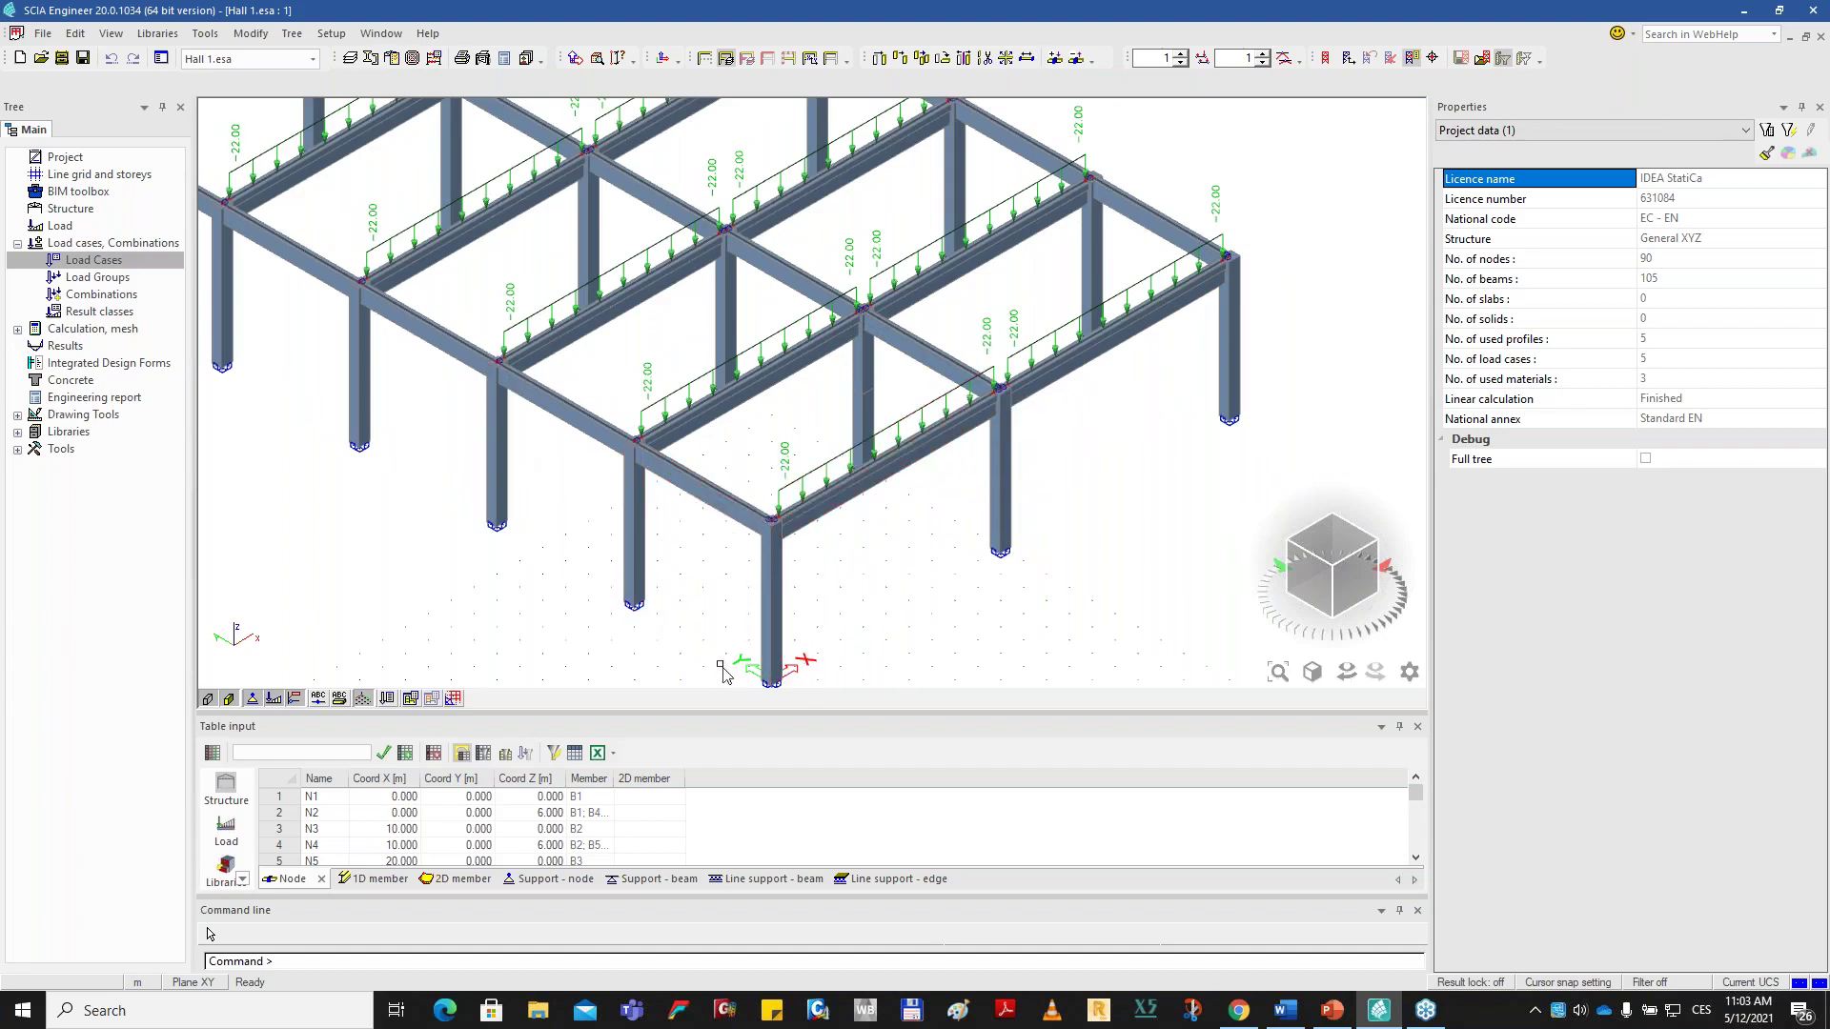
Review the definitions of the Dead load, Superimposed dead load and Snow load cases.
middle_click_drag(748, 650, 799, 679)
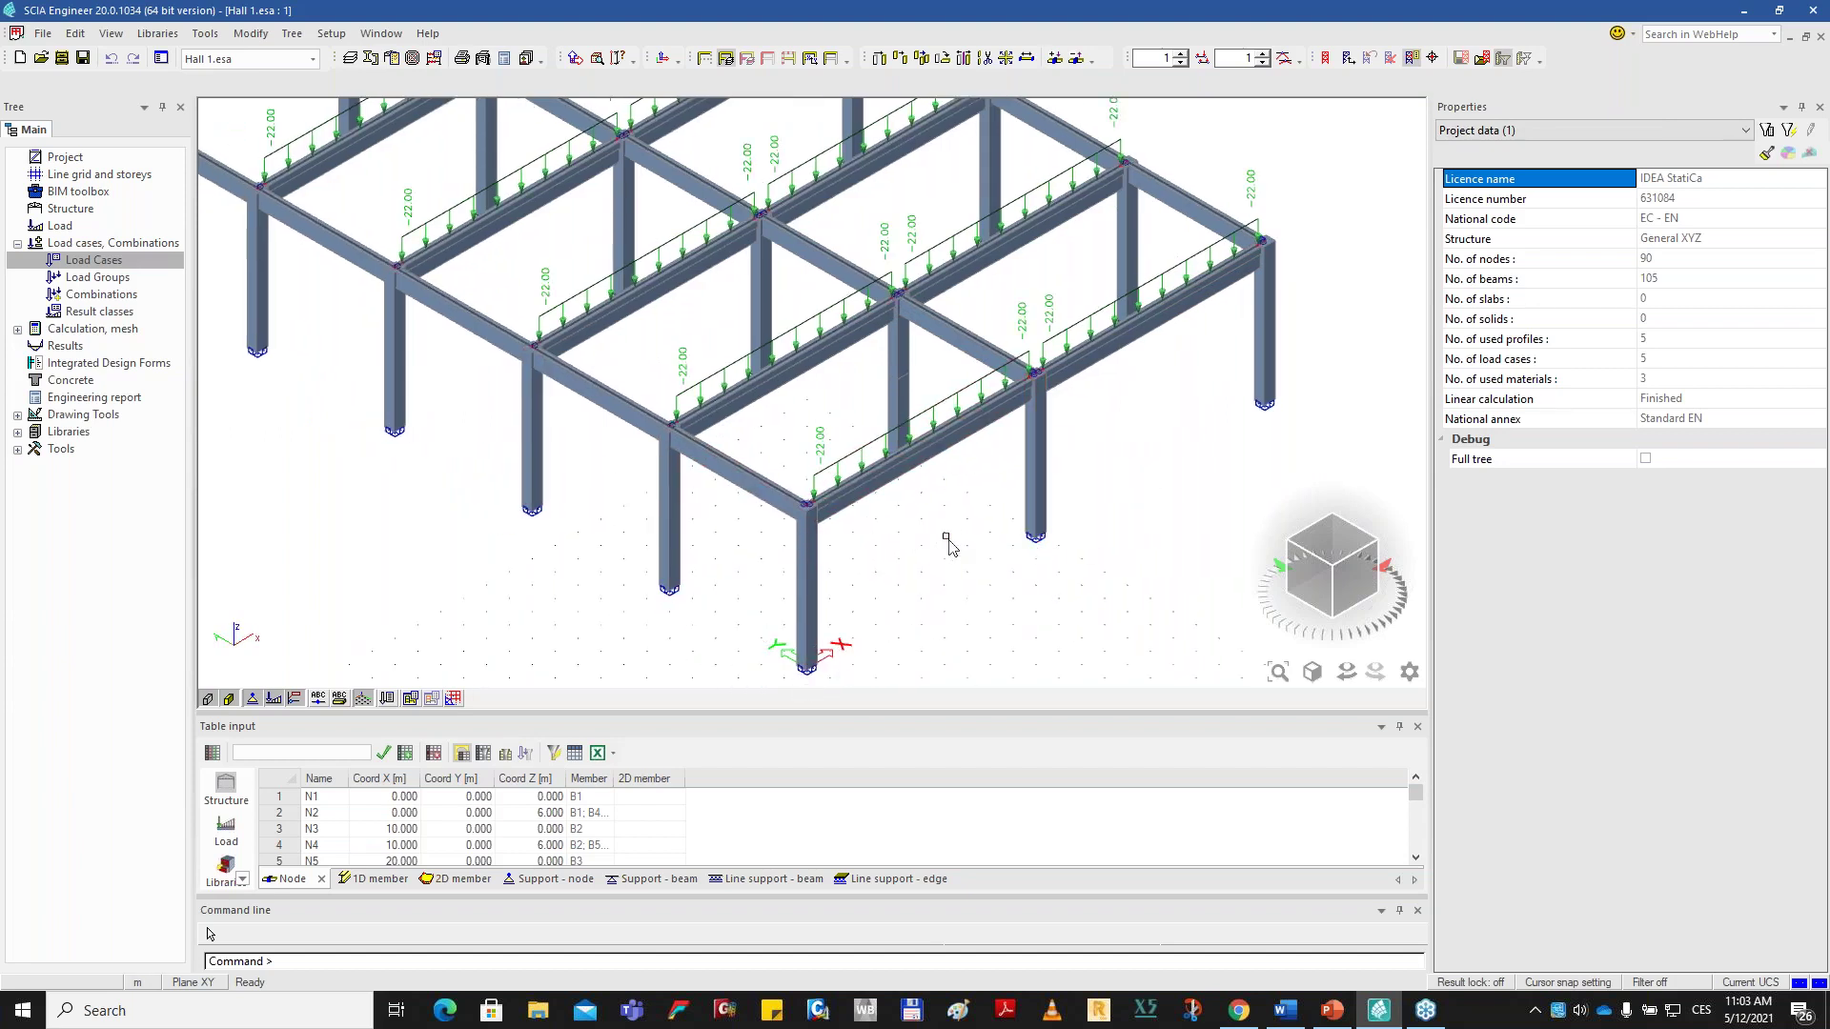
scroll(407, 518, "down", 2)
middle_click_drag(407, 517, 529, 507)
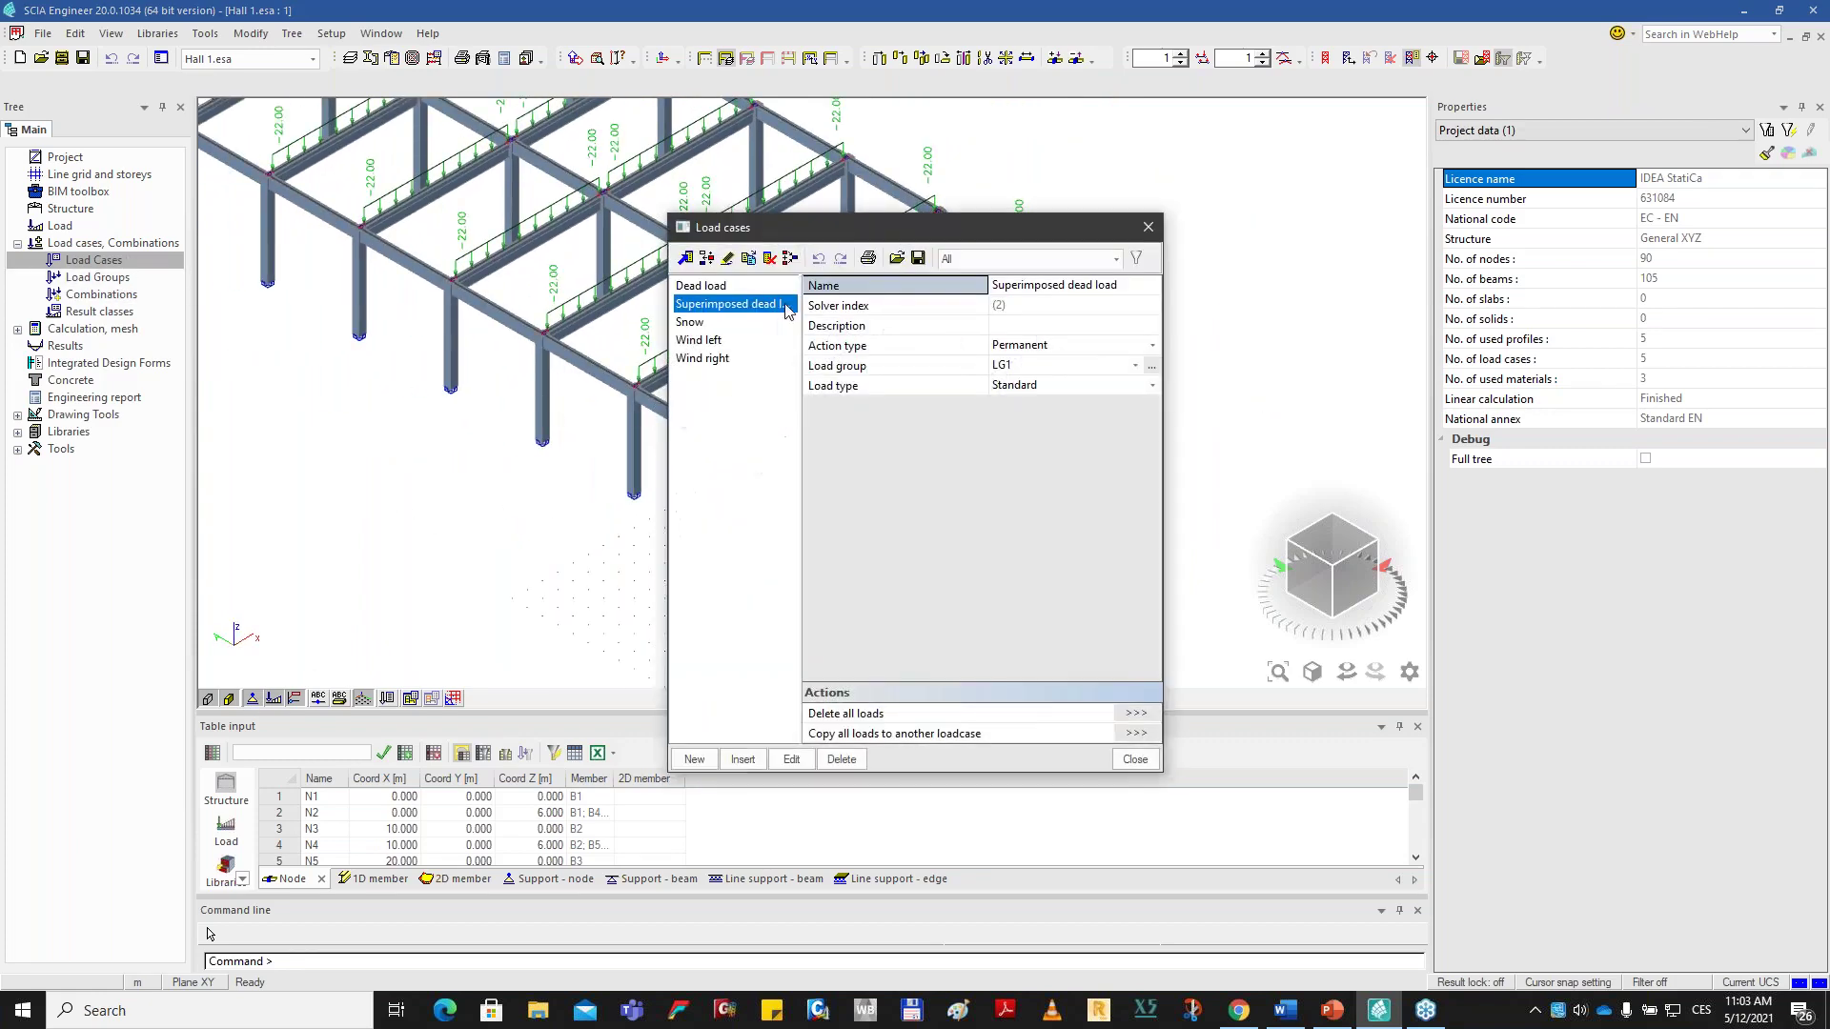
left_click_drag(843, 227, 732, 210)
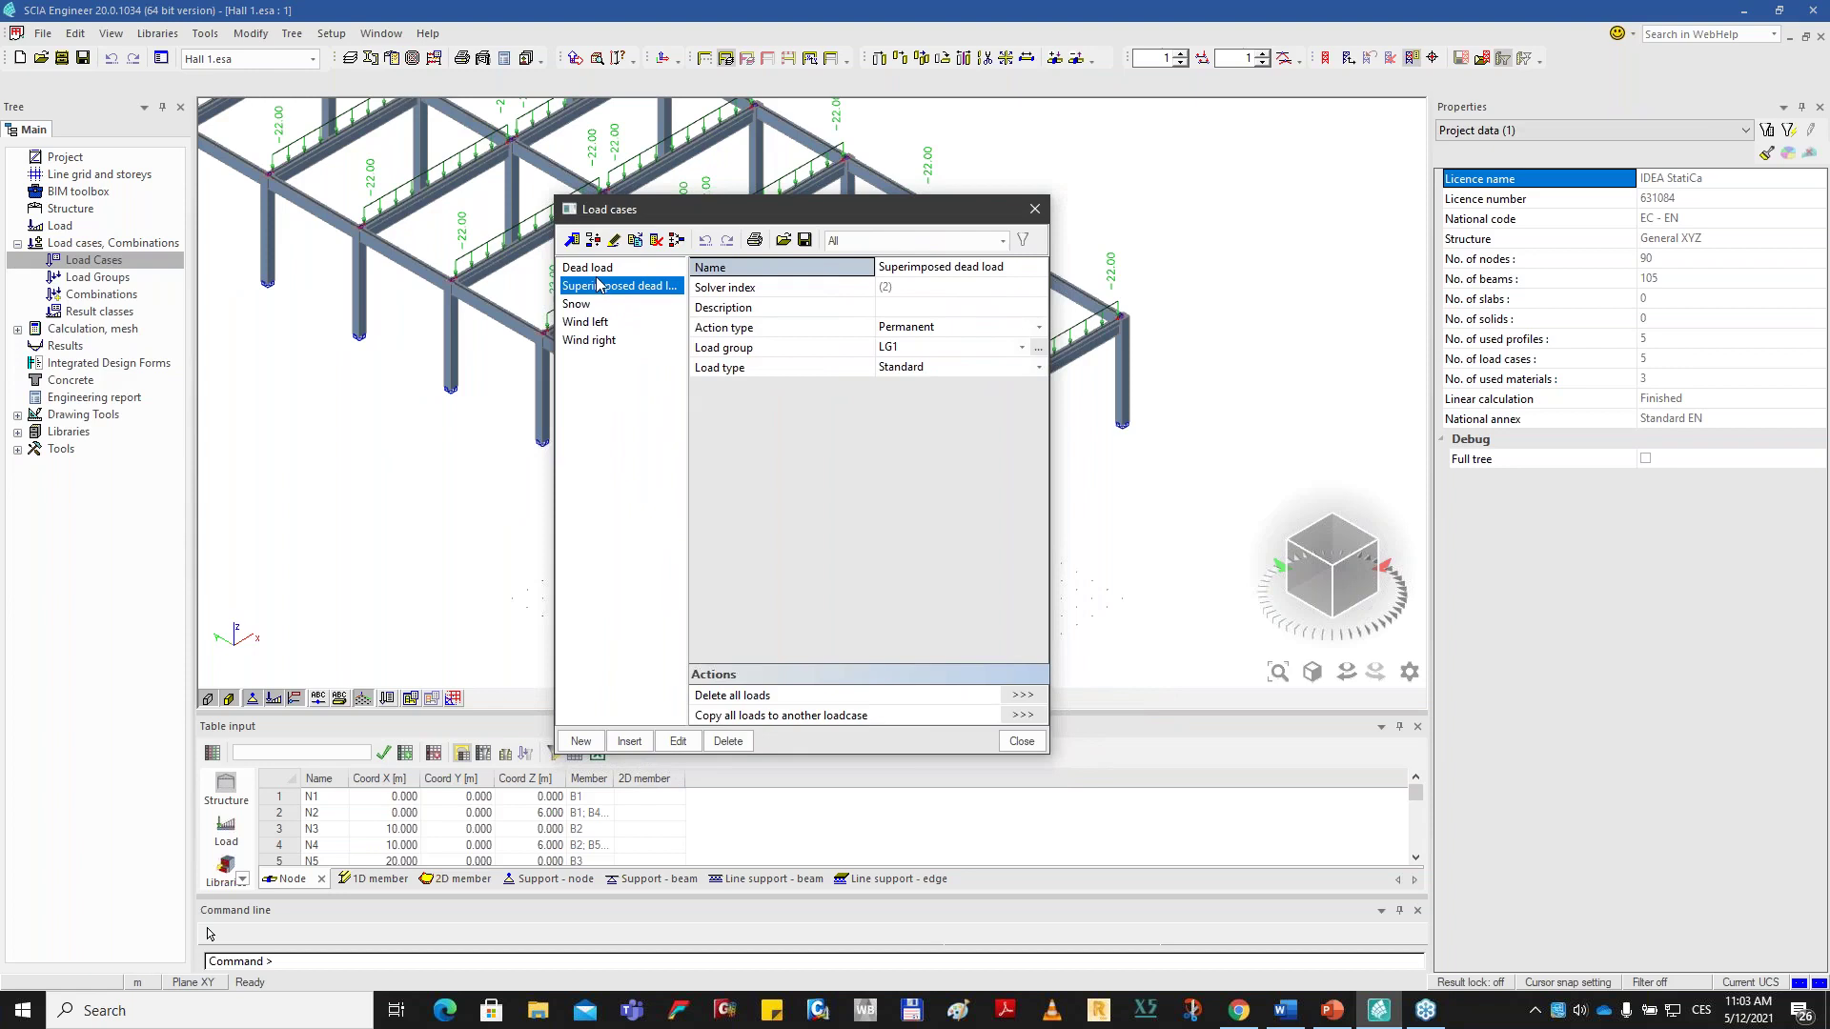
left_click(595, 271)
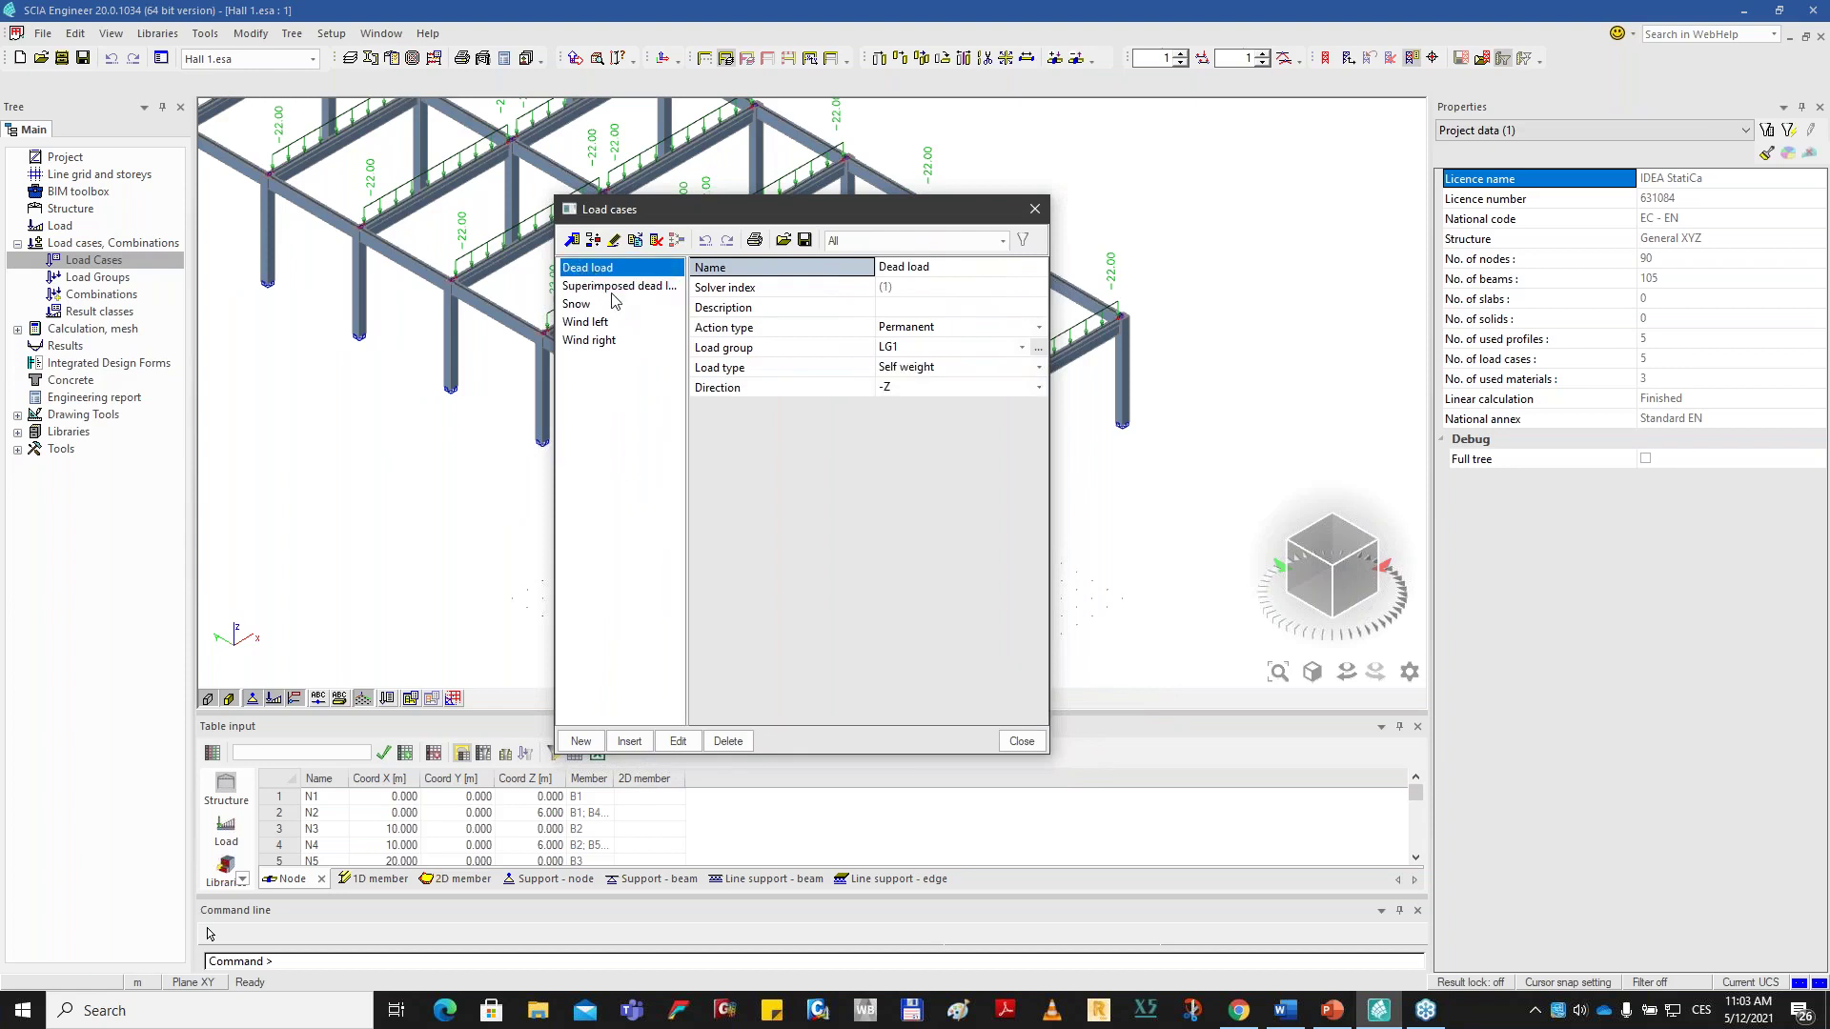
left_click(627, 289)
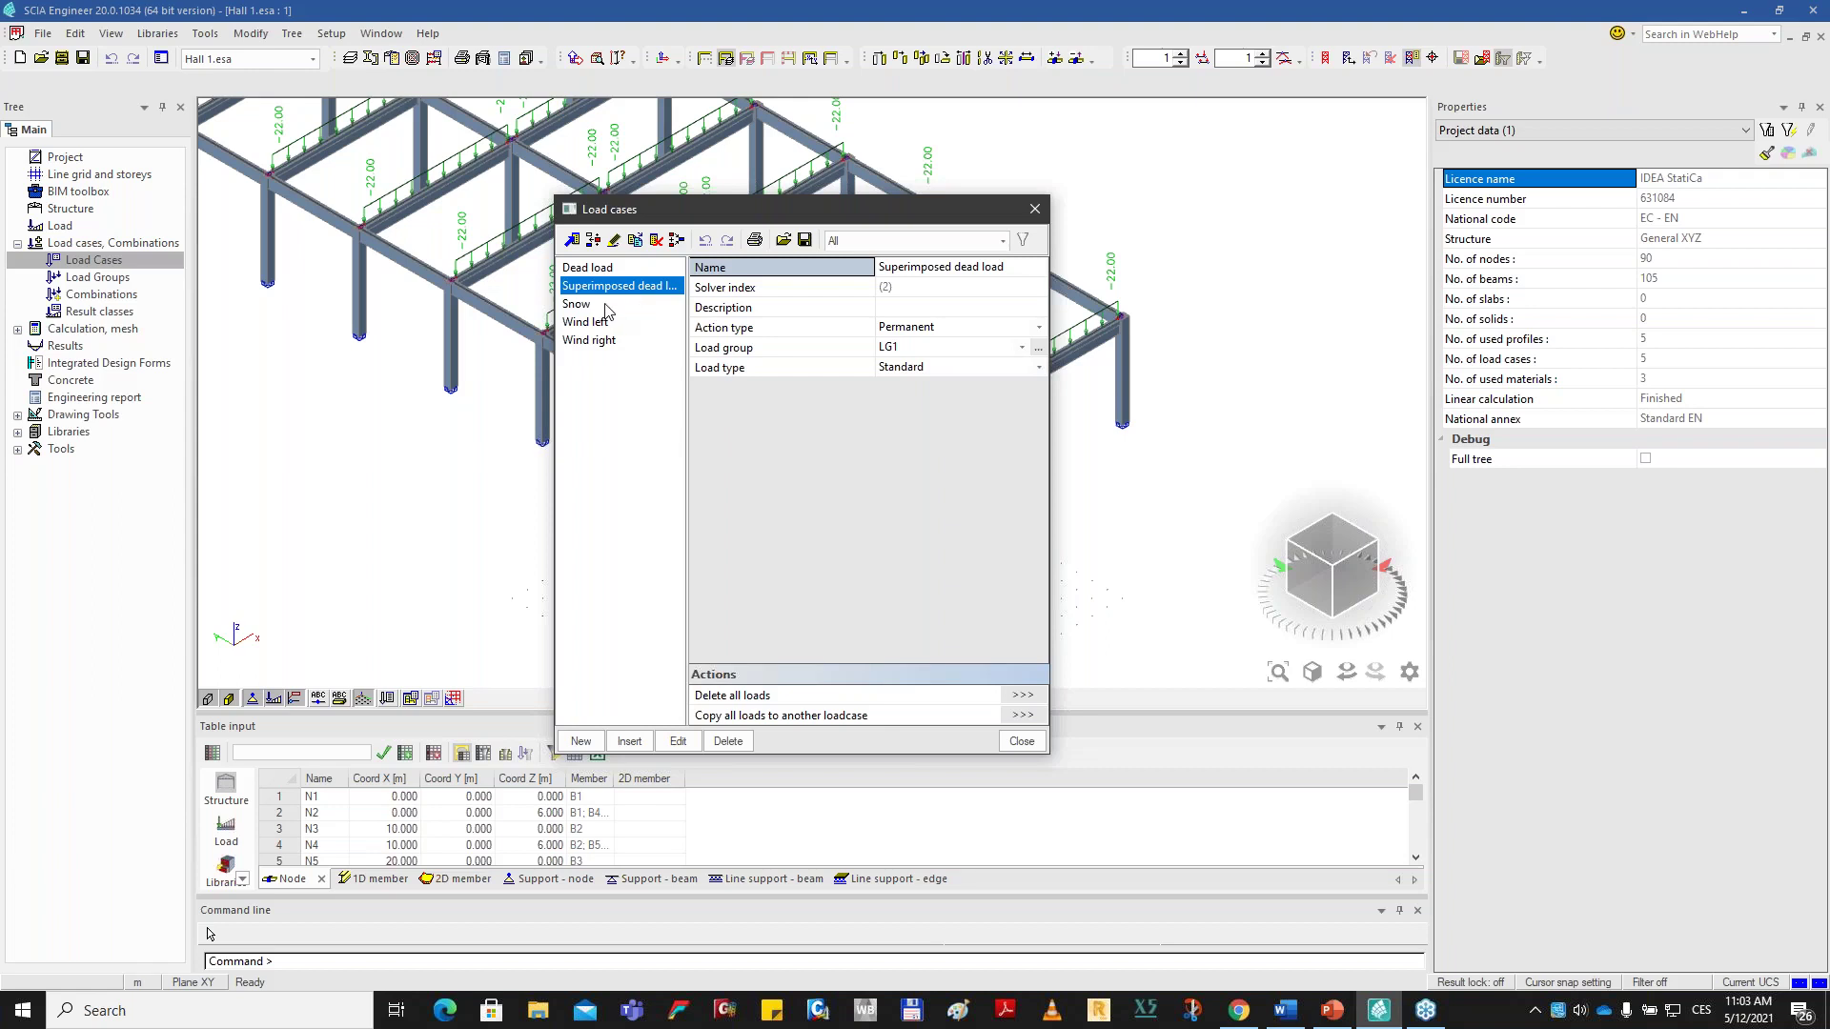
left_click(594, 307)
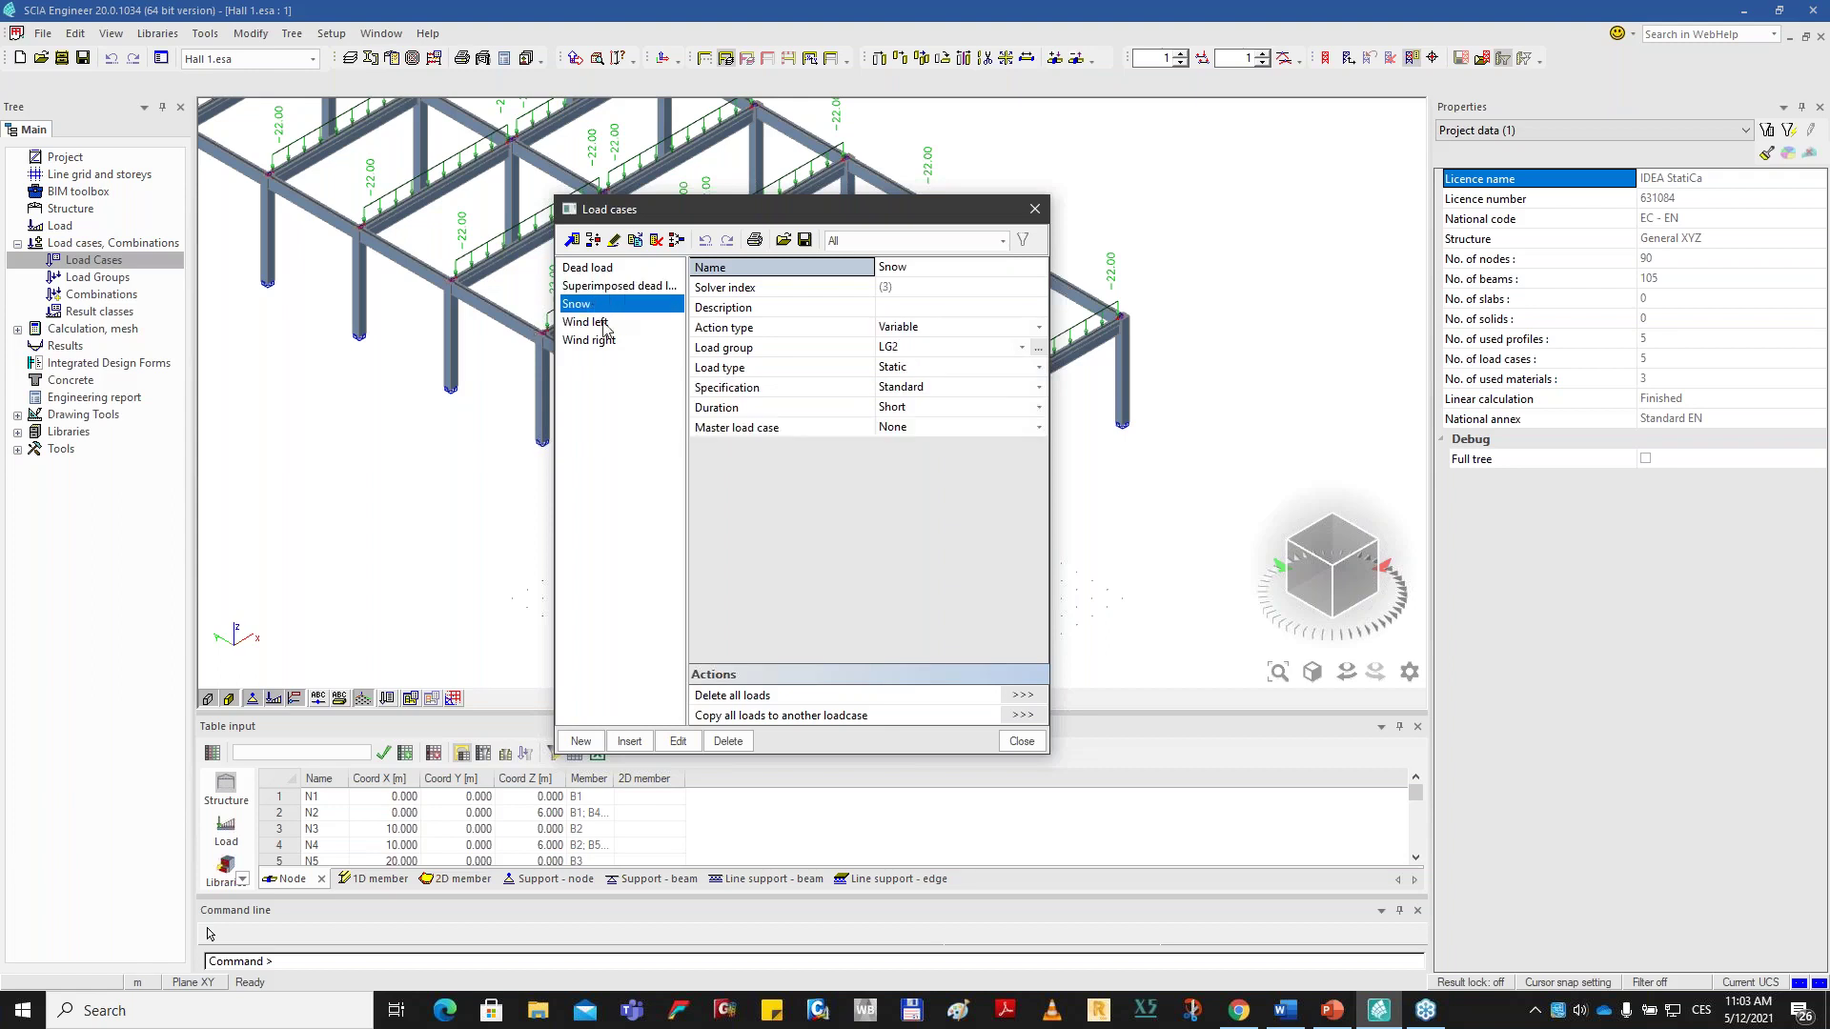
left_click_drag(756, 218, 1174, 224)
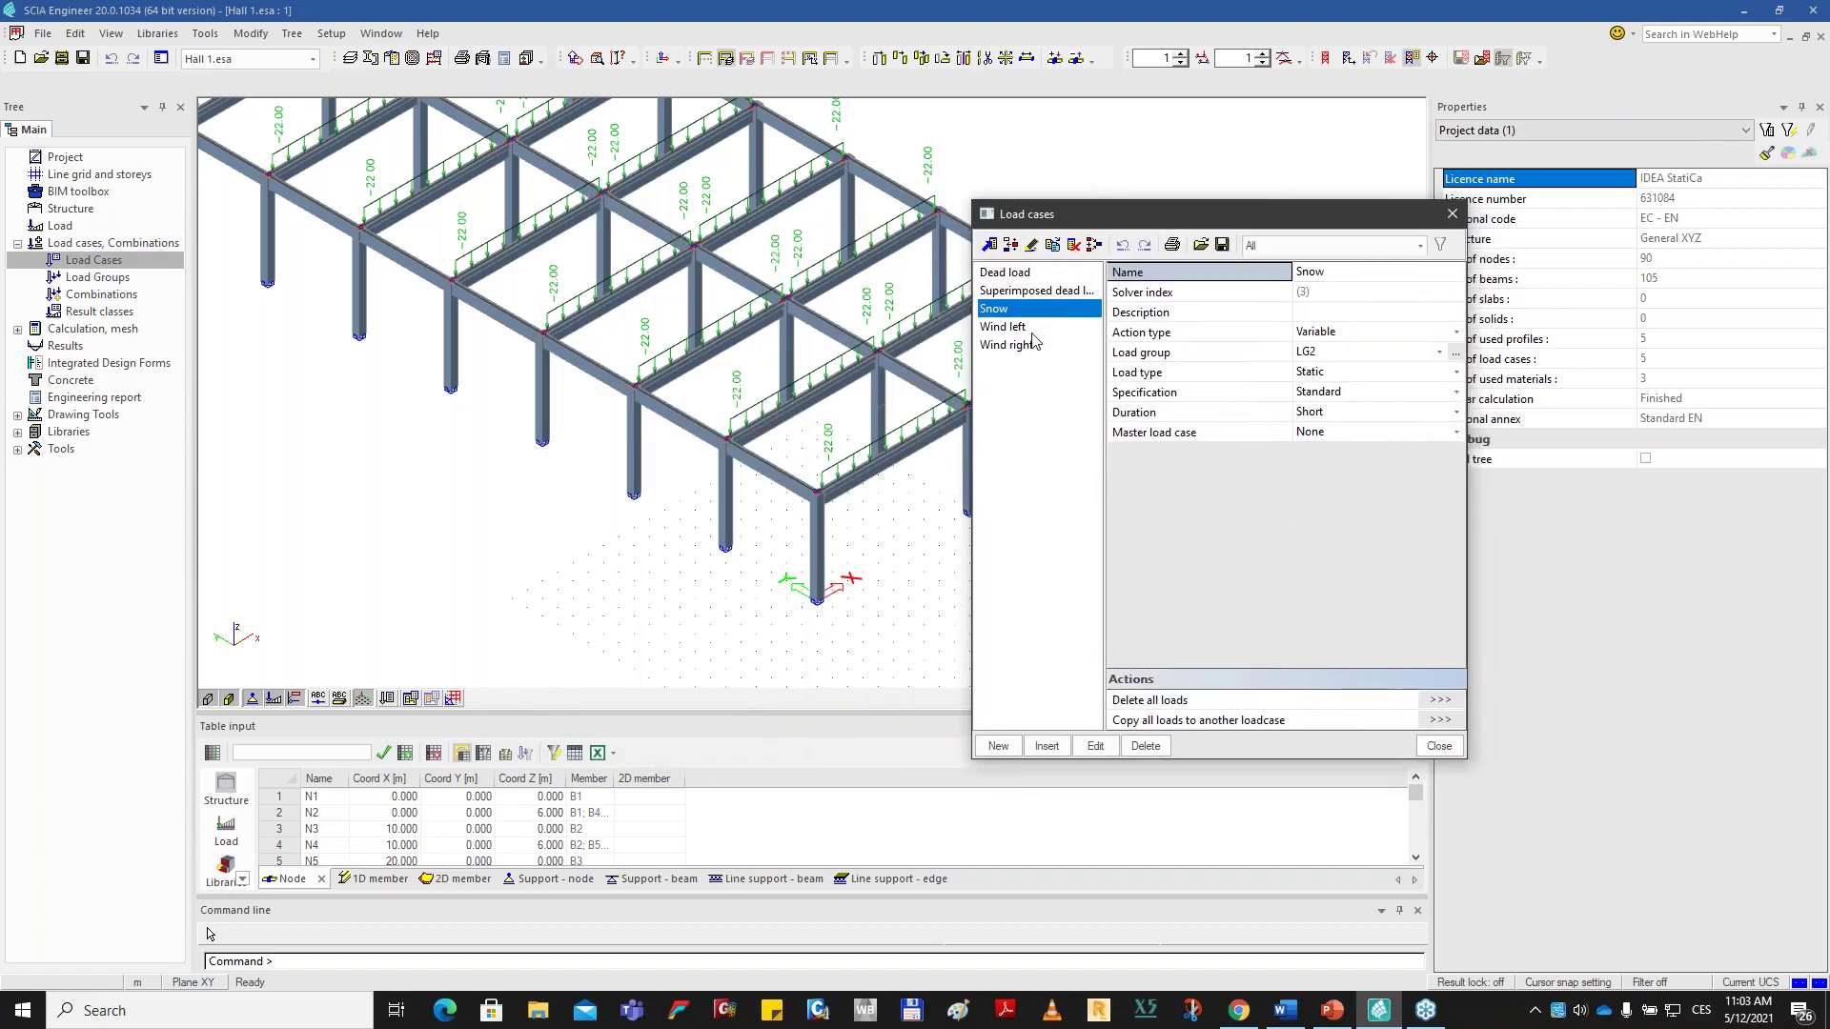
left_click(1452, 212)
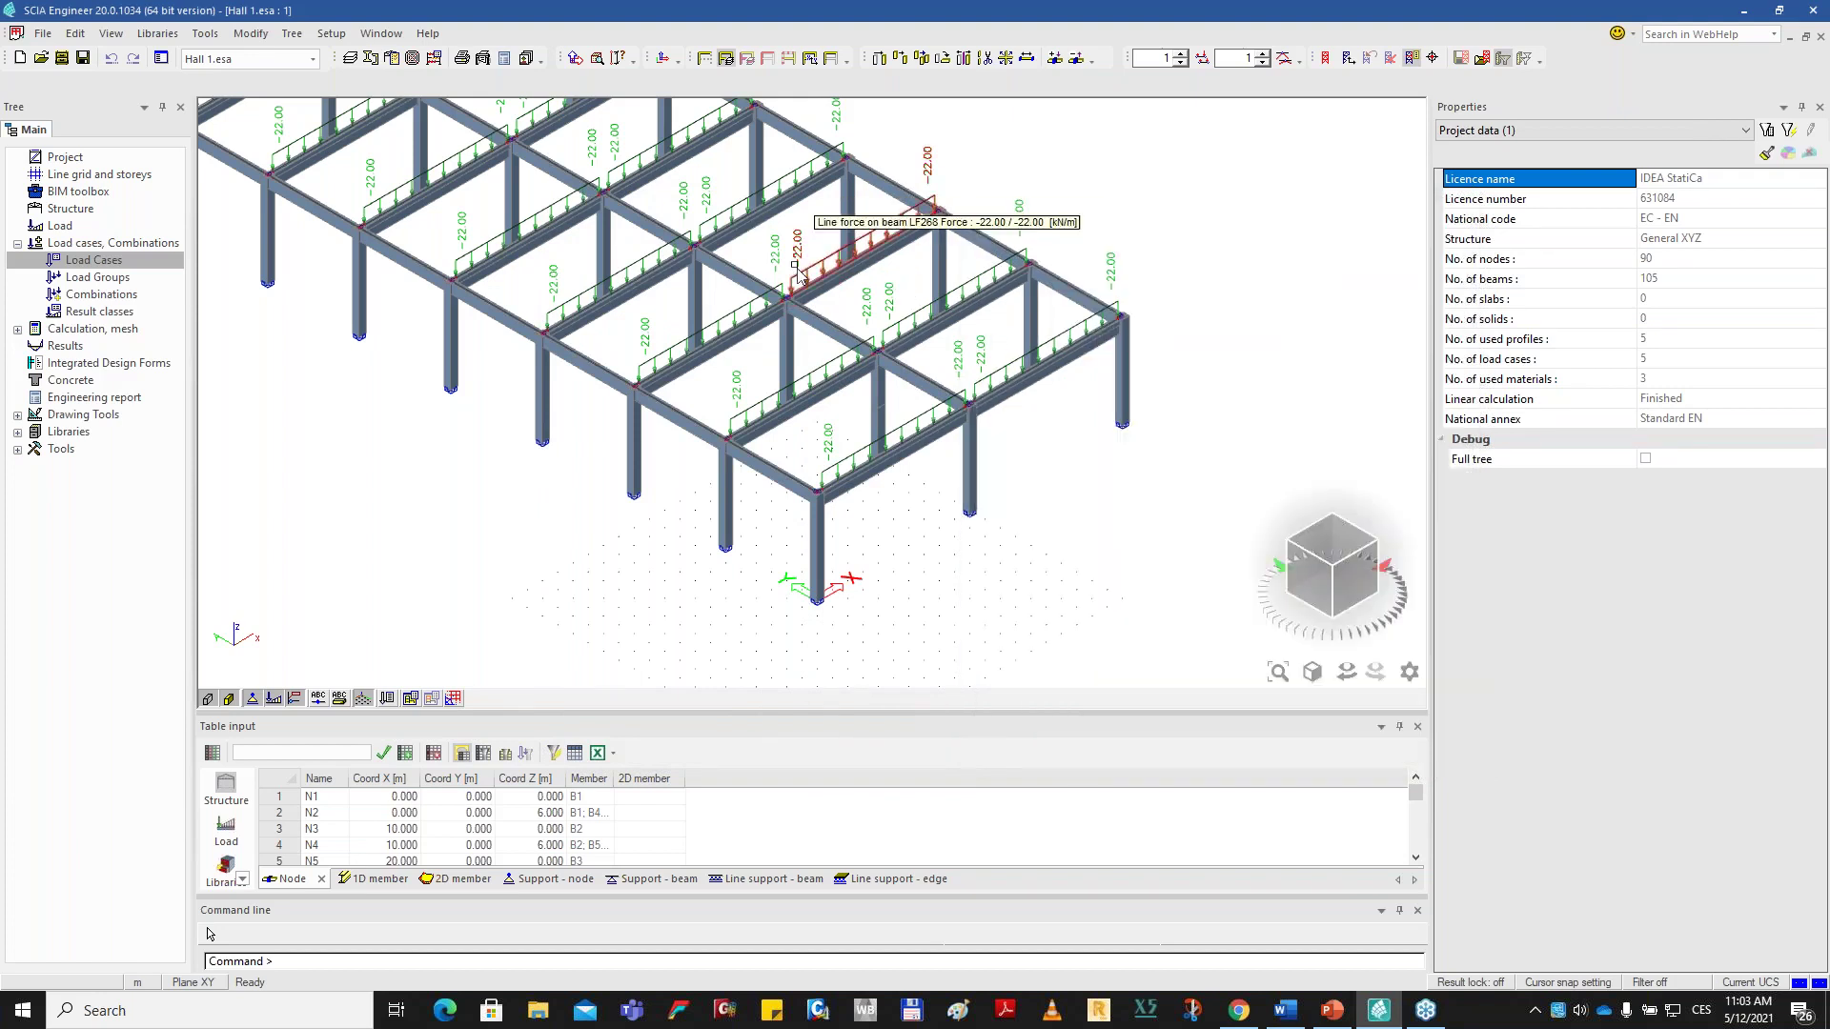
Review the automatic load combinations, including the contents of SLS-Char and SLS-Quasi.
left_click(133, 296)
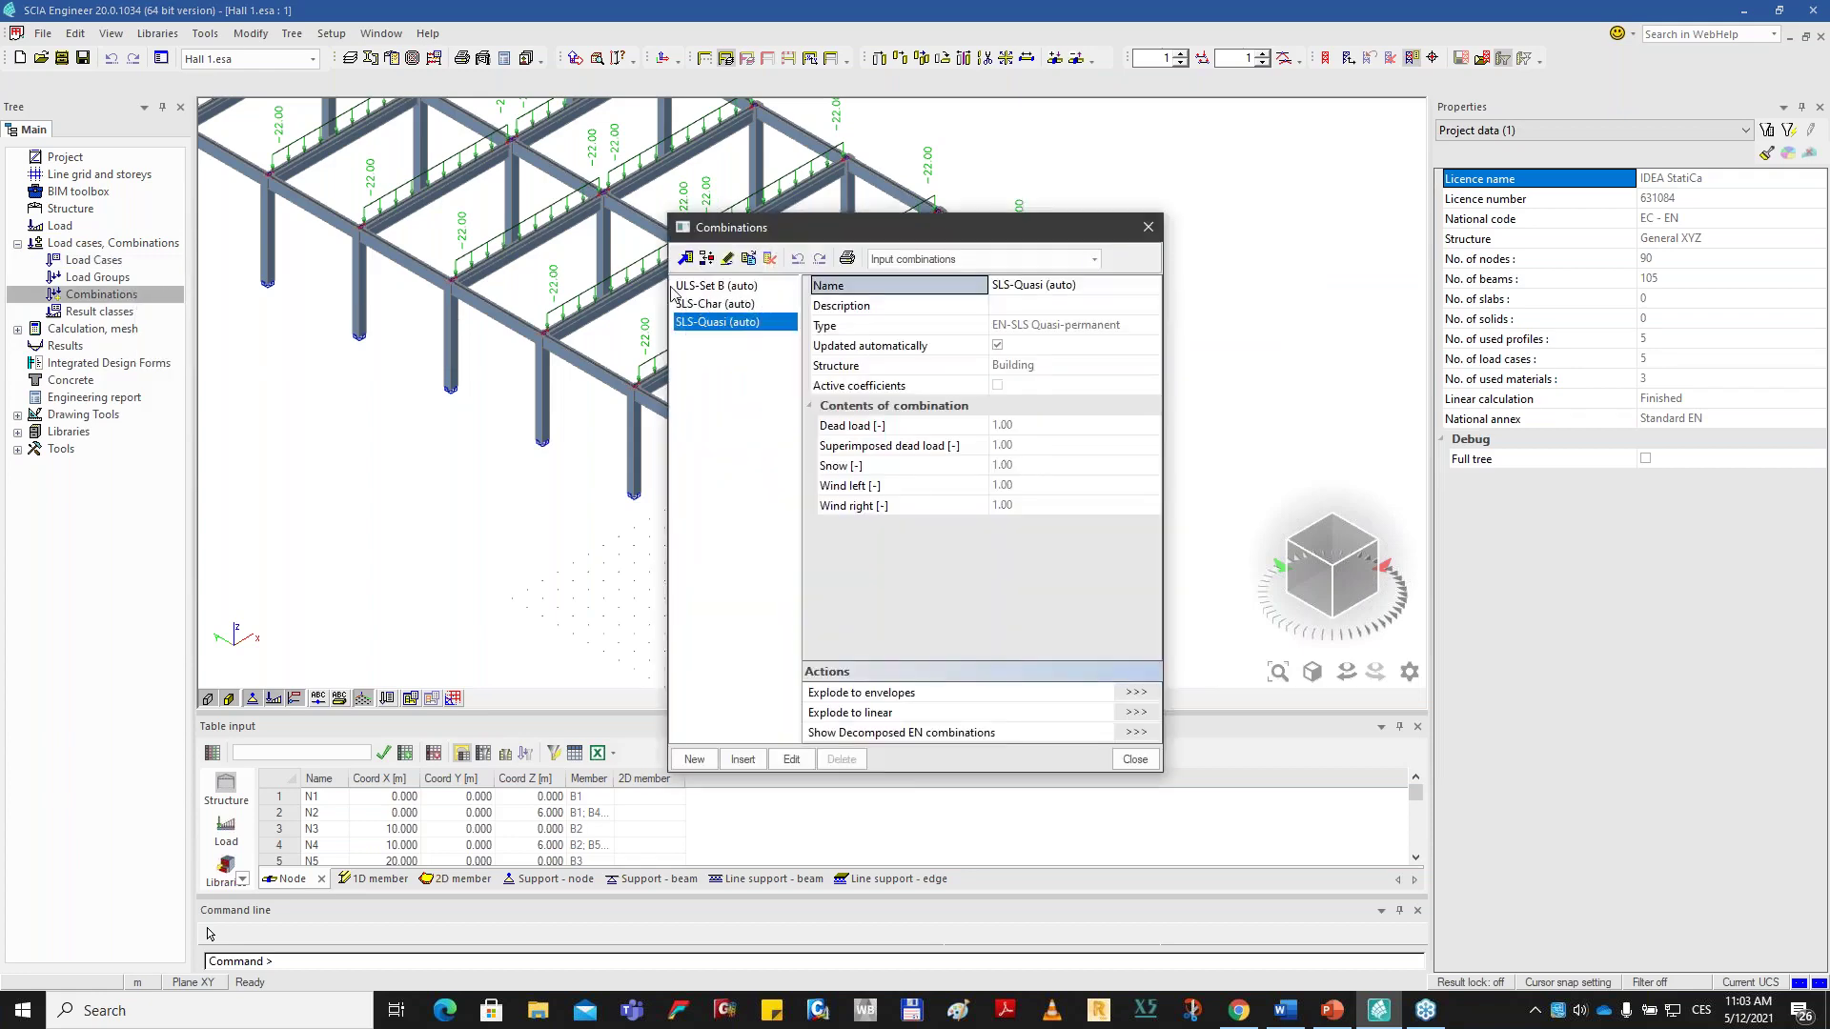
left_click(717, 305)
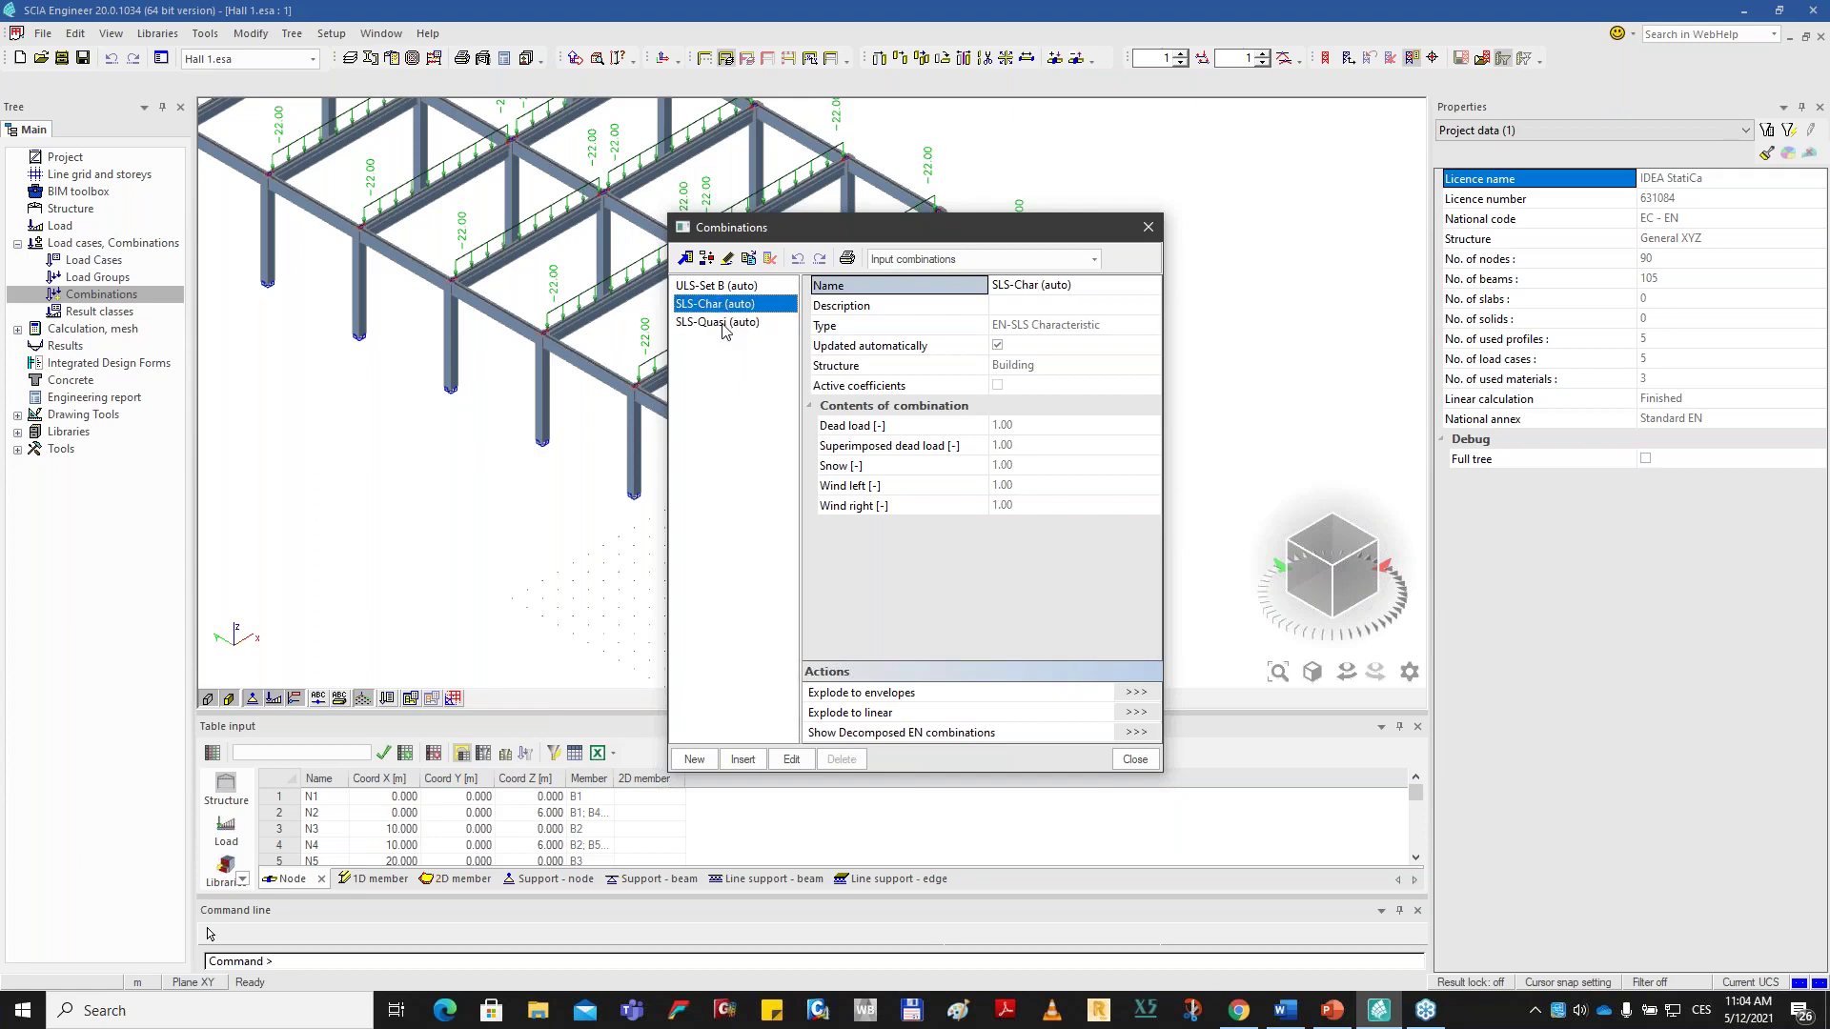
left_click(742, 381)
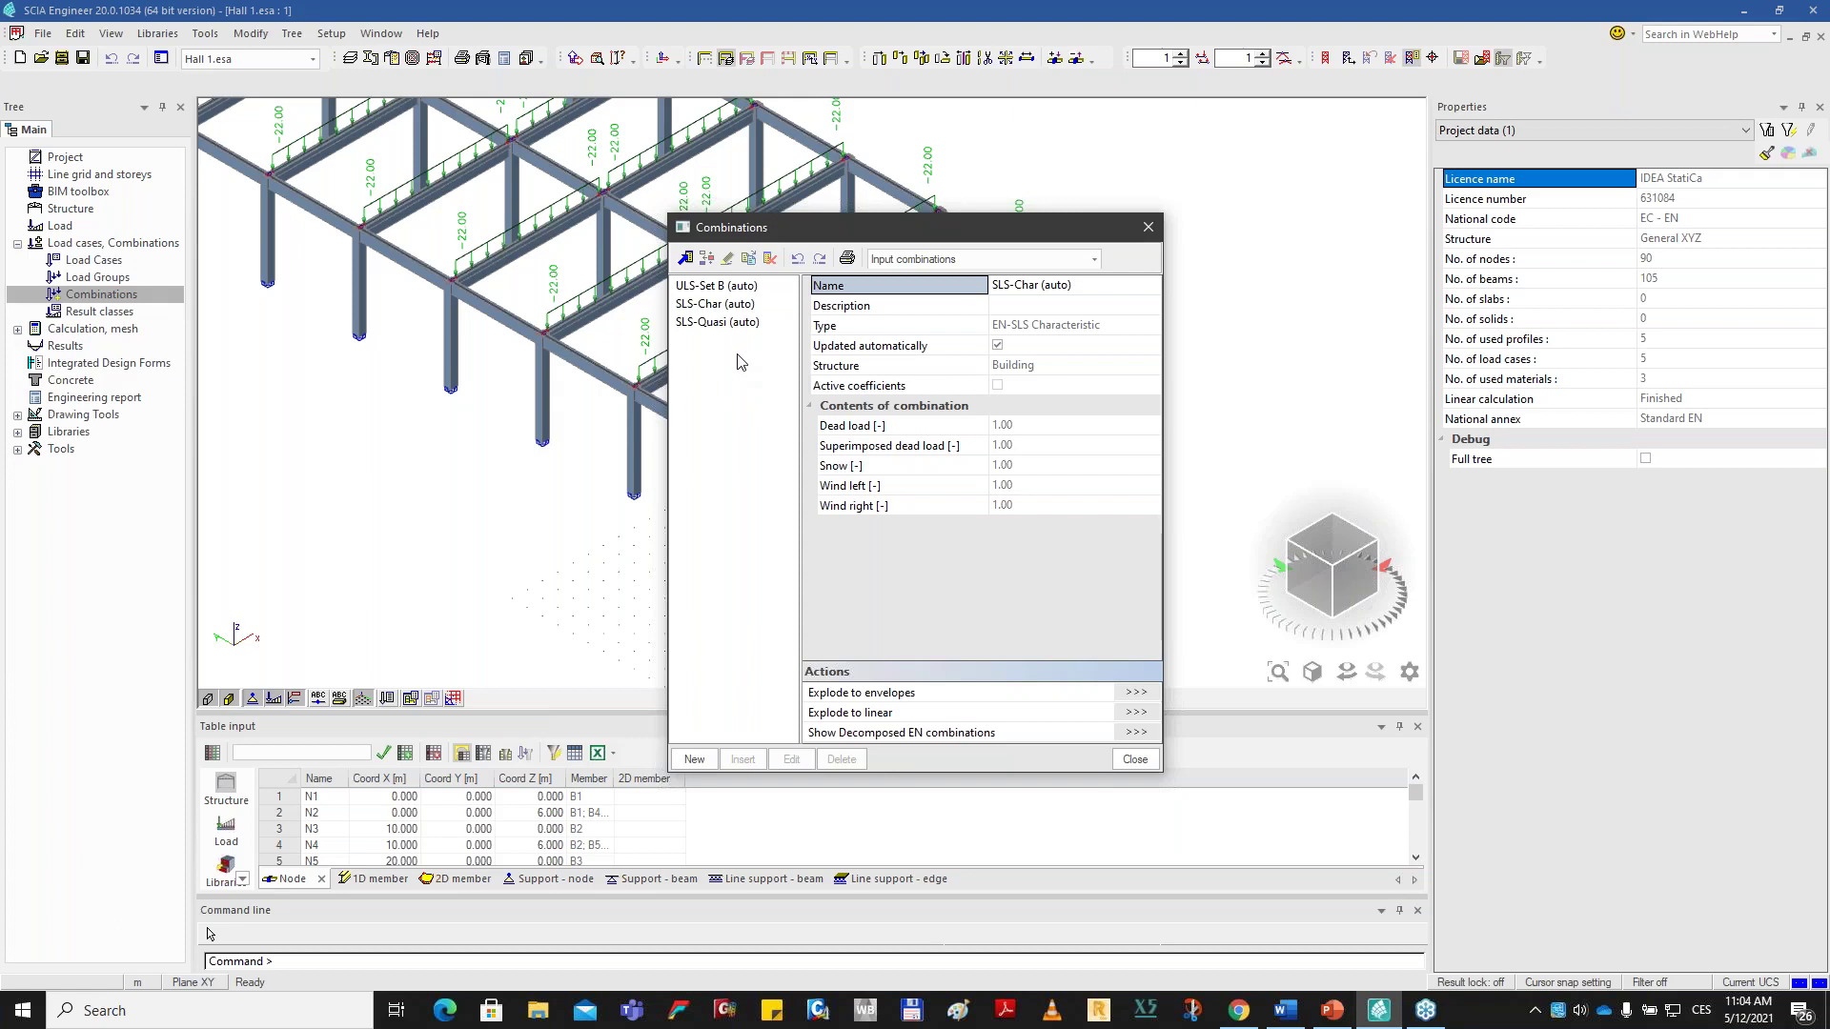
left_click(1148, 228)
Run the linear analysis of the hall model.
middle_click_drag(1097, 249, 1087, 296)
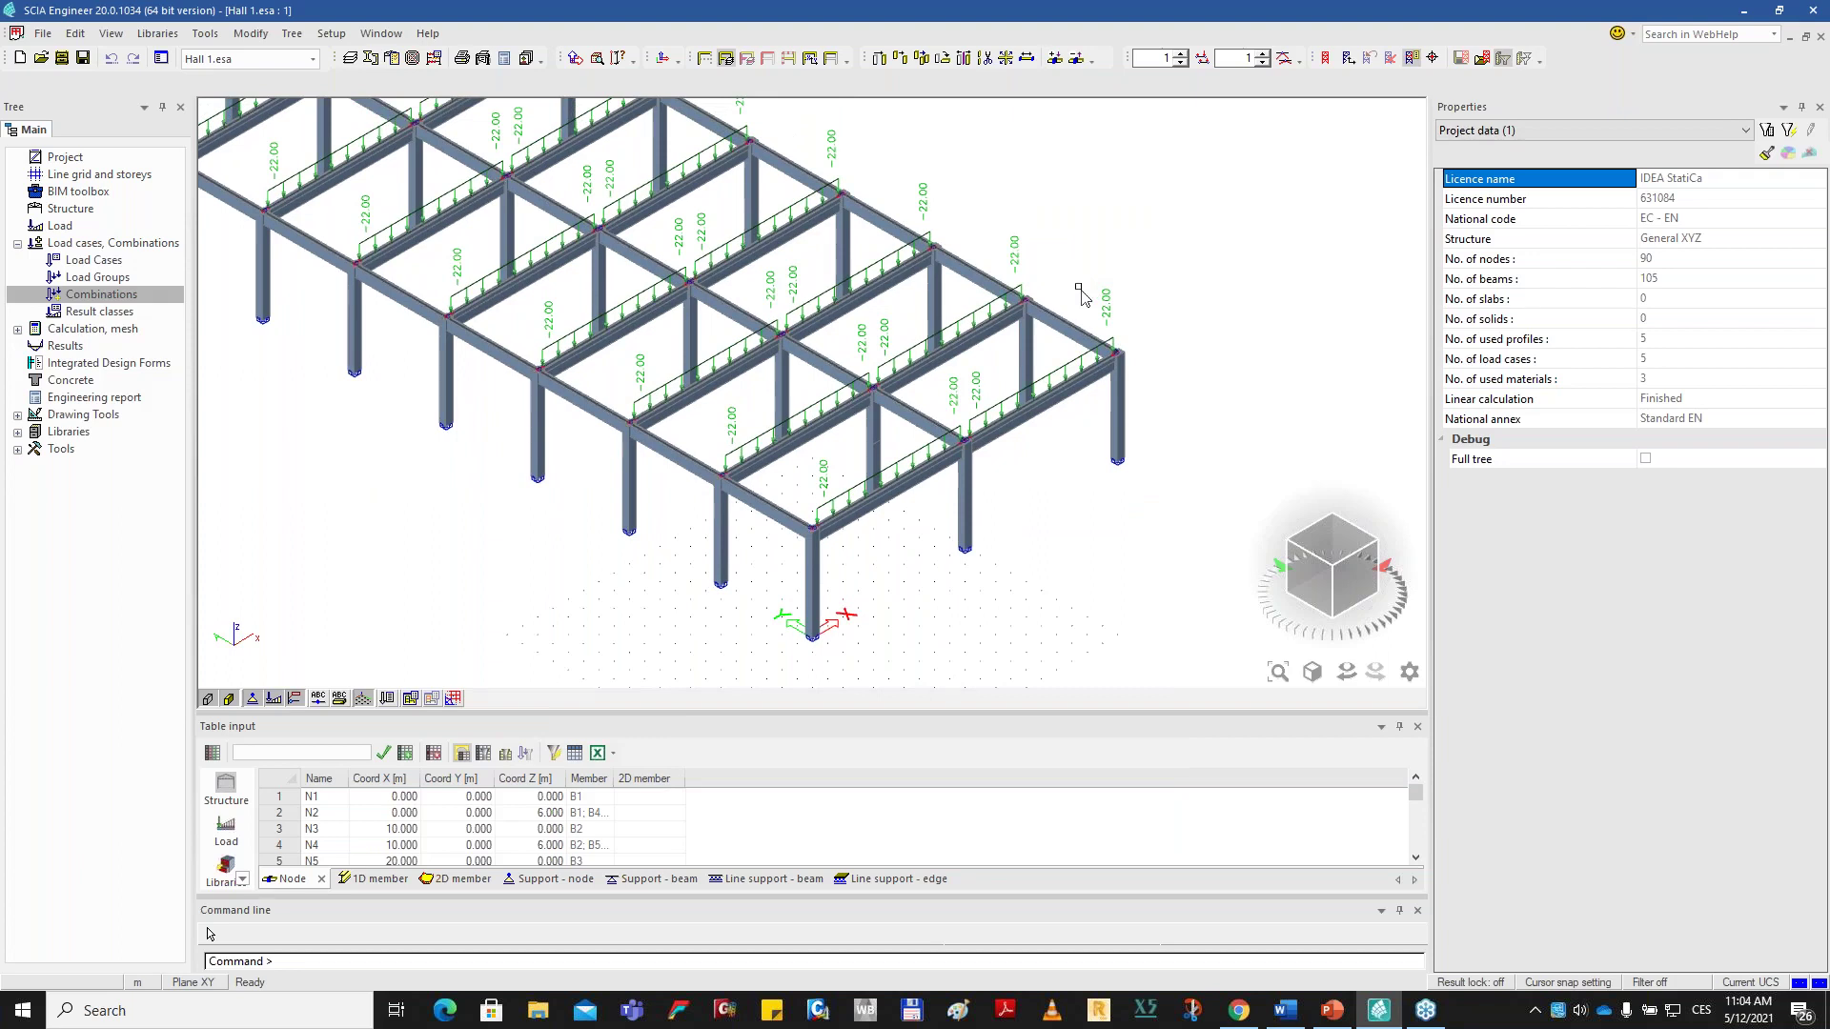
middle_click_drag(549, 276, 569, 279)
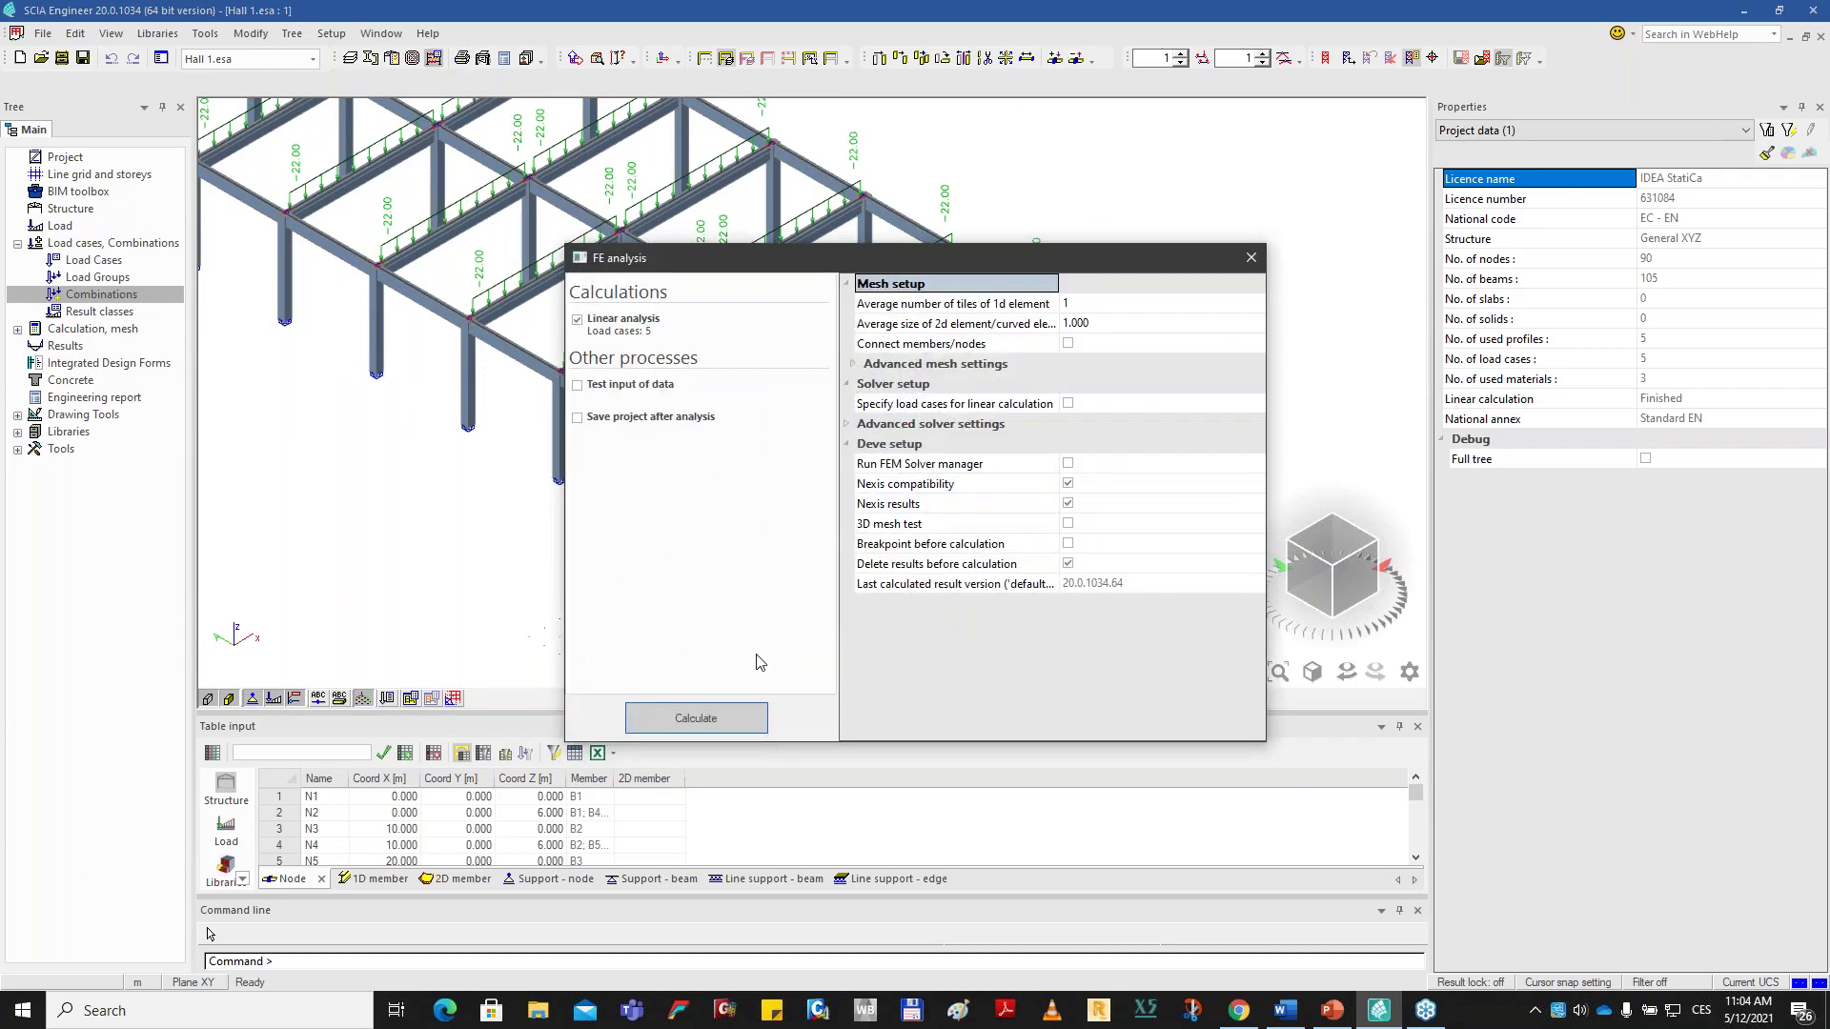
left_click(768, 726)
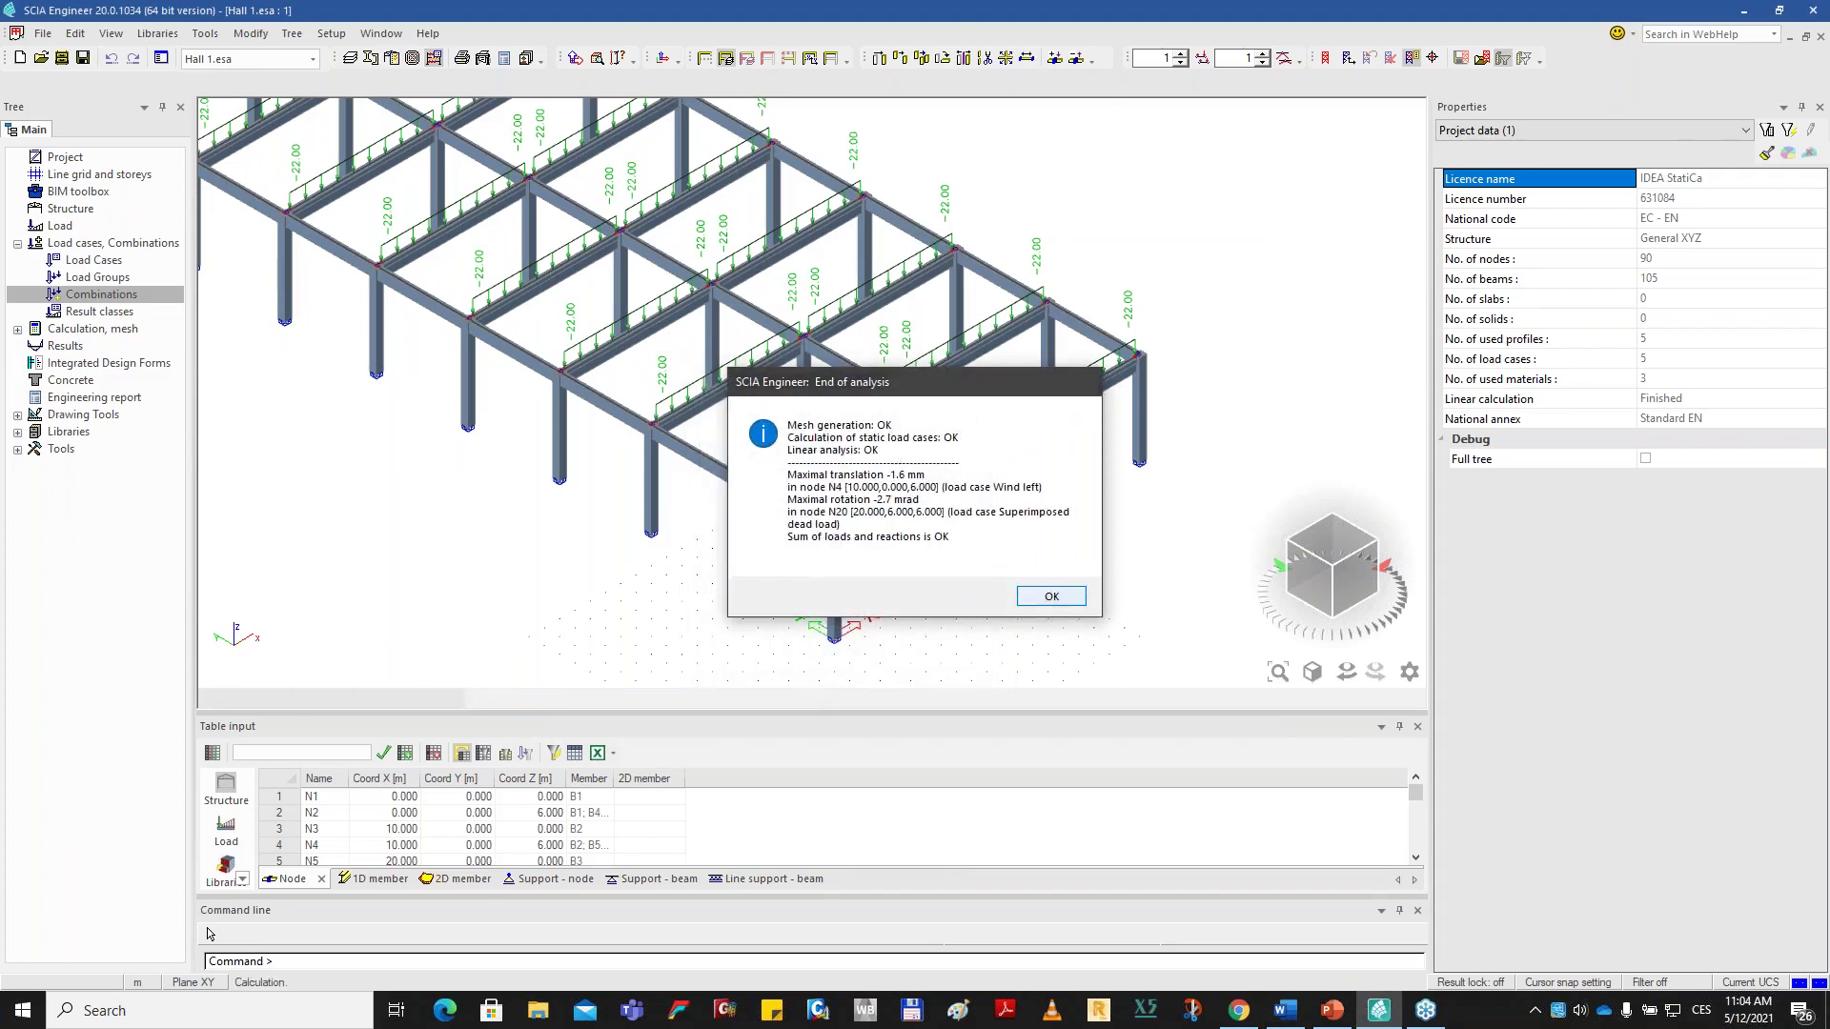
left_click(1046, 598)
Open the XML input/output document of the project.
middle_click_drag(768, 405, 783, 425)
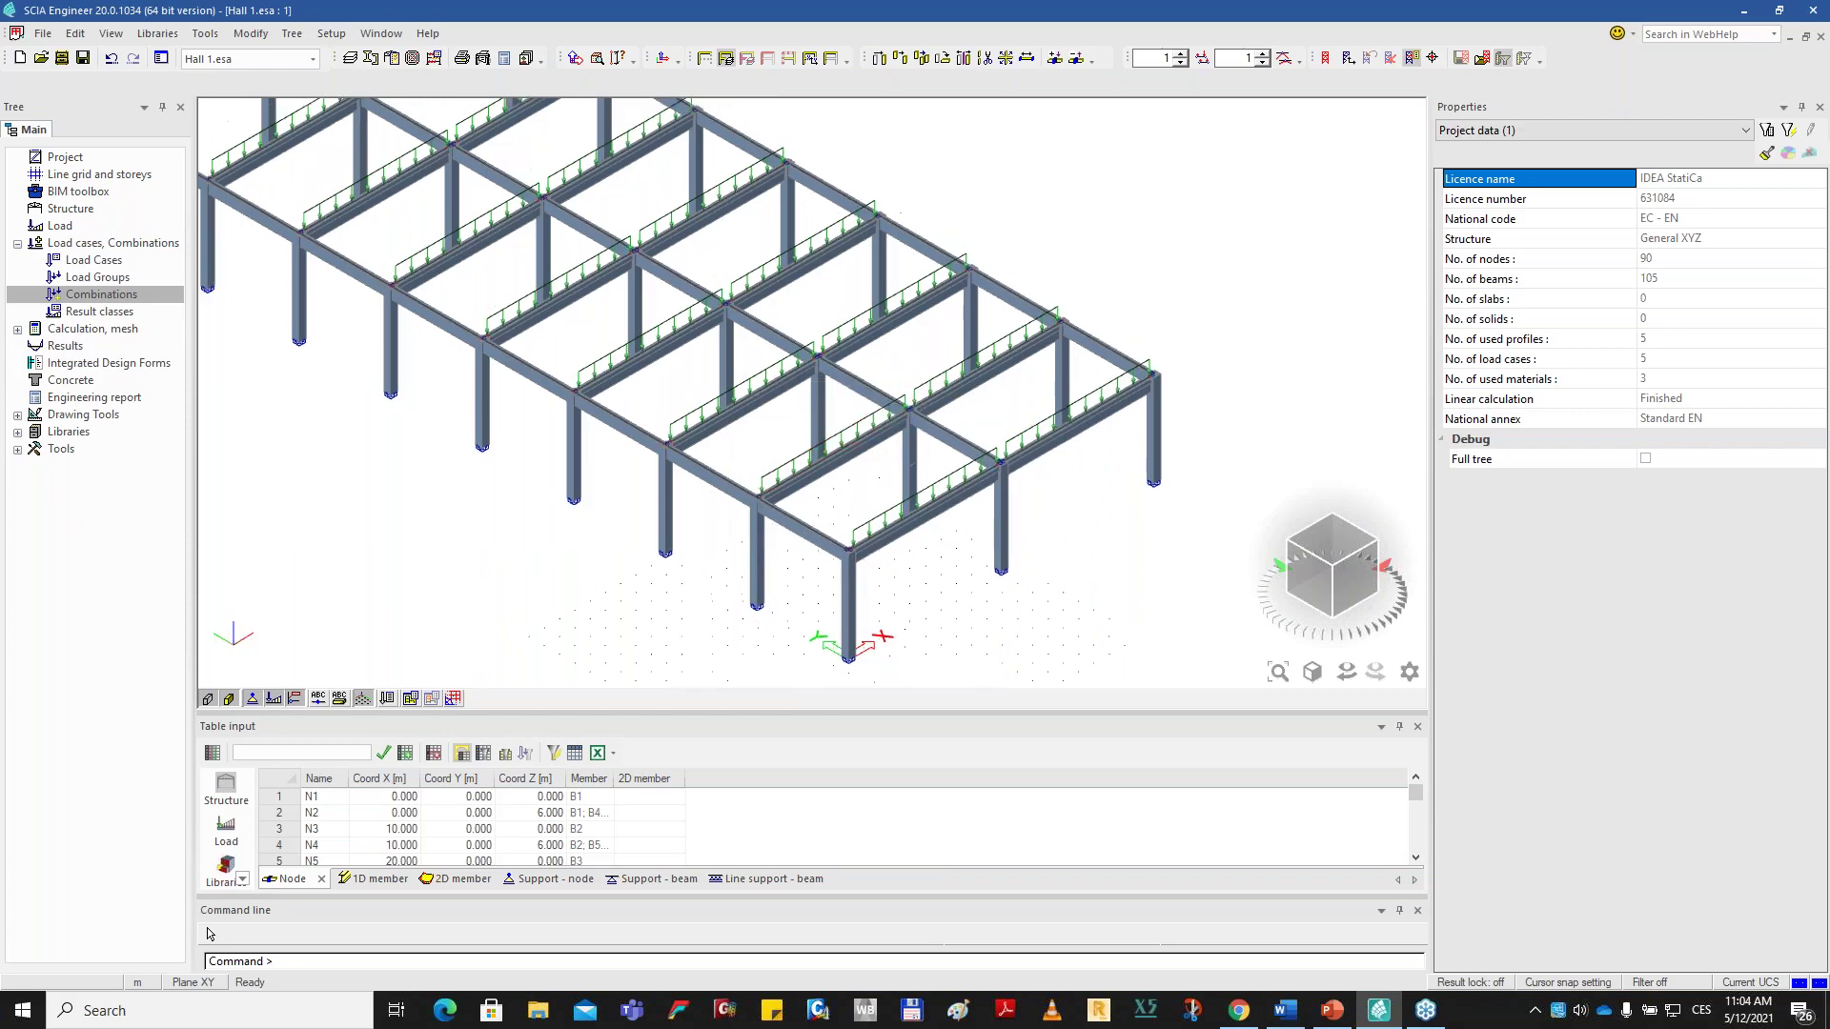
scroll(686, 385, "down", 1)
middle_click_drag(531, 294, 553, 311)
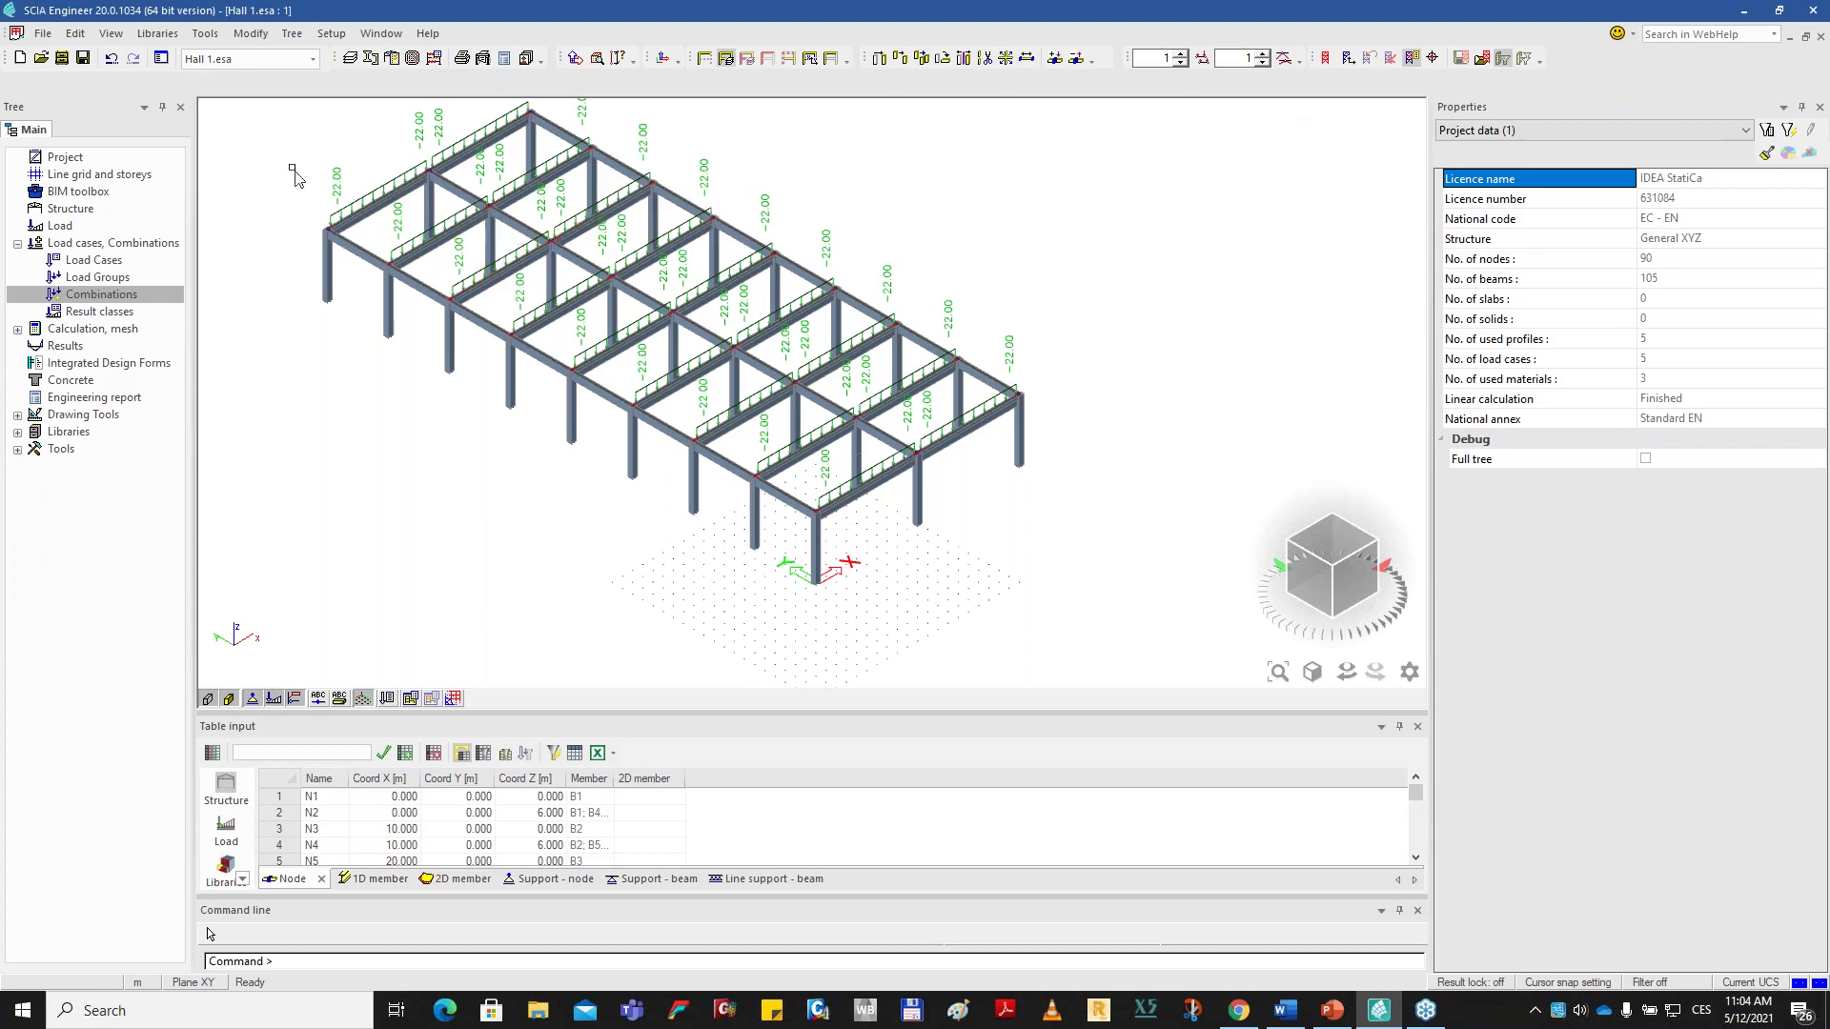
left_click(204, 36)
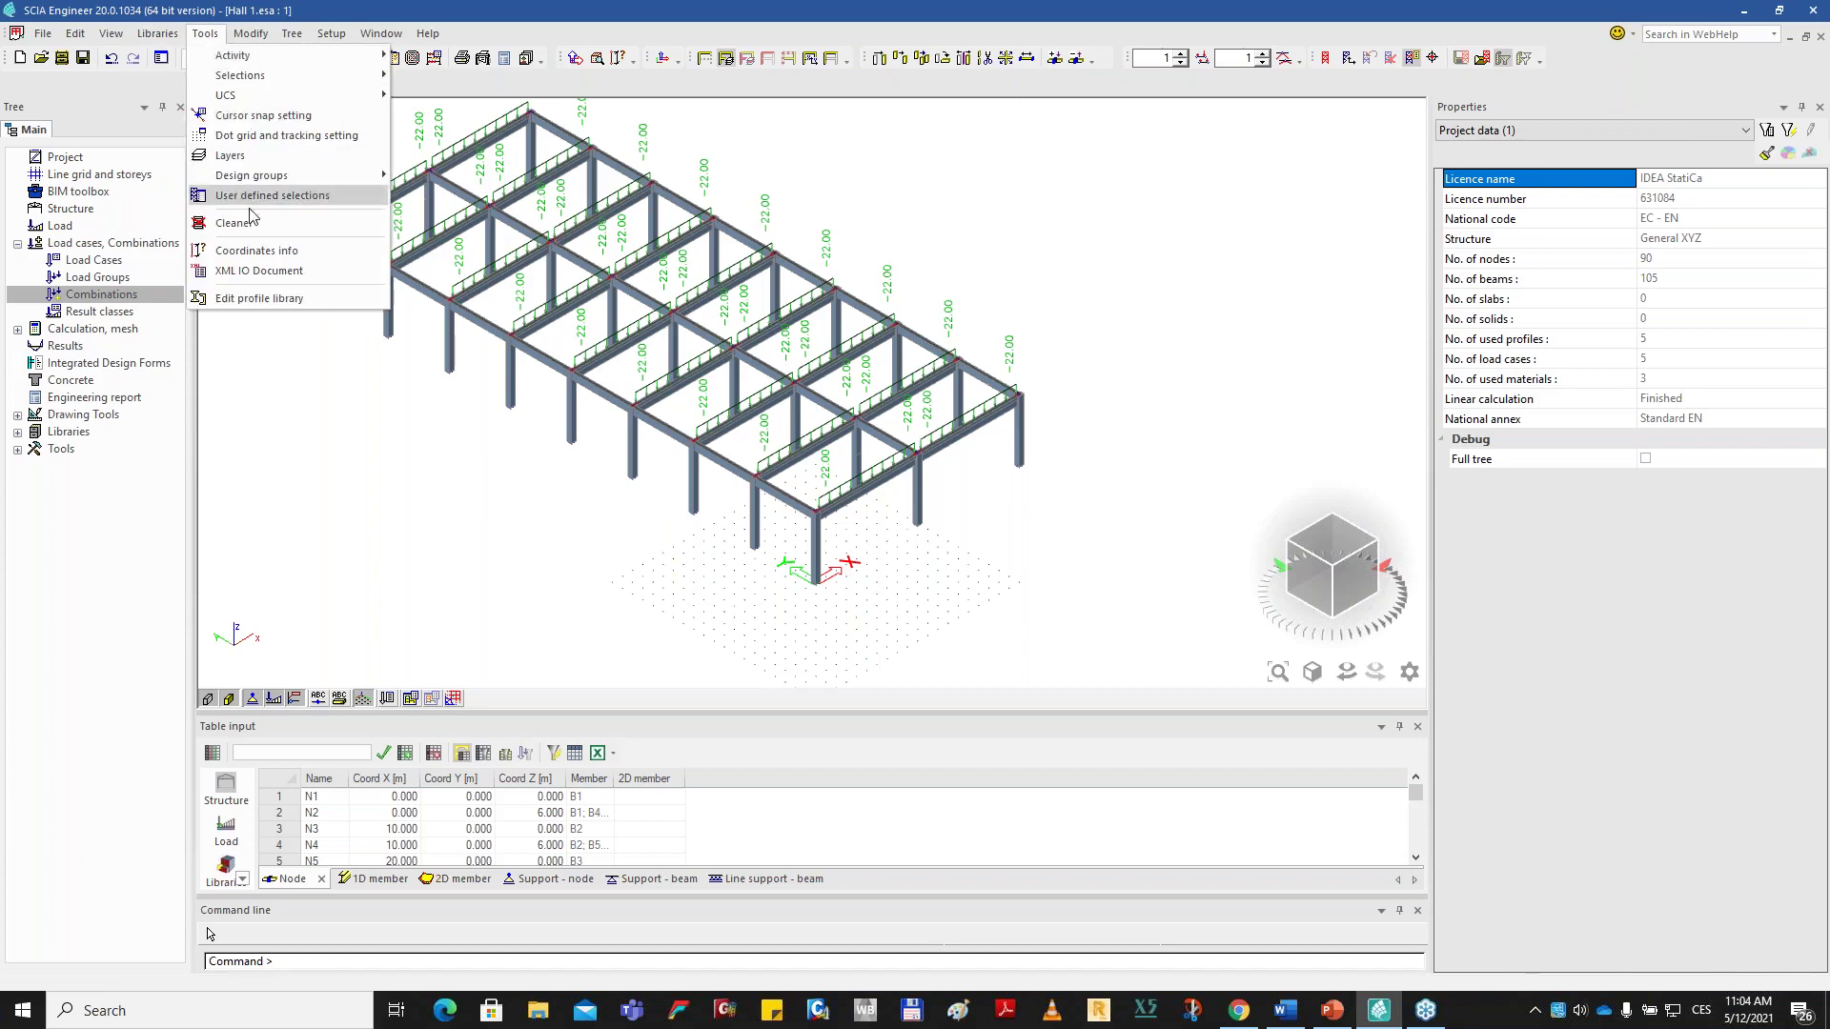
left_click(266, 270)
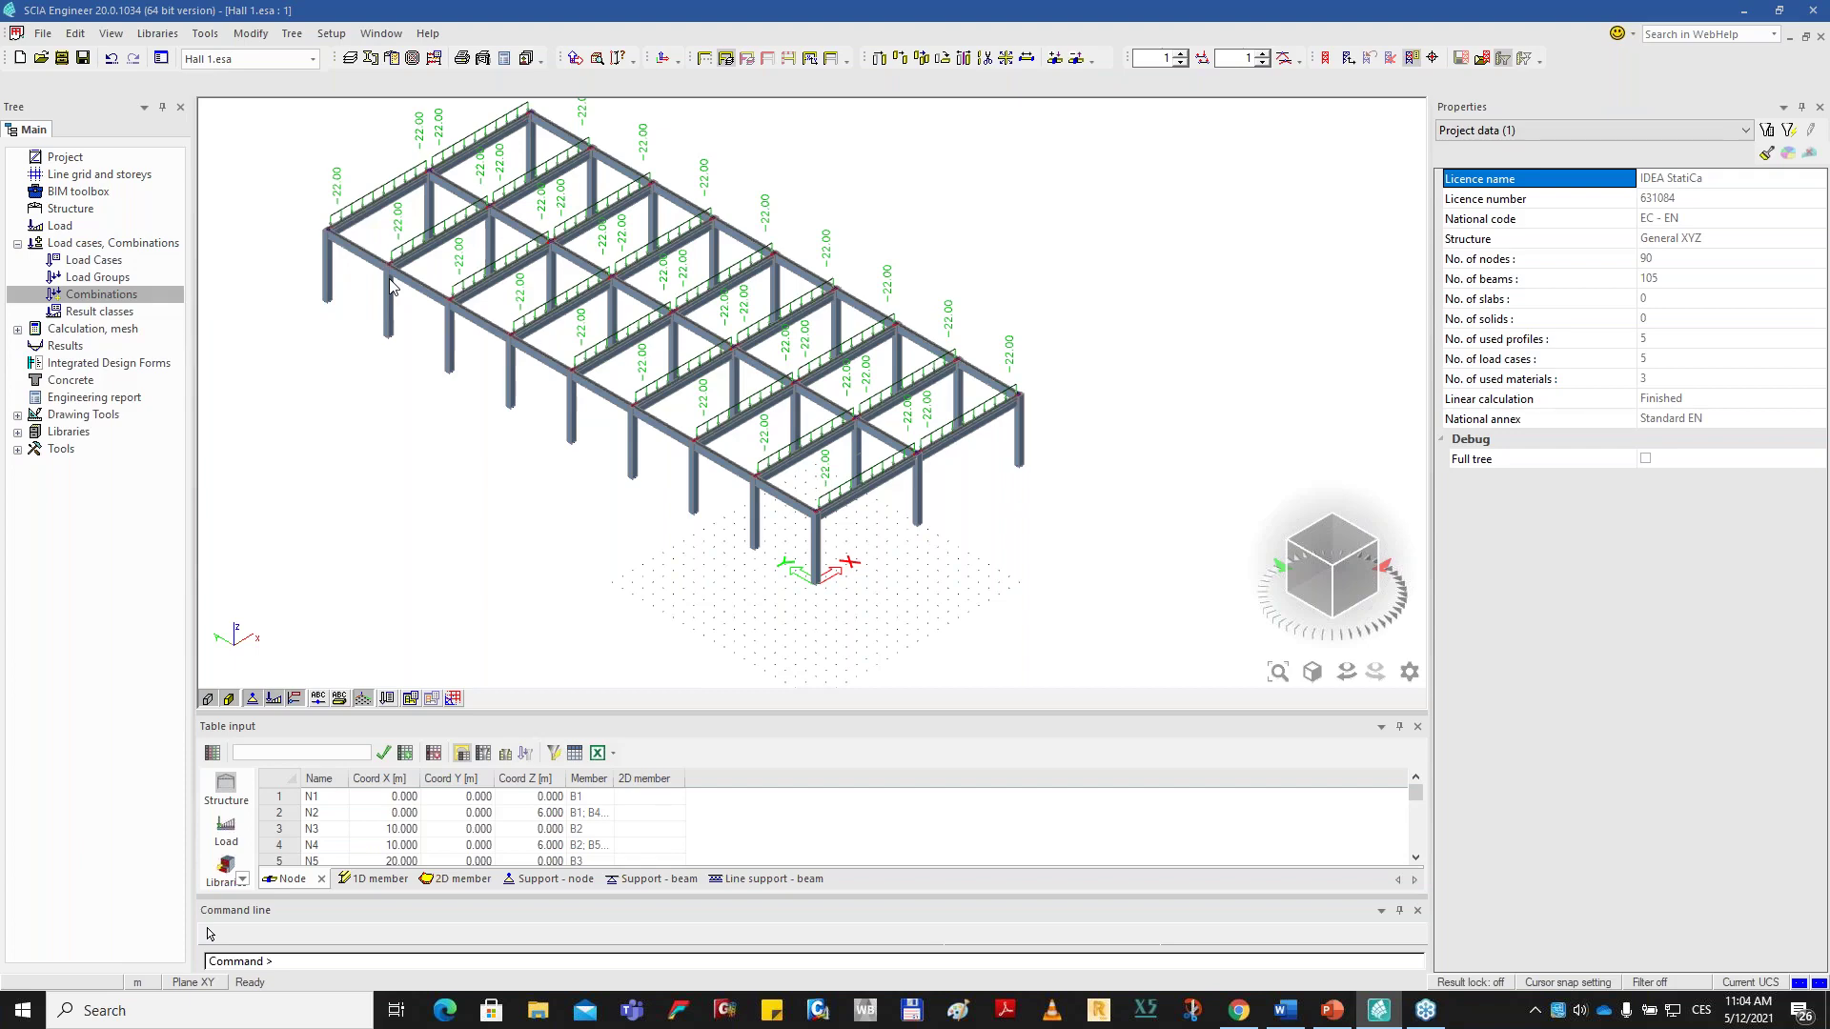
left_click_drag(765, 118, 776, 146)
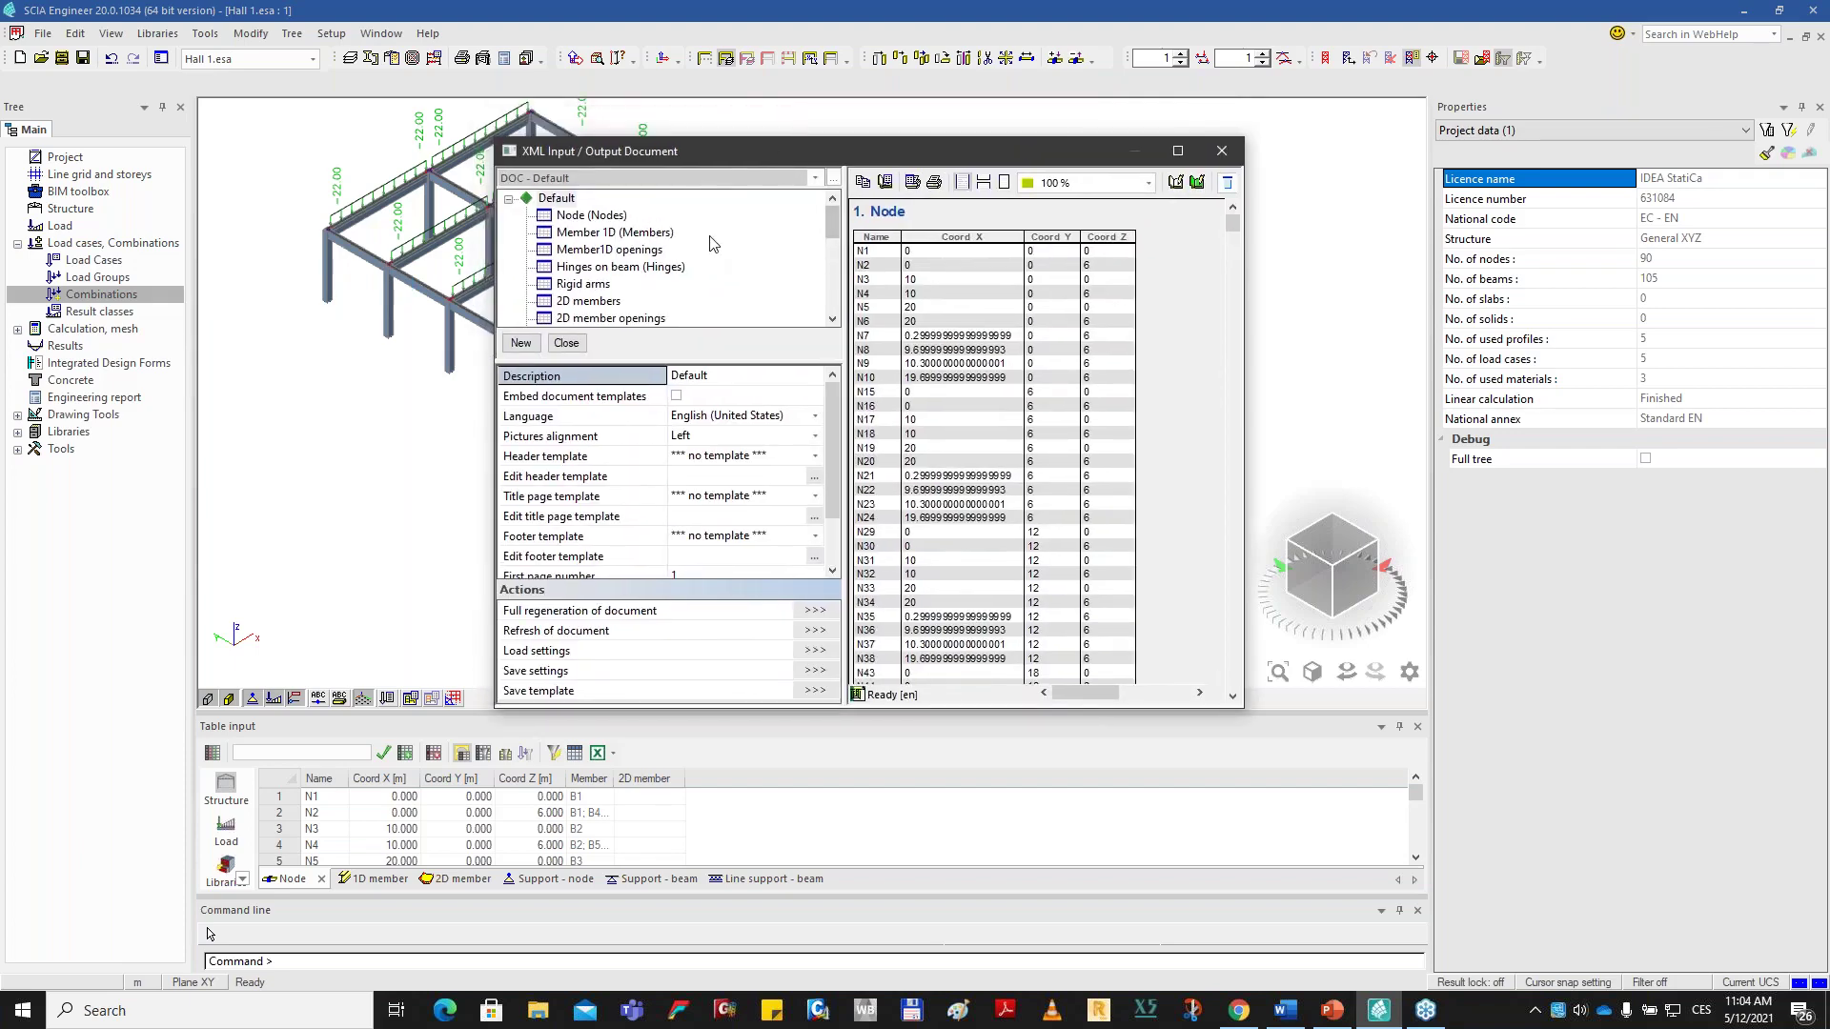
Delete all existing table entries, from nodes to nonlinear combinations, out of the Default XML document.
left_click(599, 219)
scroll(646, 322, "down", 5)
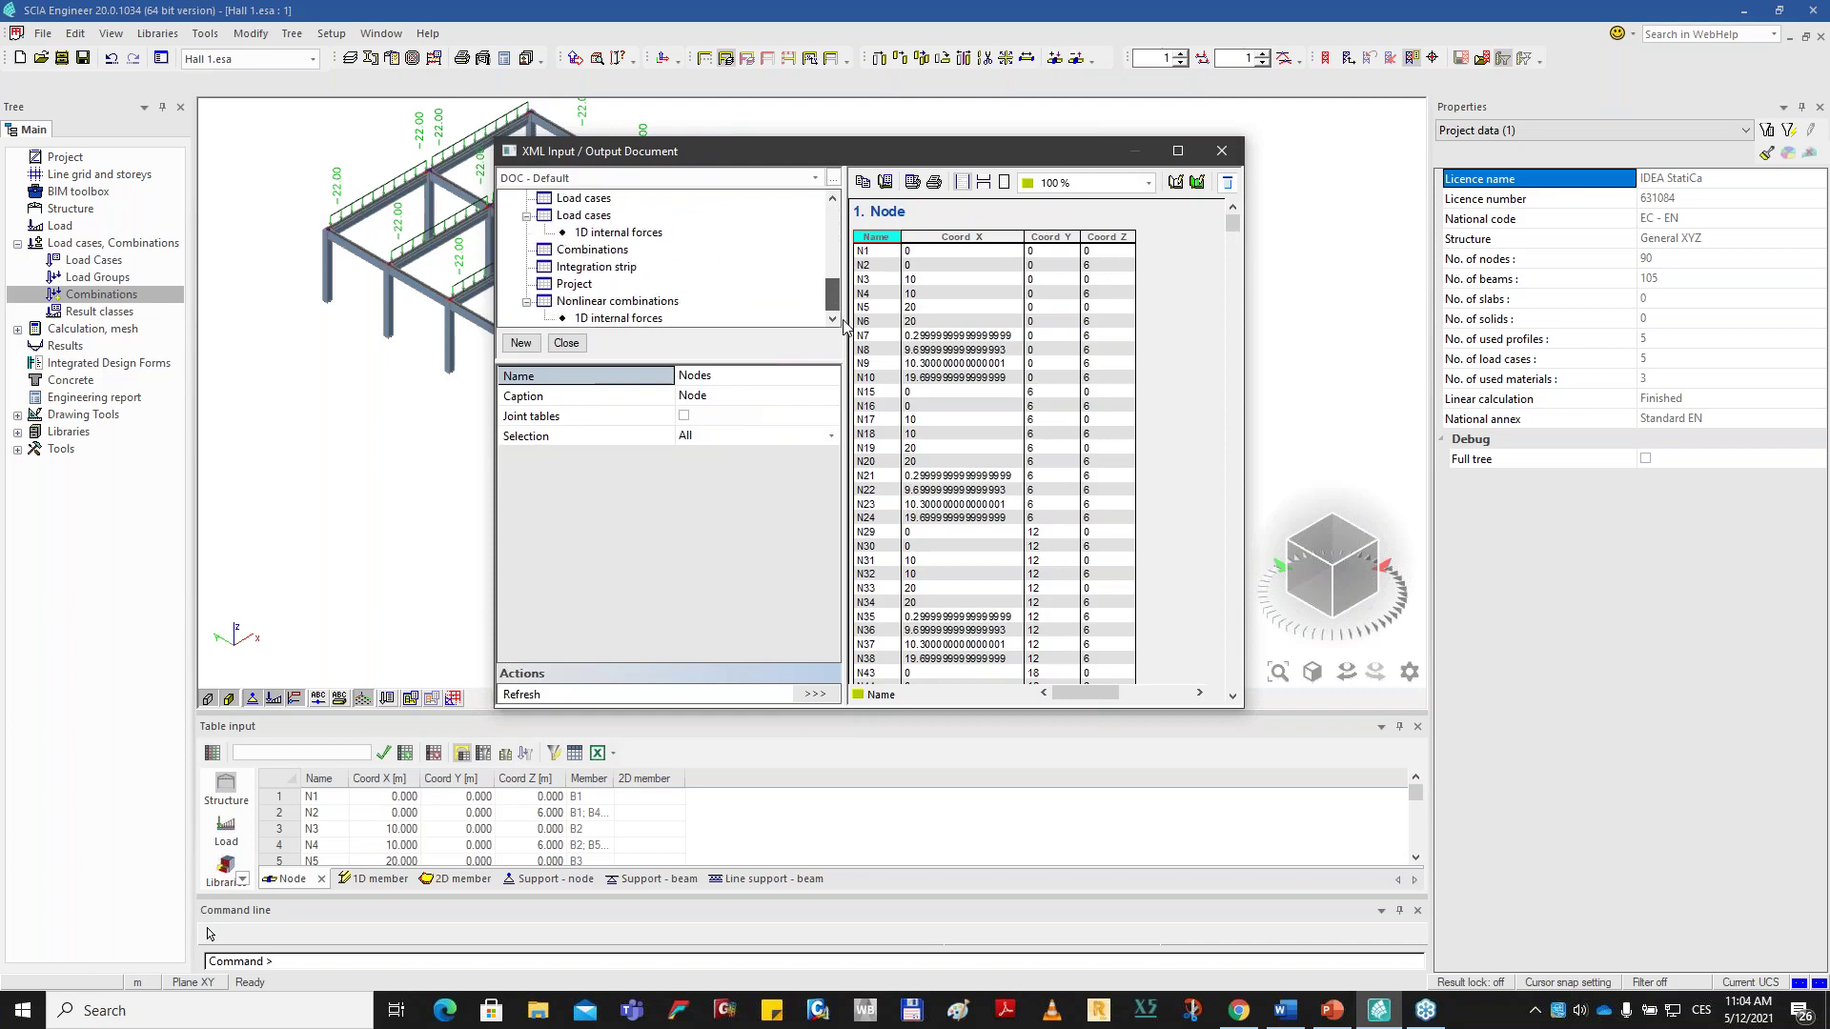
key("ctrl+a")
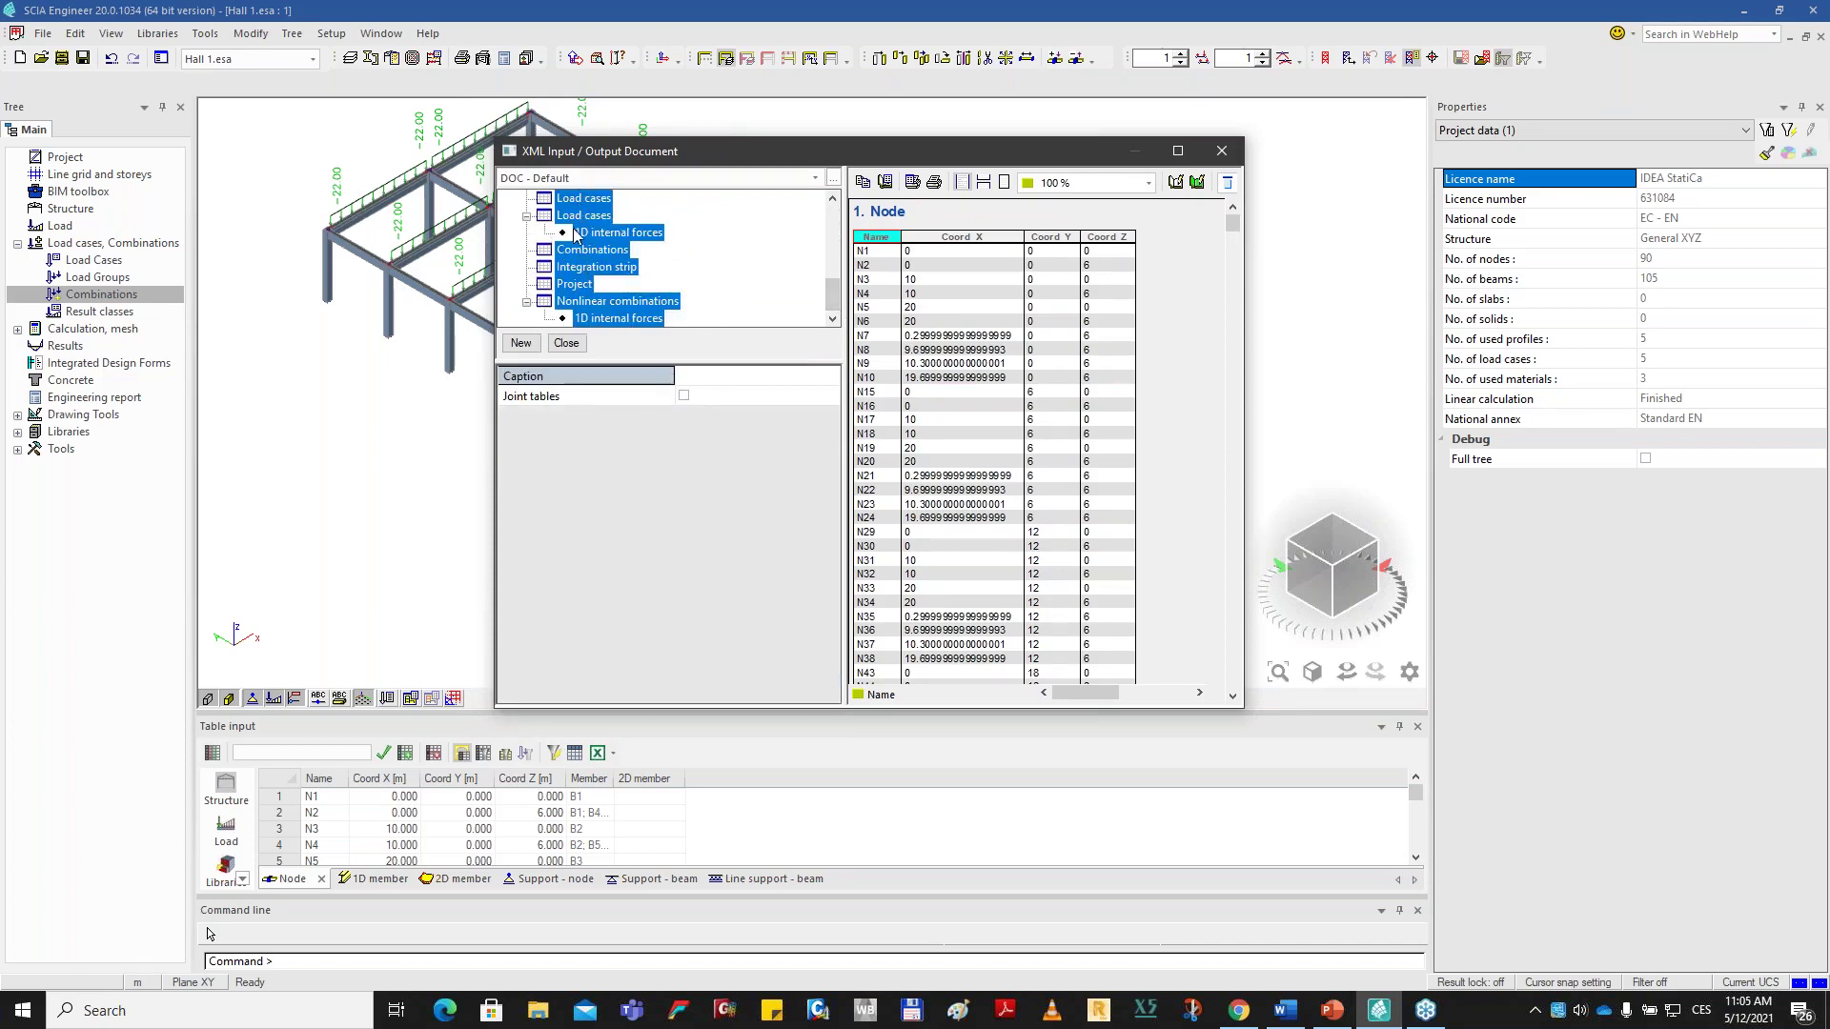
scroll(581, 226, "up", 5)
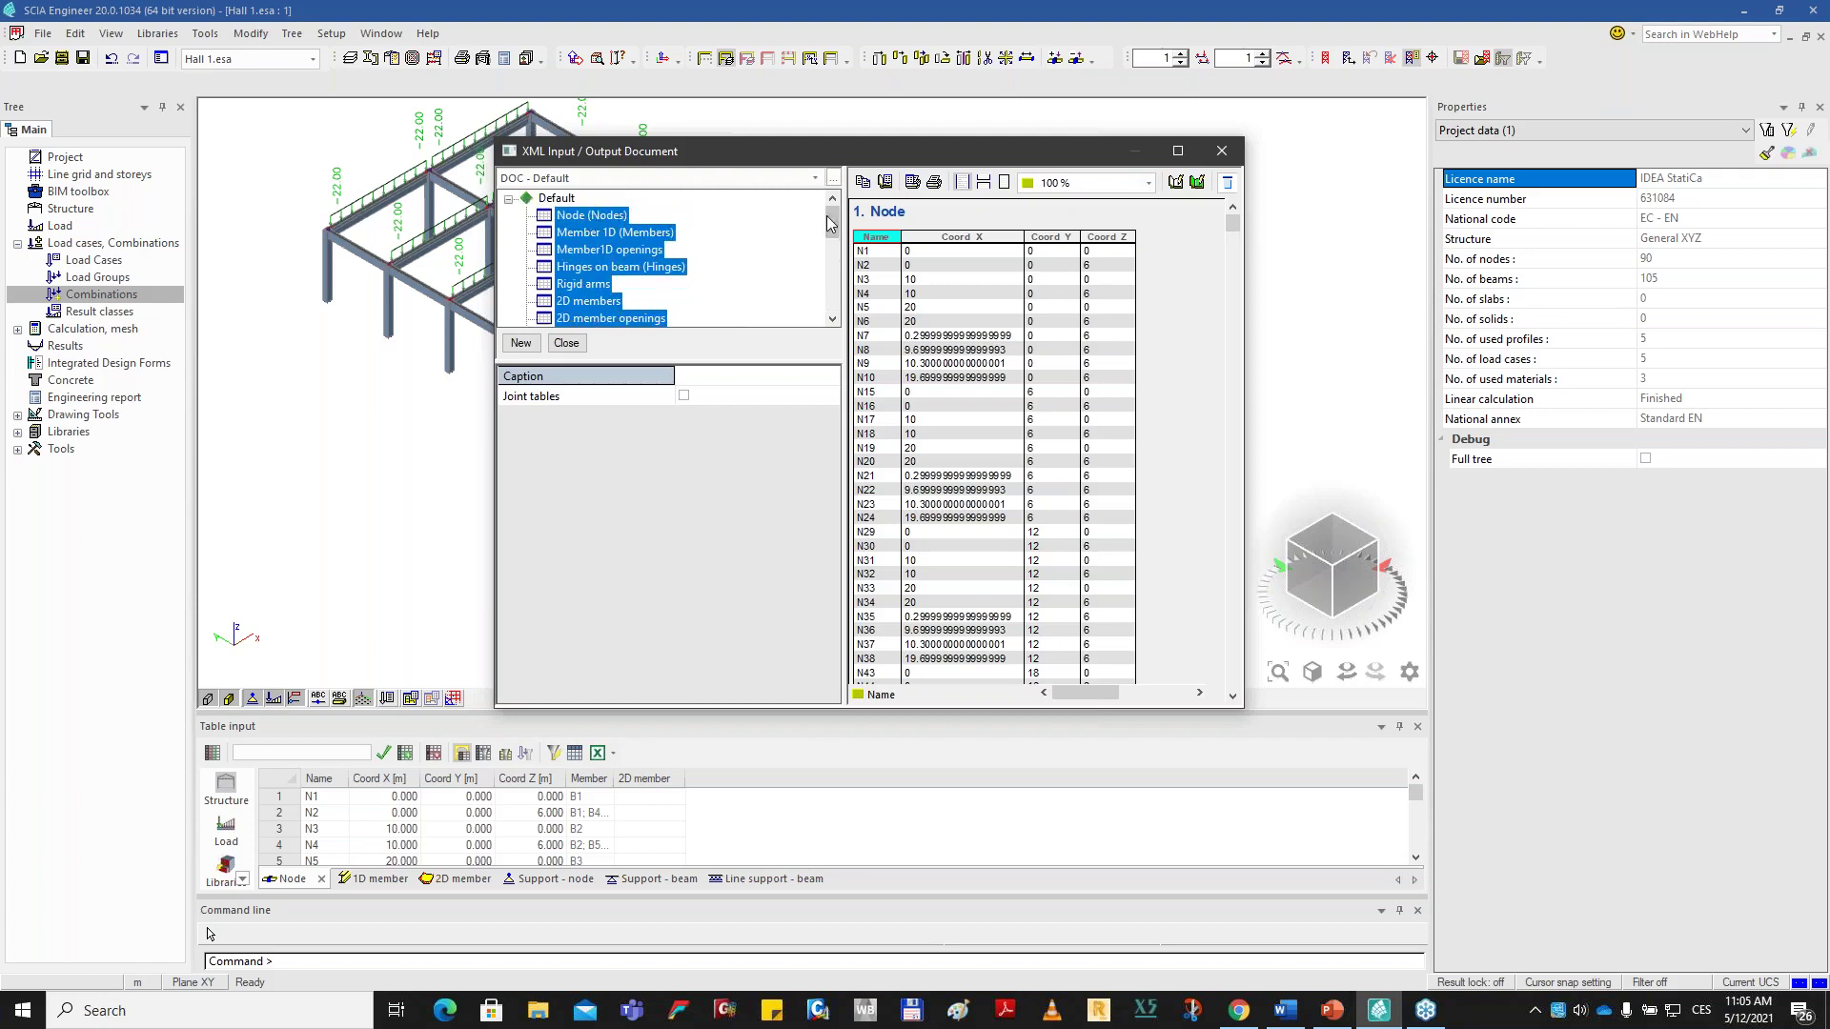
key("Delete")
Load the document template IDEA_Import_Designer_2020_x64.TDX into the empty Default XML document.
left_click(558, 198)
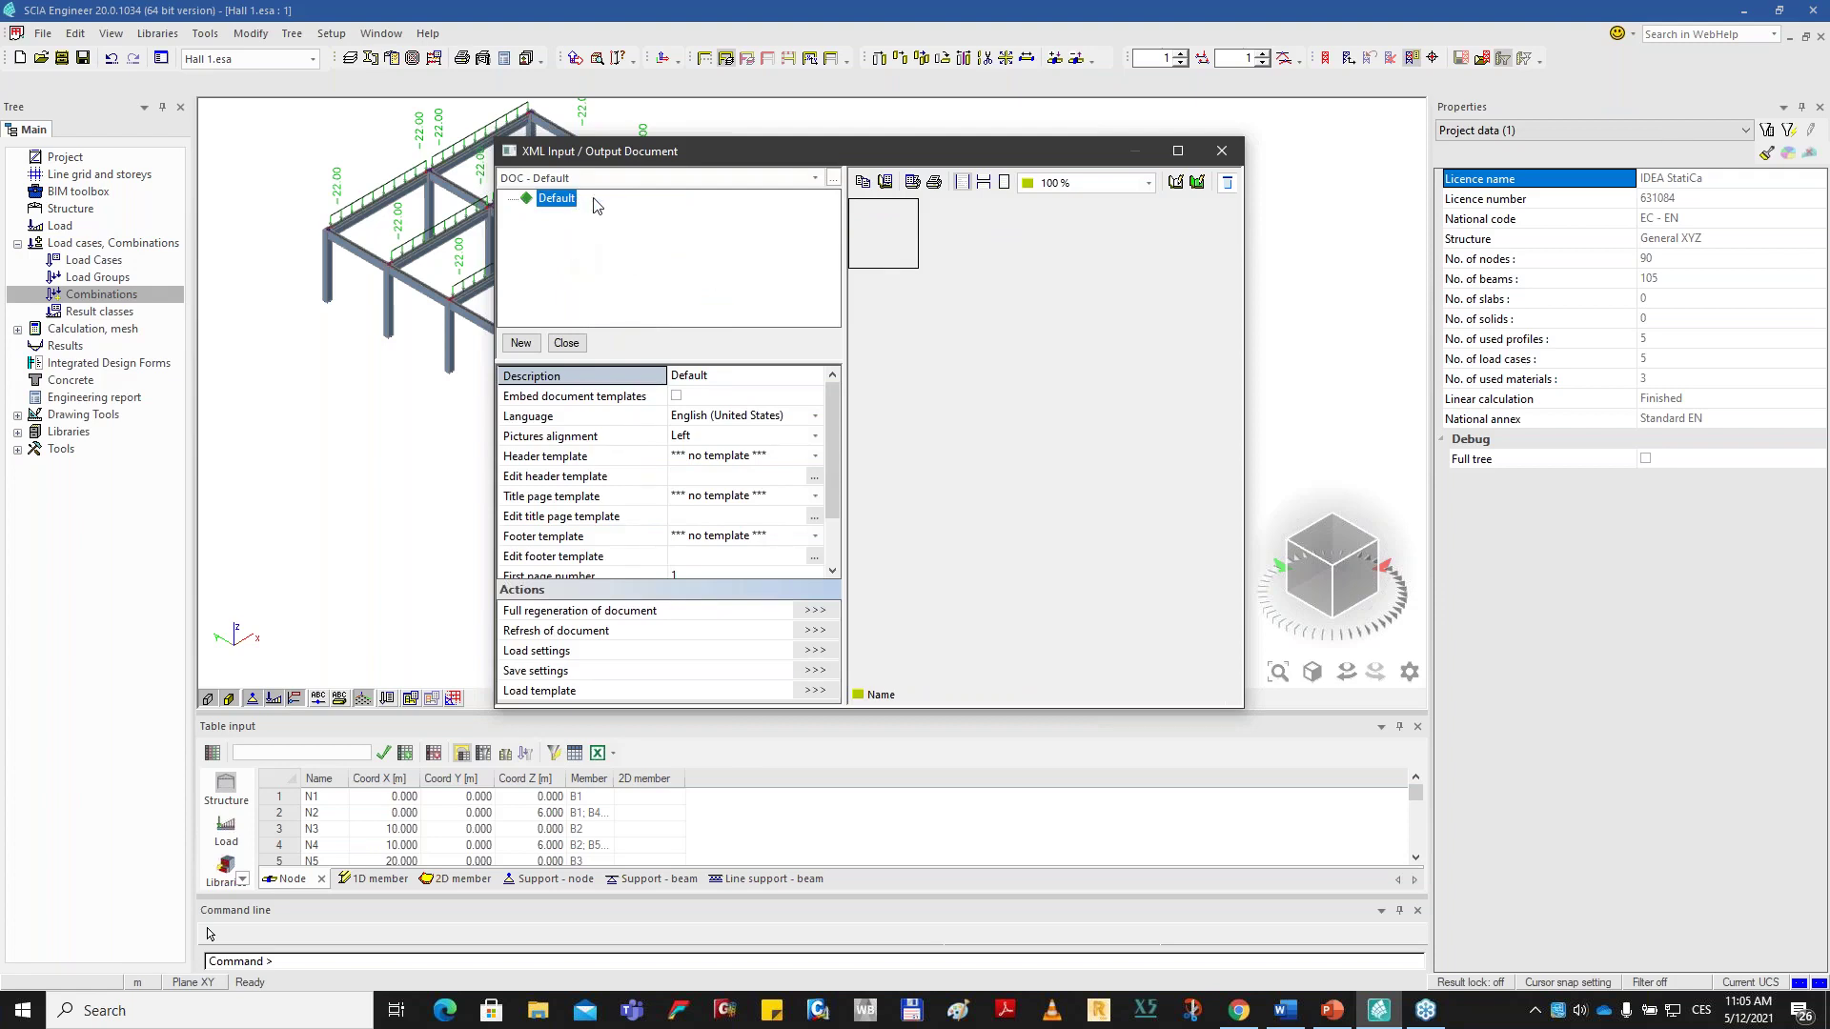
key("ctrl")
left_click(815, 691)
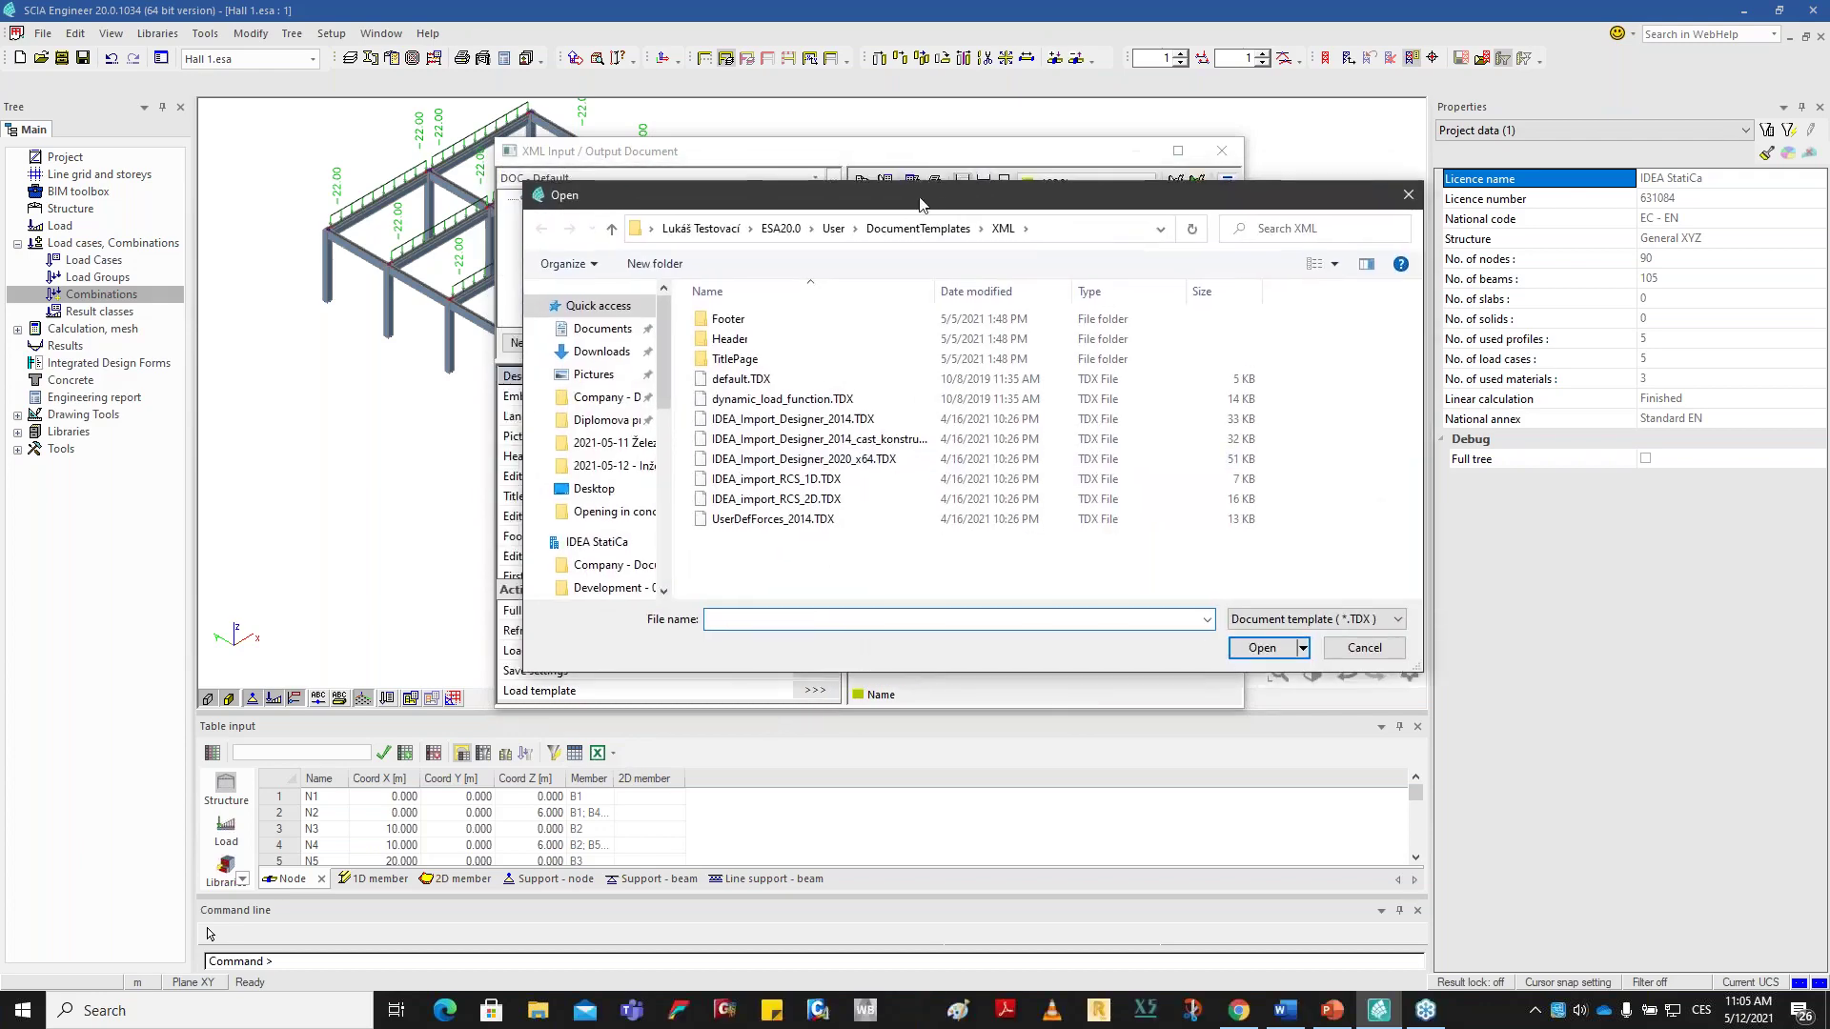
left_click_drag(798, 190, 1152, 184)
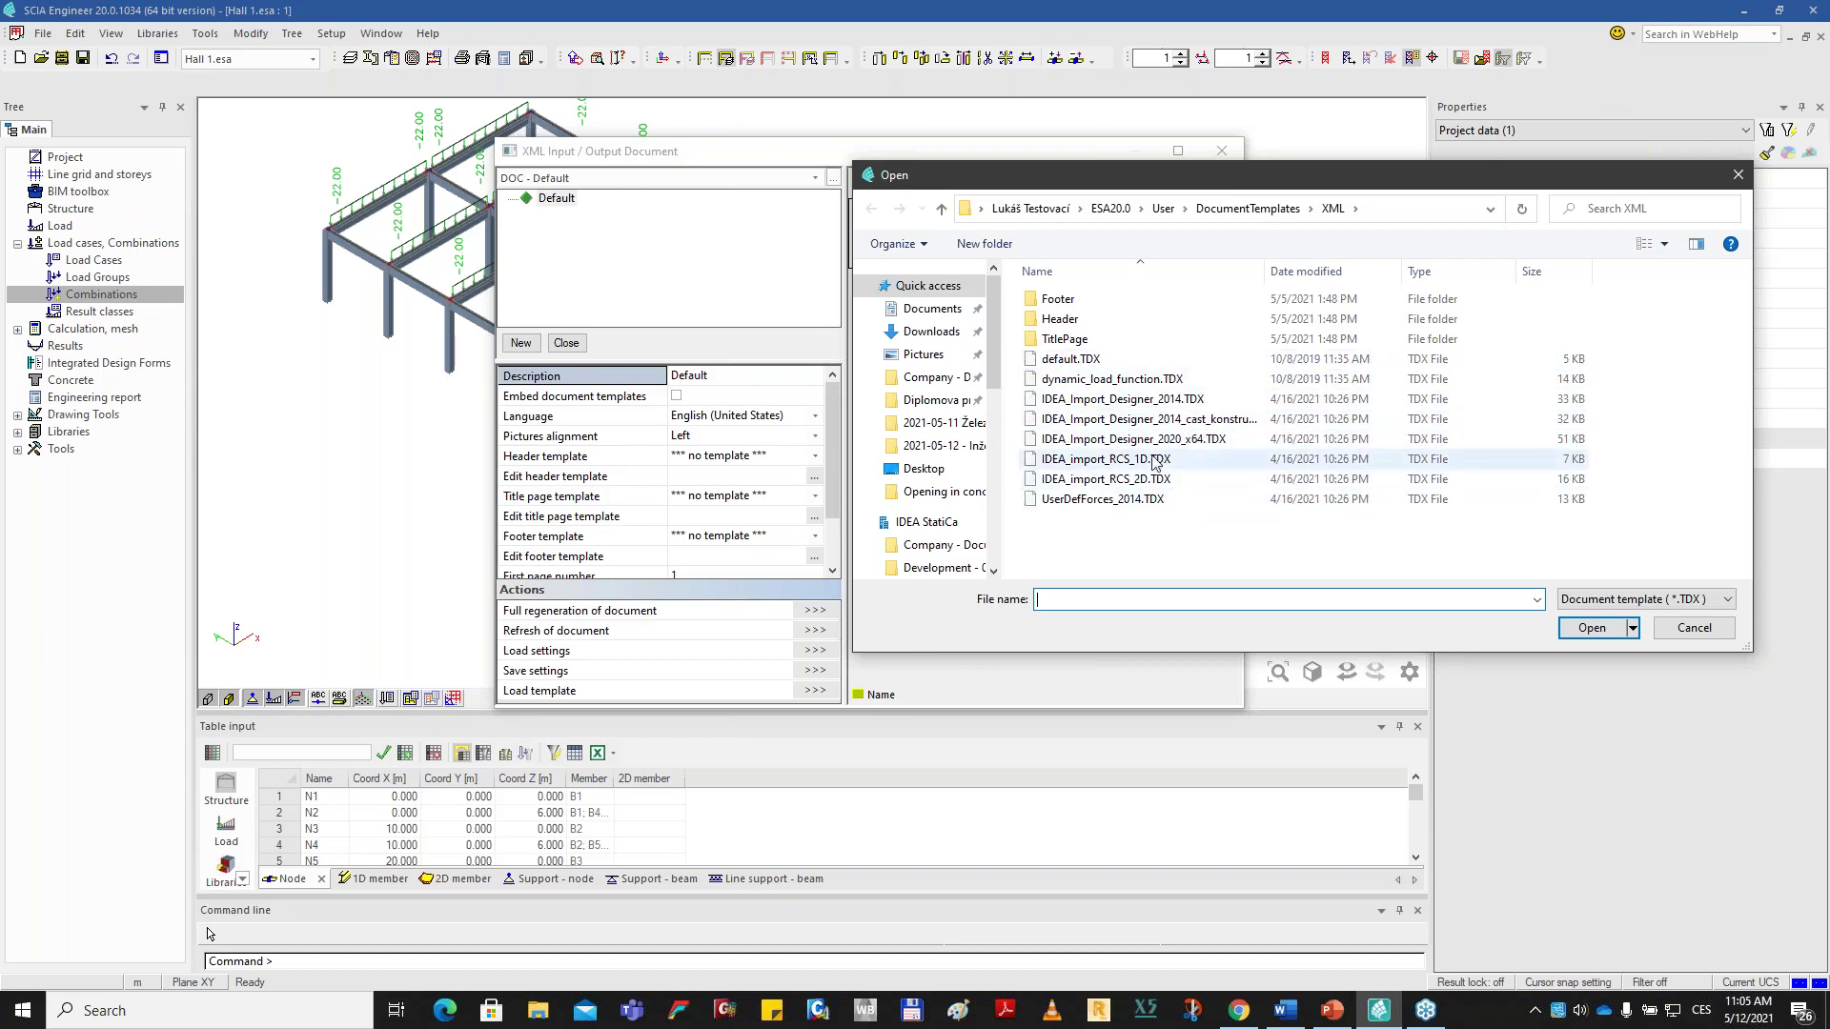
left_click_drag(1140, 194, 959, 223)
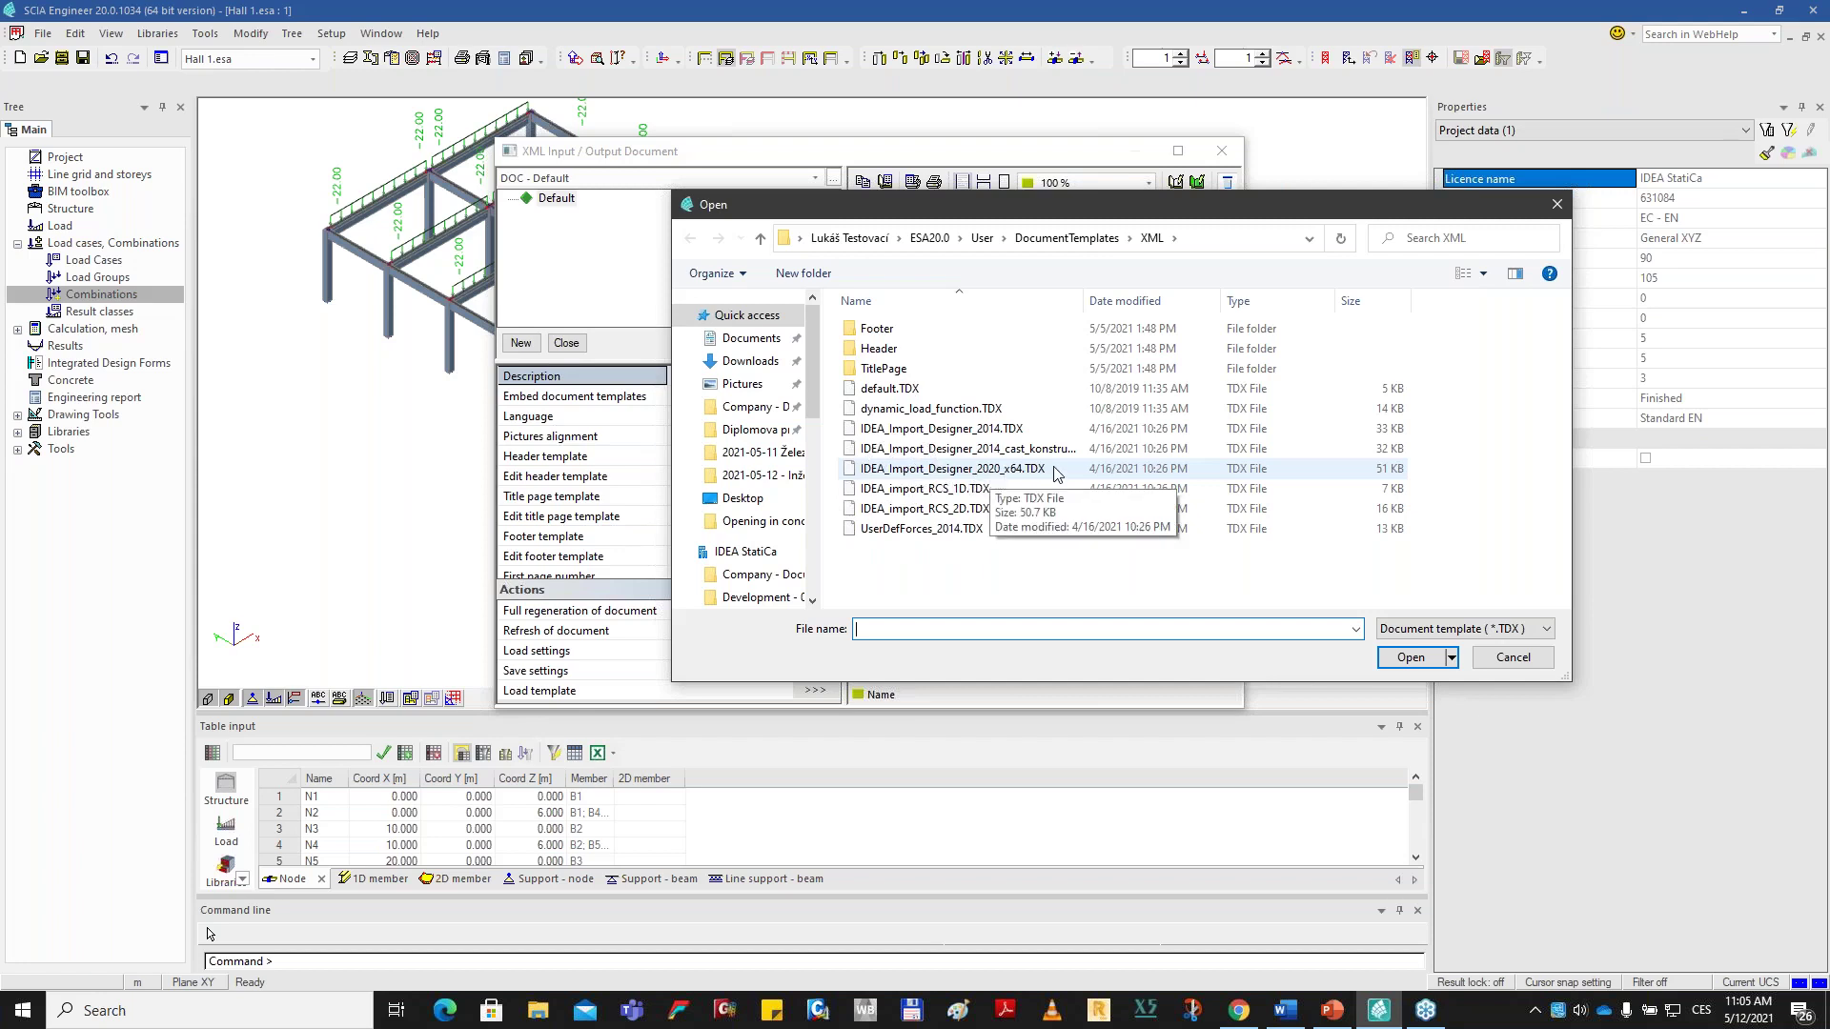
left_click(1008, 469)
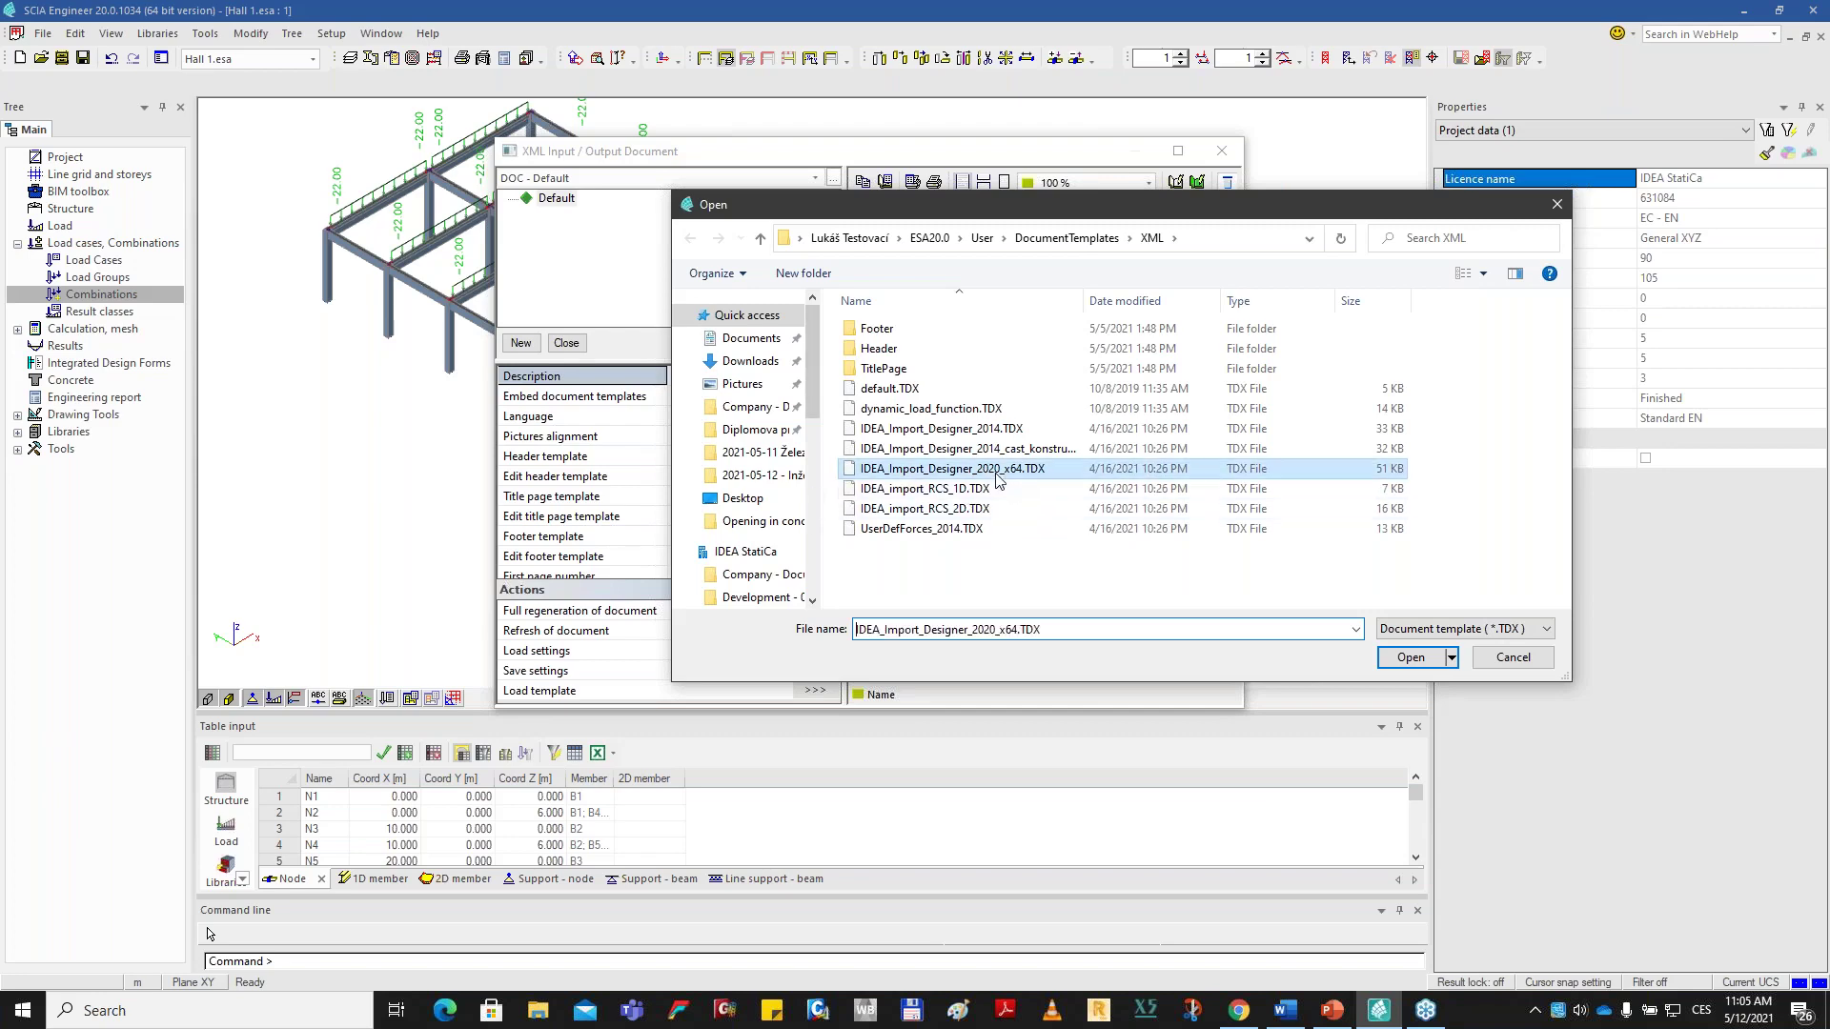
left_click(1411, 658)
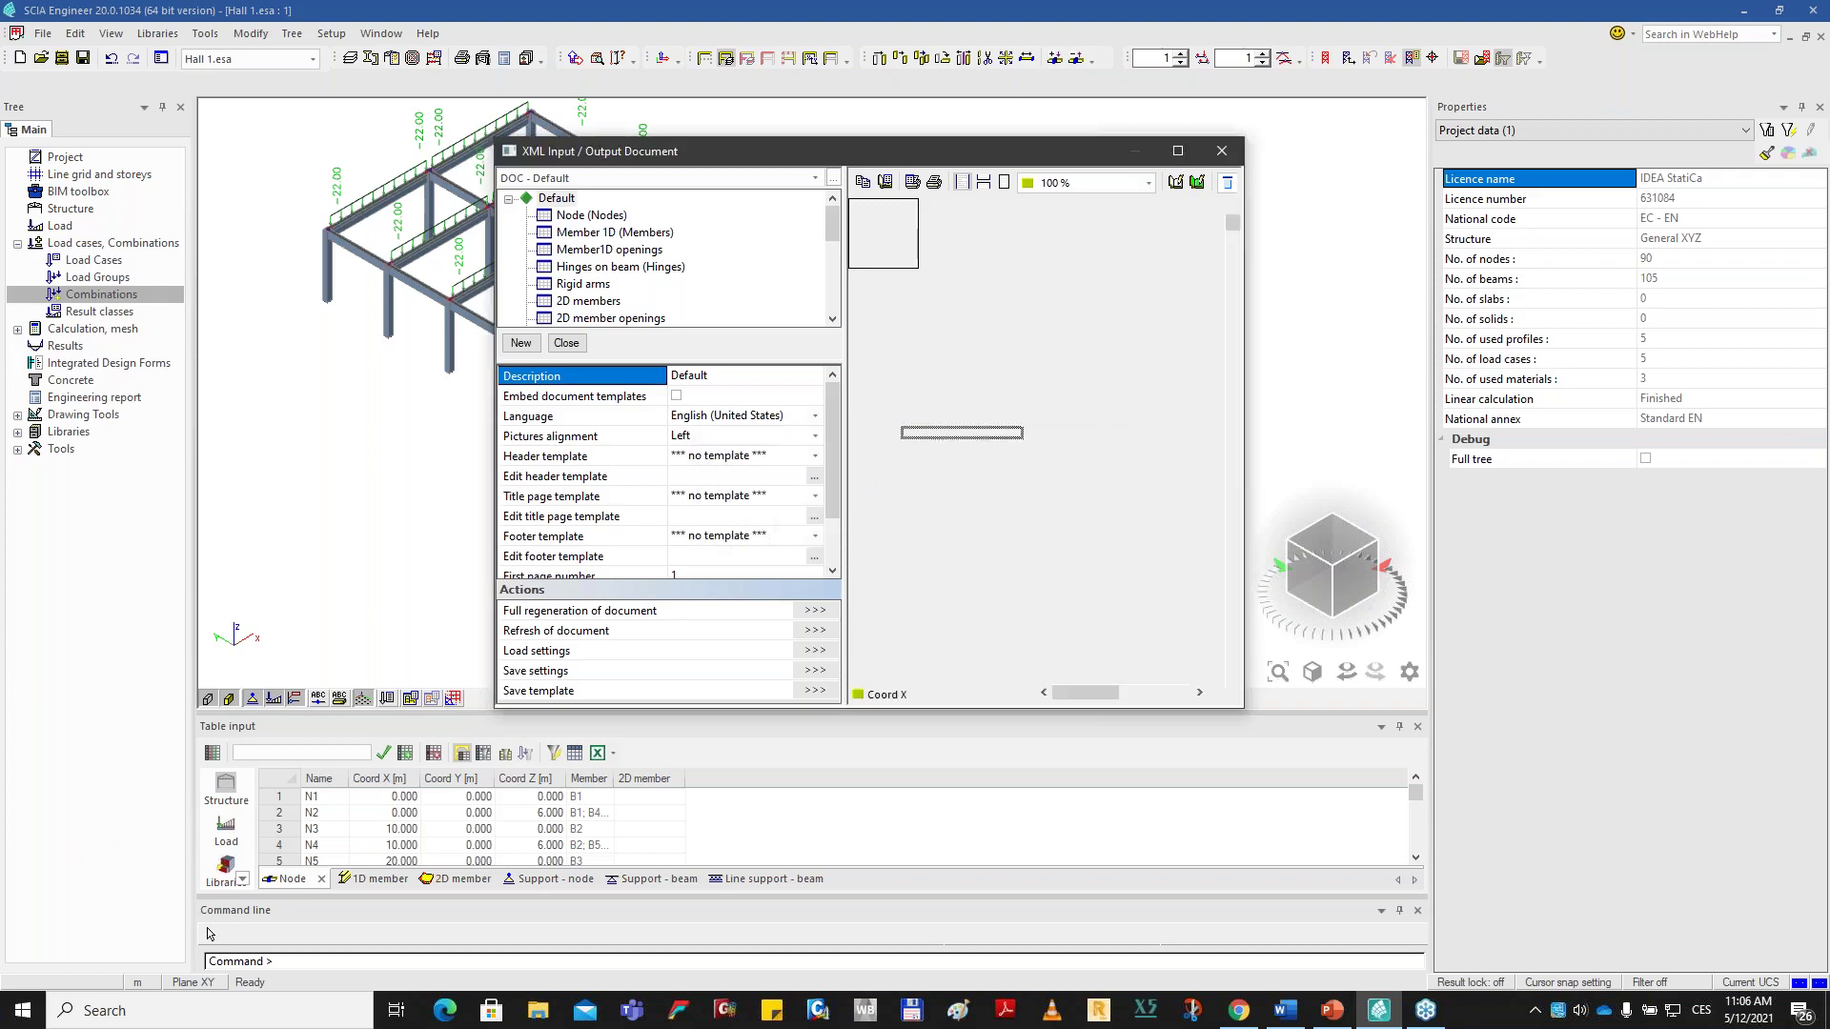
Examine the generated node and 1D member result tables in the XML document preview.
left_click(1178, 150)
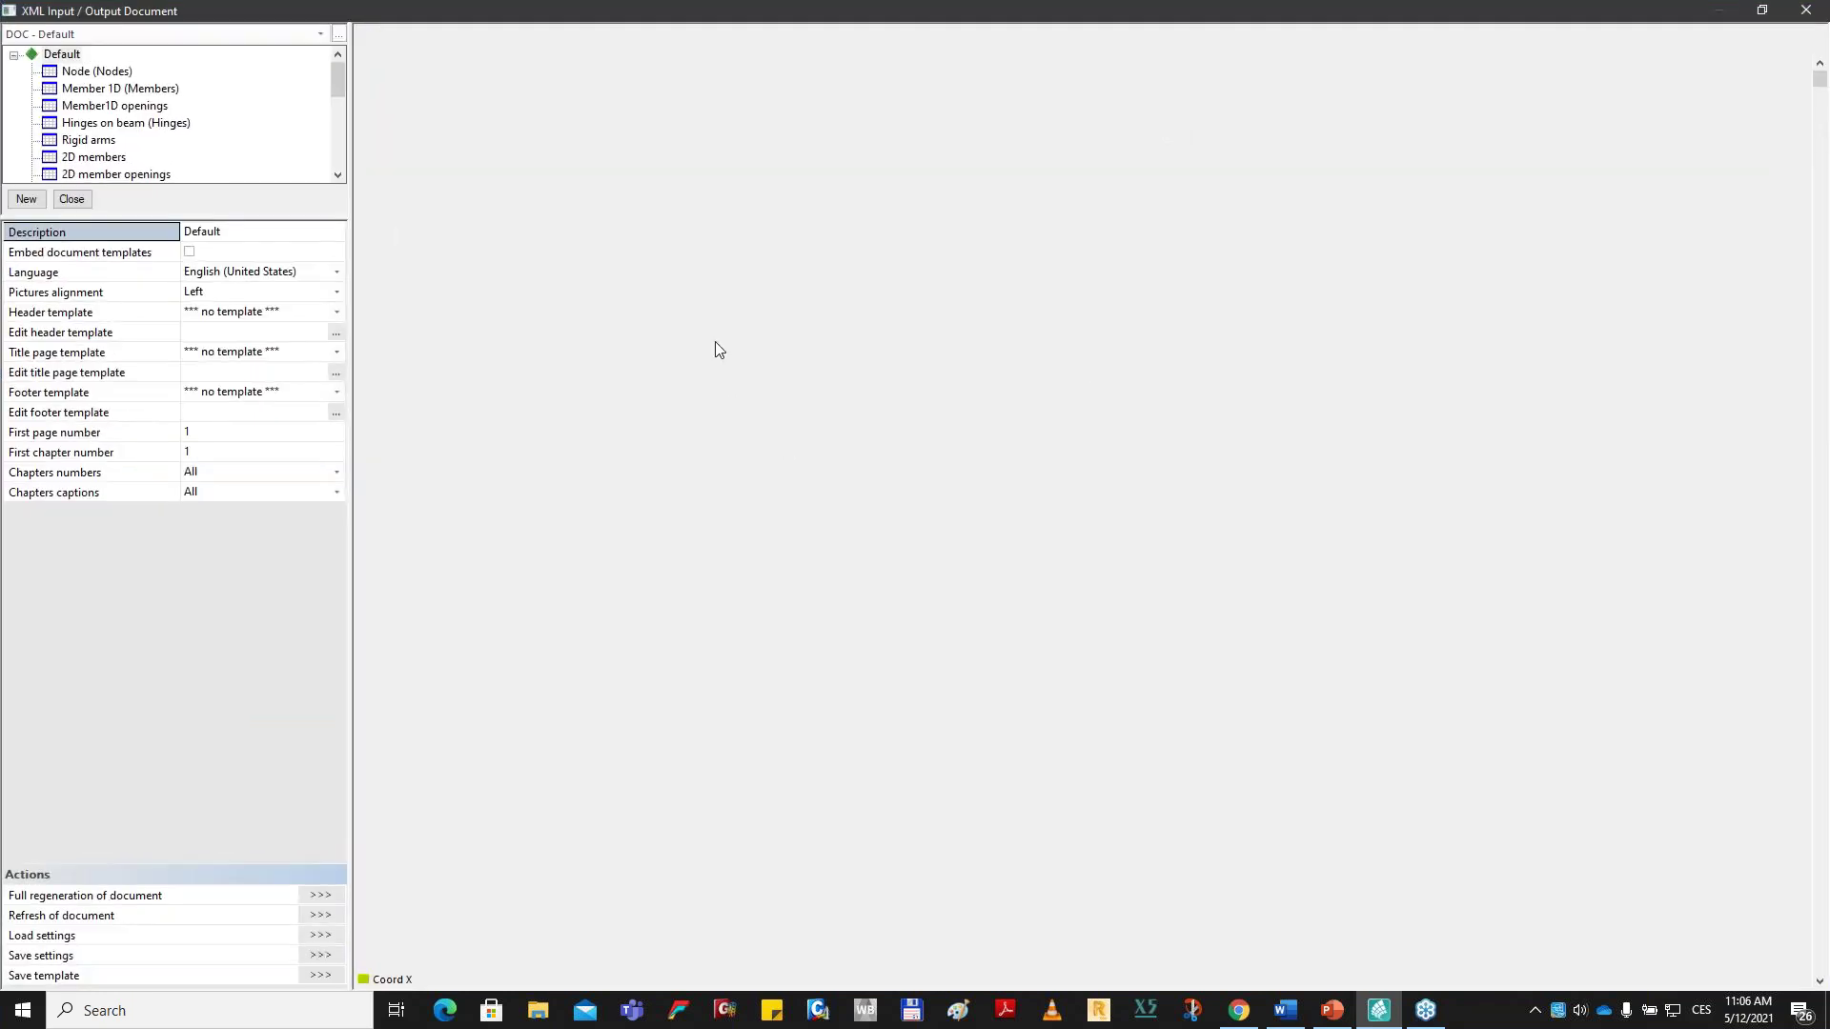
double_click(612, 19)
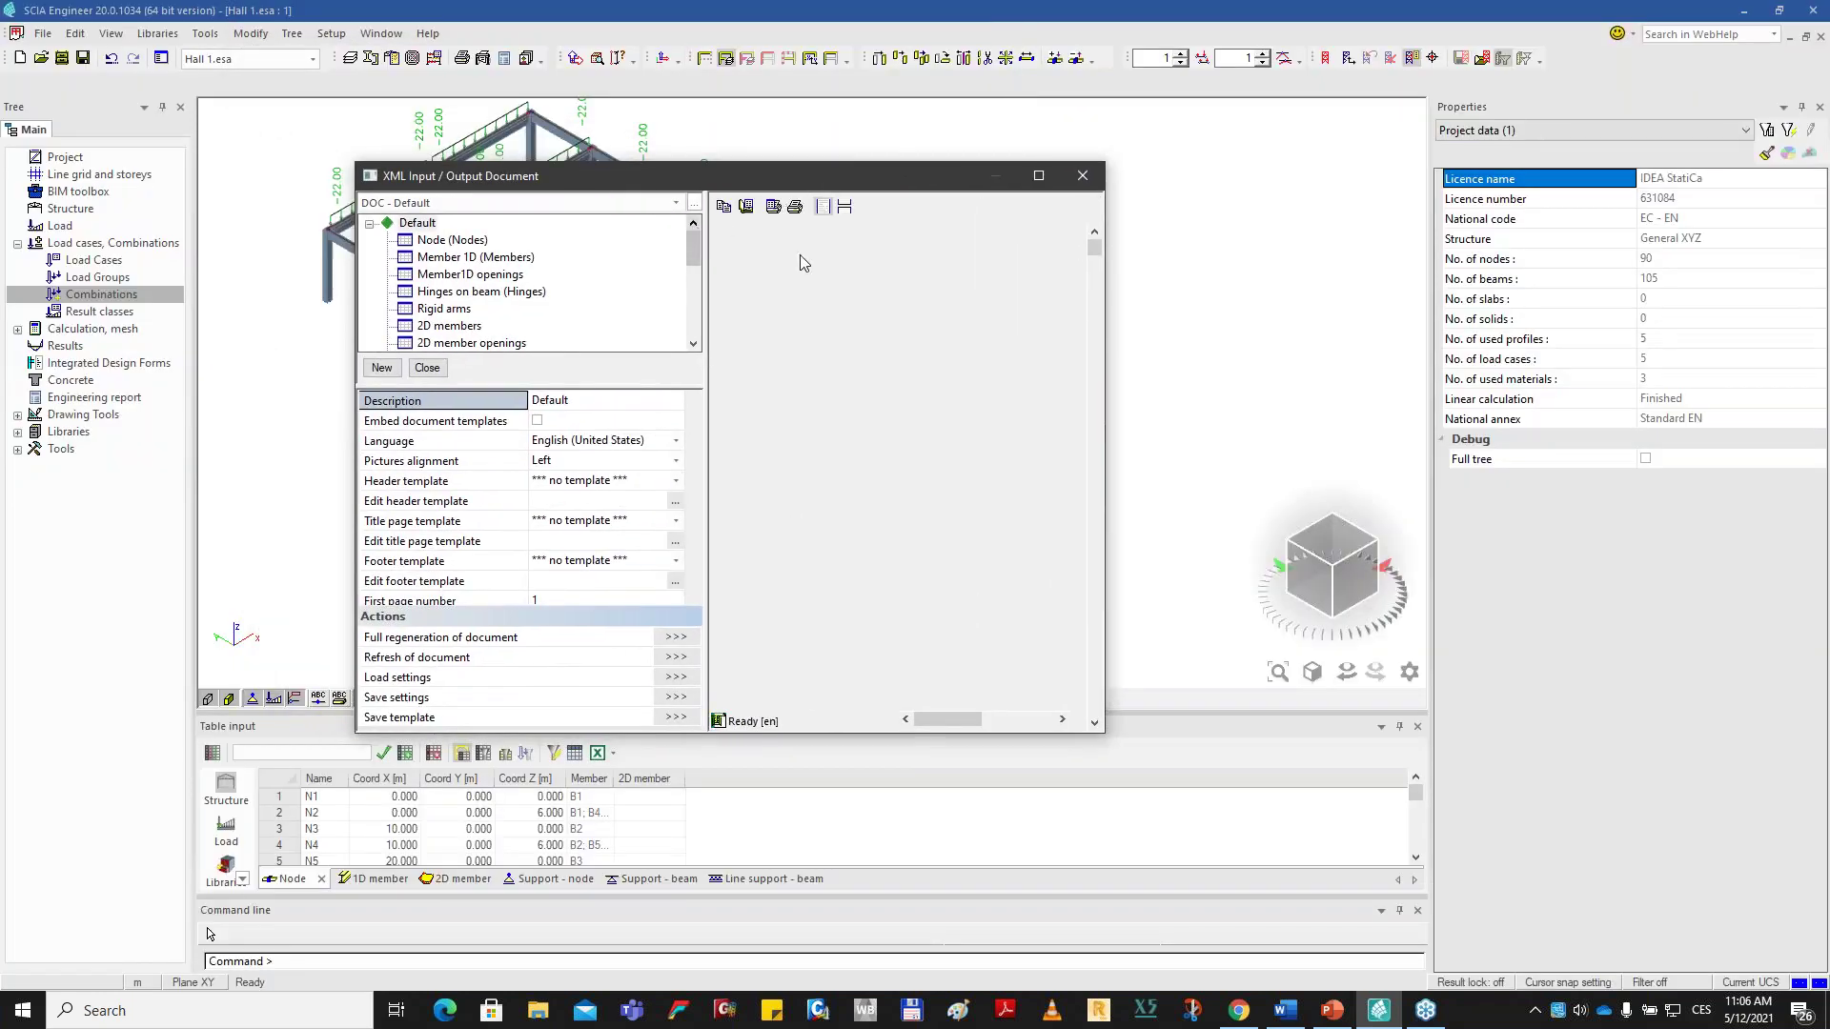
scroll(911, 343, "down", 4)
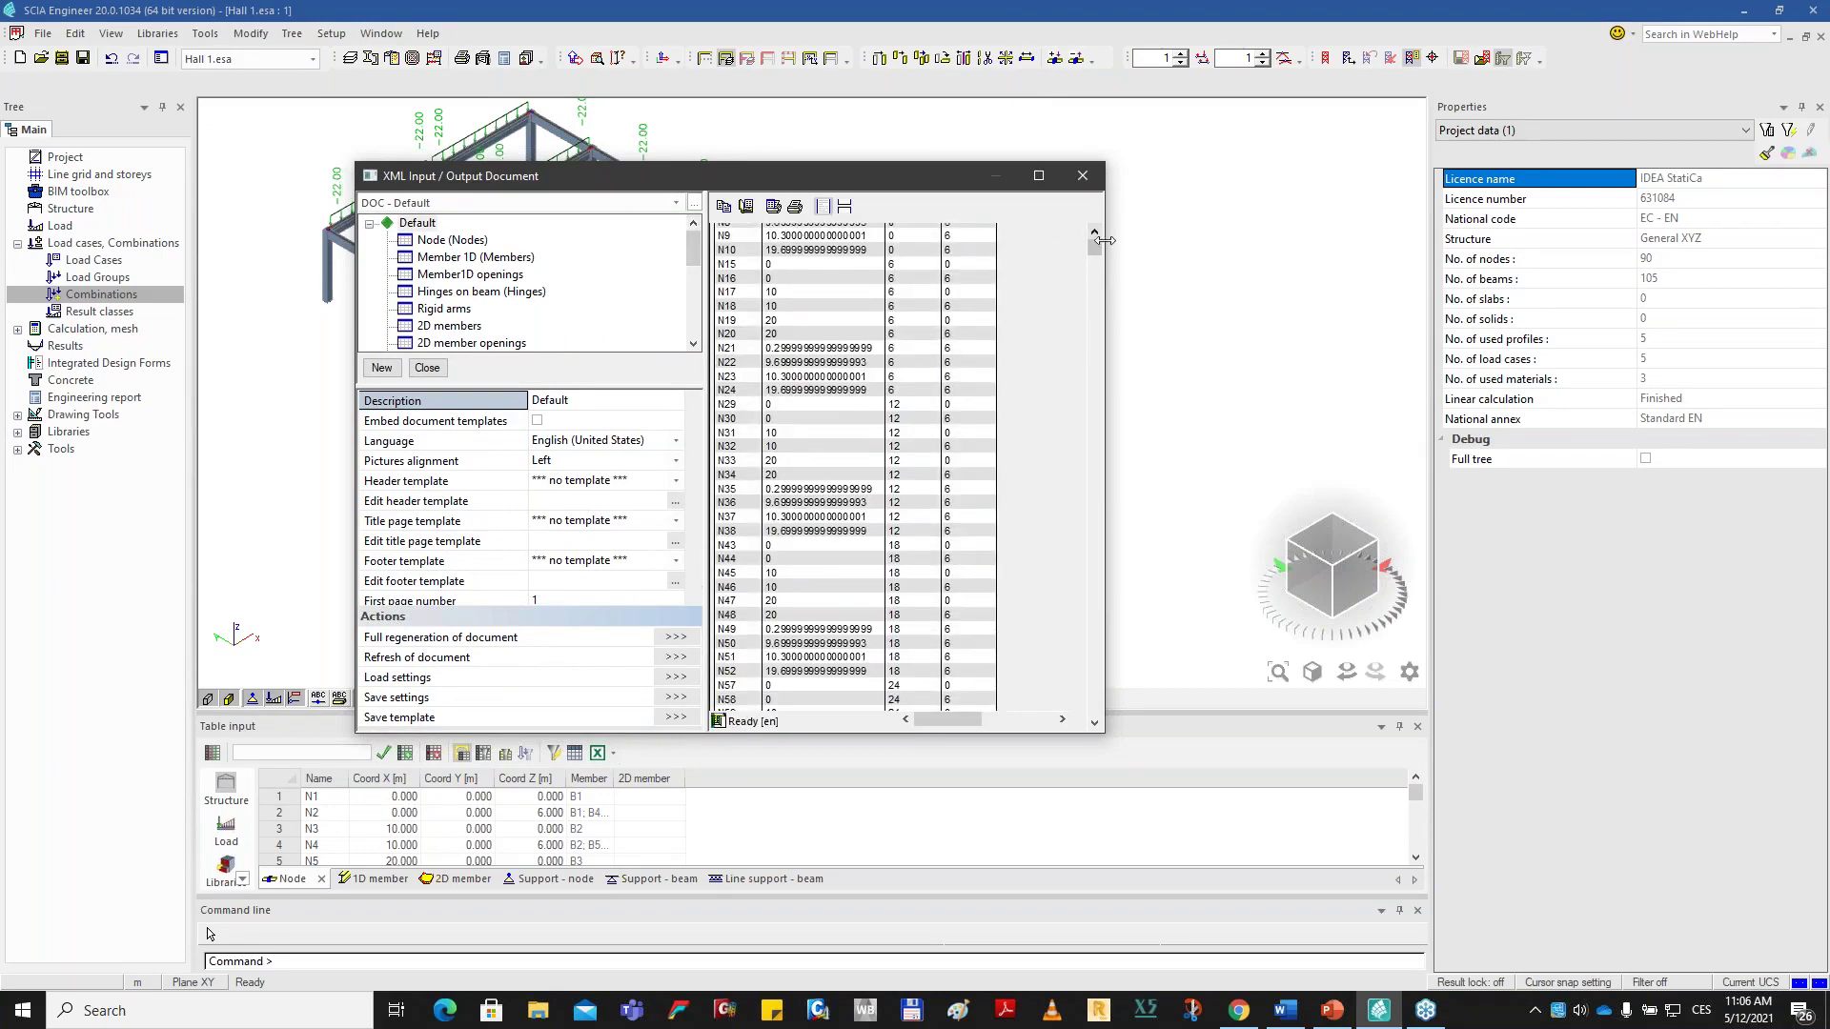
left_click_drag(1096, 242, 1094, 331)
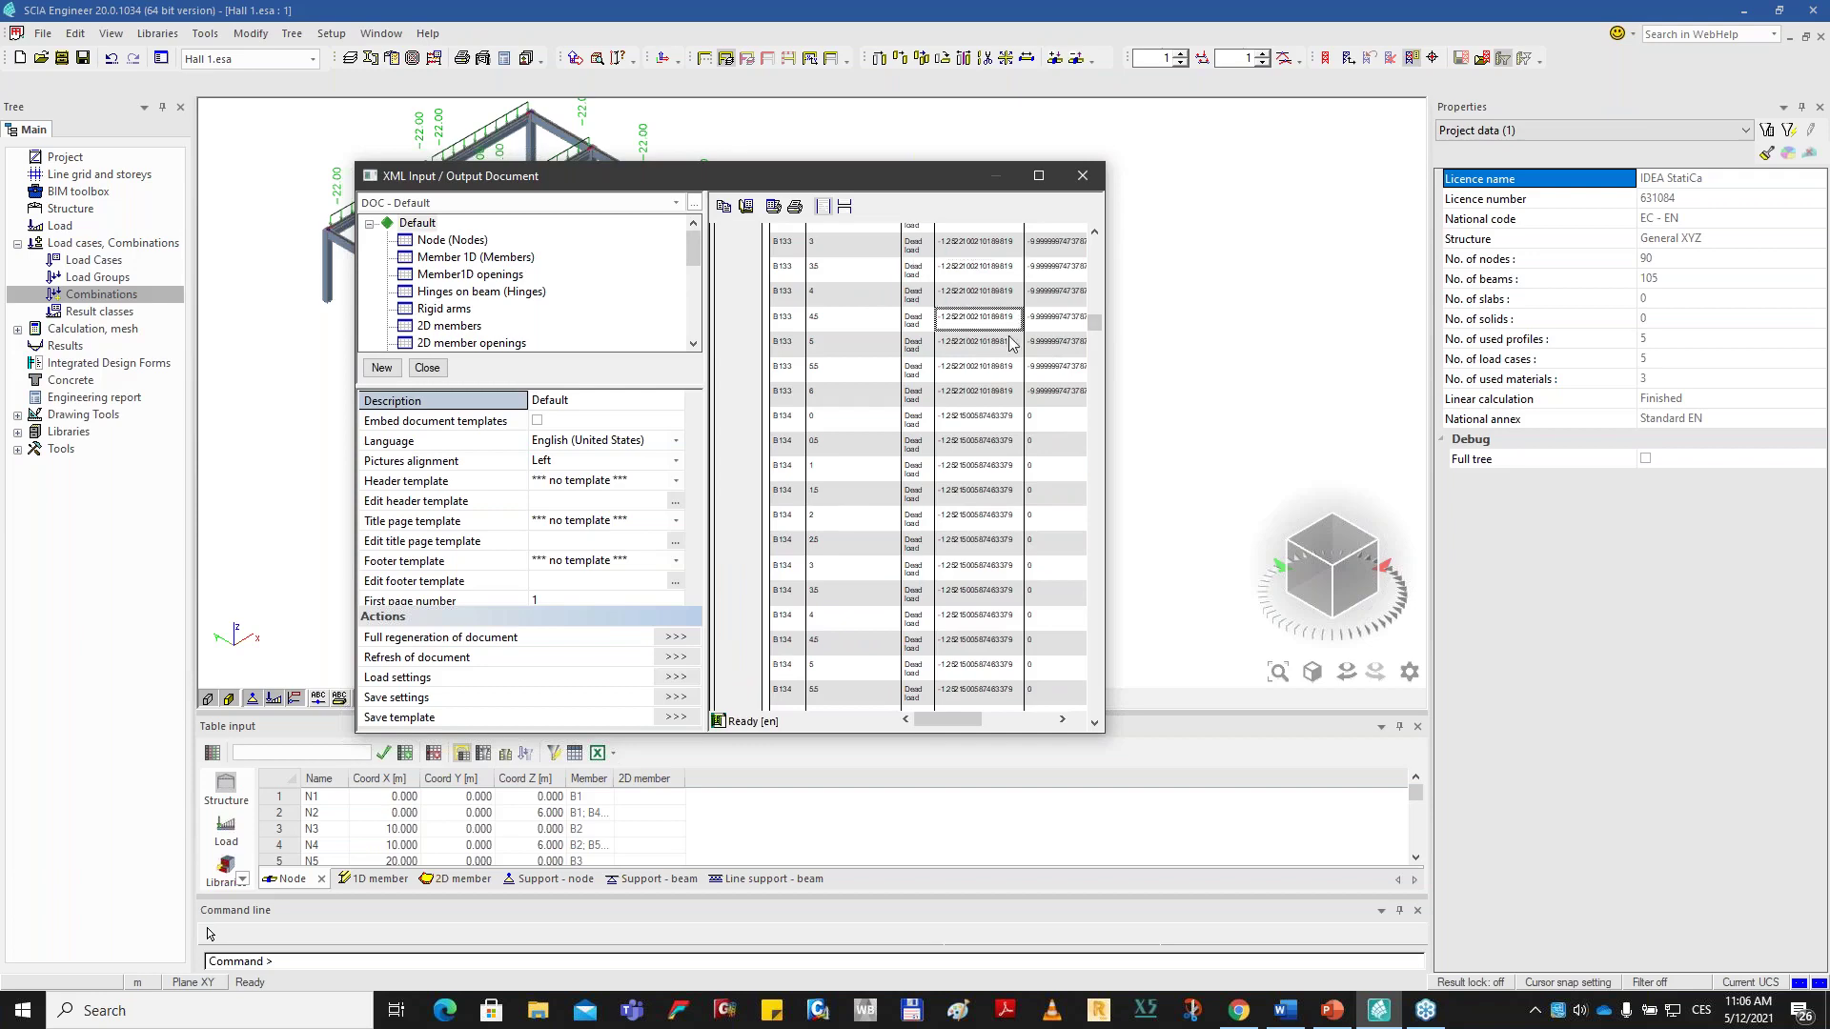
Export the document to the Desktop as the XML file Hall 1.xml, with opening after export enabled.
left_click(724, 208)
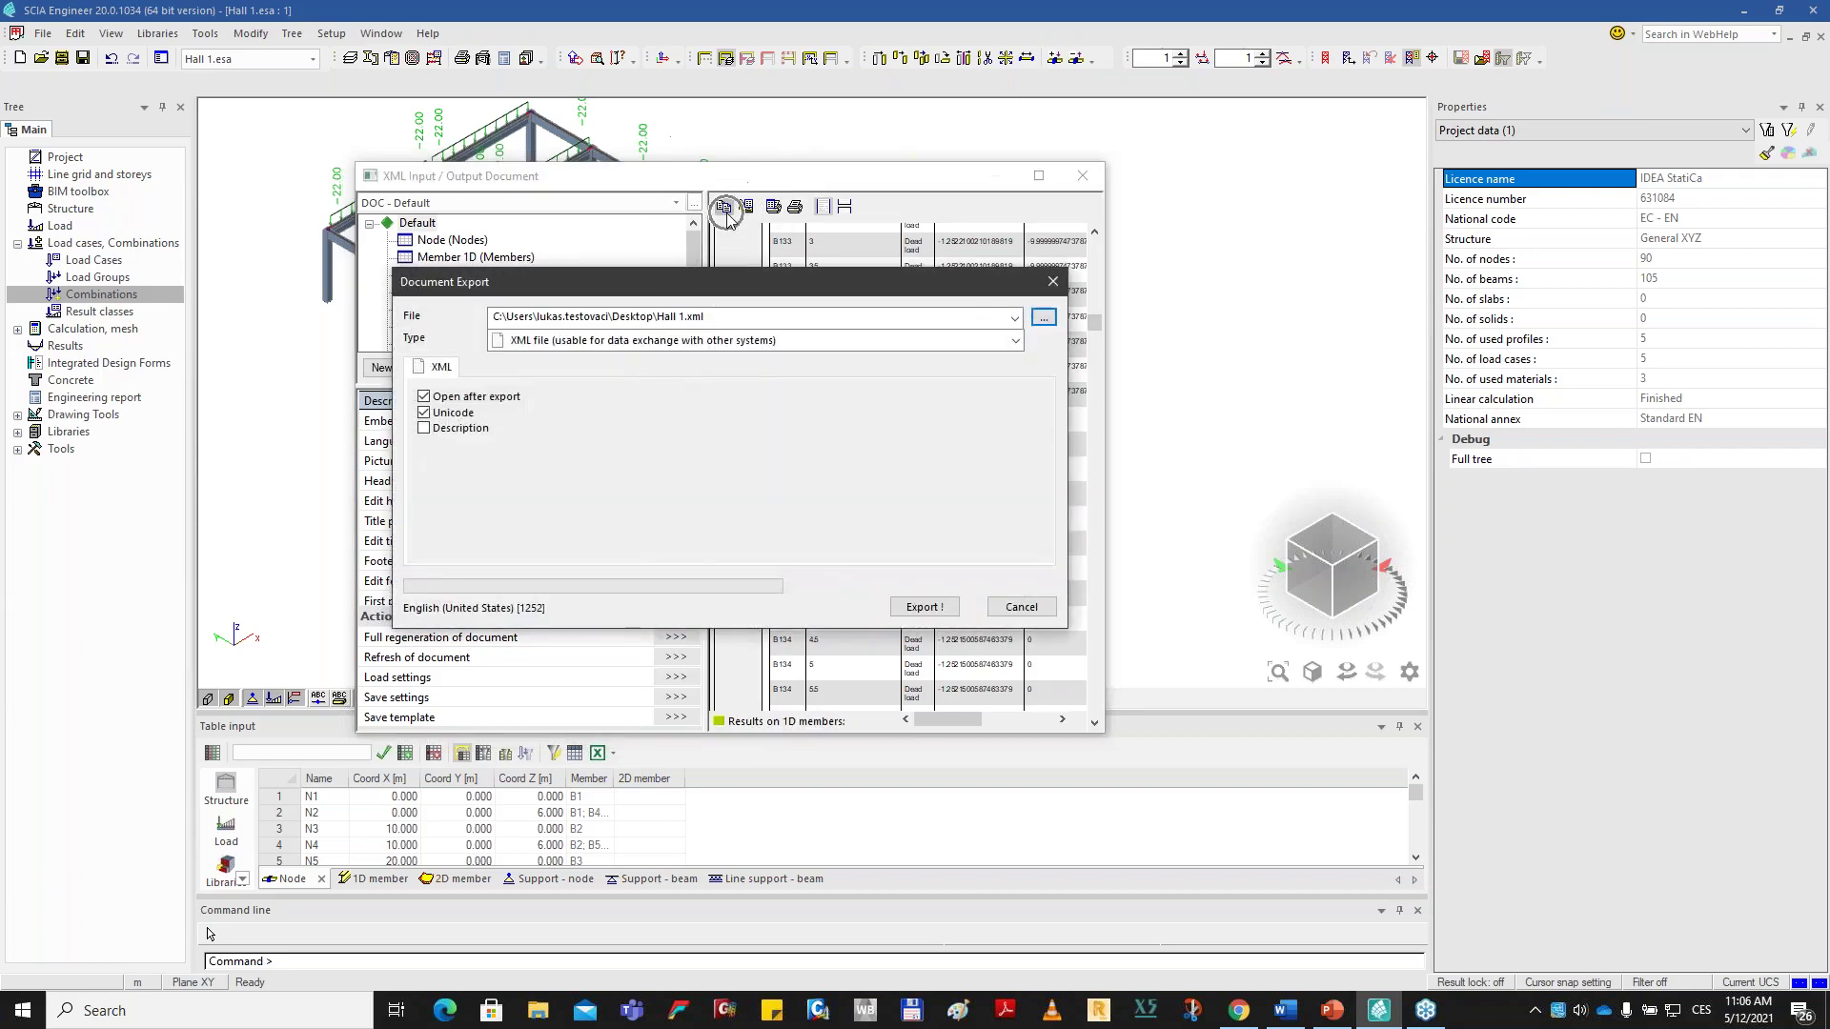
left_click(1049, 321)
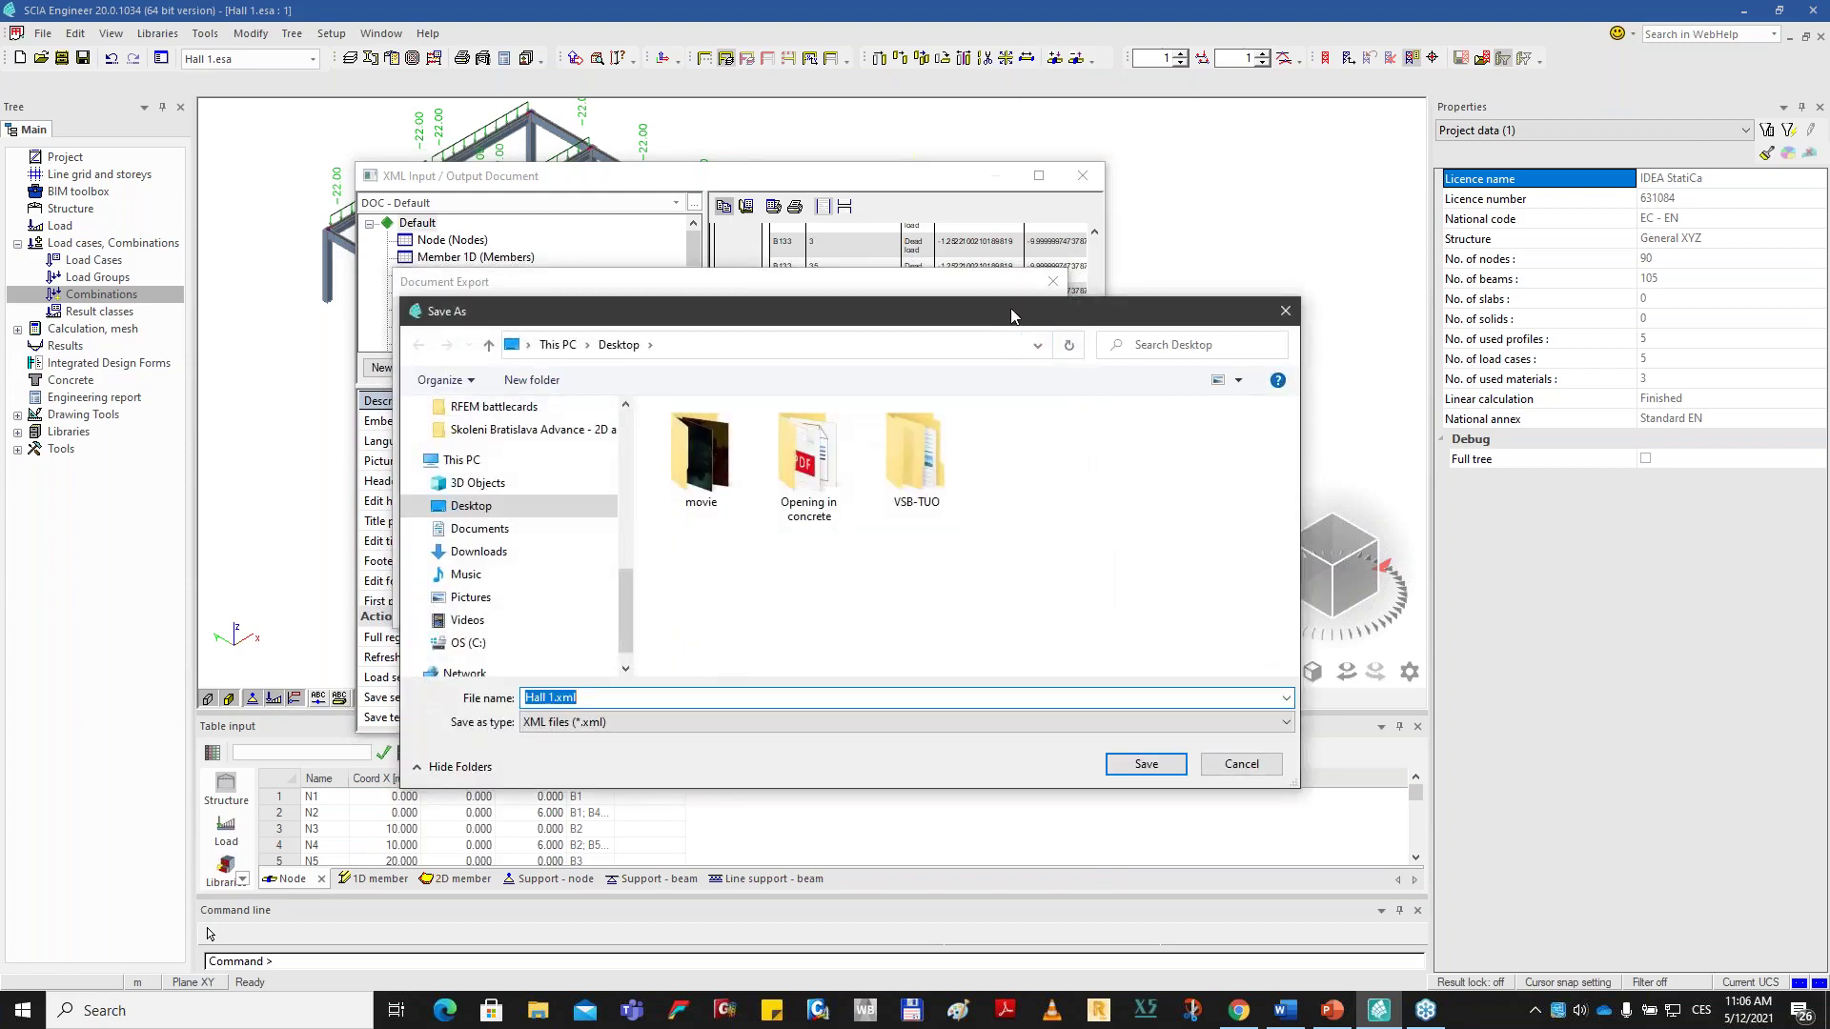
left_click(460, 503)
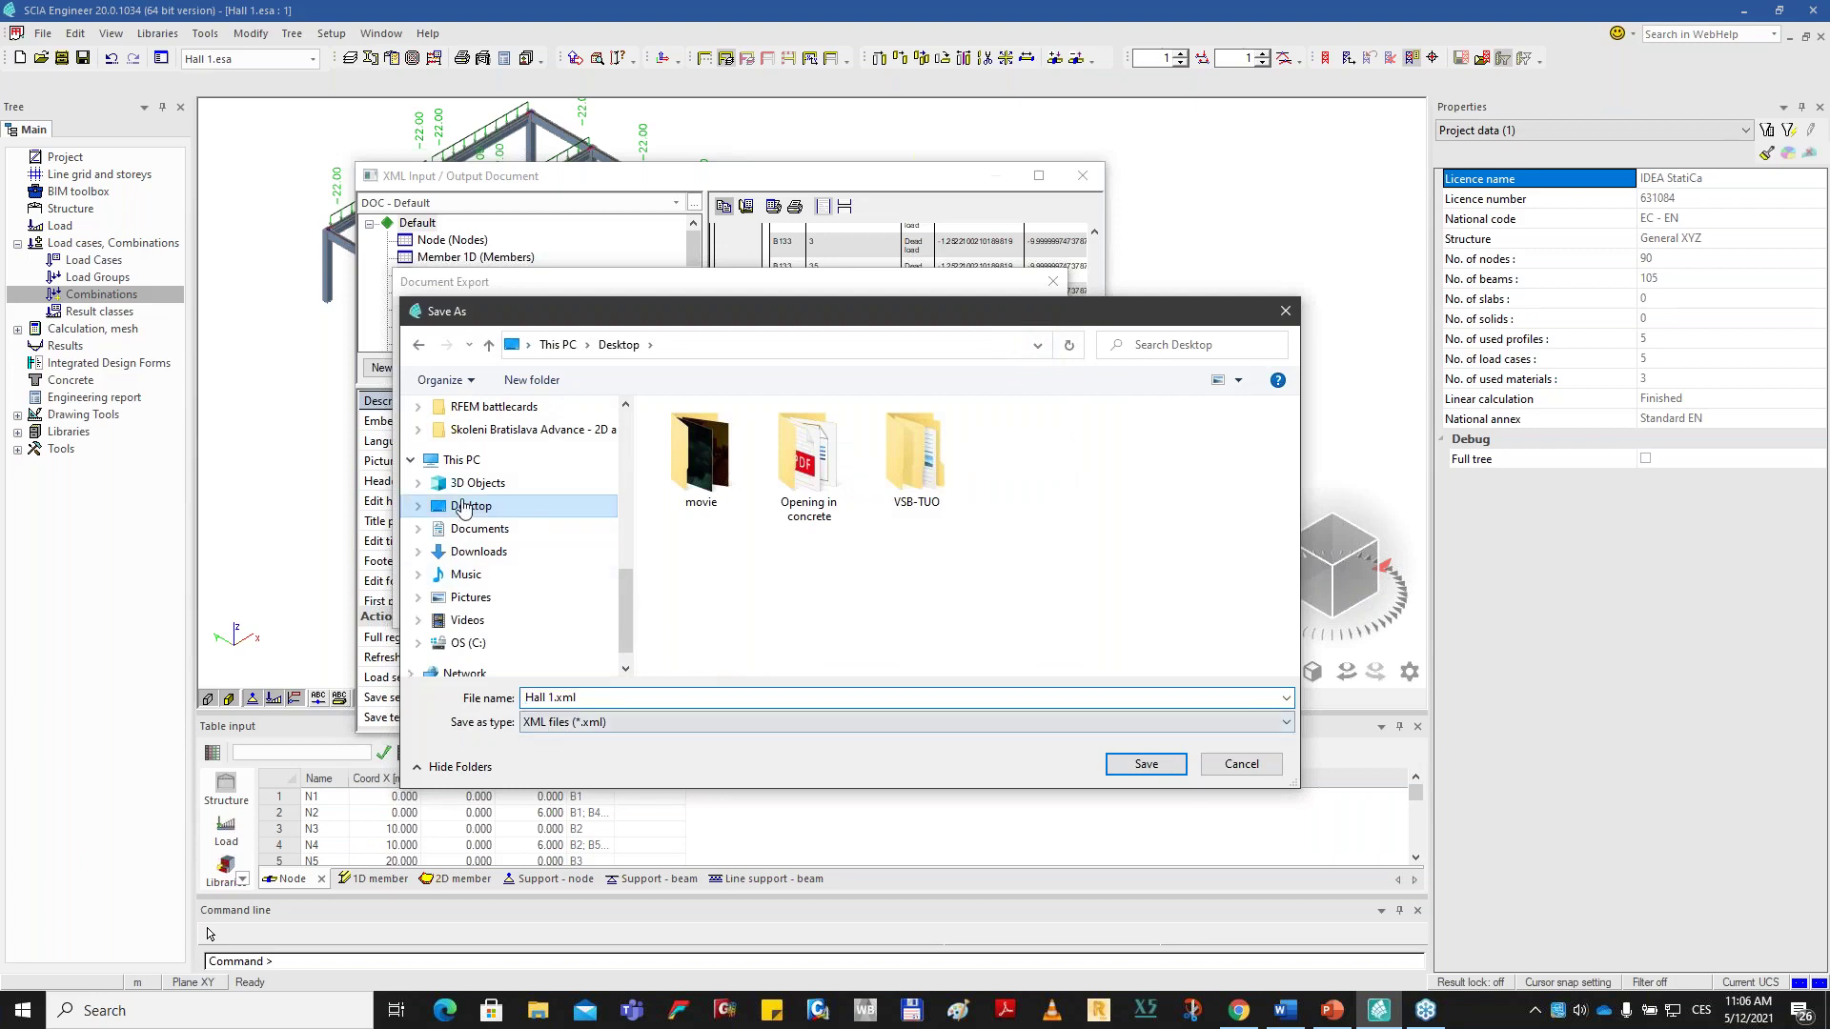
left_click(1162, 770)
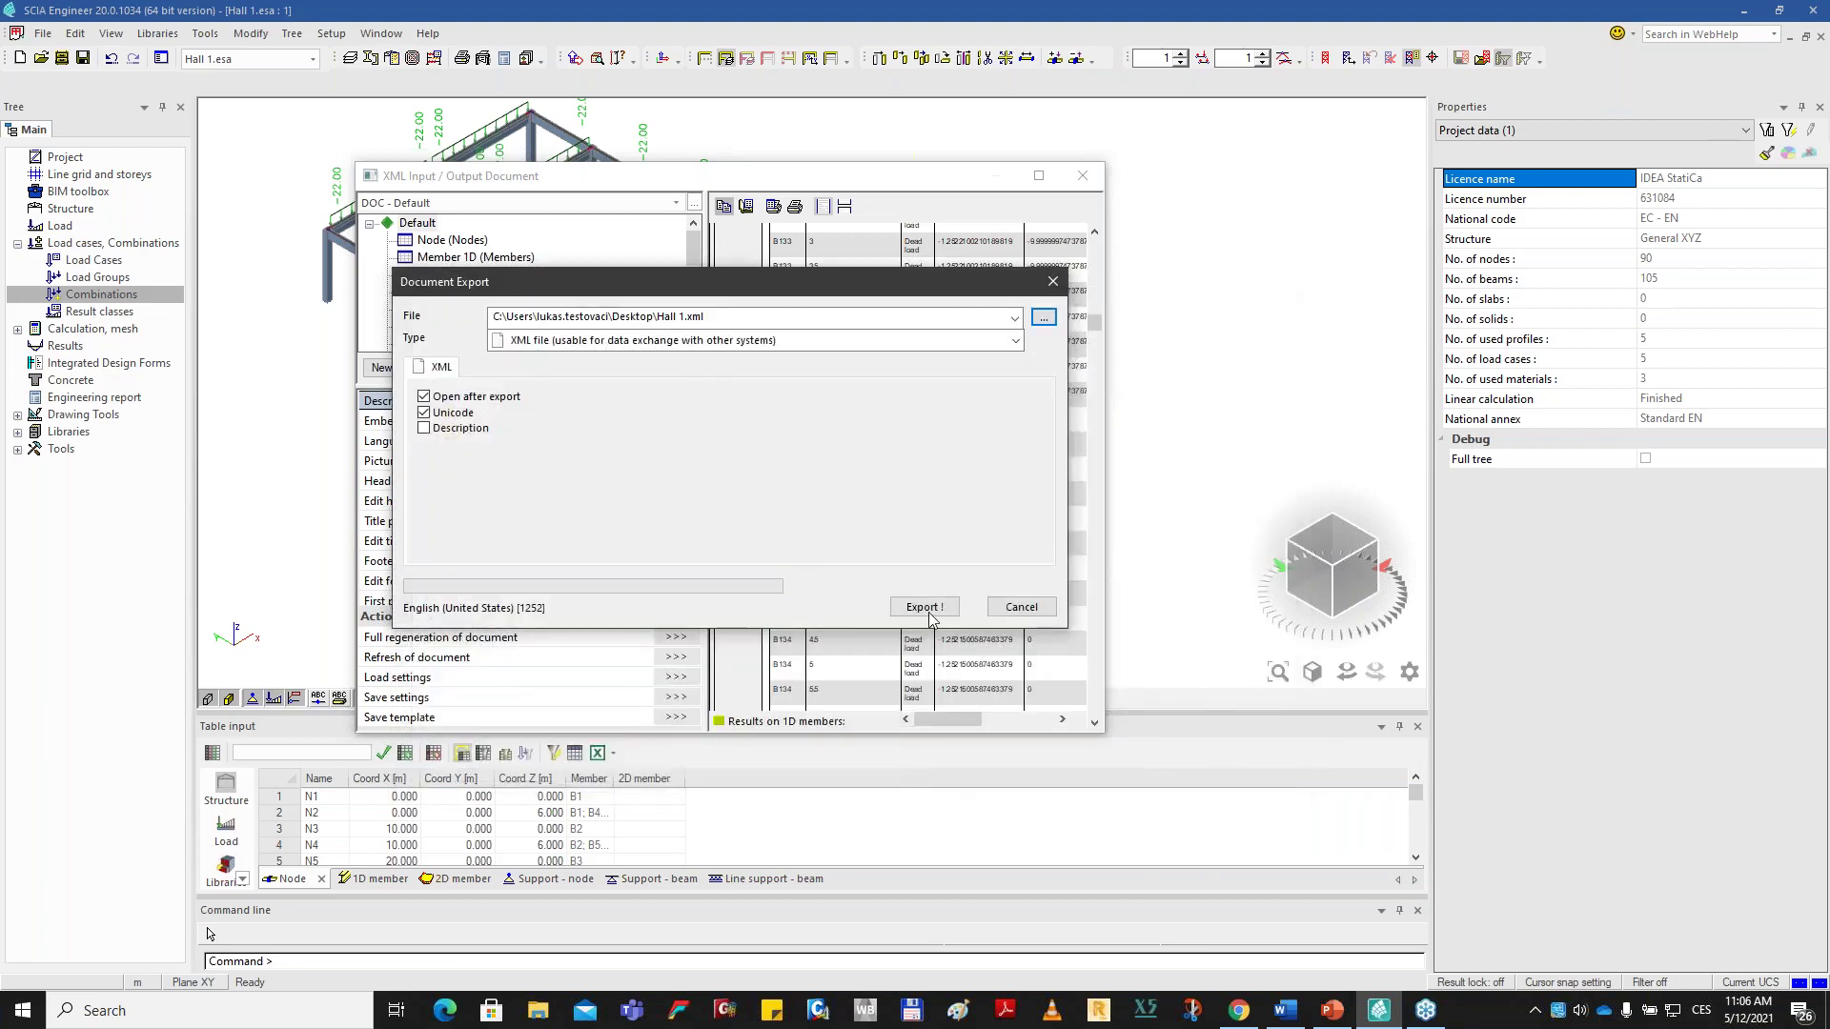
left_click(924, 611)
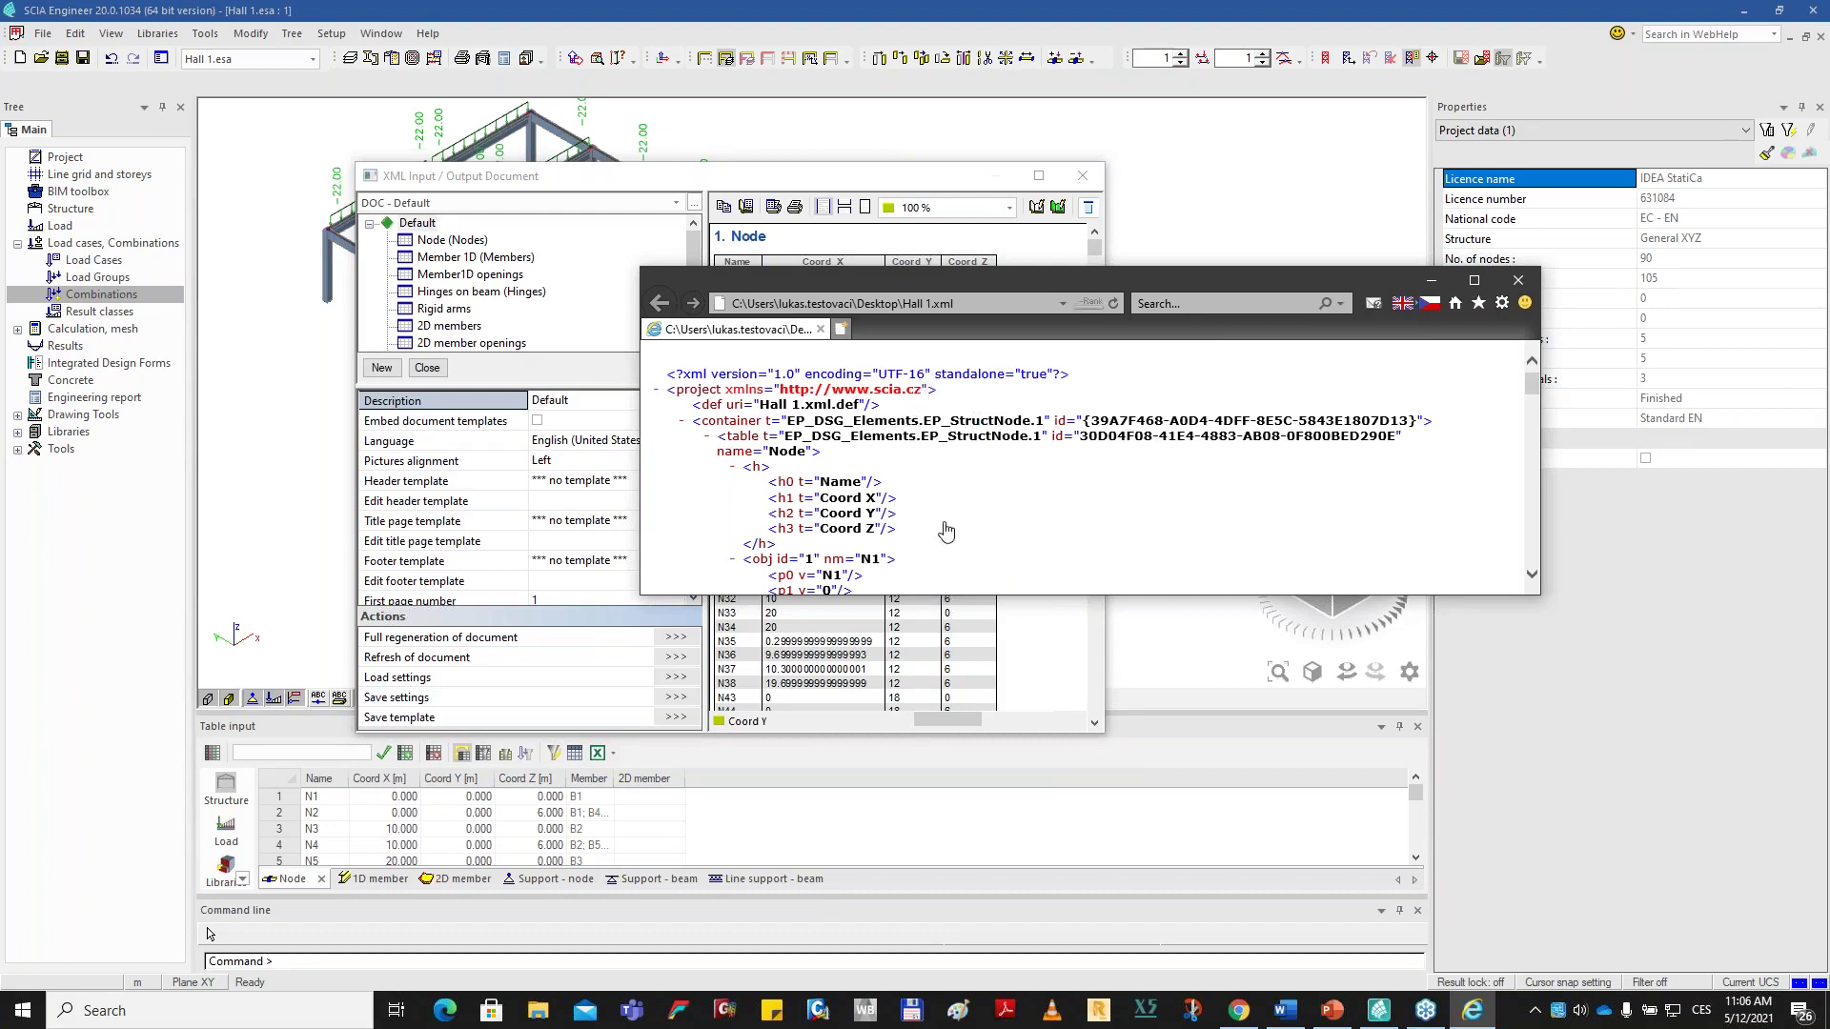
Look through the node data in the exported Hall 1.xml, and close both the file and the XML Input / Output Document.
scroll(920, 433, "down", 3)
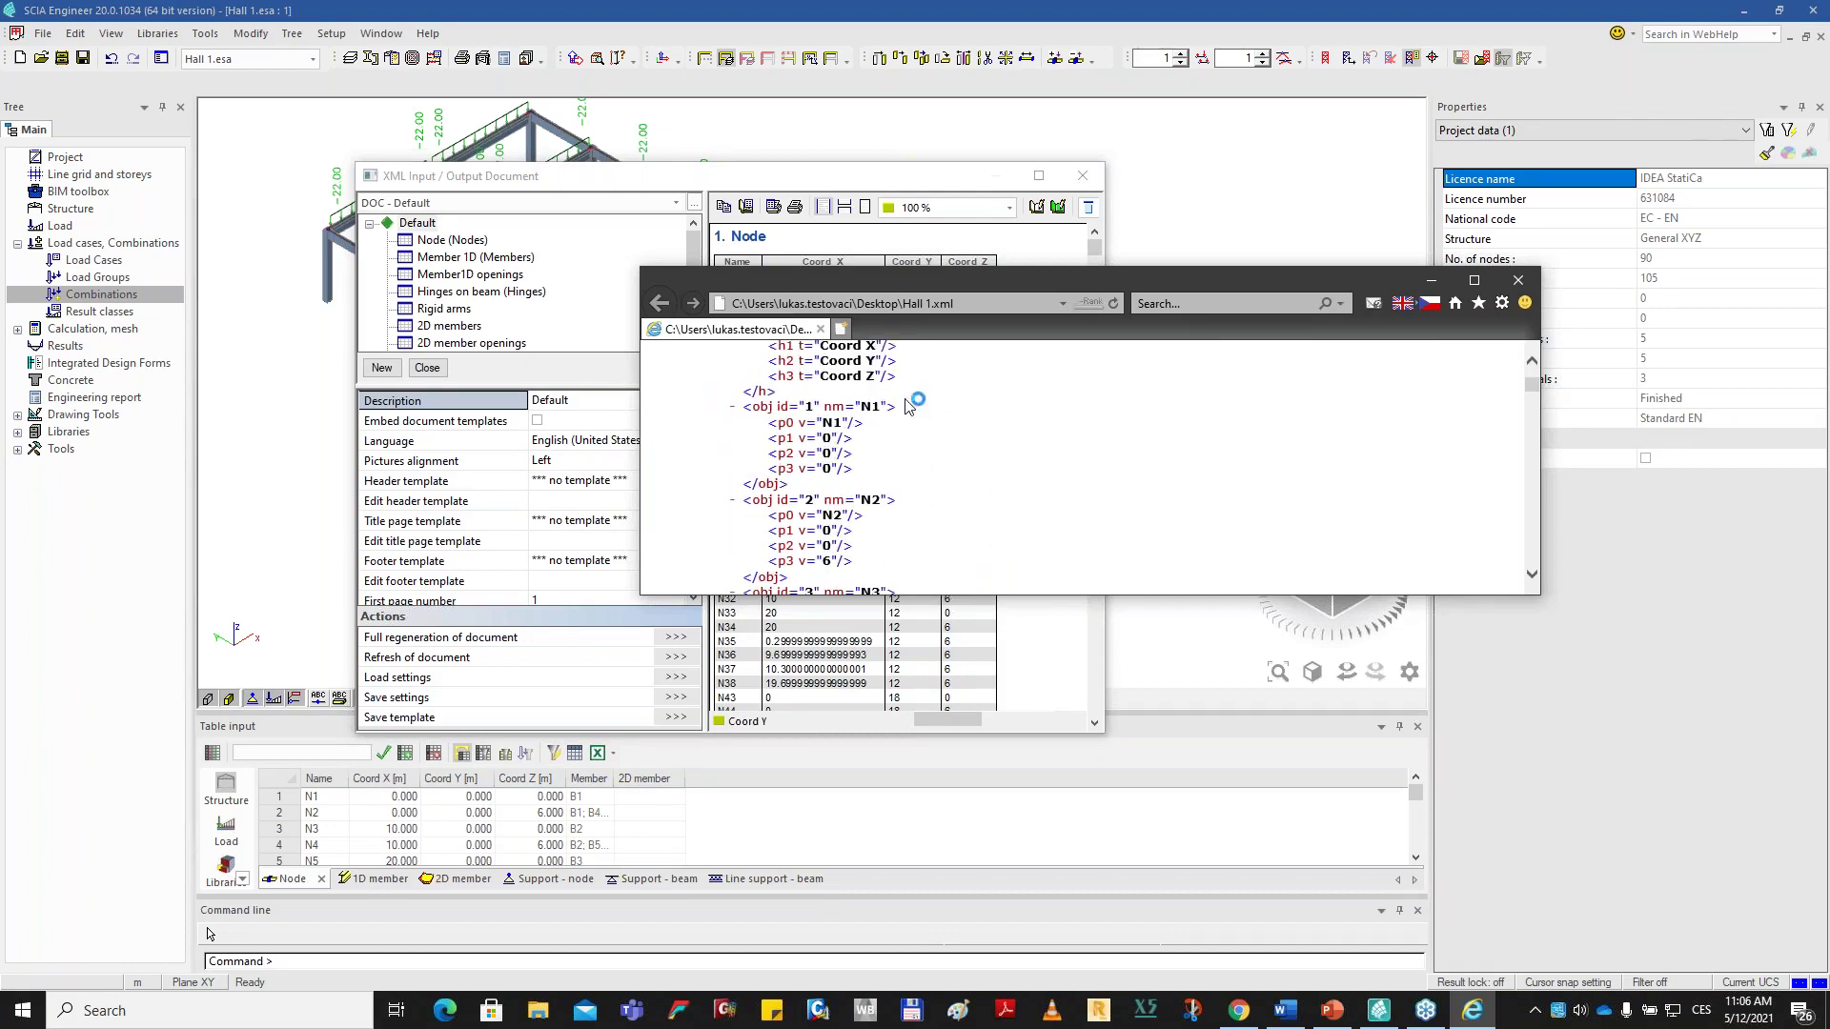
left_click(1518, 282)
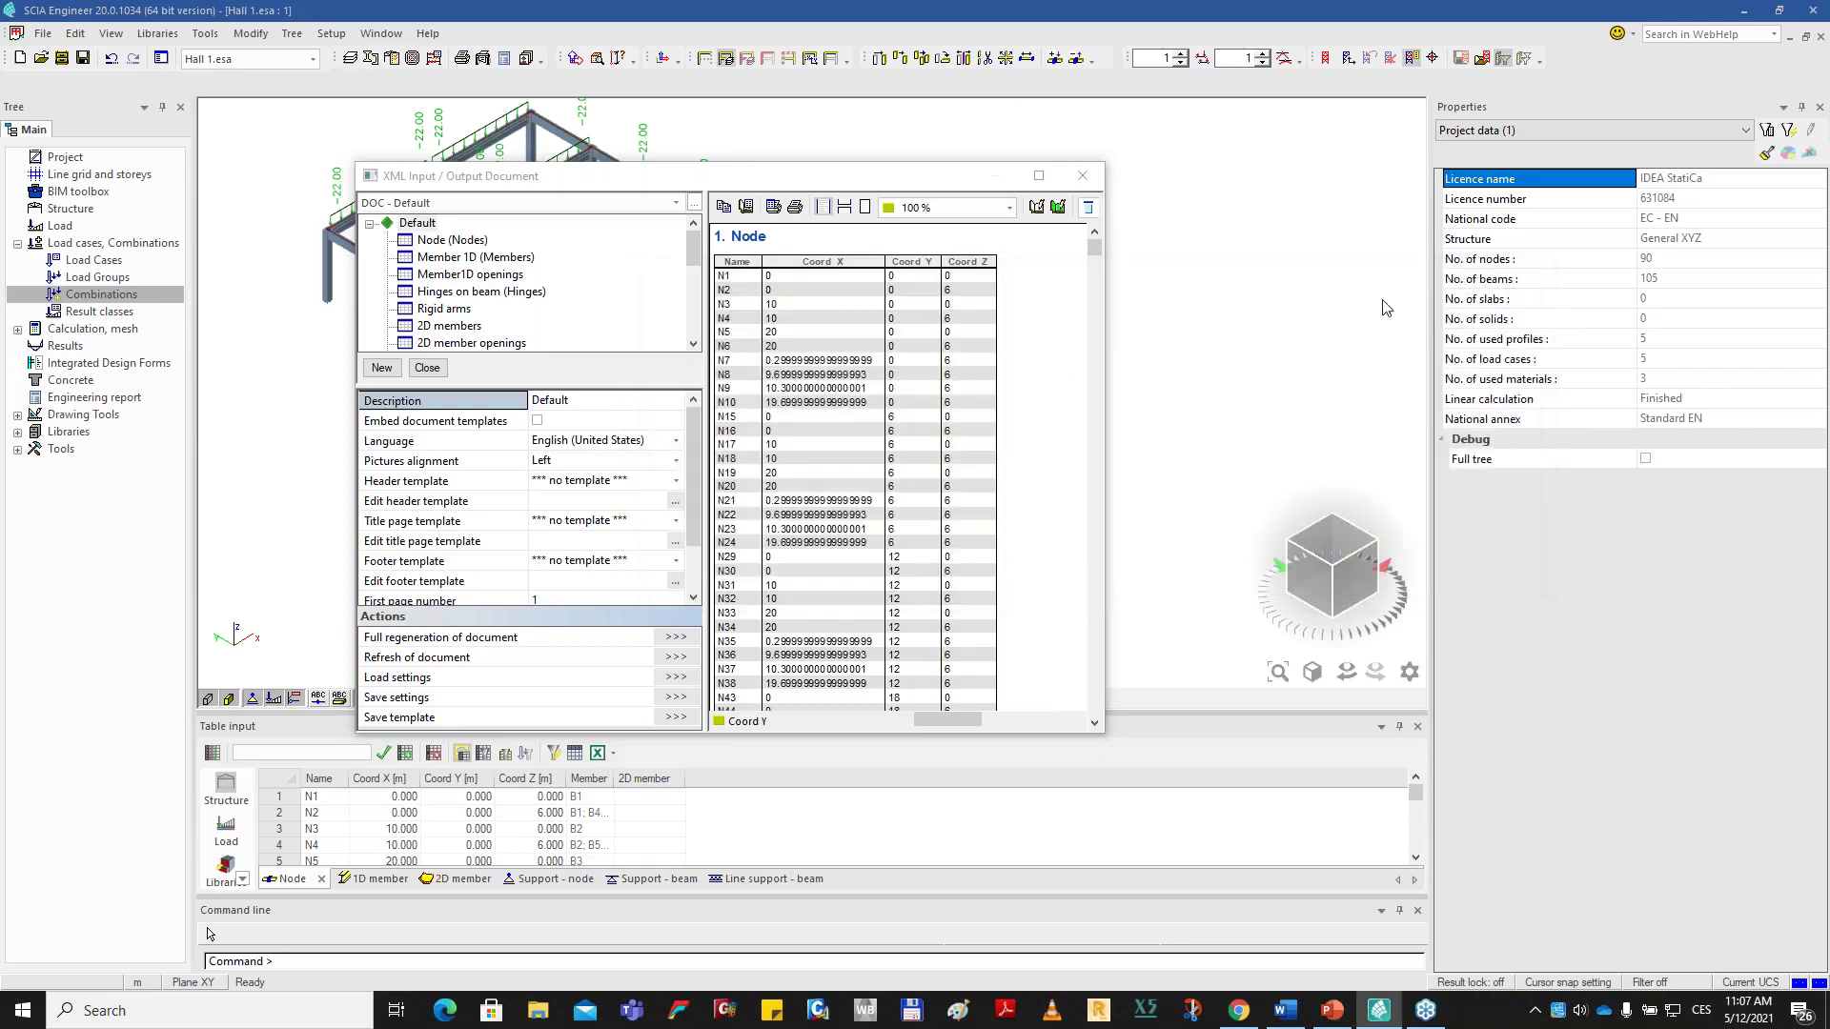
left_click(522, 186)
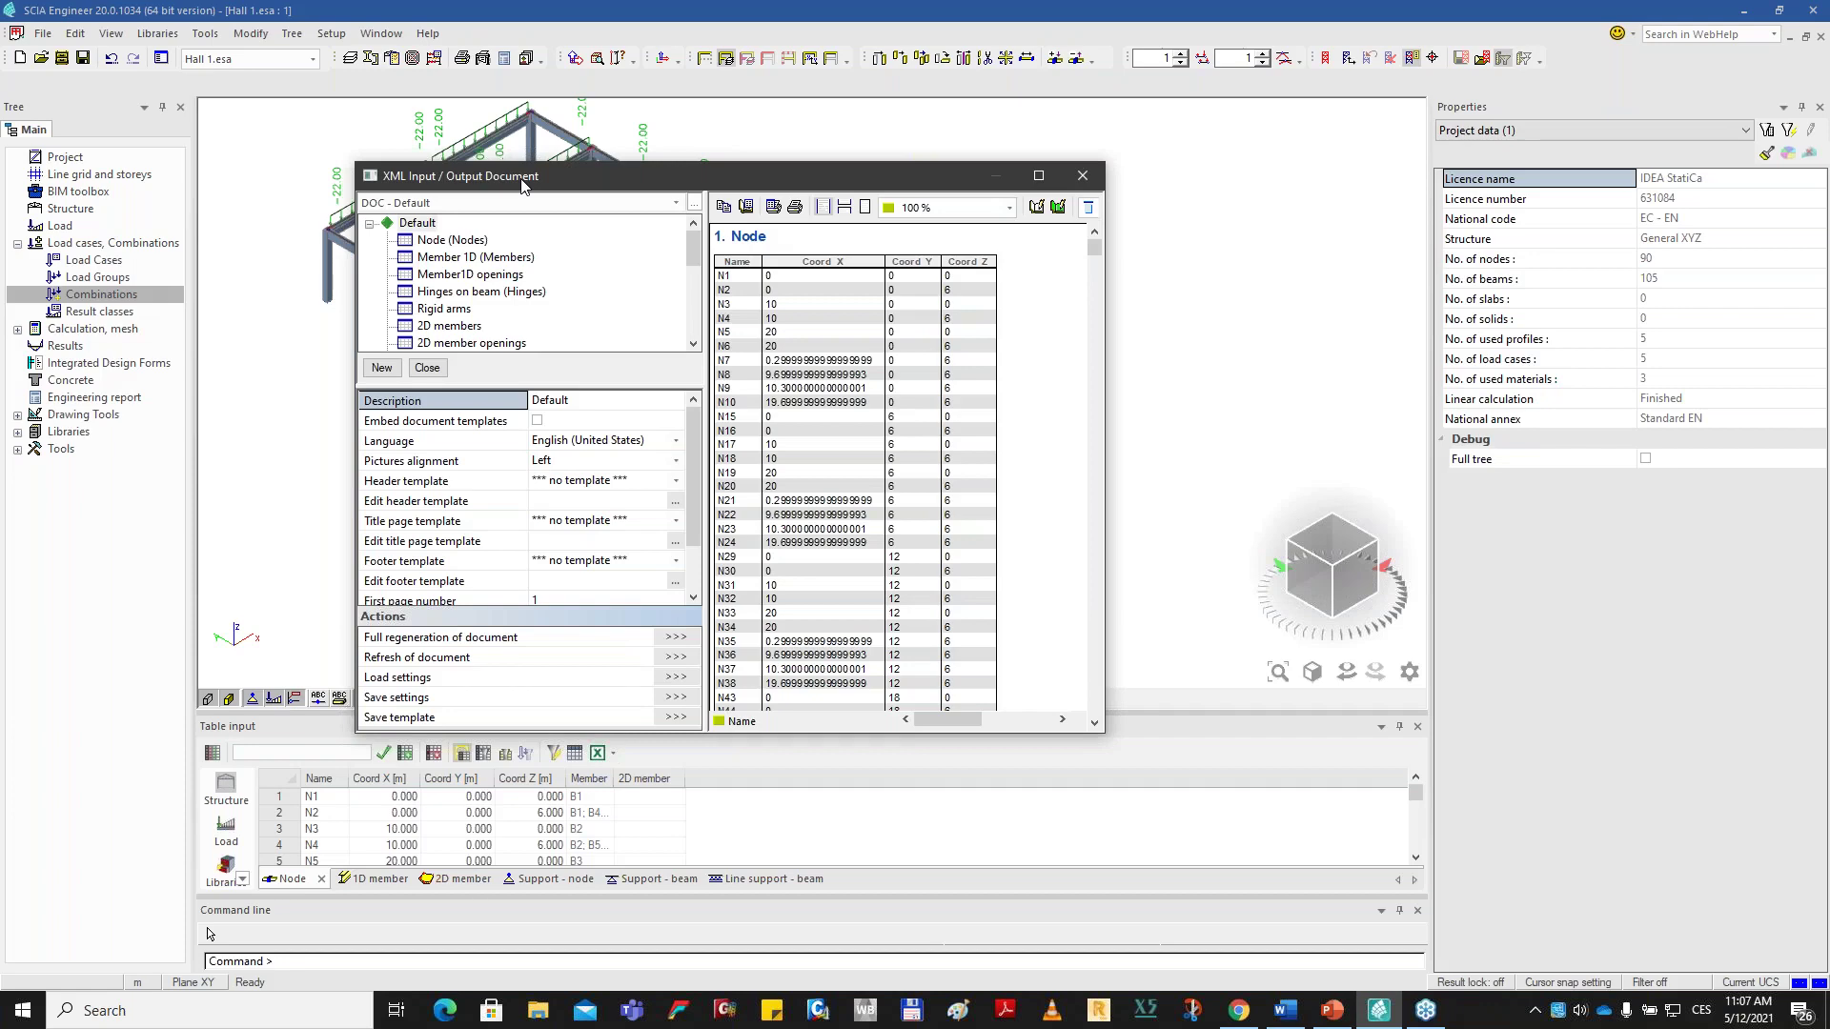
left_click(1082, 176)
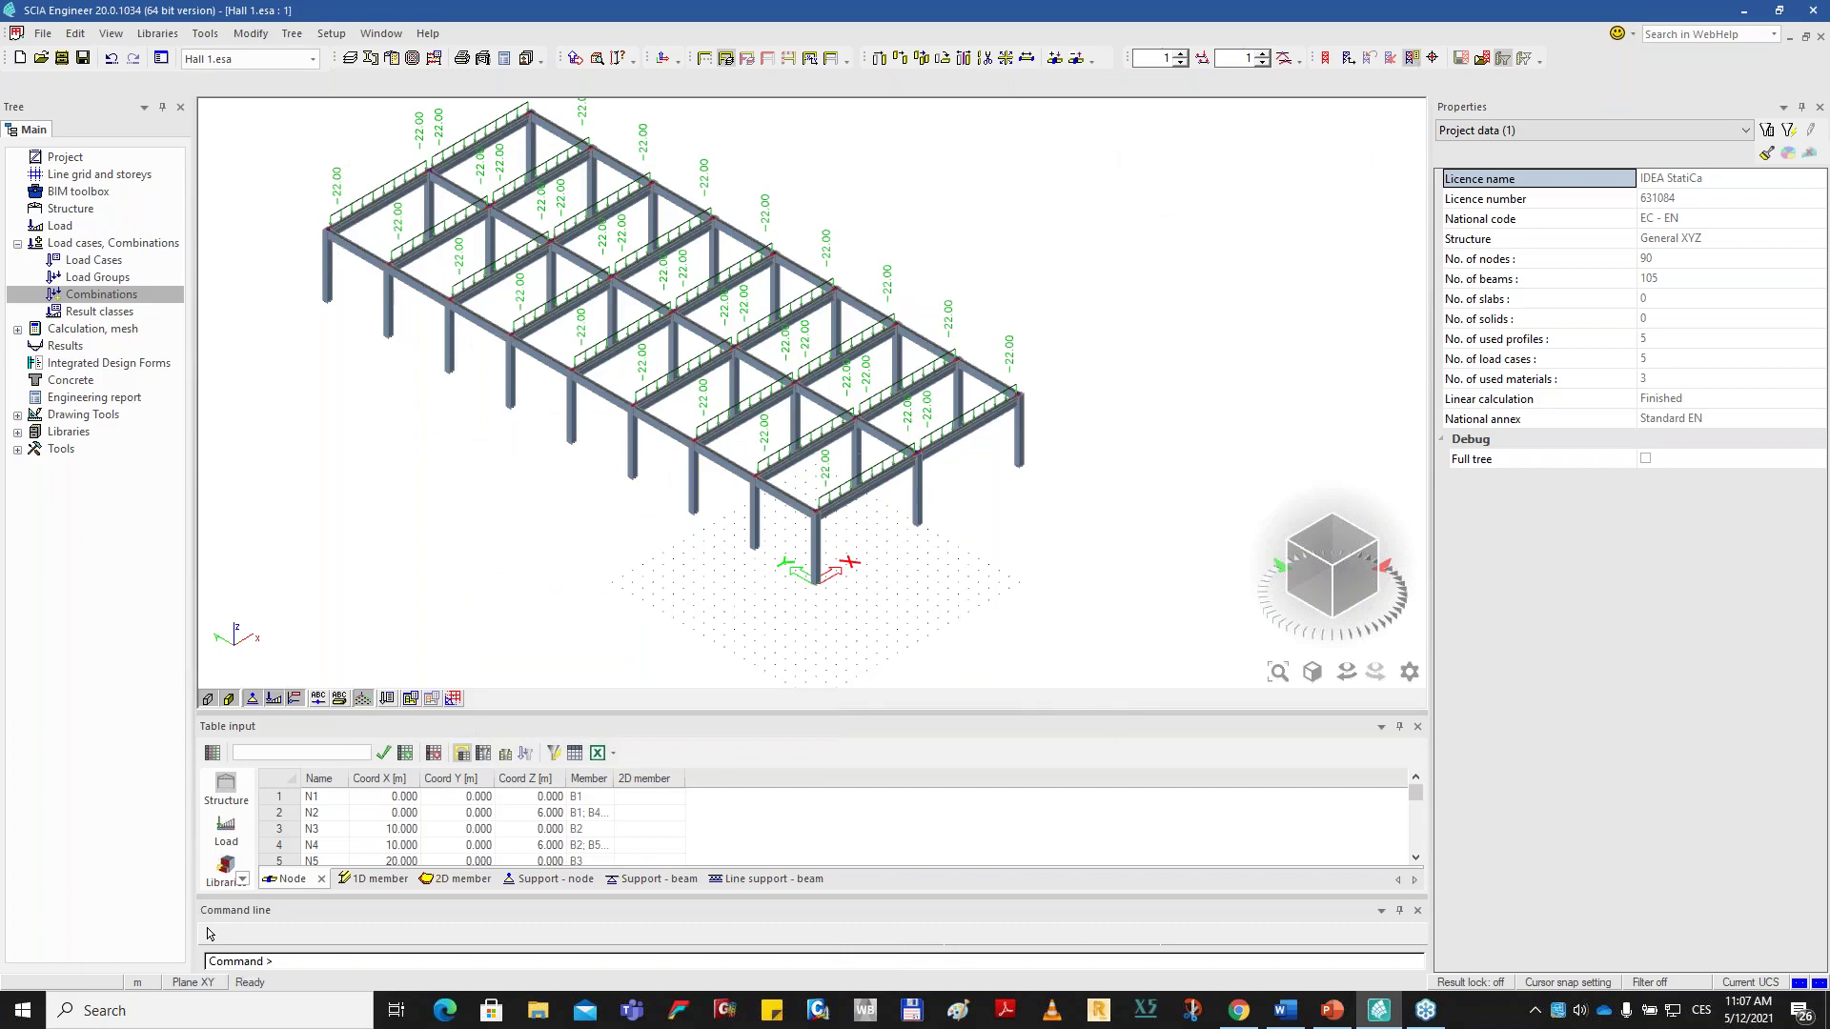
Launch IDEA StatiCa.
left_click(21, 1008)
type("idea")
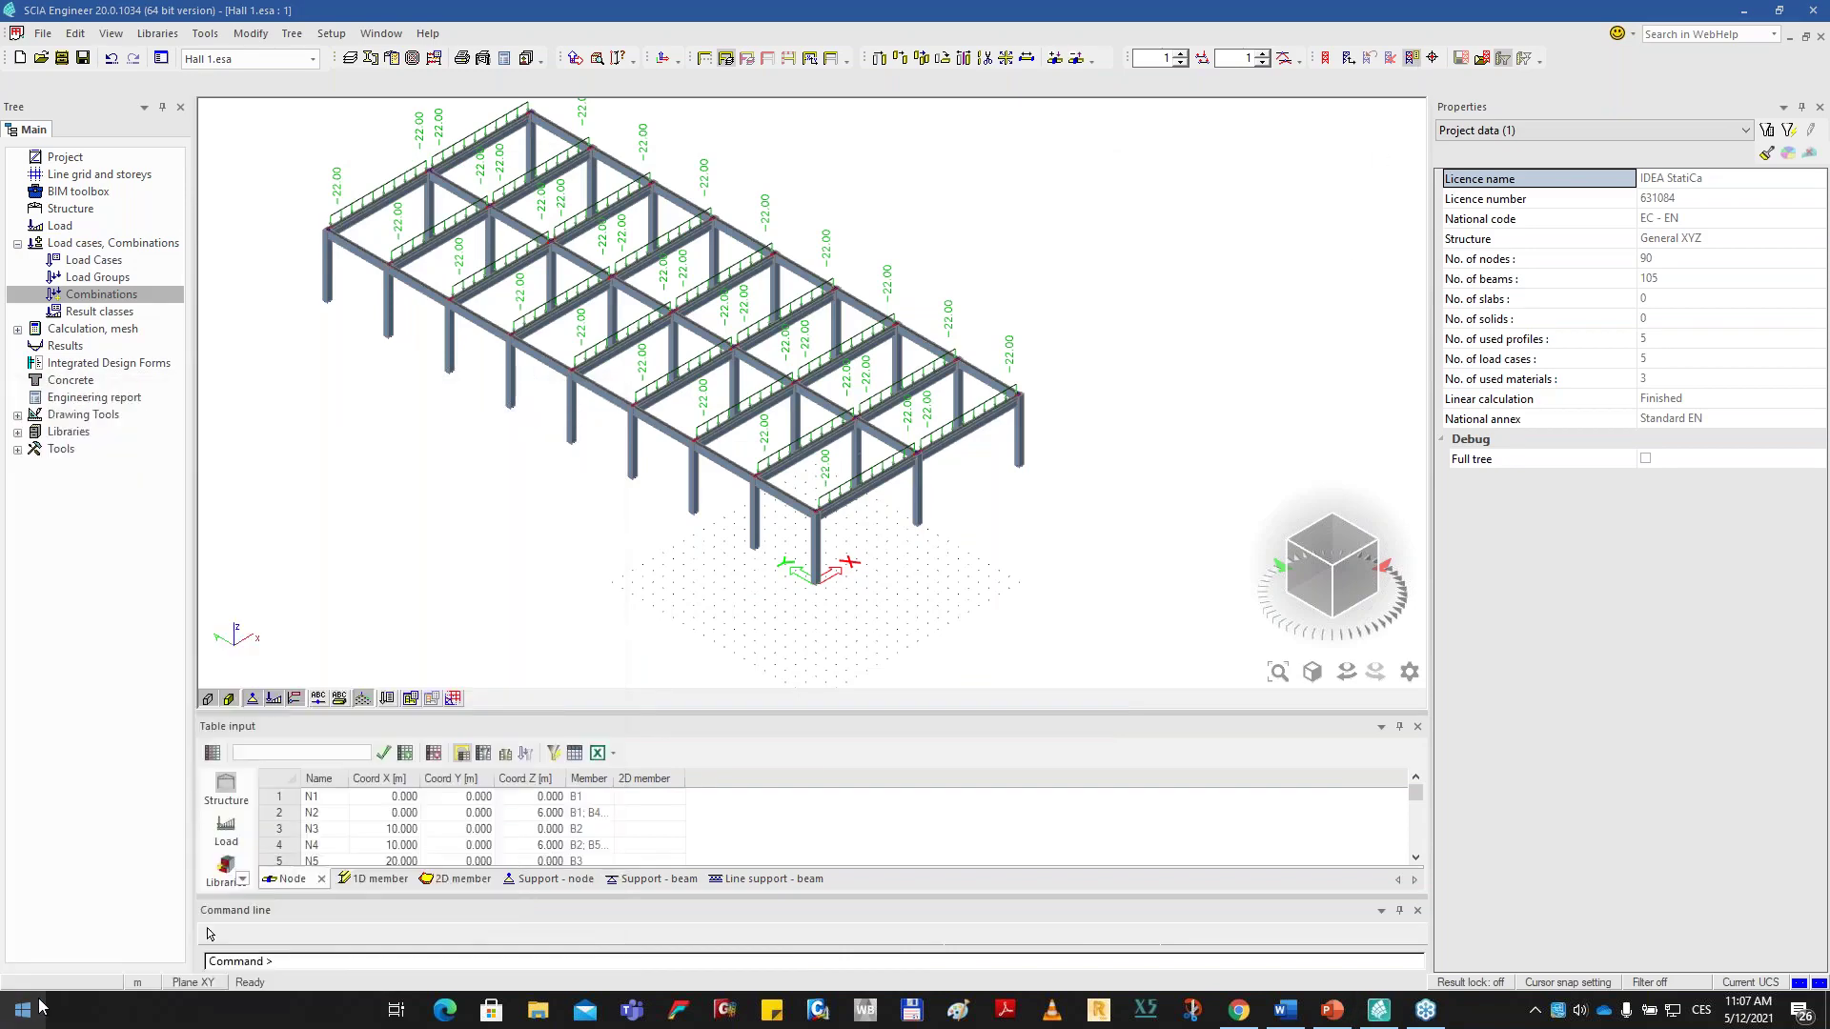
key("Down")
key("Return")
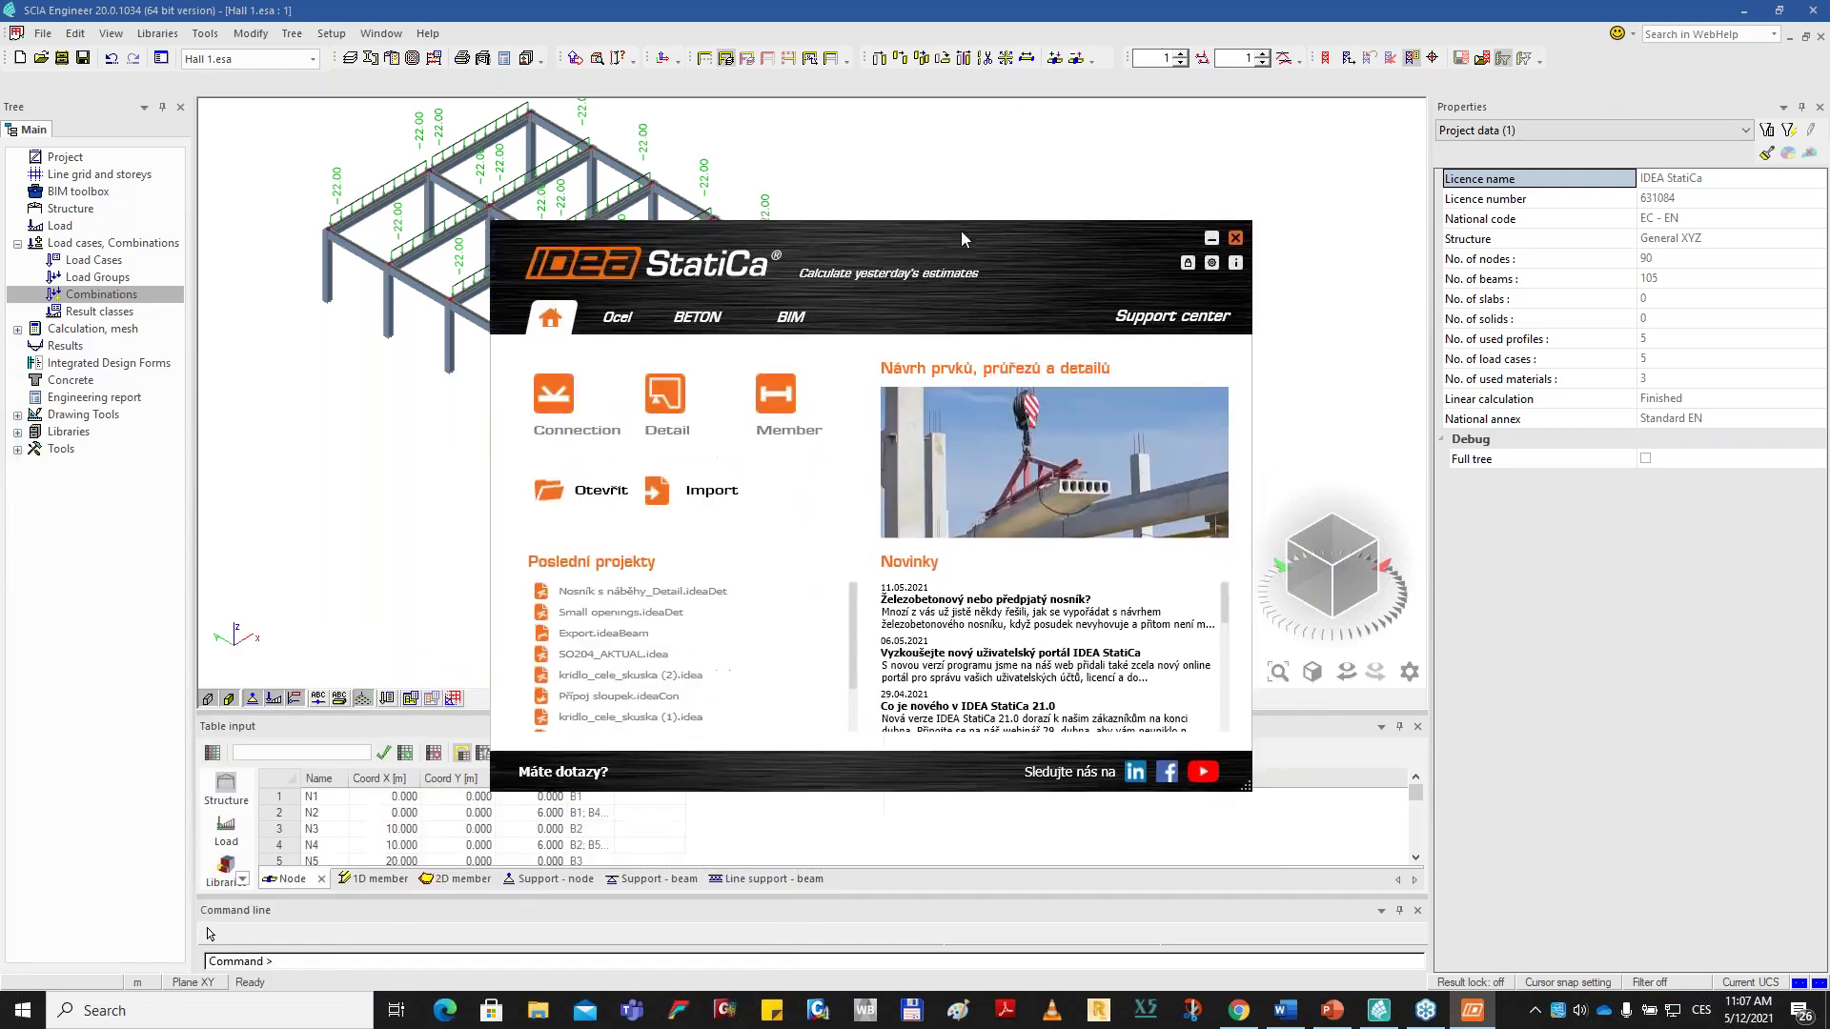
Set the IDEA StatiCa interface language to English and restart the application.
left_click(1210, 258)
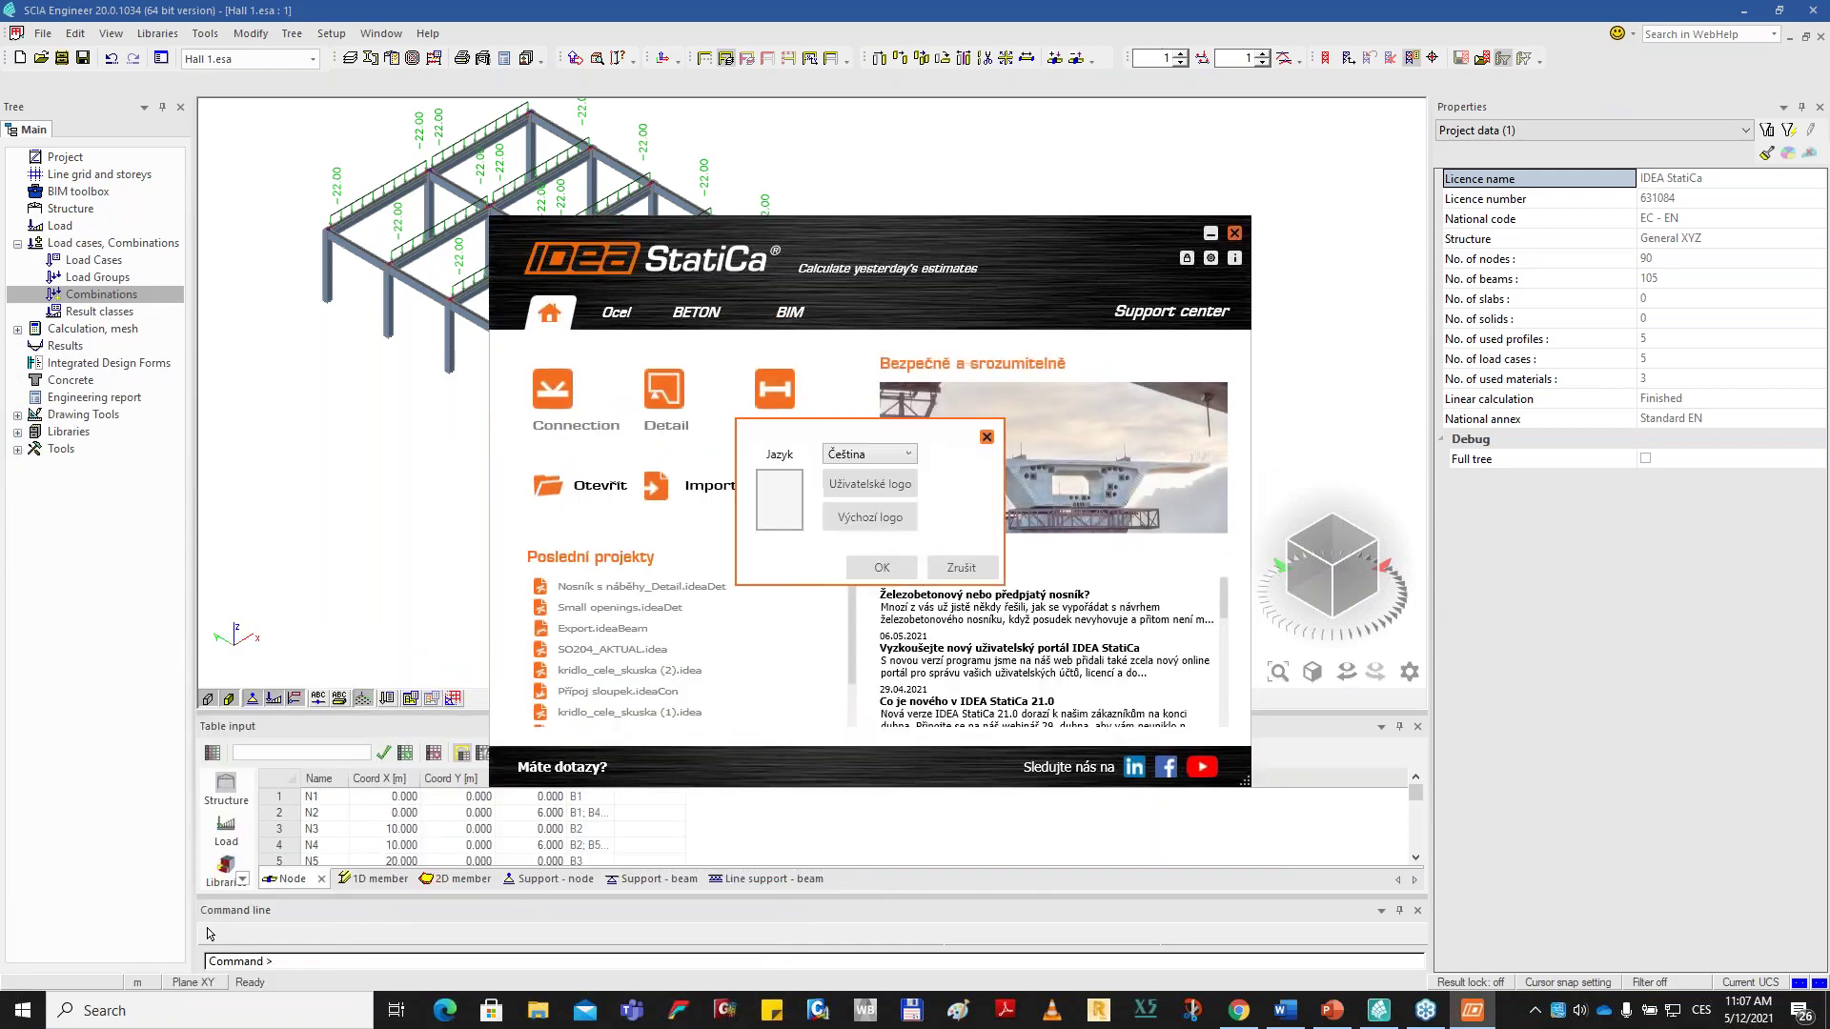
left_click(896, 454)
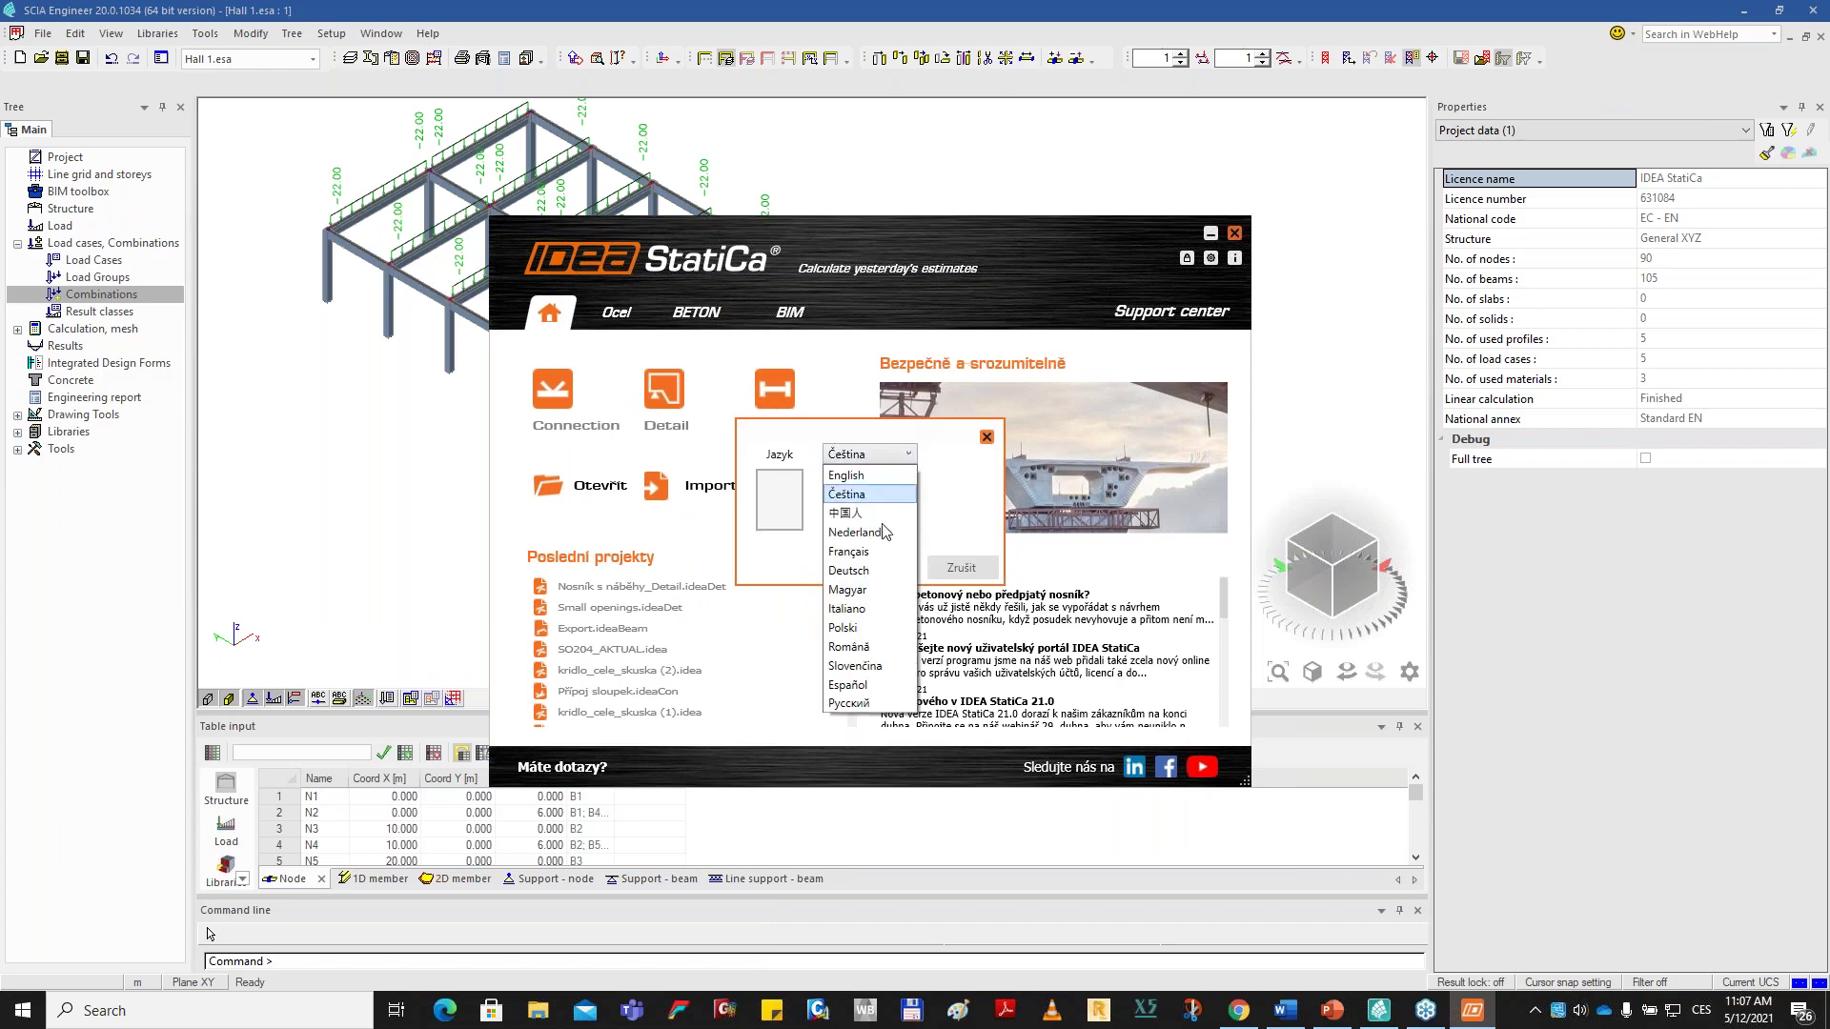
left_click(846, 475)
left_click(877, 586)
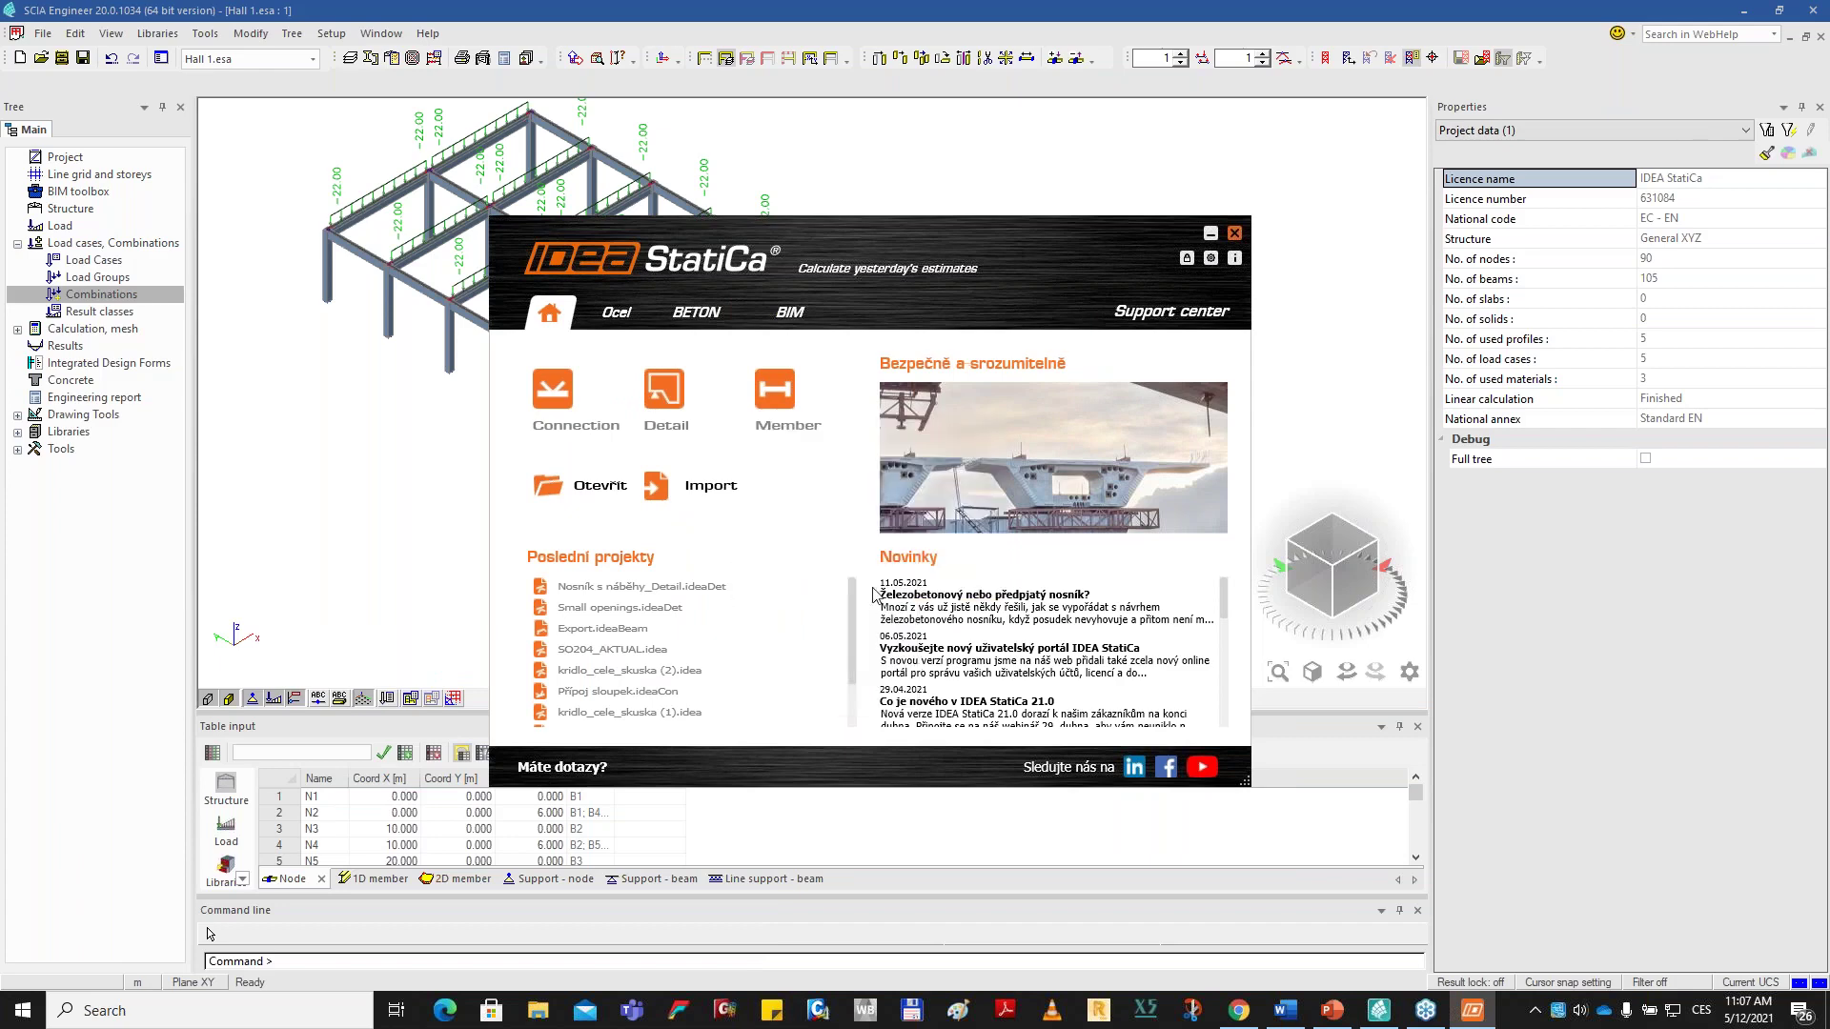
left_click(1235, 233)
left_click(34, 1025)
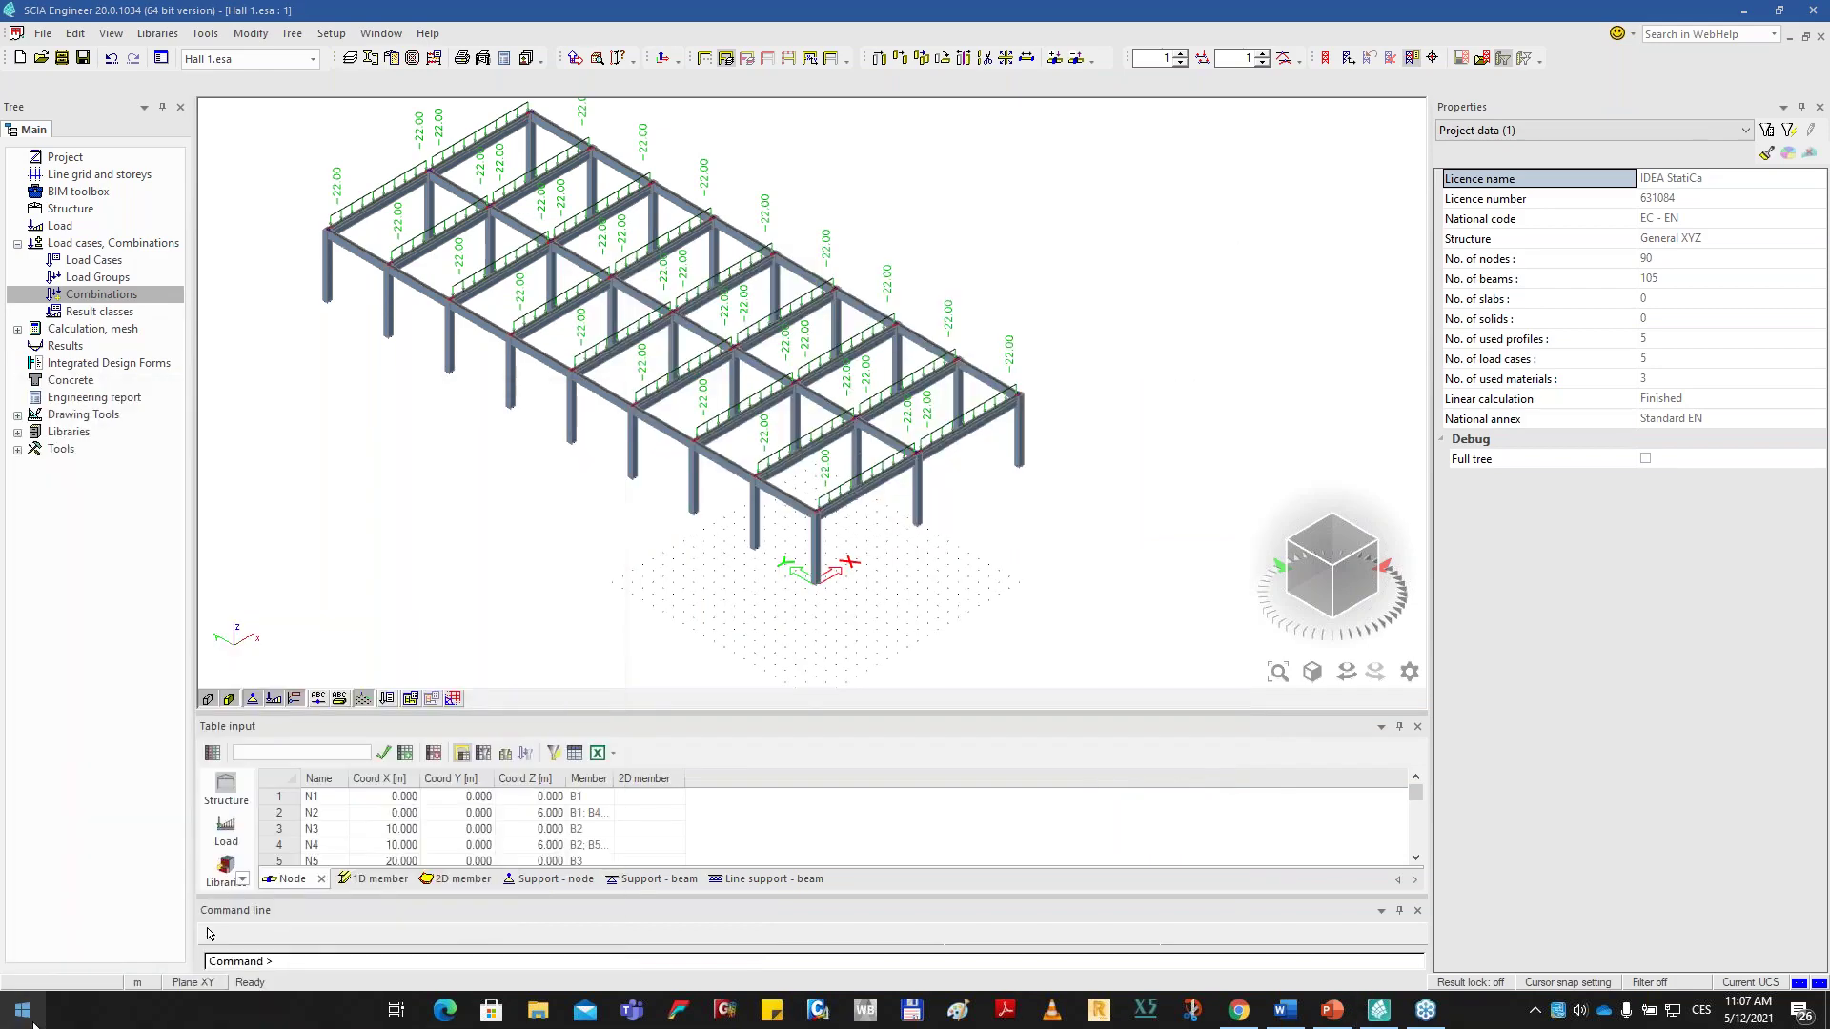
type("idea")
key("Down")
key("Return")
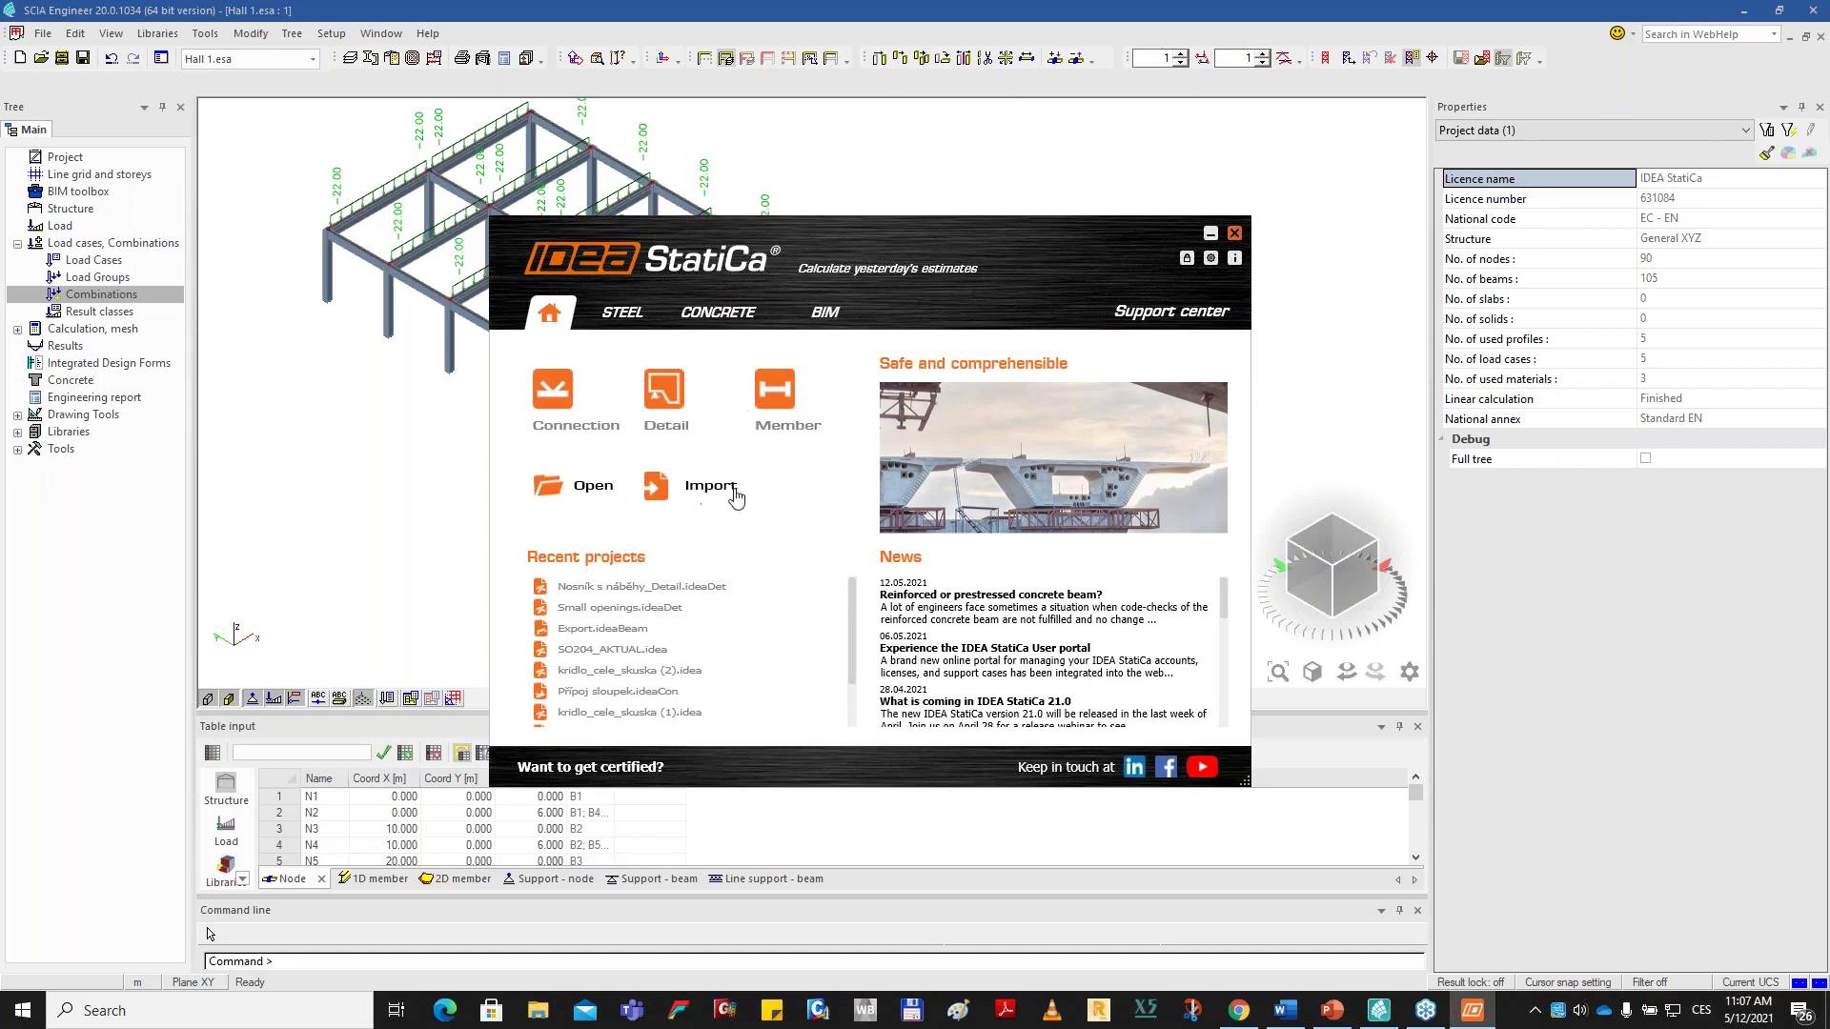
Import the Scia Xml file Hall 1.xml from the Desktop into IDEA StatiCa.
left_click(706, 493)
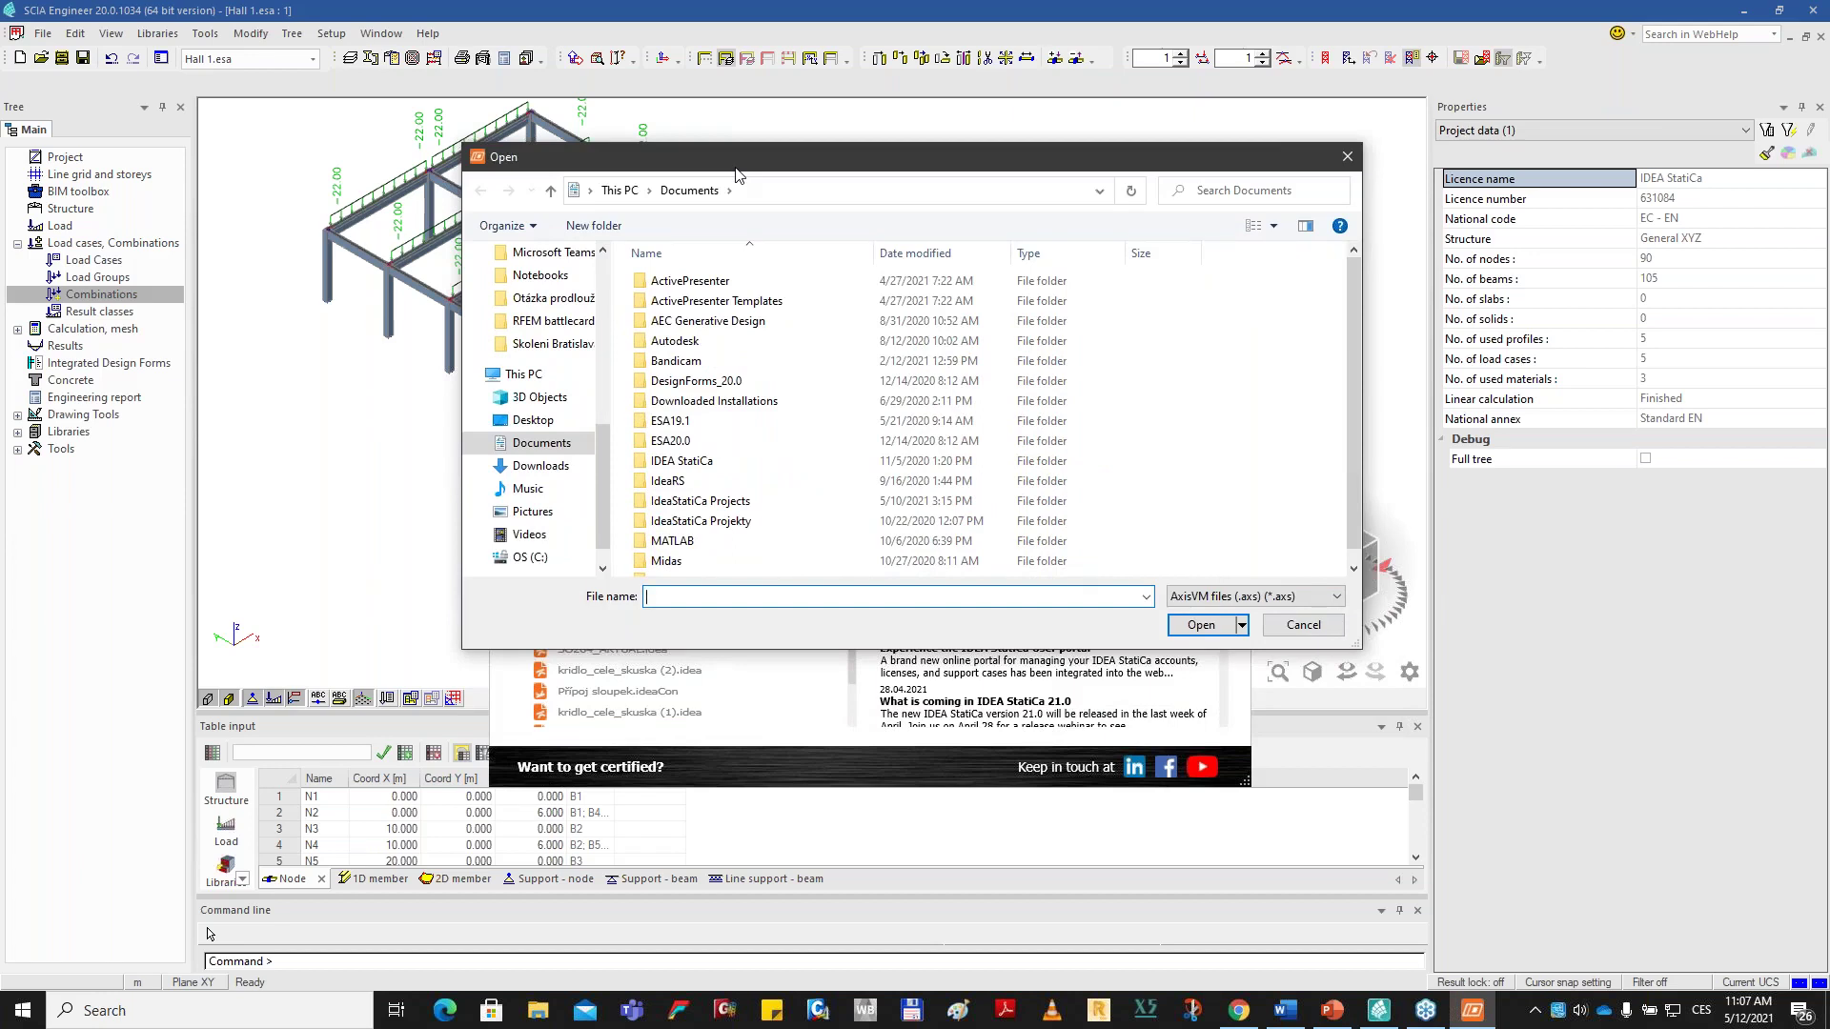
left_click_drag(736, 168, 1018, 203)
key("ctrl")
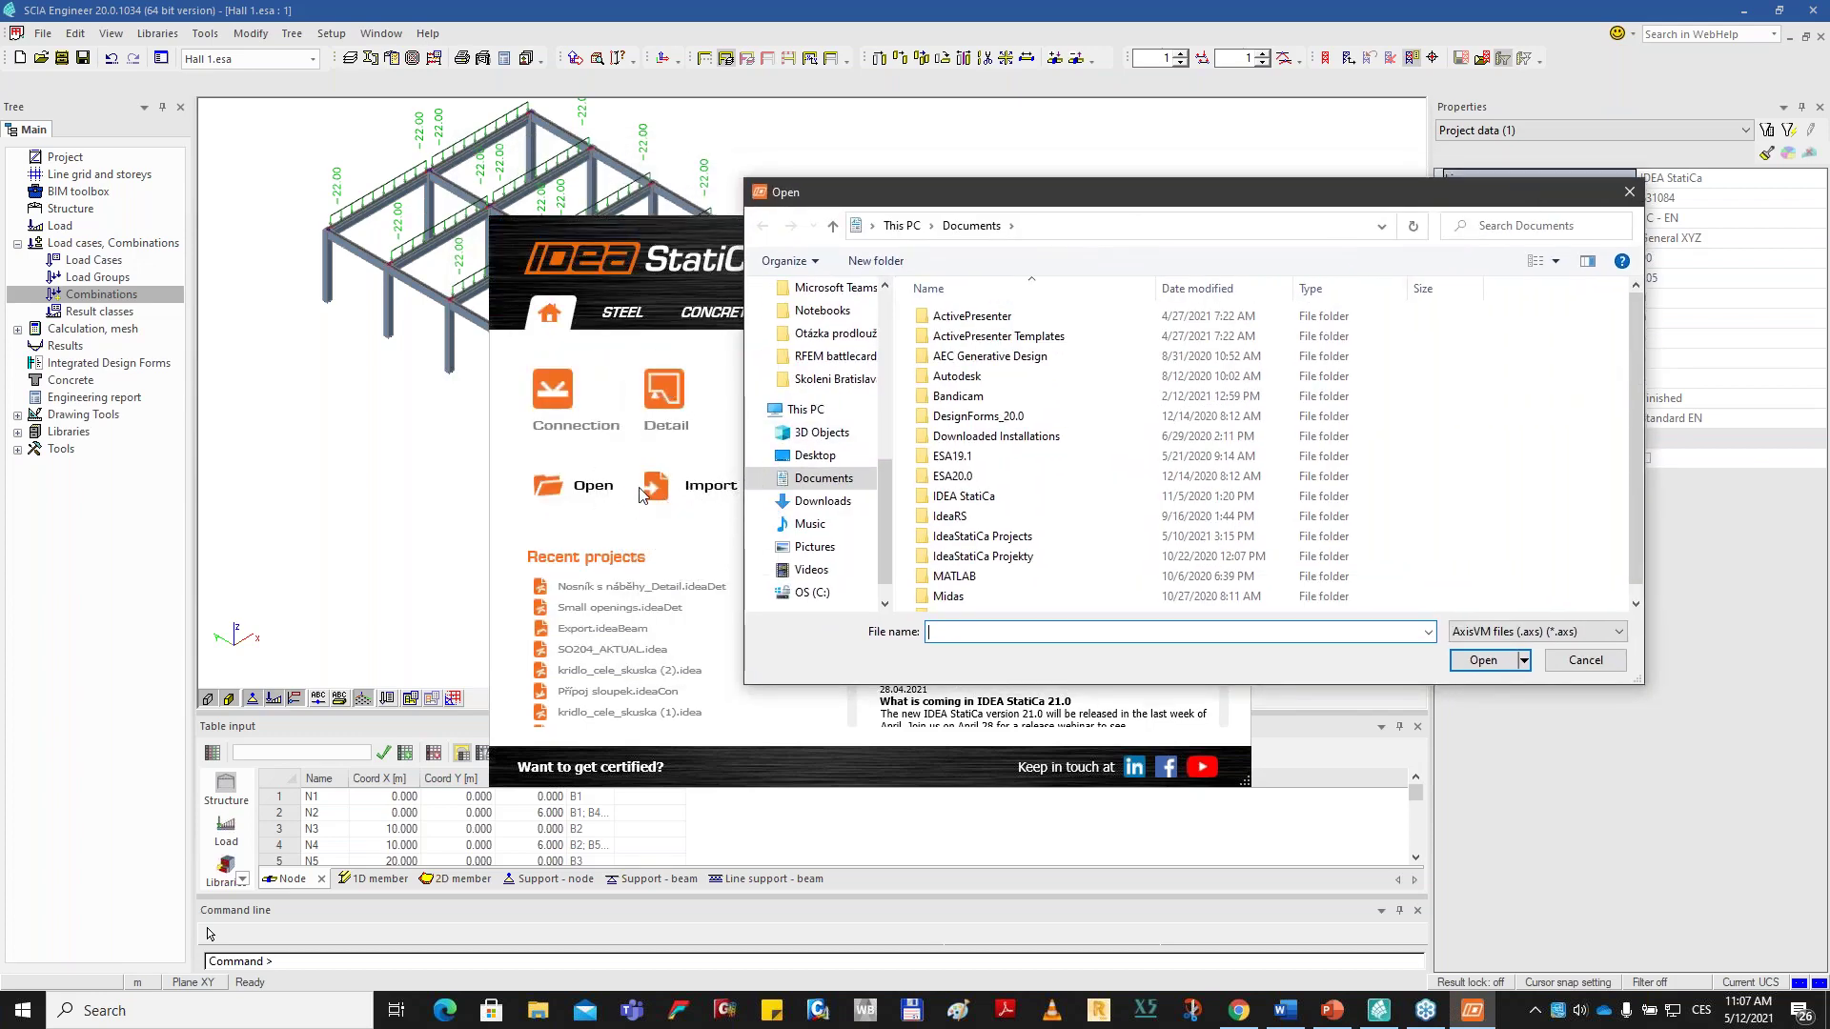
left_click(1496, 633)
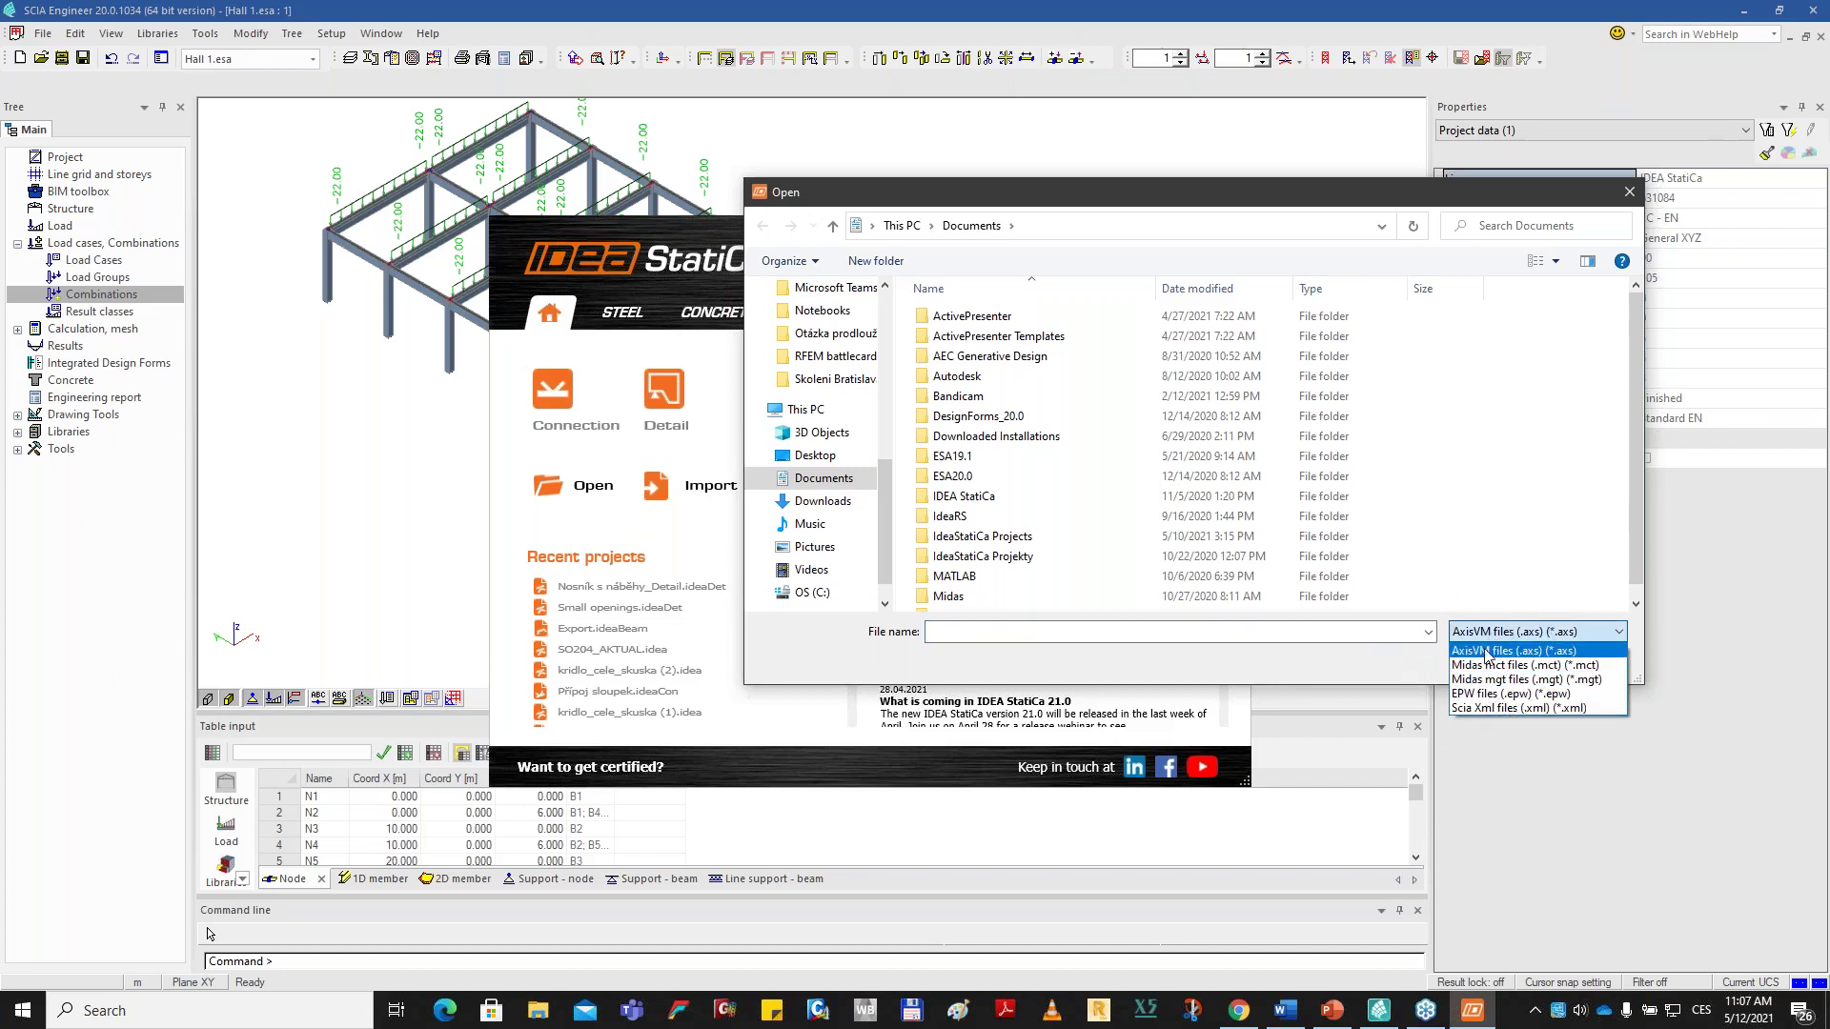
left_click(1476, 709)
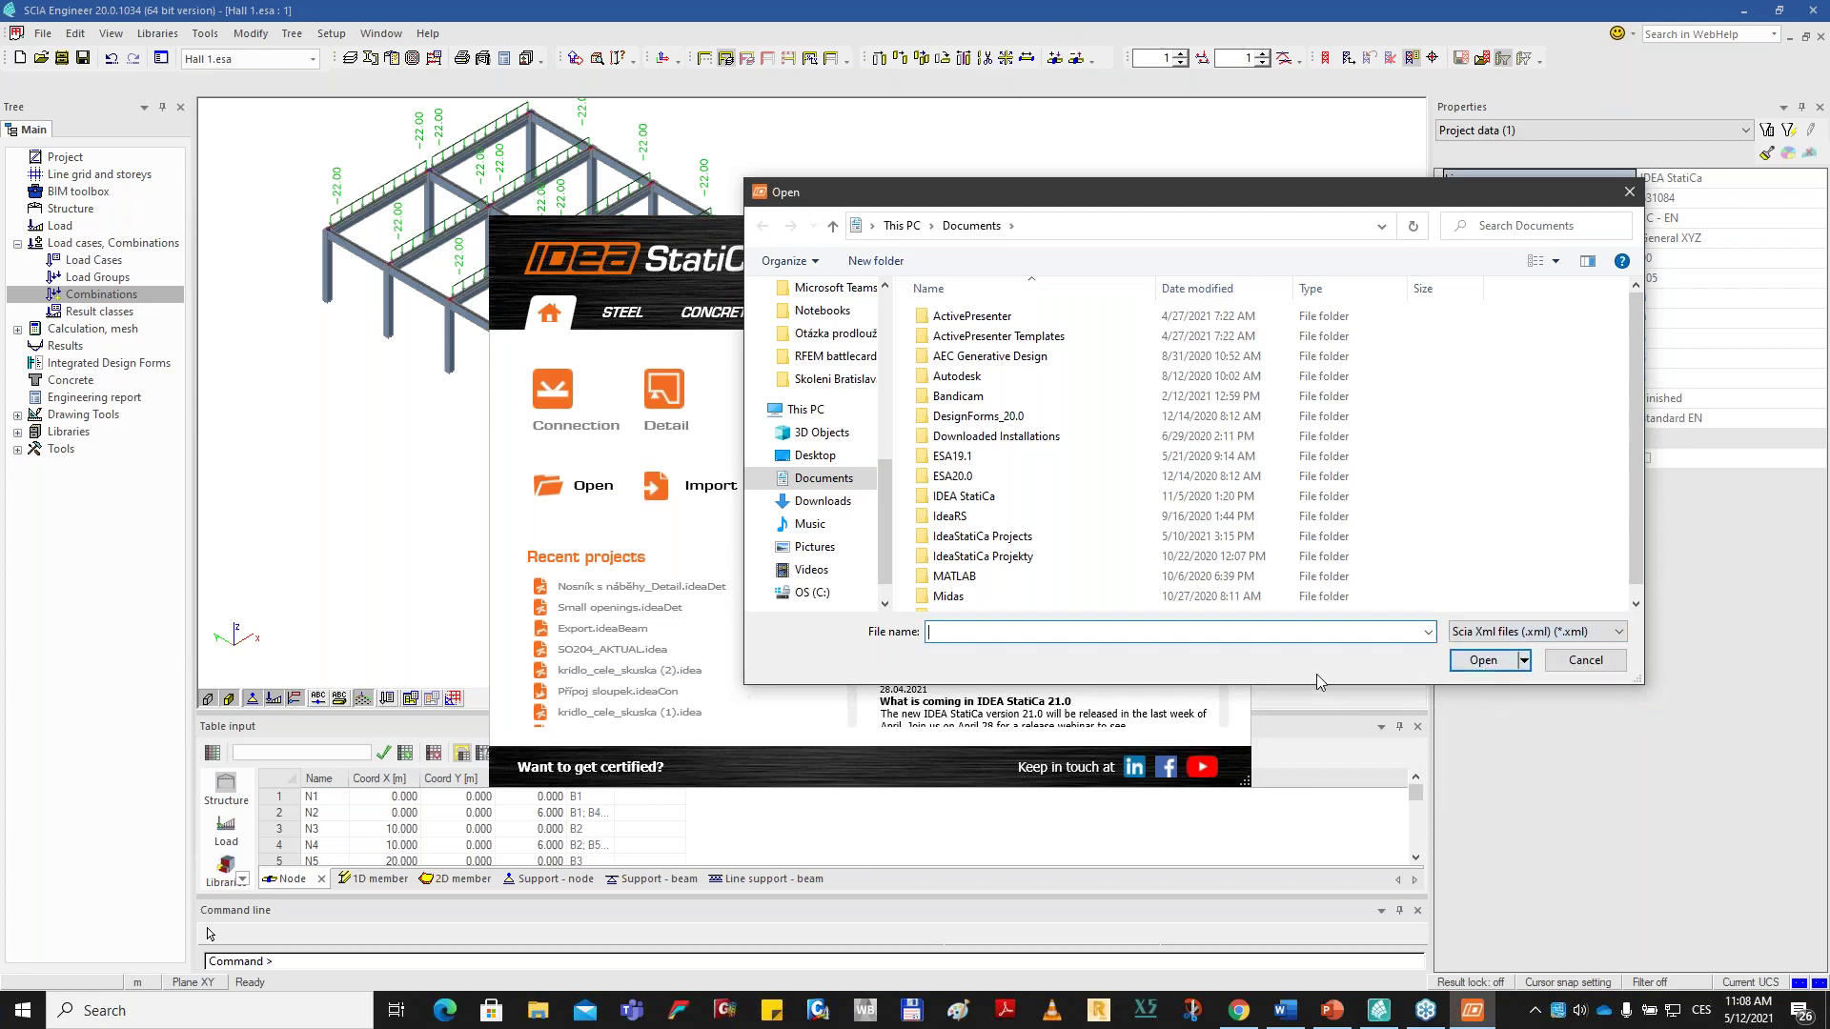
left_click(815, 454)
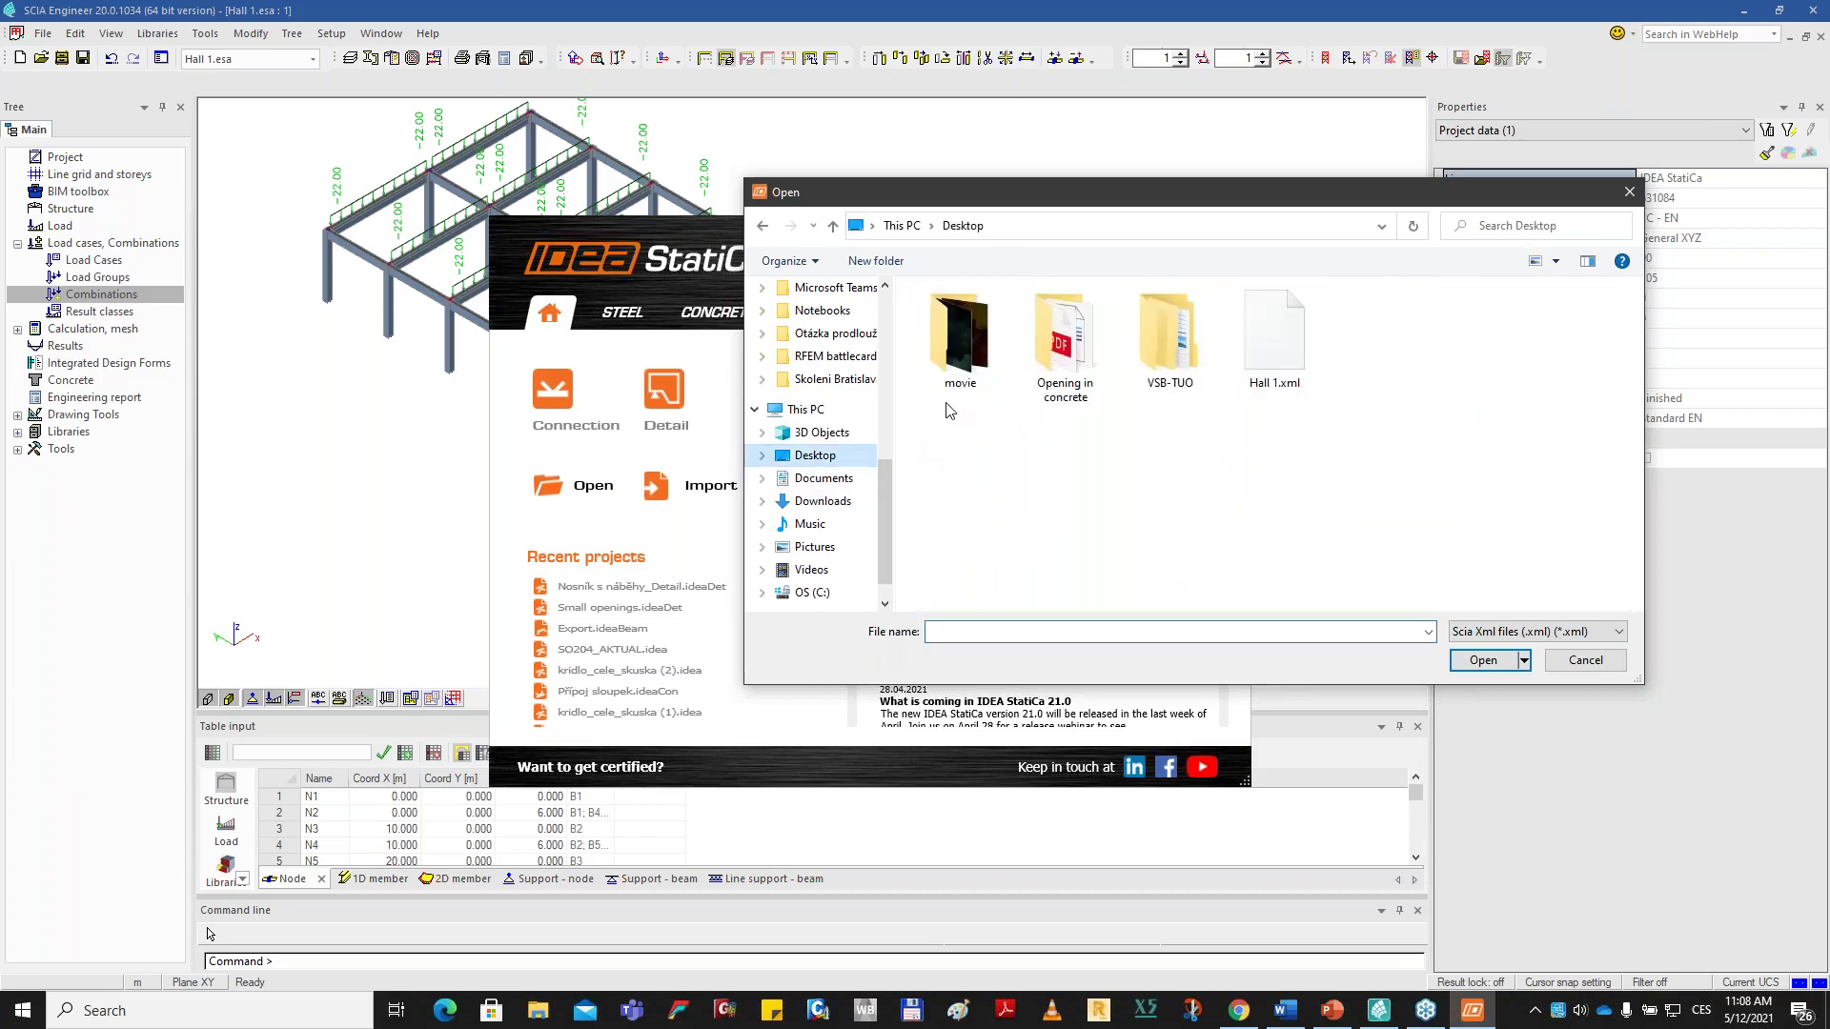
left_click(1278, 358)
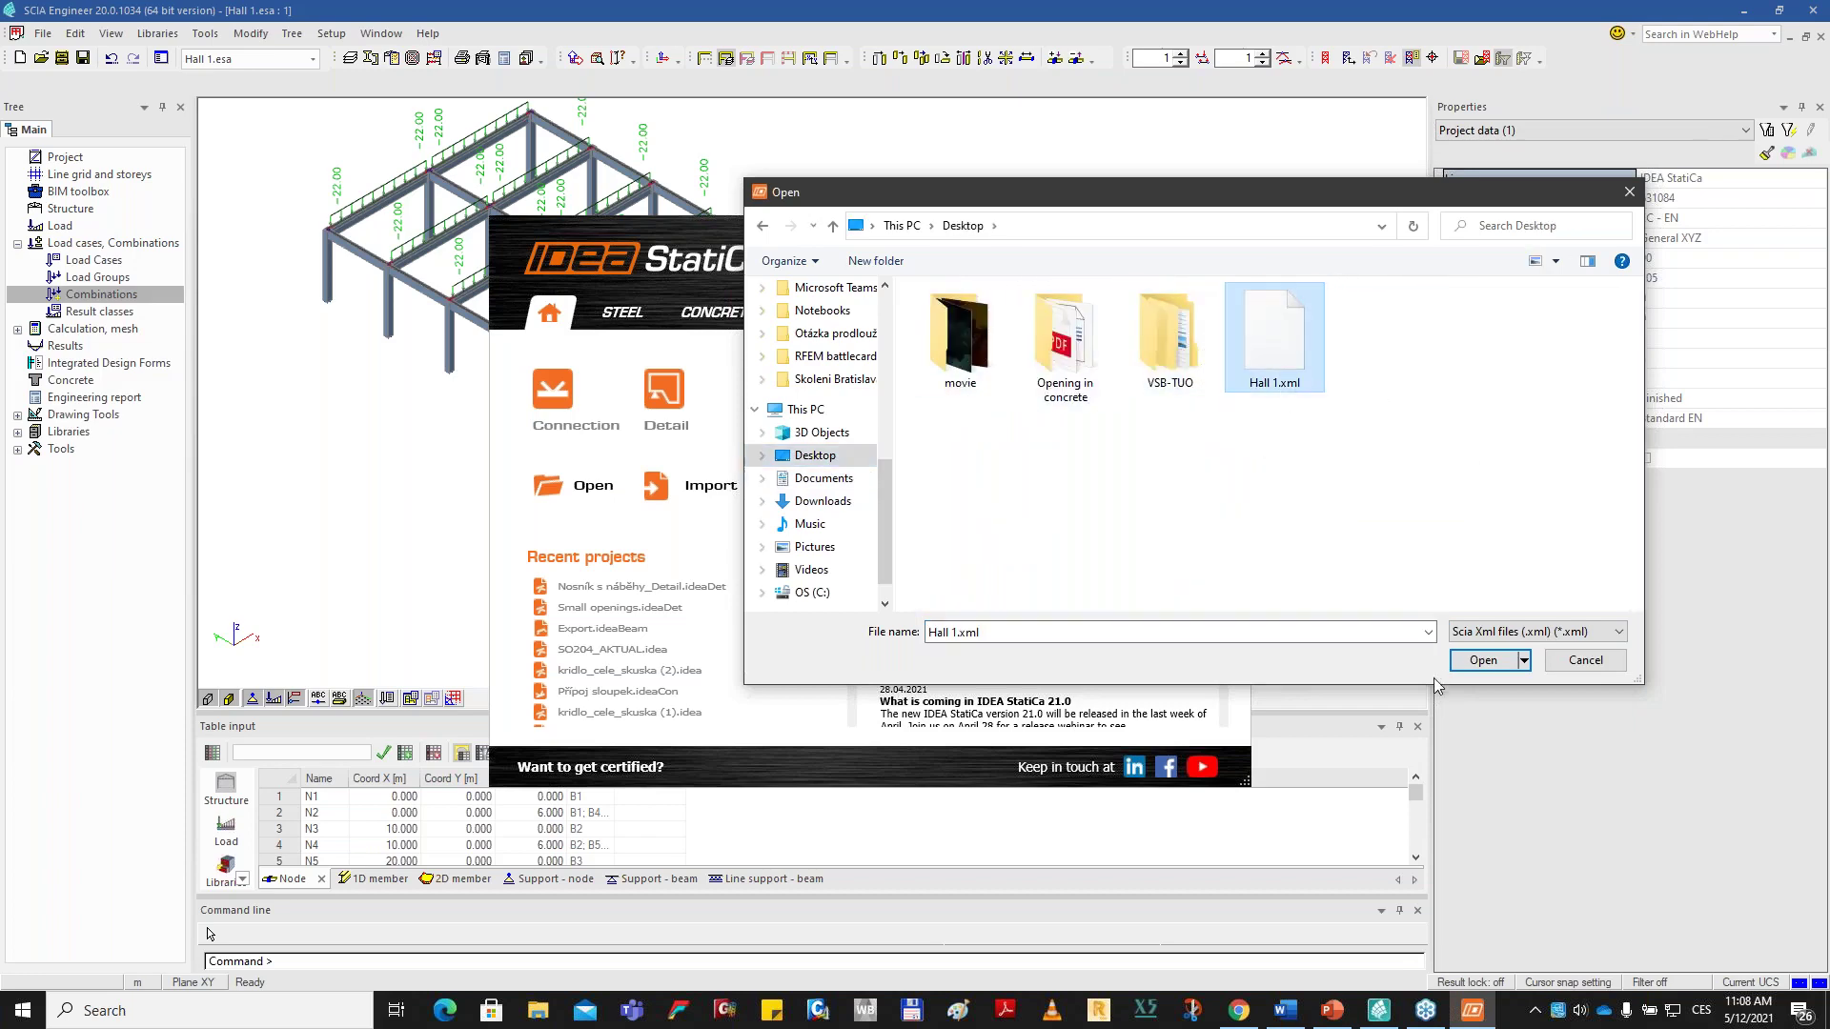
left_click(1481, 661)
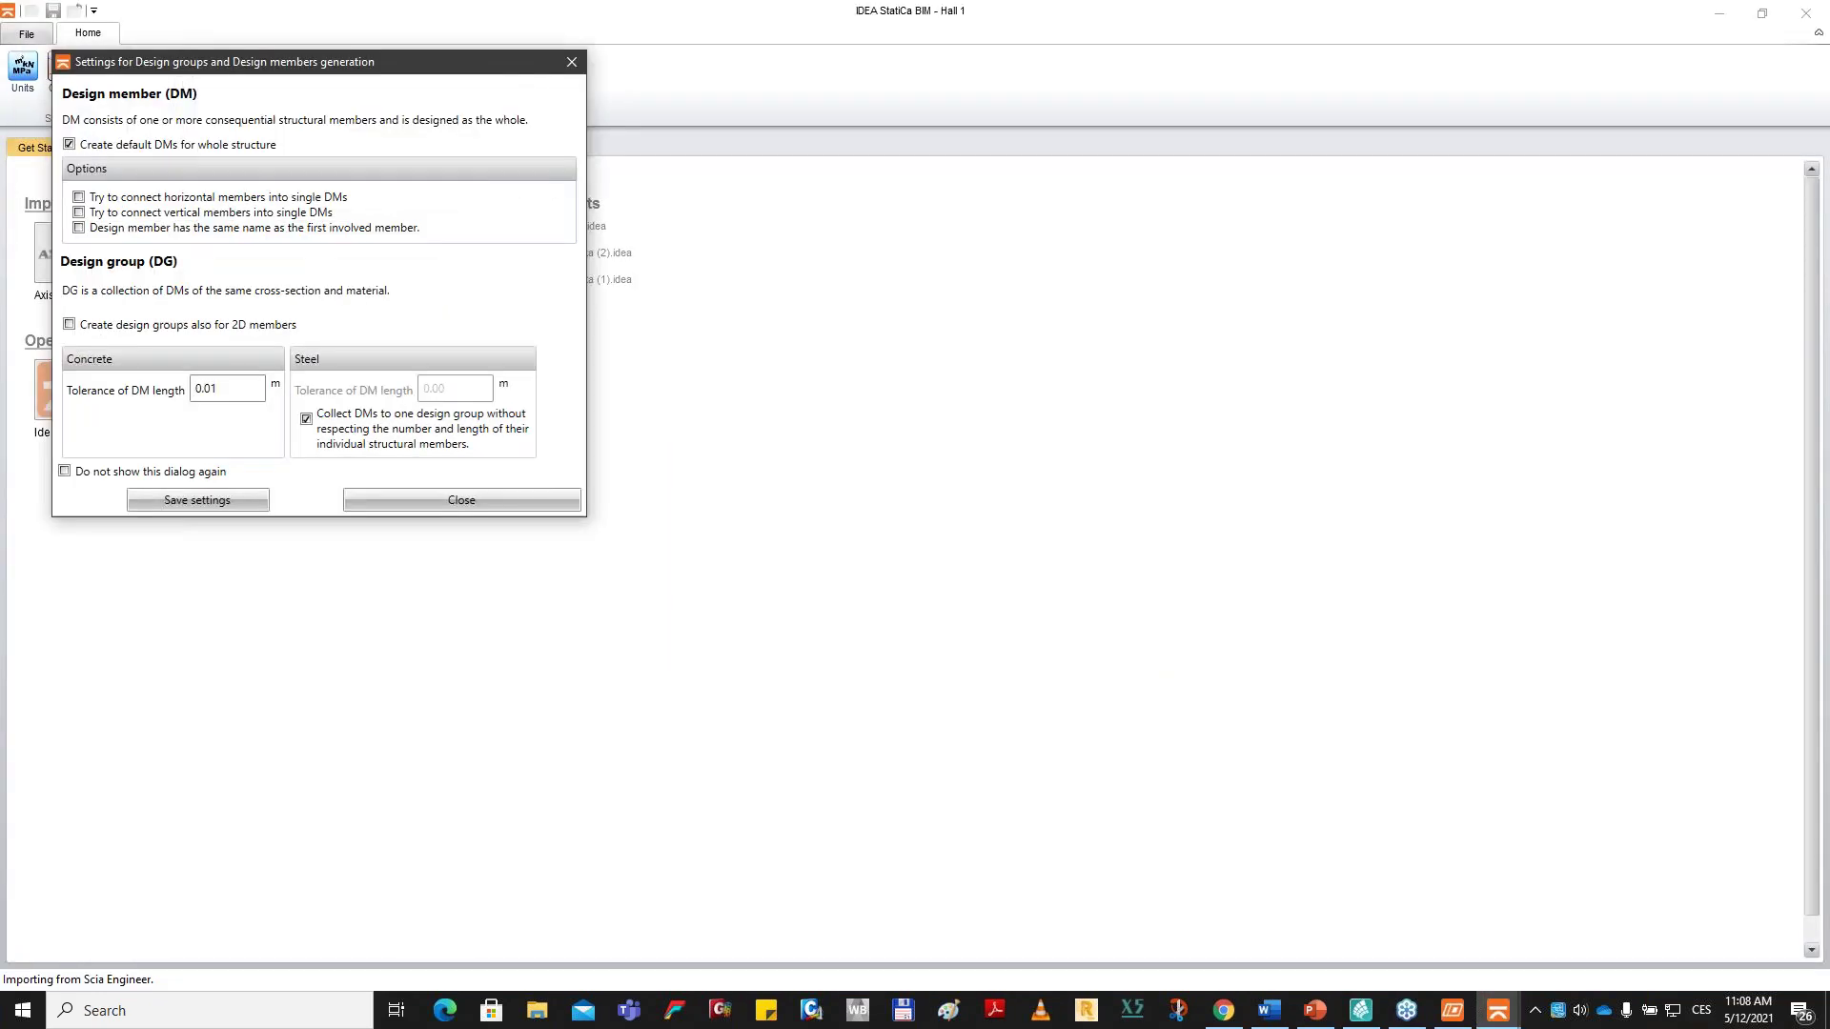
Enable connecting both horizontal and vertical members into single design members, and close the generation settings to continue the import.
left_click_drag(368, 65, 591, 100)
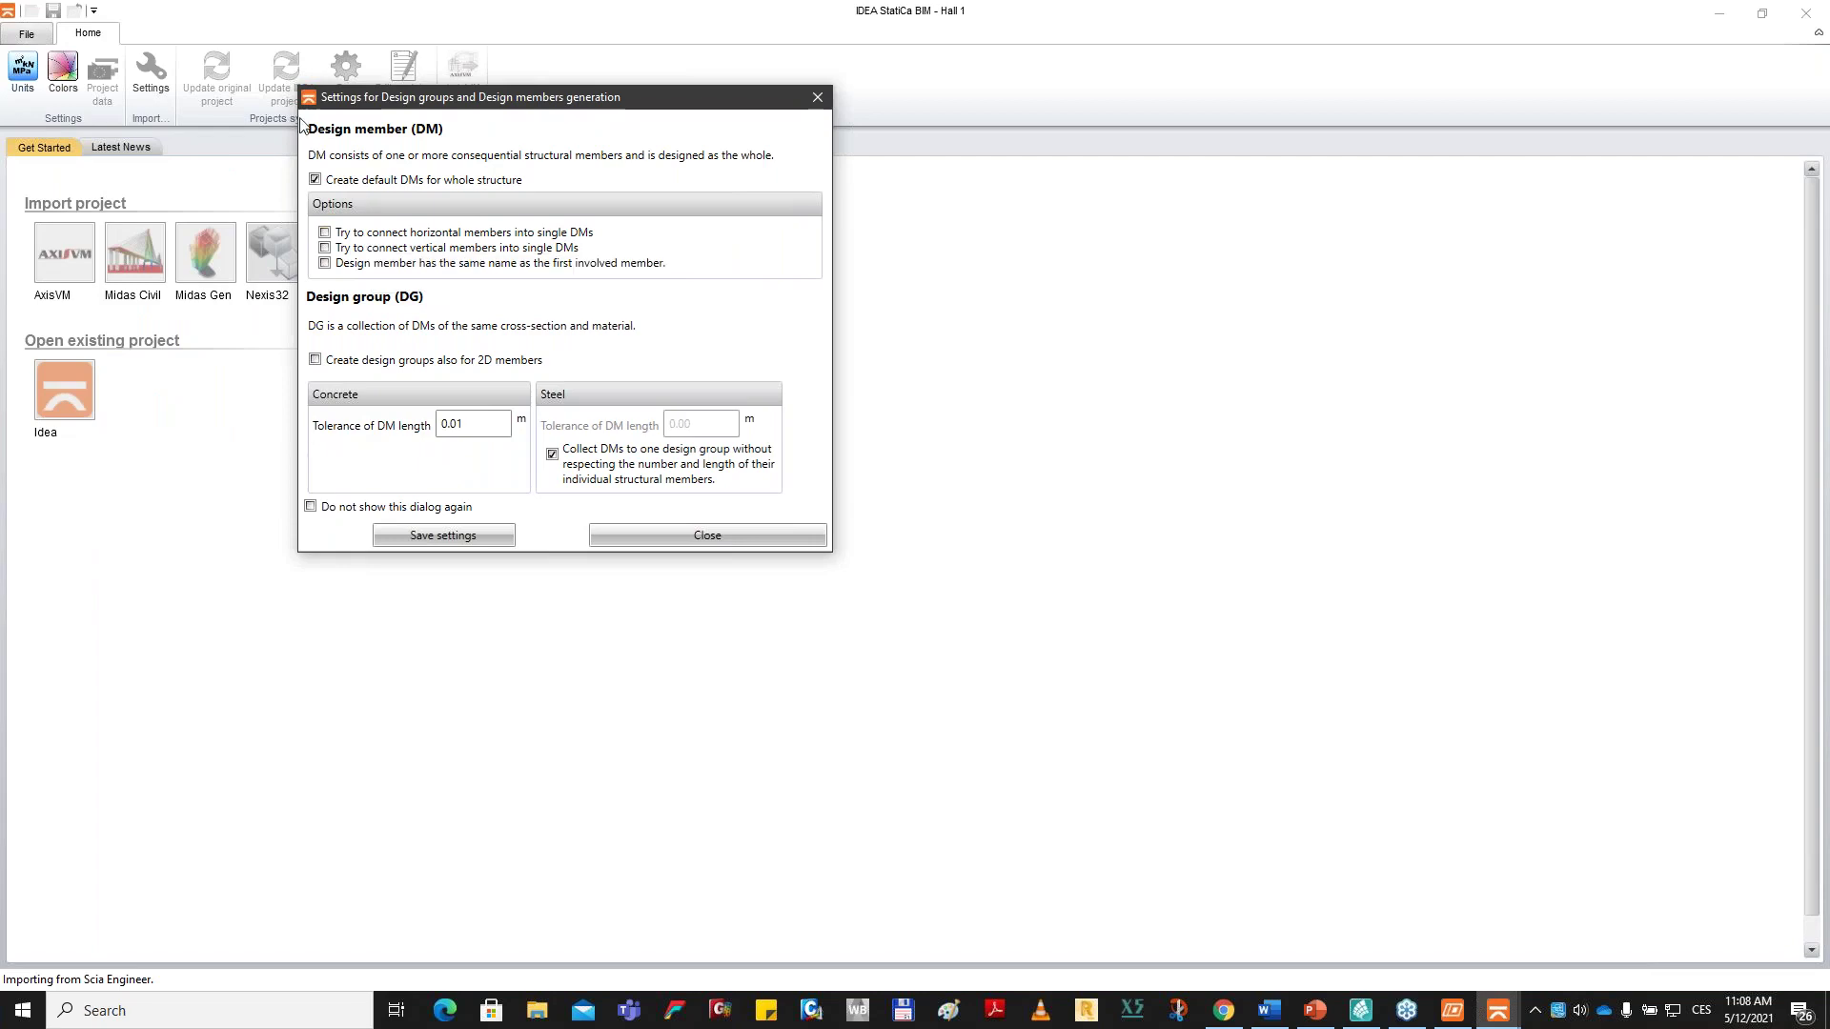
left_click_drag(372, 104, 695, 203)
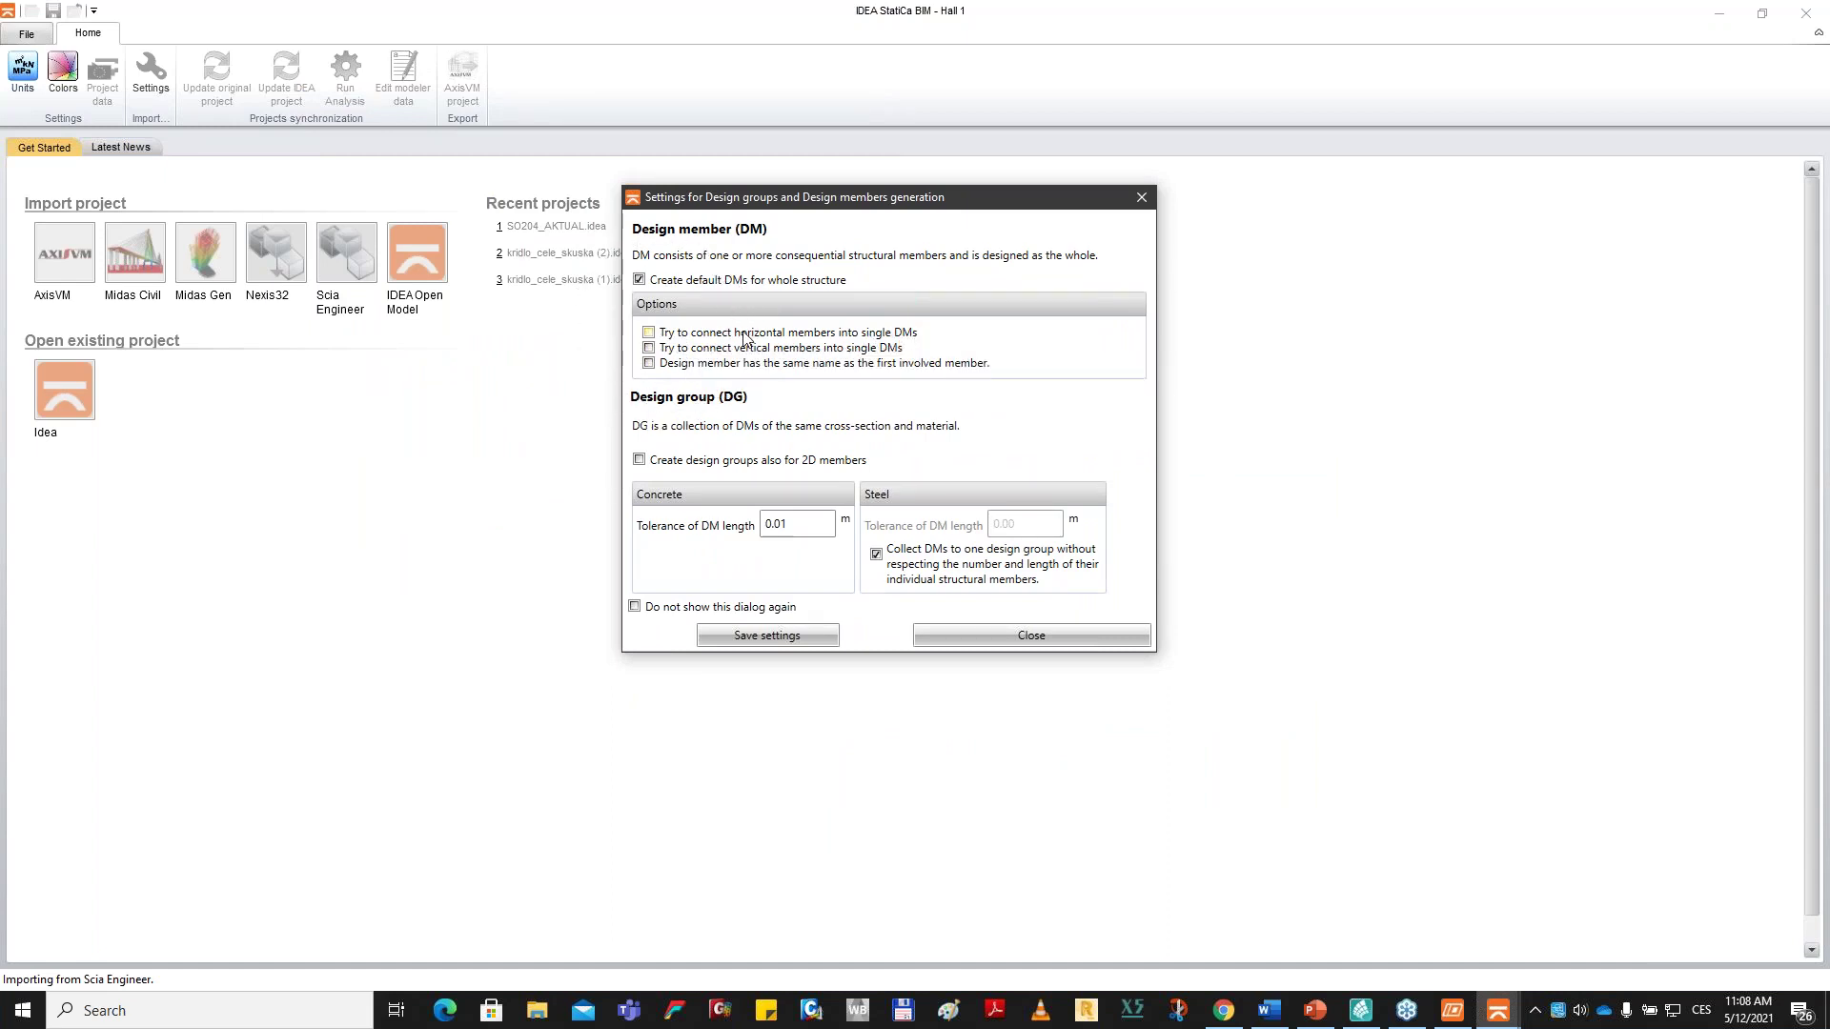
left_click(649, 333)
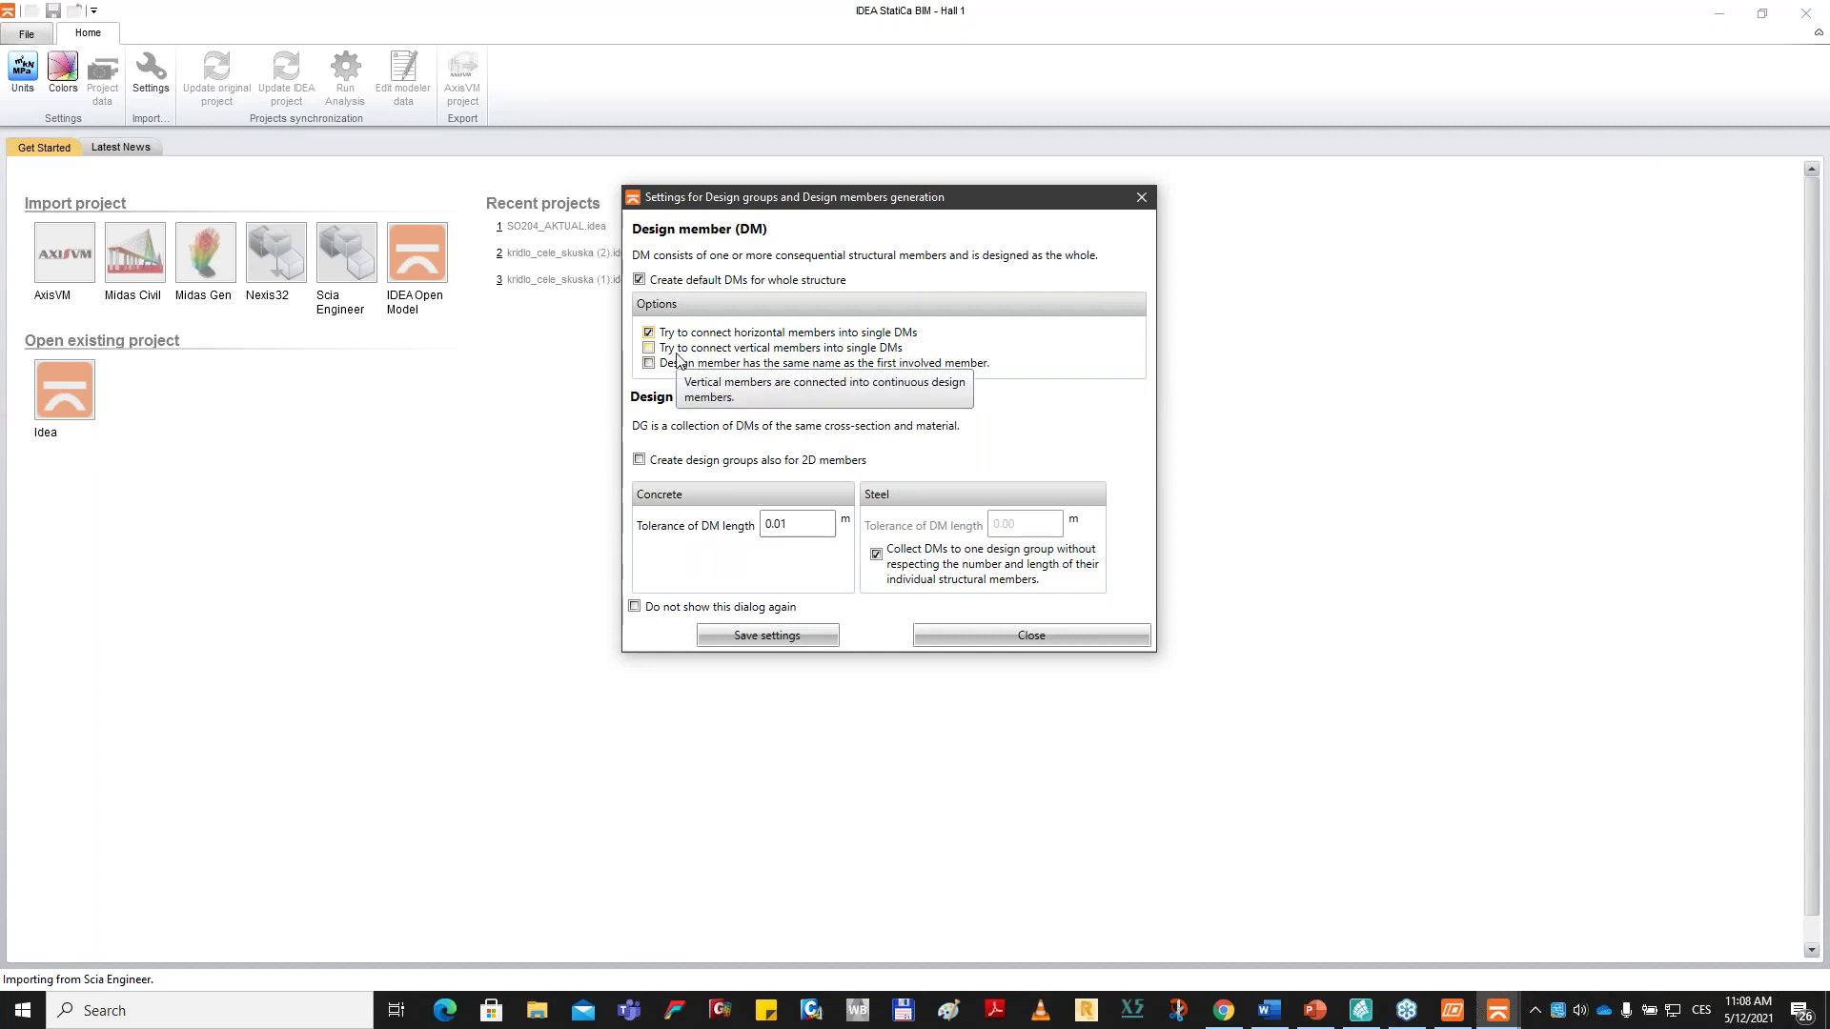
left_click(678, 351)
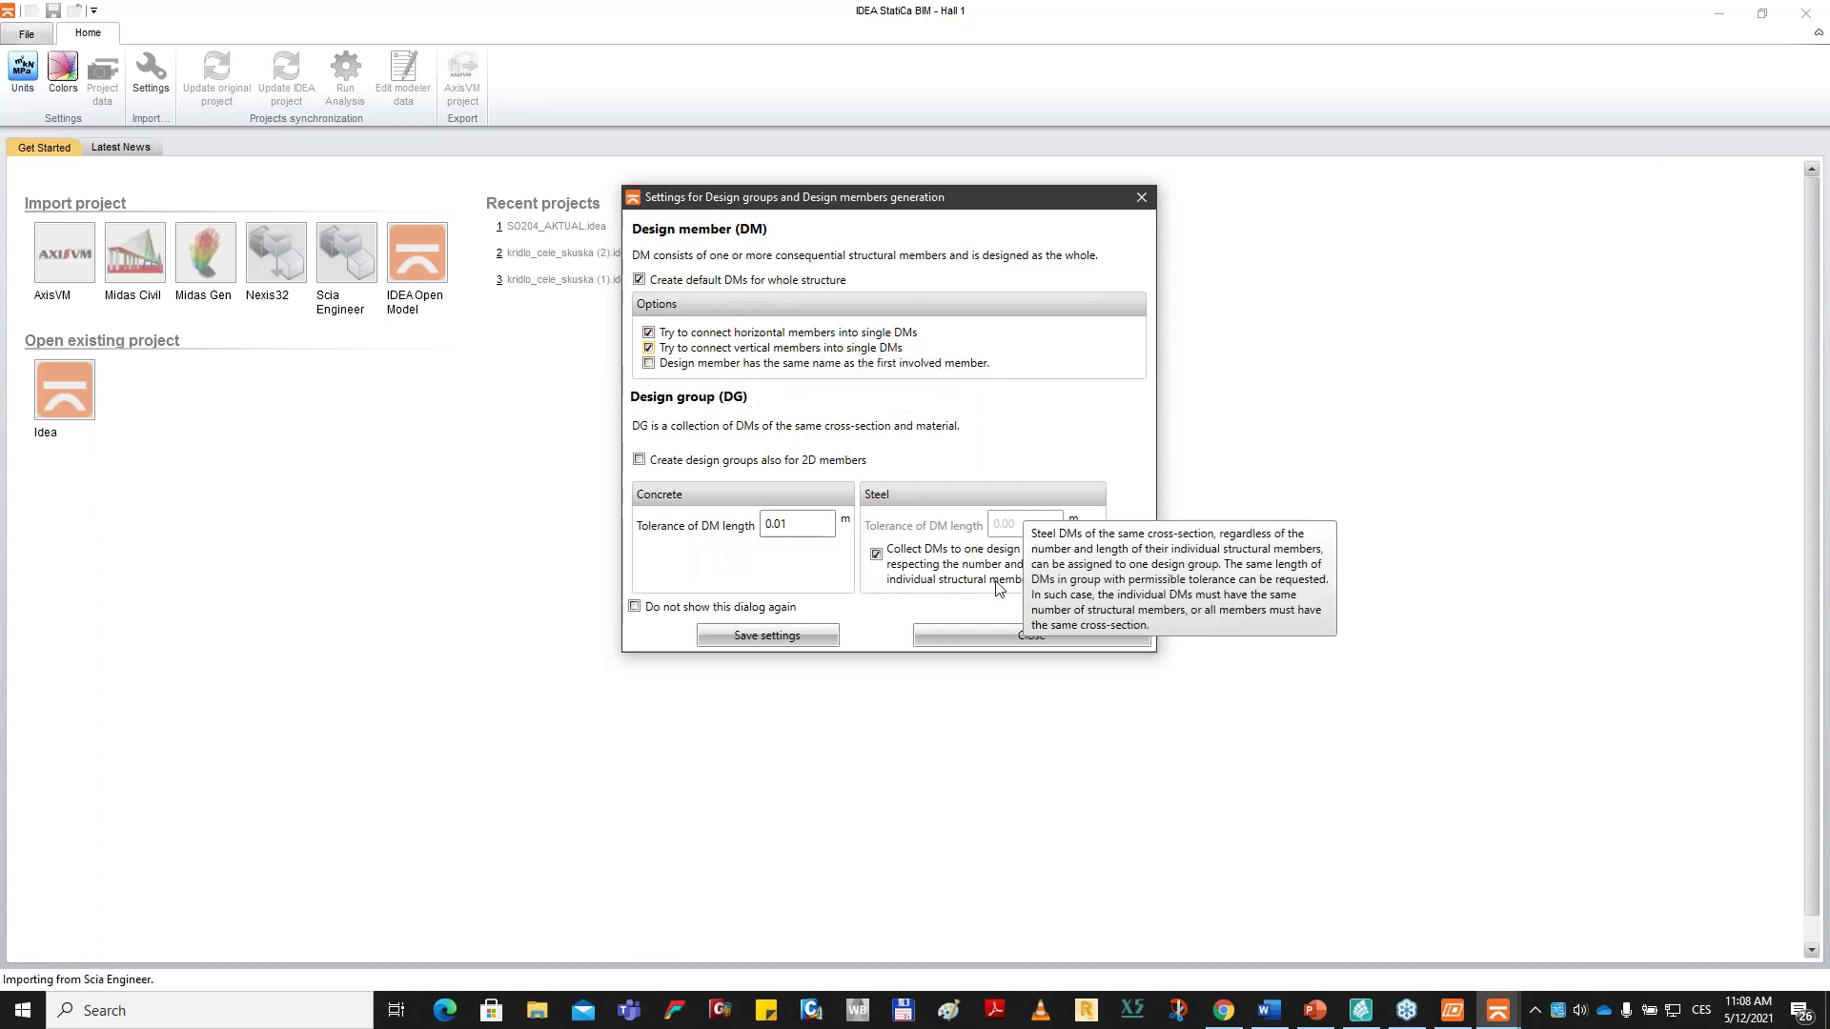
left_click(999, 643)
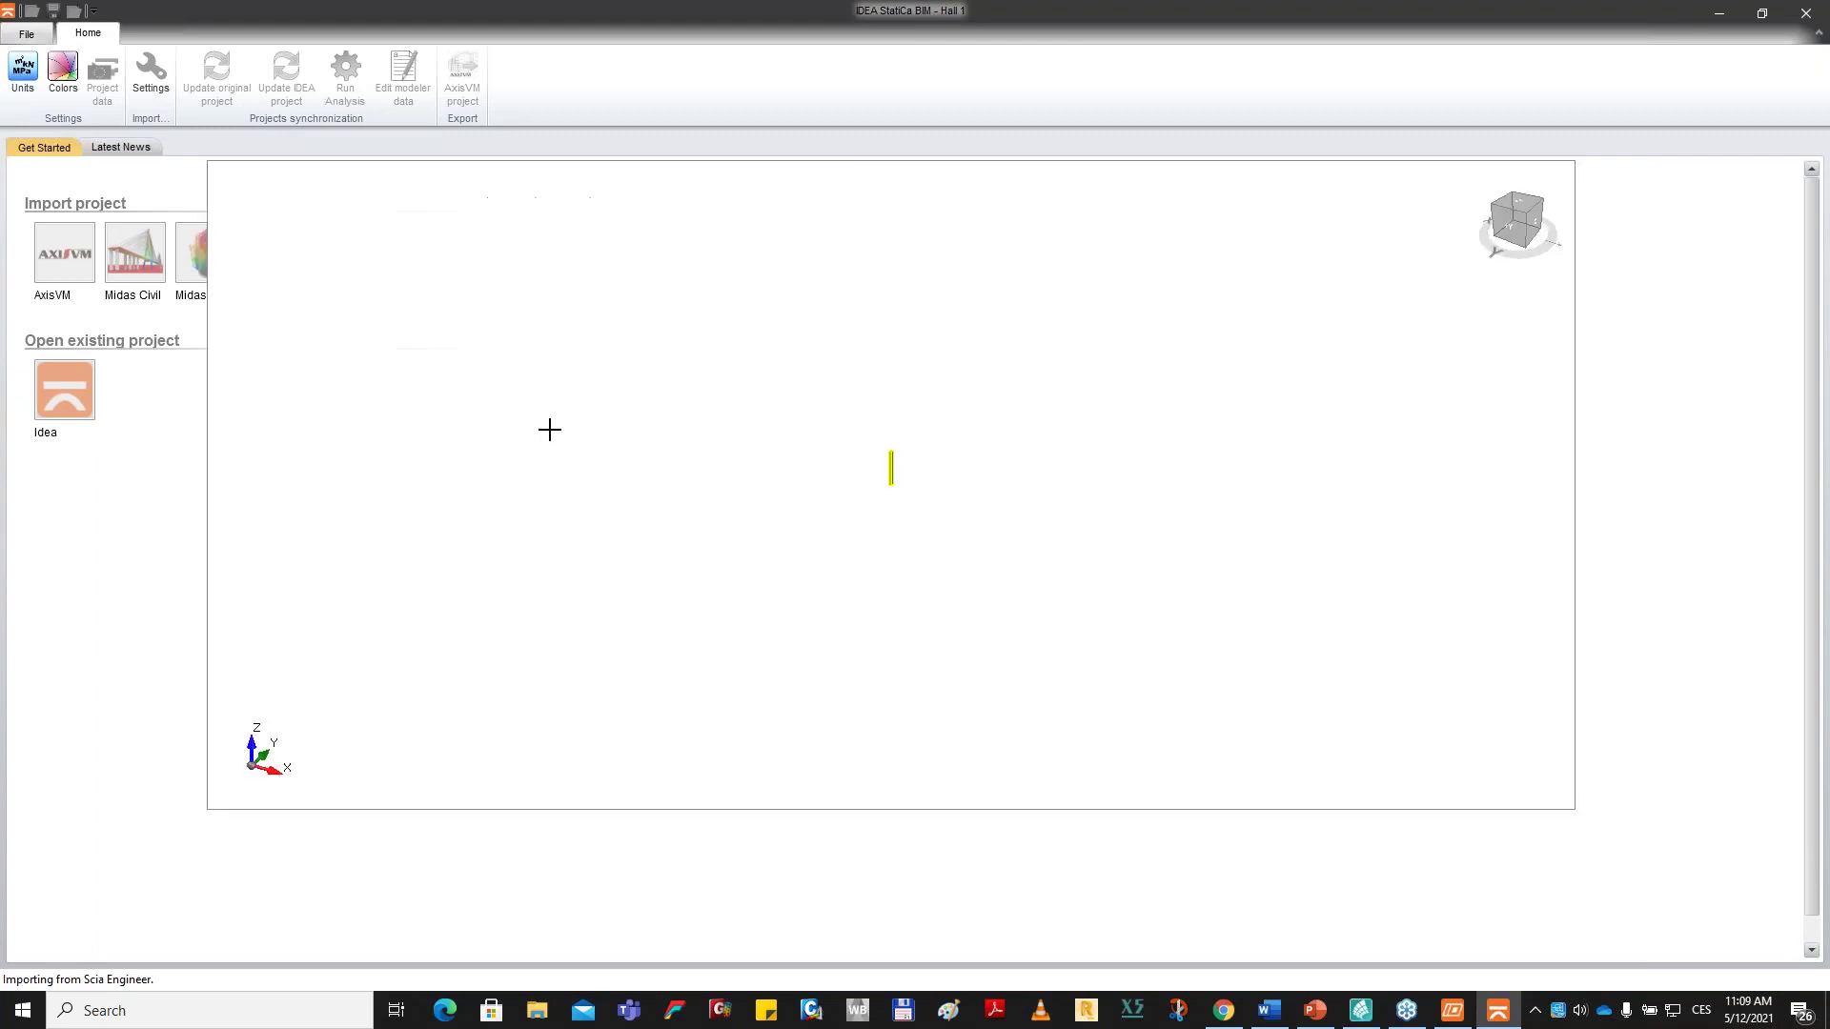
Display all members of the imported hall as solids in the 3D view.
middle_click_drag(995, 488, 1019, 398, "ctrl")
left_click(333, 78)
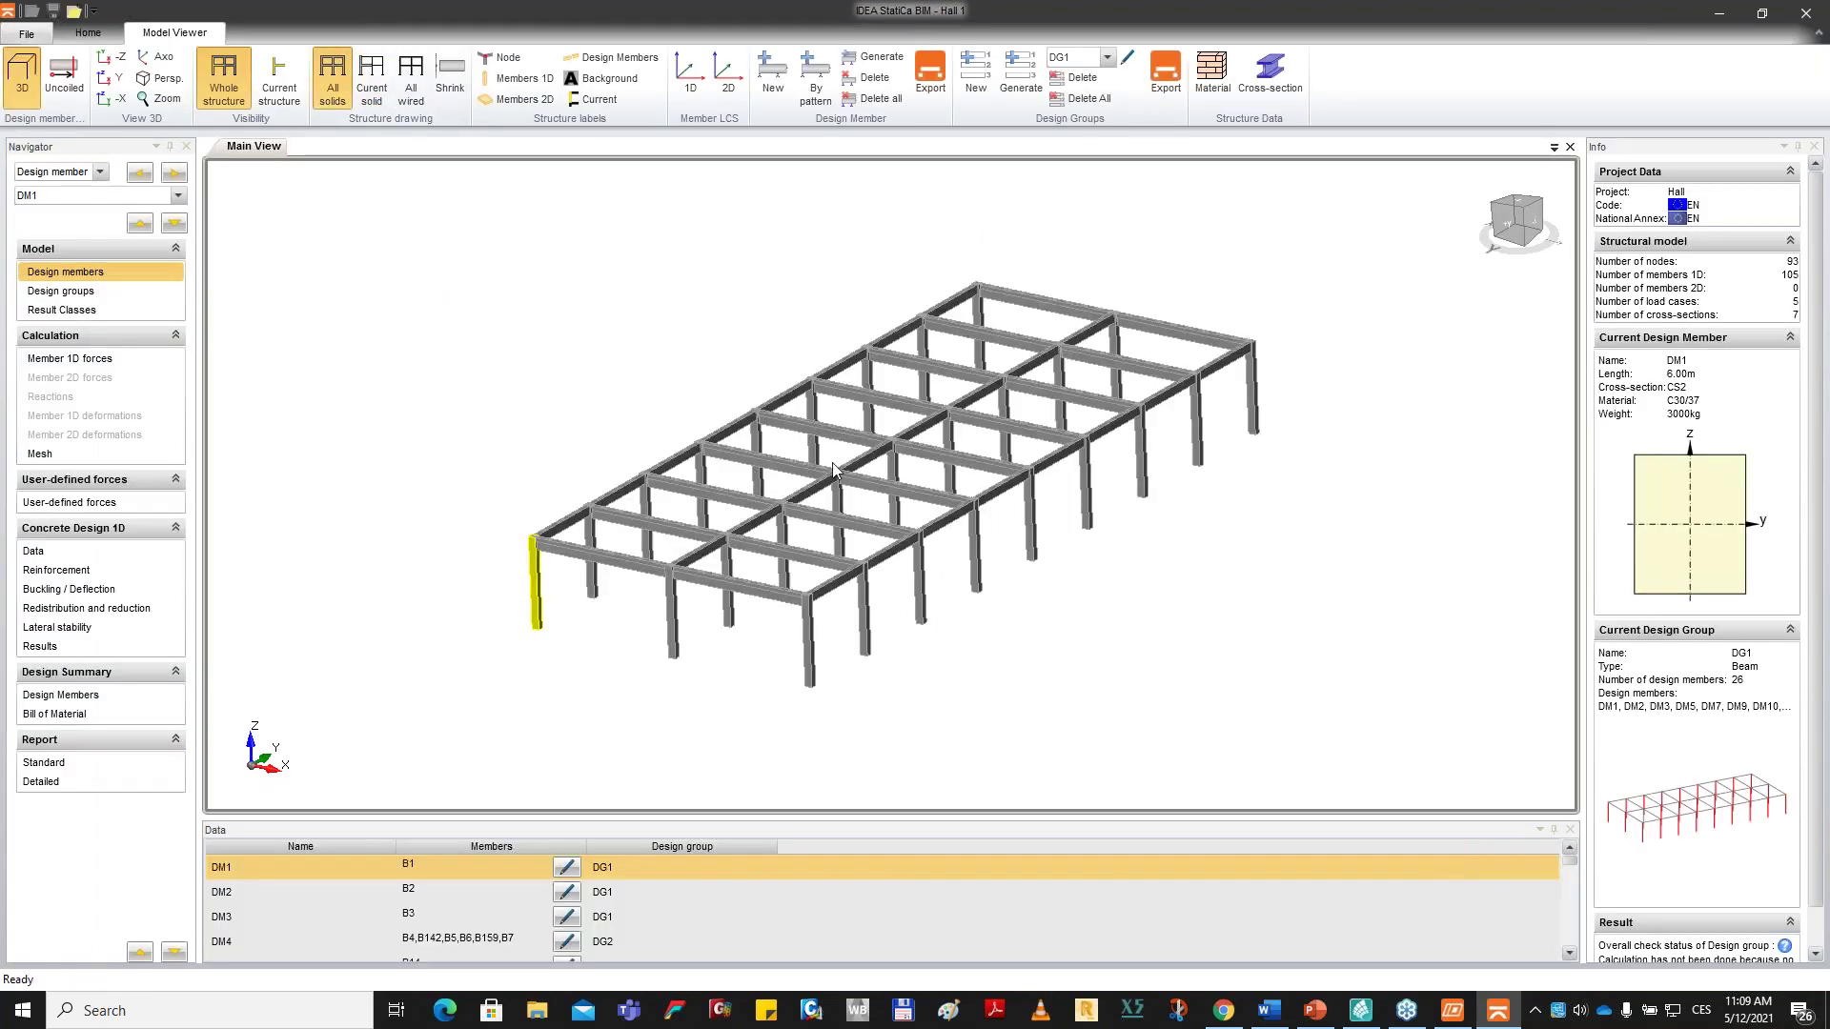
middle_click_drag(820, 361, 740, 391, "ctrl")
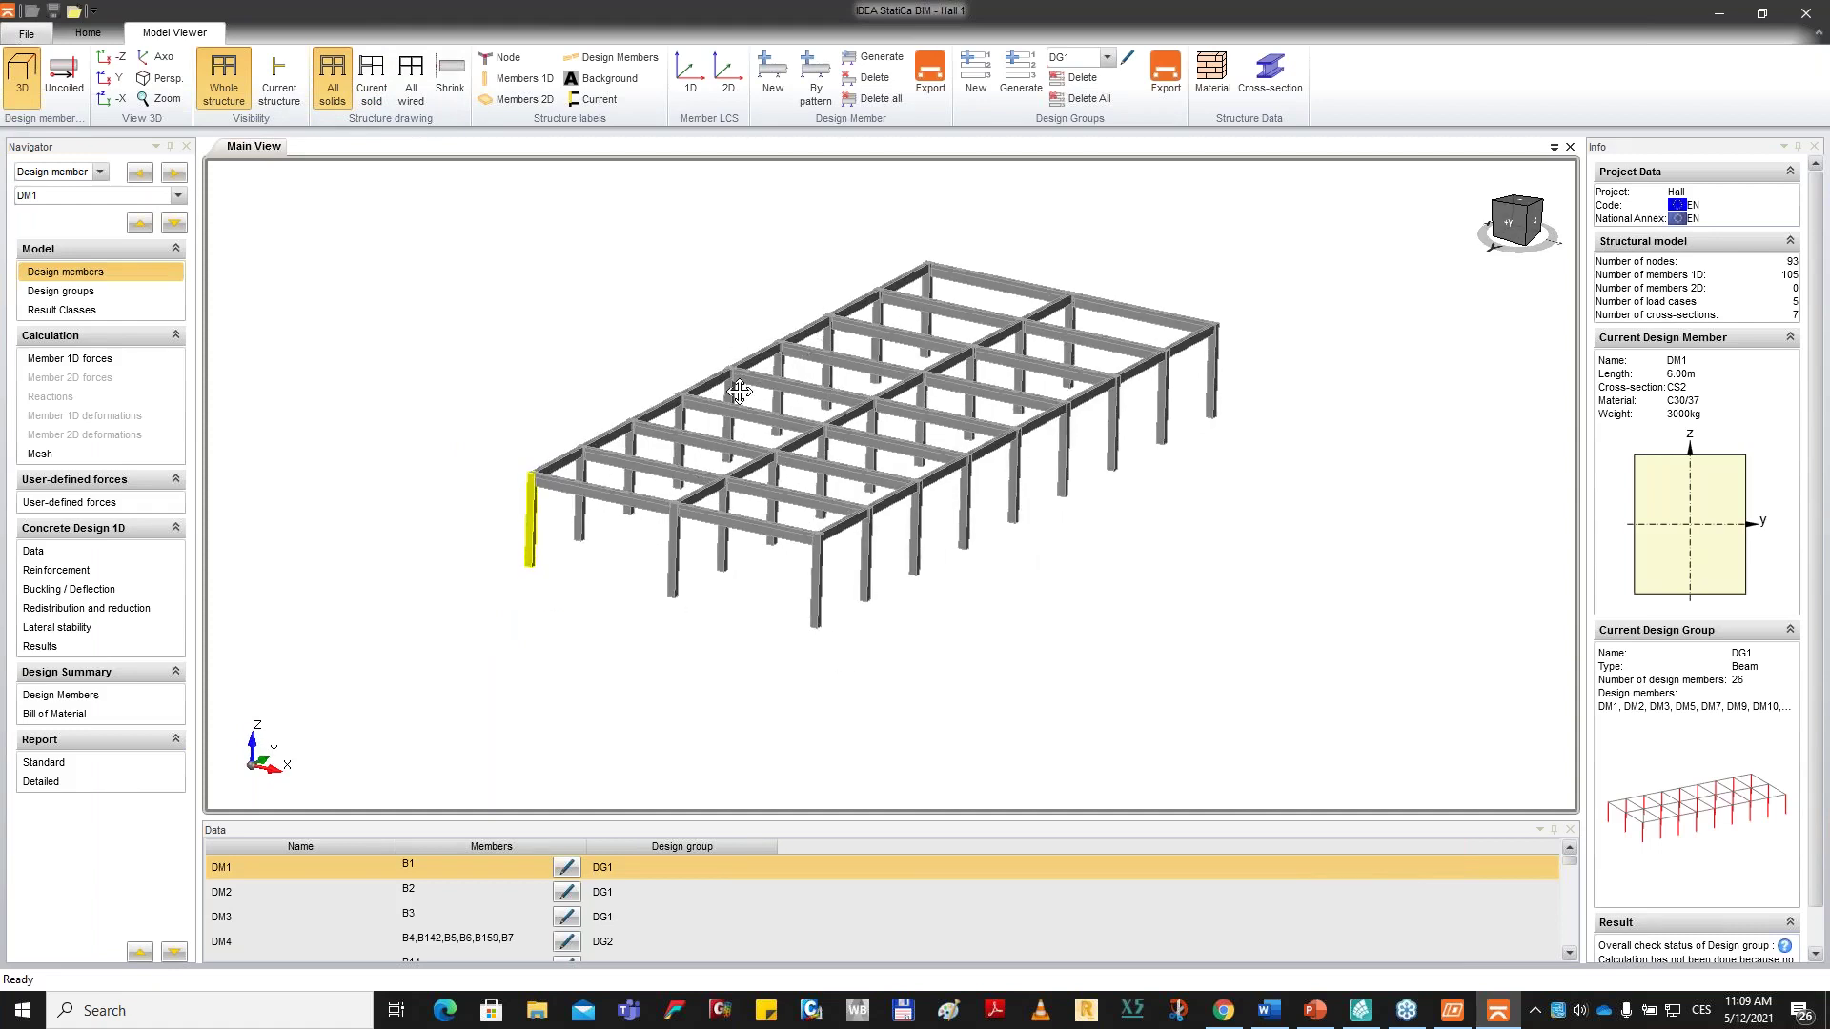
Switch the model selection from single design members to design groups, highlighting the members of group DG1.
left_click(99, 171)
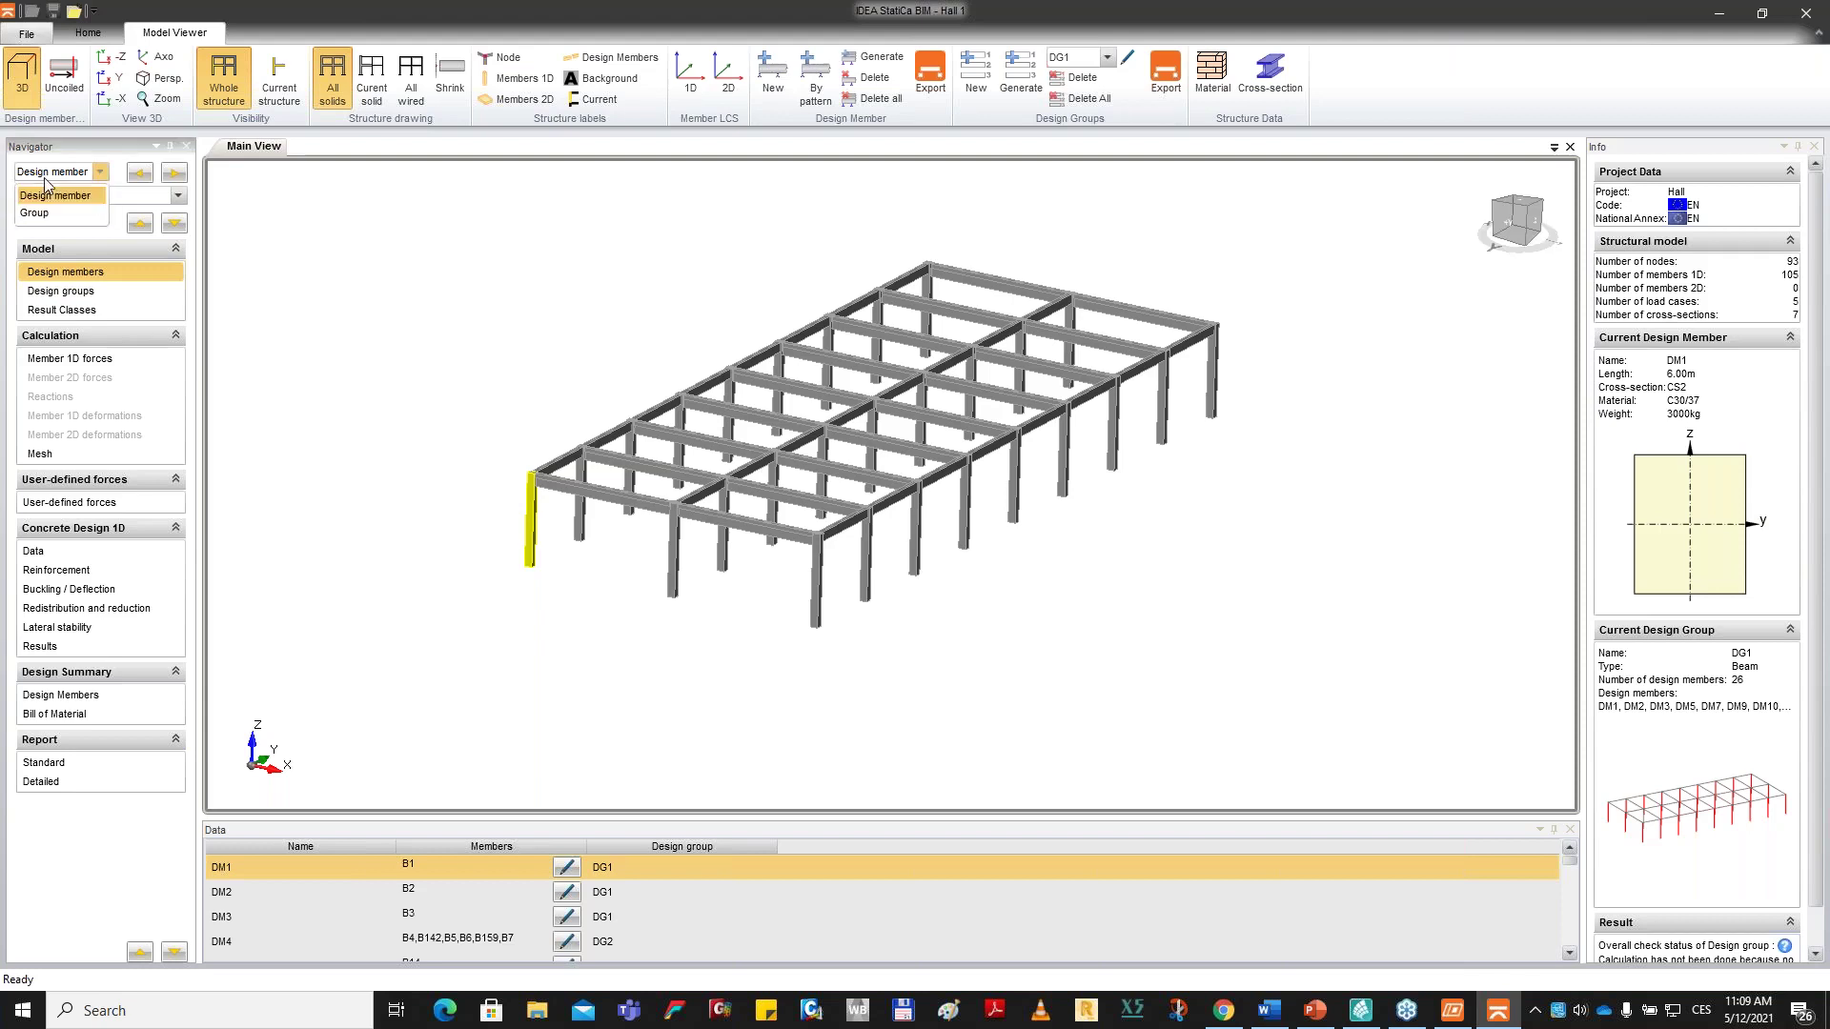
left_click(46, 214)
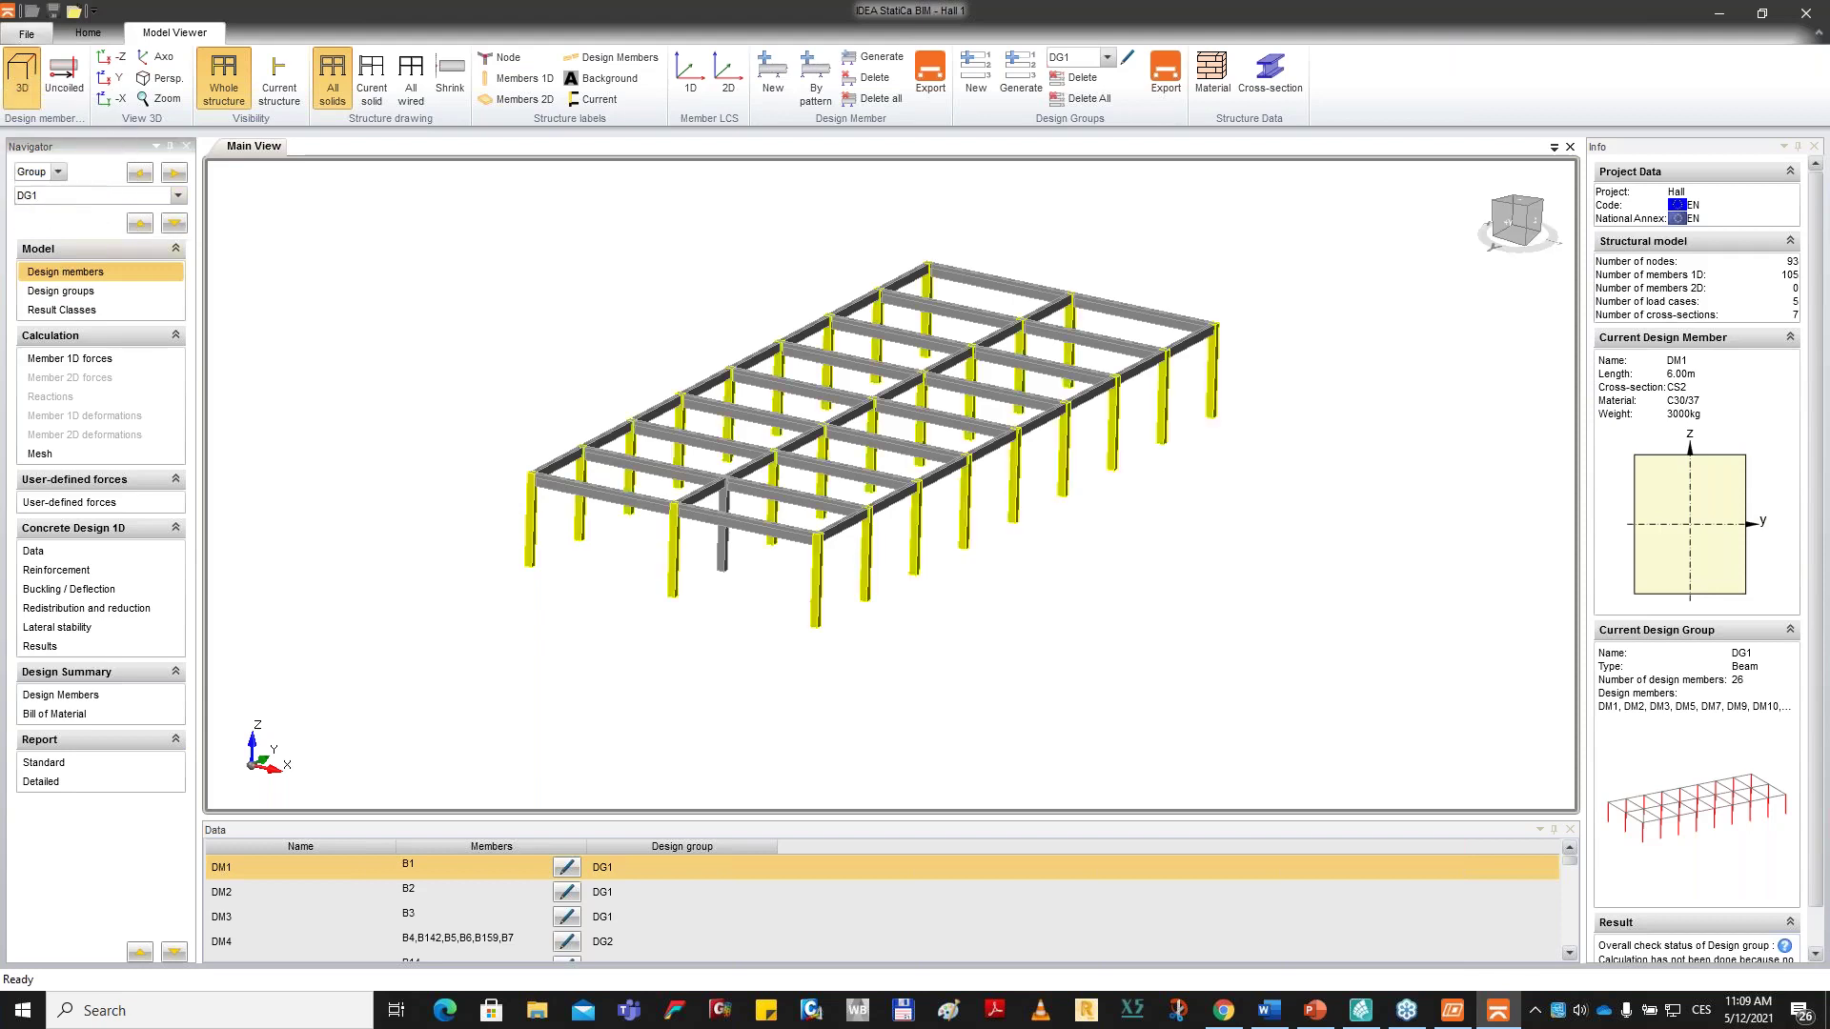
middle_click_drag(686, 382, 723, 348, "ctrl")
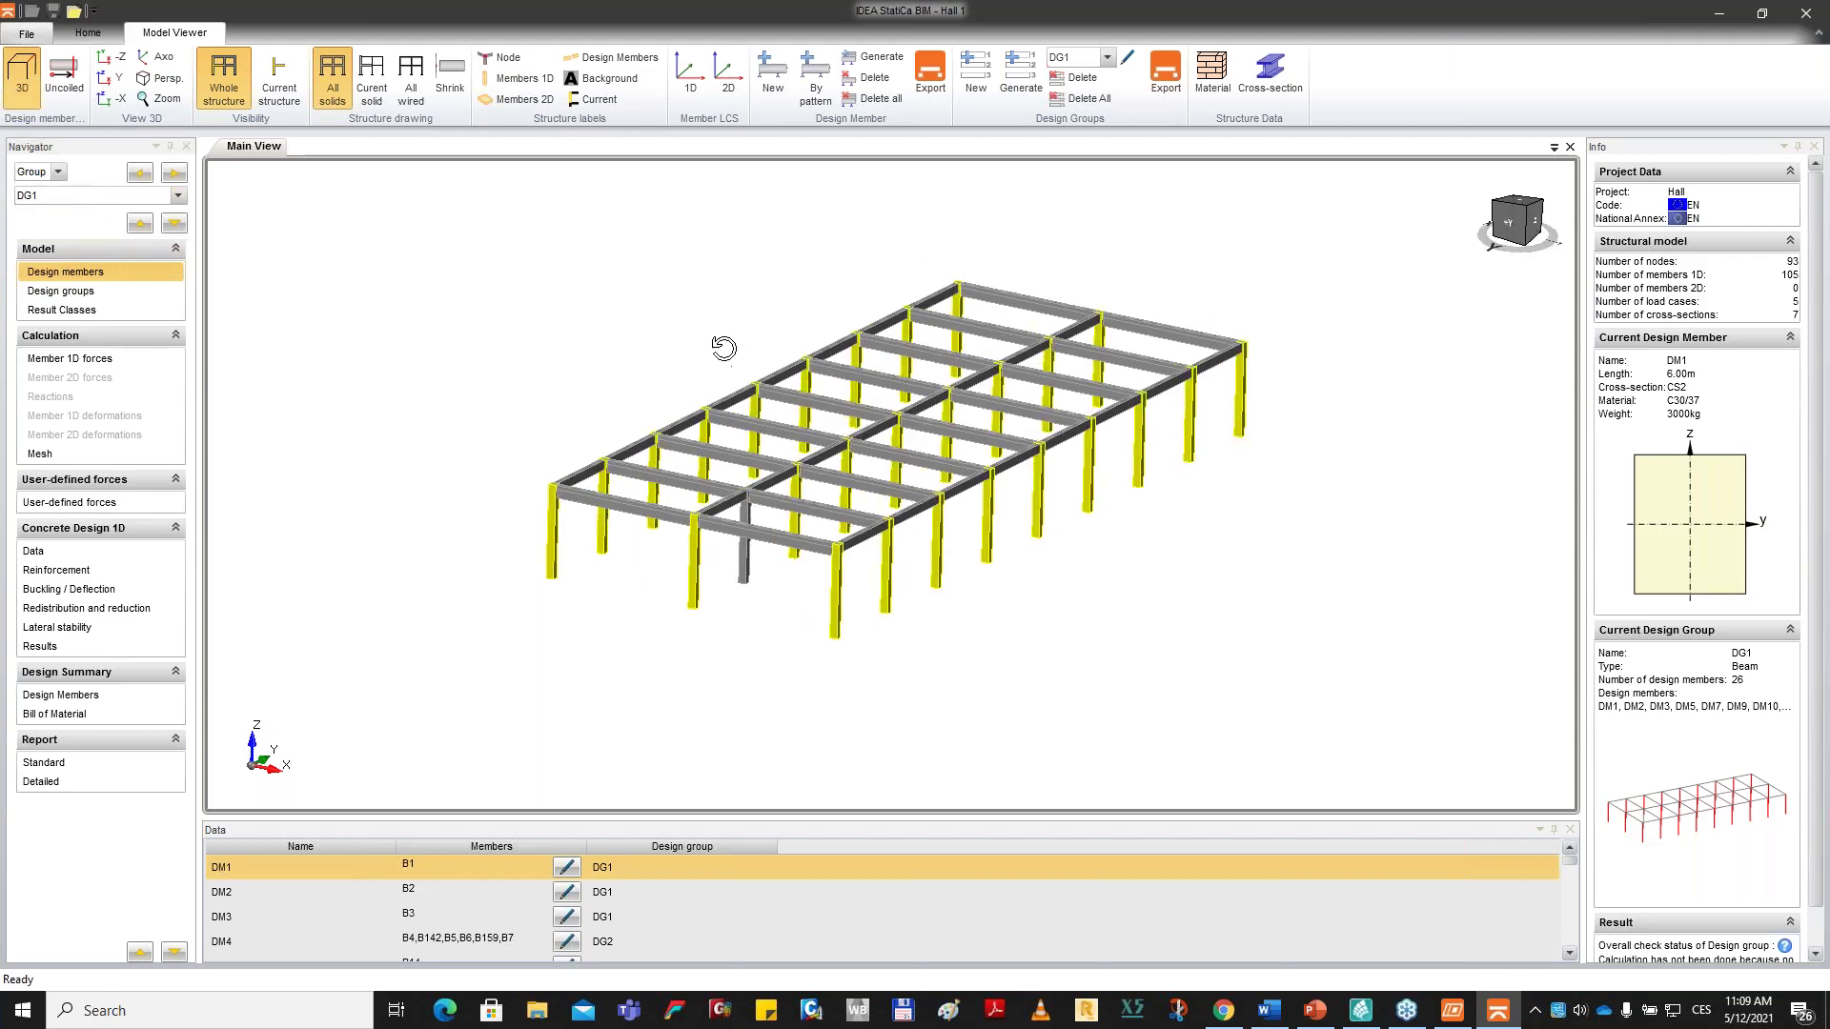
Review design groups DG2, DG3 and DG4 one after another, highlighting their members in the 3D model.
left_click(154, 199)
left_click(152, 230)
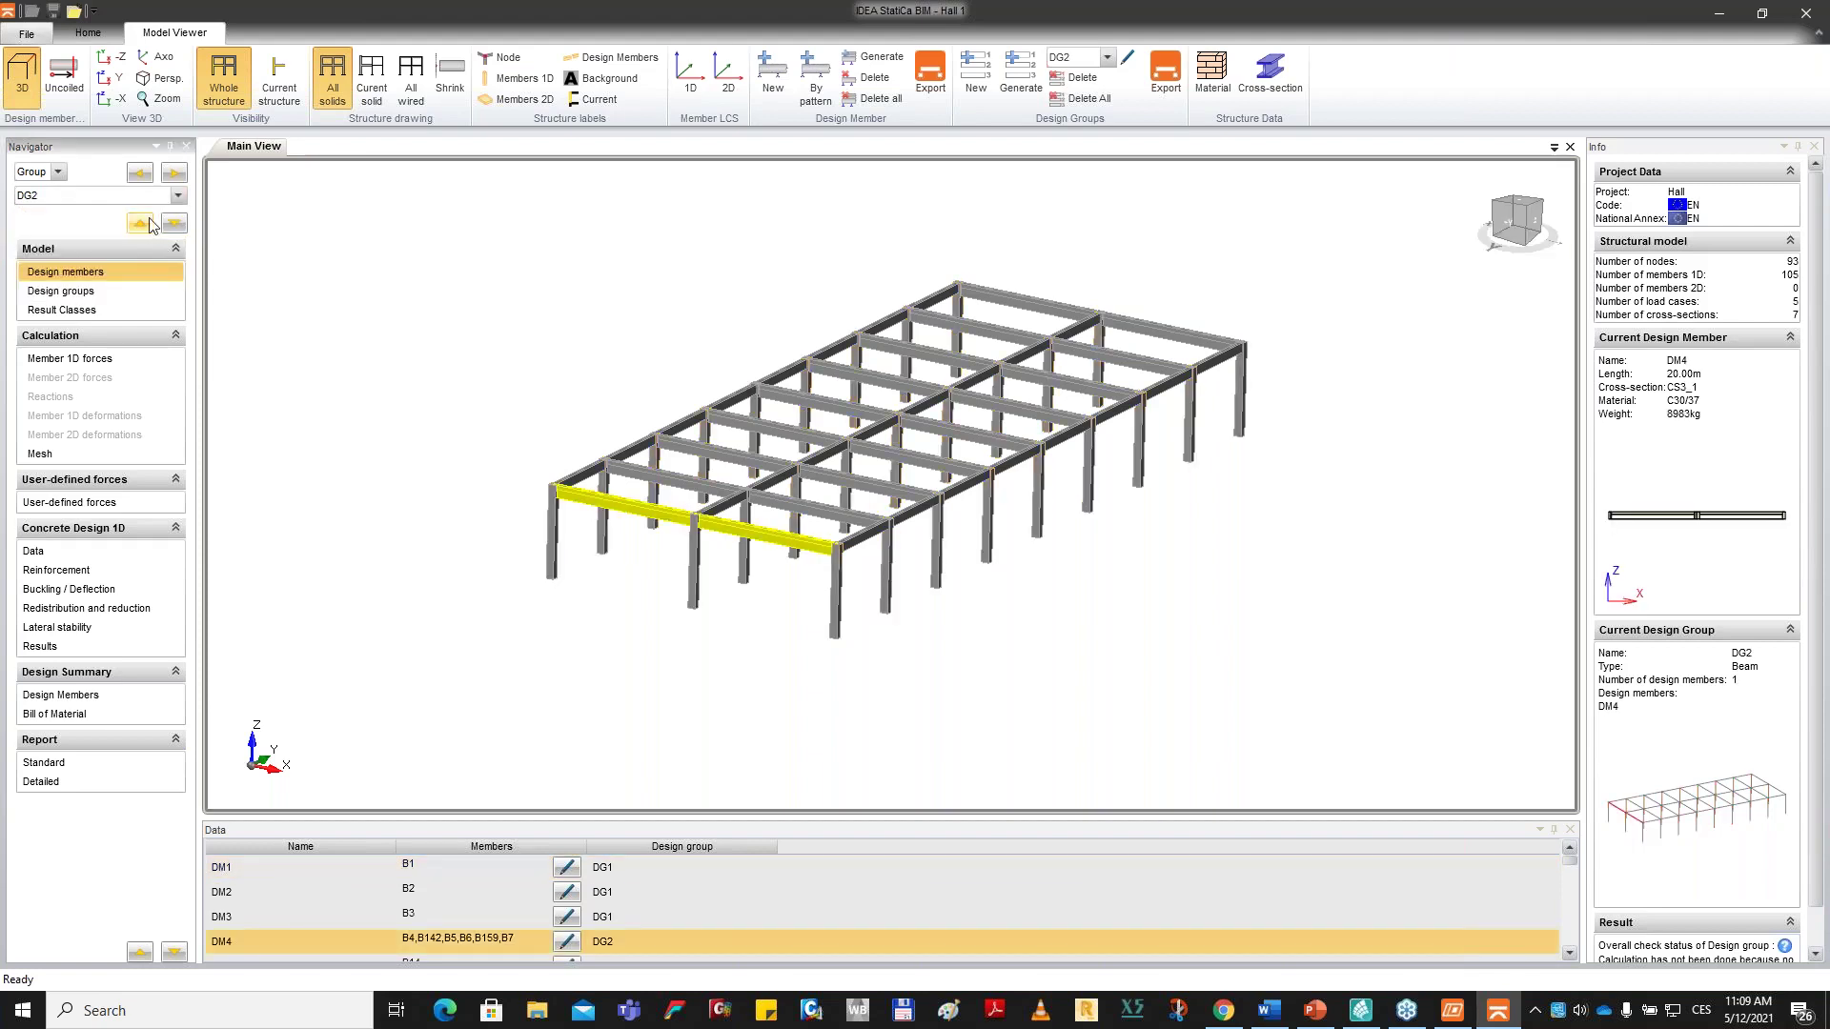
left_click(177, 195)
left_click(148, 244)
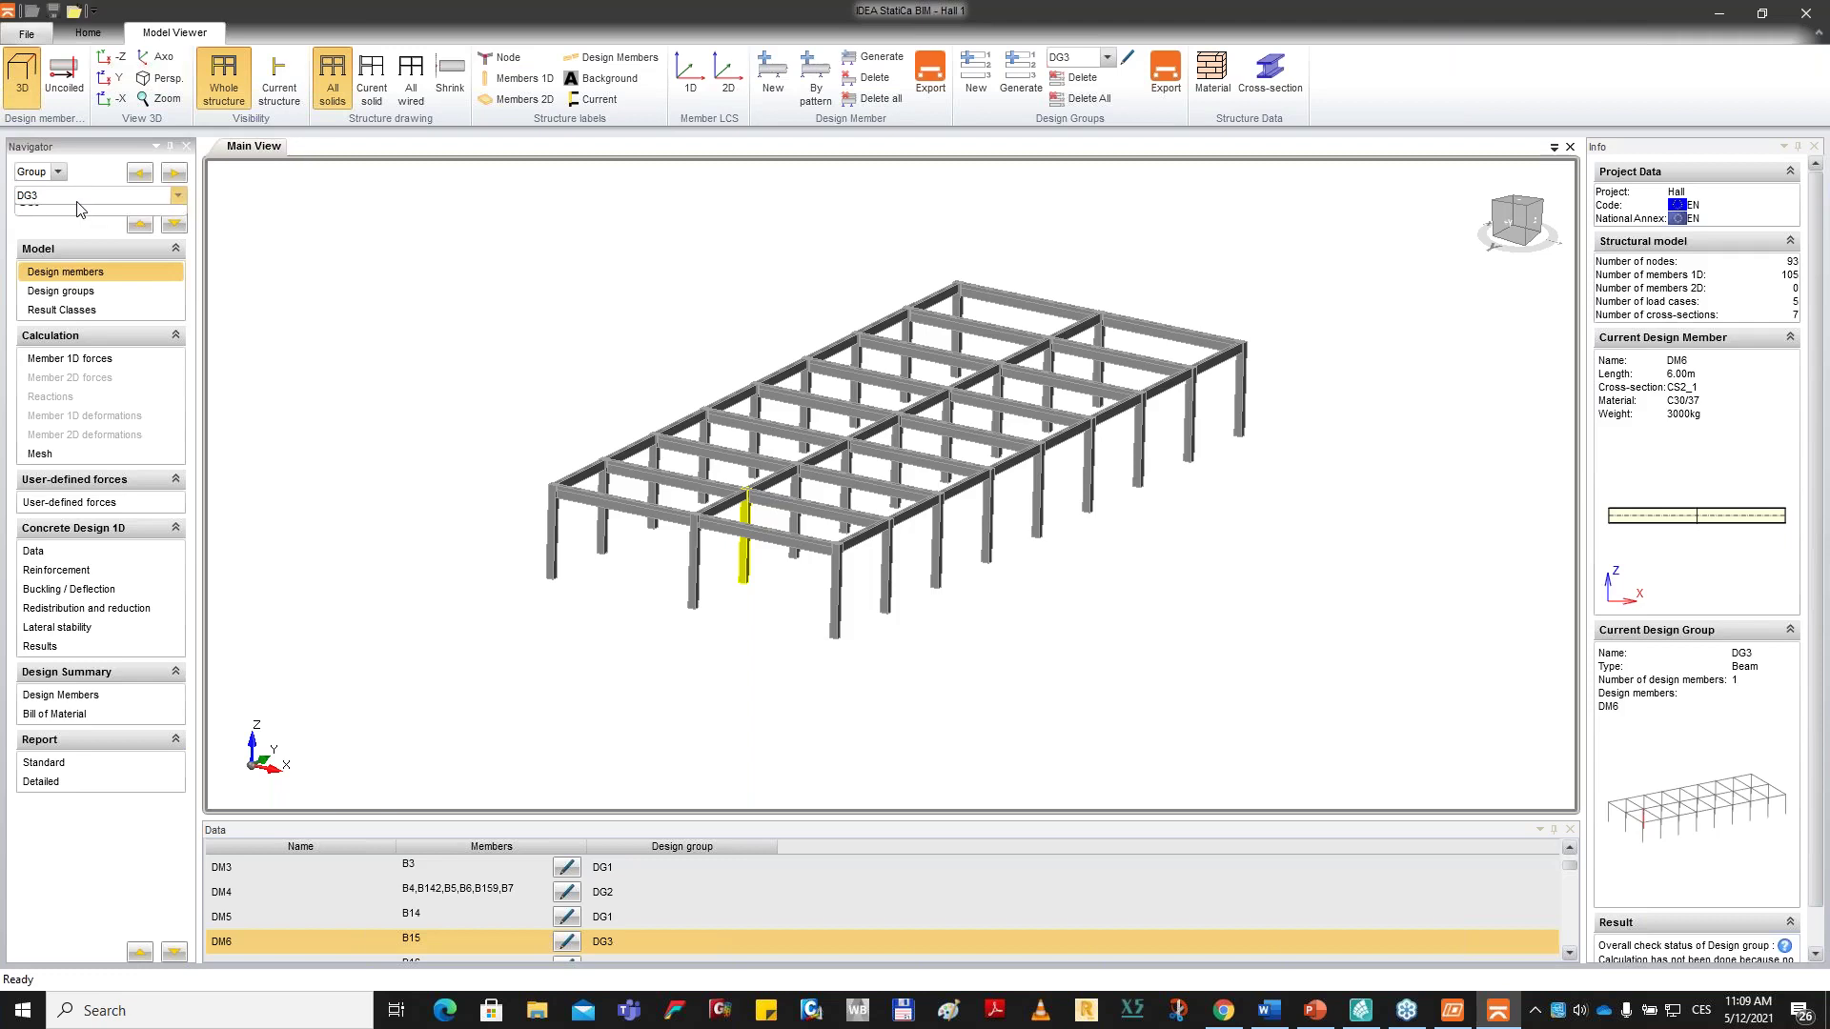
left_click(85, 197)
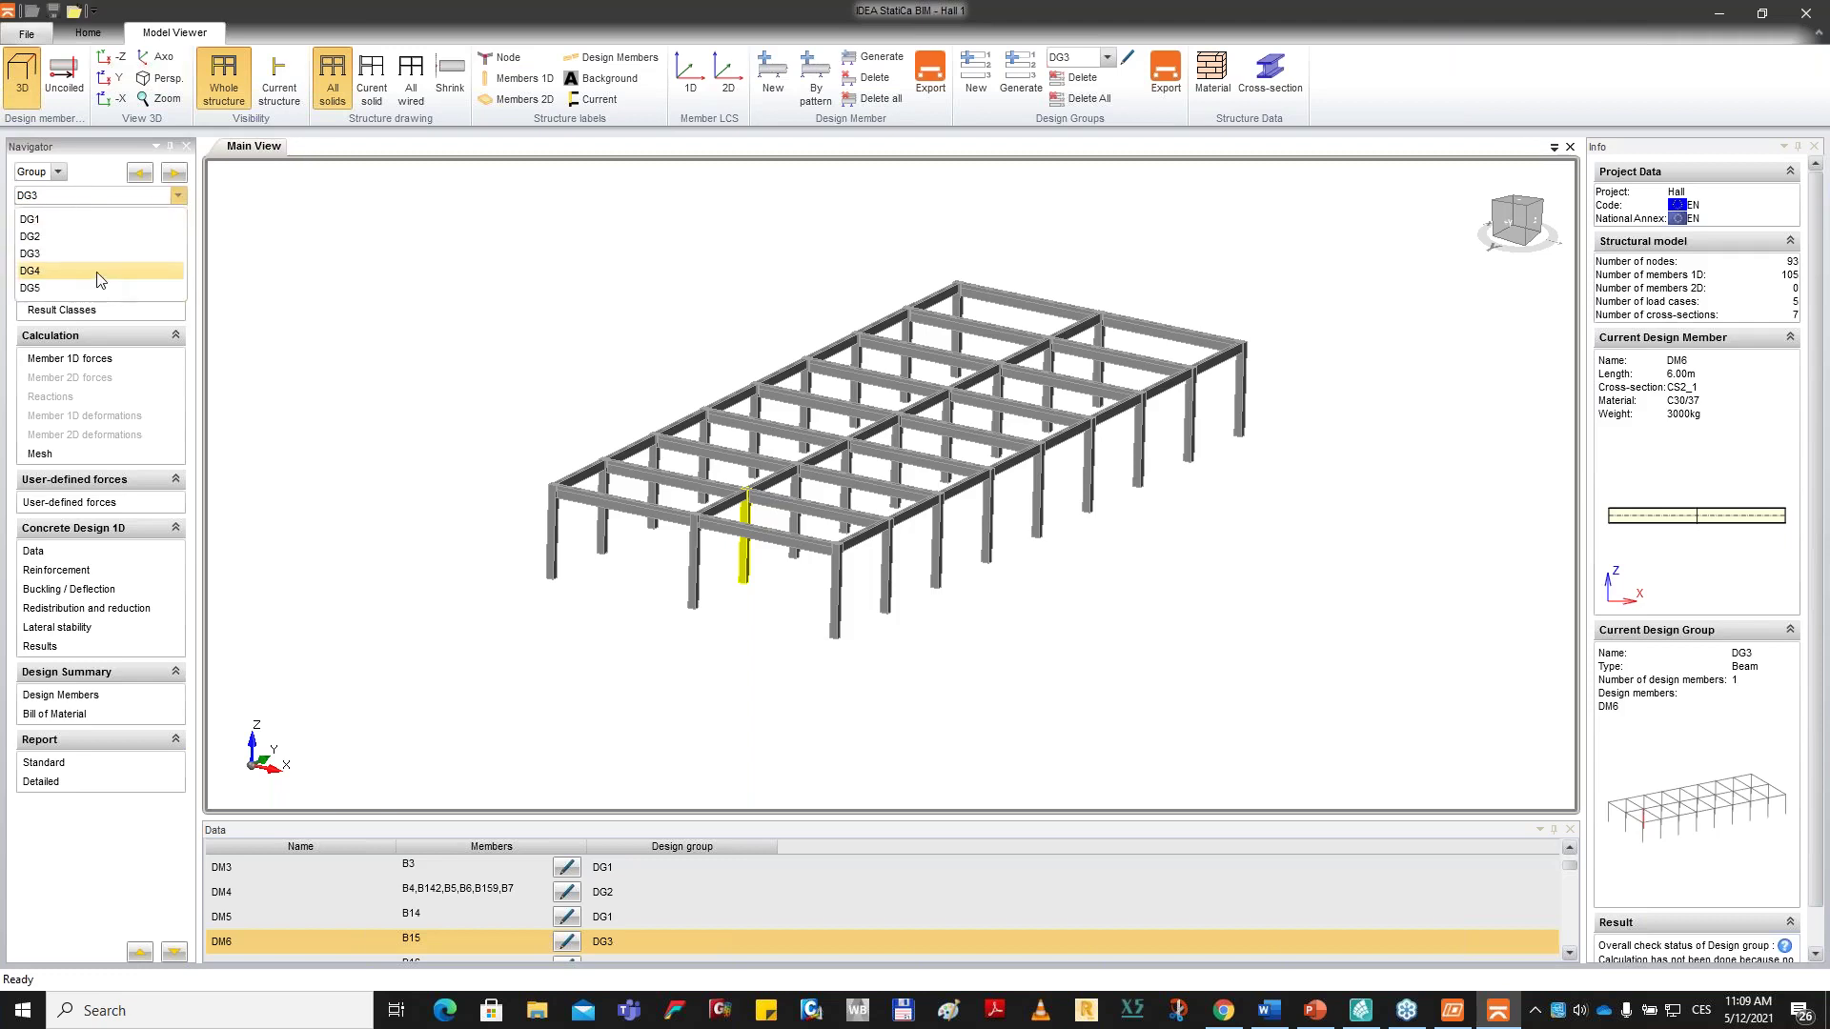
left_click(98, 271)
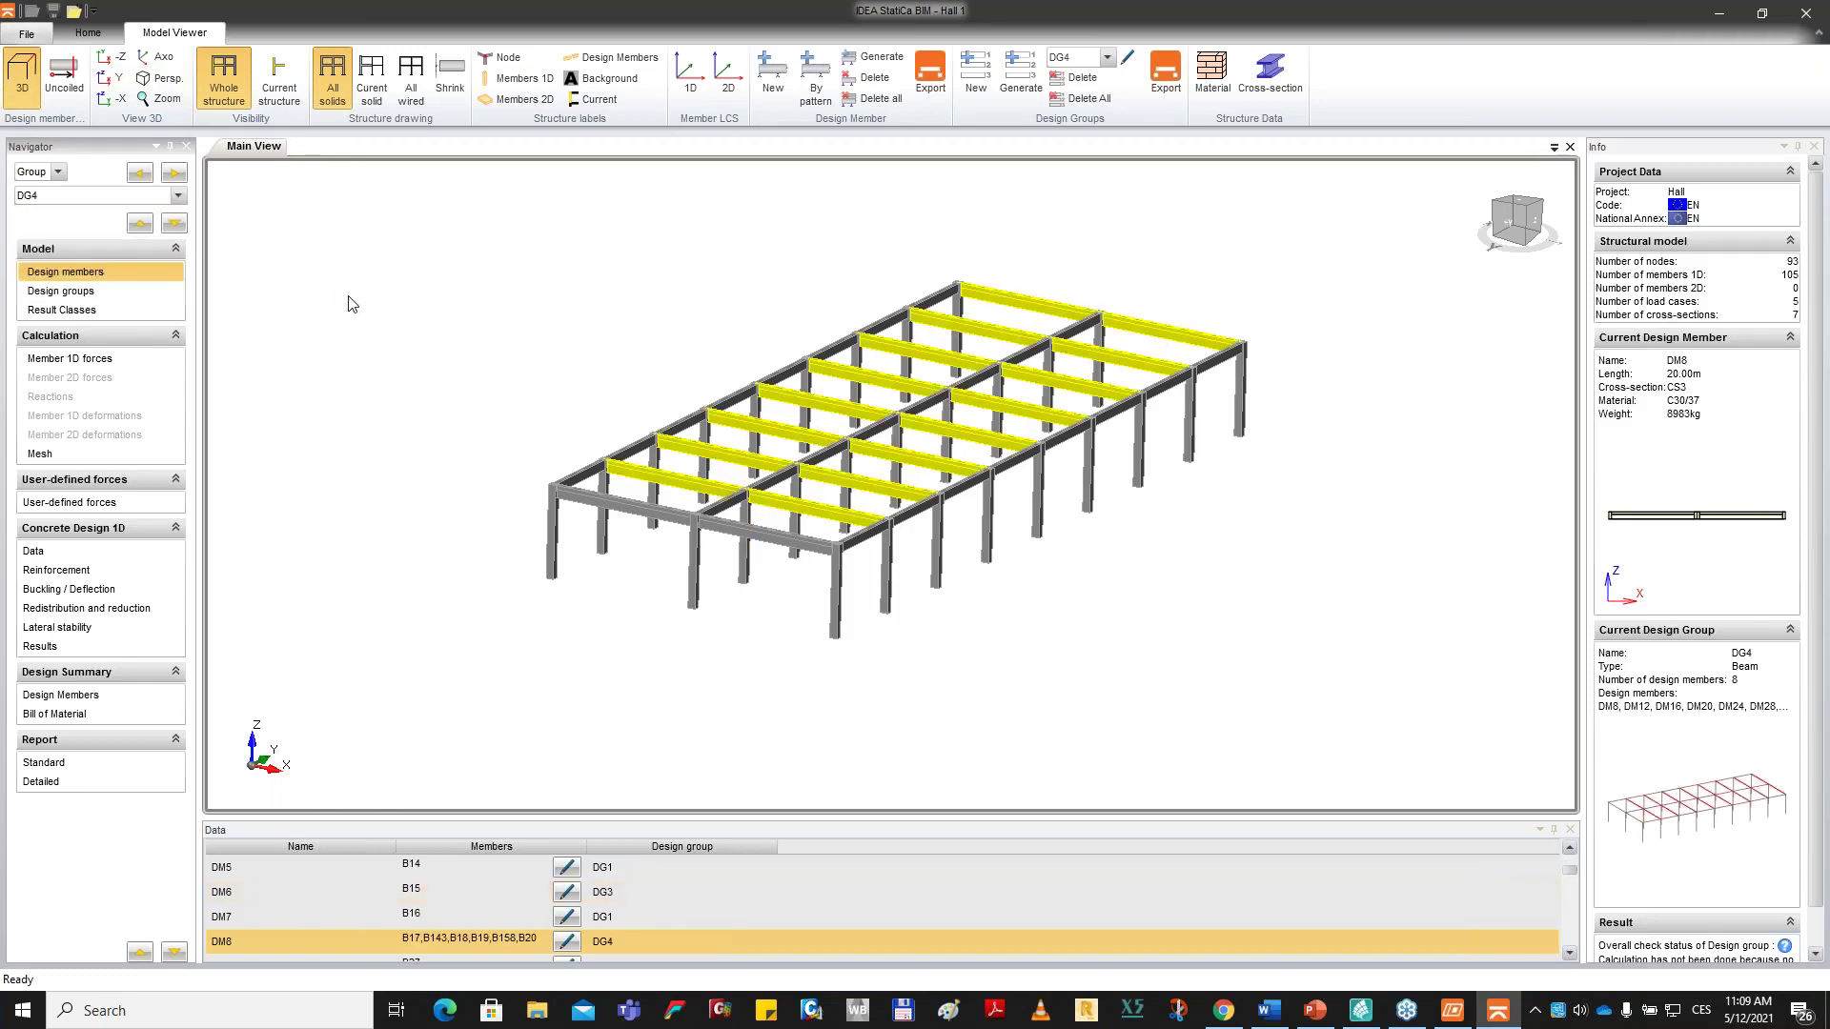
right_click_drag(467, 354, 610, 319)
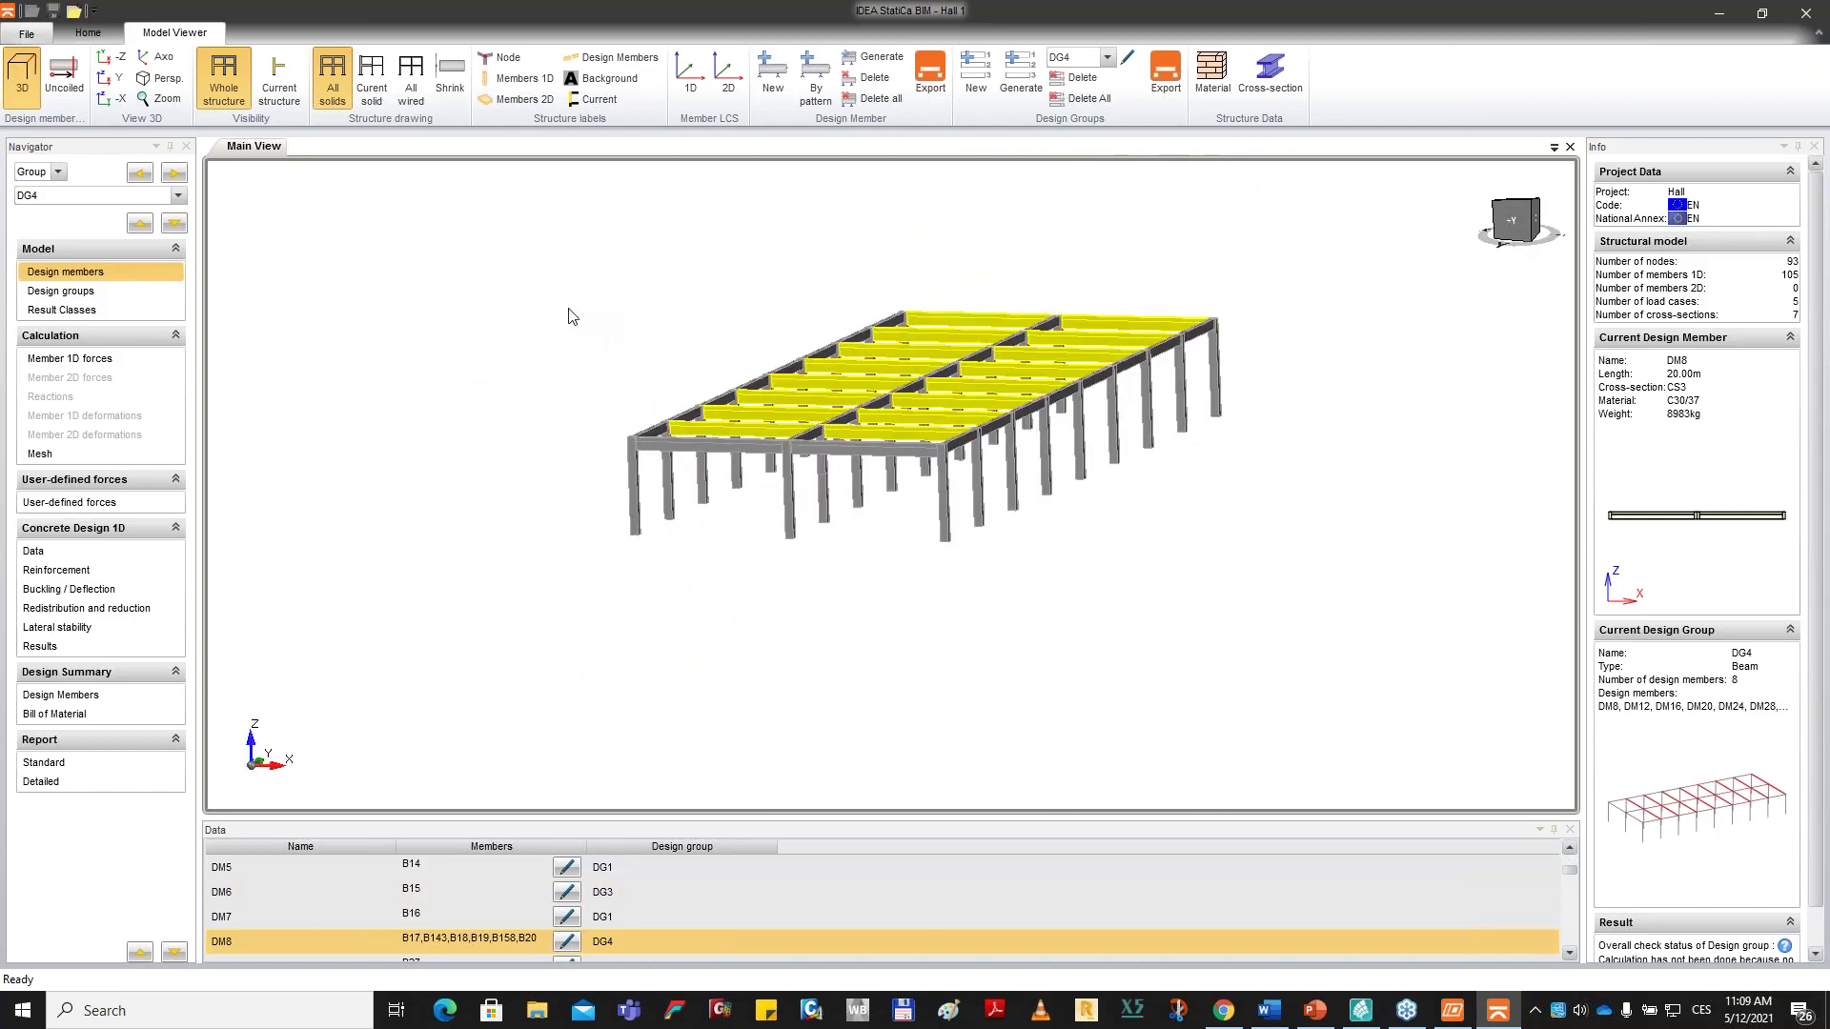
Show the 1D member forces of design group DG2 and draw the whole structure as wires.
left_click(68, 359)
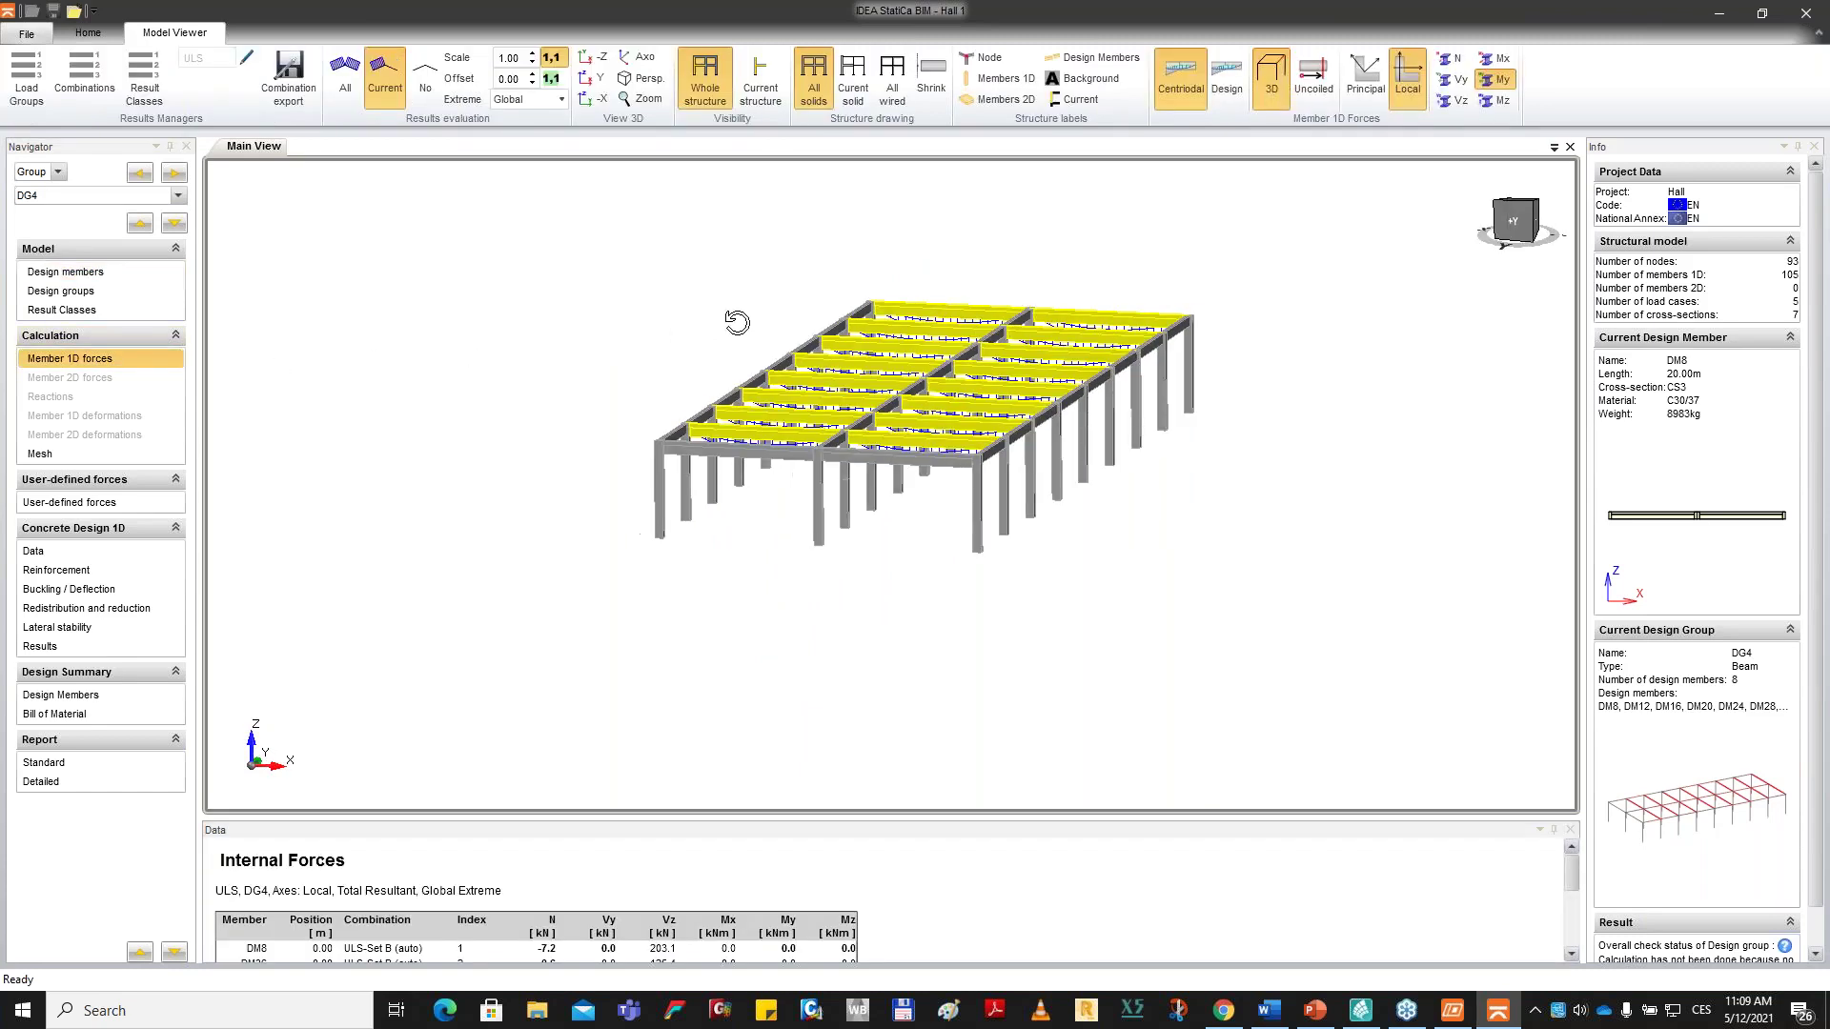
left_click(89, 198)
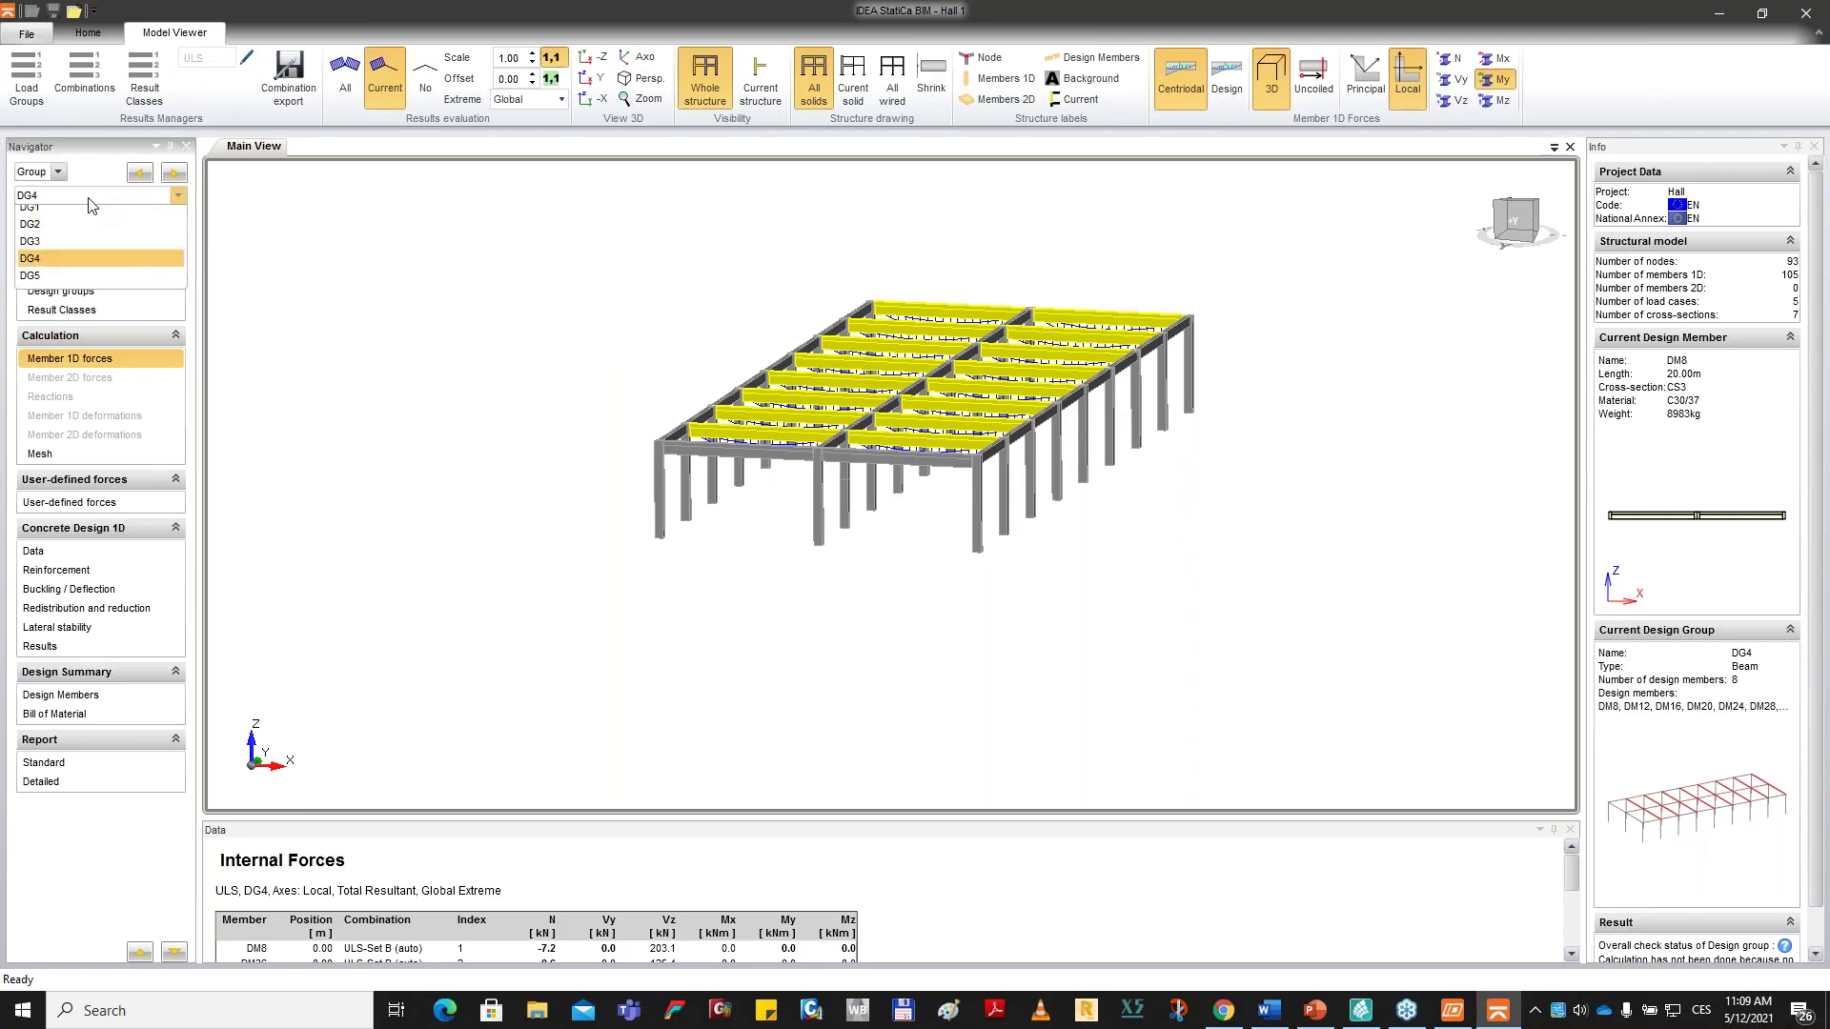
left_click(86, 237)
right_click_drag(972, 563, 1003, 566)
scroll(748, 462, "up", 4)
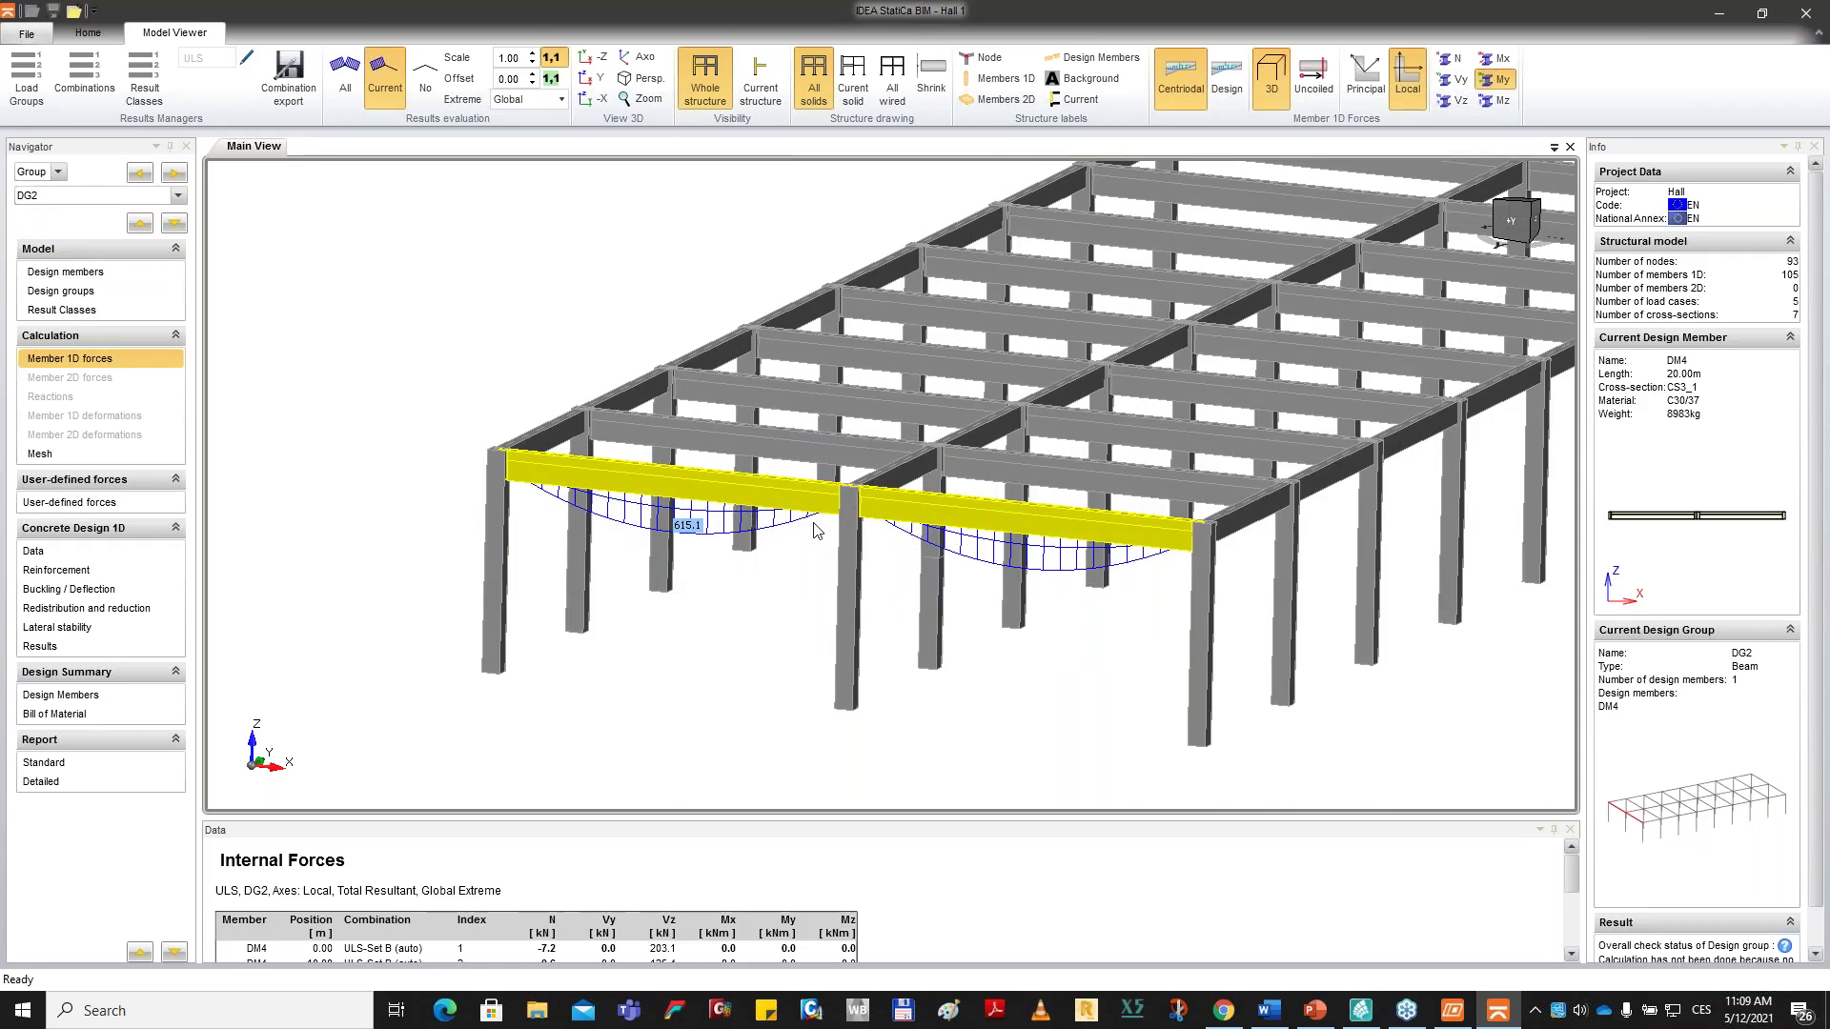
left_click(889, 90)
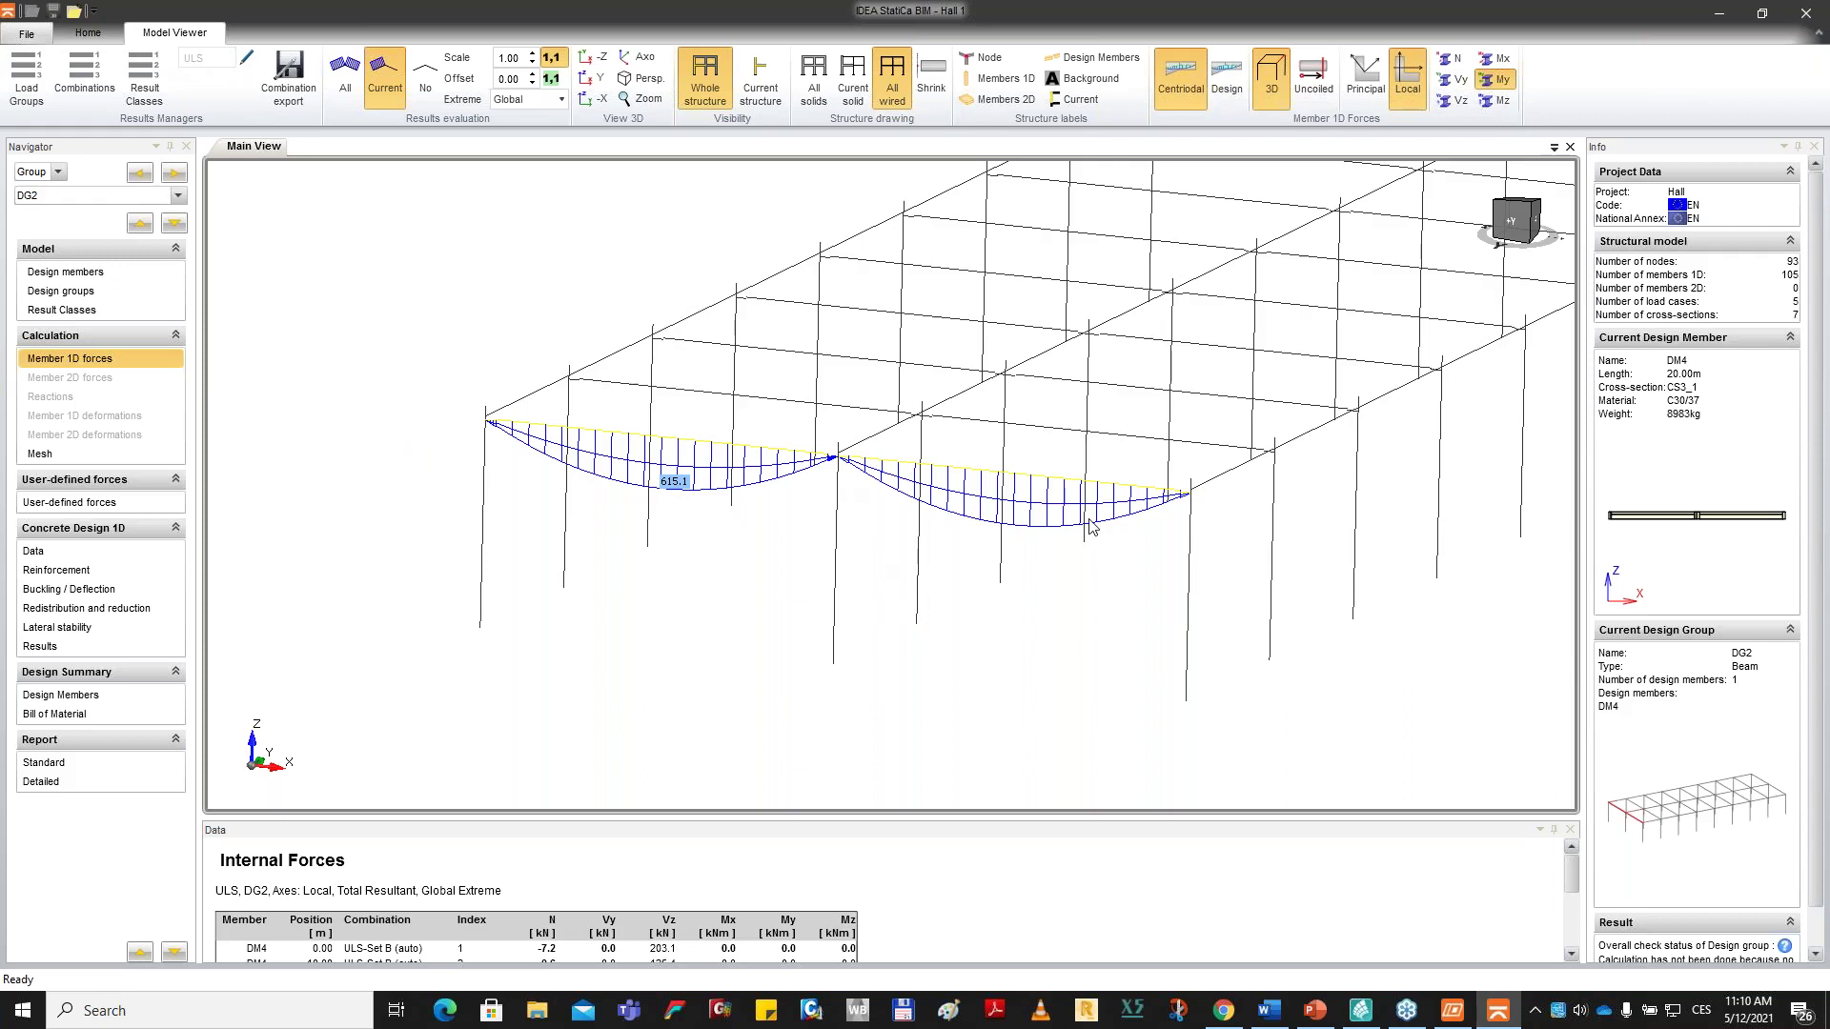
scroll(1091, 526, "down", 4)
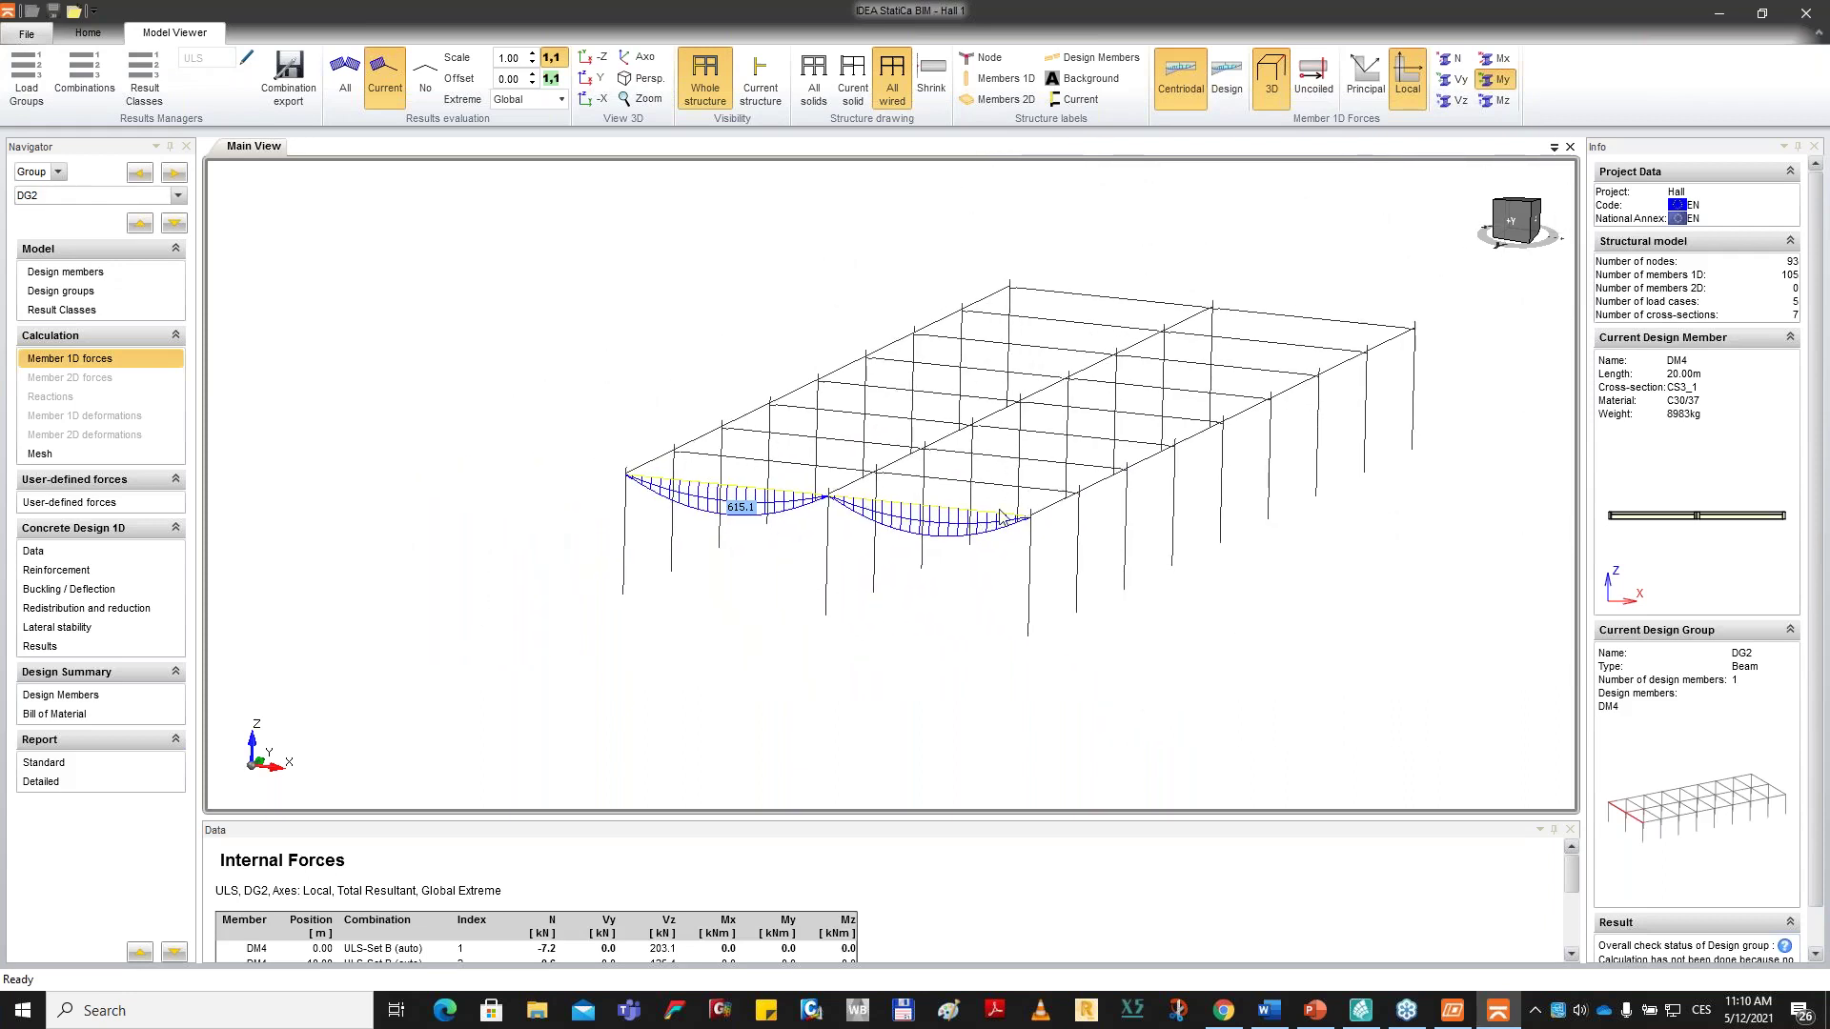
Examine the load group properties of the dead, superimposed dead, snow and wind load cases, and leave the load group manager without changes.
left_click(28, 92)
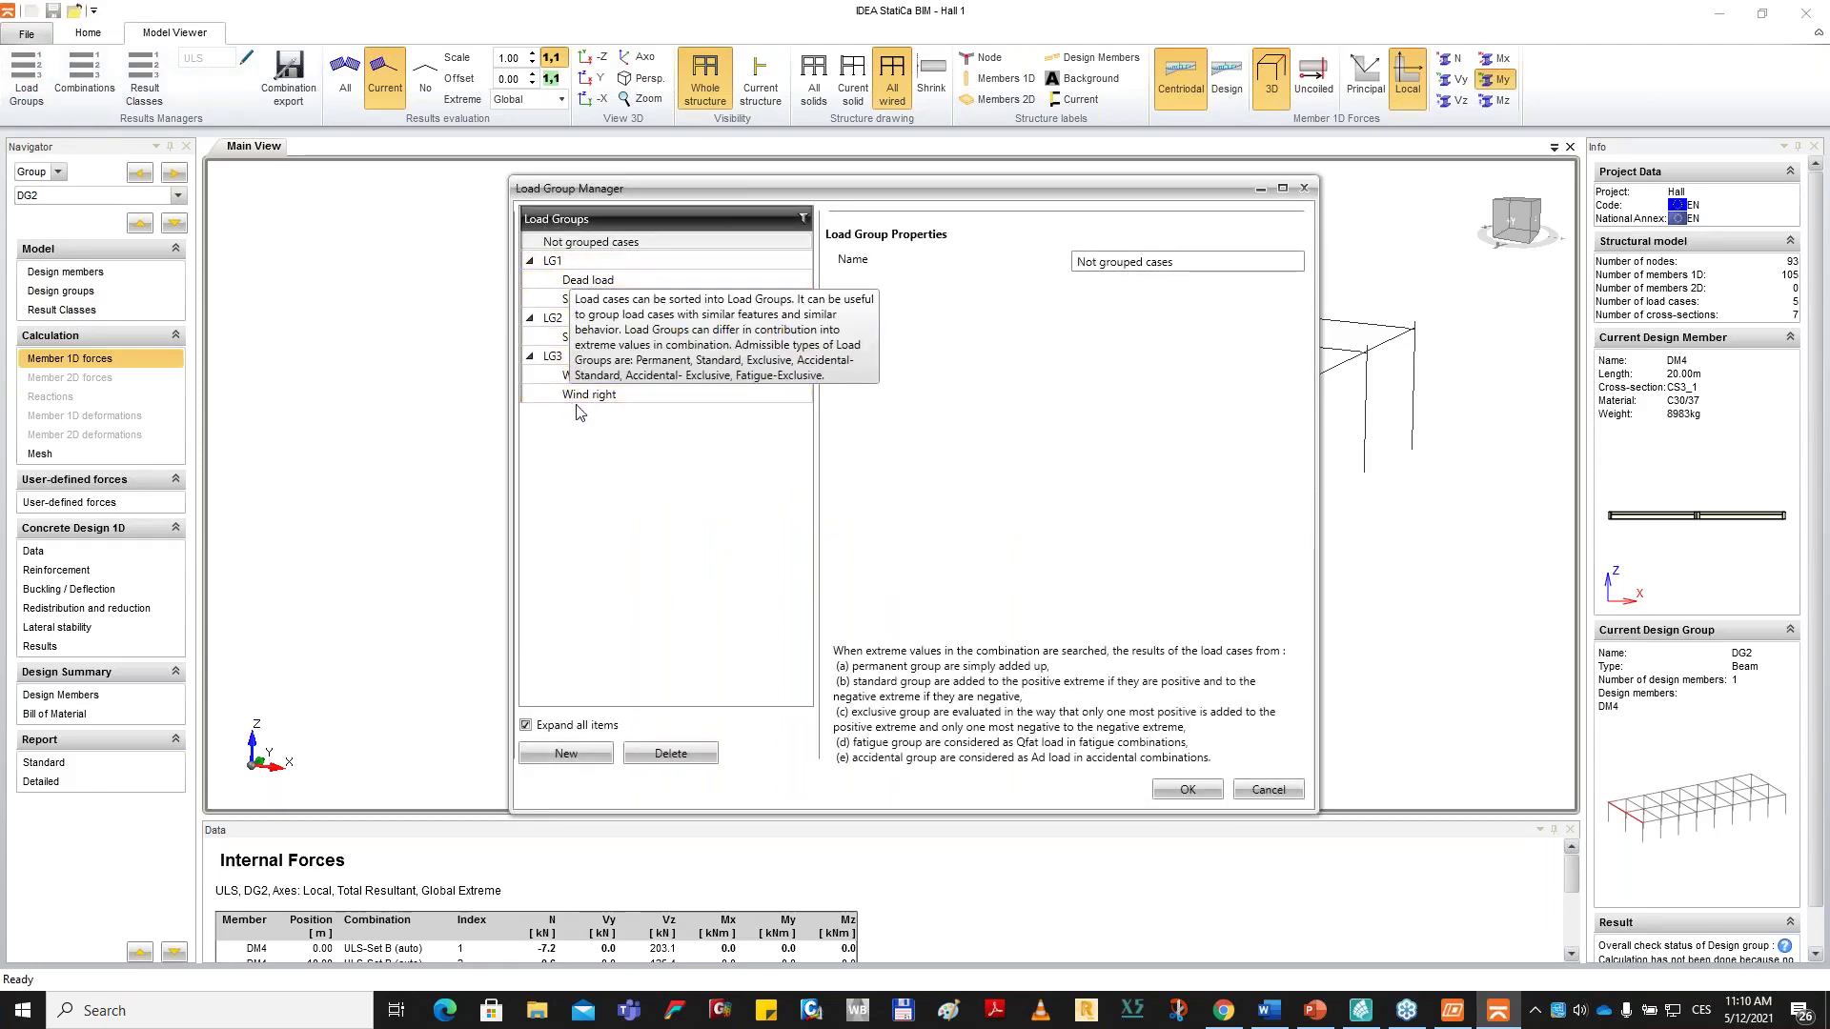
left_click(568, 281)
left_click(562, 300)
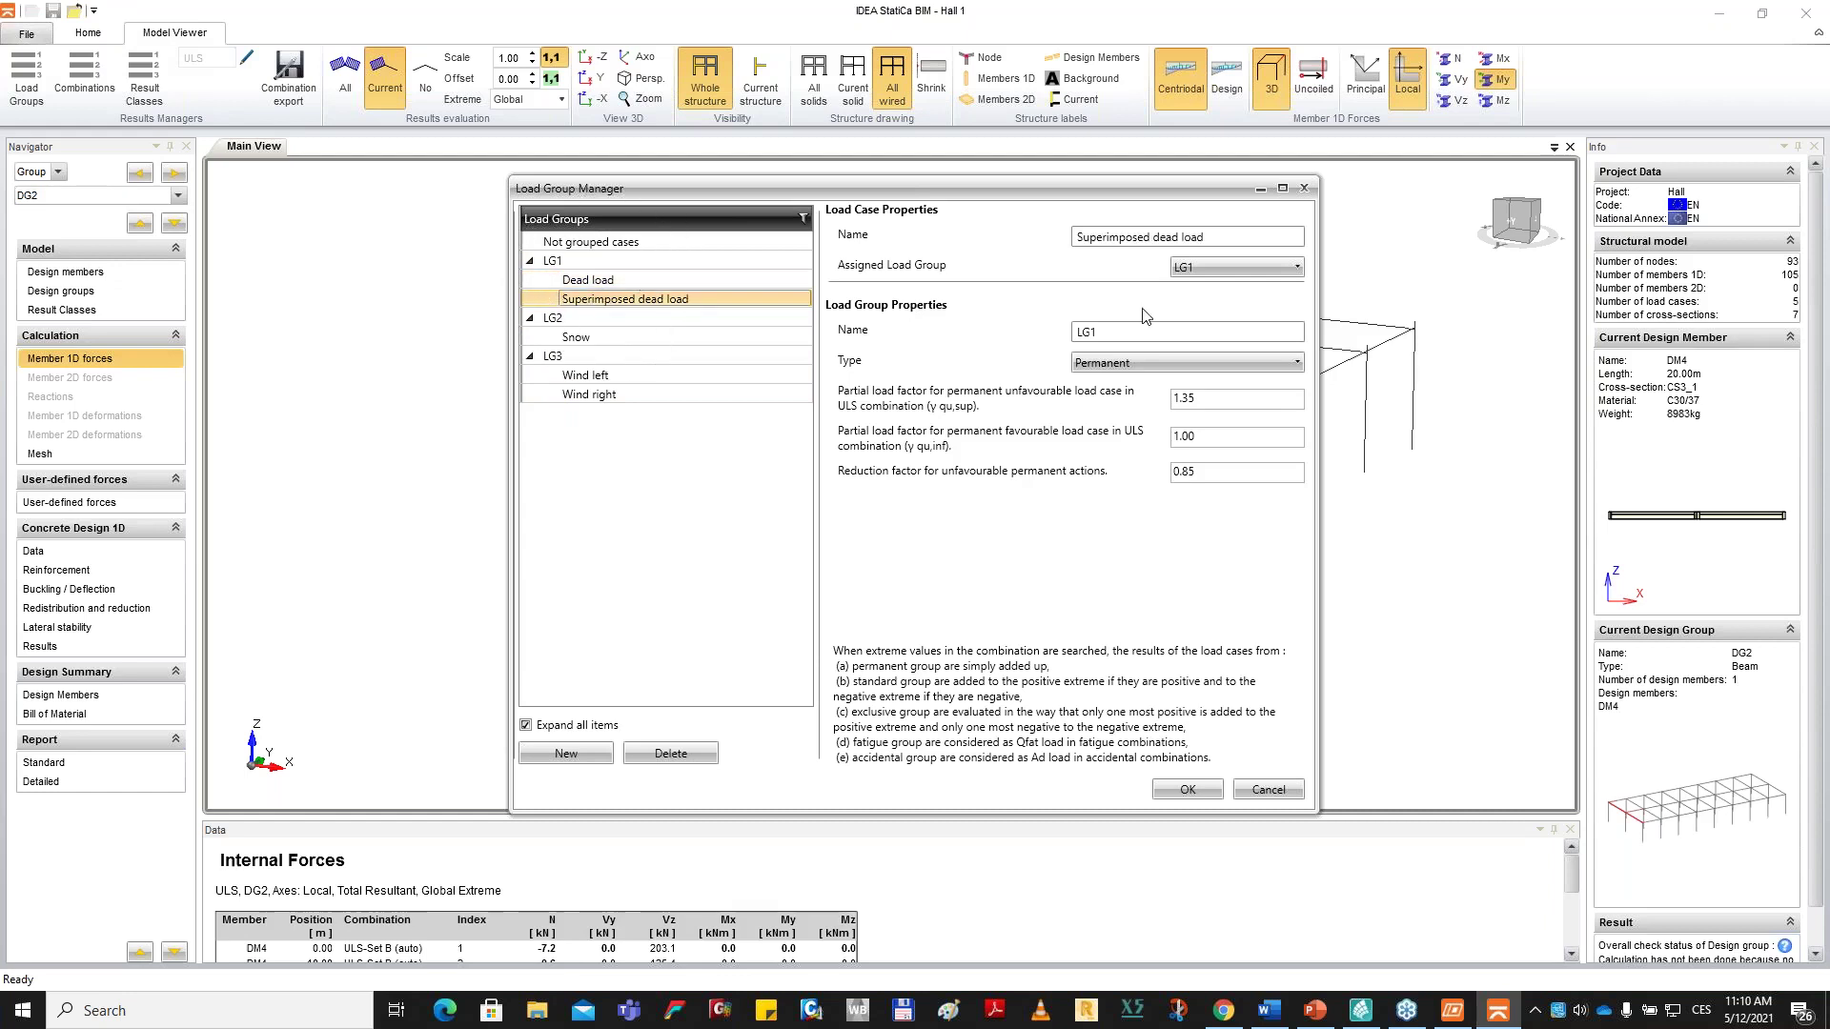
left_click(595, 337)
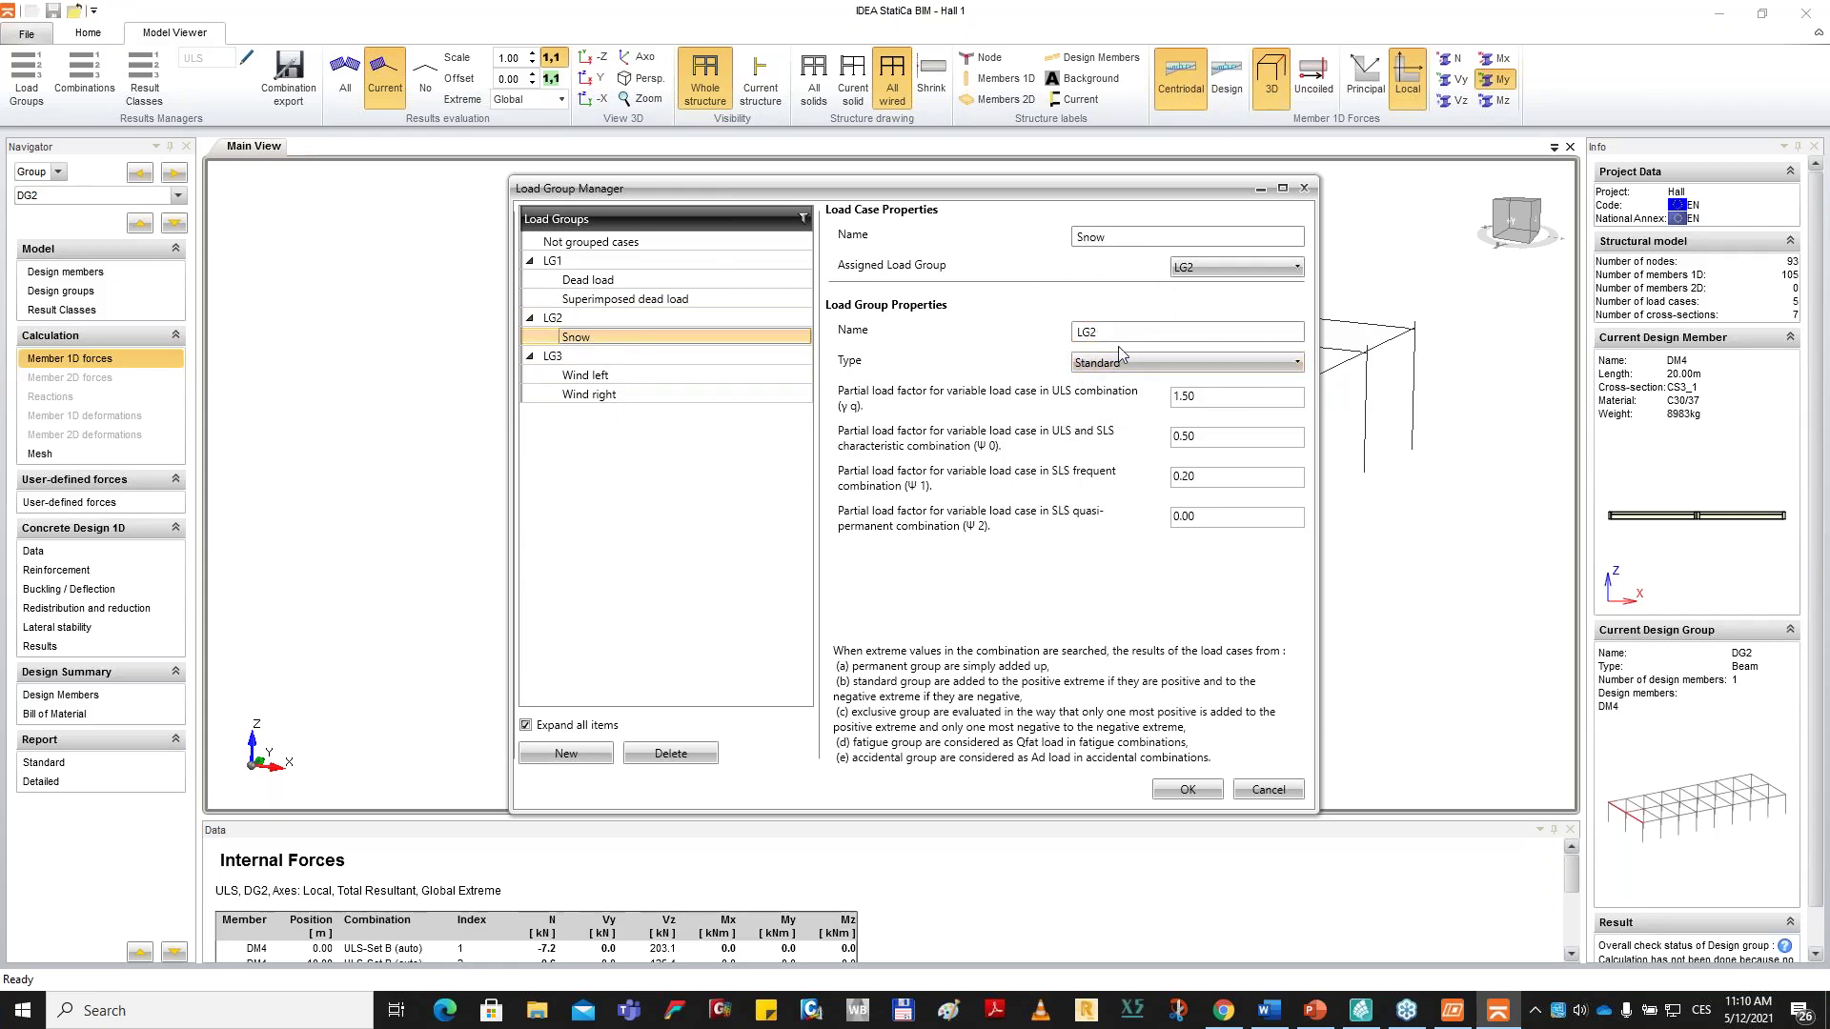
left_click(610, 377)
left_click(612, 395)
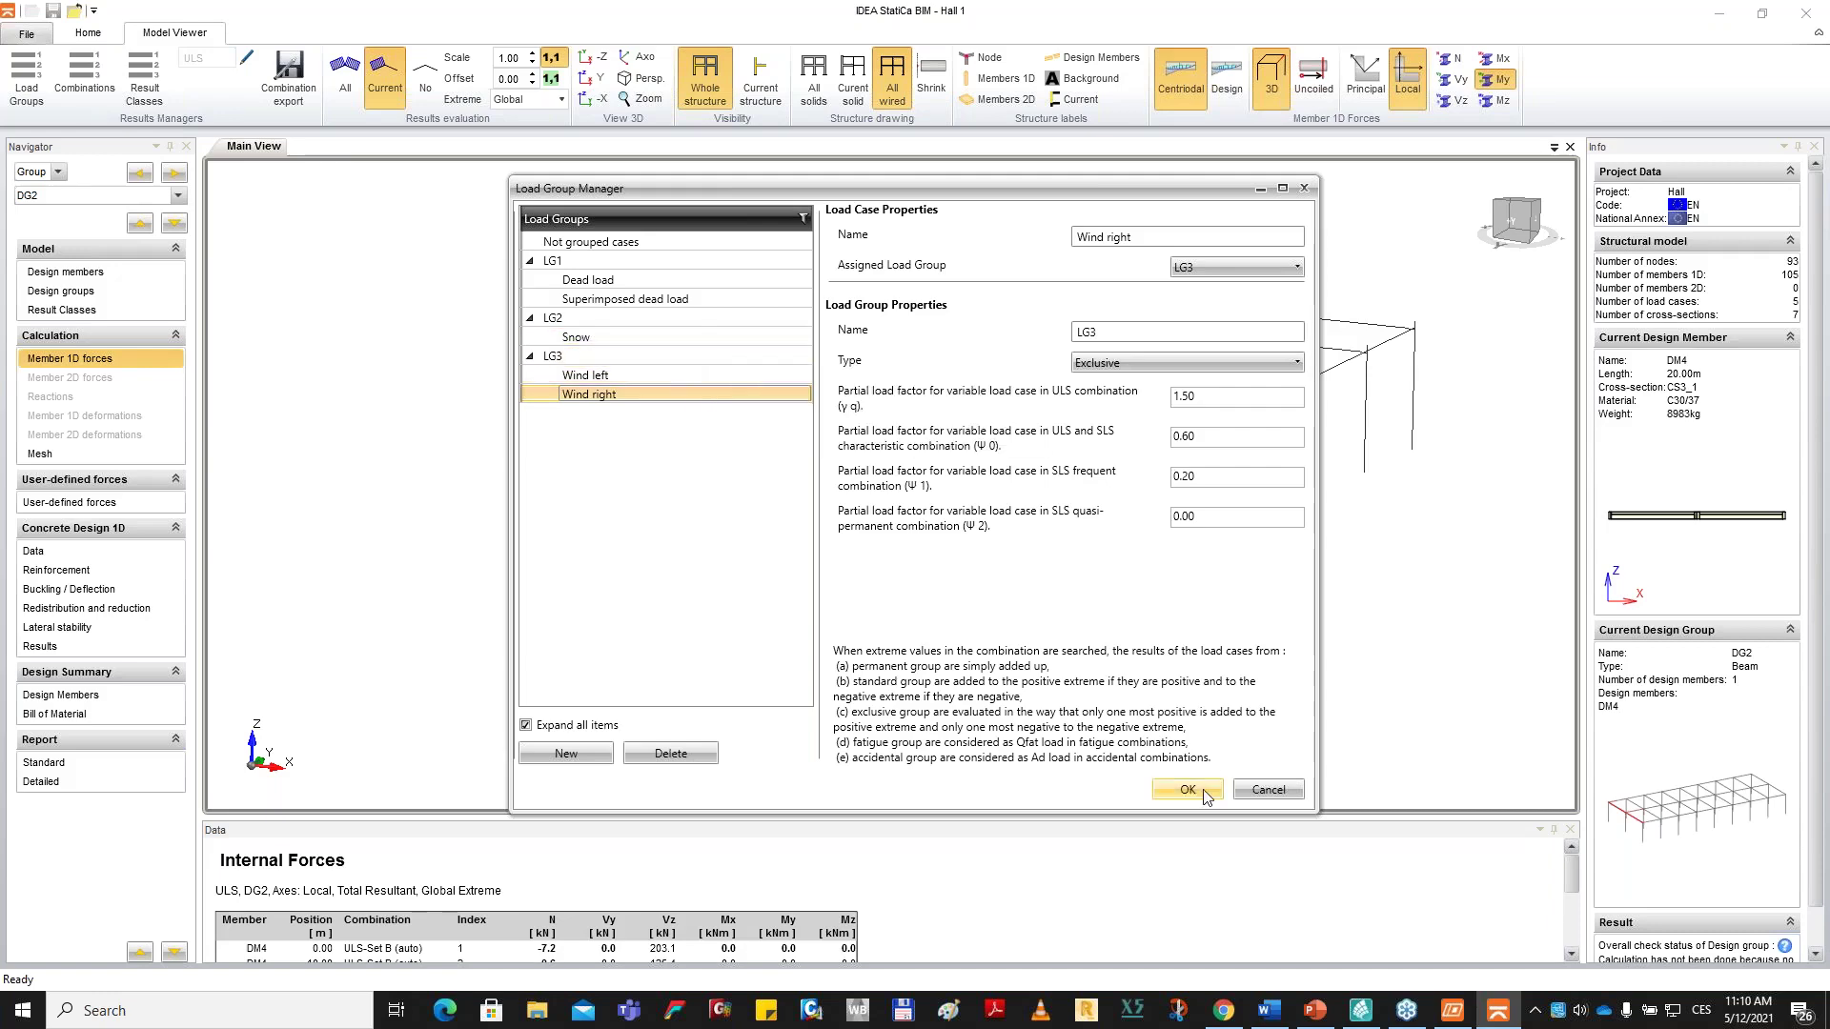
left_click(1264, 791)
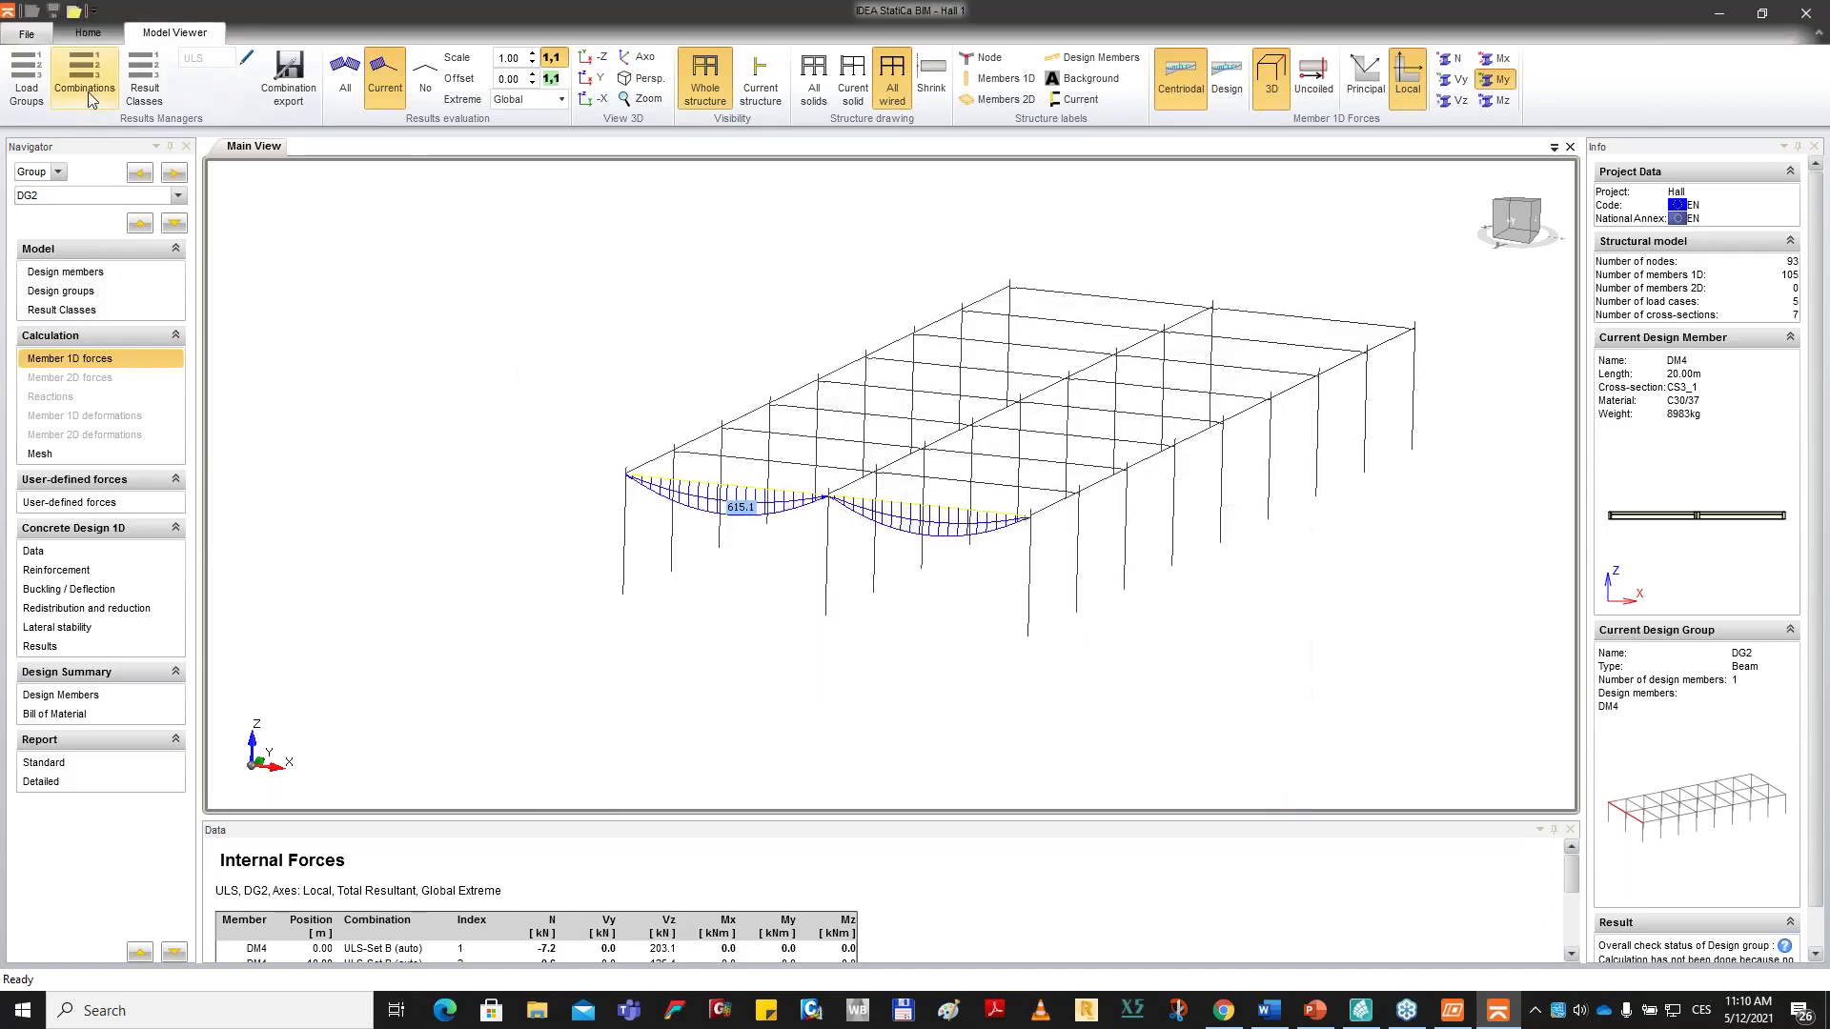
Examine the imported load combinations ULS-Set B, SLS-Char and SLS-Quasi in the load combinations manager.
left_click(87, 91)
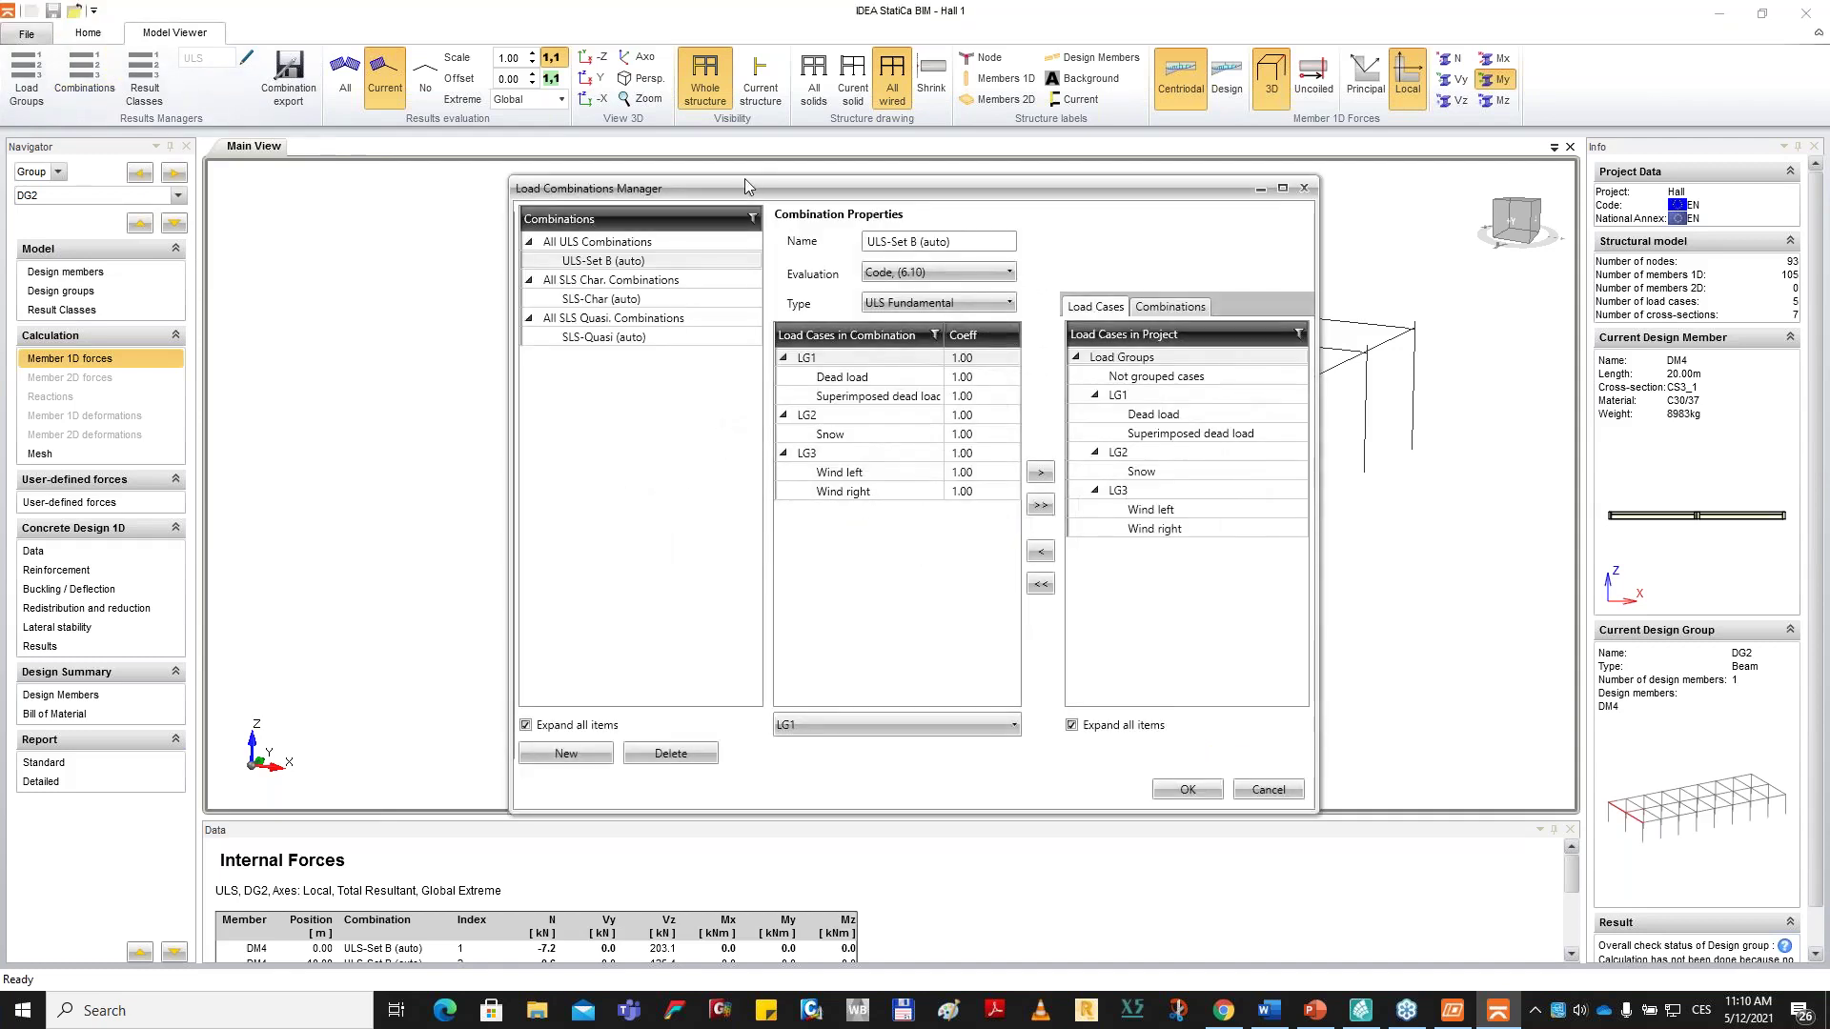
left_click_drag(749, 184, 724, 125)
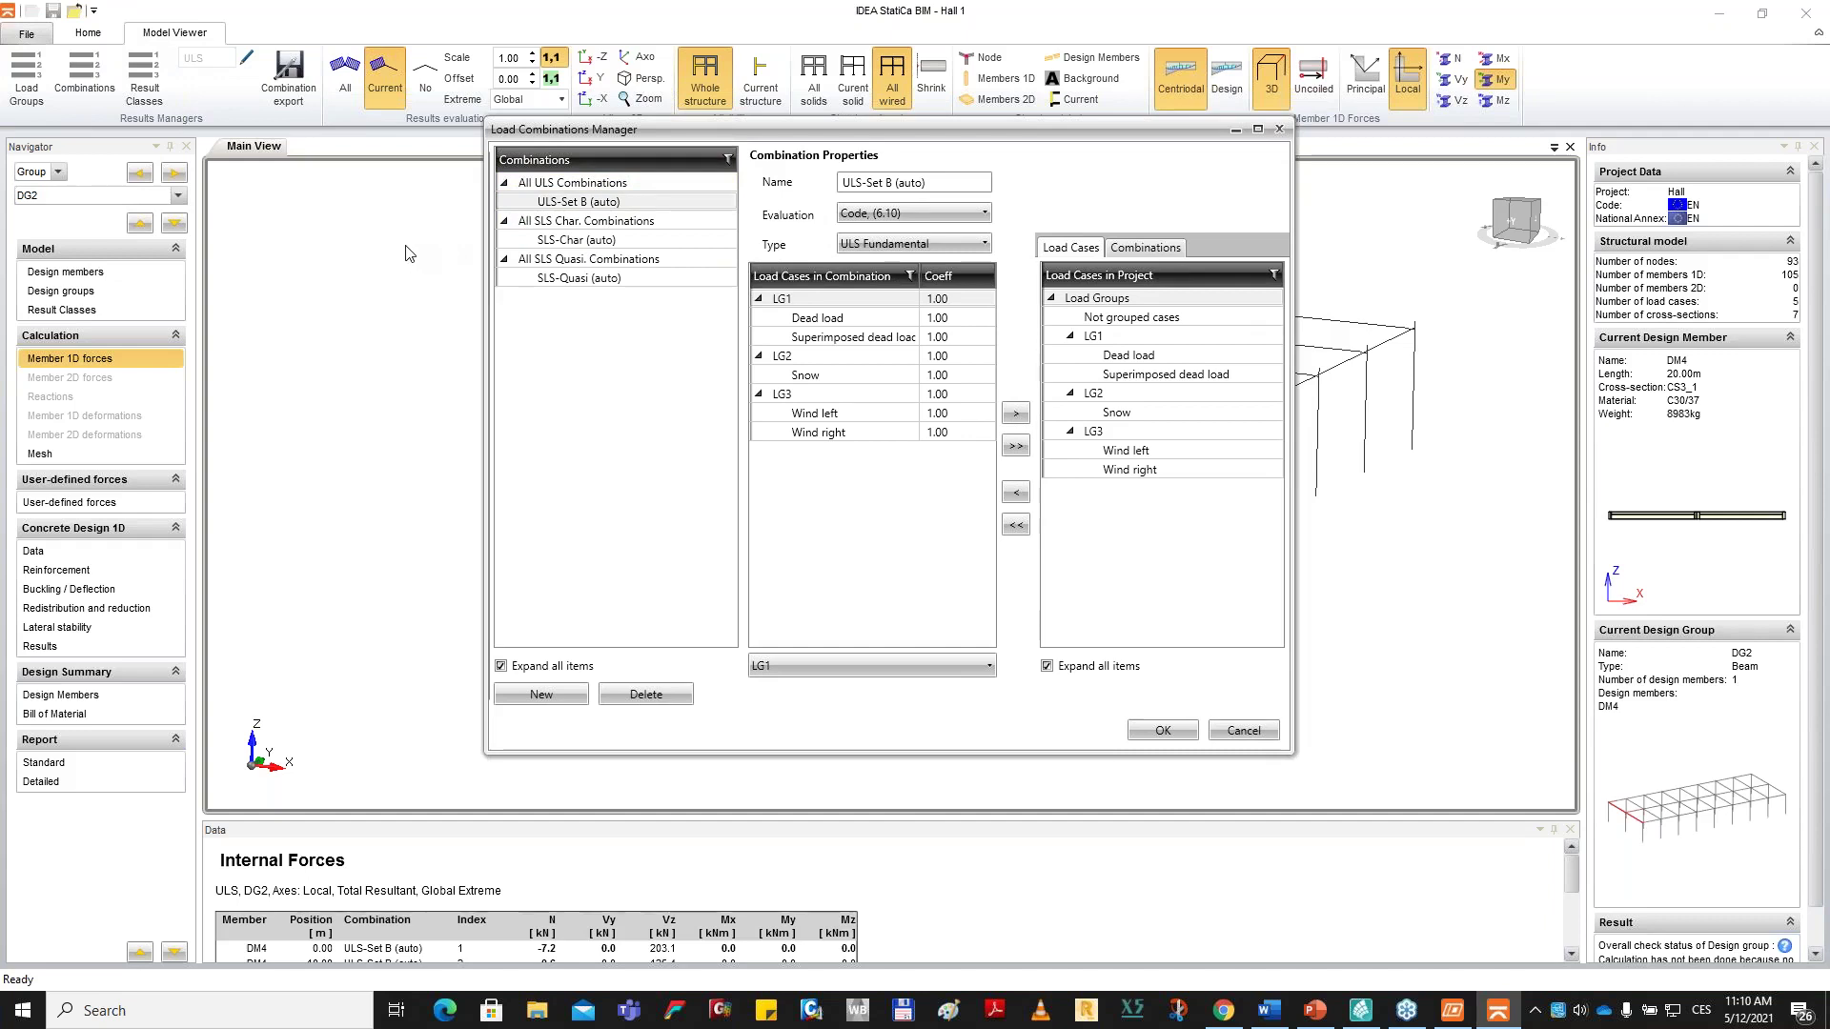
left_click(551, 208)
left_click(540, 241)
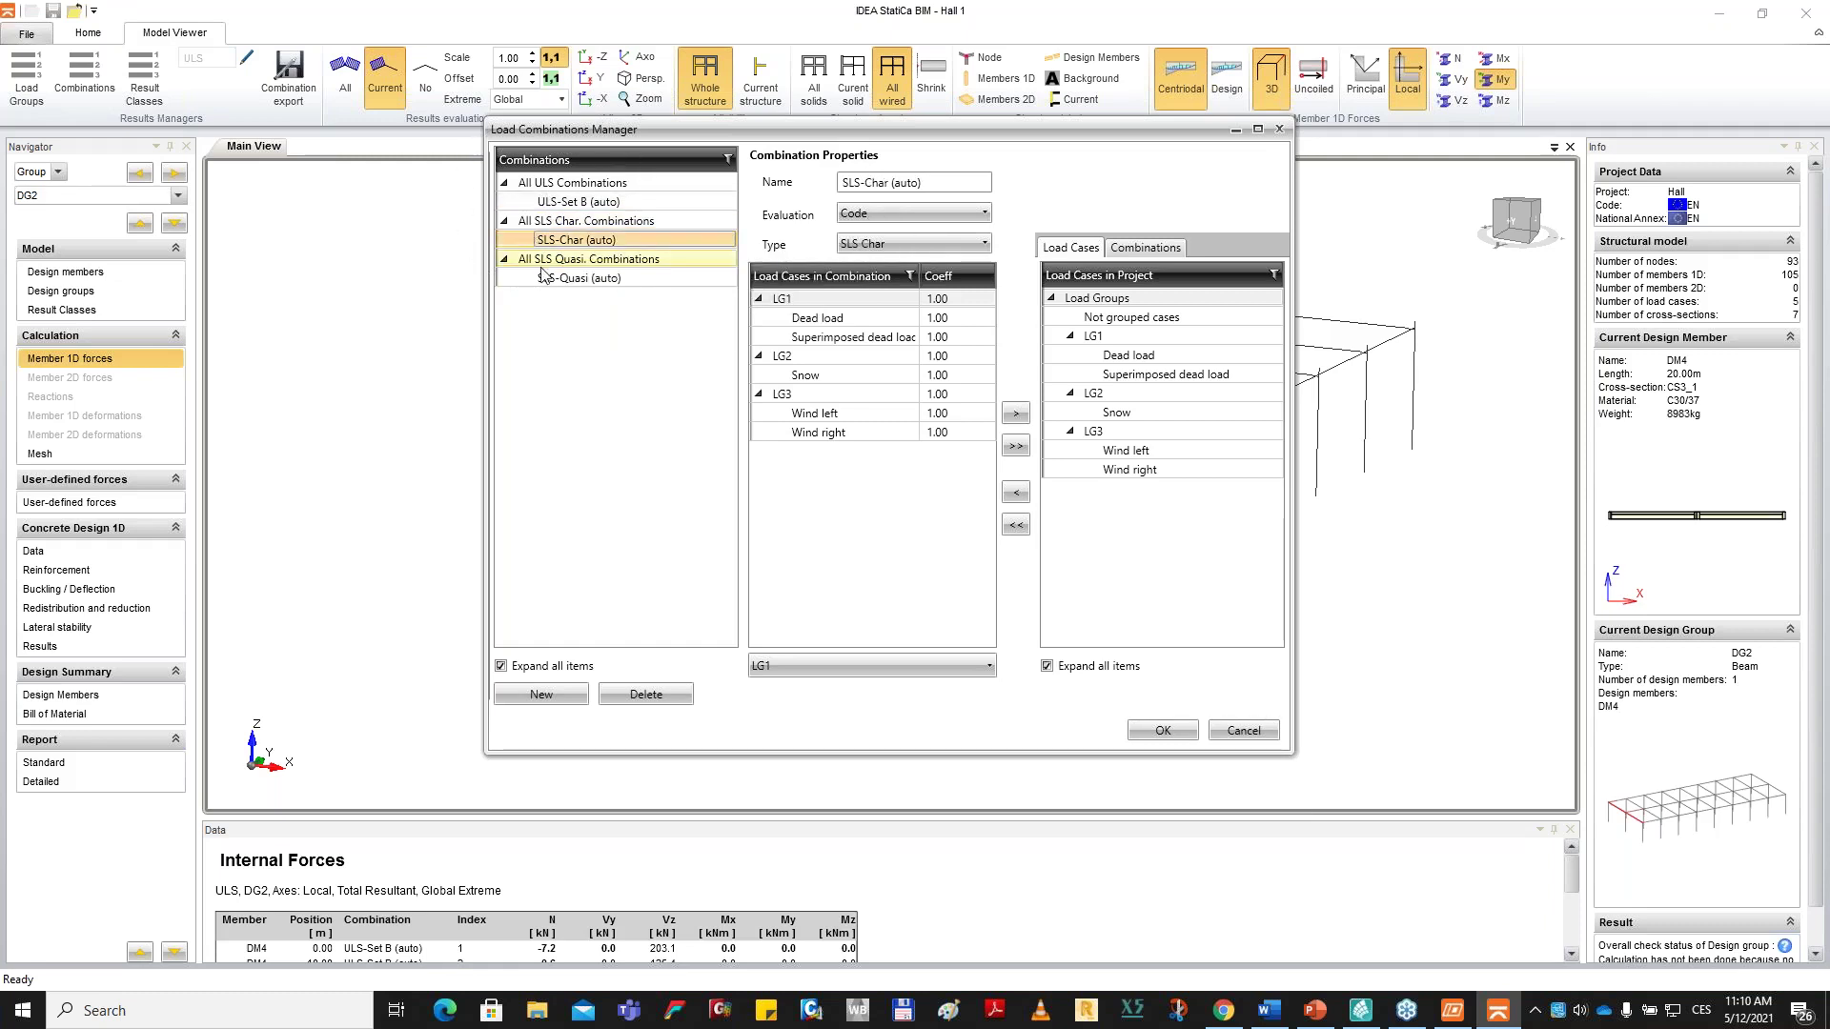
left_click(544, 279)
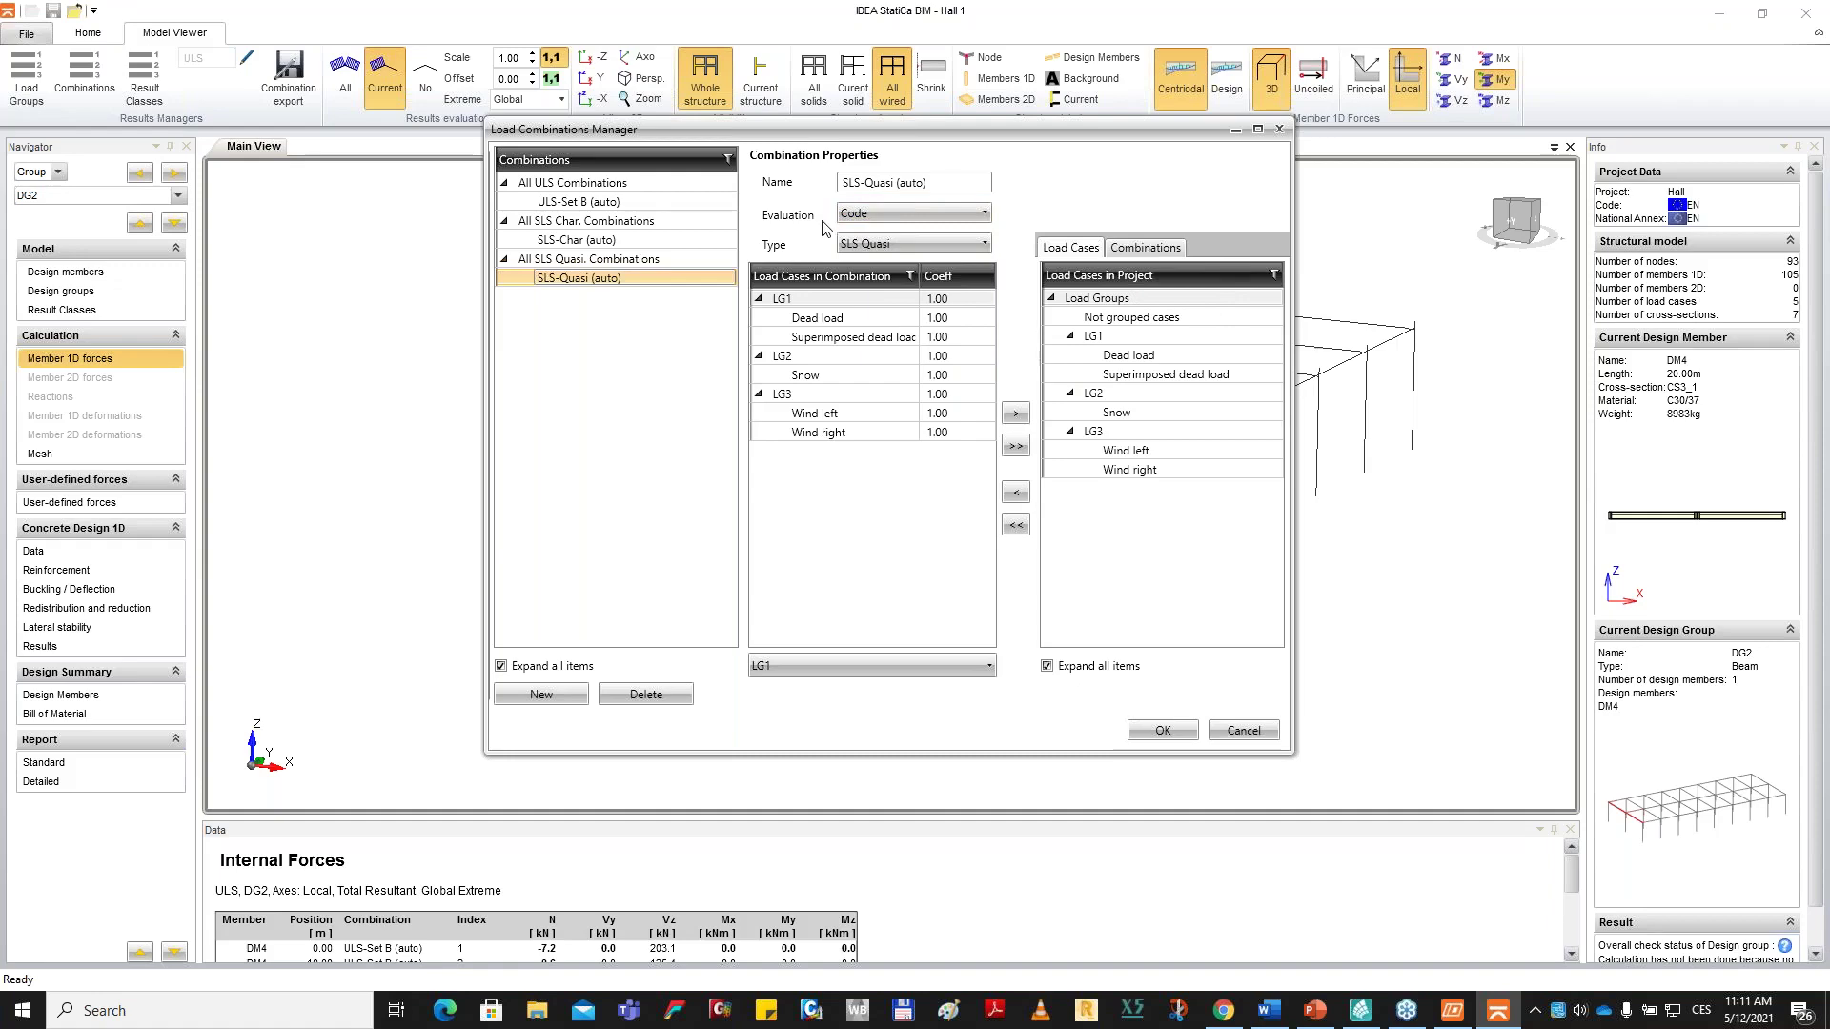
left_click(1160, 734)
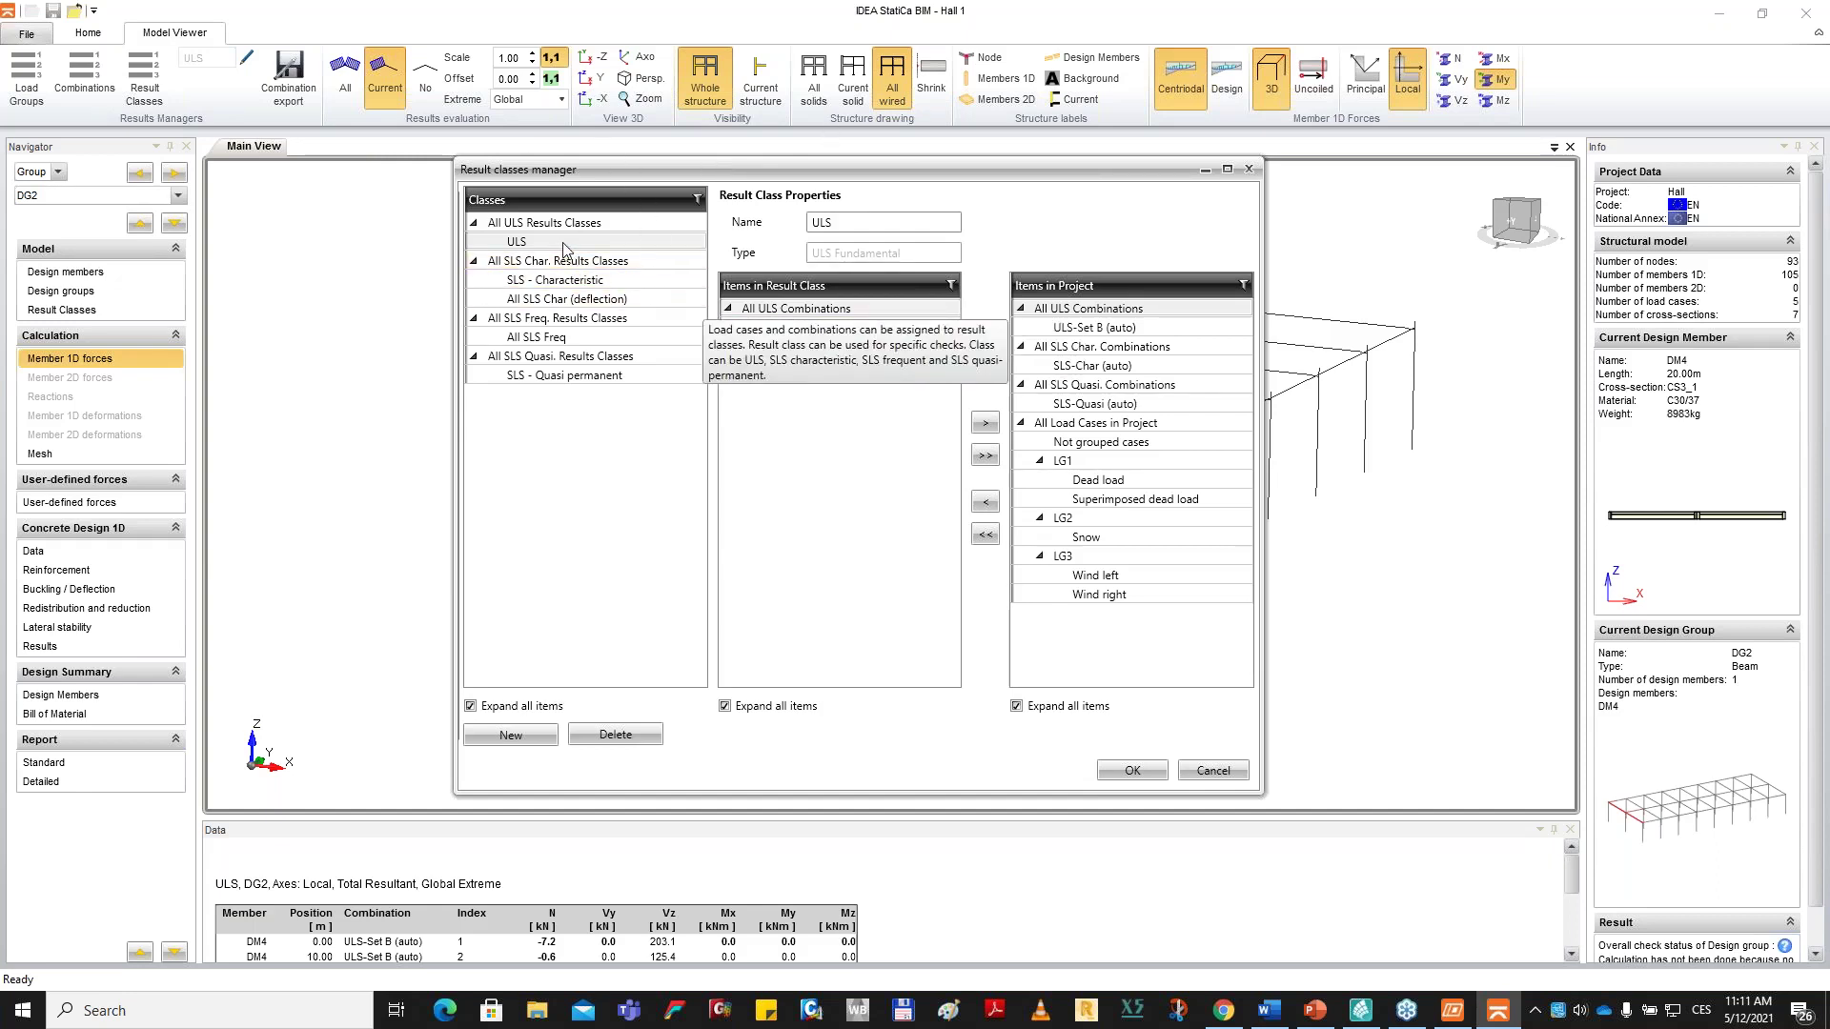
Check which combinations are assigned to the SLS - Characteristic and SLS - Quasi permanent result classes.
left_click(558, 280)
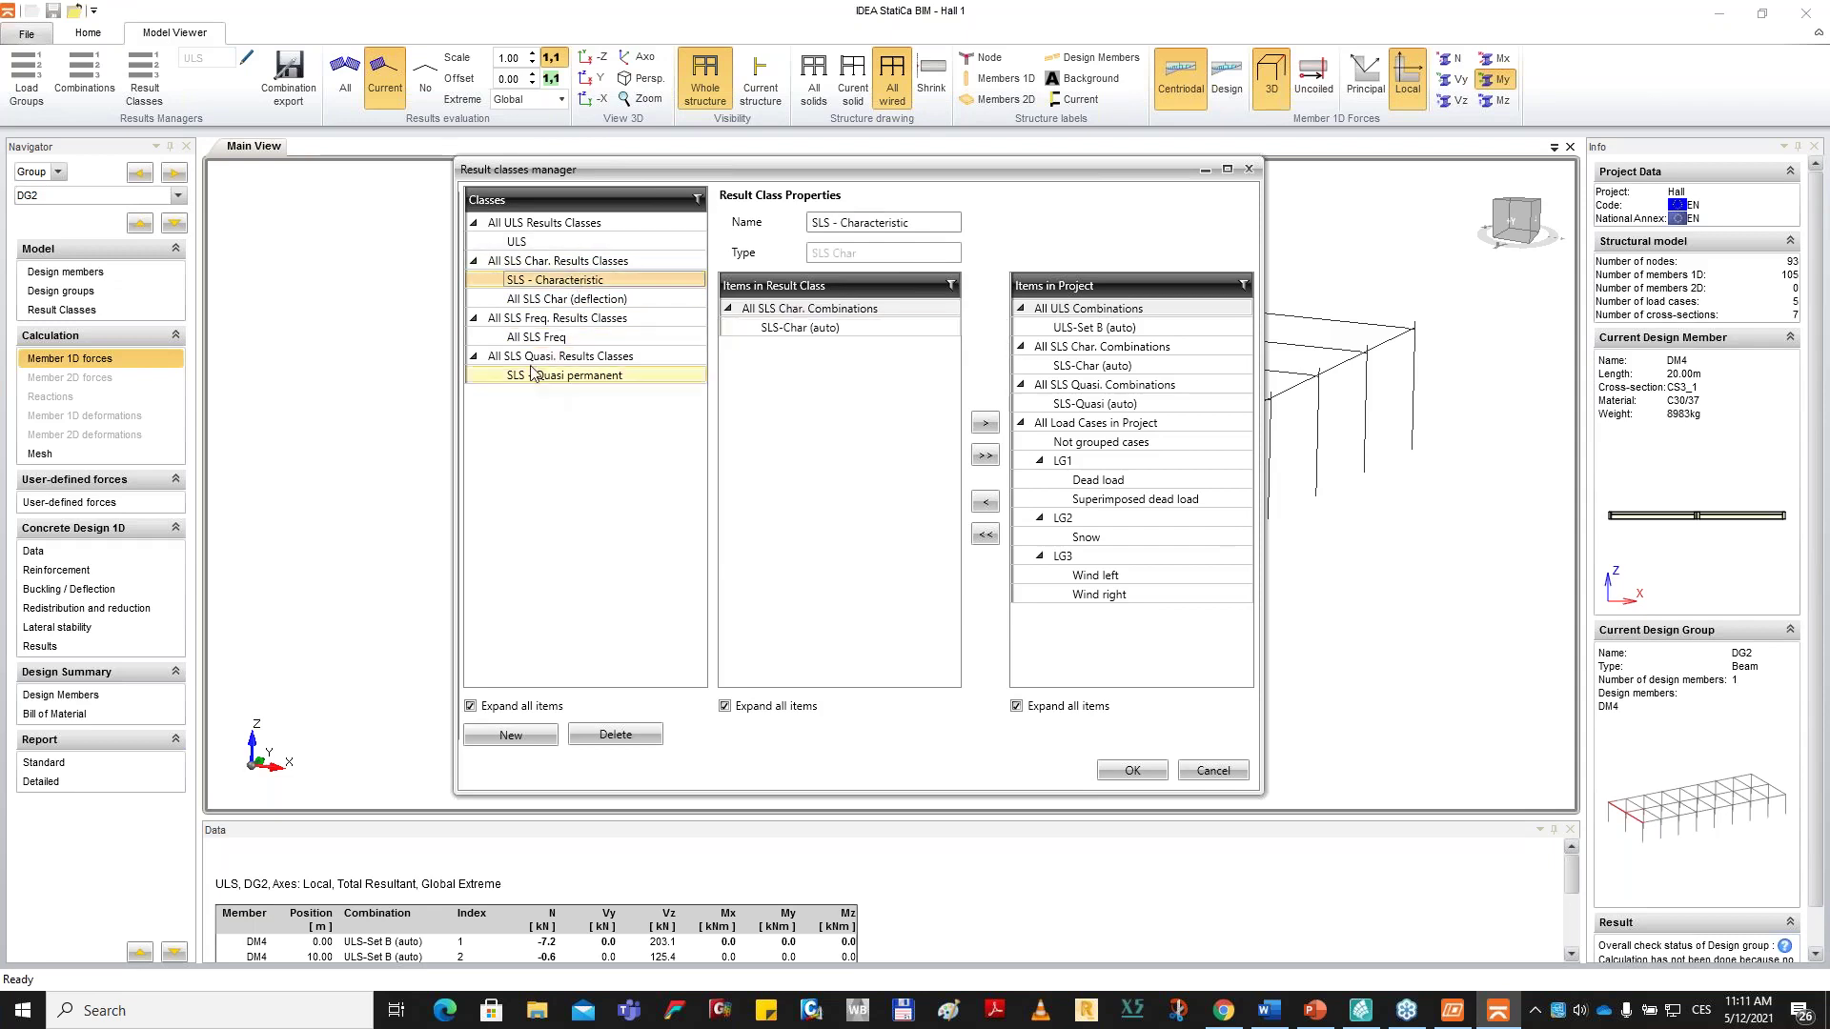
left_click(533, 374)
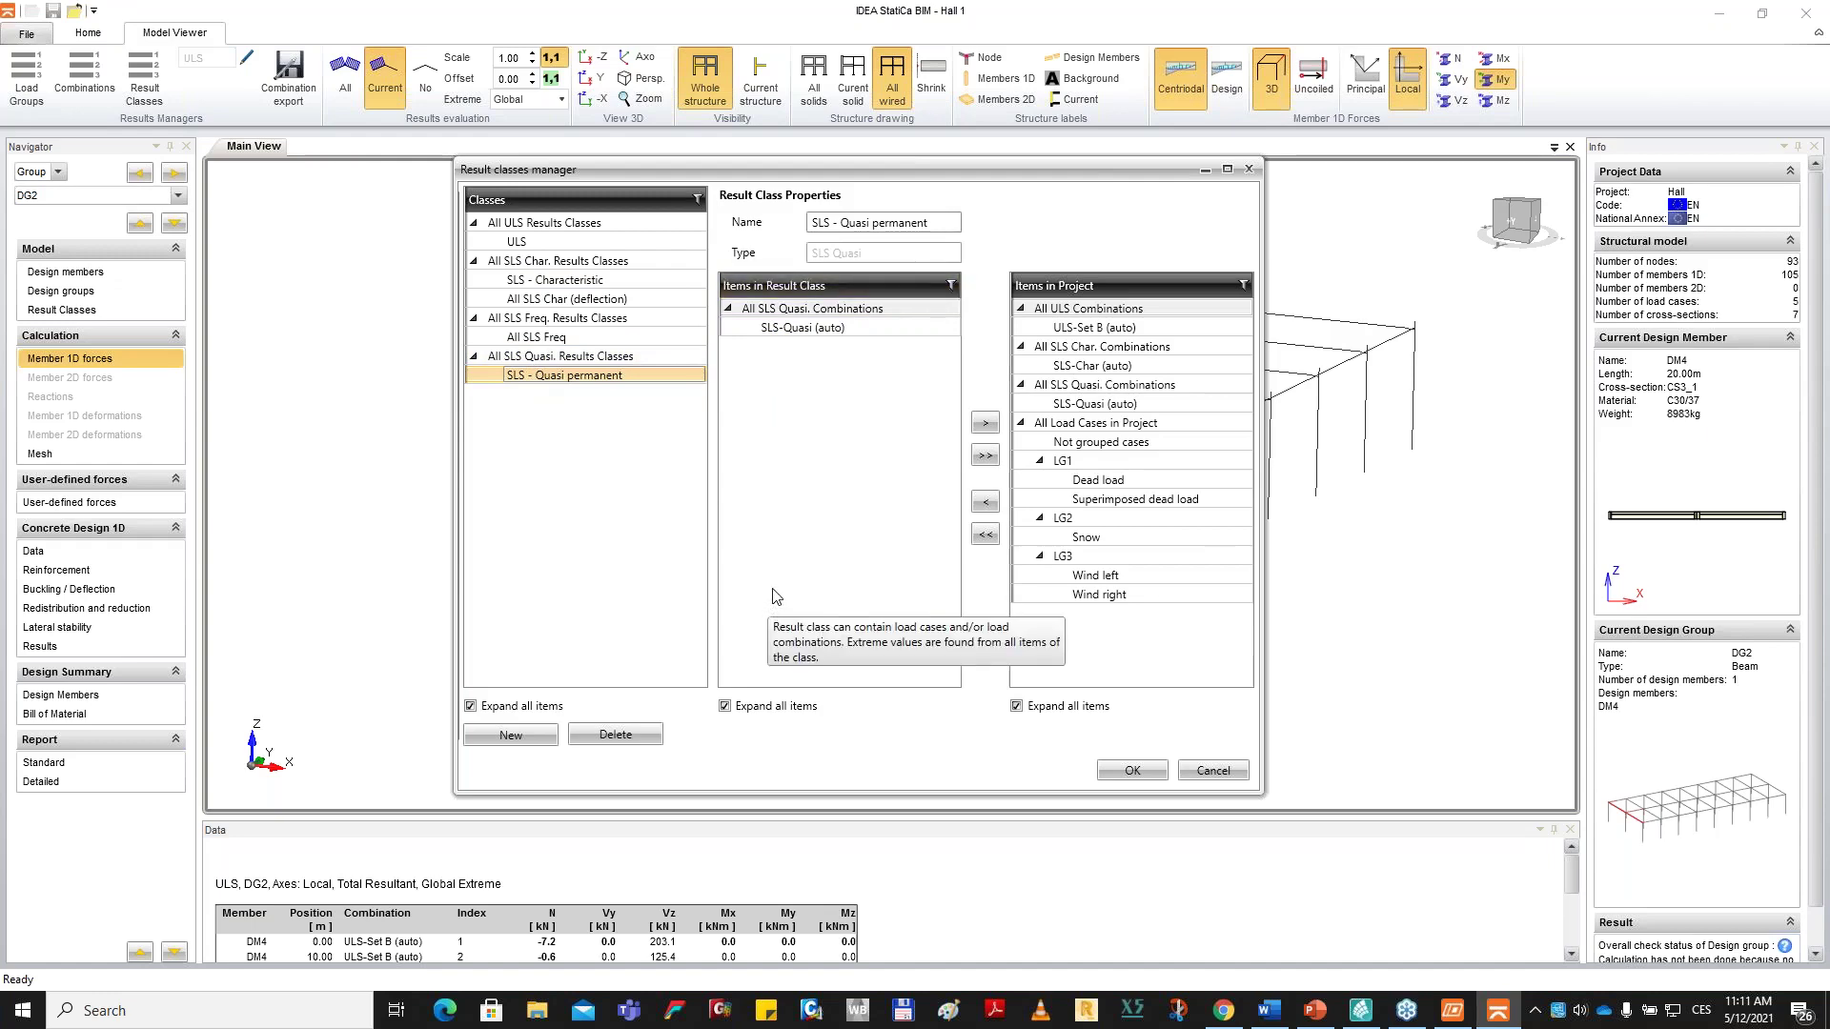
left_click(1155, 771)
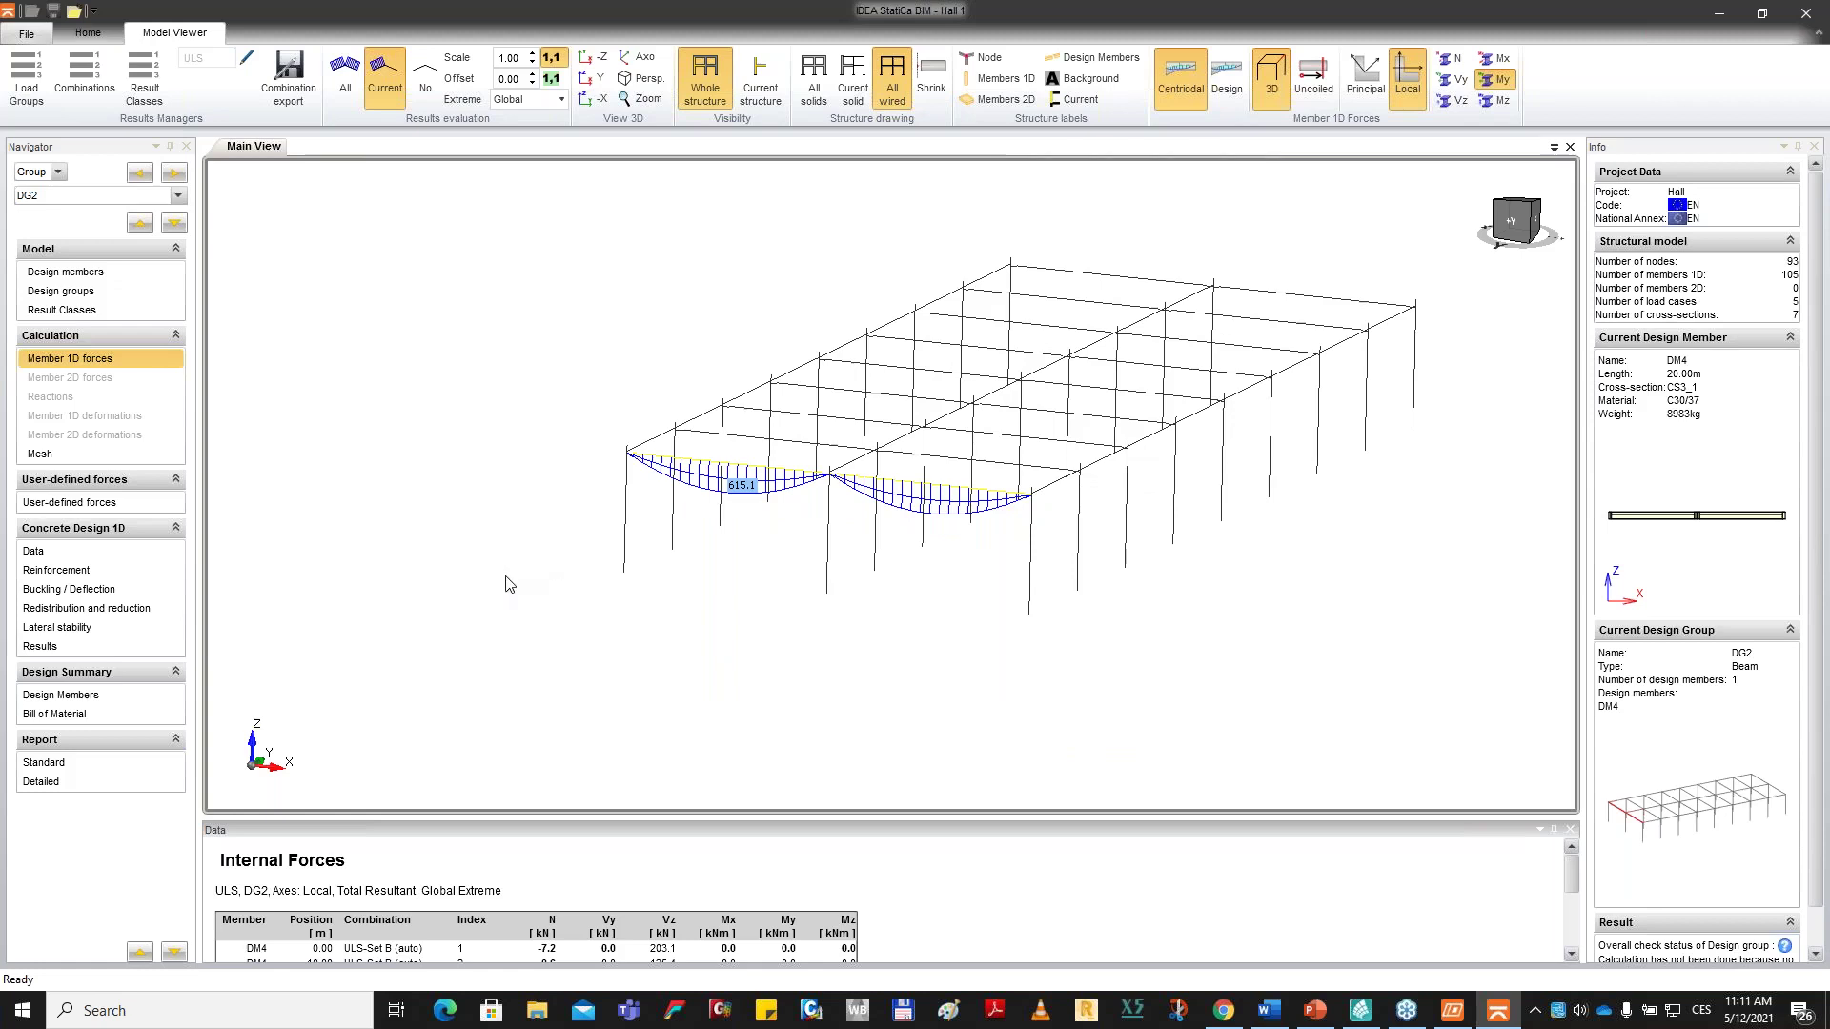
Open the Concrete Design 1D data of group DG2, enlarge the data area and disable the lateral stability check.
middle_click_drag(518, 531, 506, 535)
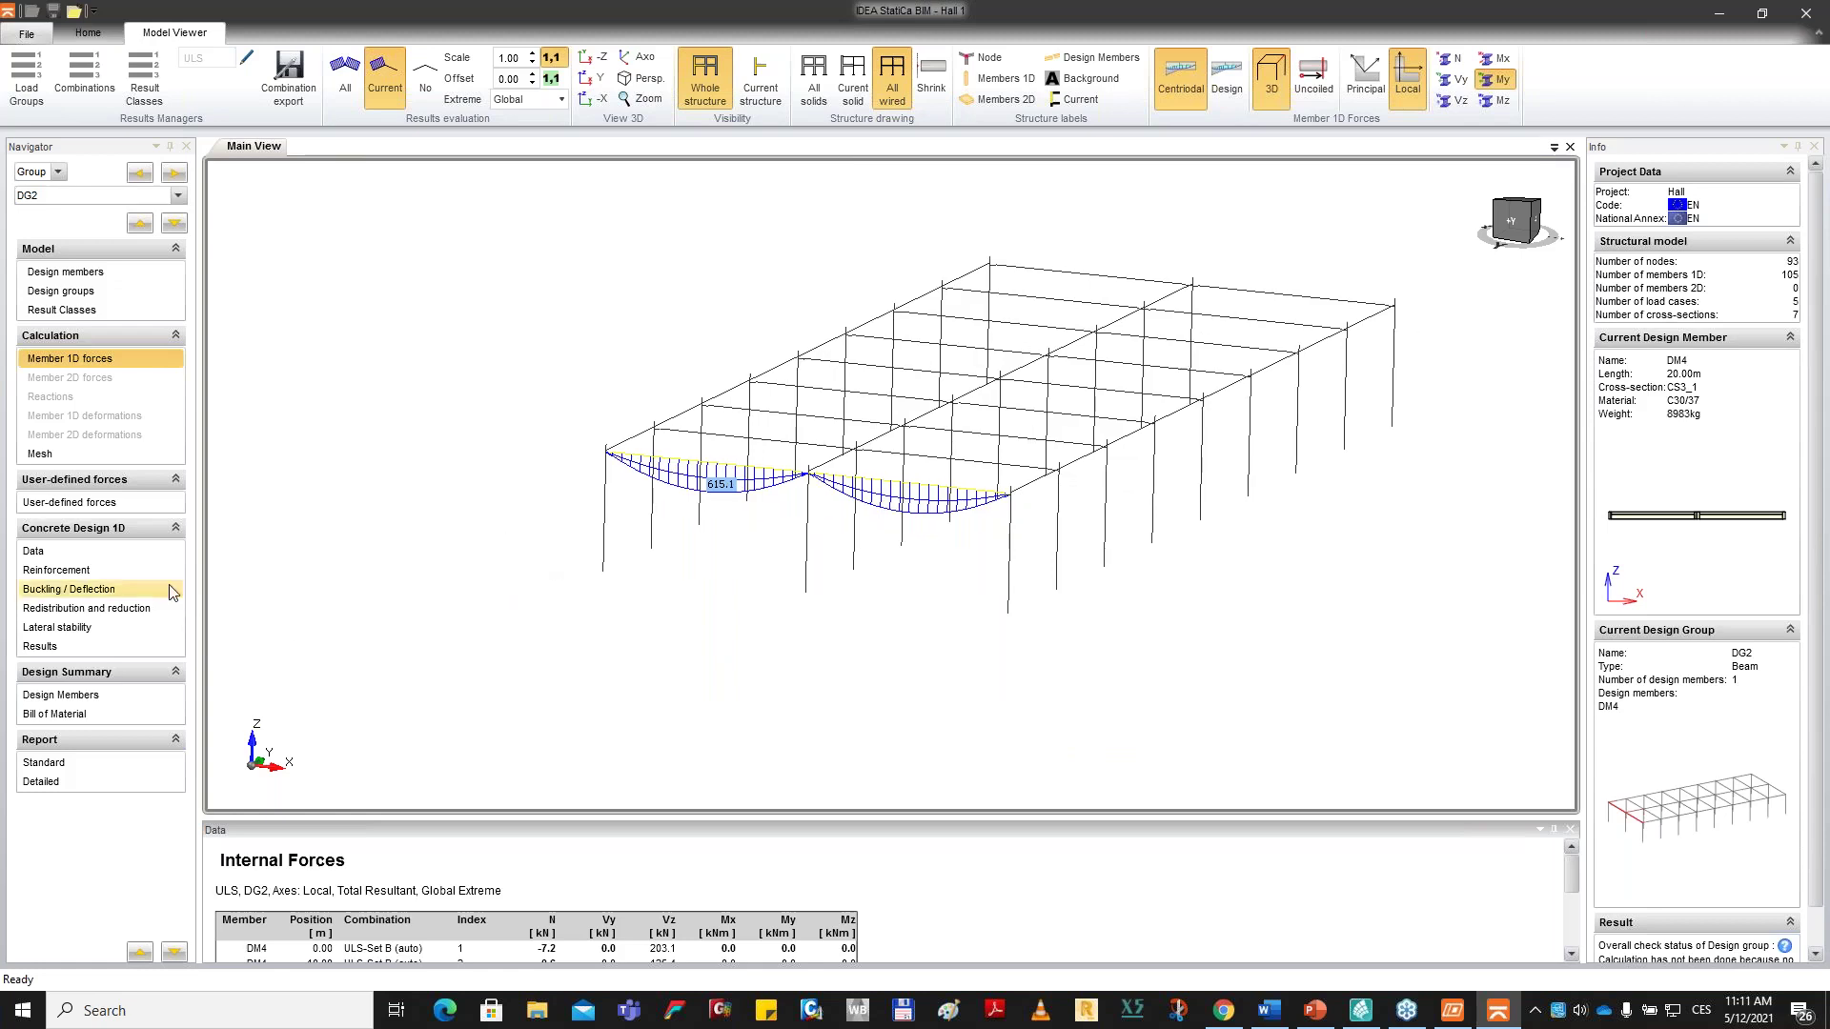
left_click(160, 555)
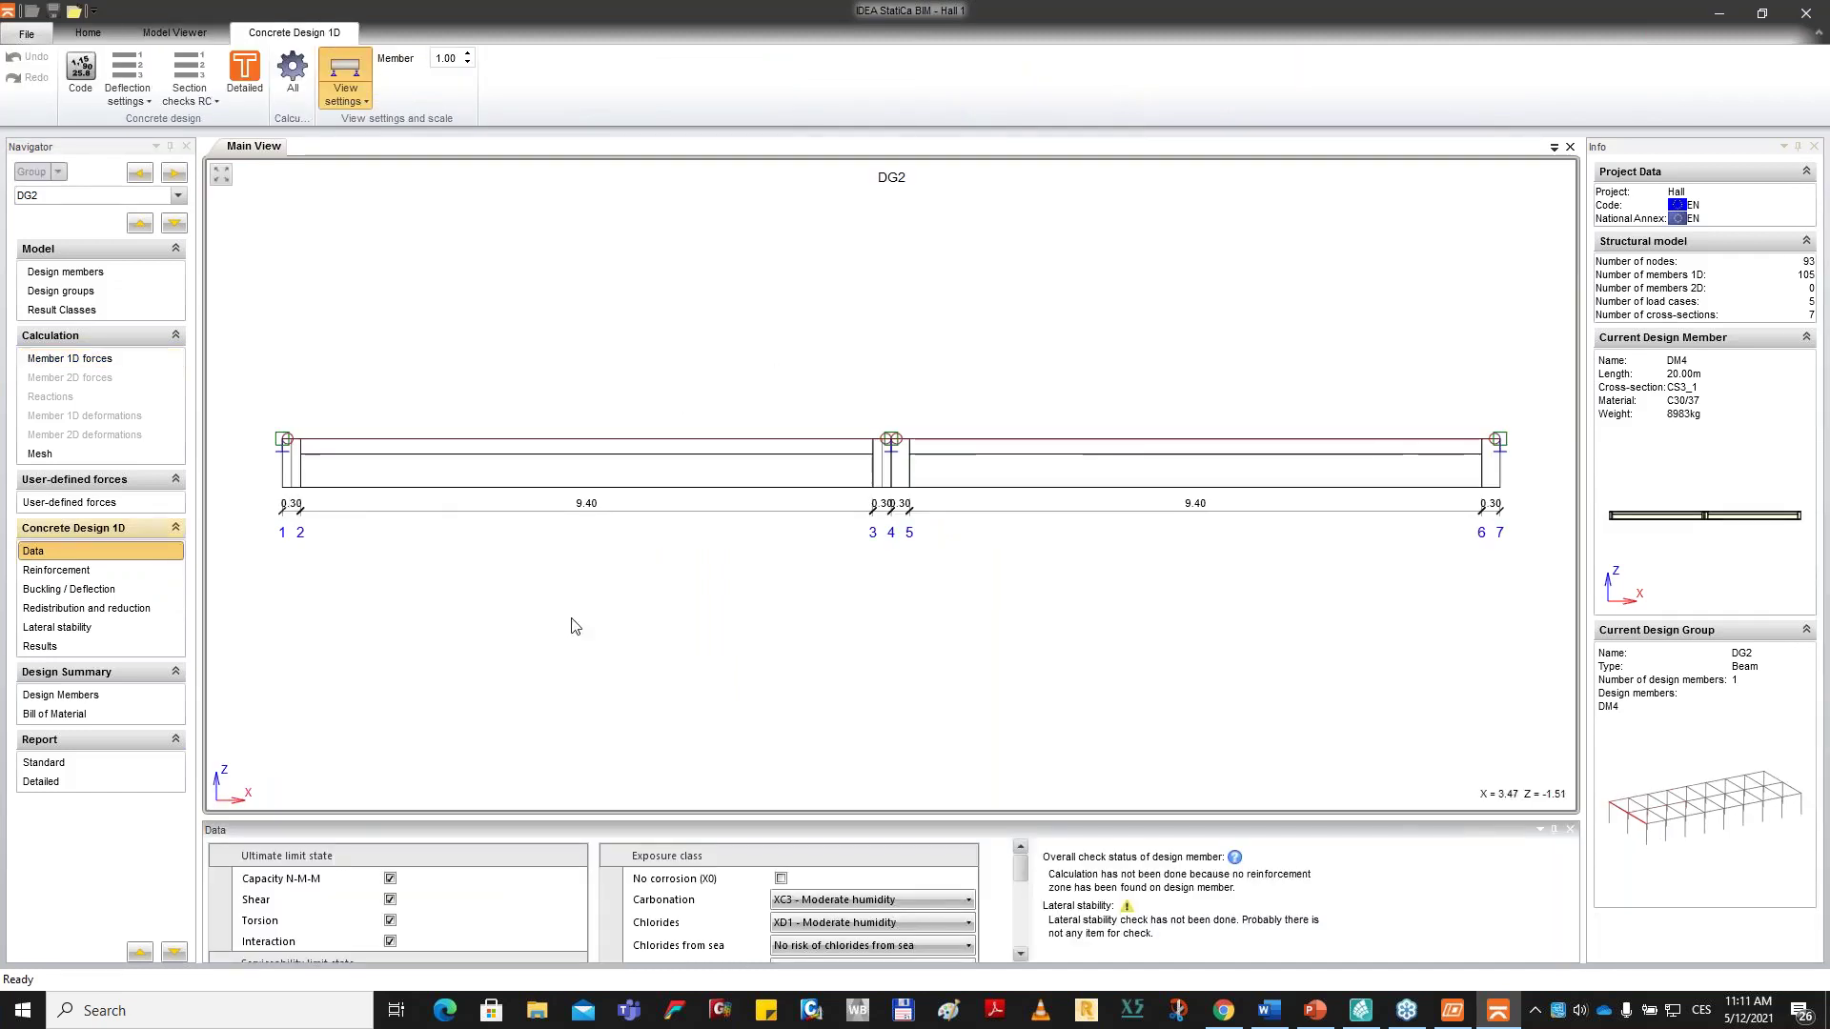
left_click_drag(591, 818, 581, 551)
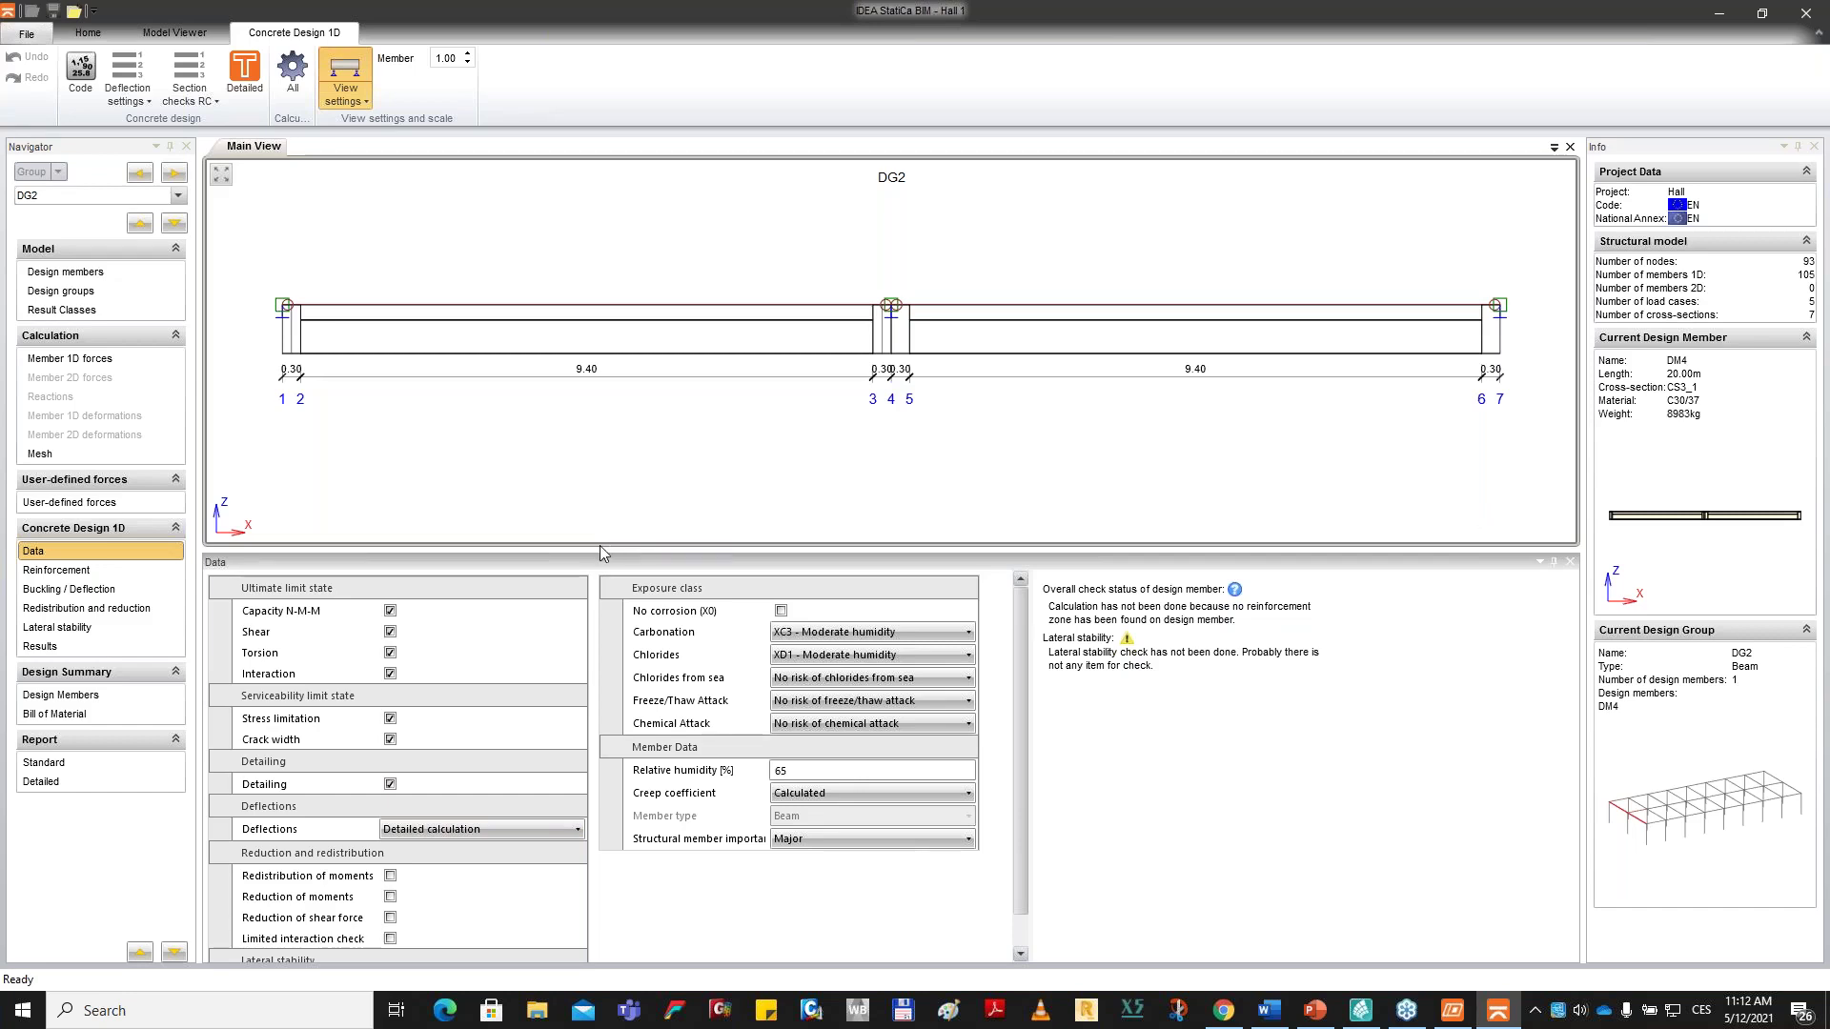
left_click_drag(605, 548, 605, 527)
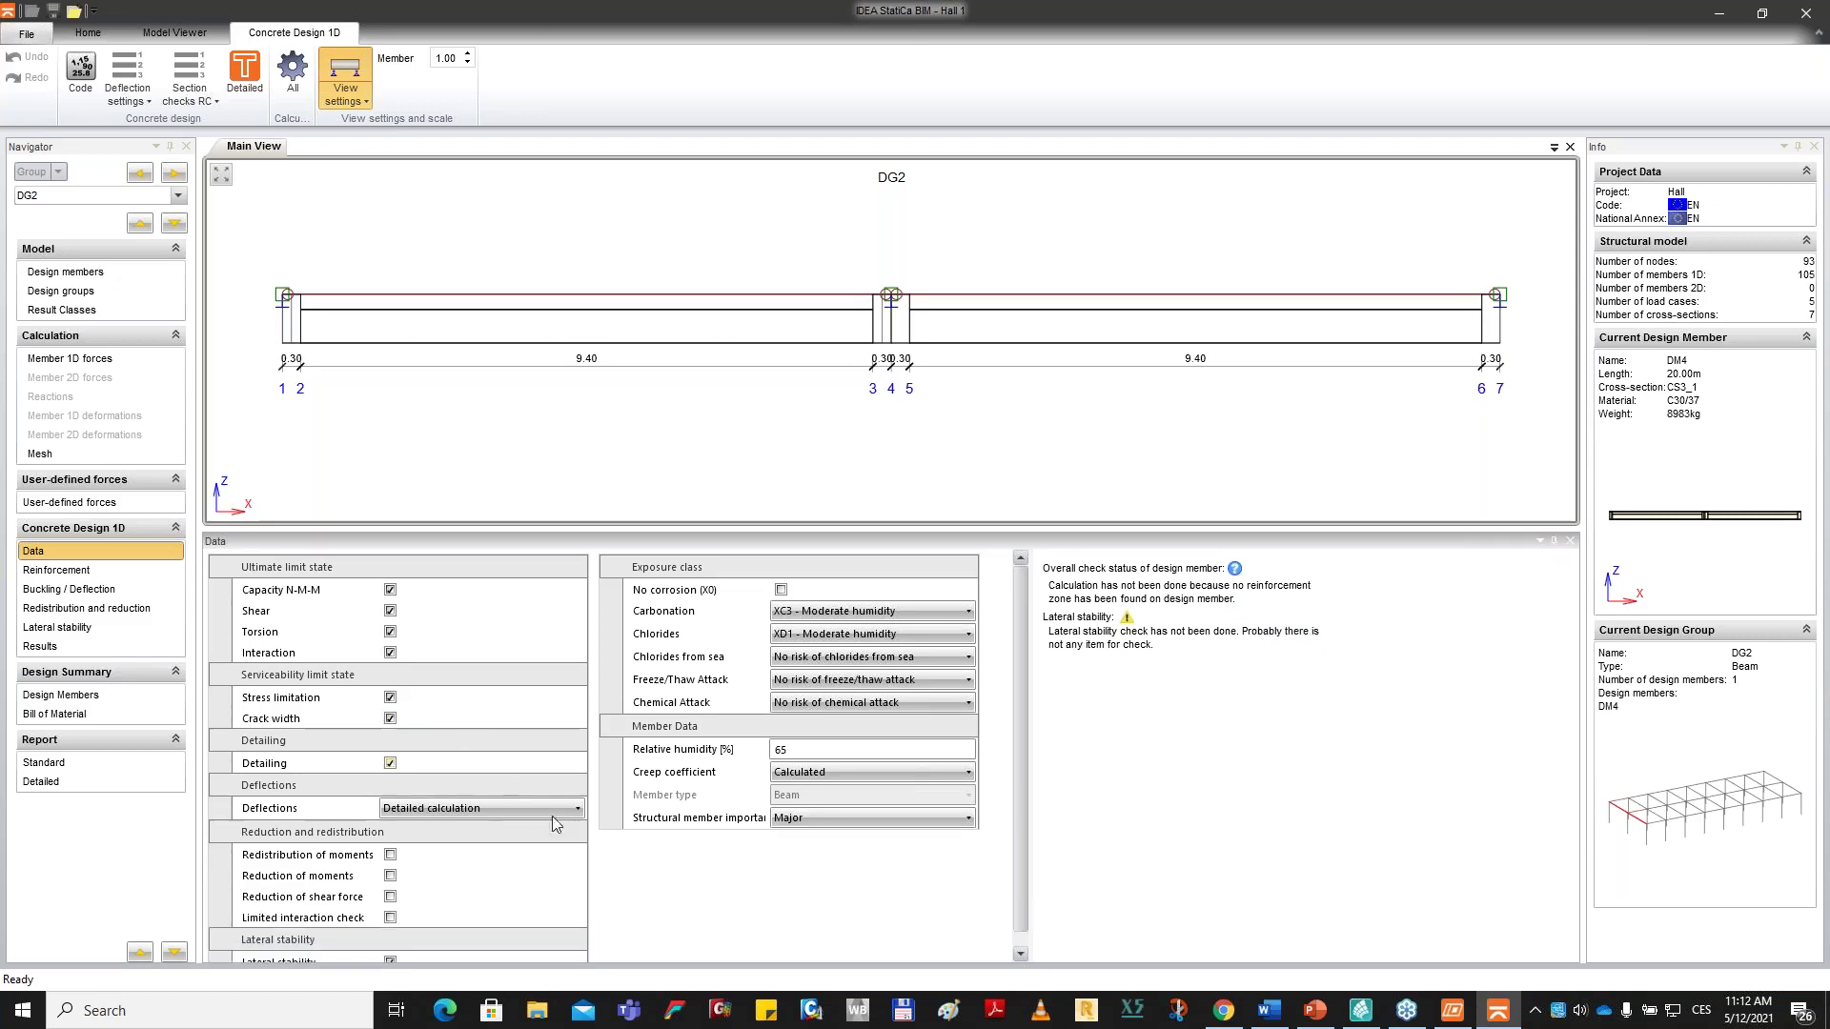
scroll(1027, 601, "down", 1)
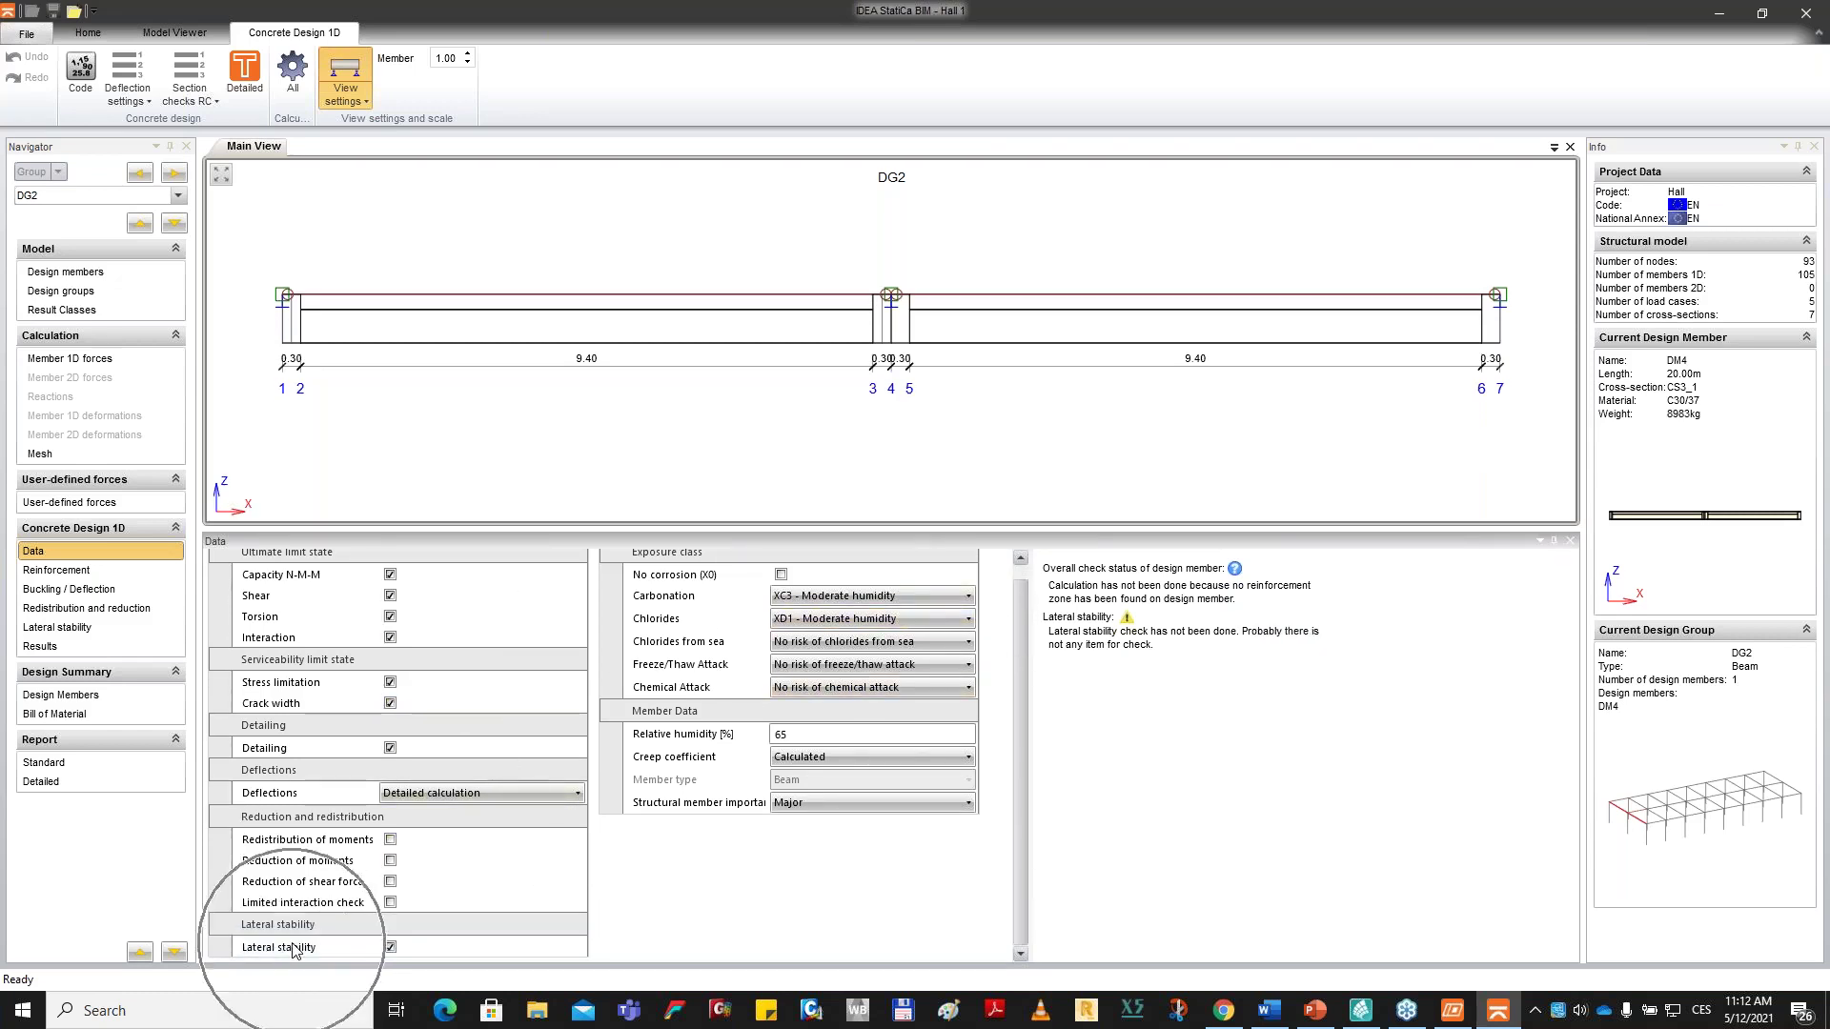
left_click(391, 947)
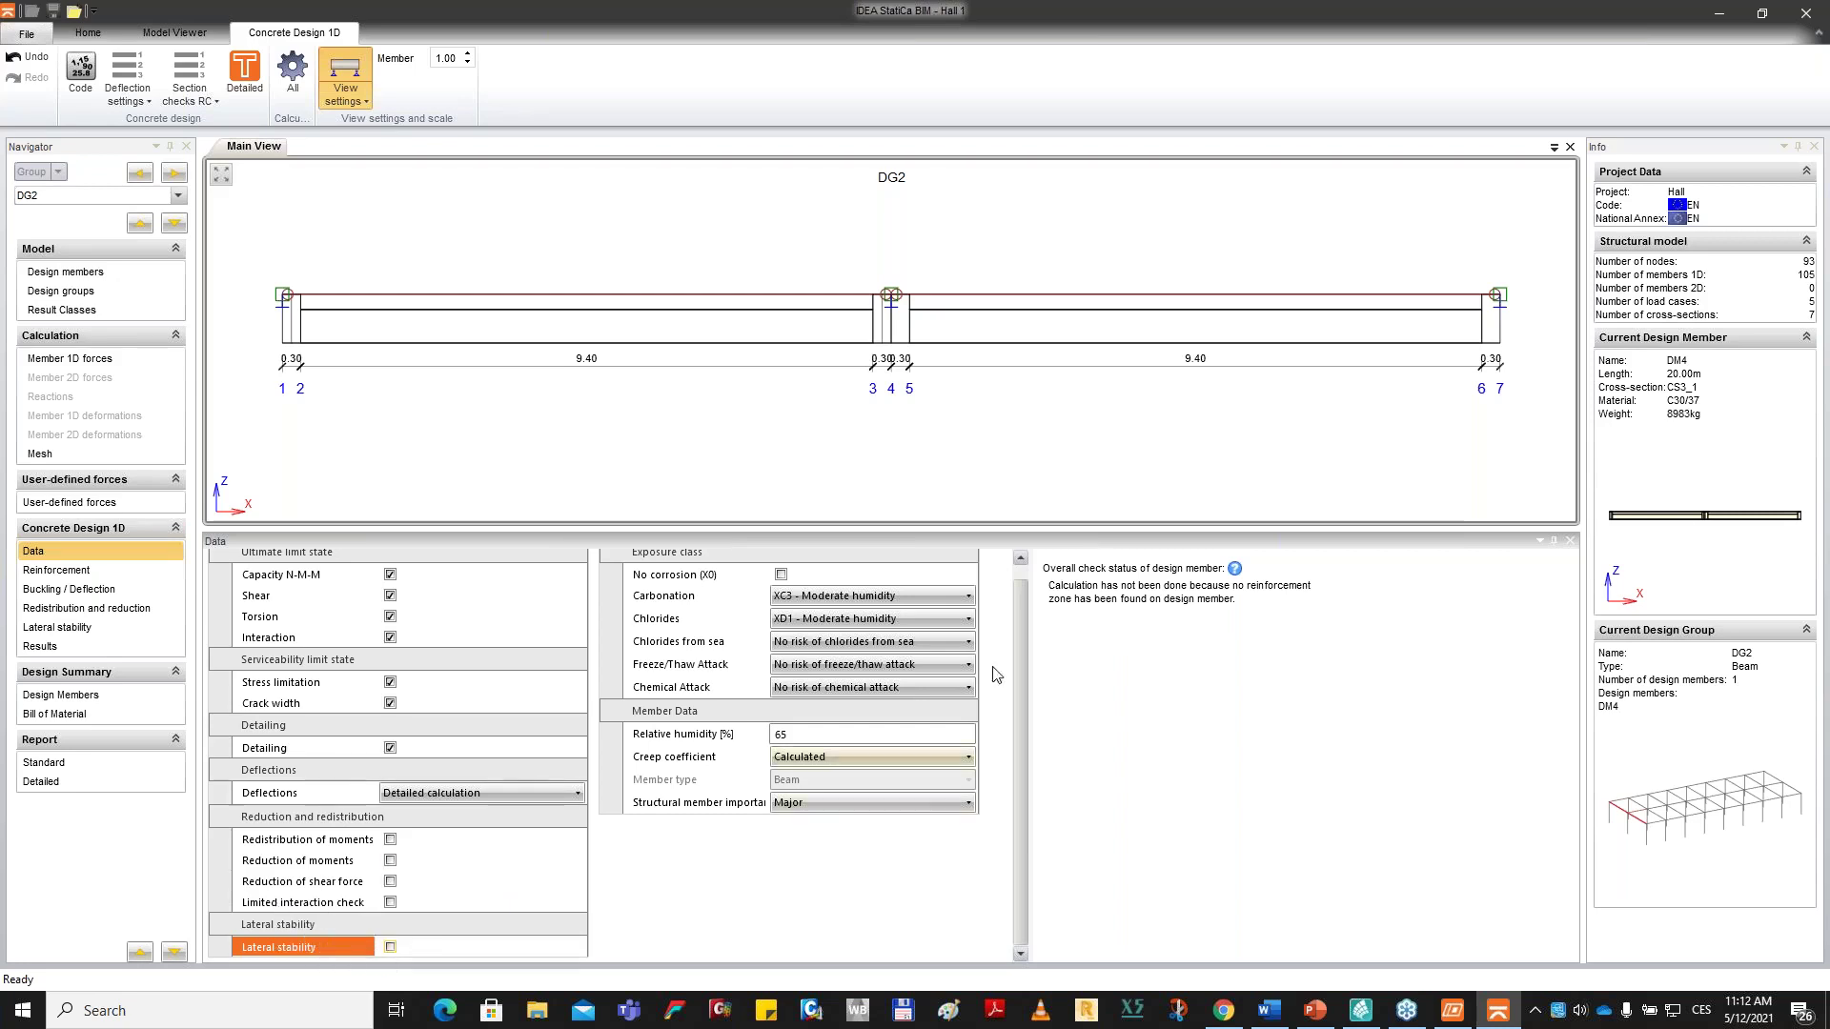
Set the chlorides exposure class of DG2 to No risk of chlorides.
scroll(1019, 643, "up", 1)
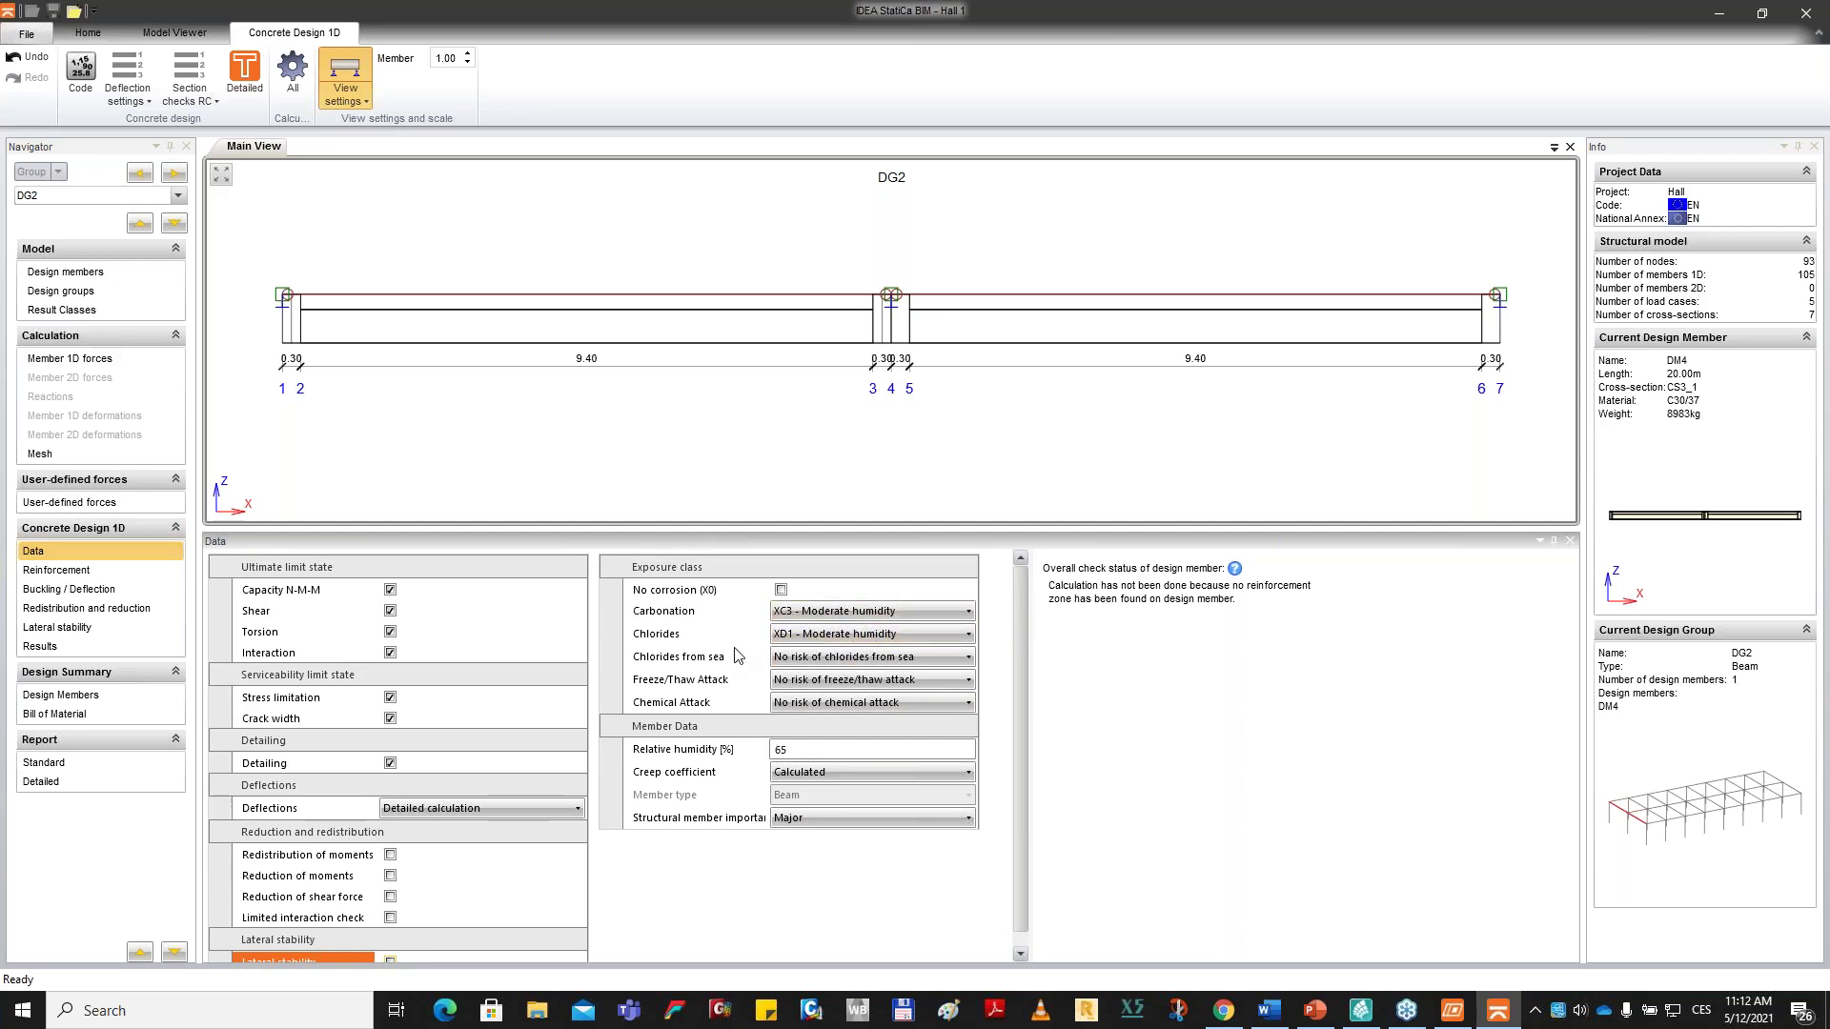
left_click(791, 634)
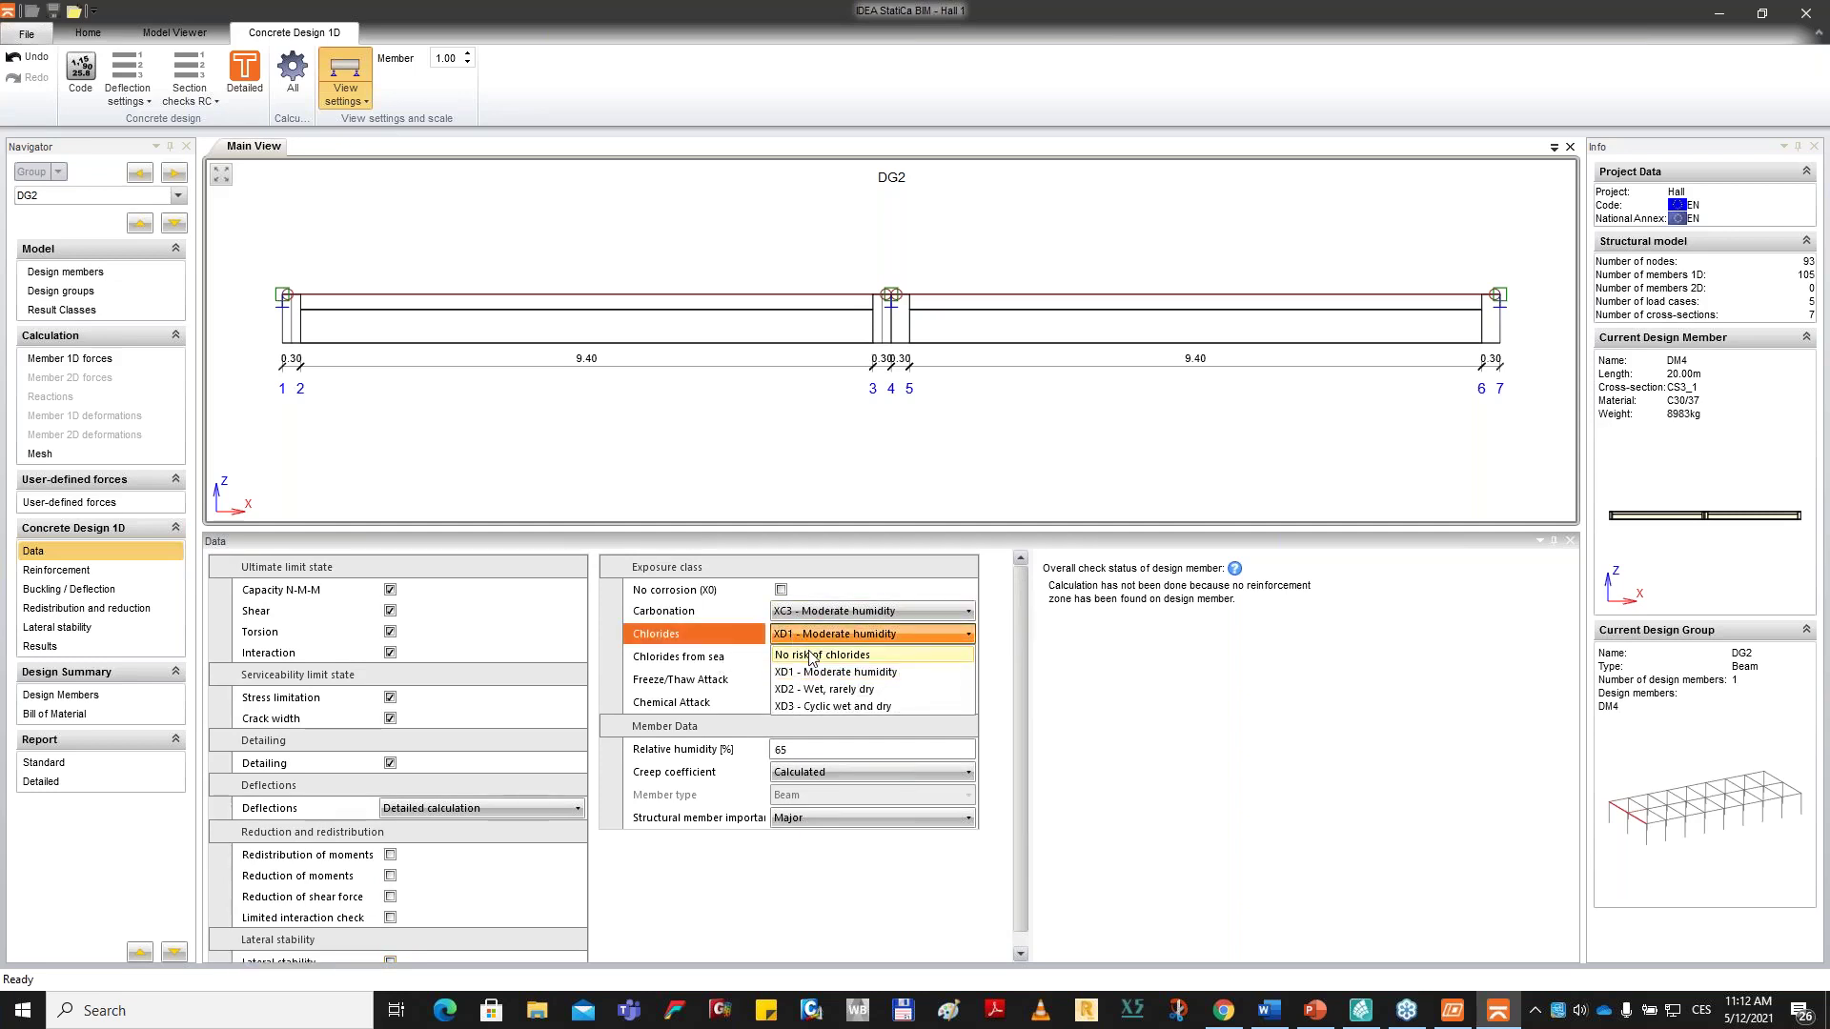
left_click(812, 655)
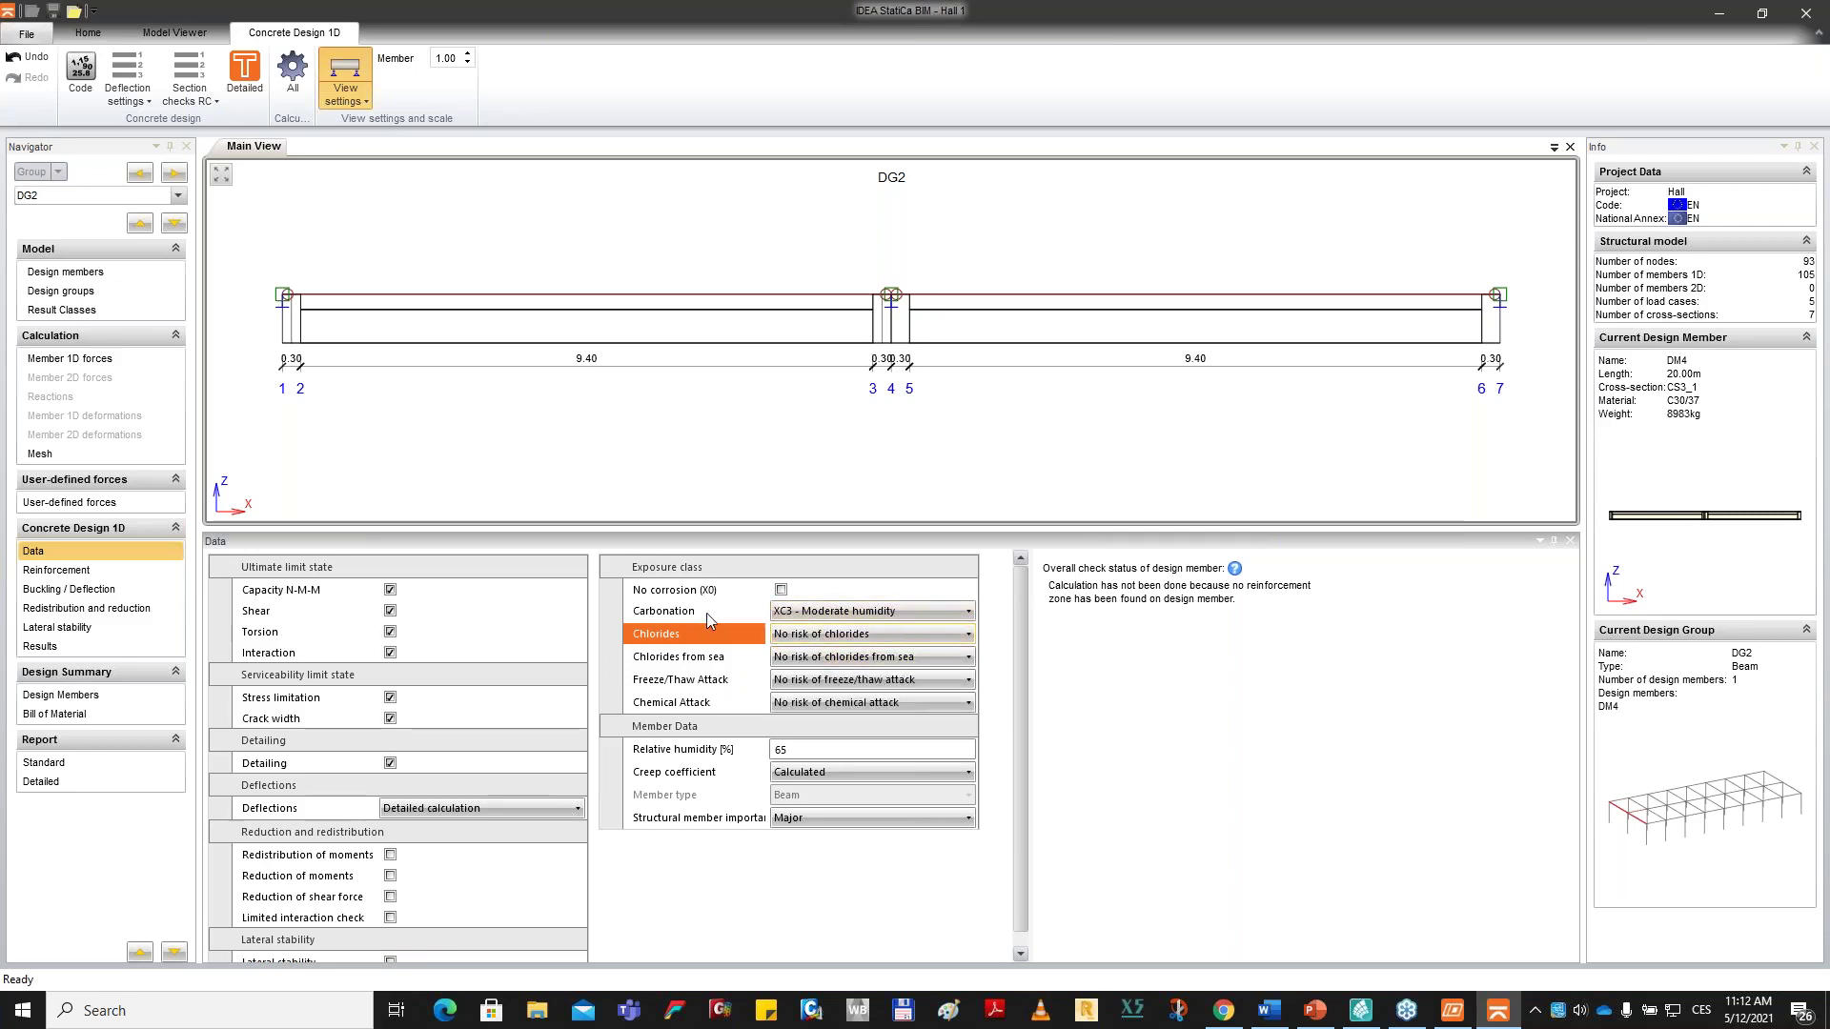
Set the carbonation exposure class of DG2 to XC1 - Dry or permanently wet and open its reinforcement zones.
left_click(808, 611)
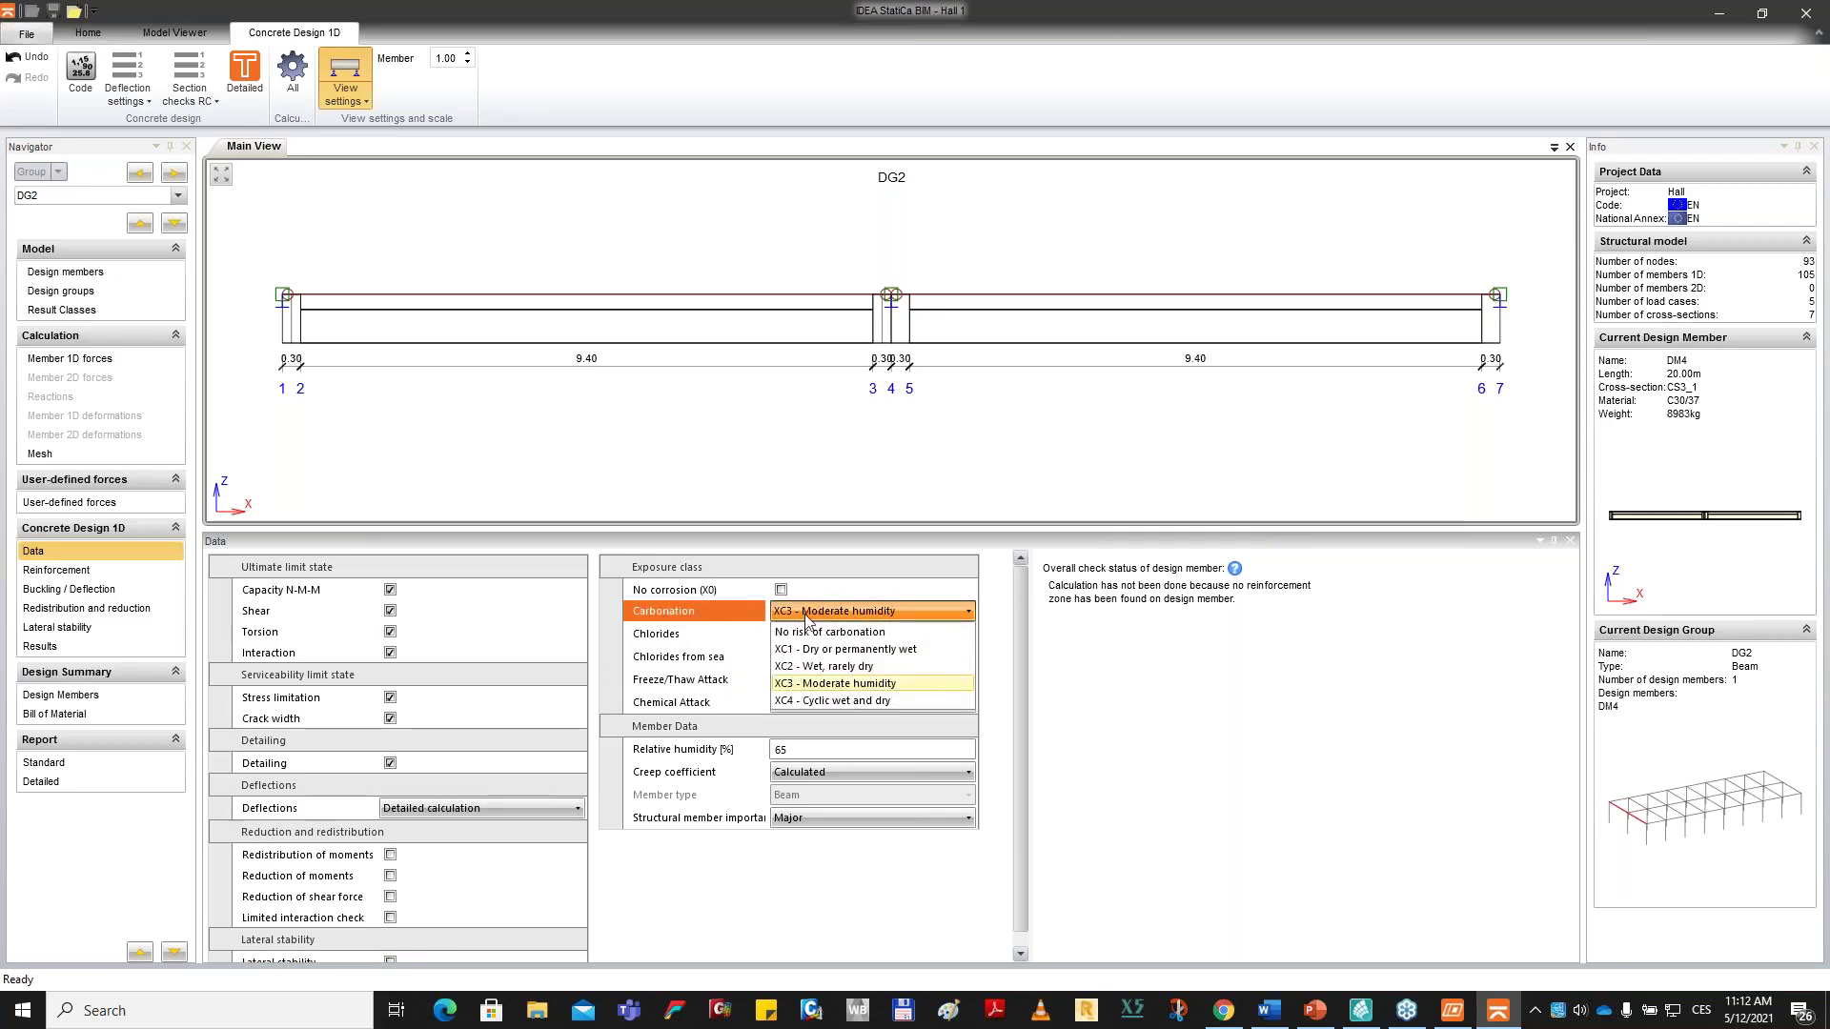
left_click(842, 655)
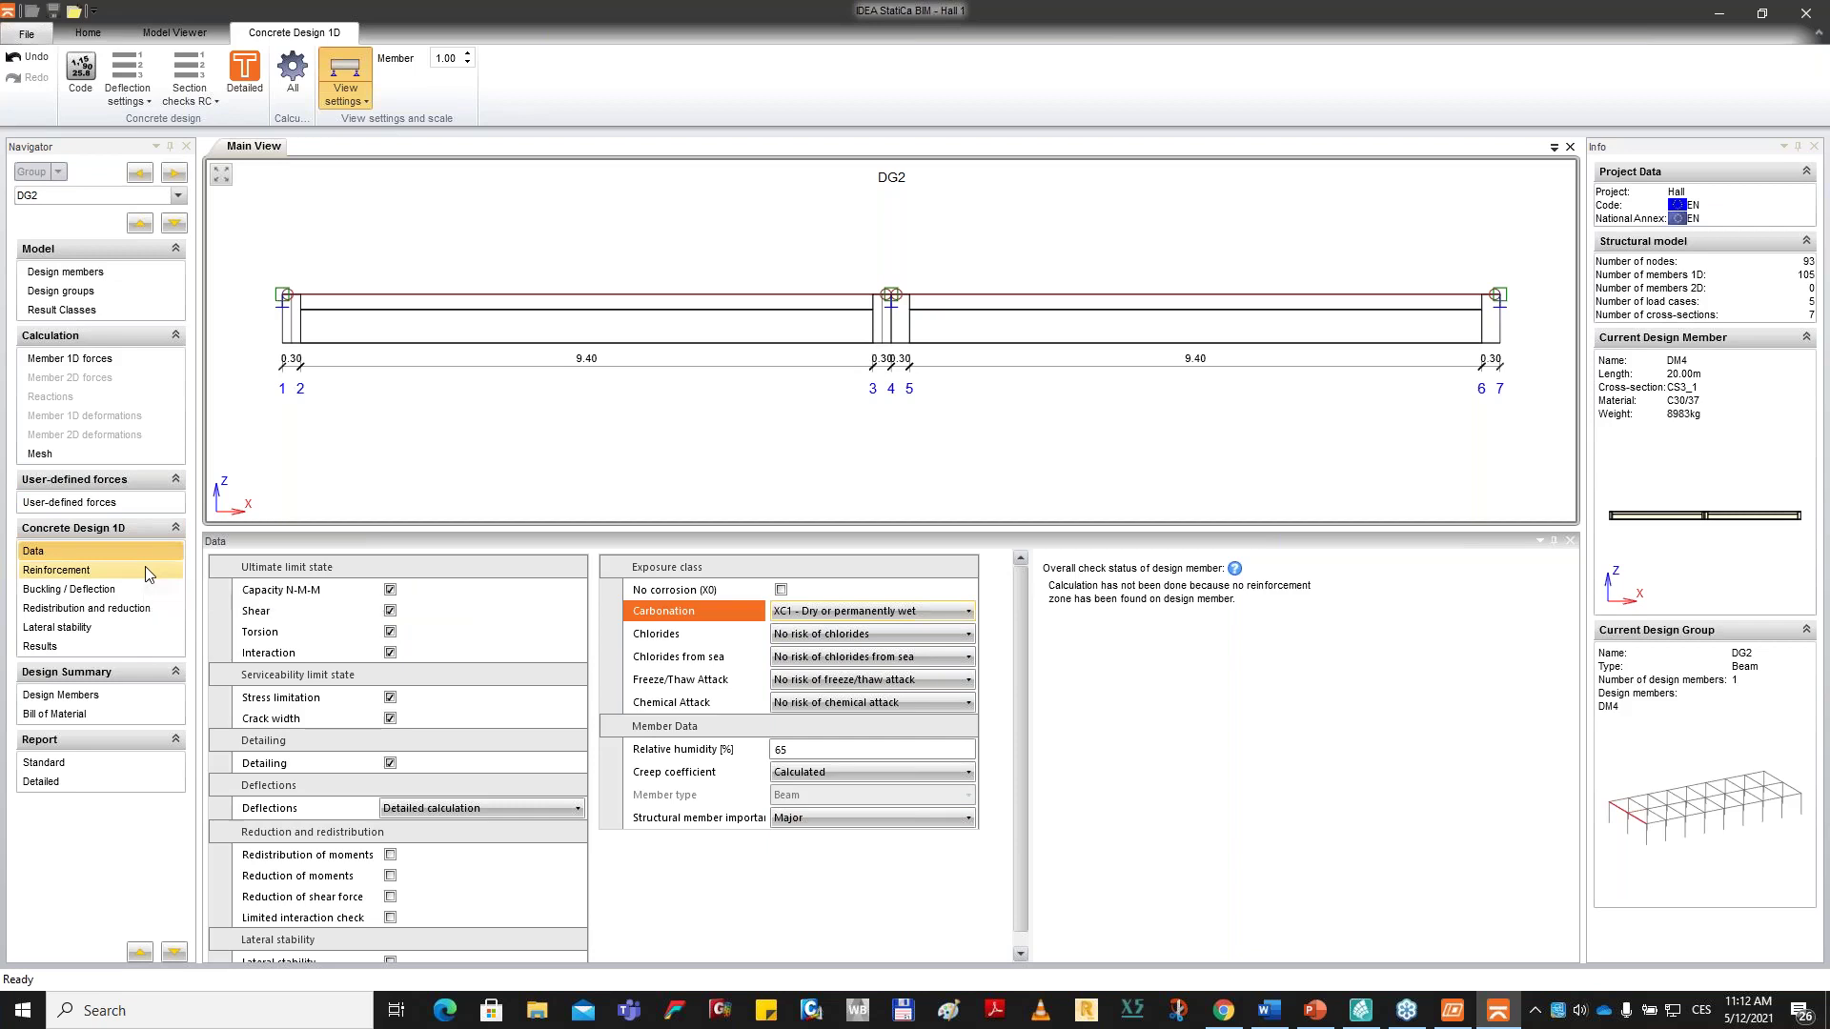
left_click(63, 572)
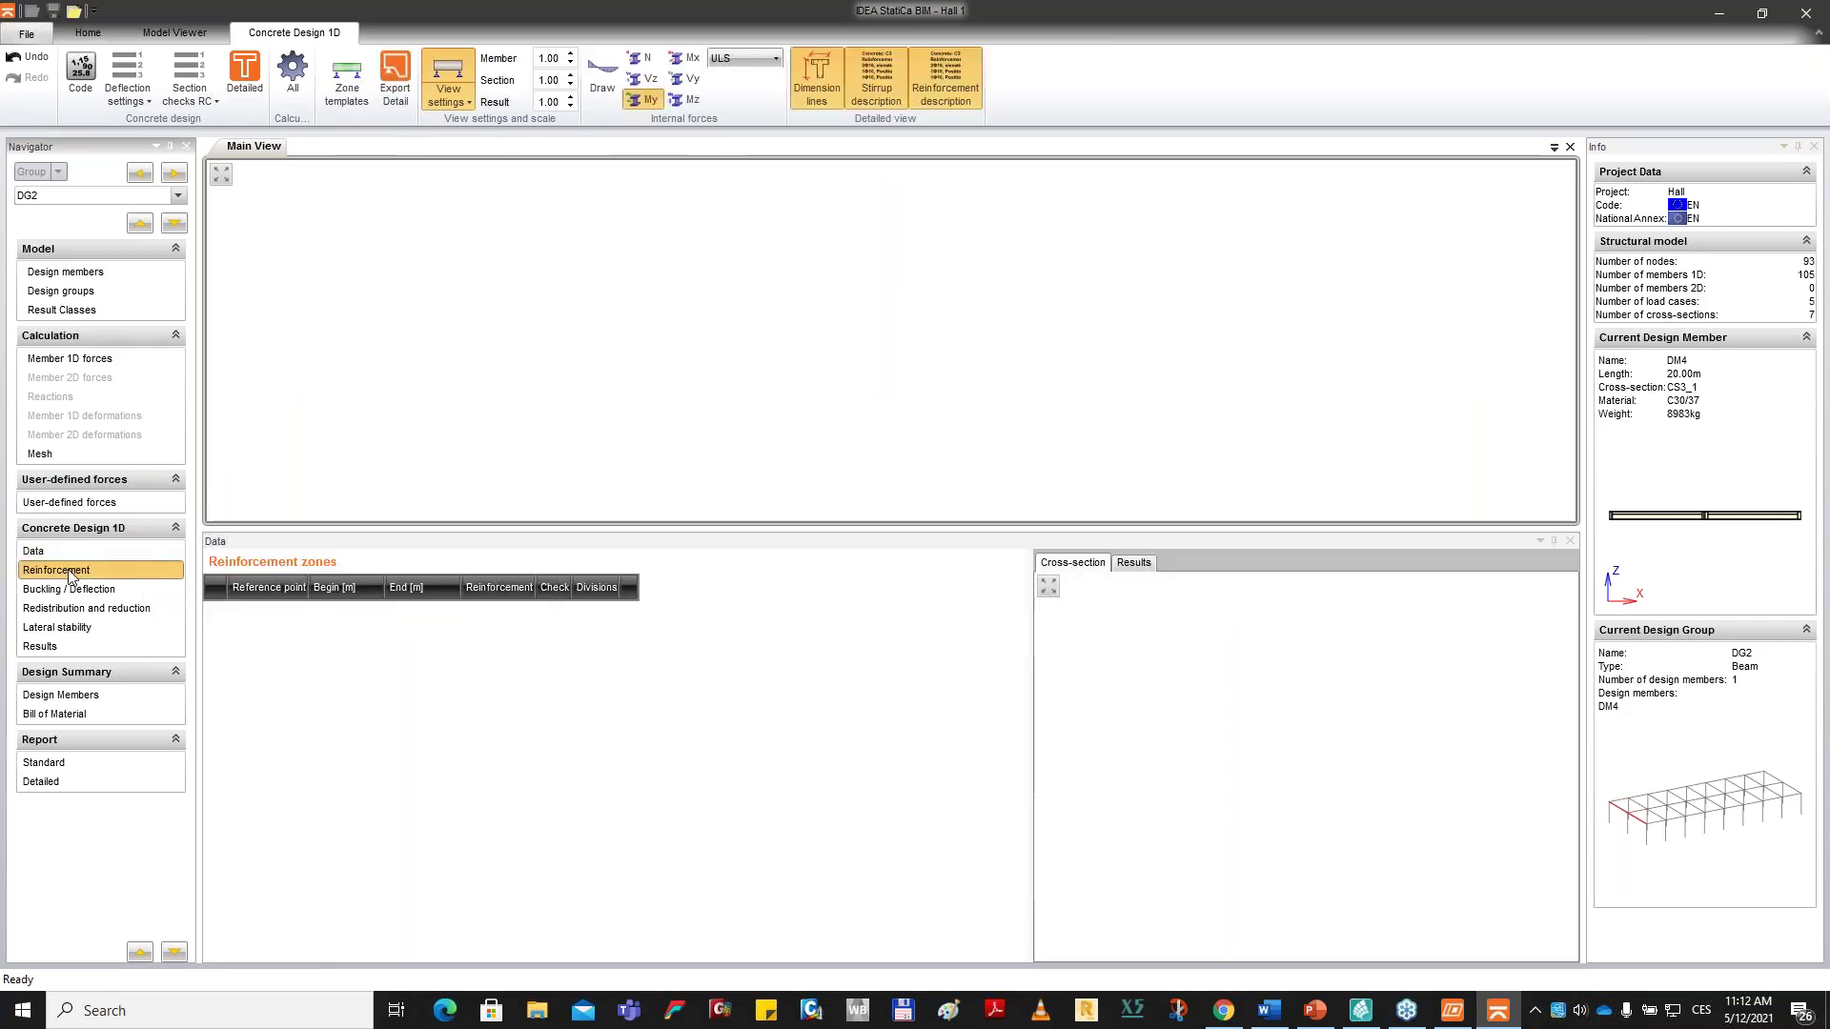
middle_click_drag(855, 313, 859, 303)
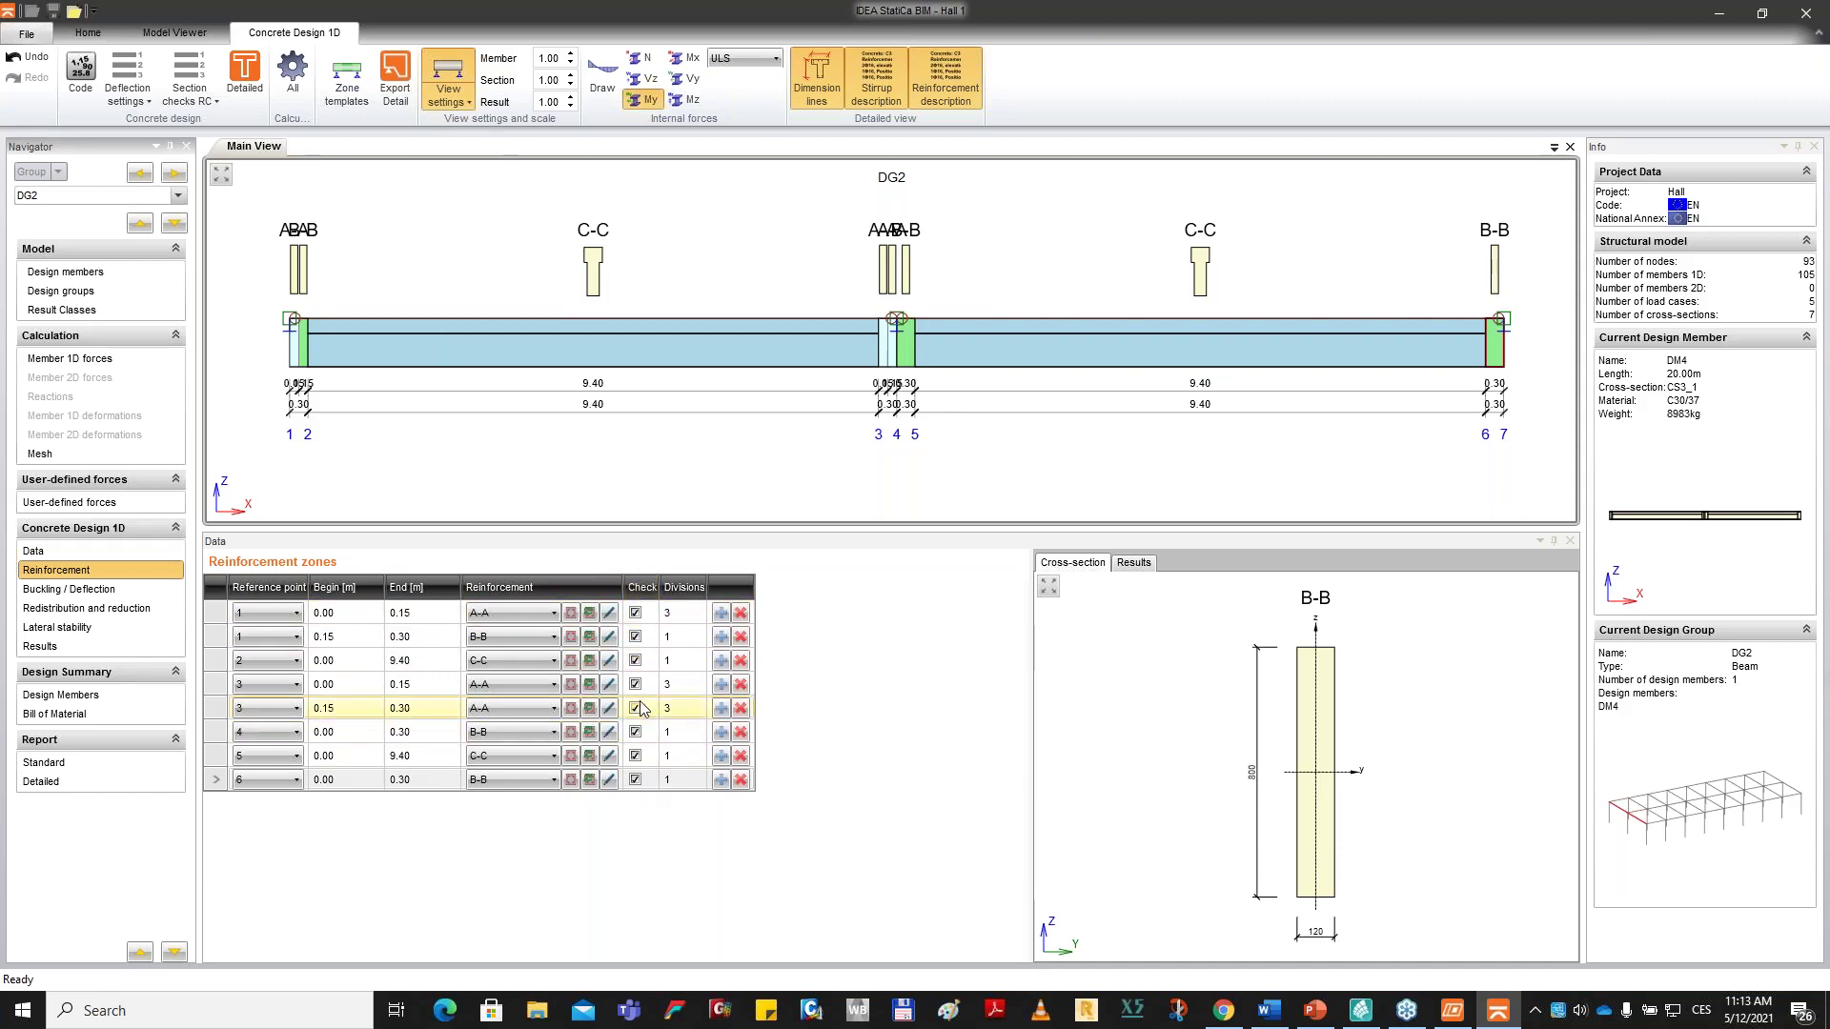
Exclude every reinforcement zone of DG2 from the check except the 9.40 m C-C zone starting at reference point 2.
left_click(635, 613)
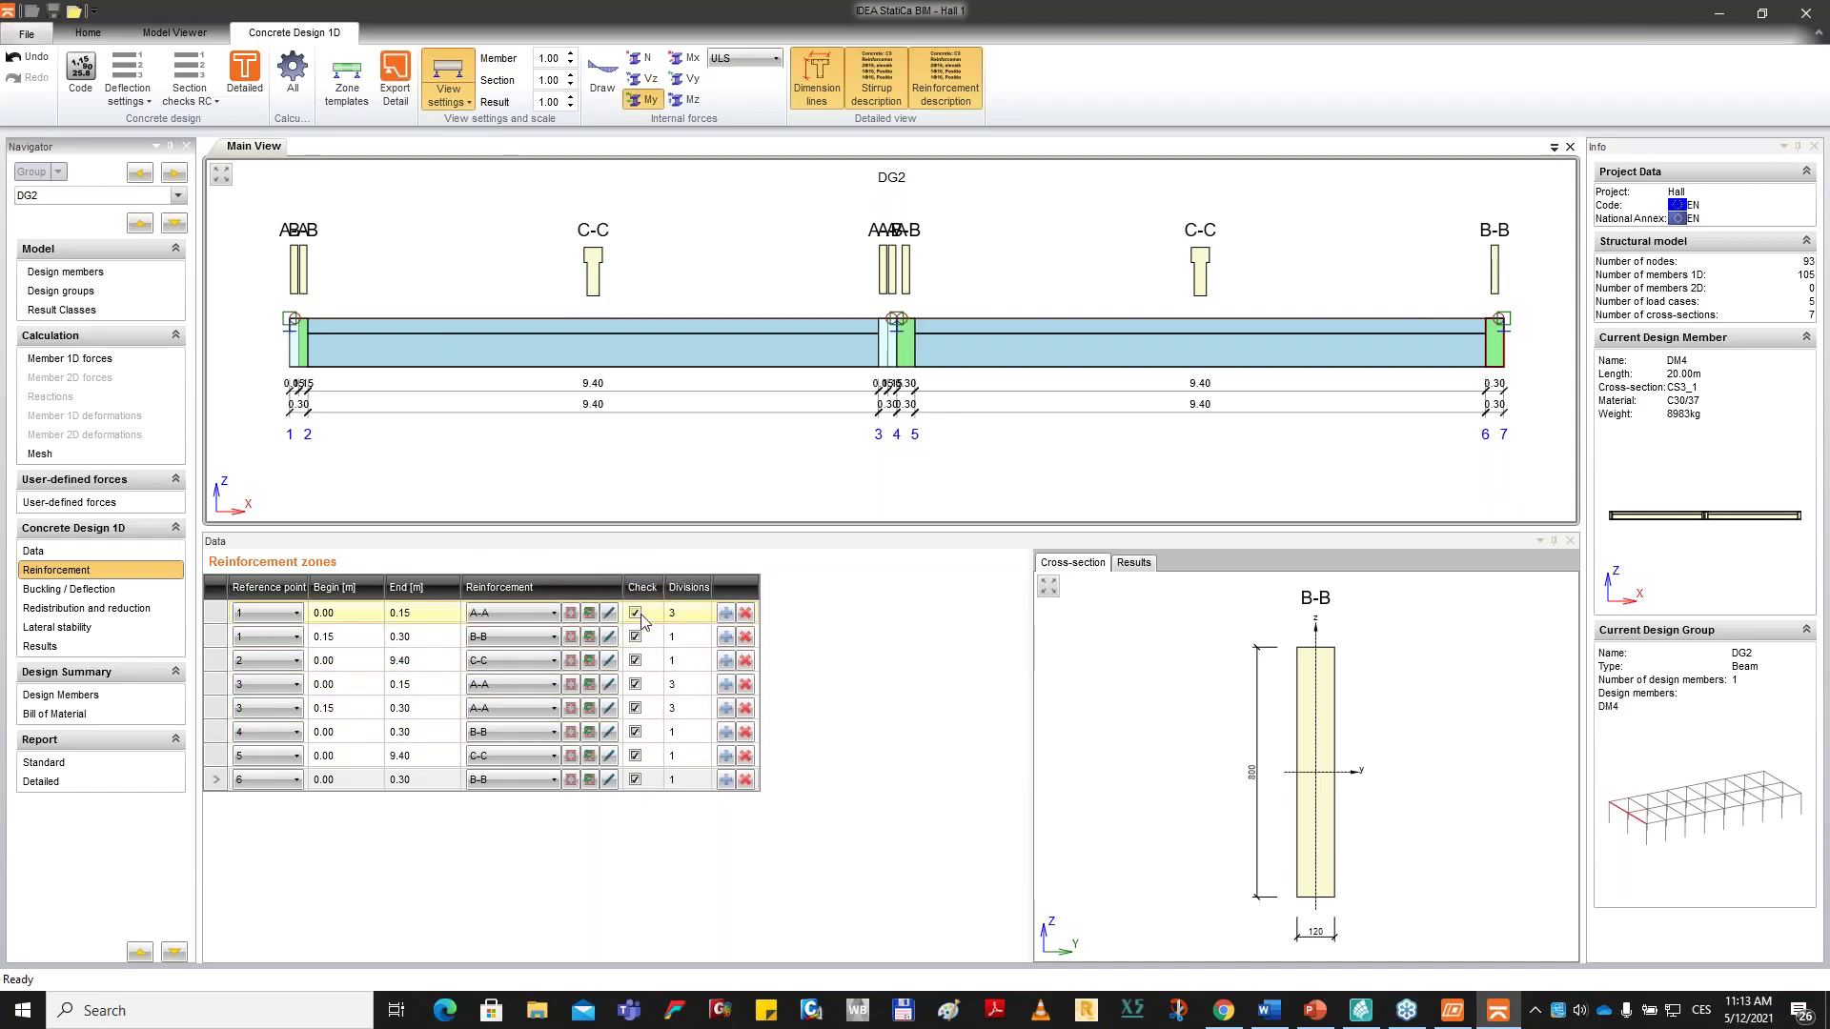
left_click(636, 636)
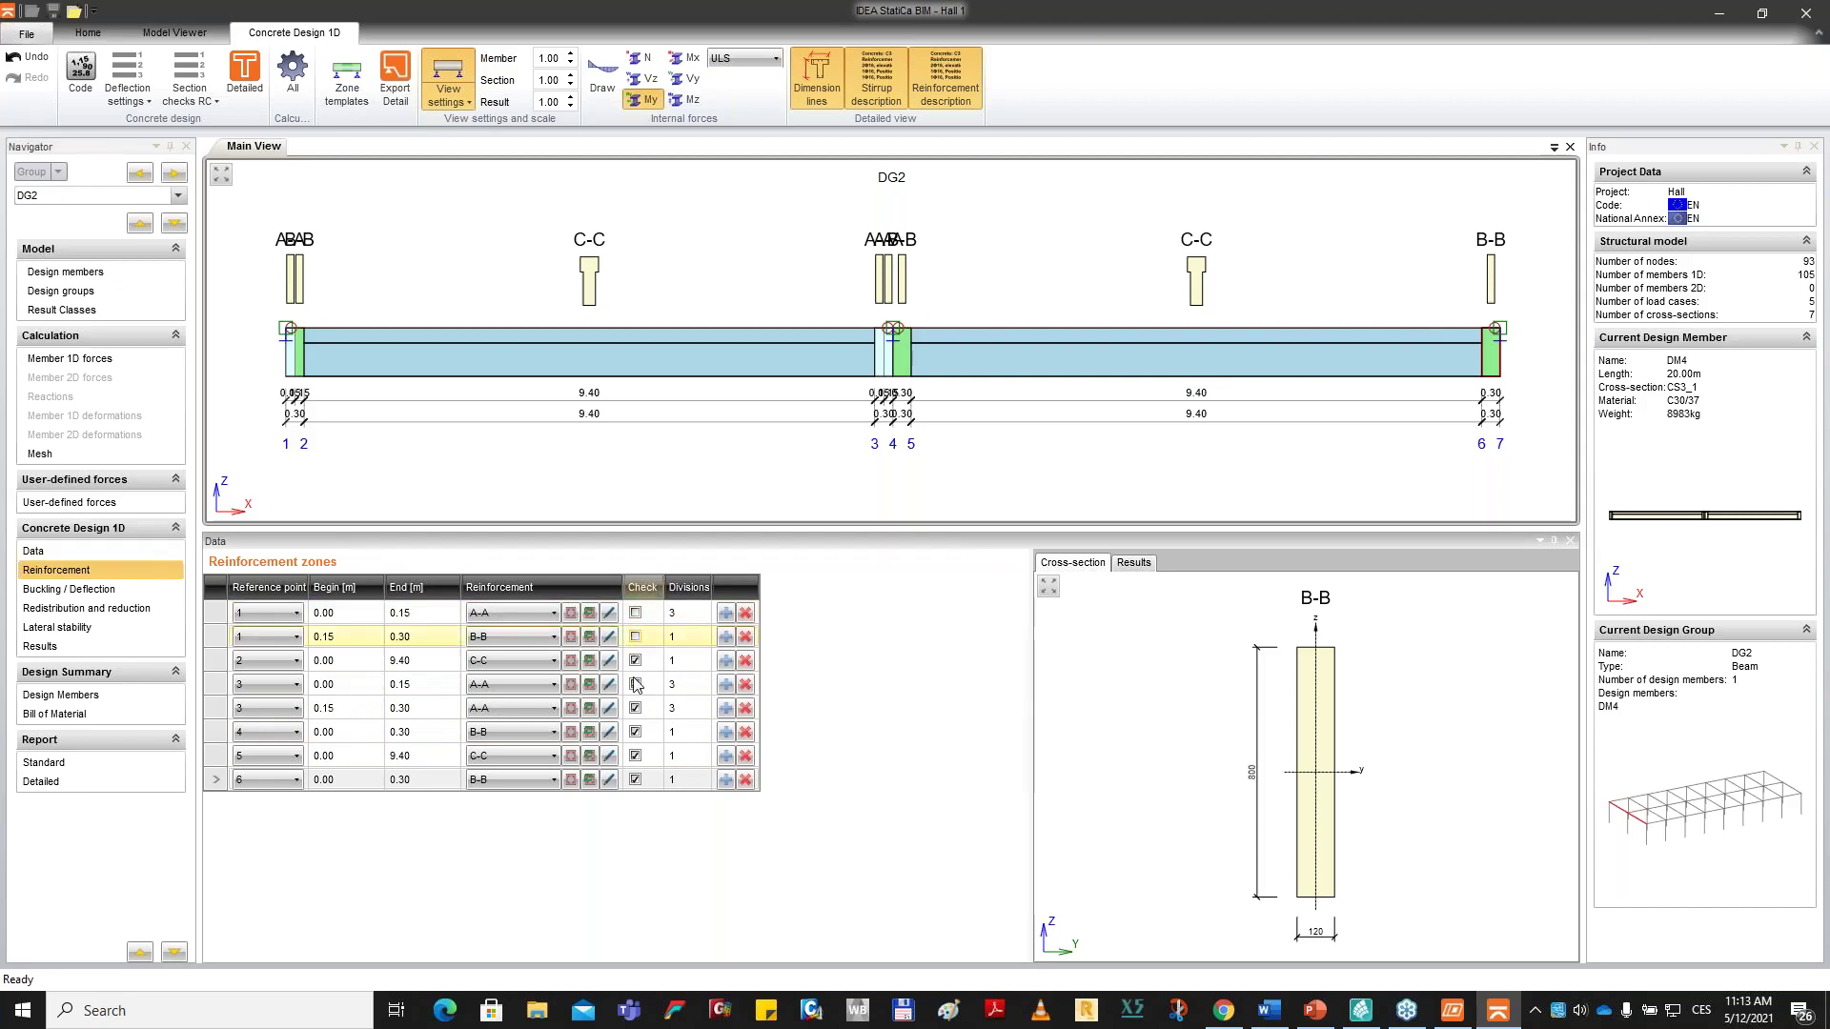
left_click(635, 685)
left_click(636, 709)
left_click(636, 732)
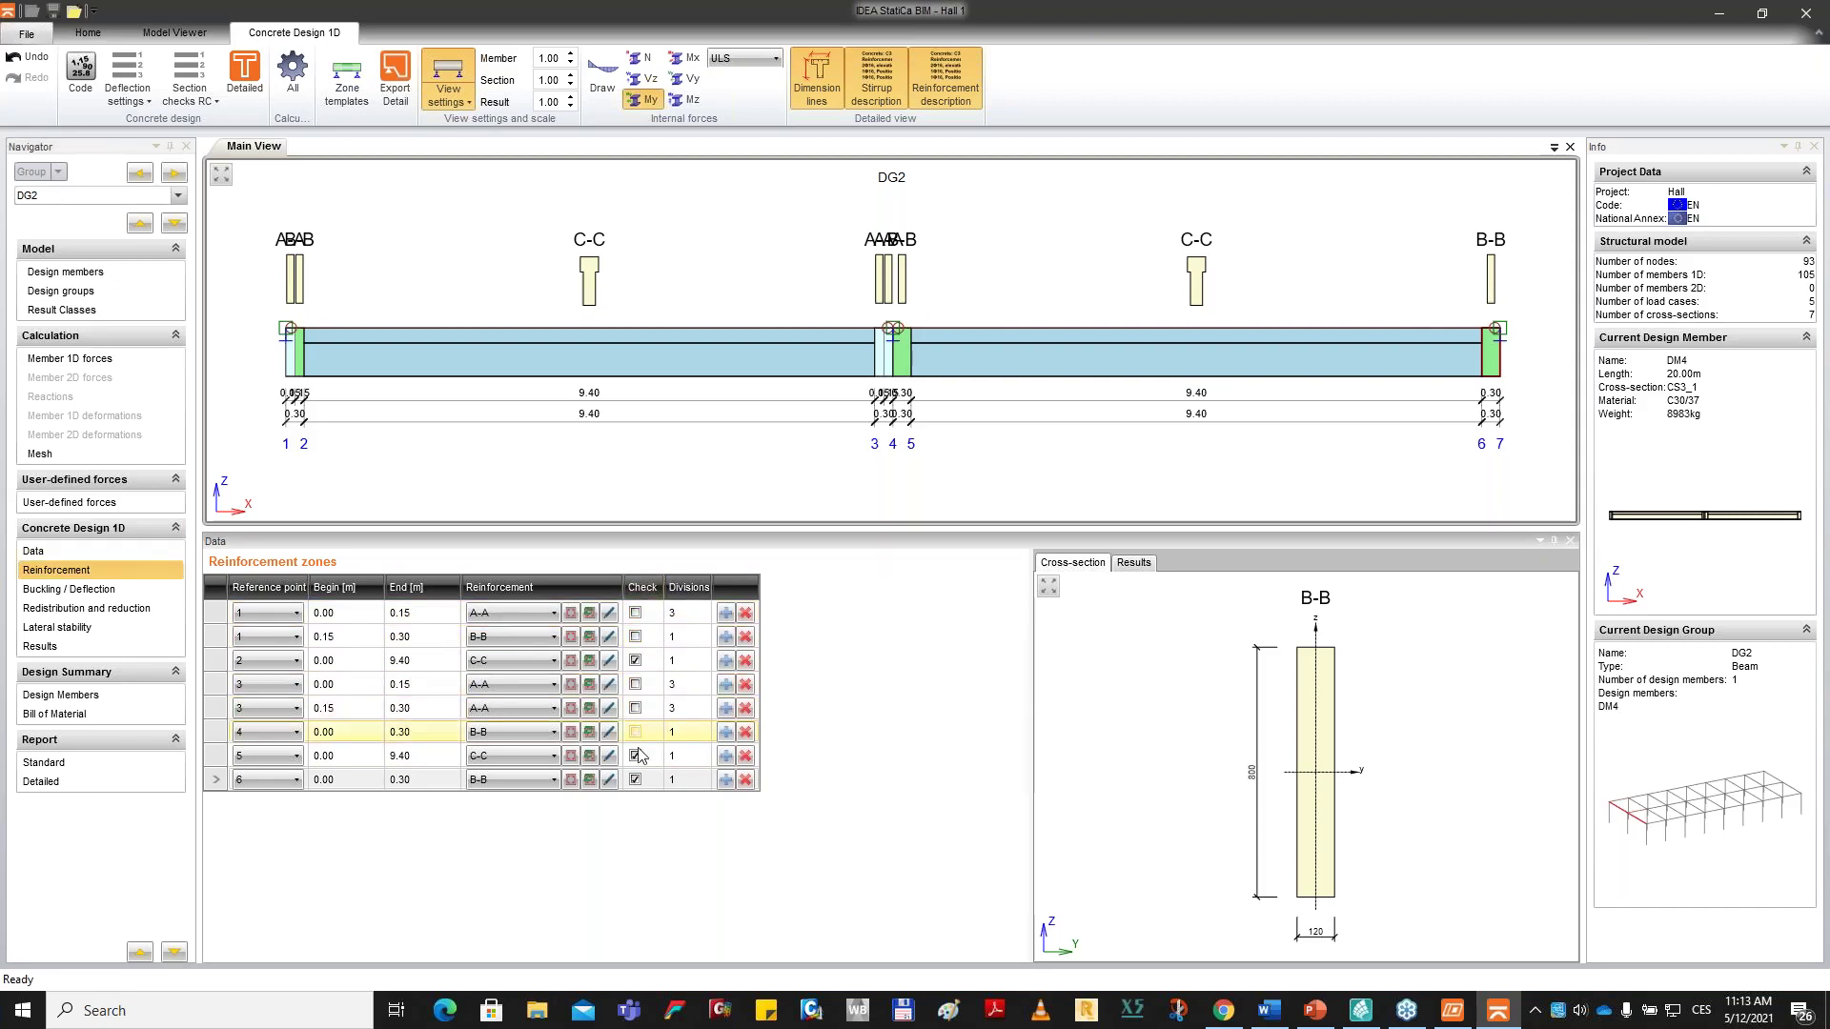
left_click(636, 756)
left_click(636, 780)
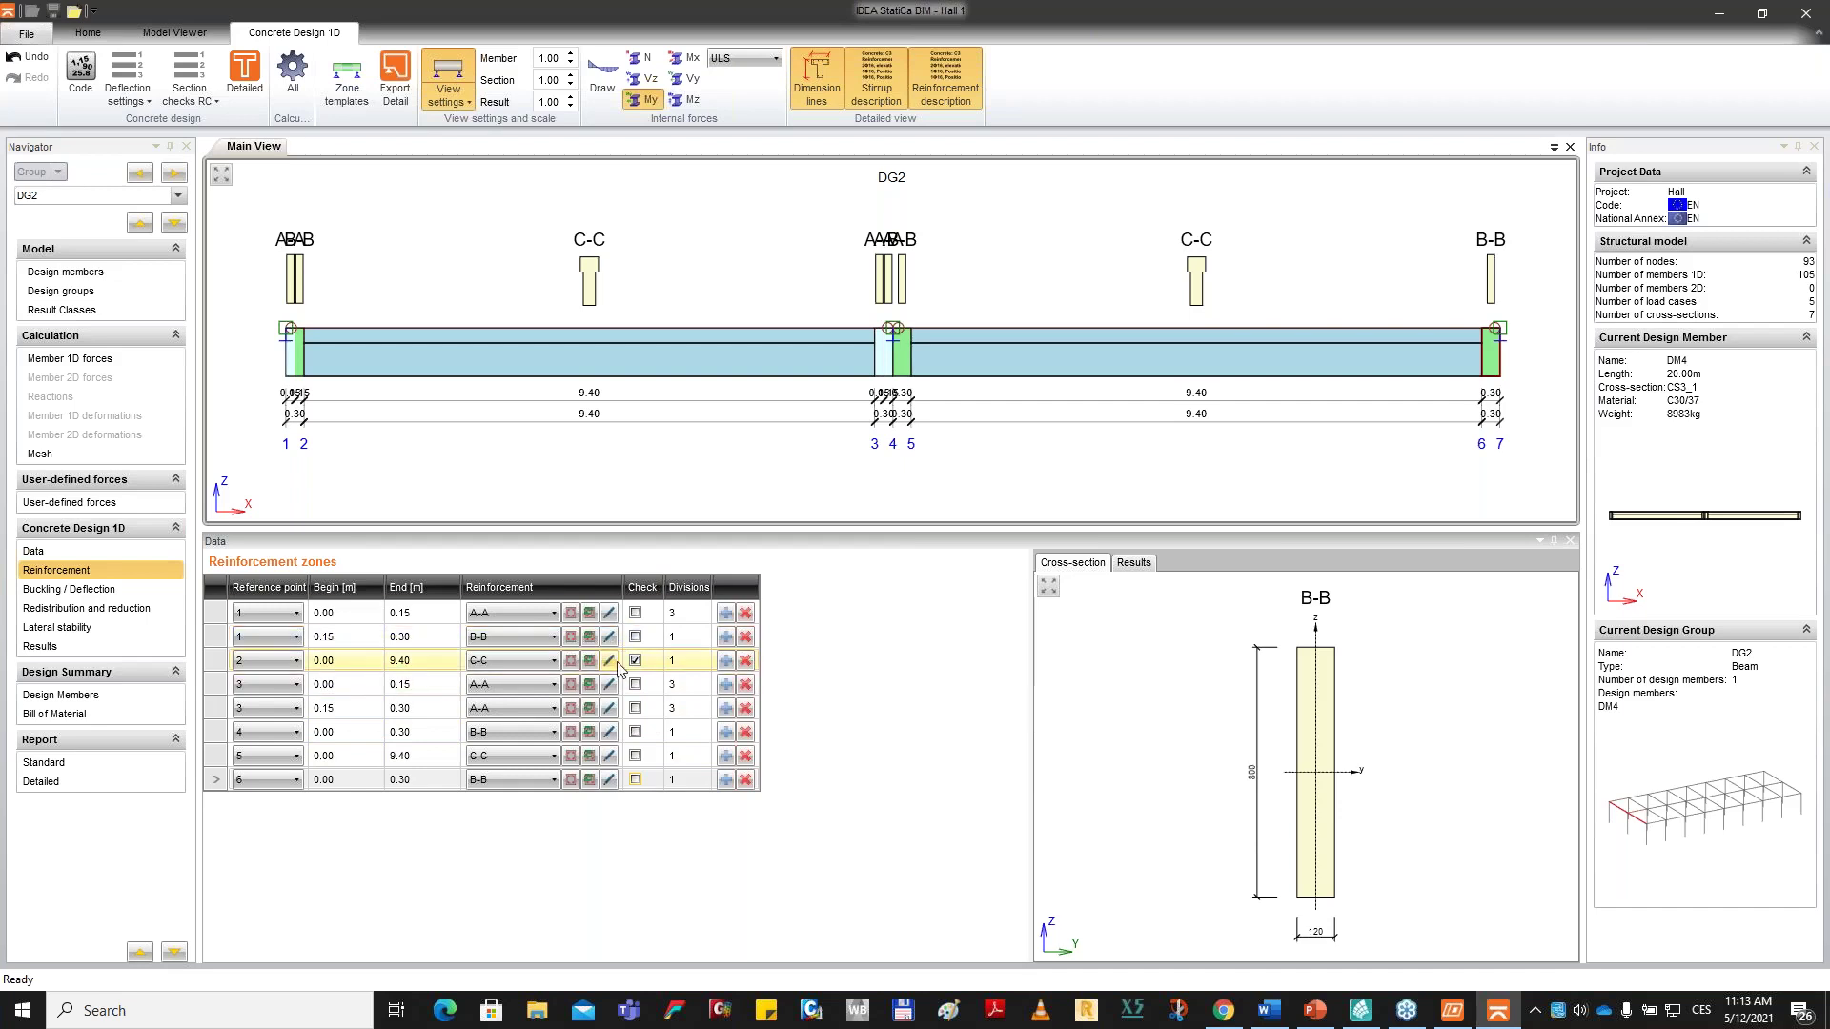
Set the number of divisions of the checked 9.40 m C-C zone to 10.
left_click(689, 662)
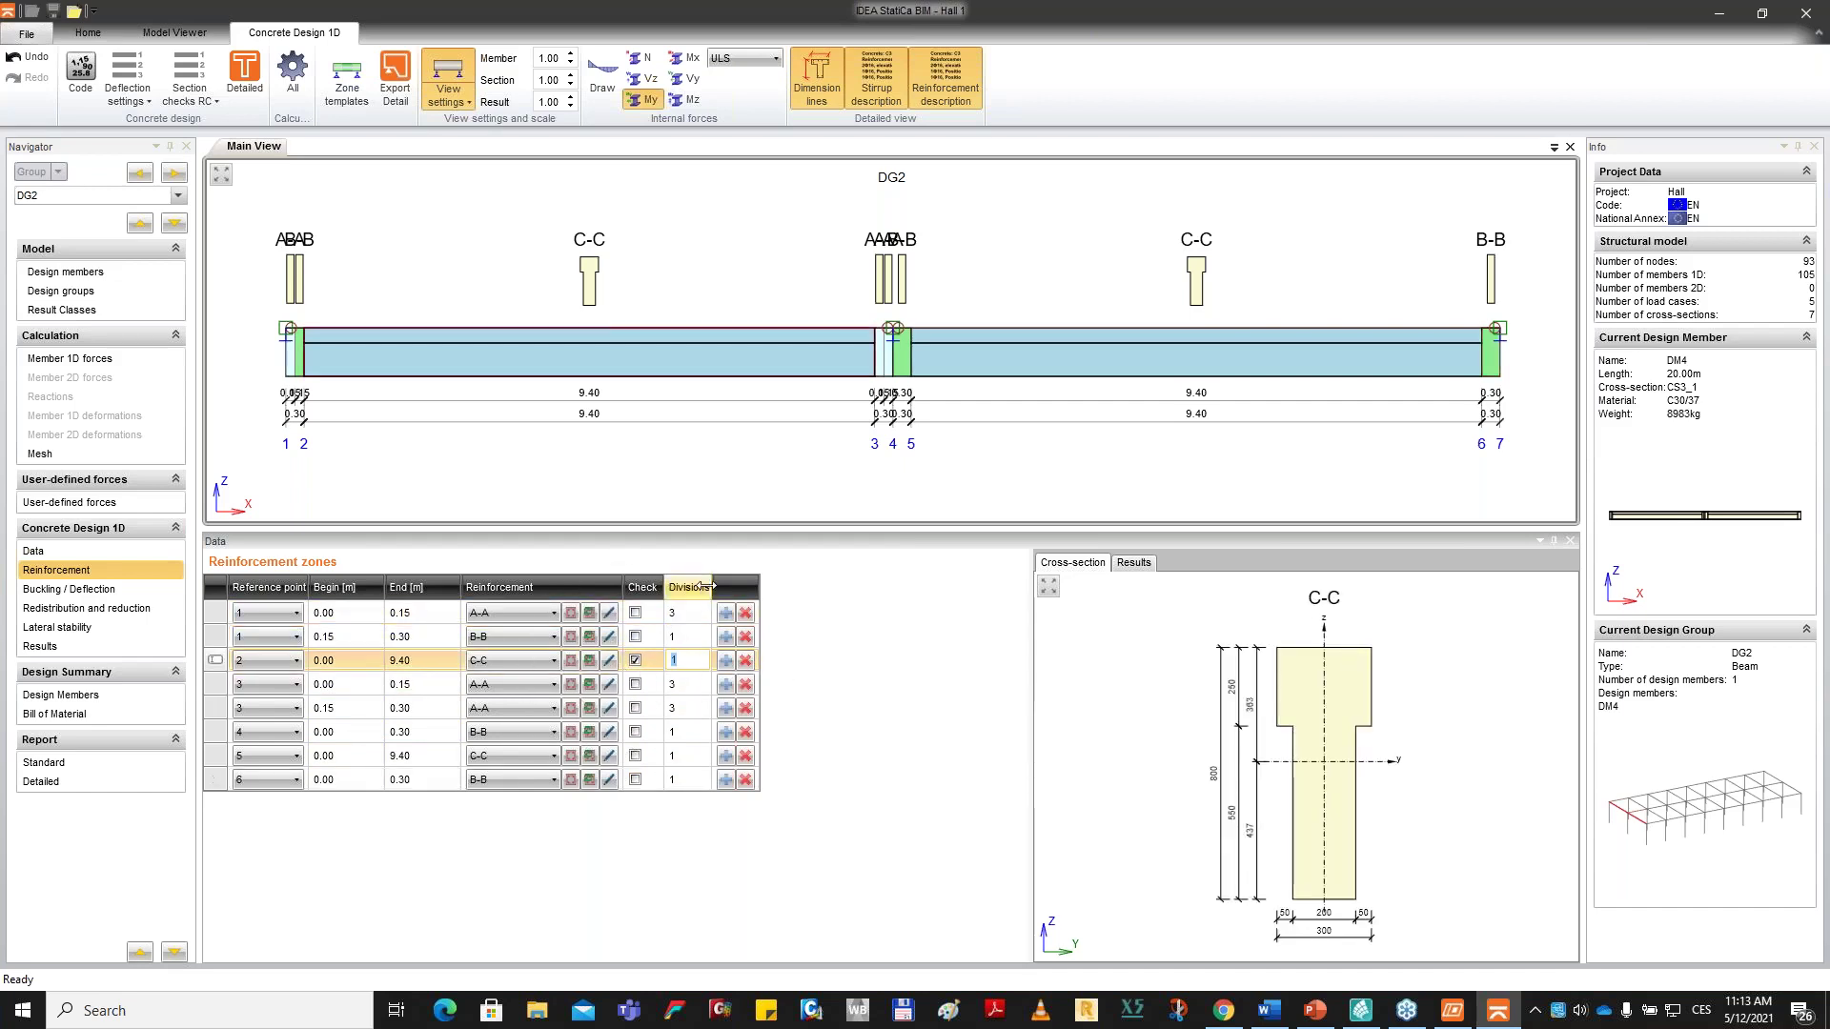
left_click_drag(735, 584, 761, 585)
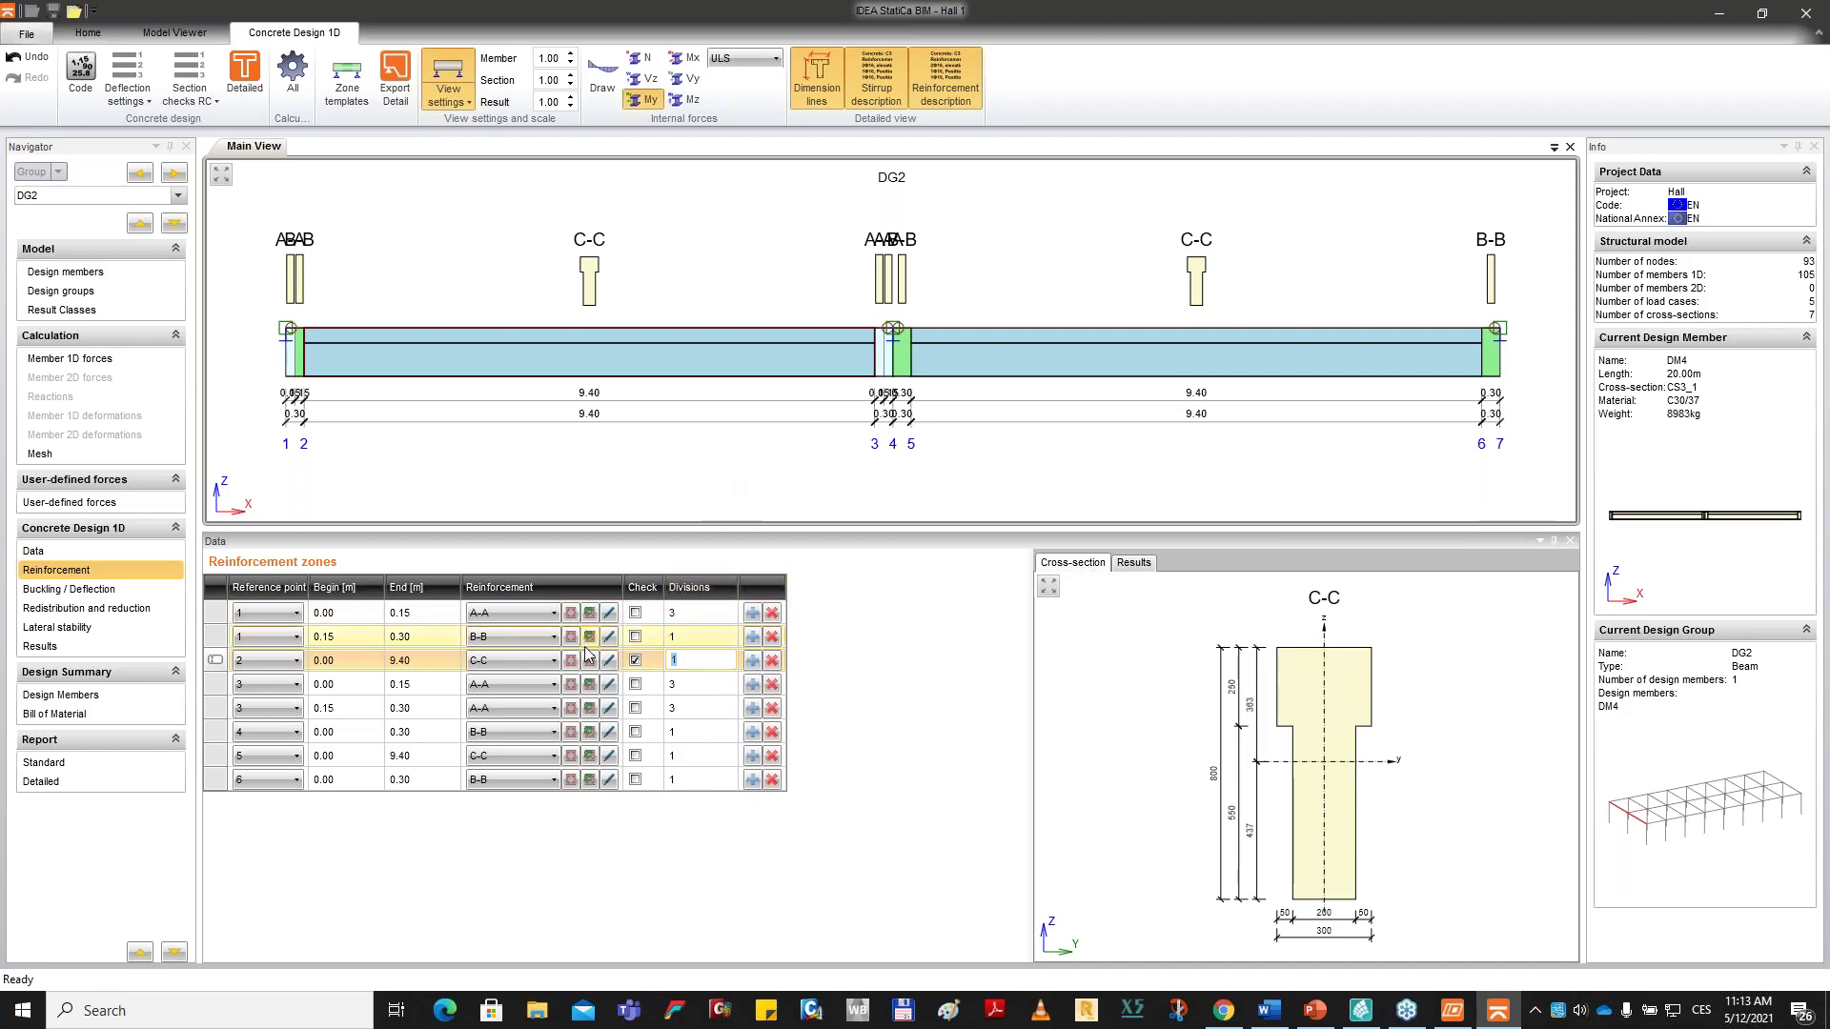
left_click(689, 660)
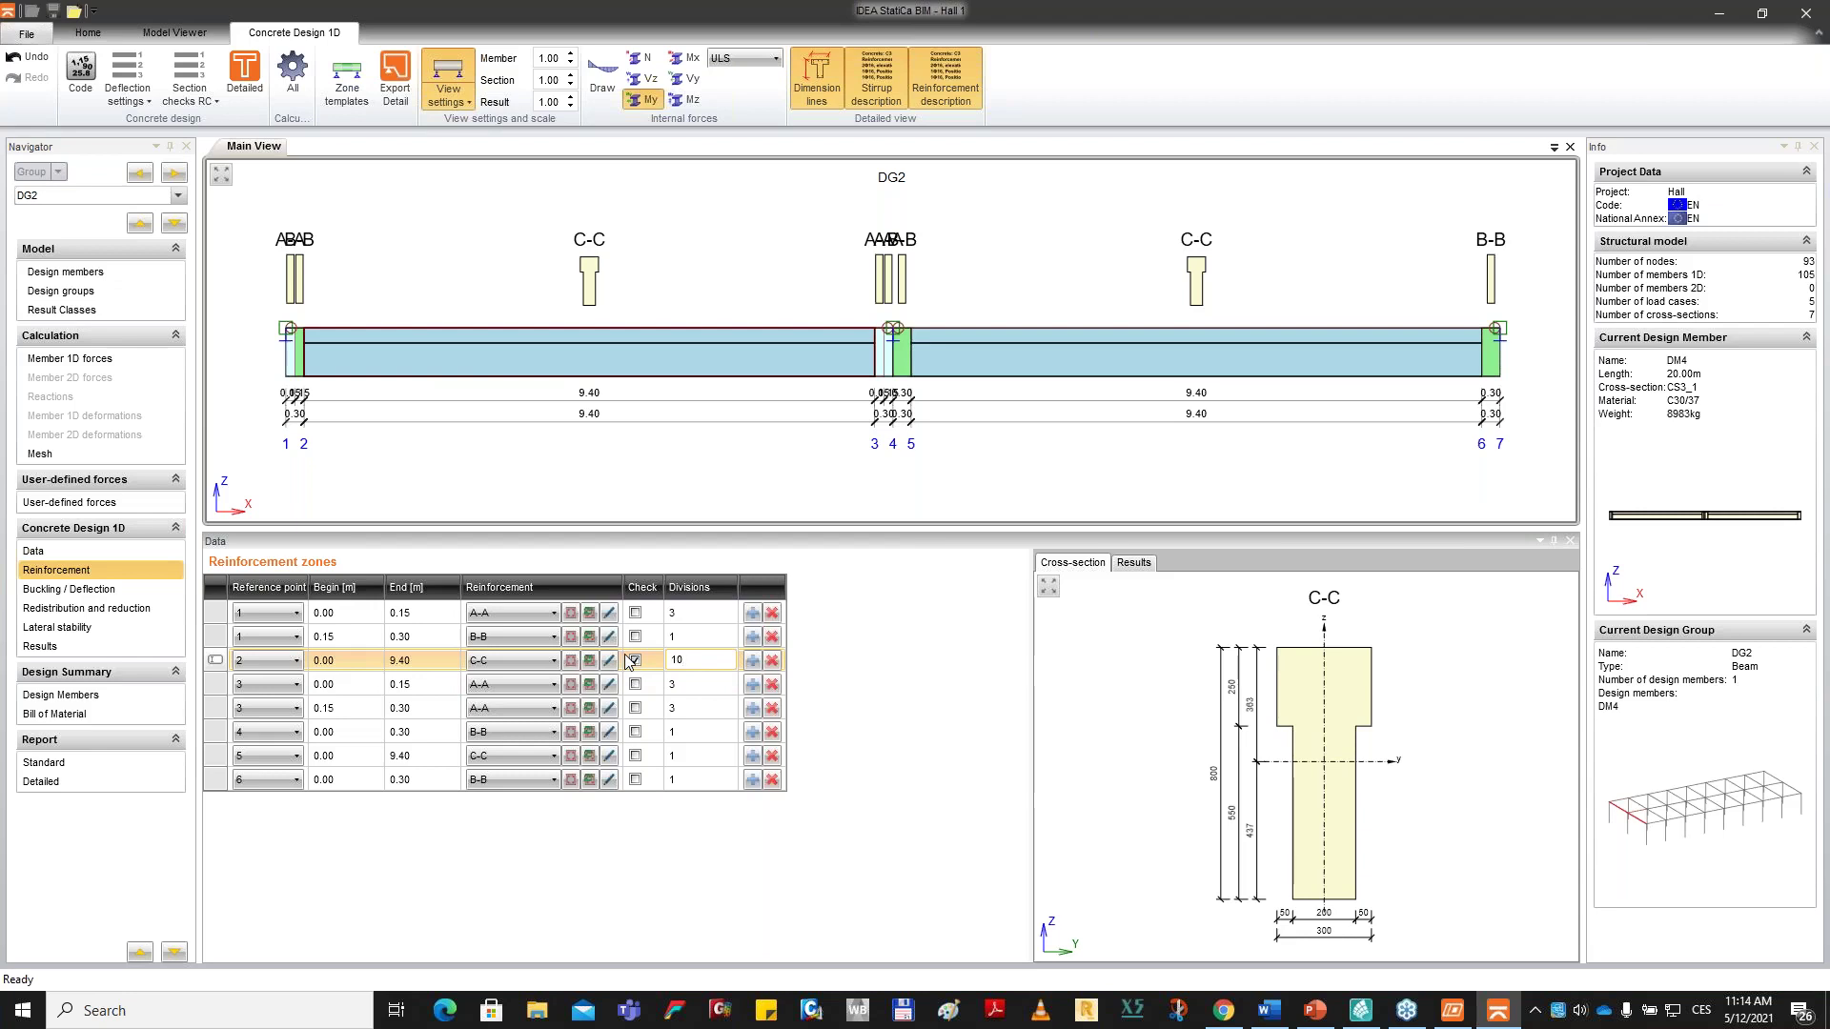
key("Return")
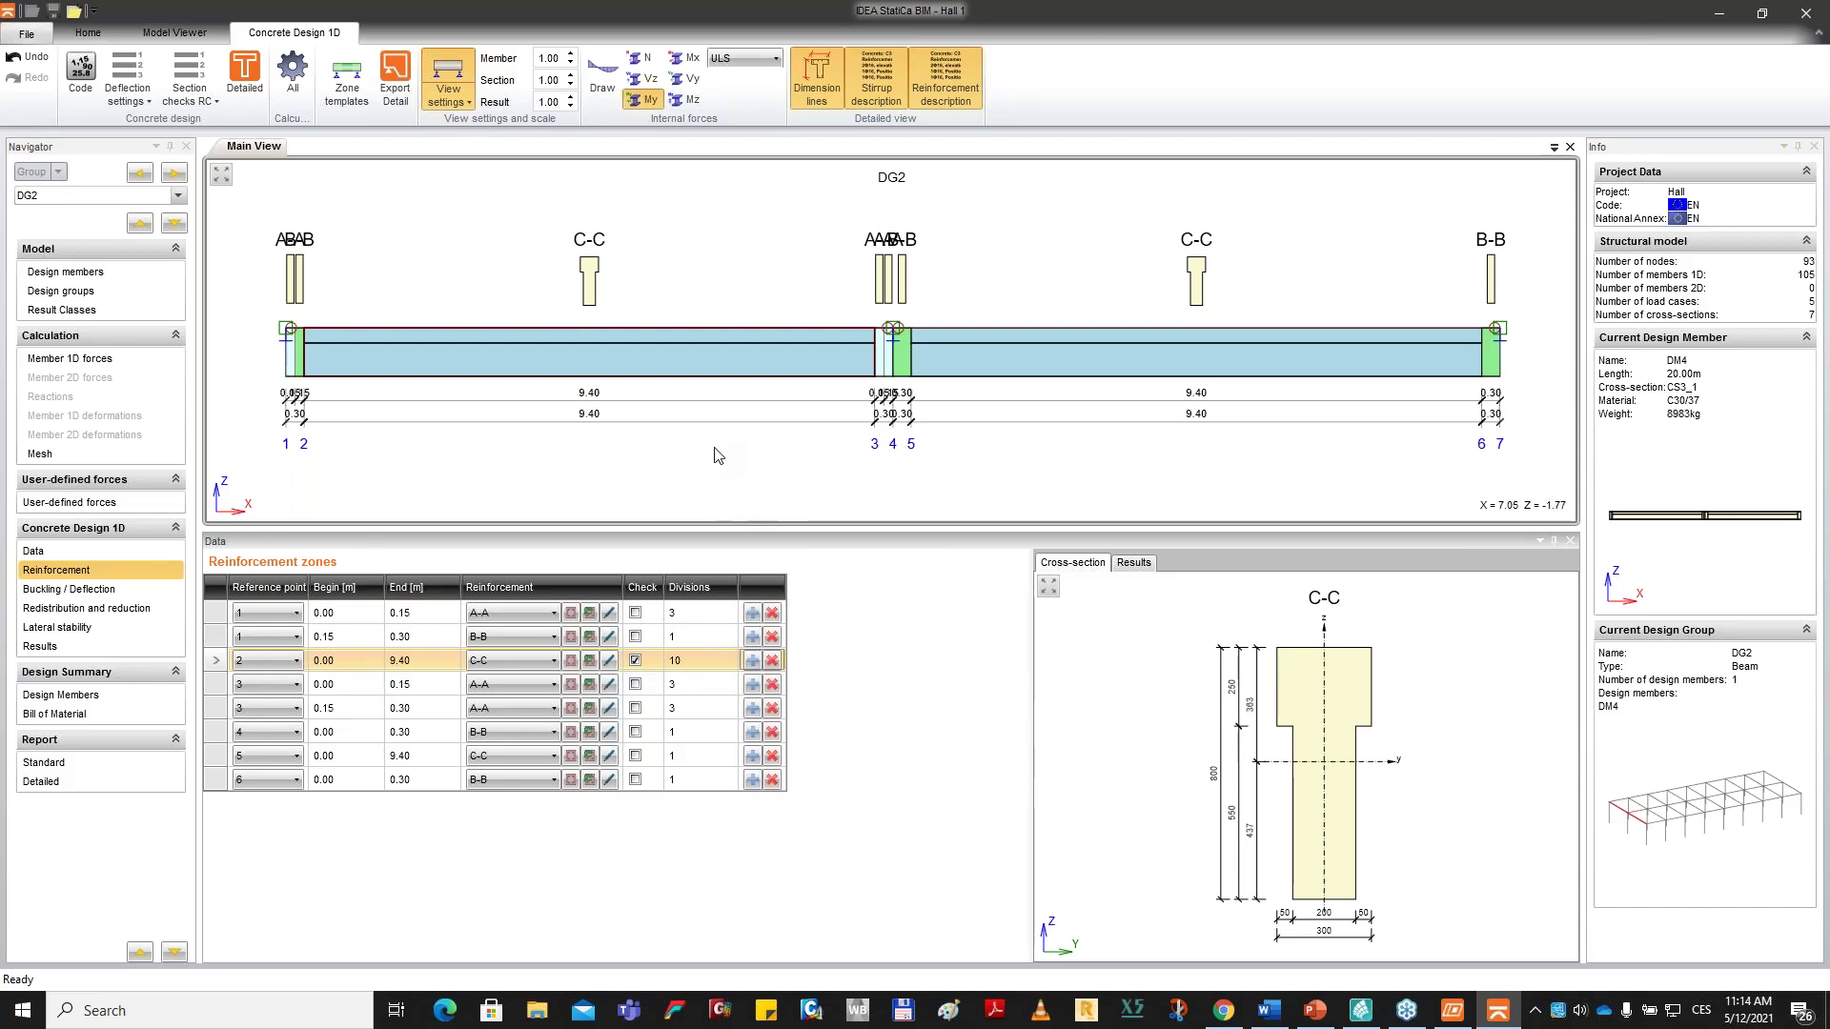
Import the reinforcement from the desktop file Reinforcement.nav into cross-section C-C and accept it.
left_click(591, 276)
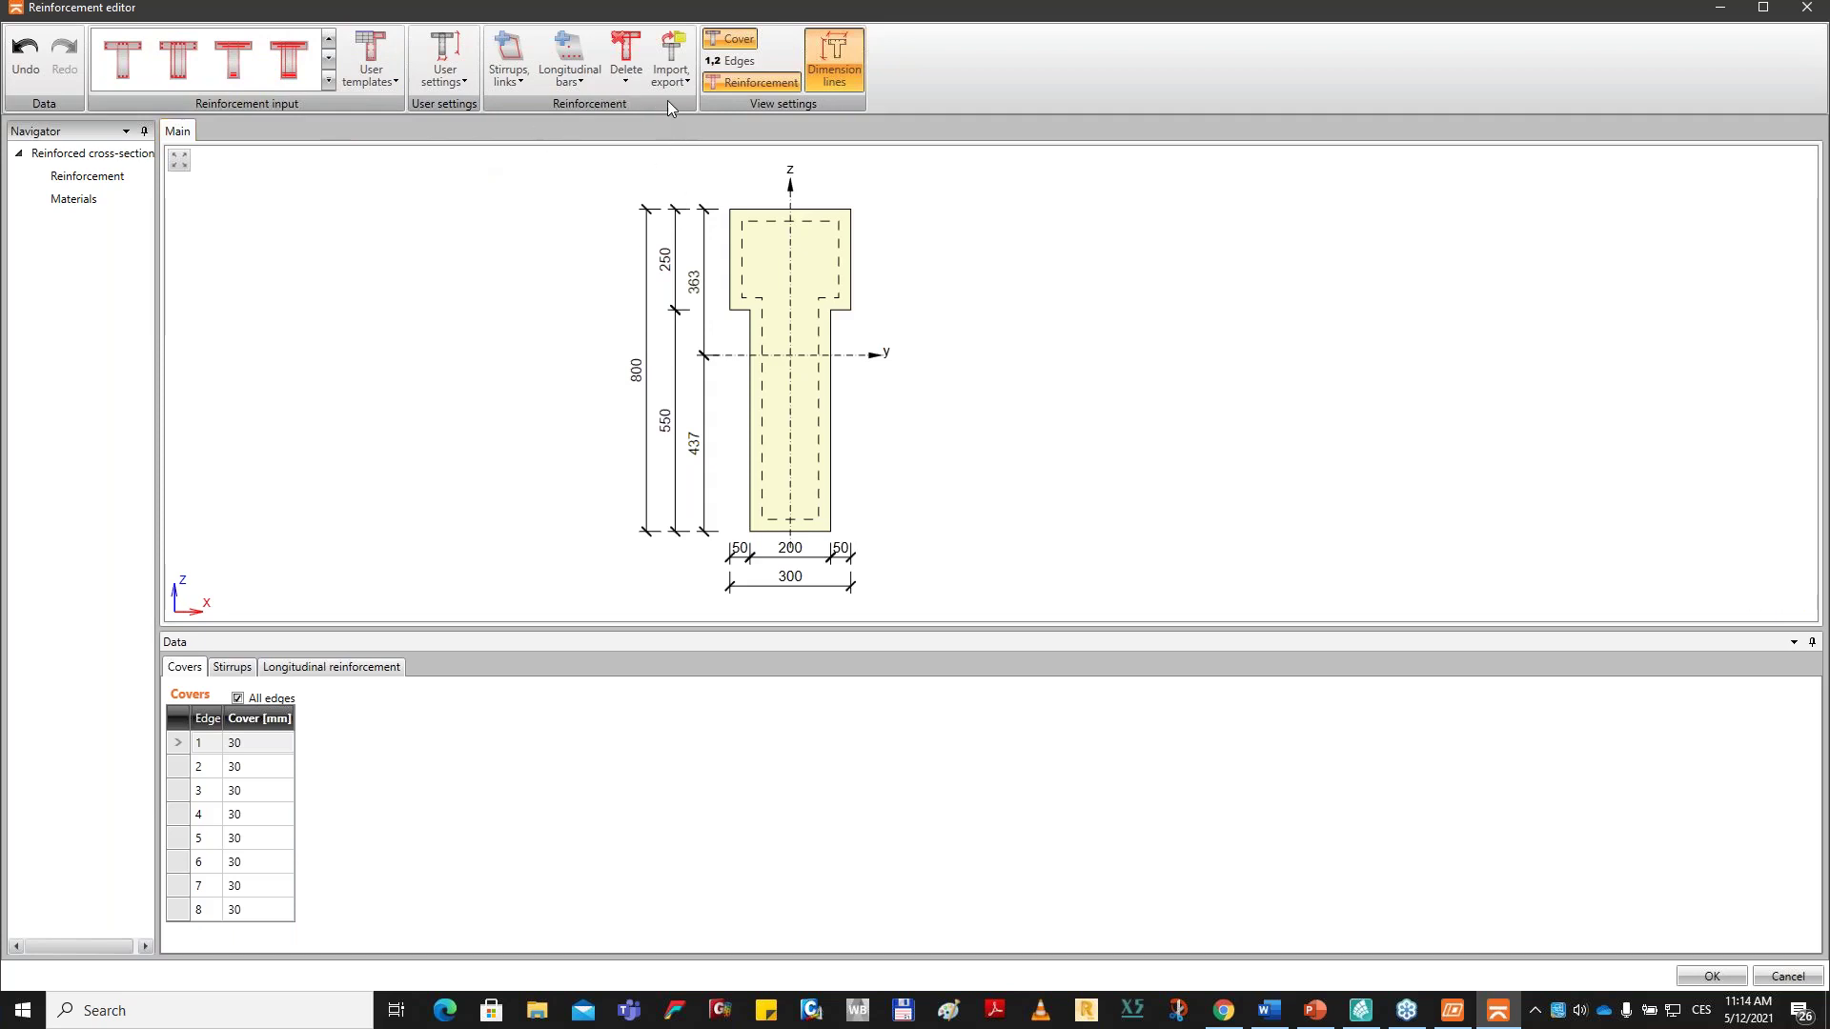
left_click(670, 76)
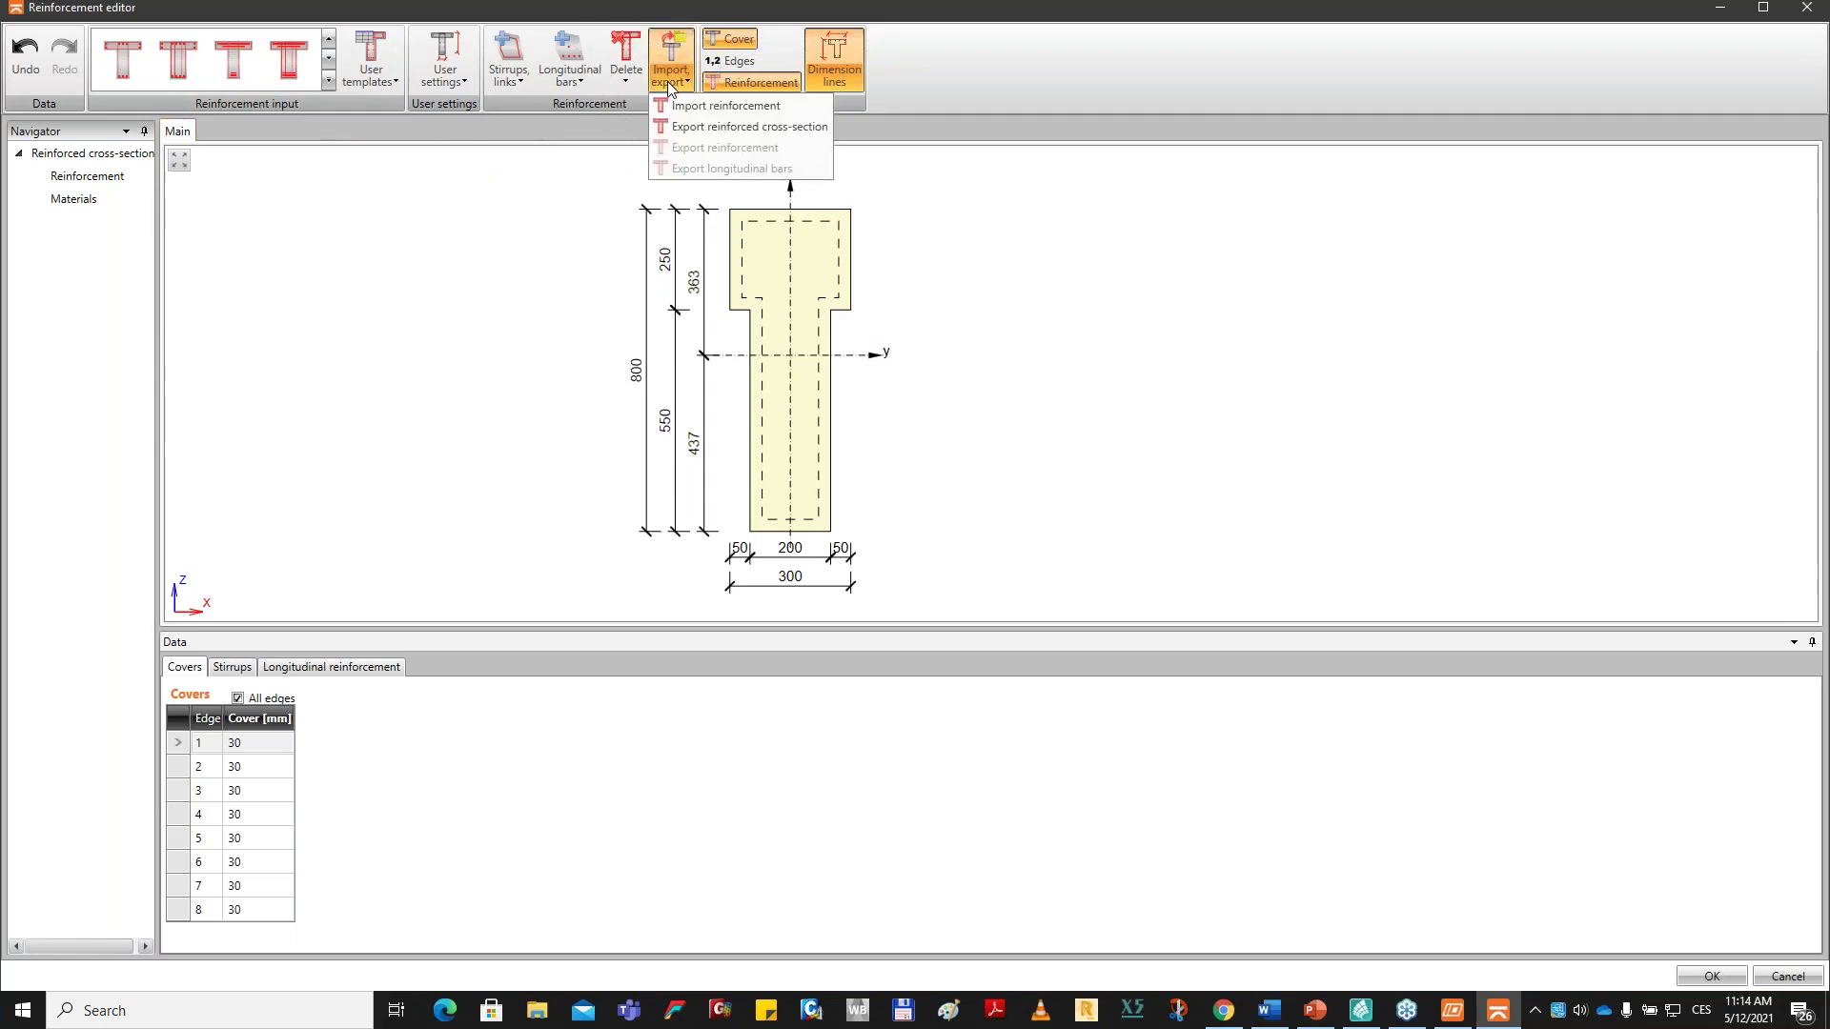
left_click(711, 105)
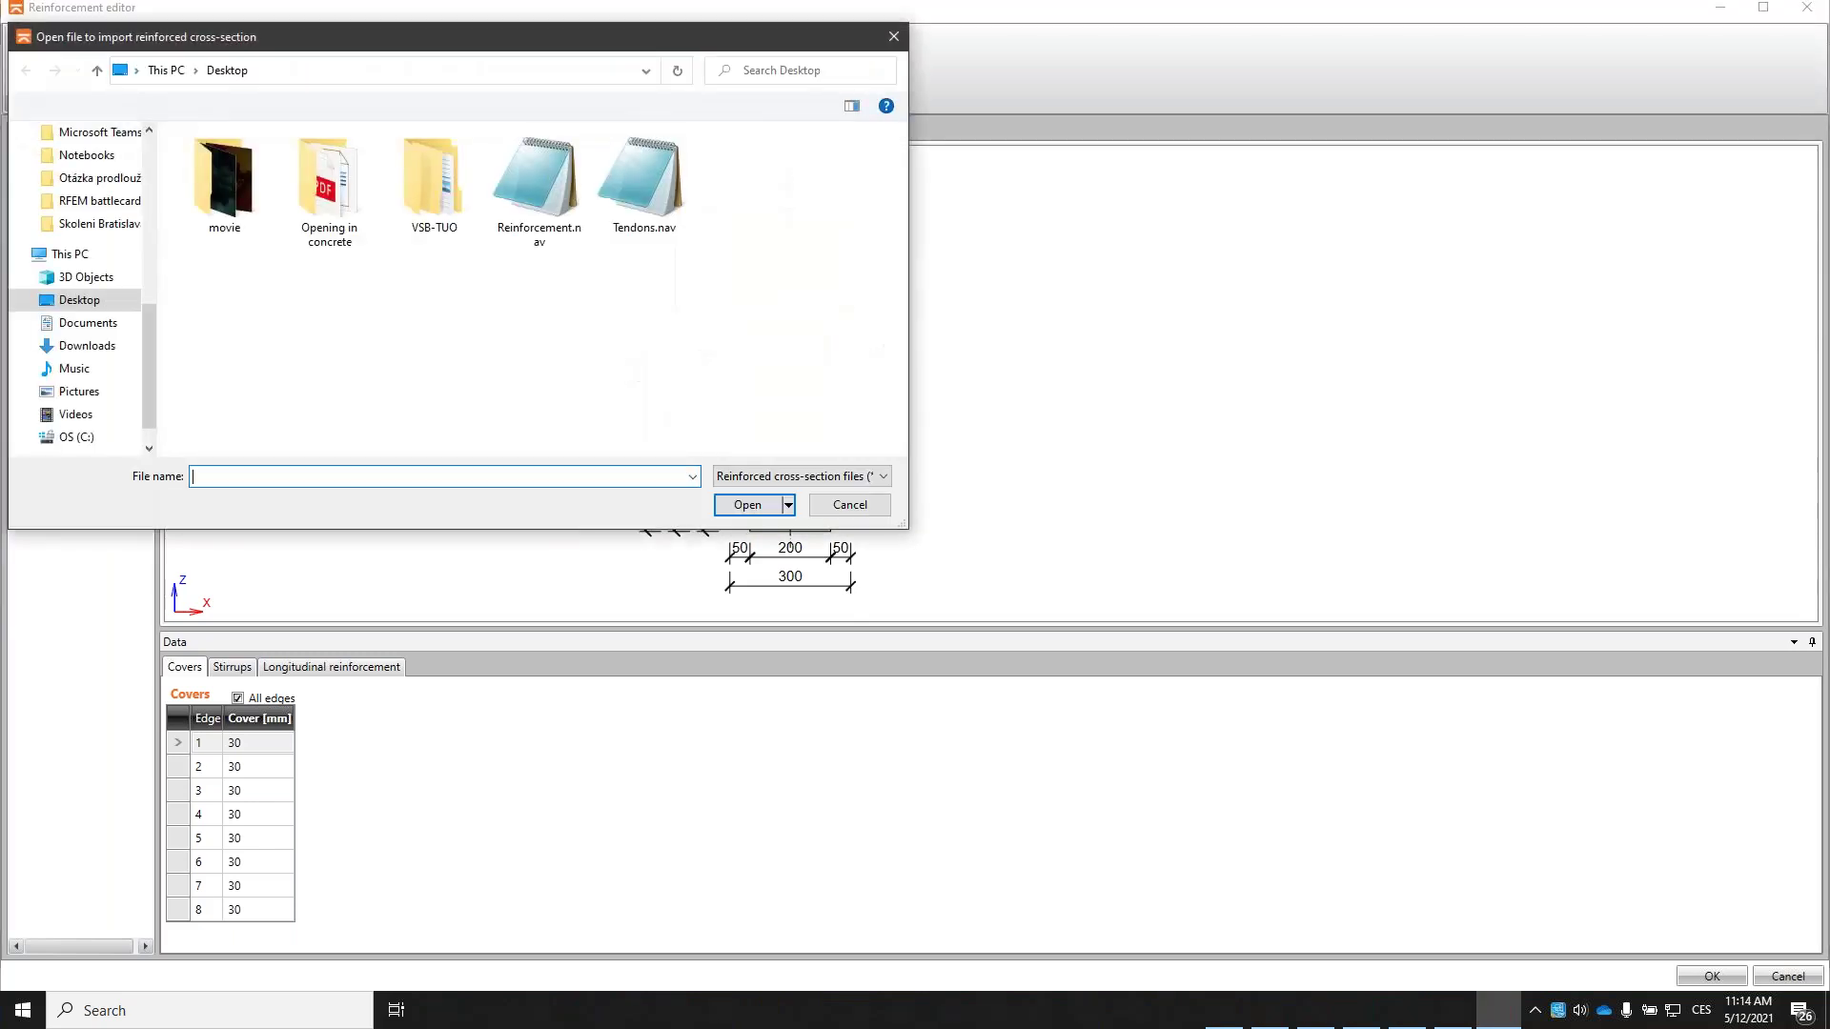
left_click(539, 234)
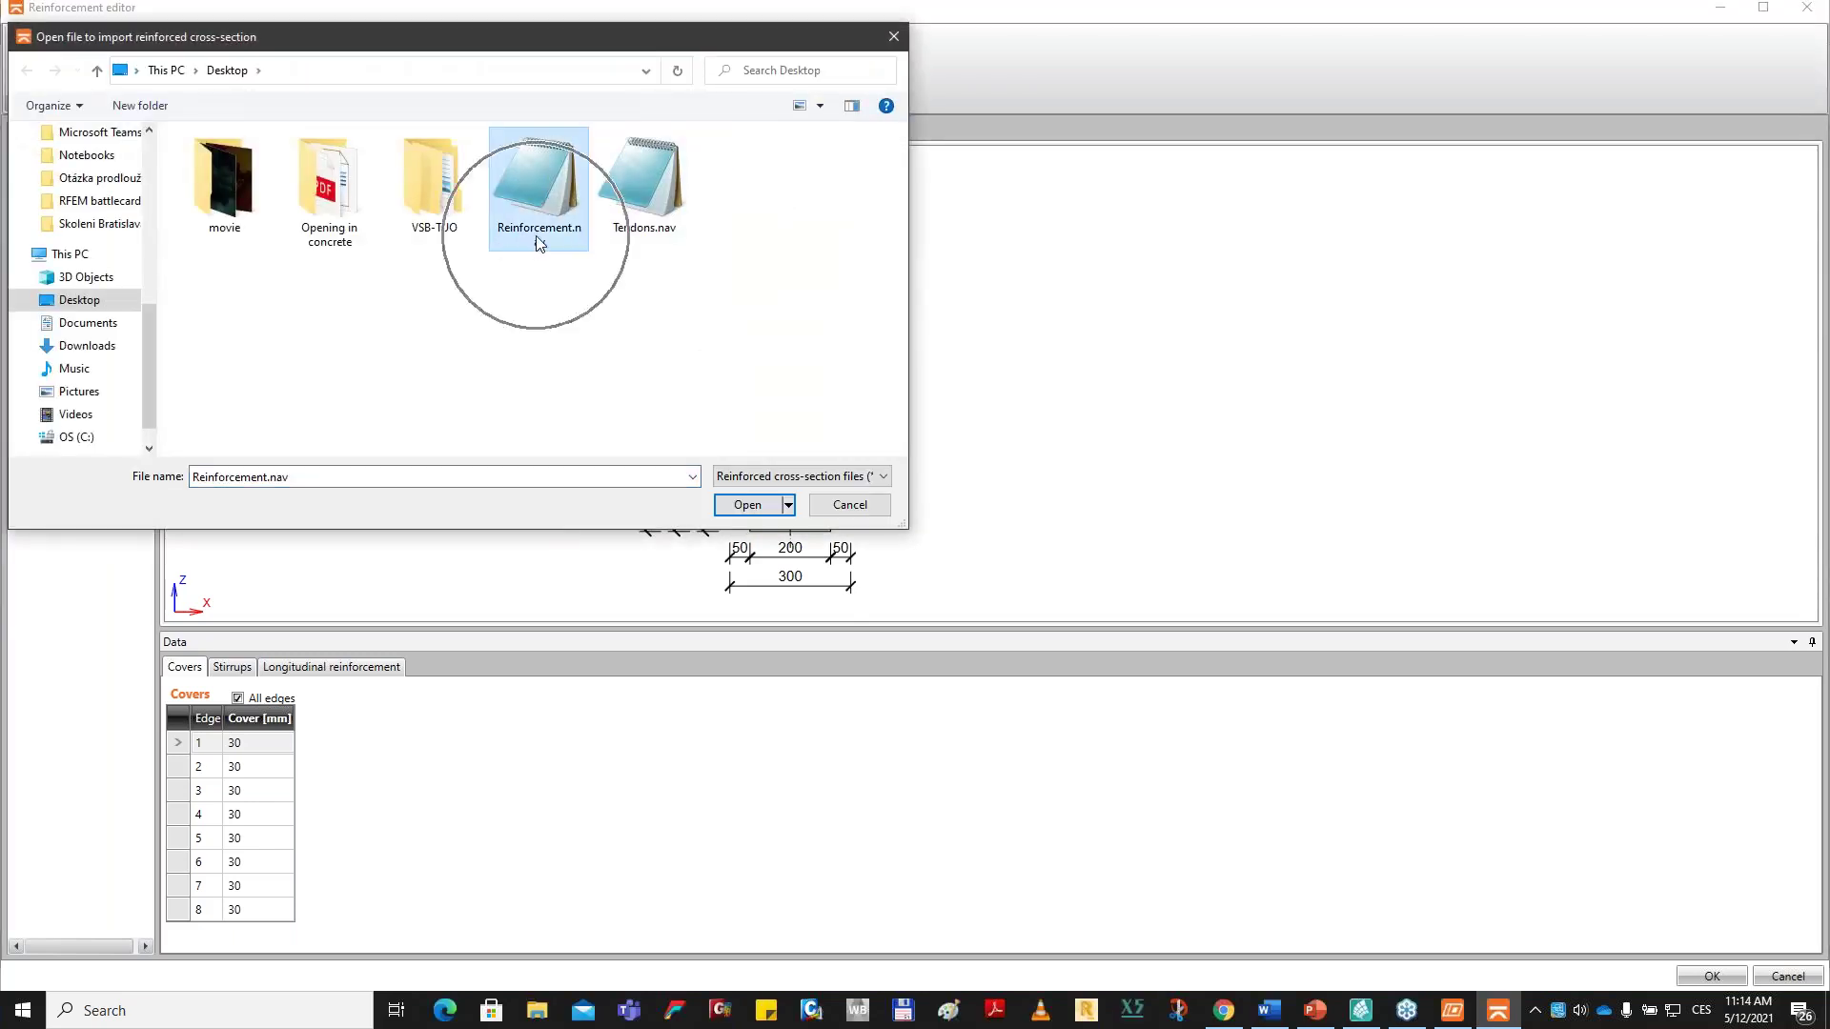
left_click(755, 505)
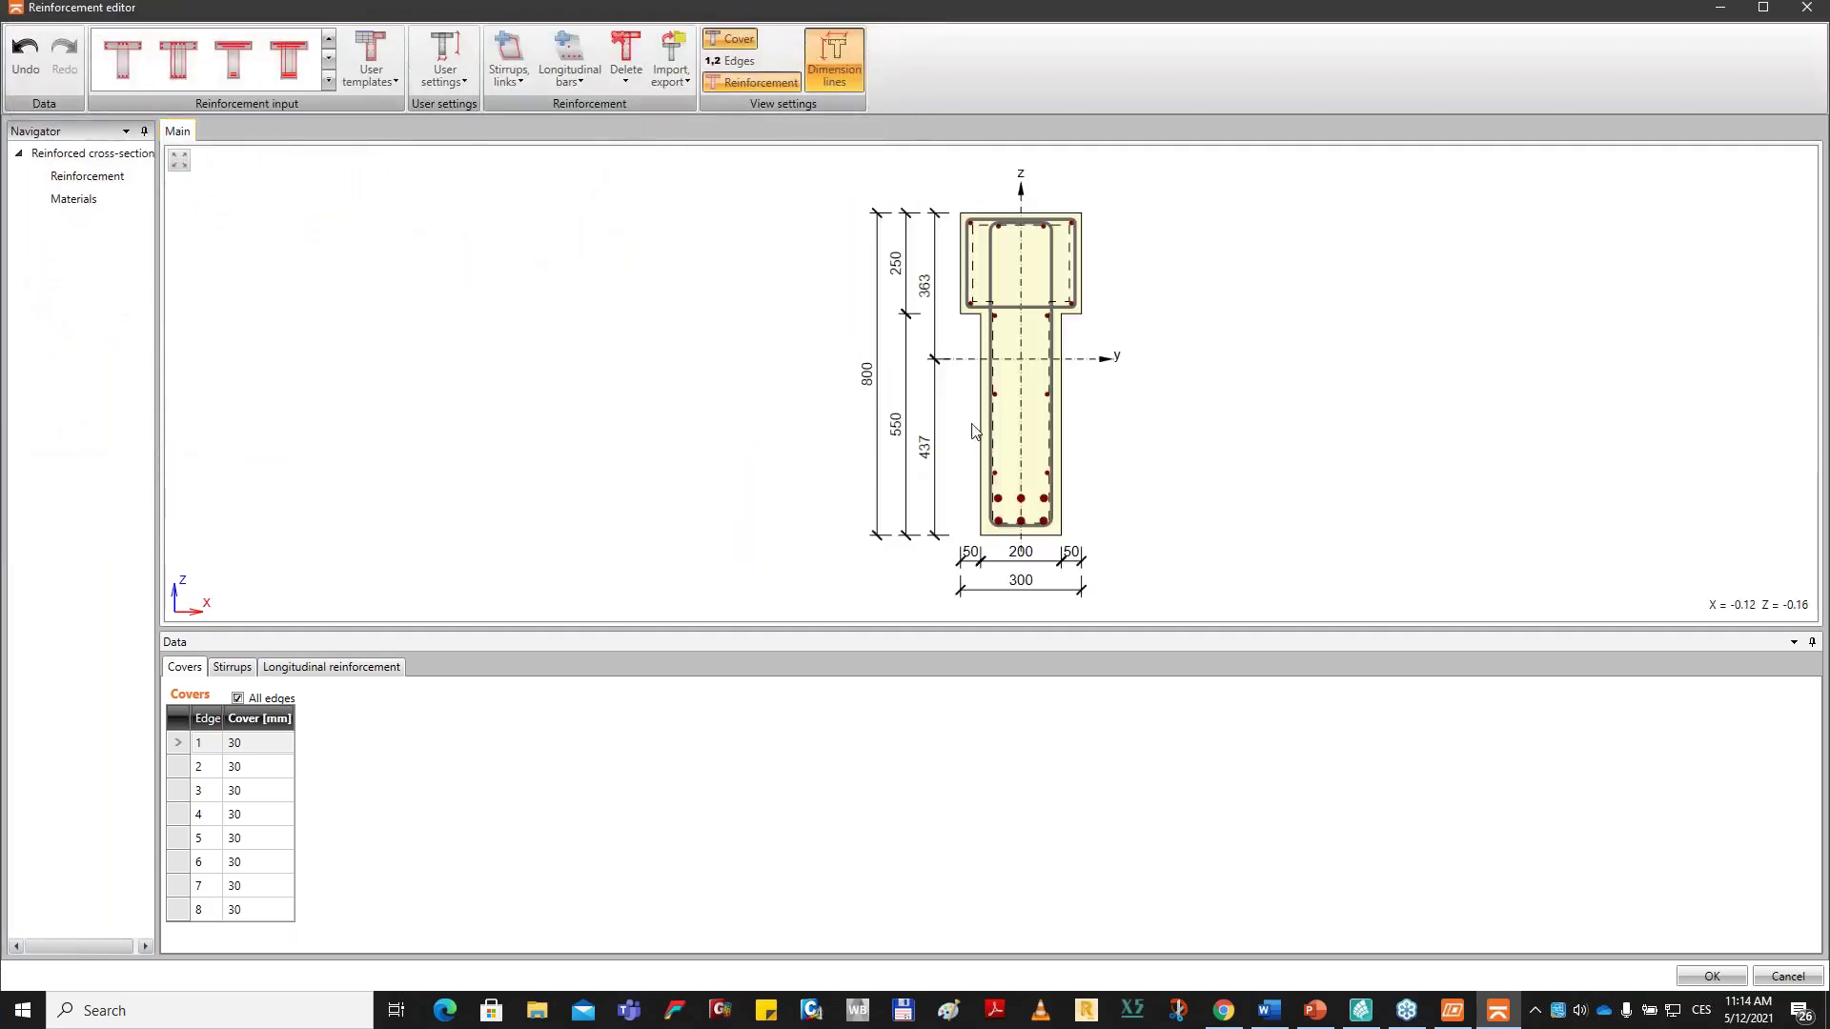
mouse_move(974, 423)
middle_mouse_down()
mouse_move(759, 426)
mouse_move(777, 426)
middle_mouse_up()
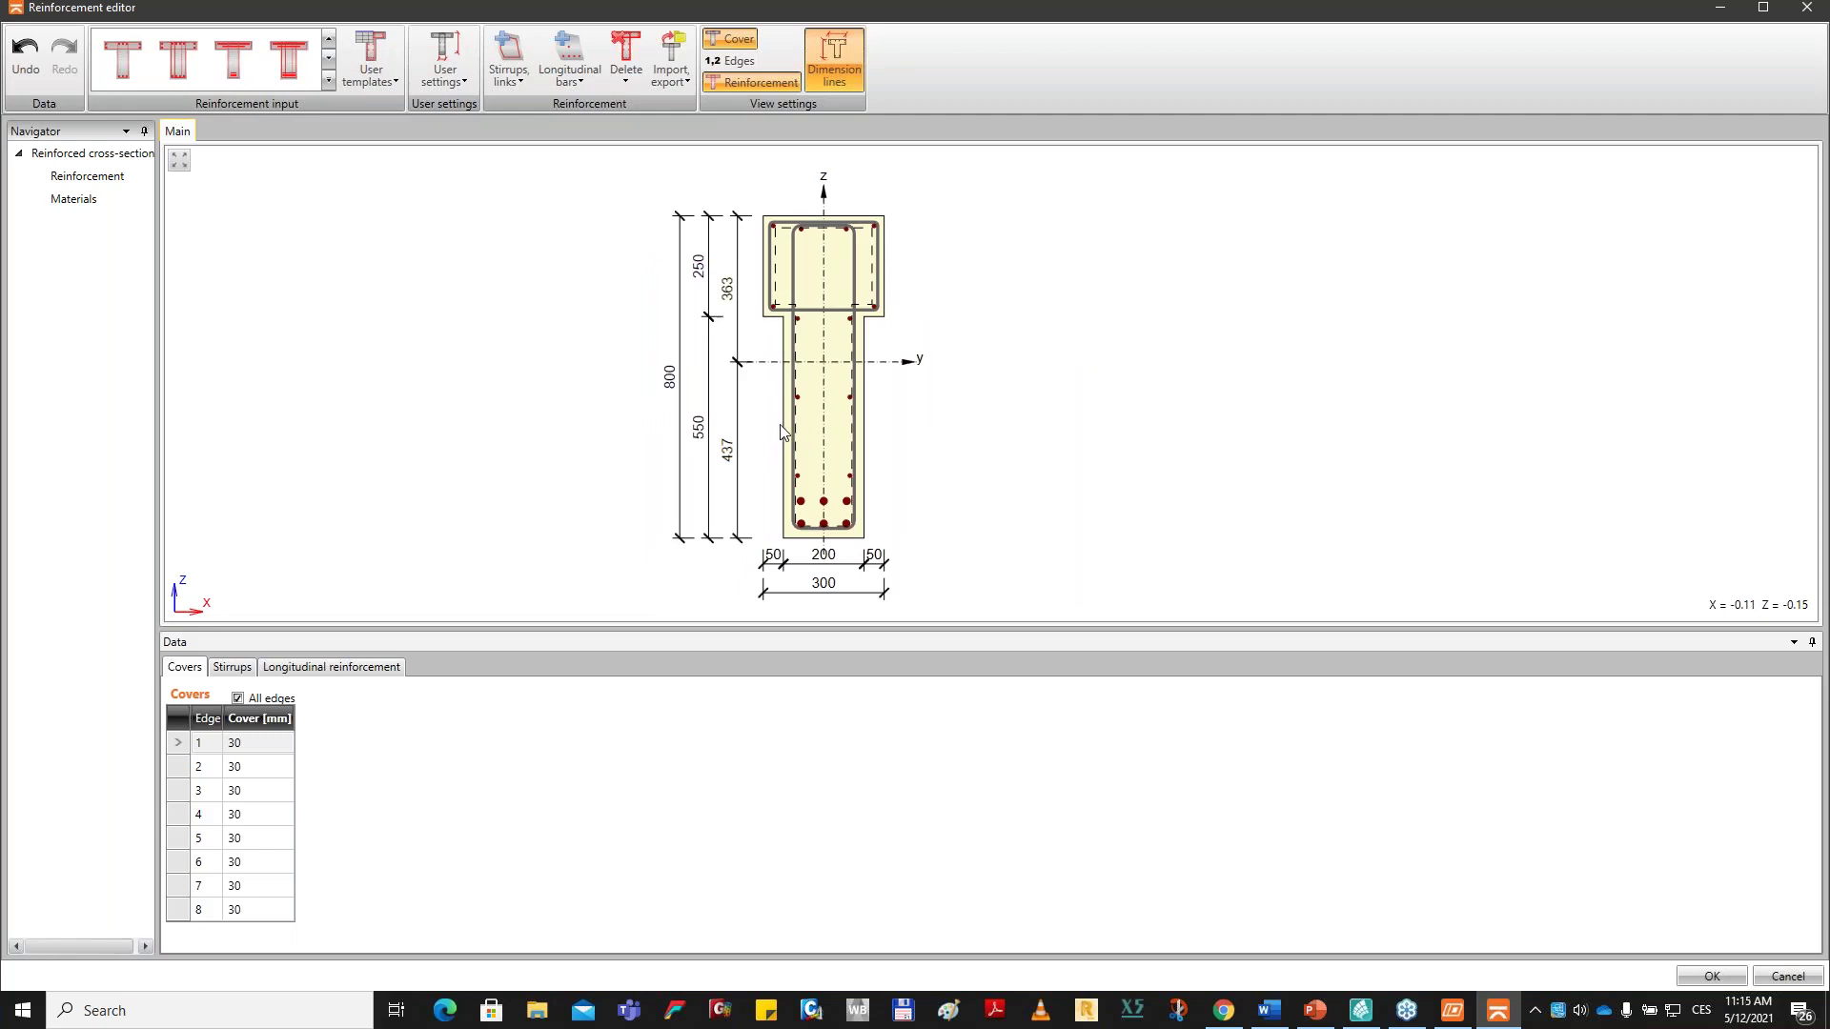
mouse_move(894, 503)
middle_mouse_down()
mouse_move(923, 501)
mouse_move(869, 469)
middle_mouse_up()
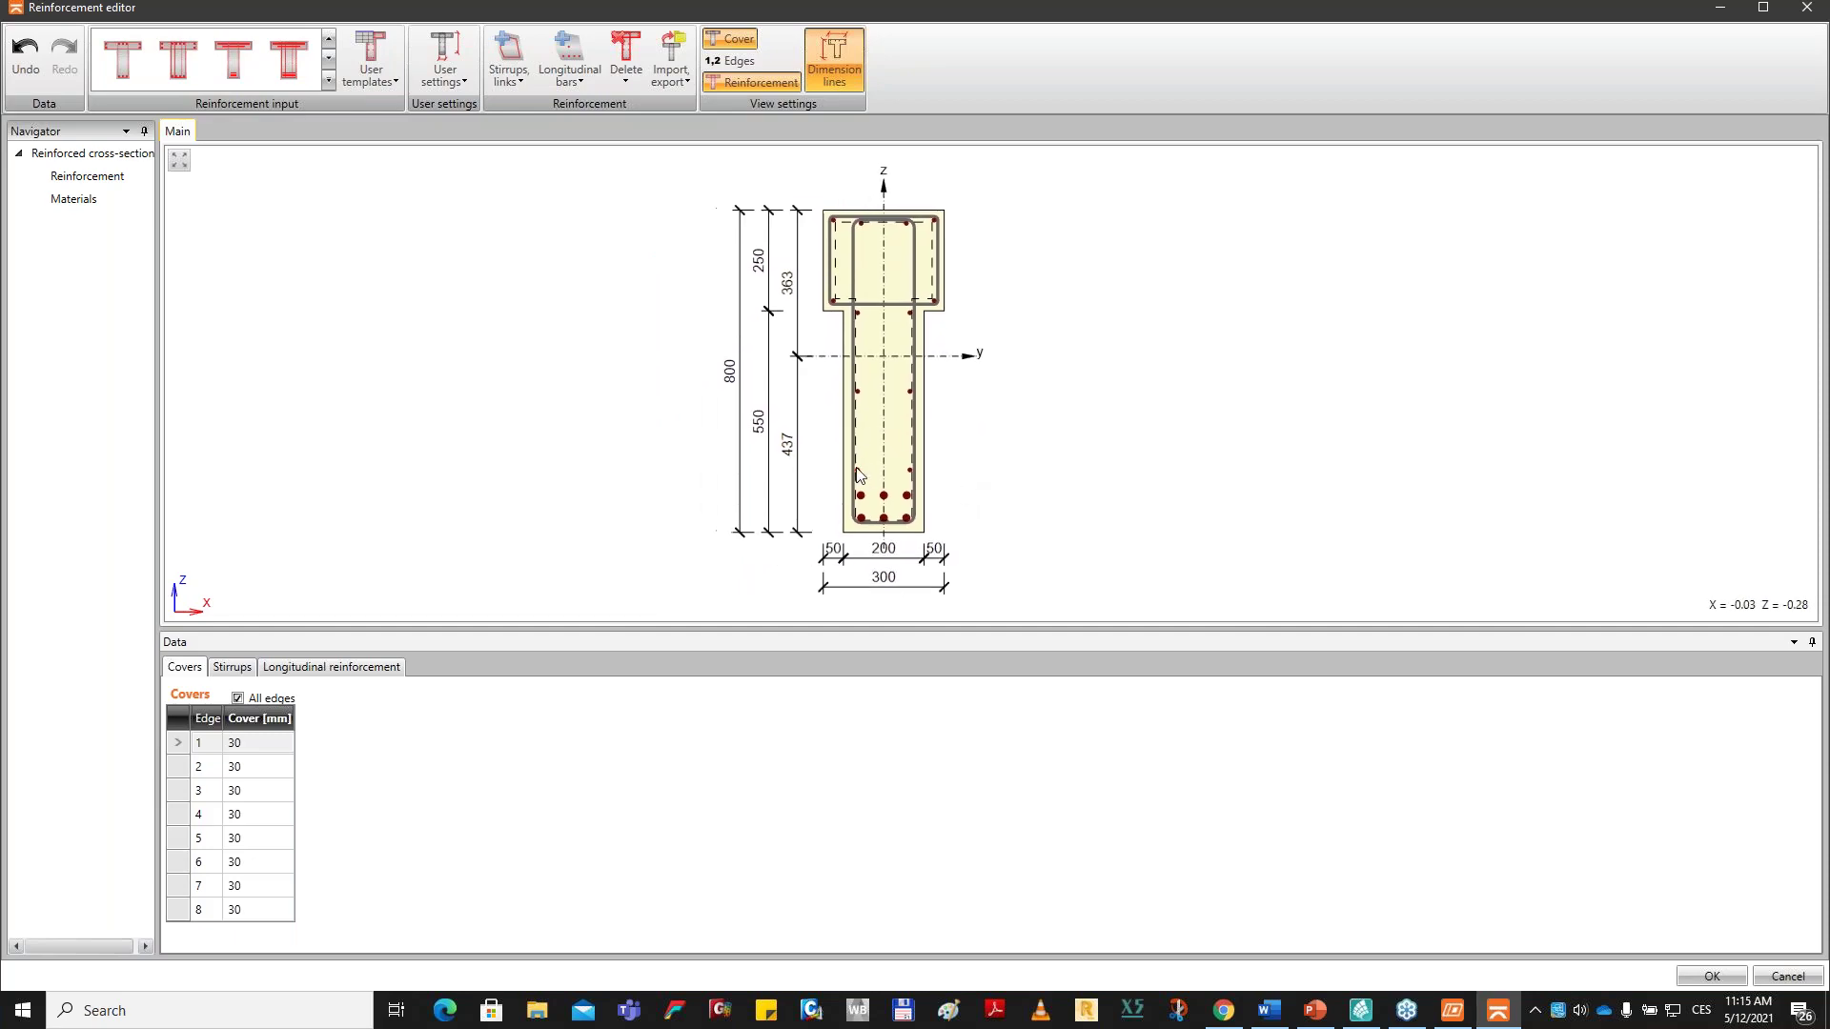
left_click(1711, 977)
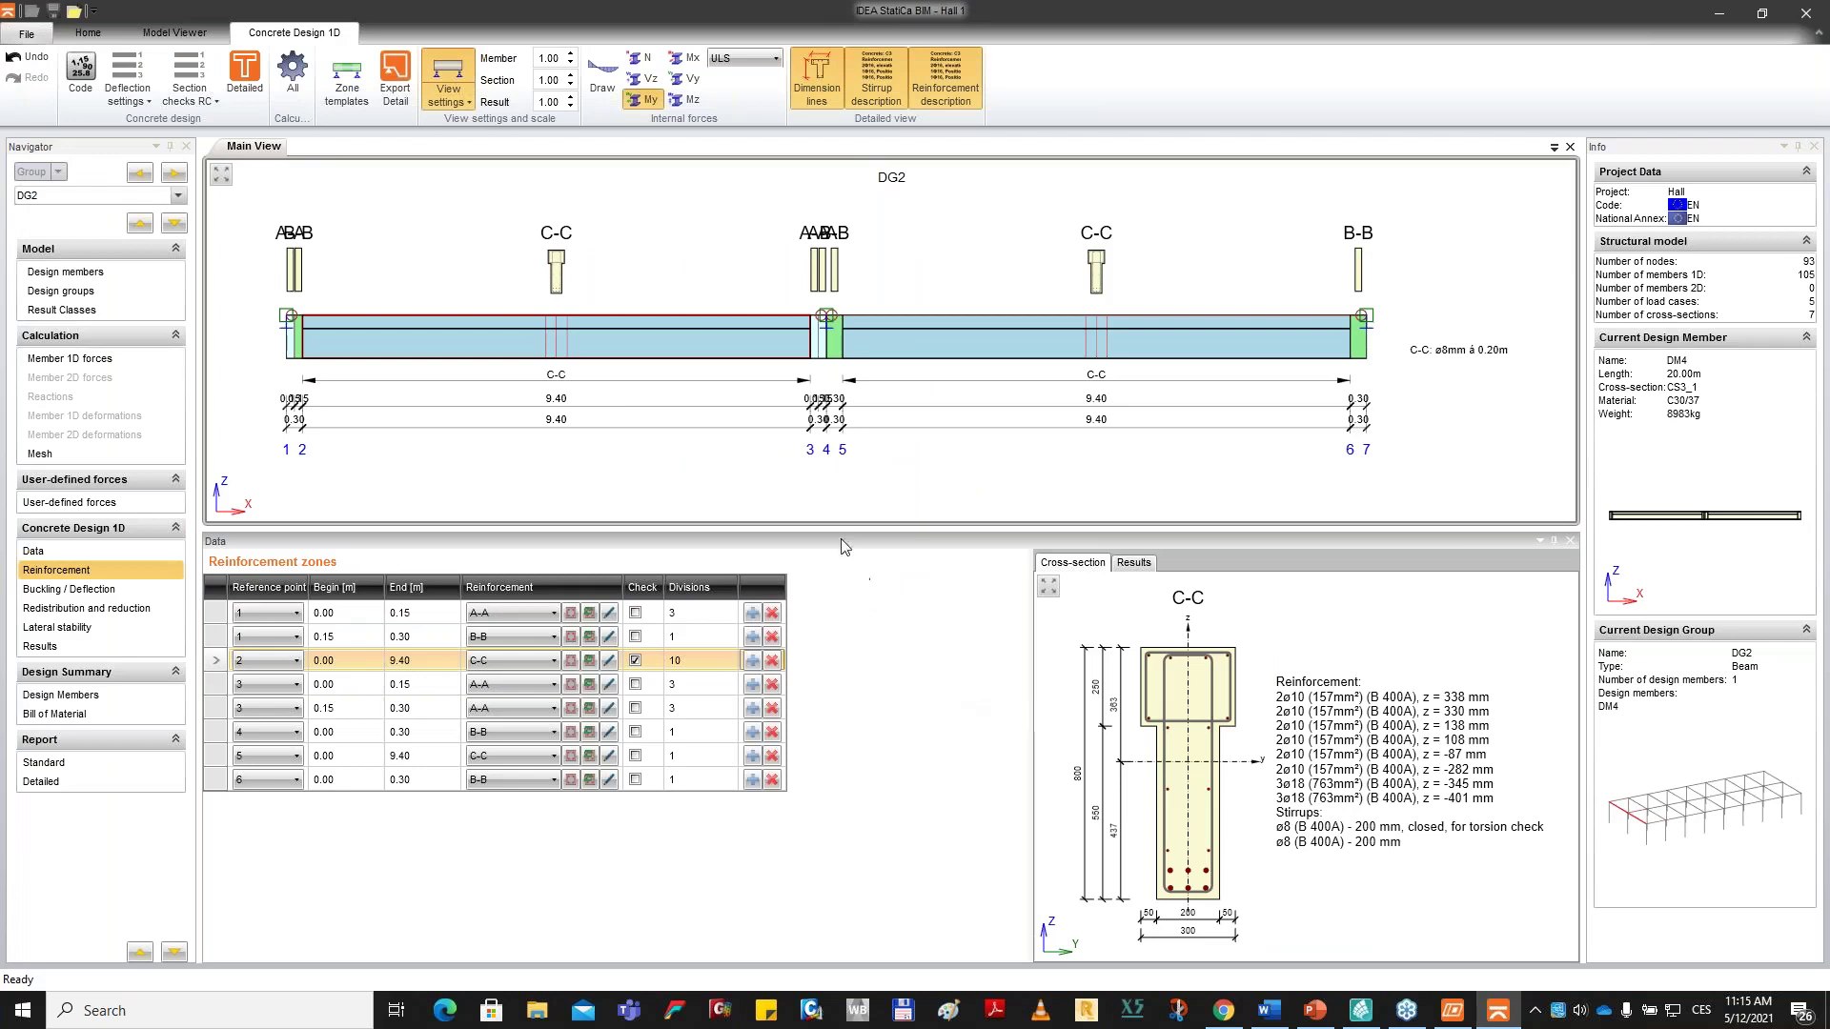
middle_click_drag(634, 426, 669, 428)
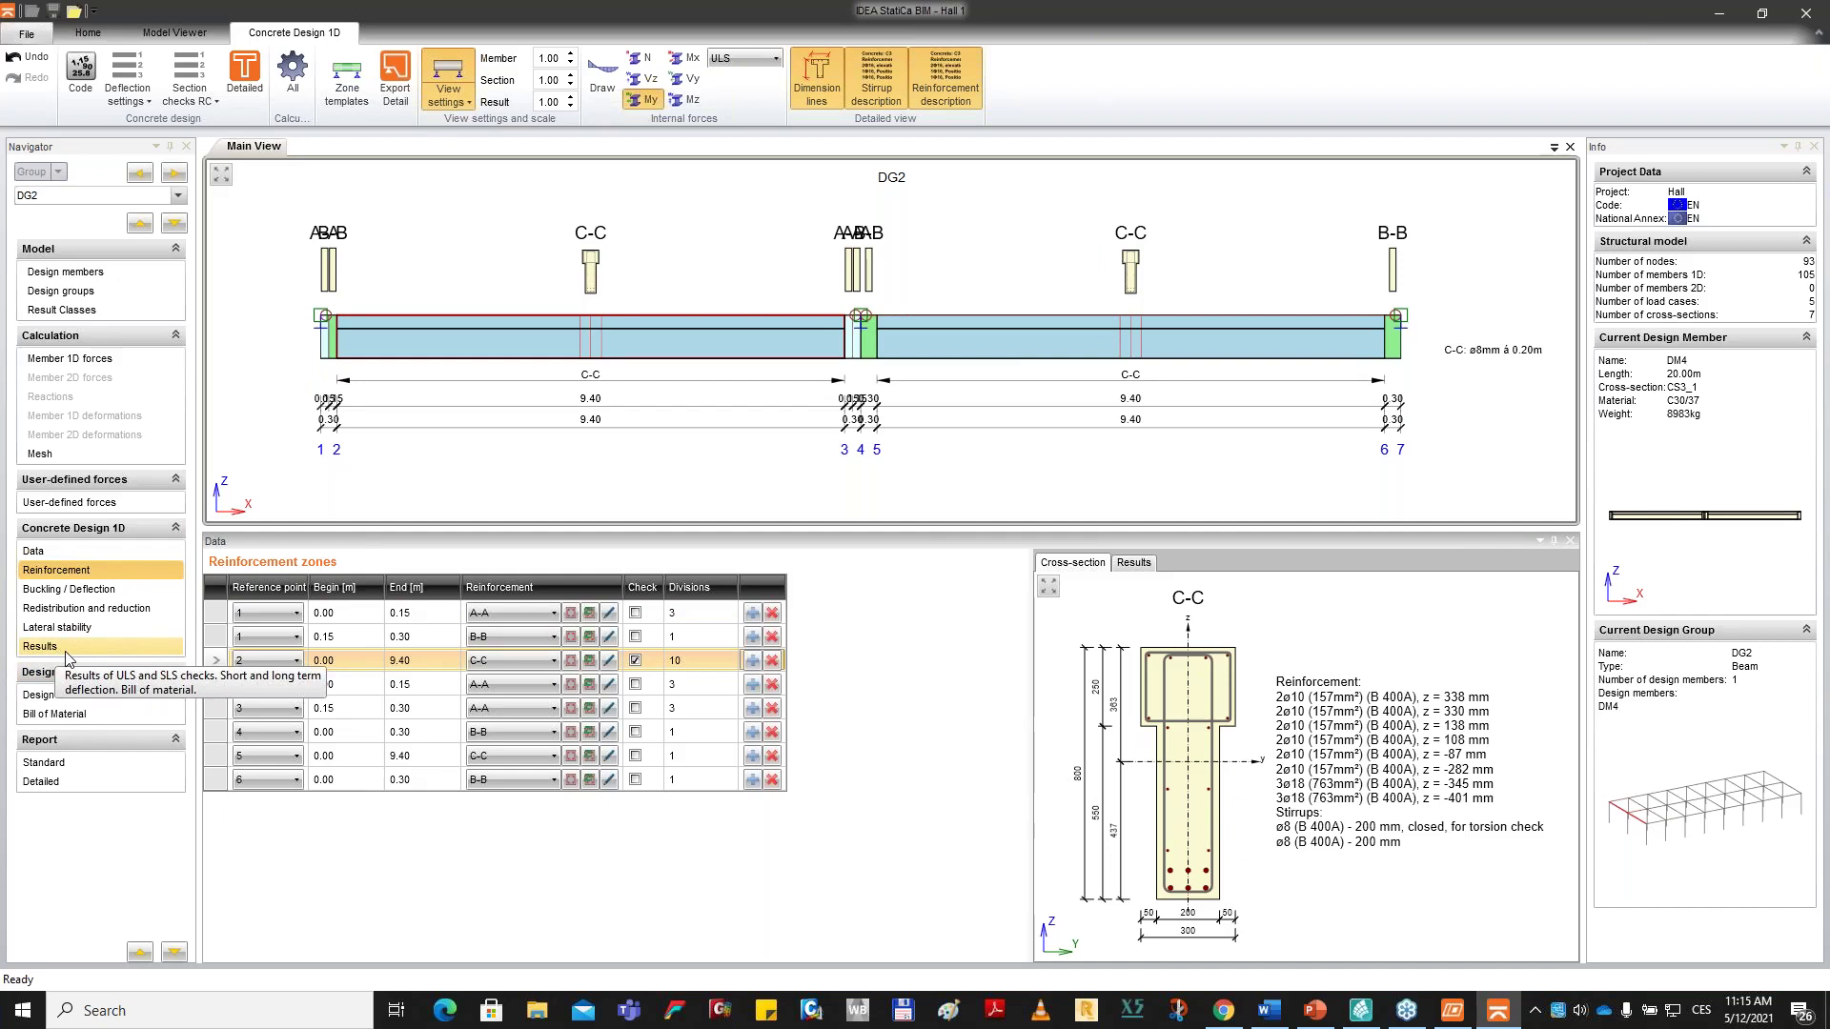
Open the DG2 sections in IDEA StatiCa RCS, calculate all of them and enlarge the list of extremes.
left_click(255, 95)
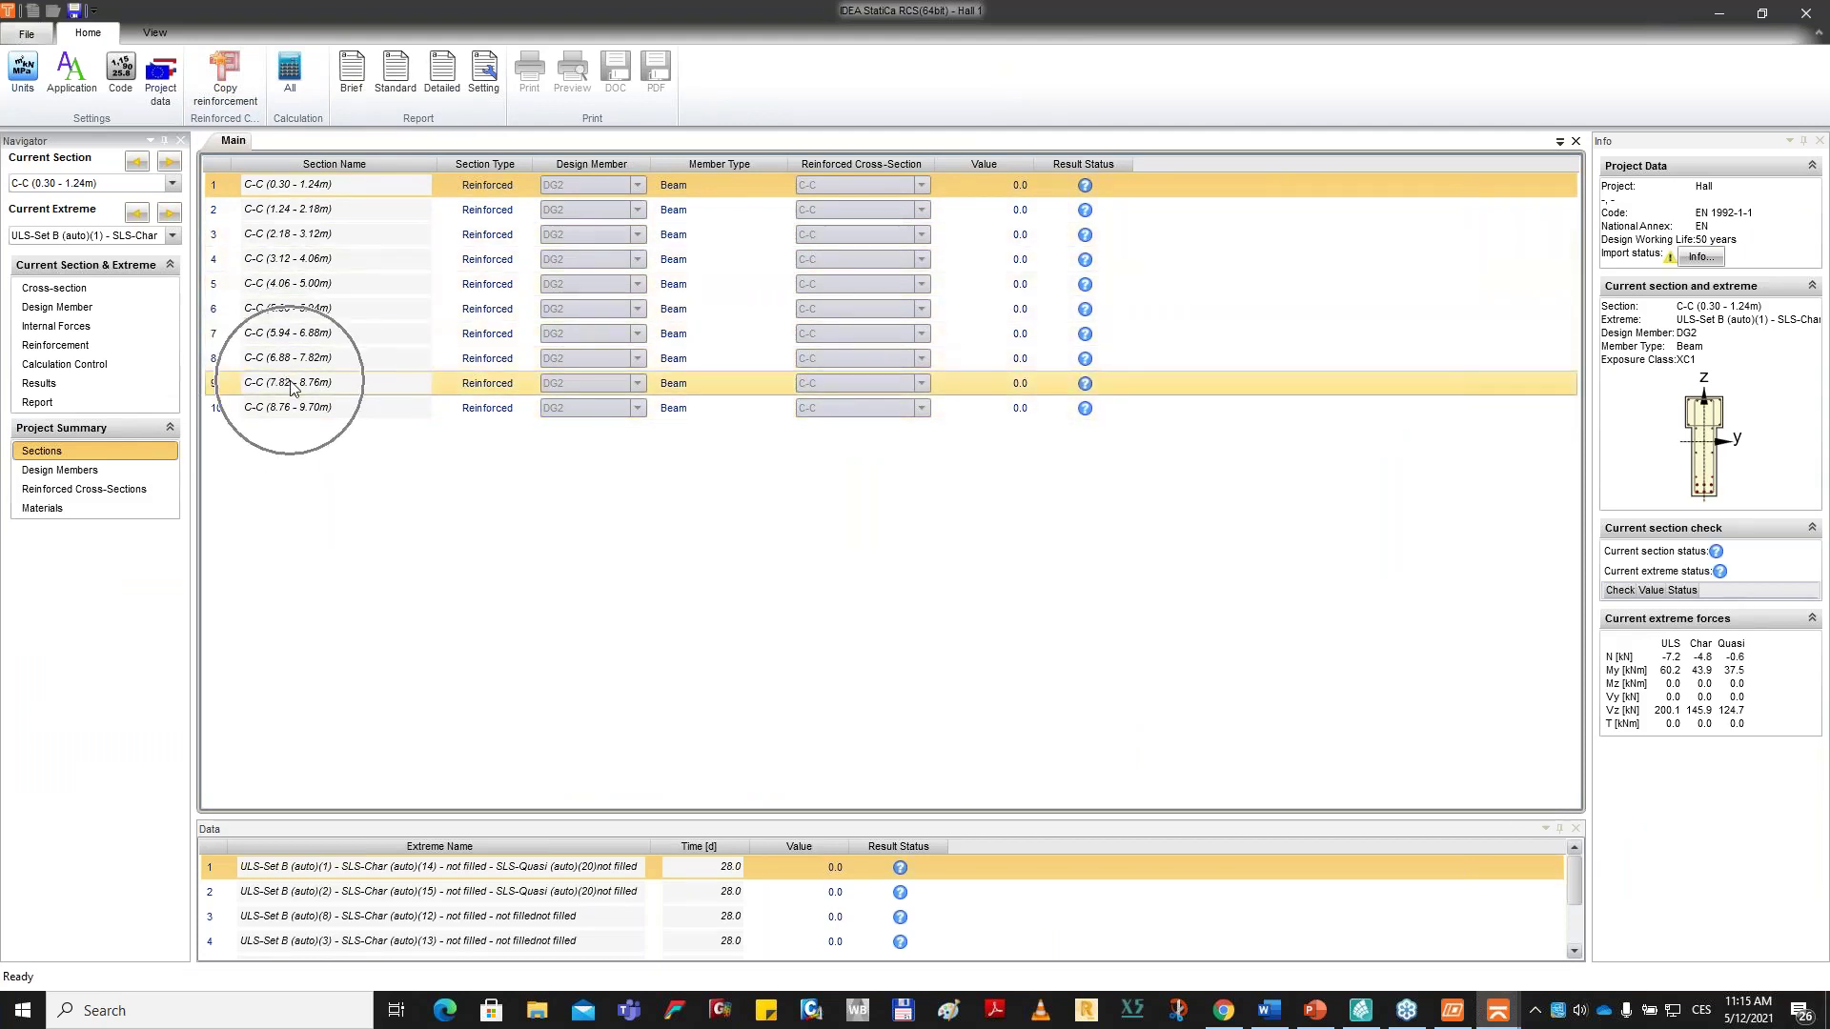
left_click(290, 70)
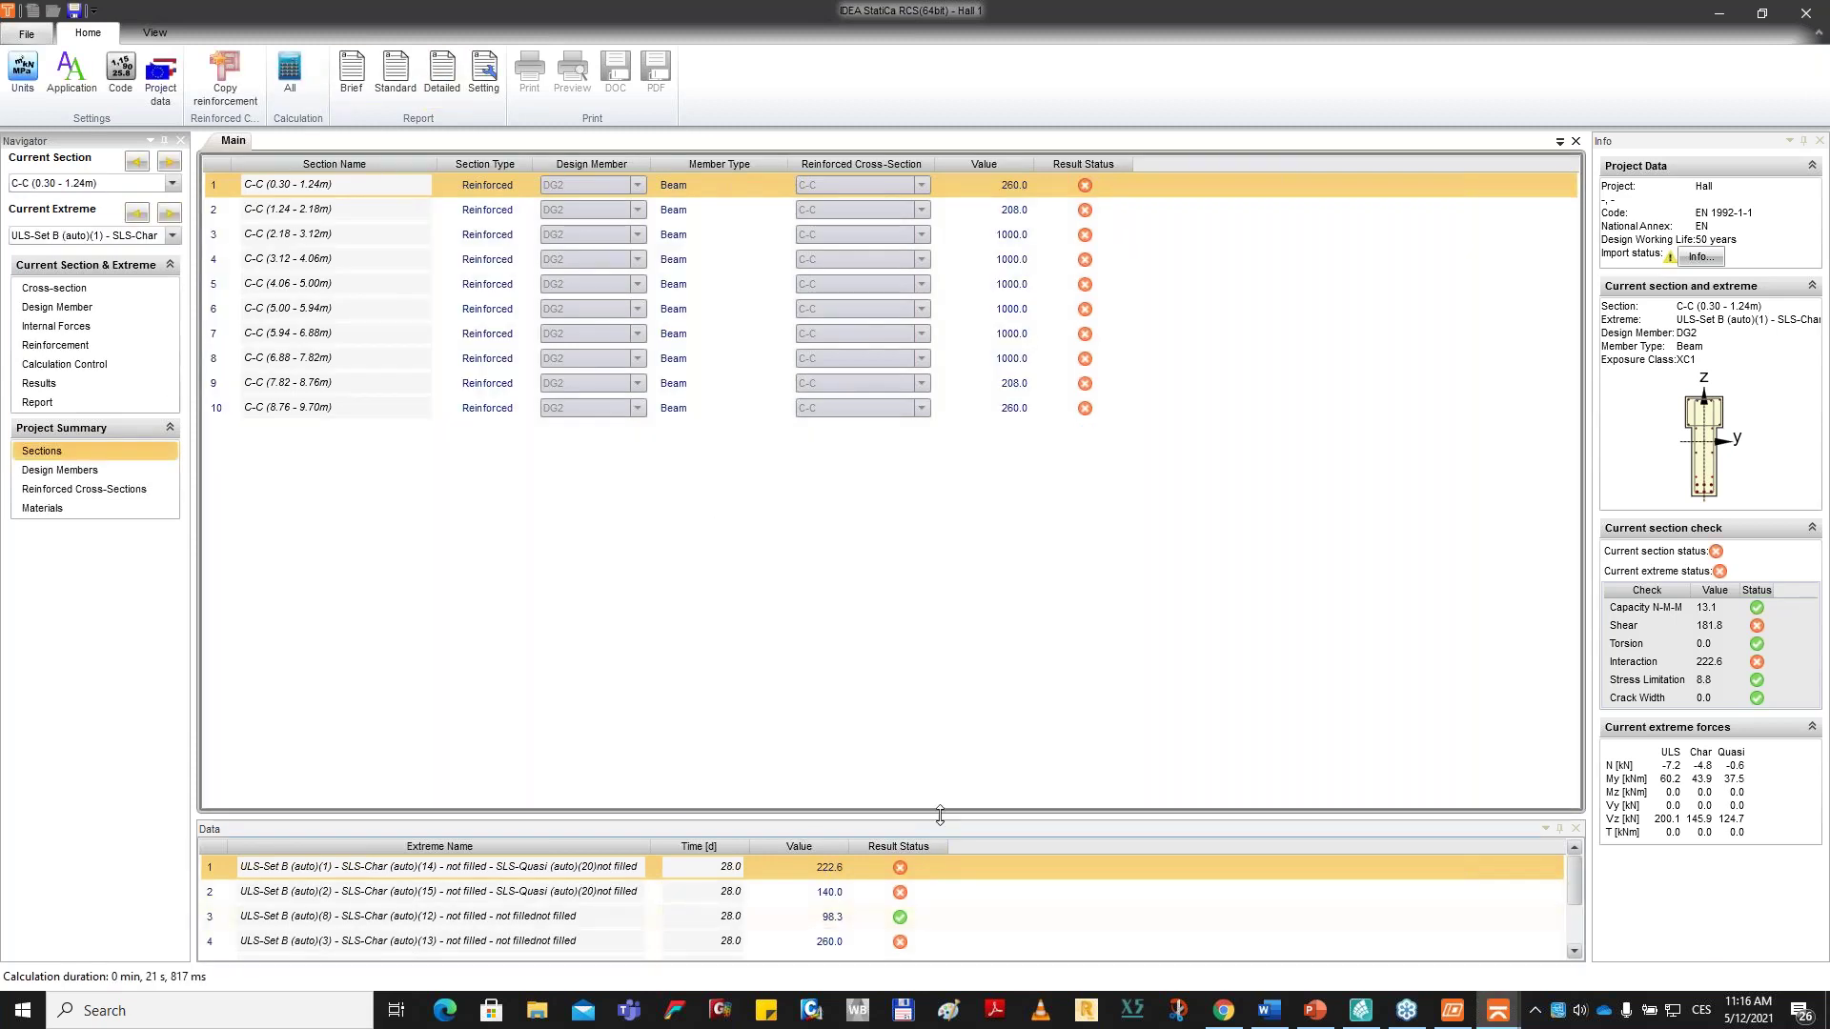
left_click_drag(940, 815, 938, 518)
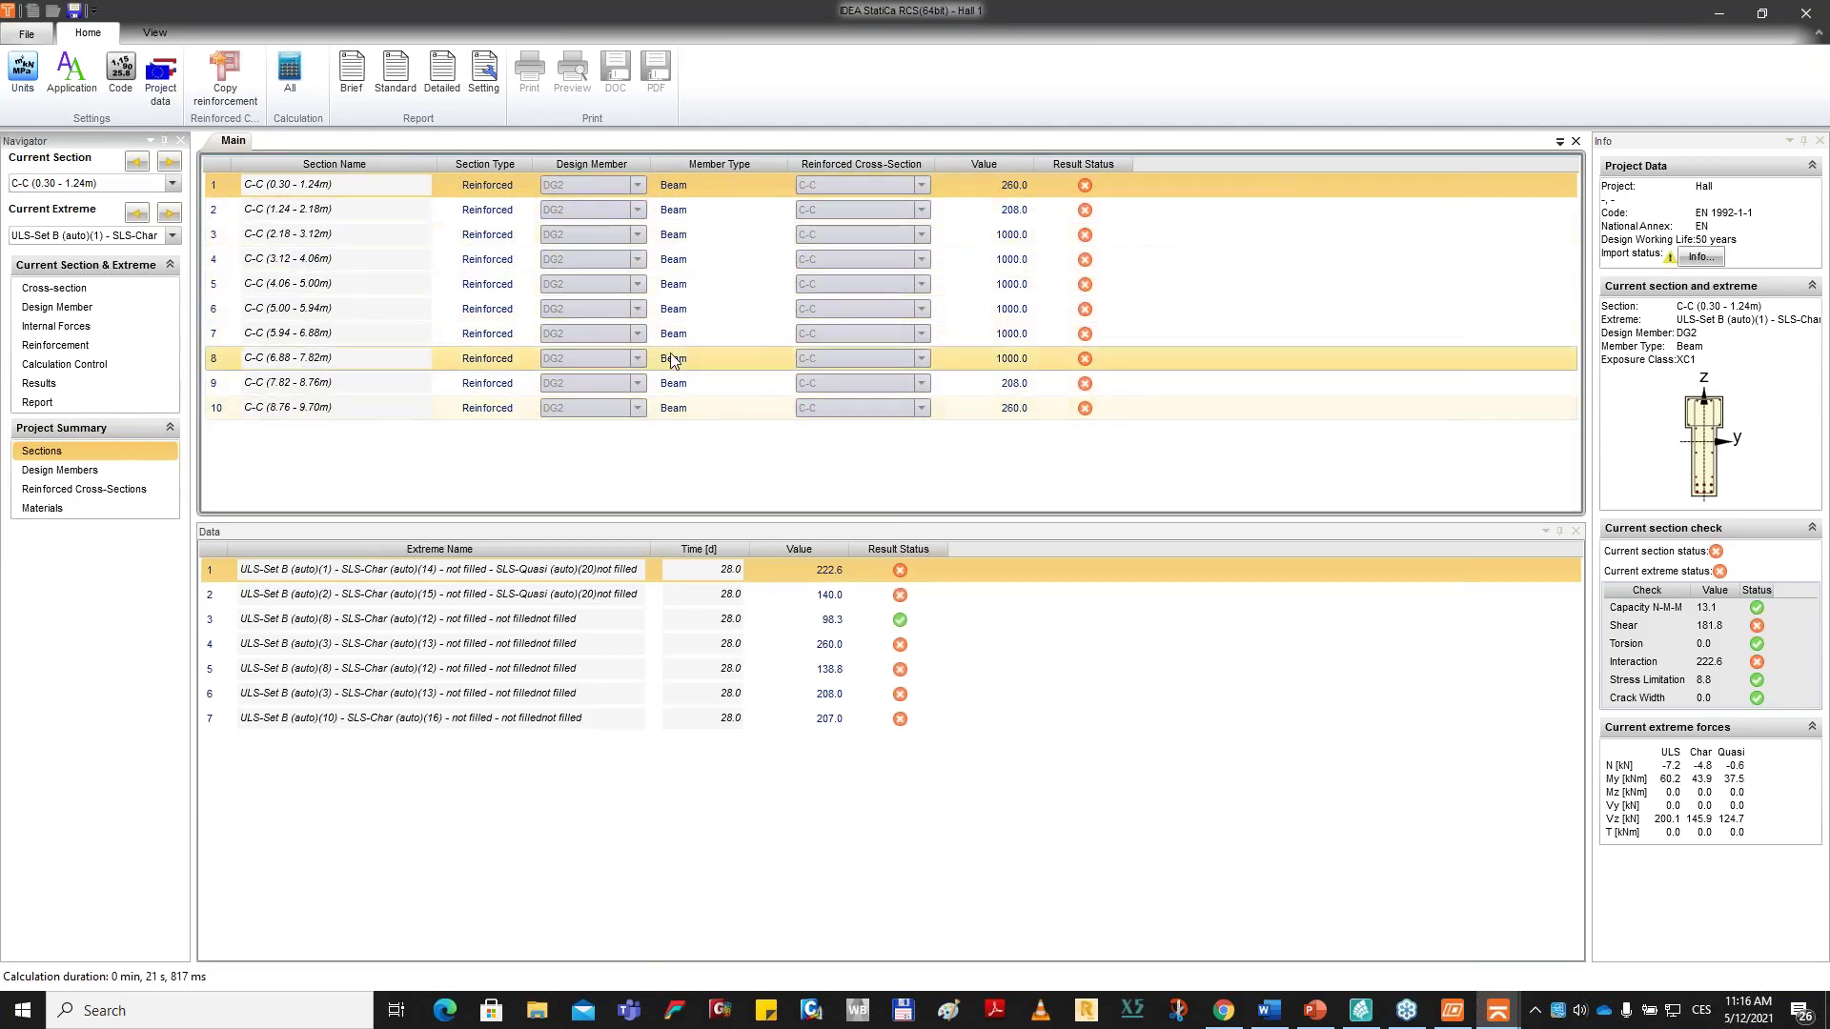
Check the capacity N-M-M and stress limitation results of section C-C (5.00 - 5.94m).
left_click(978, 307)
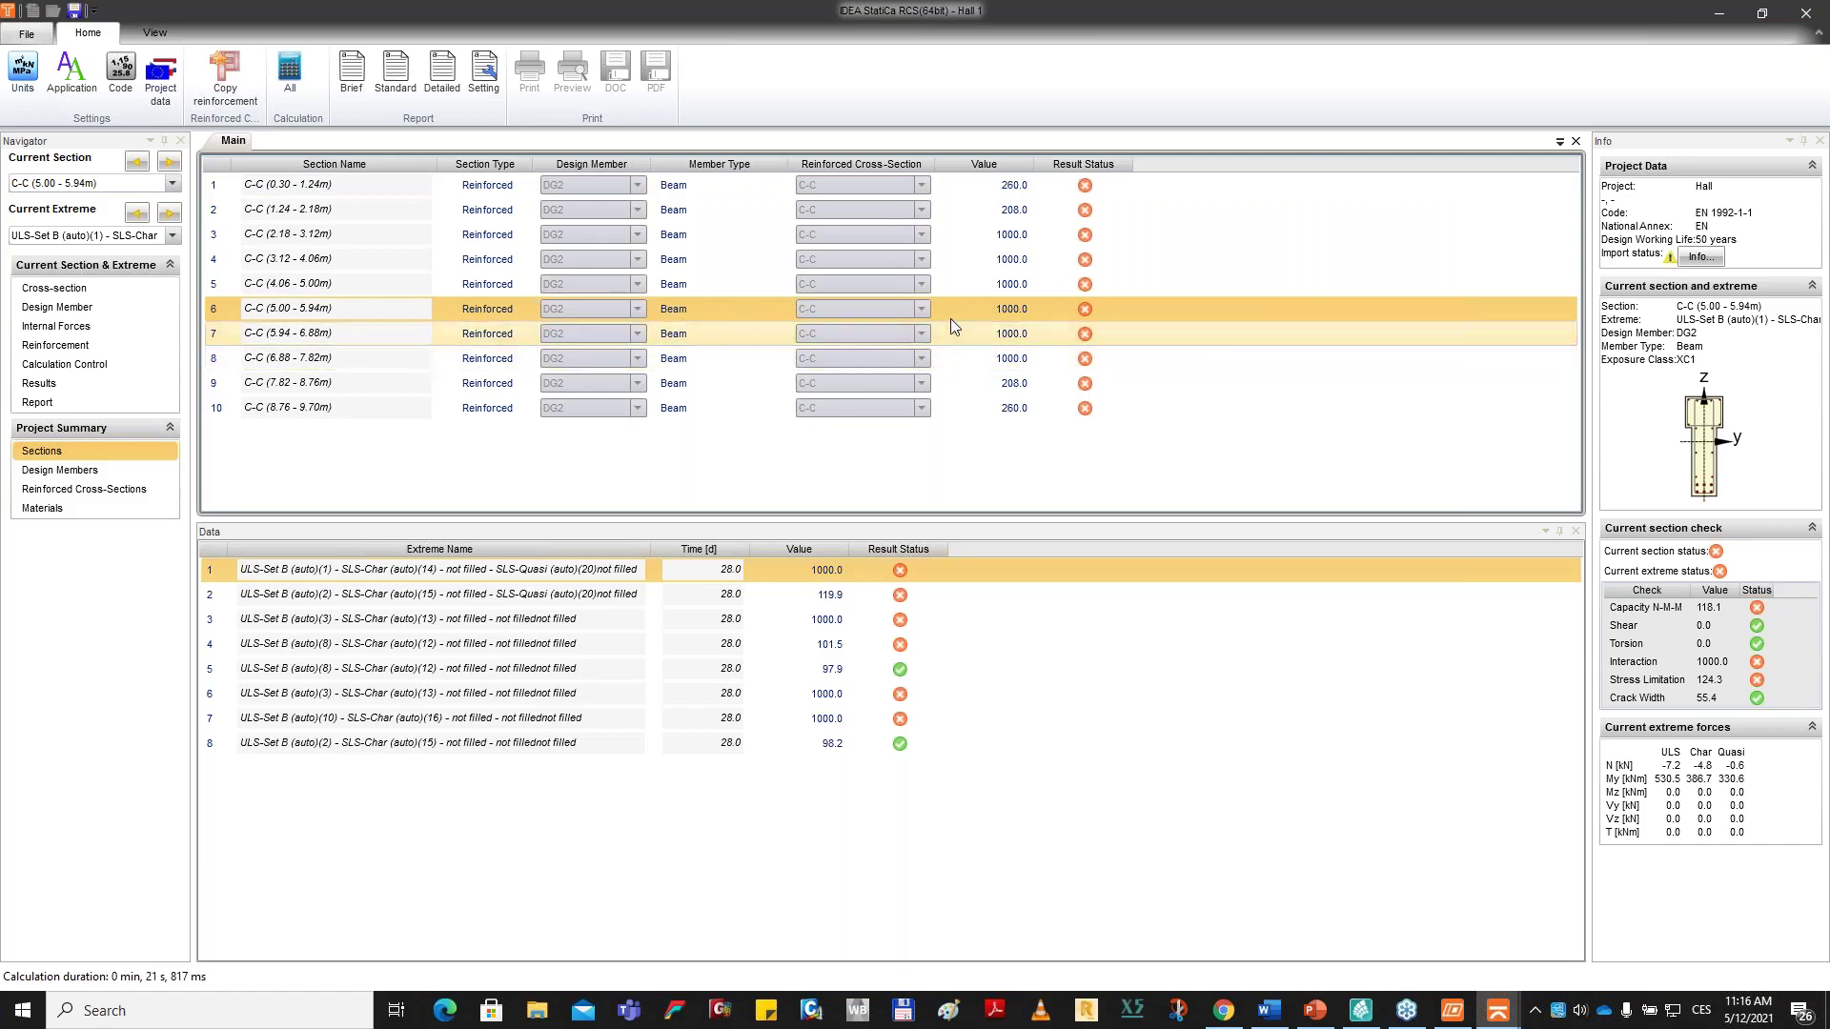
left_click(286, 316)
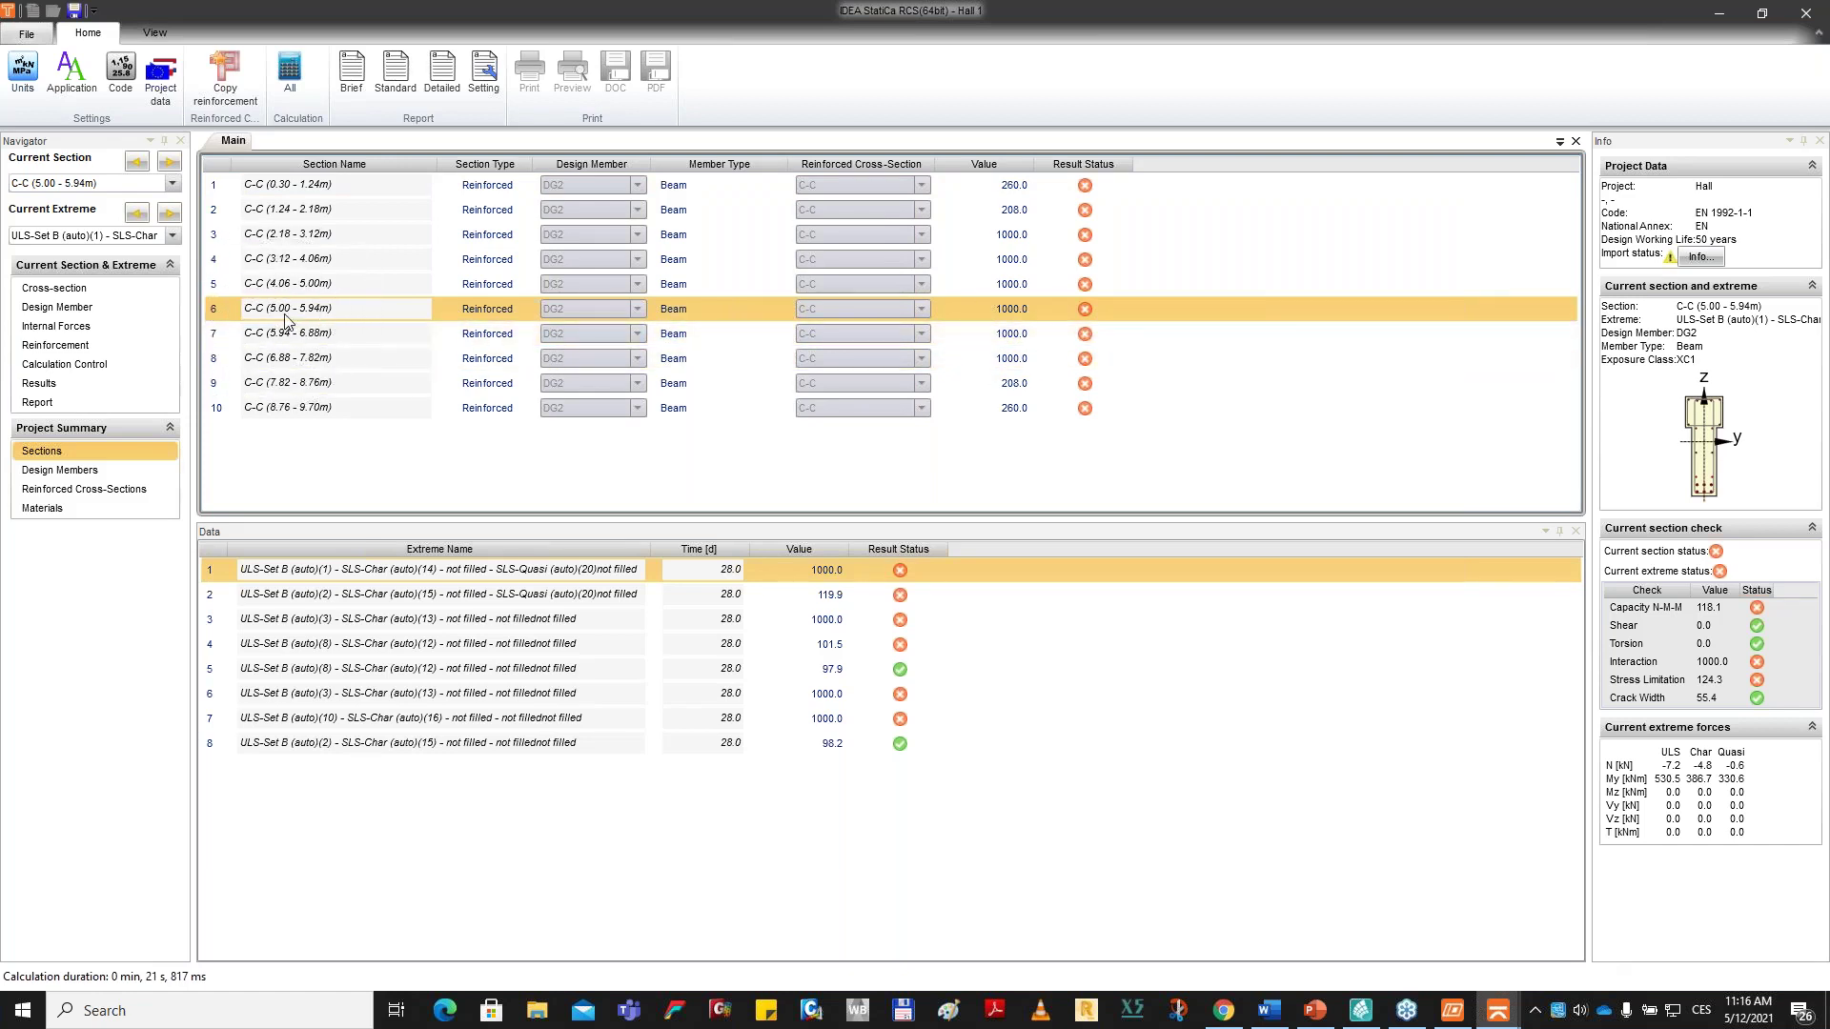
left_click(1698, 615)
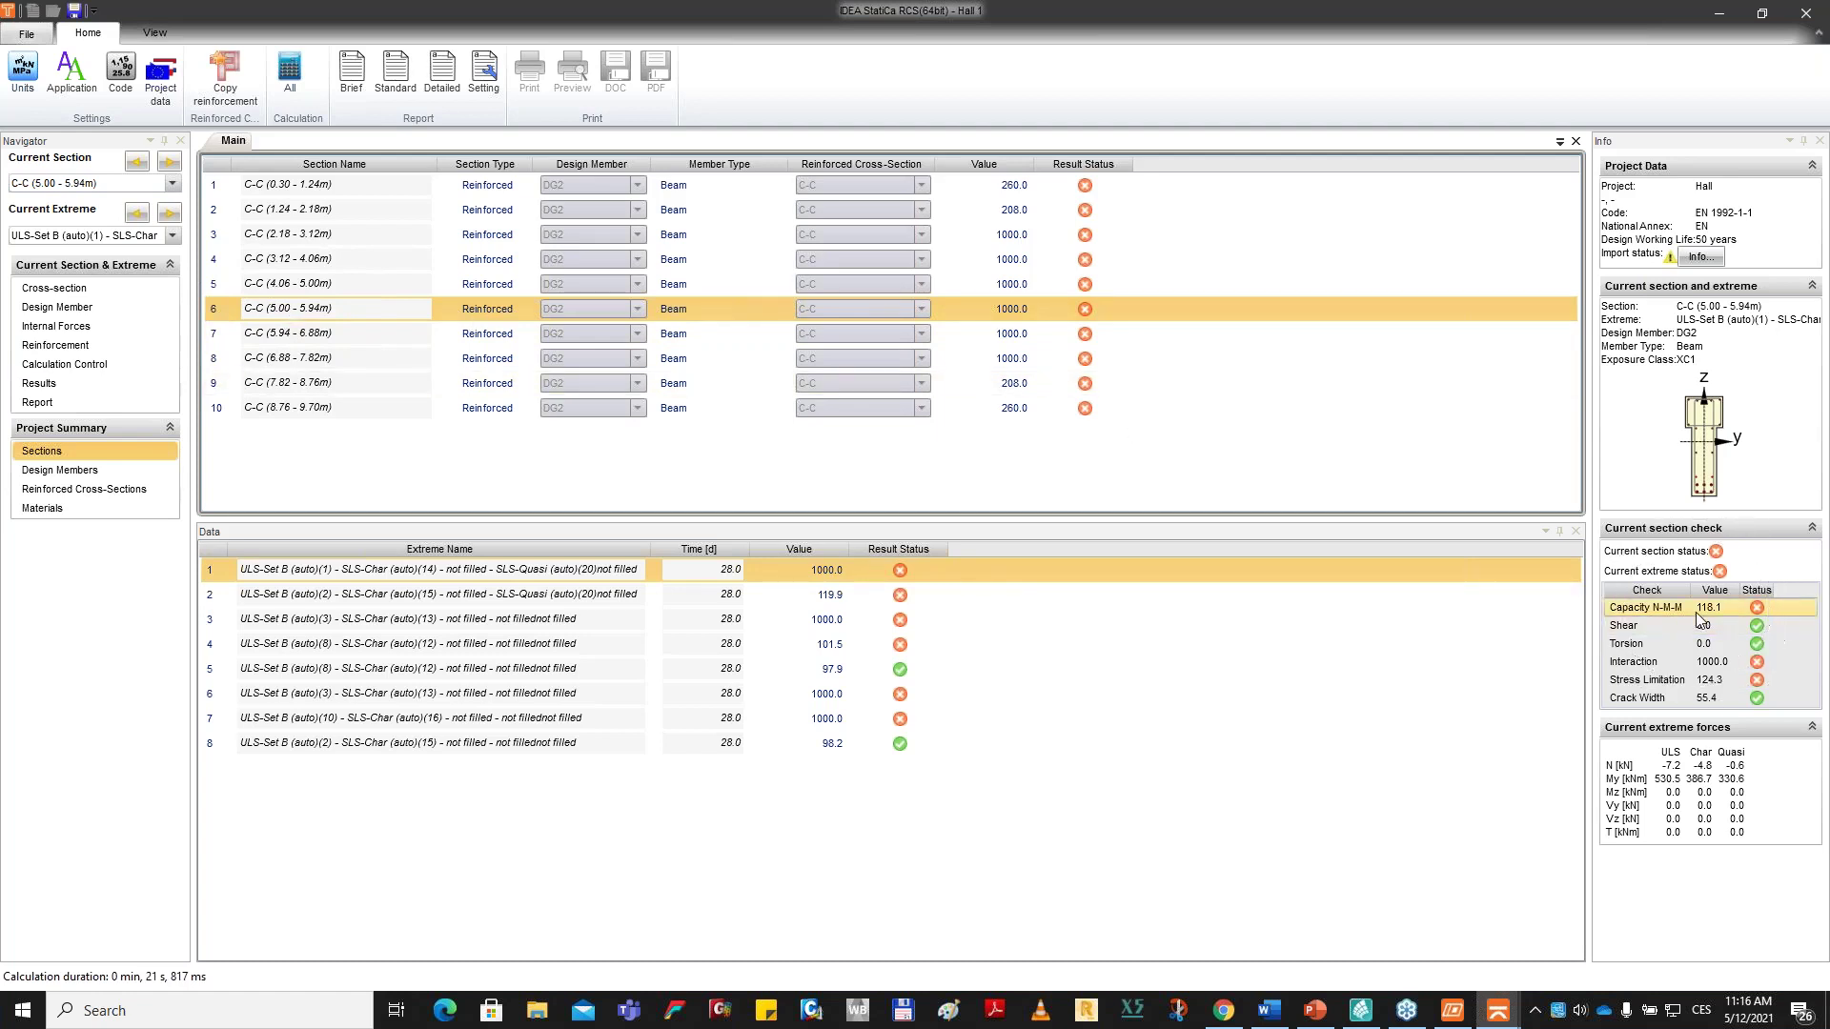
left_click(1699, 681)
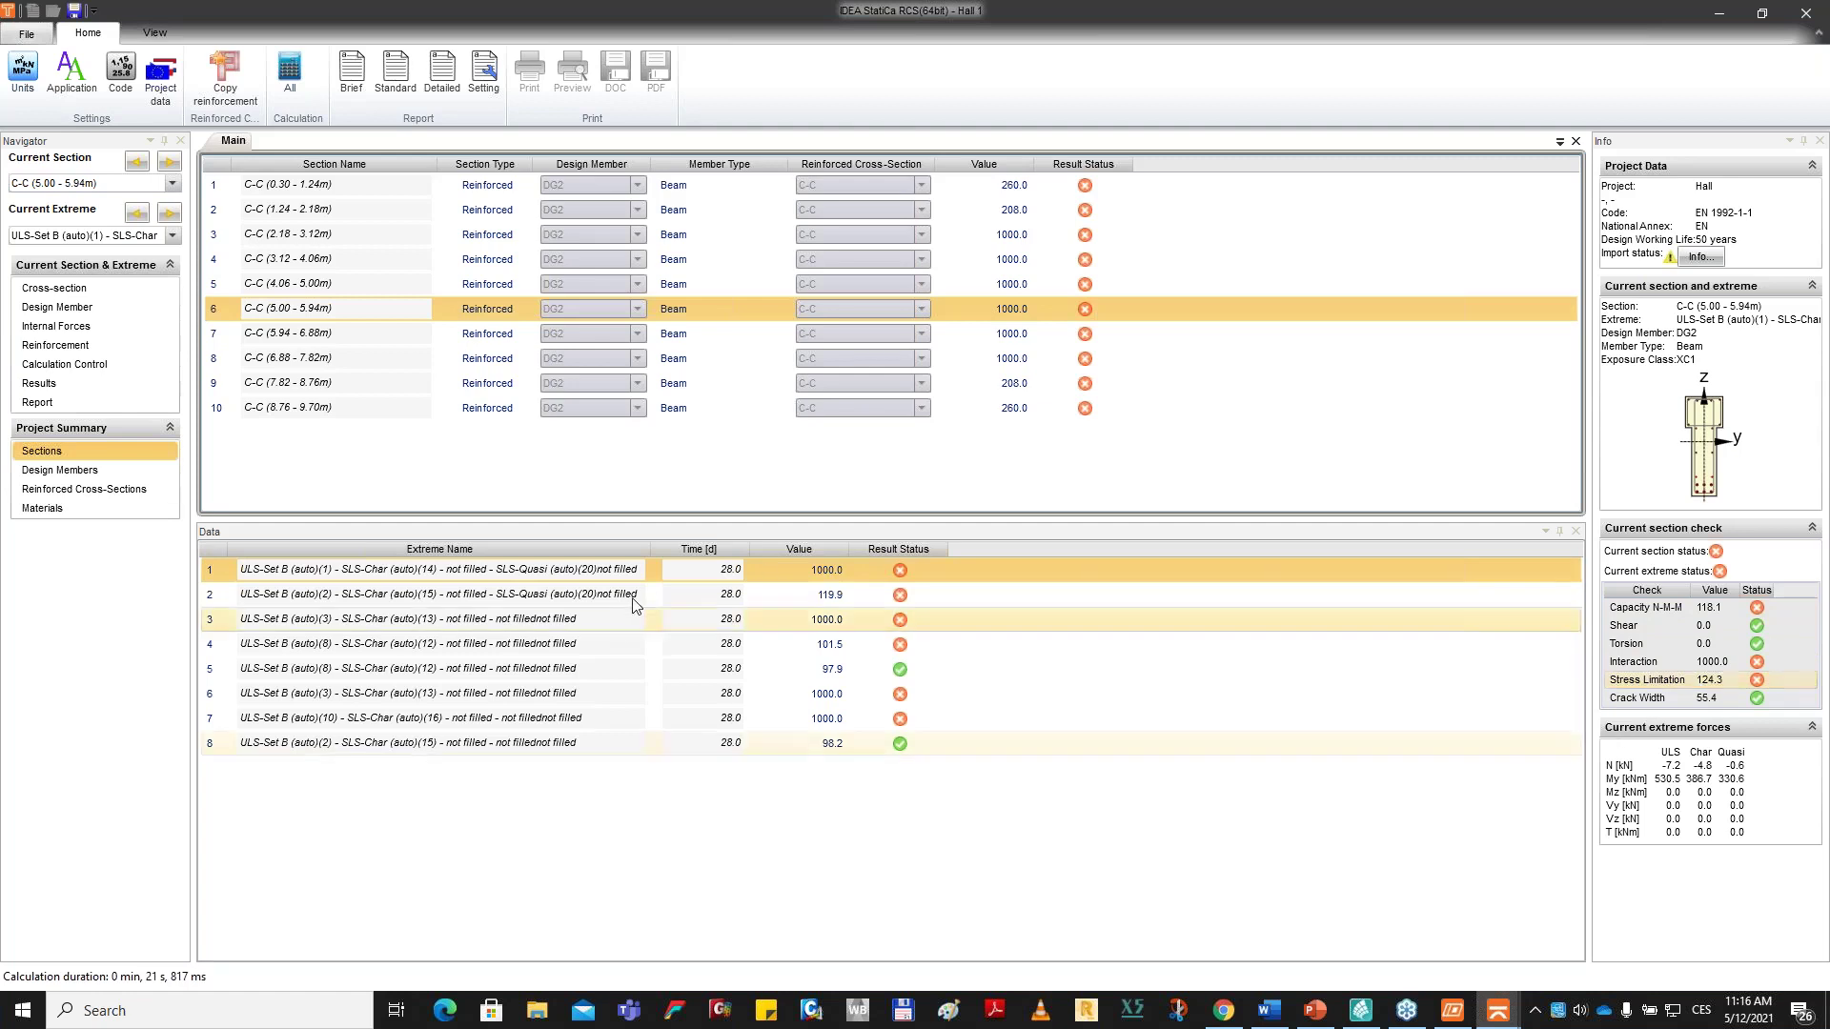
Sort the extremes of section C-C (5.00 - 5.94m) by descending check value and compare the checks of the highest ones.
left_click(783, 559)
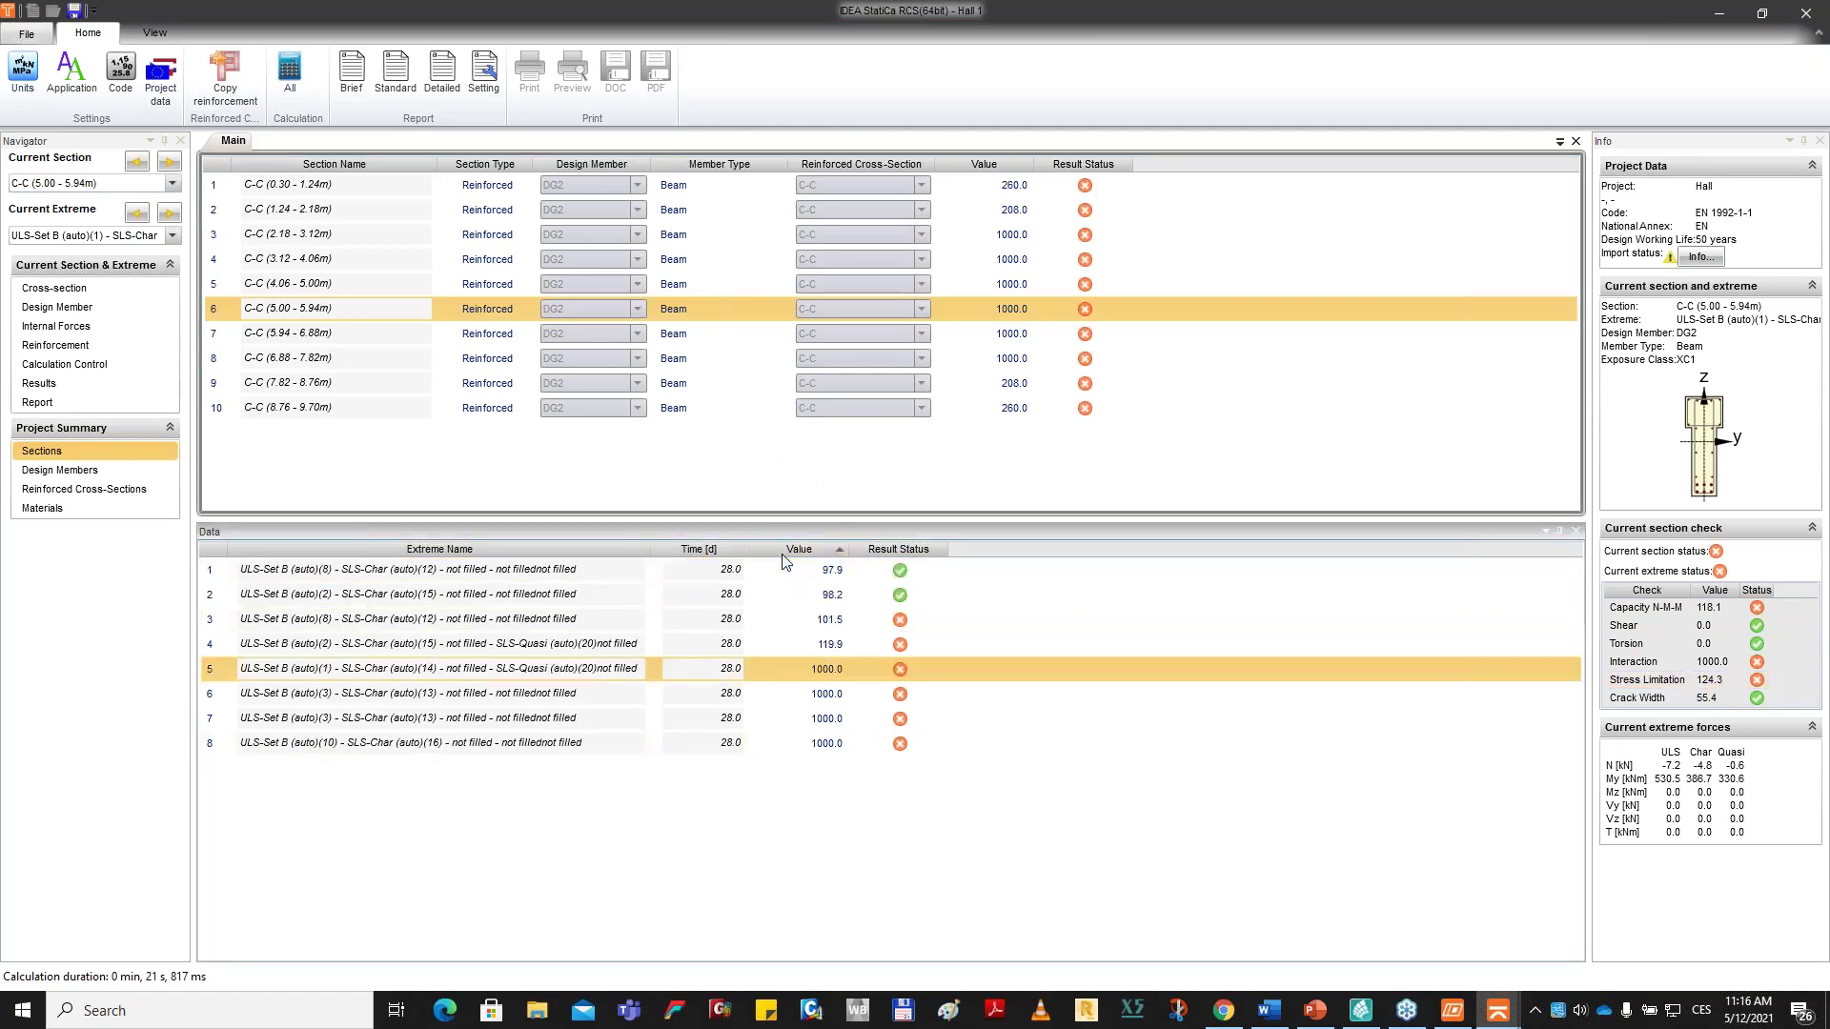
left_click(782, 553)
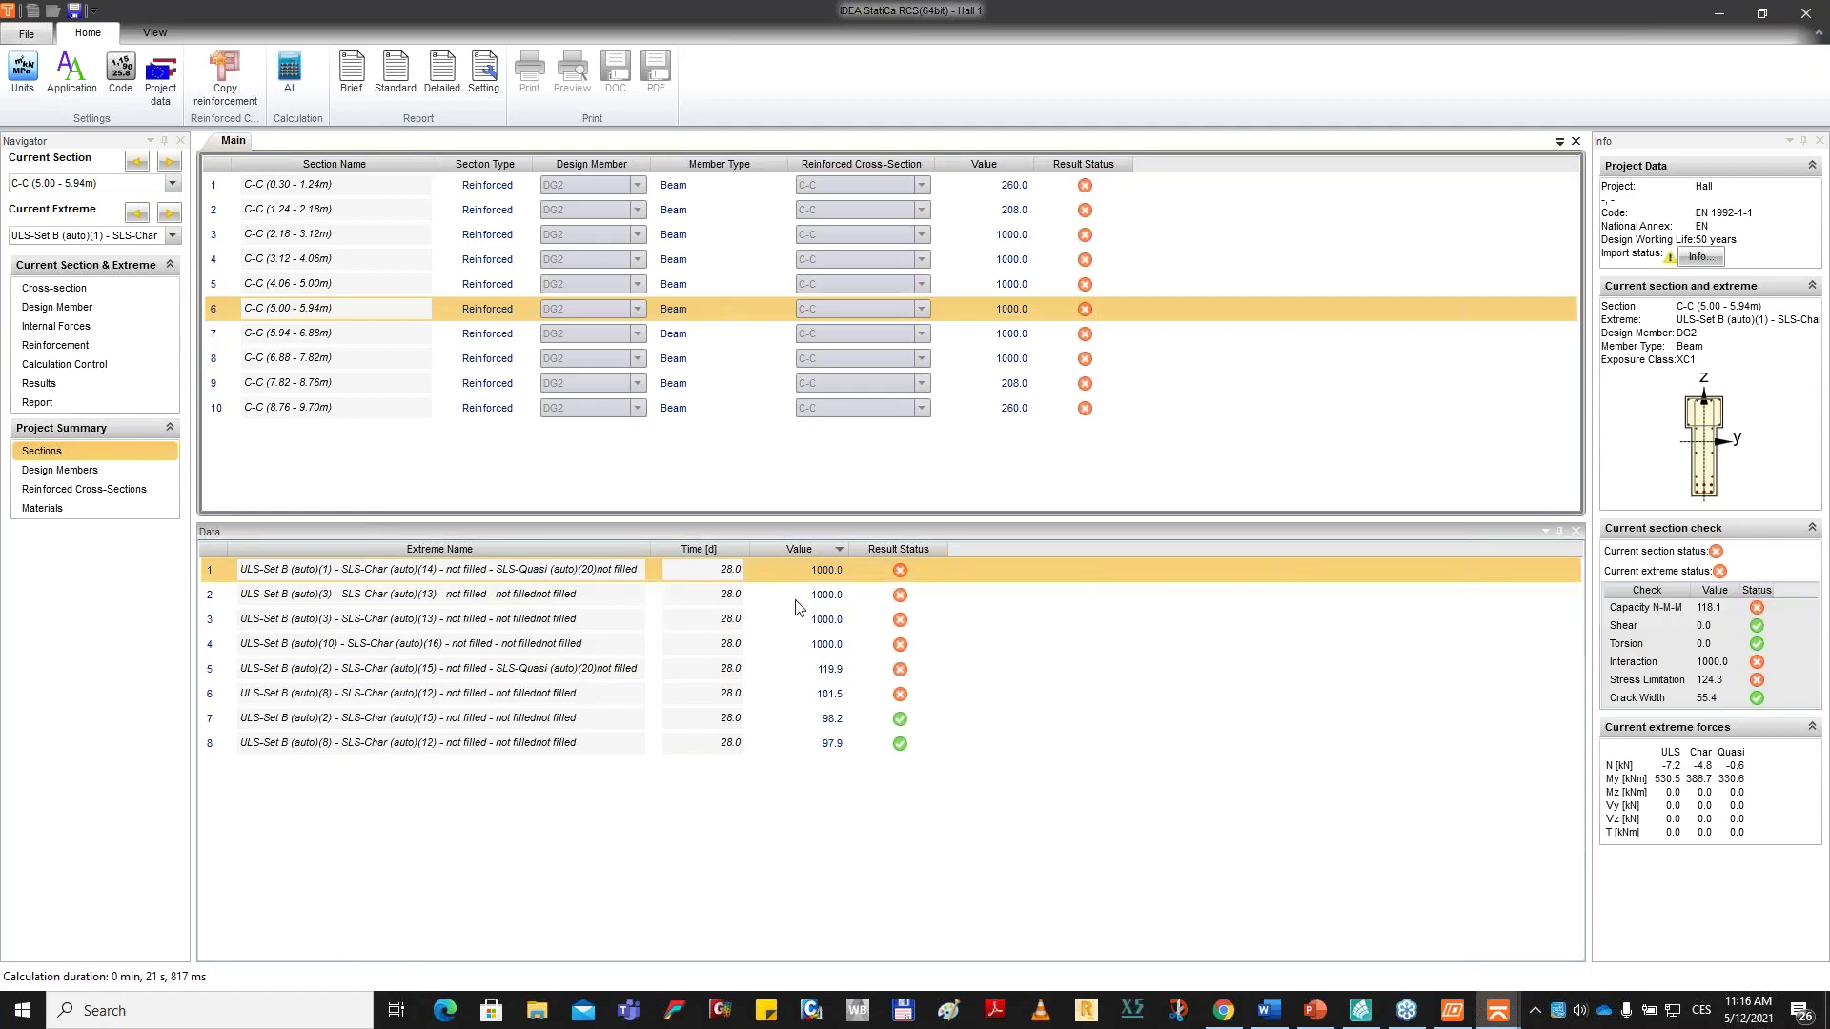
left_click(789, 594)
left_click(797, 621)
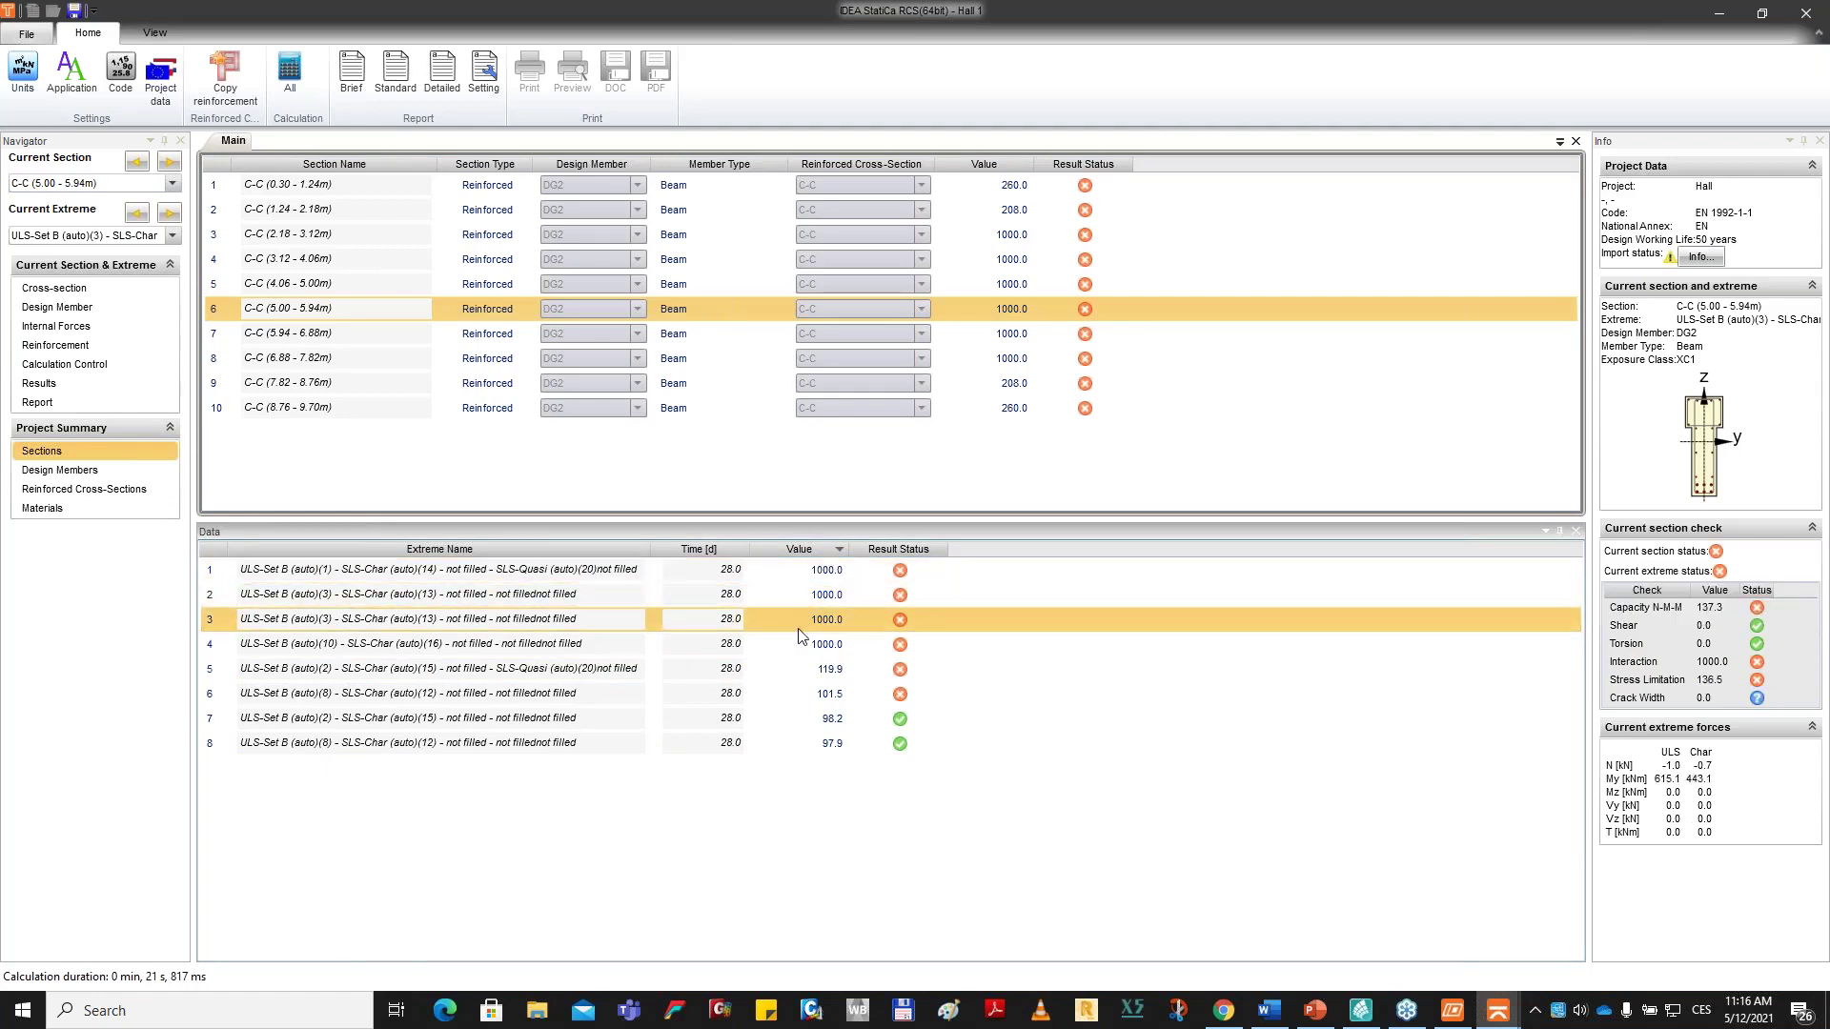
key("Down")
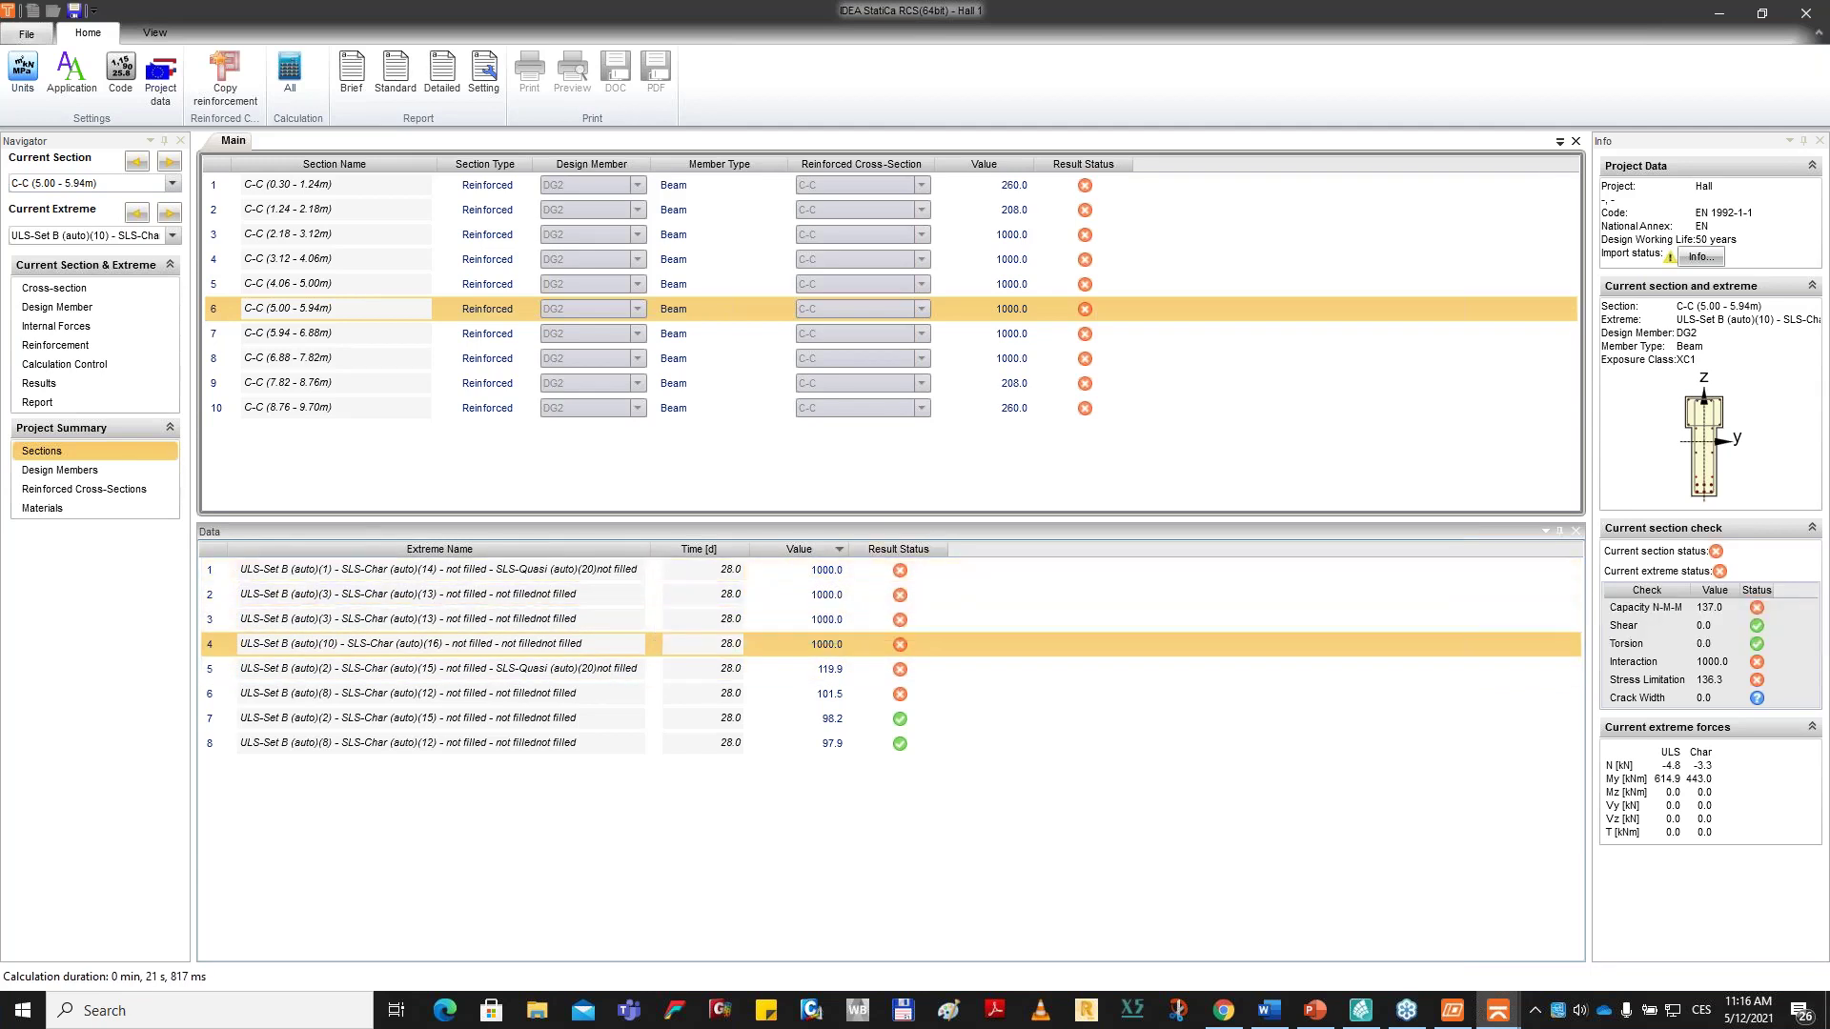
Open the detailed results of the ULS-Set B (auto)(10) extreme and examine its stress limitation check.
left_click(40, 384)
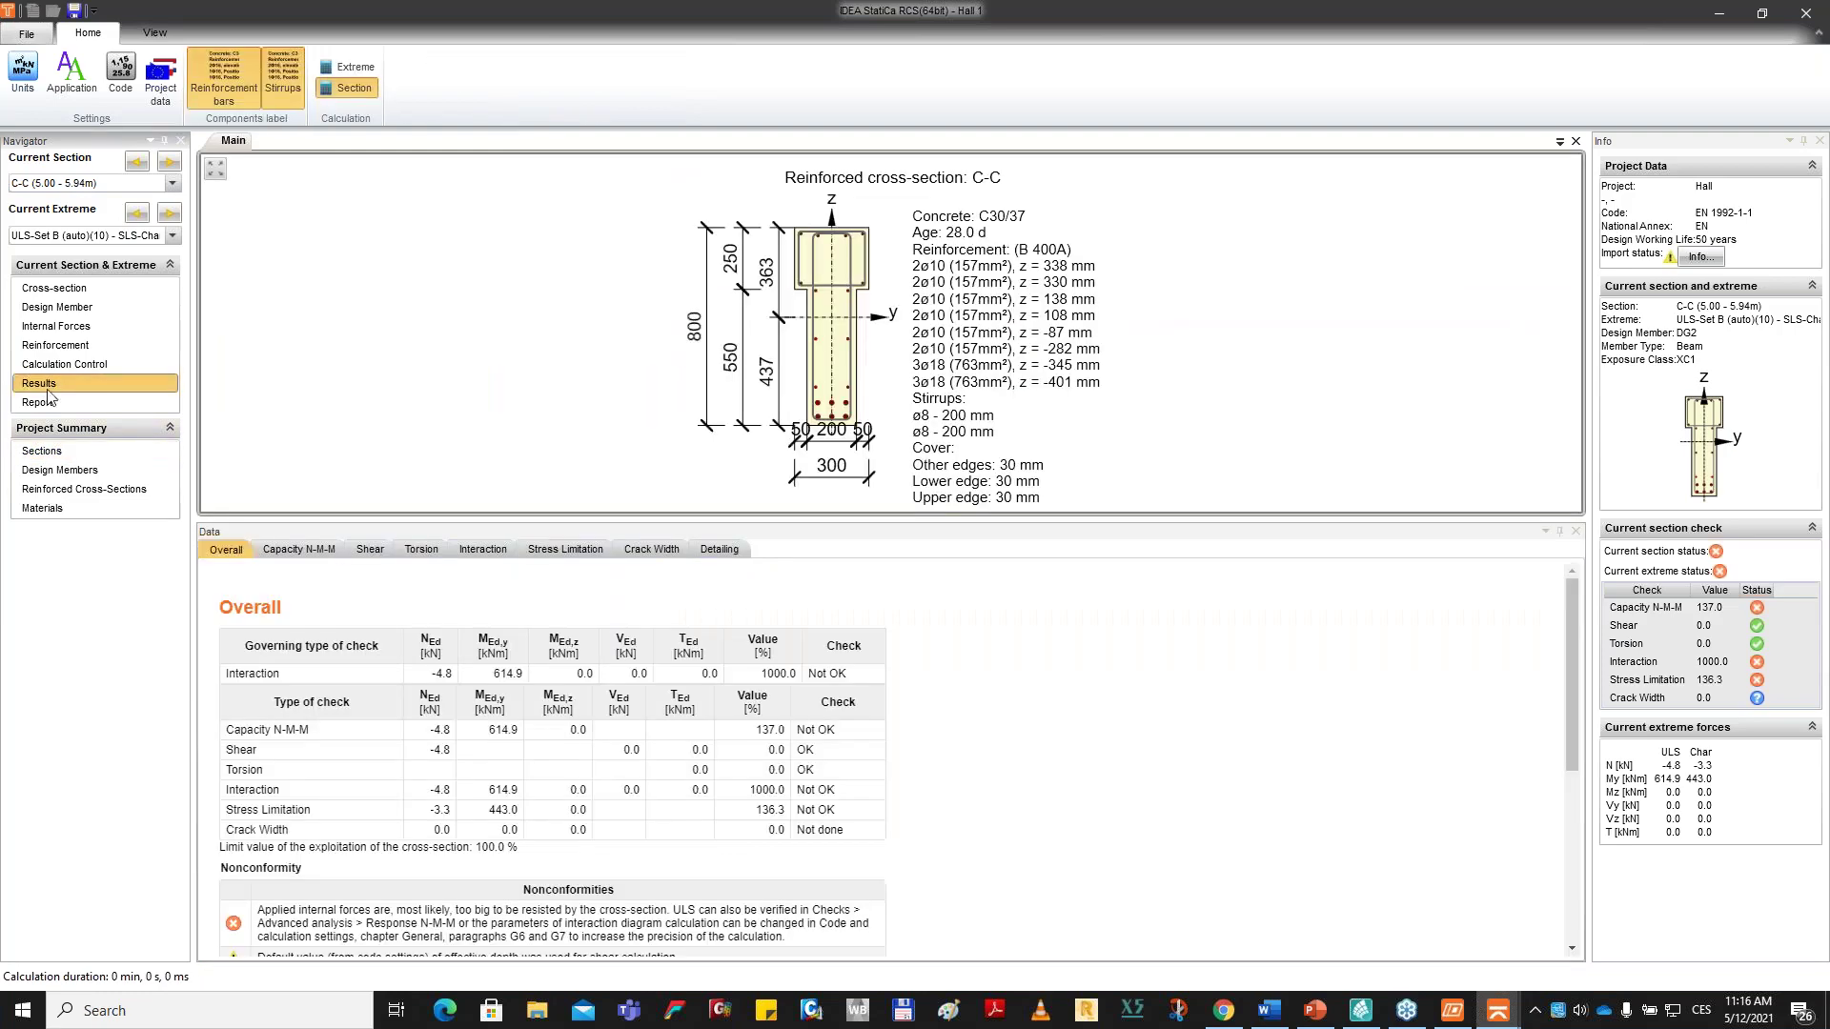
left_click(1713, 681)
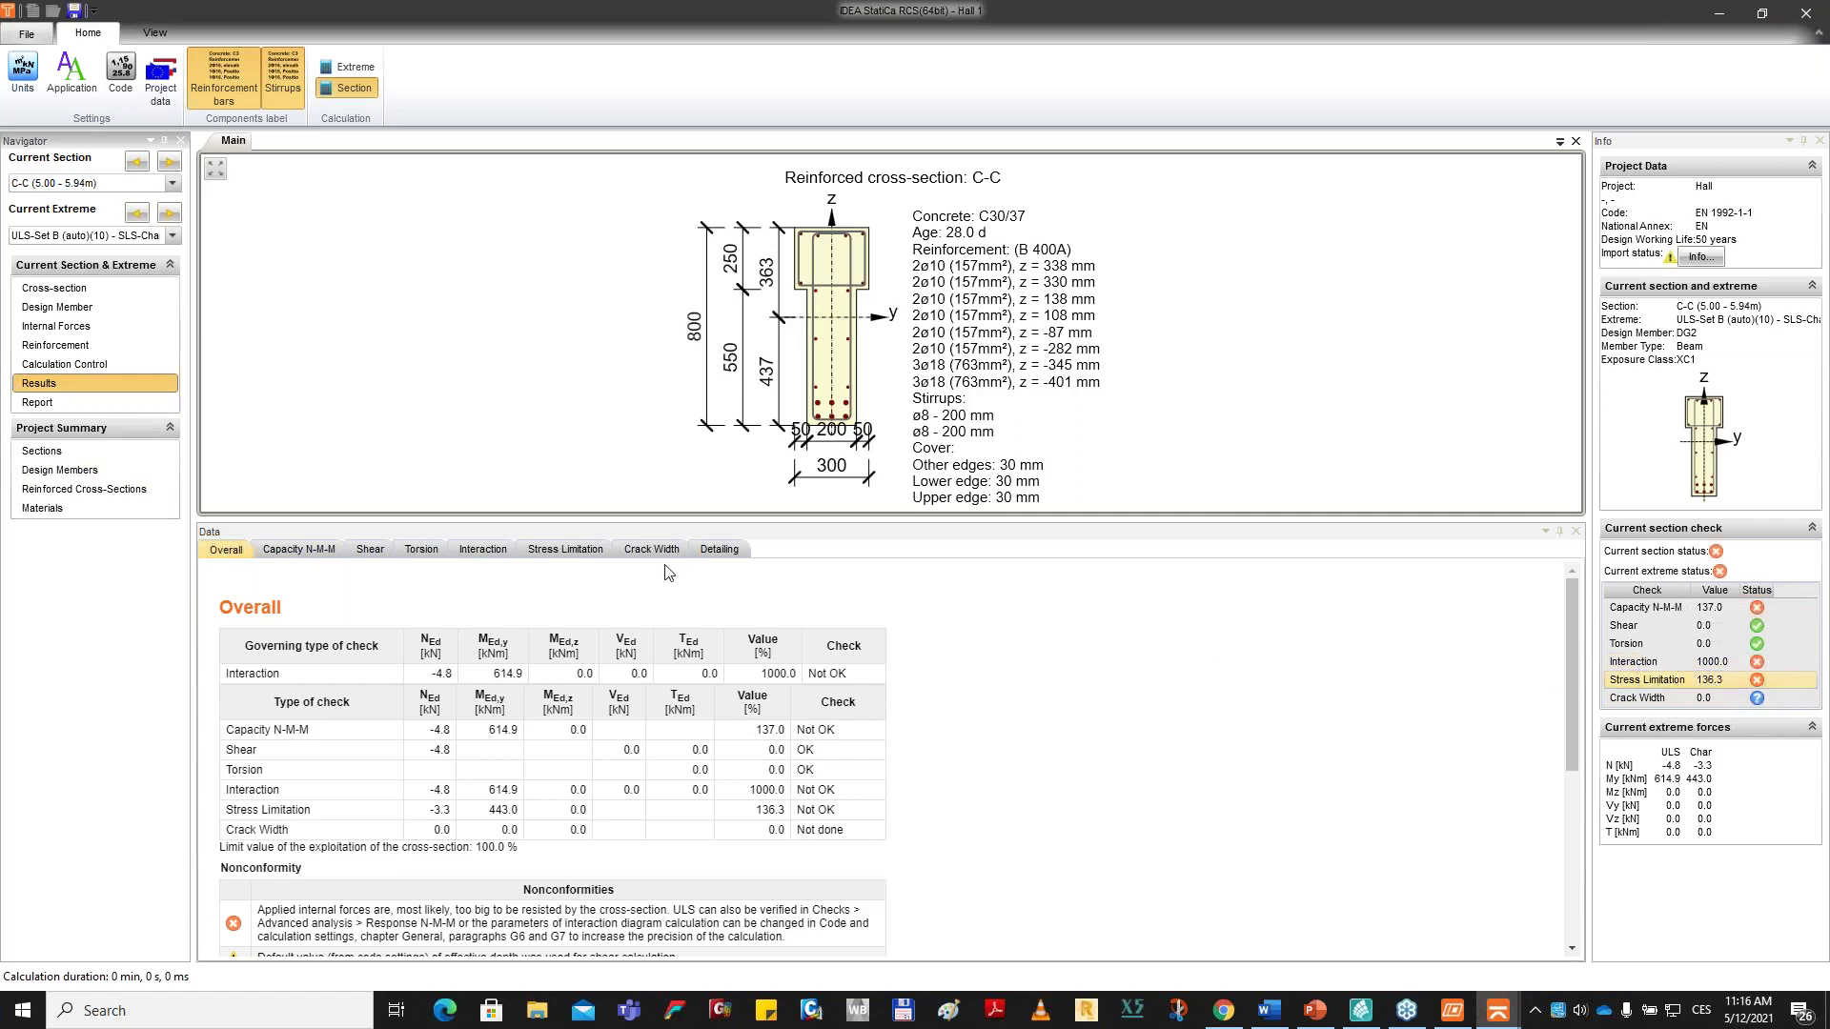
left_click(588, 553)
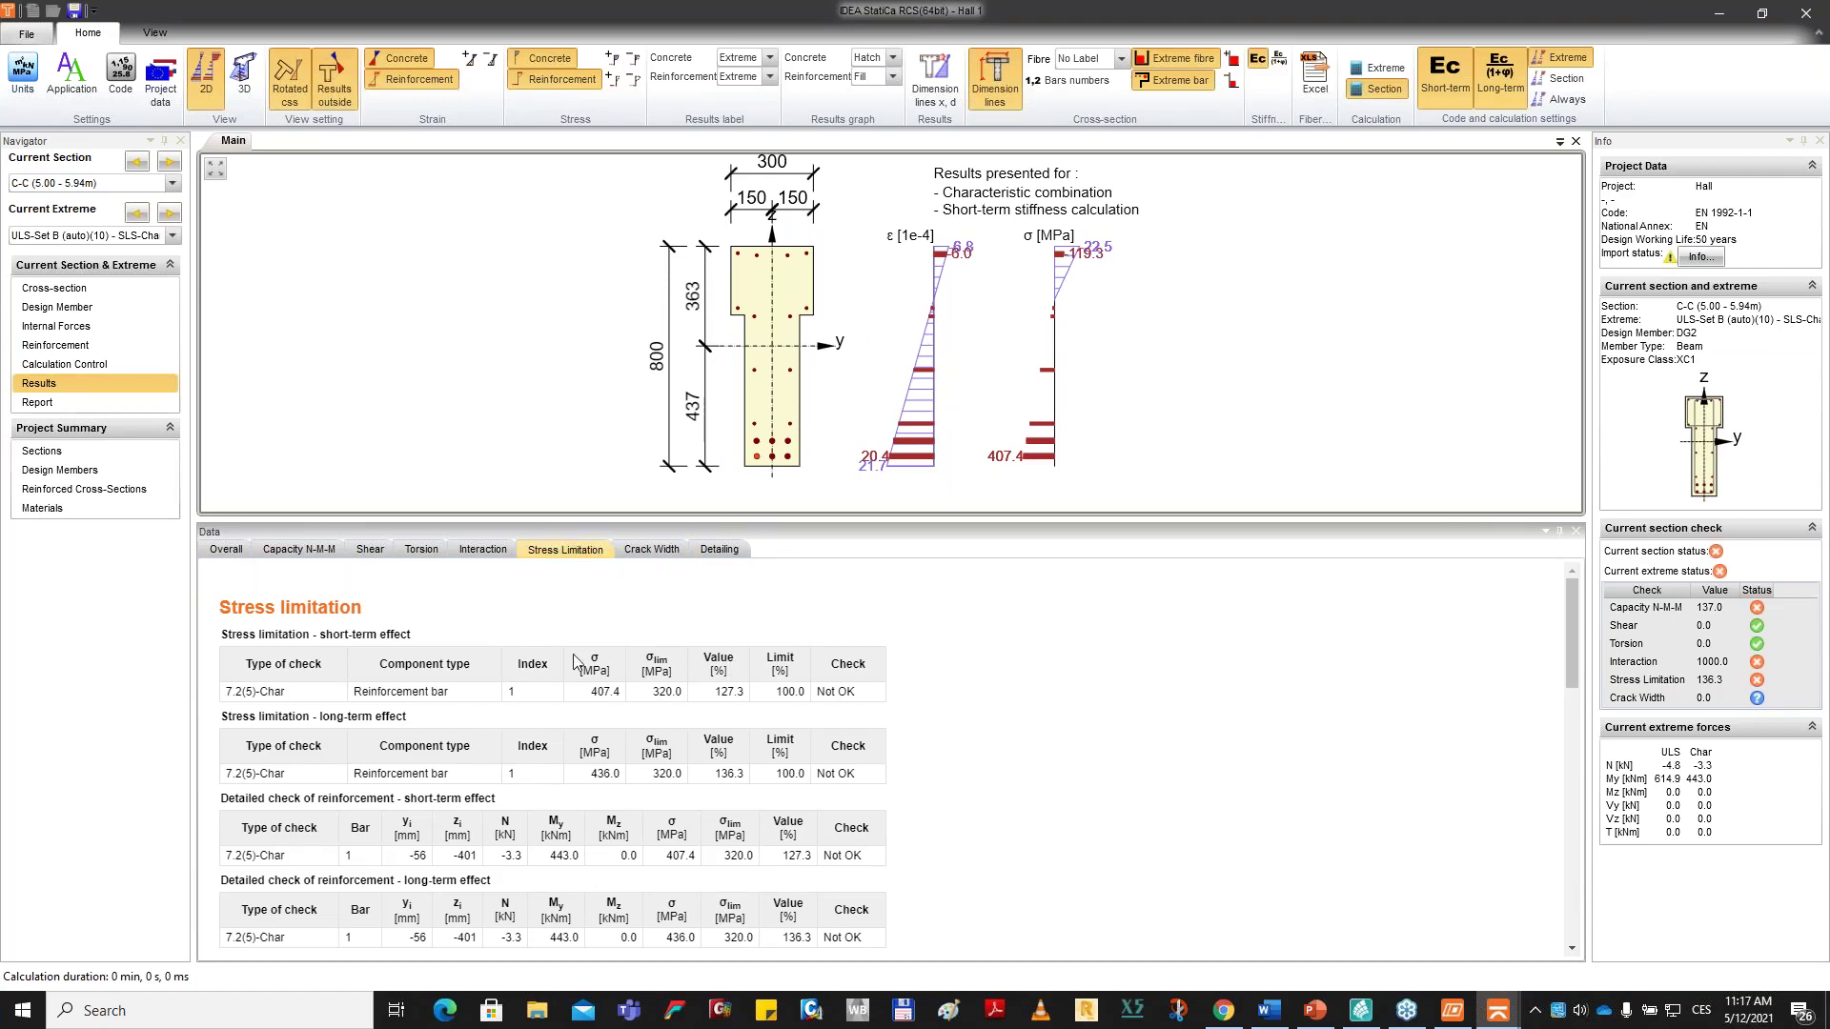
Review the short-term reinforcement stress values and the Capacity N-M-M diagram of the ULS-Set B (auto)(10) extreme.
left_click_drag(595, 692, 749, 701)
middle_click_drag(785, 464, 799, 461)
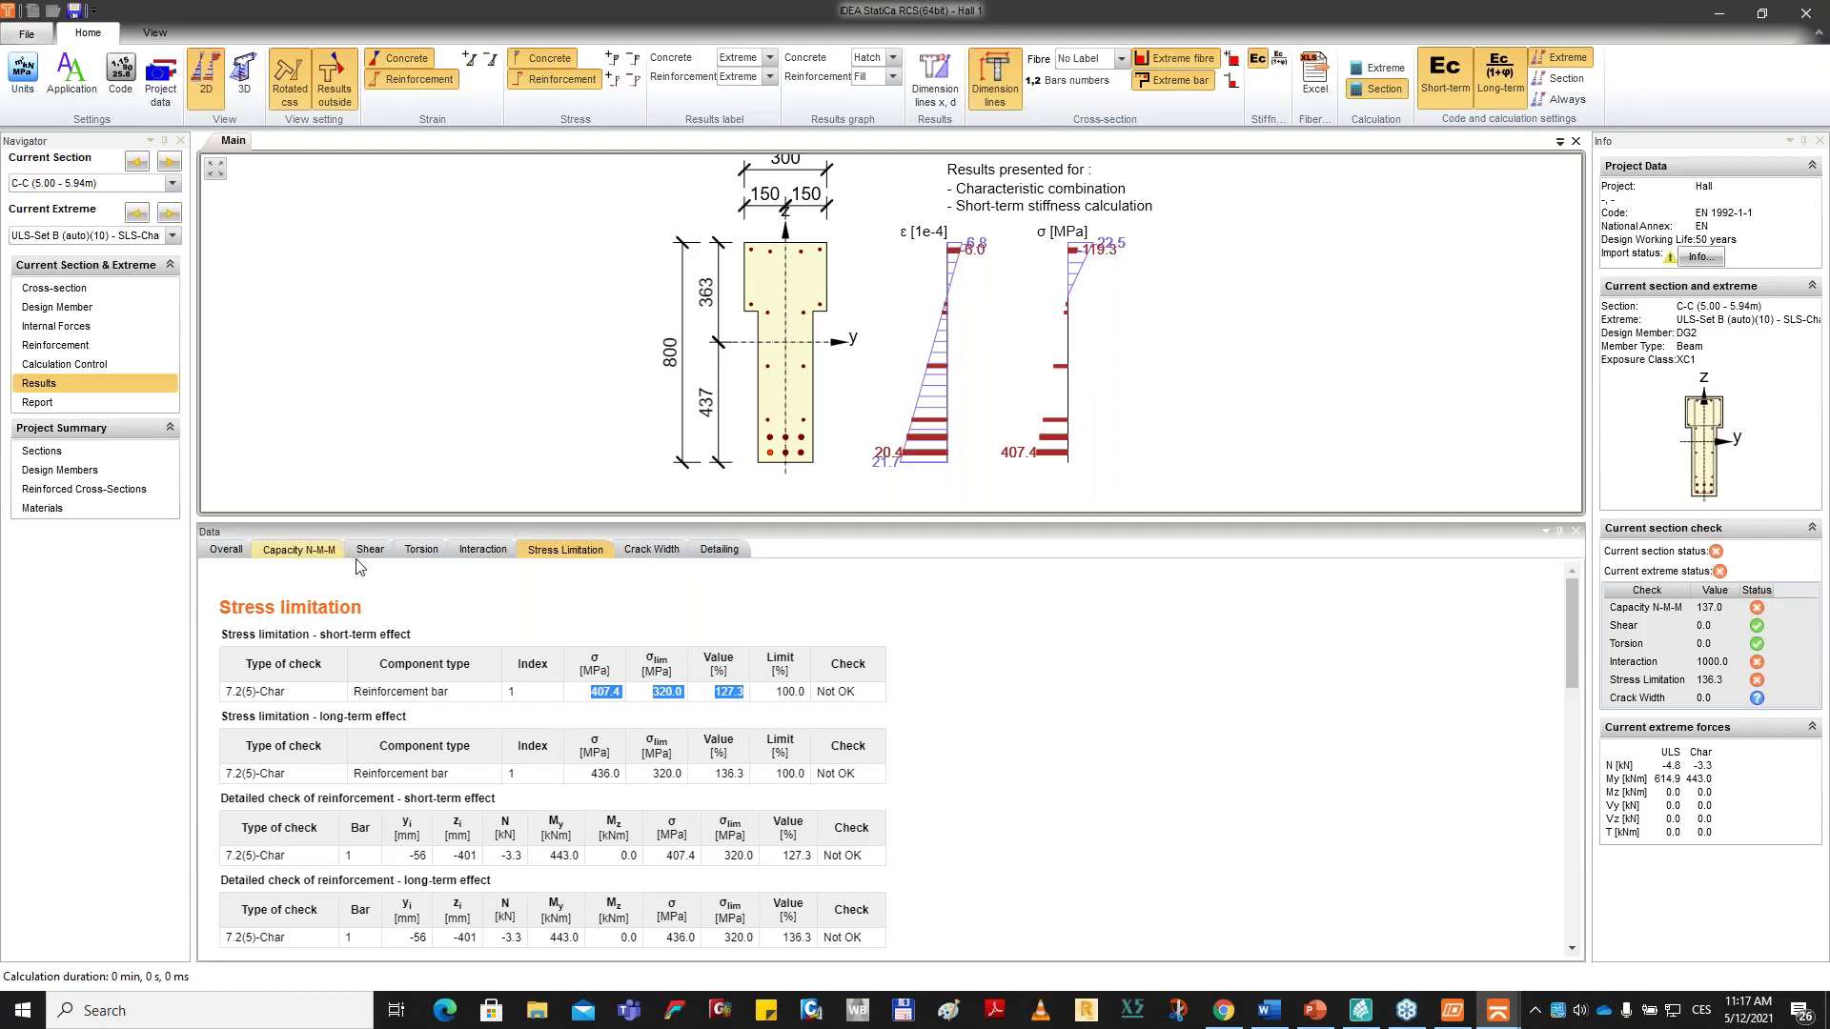
left_click(298, 550)
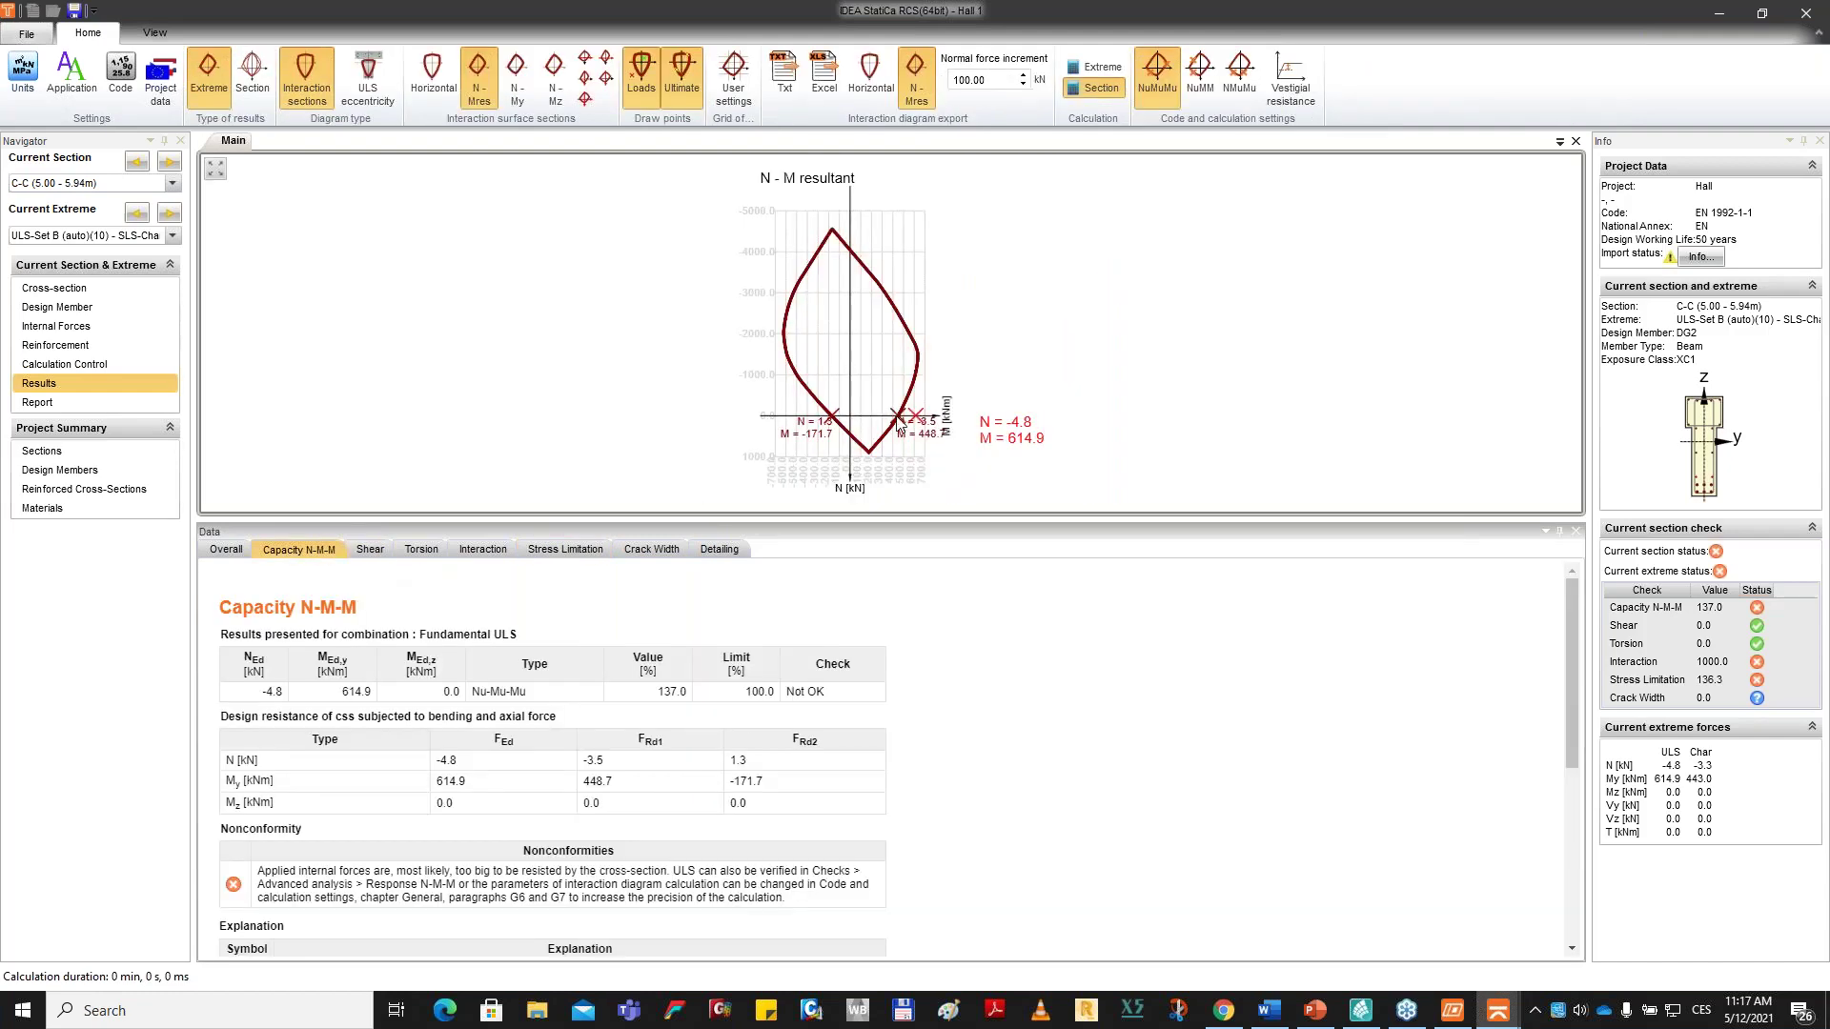
scroll(882, 419, "up", 1)
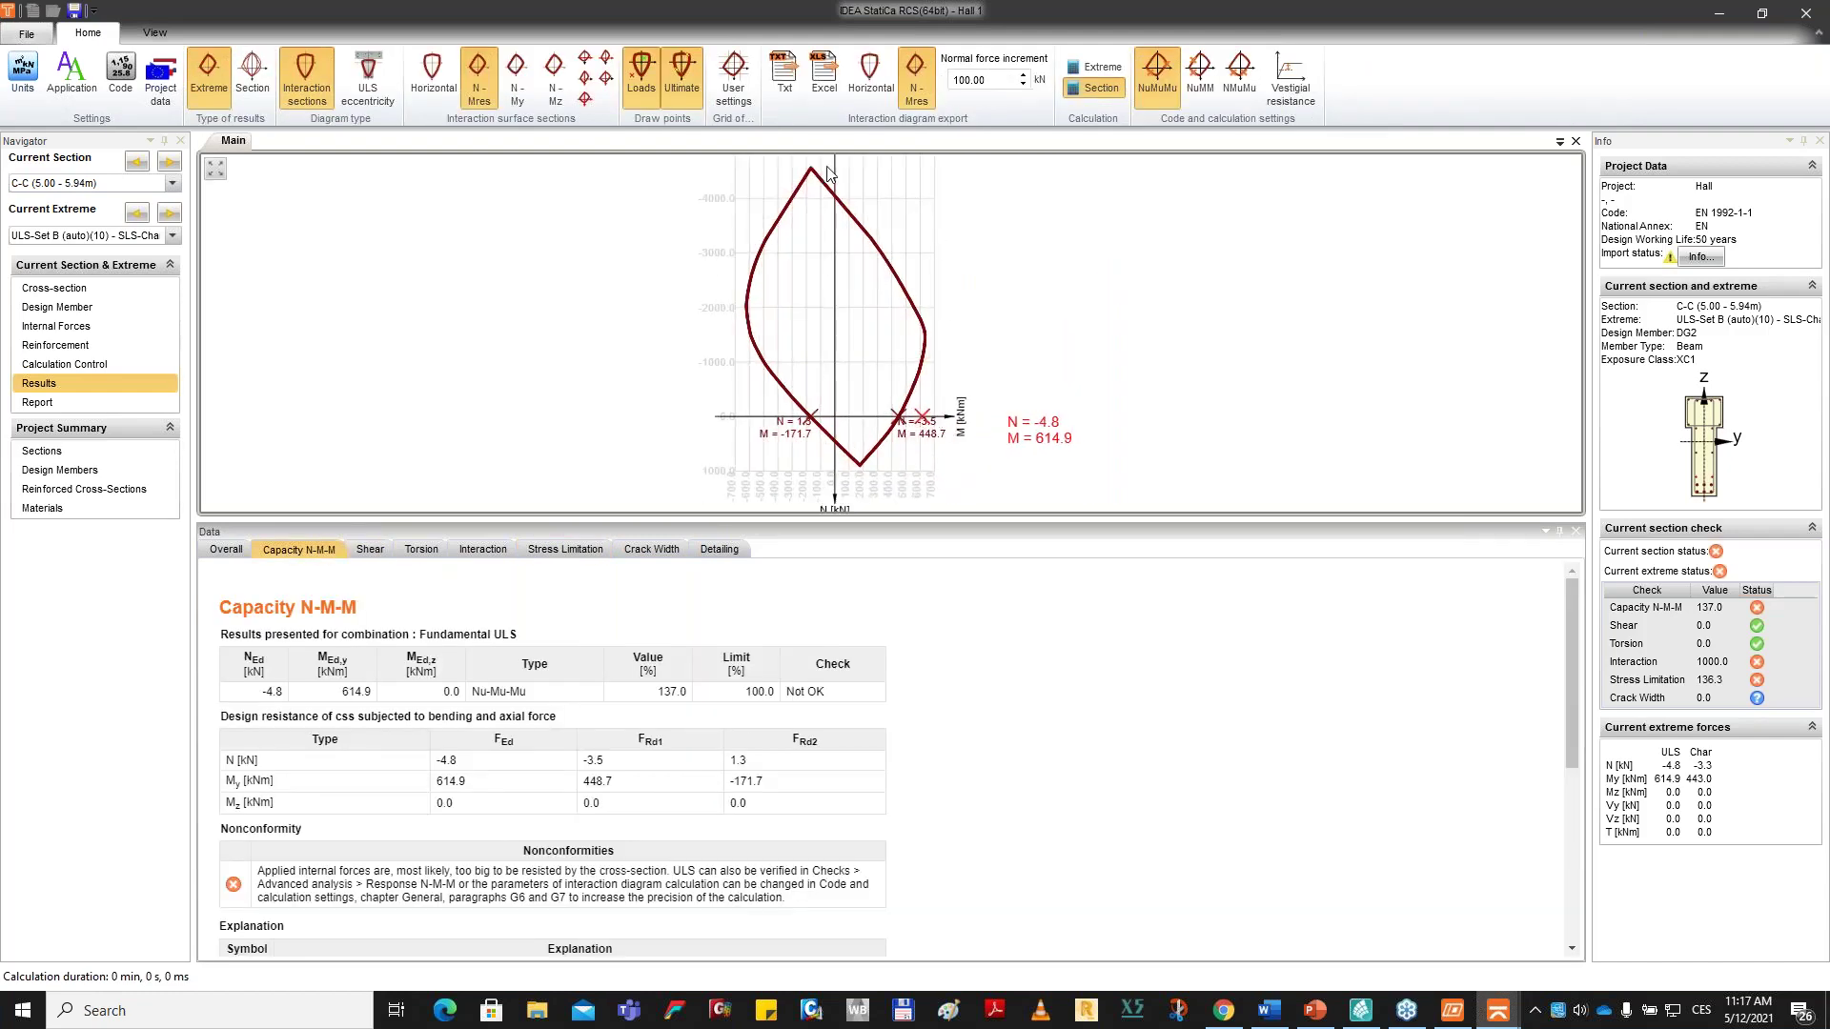
Open the detailed results of the third listed extreme, ULS-Set B (auto)(3), and examine its capacity N-M-M and stress limitation.
left_click(140, 462)
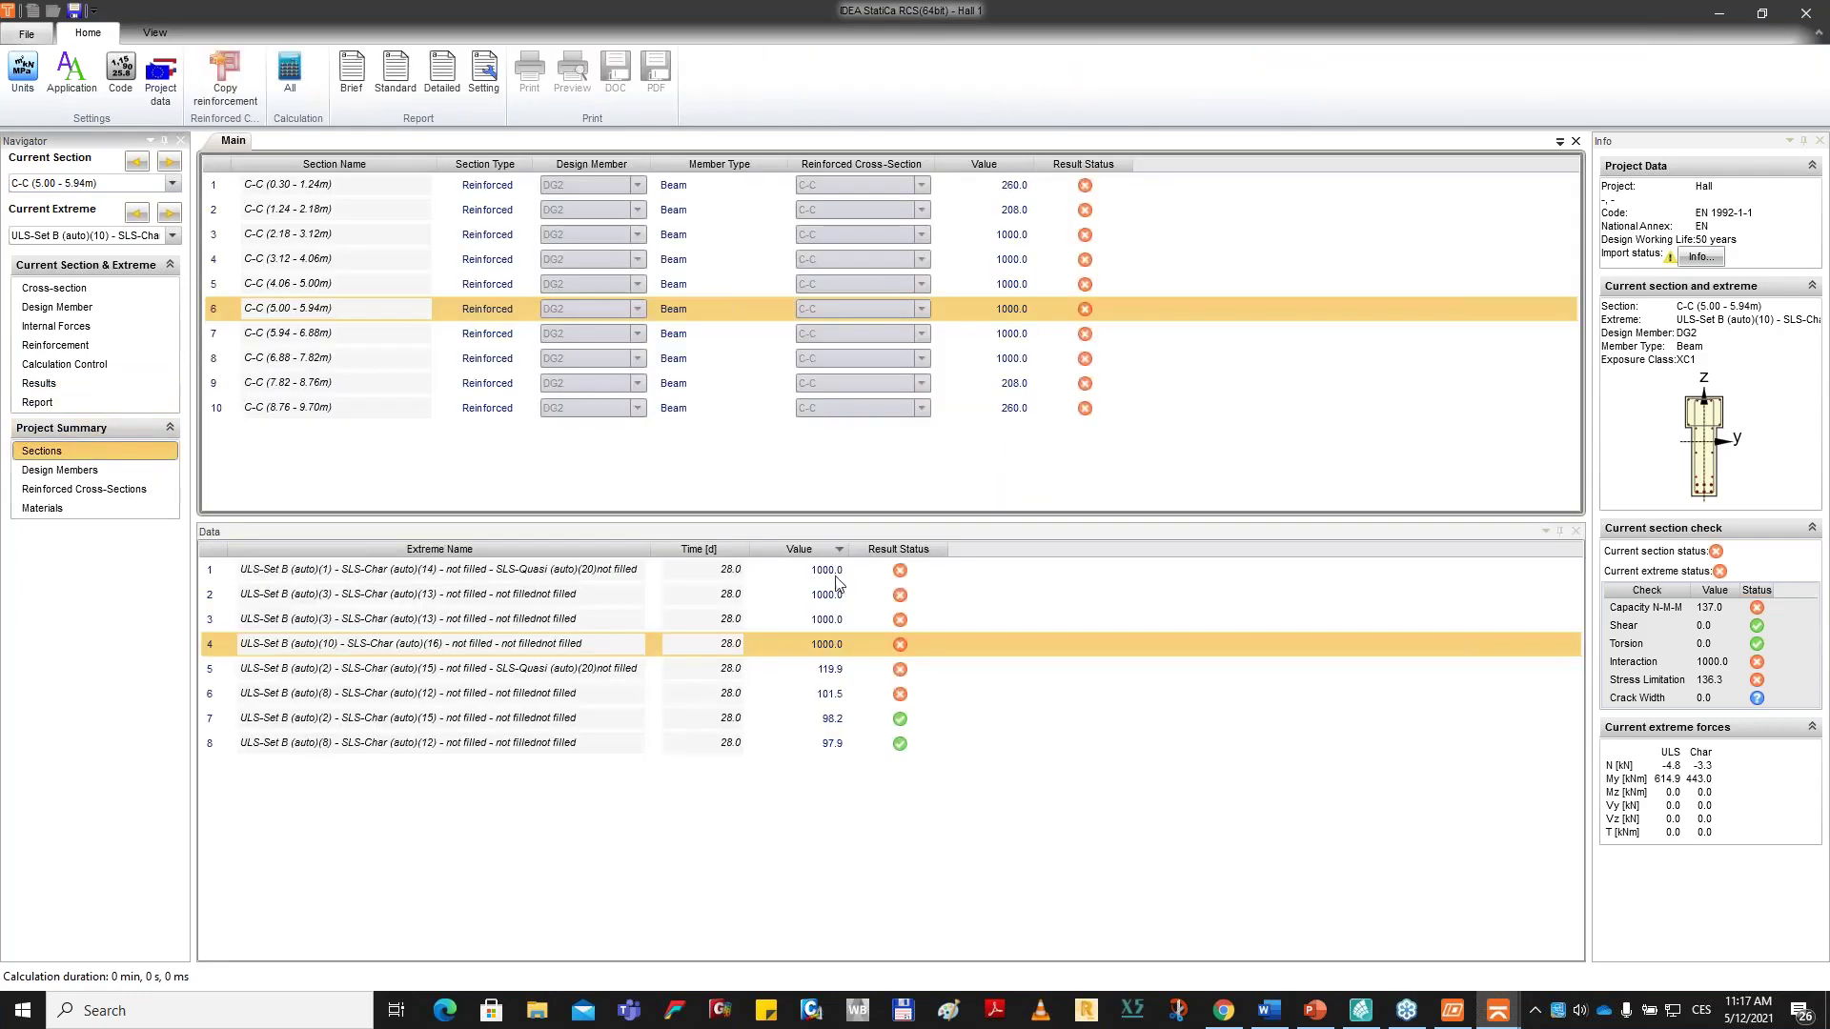
left_click(789, 621)
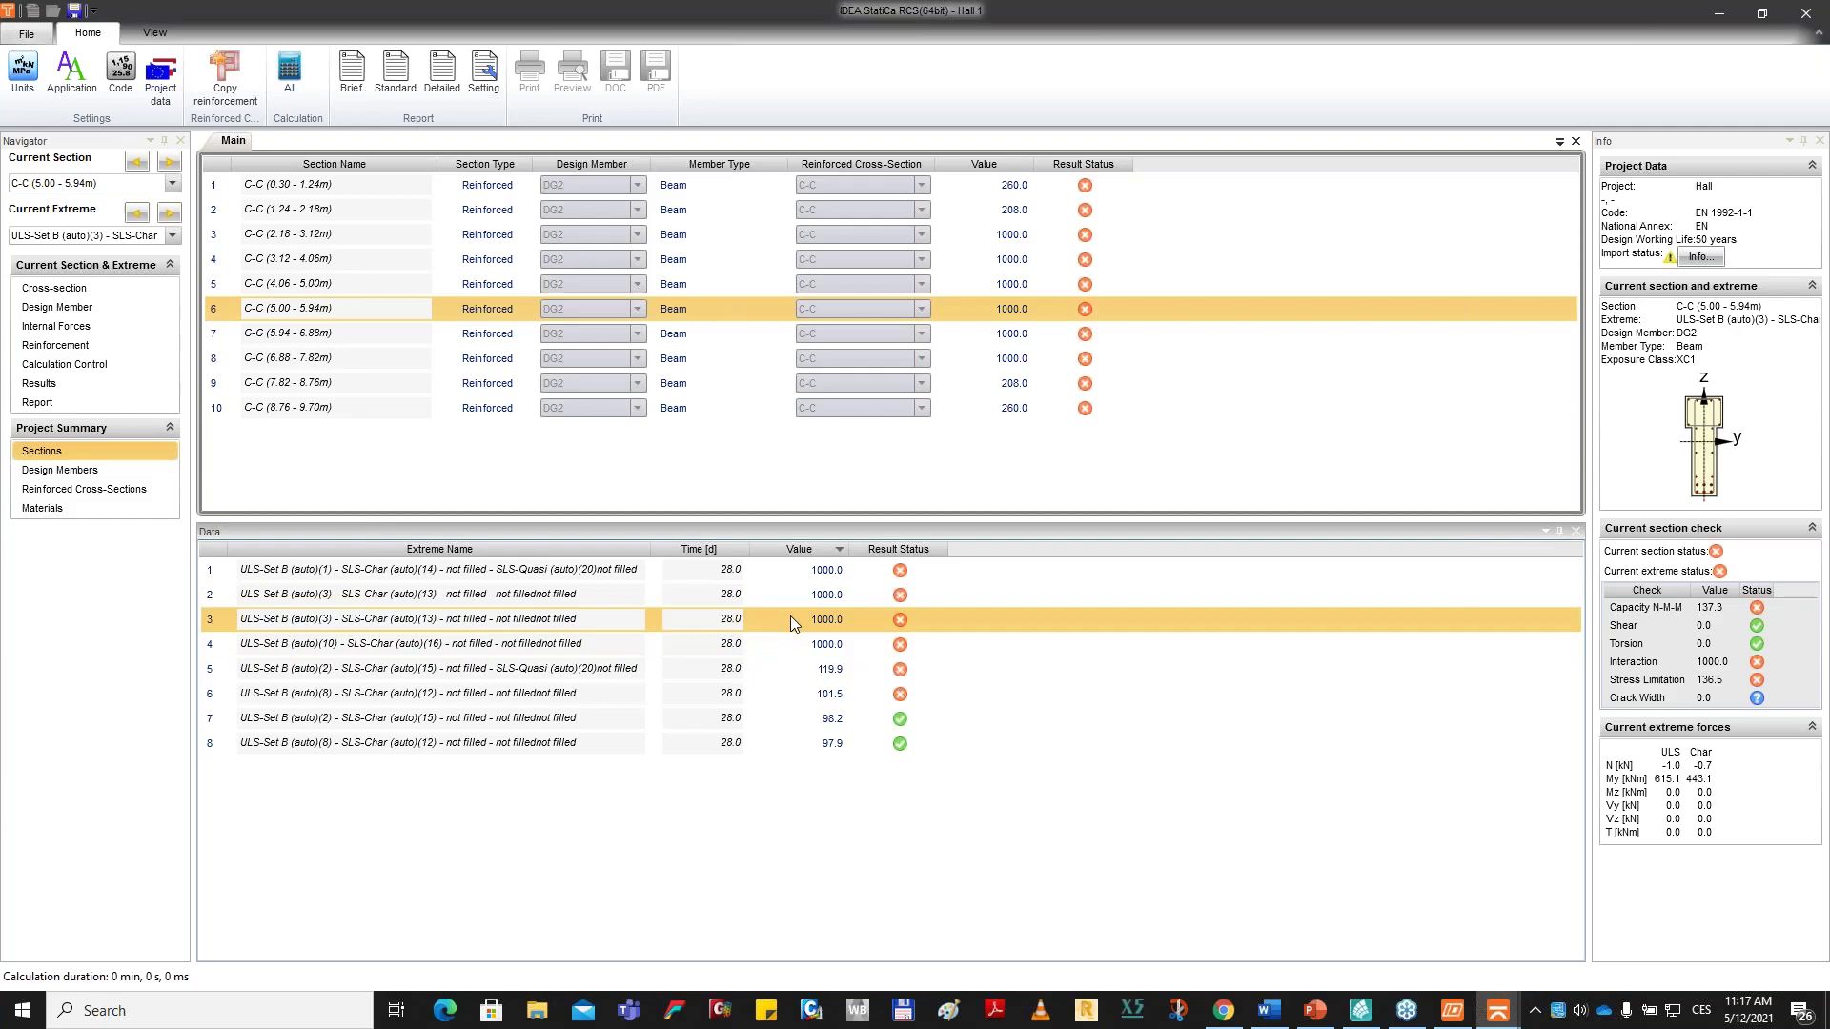
left_click(68, 390)
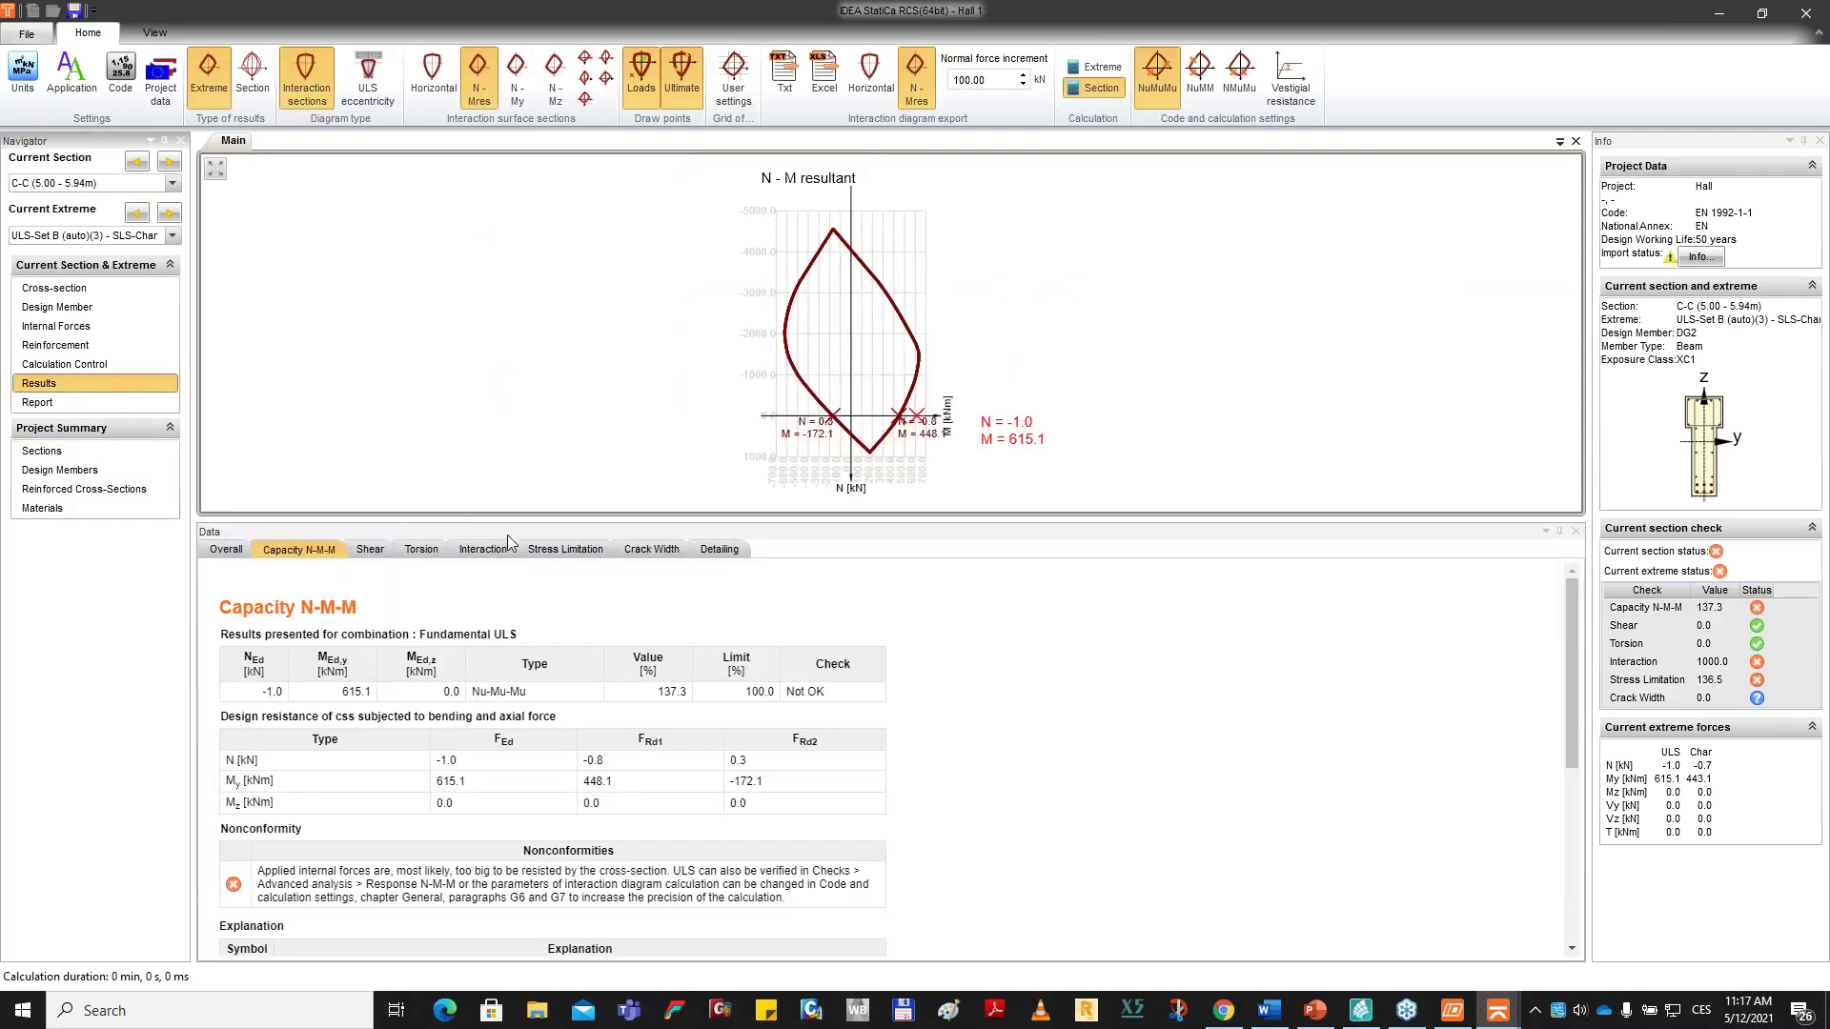
left_click(535, 559)
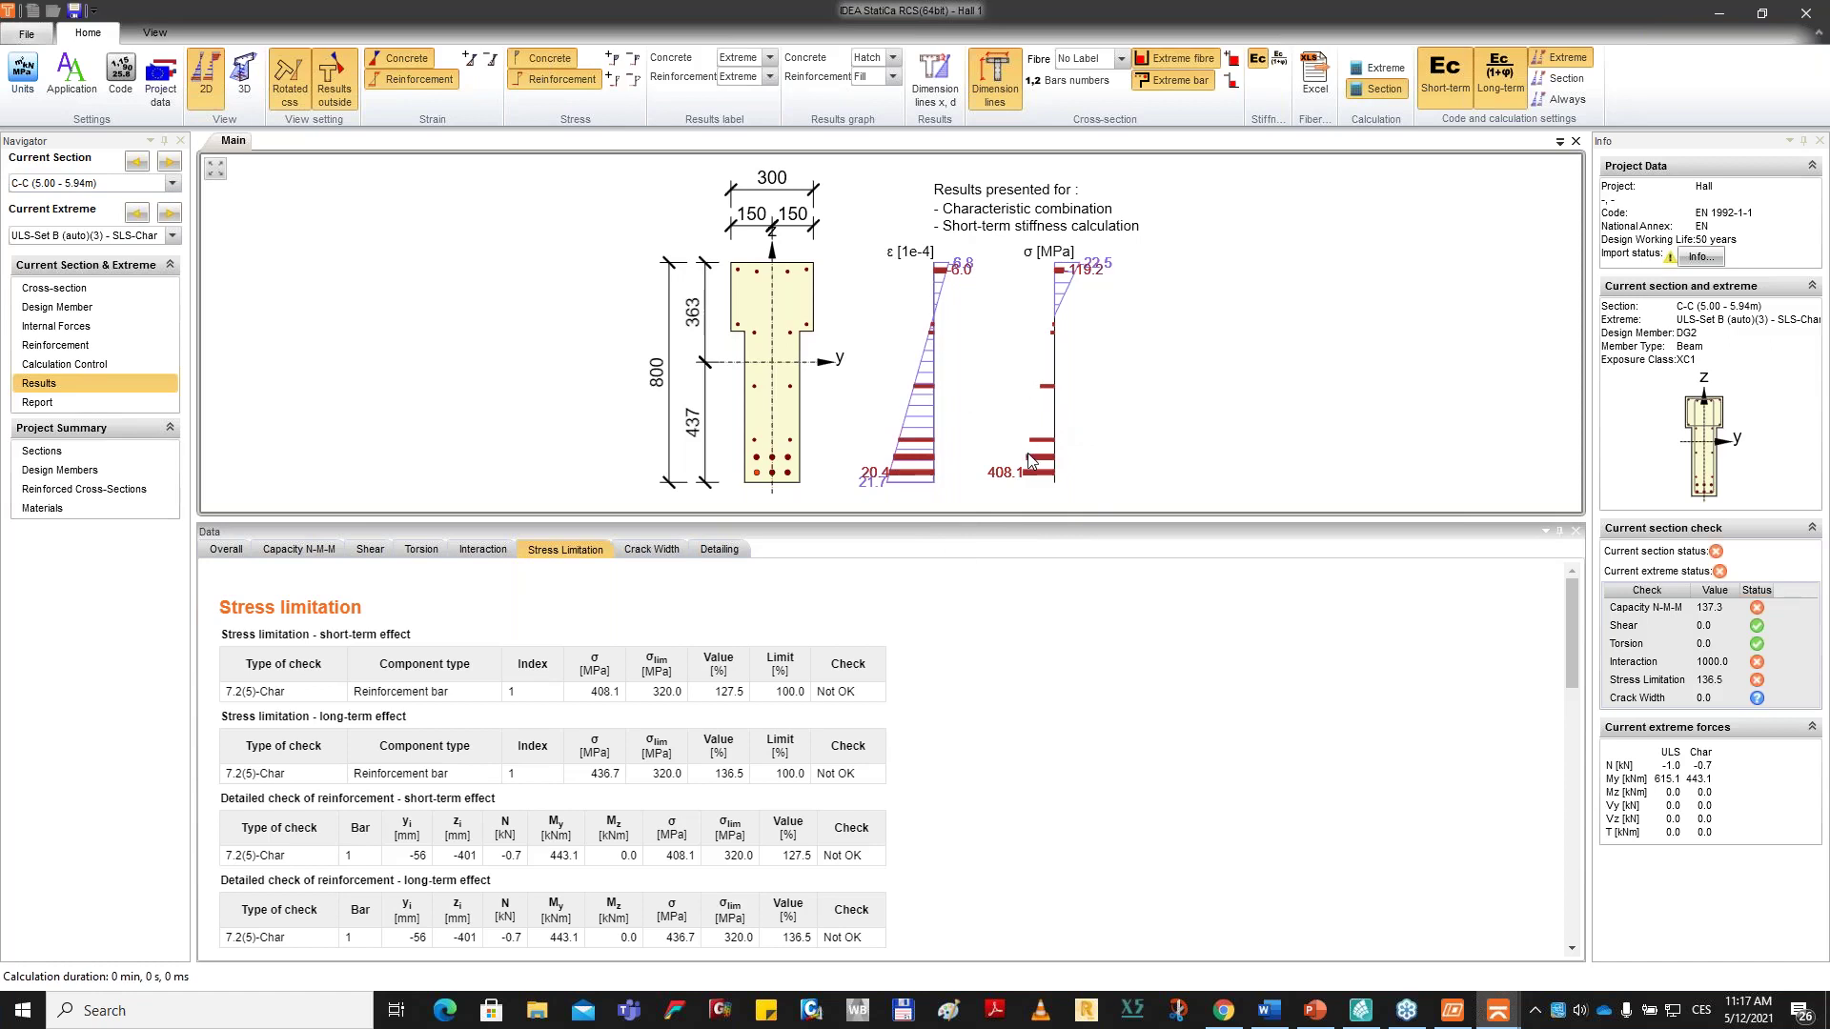
key("ctrl")
middle_click_drag(999, 444, 1002, 430)
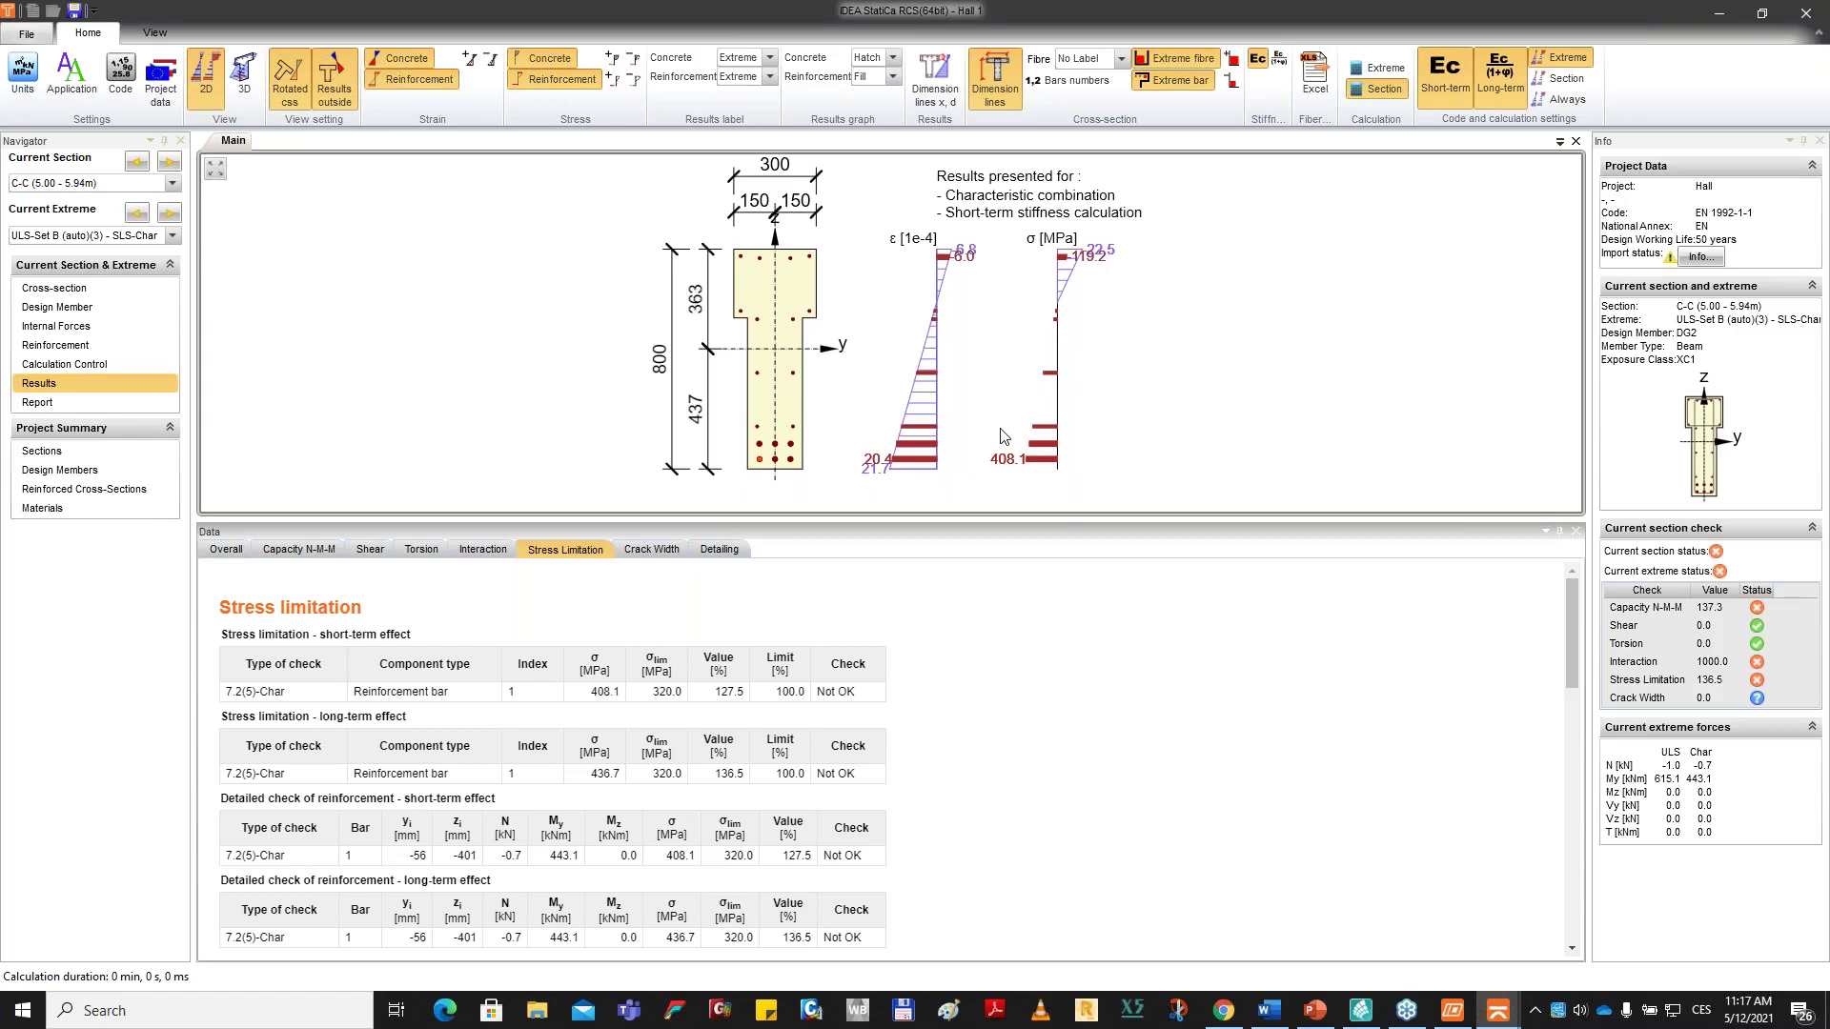
left_click(1709, 614)
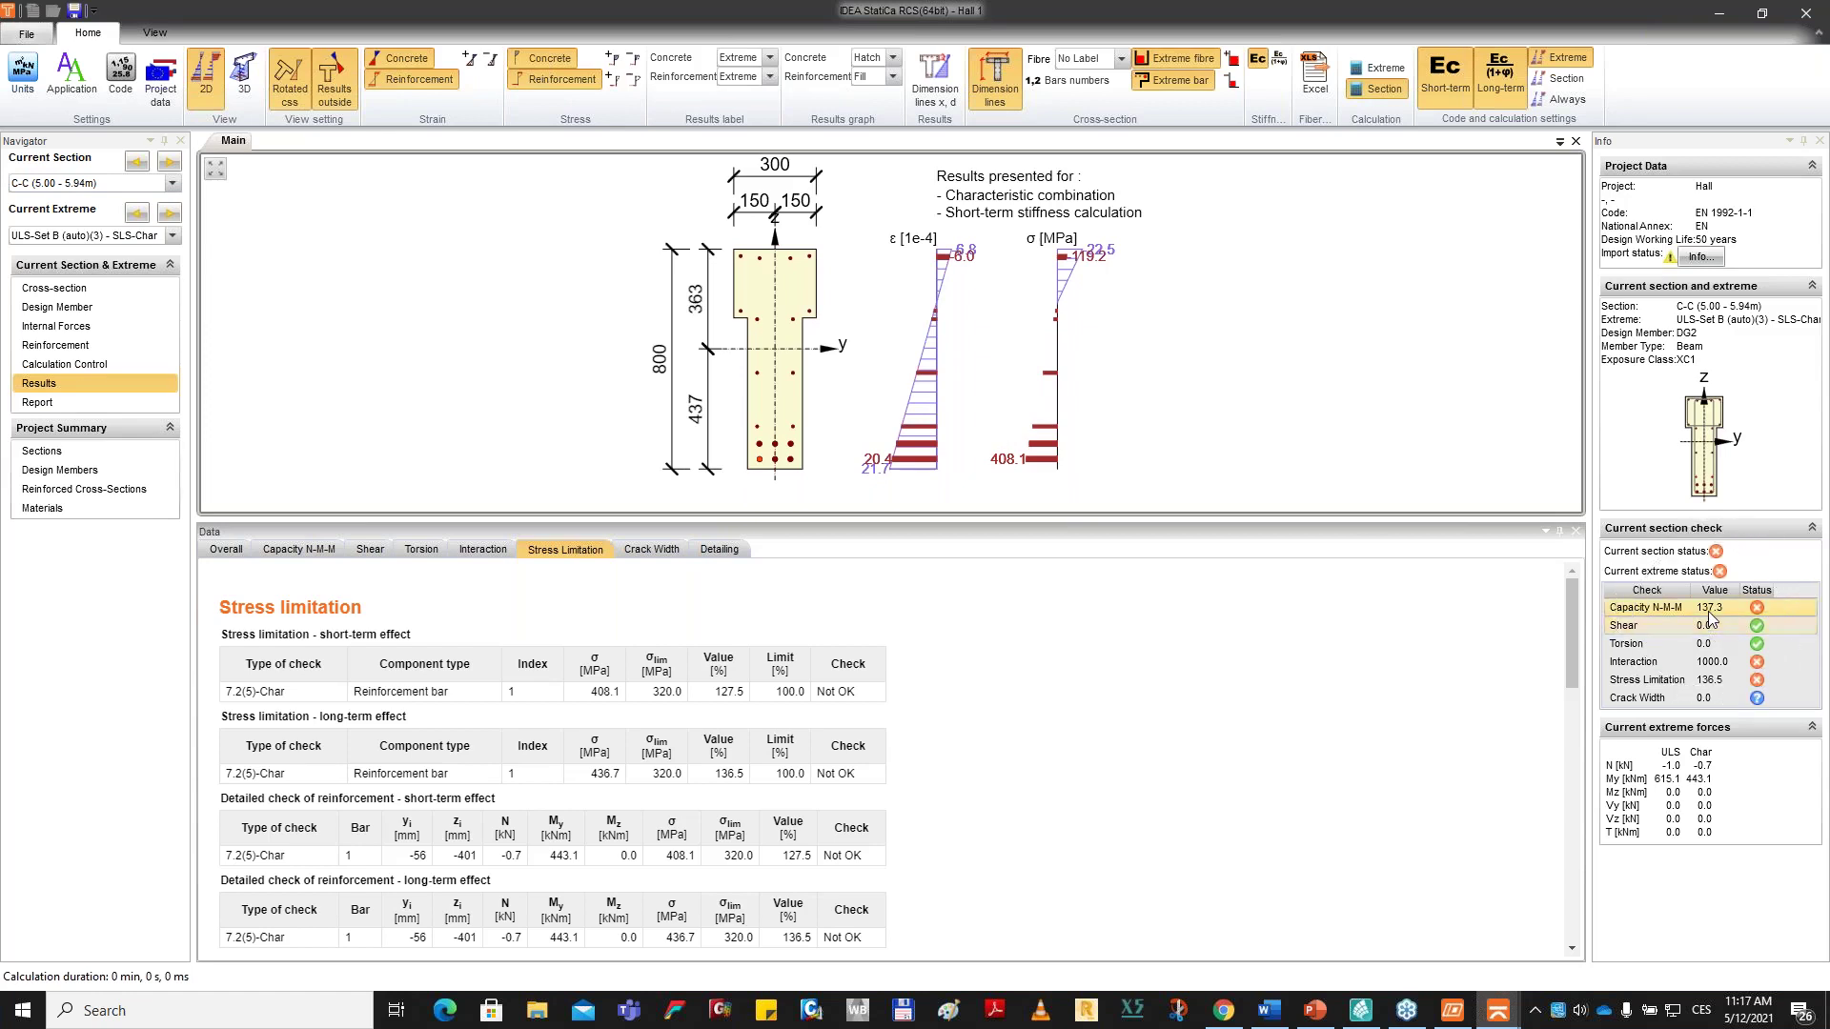
key("ctrl")
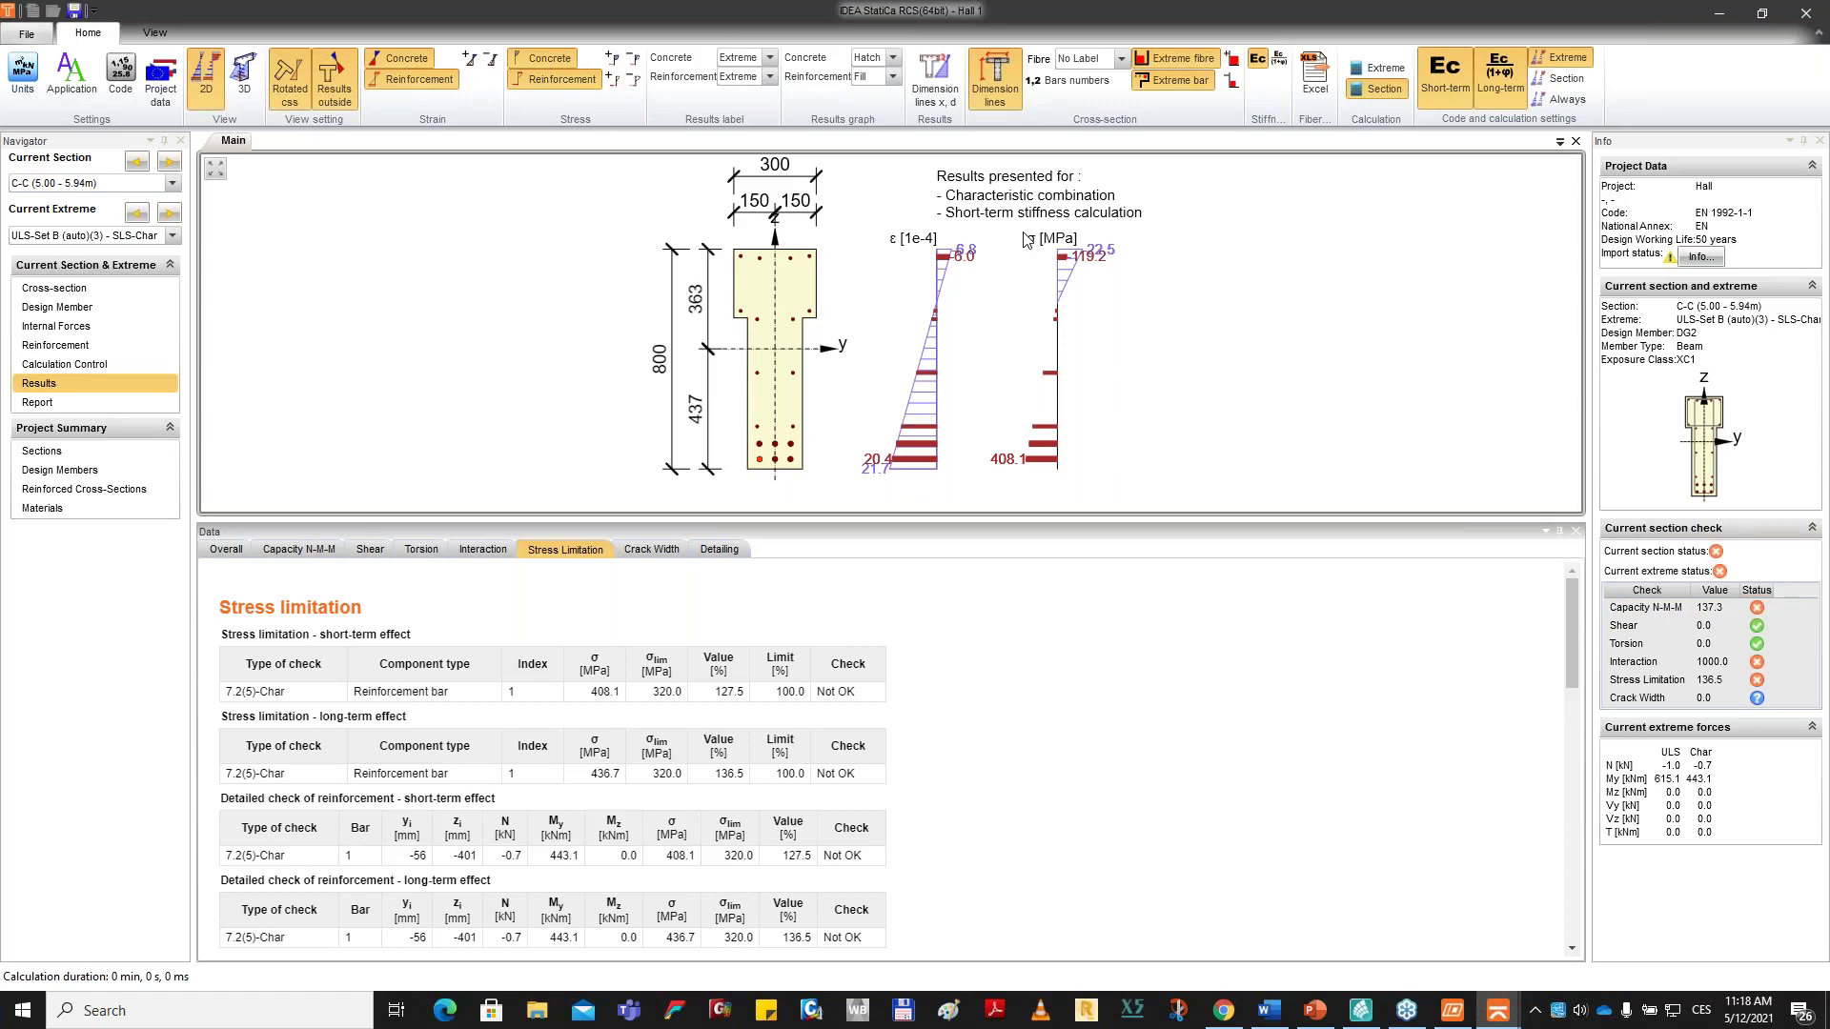
middle_click_drag(1016, 289, 1005, 291)
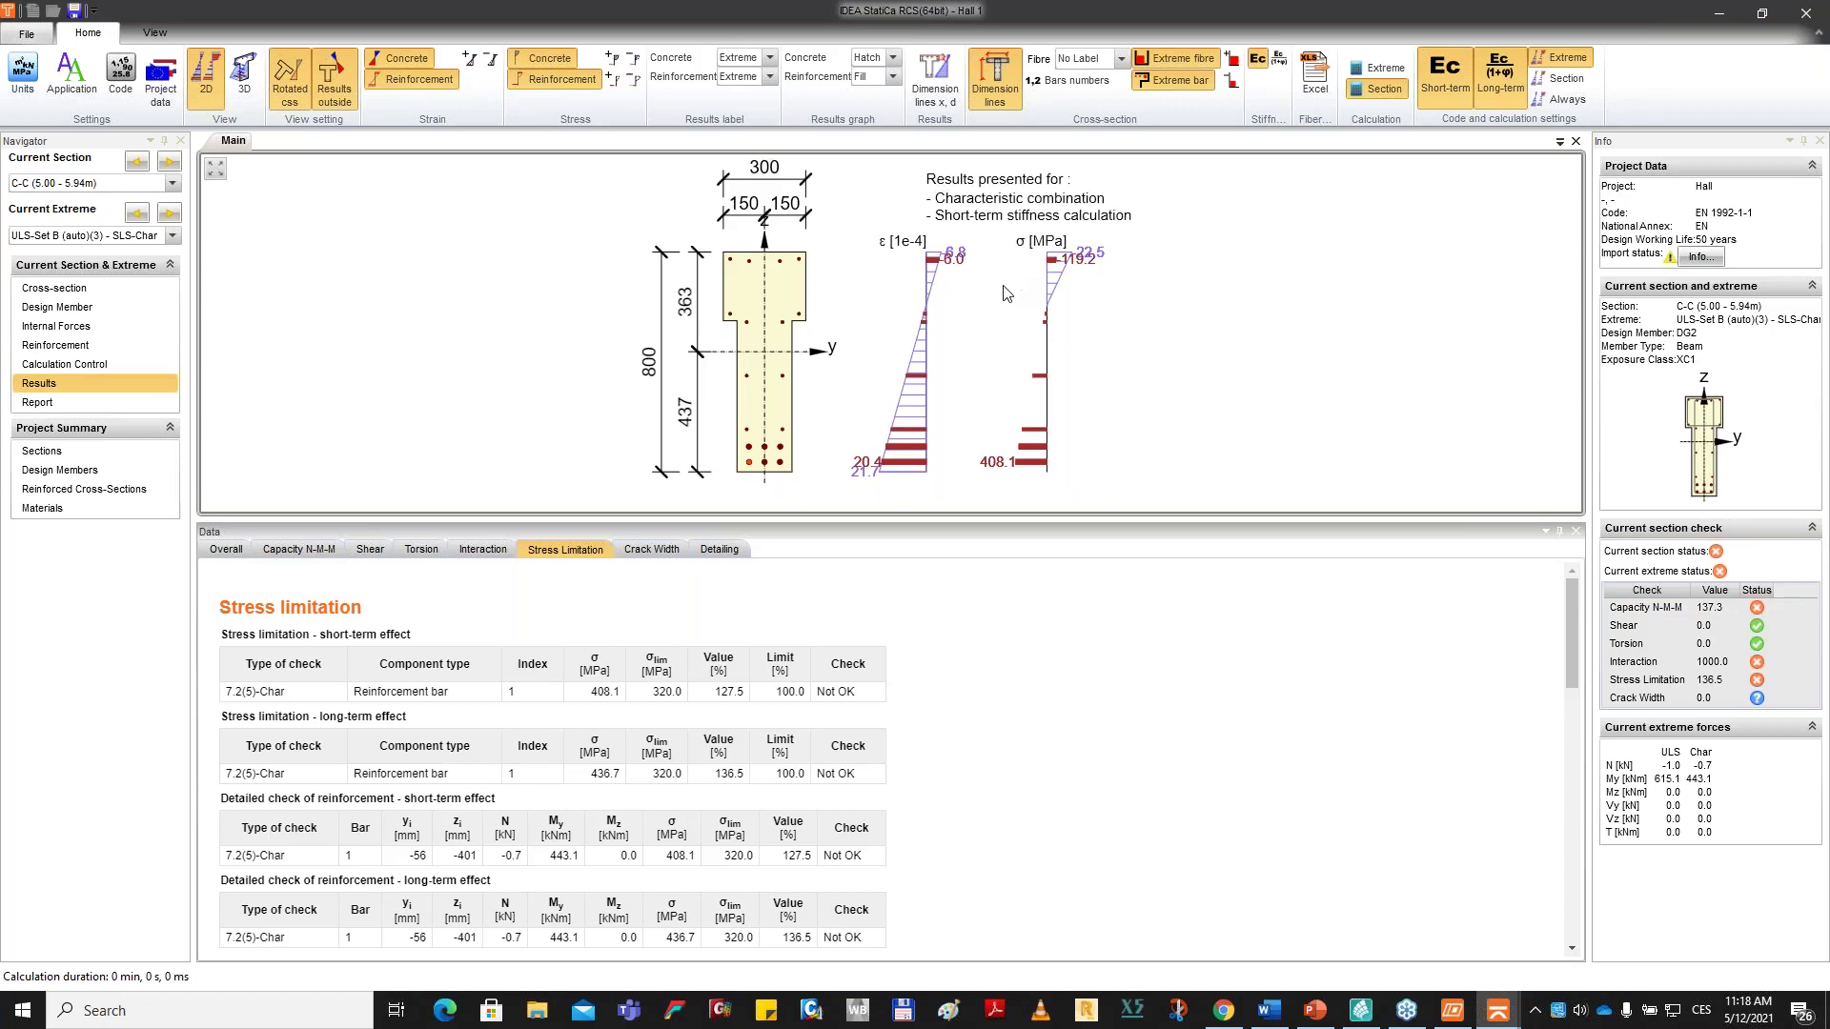
Return to IDEA StatiCa BIM and set the first span's deflection check in plane XZ to 7.4.1 (5) instead of 7.4.1 (4).
left_click(1802, 16)
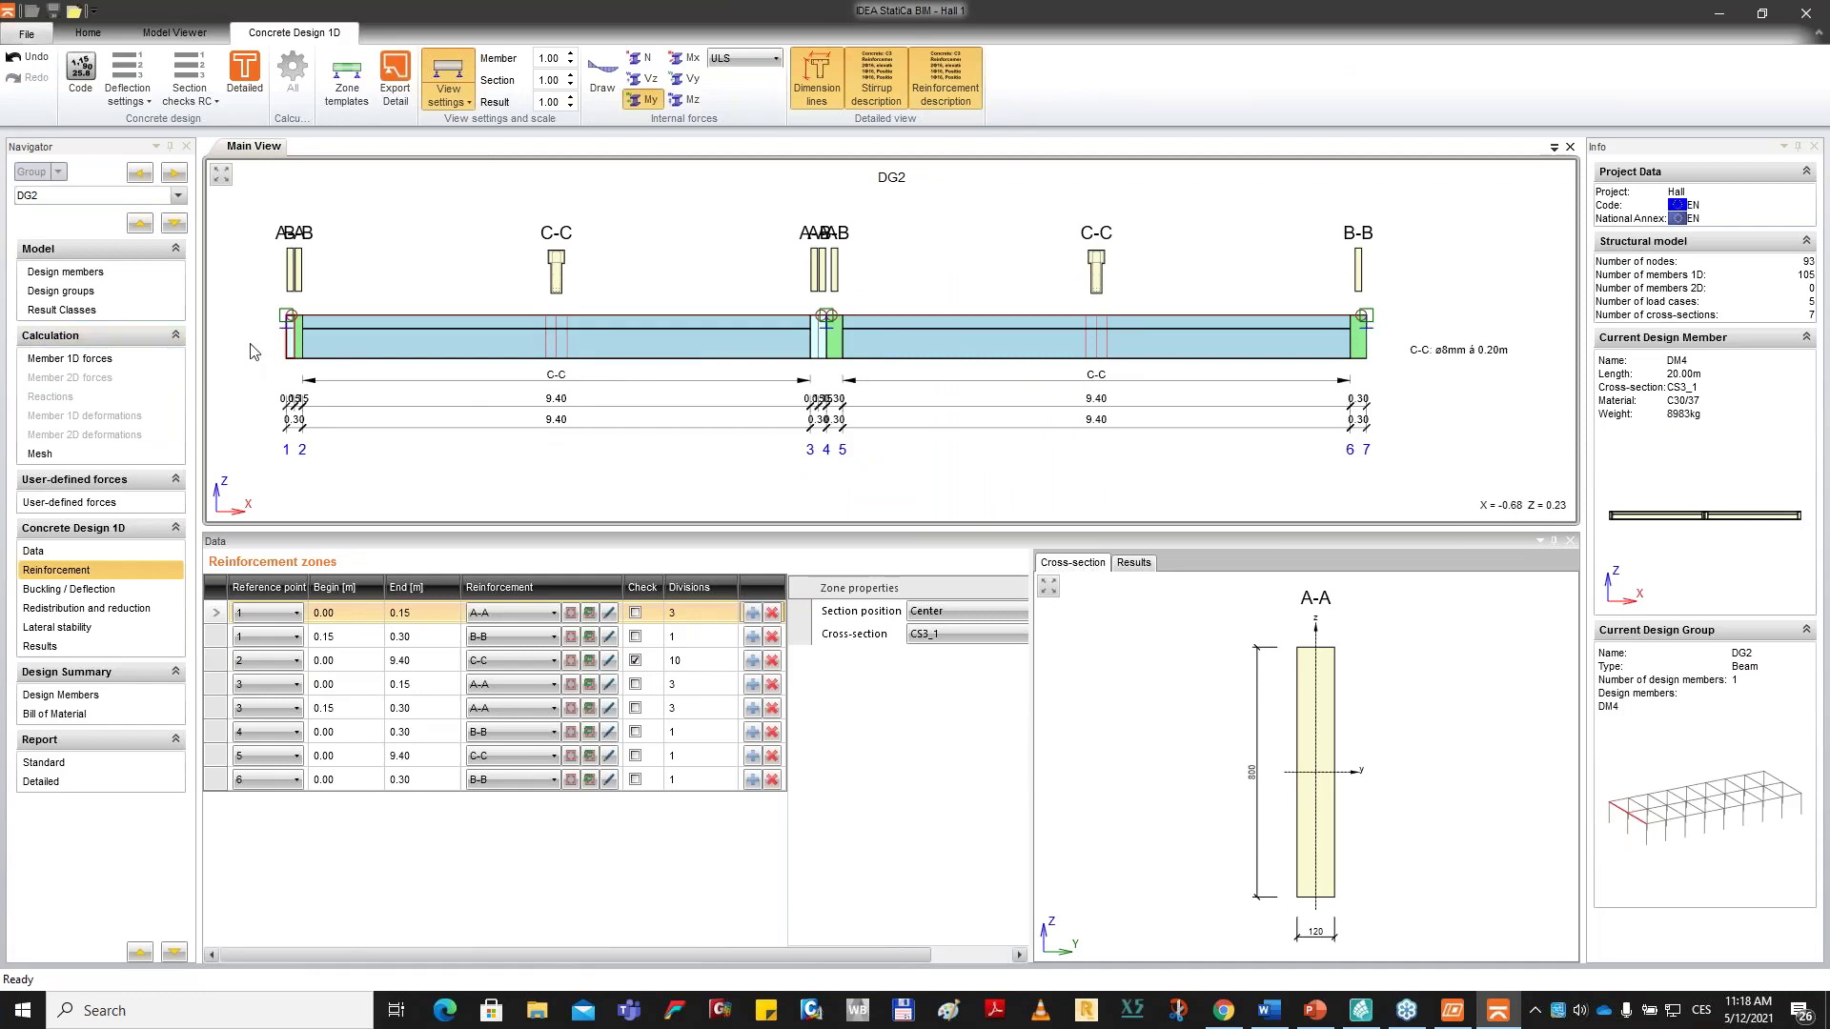
left_click(110, 591)
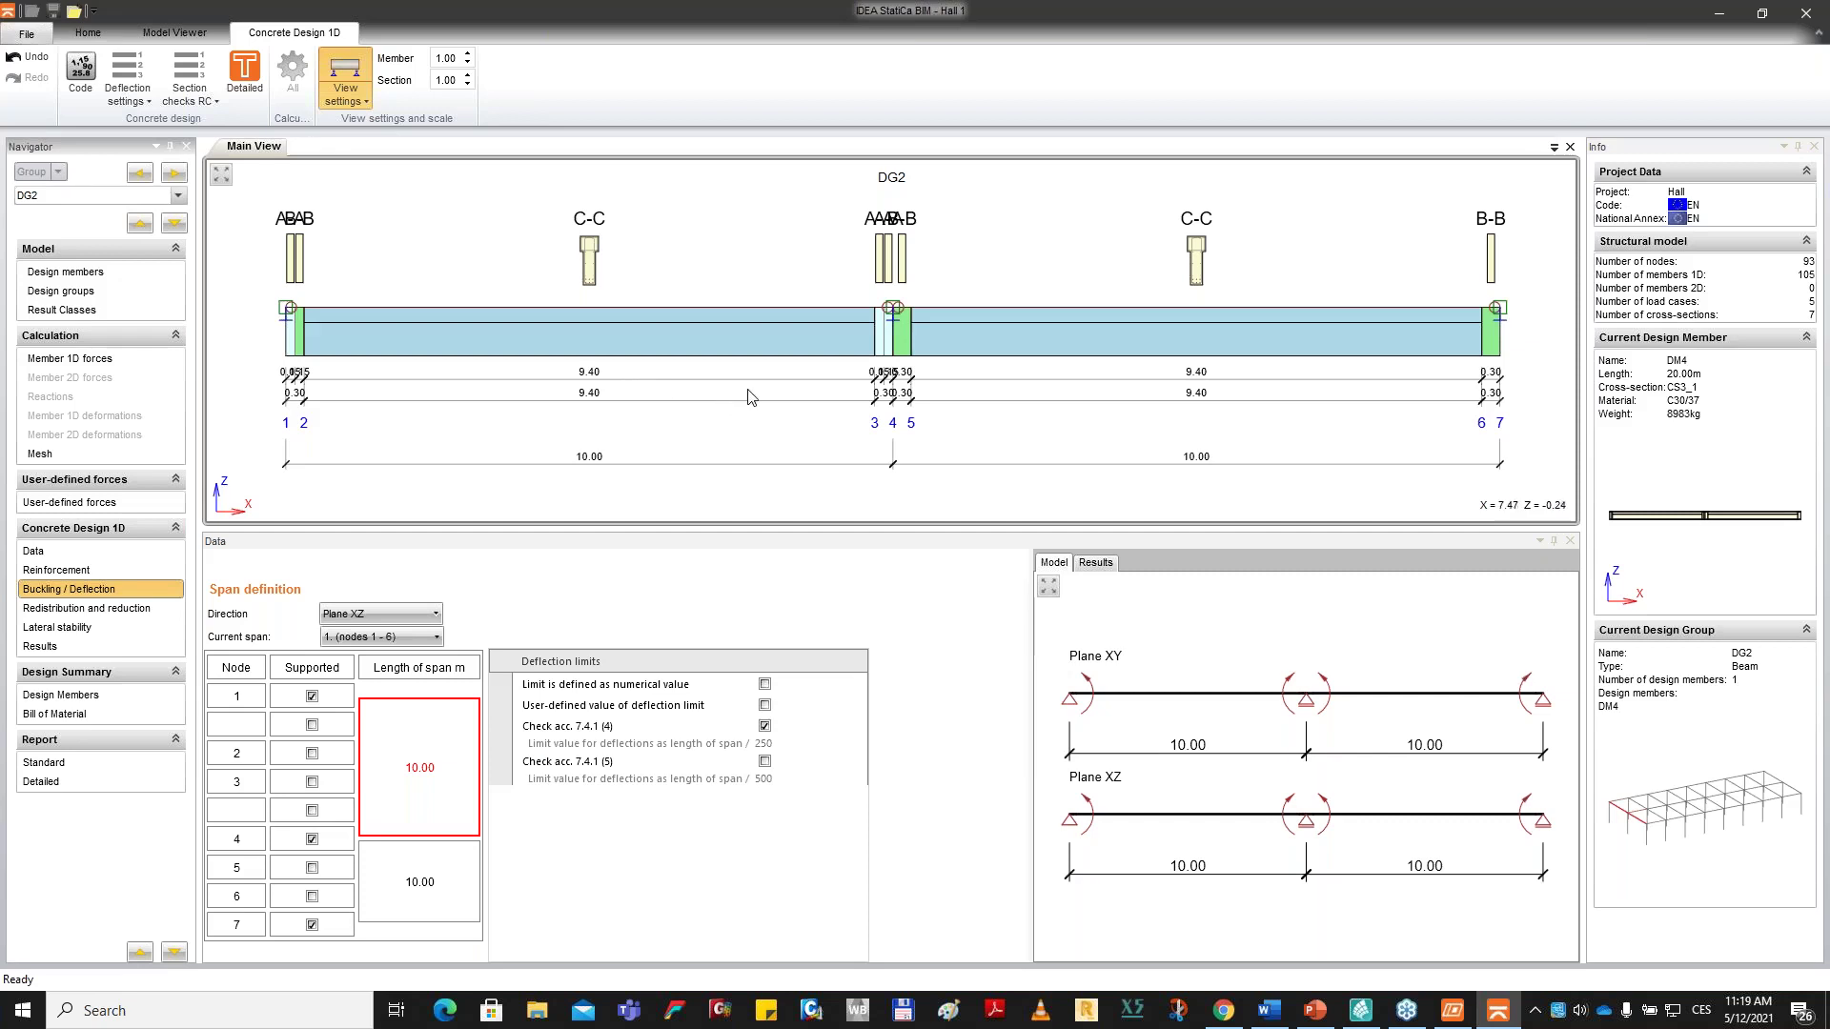
left_click(764, 726)
left_click(765, 762)
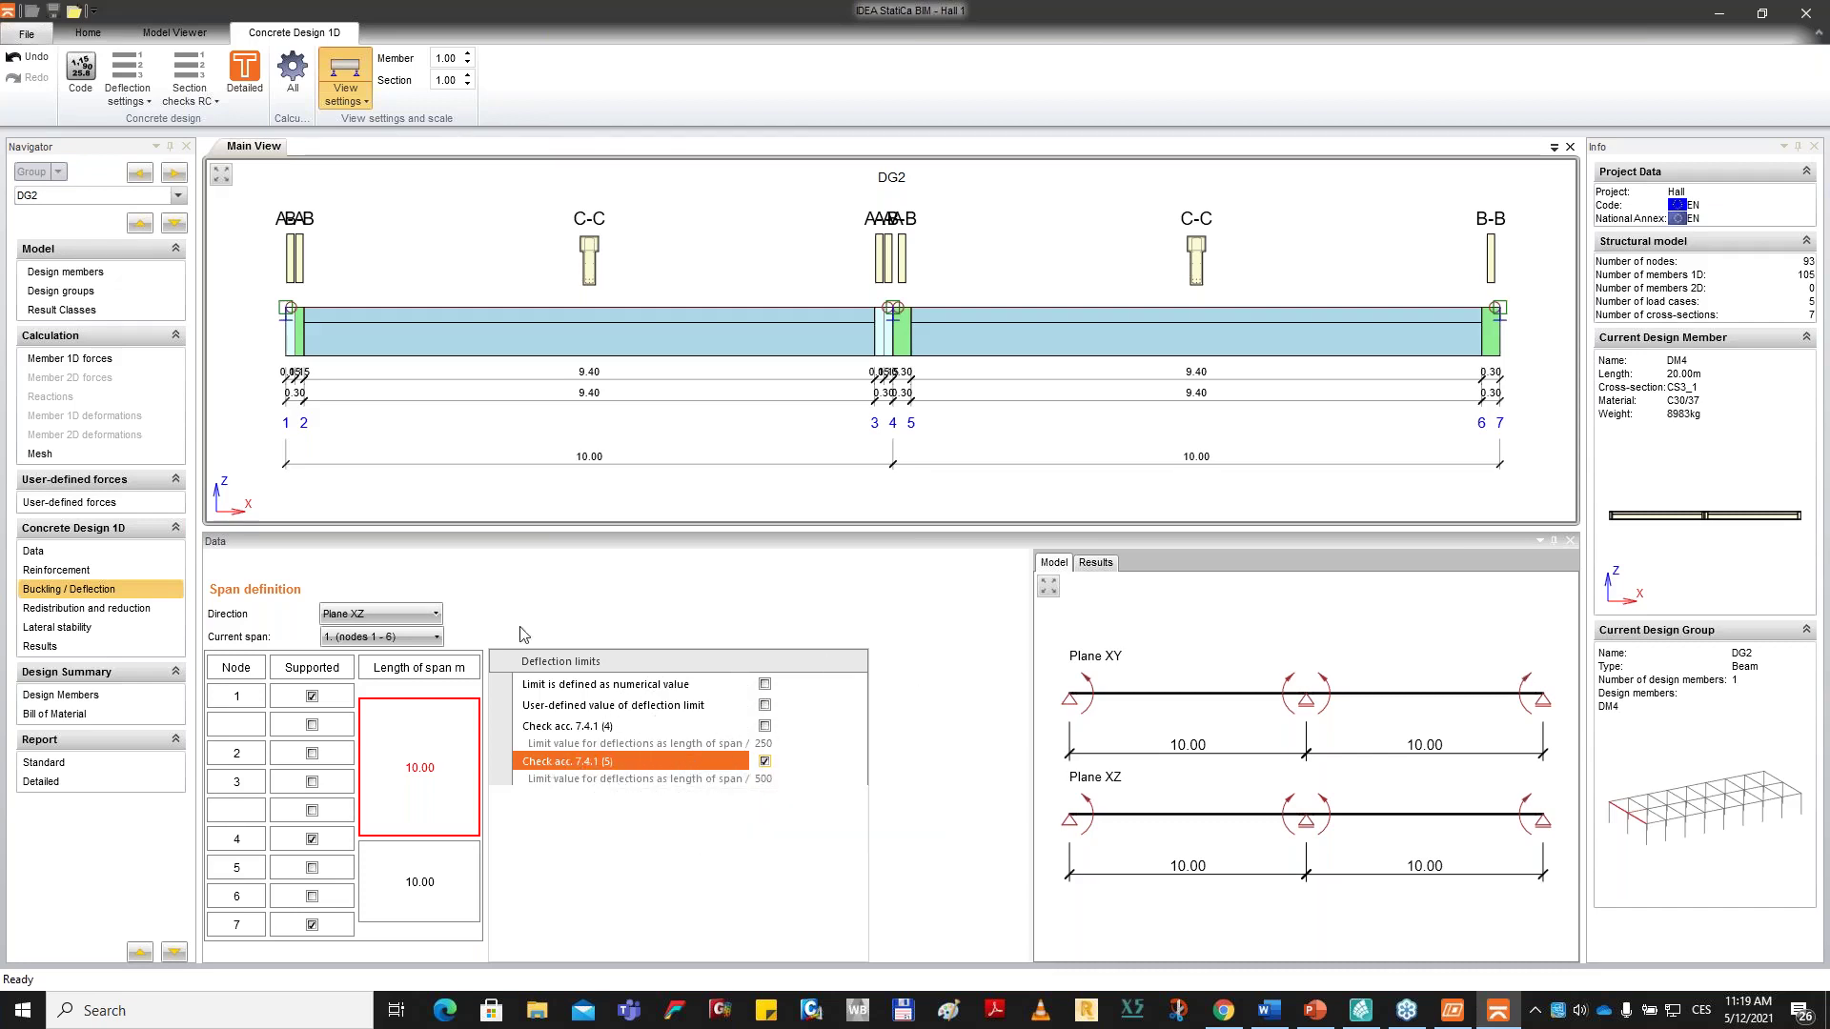
middle_click_drag(629, 488, 636, 483)
Open the DG2 results and examine the total deflection check in Z for combination SLS-Char (auto)(13).
left_click(167, 648)
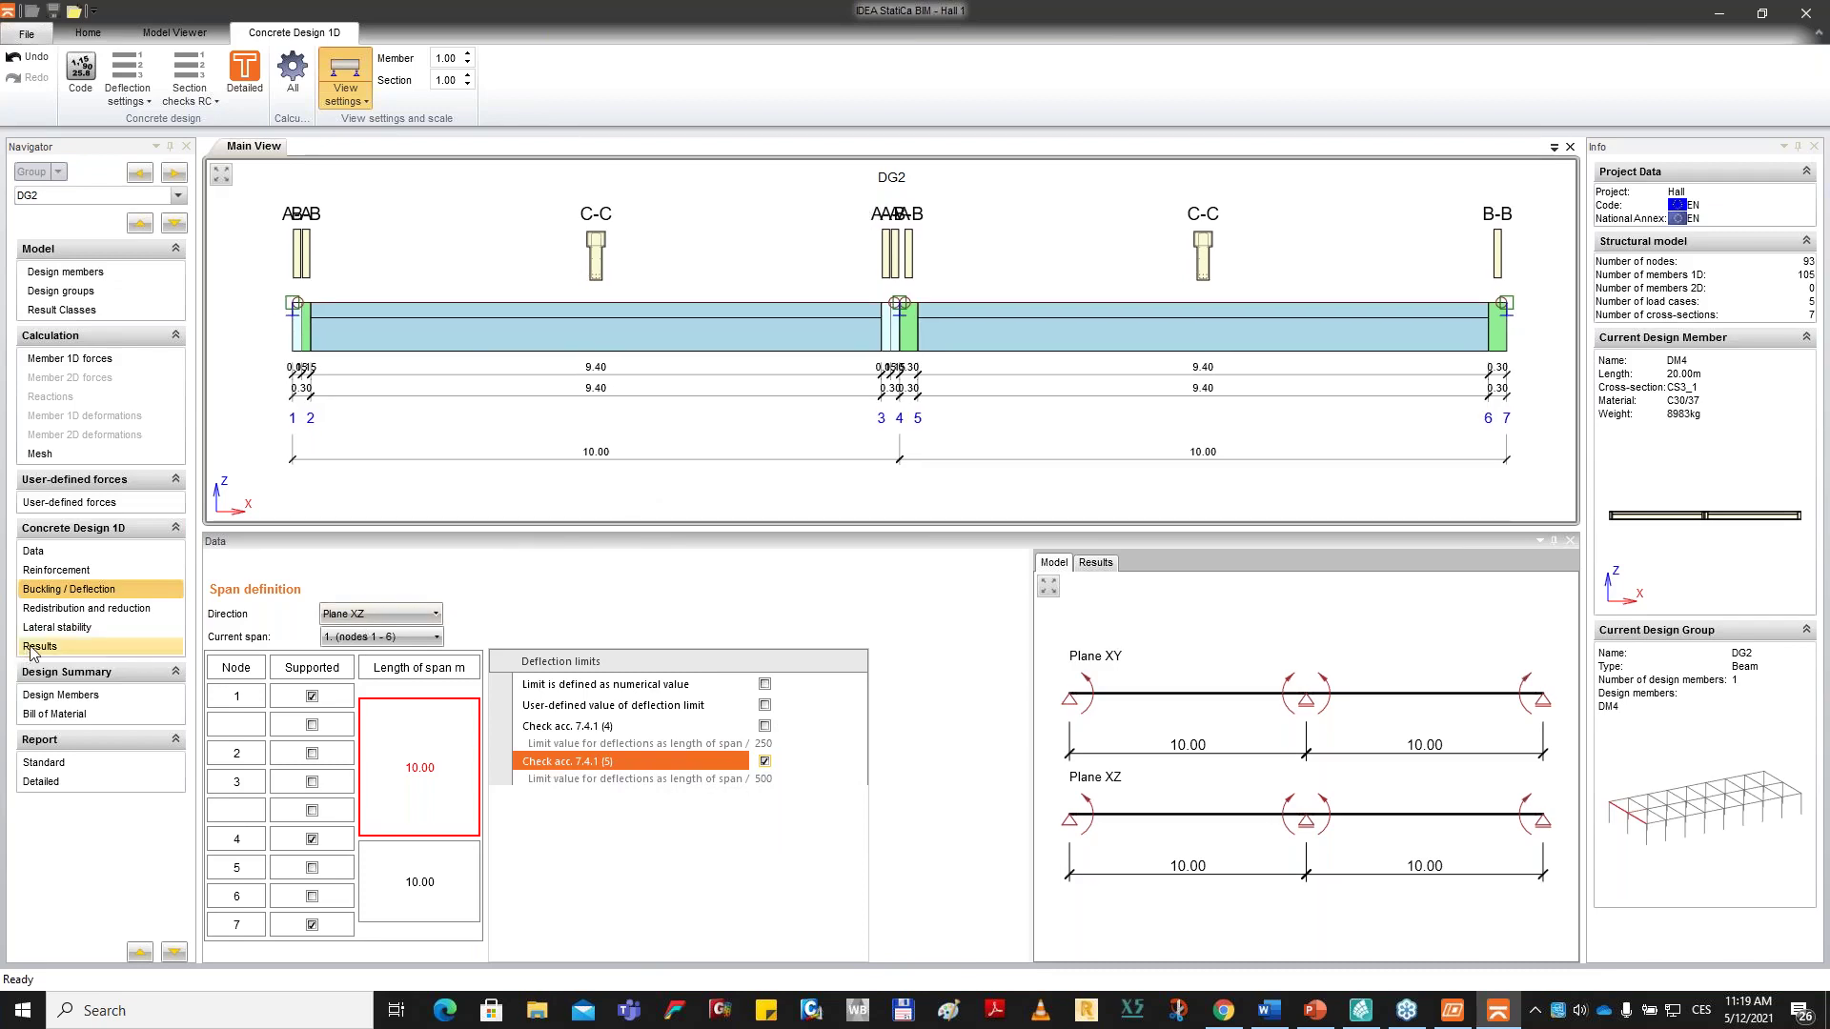
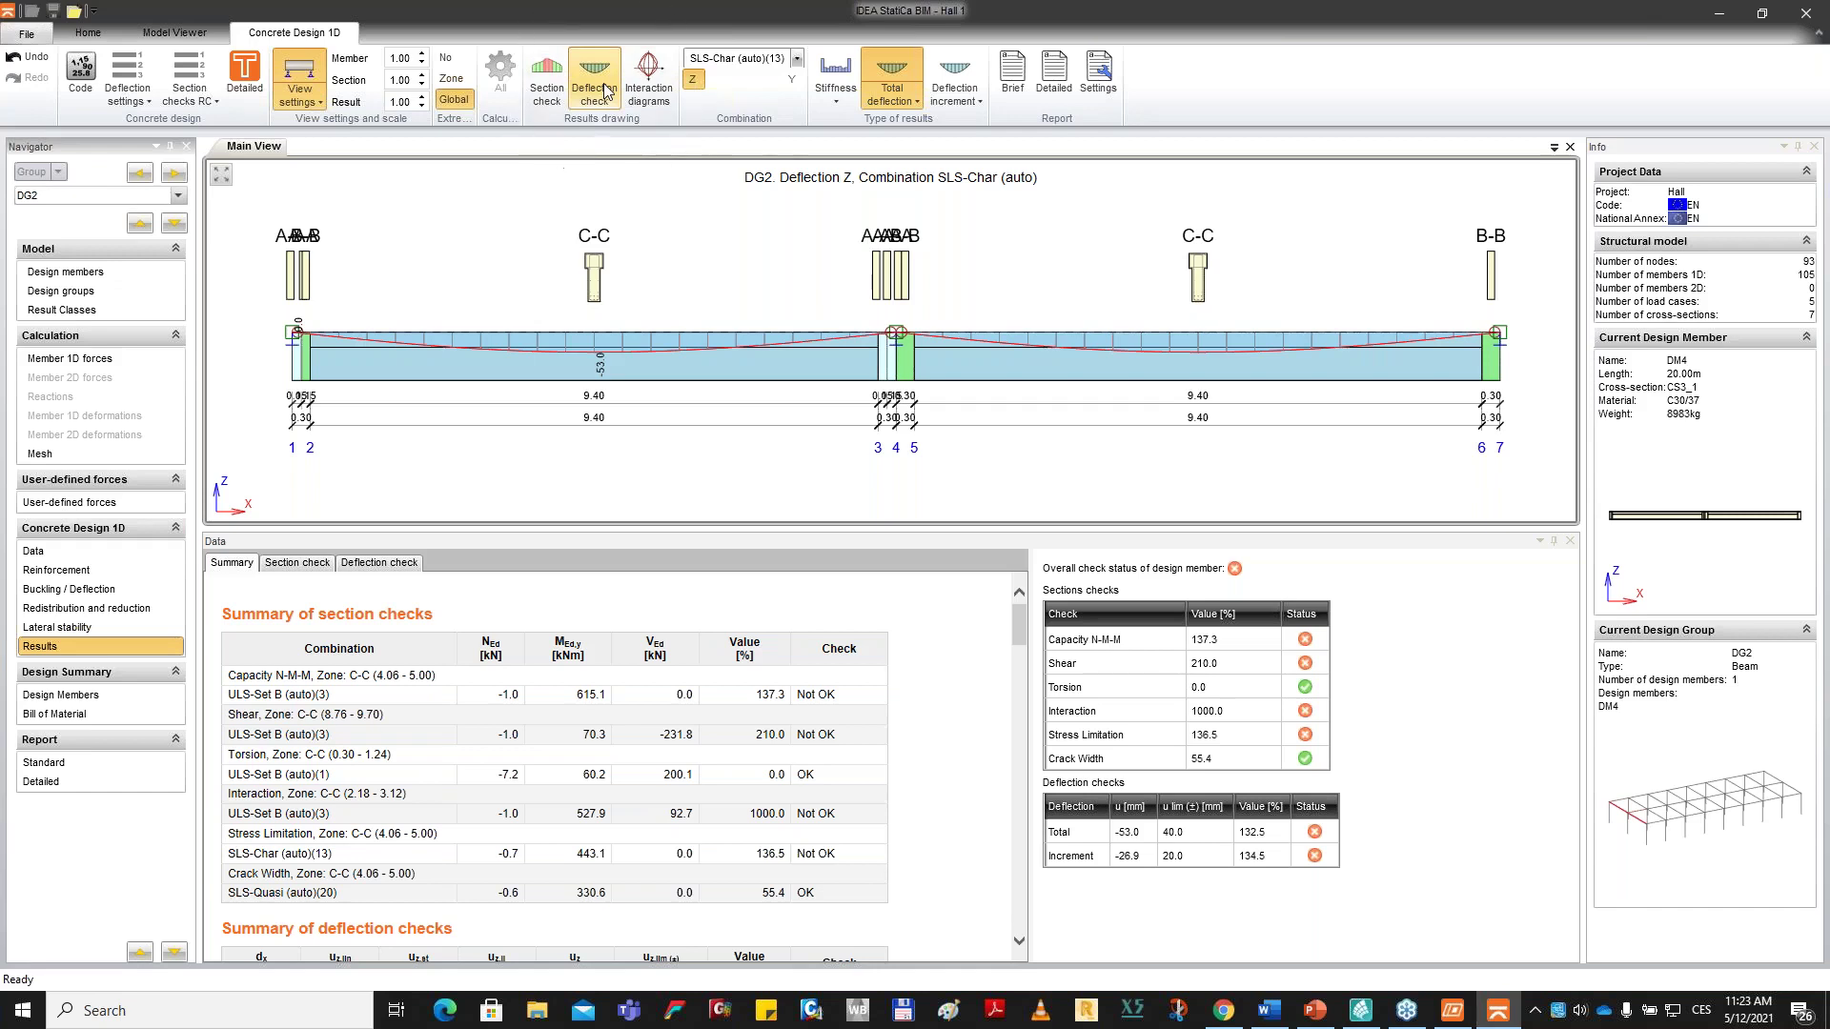
left_click(599, 86)
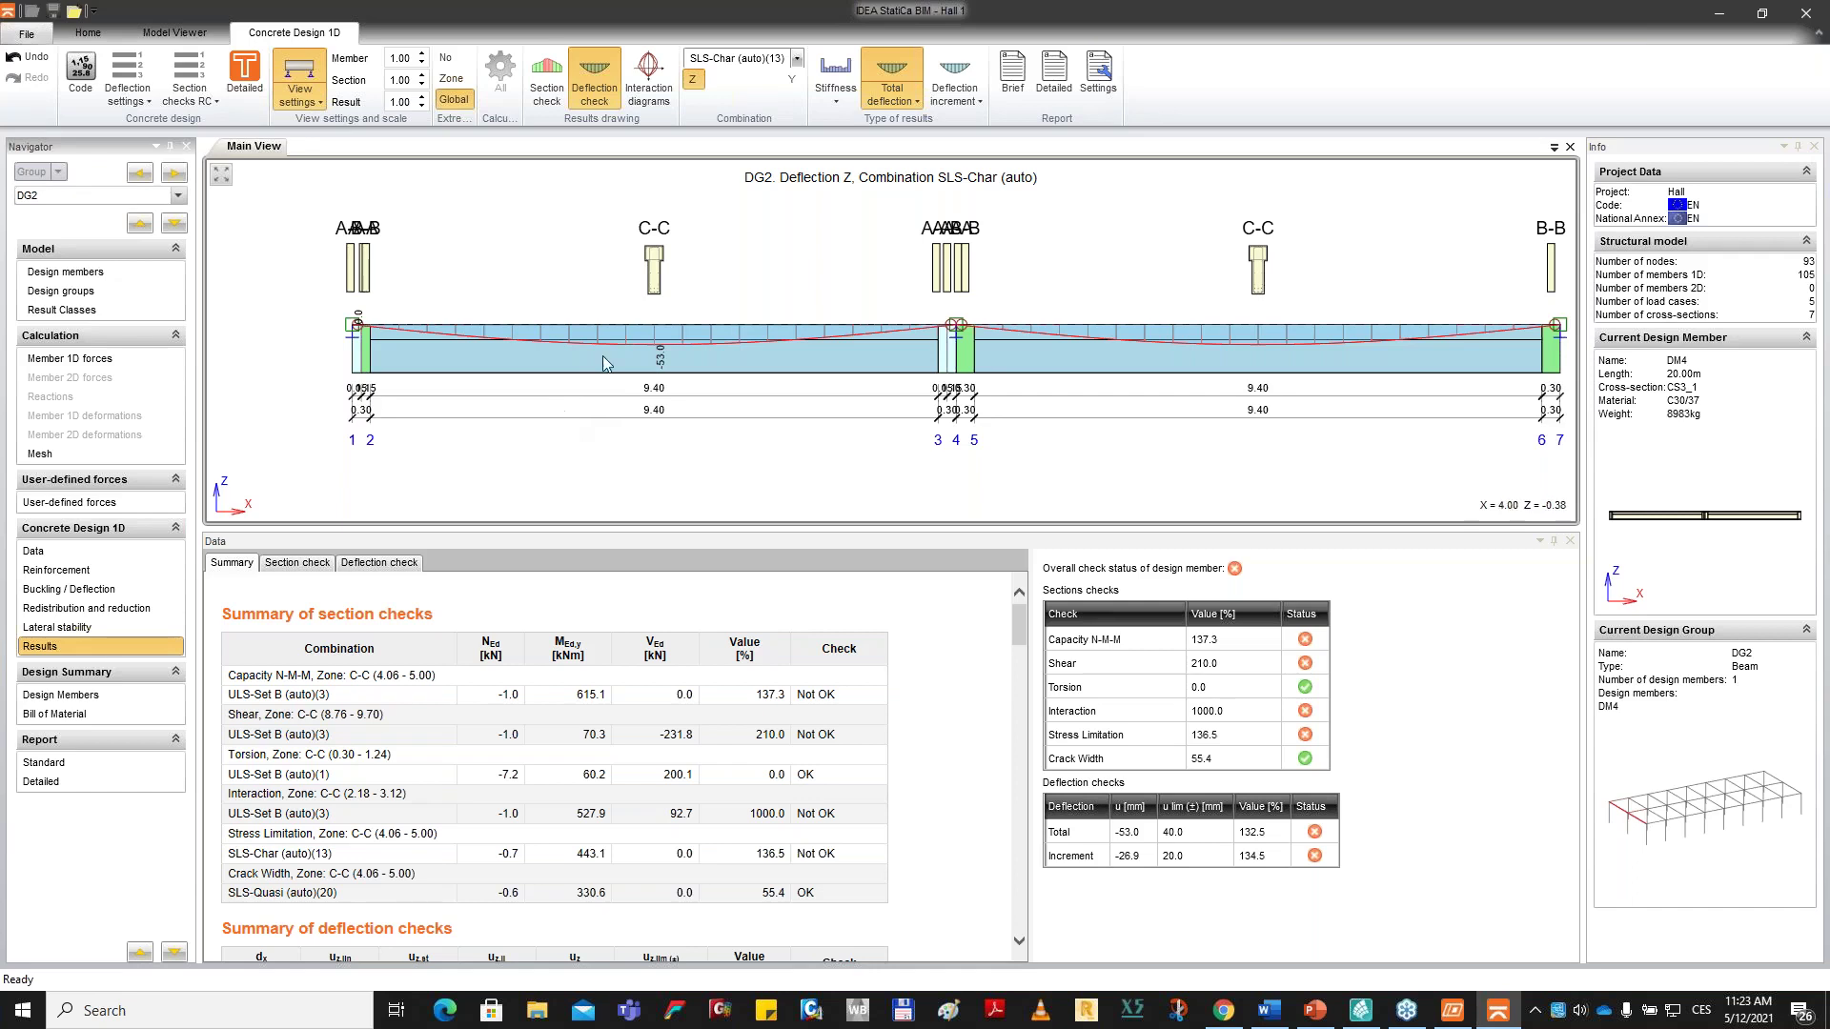
middle_click_drag(577, 438, 564, 433)
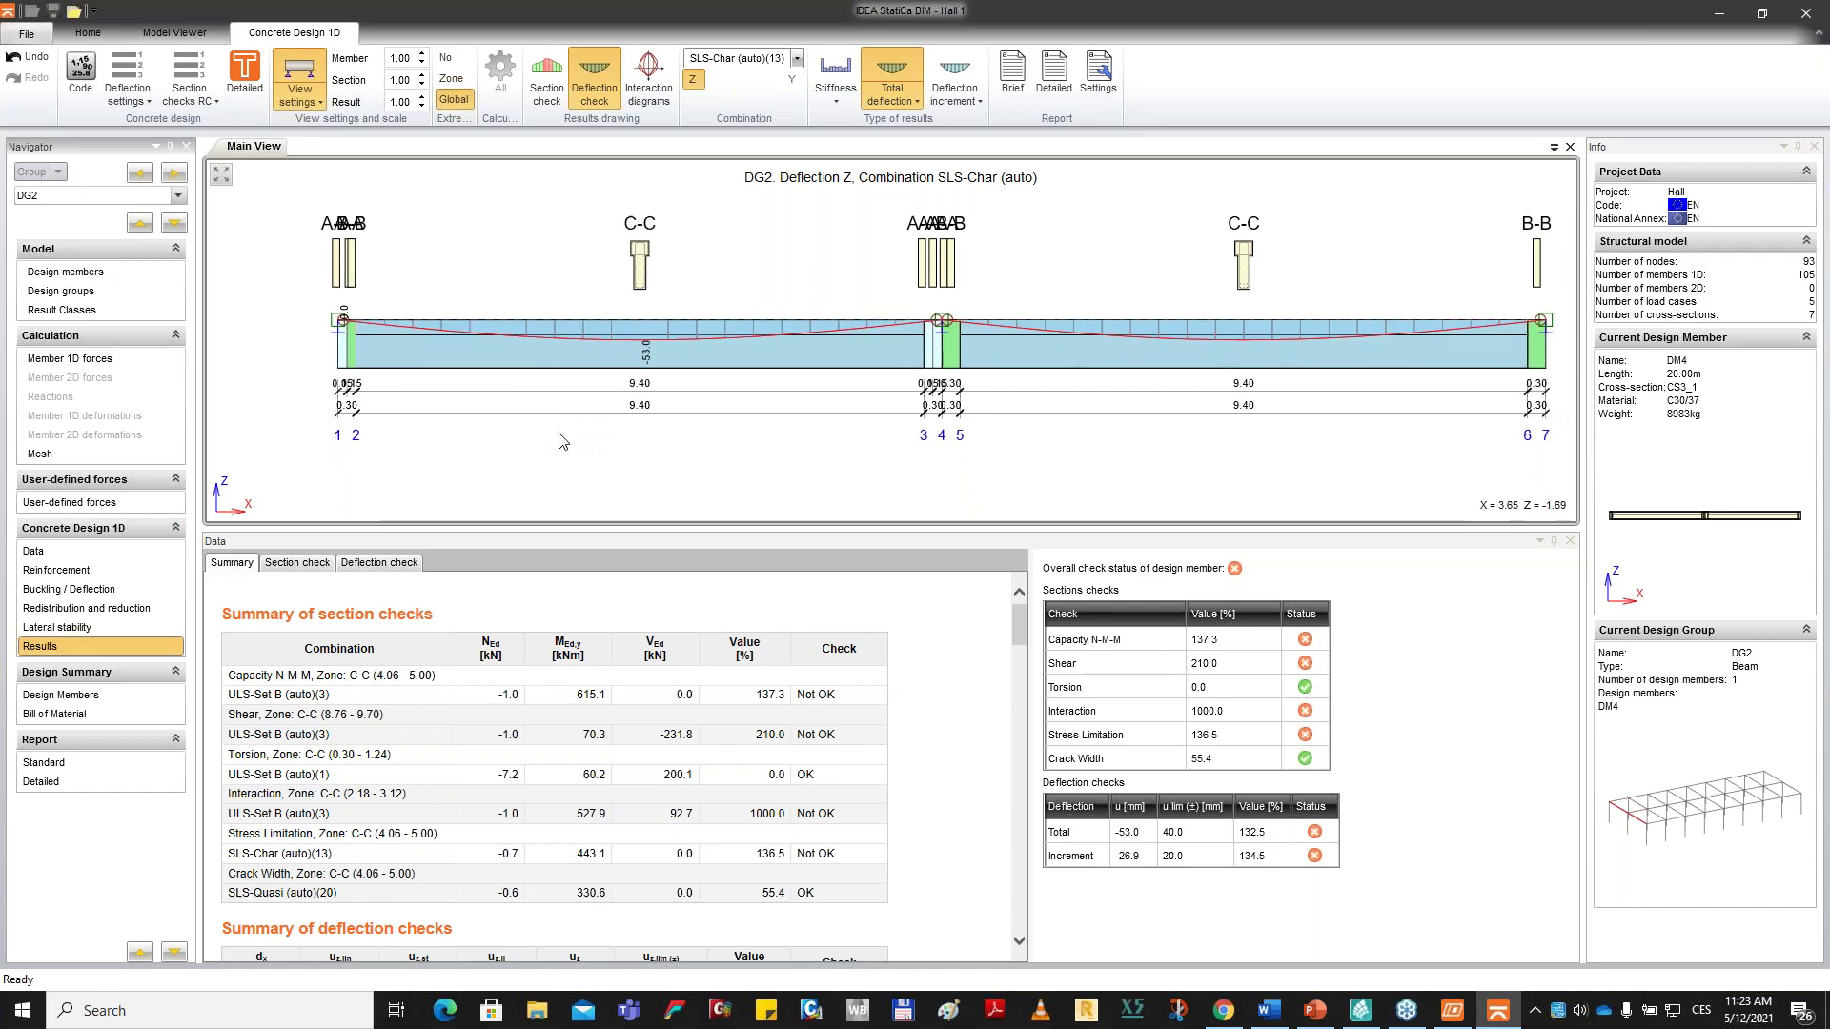
Show the design members in the 3D model with only the current member DM4 drawn as a solid.
left_click(107, 278)
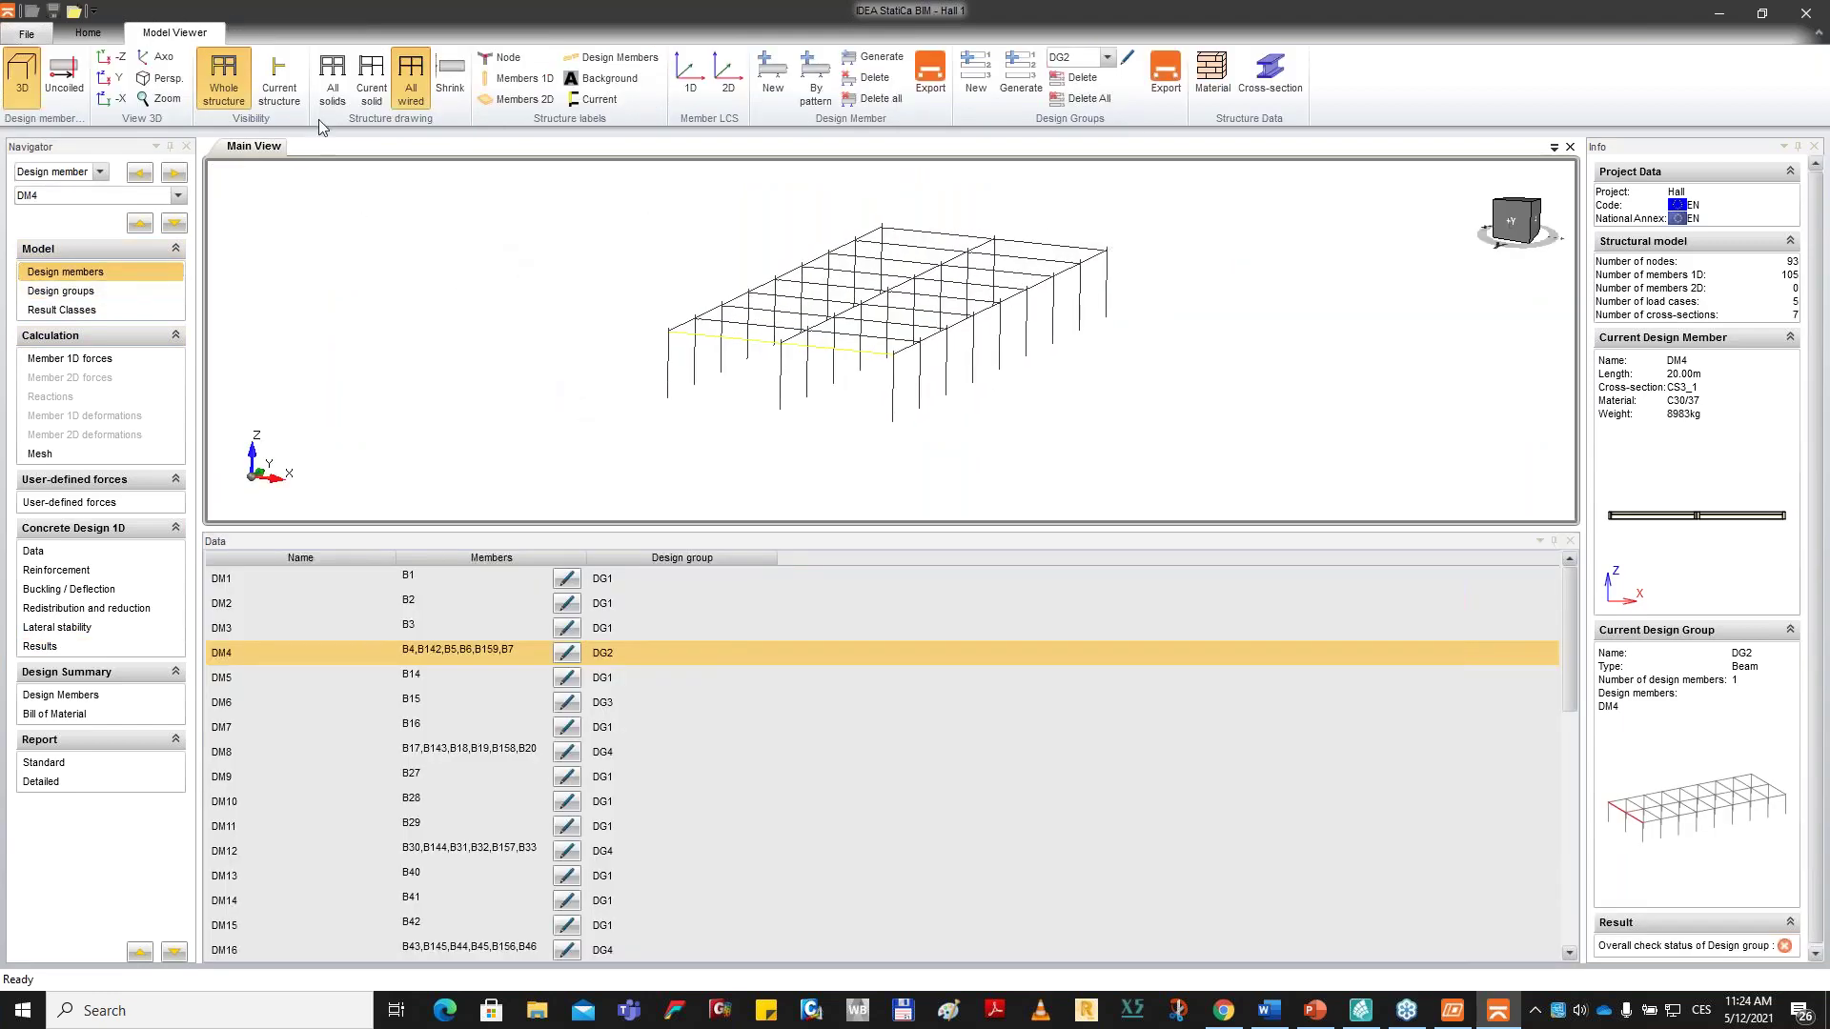
left_click(370, 80)
scroll(702, 327, "up", 5)
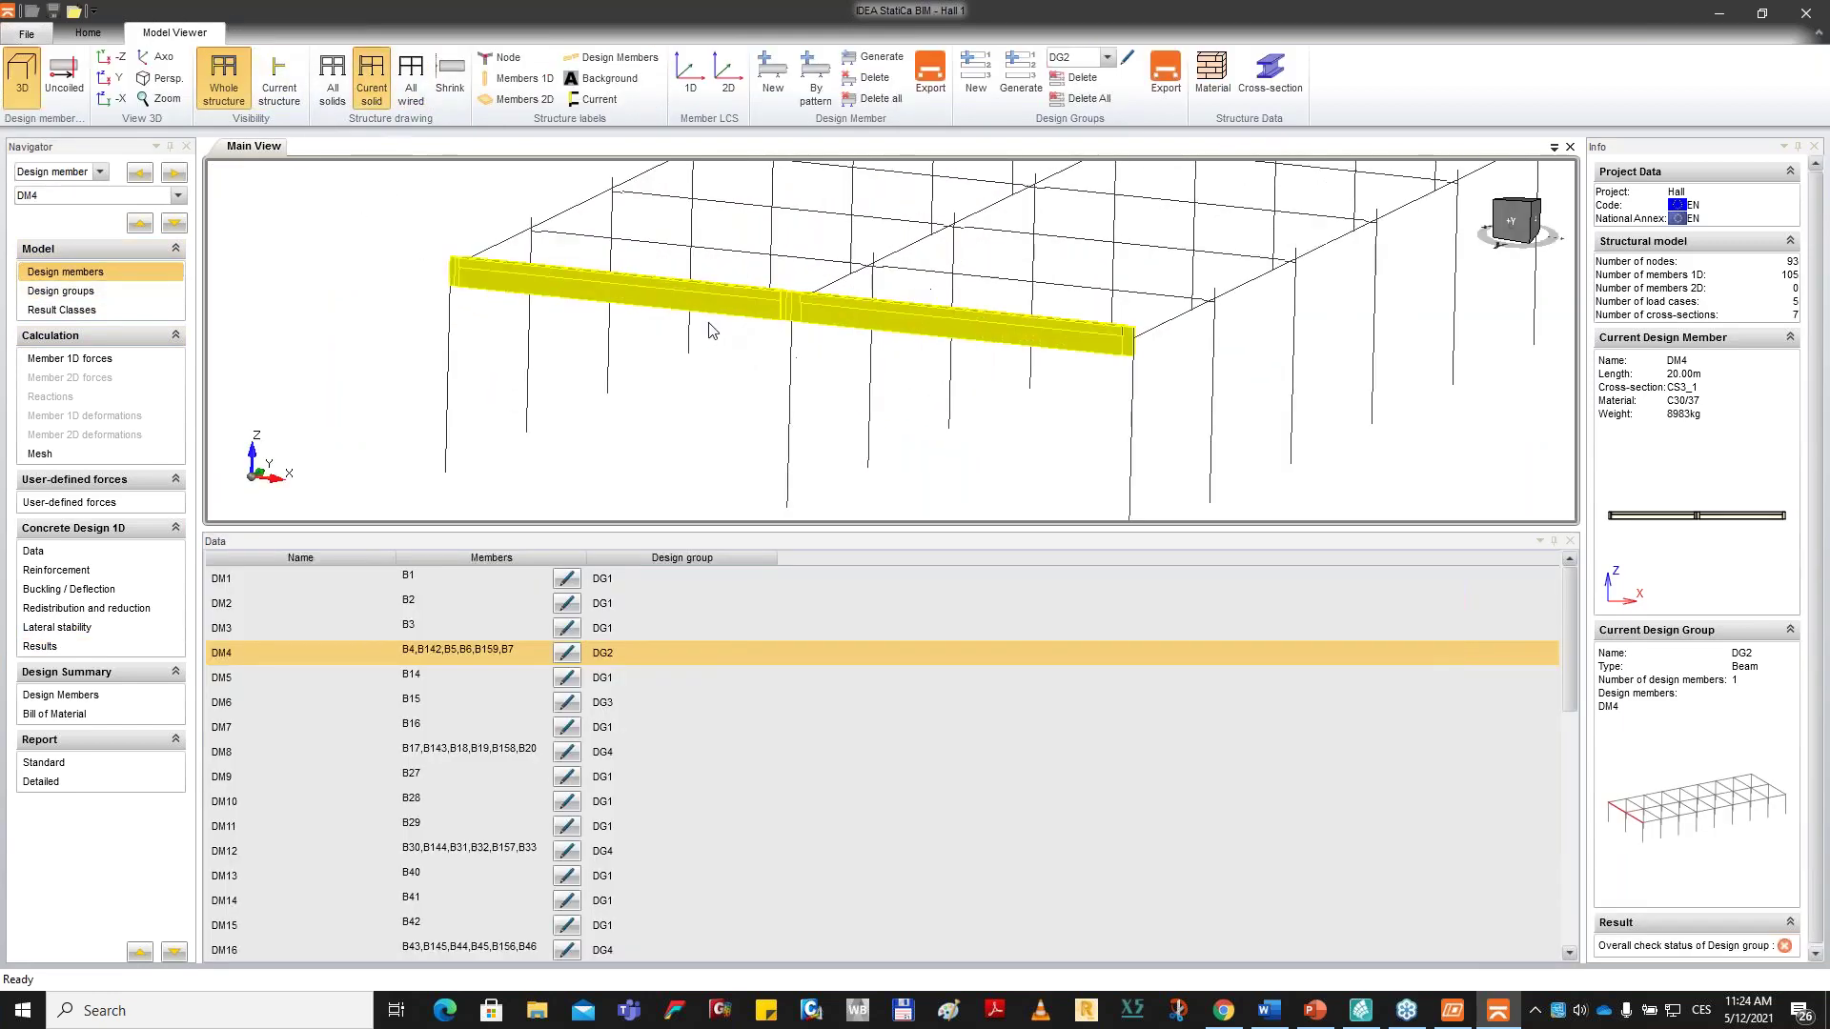
mouse_move(712, 362)
middle_mouse_down()
mouse_move(717, 329)
mouse_move(733, 338)
middle_mouse_up()
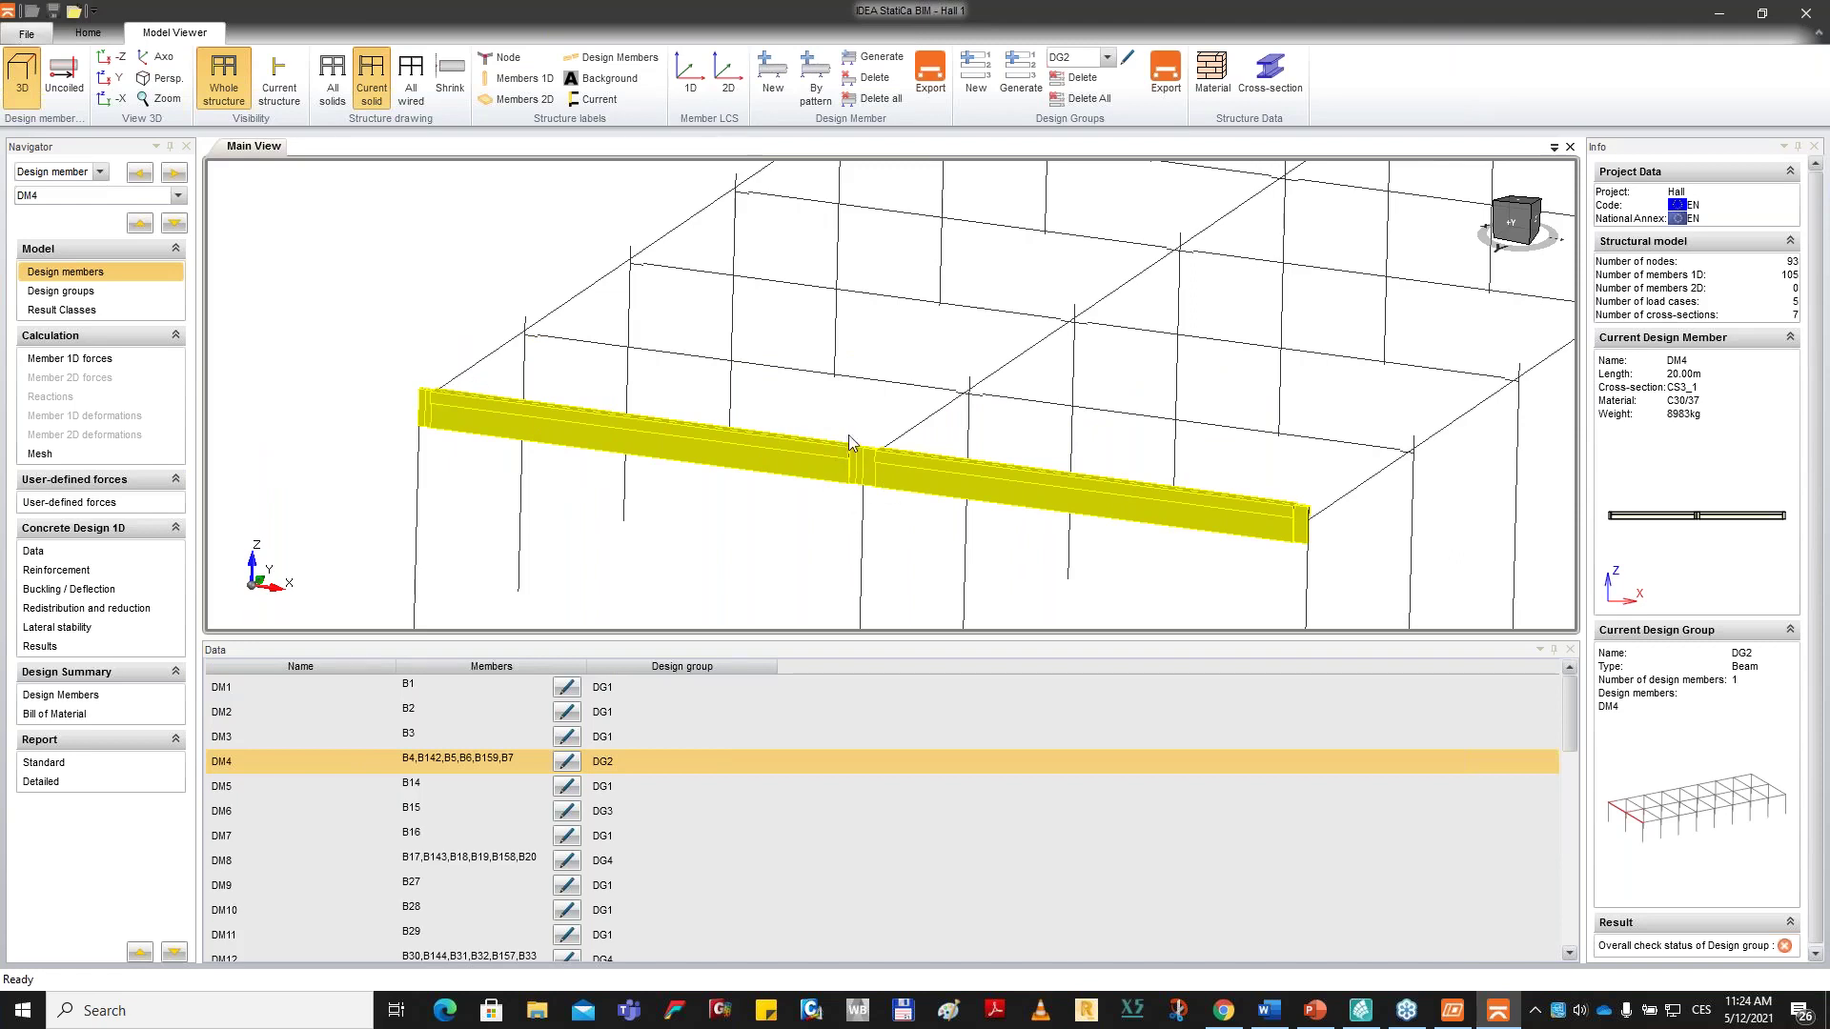
middle_click_drag(849, 547, 867, 370)
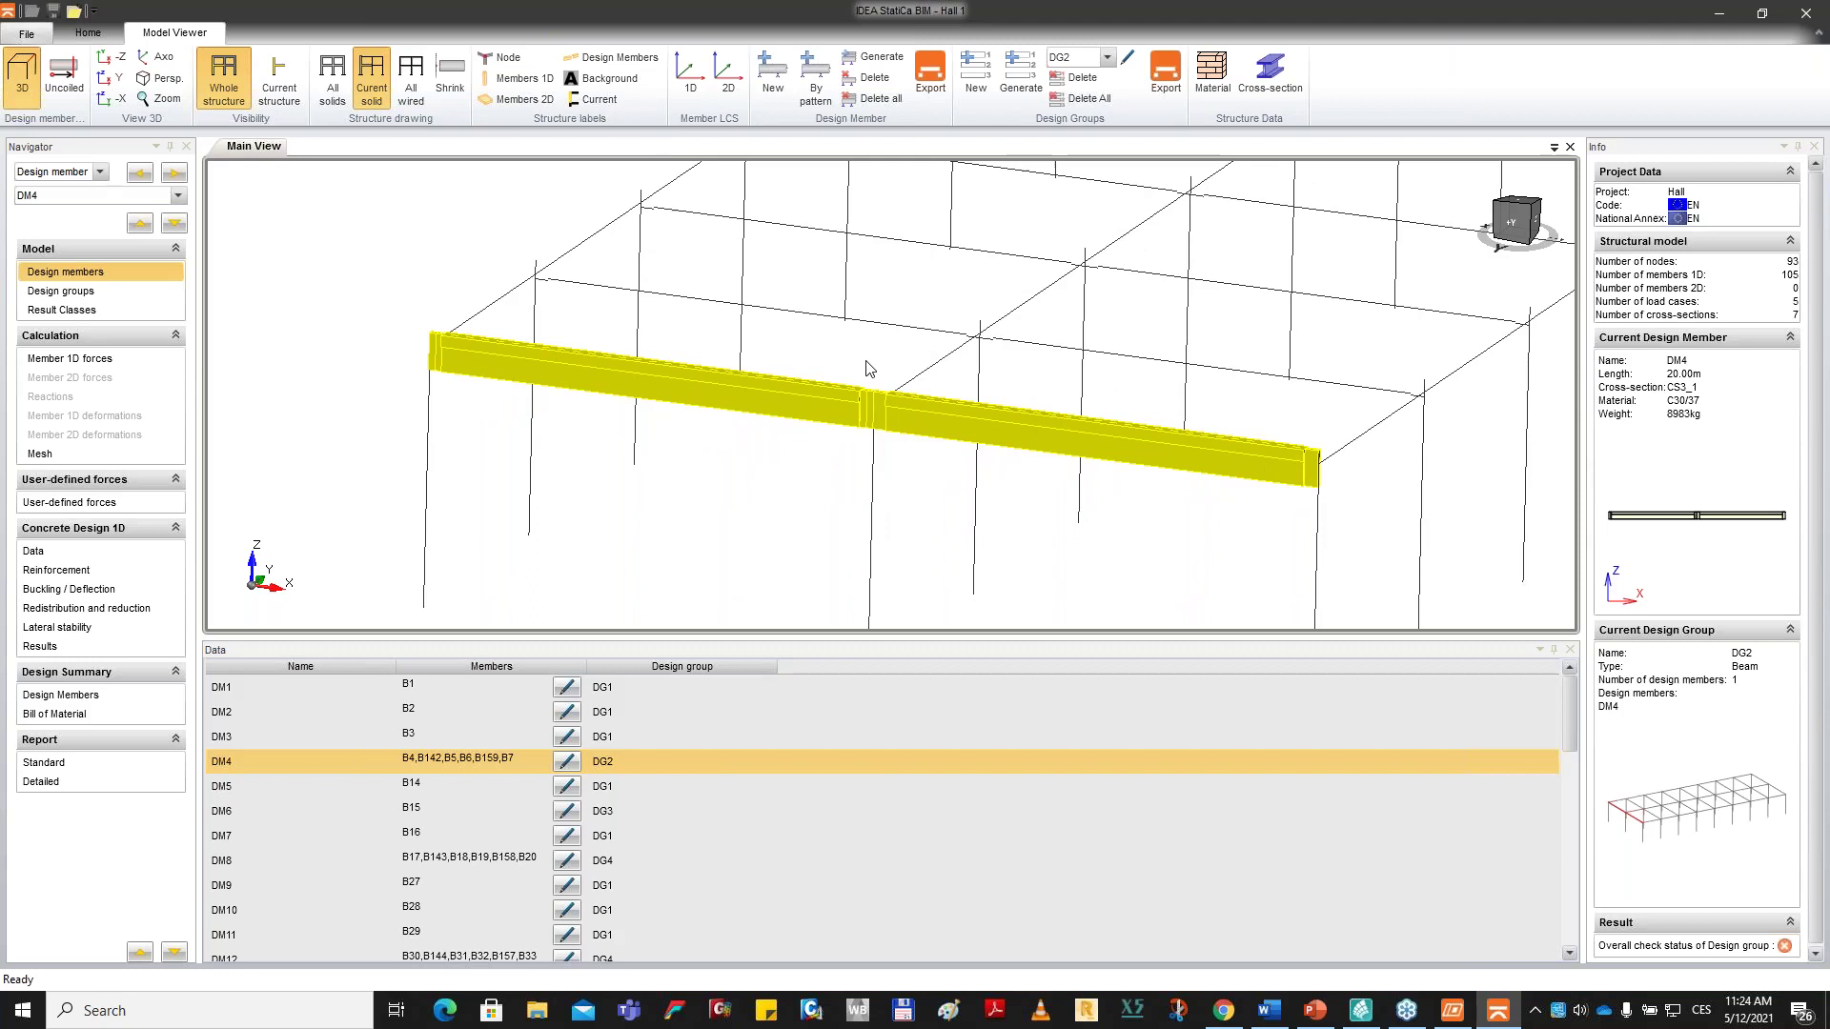
Display the 1D member labels in the 3D model and get a closer look at the members forming DM4.
left_click(642, 383)
left_click(520, 78)
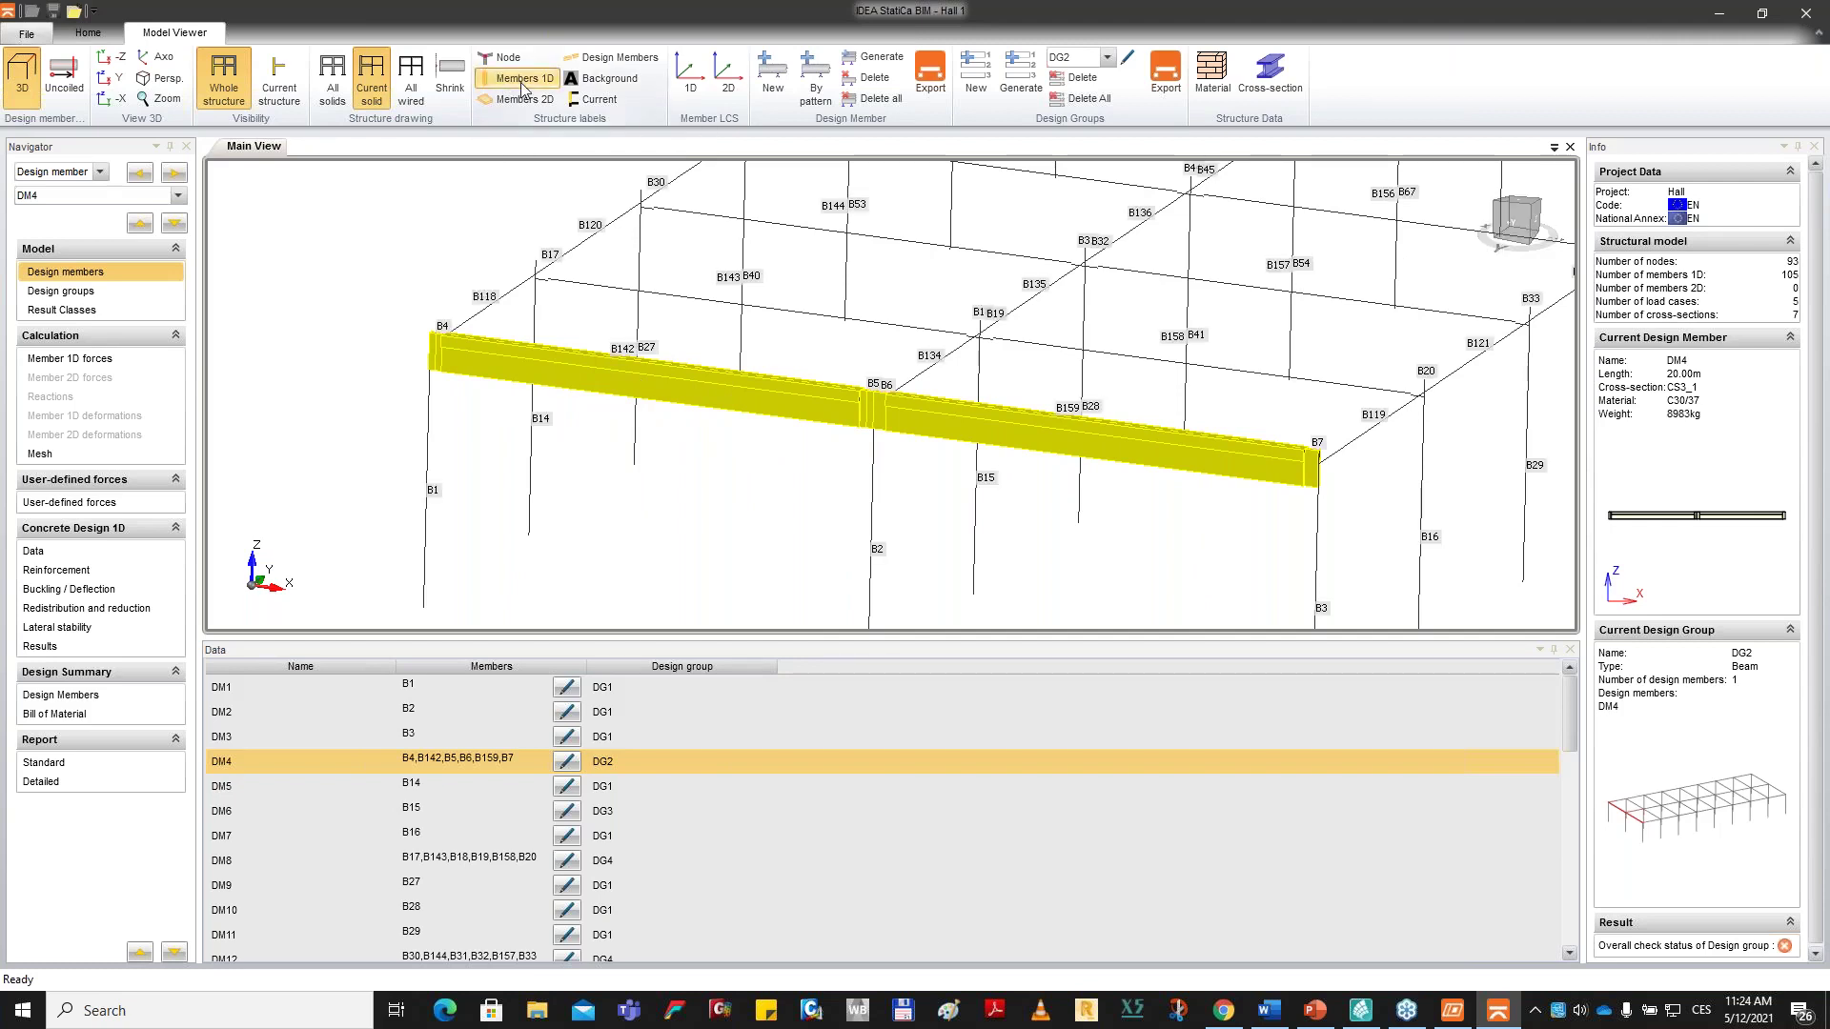
mouse_move(608, 206)
middle_mouse_down("ctrl")
mouse_move(594, 223)
mouse_move(609, 219)
middle_mouse_up("ctrl")
mouse_move(496, 245)
middle_mouse_down("ctrl")
mouse_move(480, 238)
mouse_move(502, 270)
middle_mouse_up("ctrl")
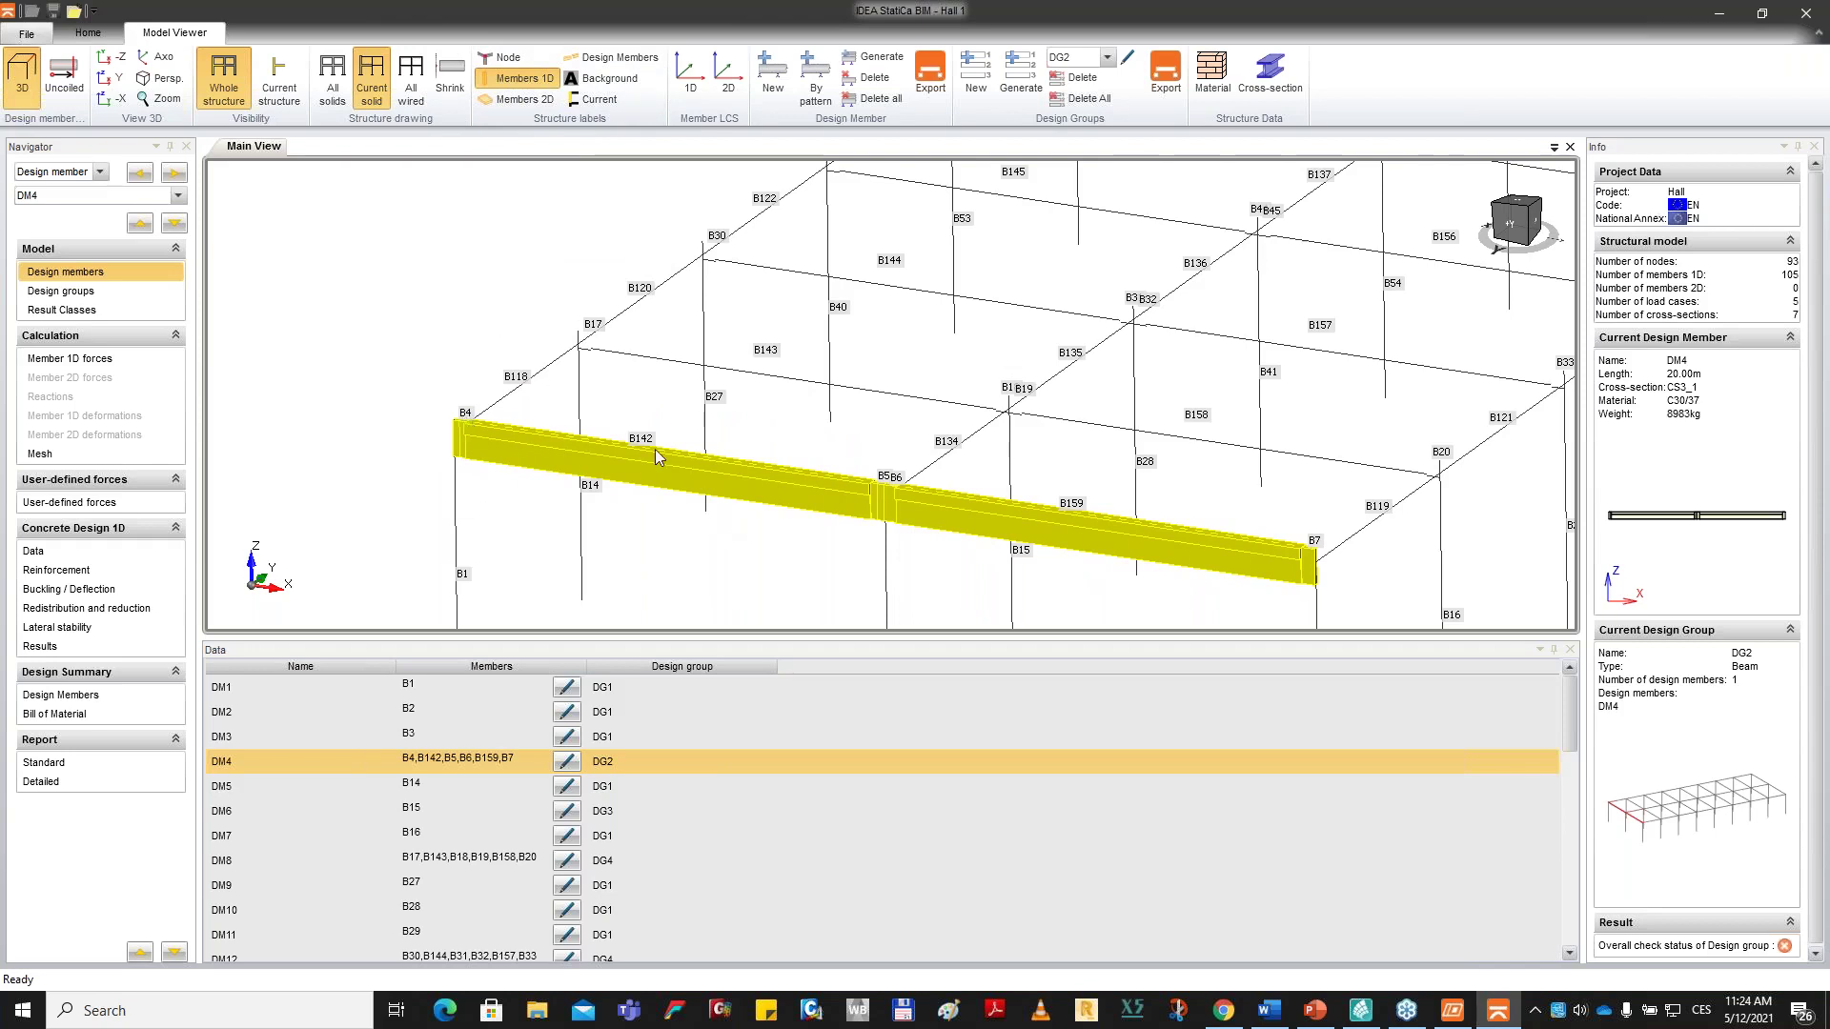
scroll(822, 460, "up", 2)
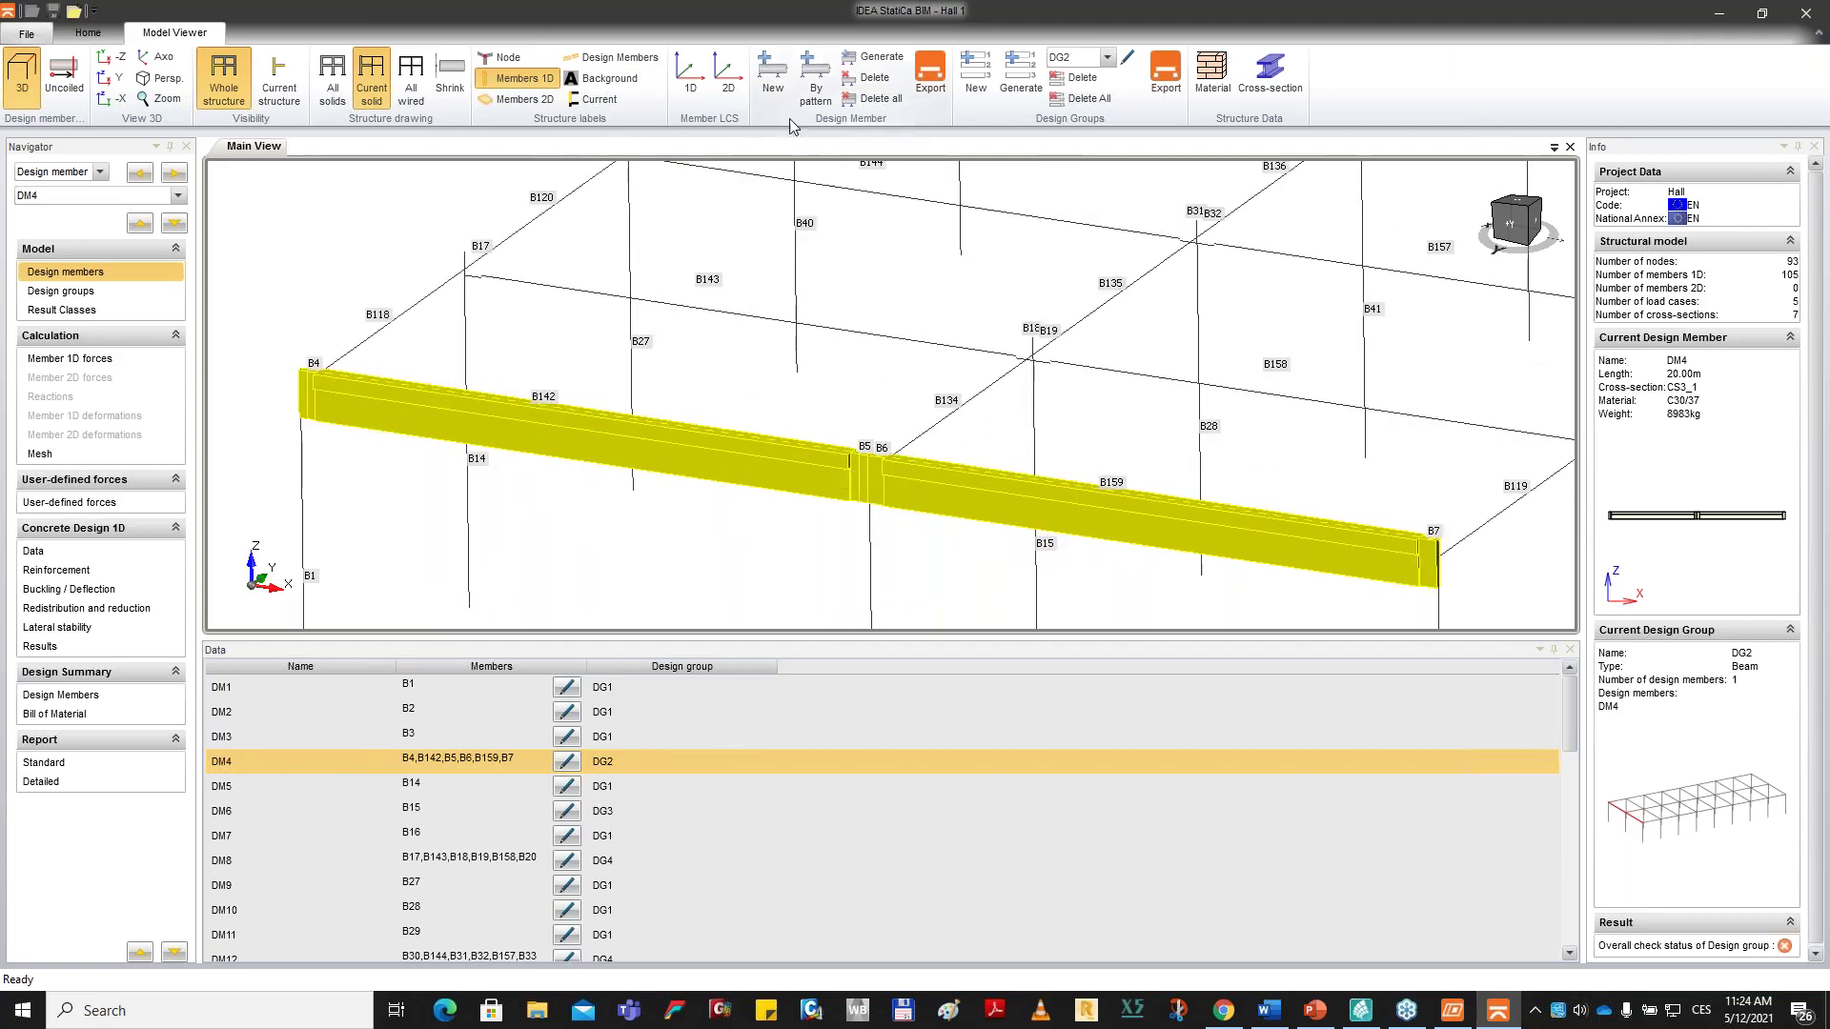
Start a new design member named Export, keeping its dialog clear of the highlighted beam.
left_click(773, 89)
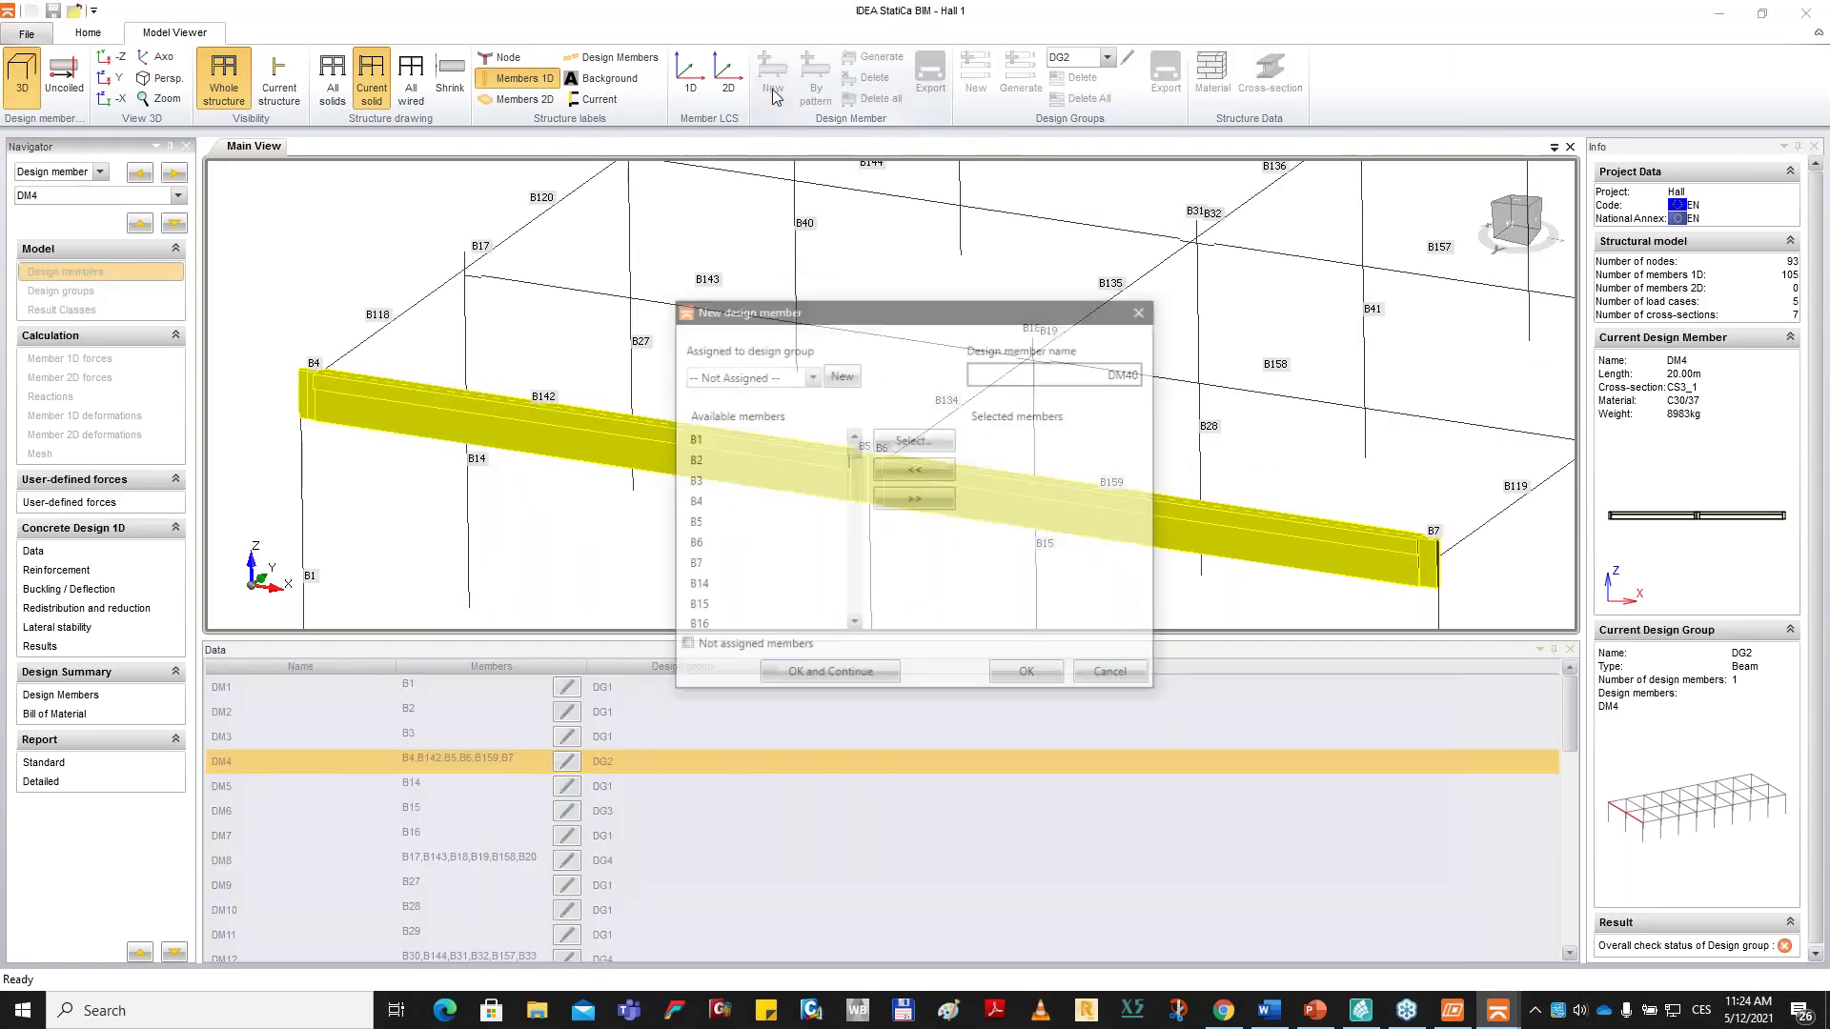
left_click(1134, 311)
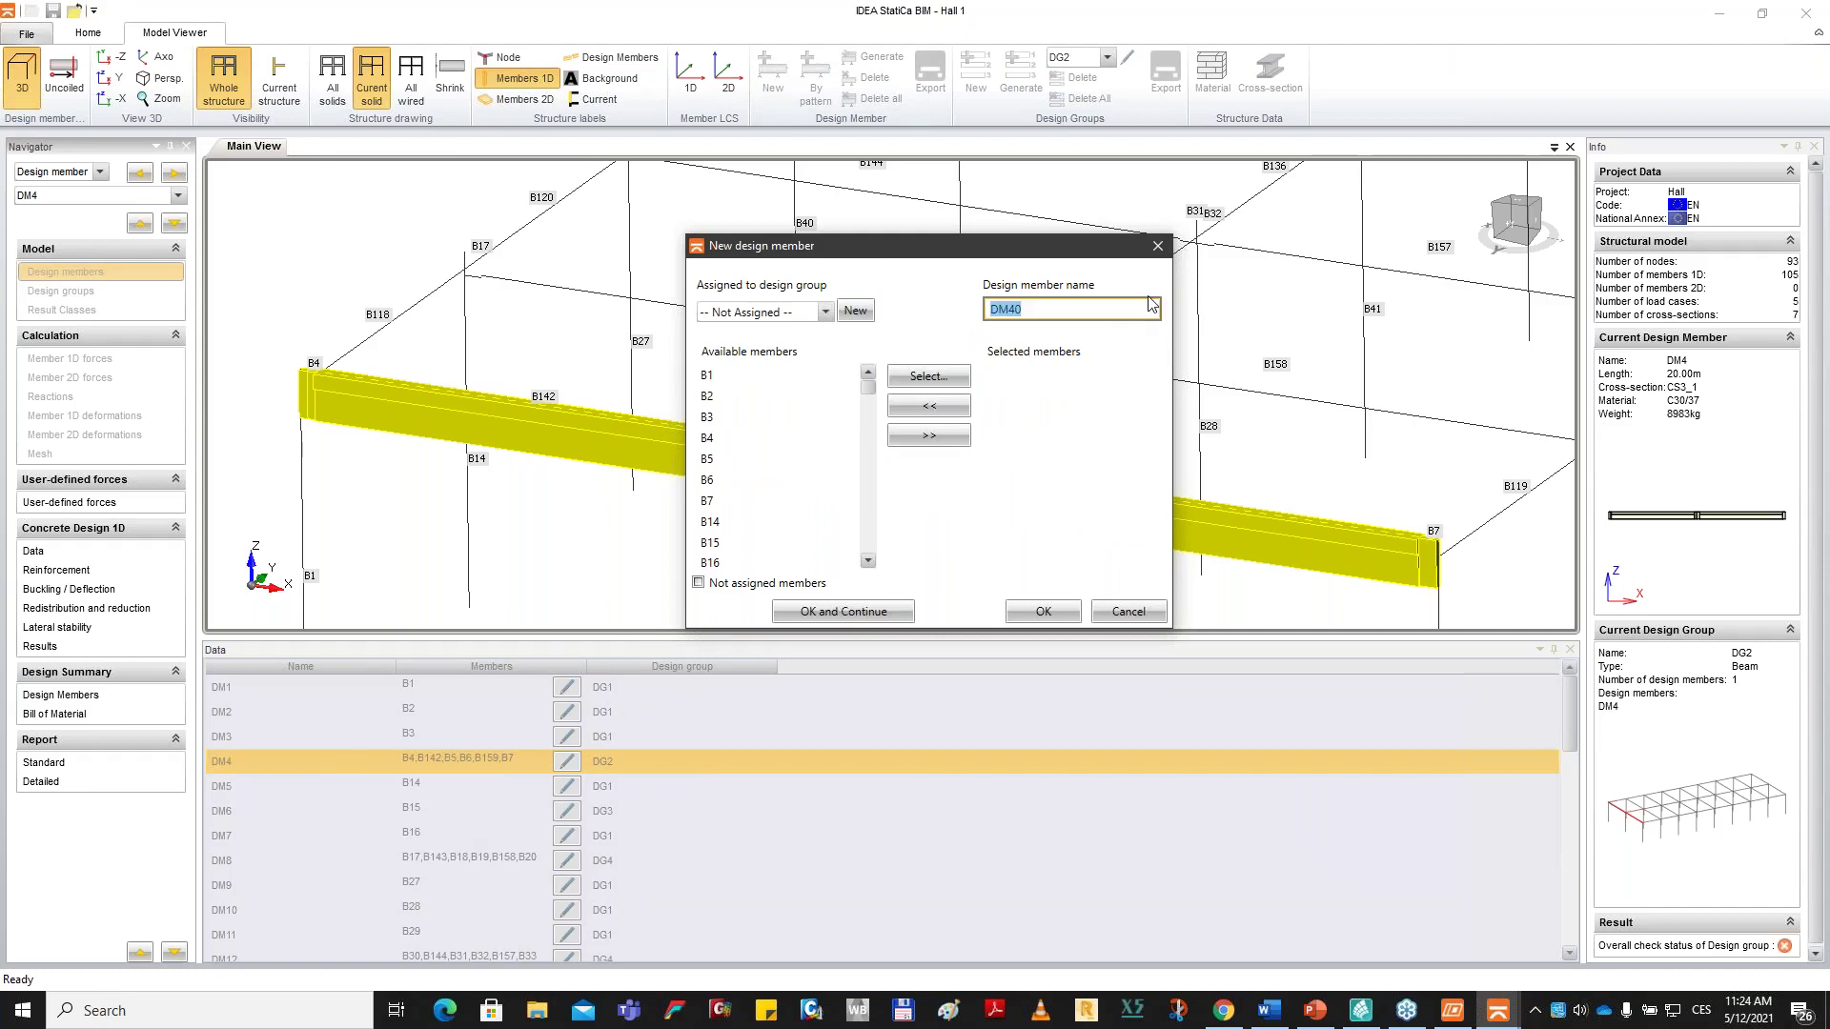
type("Exrpo")
type("t")
key("BackSpace")
key("BackSpace")
key("BackSpace")
key("BackSpace")
type("port")
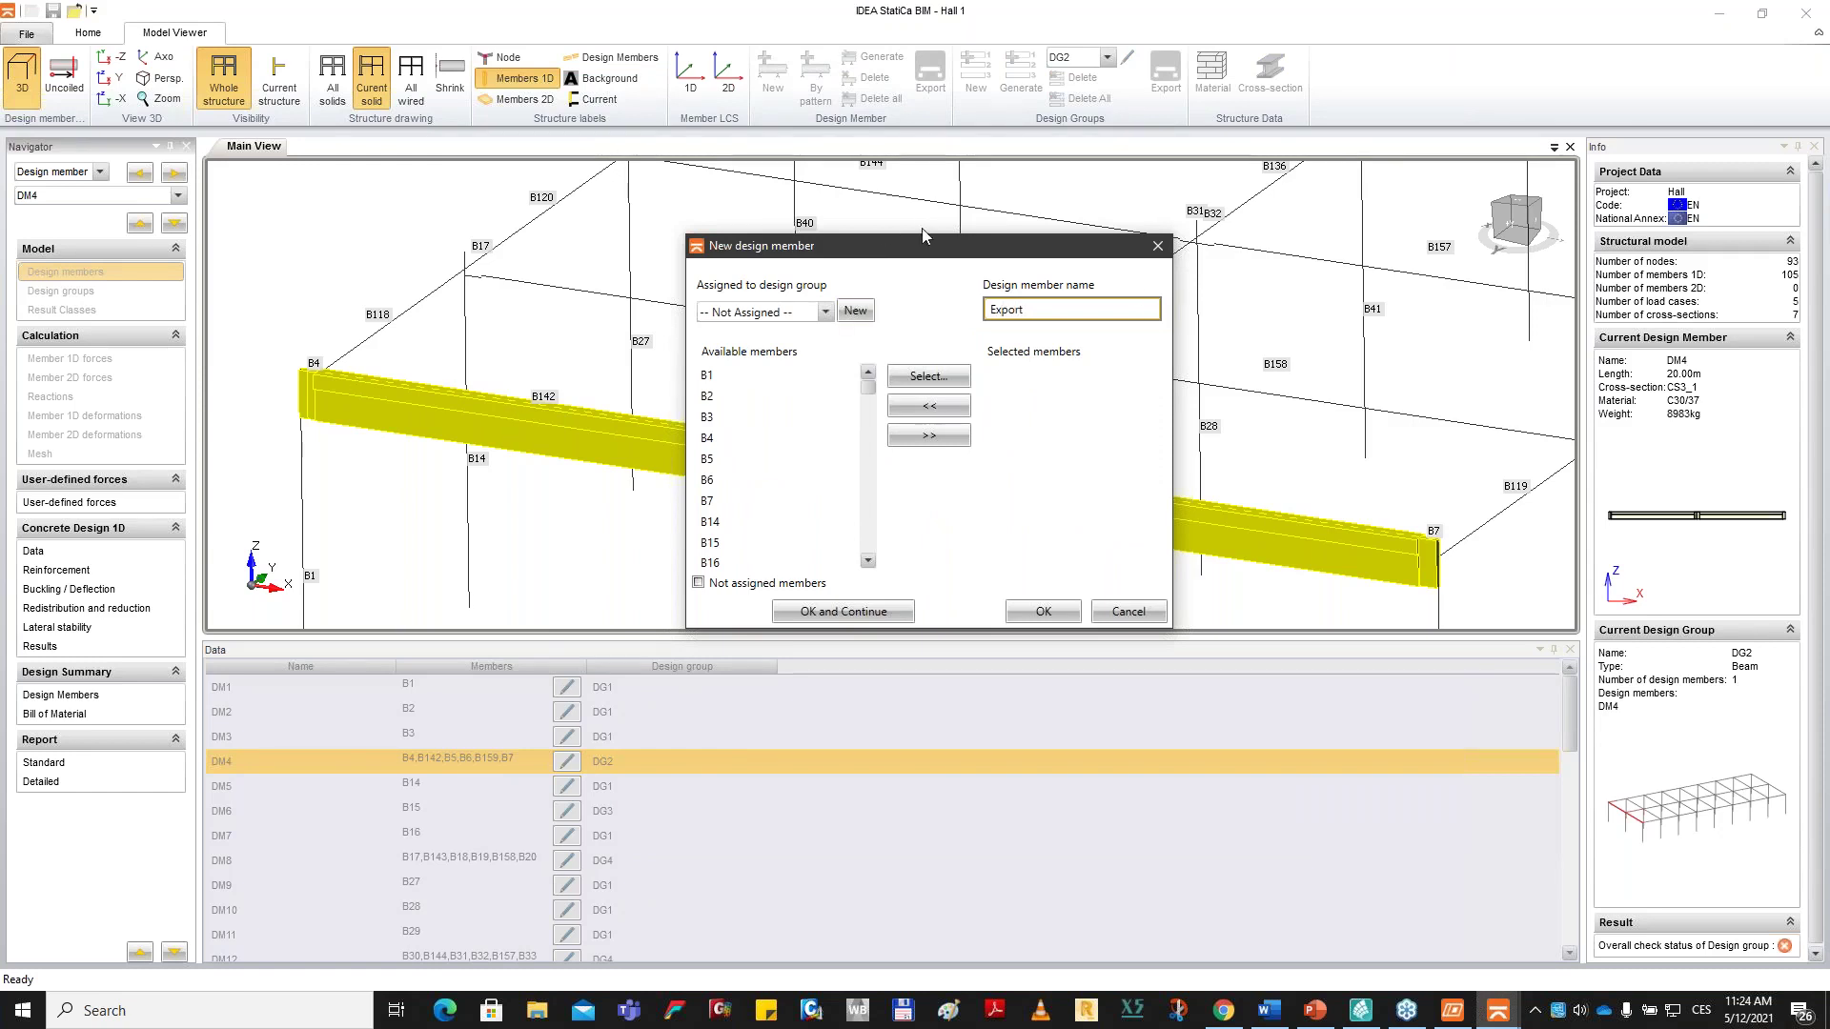
left_click_drag(923, 246, 1257, 239)
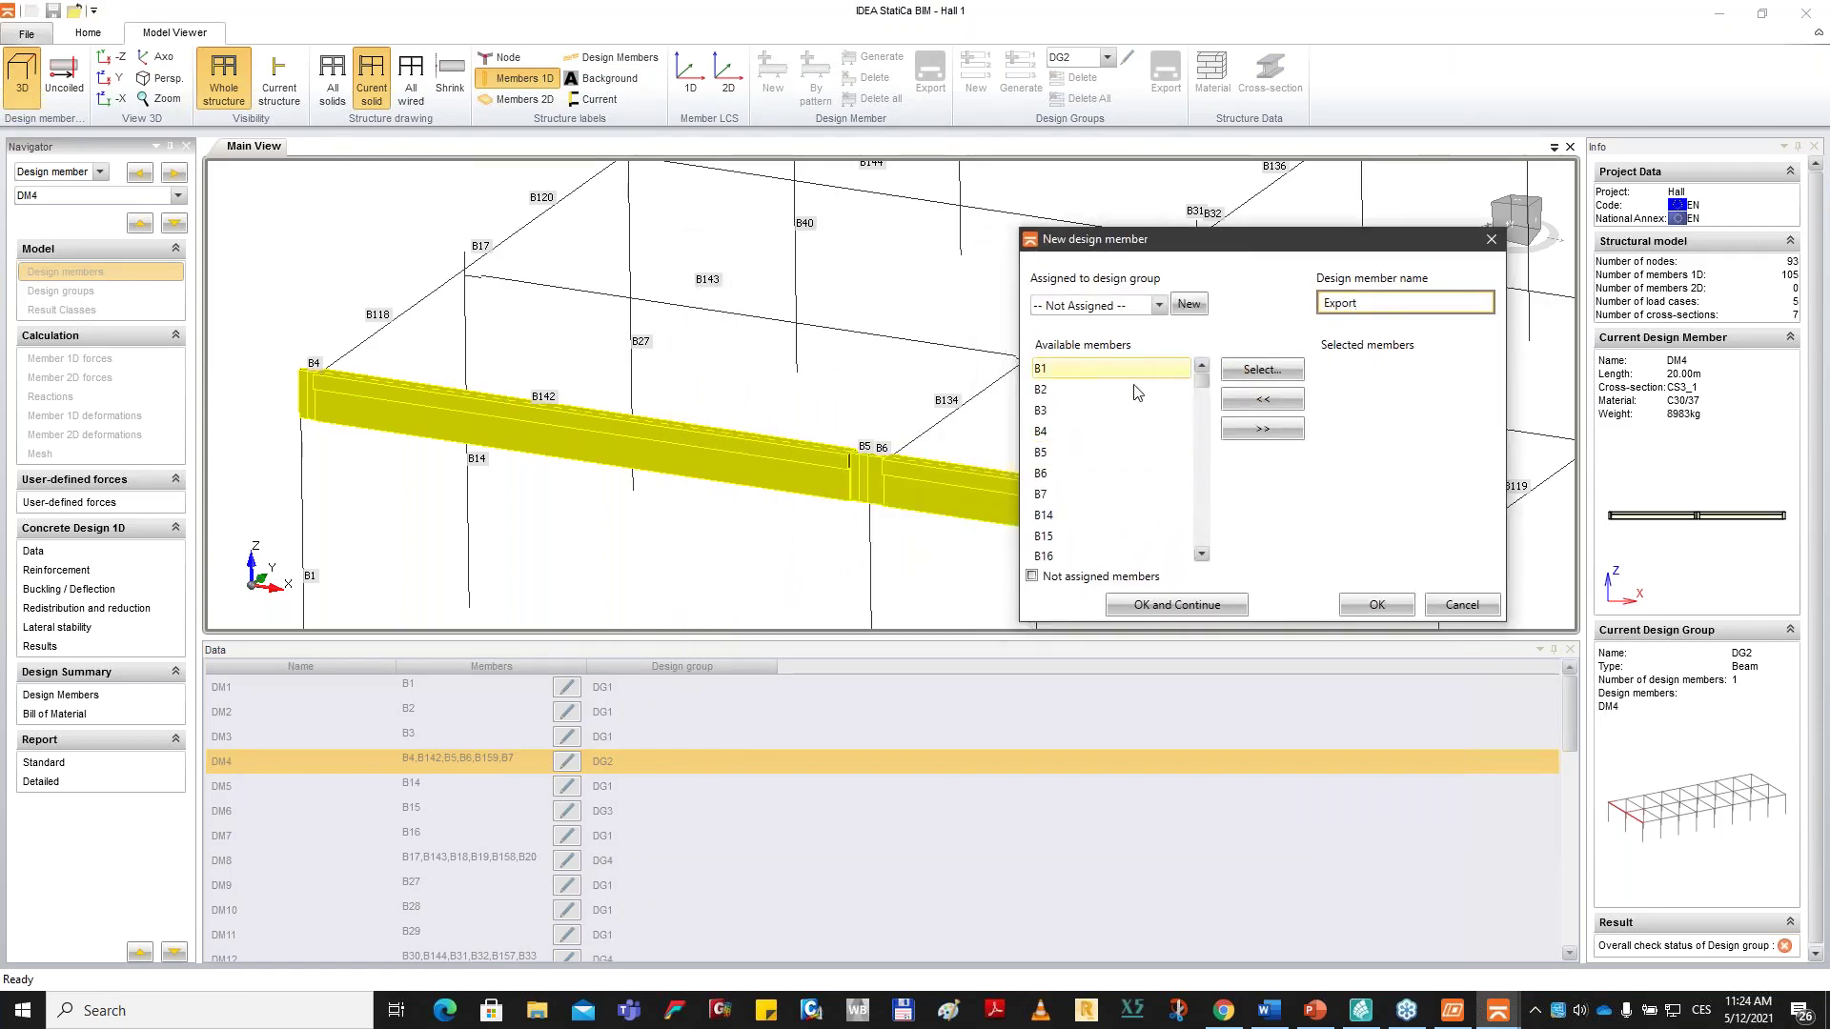
Add members B4, B5 and B142 to the Export design member and create it without a design group.
left_click(1133, 431)
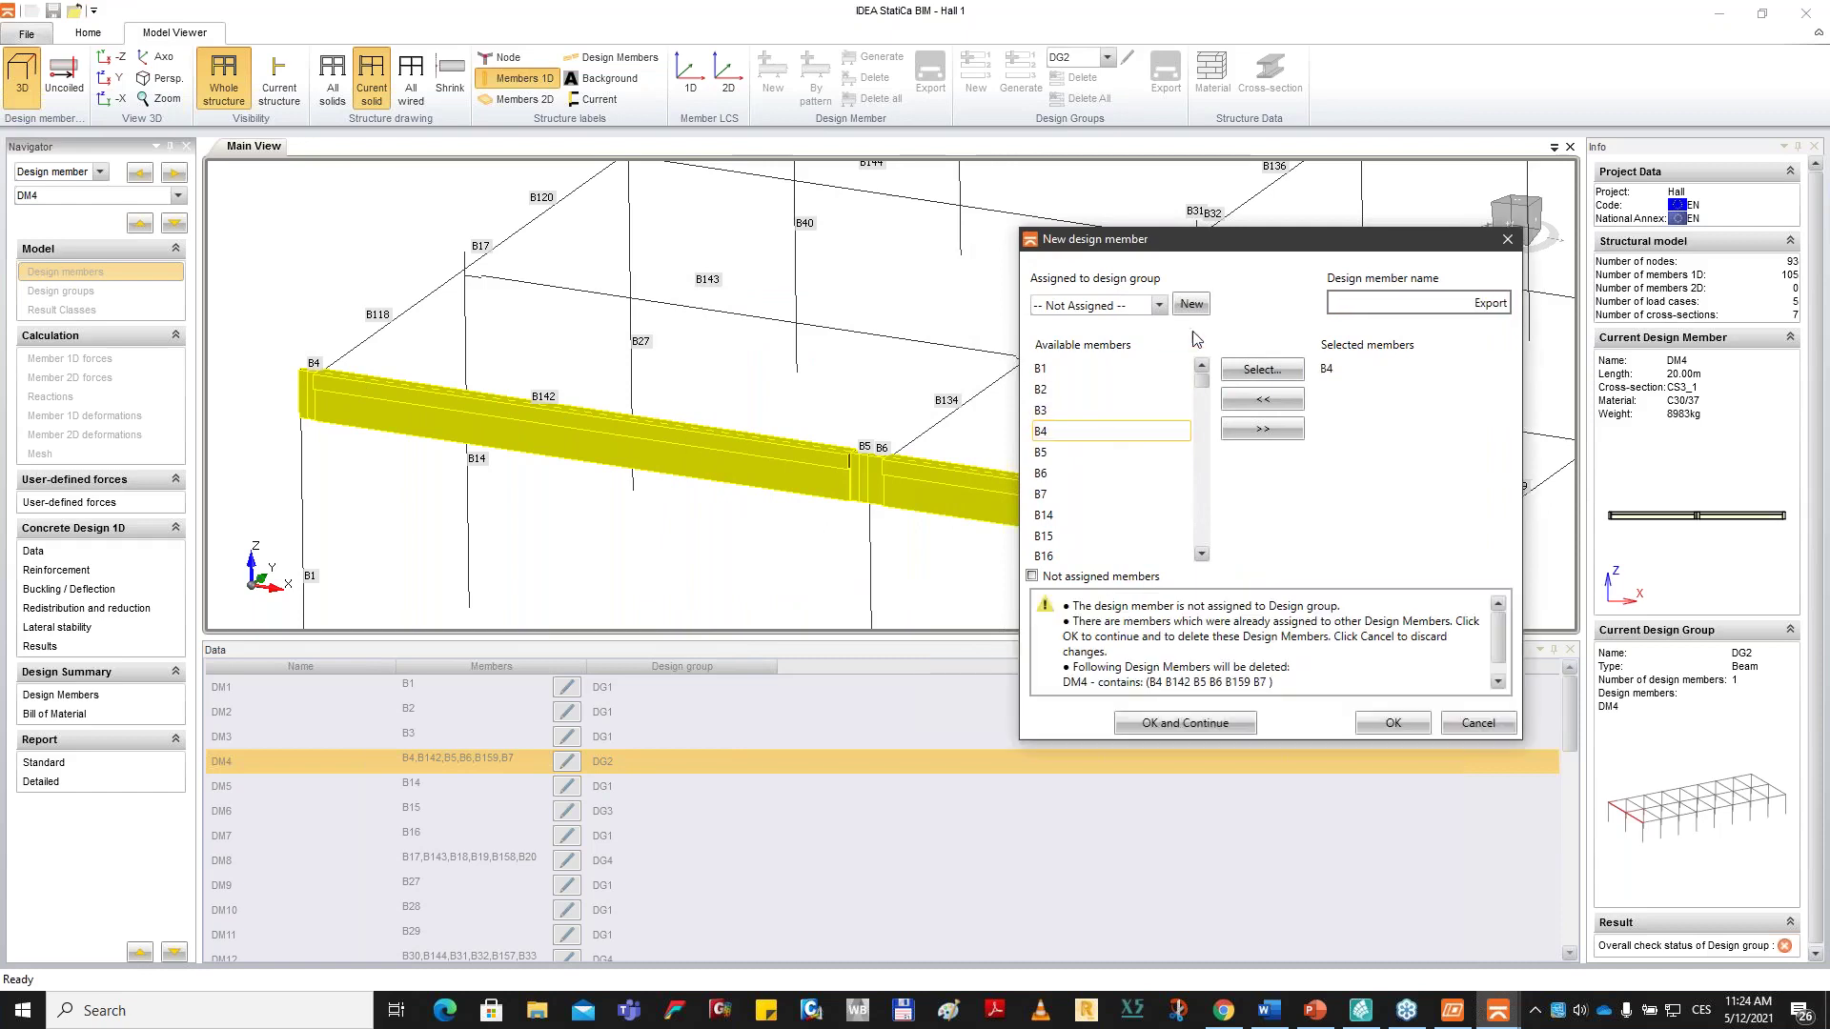
left_click(1131, 453)
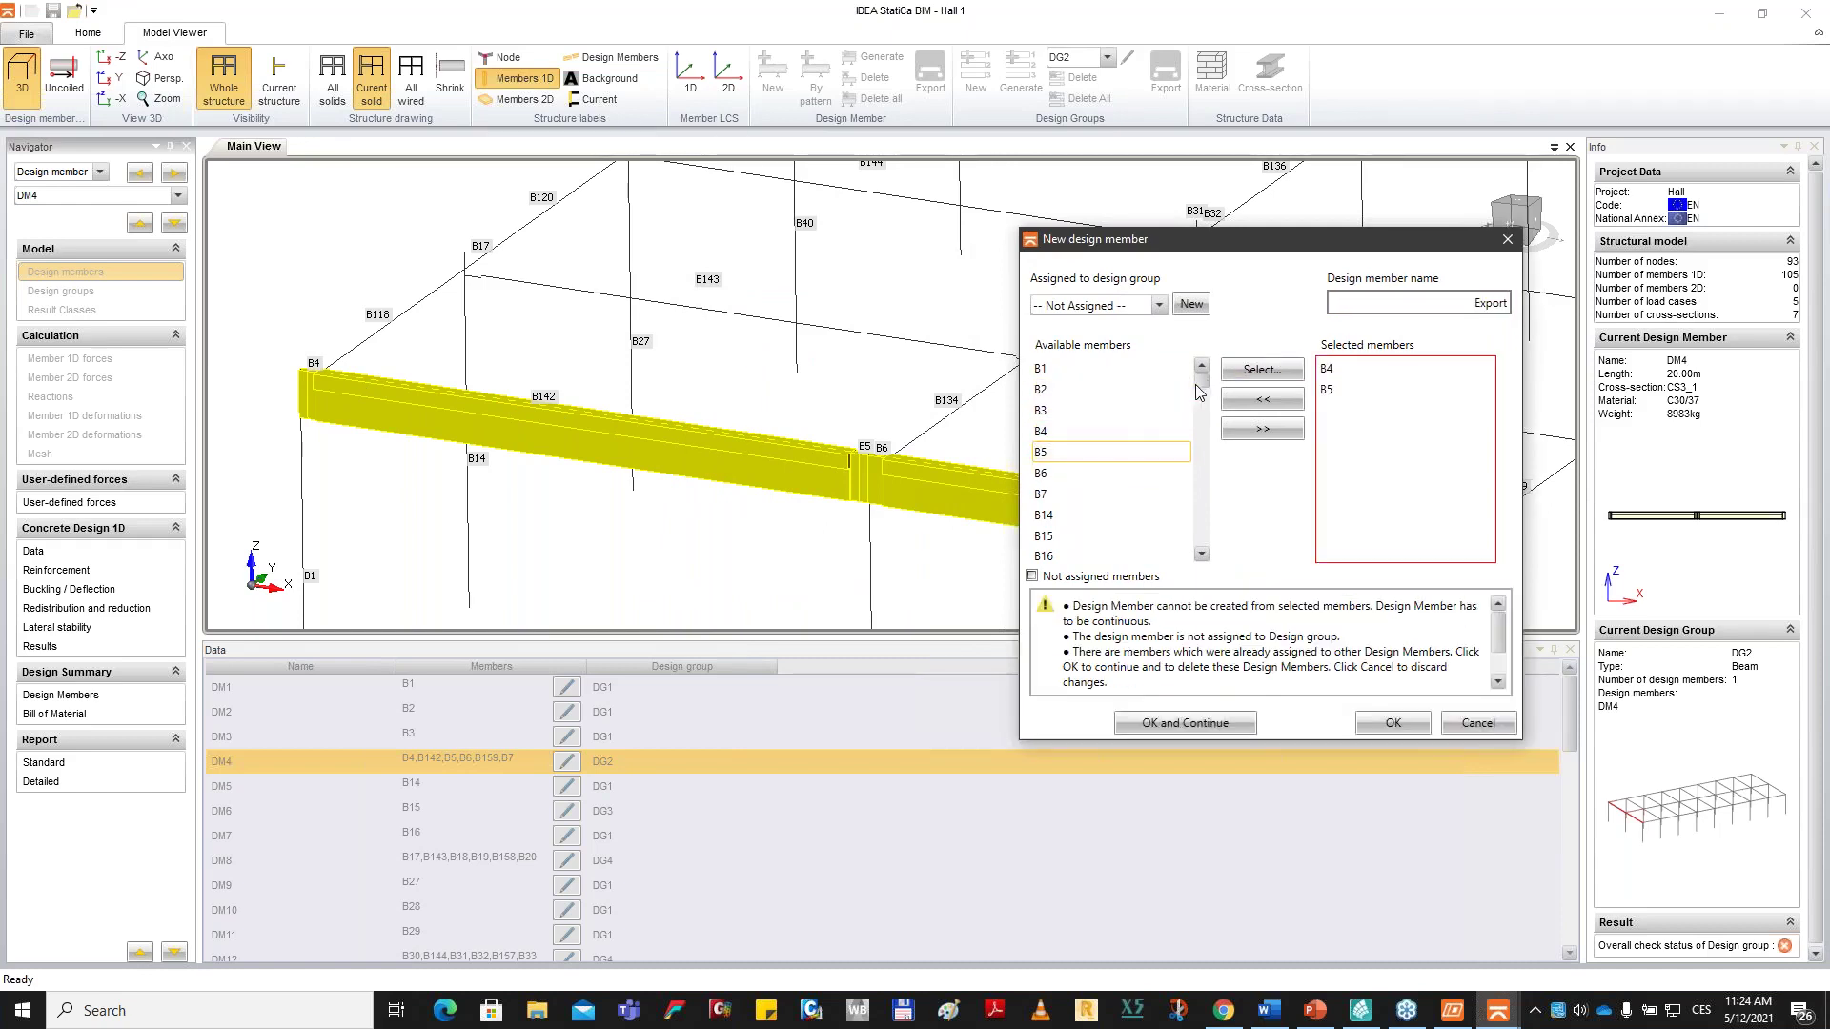
left_click_drag(1202, 380, 1205, 521)
scroll(1137, 545, "down", 1)
left_click(1135, 537)
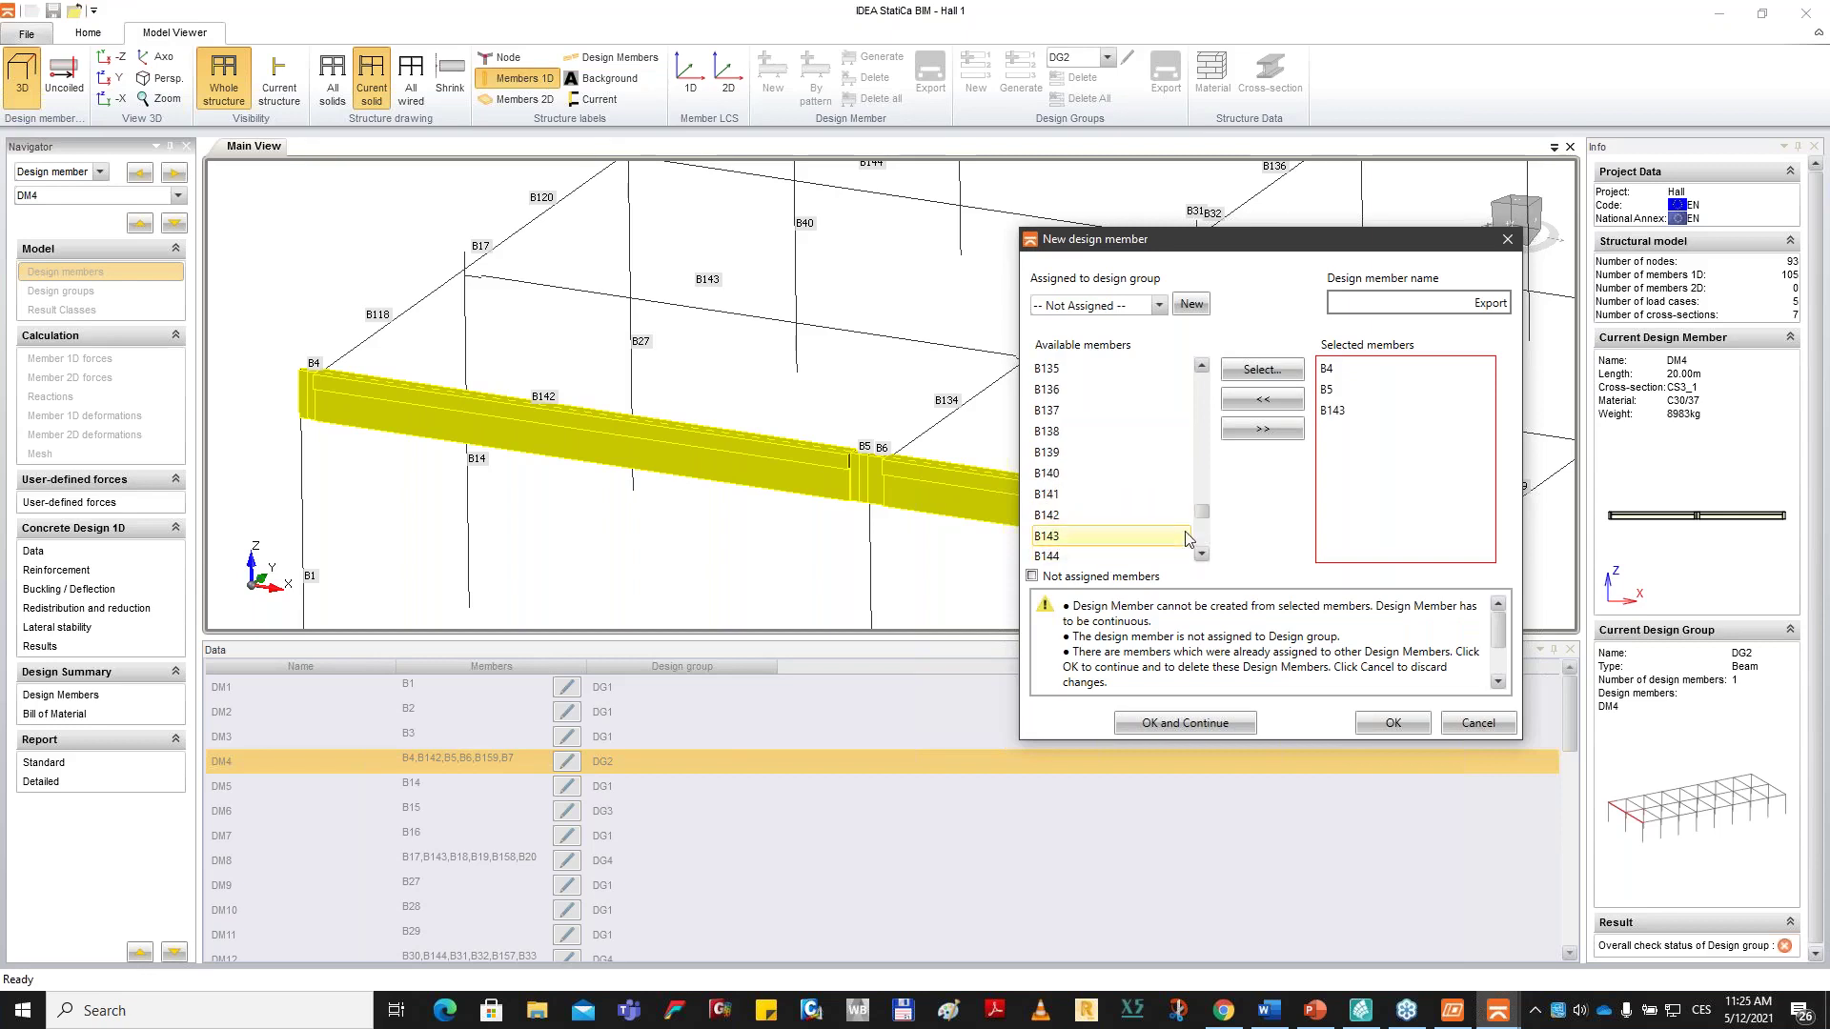
left_click(1353, 420)
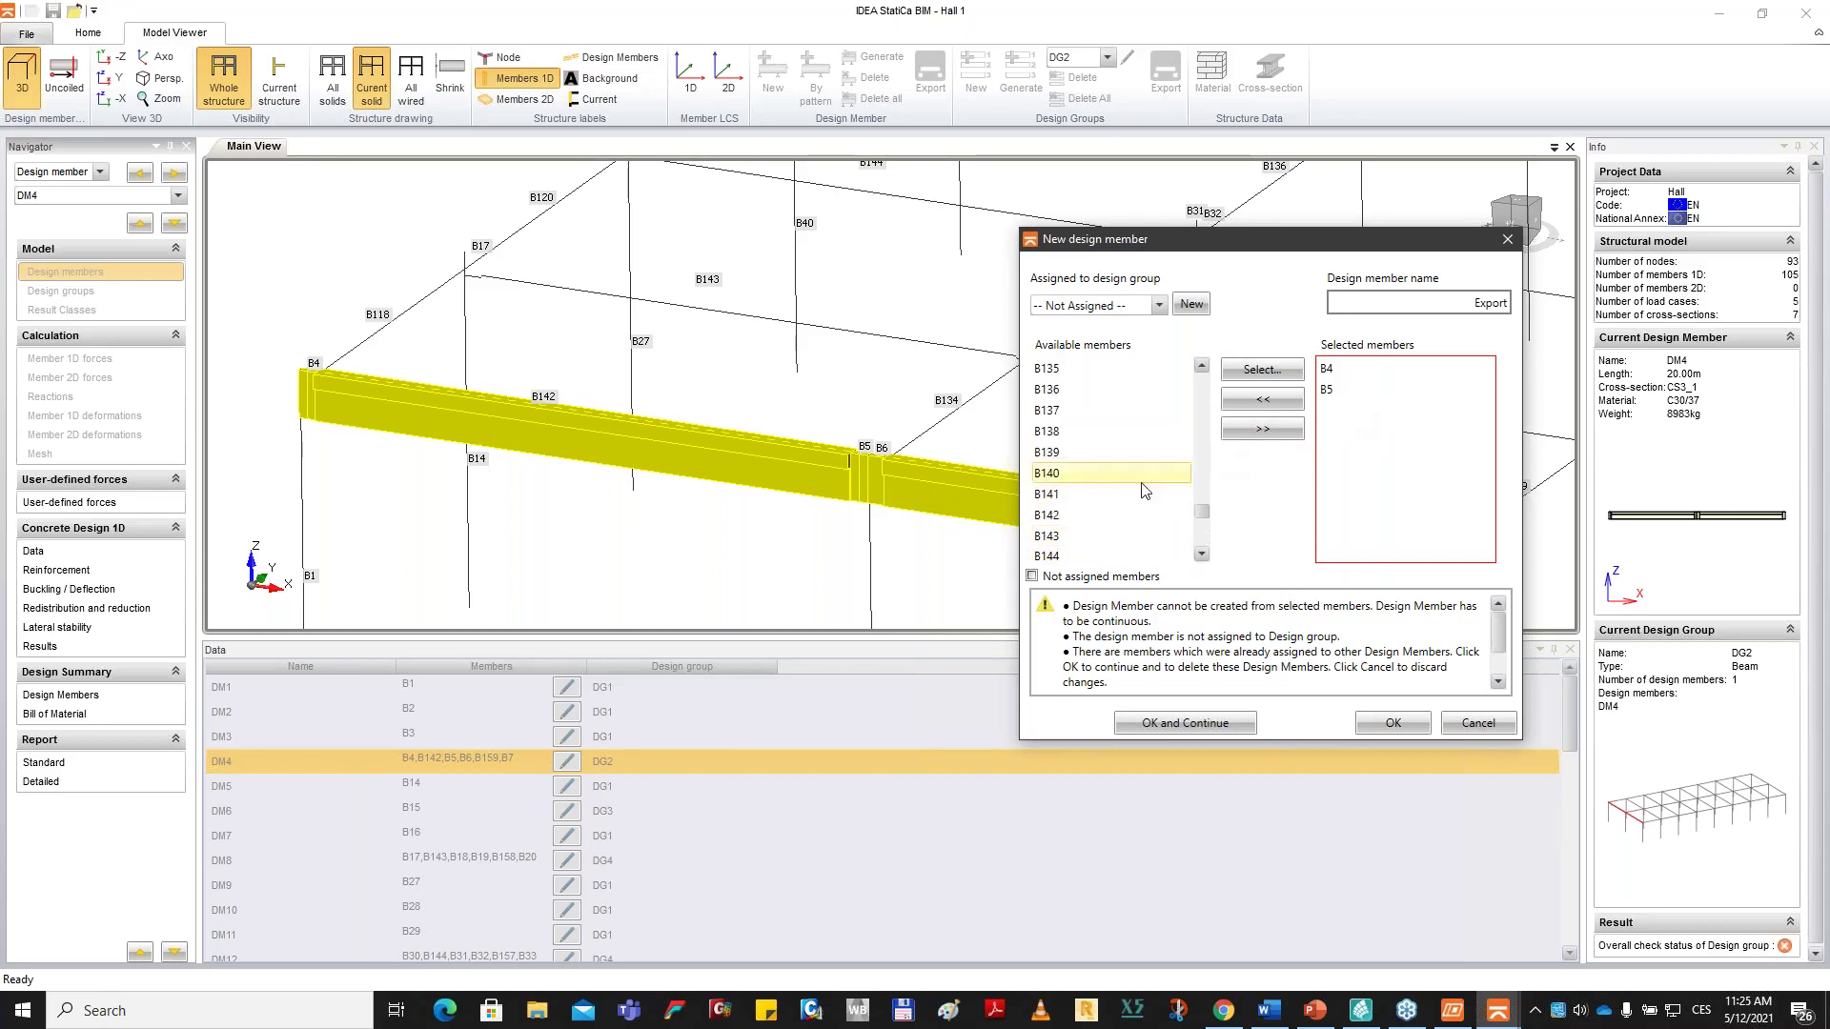
left_click(1120, 519)
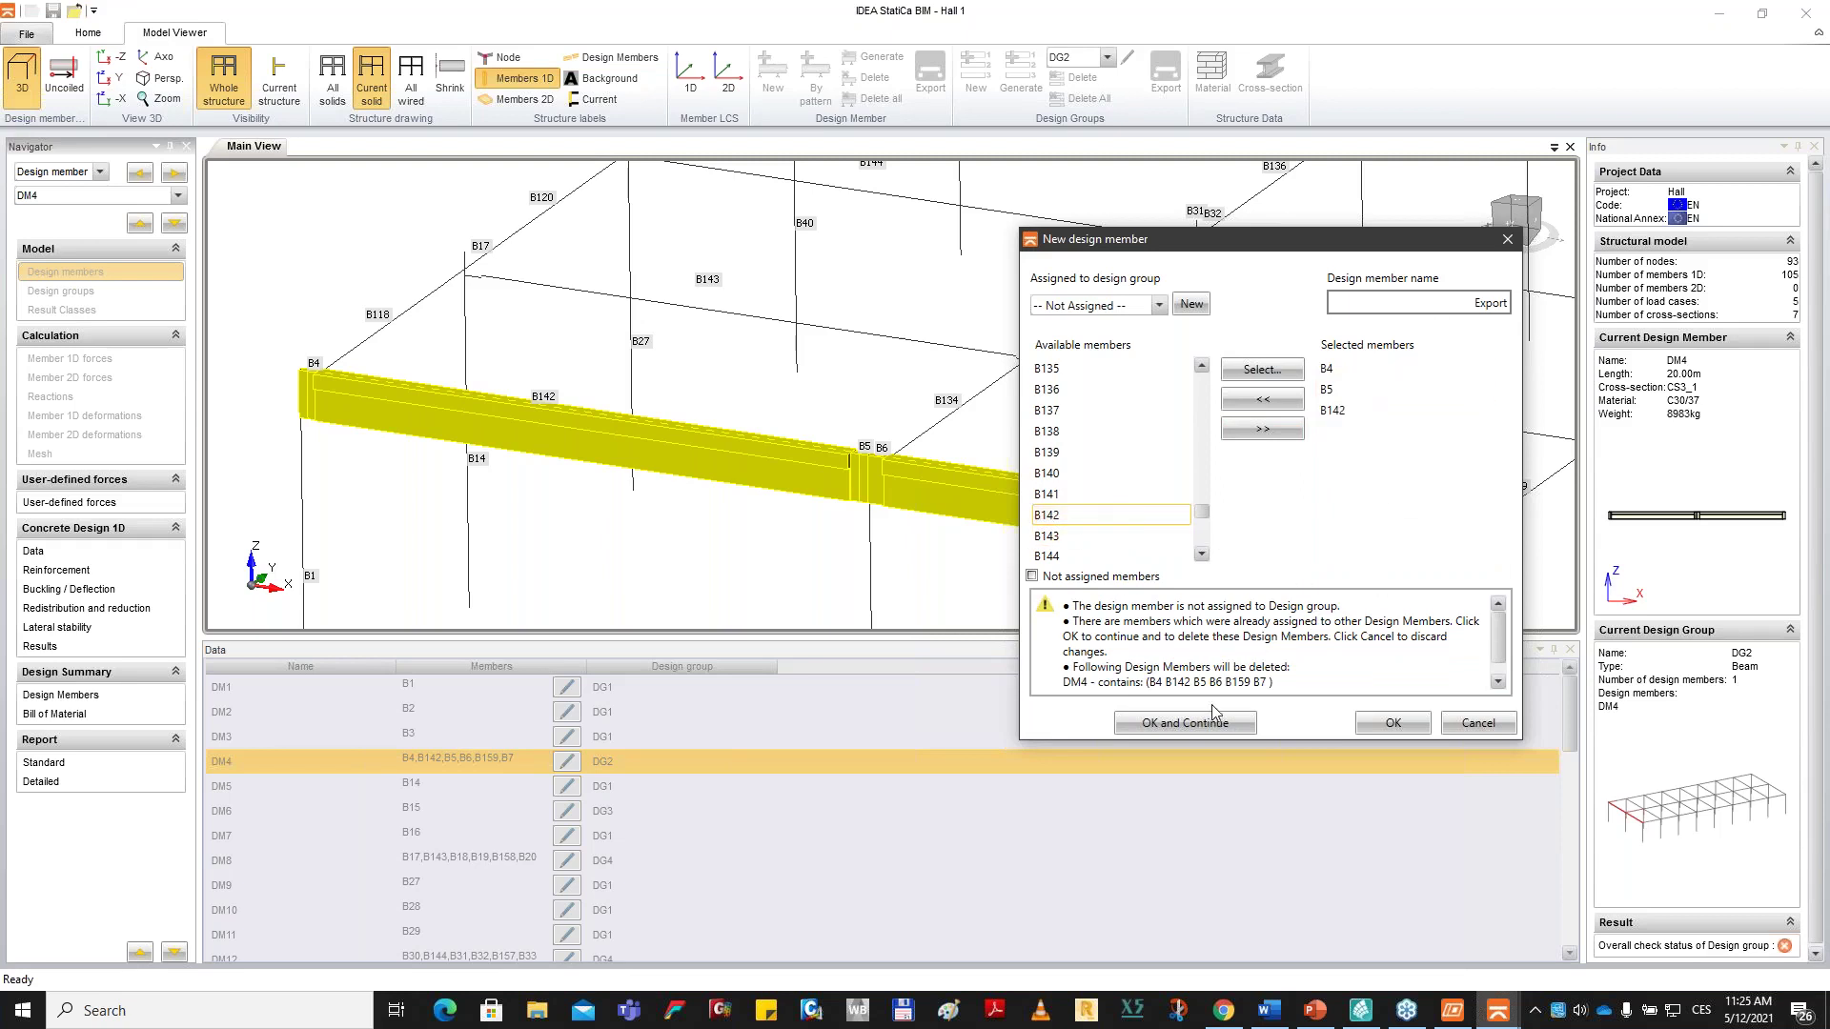
left_click(1409, 726)
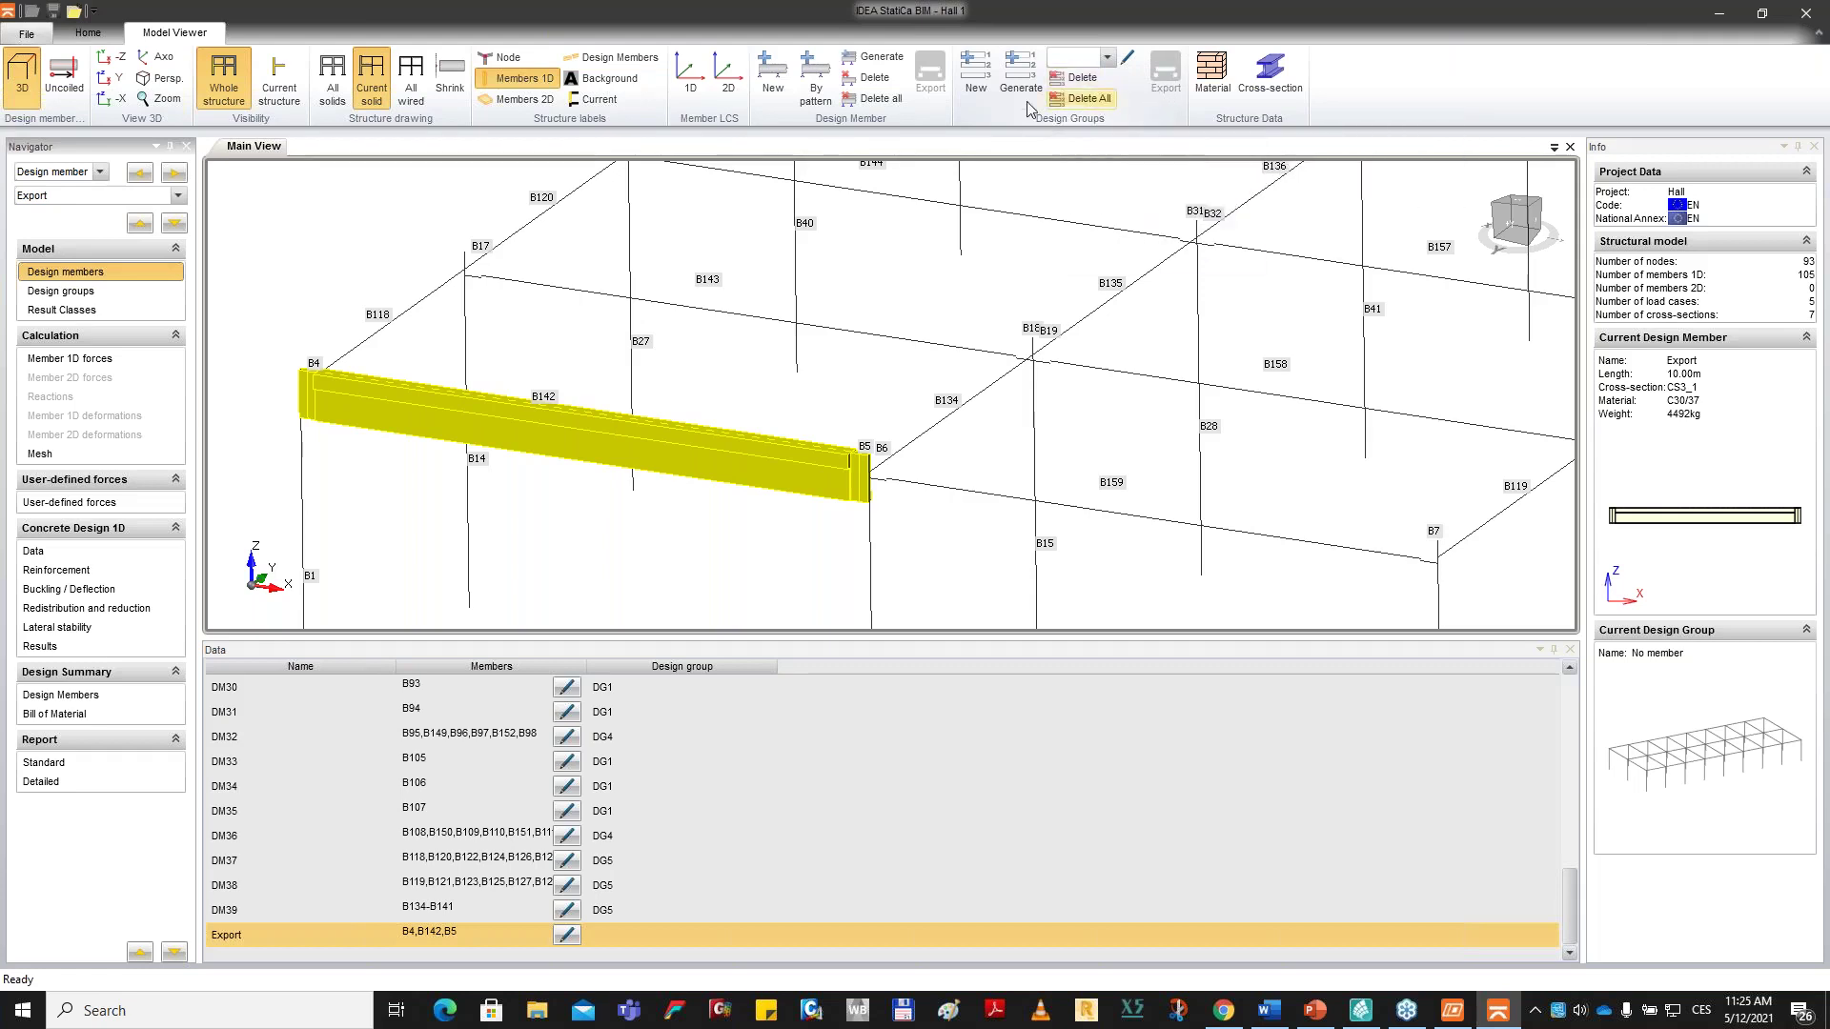
Start a new design group named Export with Beam as its member type.
left_click(977, 76)
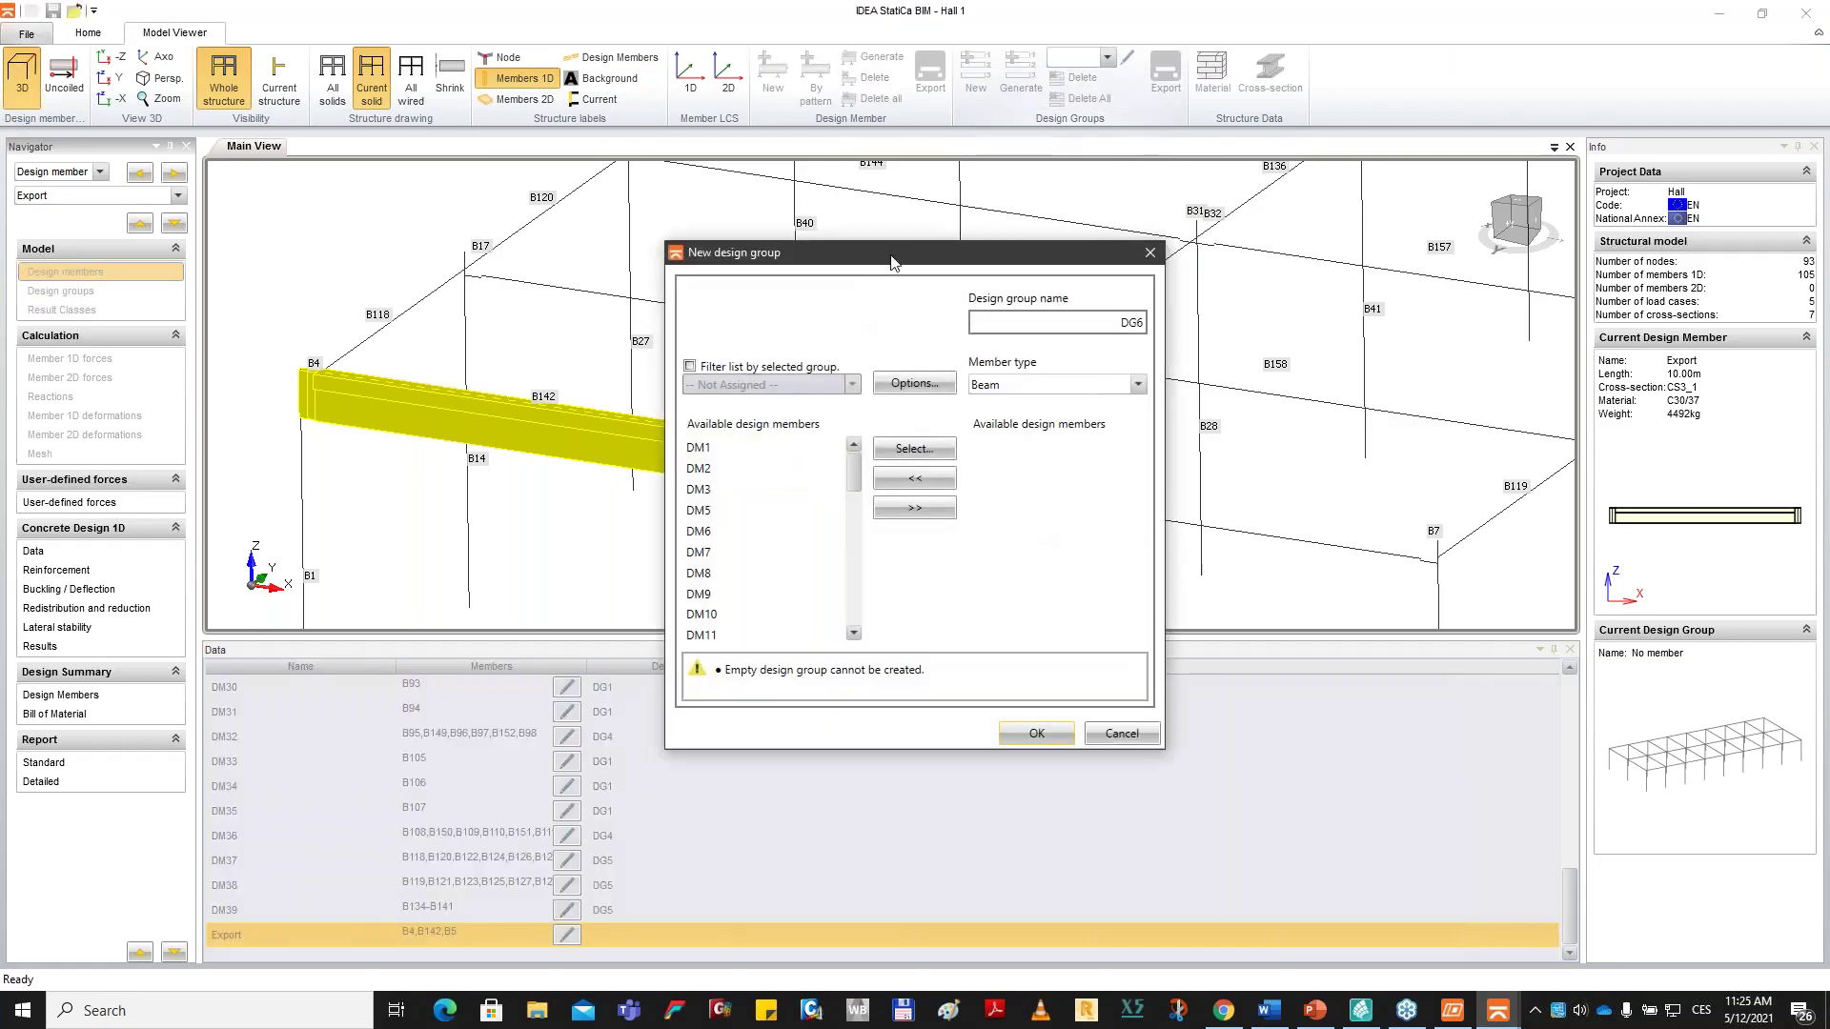
double_click(1256, 256)
type("E")
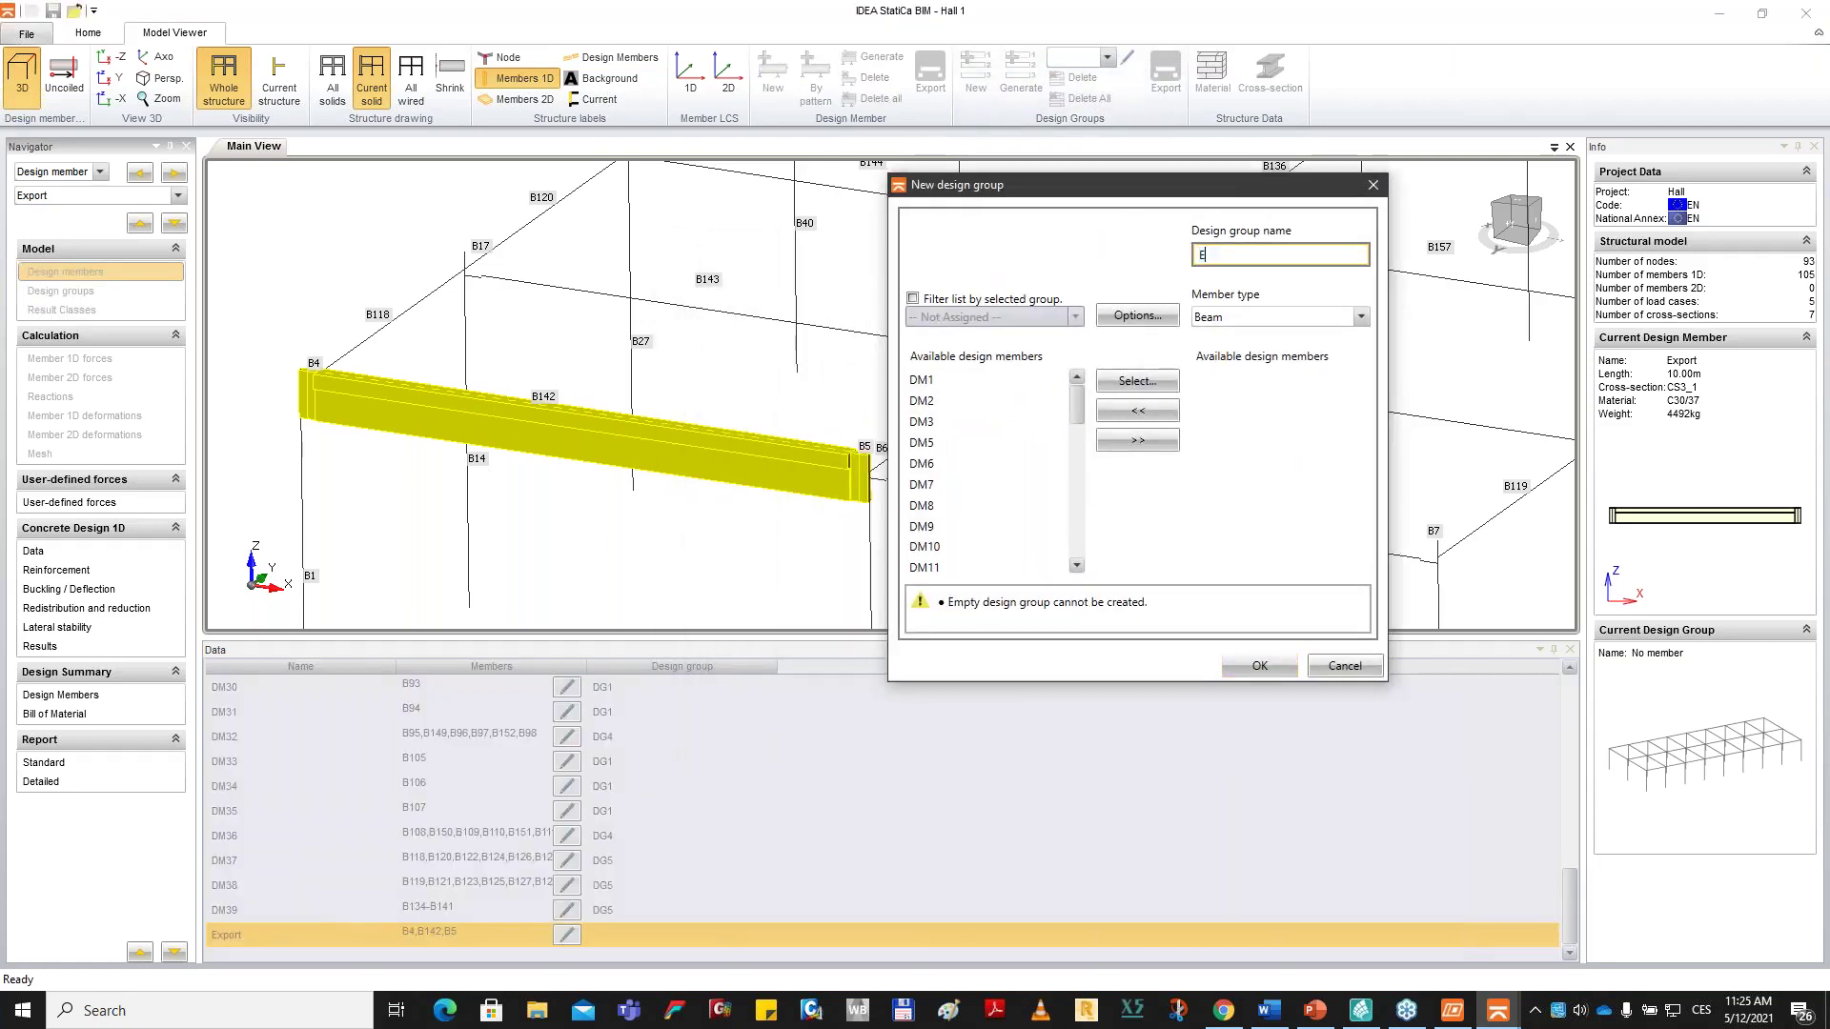
type("xport")
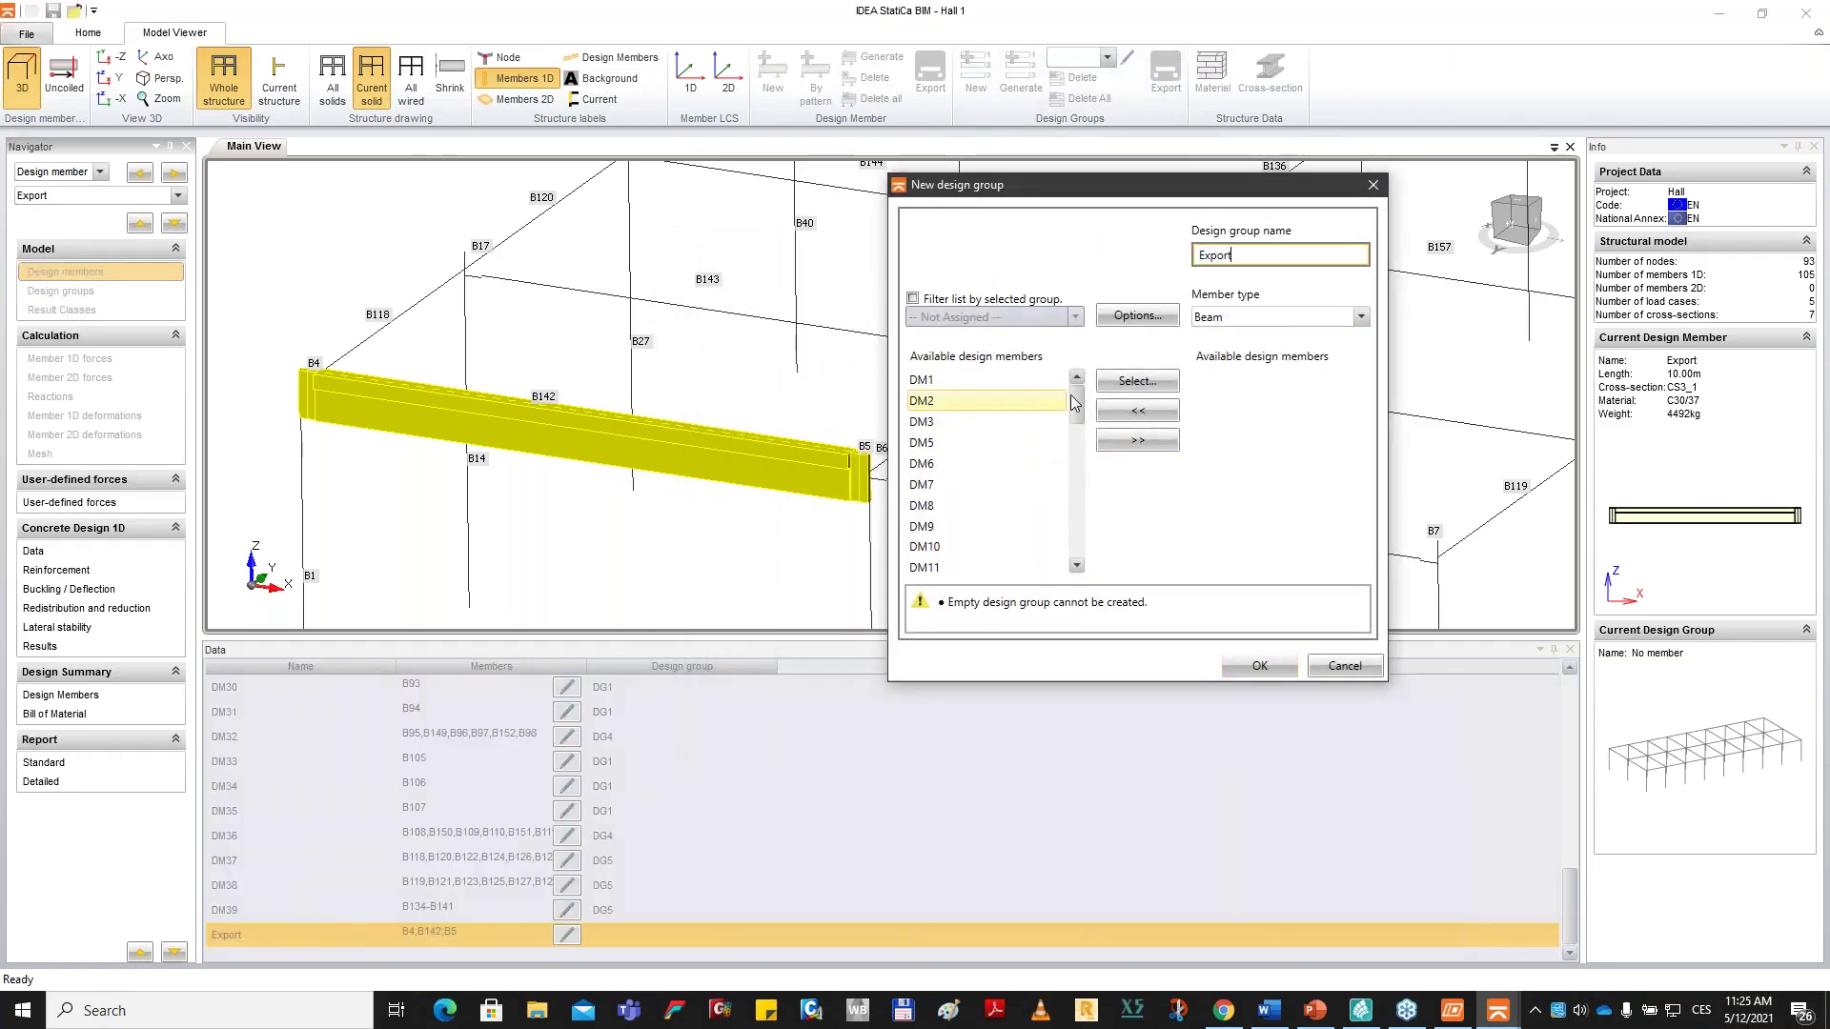
left_click(1231, 318)
left_click(1238, 341)
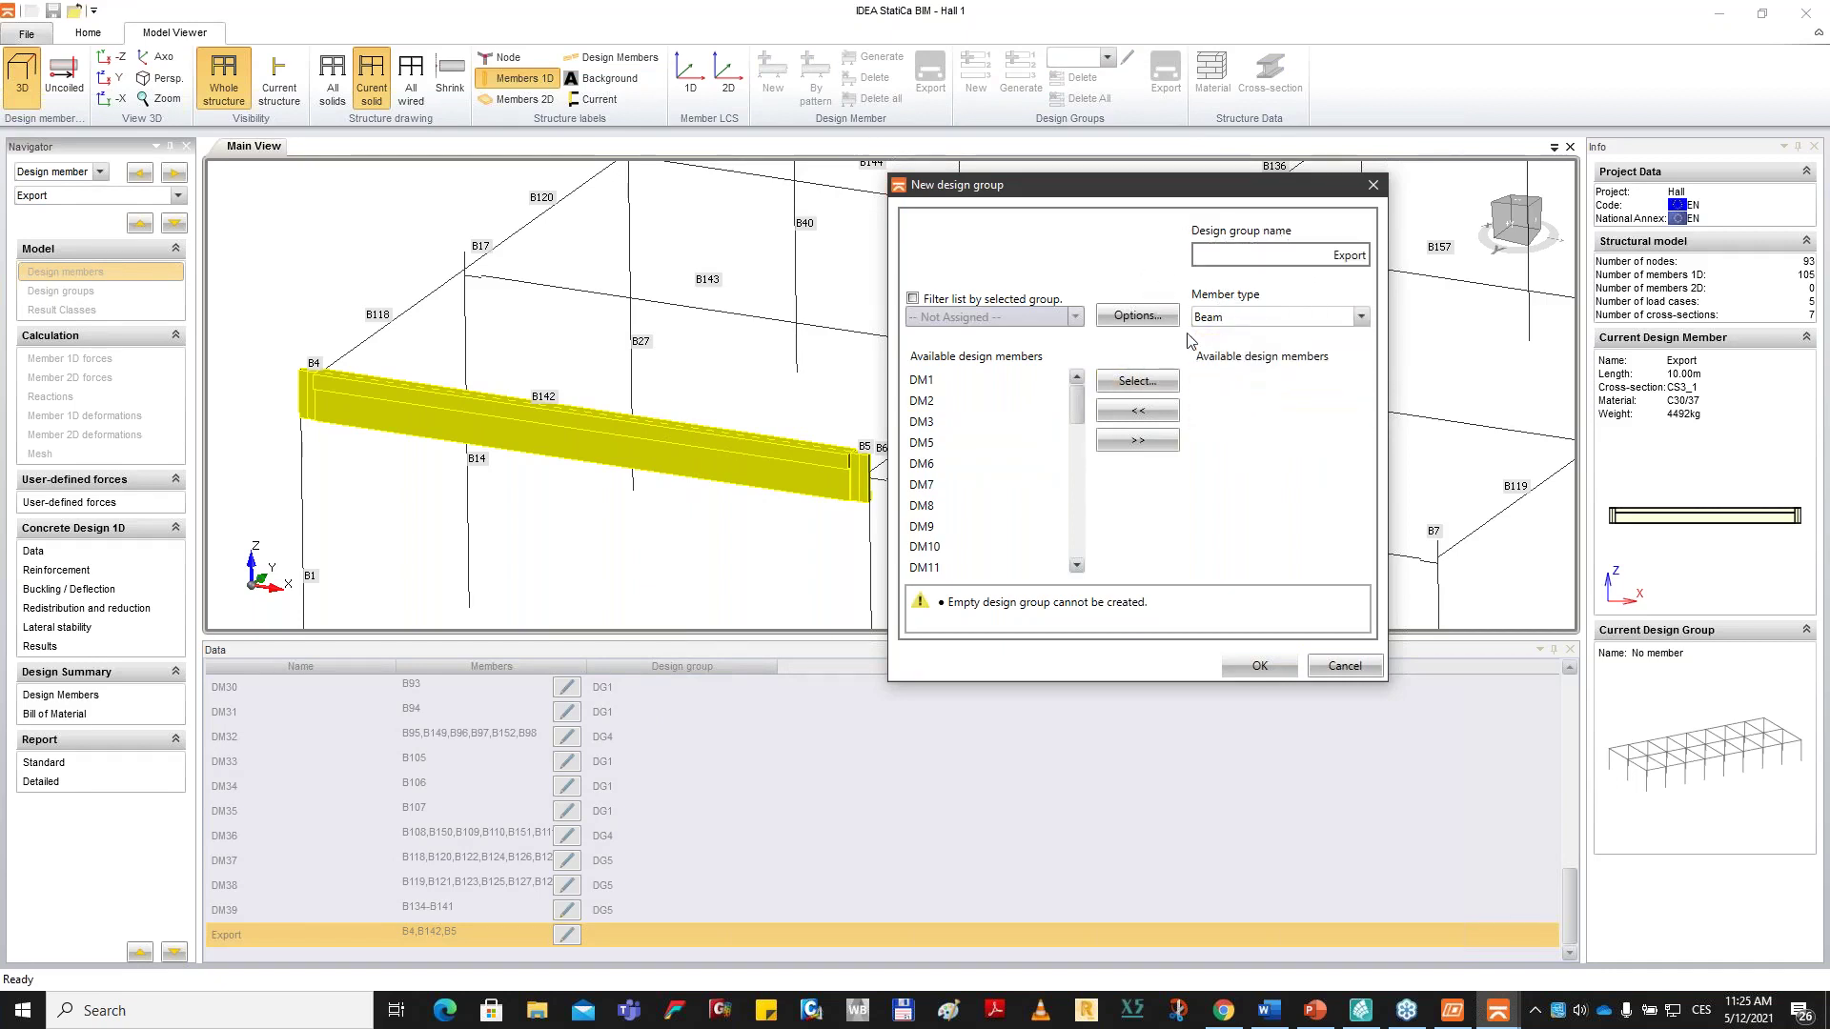
Add the design member Export to the new design group and create the group.
left_click_drag(1078, 398, 1089, 570)
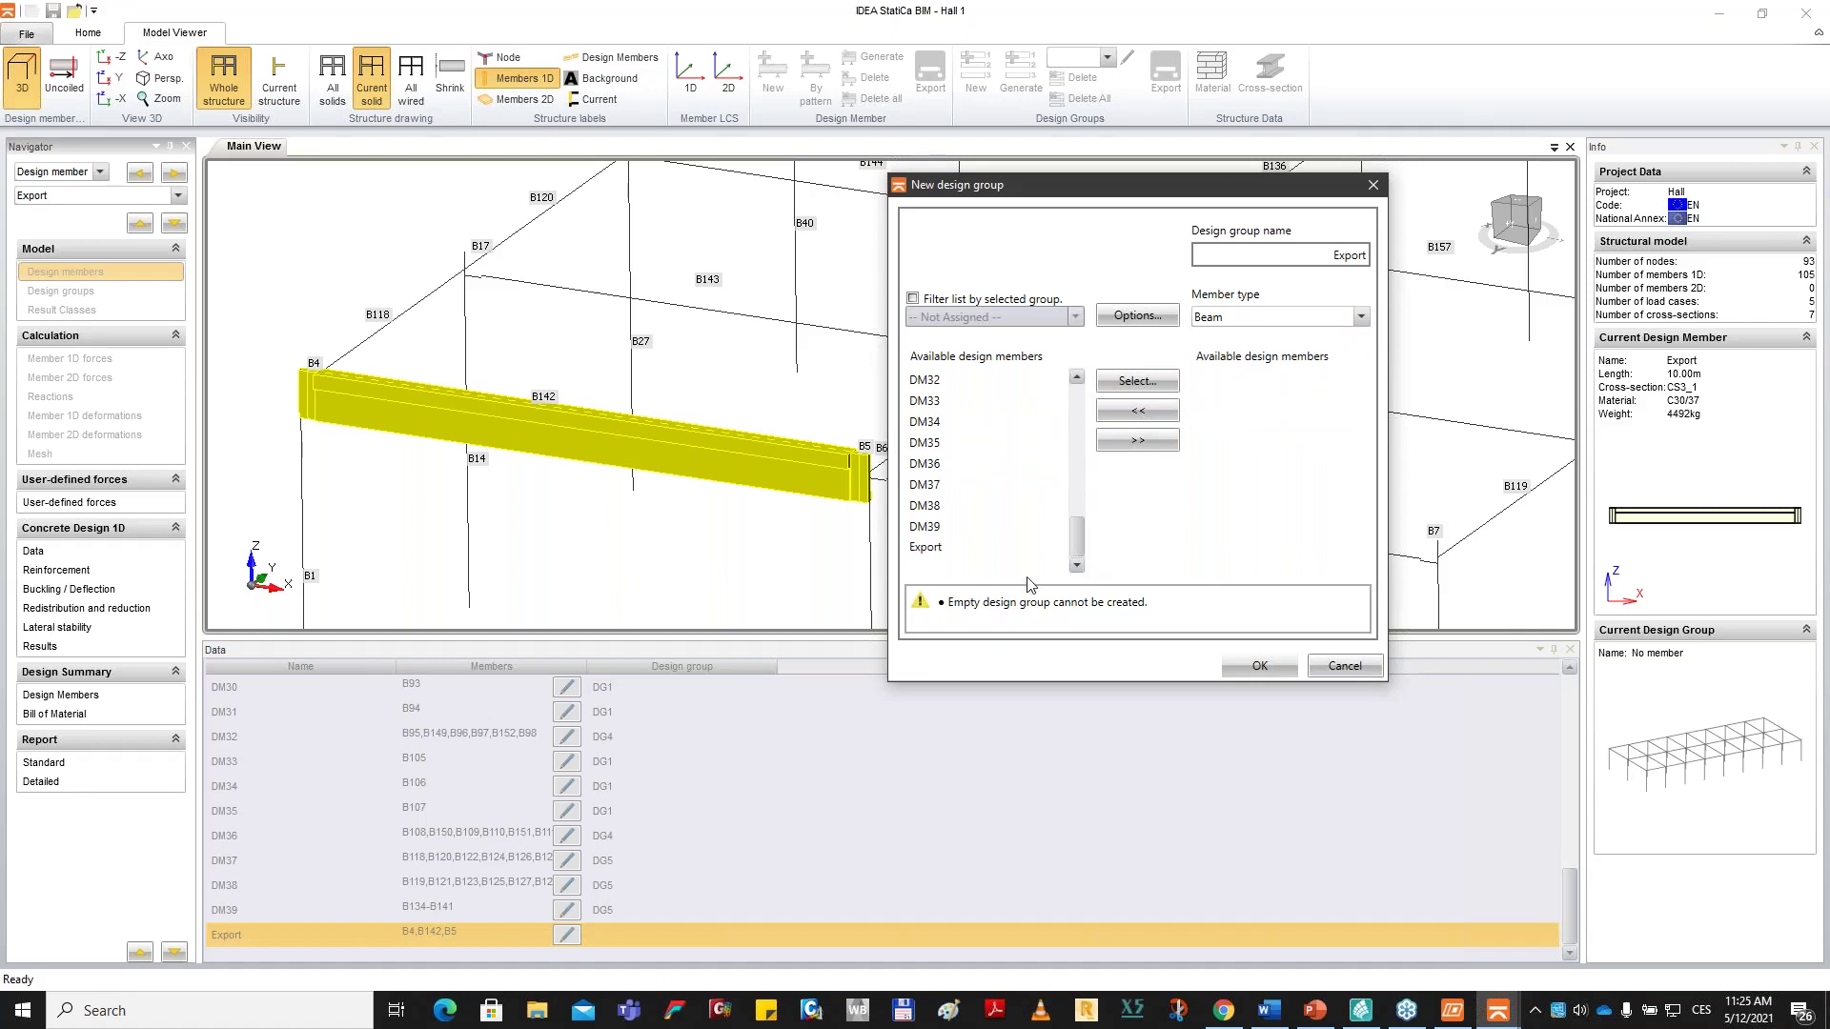
left_click(940, 550)
double_click(954, 551)
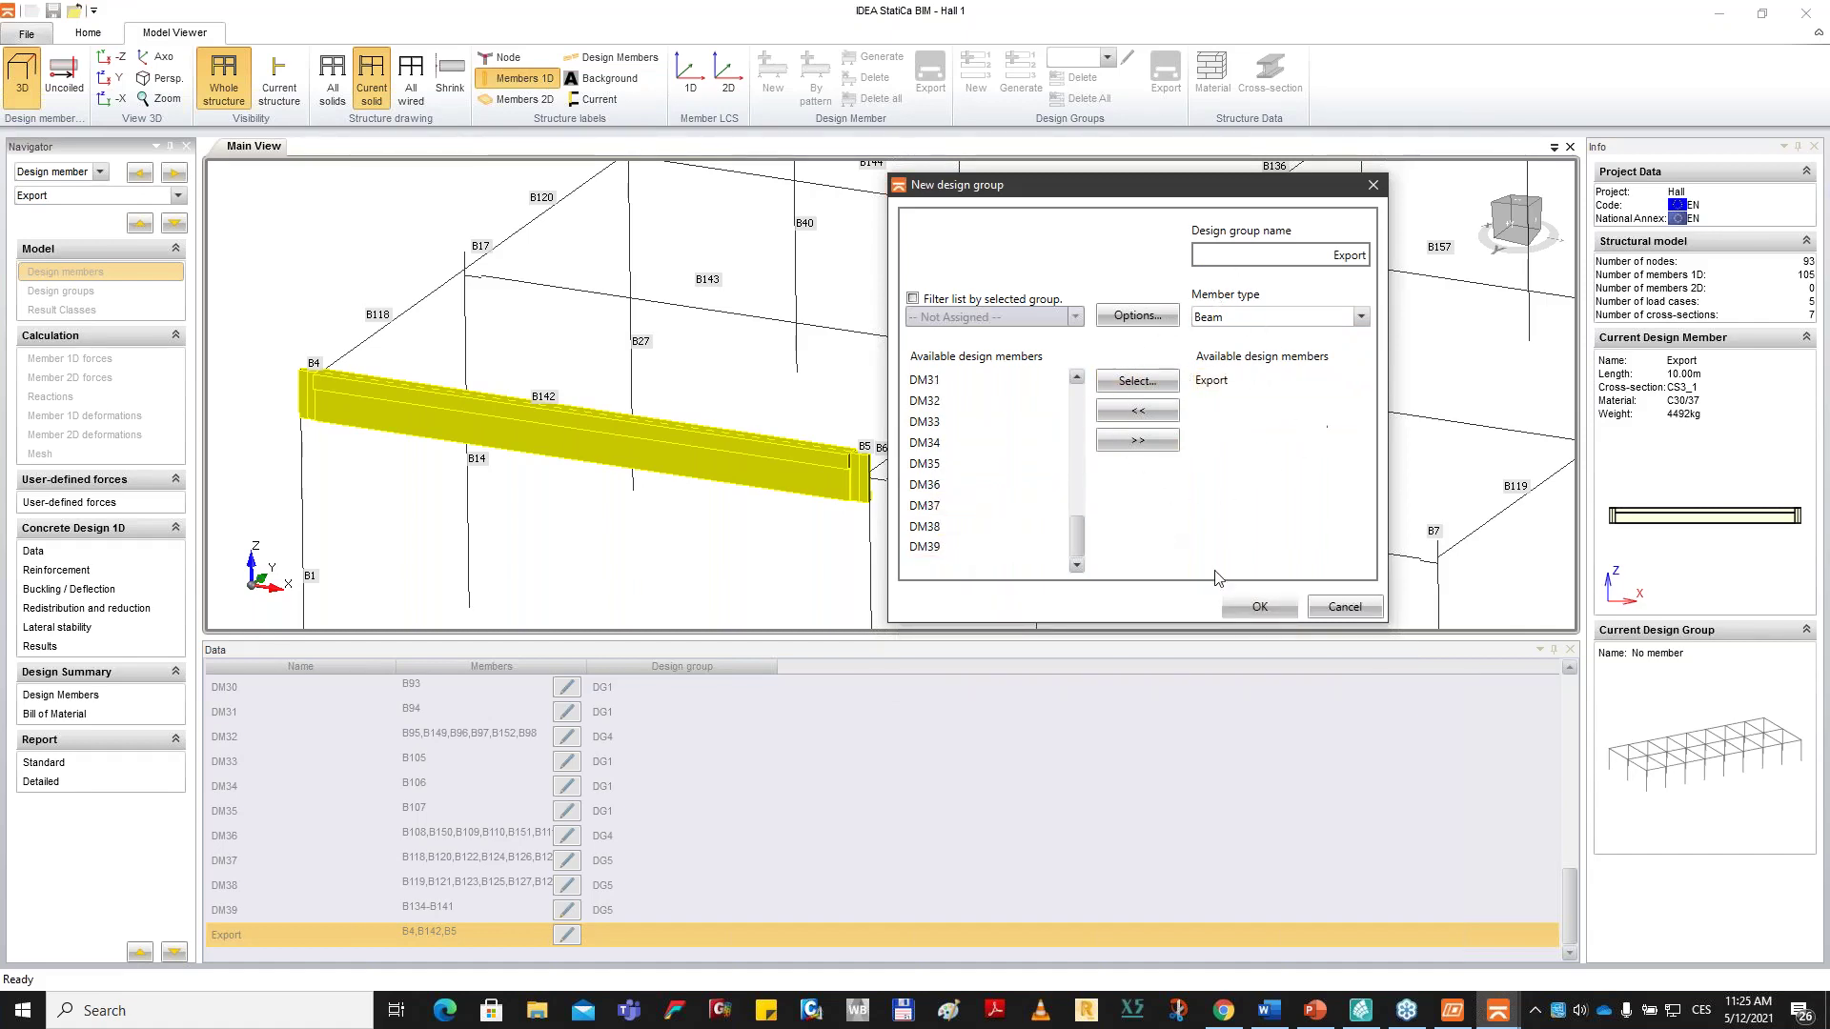
left_click(1257, 608)
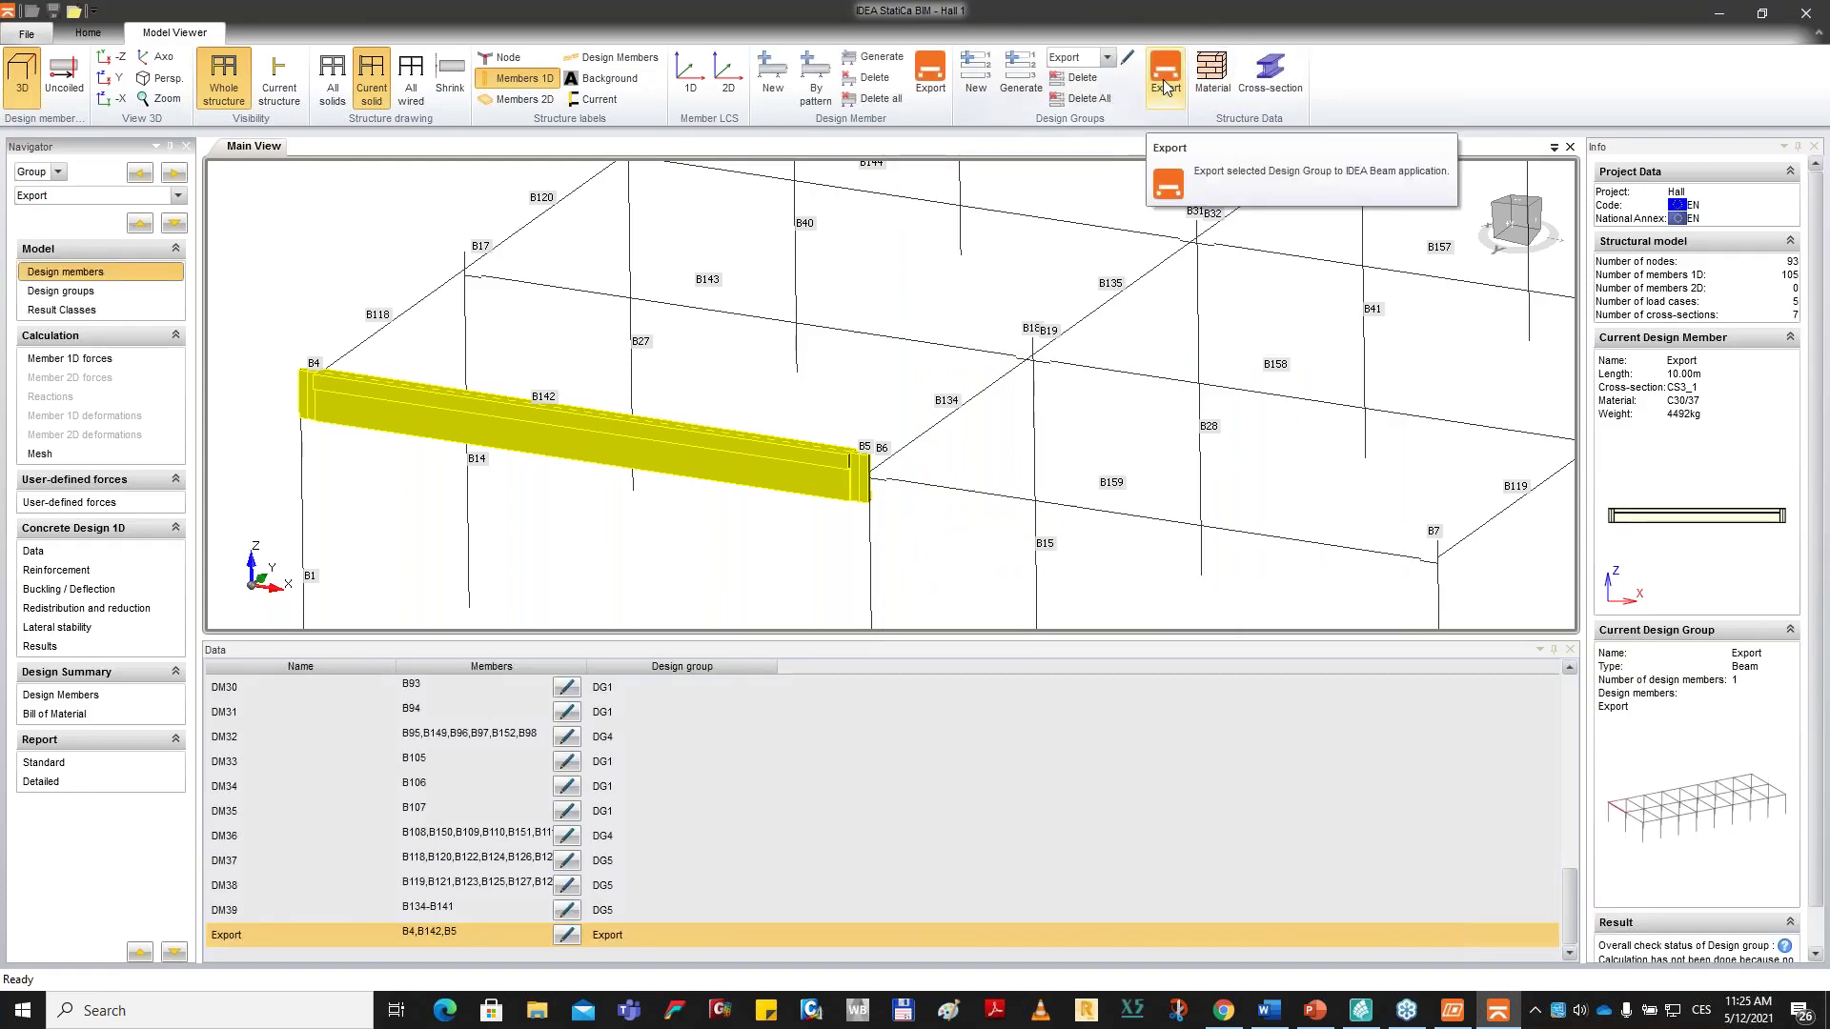
Export the design group Export to IDEA Beam, saving the beam file as Export on the Desktop.
left_click(1165, 84)
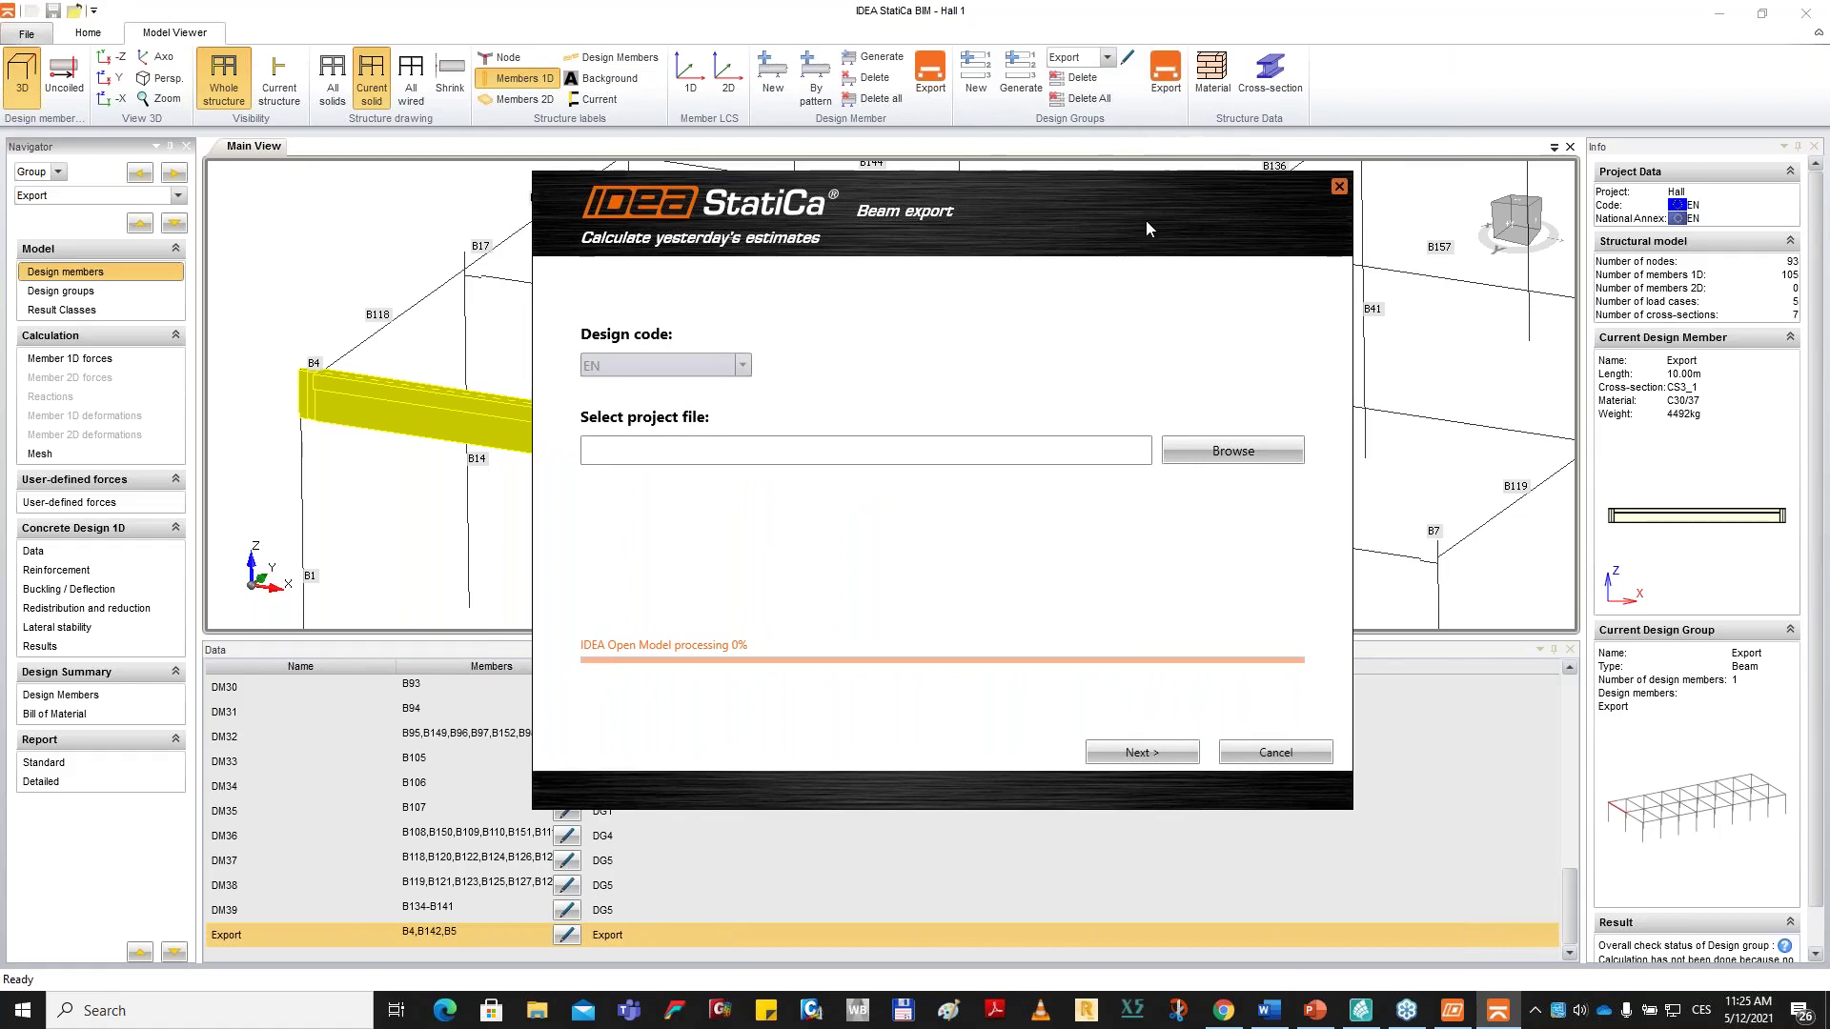
left_click(1134, 757)
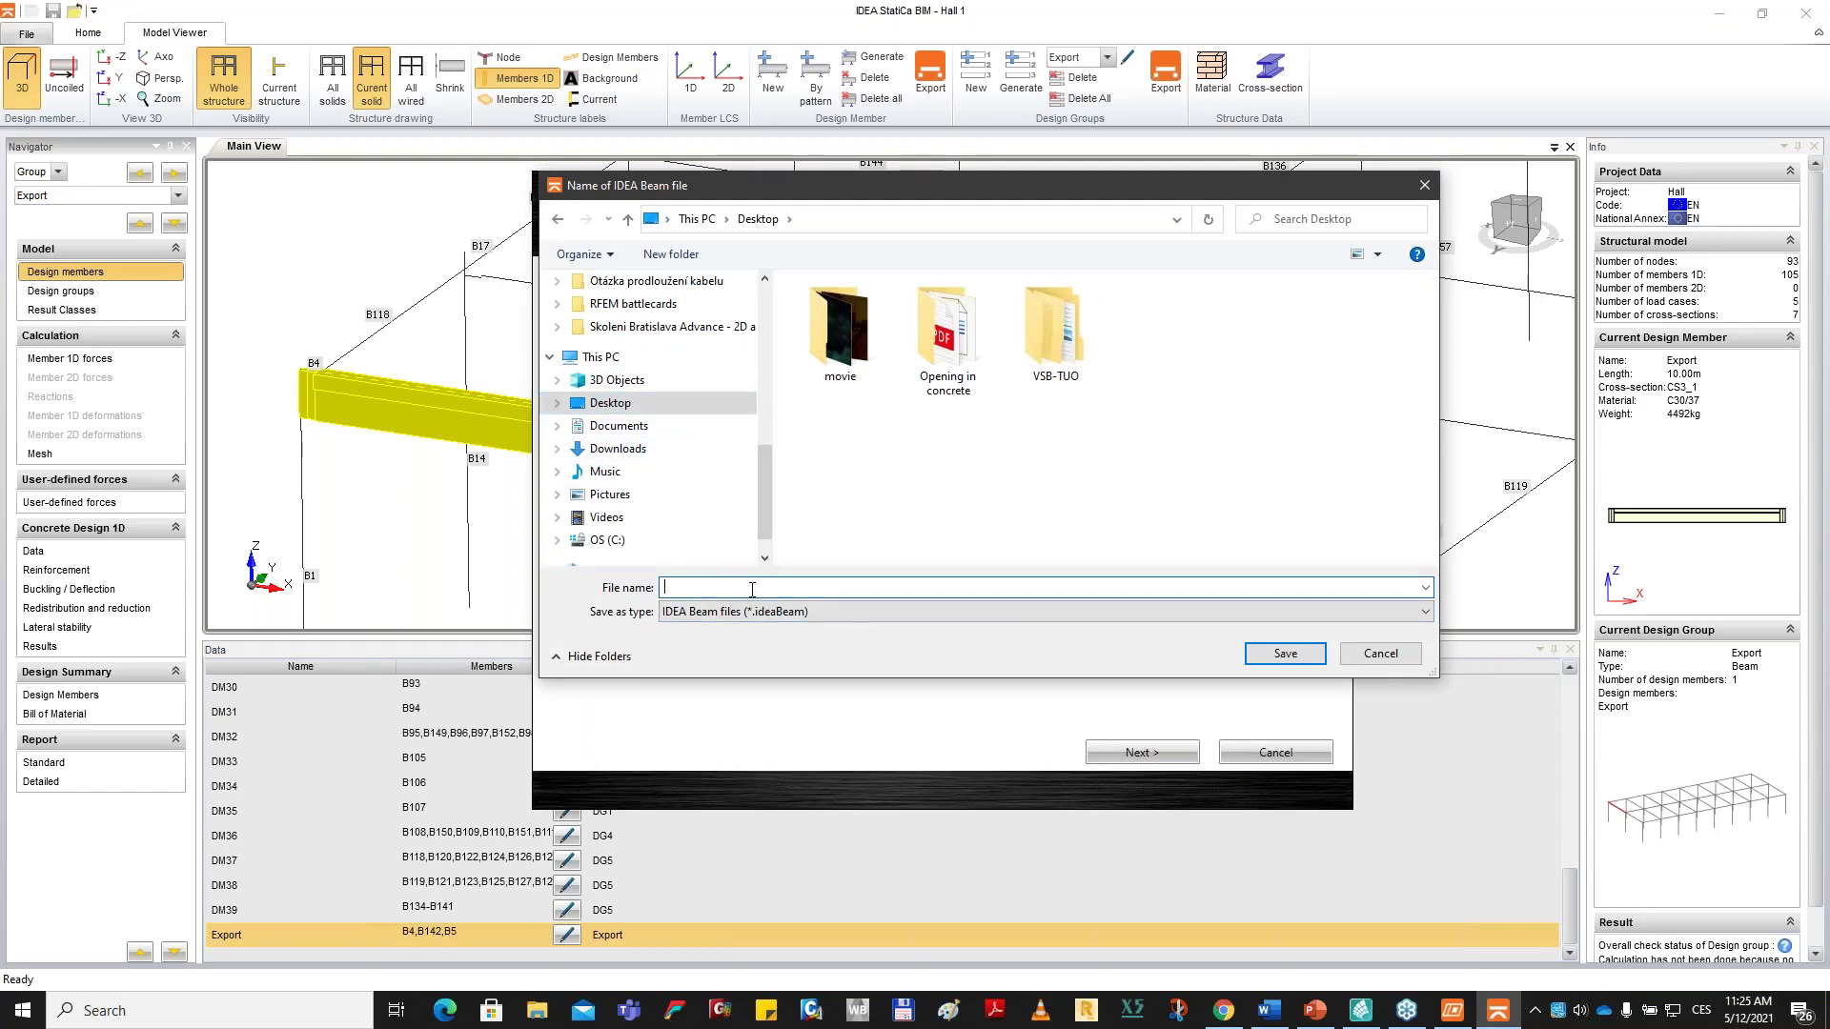
type("Export")
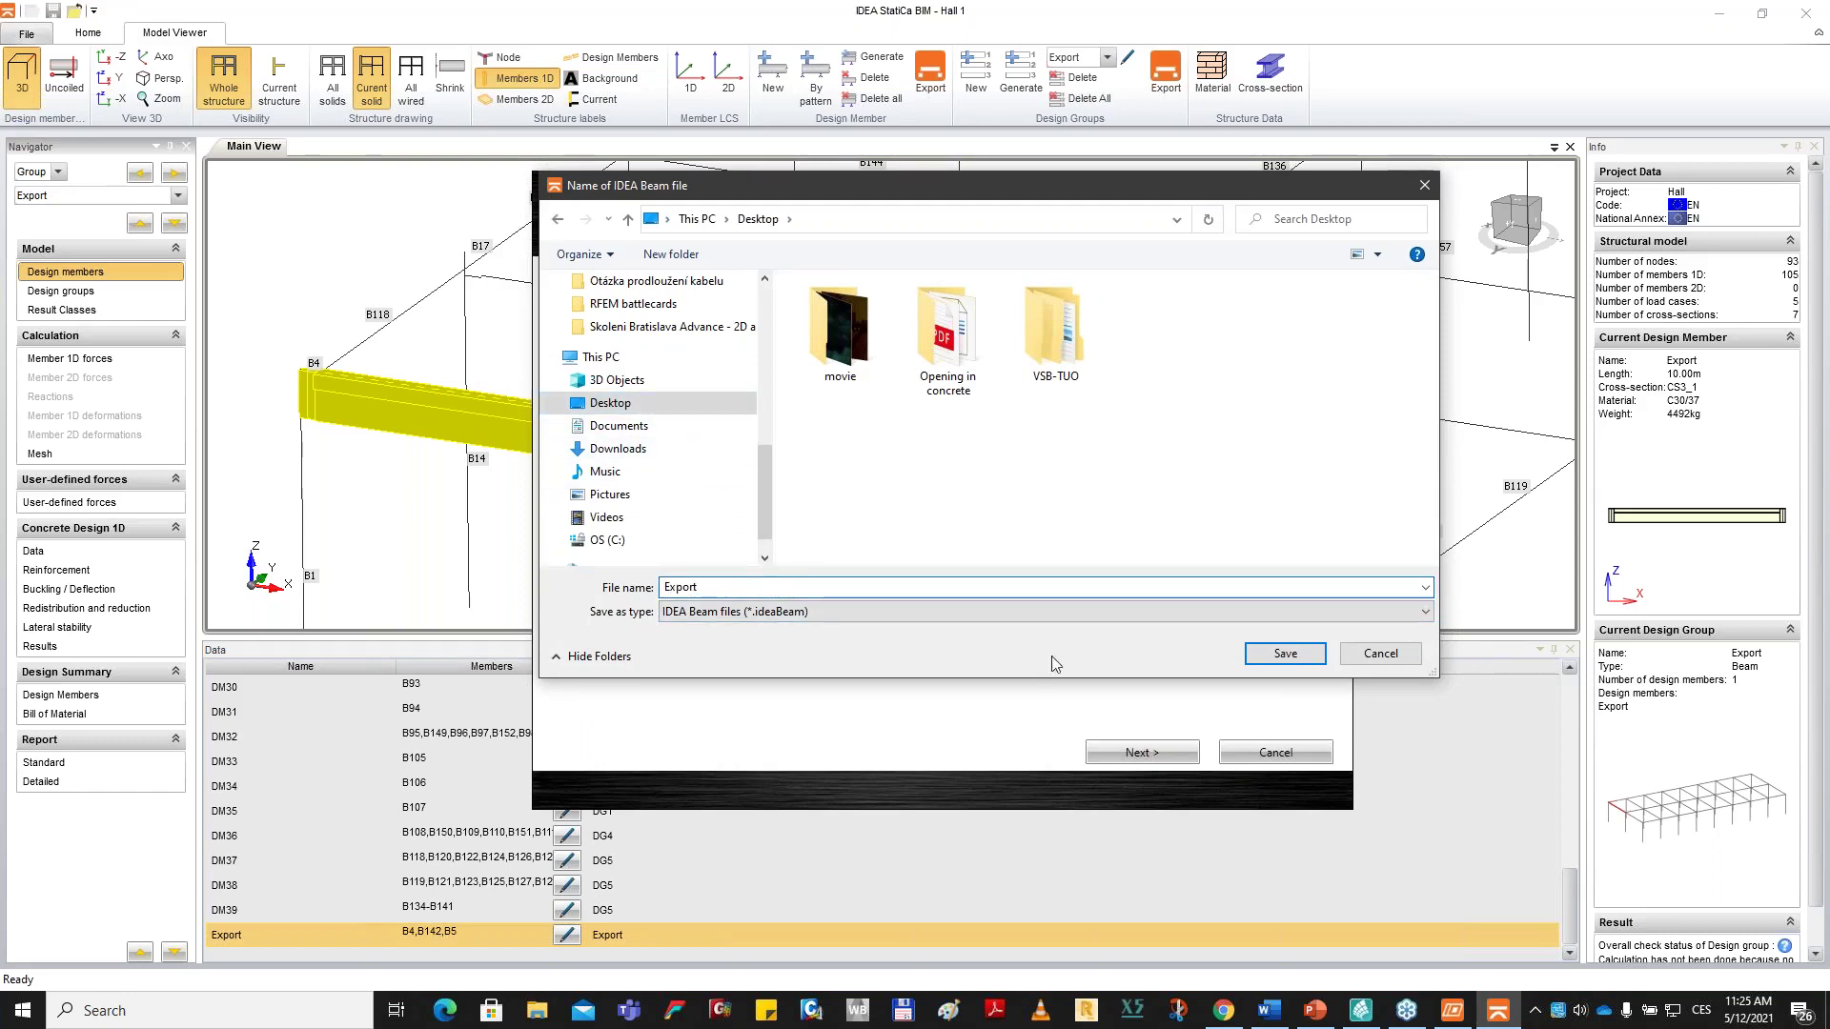
left_click(1284, 654)
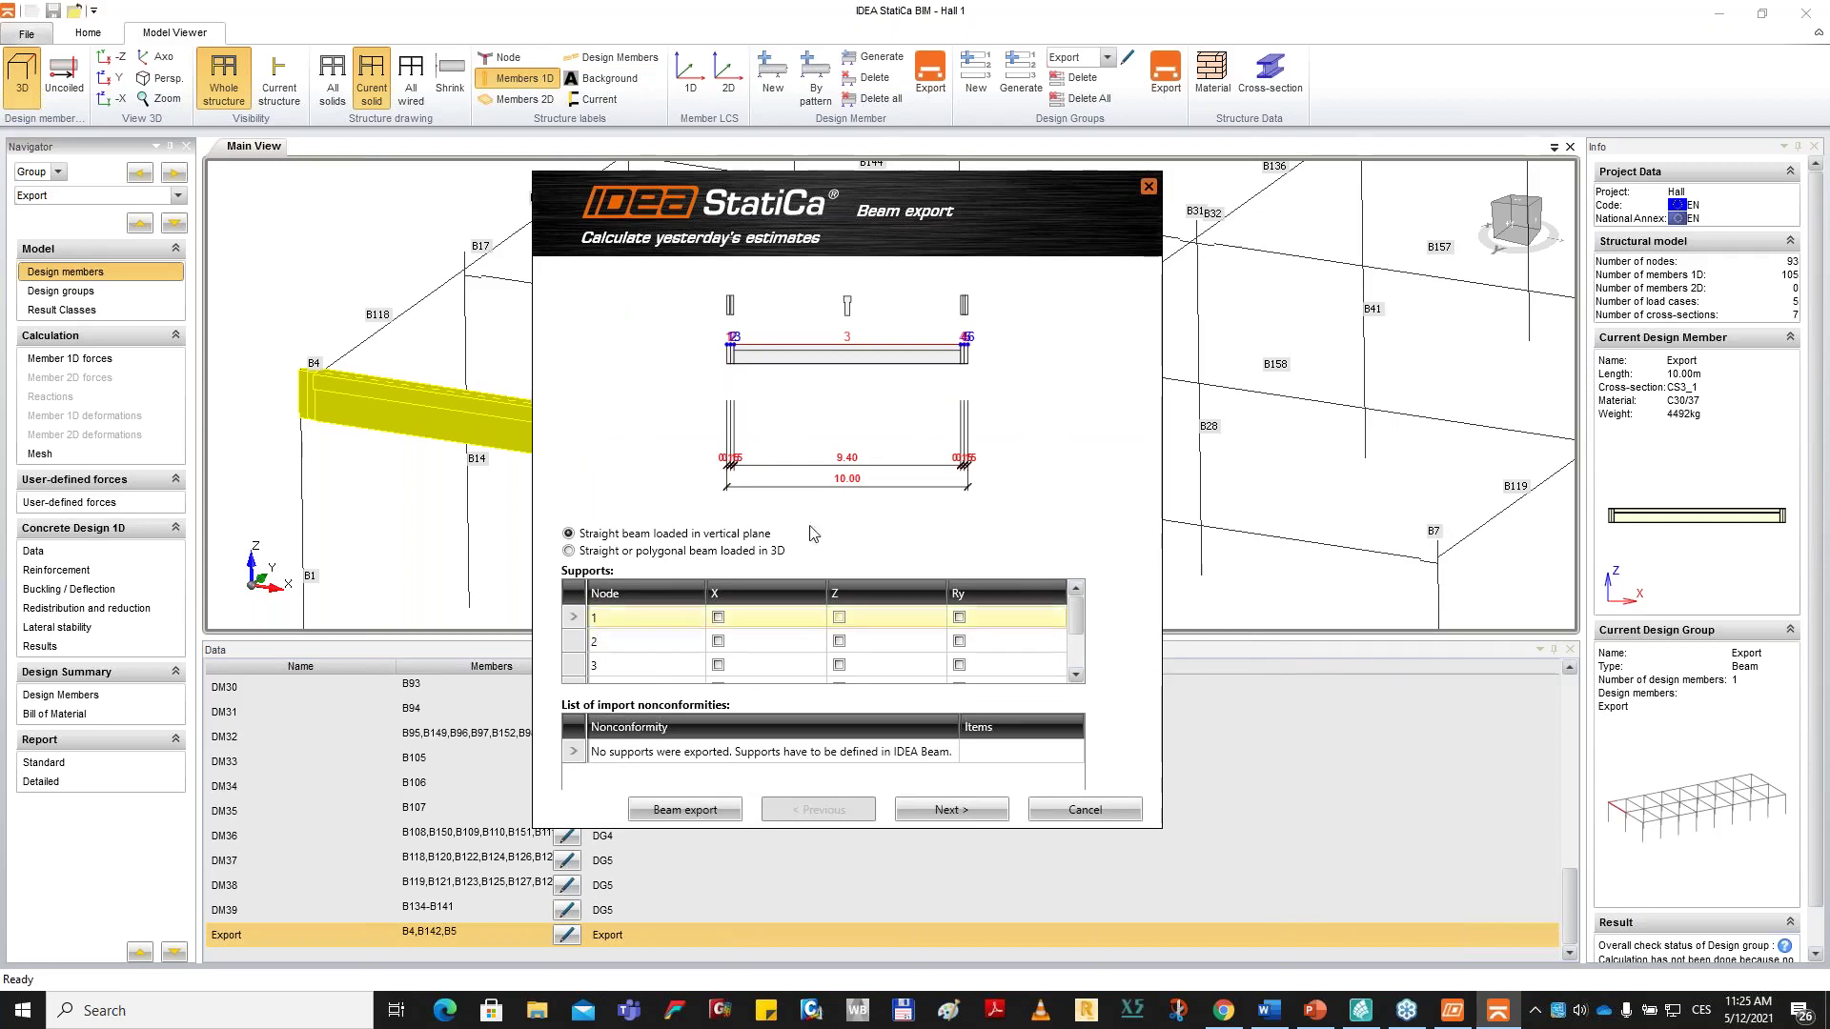
Support node 1 in X and Z and node 6 in Z, with the beam type straight and loaded in the vertical plane.
left_click(718, 617)
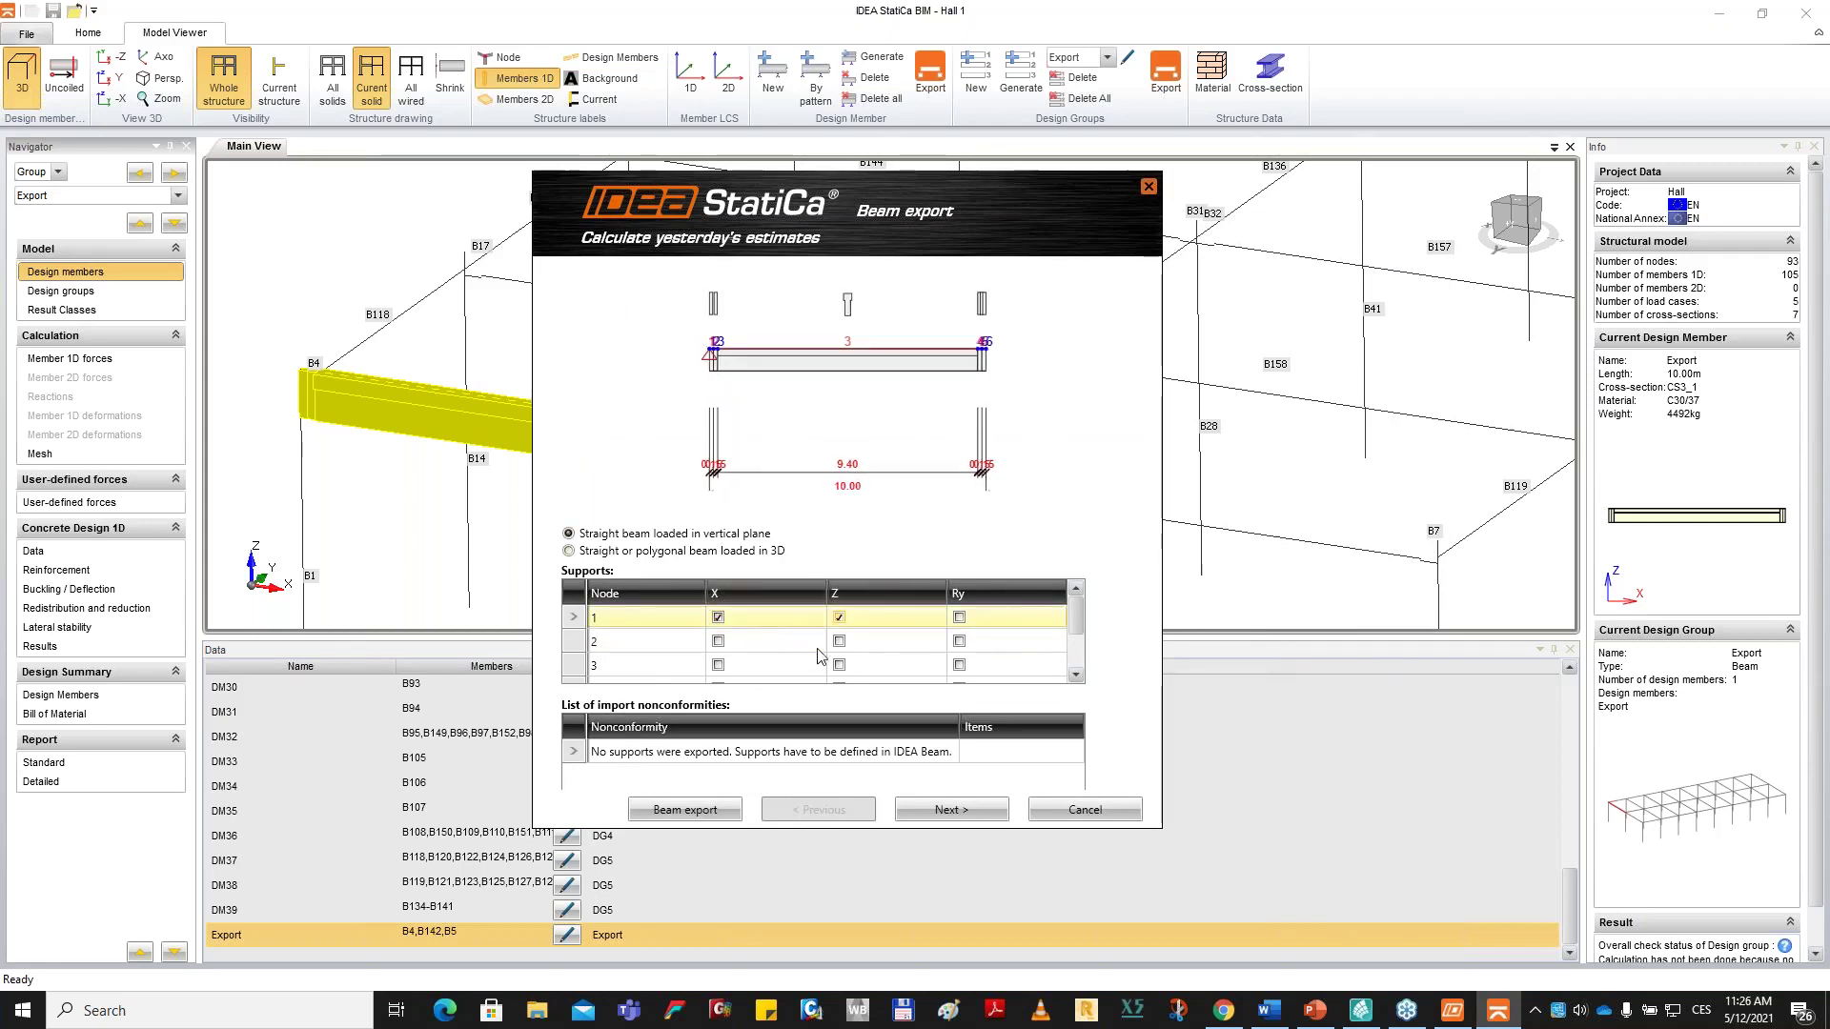
left_click(839, 618)
scroll(1081, 610, "down", 2)
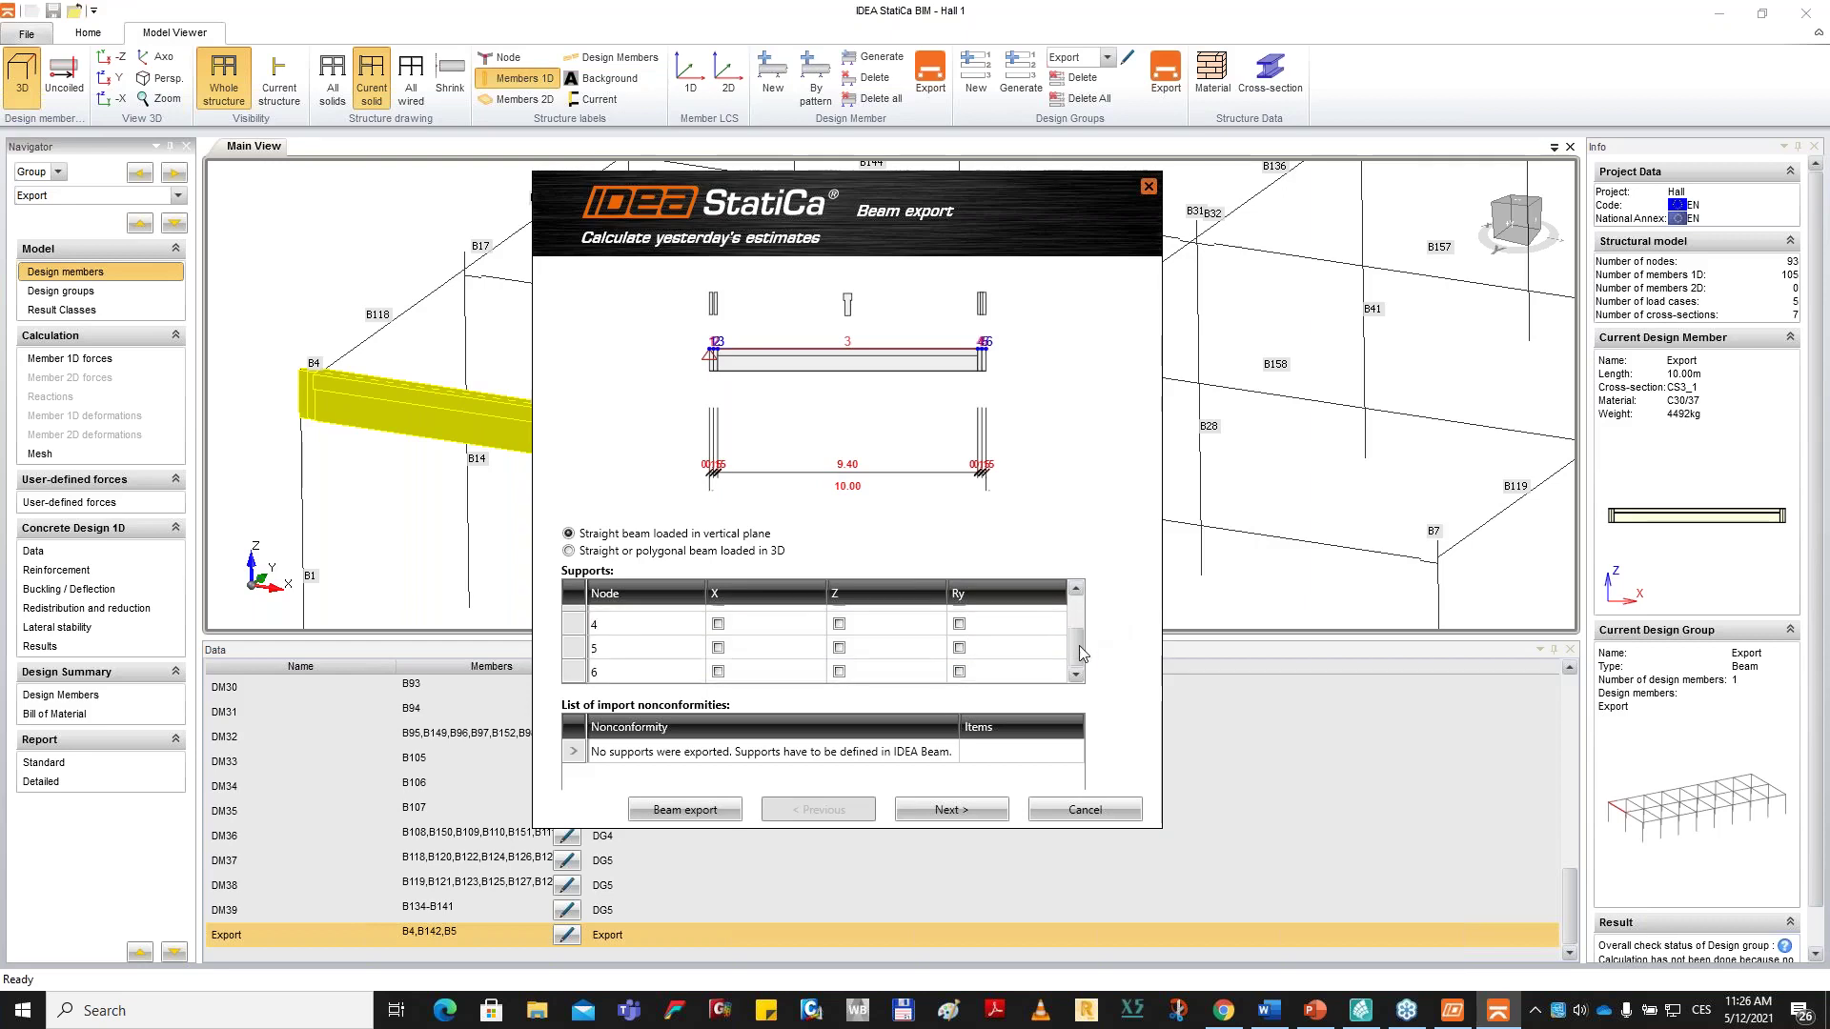
left_click(839, 672)
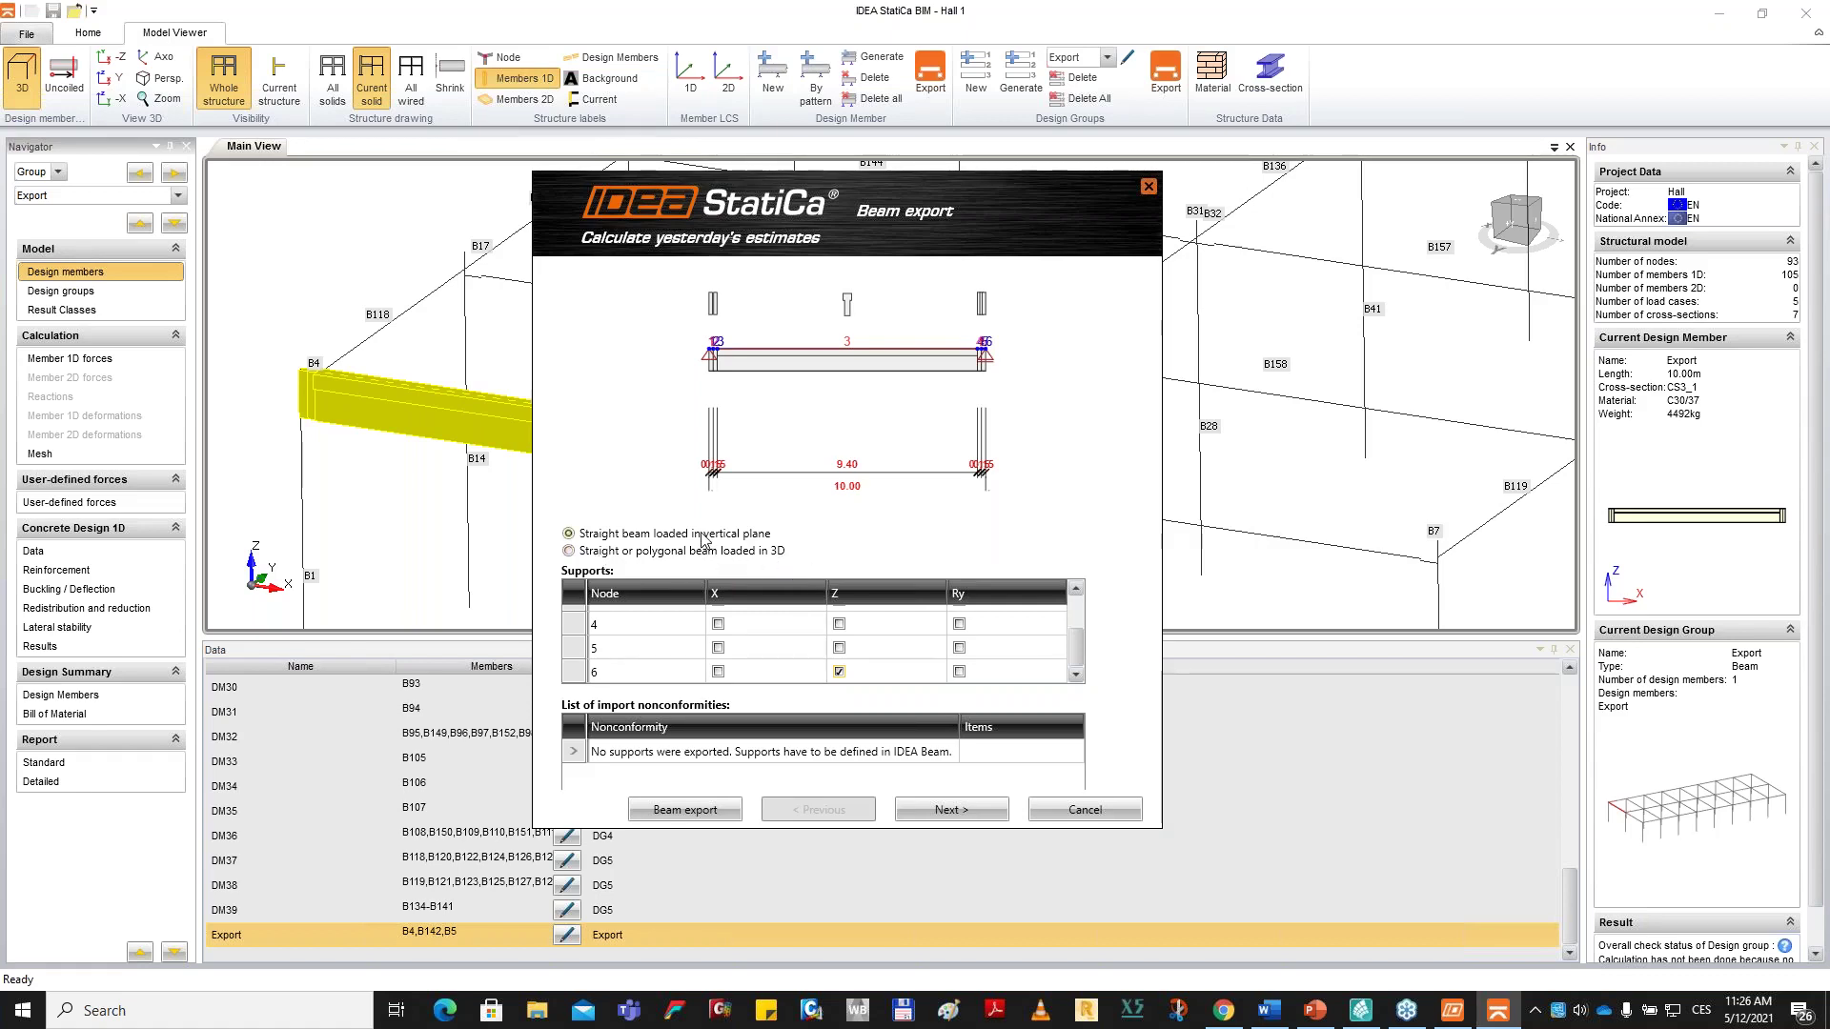
left_click(626, 540)
left_click(927, 822)
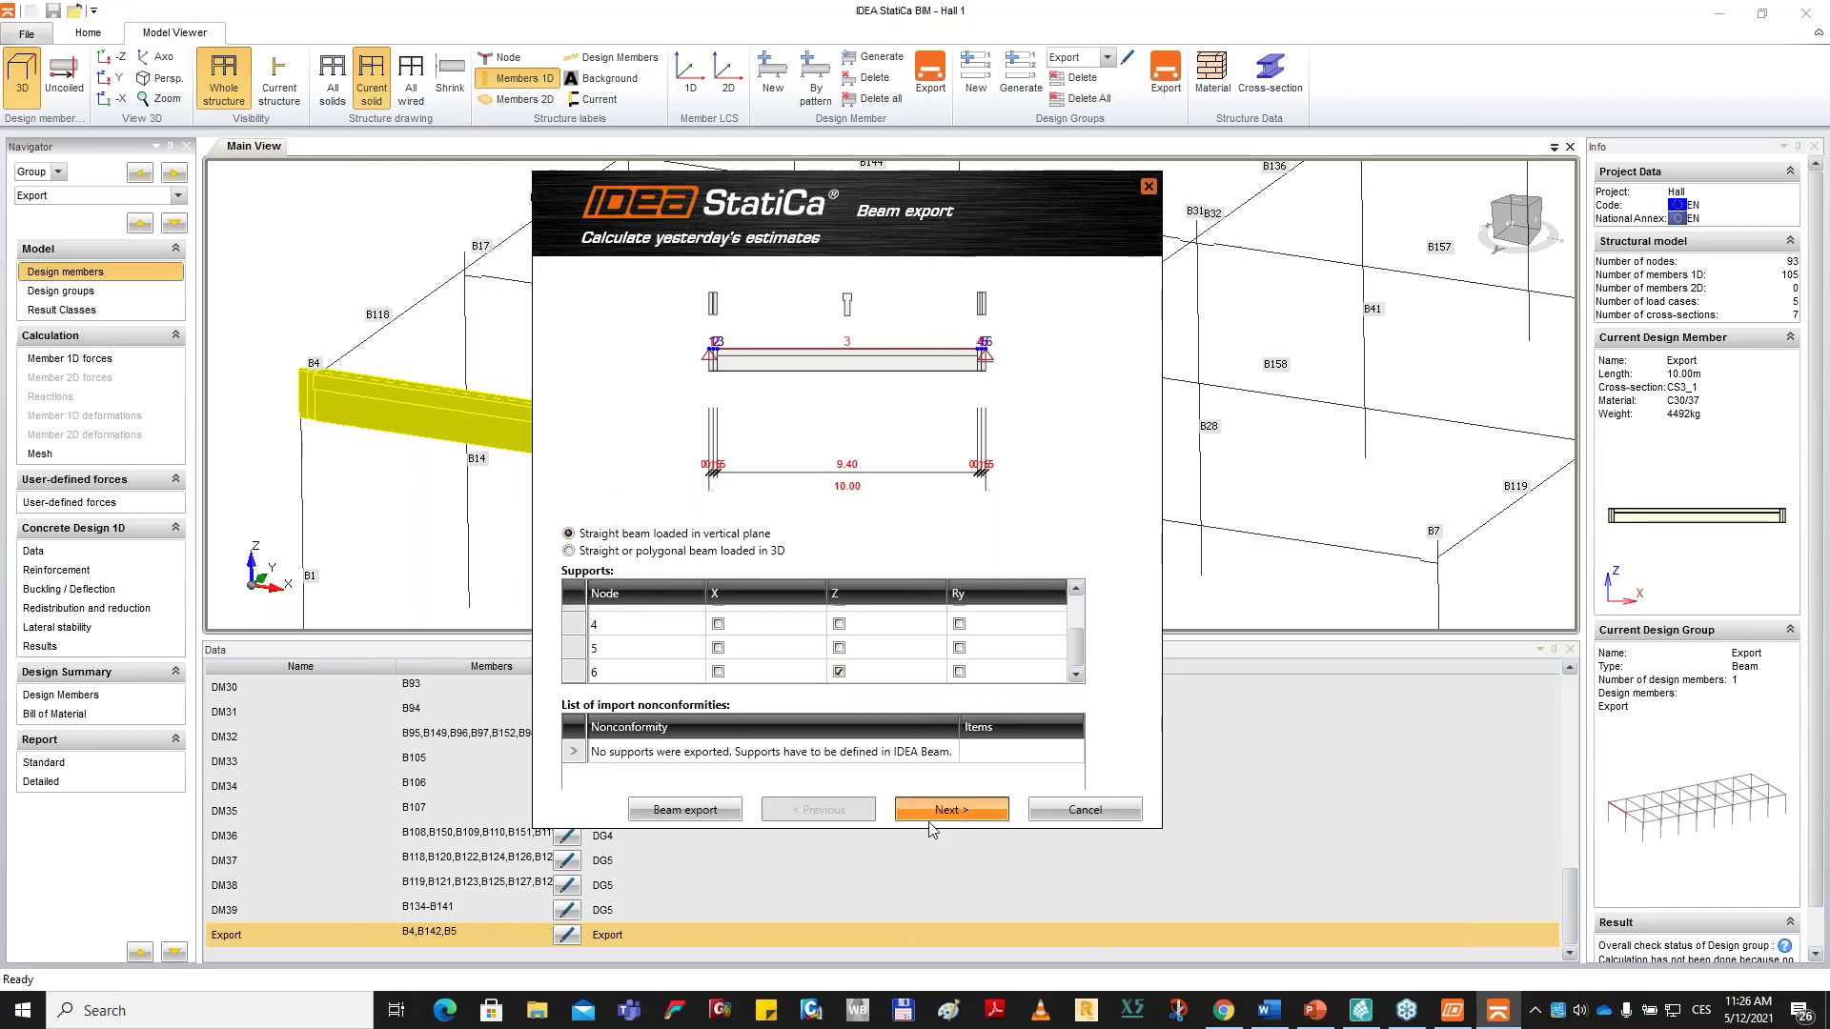
Define the beam as a pre-fabricated, prestressed precast beam with the option of subsequent post-tensioning.
left_click(665, 382)
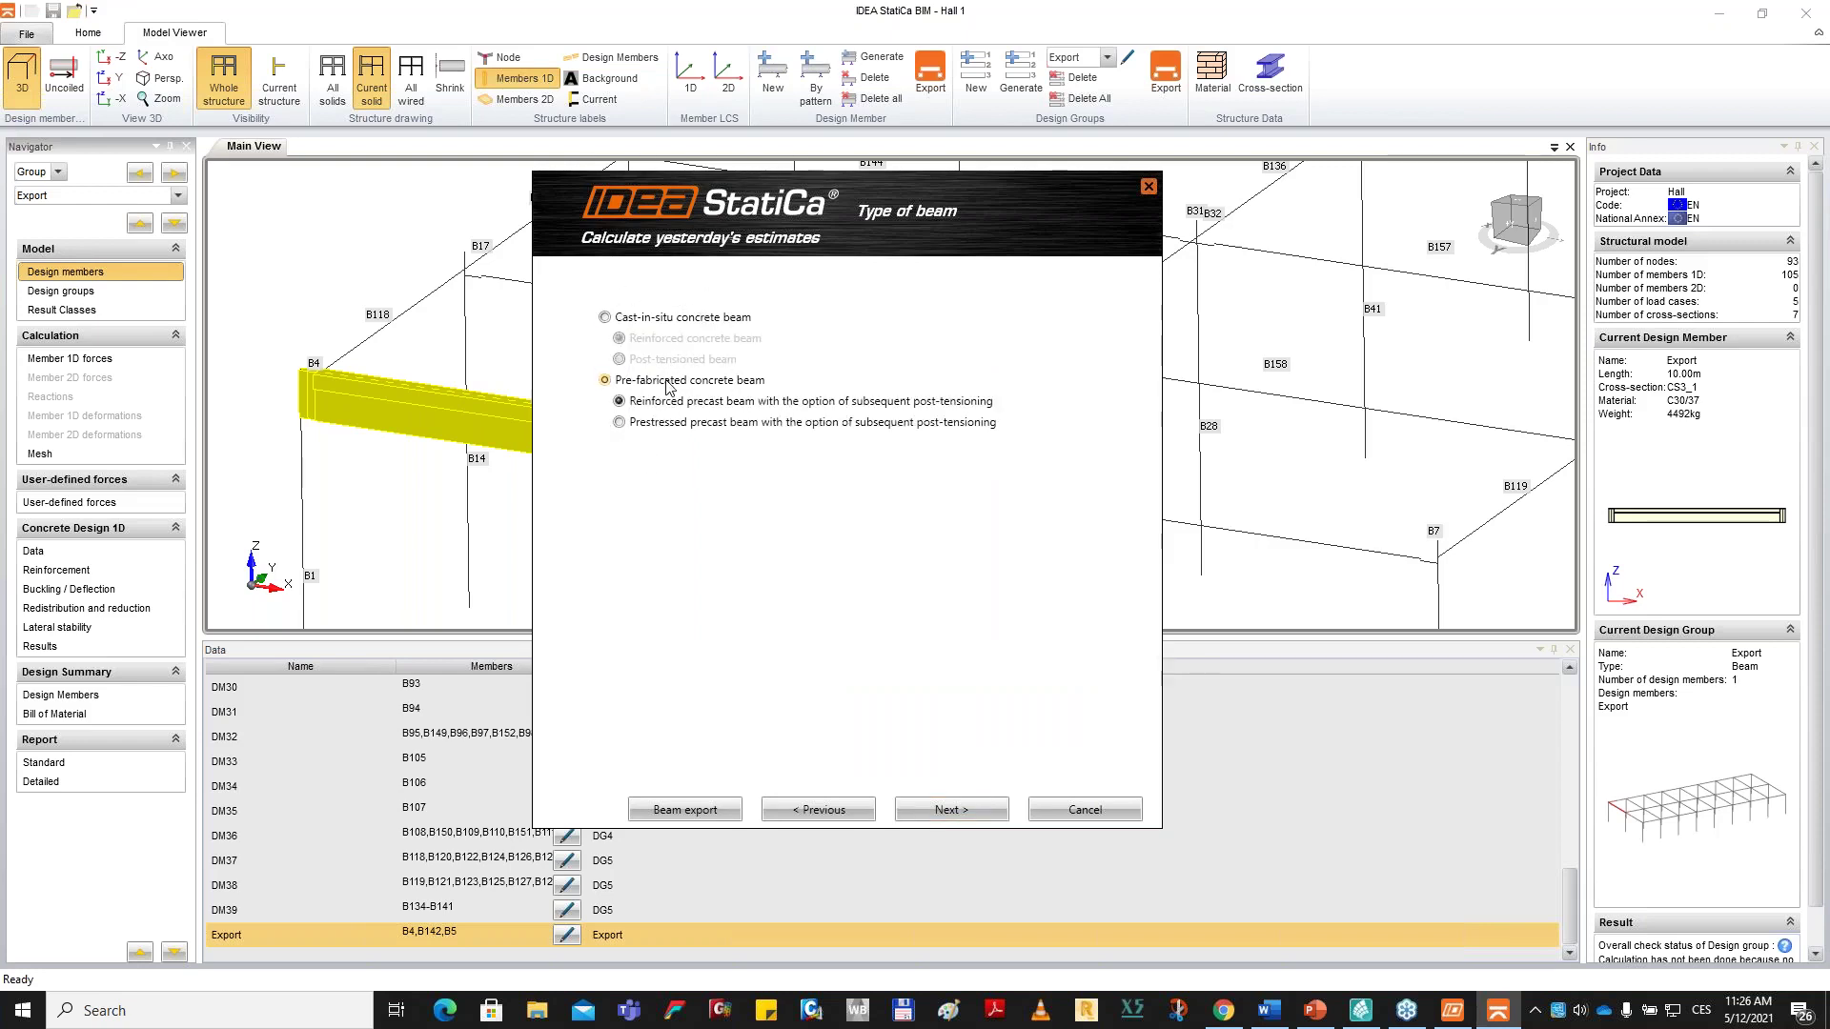
left_click(675, 425)
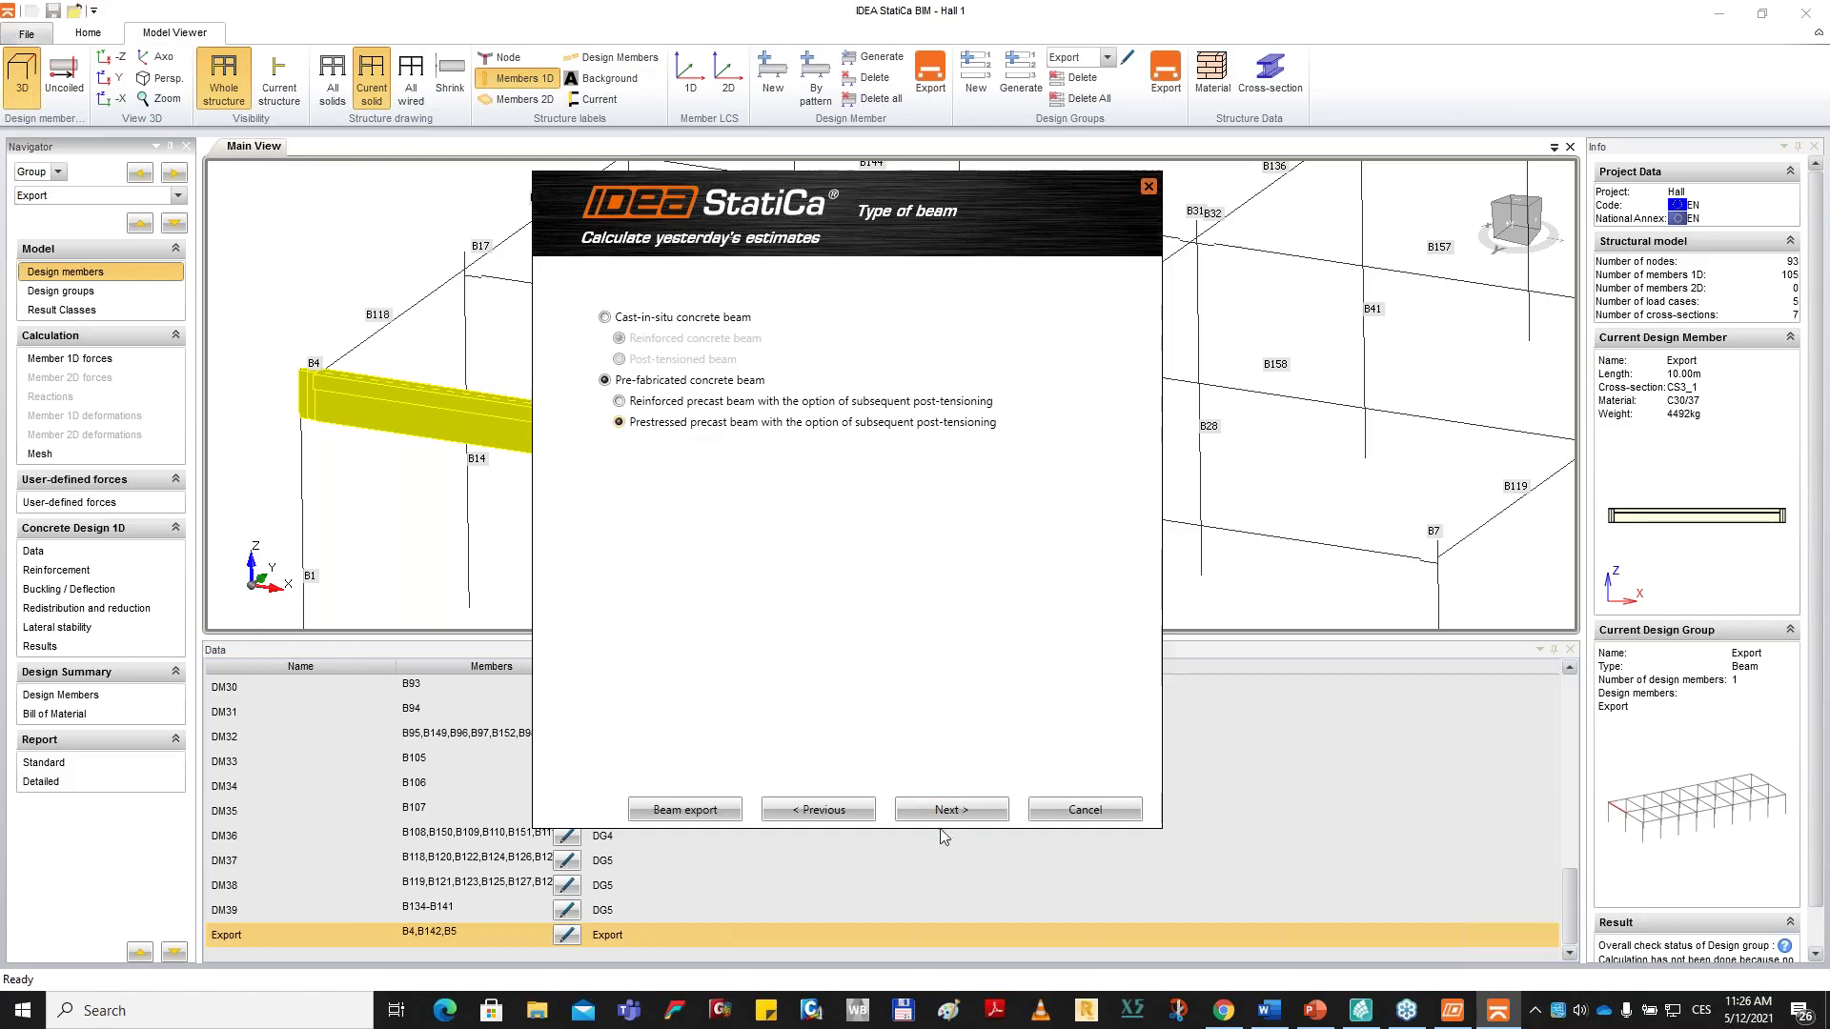
left_click(999, 812)
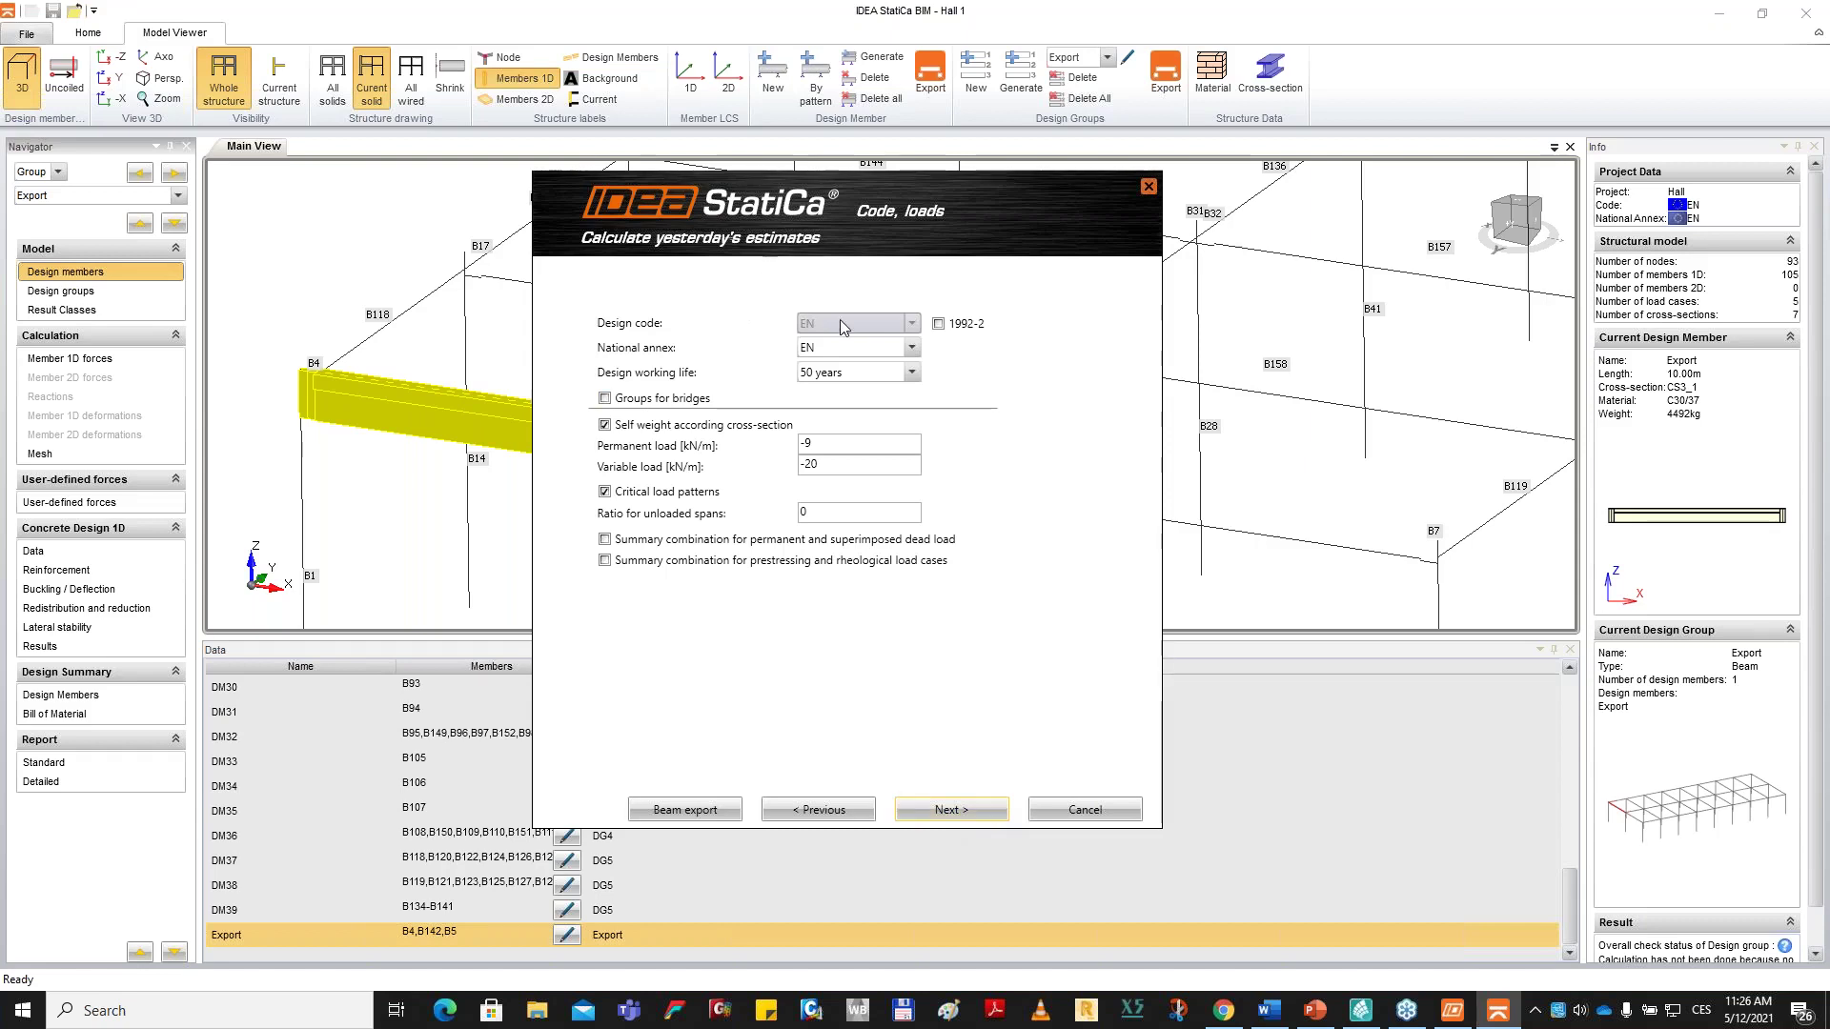
Choose EN as the national annex and 50 years as the design working life.
left_click(844, 351)
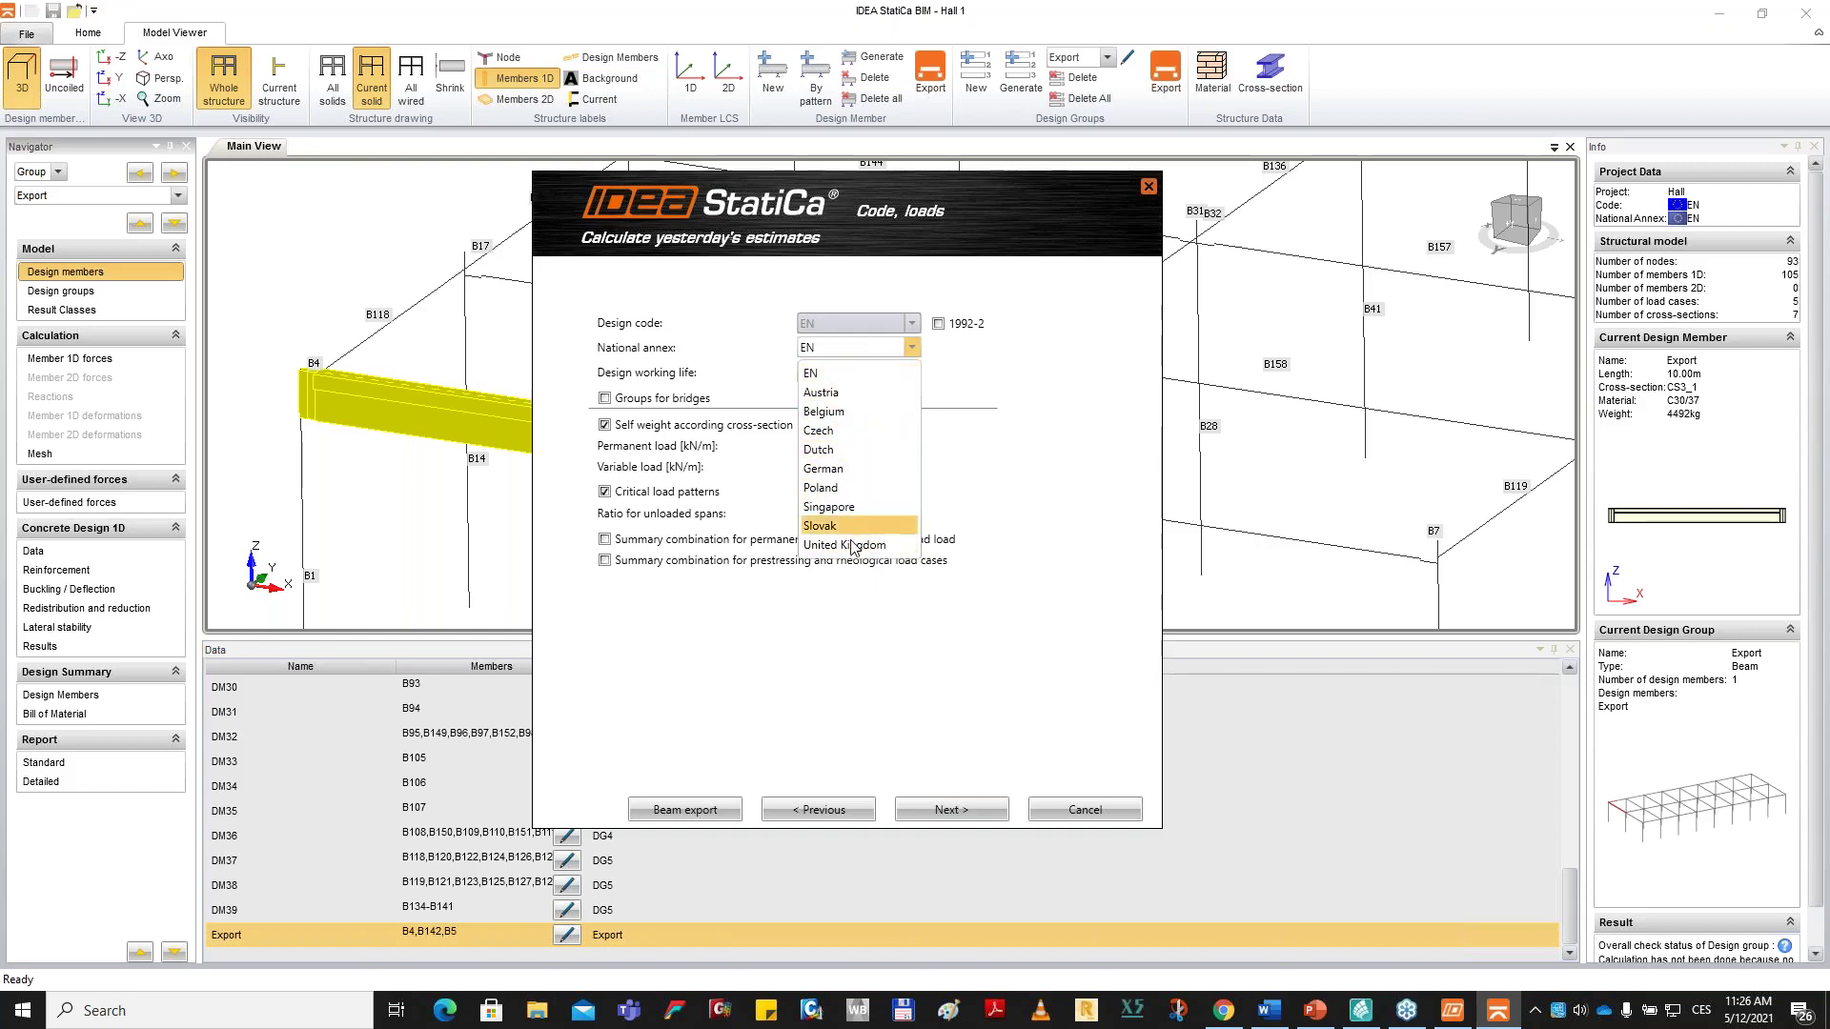
left_click(810, 373)
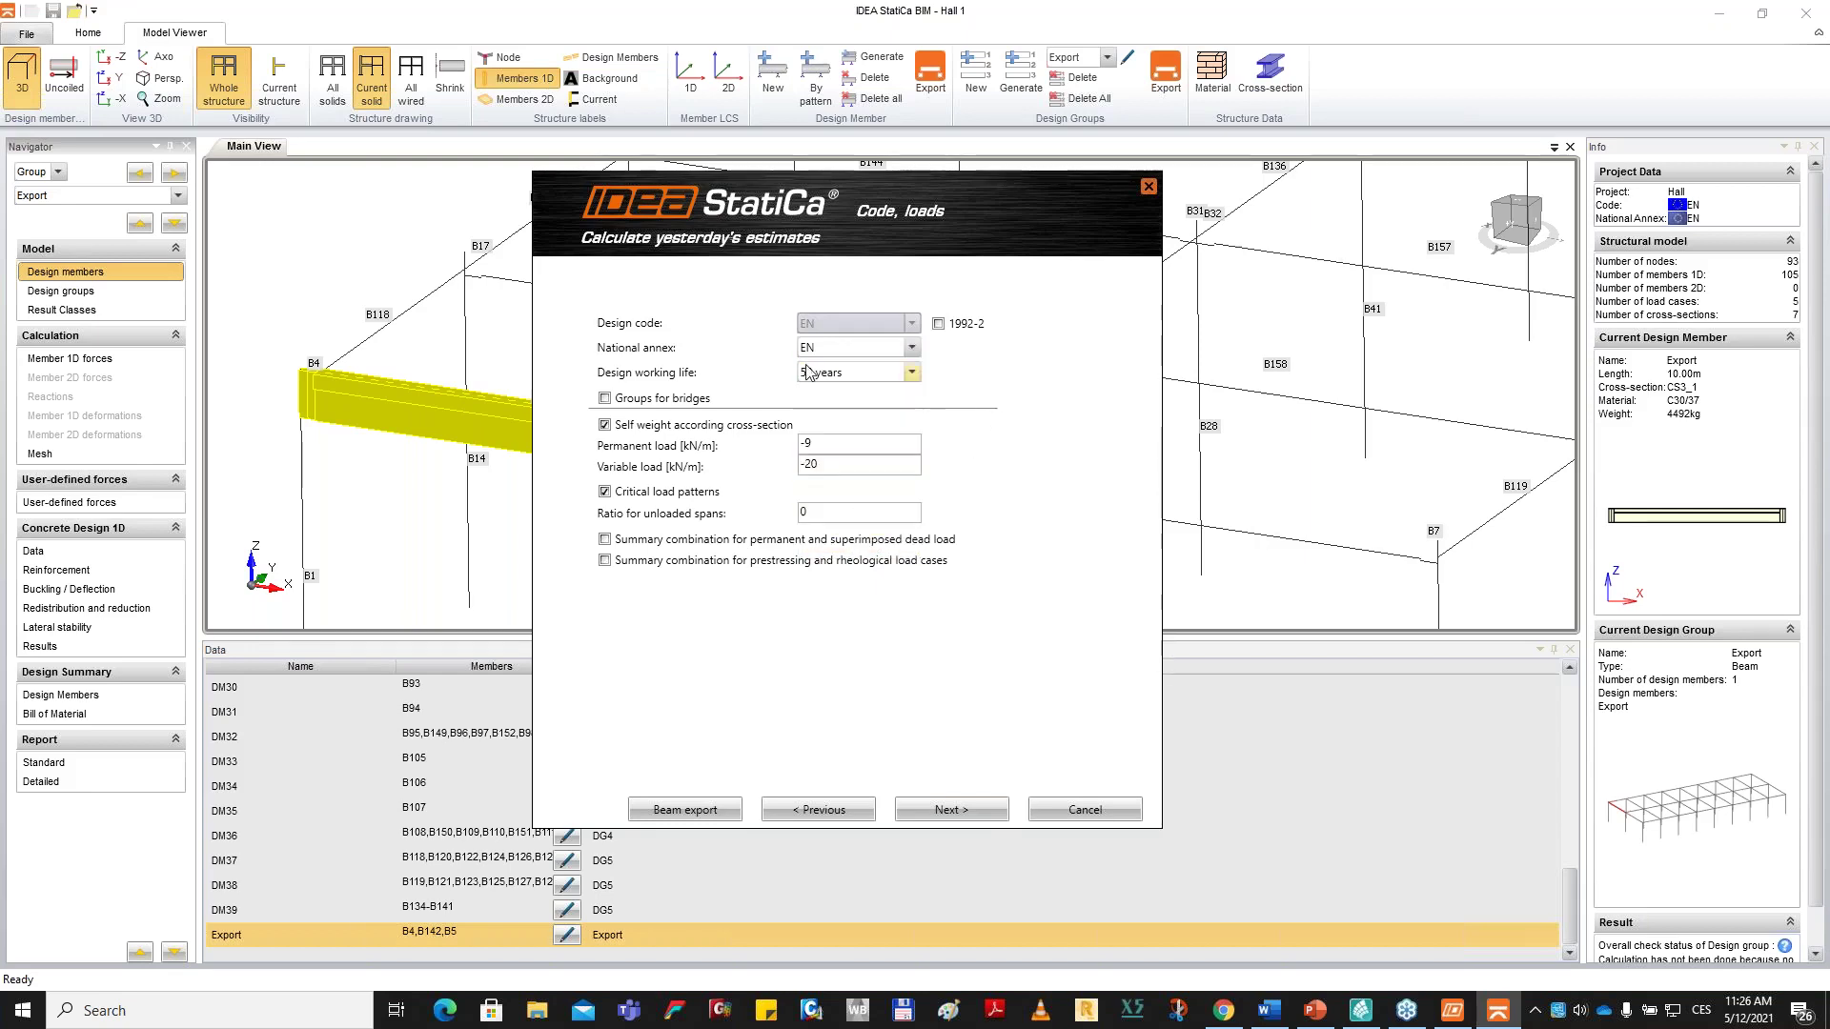
left_click(817, 374)
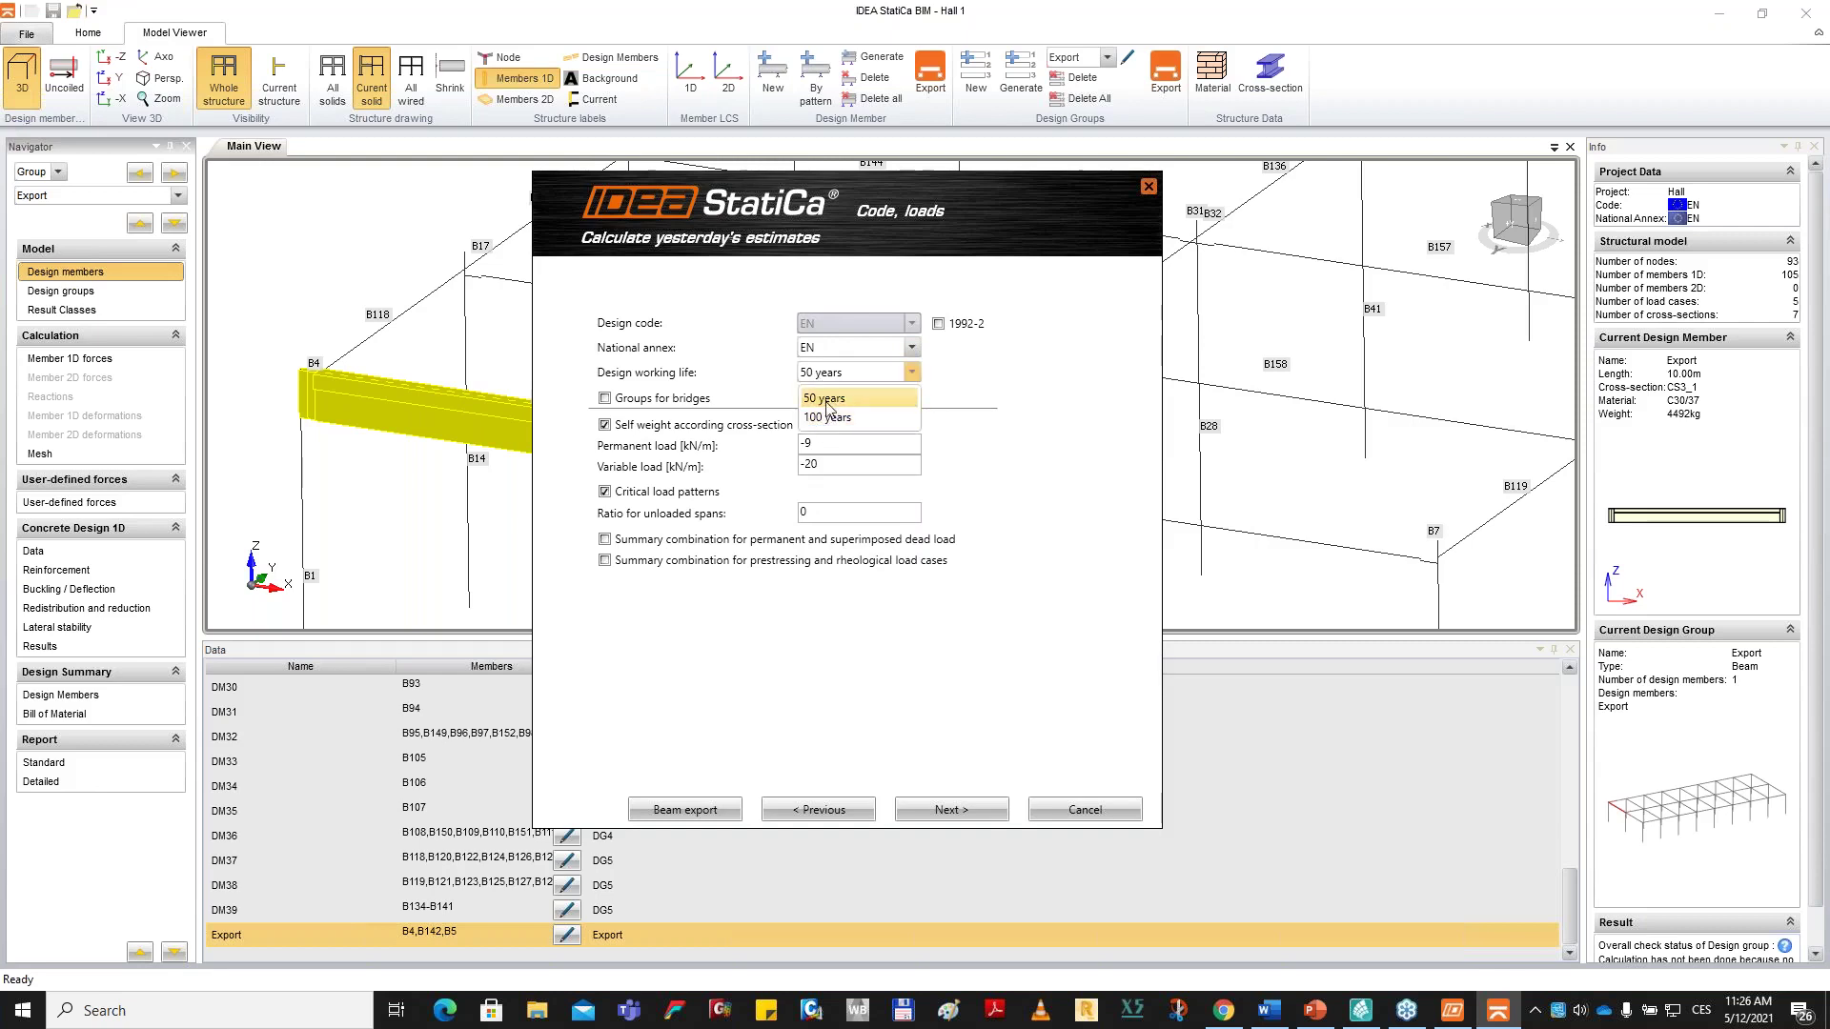
left_click(831, 401)
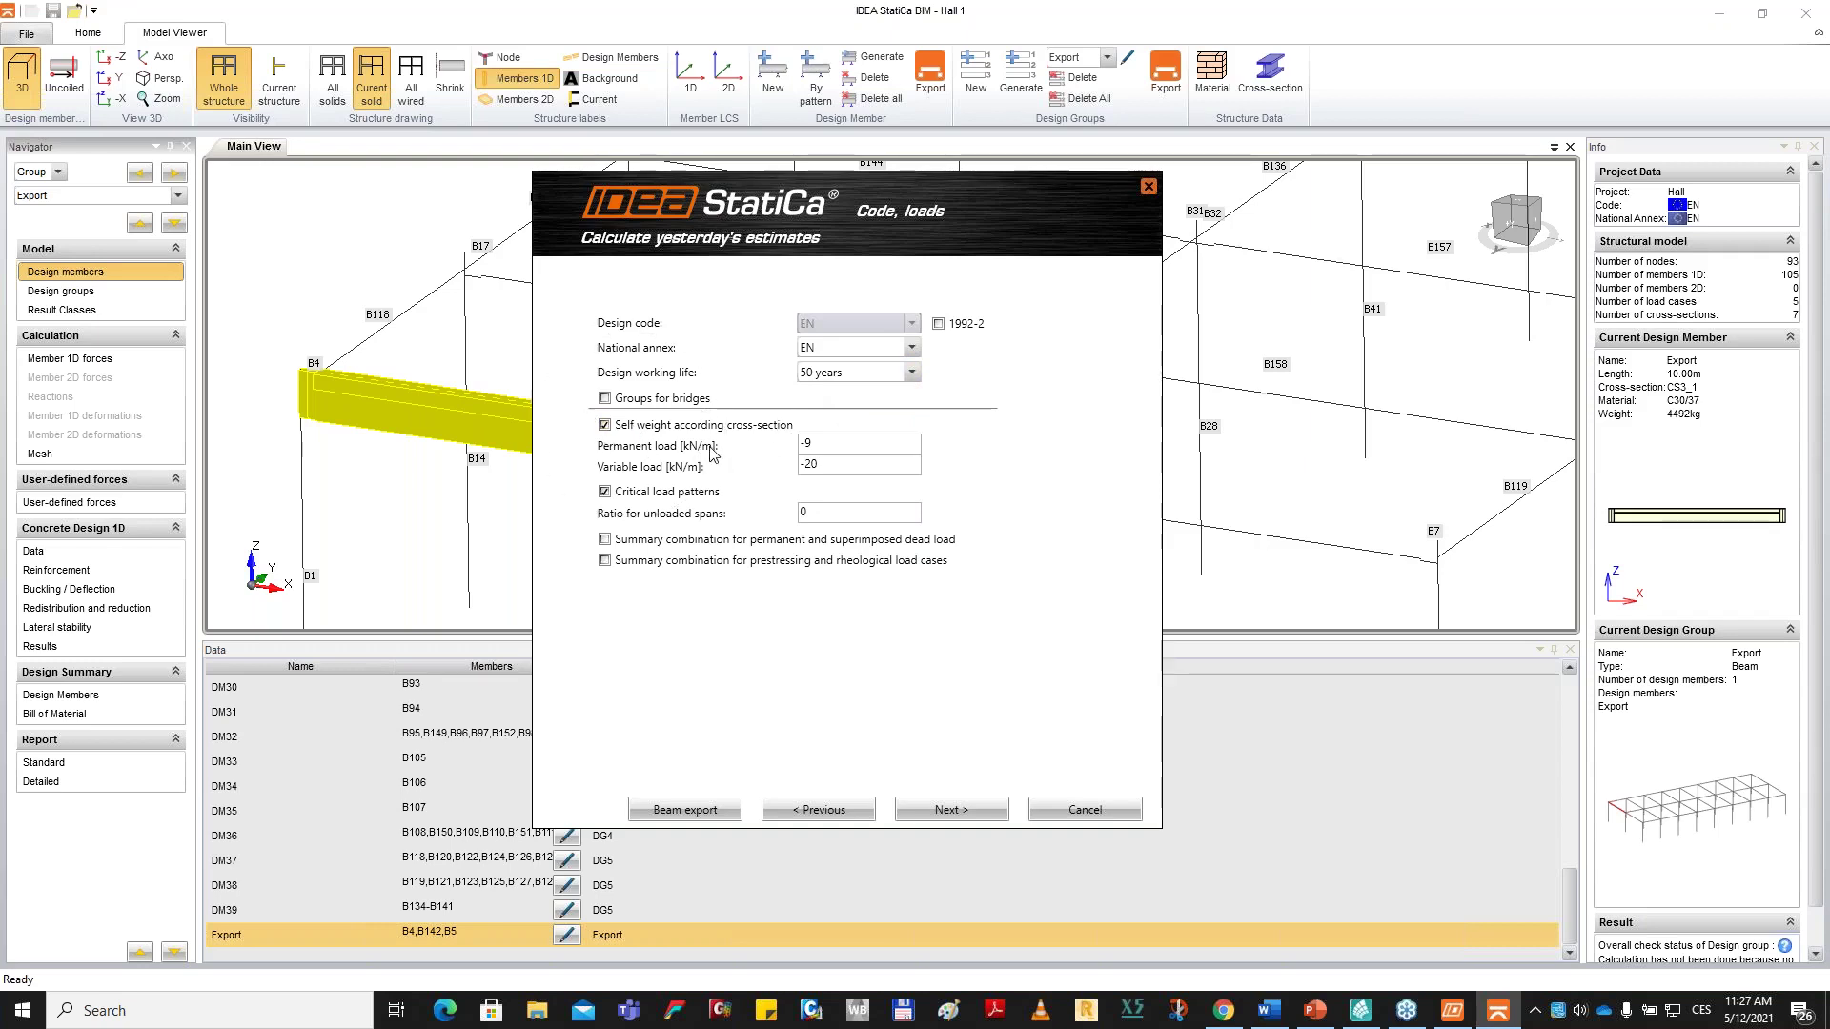
Set the permanent and variable loads to 0 kN/m and turn off critical load patterns, keeping self weight according to cross-section.
left_click(837, 443)
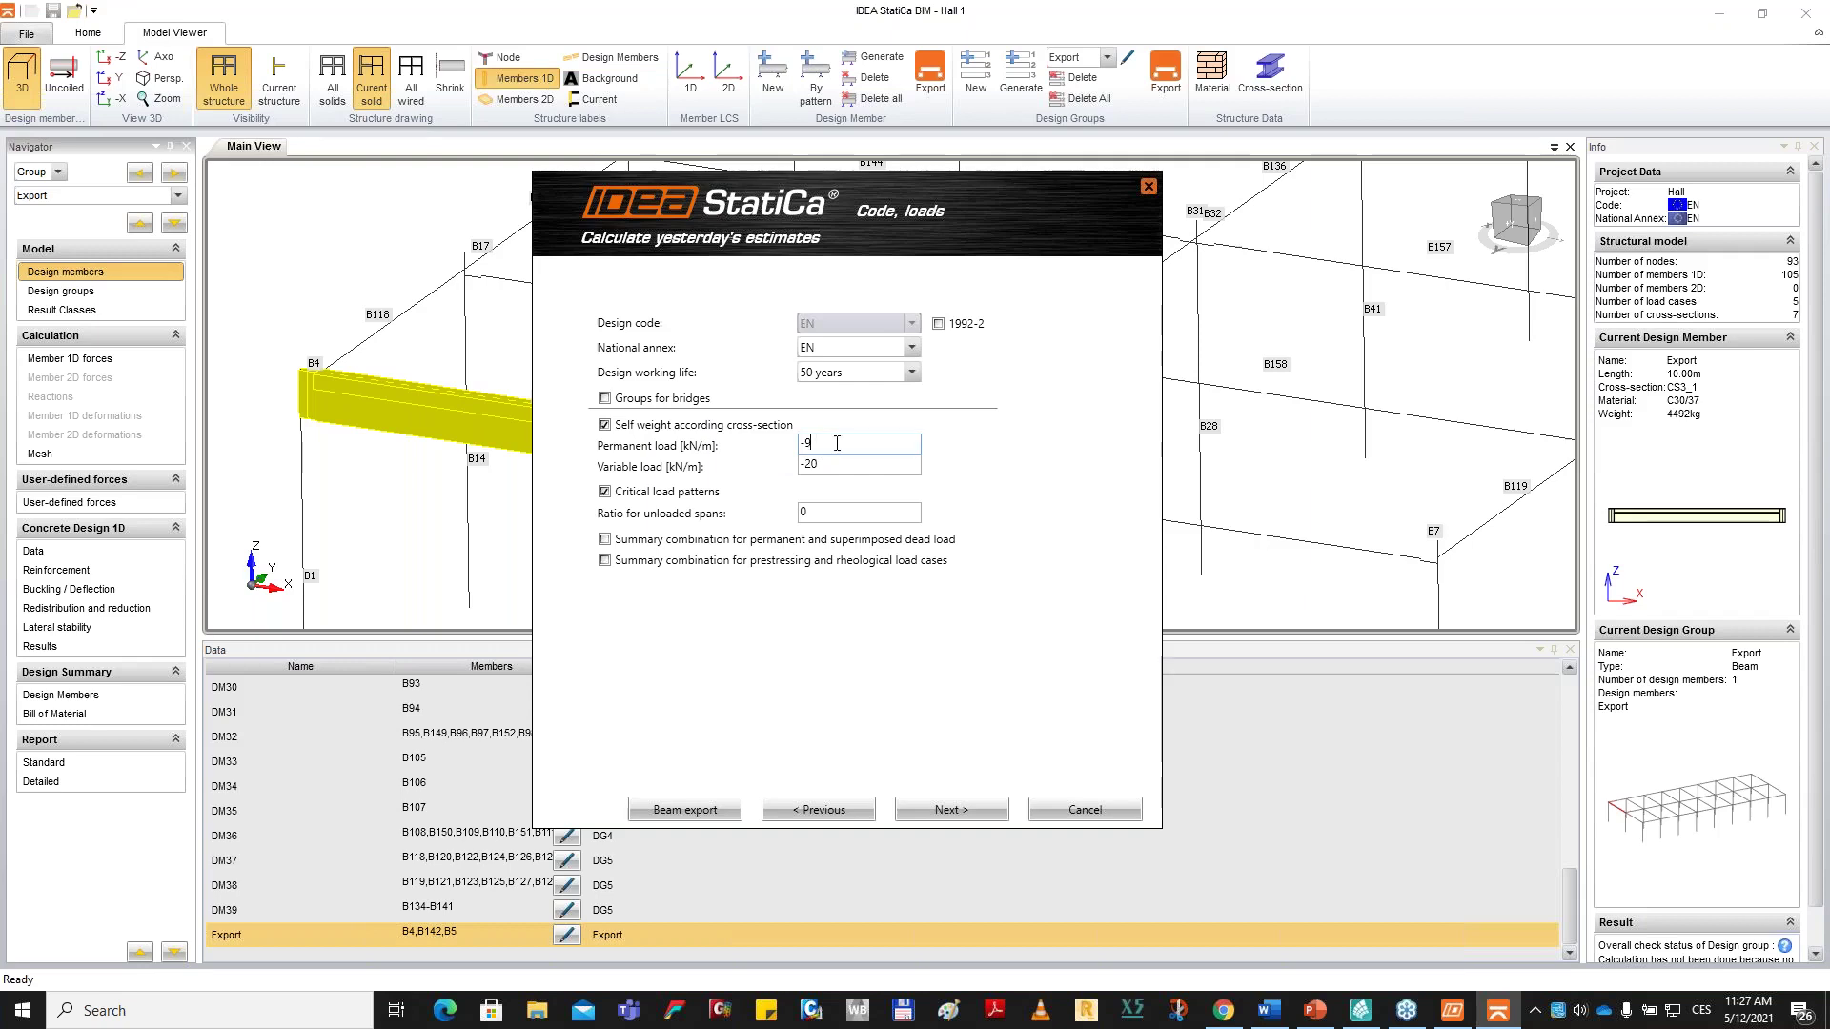
left_click_drag(837, 444, 624, 467)
type("0")
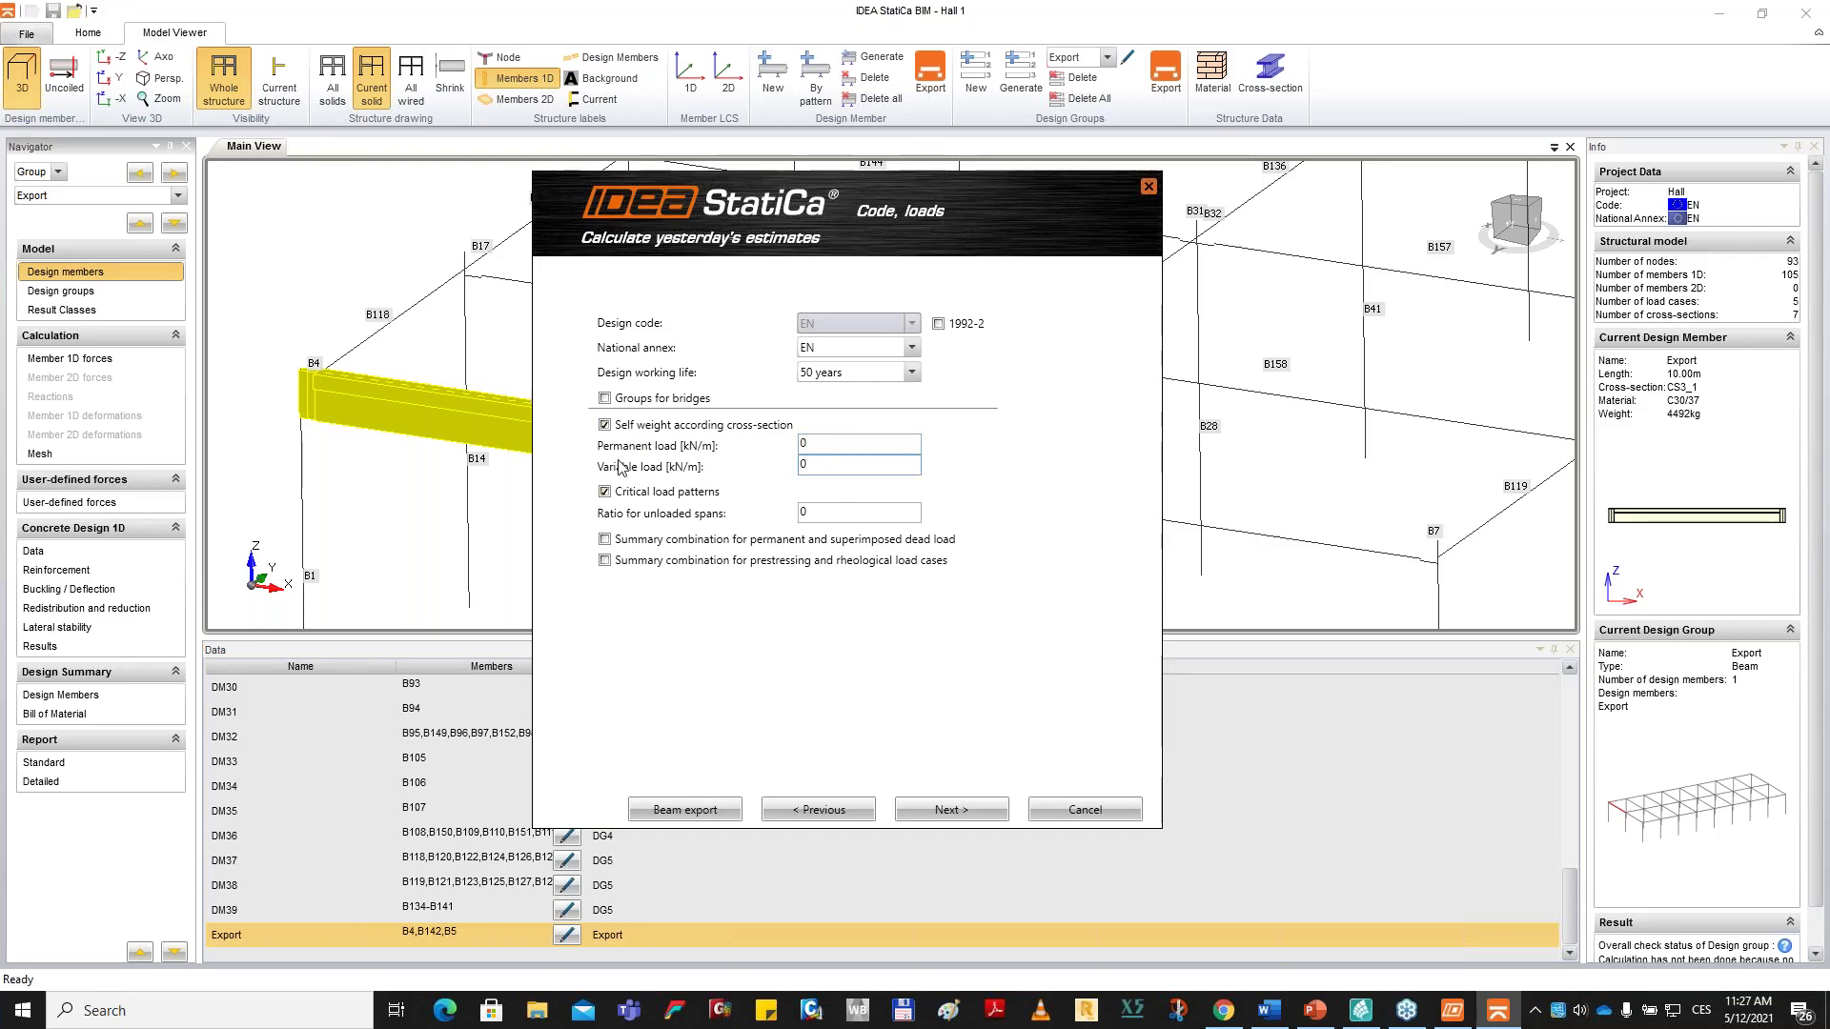
left_click_drag(846, 199, 940, 214)
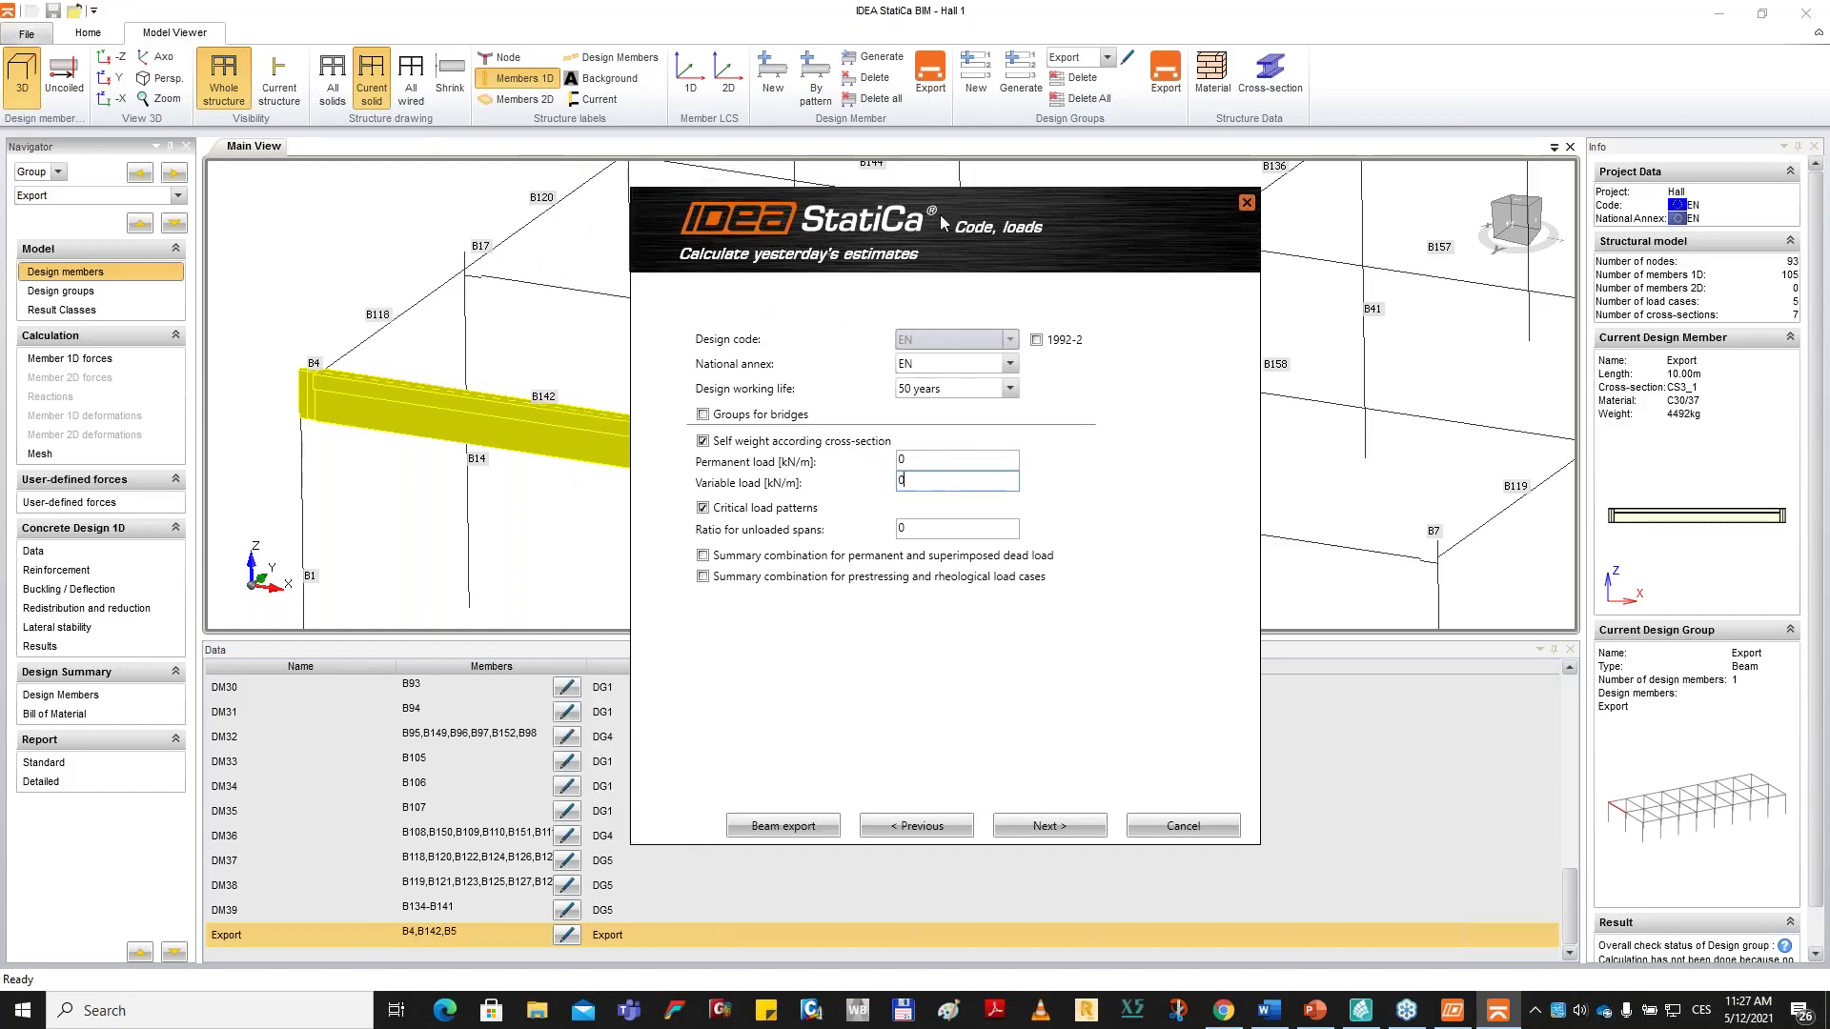
left_click(763, 510)
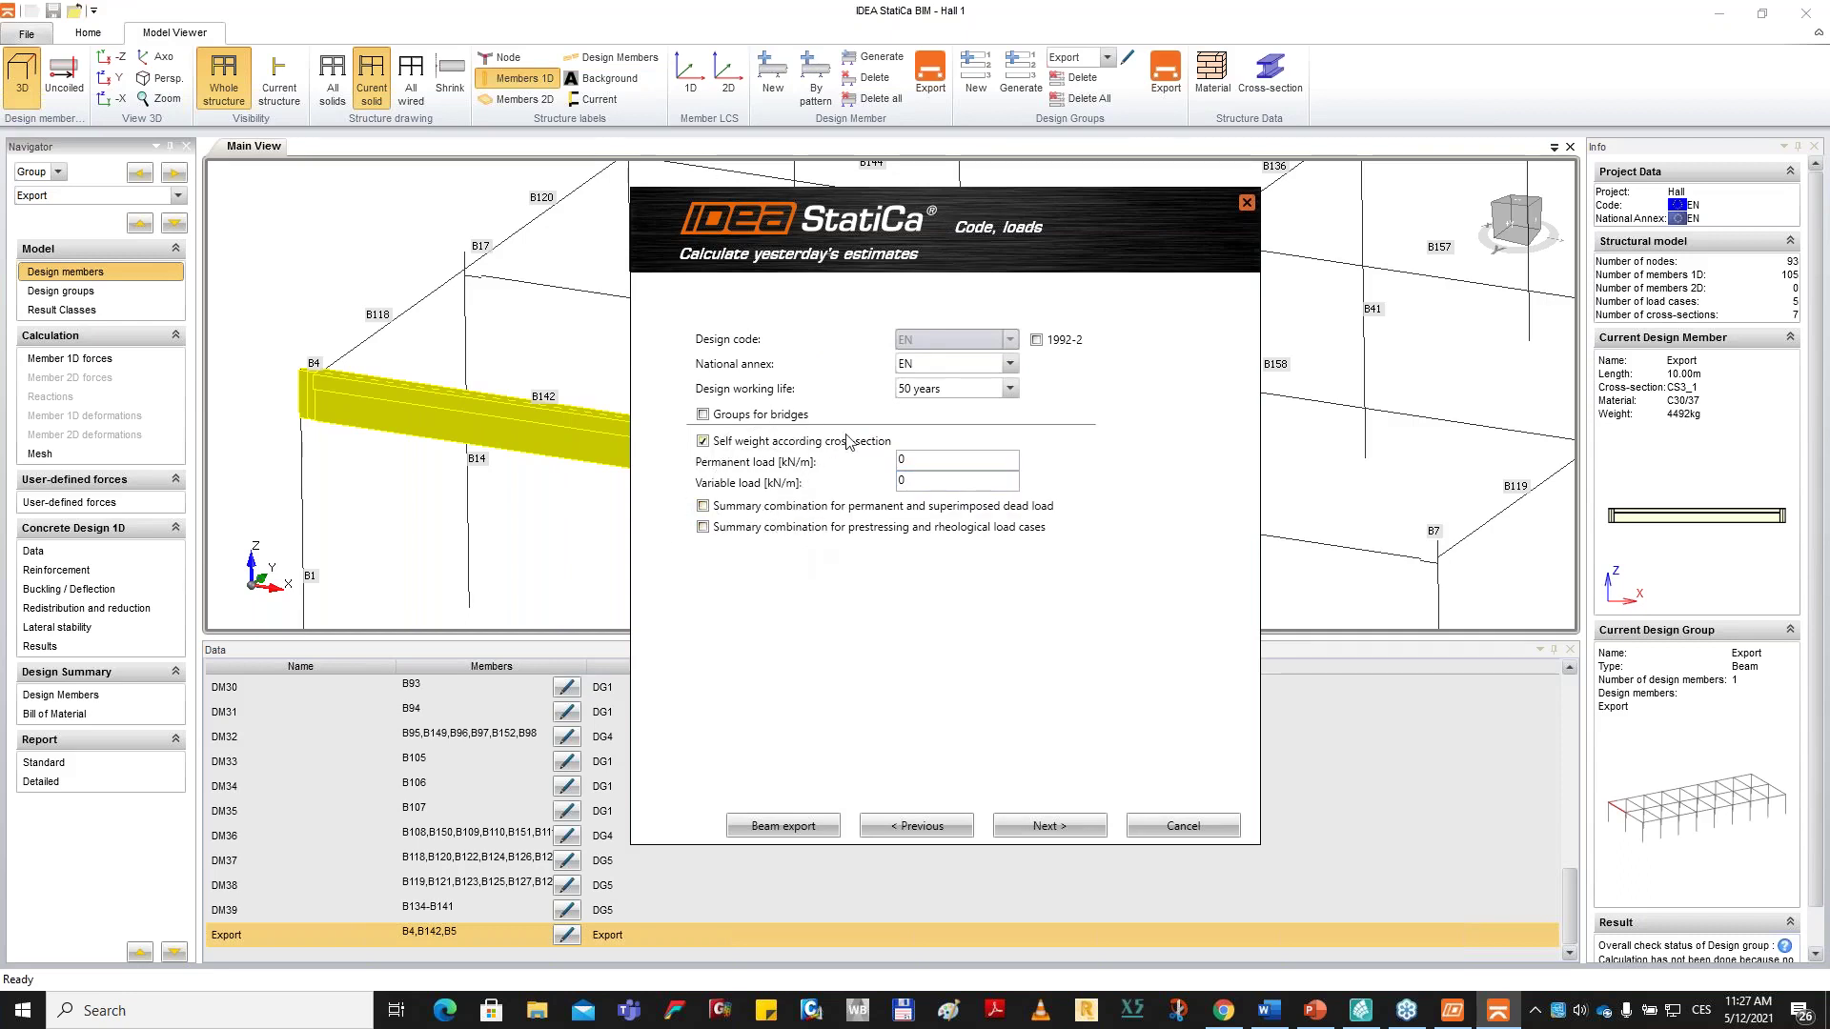
left_click(1026, 827)
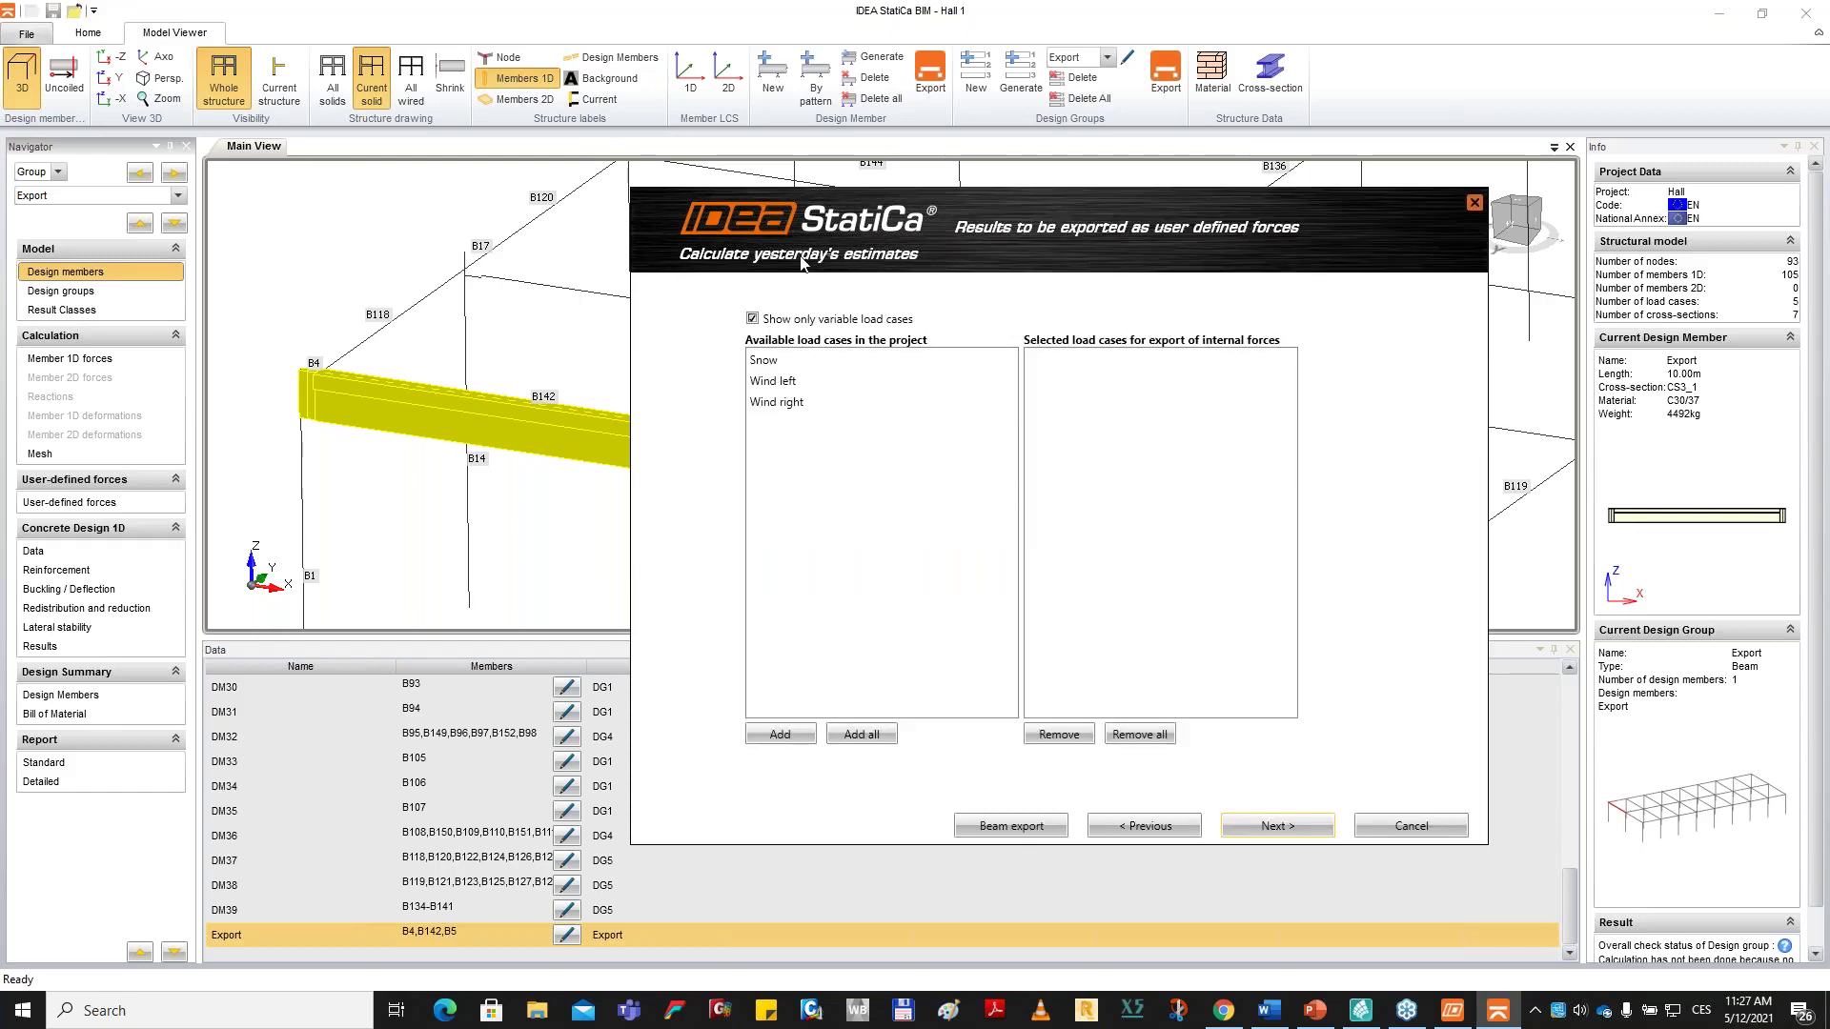
List all load cases and select Superimposed dead load, Snow, Wind left and Wind right for the export of internal forces.
left_click(818, 321)
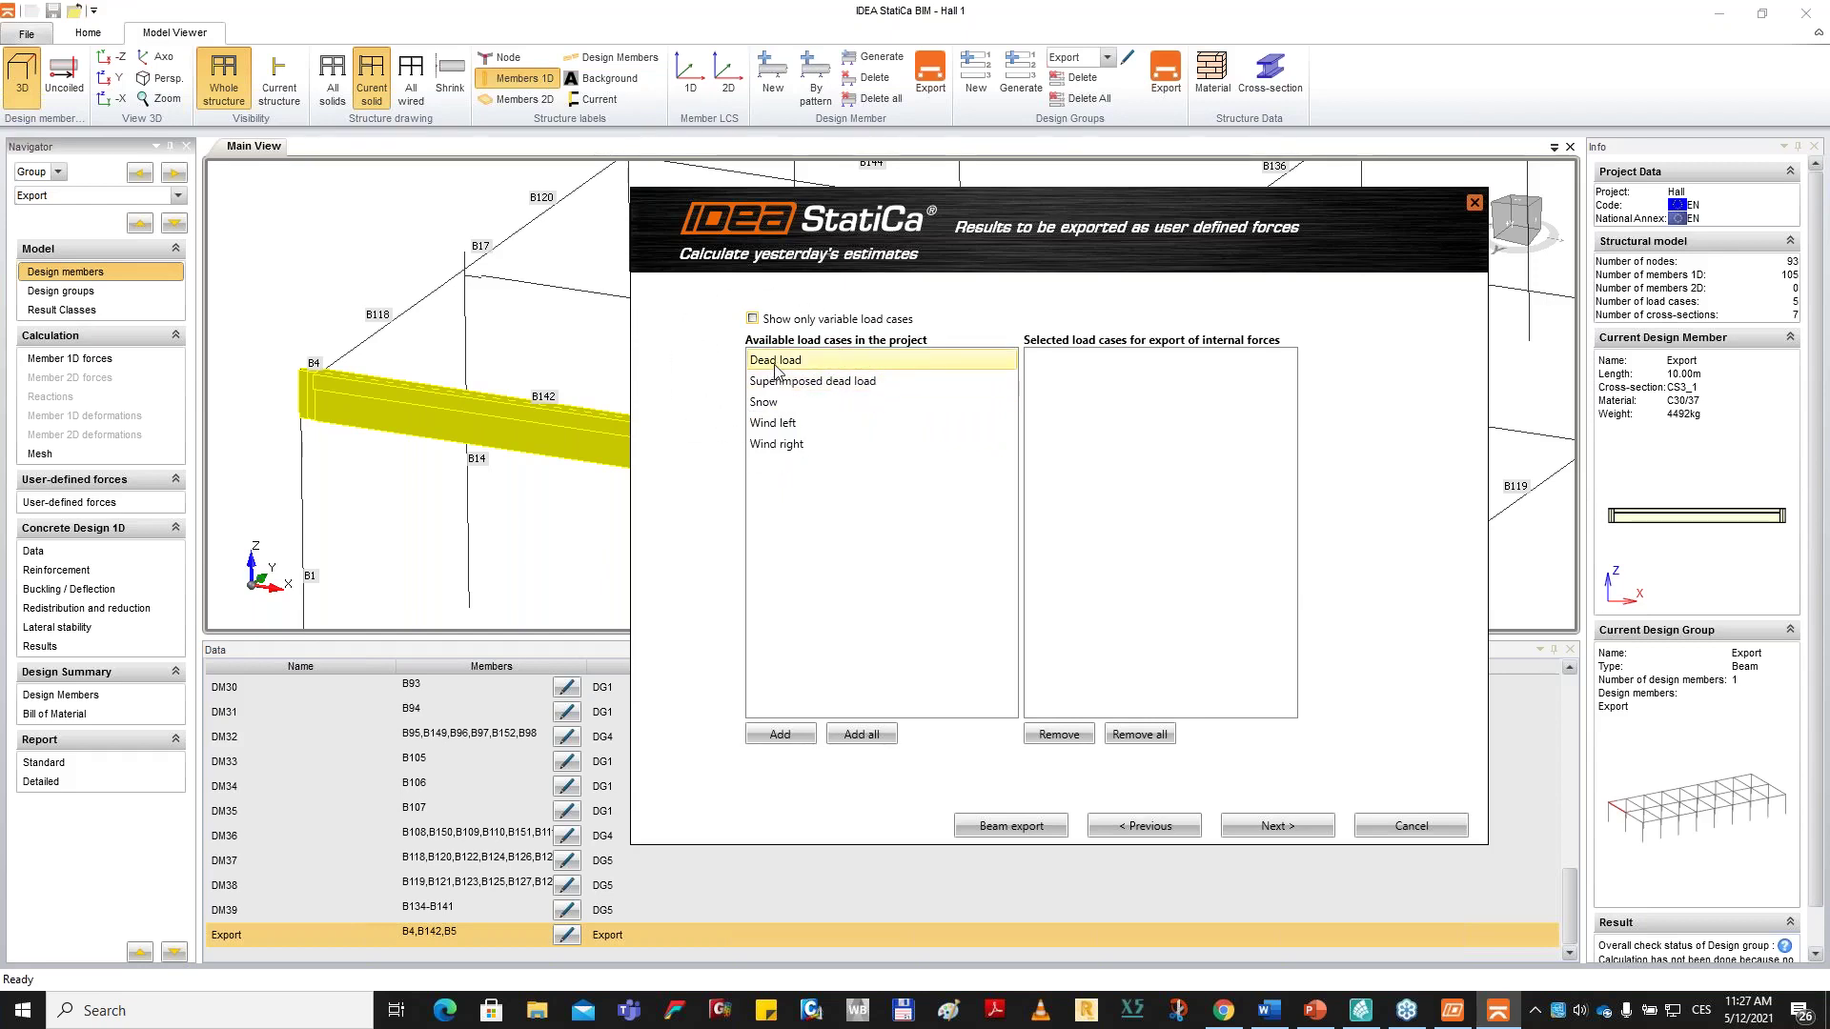
left_click_drag(777, 381, 786, 493)
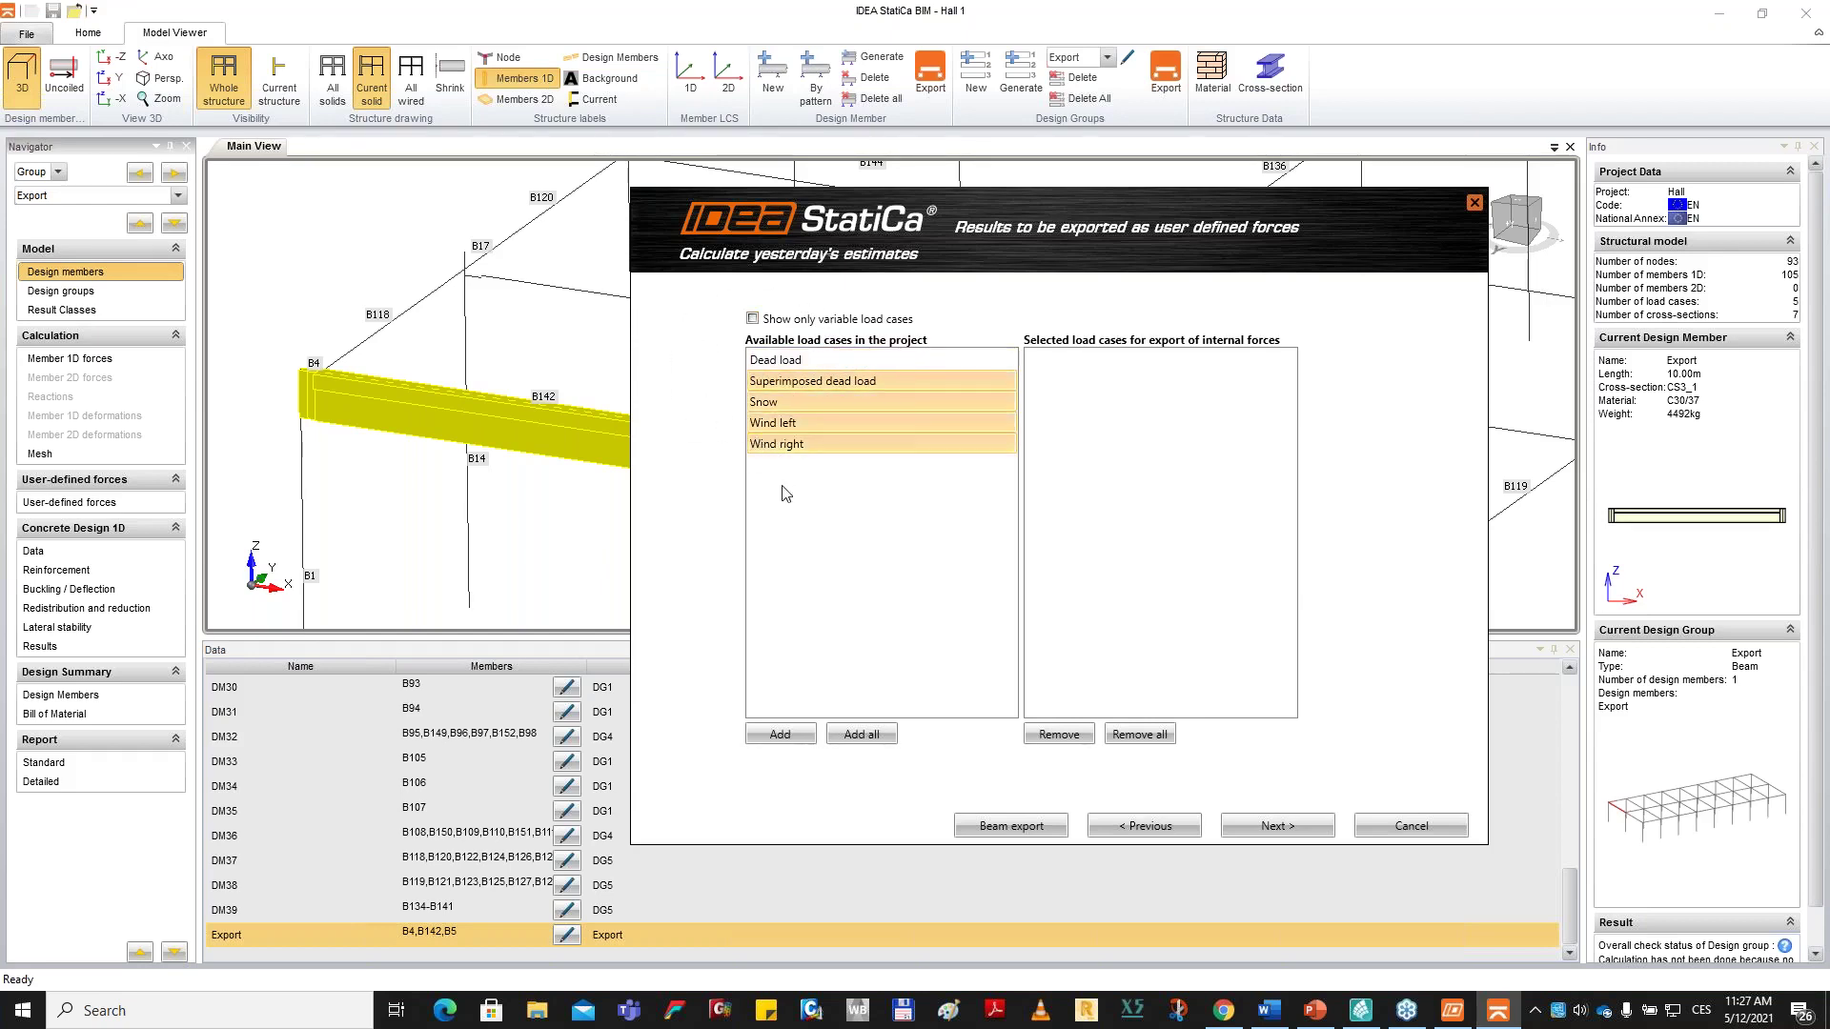
left_click(781, 734)
left_click(1280, 825)
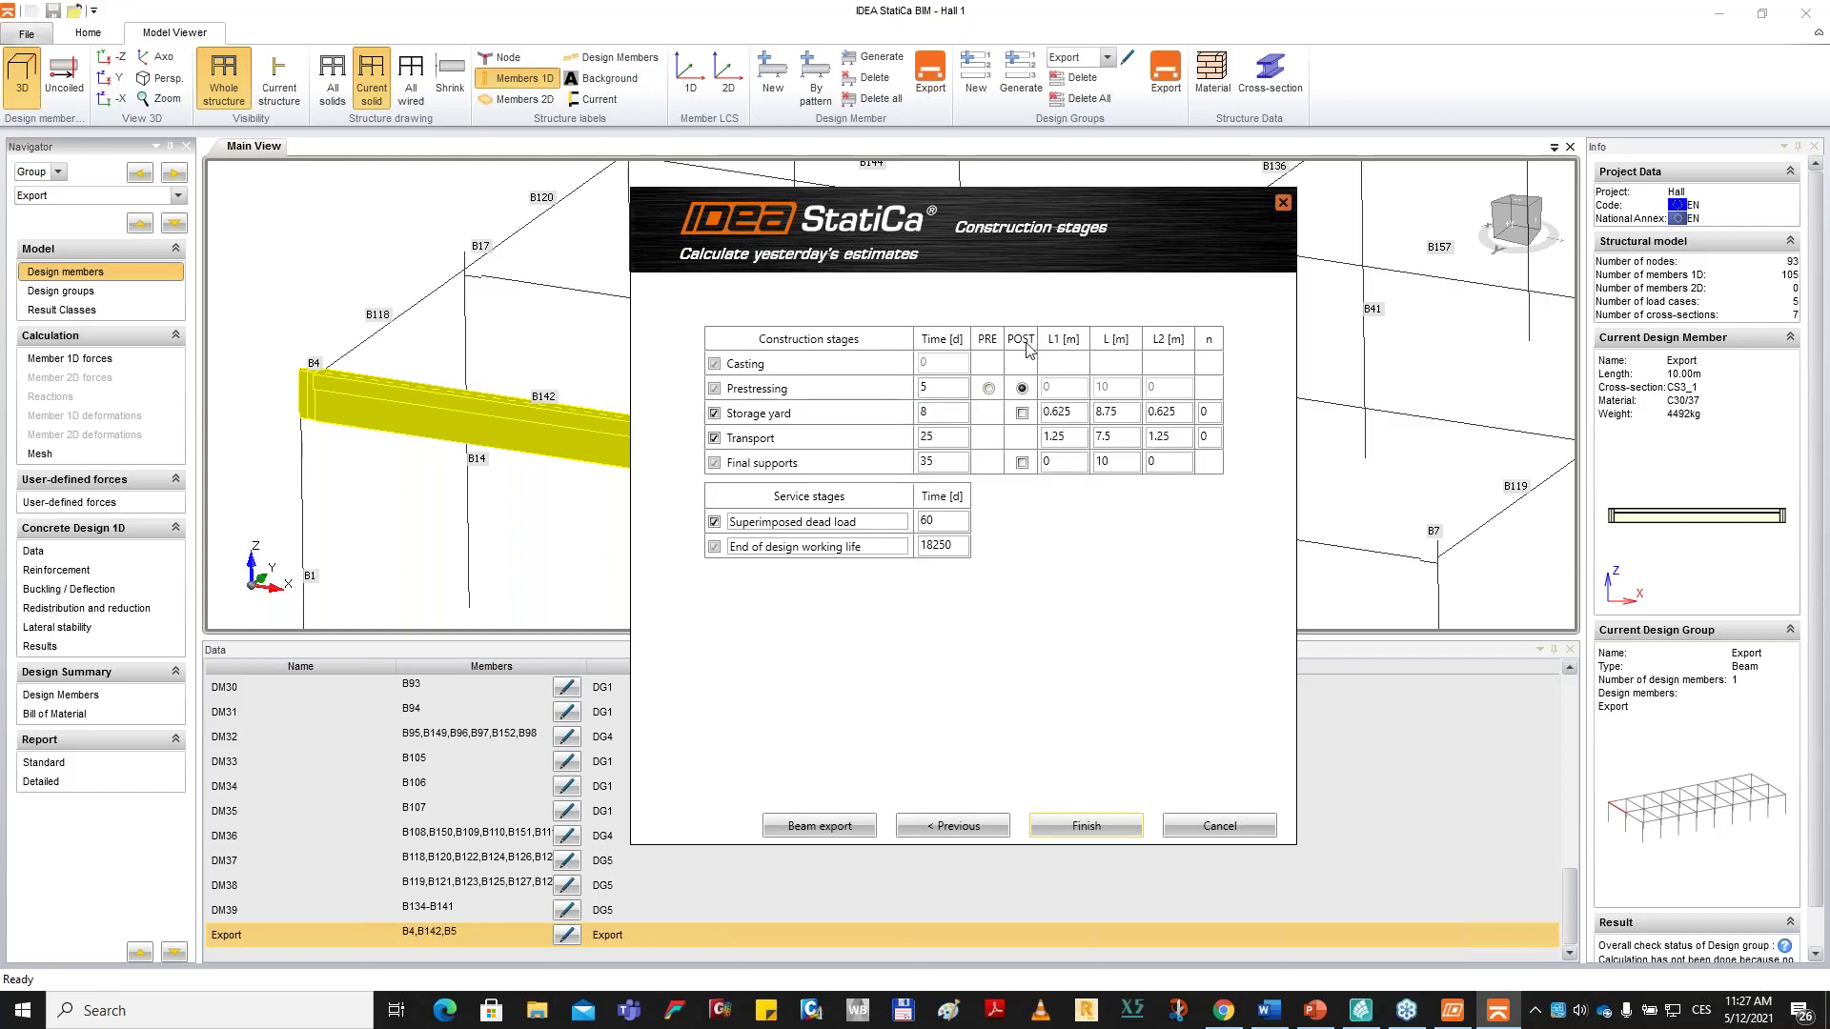
Configure the construction stages with PRE prestressing, a storage yard L1 of 2 m and final supports at the beam ends, and finish the export.
left_click(985, 342)
left_click(990, 389)
left_click(1065, 411)
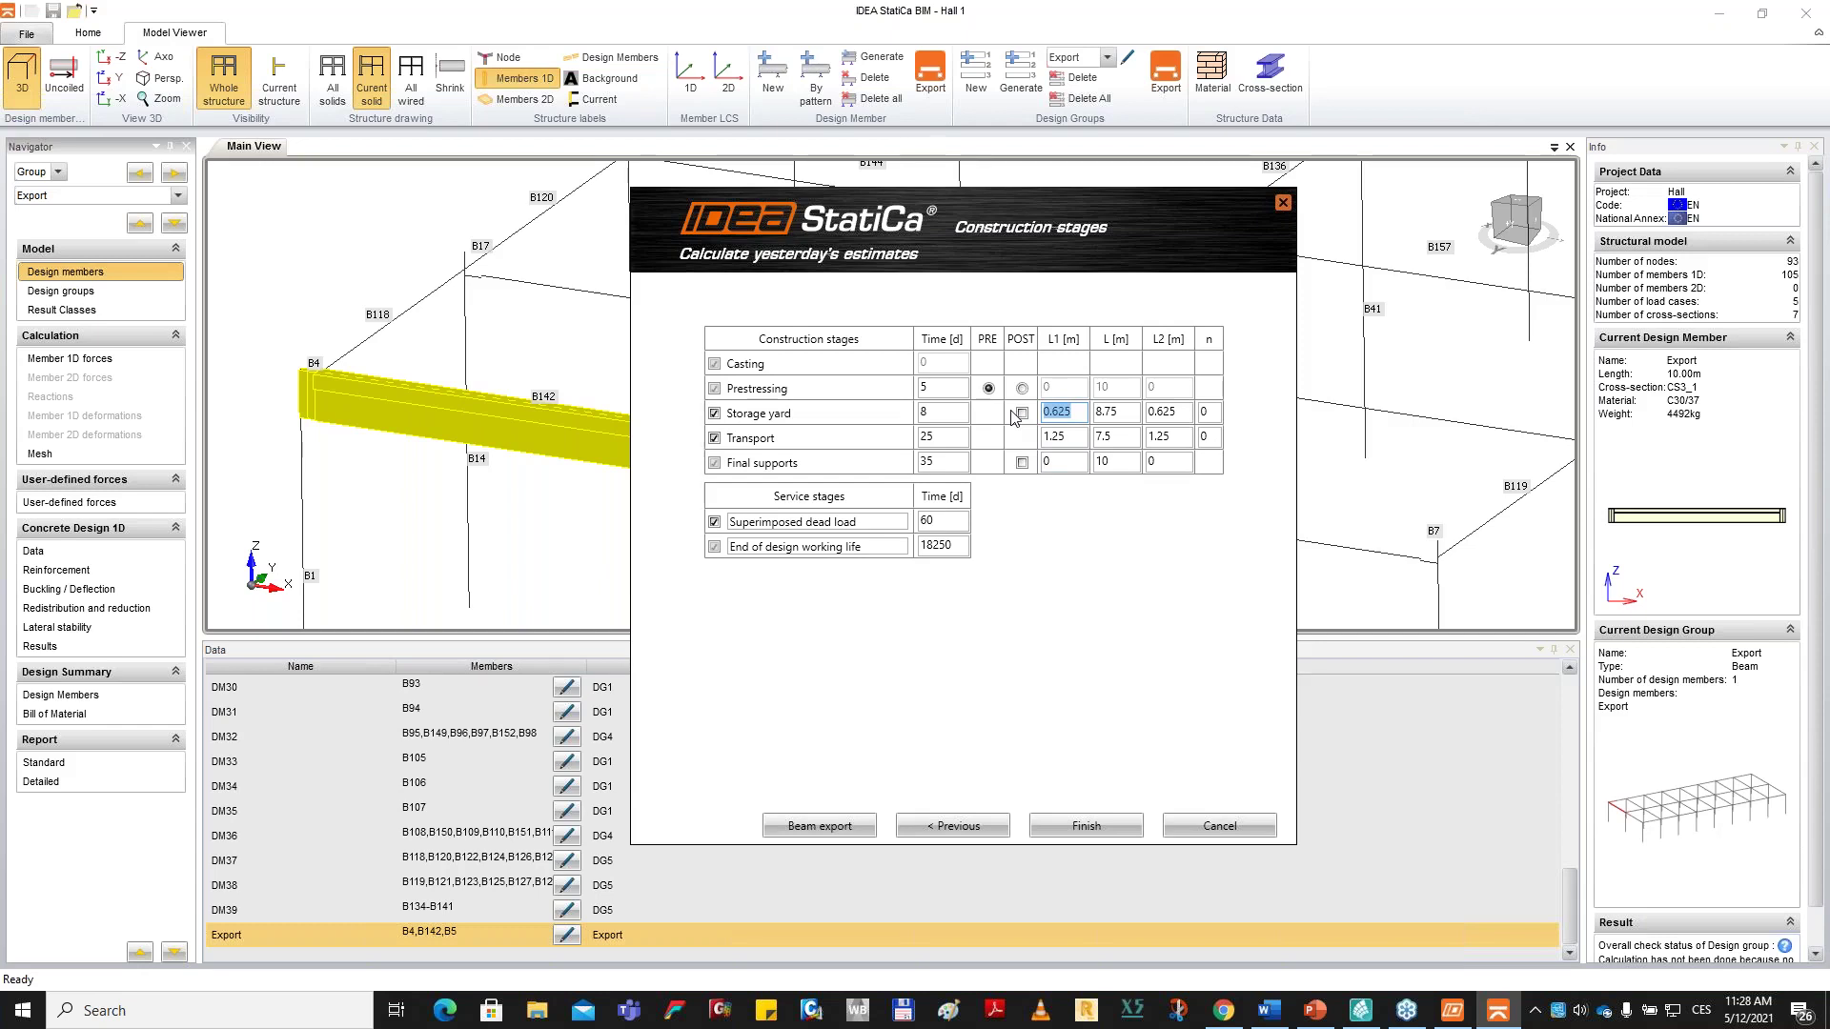
type("2")
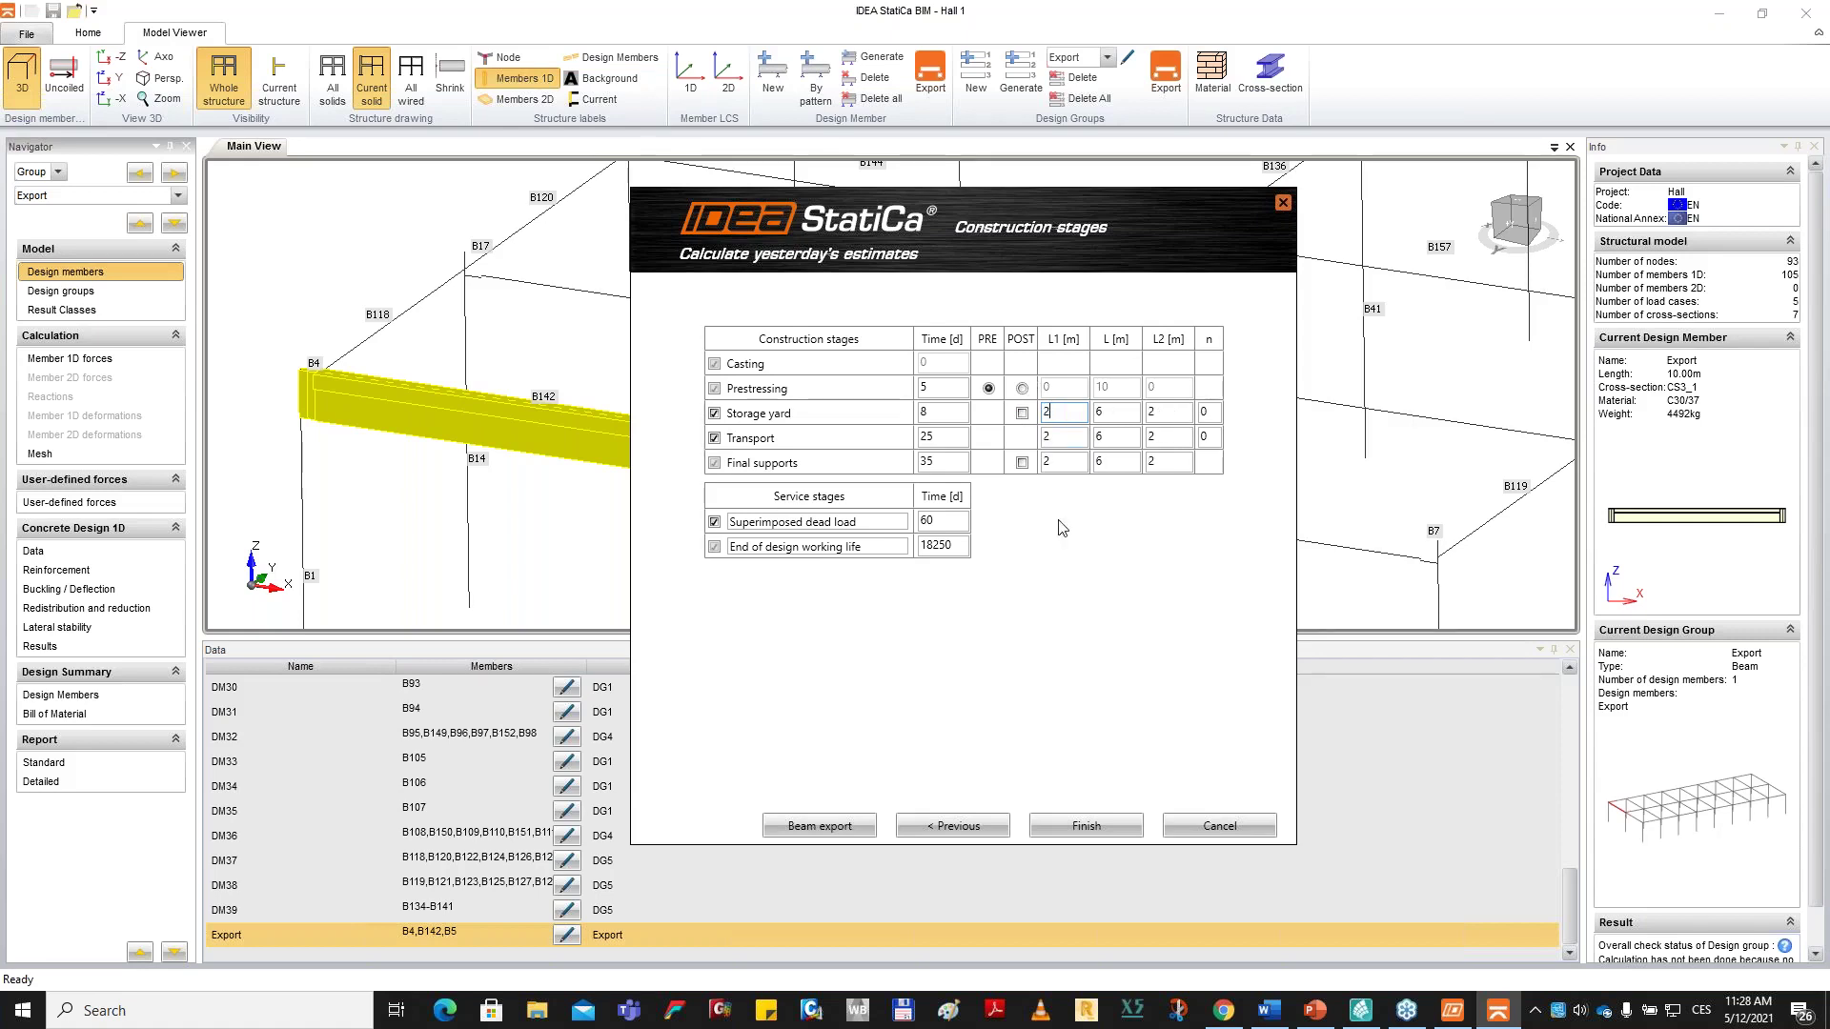
double_click(1079, 464)
left_click(1117, 830)
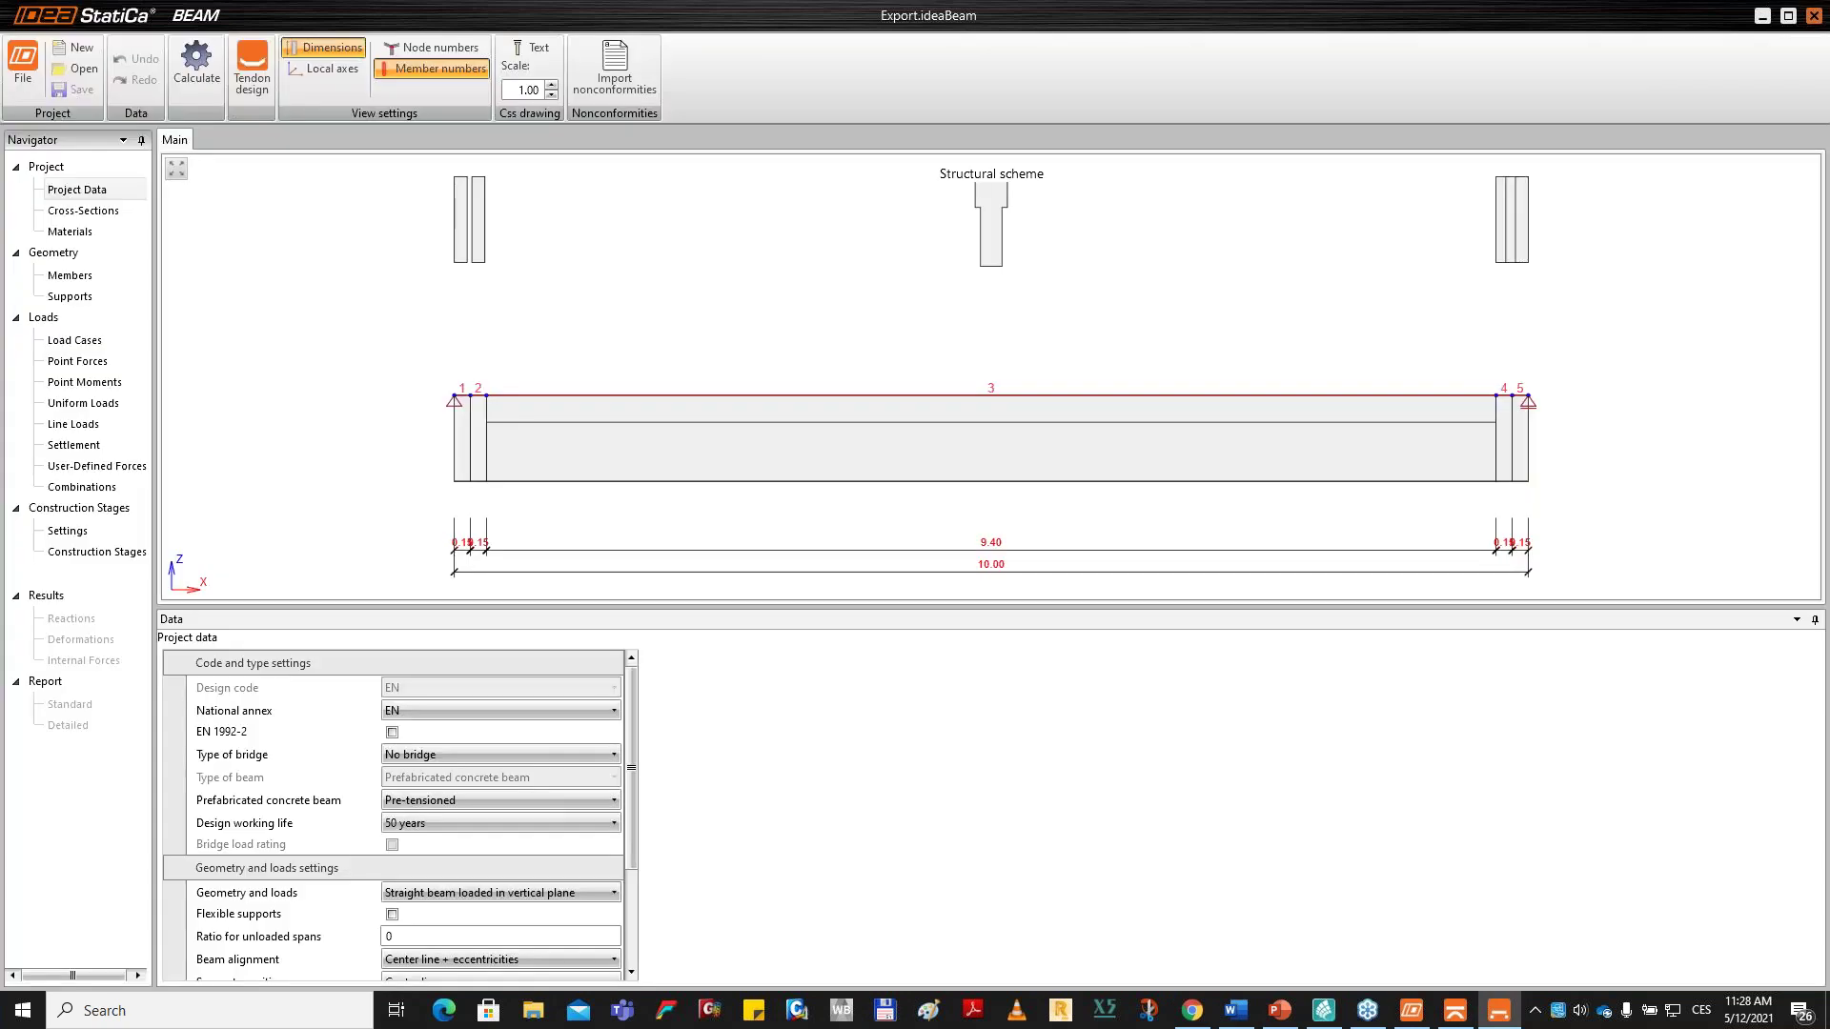
Review the list of load cases and display the Wind right load case on the beam.
left_click_drag(982, 606, 982, 629)
scroll(900, 481, "up", 1)
scroll(900, 481, "down", 3)
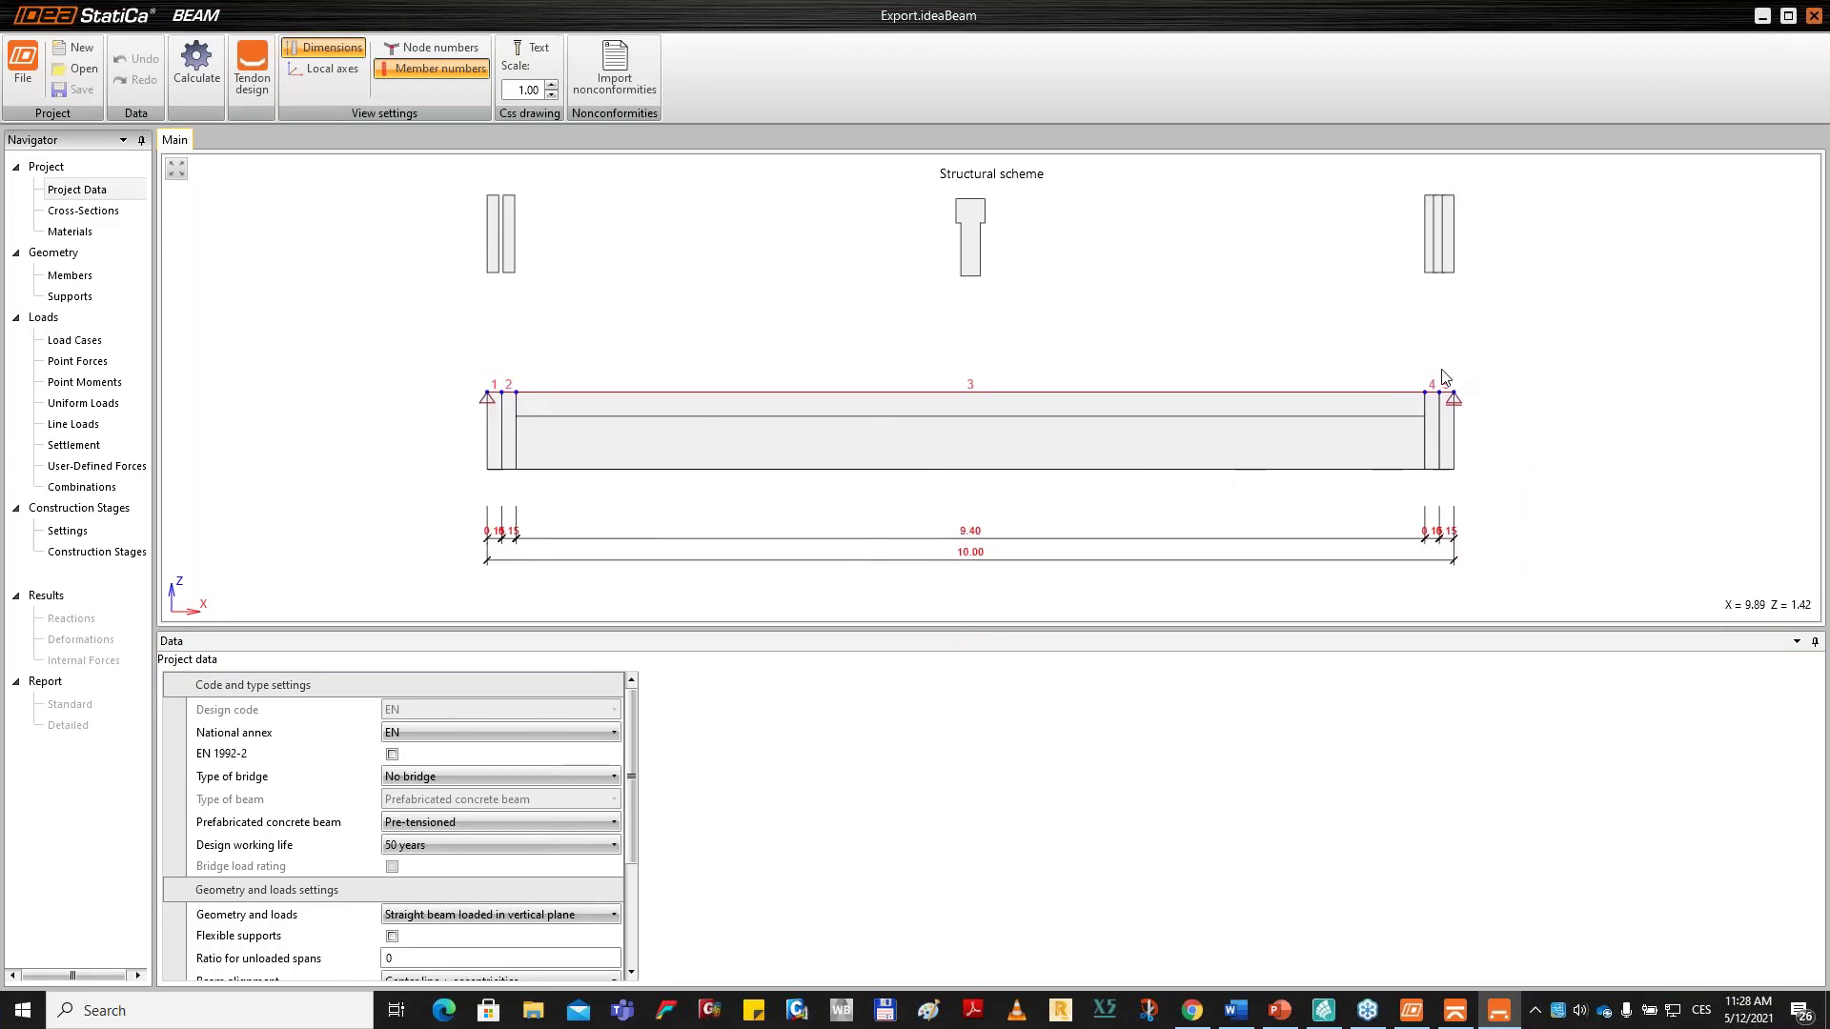
middle_click_drag(763, 461, 762, 454)
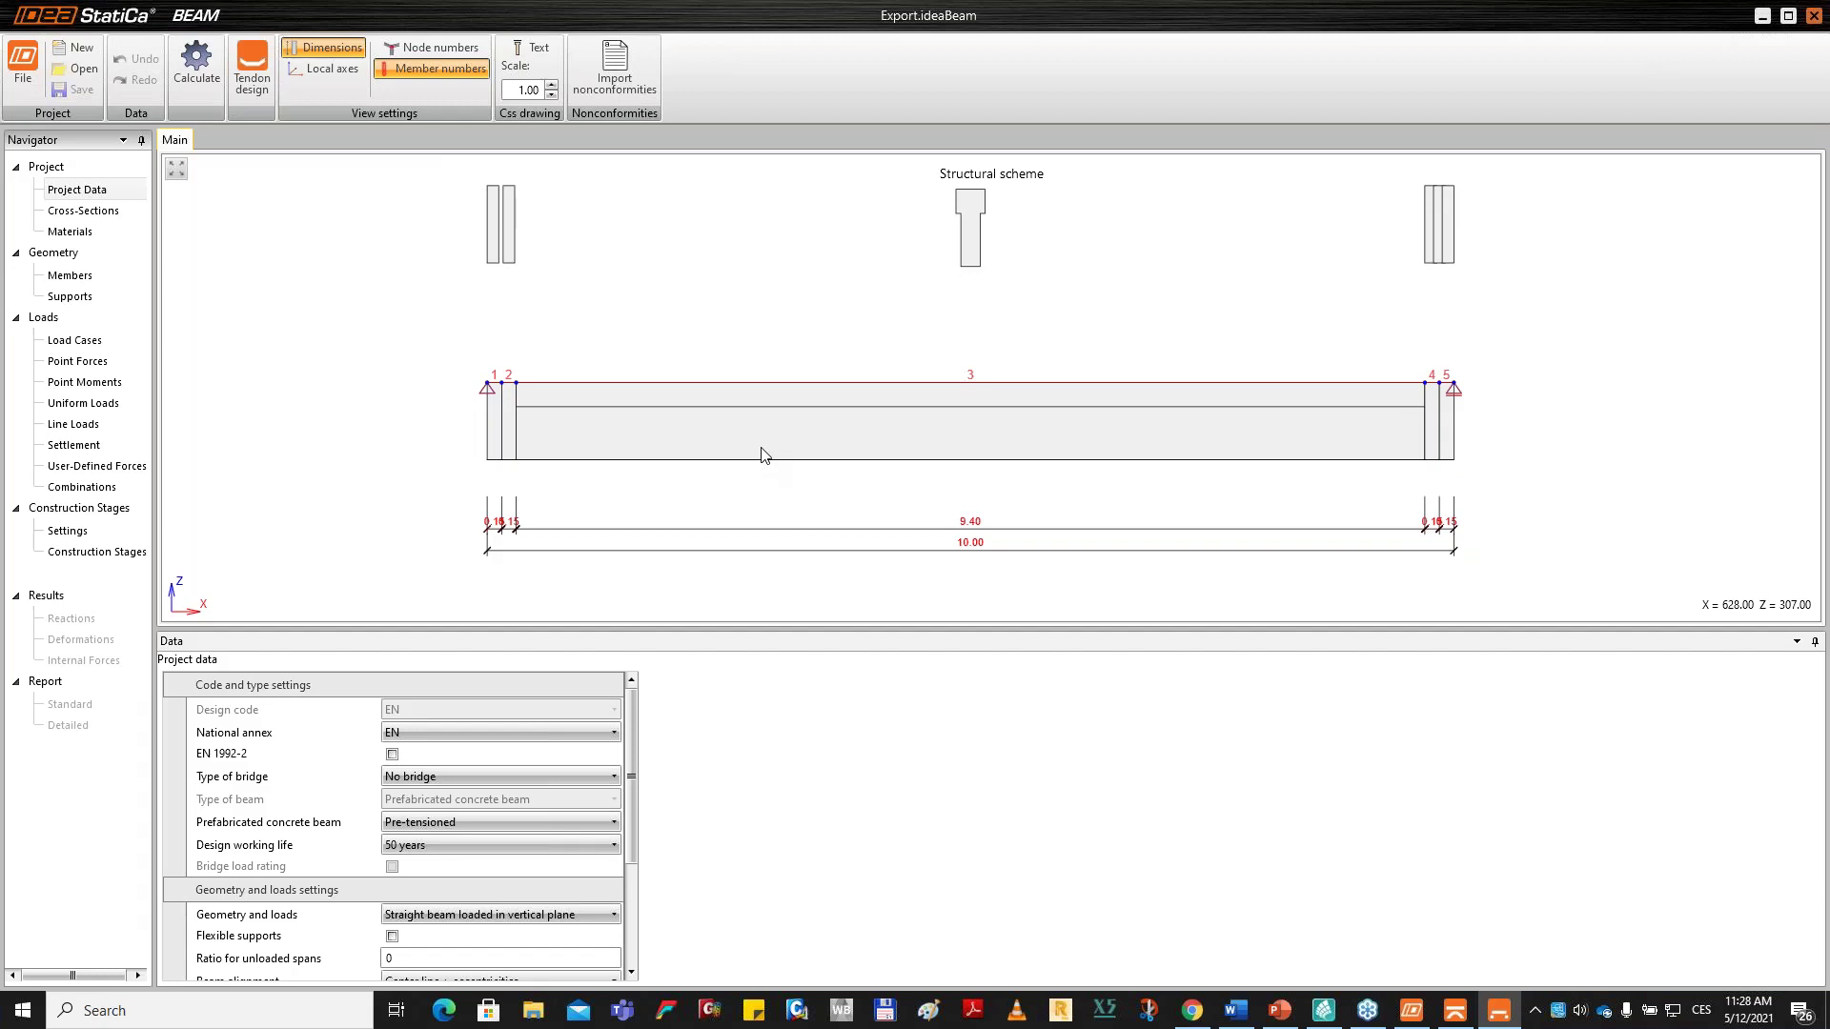
left_click(115, 346)
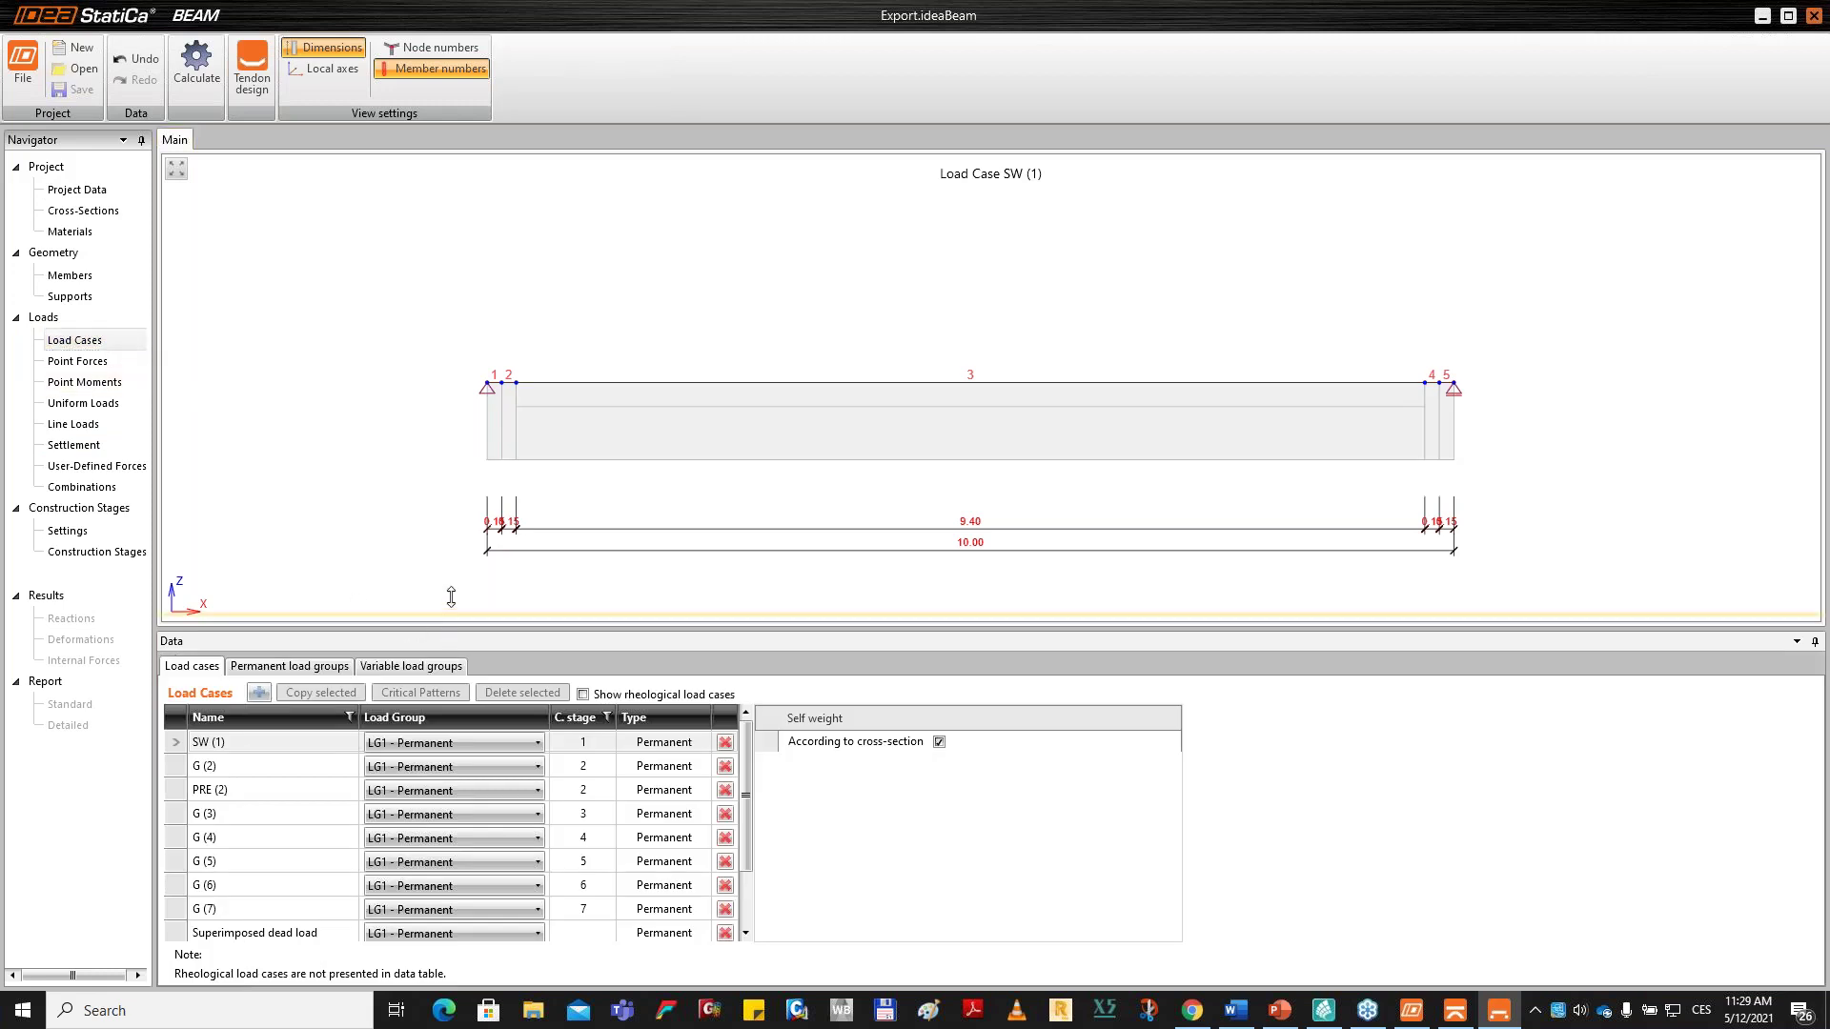
left_click_drag(470, 344, 477, 345)
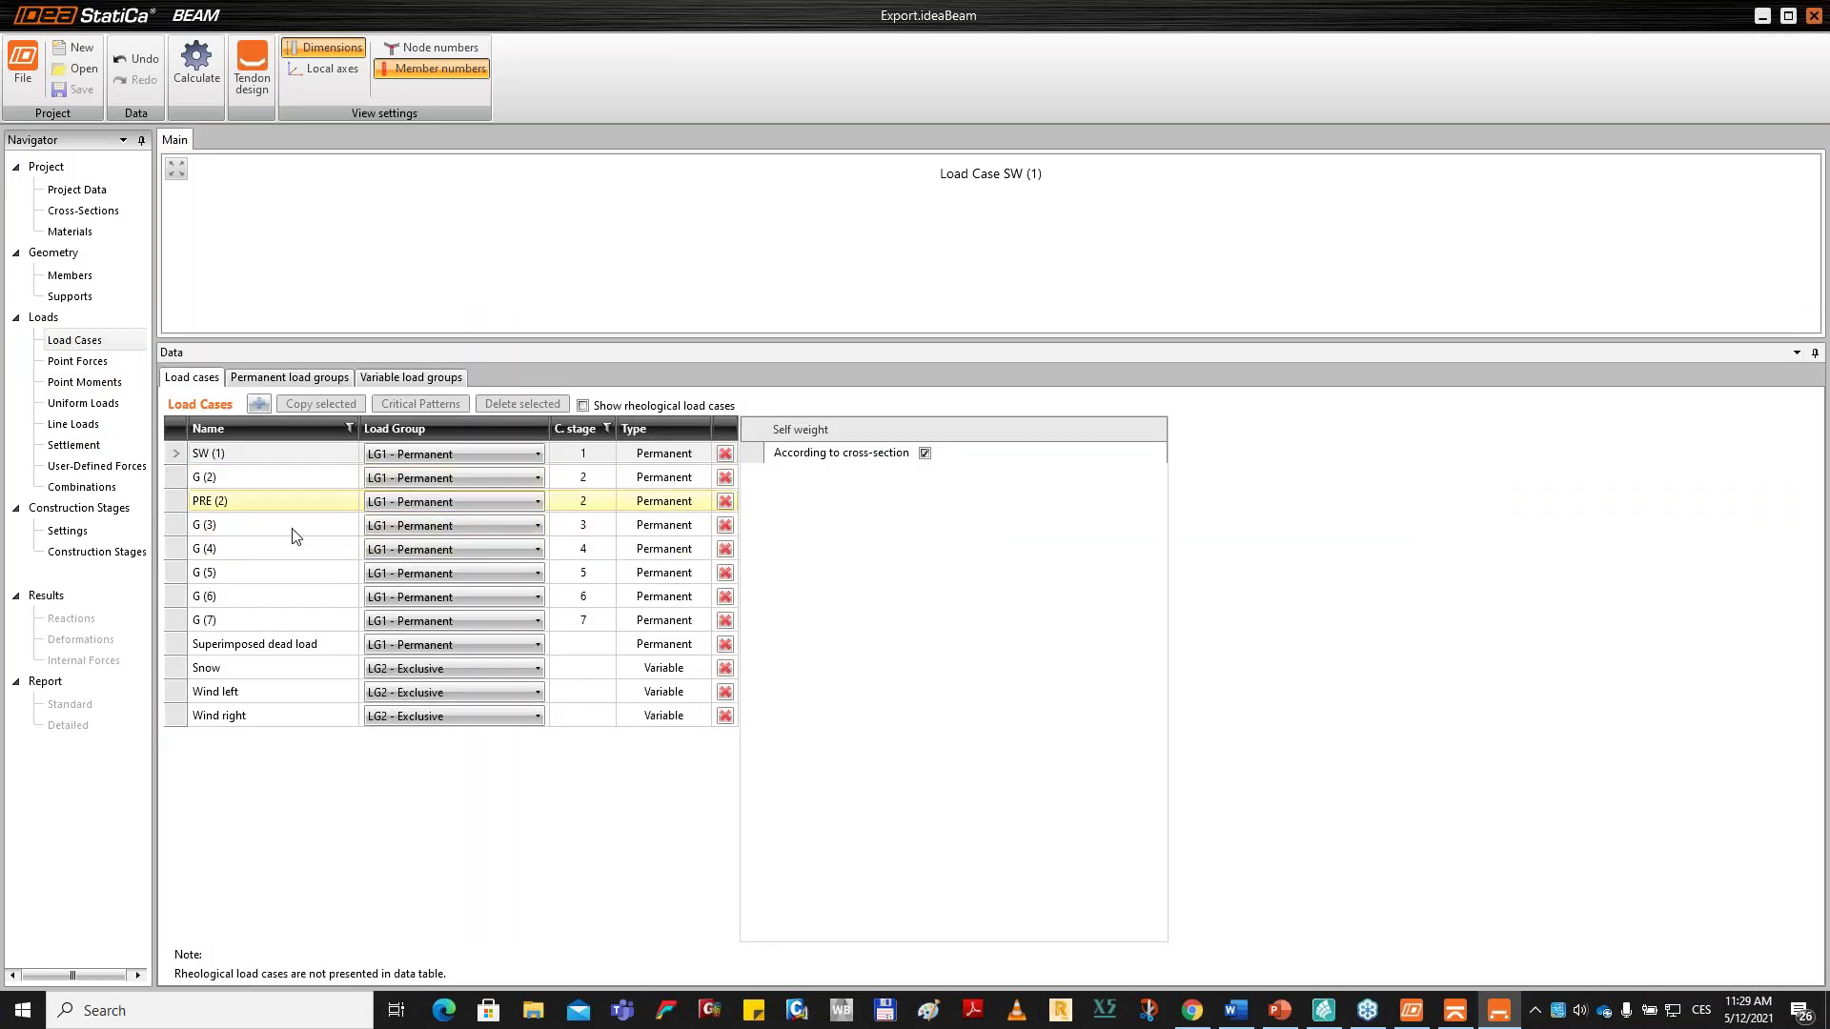
left_click(183, 653)
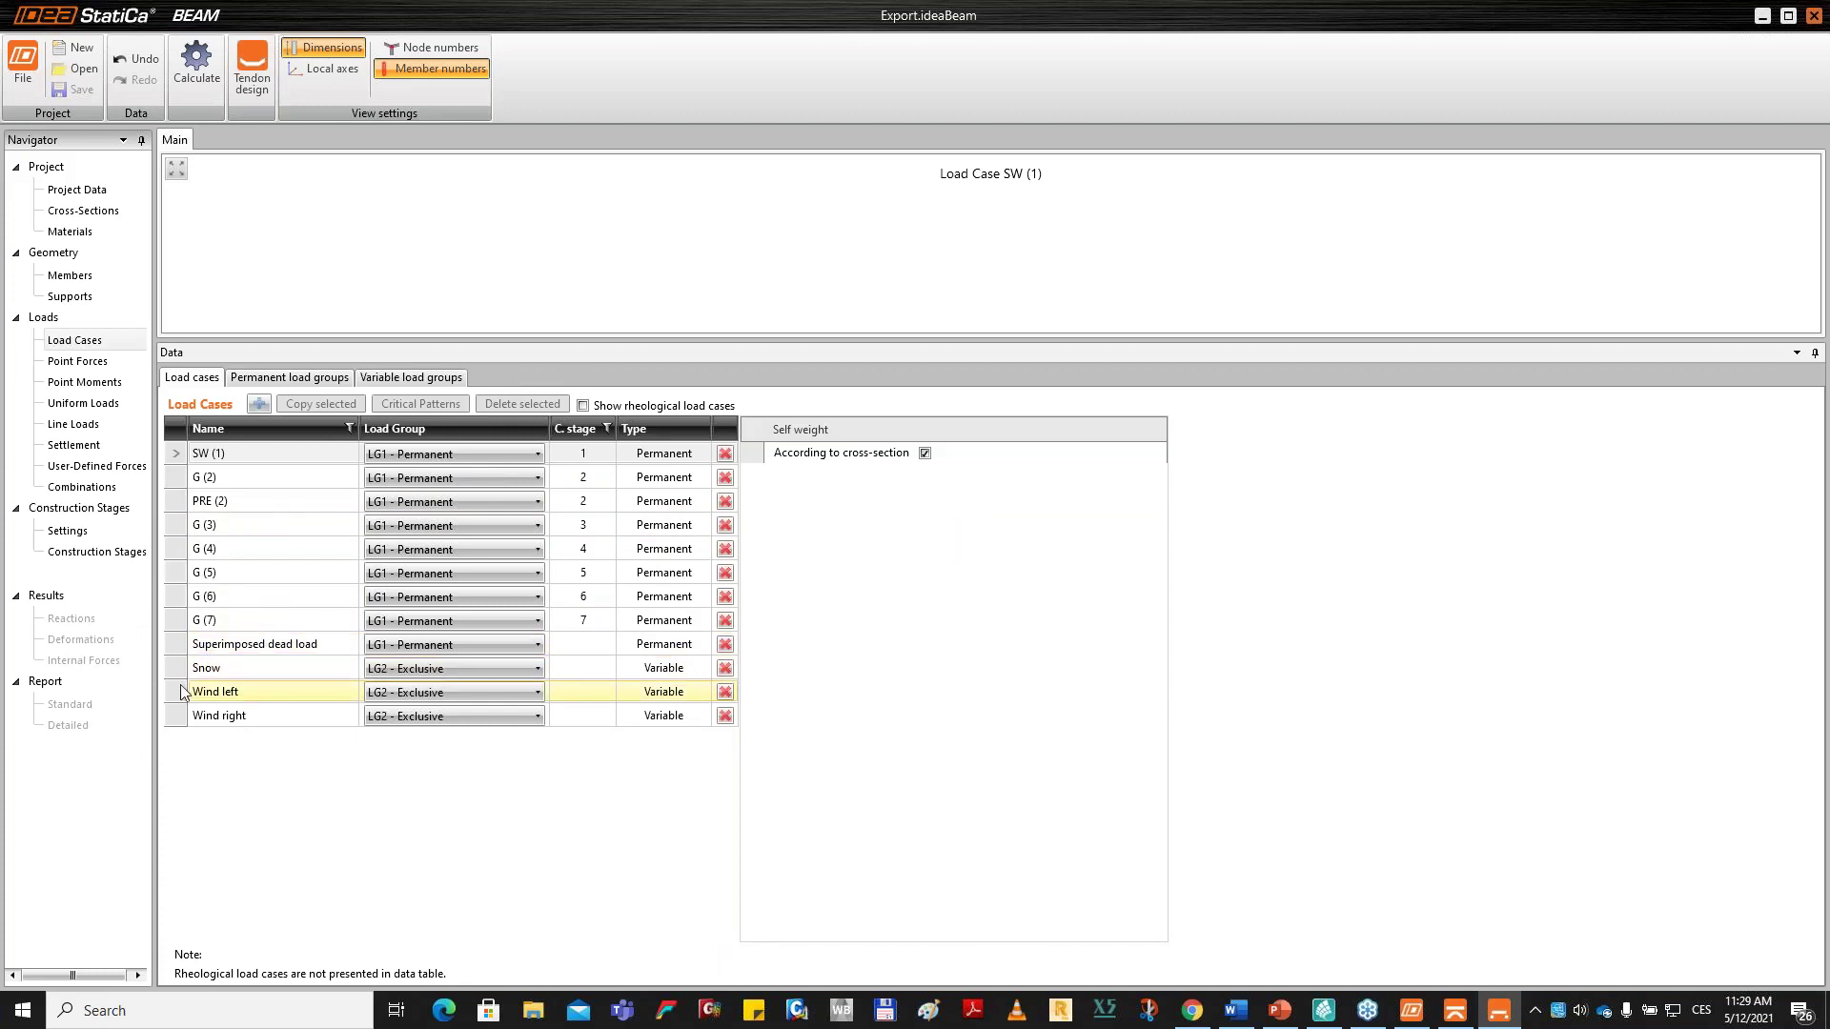
left_click(178, 693)
left_click(177, 715)
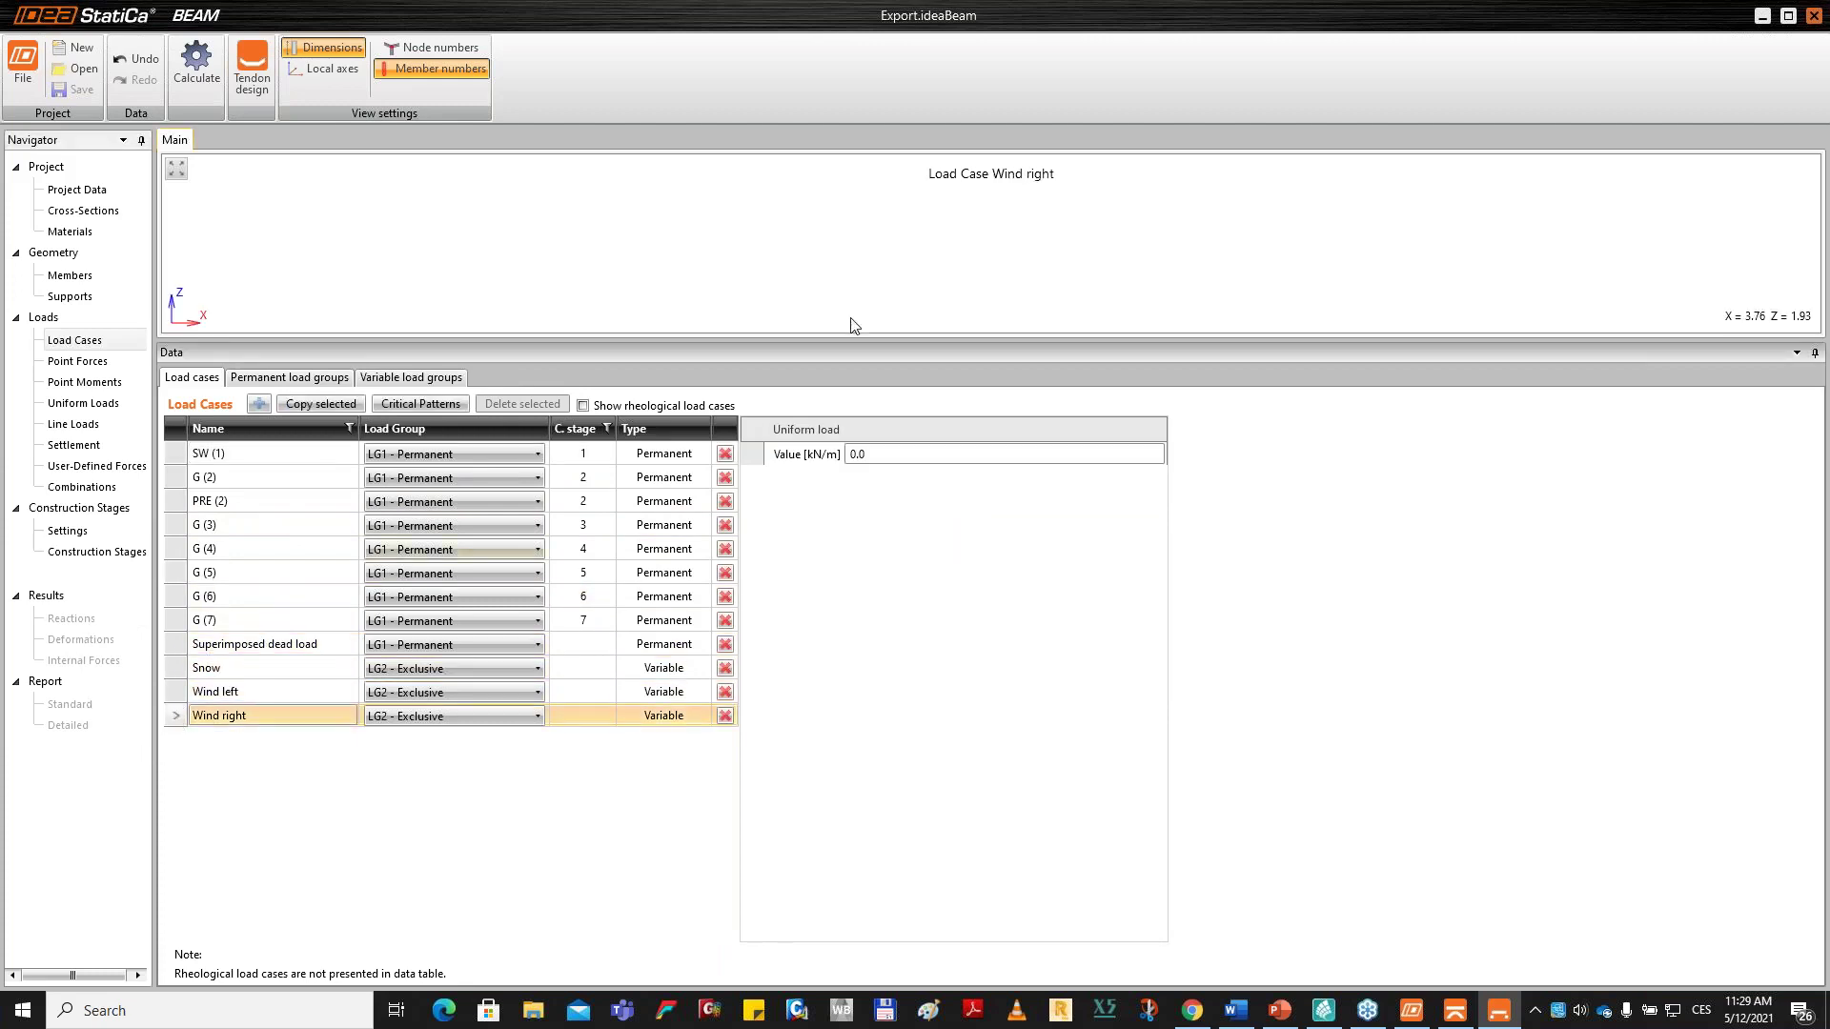
left_click_drag(834, 340, 834, 507)
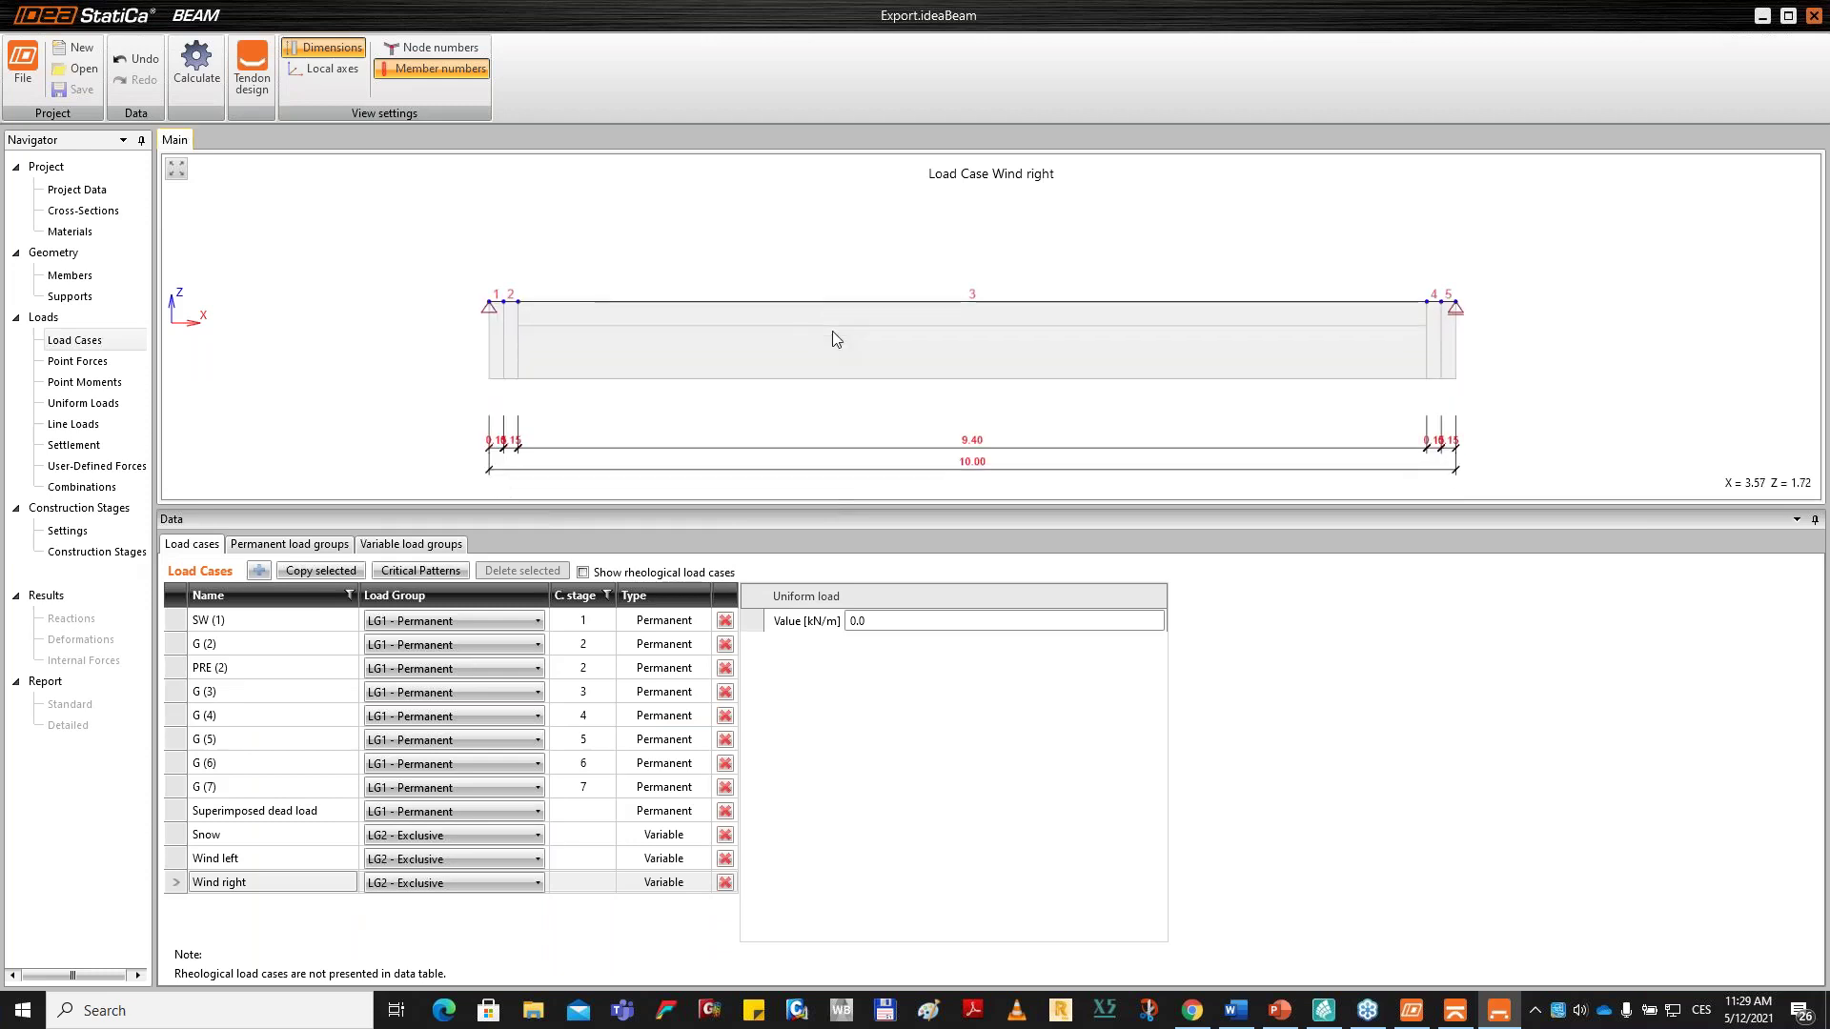
middle_click_drag(817, 335, 811, 322)
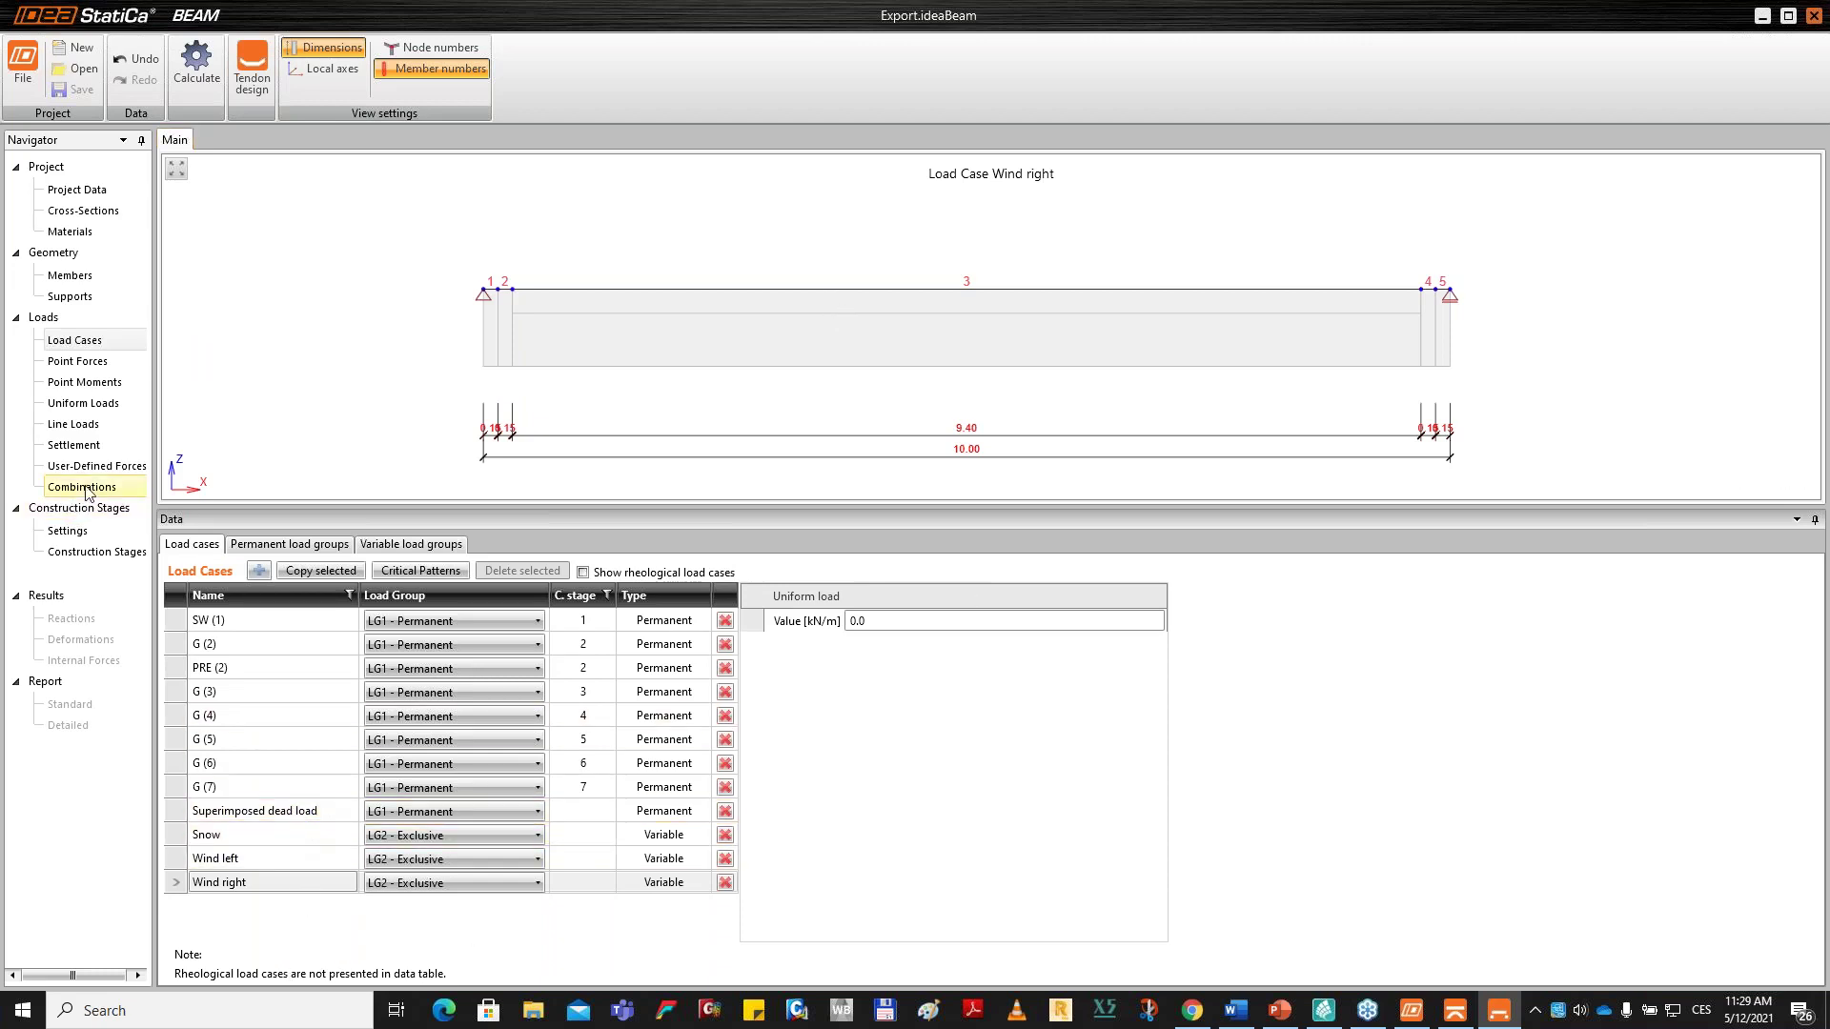
Display the user-defined bending moments of the Snow load case along the beam.
key("ctrl")
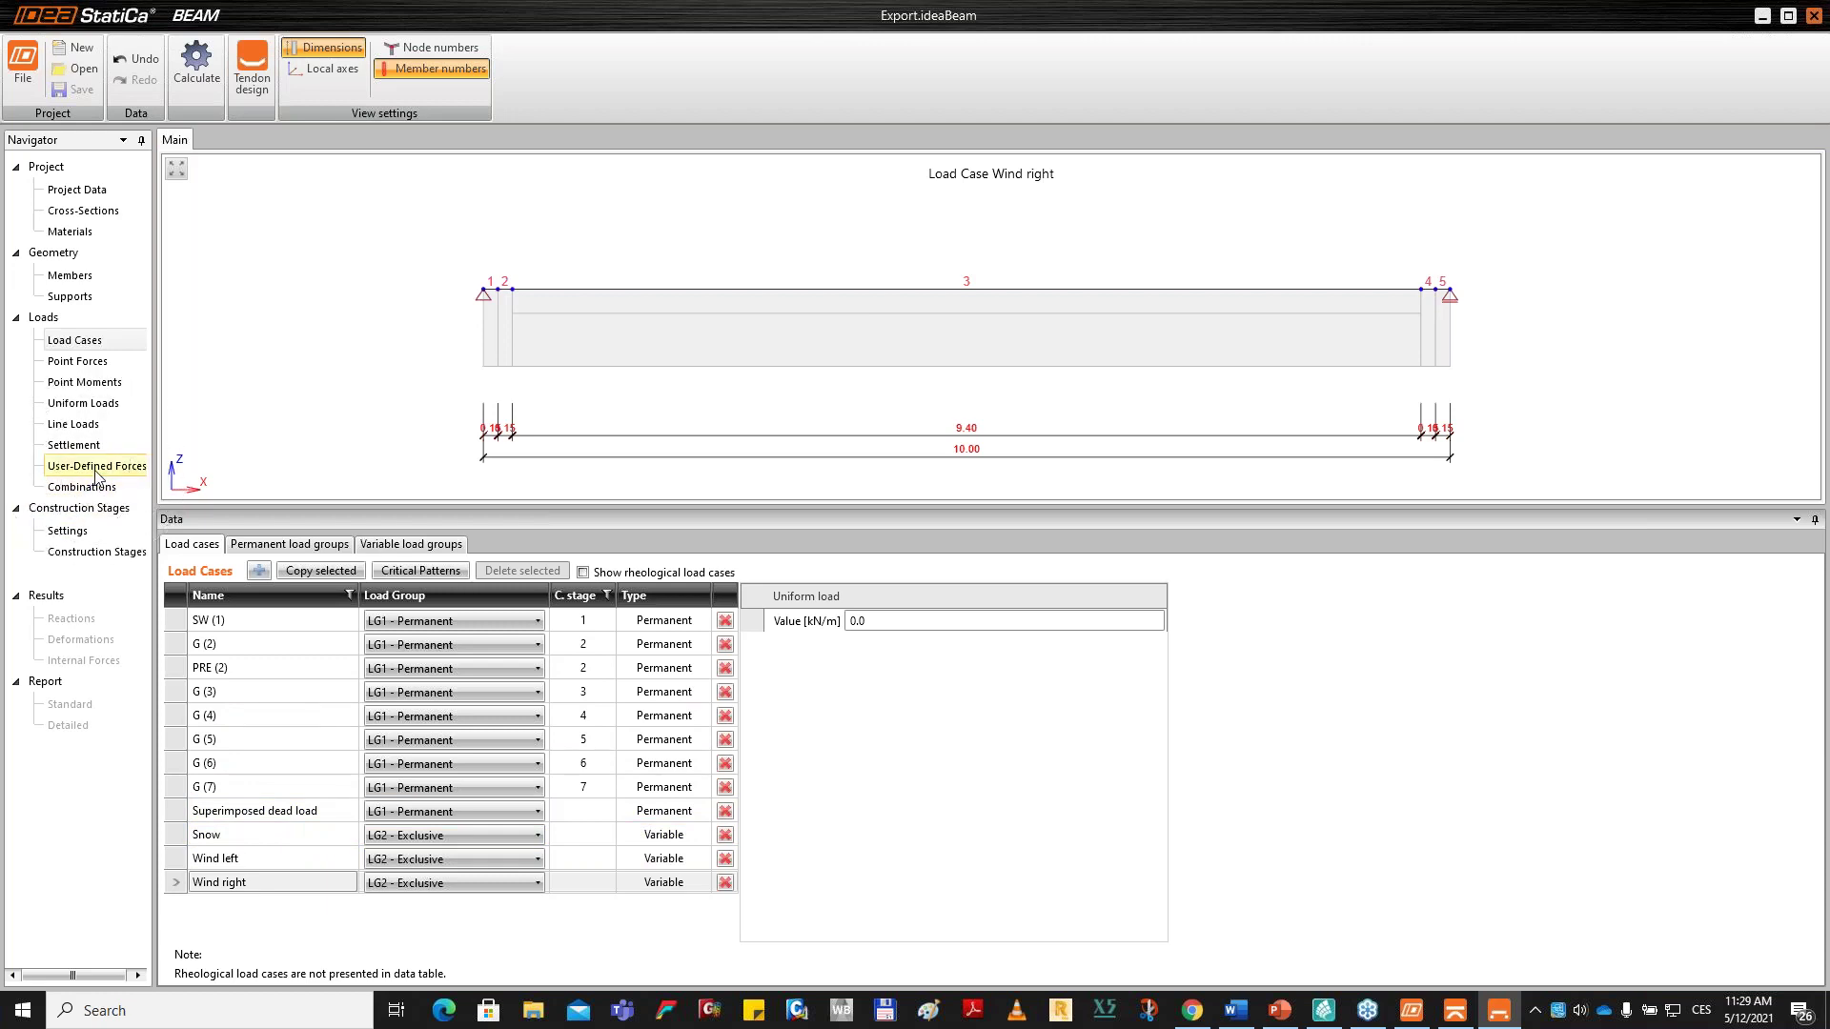
left_click(96, 474)
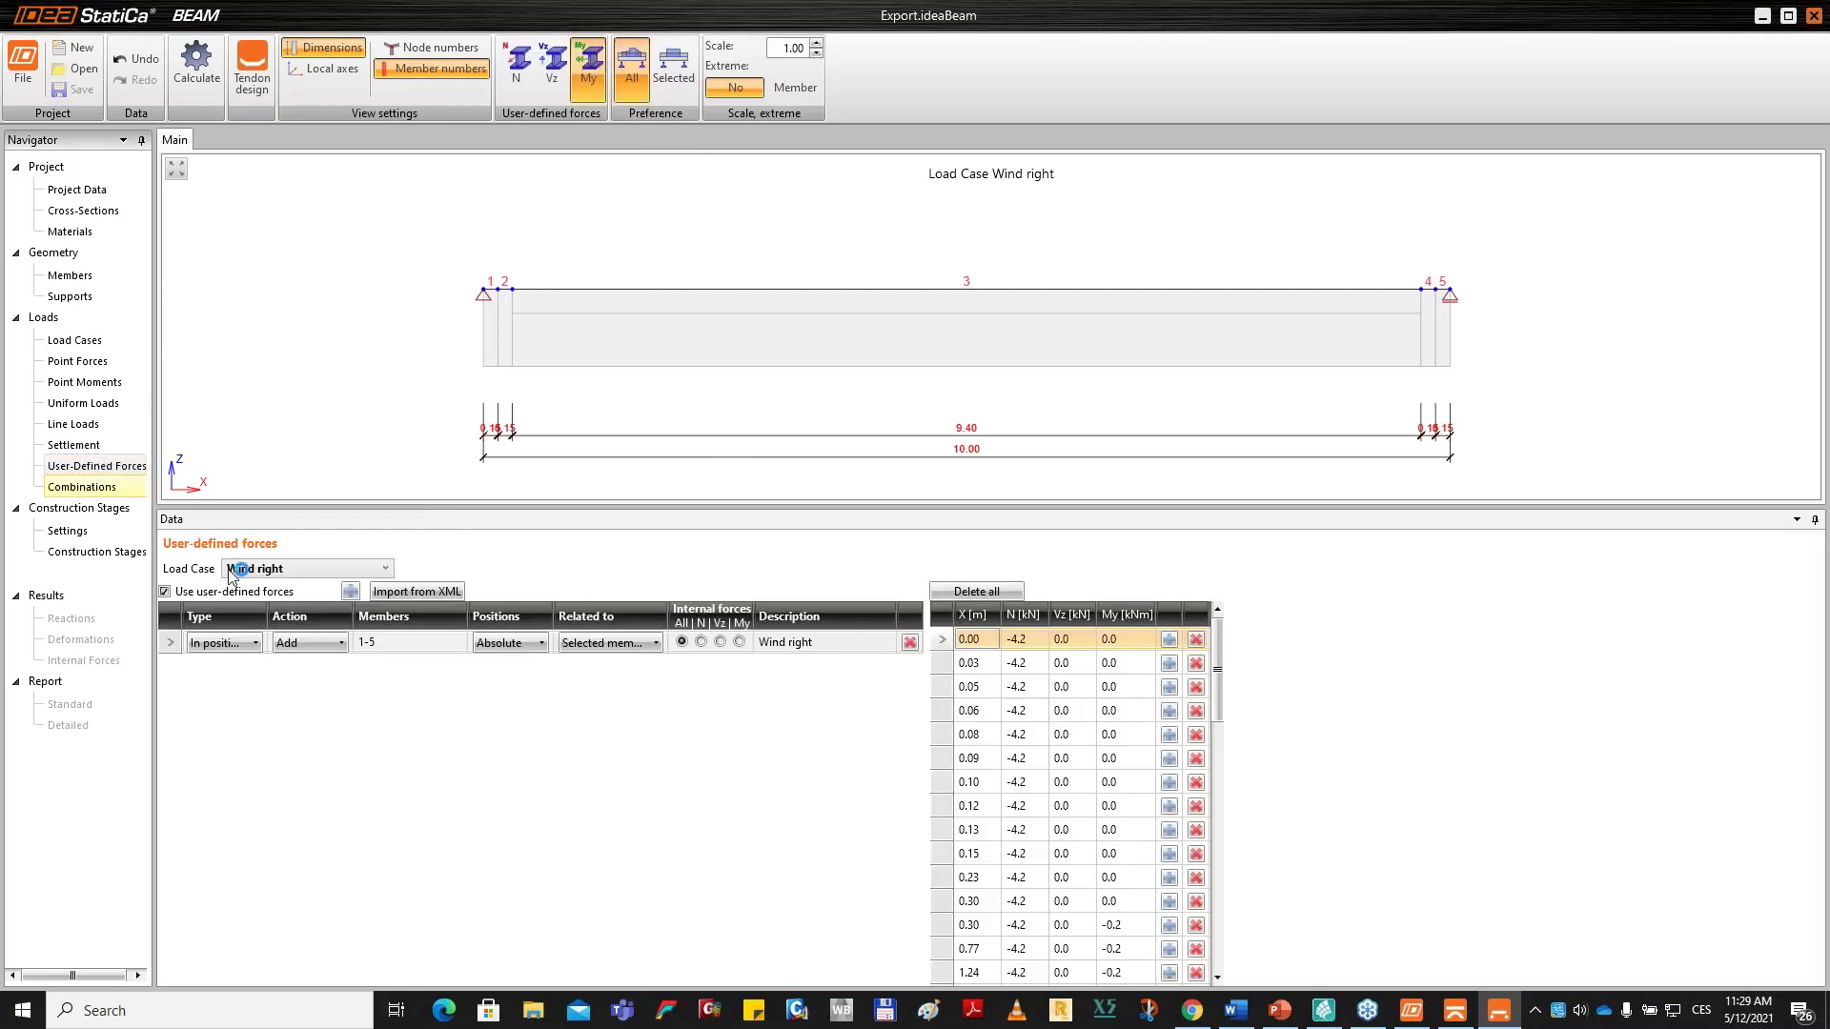
left_click(286, 572)
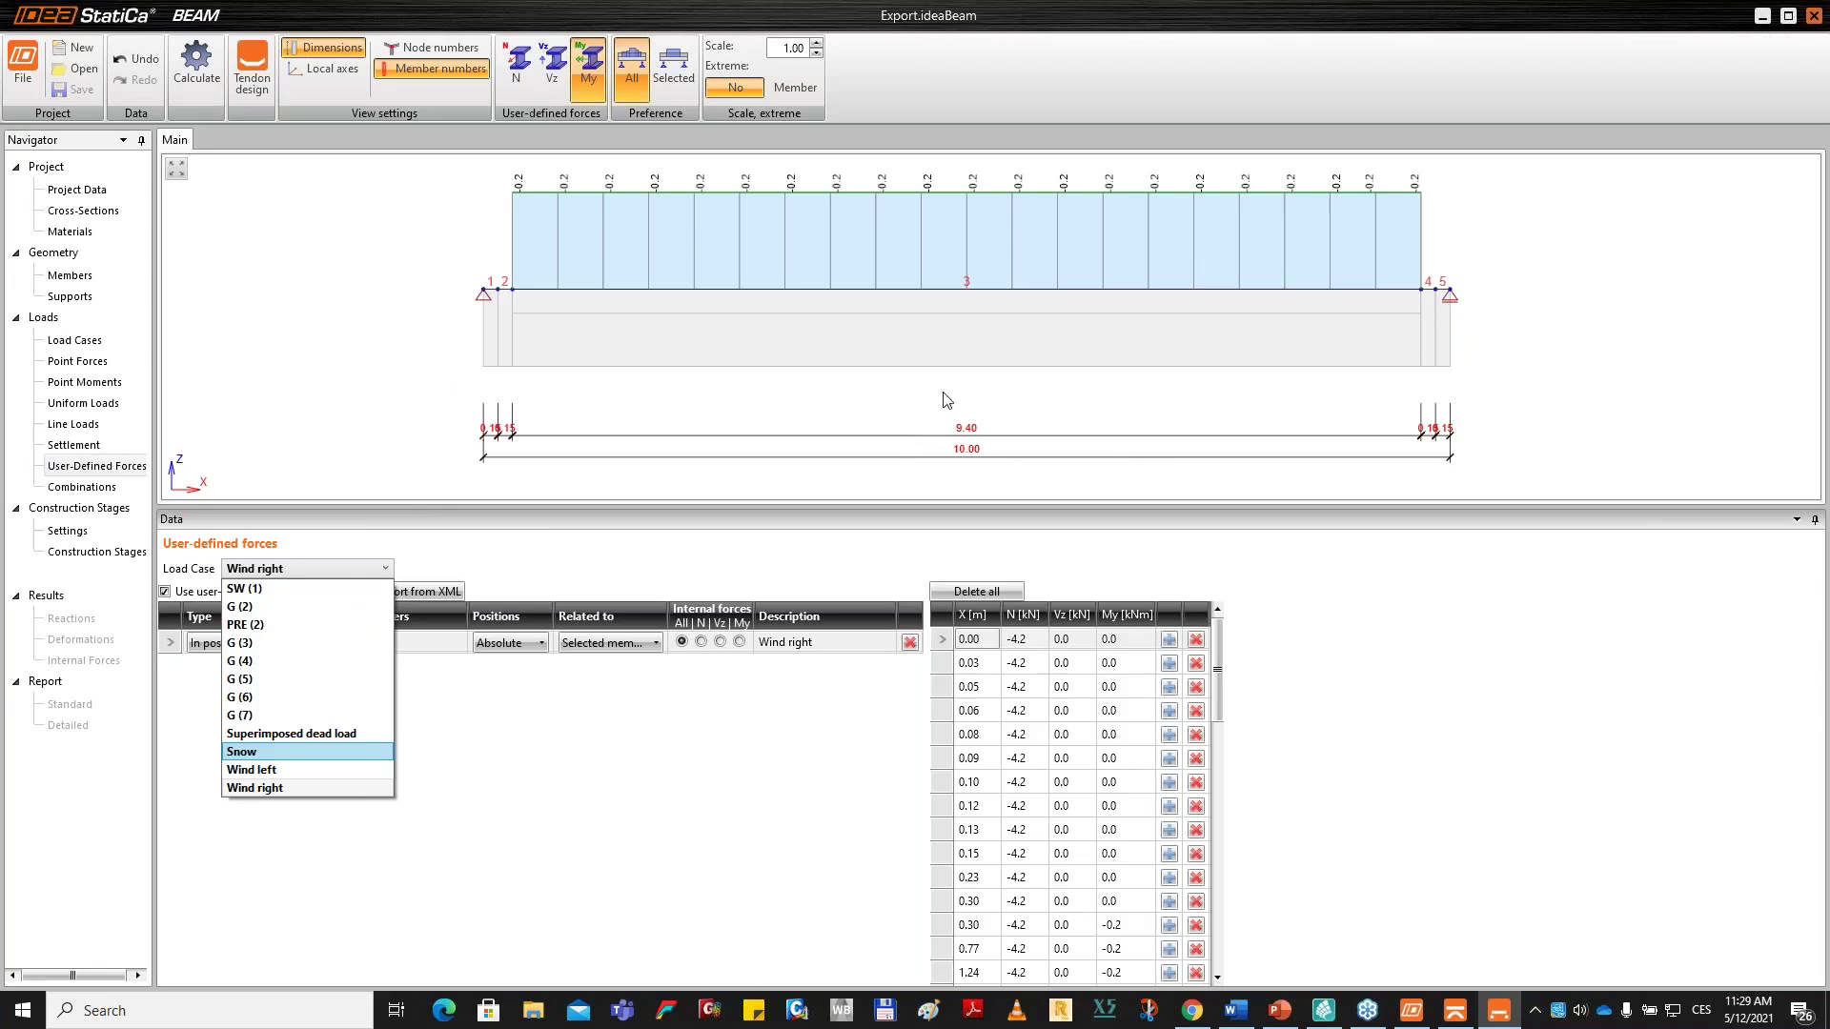
left_click(926, 526)
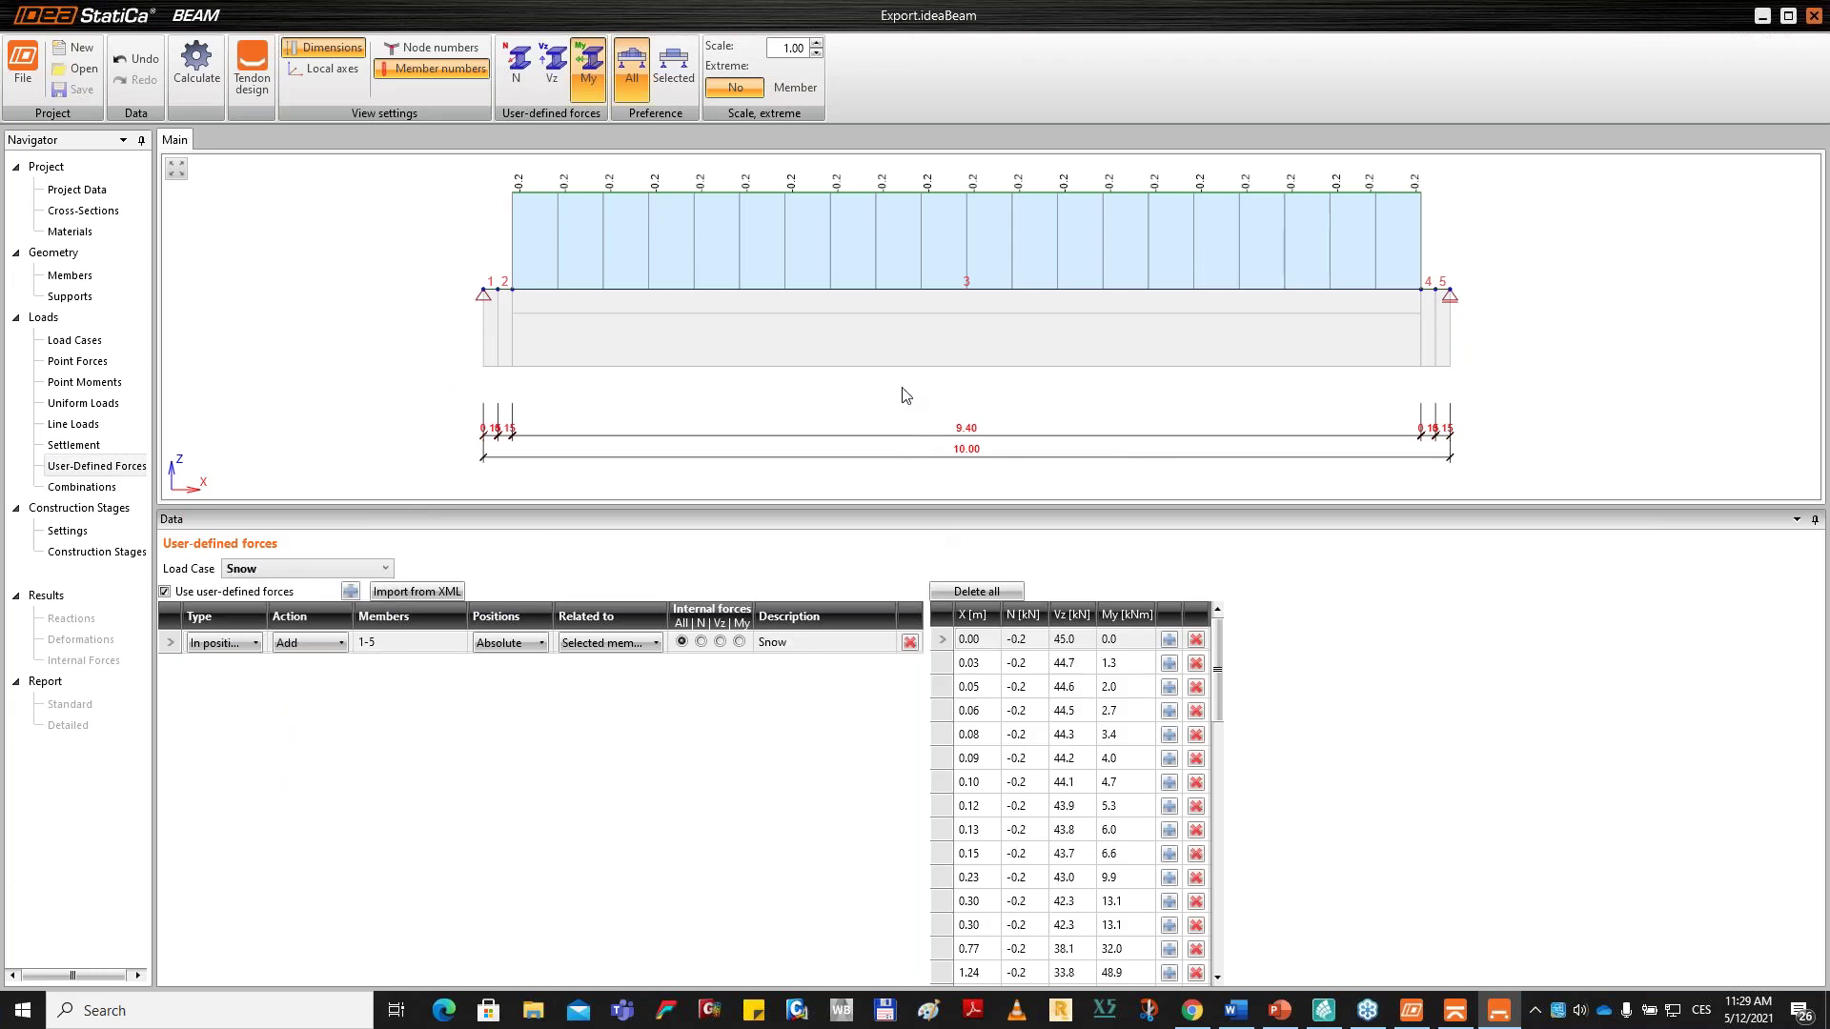
middle_click_drag(929, 410, 817, 386)
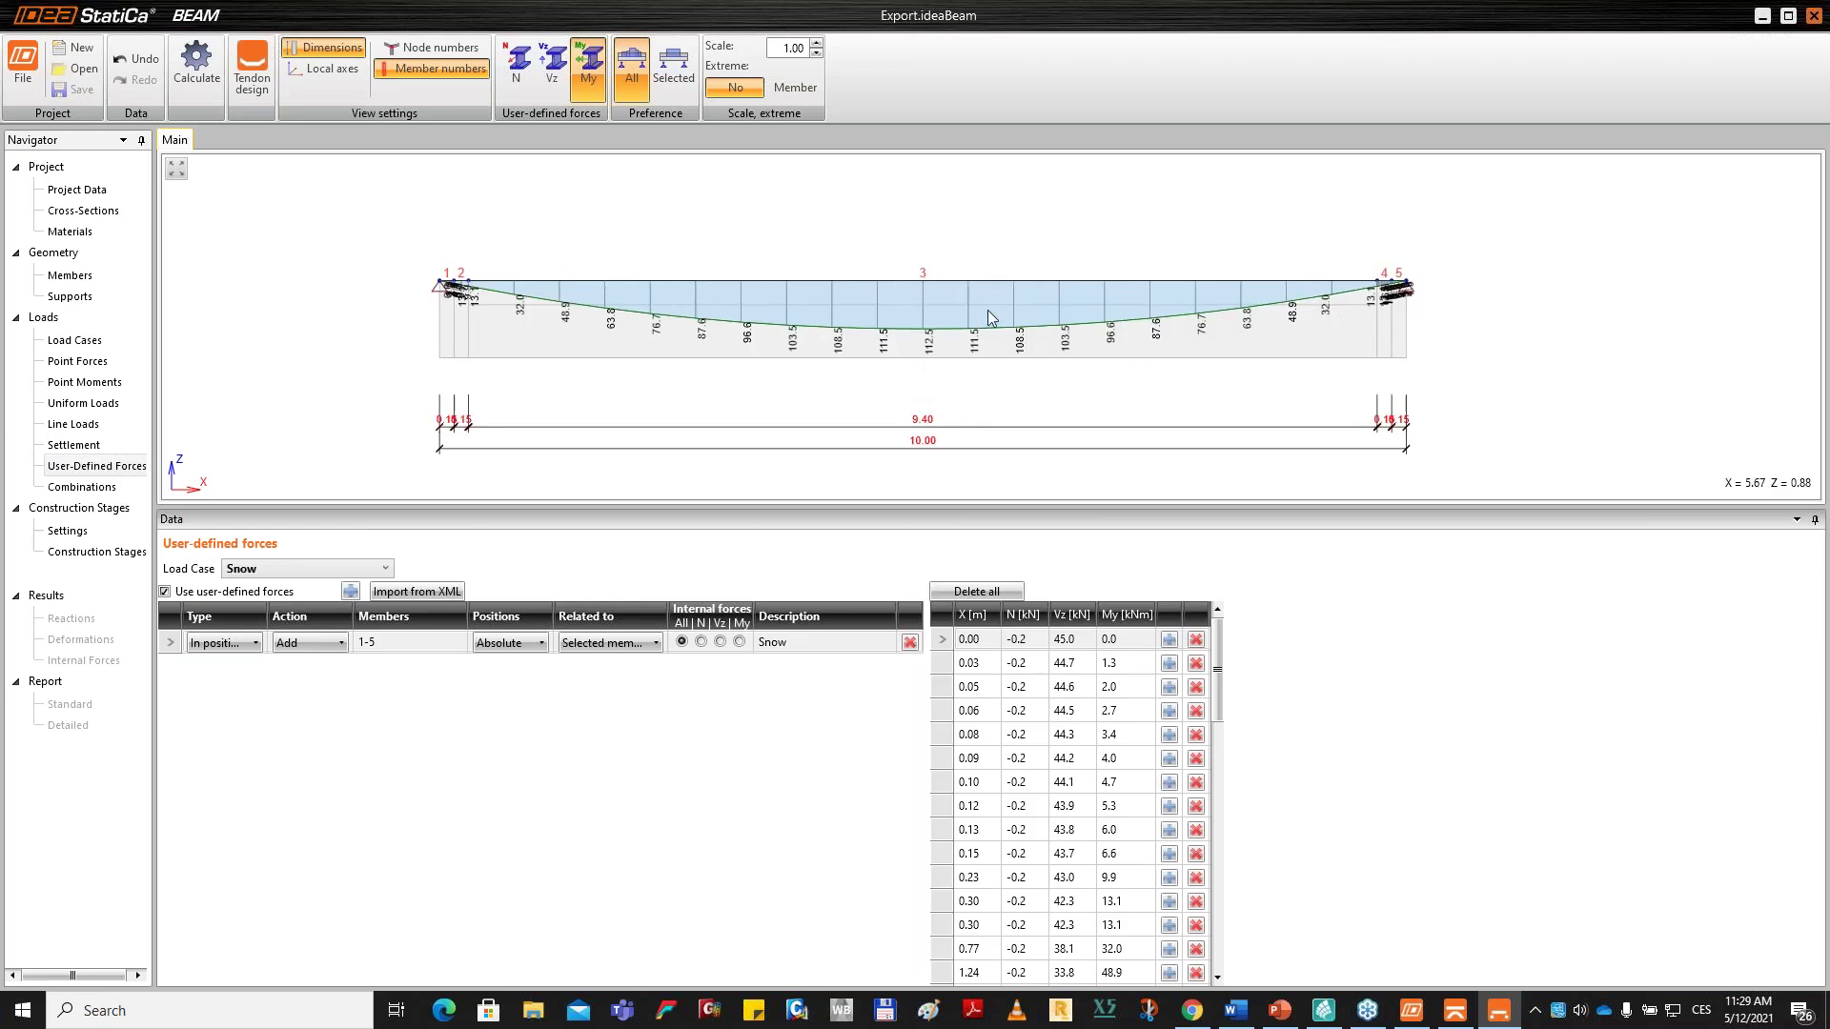
left_click(810, 383)
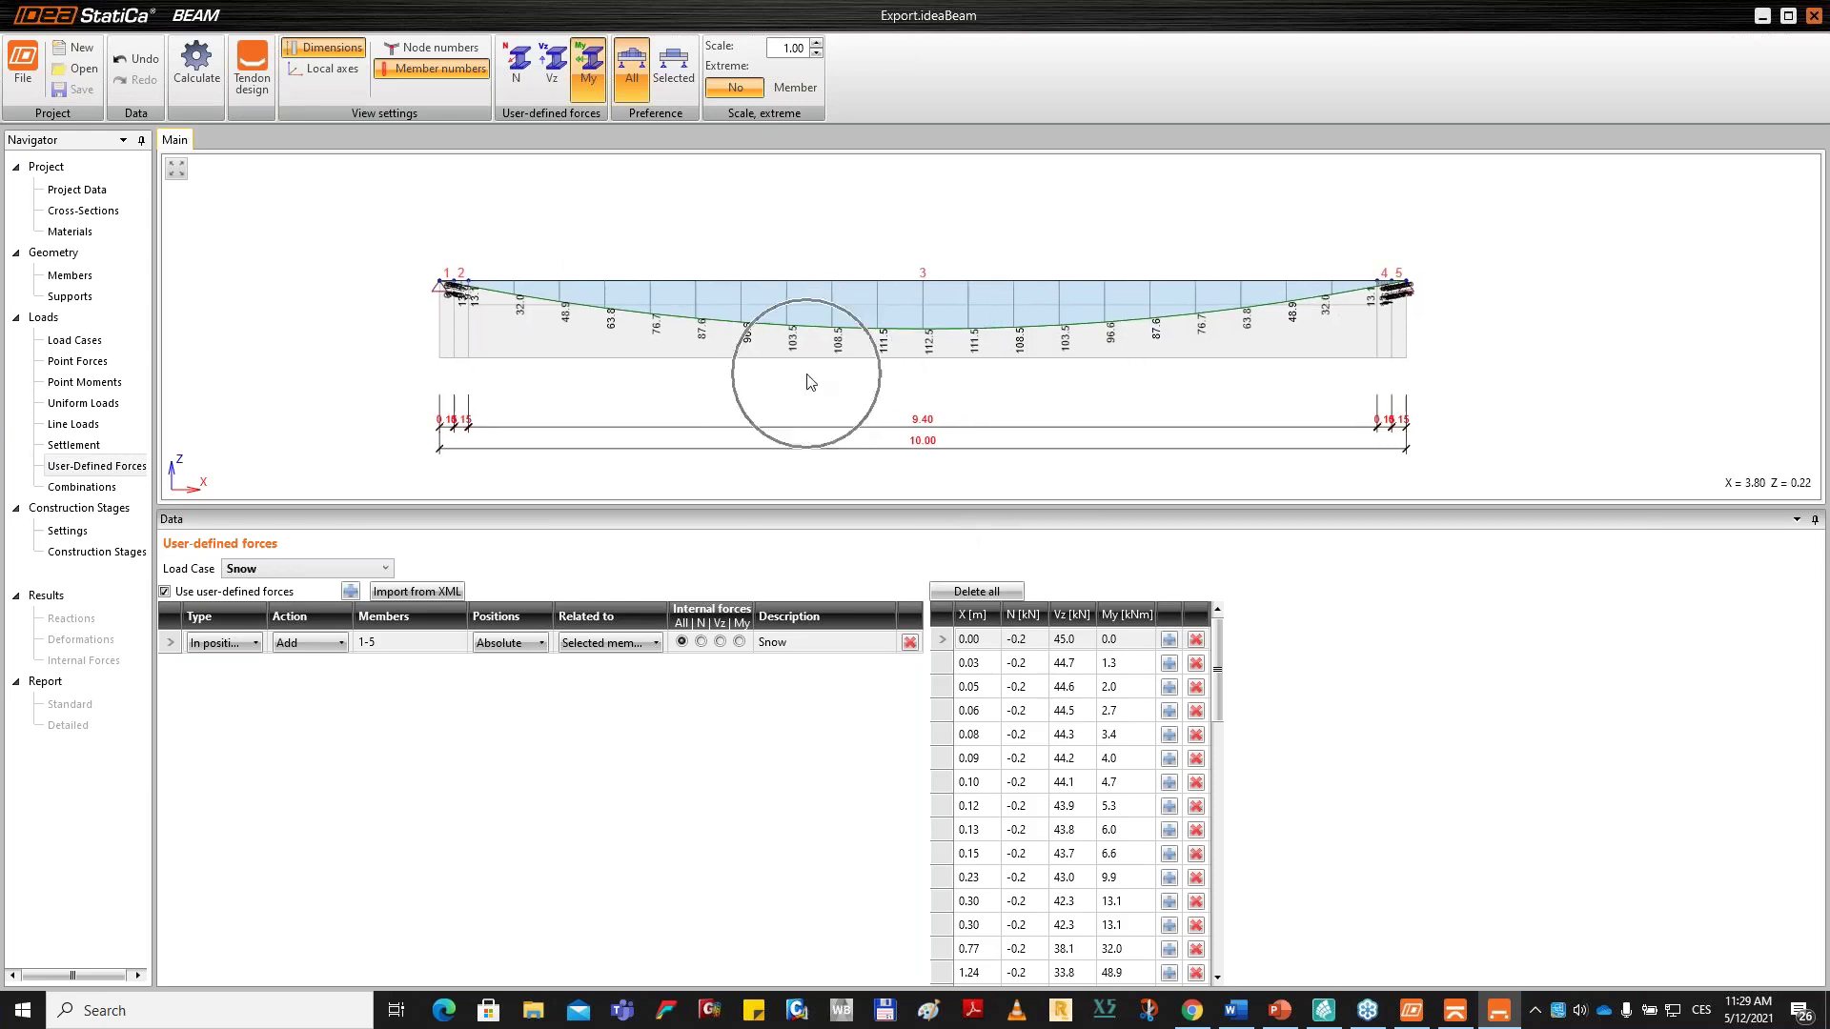
Inspect the Superimposed dead load entry in the list of load cases.
left_click(112, 341)
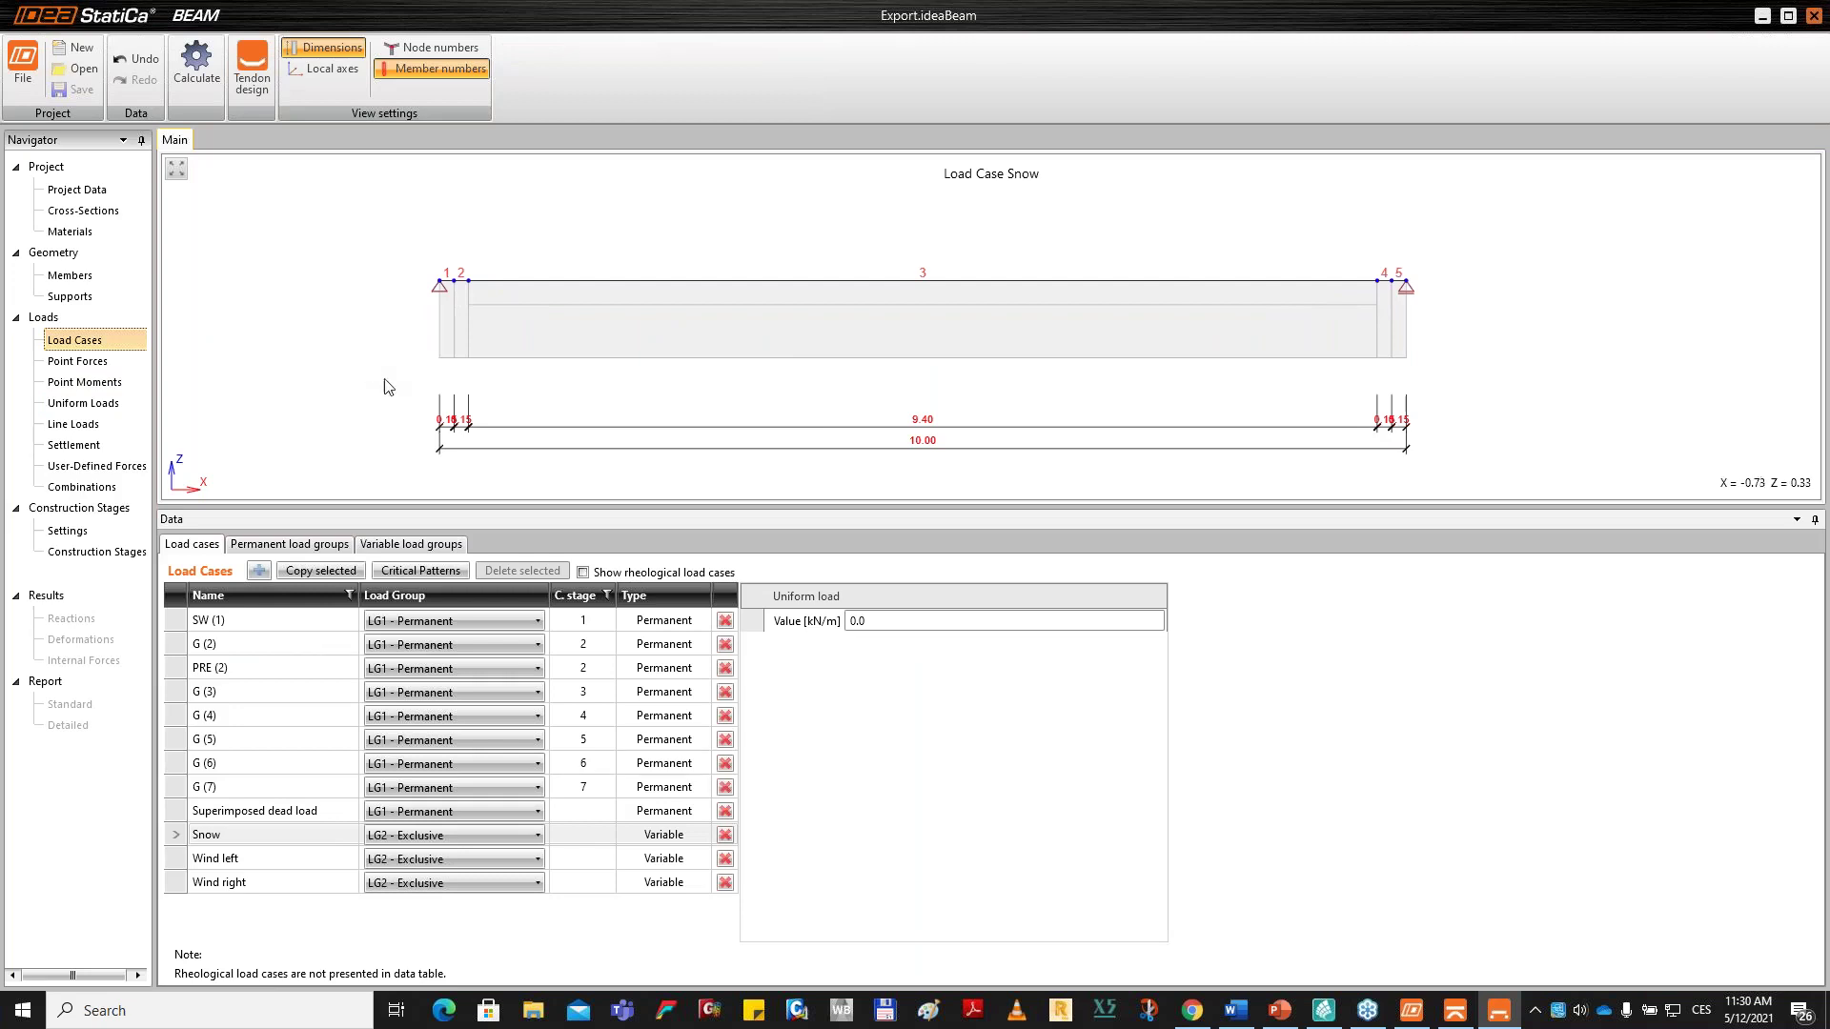
left_click(177, 813)
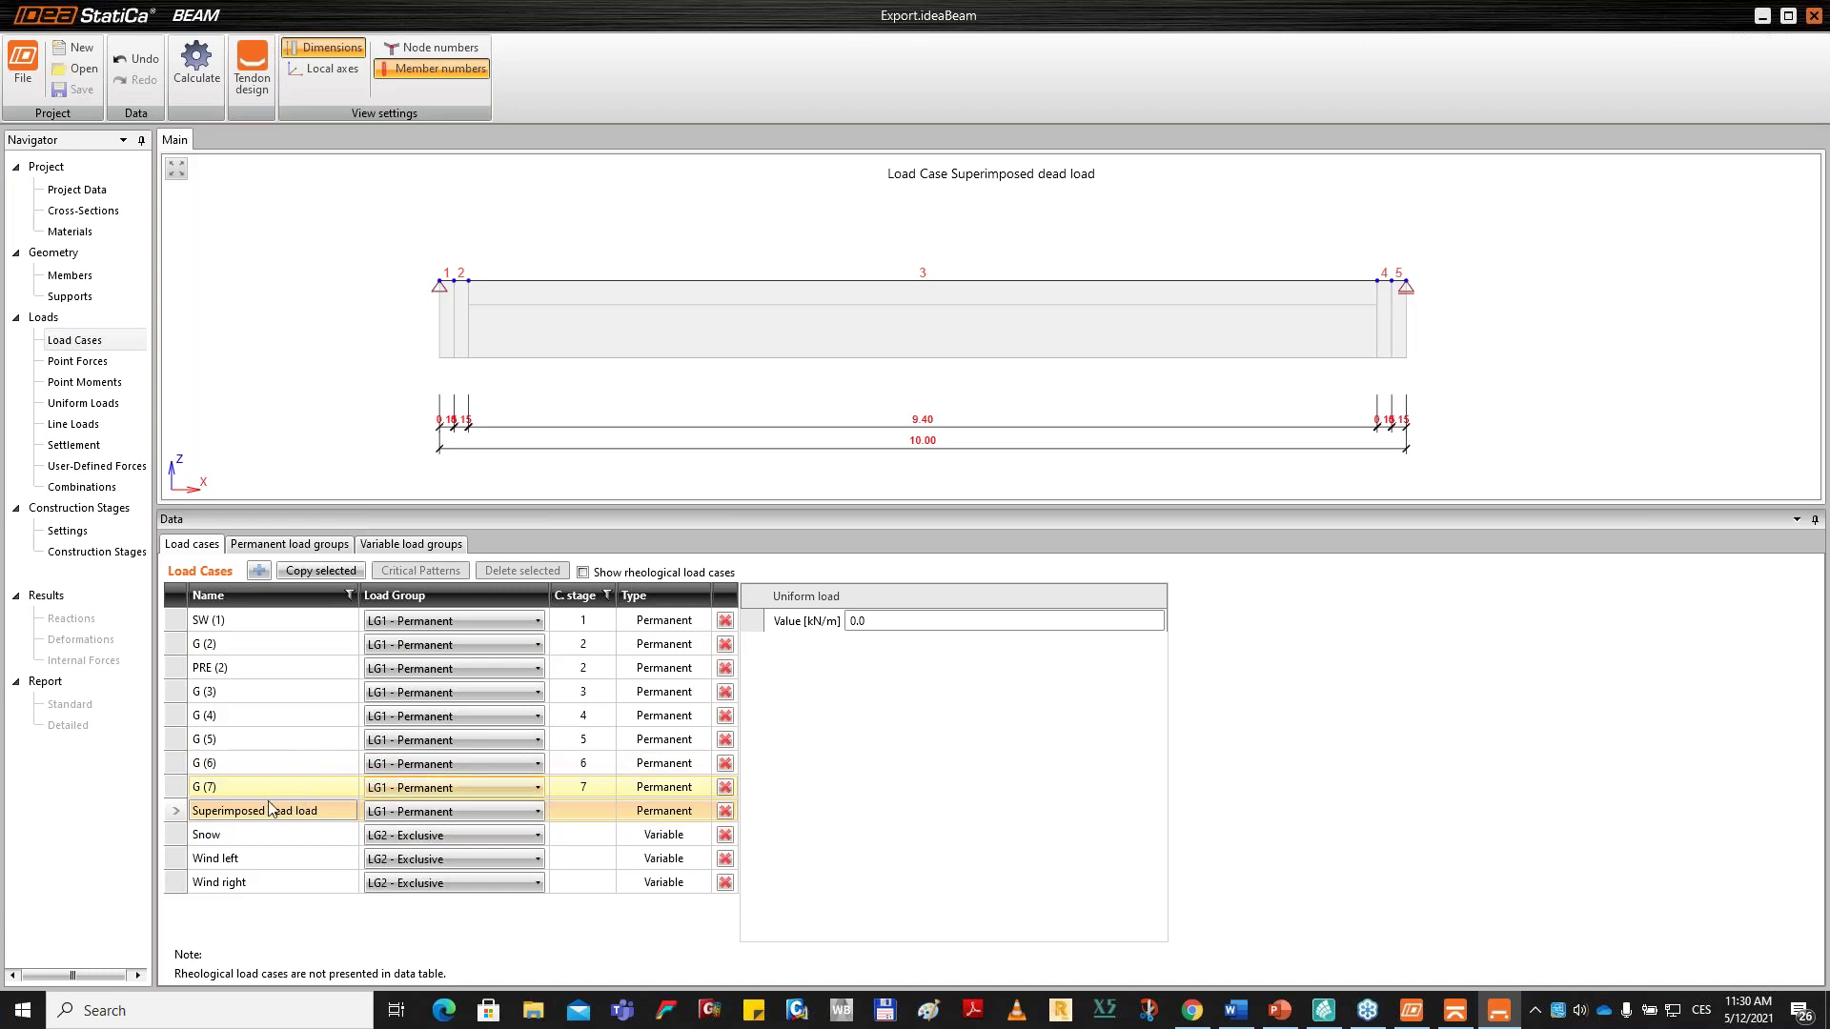
left_click(221, 811)
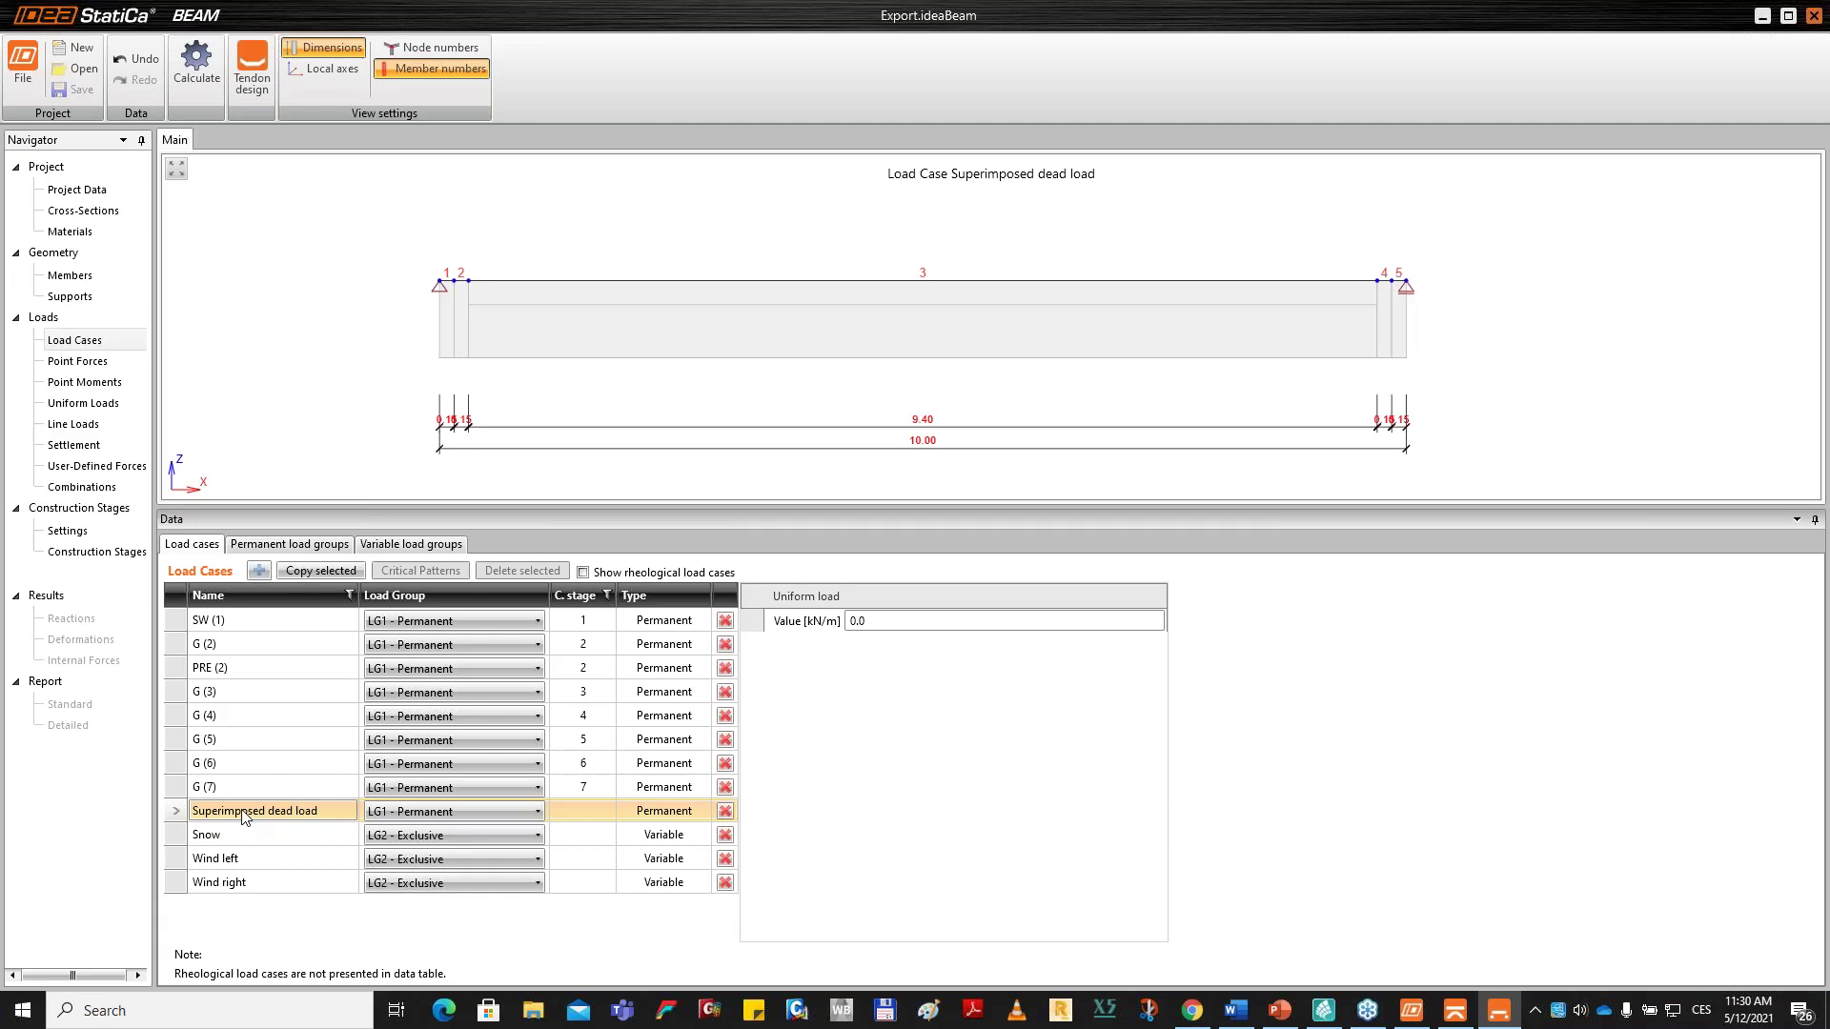
Assign the Superimposed dead load case to construction stage 6, Superimposed dead load, and update the combinations.
left_click(95, 553)
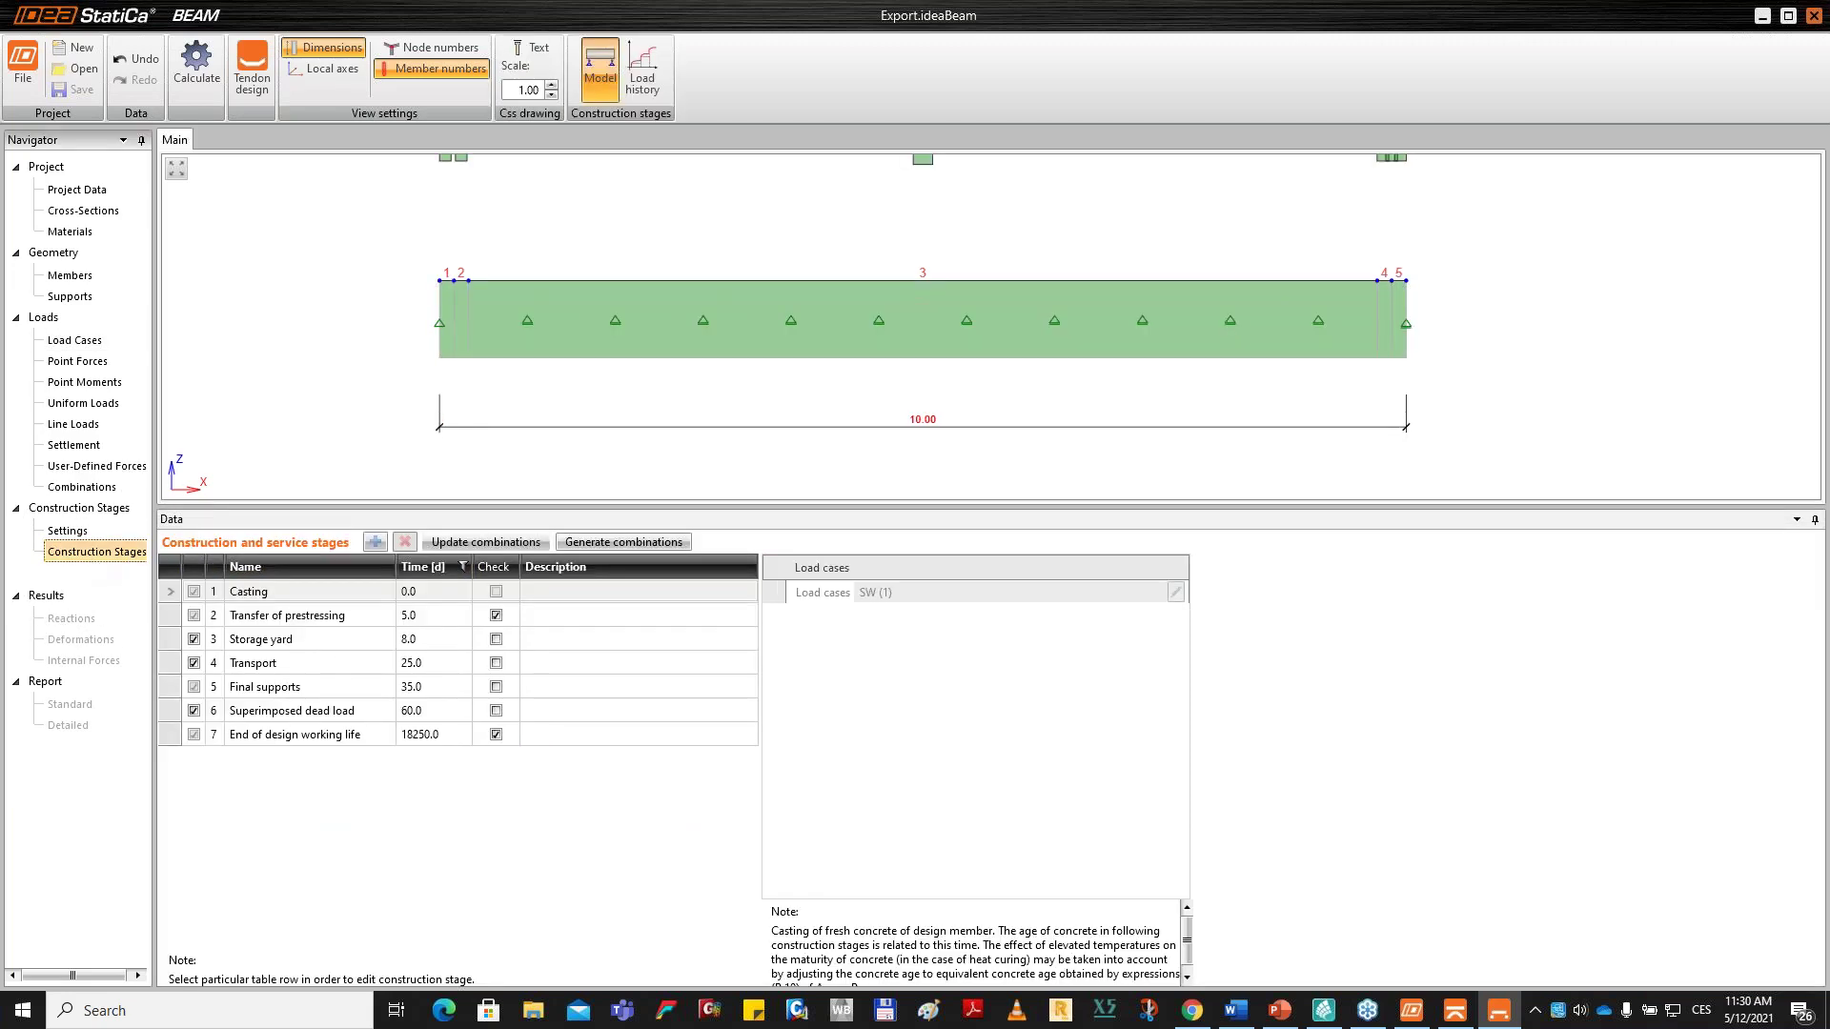
left_click(177, 713)
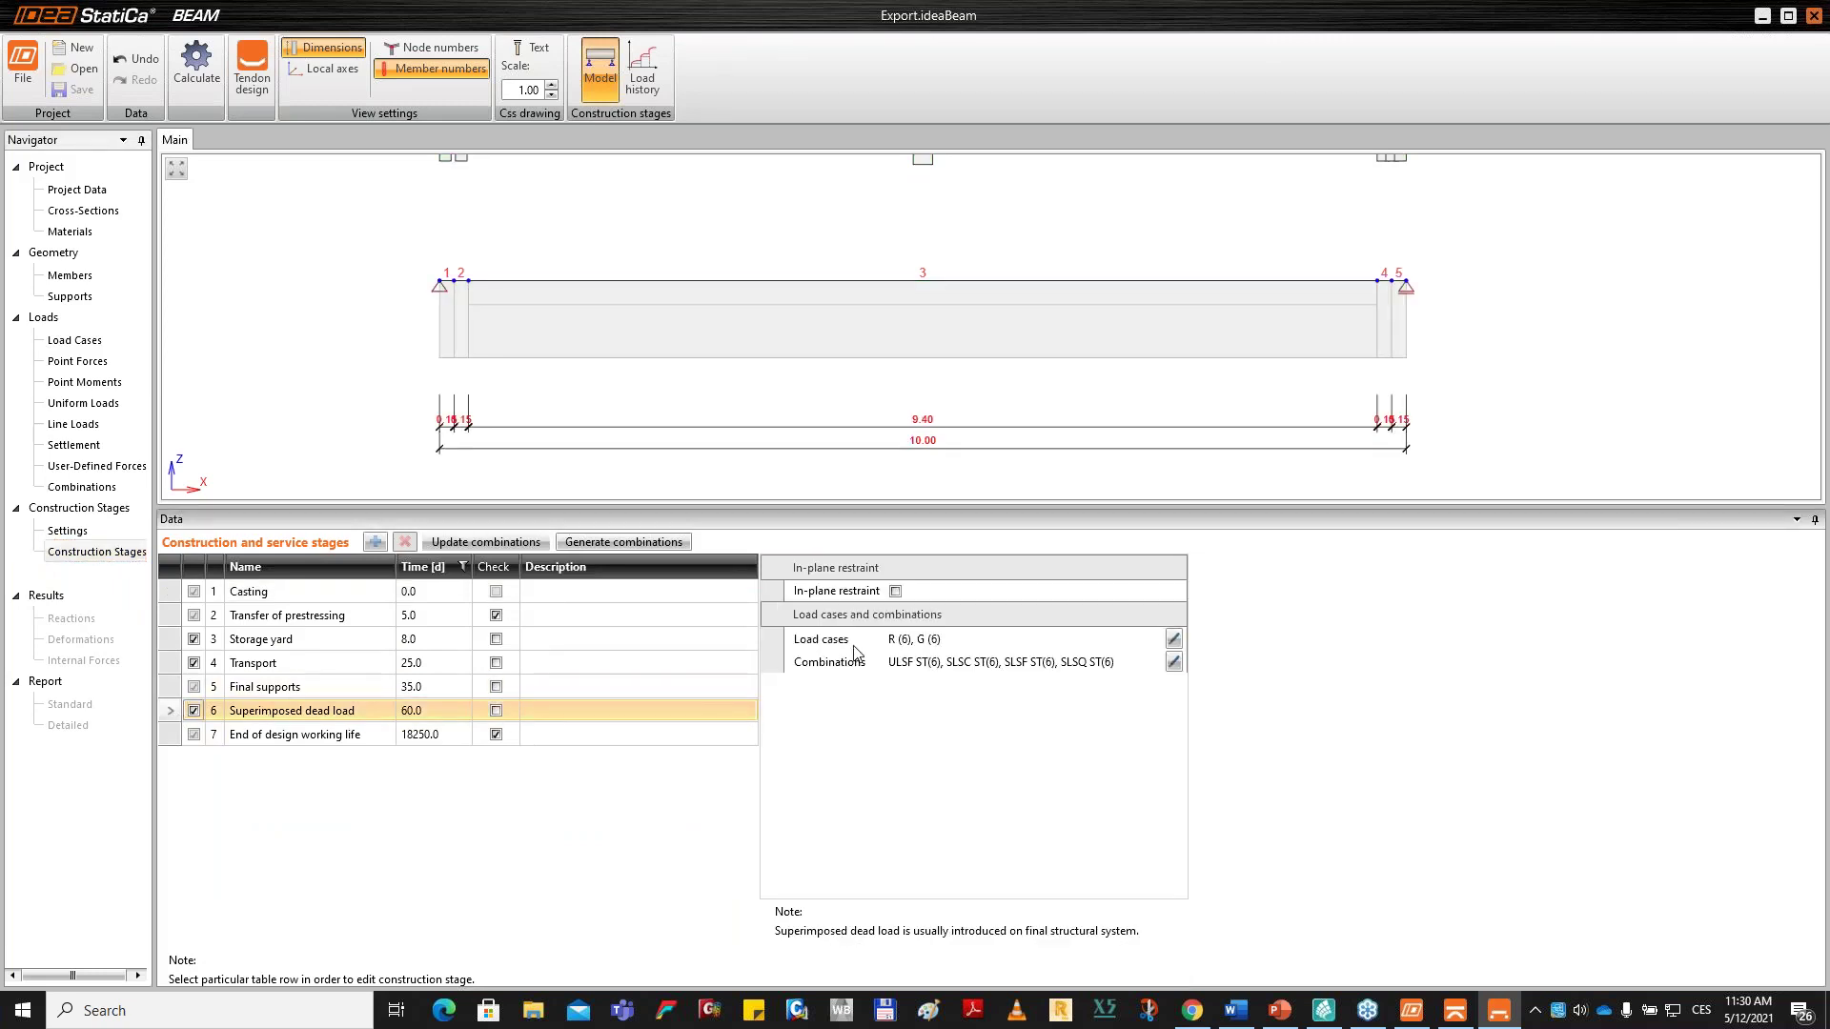
mouse_move(857, 653)
left_click(1173, 639)
left_click_drag(1037, 321, 1247, 317)
left_click(943, 361)
double_click(946, 365)
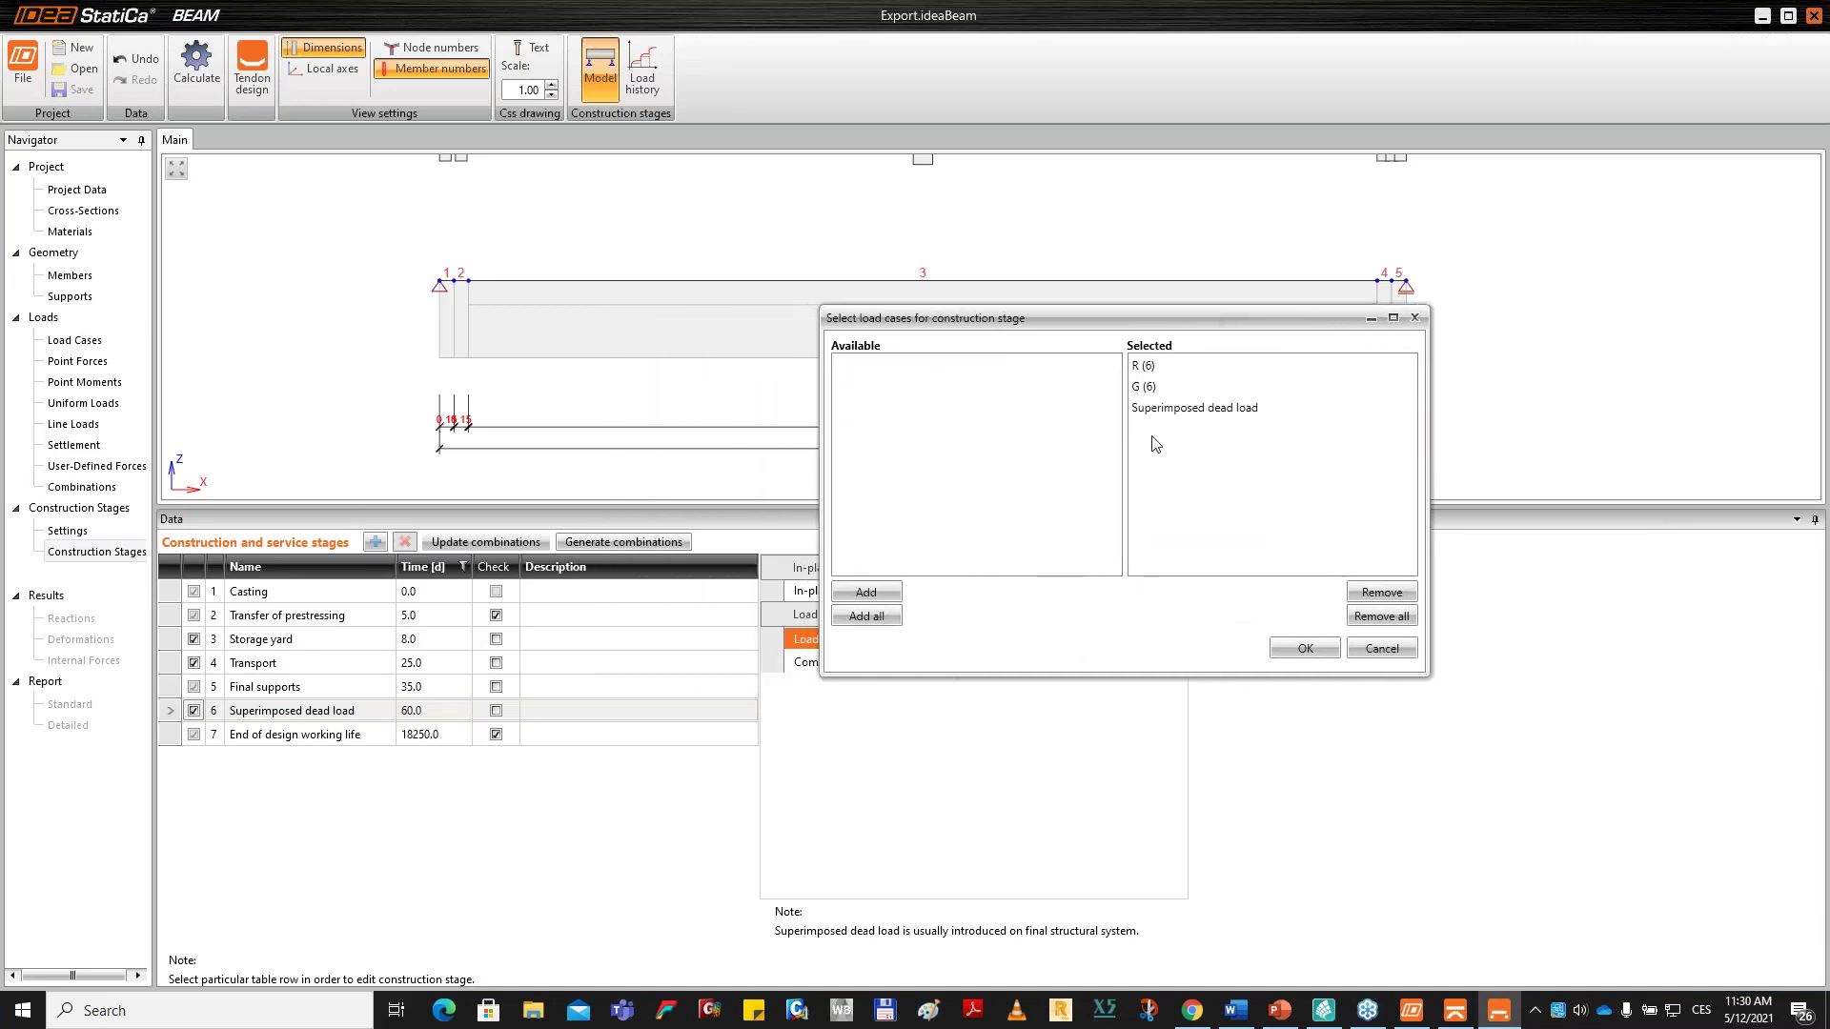
left_click(1305, 648)
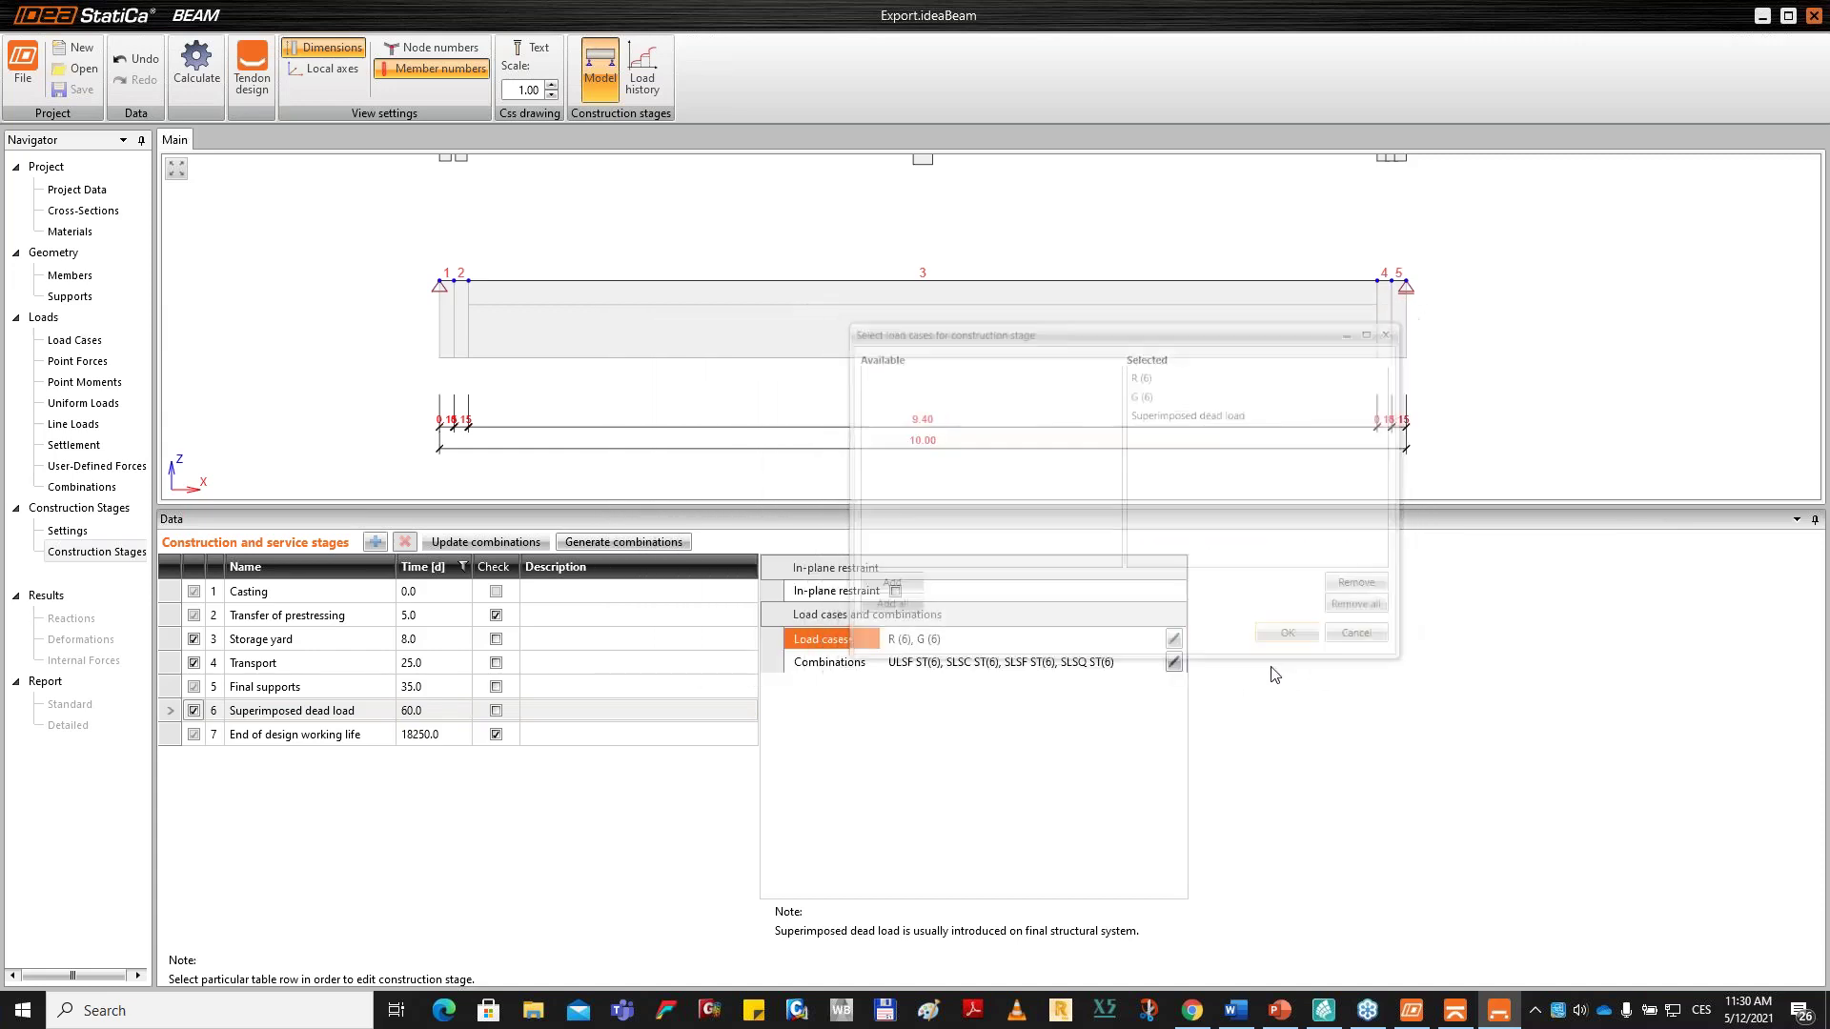
left_click(484, 542)
left_click(483, 544)
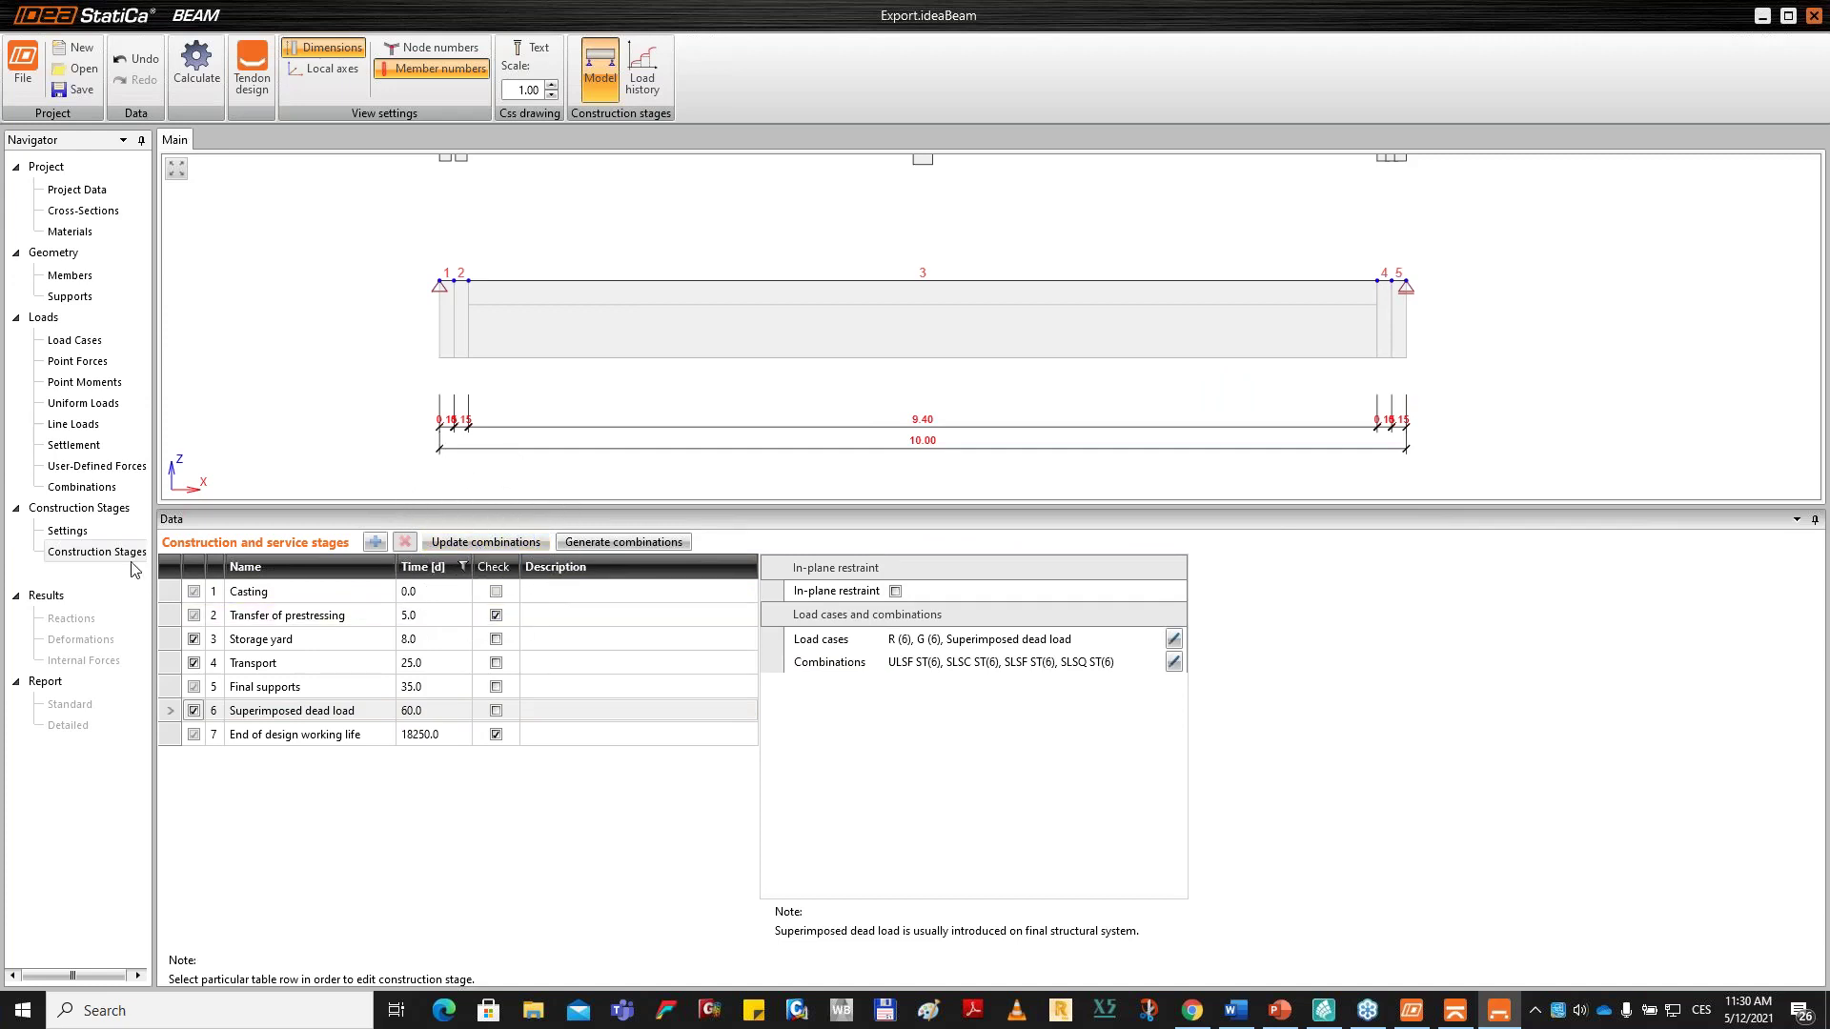
Check the construction stage assigned to the Superimposed dead load case in the load case list.
left_click(104, 348)
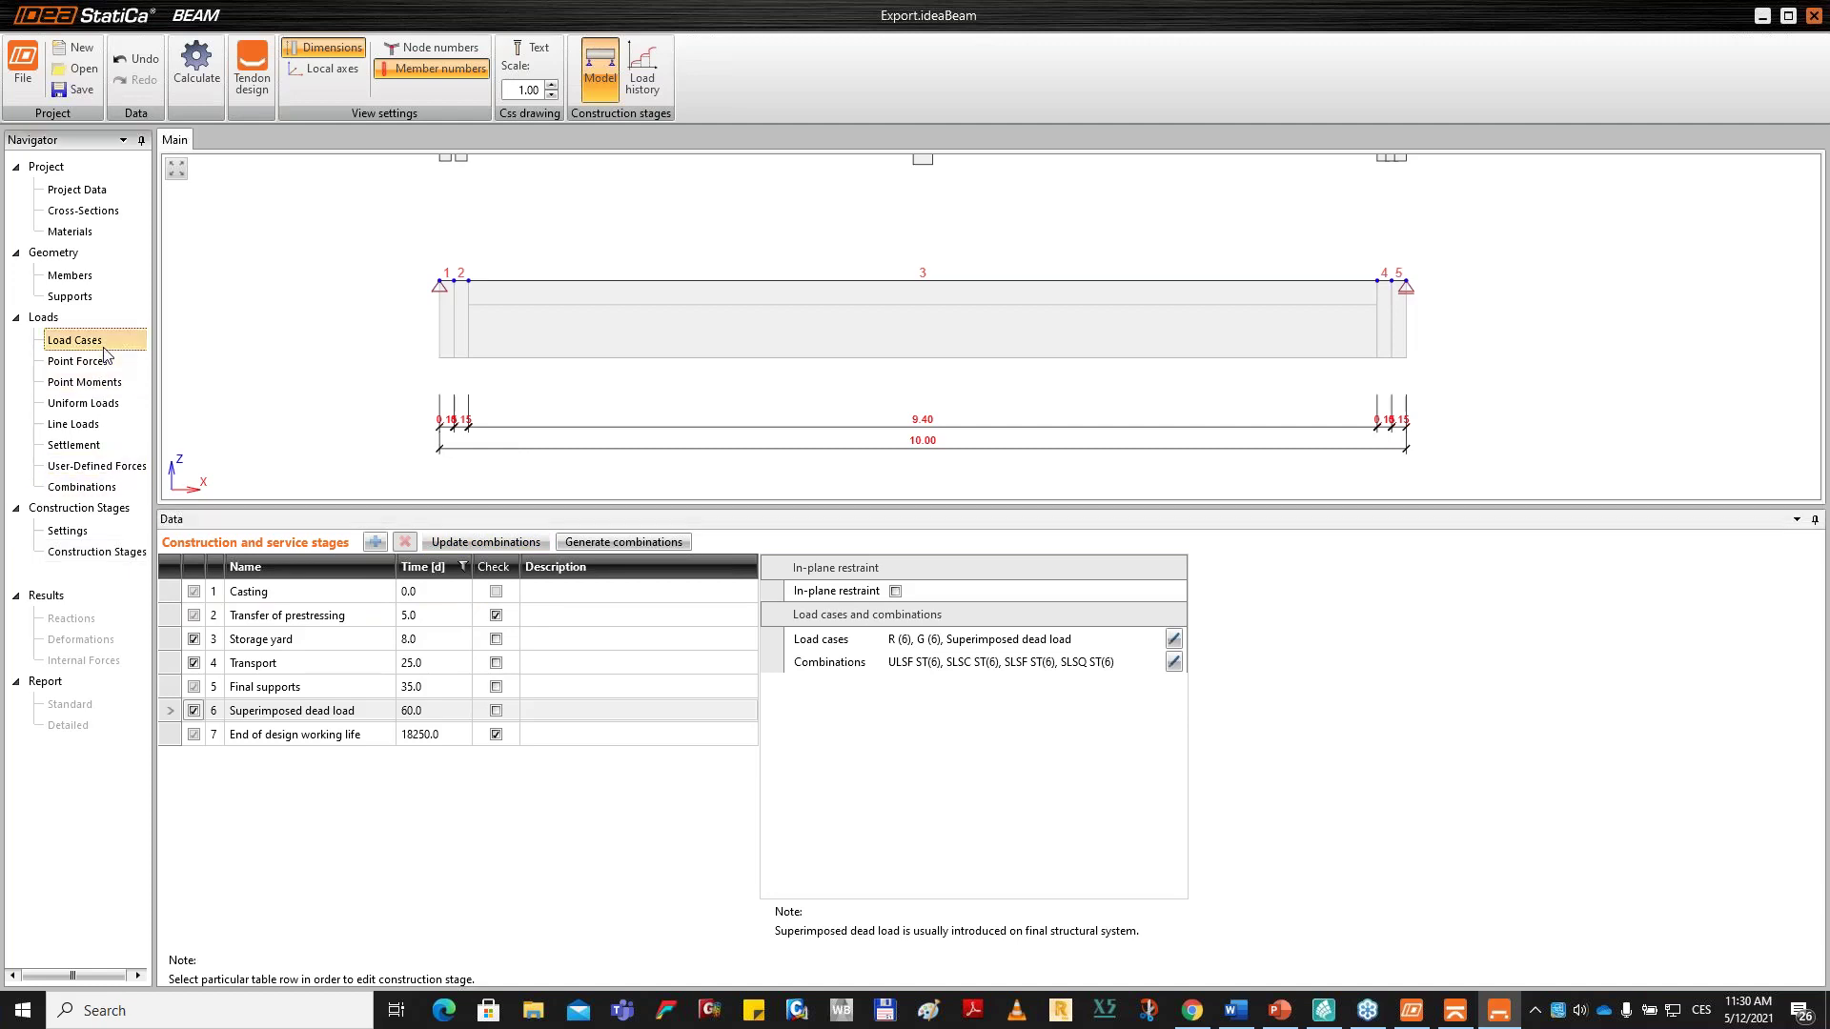
left_click(596, 815)
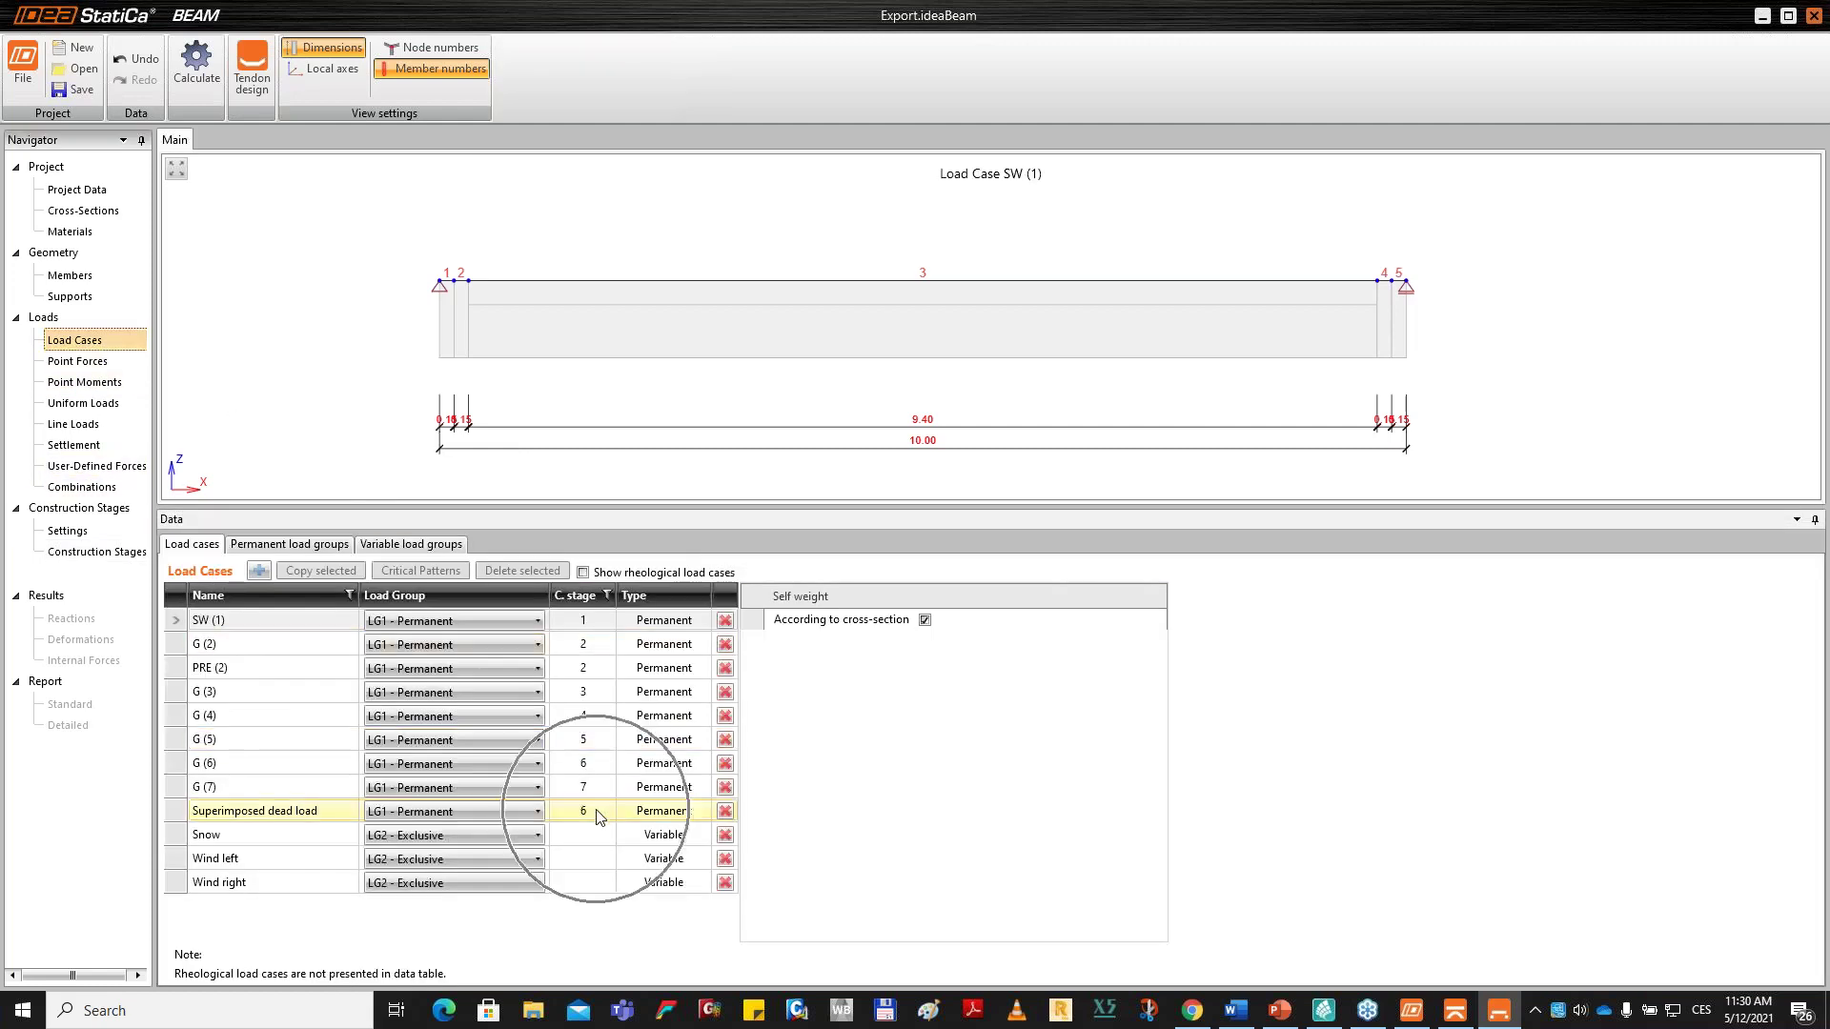
key("ctrl")
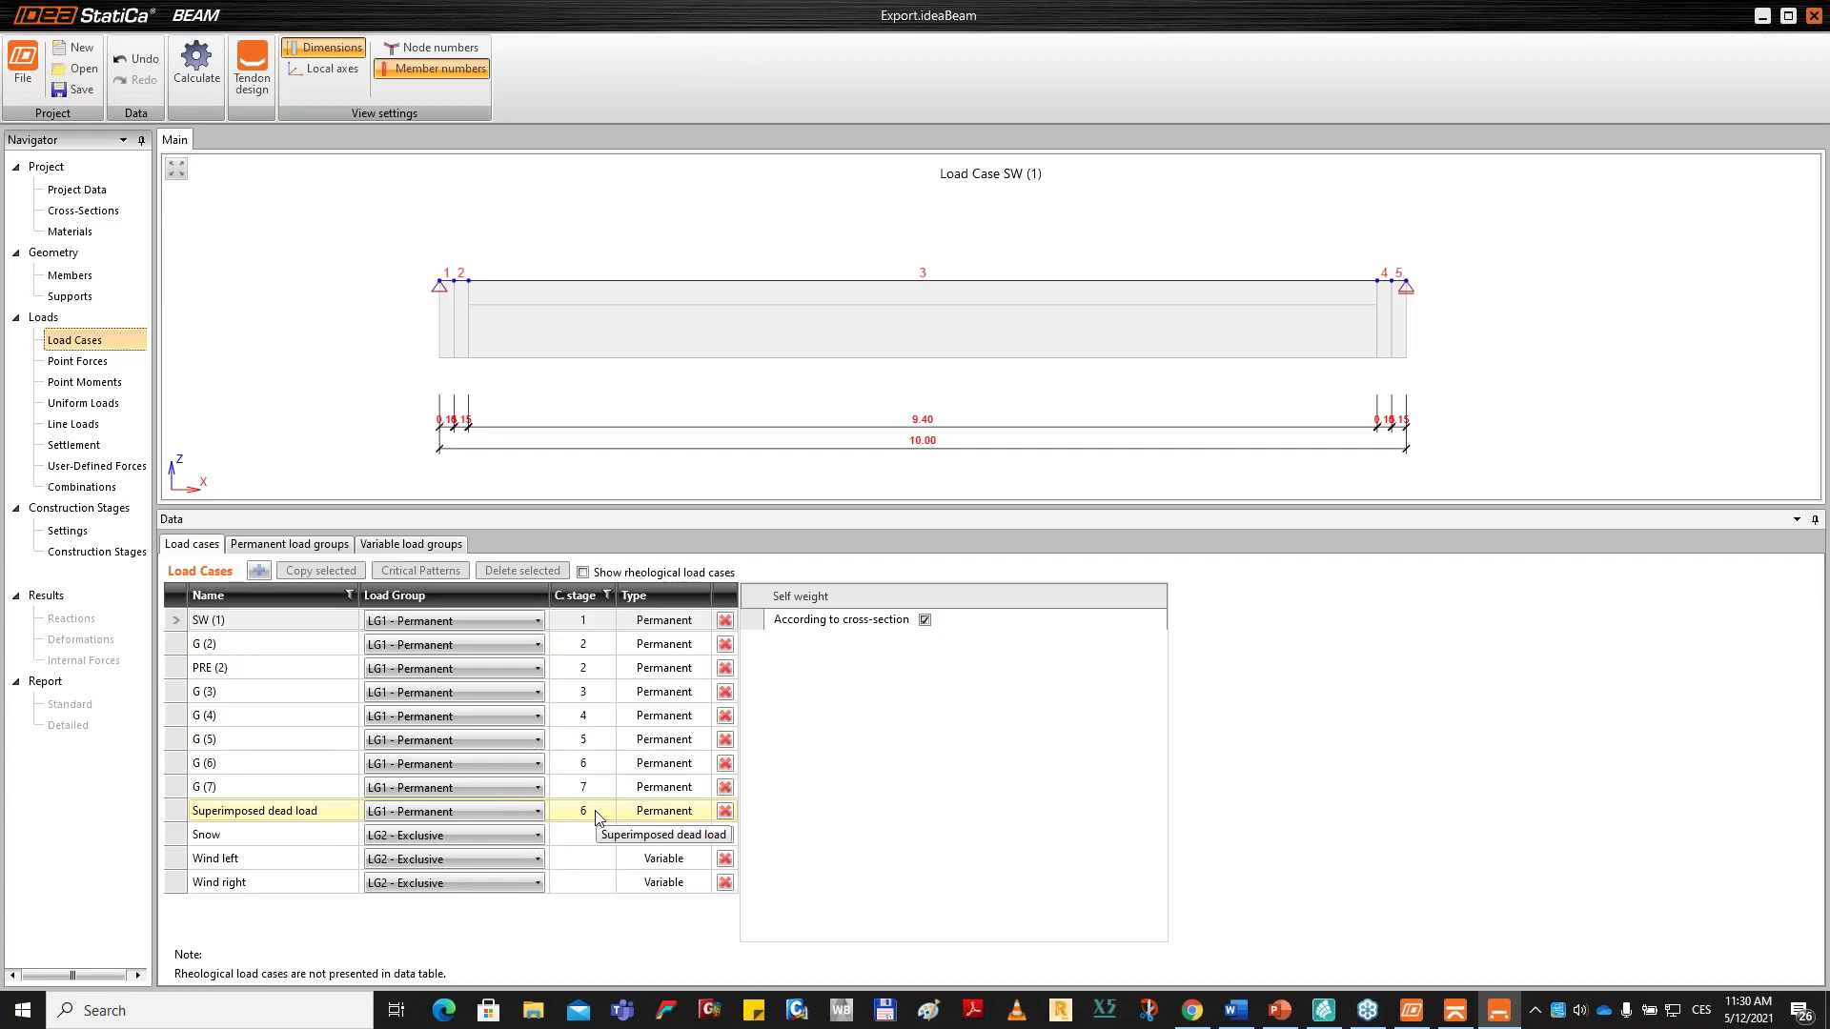
key("ctrl")
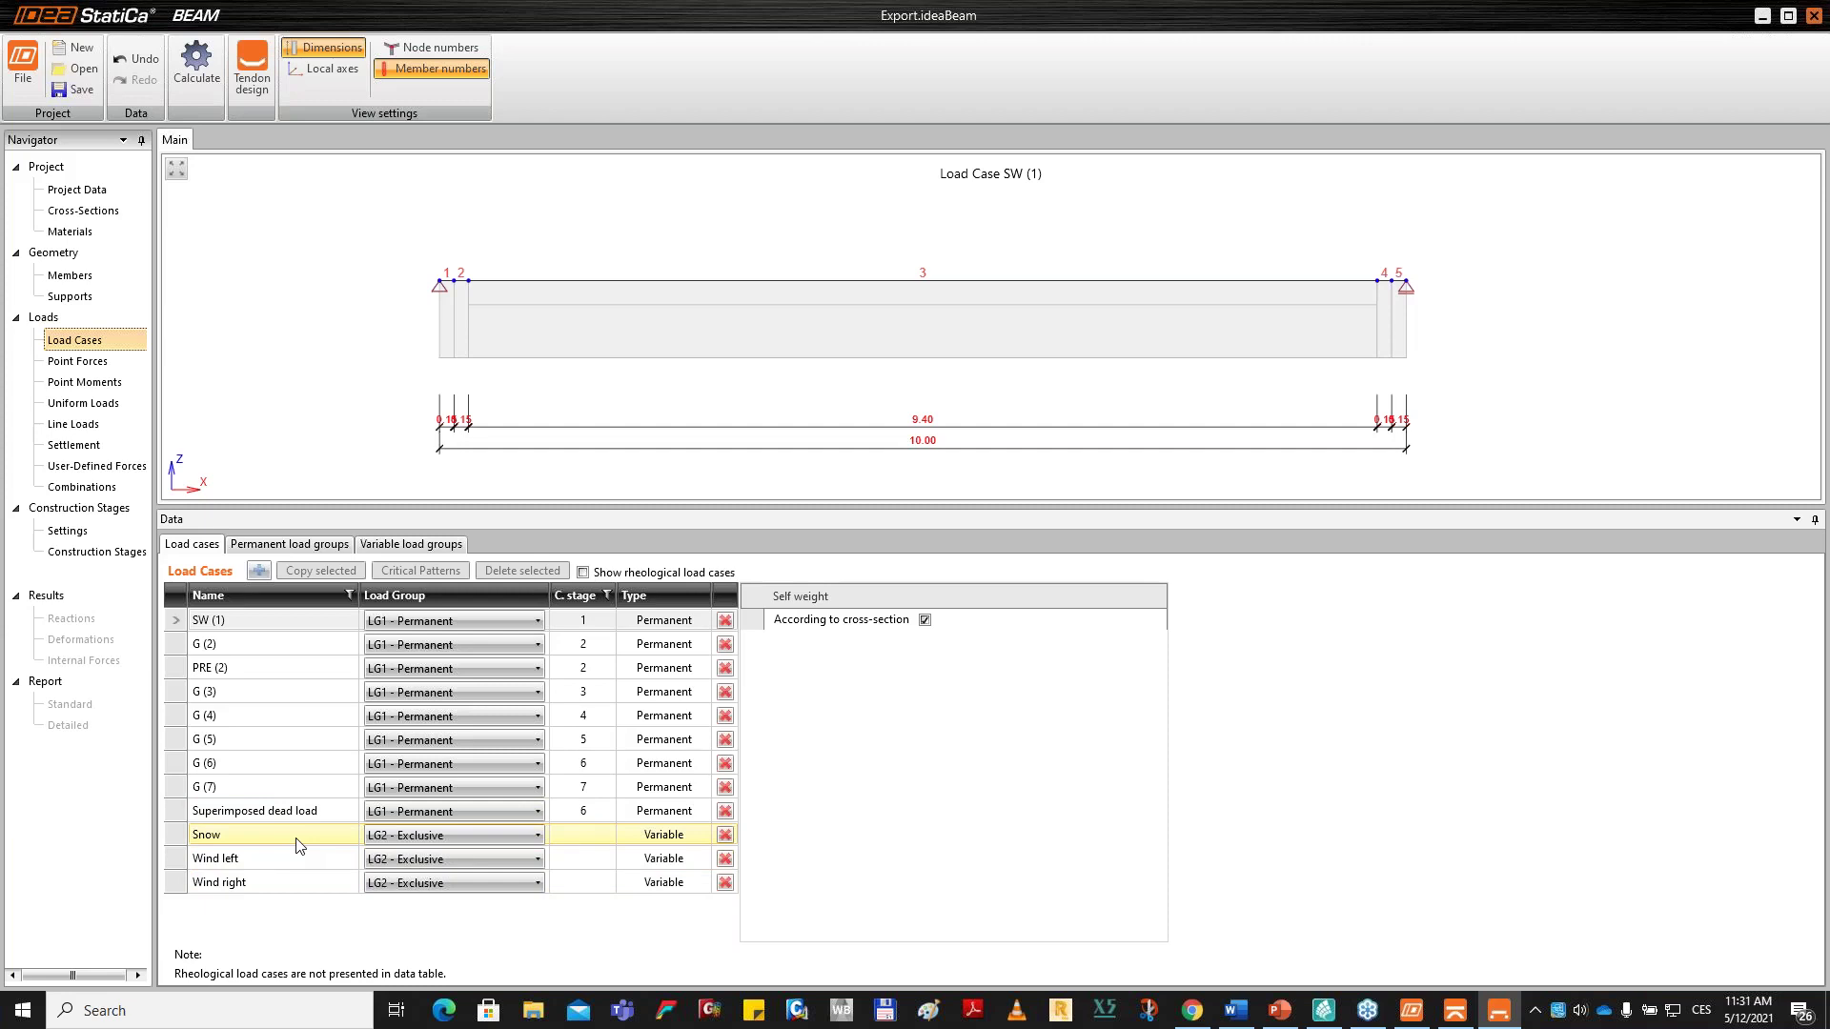
Rename the variable load groups LG2 and LG3 as Snow and Wind.
left_click(380, 553)
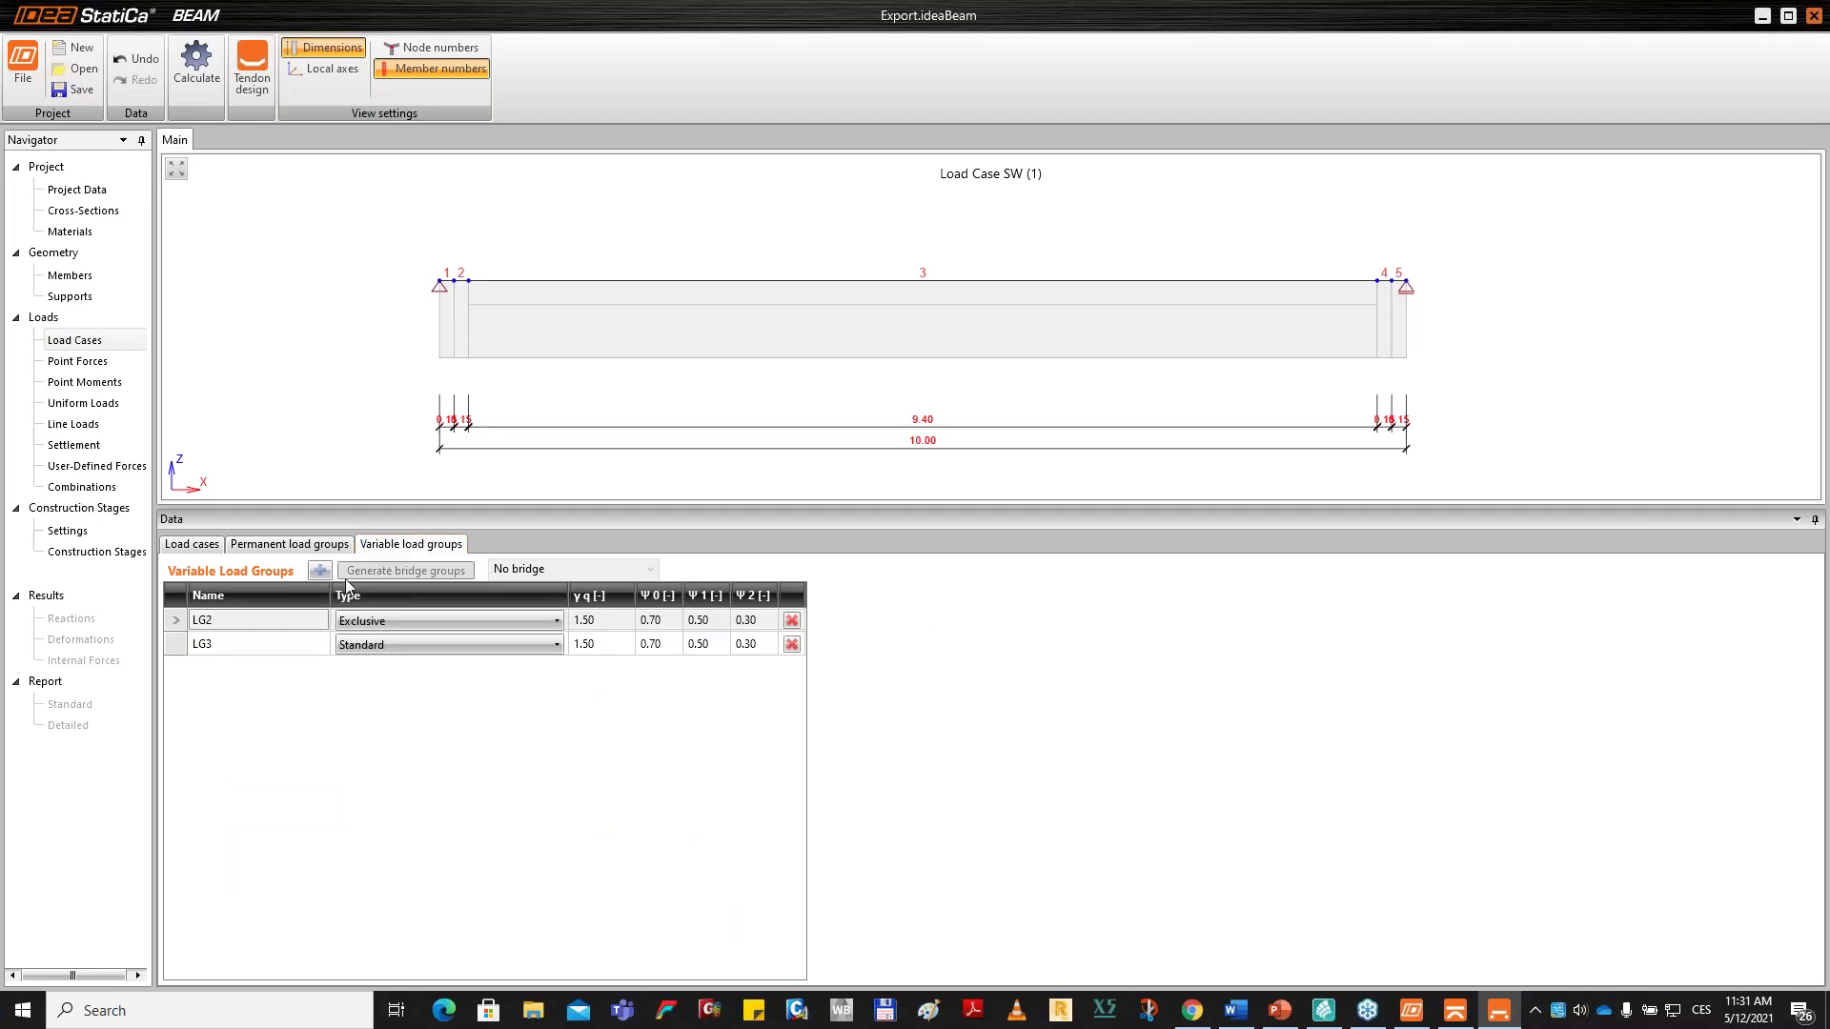
left_click(278, 618)
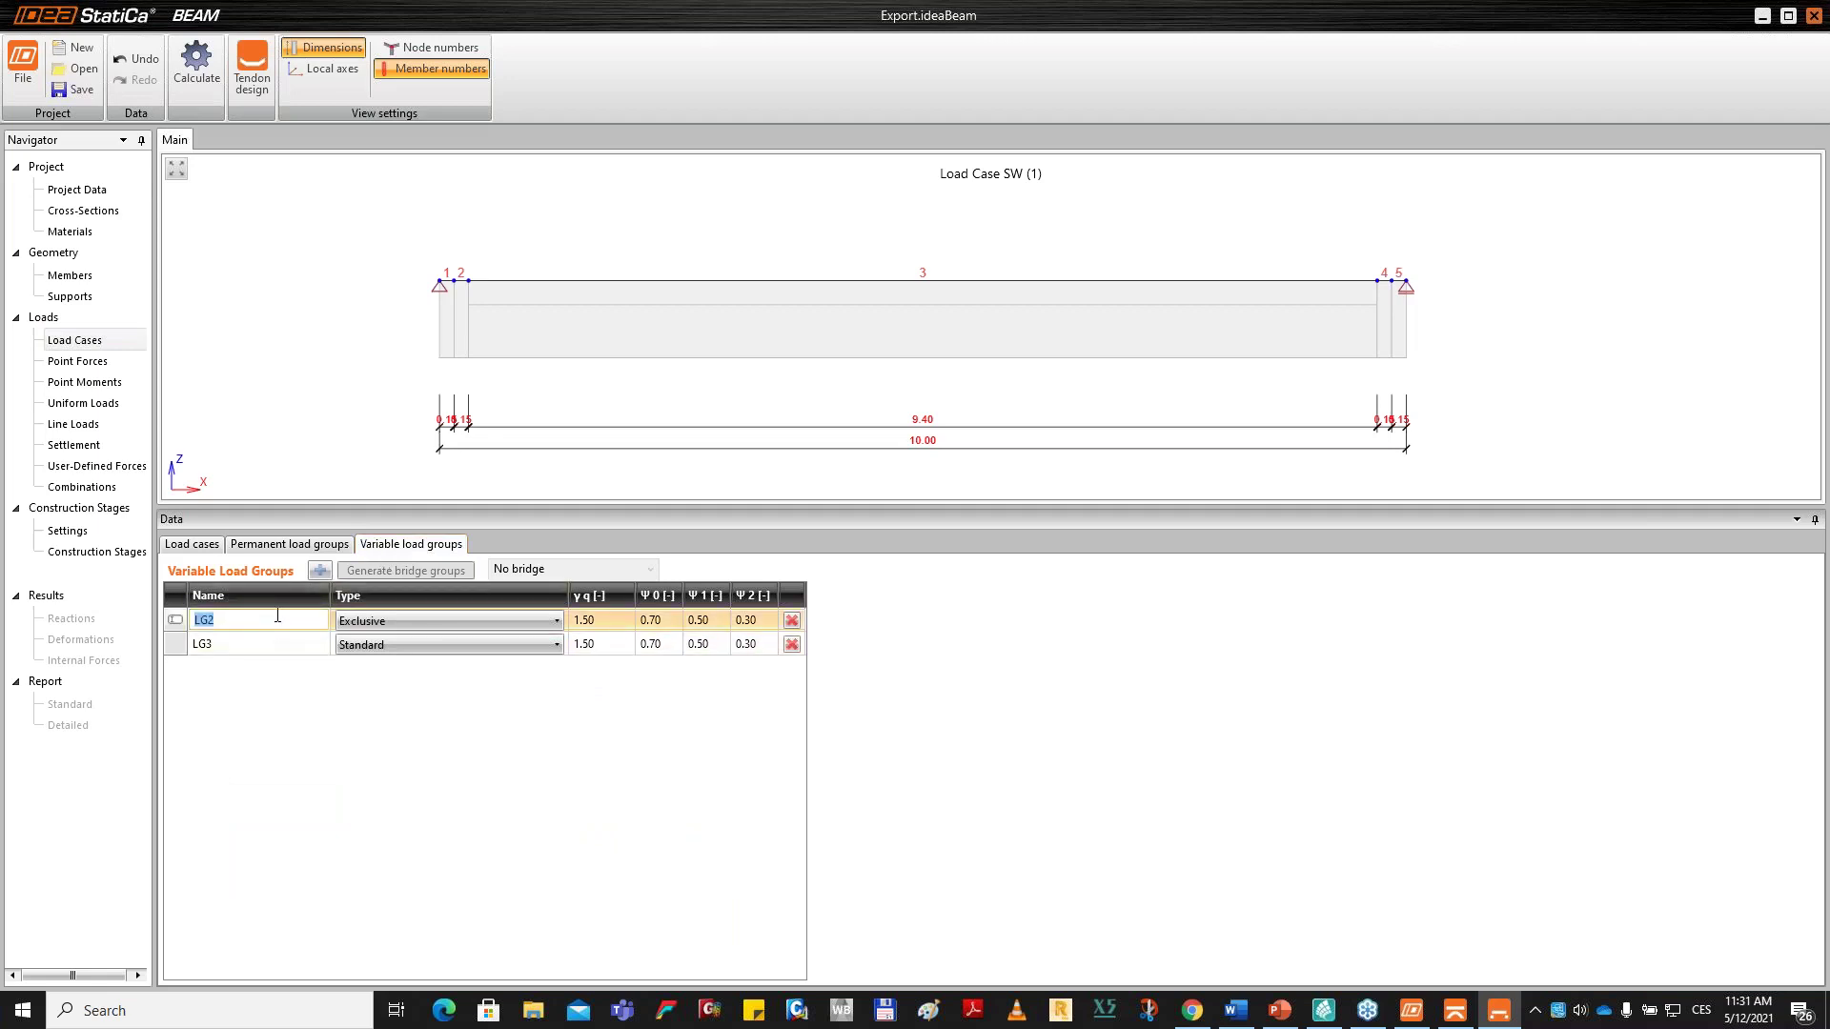
type("Snow")
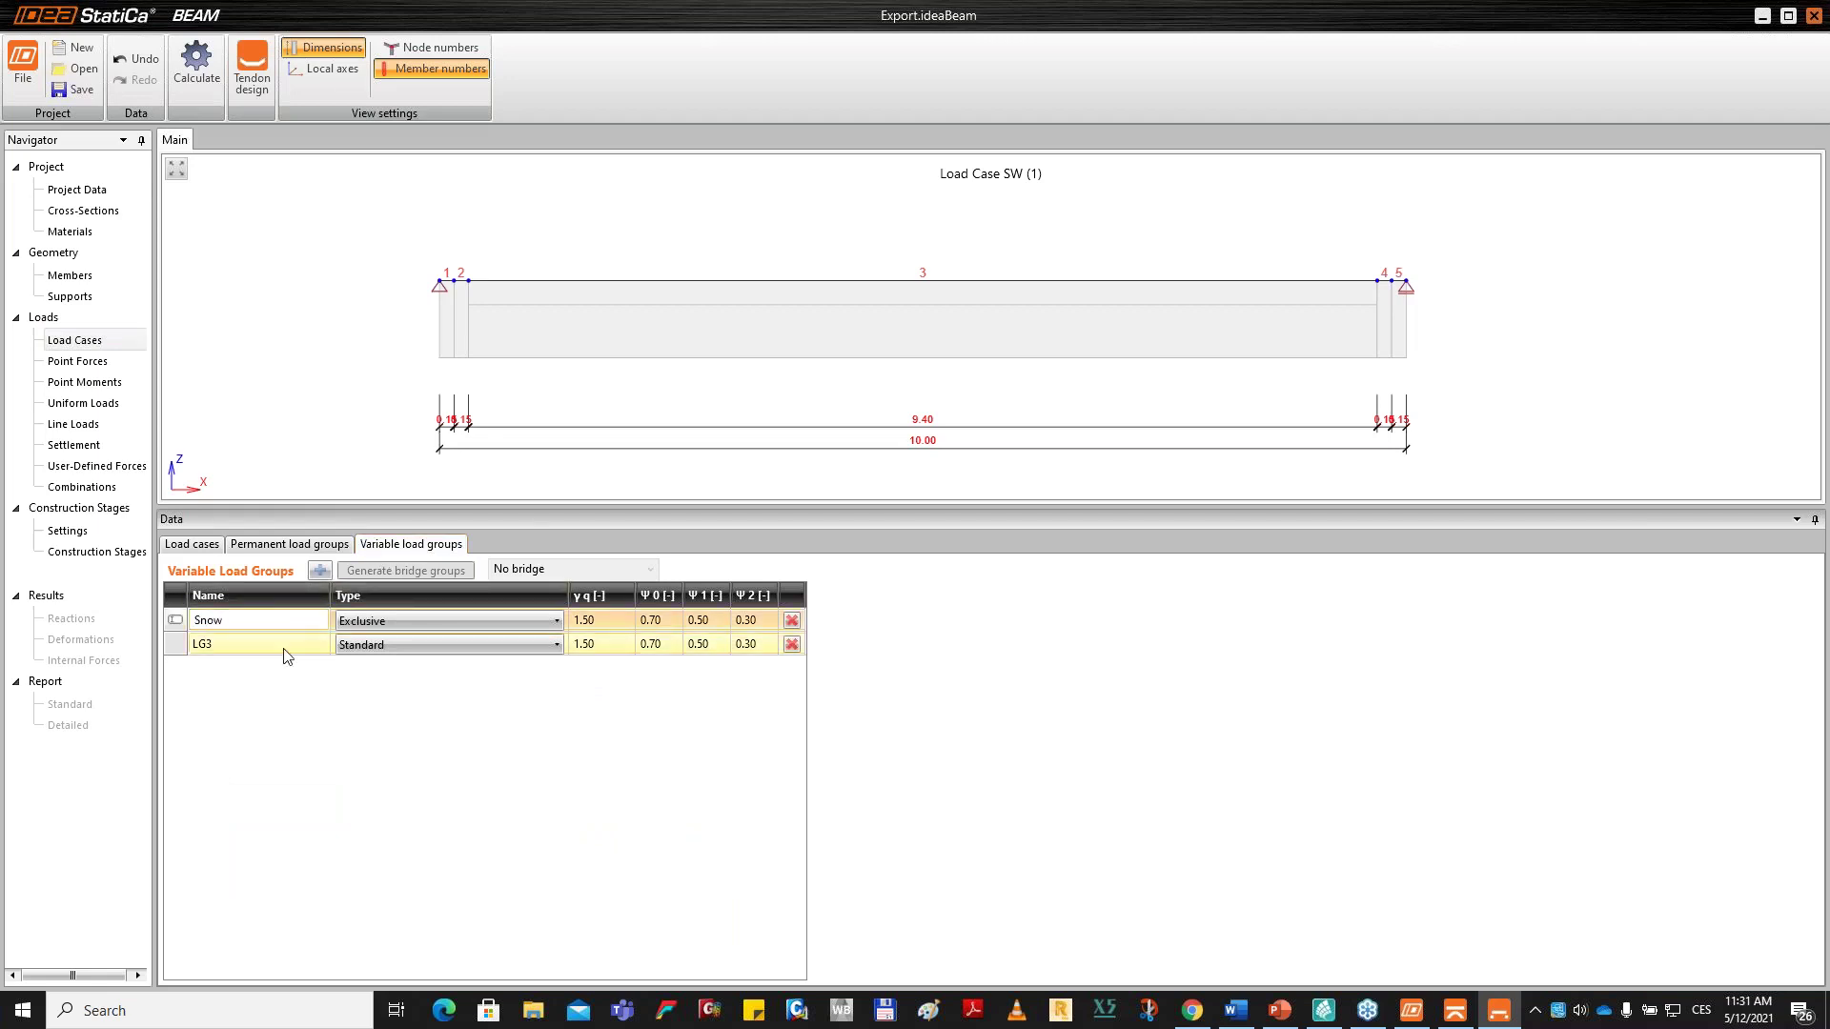
left_click(280, 645)
left_click(280, 646)
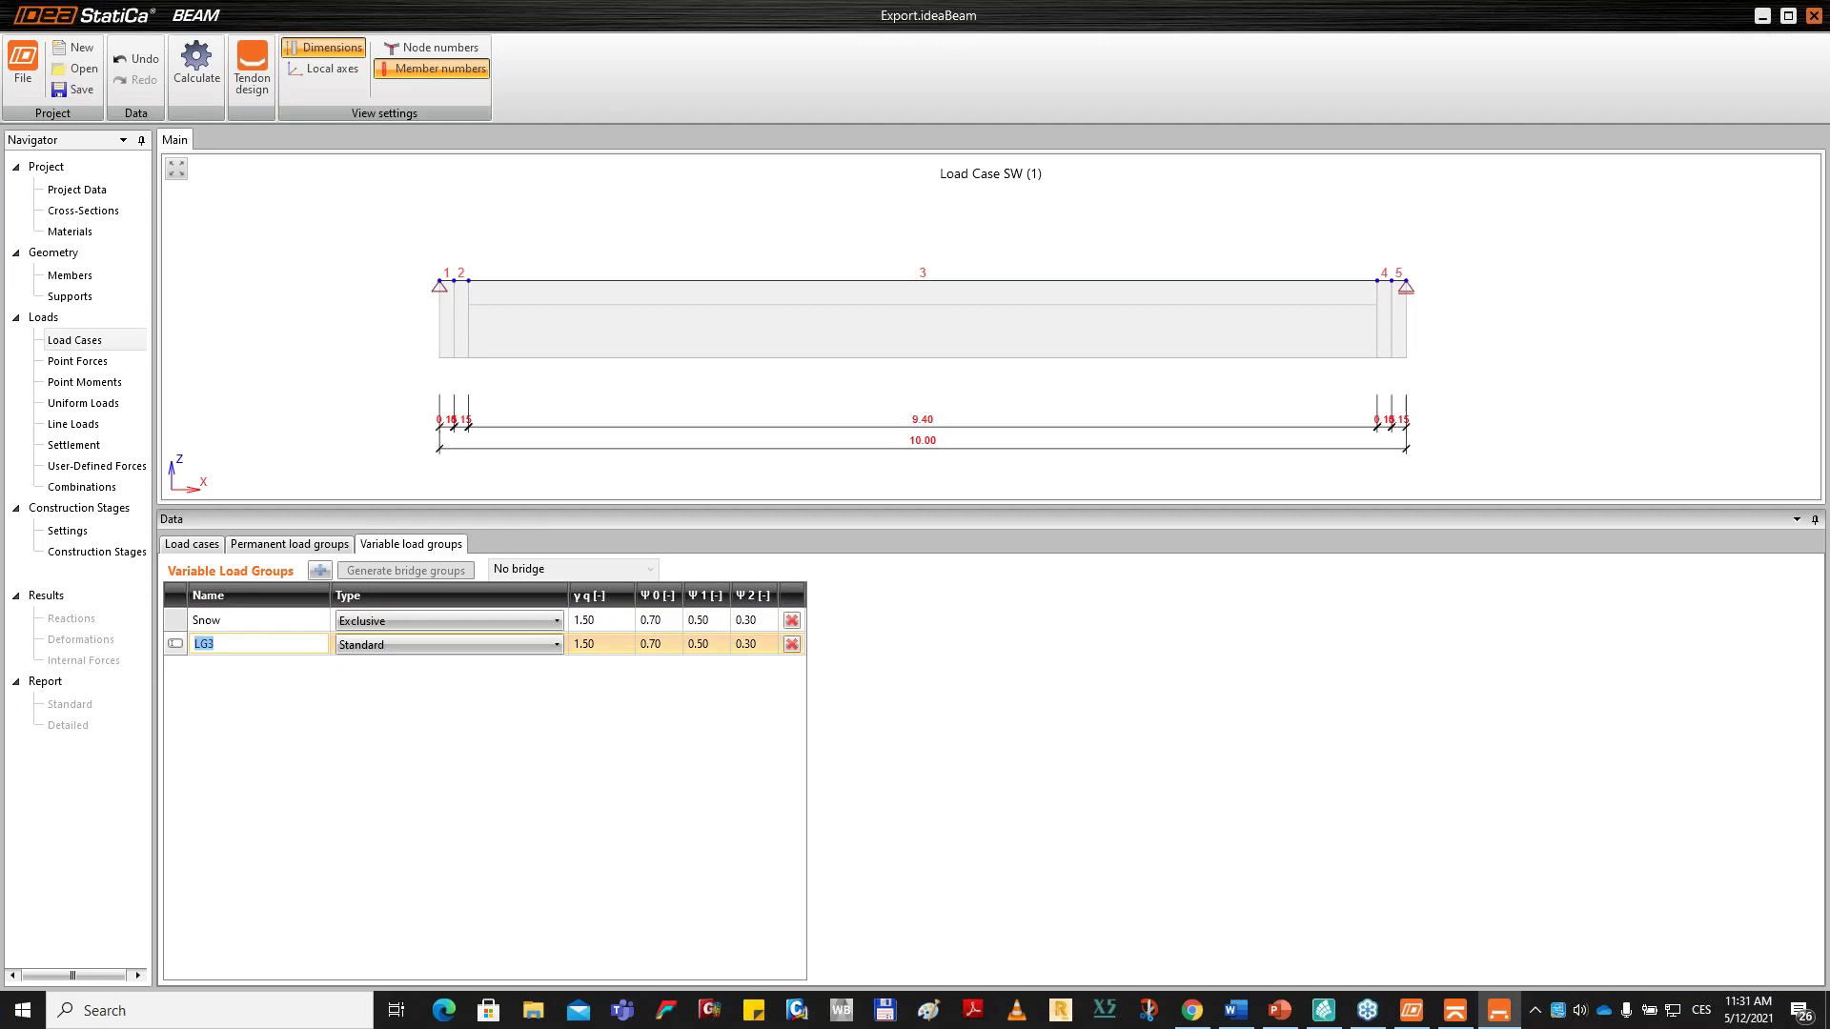
type("Wind")
key("Return")
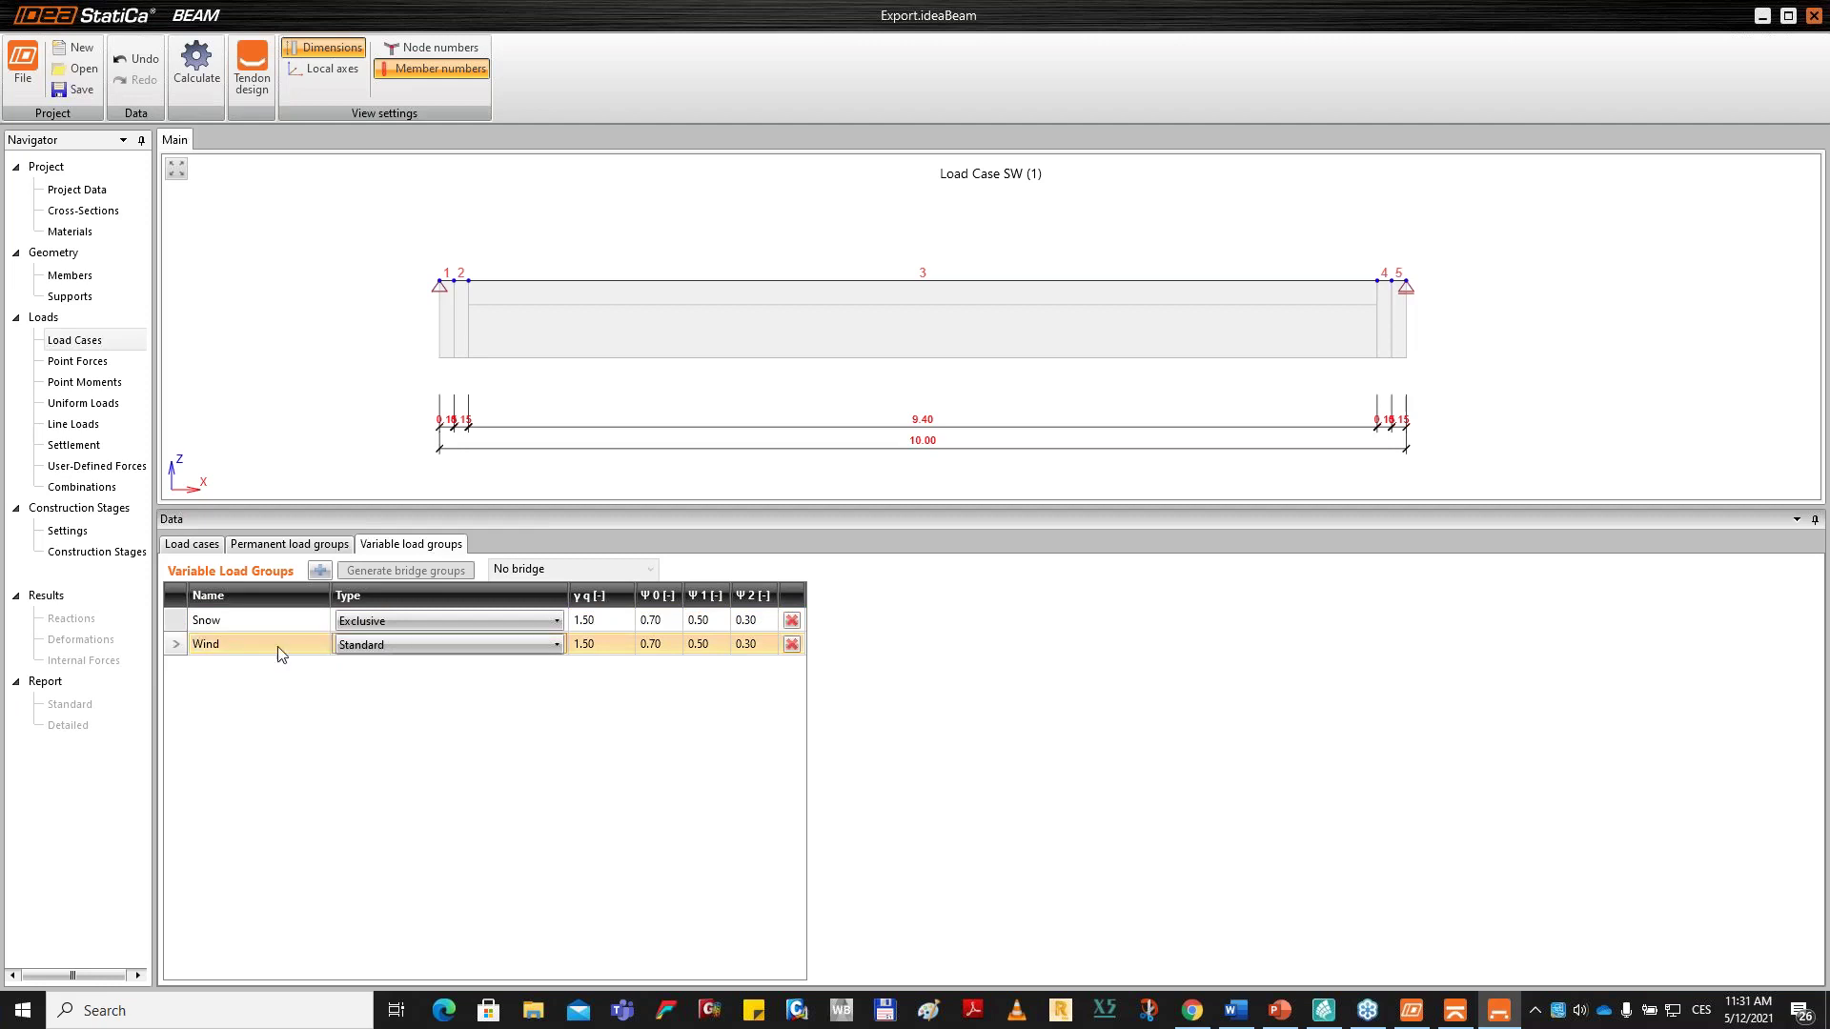
Set the Snow load group's type to Standard and the Wind load group's type to Exclusive.
left_click(372, 623)
left_click(377, 646)
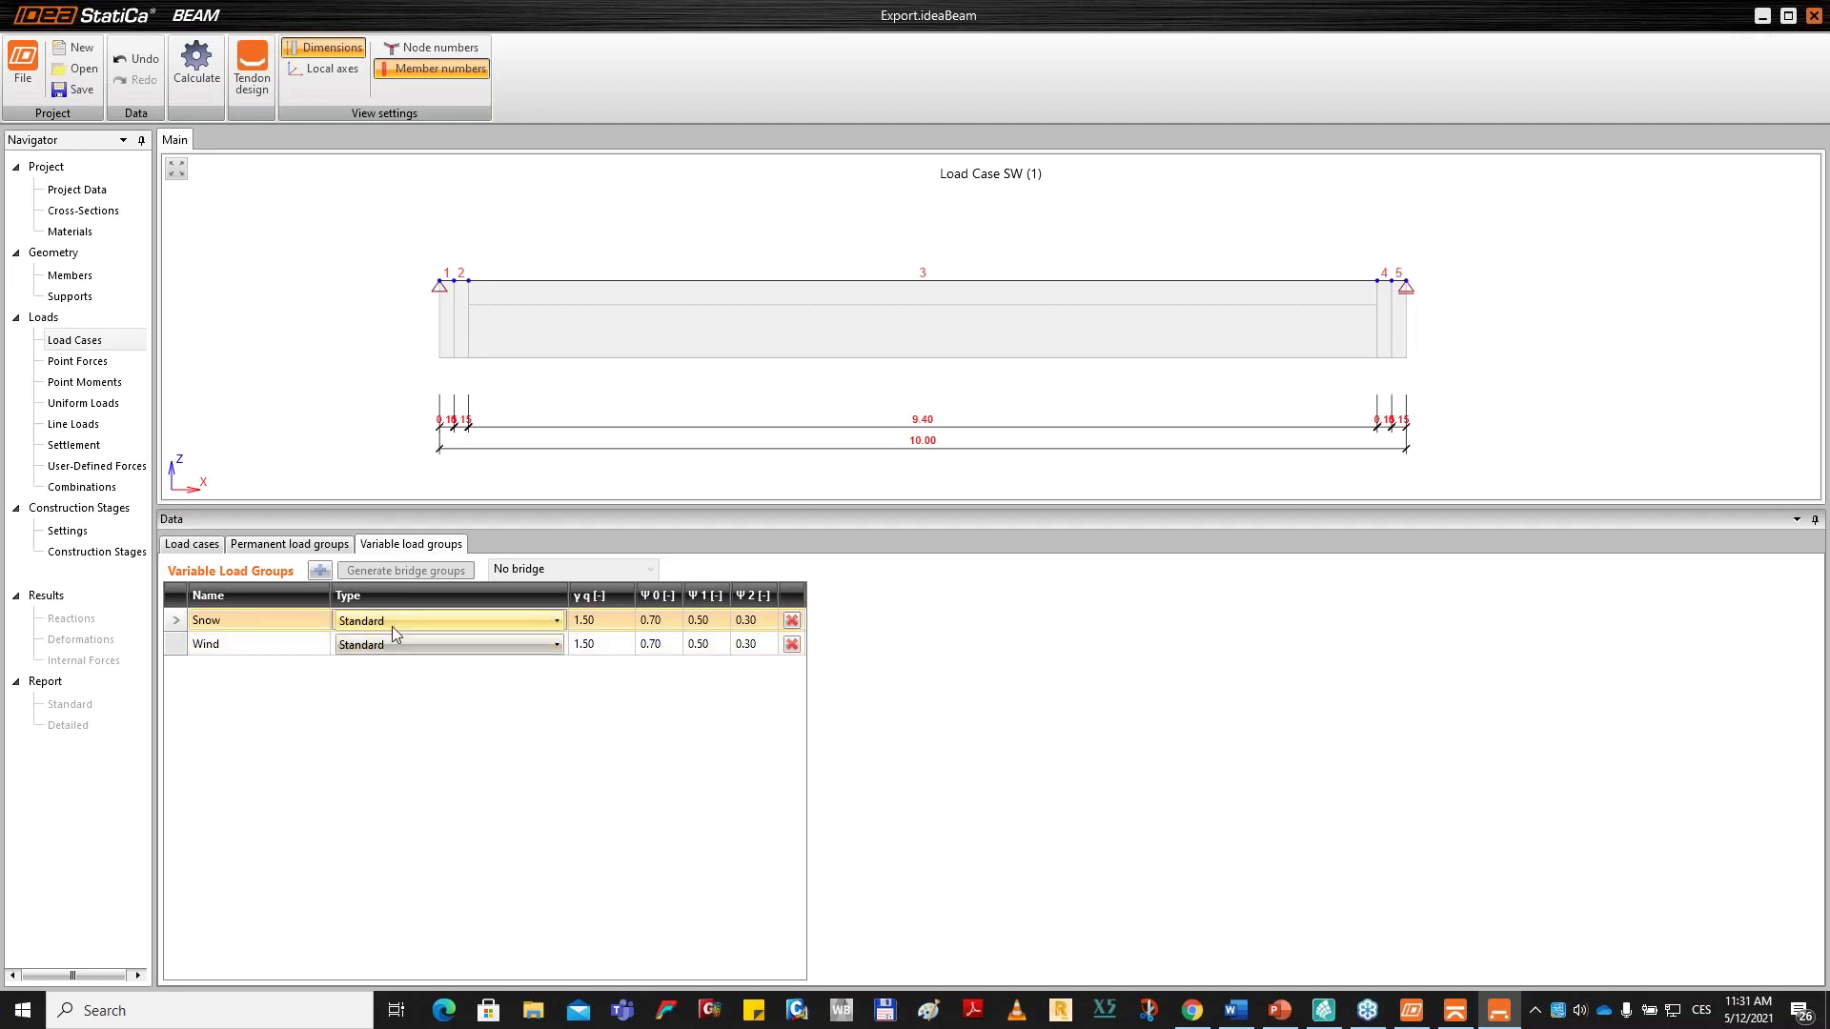
left_click(408, 646)
left_click(412, 650)
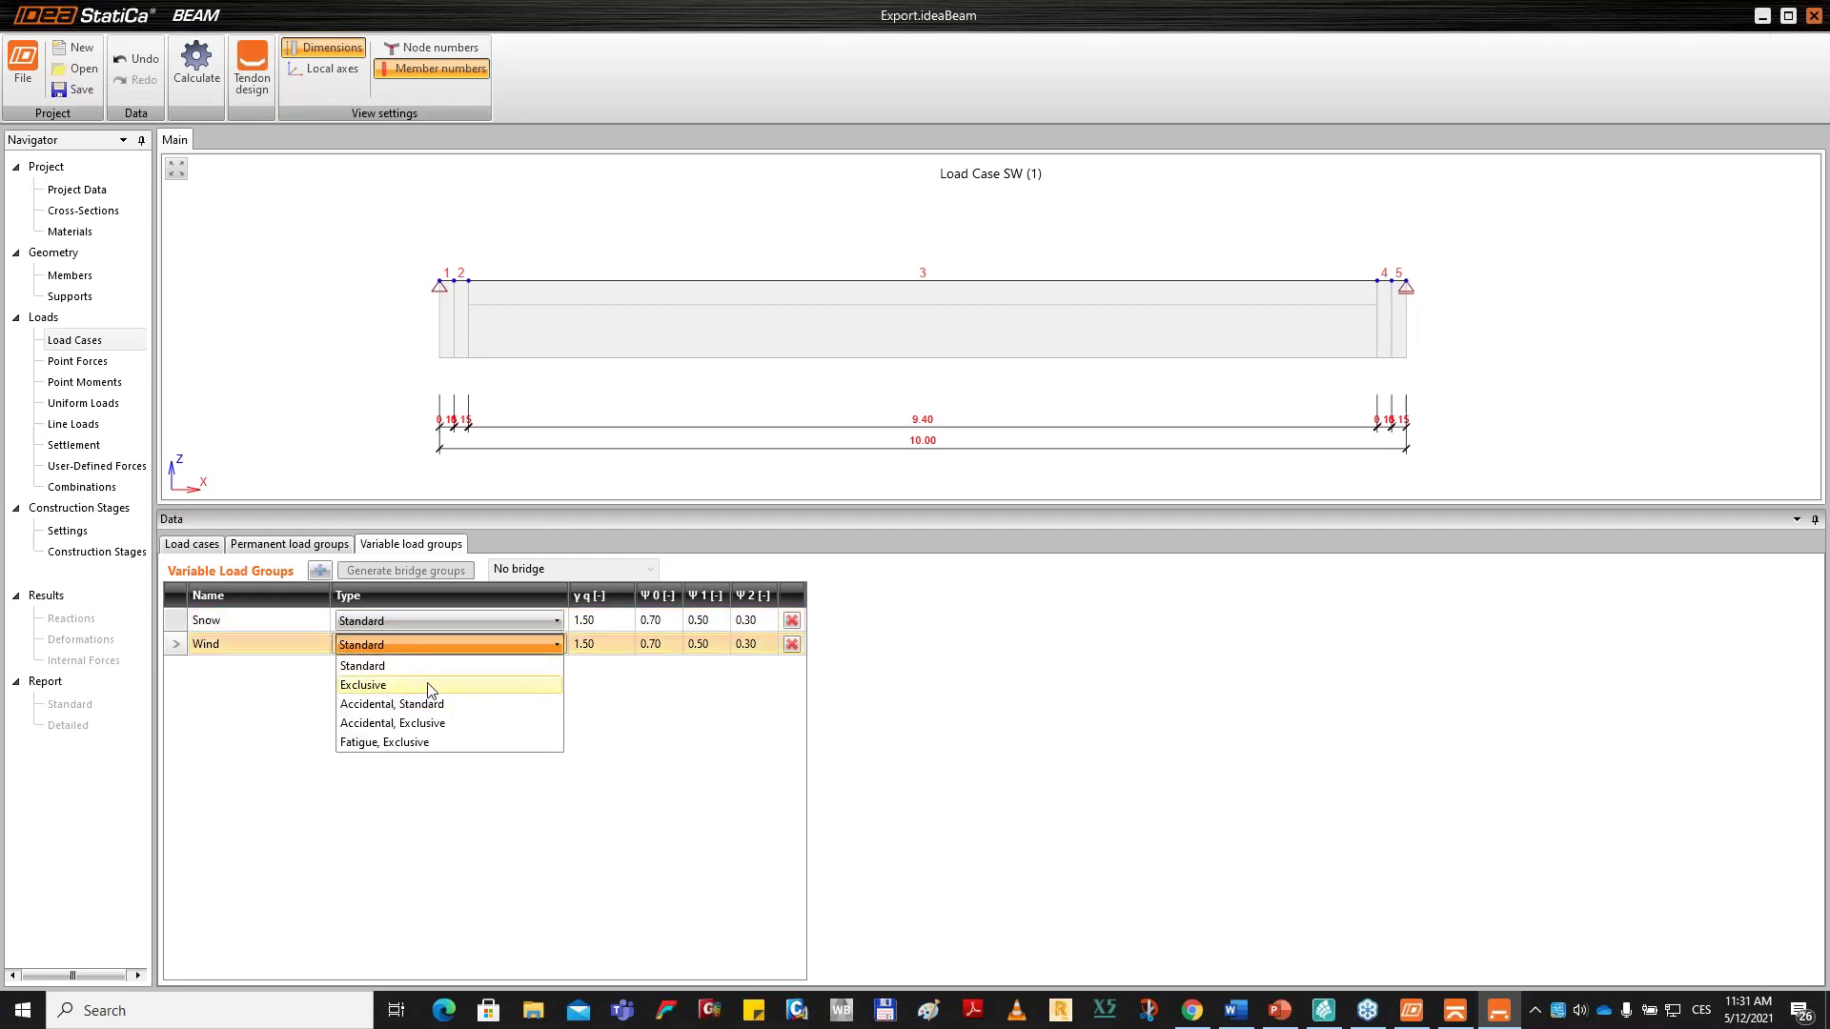
left_click(427, 685)
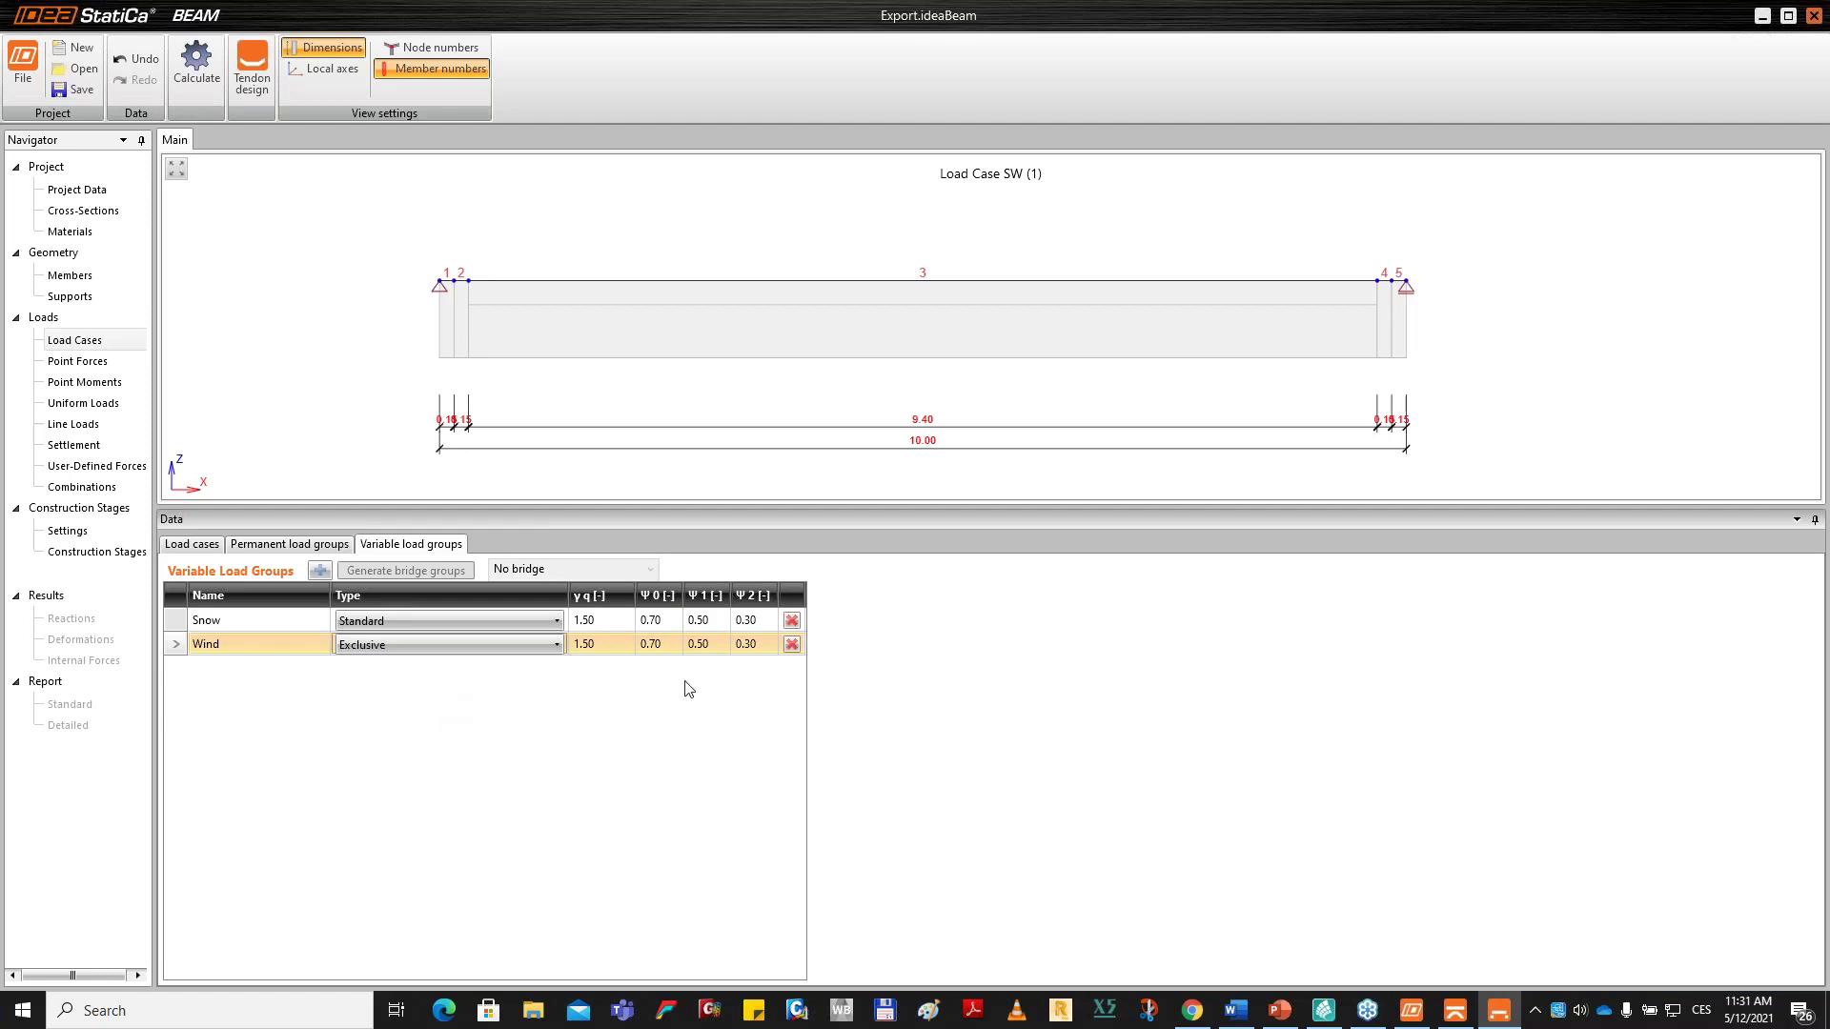
left_click(669, 620)
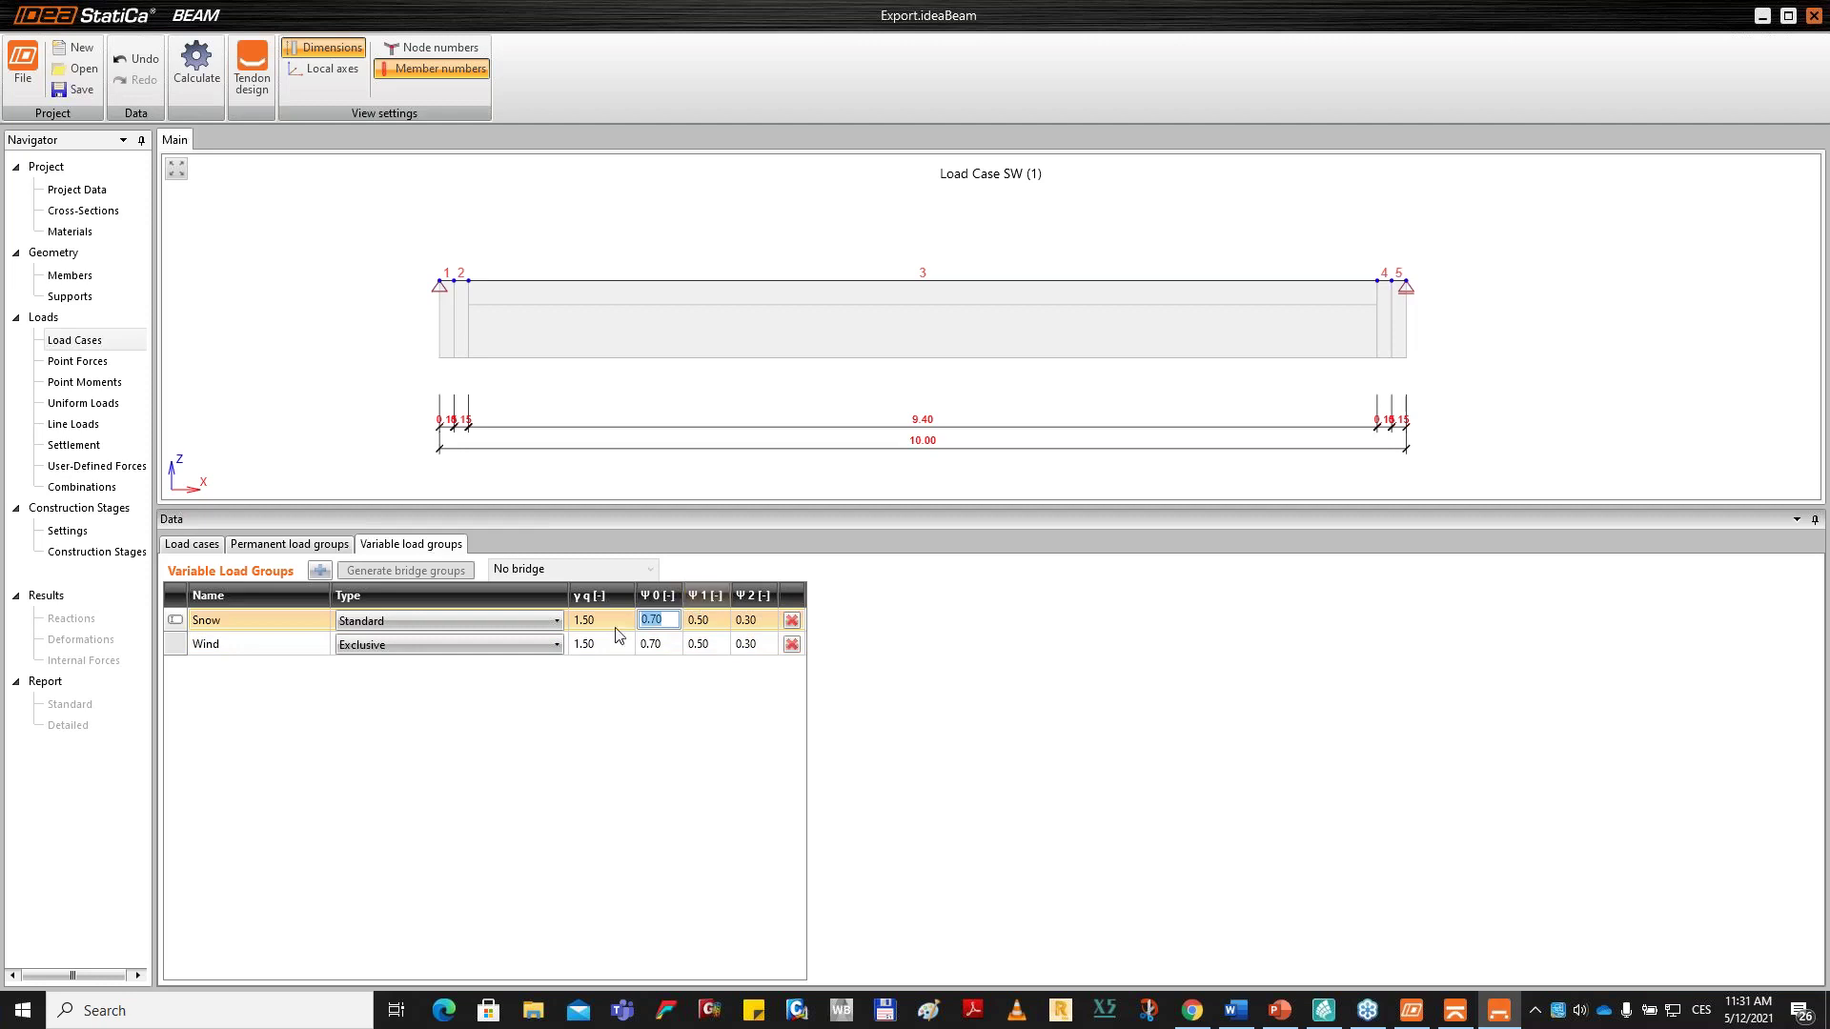
key("Escape")
key("ctrl")
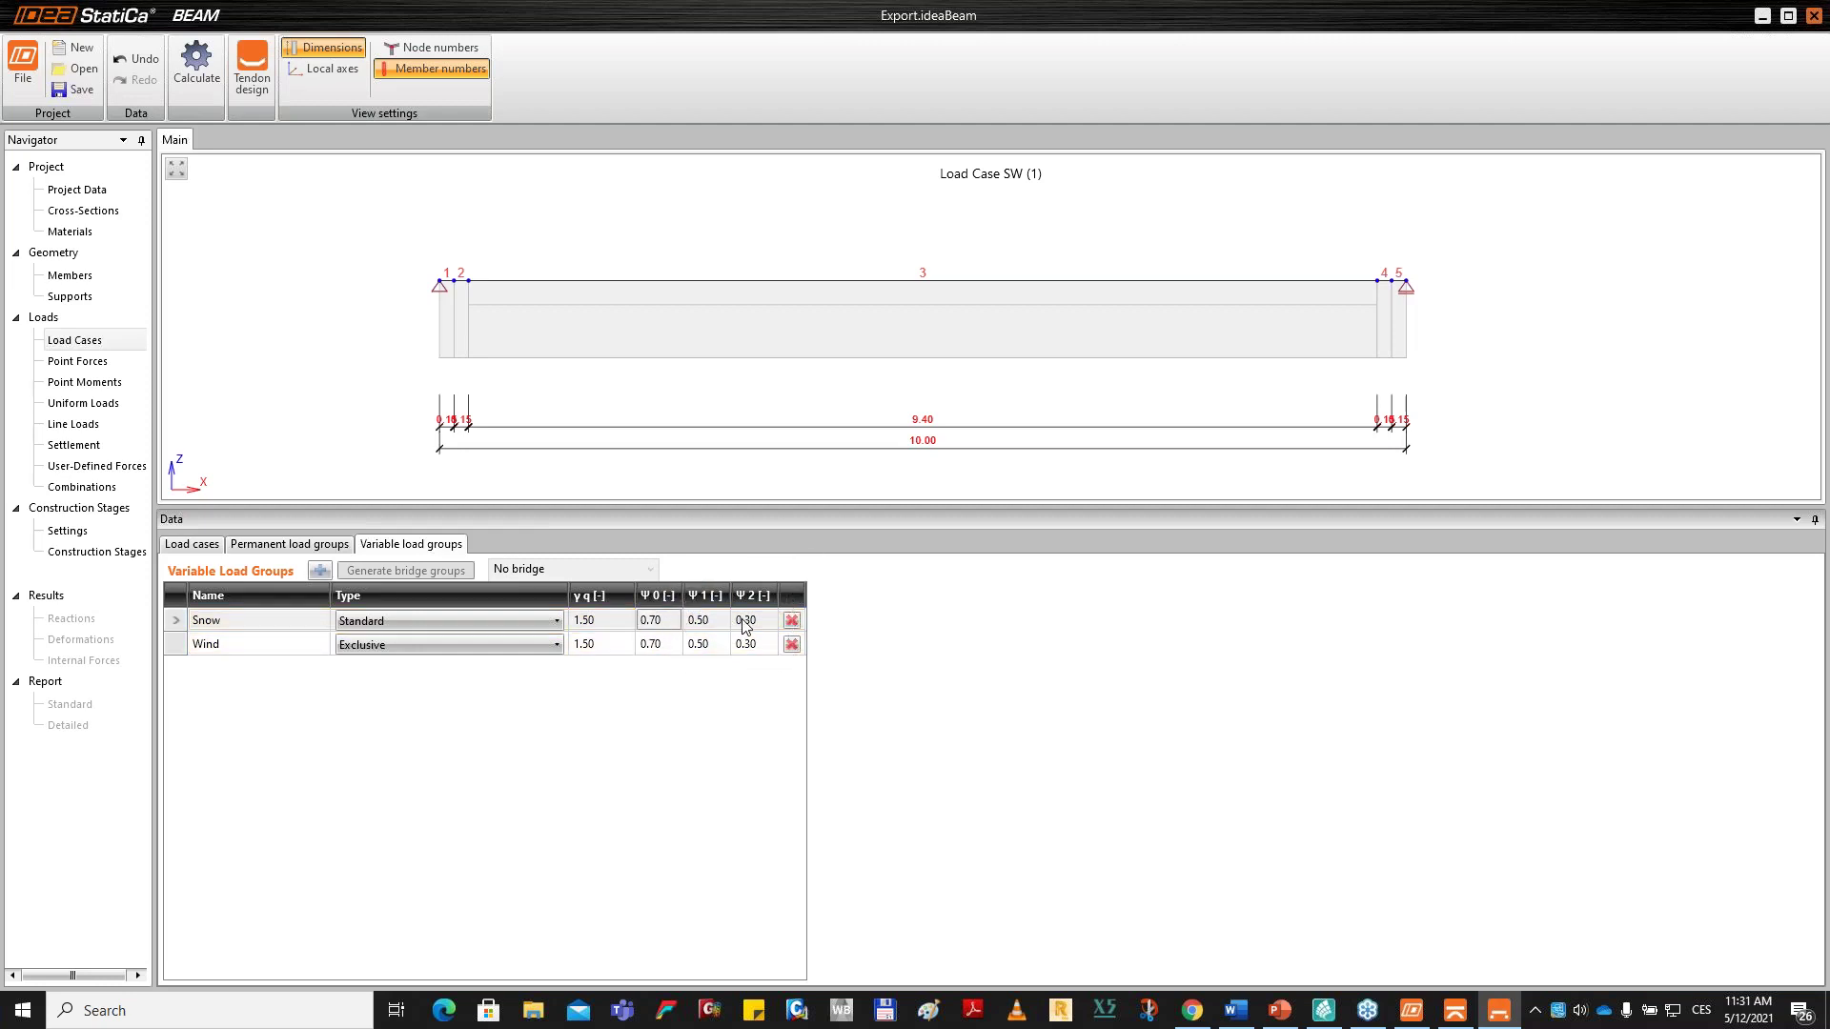
Set the Wind load group's combination factors to Ψ0 = 0.6, Ψ1 = 0.3 and Ψ2 = 0.
key("Down")
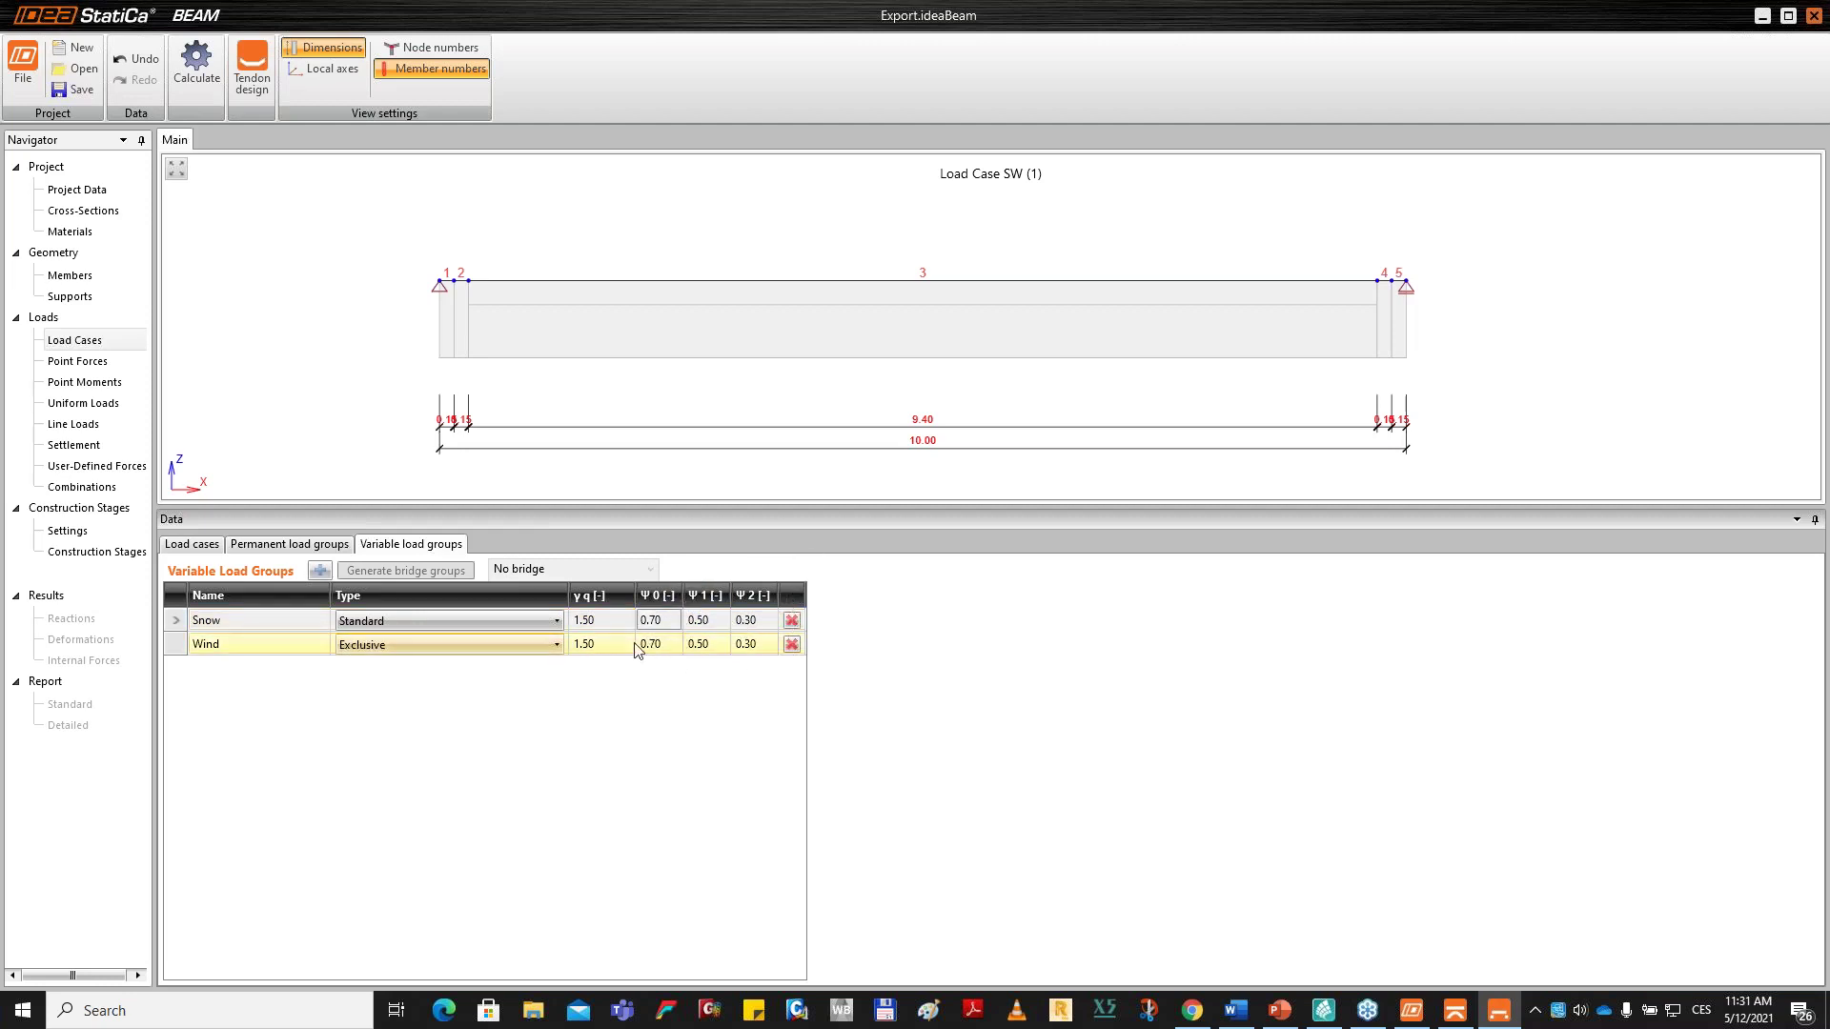
type("0.")
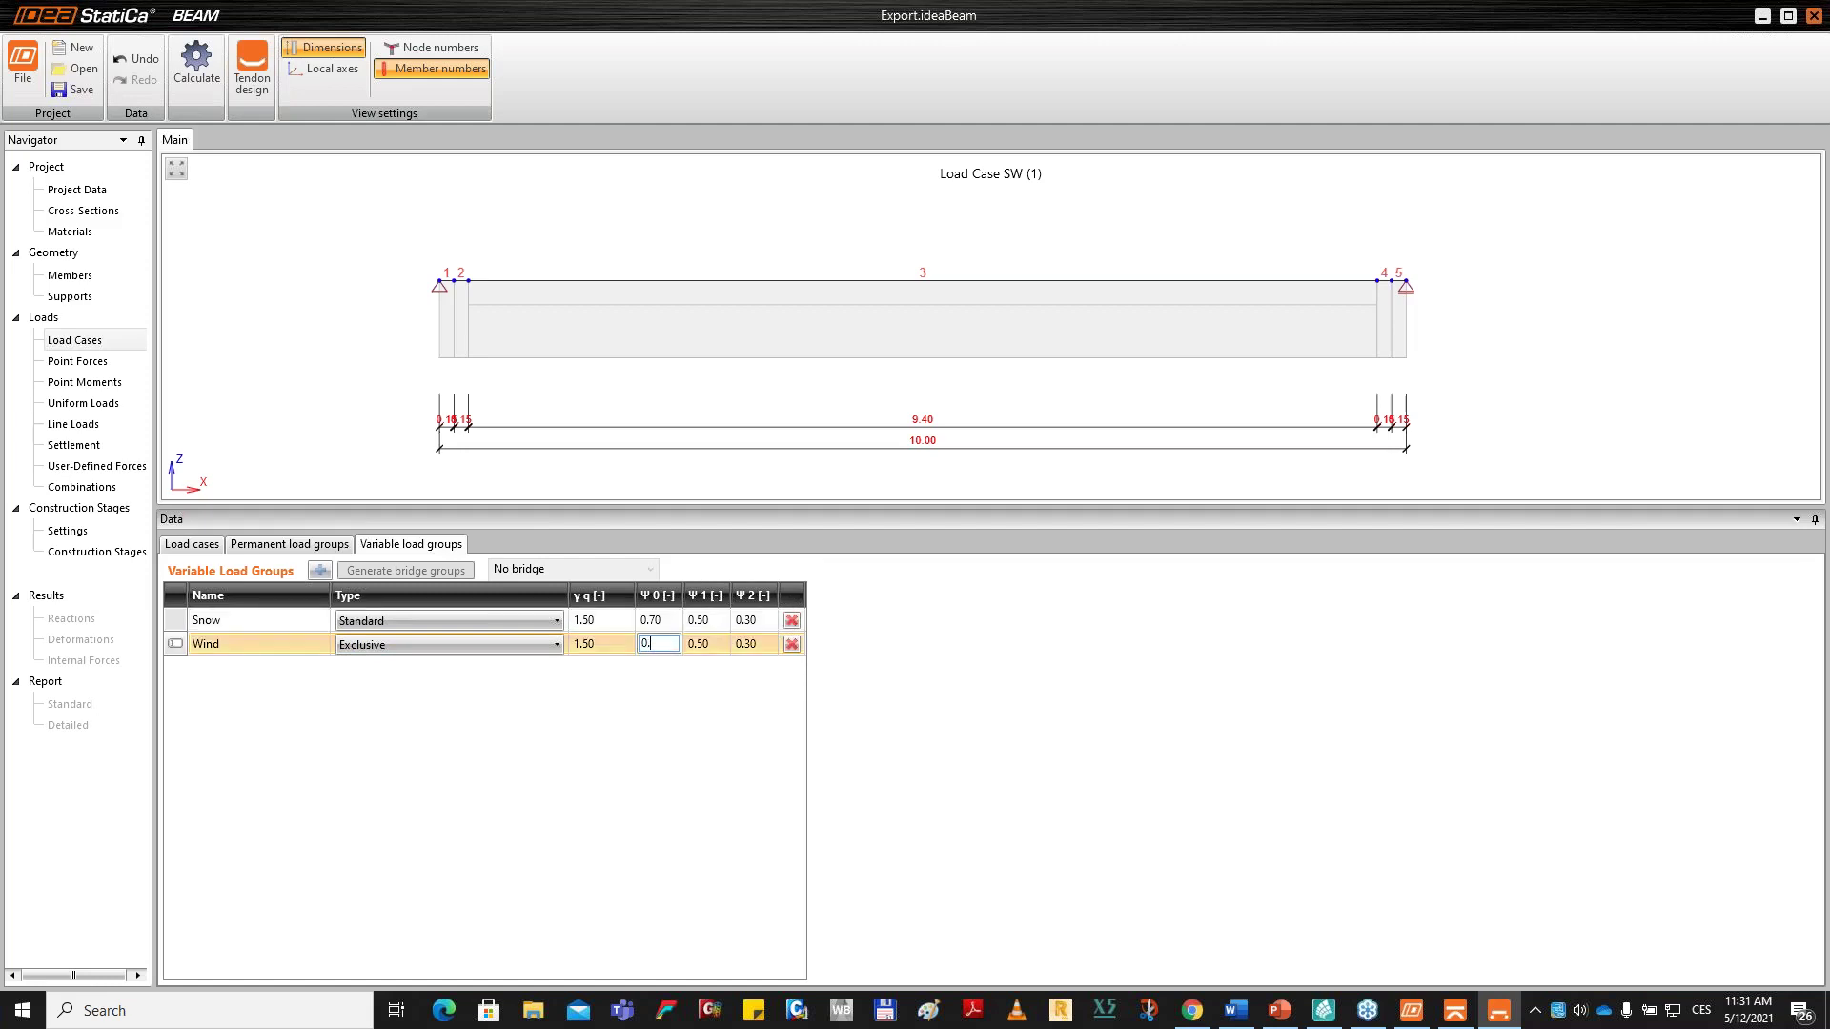
type("6")
key("Tab")
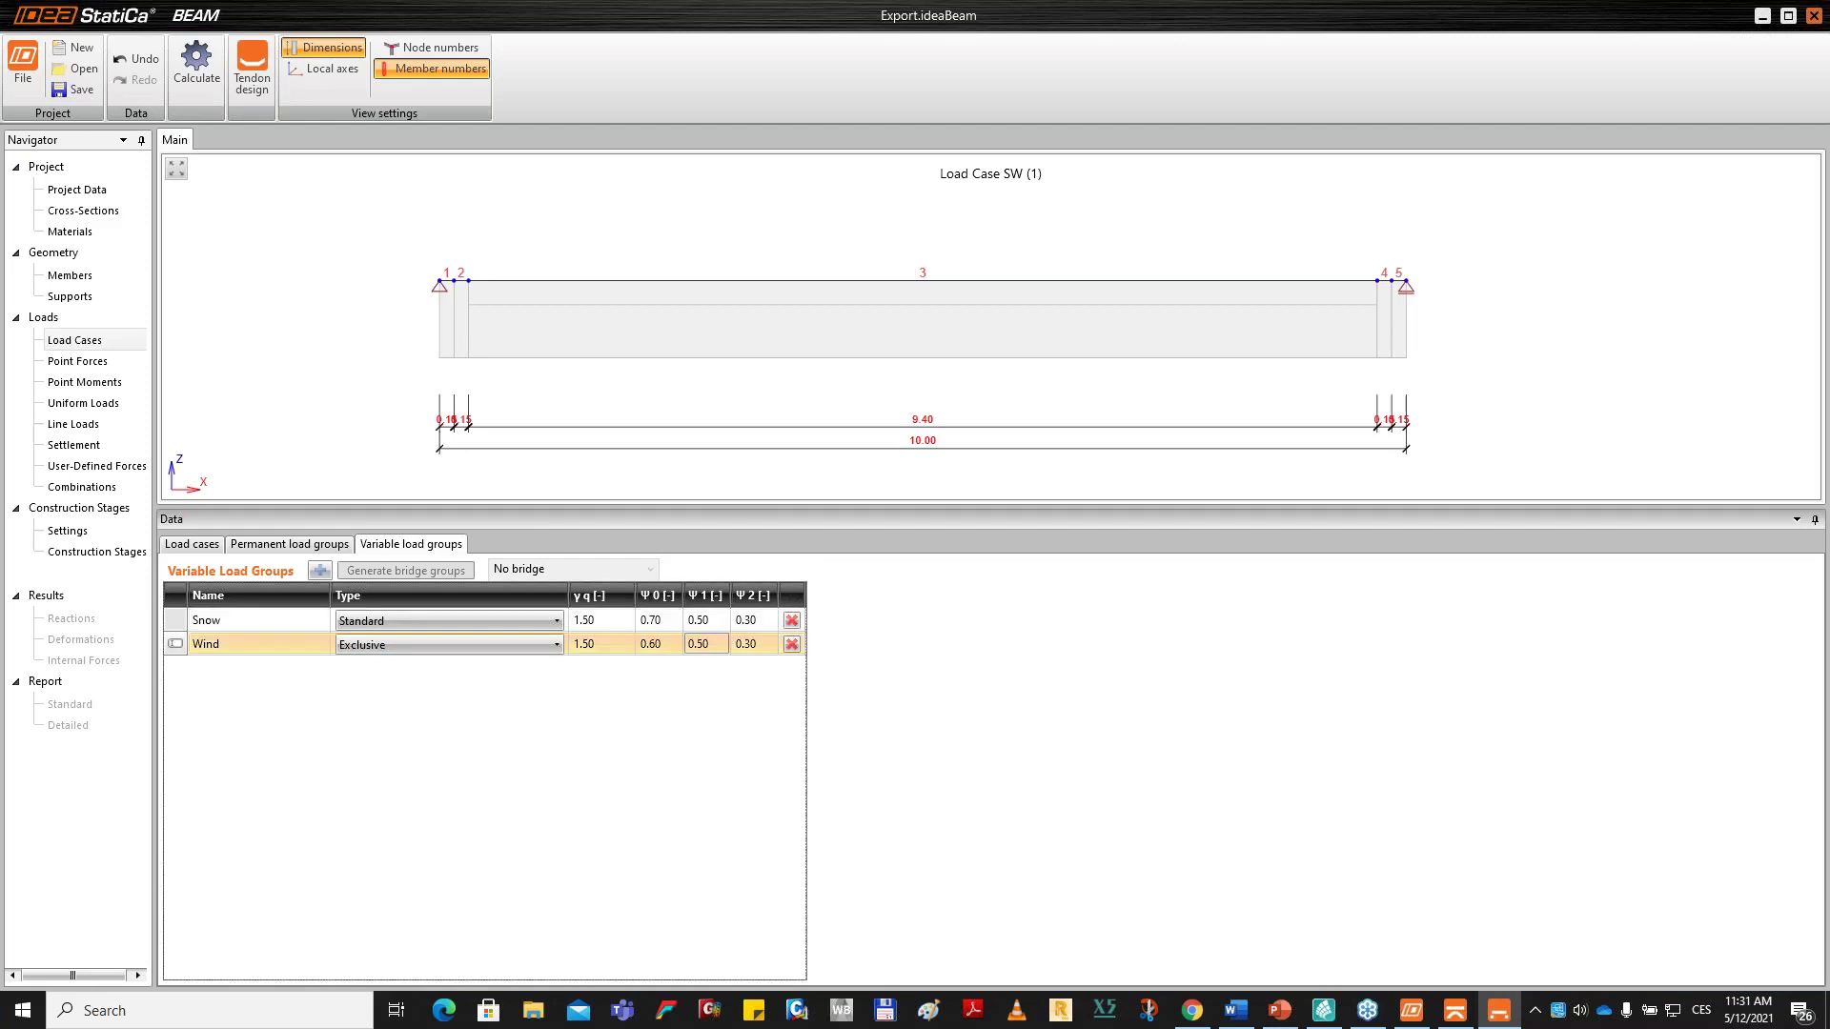
type("0.3")
key("Tab")
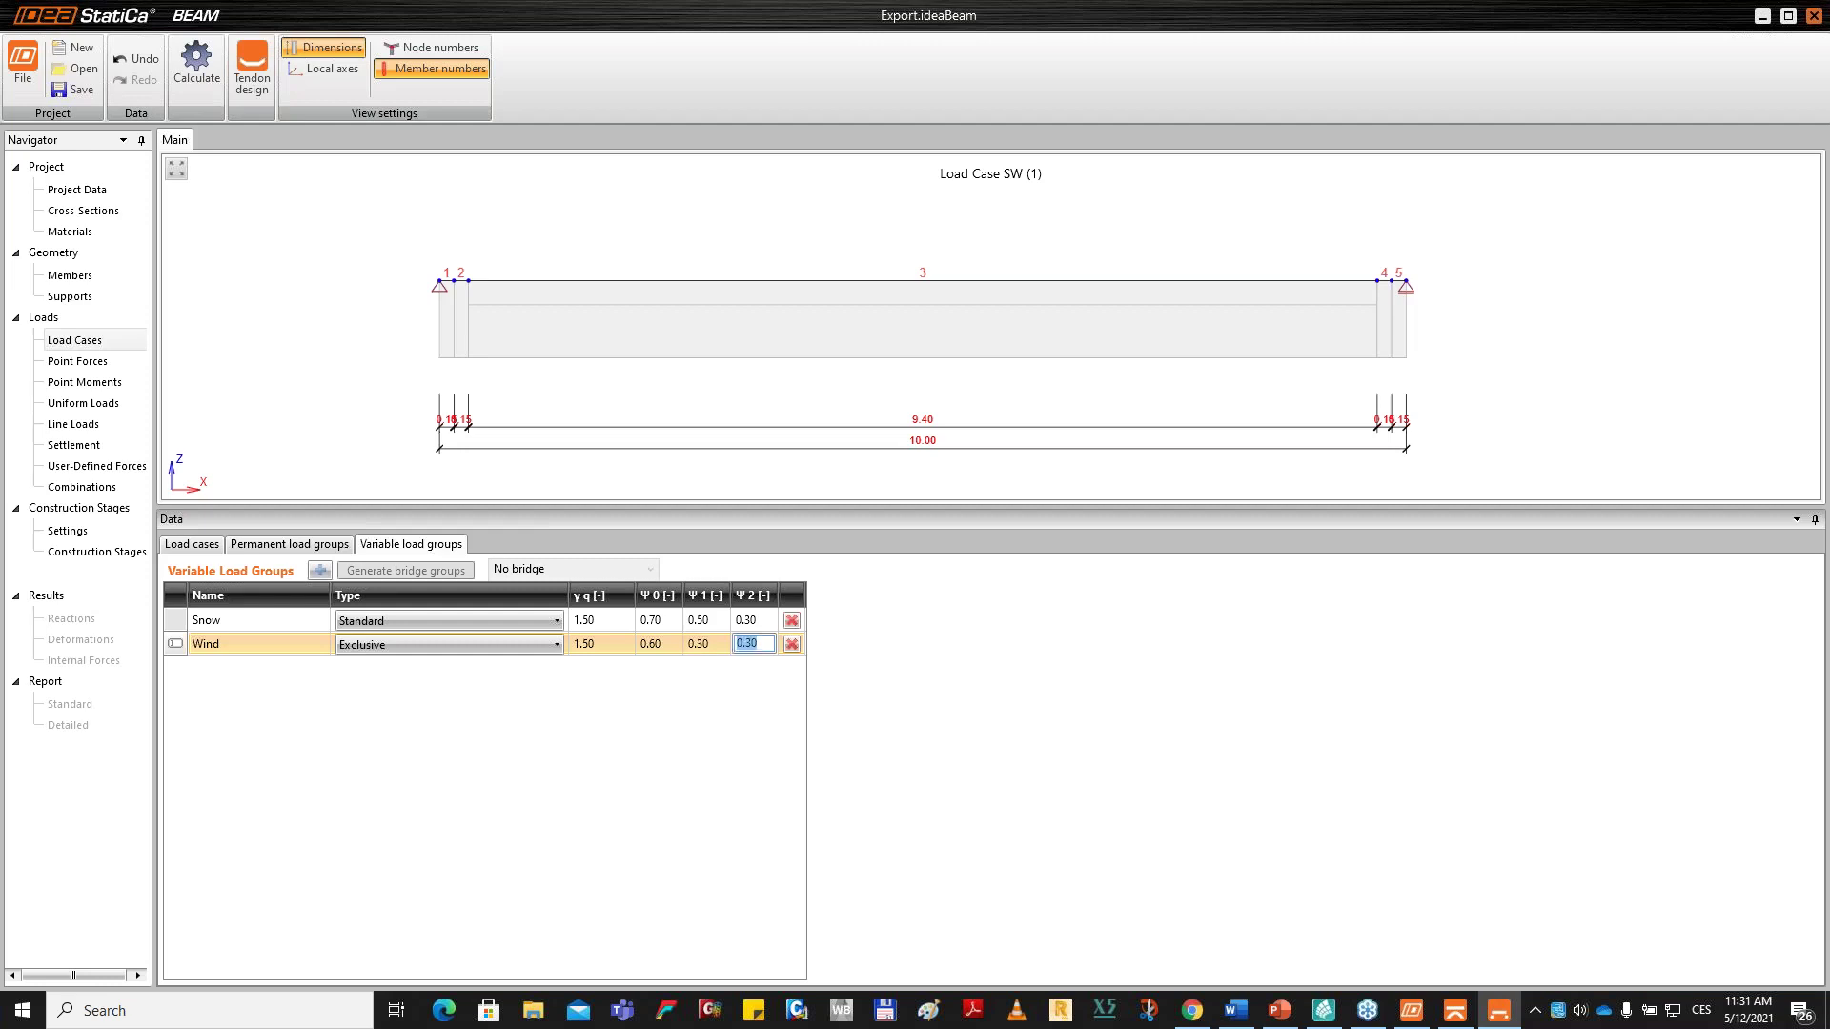
type("0")
key("Return")
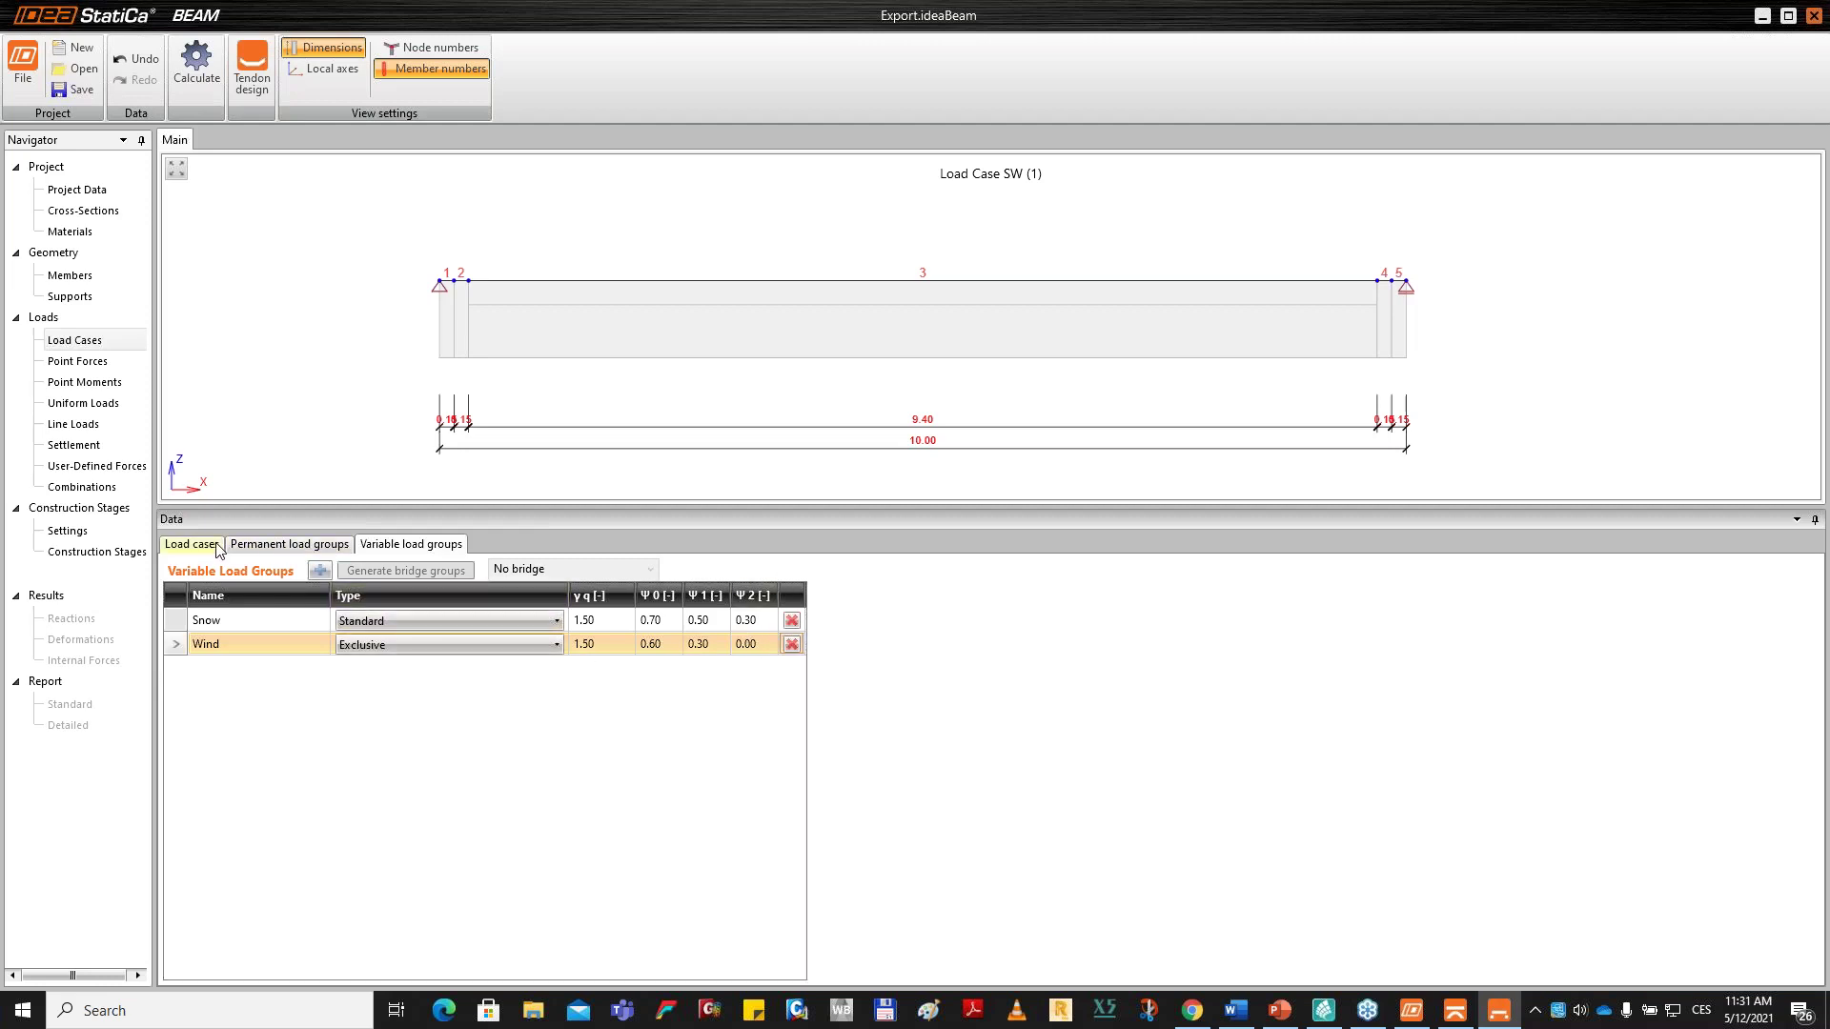
key("ctrl")
Keep the Snow load case in the Snow - Standard group and assign Wind left and Wind right to Wind - Exclusive.
left_click(215, 546)
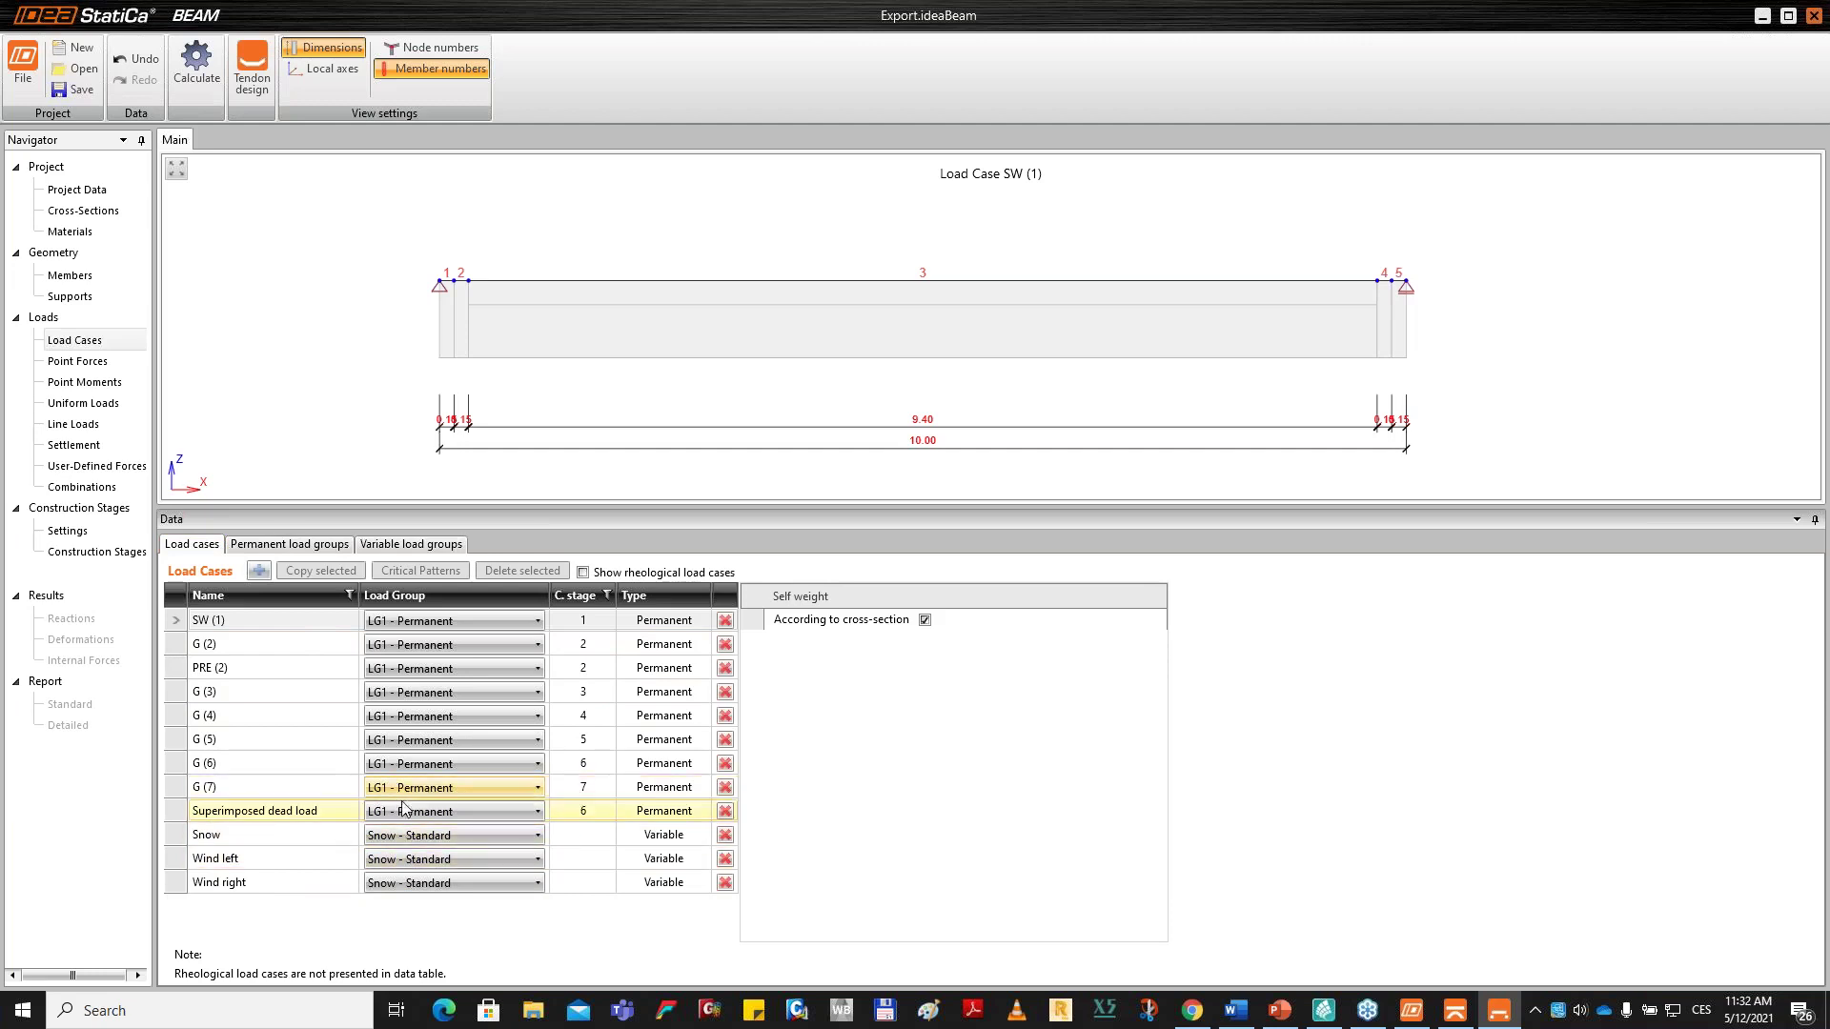
left_click(454, 836)
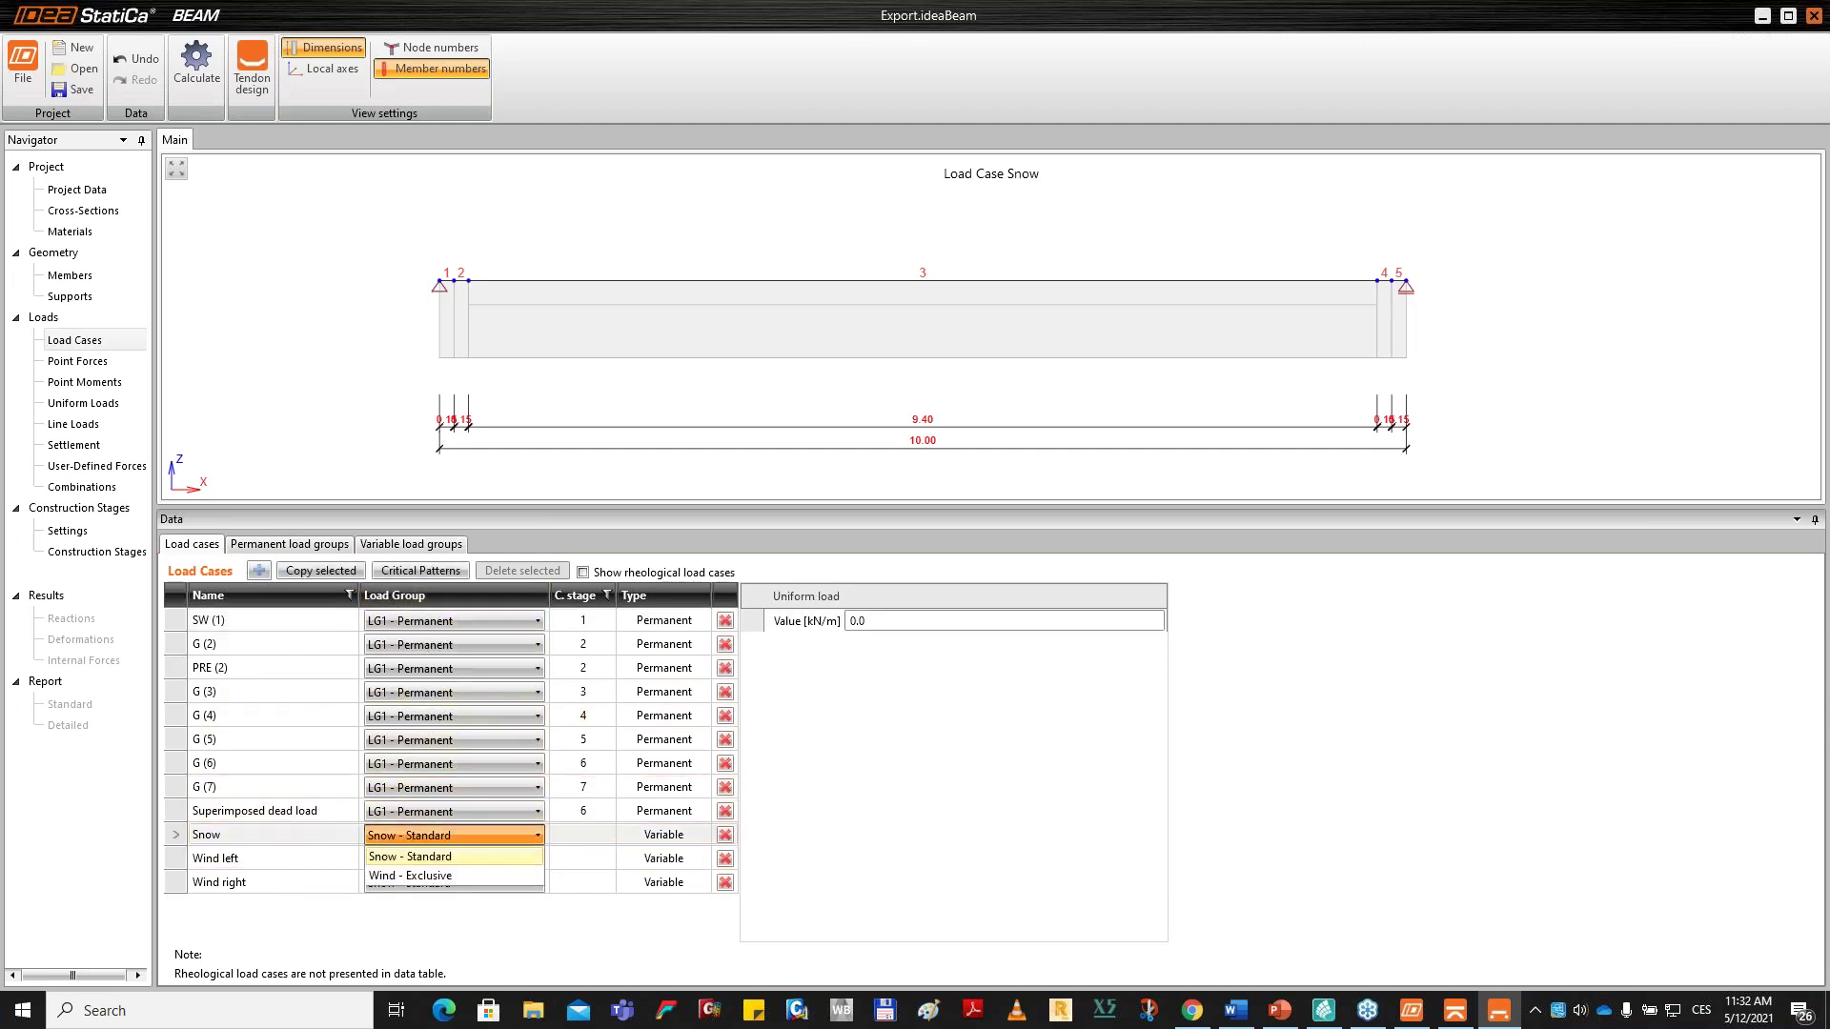
left_click(456, 857)
left_click(454, 859)
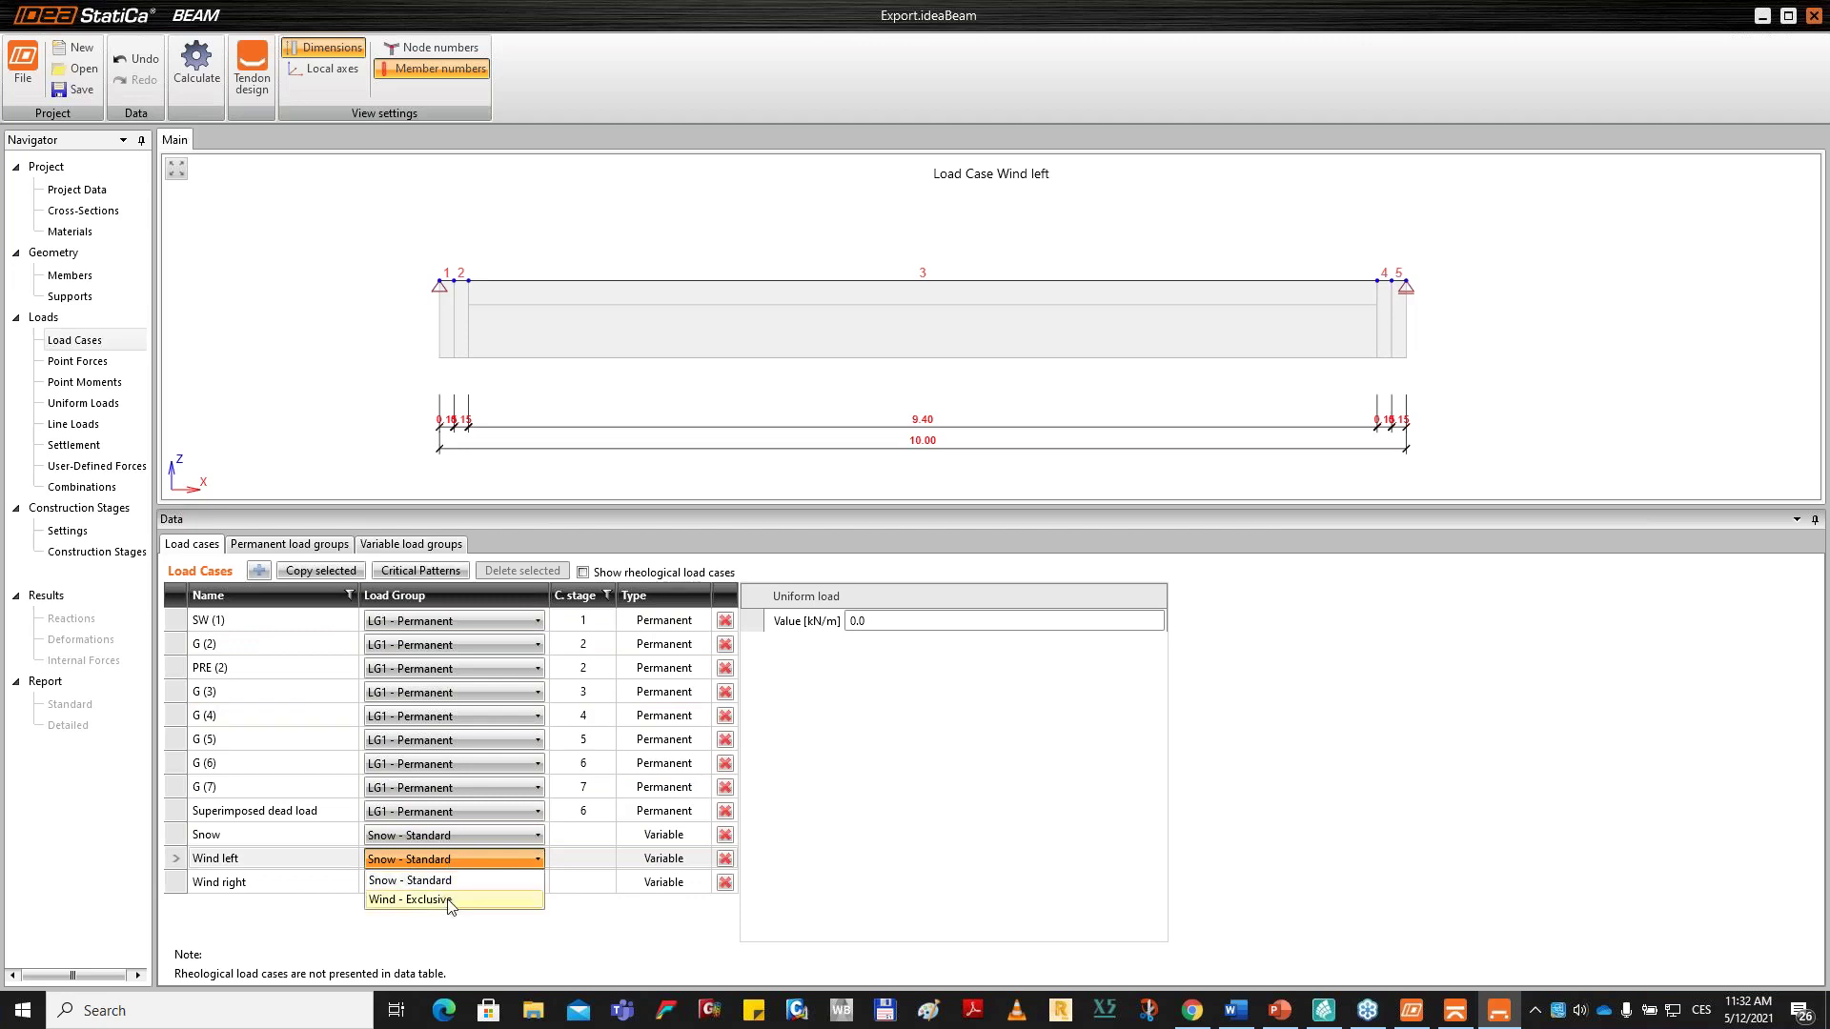
left_click(419, 900)
left_click(443, 884)
left_click(440, 926)
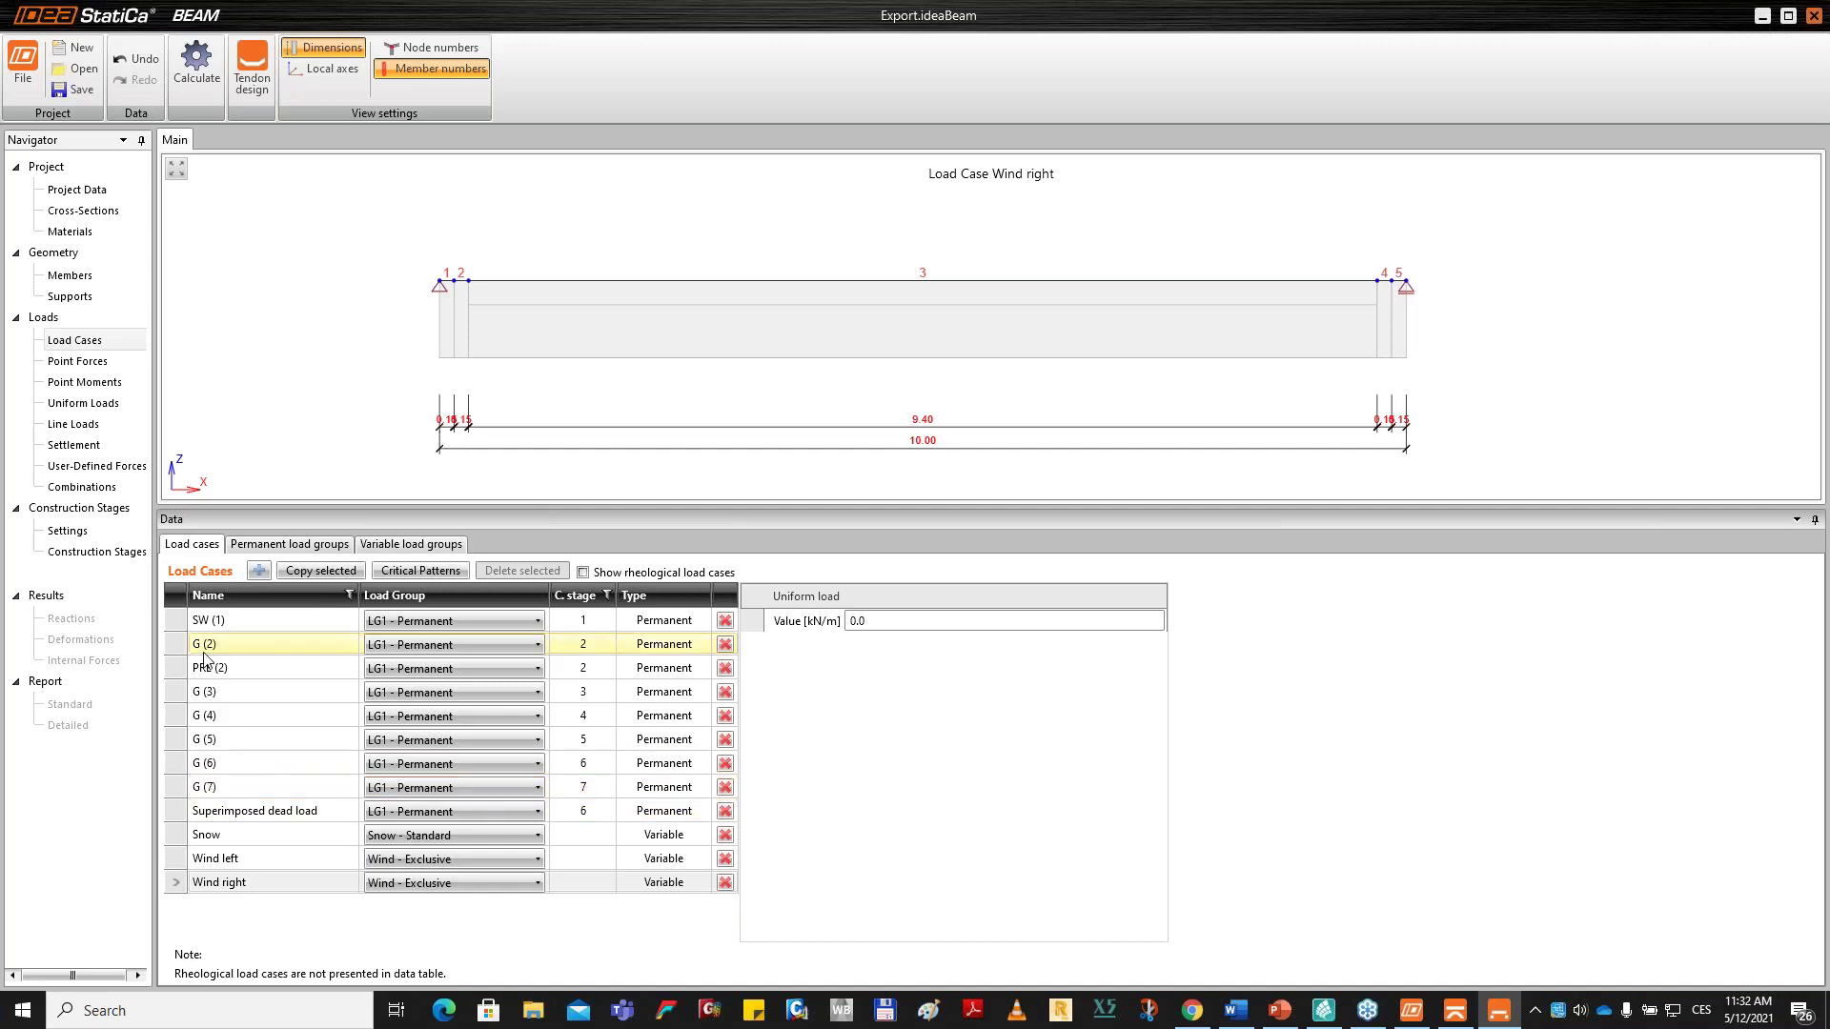
Edit the construction stage combinations and add the Snow, Wind left and Wind right load cases to ULSF ST(6).
left_click(98, 487)
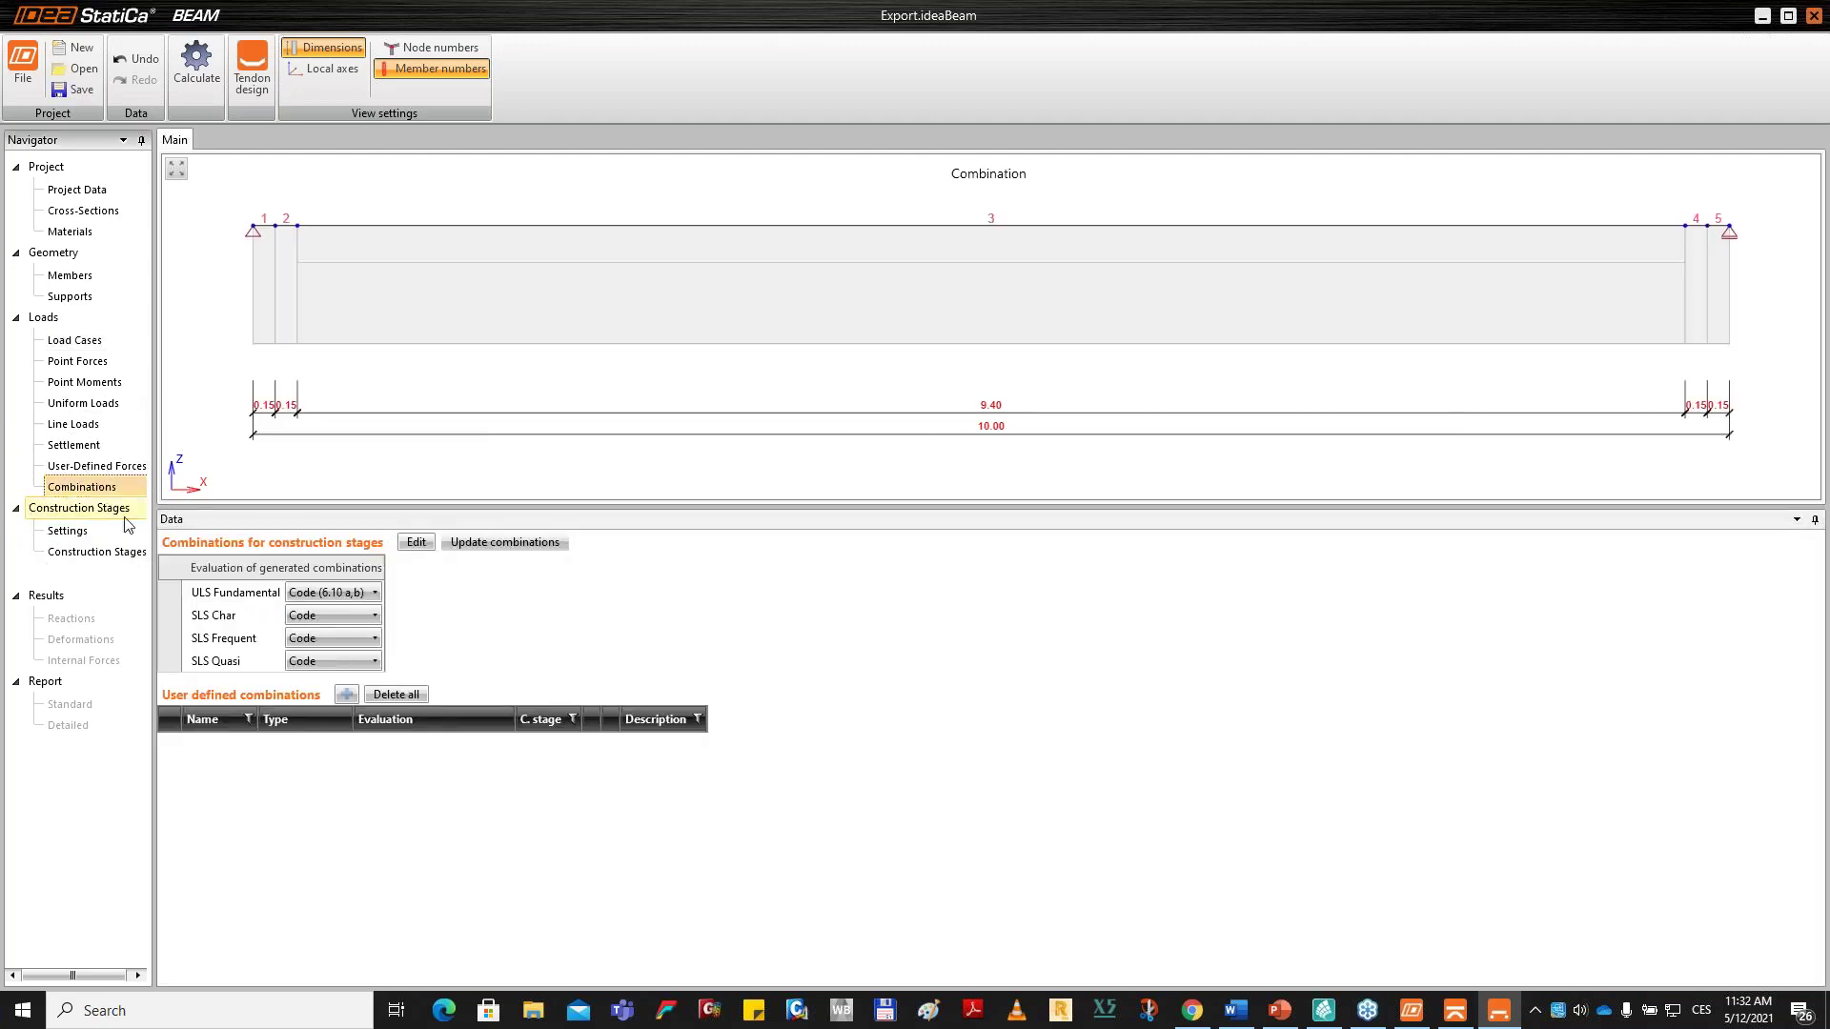
left_click(421, 545)
left_click(422, 549)
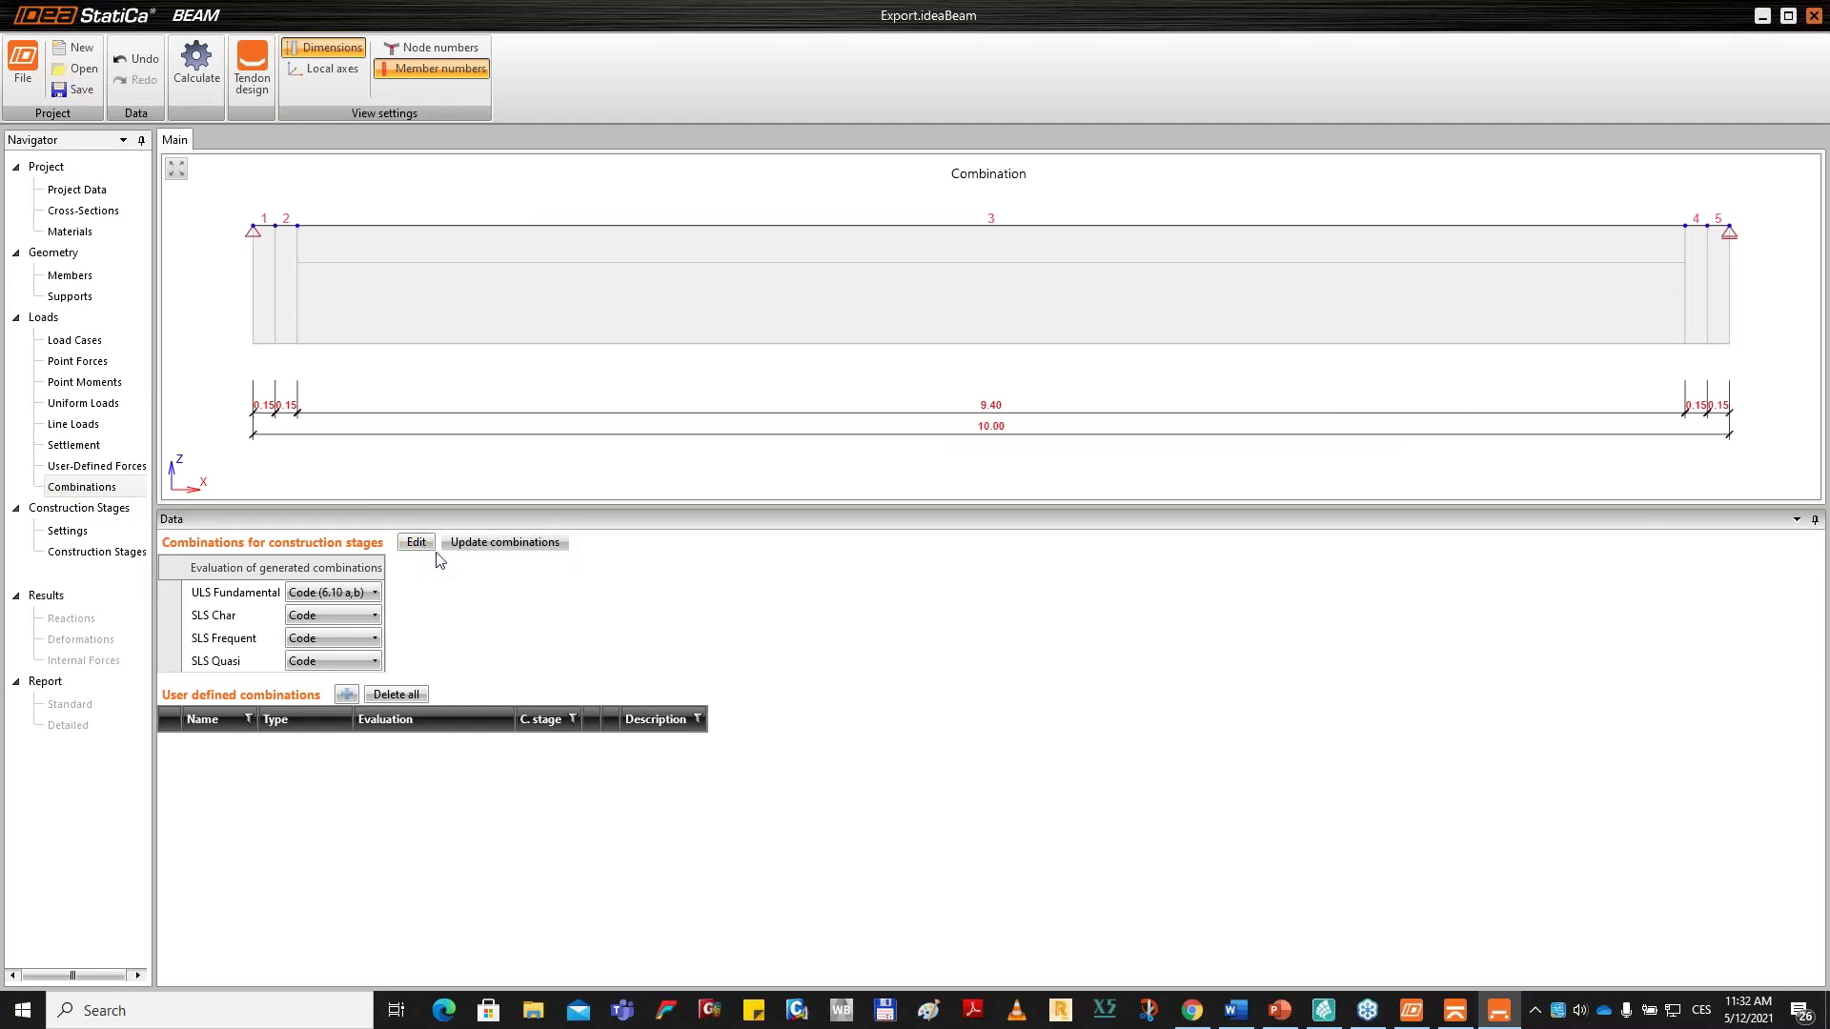
left_click_drag(776, 186, 892, 168)
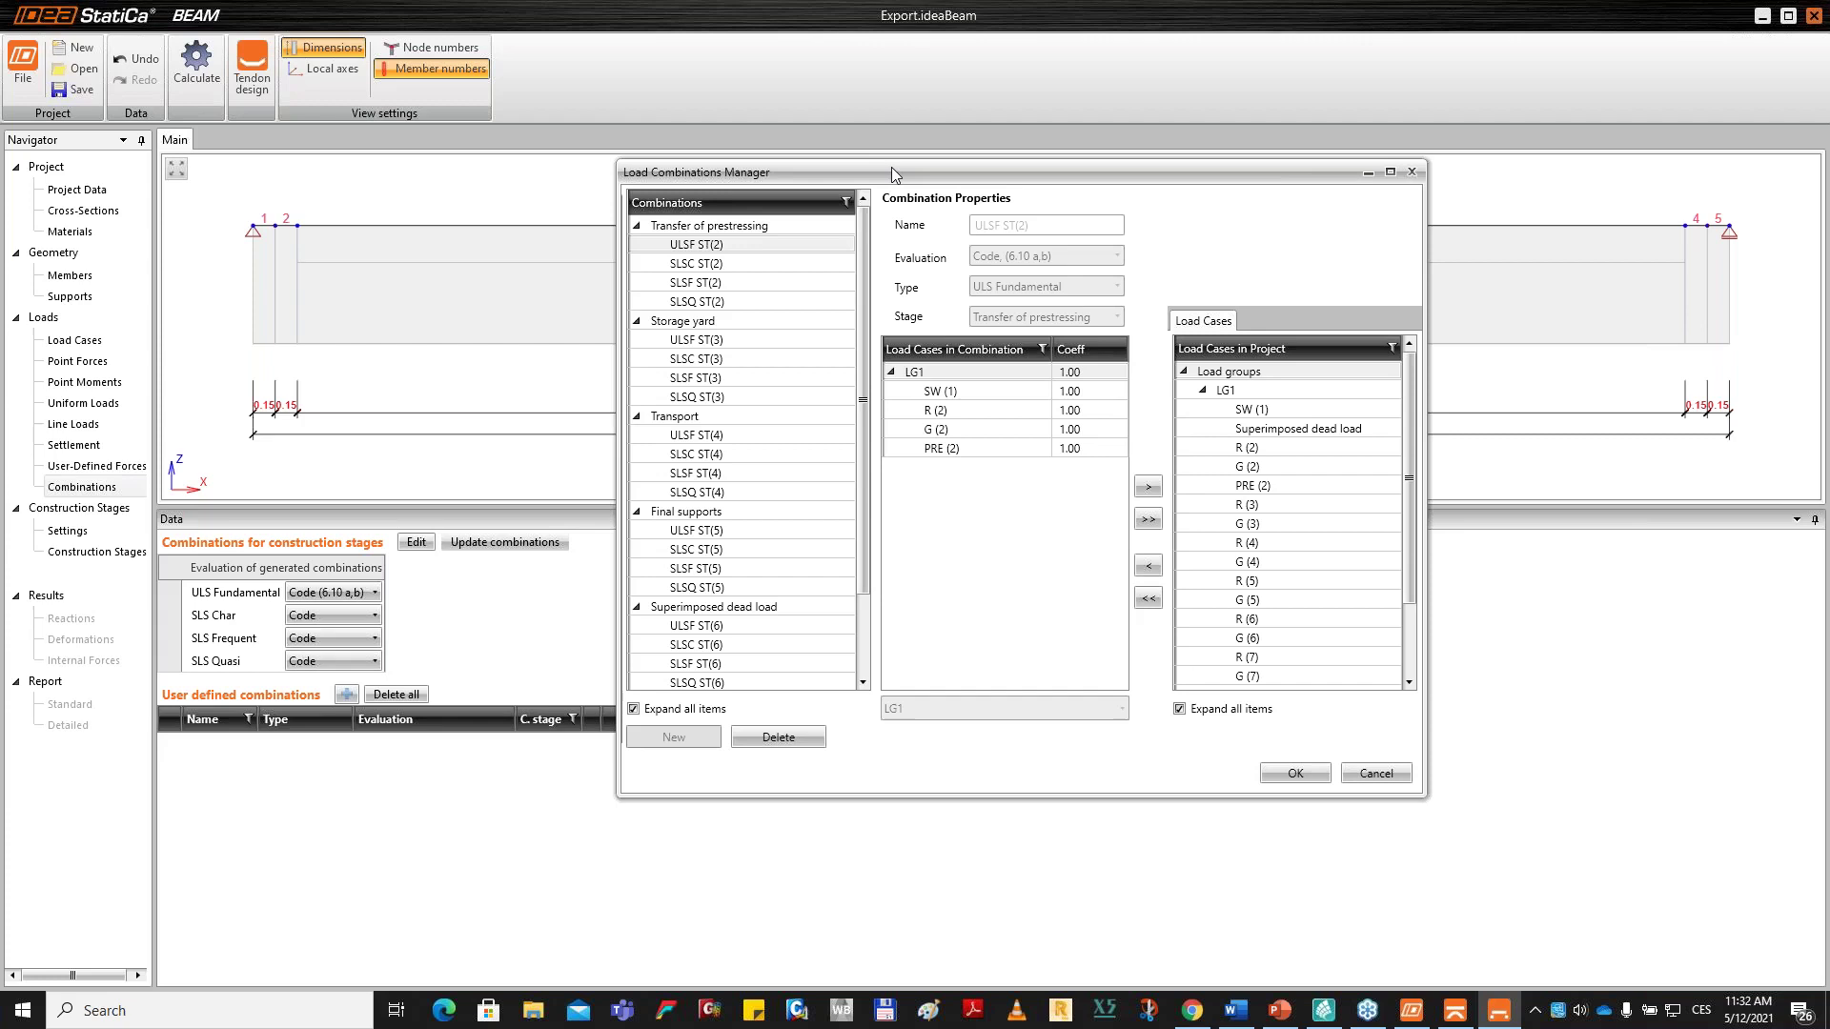
scroll(851, 295, "down", 2)
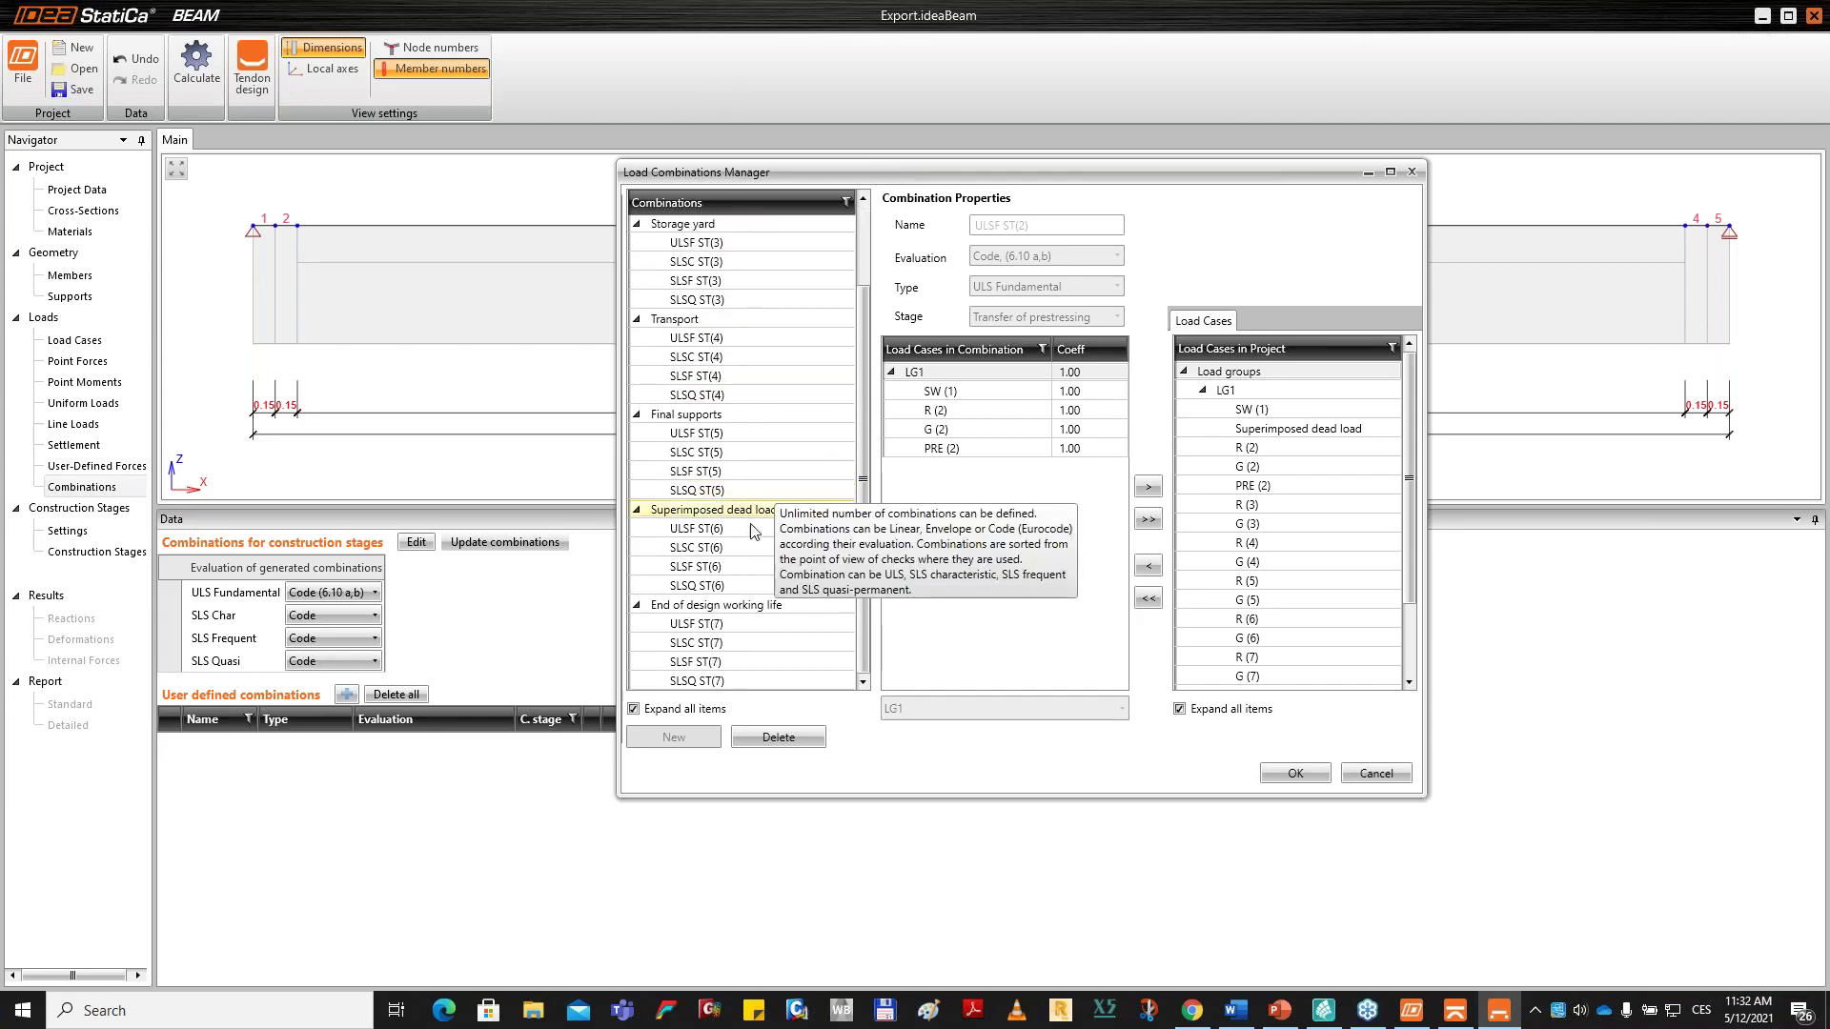
left_click(720, 531)
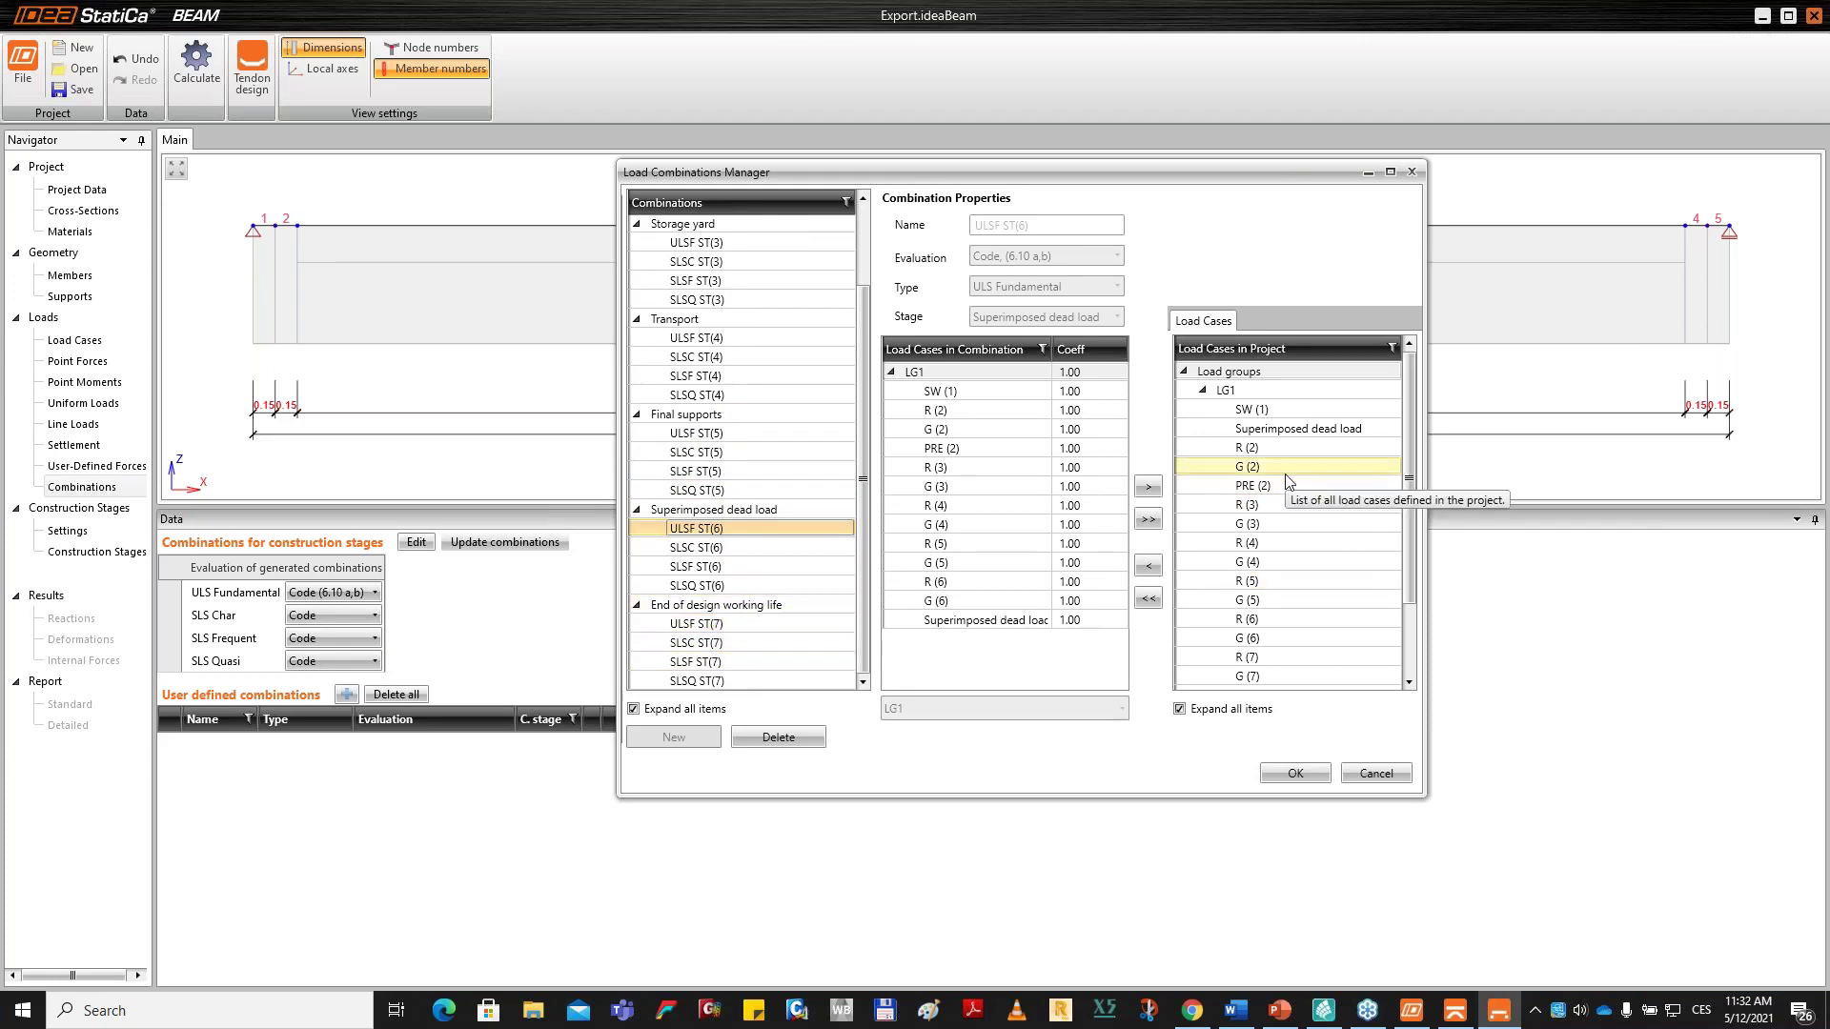
scroll(1289, 483, "down", 3)
left_click(1280, 625)
left_click(1278, 664, "ctrl")
left_click(1277, 681, "ctrl")
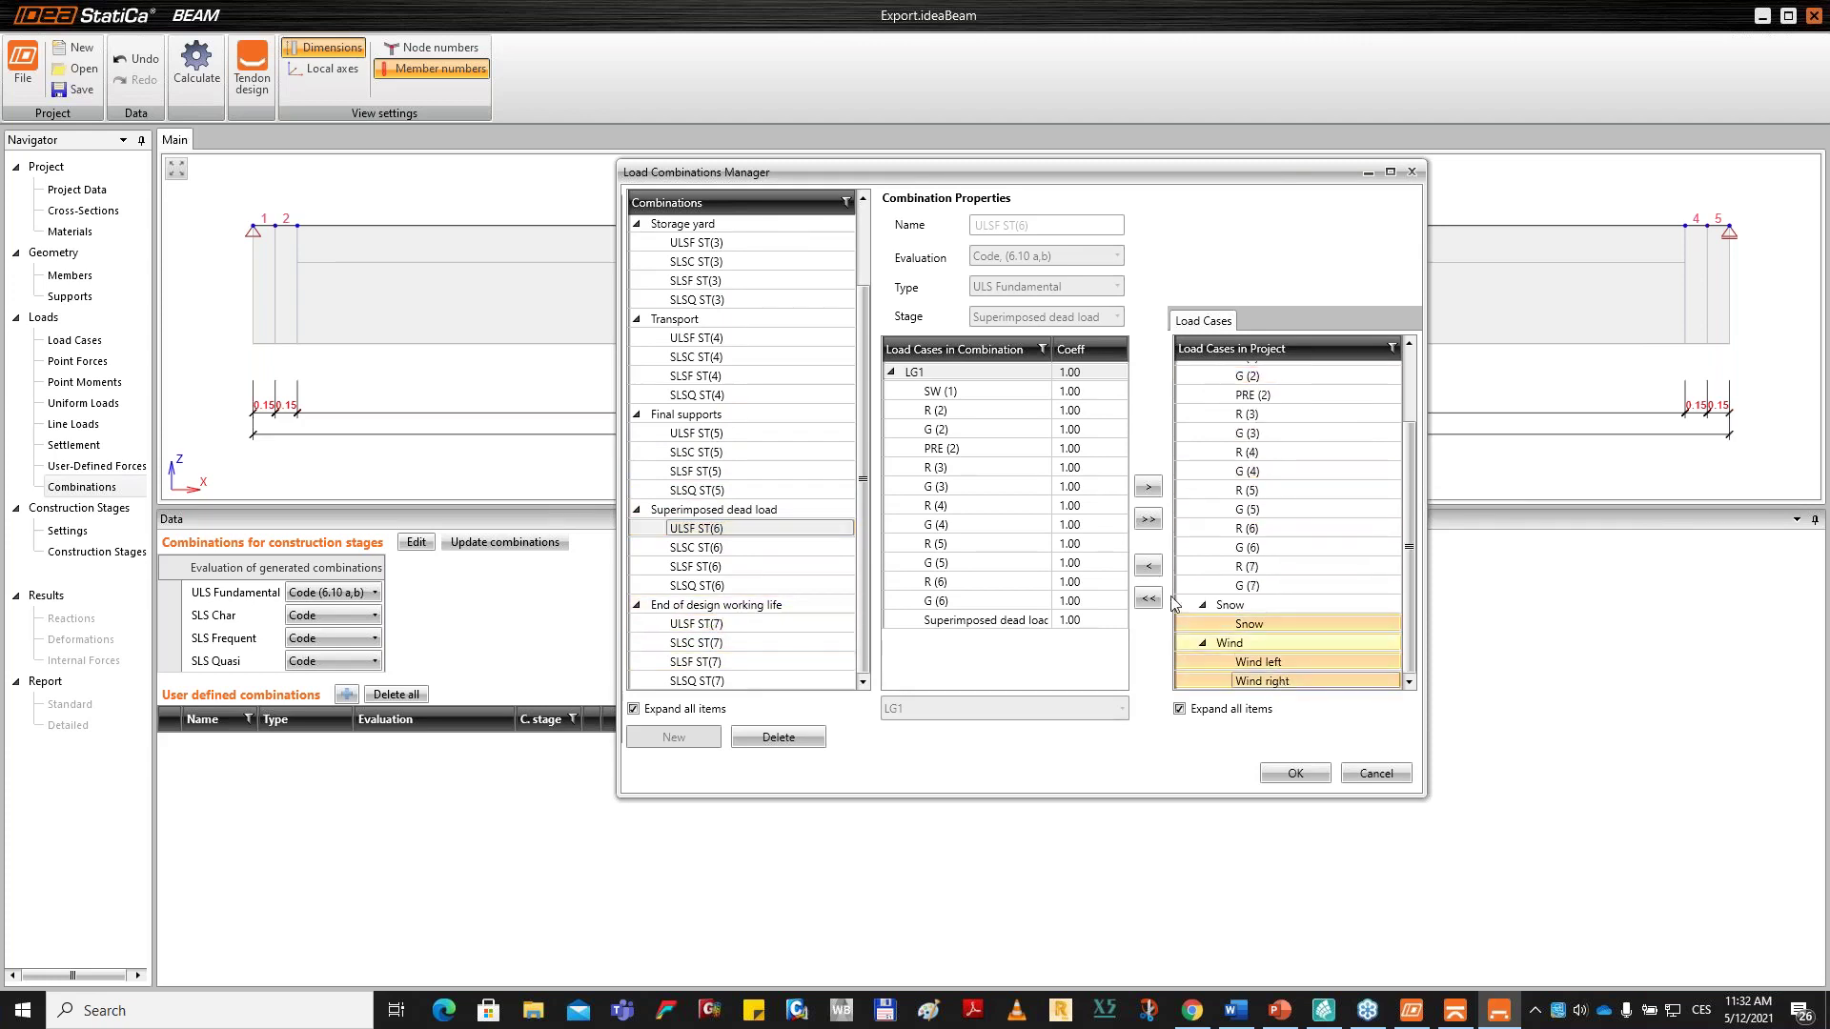
left_click(1149, 566)
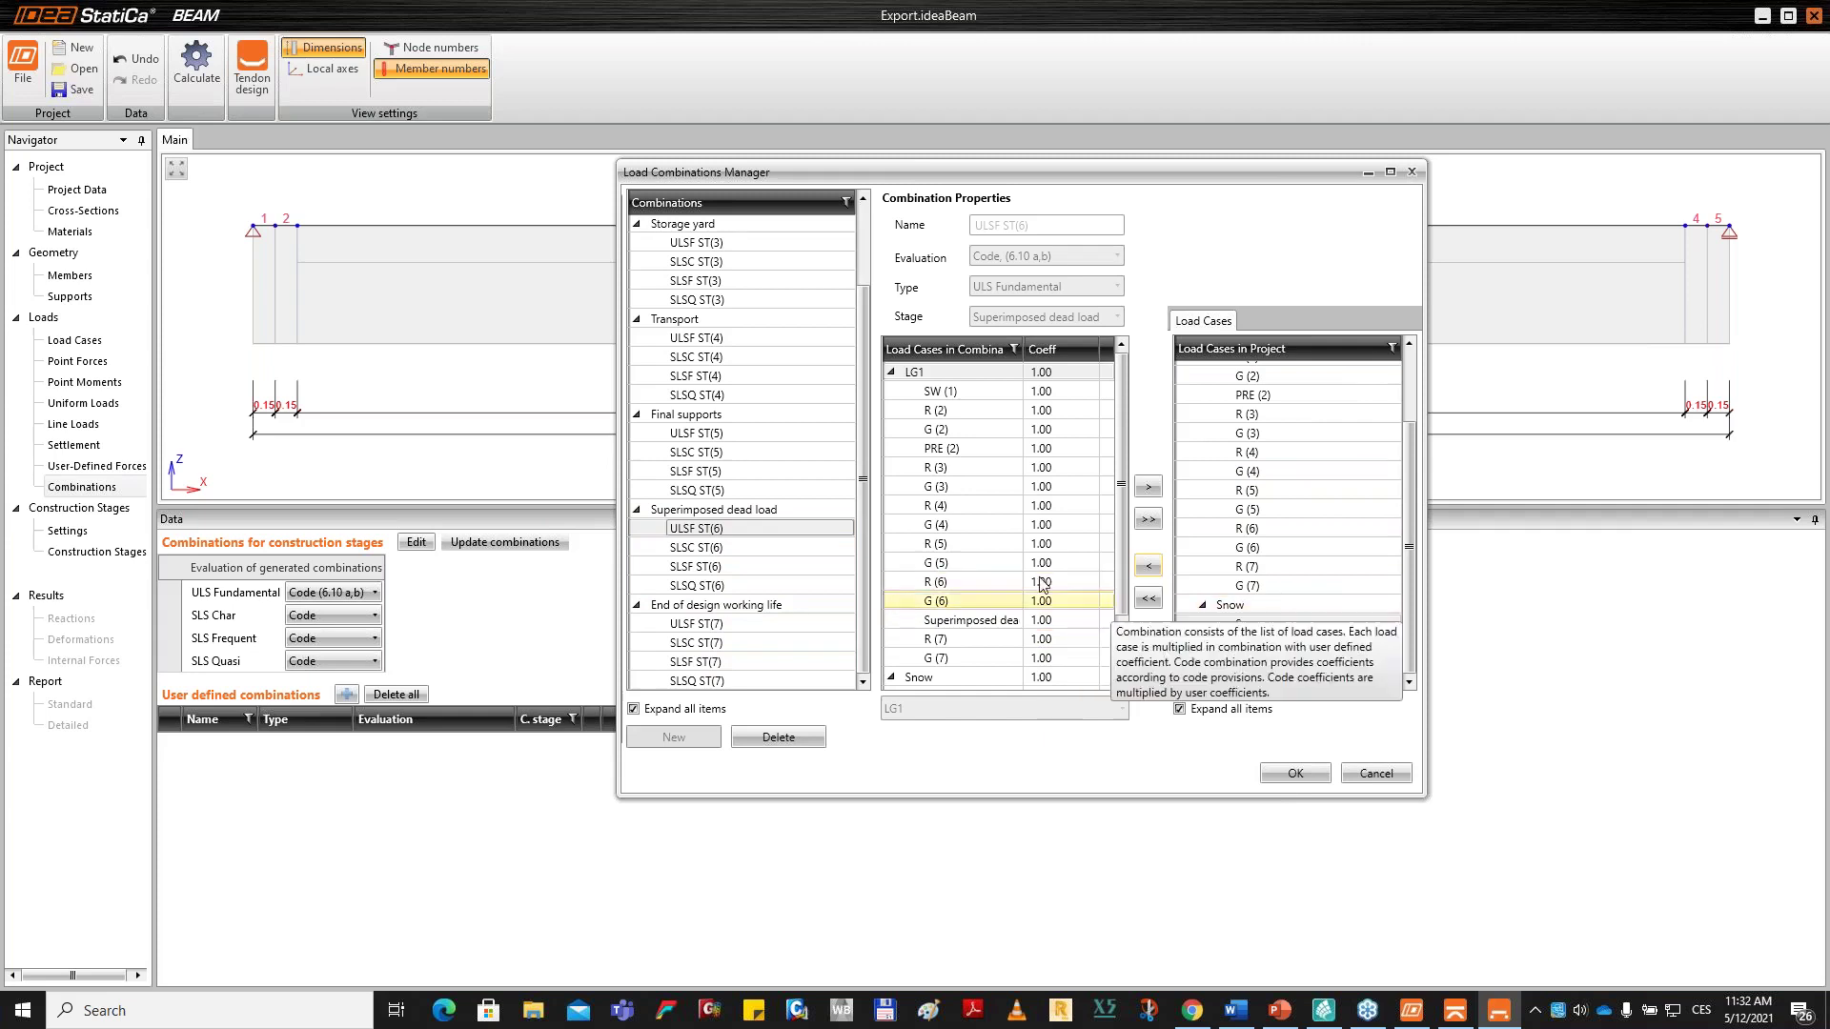
Add the same snow and wind load cases to the stage 6 combinations SLSC ST(6), SLSF ST(6) and SLSQ ST(6).
left_click(696, 547)
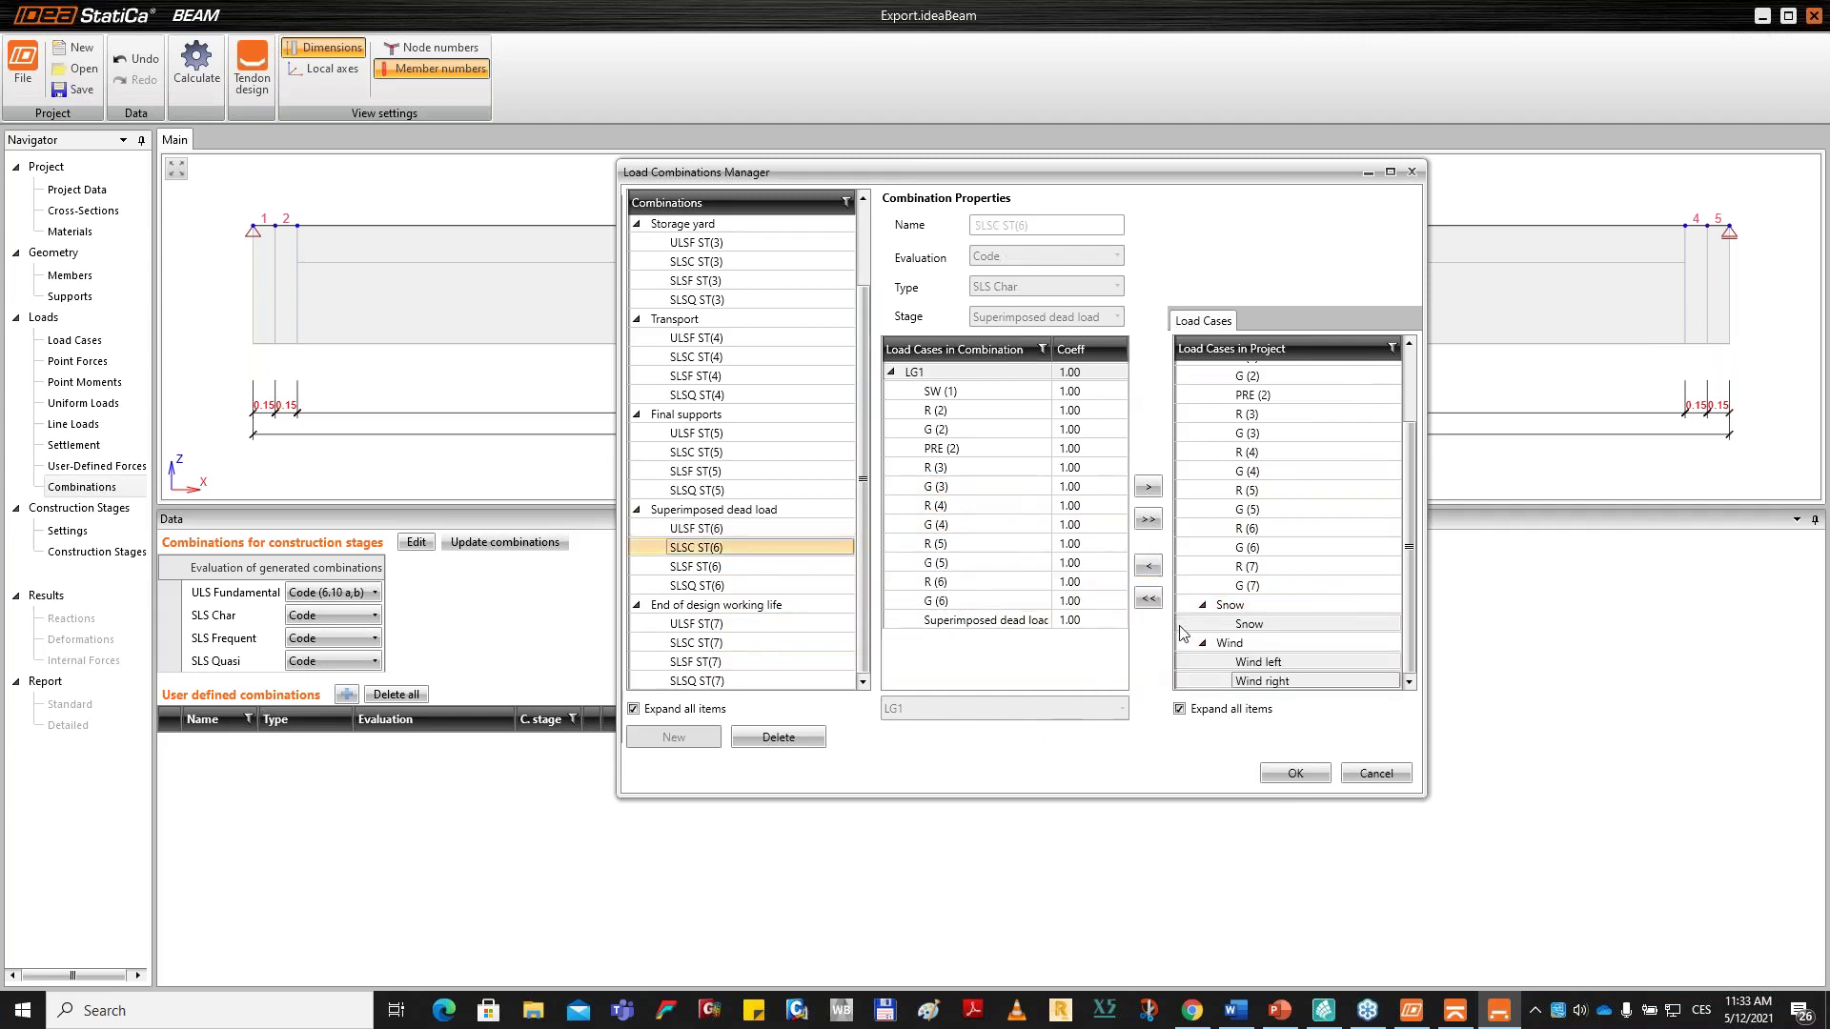
left_click(768, 566)
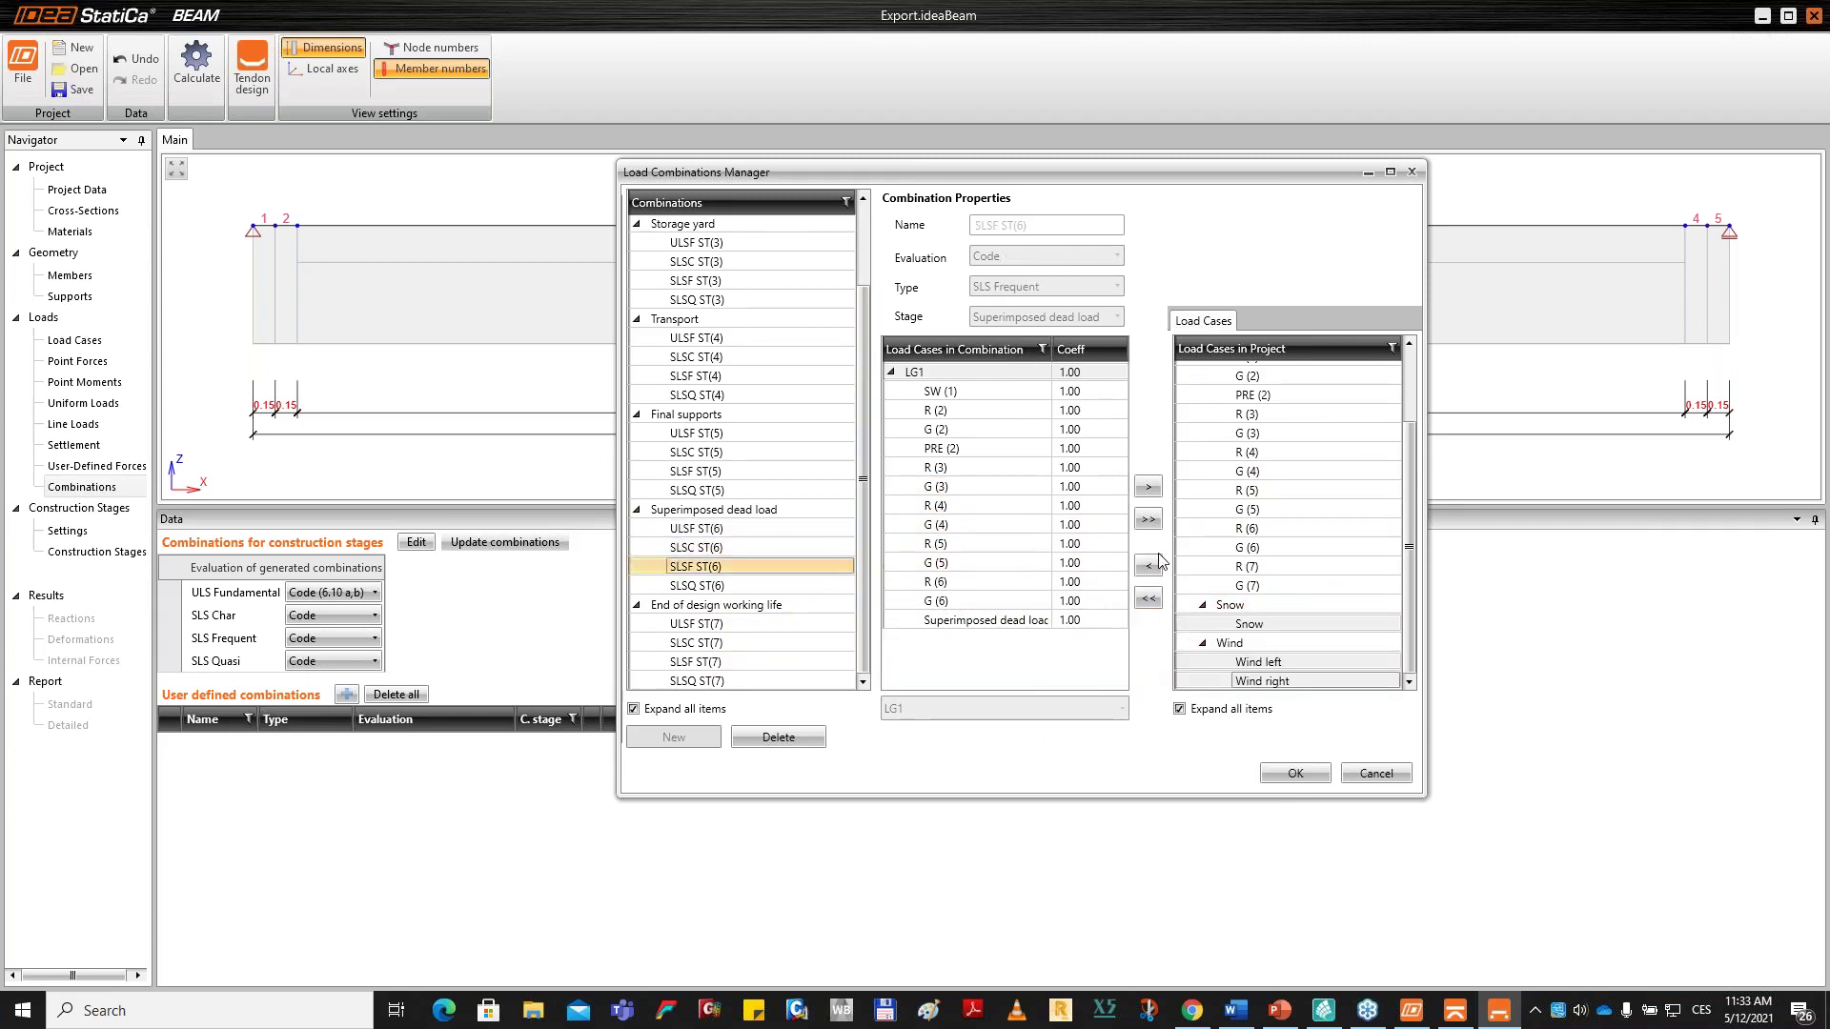
left_click(791, 585)
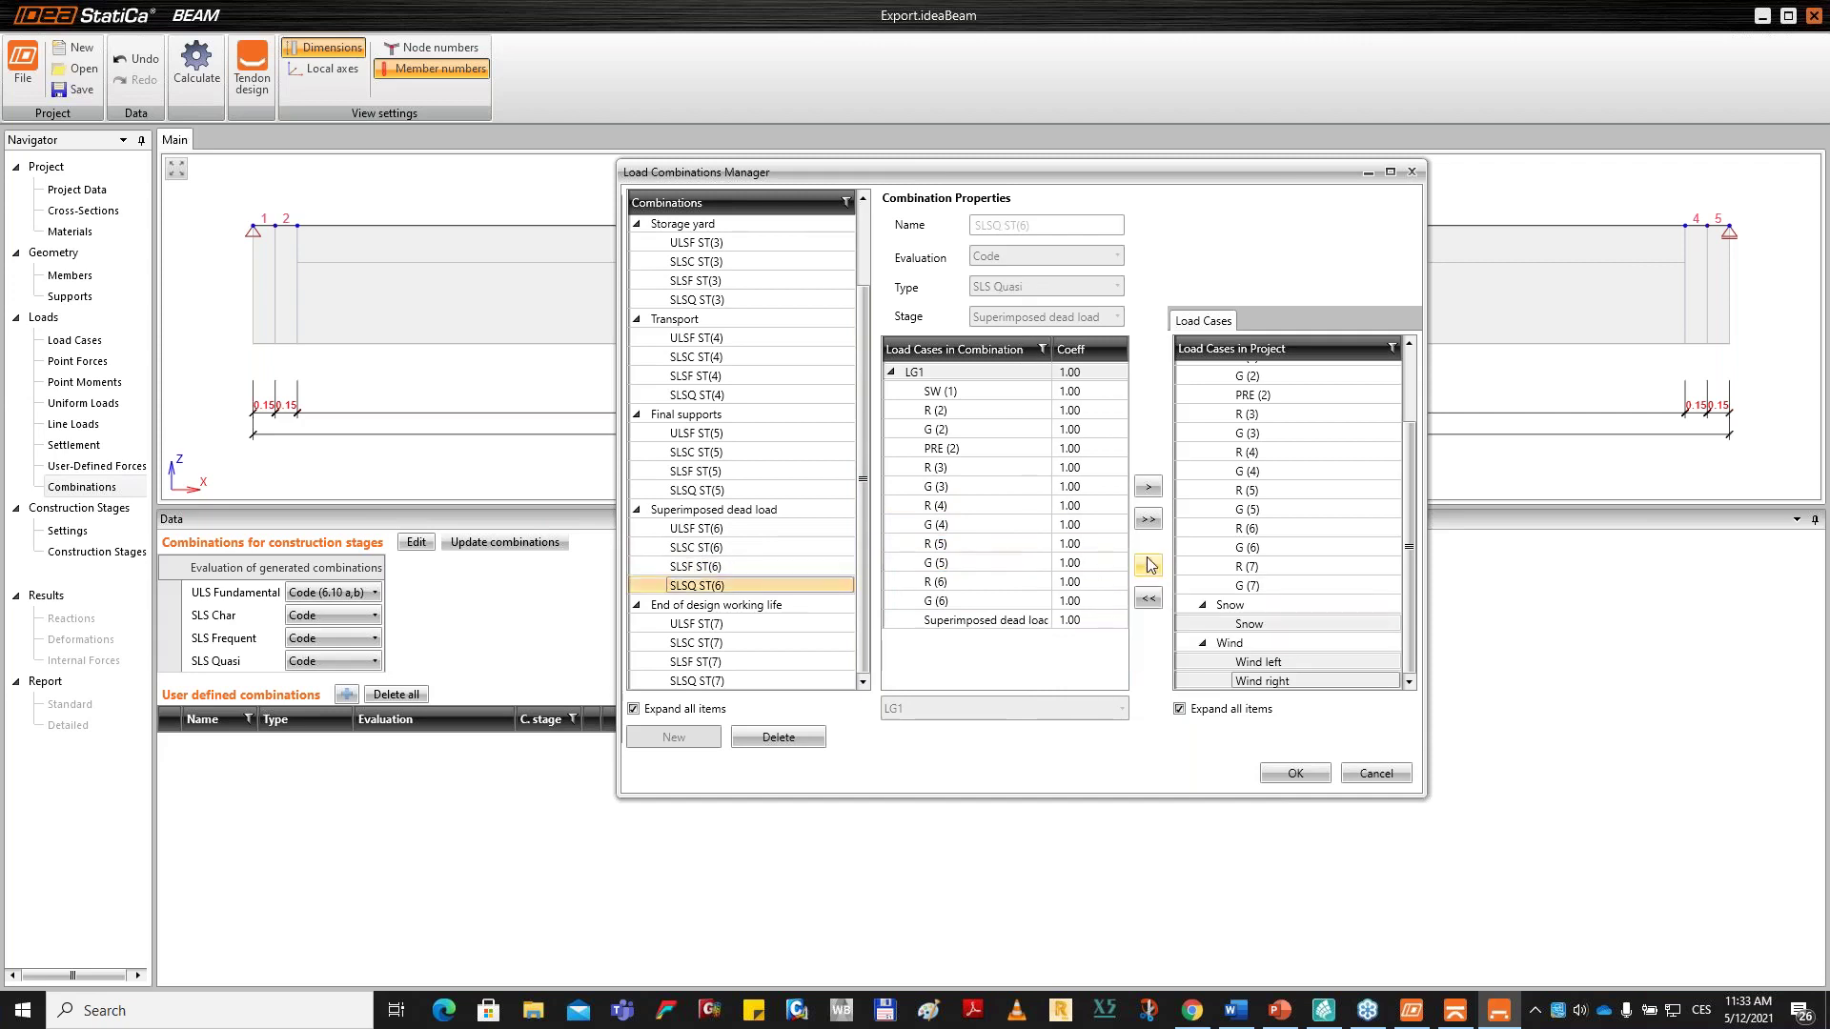
Add the snow and wind load cases to all four End of design working life combinations, accept the edits and update the combinations.
left_click(801, 624)
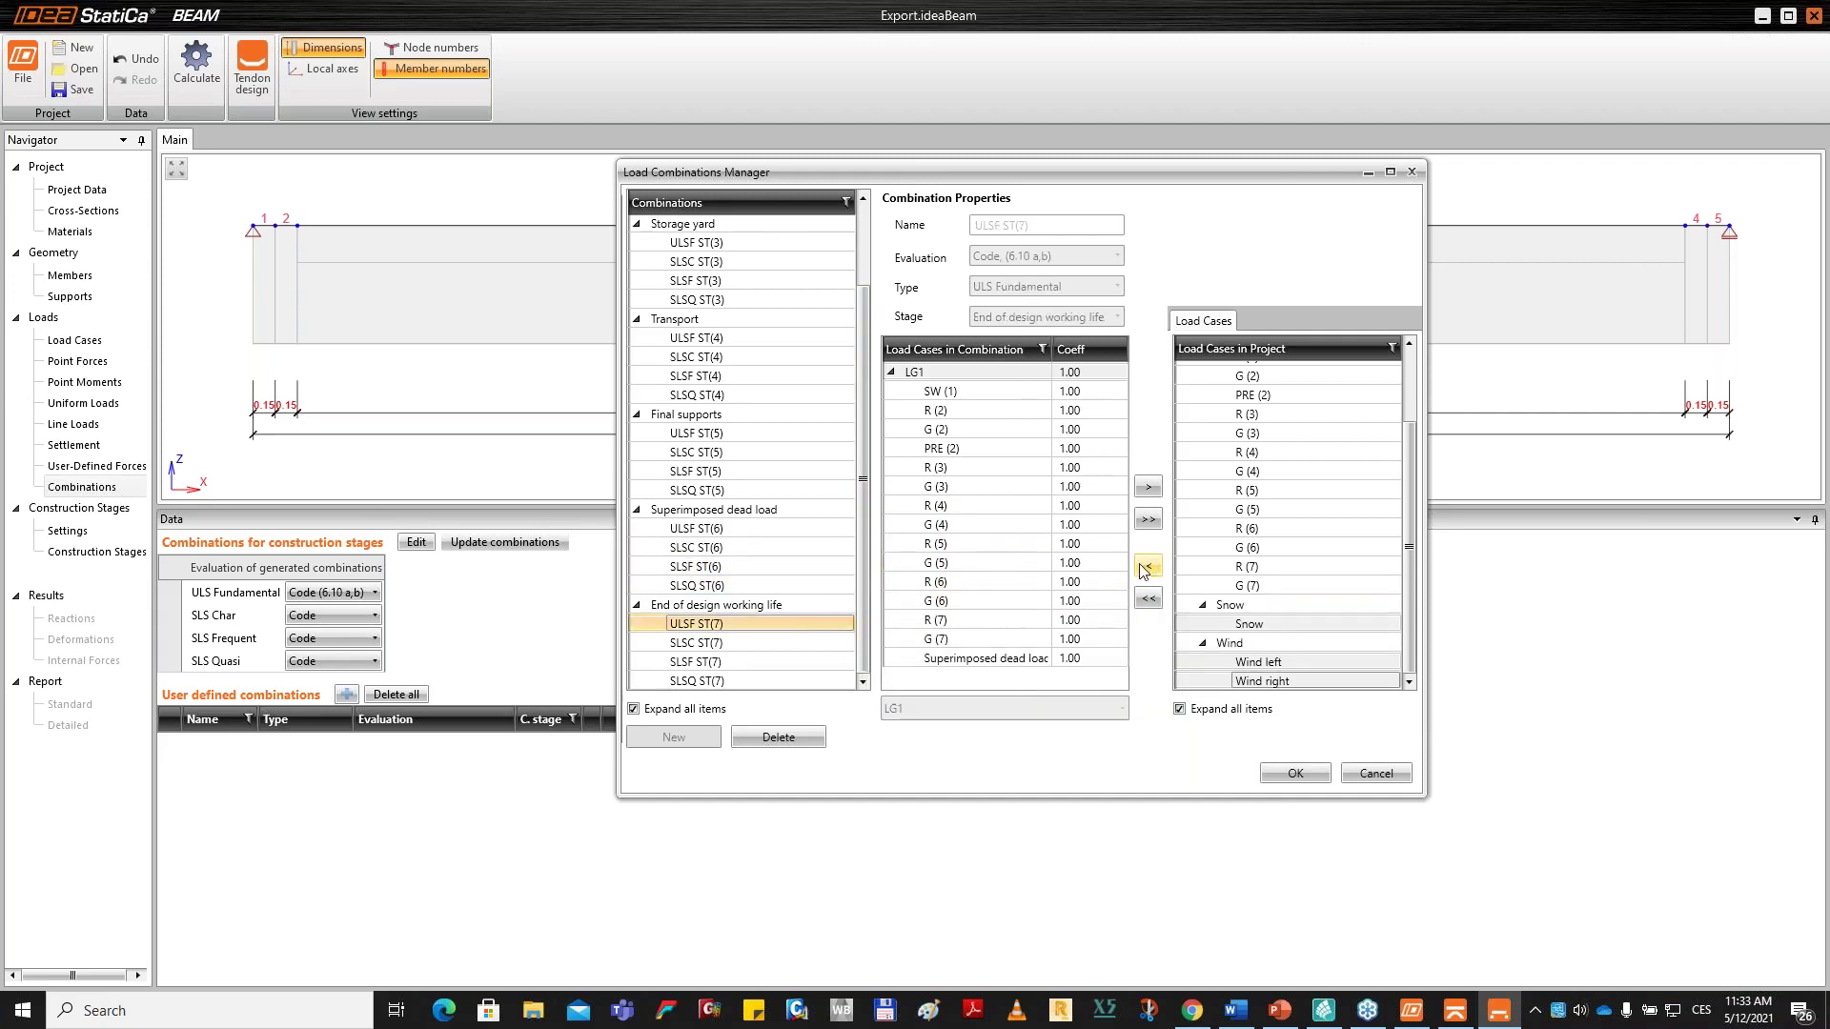
left_click(777, 643)
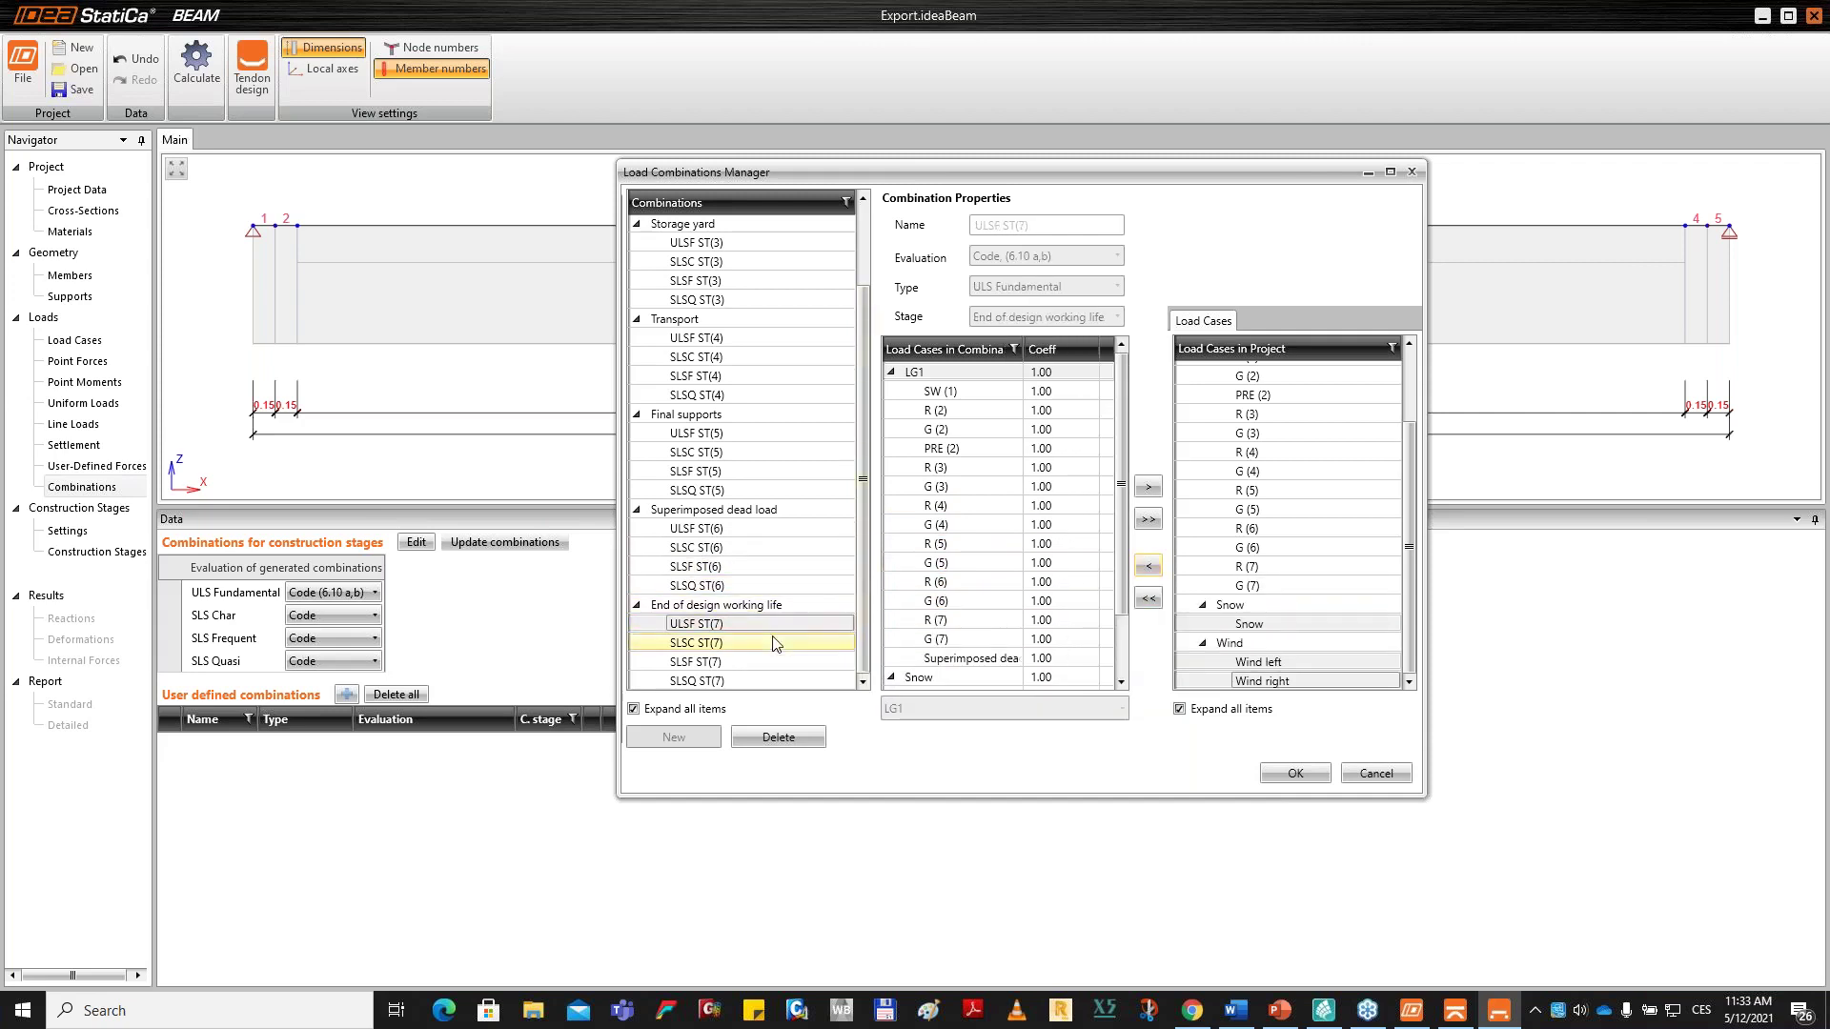
left_click(777, 662)
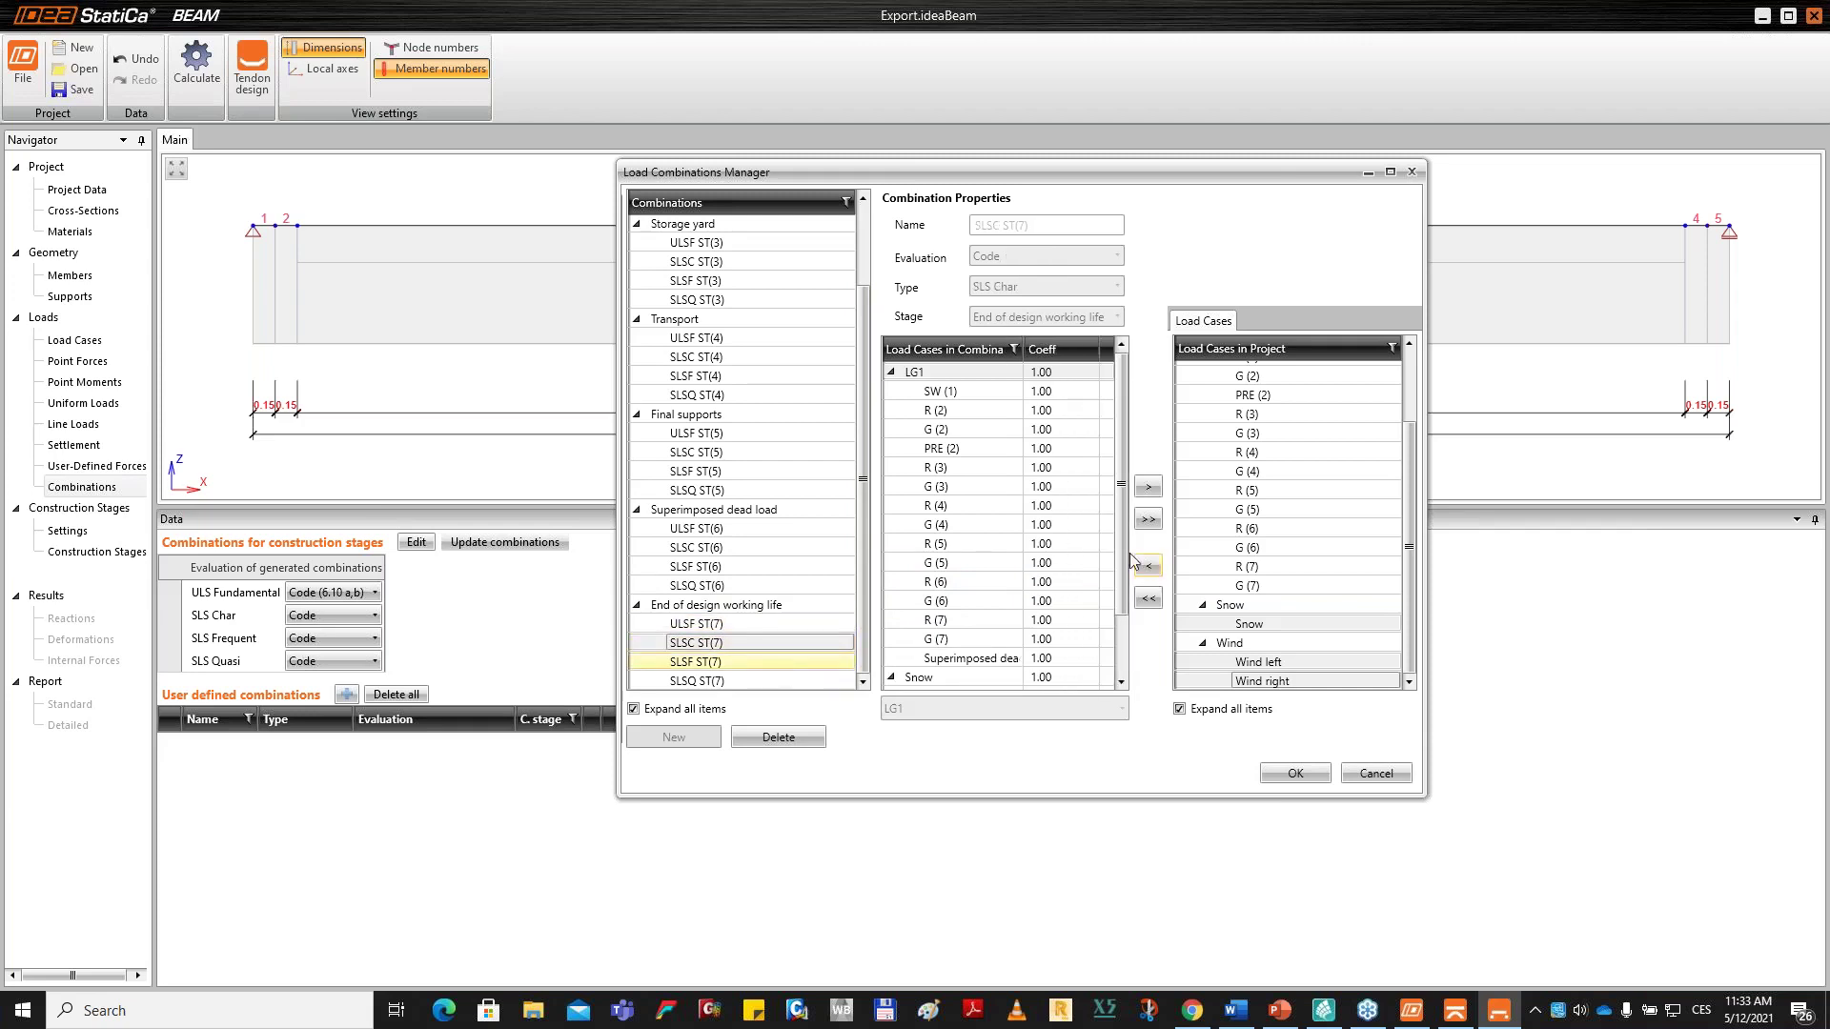
key("Down")
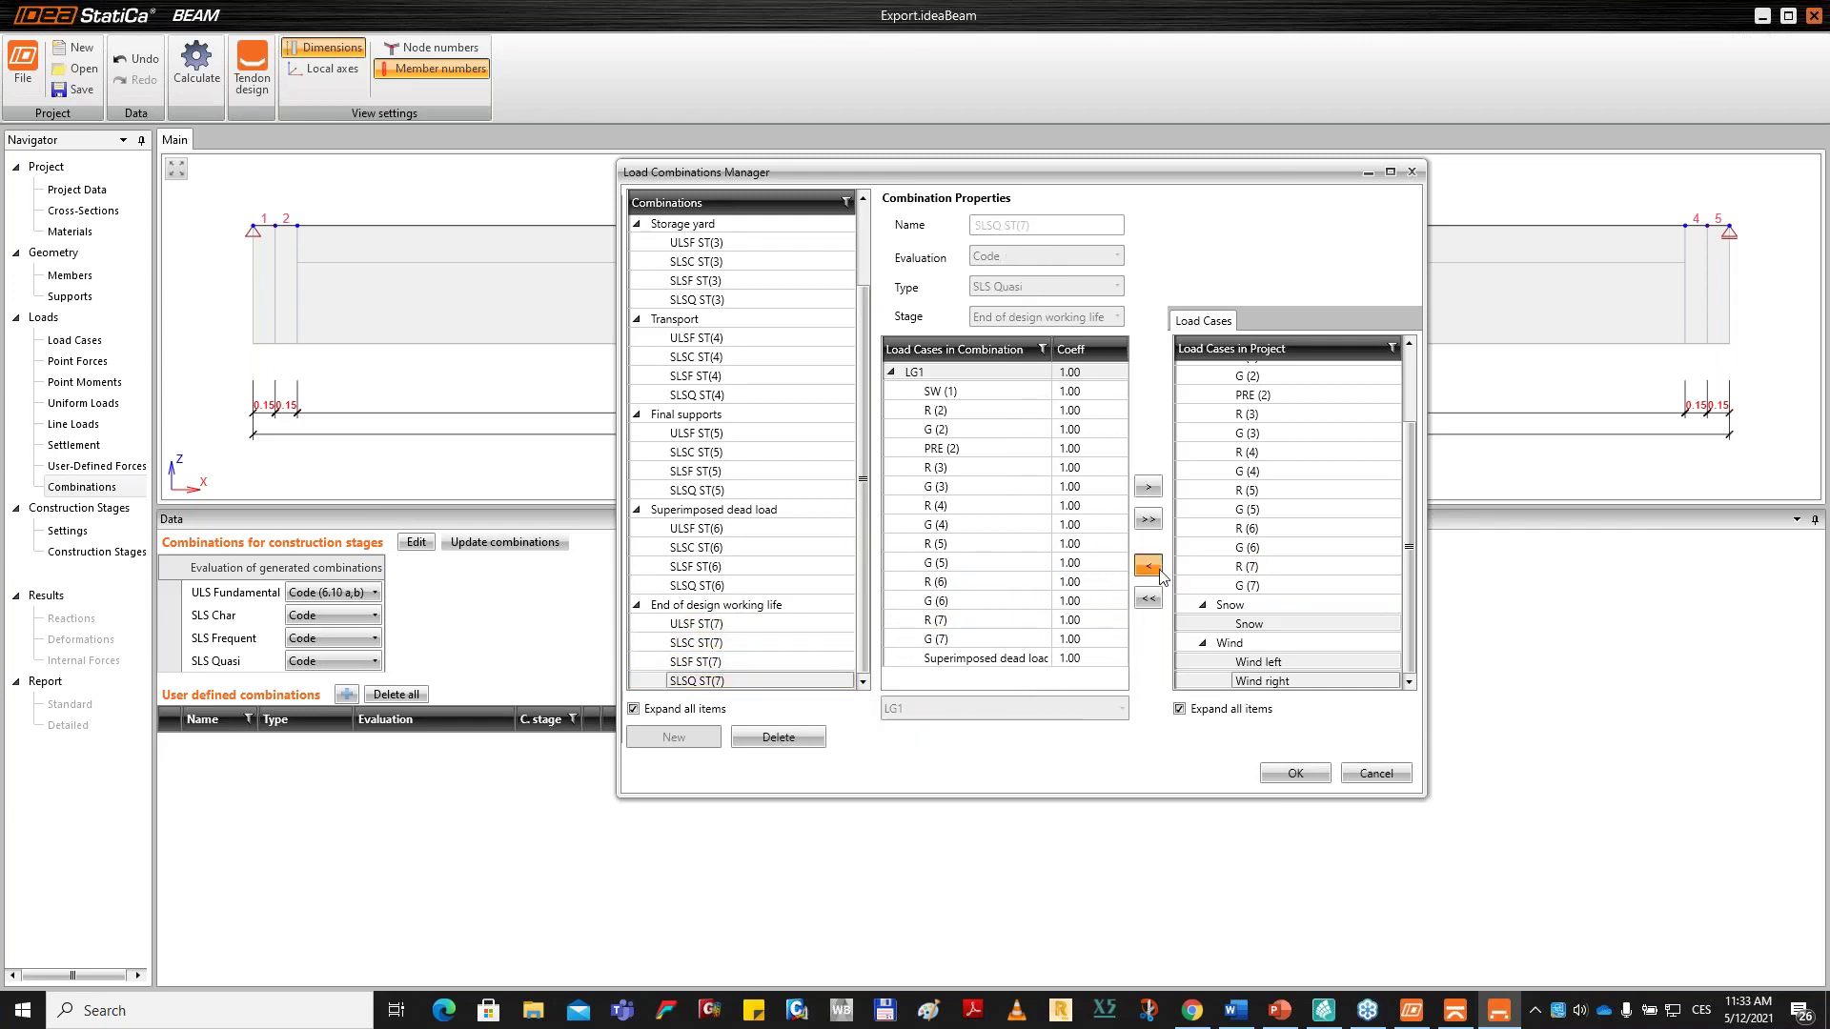
scroll(1003, 639, "down", 2)
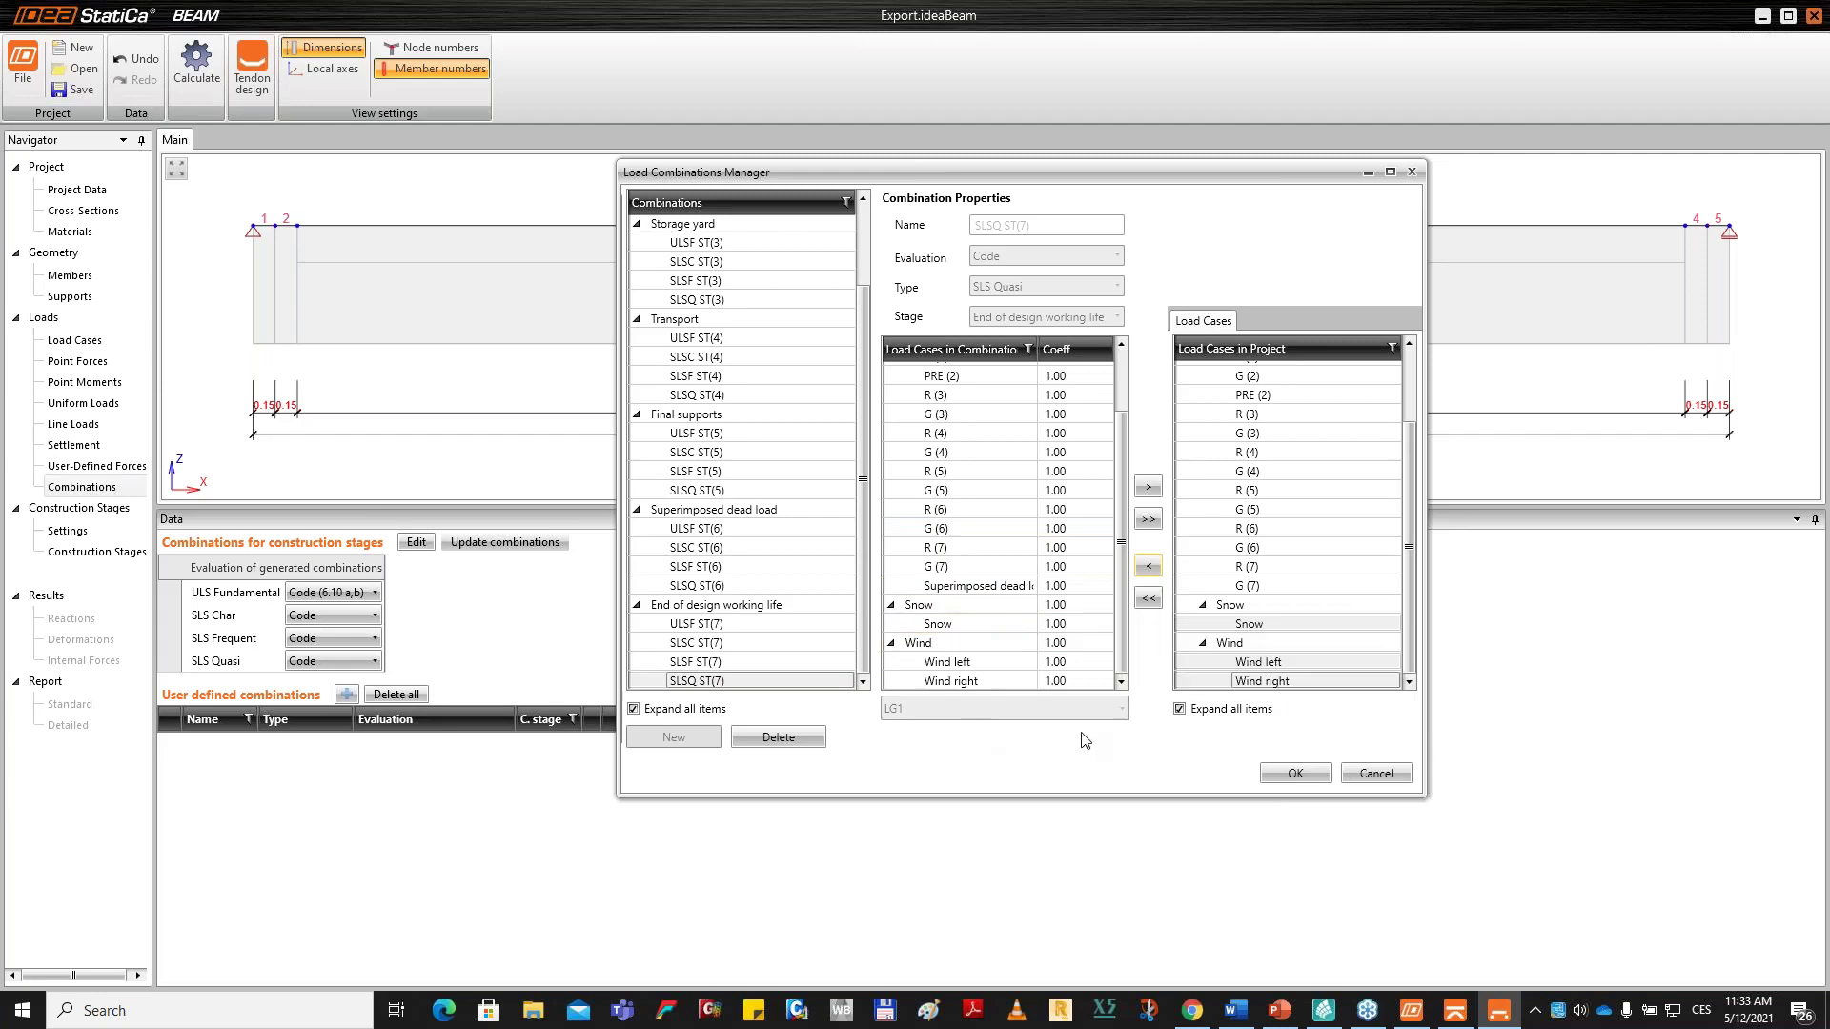
left_click(1297, 774)
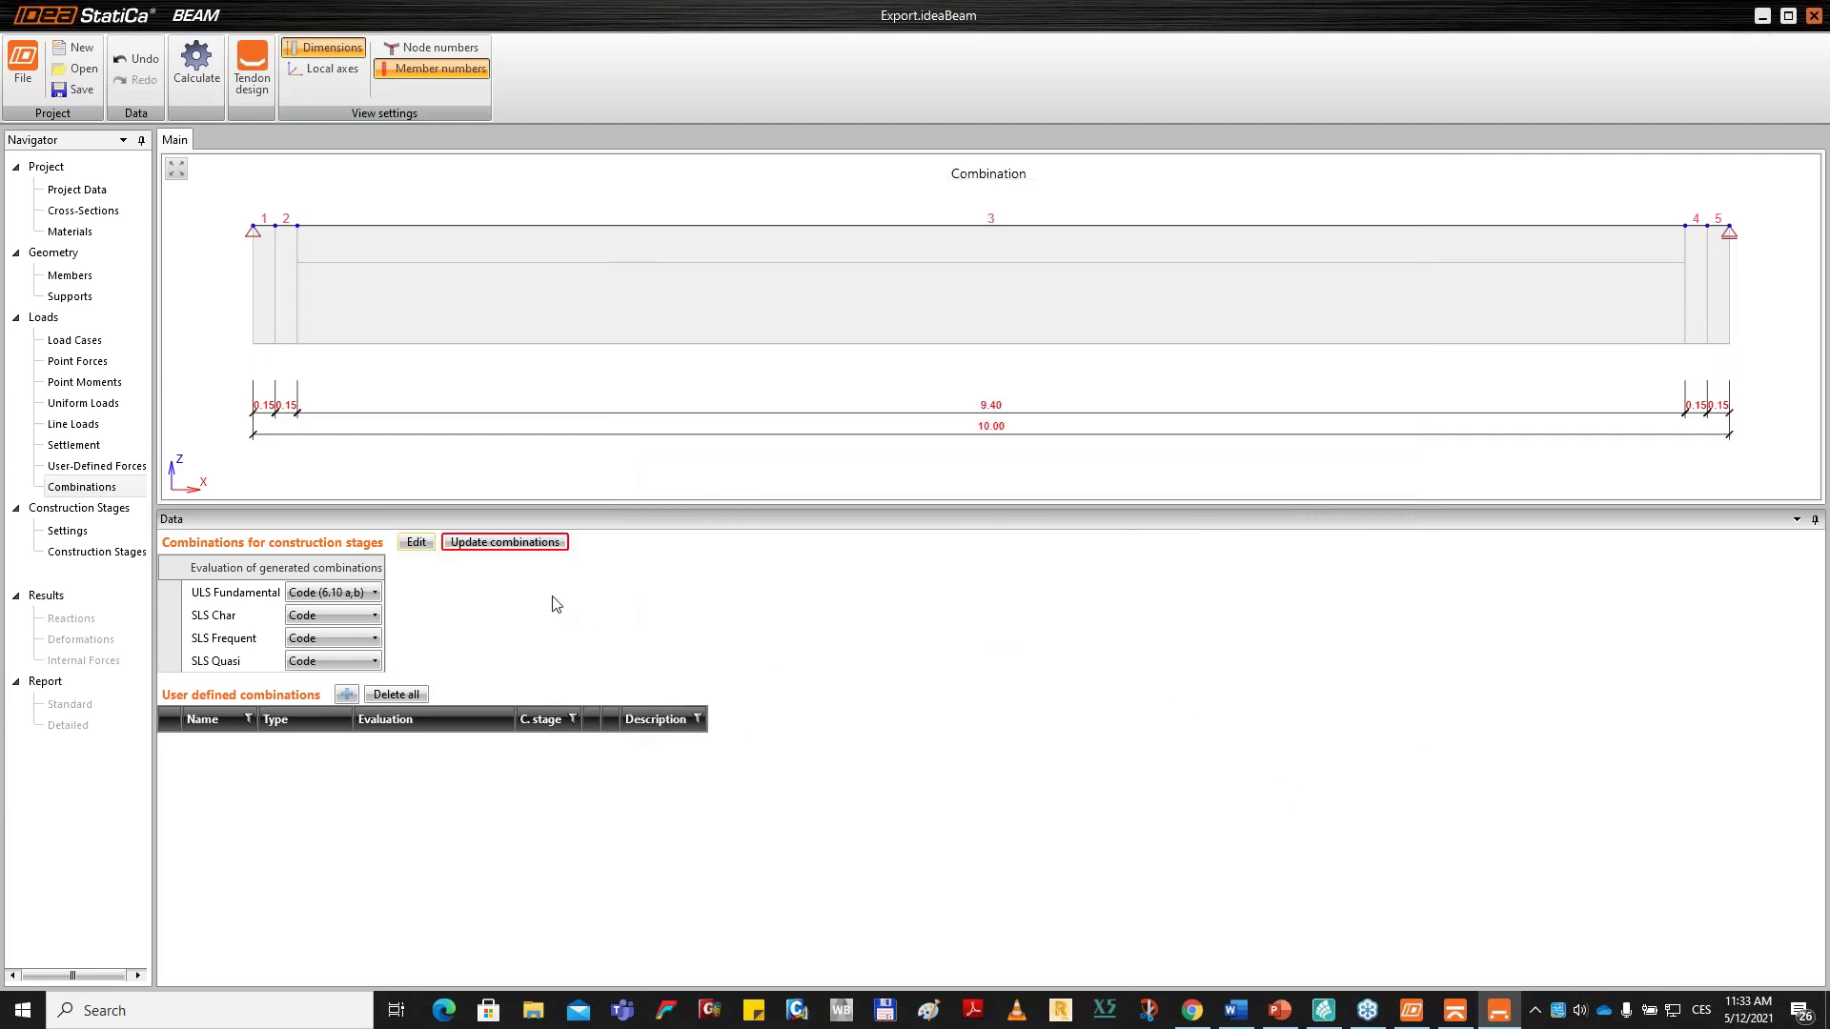
left_click(513, 546)
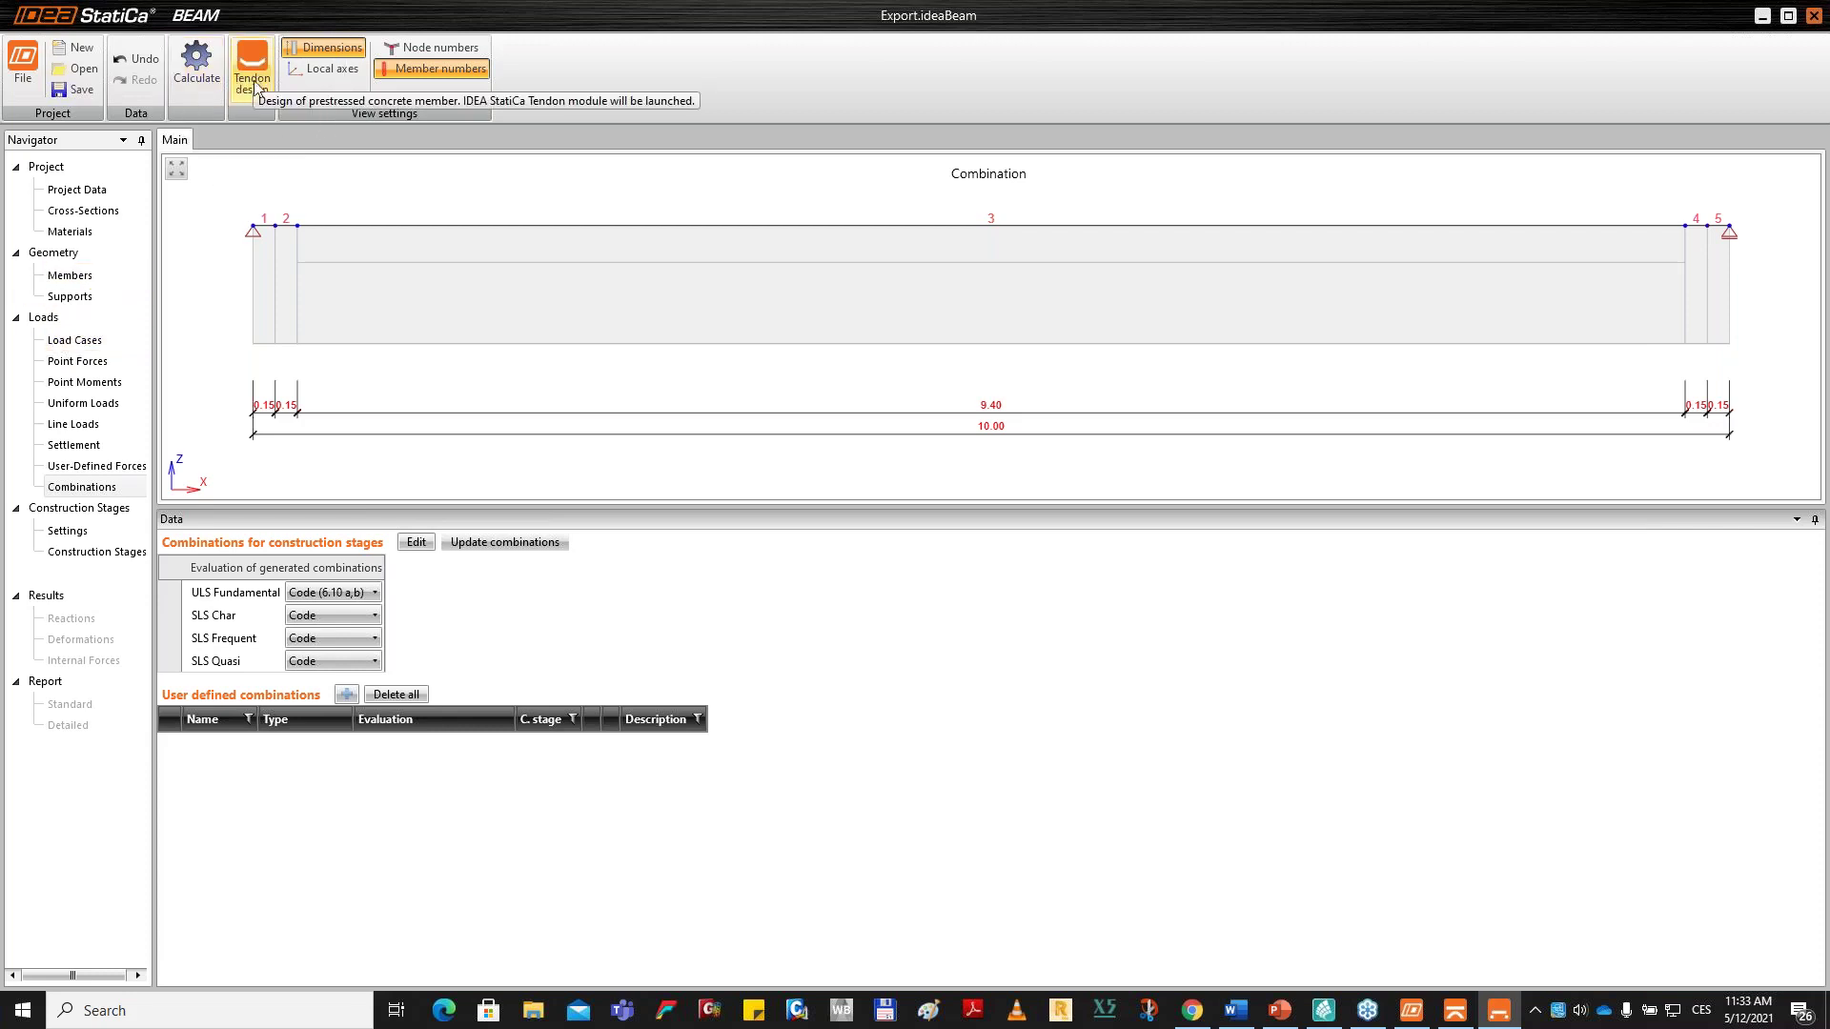
Launch the tendon design module for the beam and open its tendons layout.
left_click(256, 88)
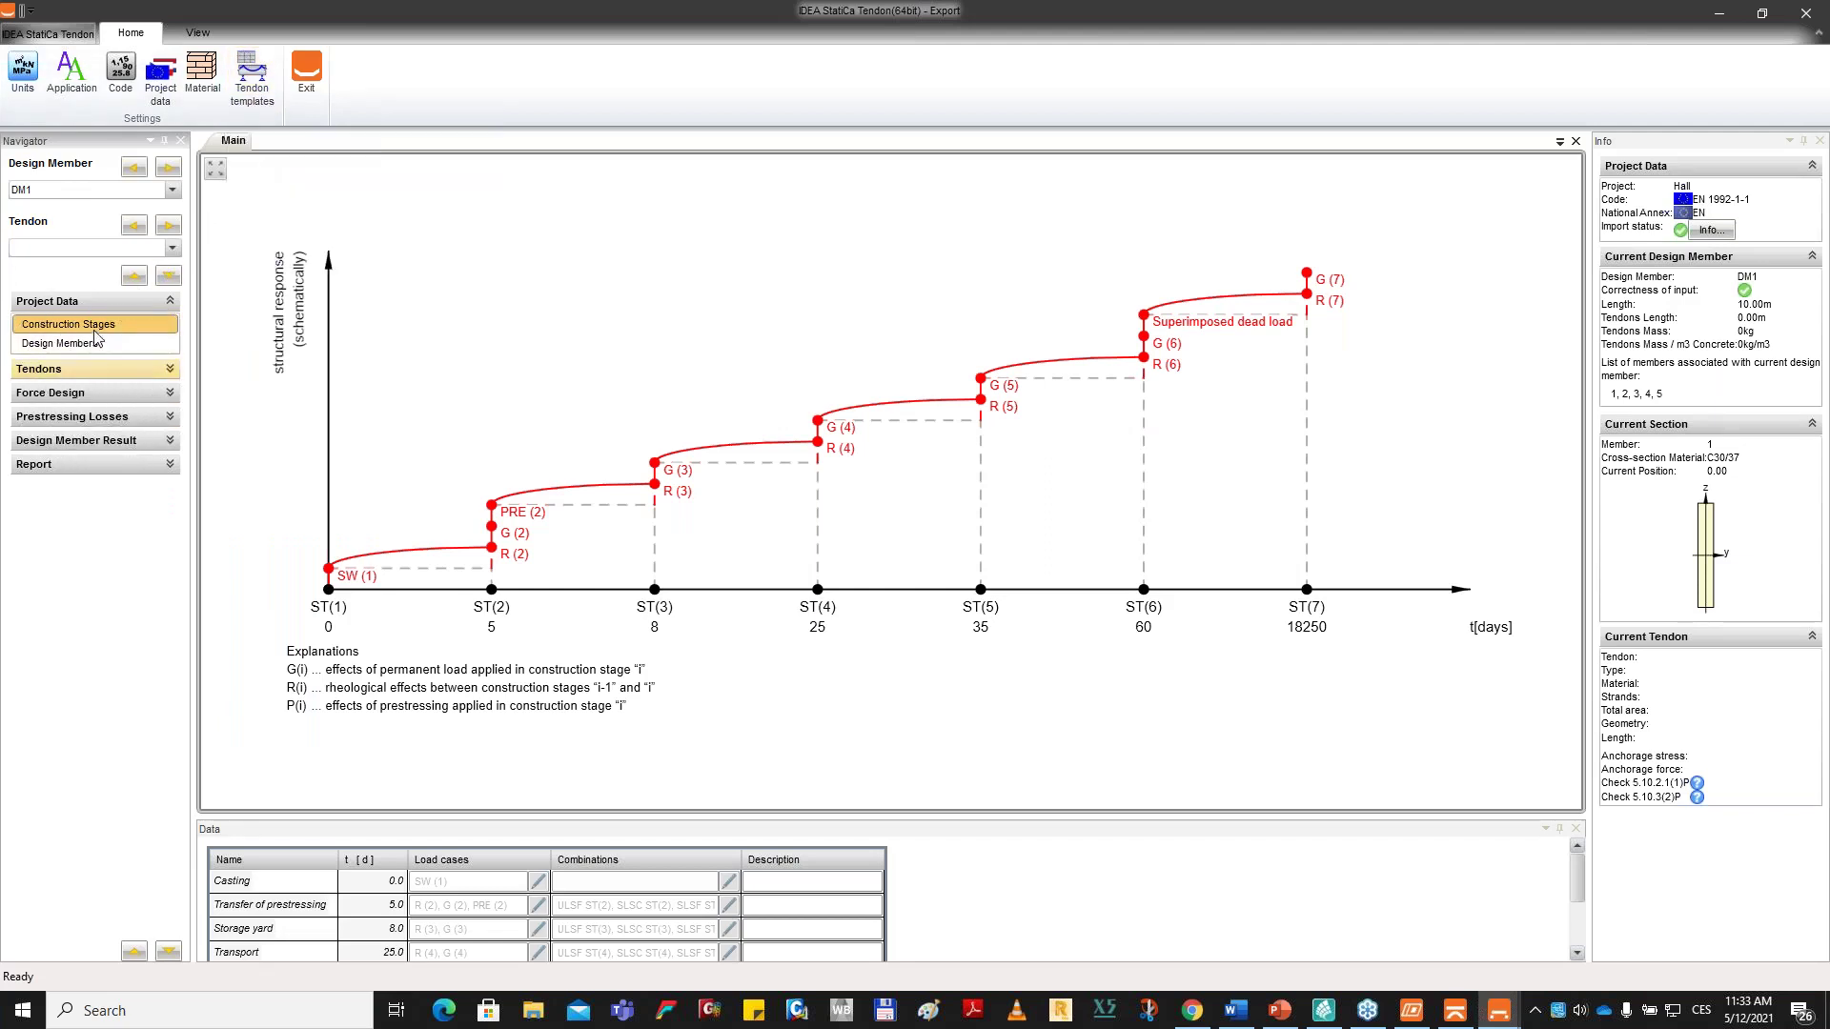
left_click(98, 375)
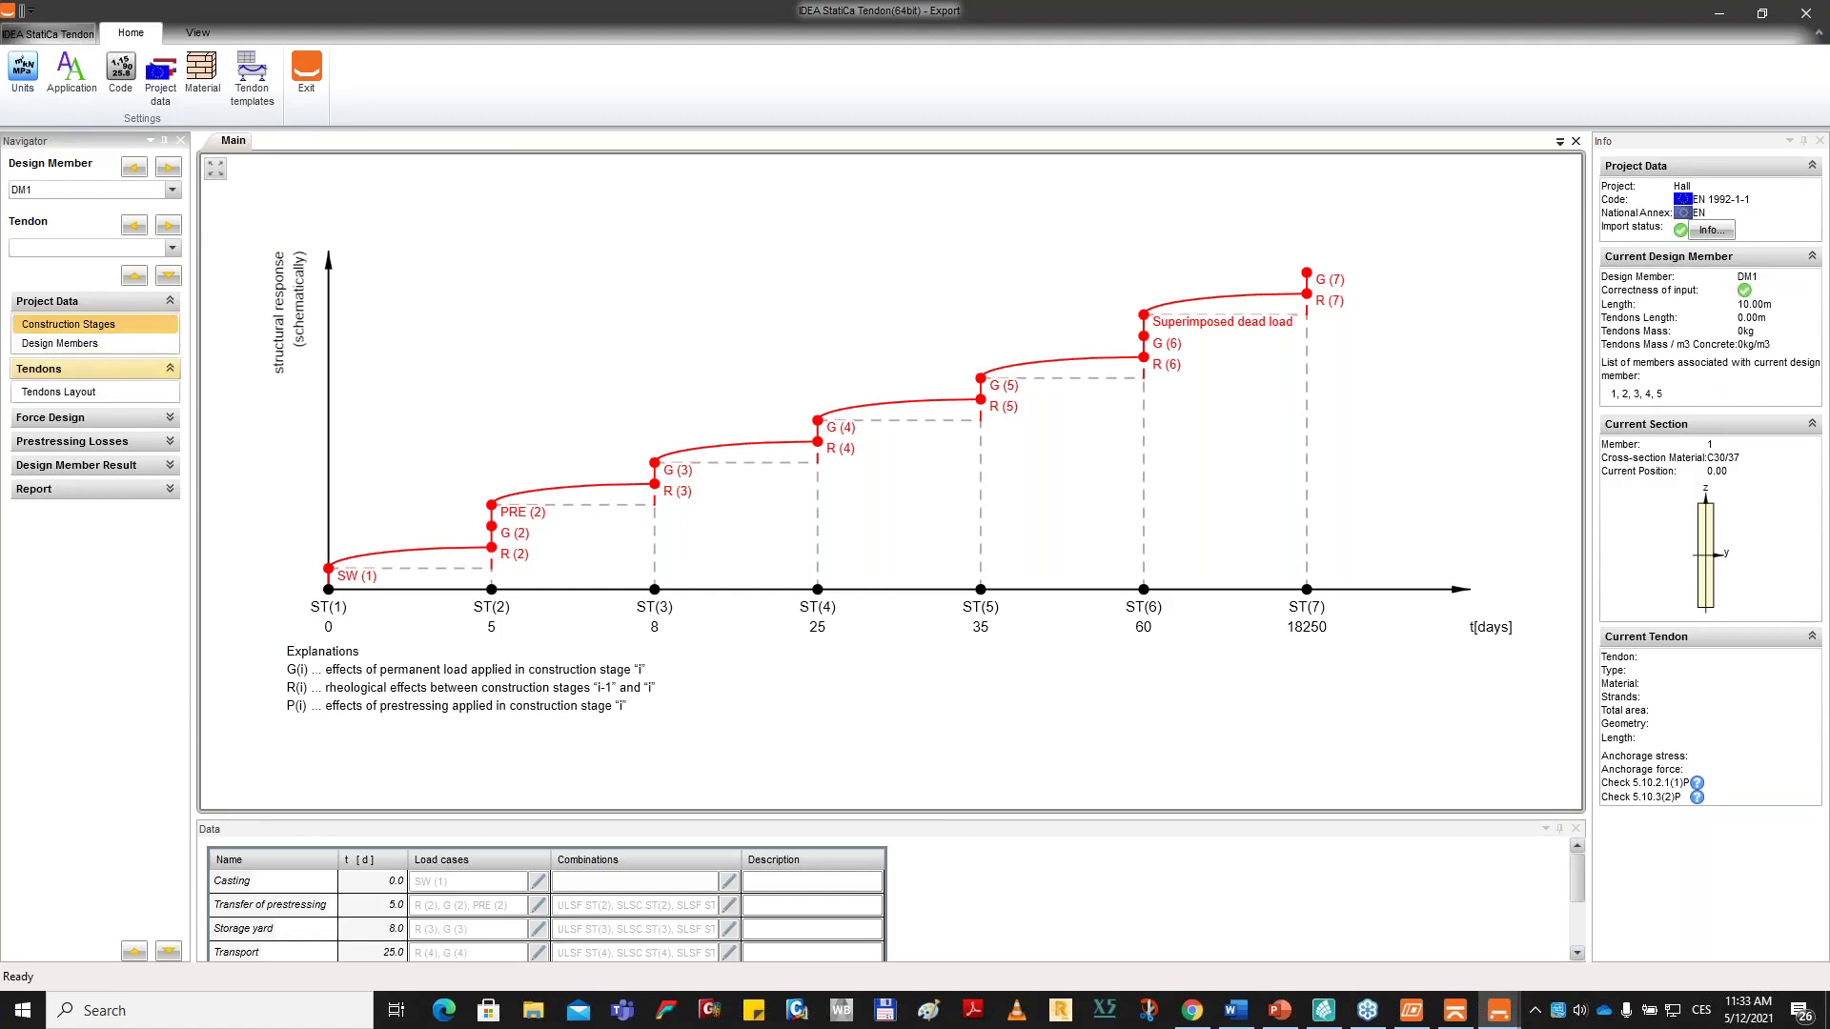
left_click(67, 398)
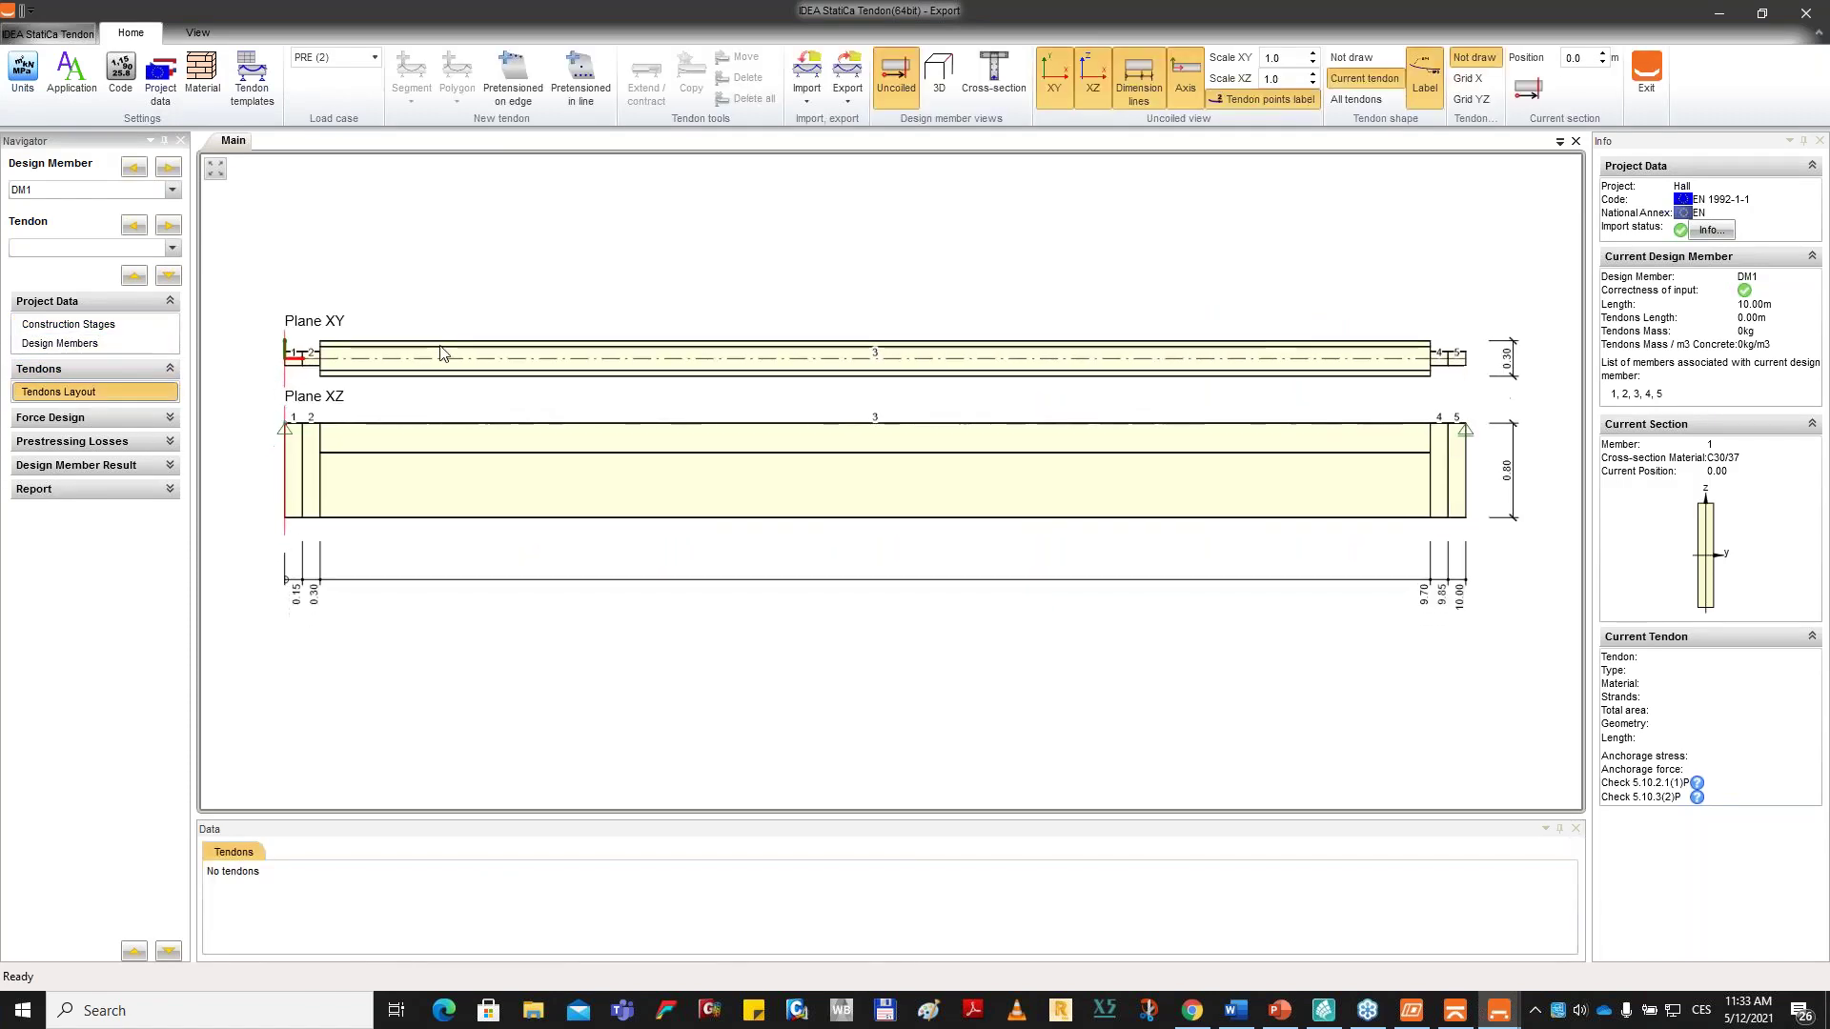
Show the design member in 3D and examine the whole beam from an oblique angle.
left_click(936, 81)
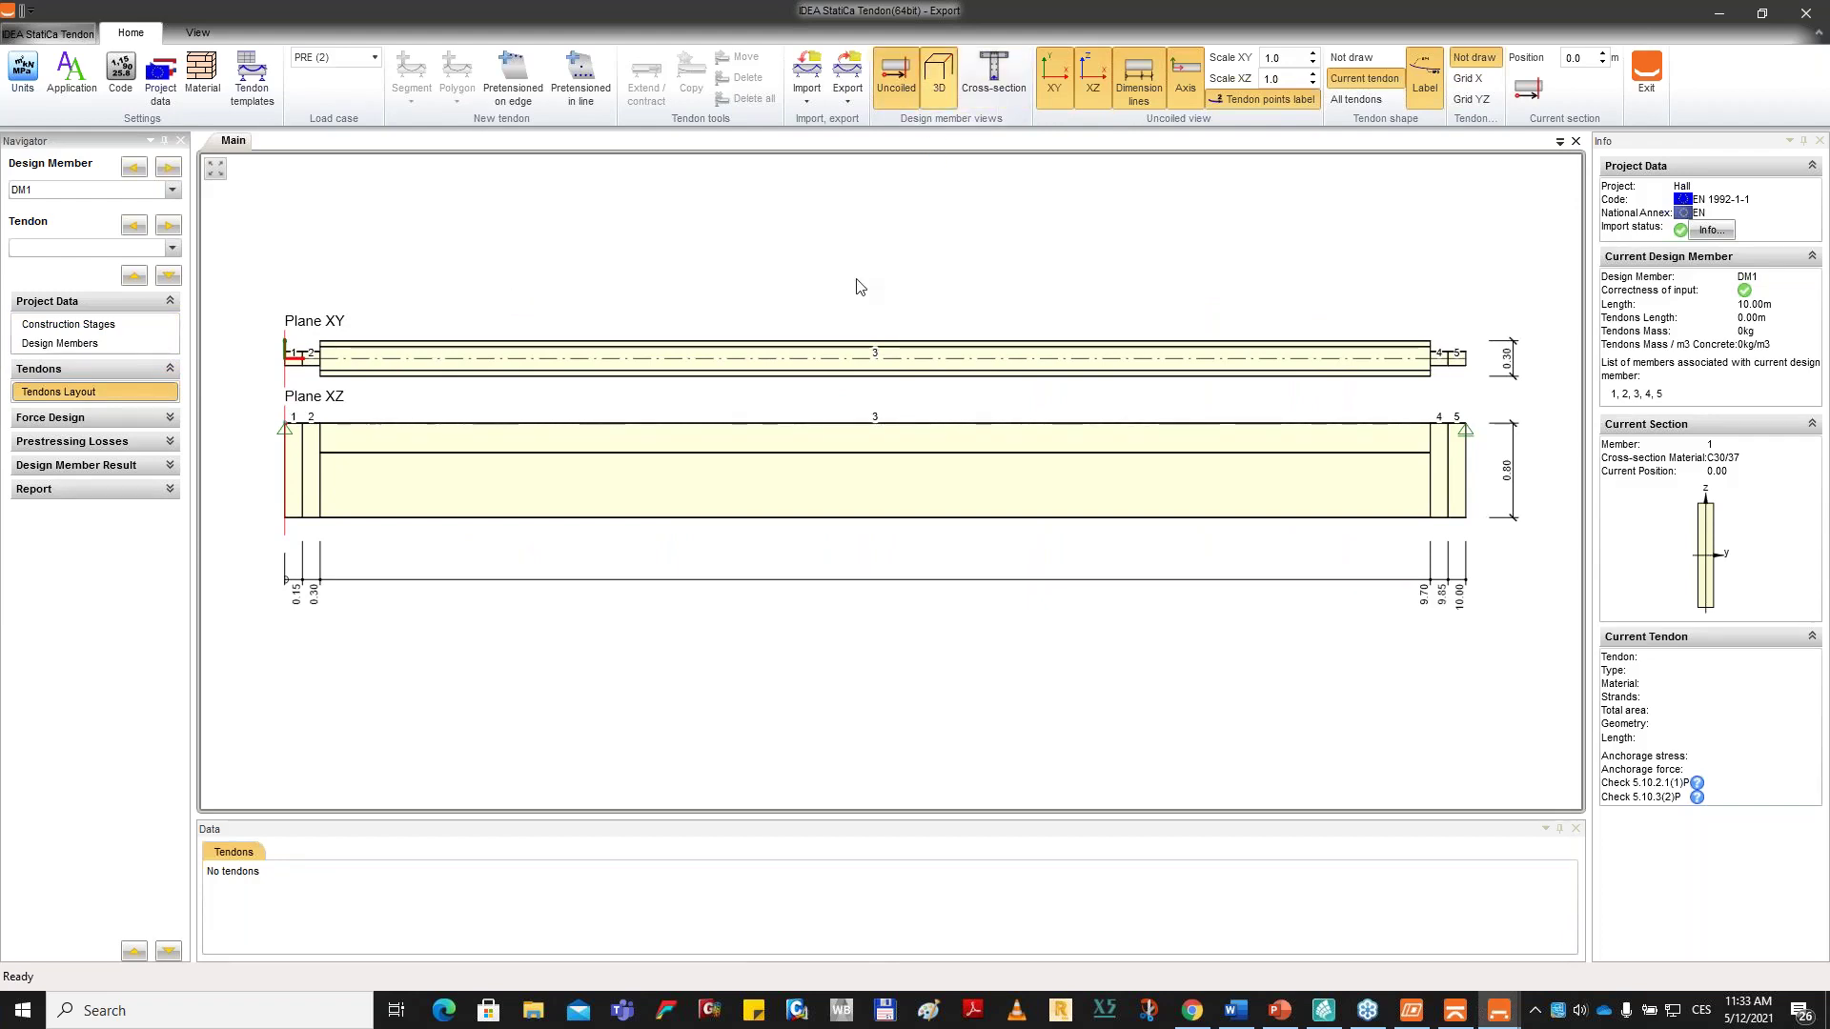
scroll(1242, 563, "up", 5)
middle_click_drag(1211, 633, 1088, 522)
scroll(959, 490, "down", 8)
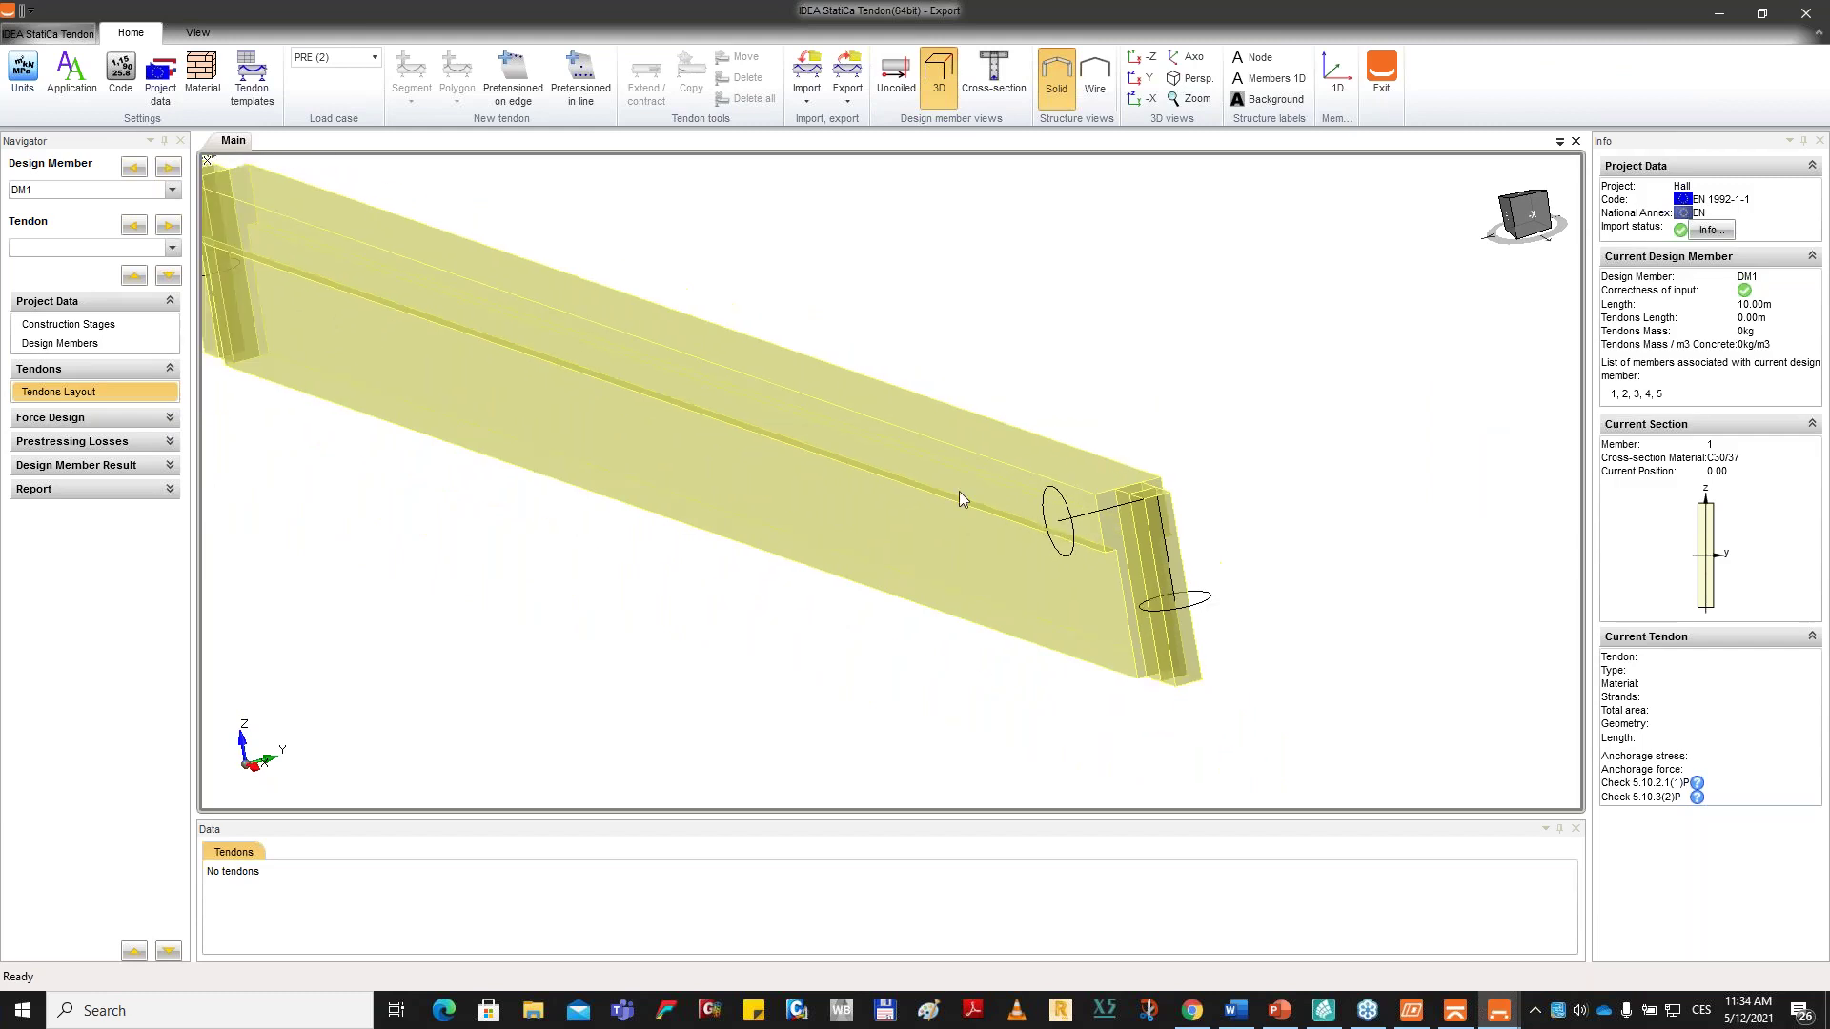
middle_click_drag(850, 448, 807, 440)
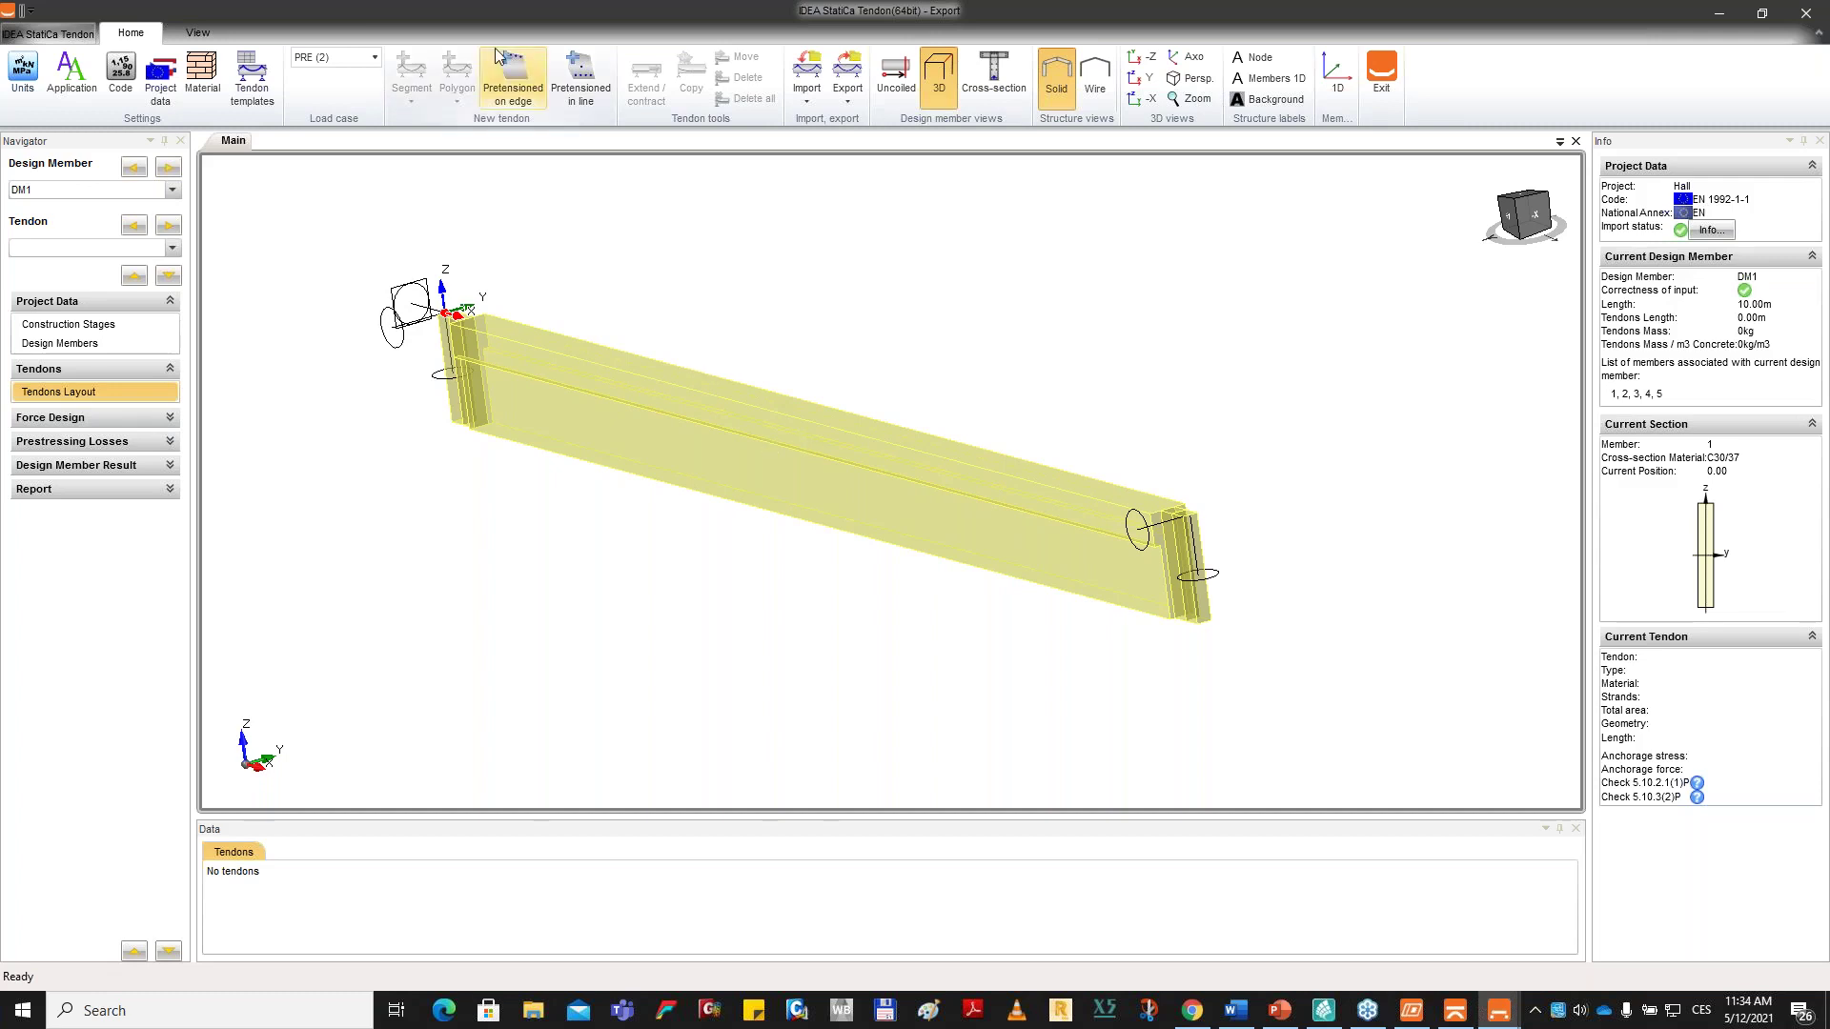
key("ctrl")
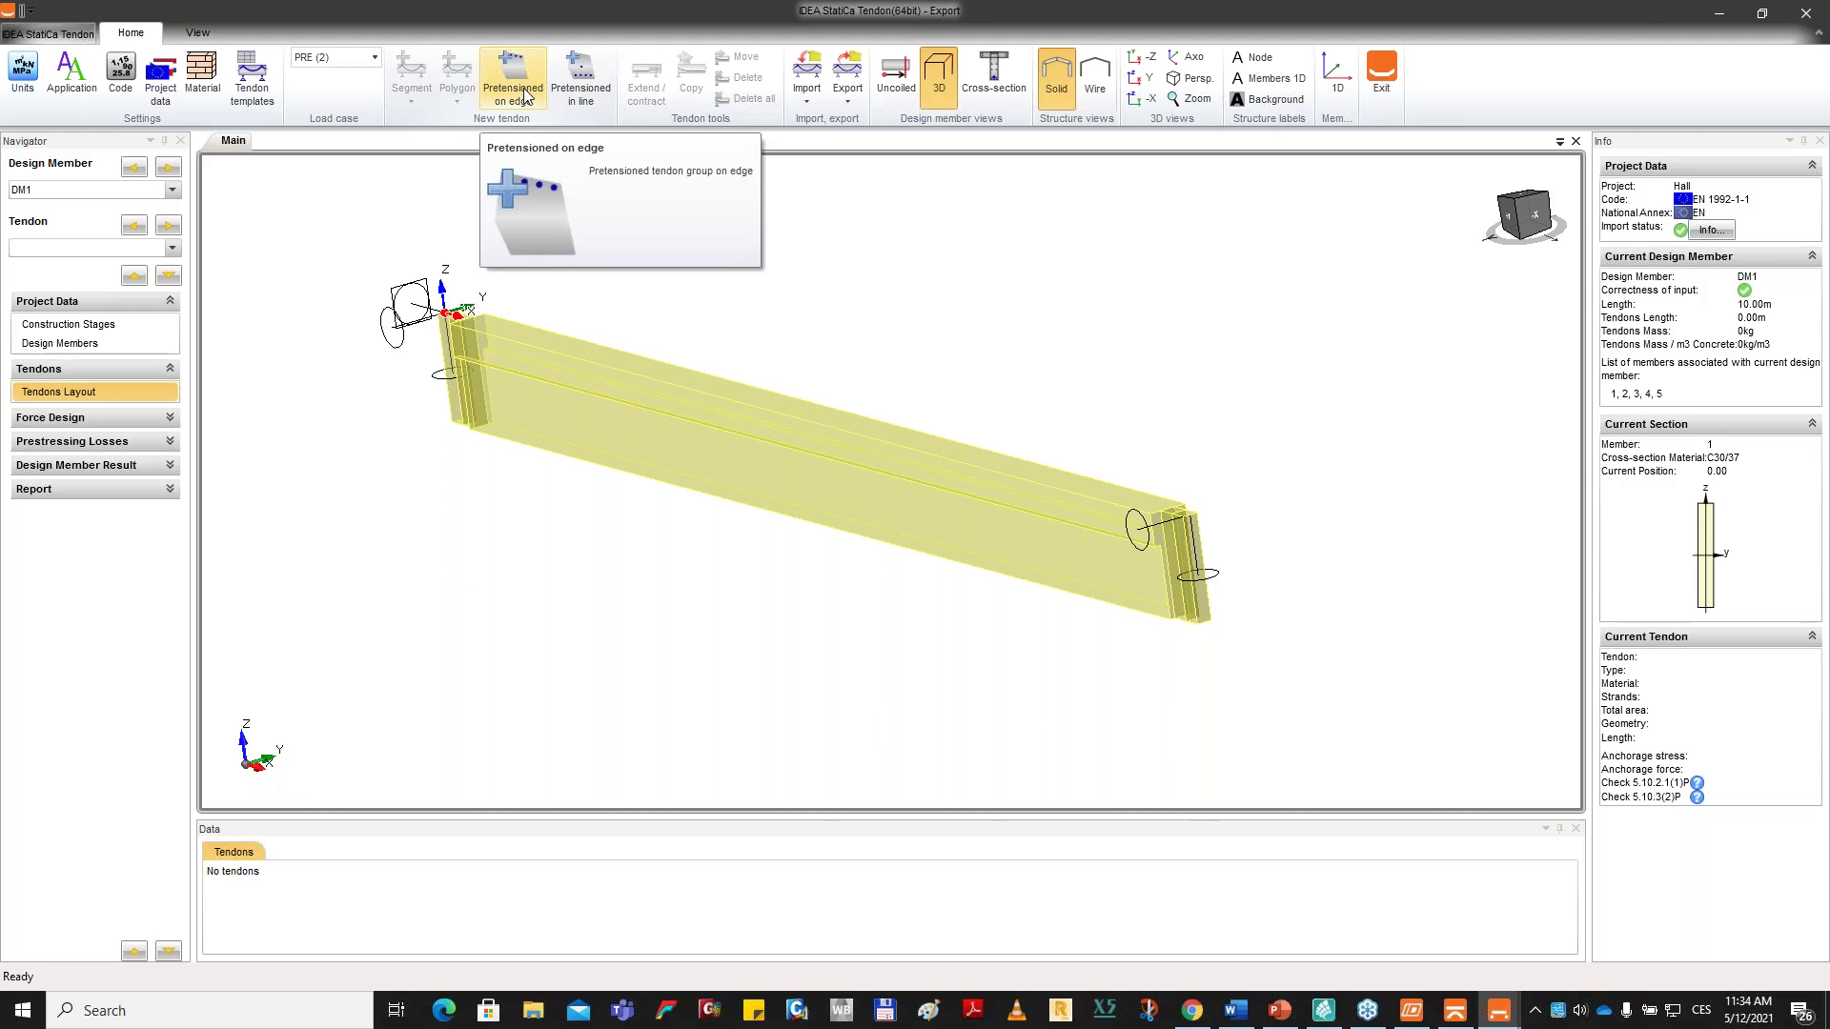
Import new tendons into the design member from the tendon data file Tendons.nav on the Desktop.
left_click(811, 99)
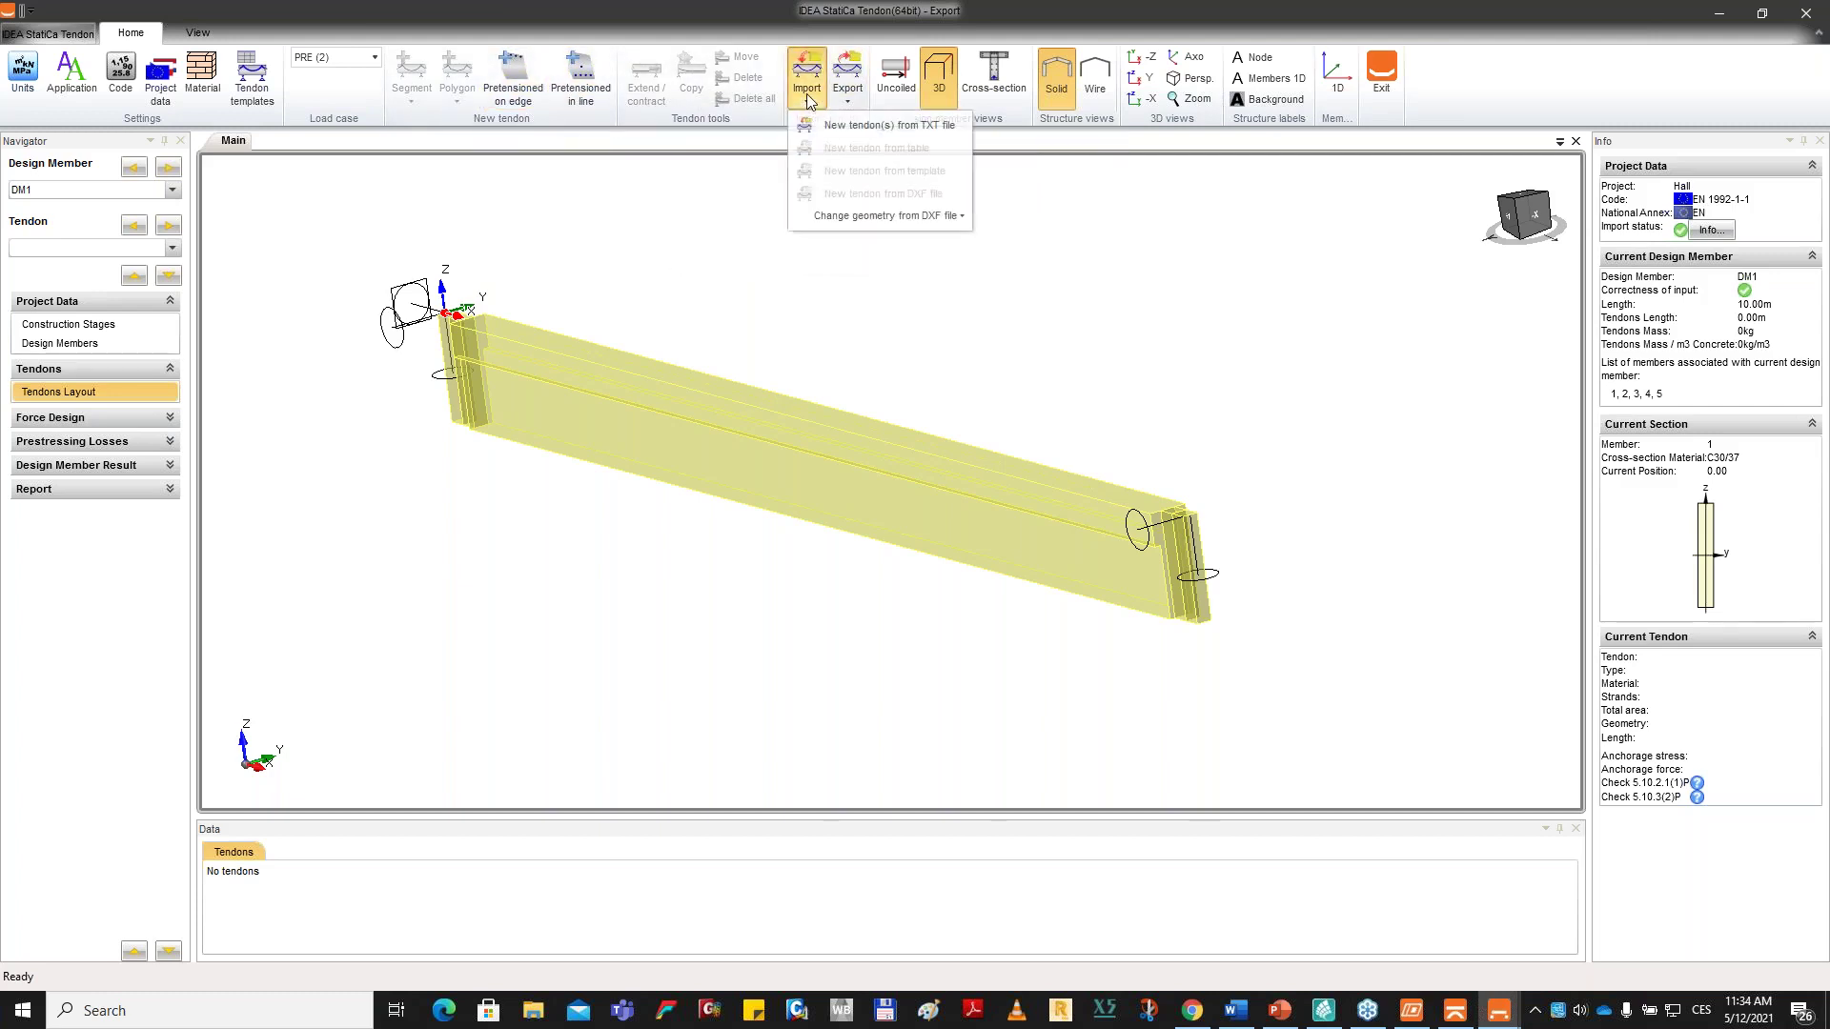
left_click(820, 126)
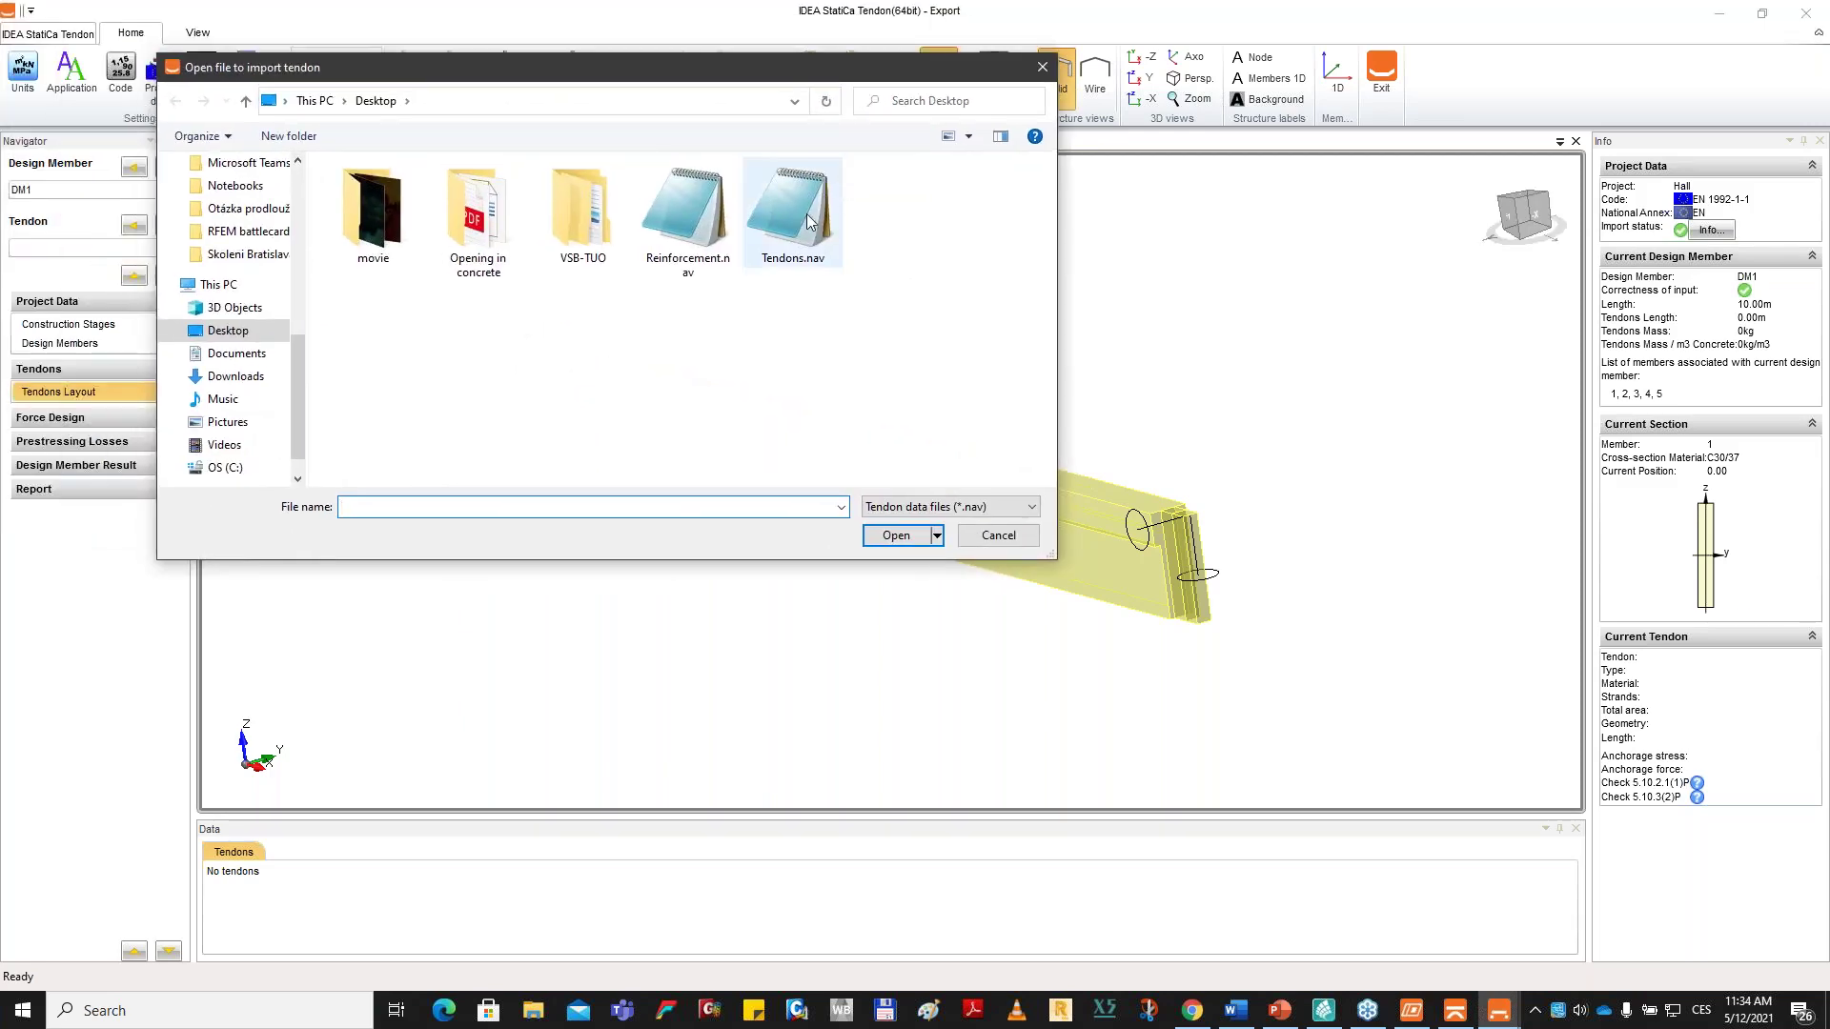
left_click(810, 218)
left_click(887, 536)
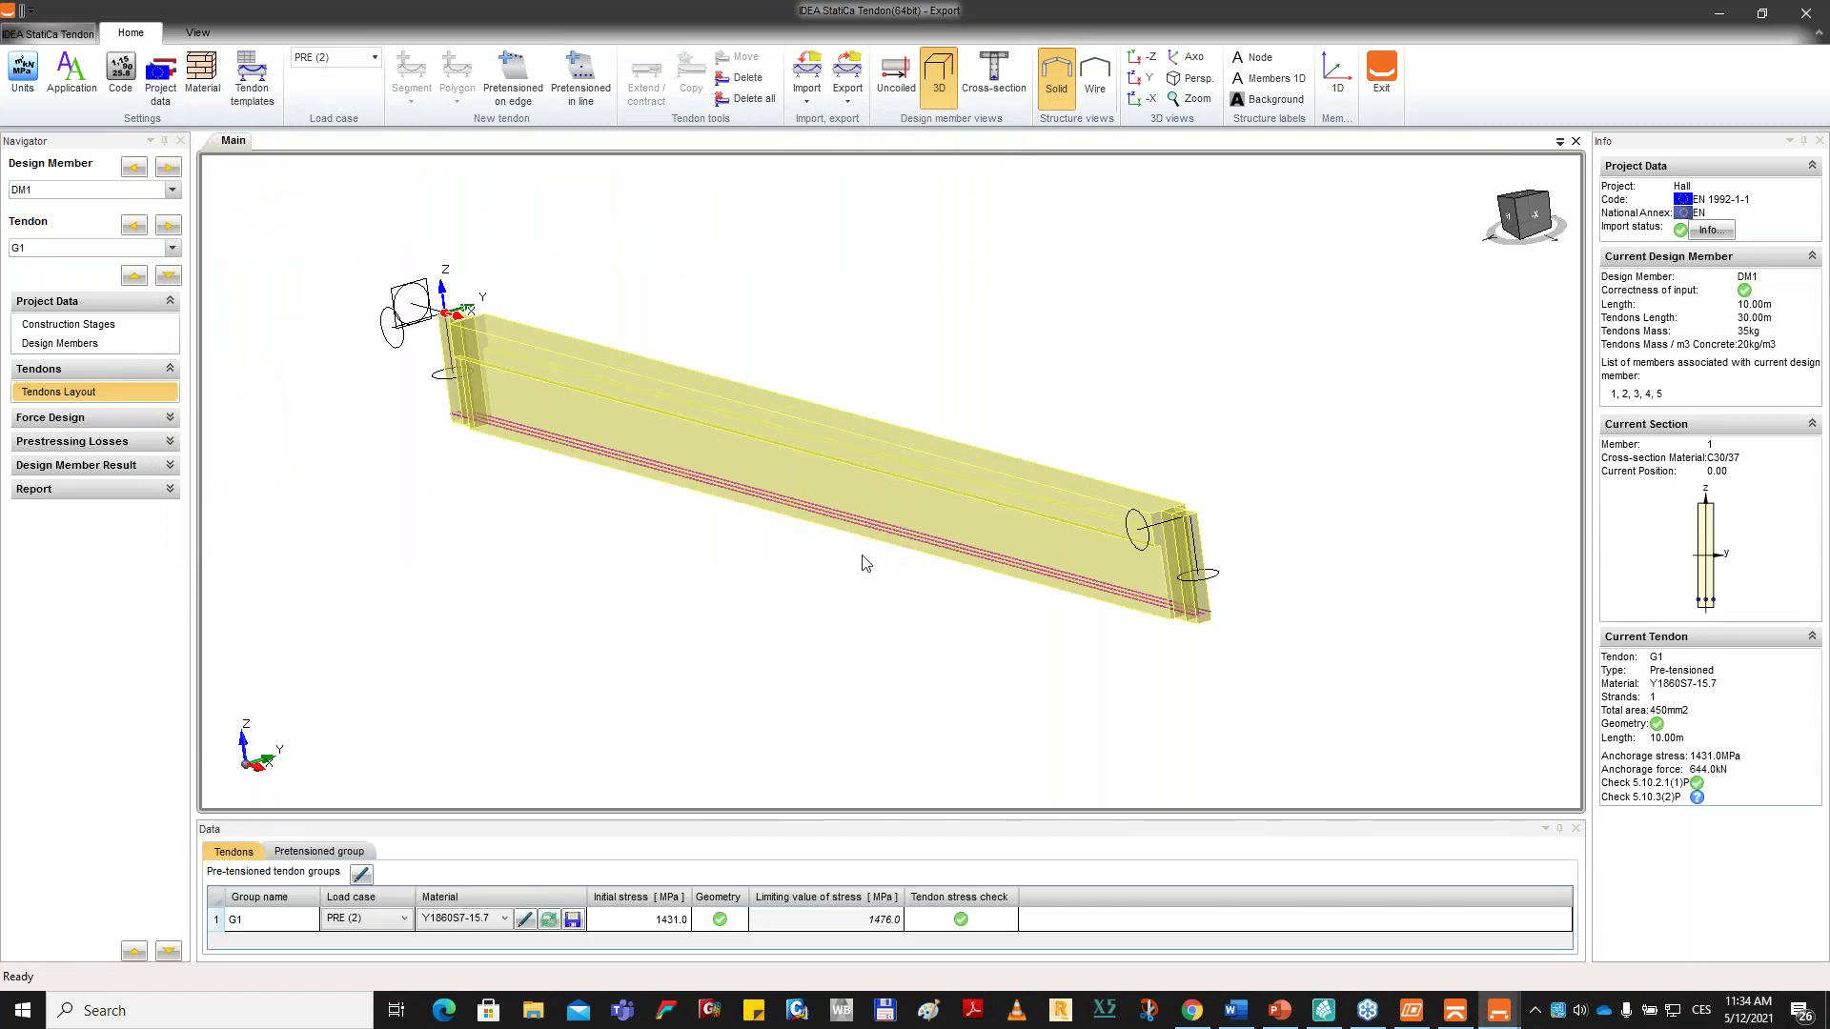
Enlarge the tendon data table and inspect the imported tendons close up at the beam's end in 3D.
left_click_drag(828, 821, 819, 537)
middle_click_drag(839, 441, 781, 379)
key("ctrl")
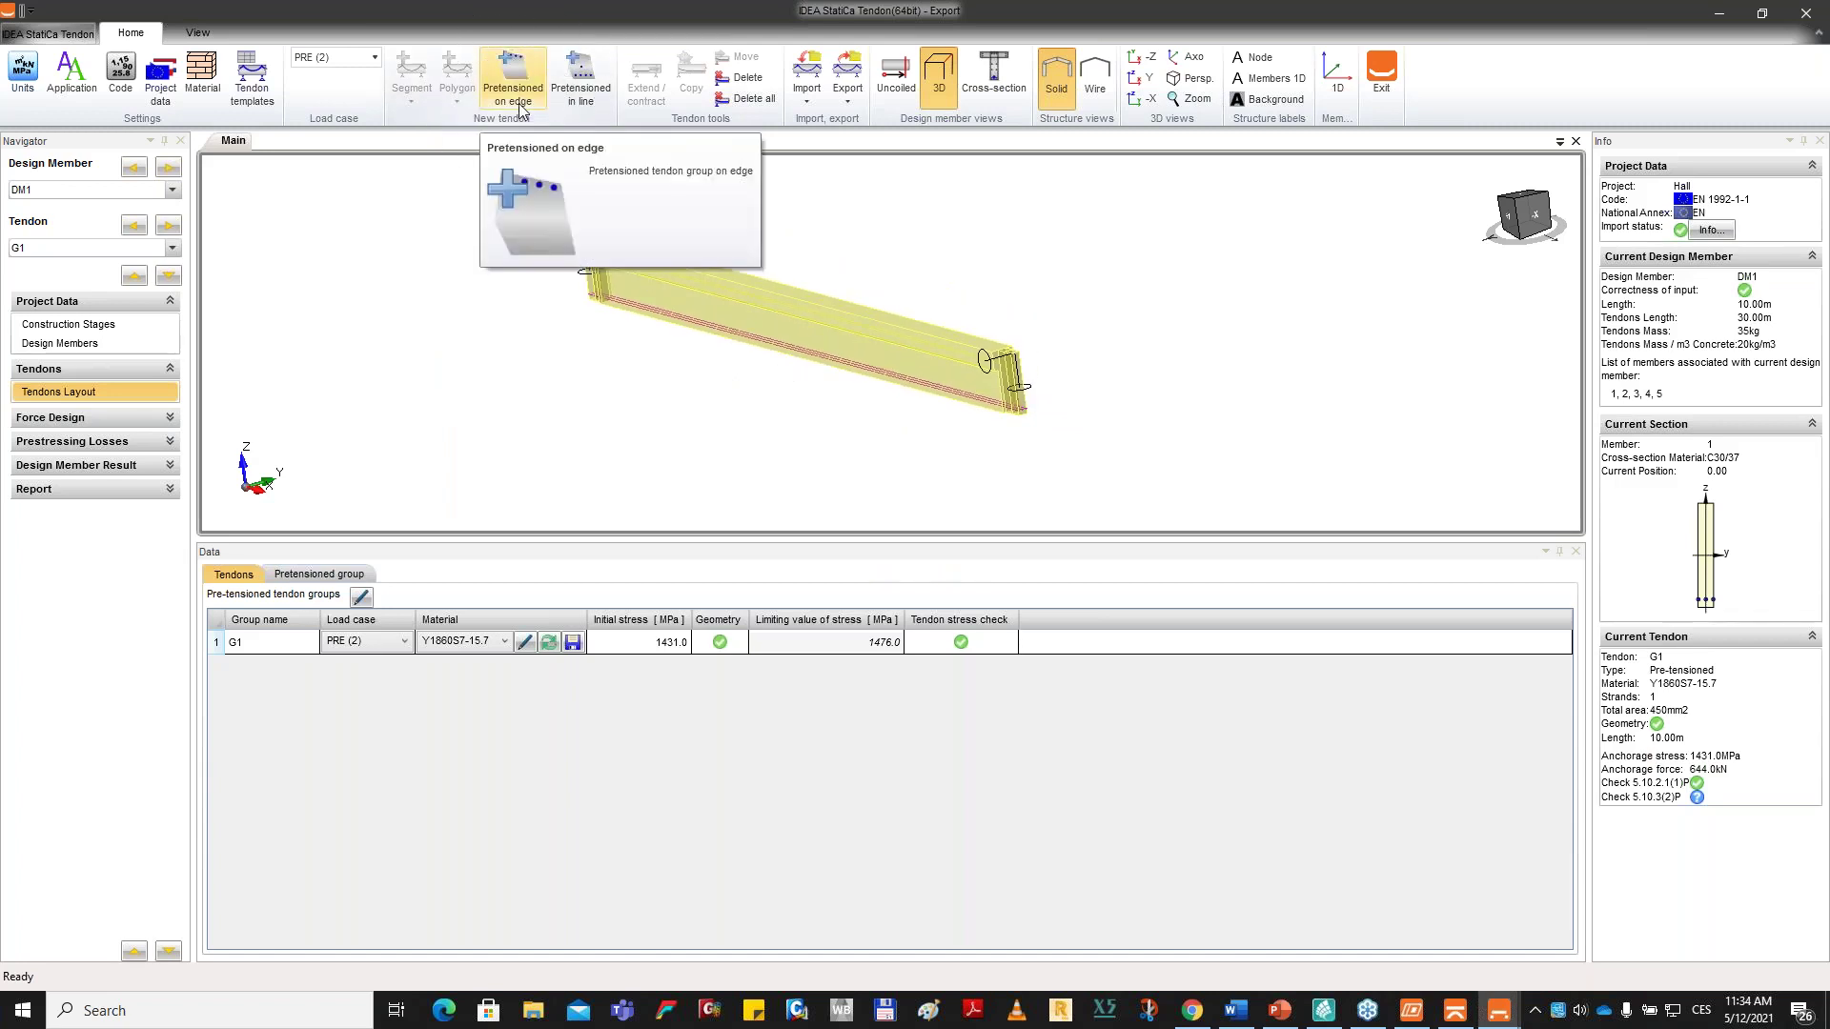
middle_click_drag(620, 304, 617, 320)
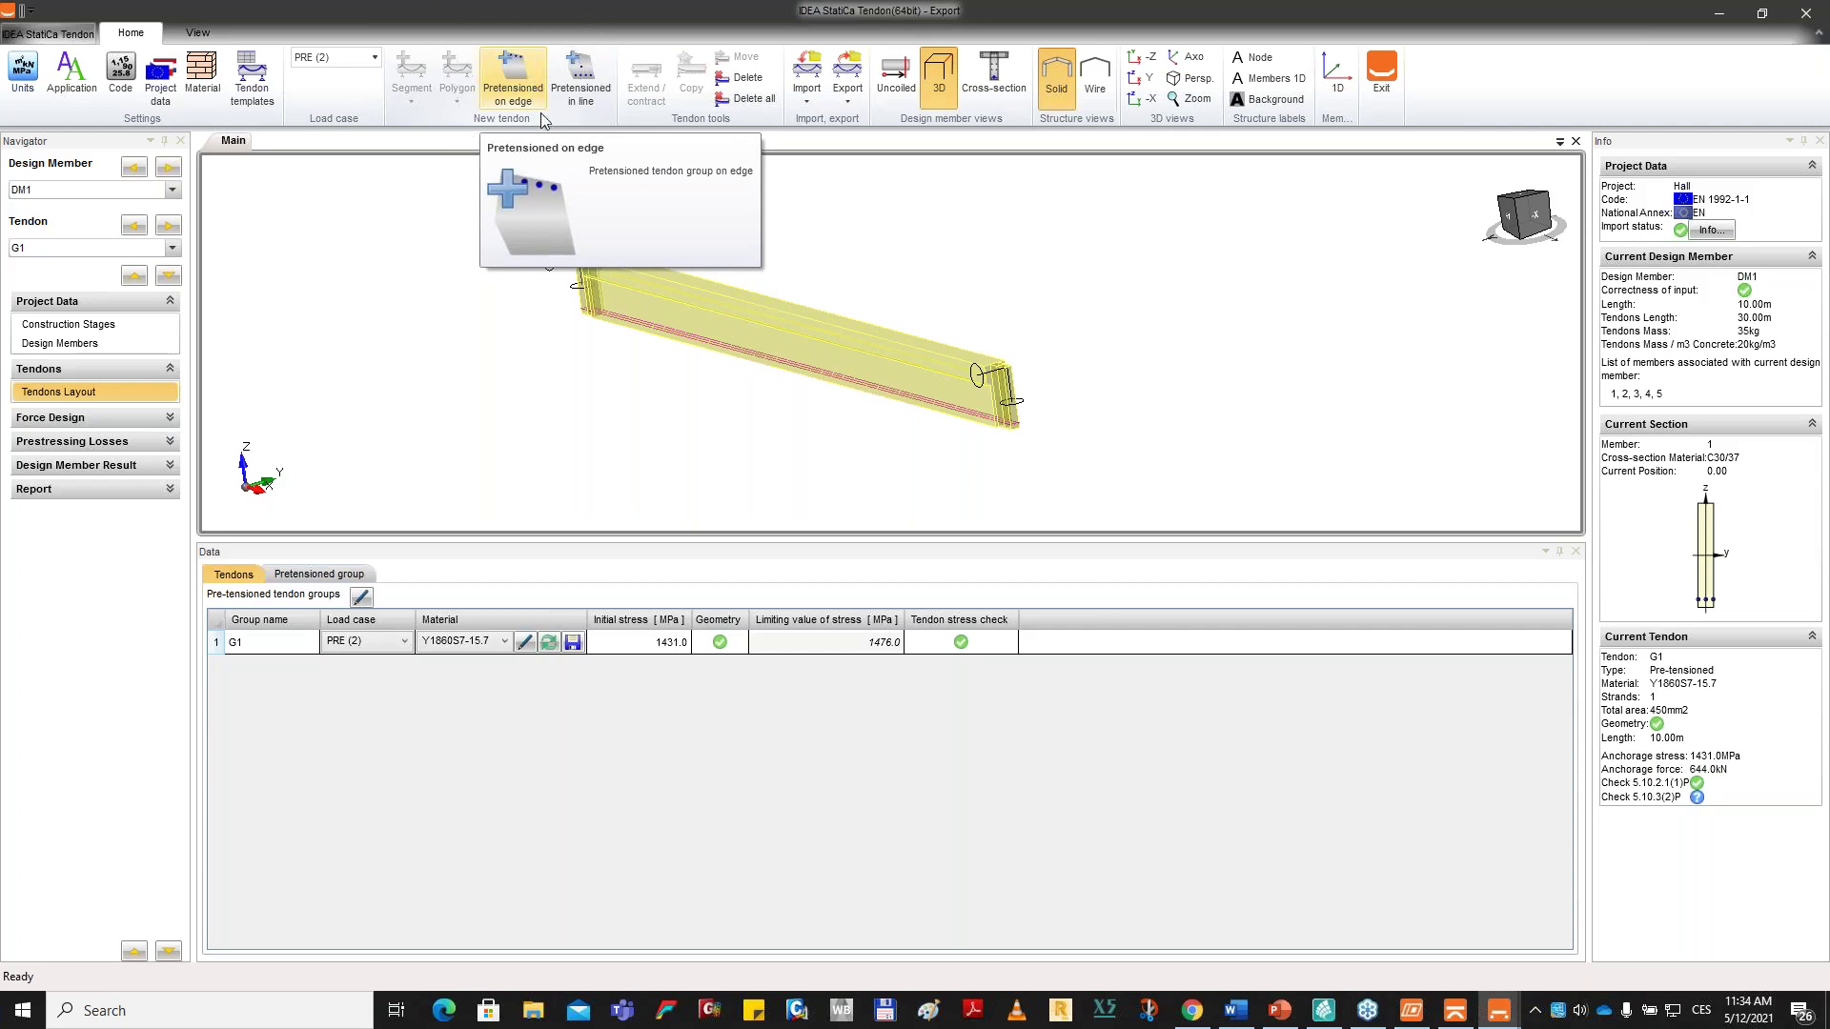
left_click(531, 90)
middle_click_drag(705, 276, 645, 287)
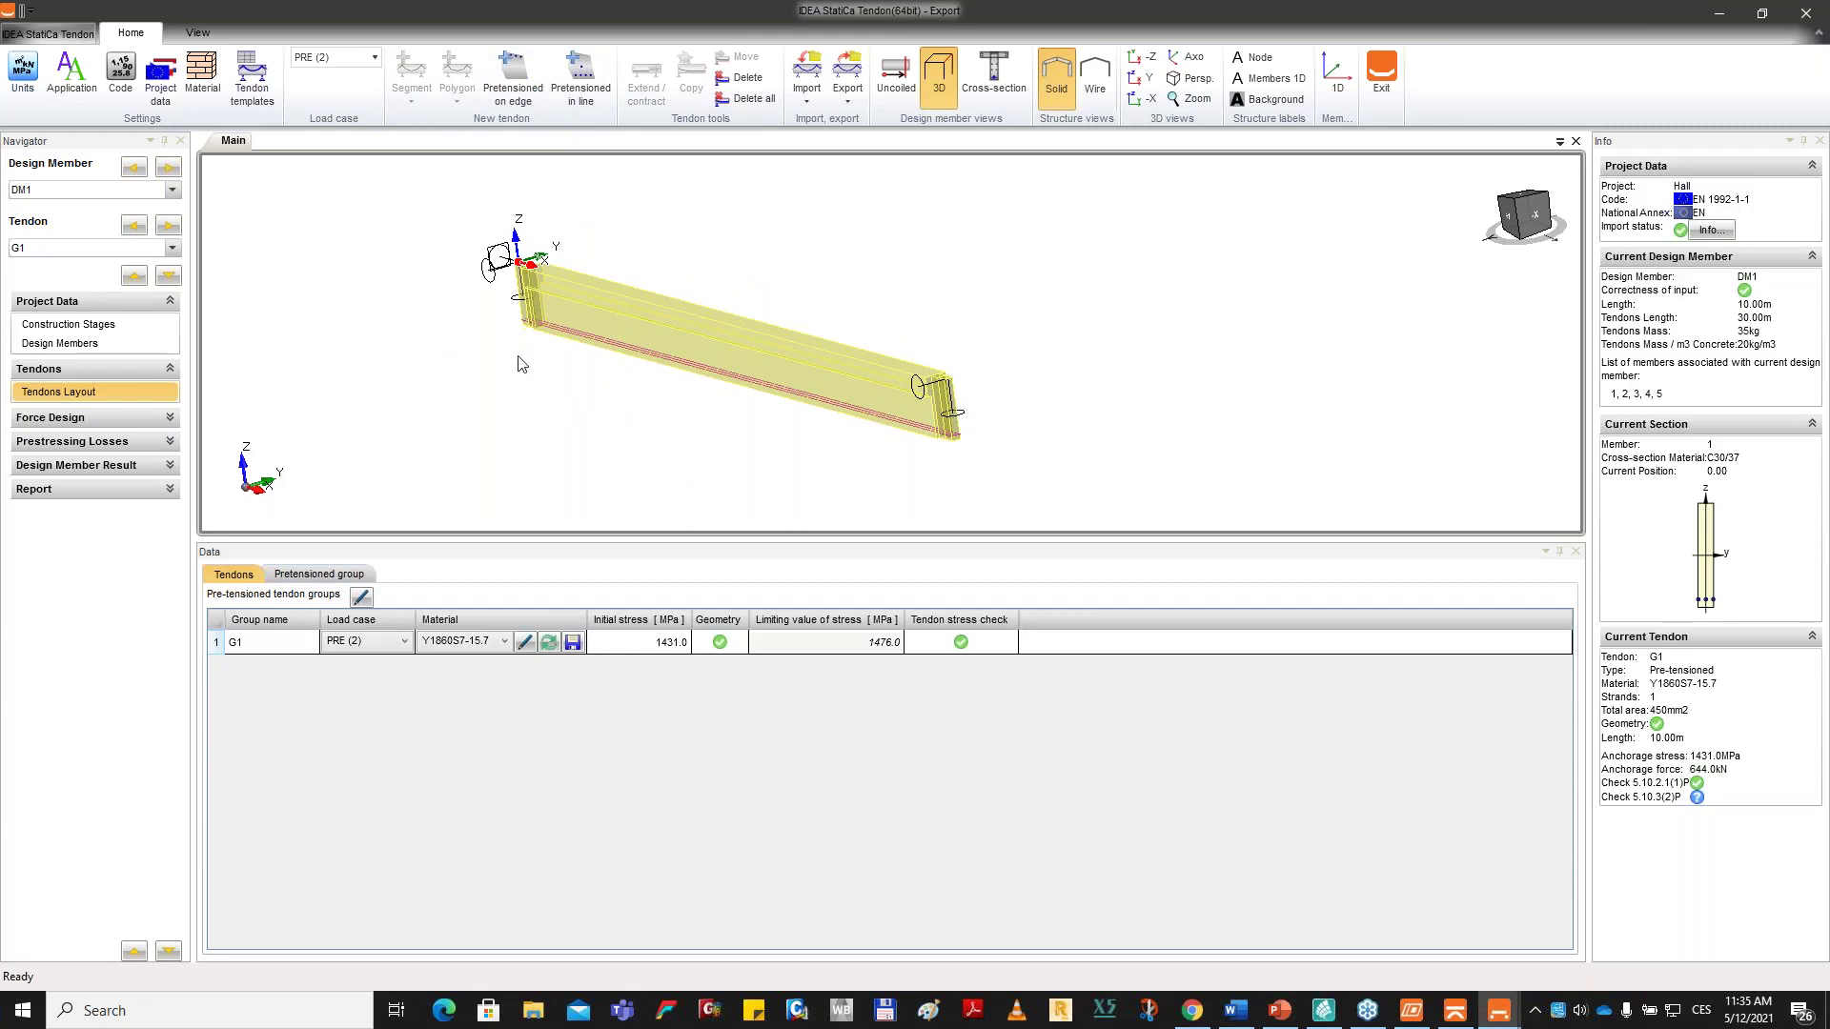
scroll(967, 448, "up", 5)
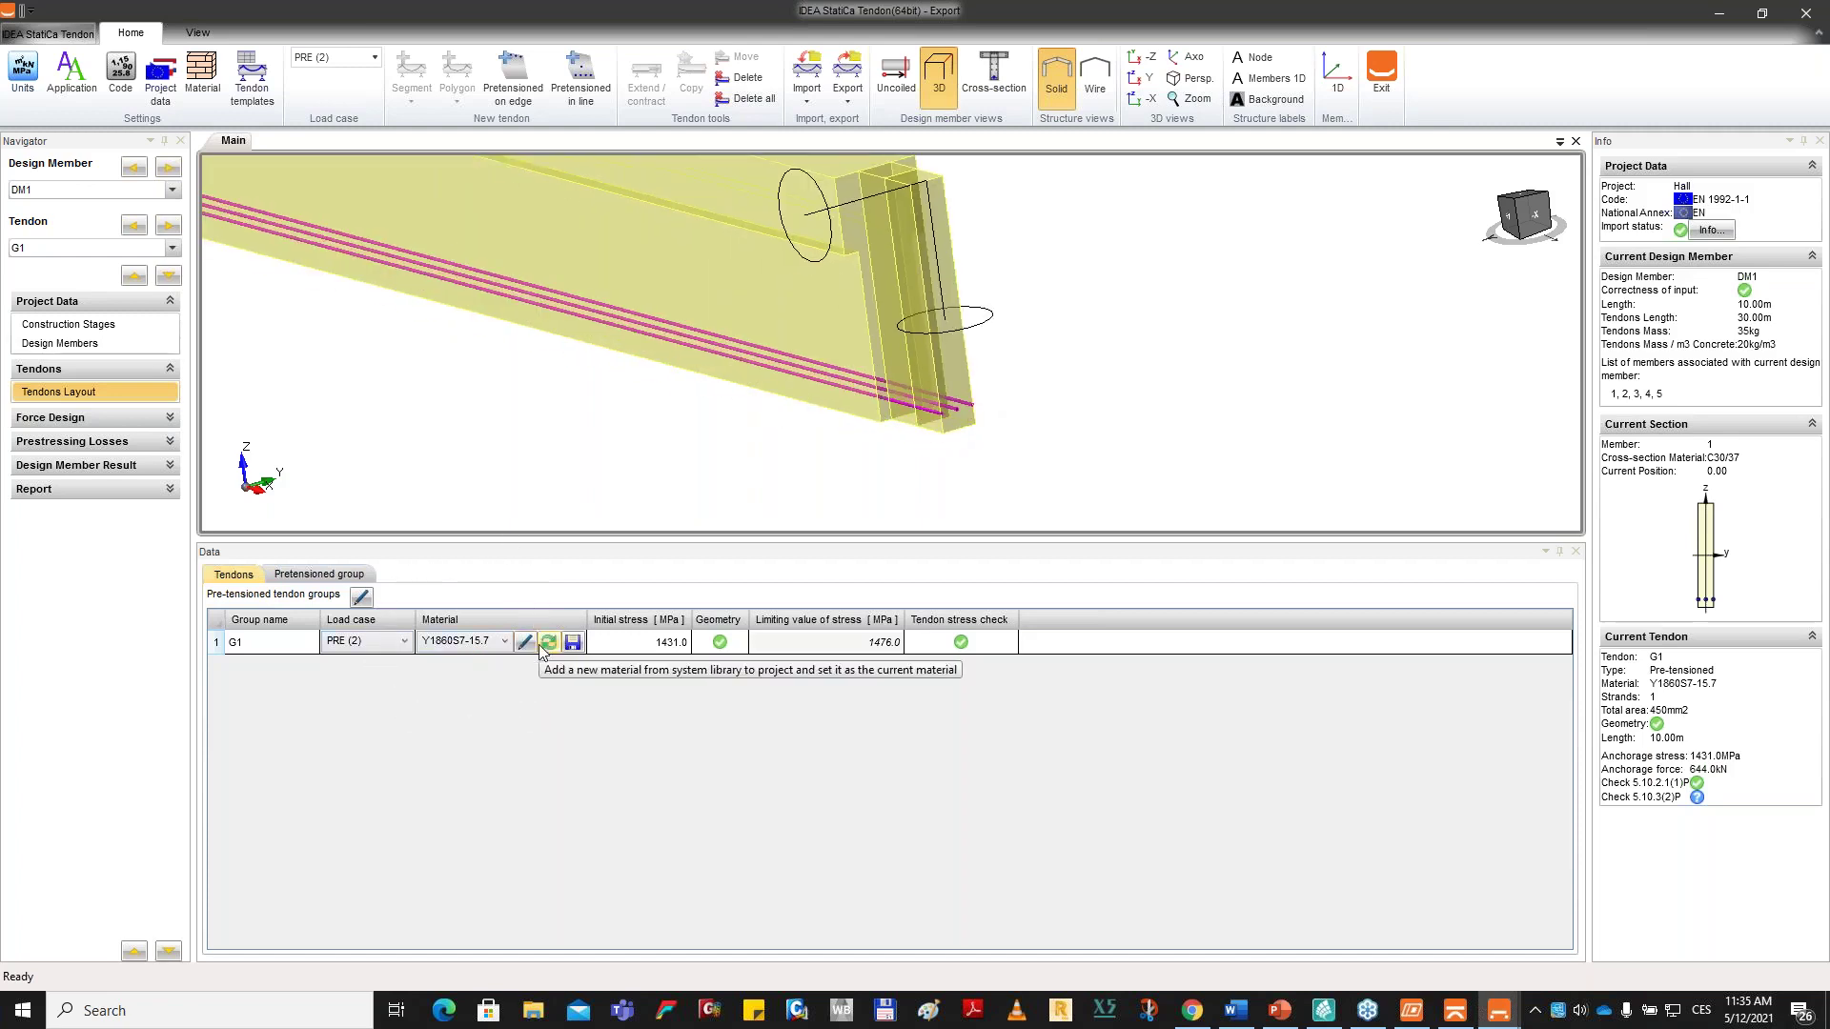
left_click(444, 651)
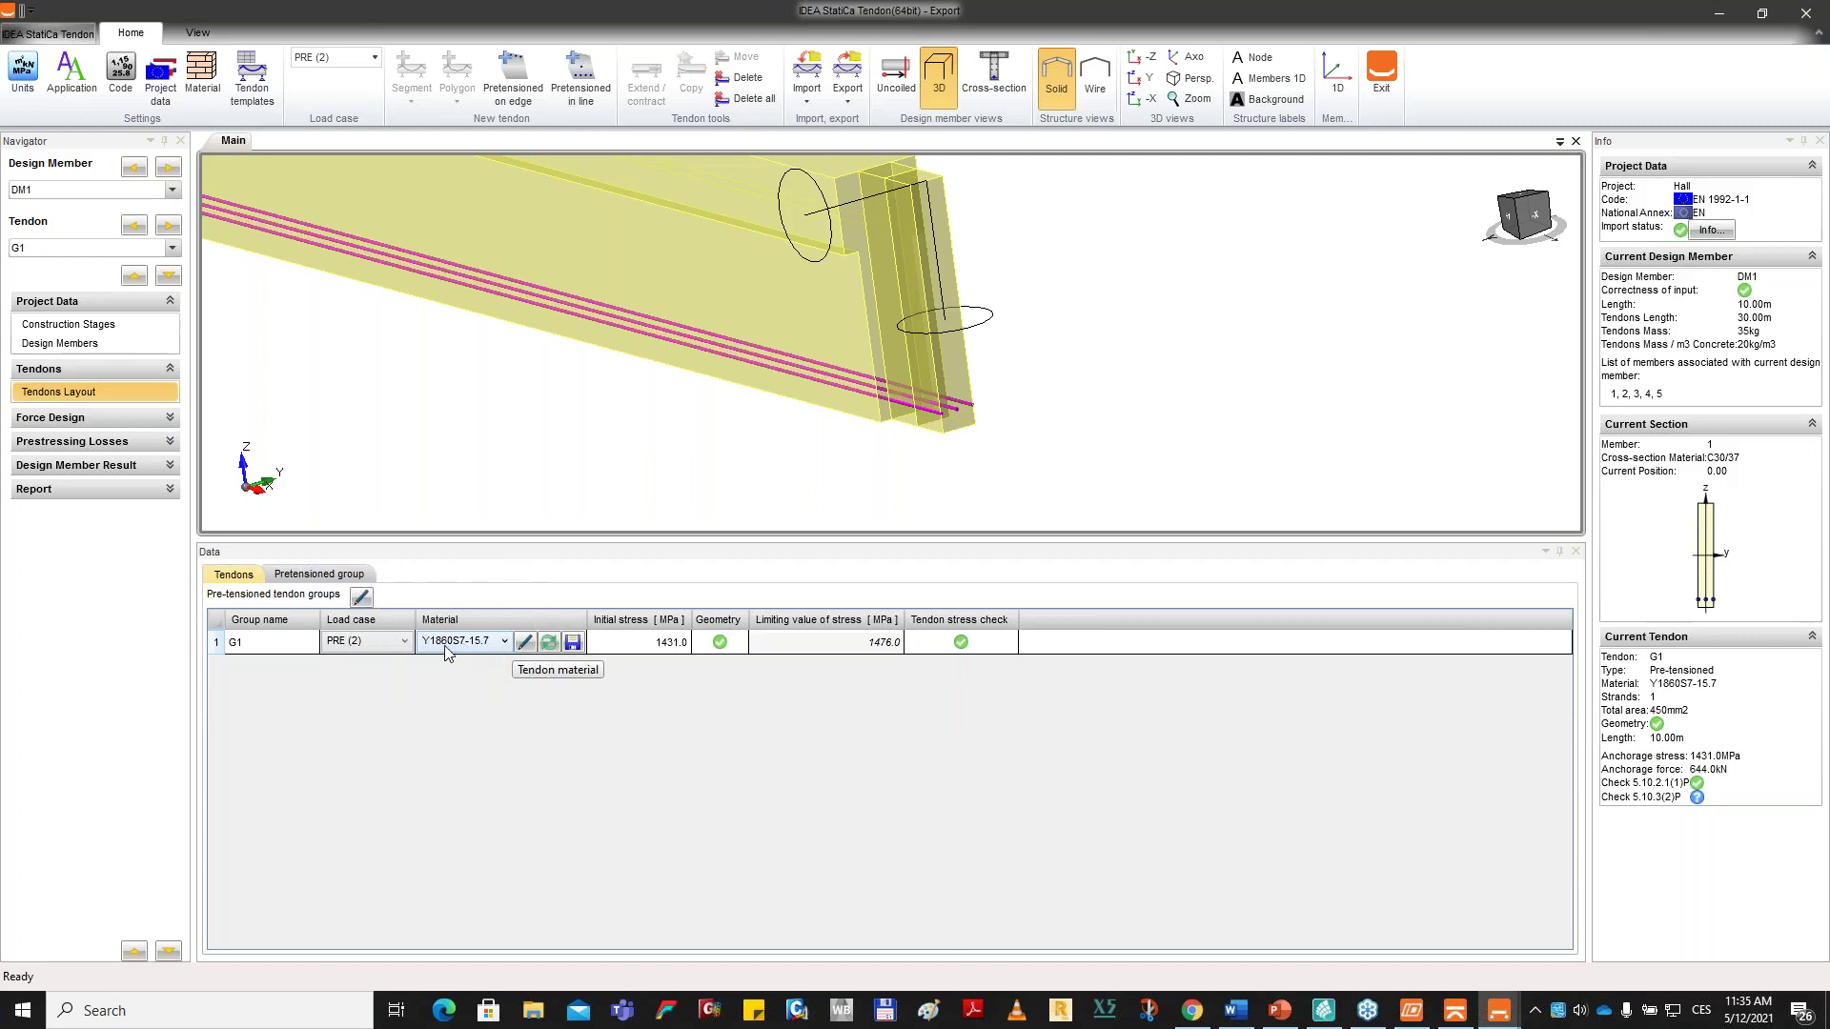
left_click(572, 643)
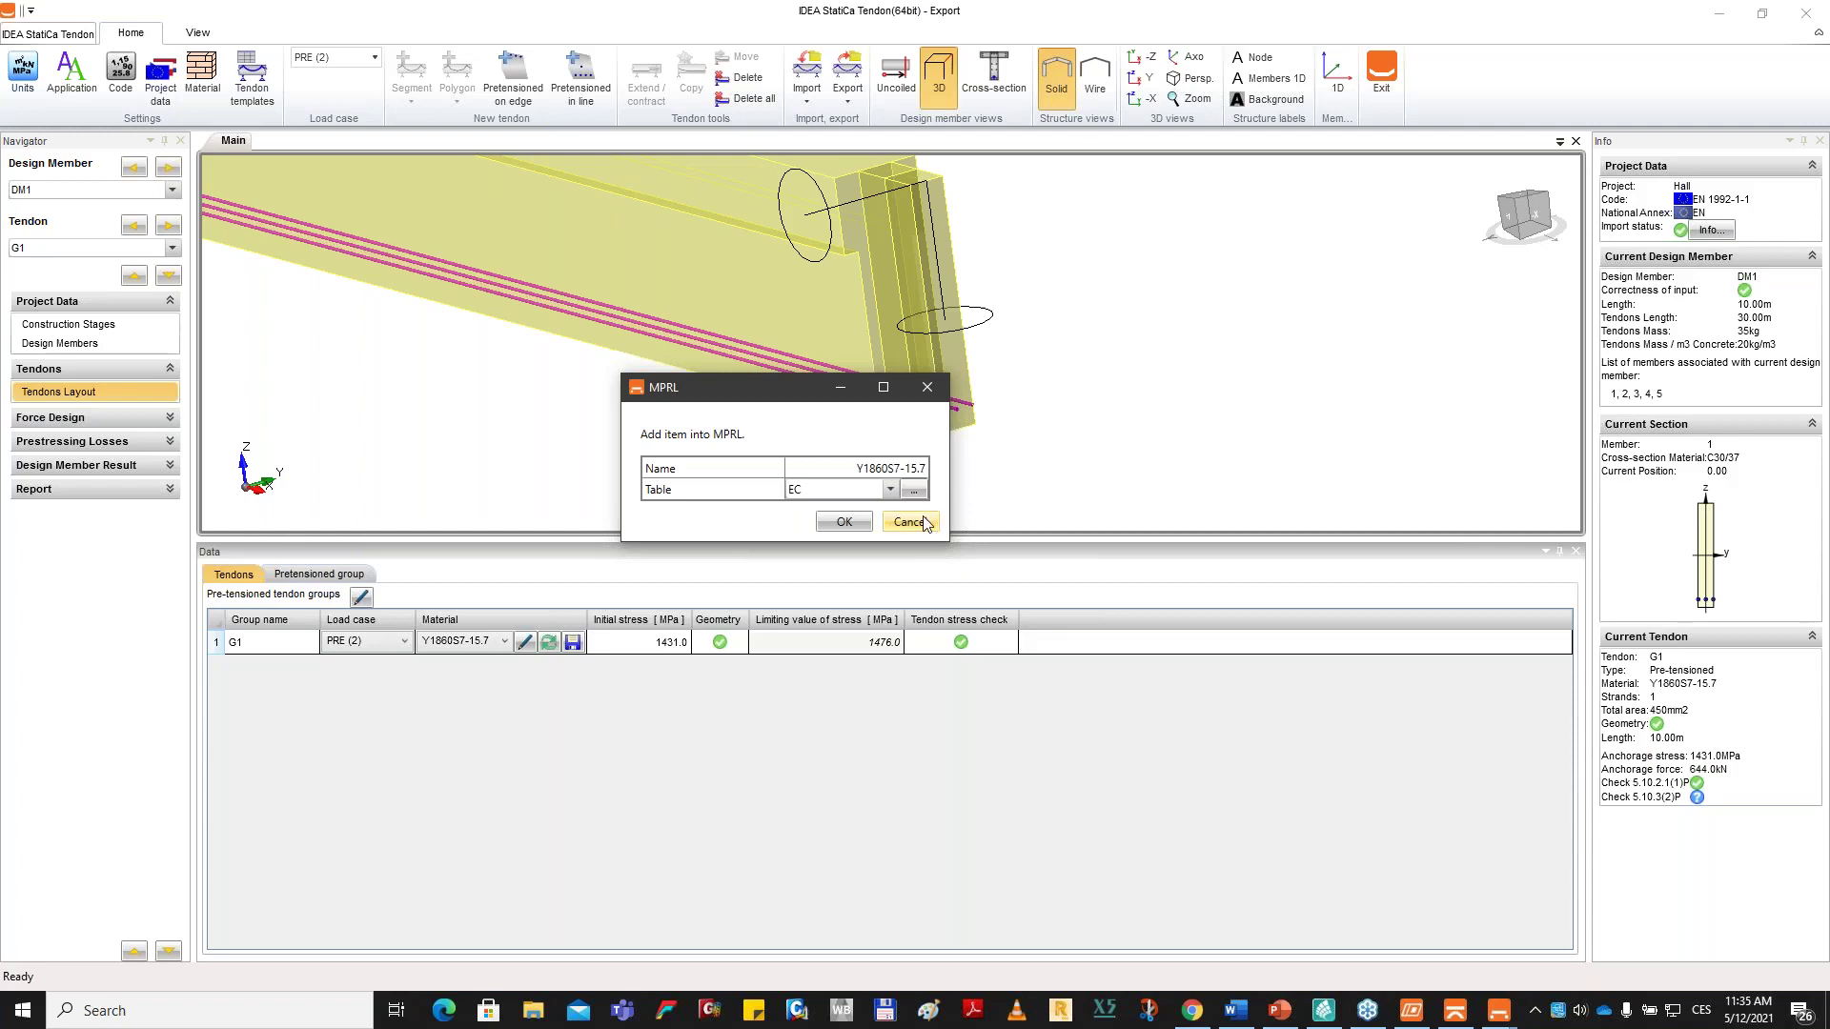
left_click(928, 387)
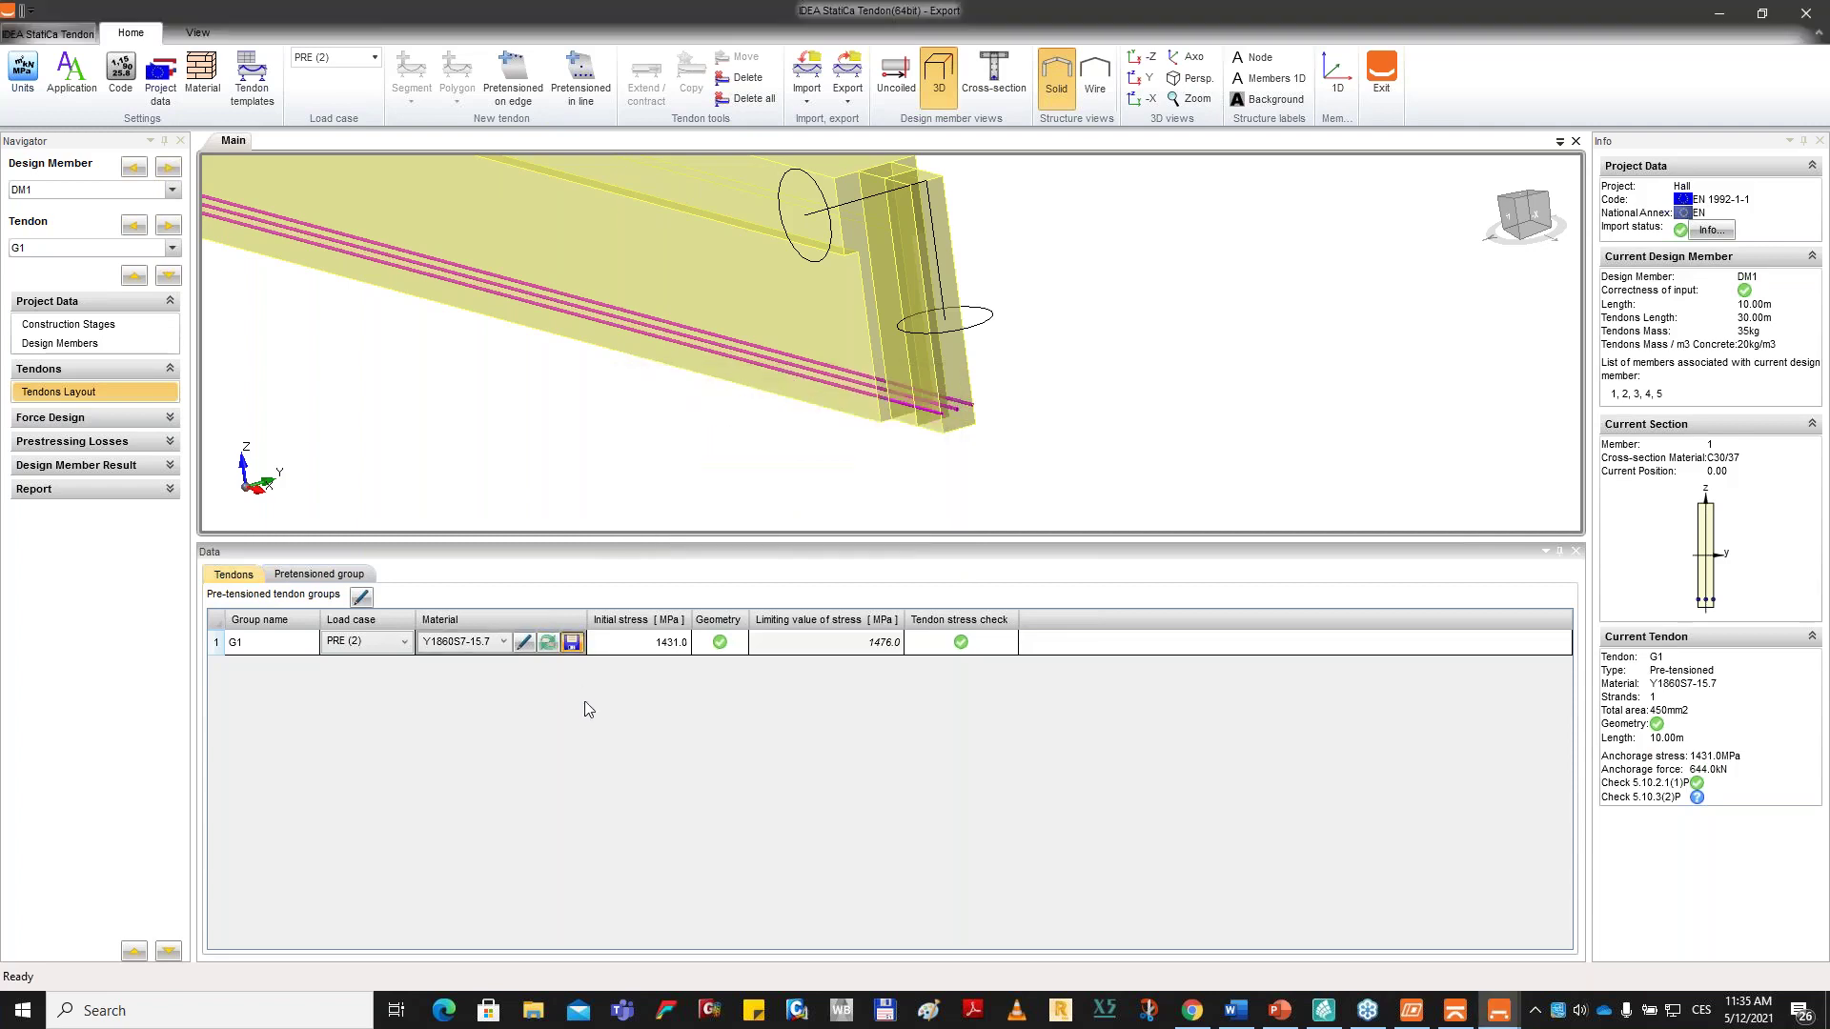
left_click(549, 641)
left_click(991, 430)
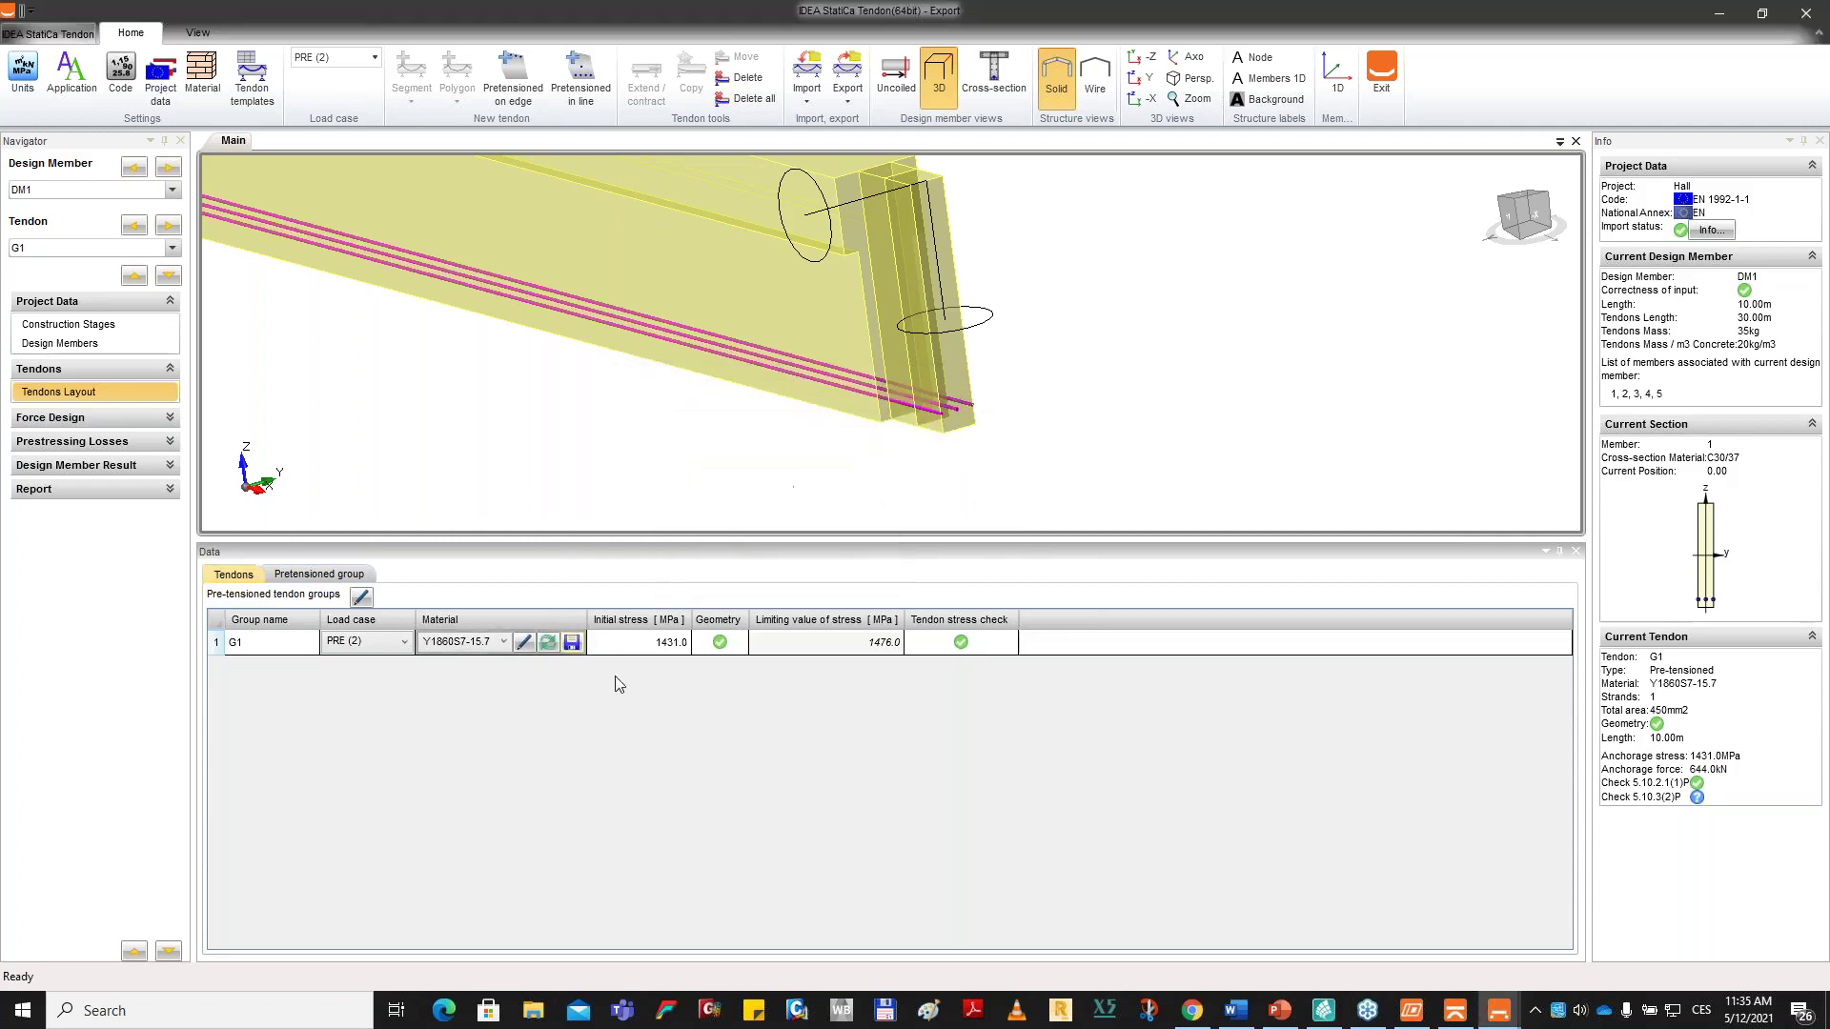
Browse the prEN 10138 strands in the material library for group G1, check stress-strain diagrams up to Y1960S3-6.85, and close it without selecting.
left_click(551, 644)
mouse_move(482, 289)
left_mouse_down()
mouse_move(482, 345)
mouse_move(477, 296)
left_mouse_up()
left_click(414, 392)
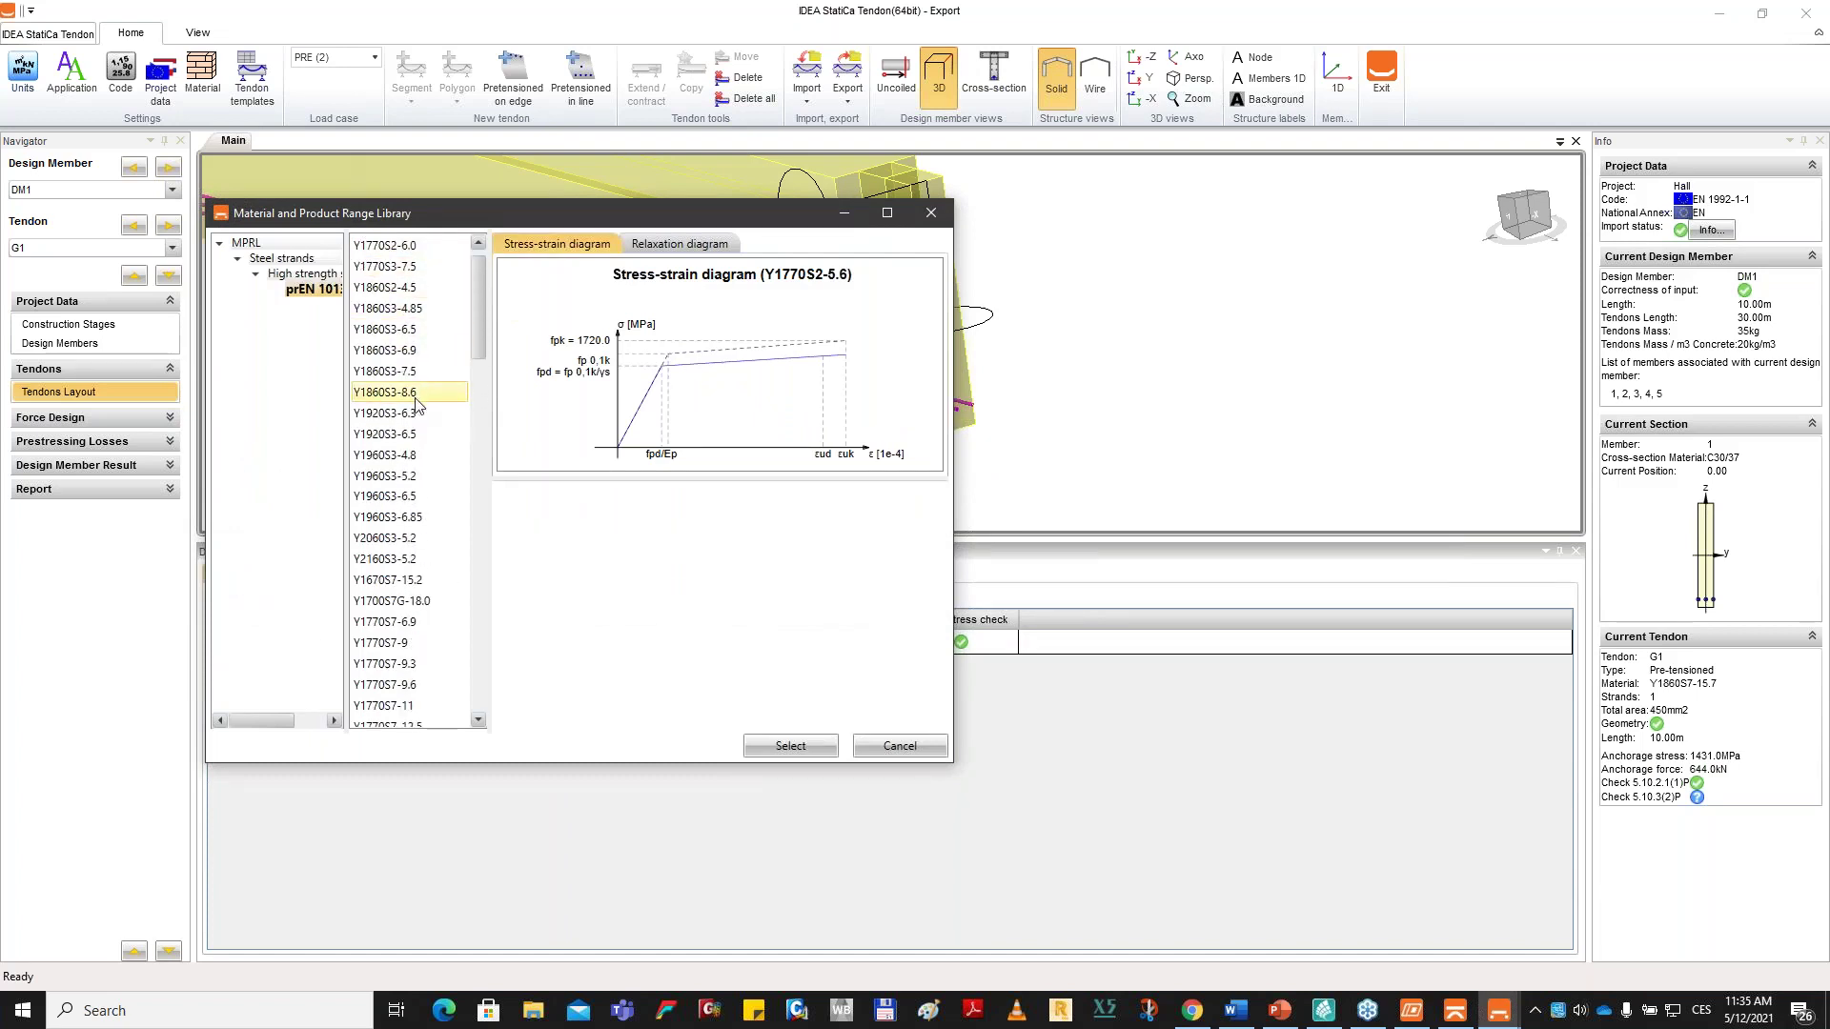
key("Down")
key("Down")
key("Down")
key("Down")
key("Down")
key("Down")
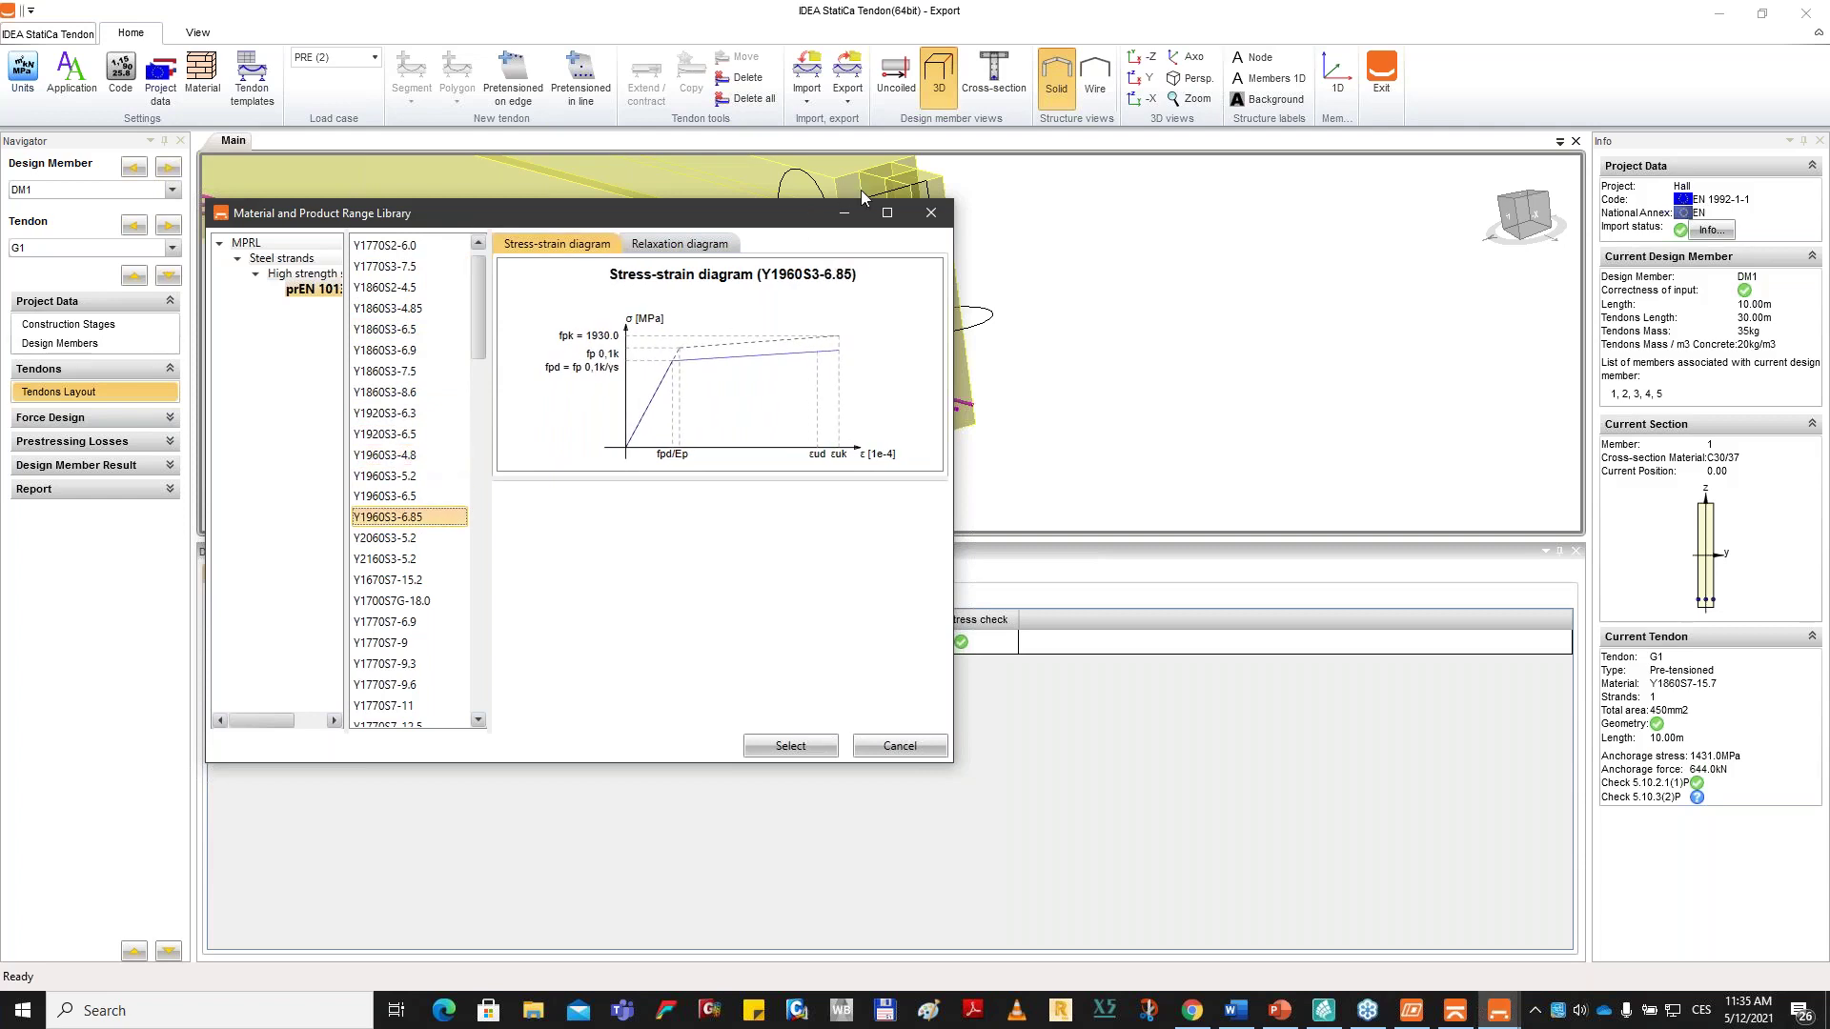
left_click(930, 212)
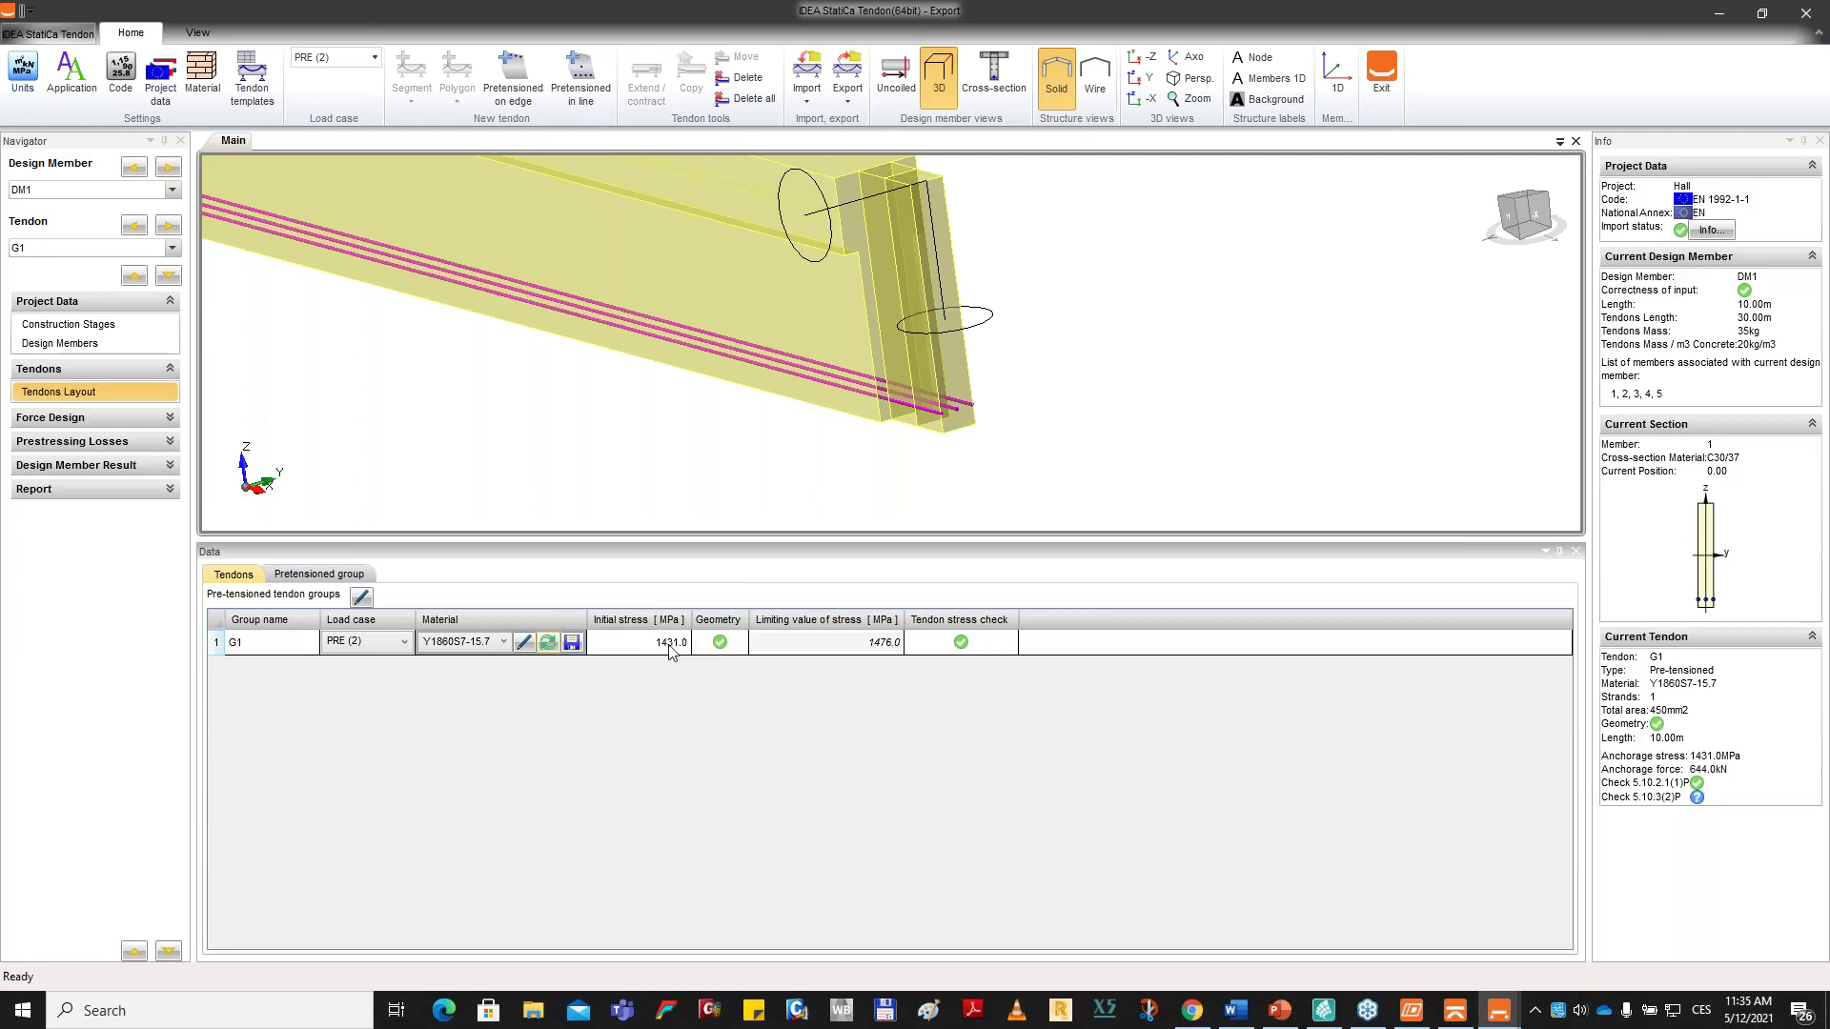
Review the material and initial stress of tendon group G1 and view the tendons along the whole beam.
left_click(459, 648)
left_click(662, 642)
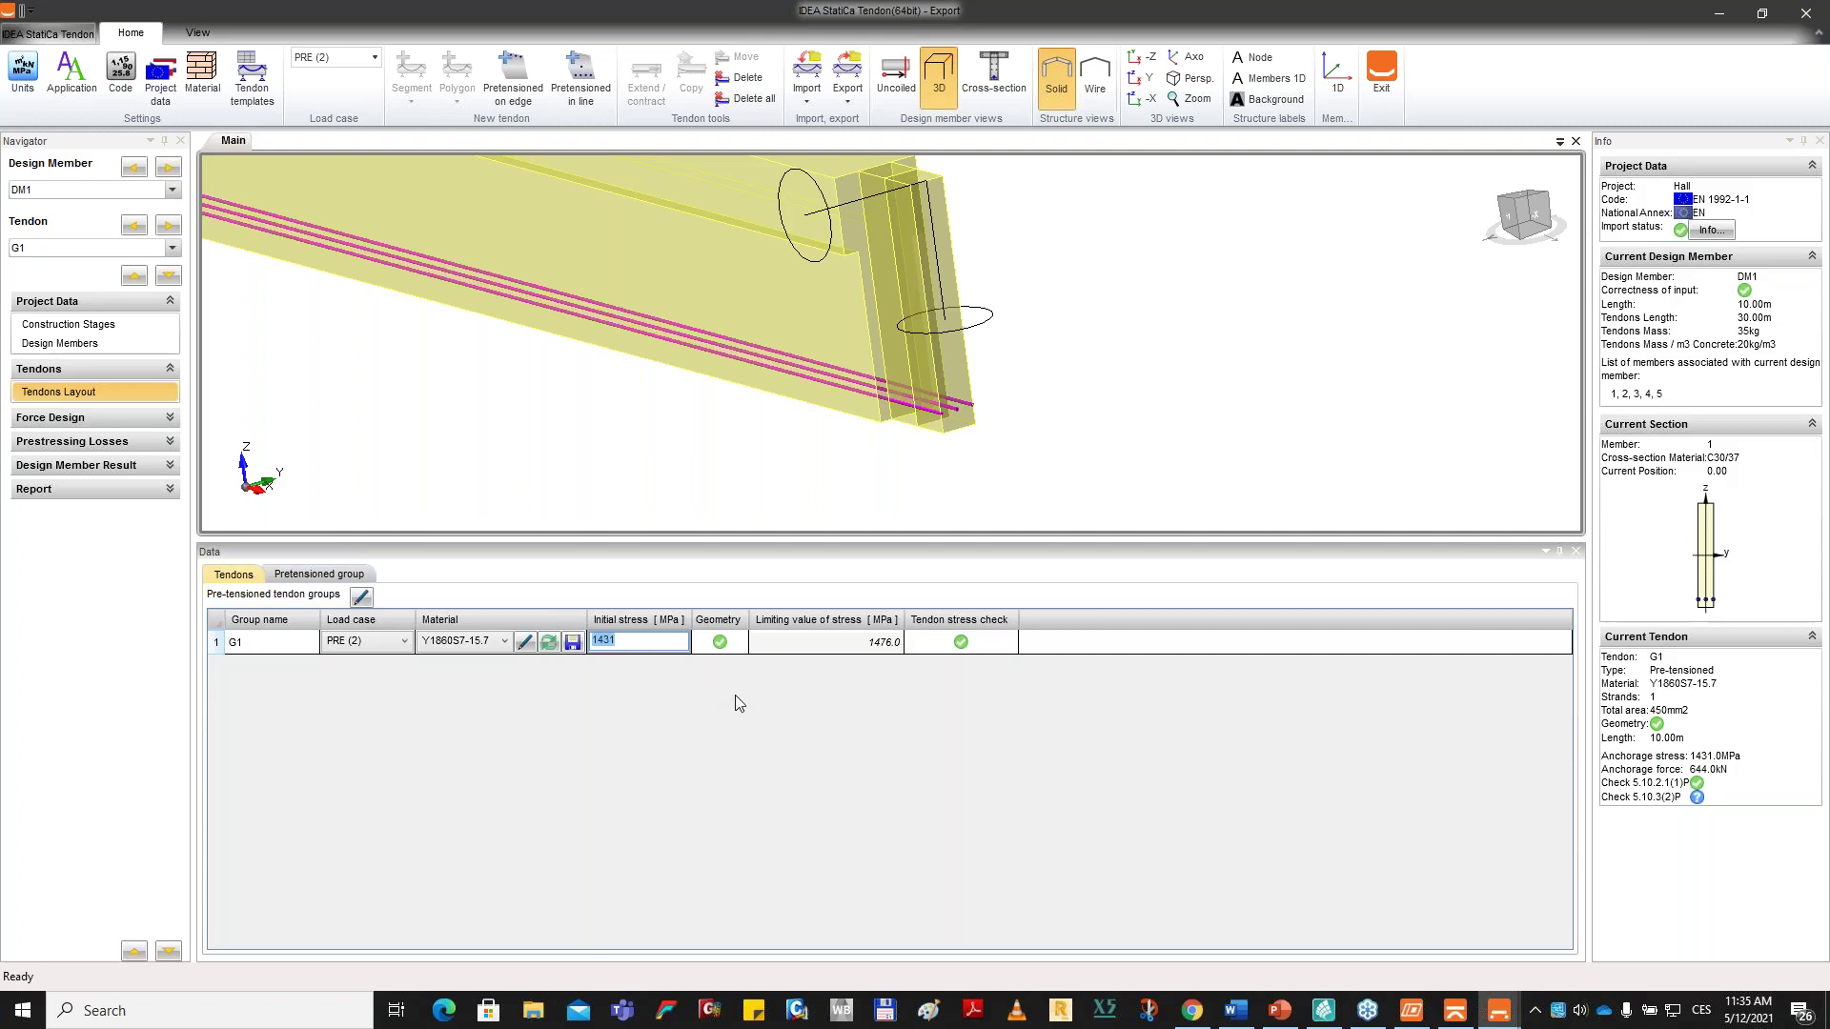
left_click(629, 486)
scroll(620, 425, "down", 3)
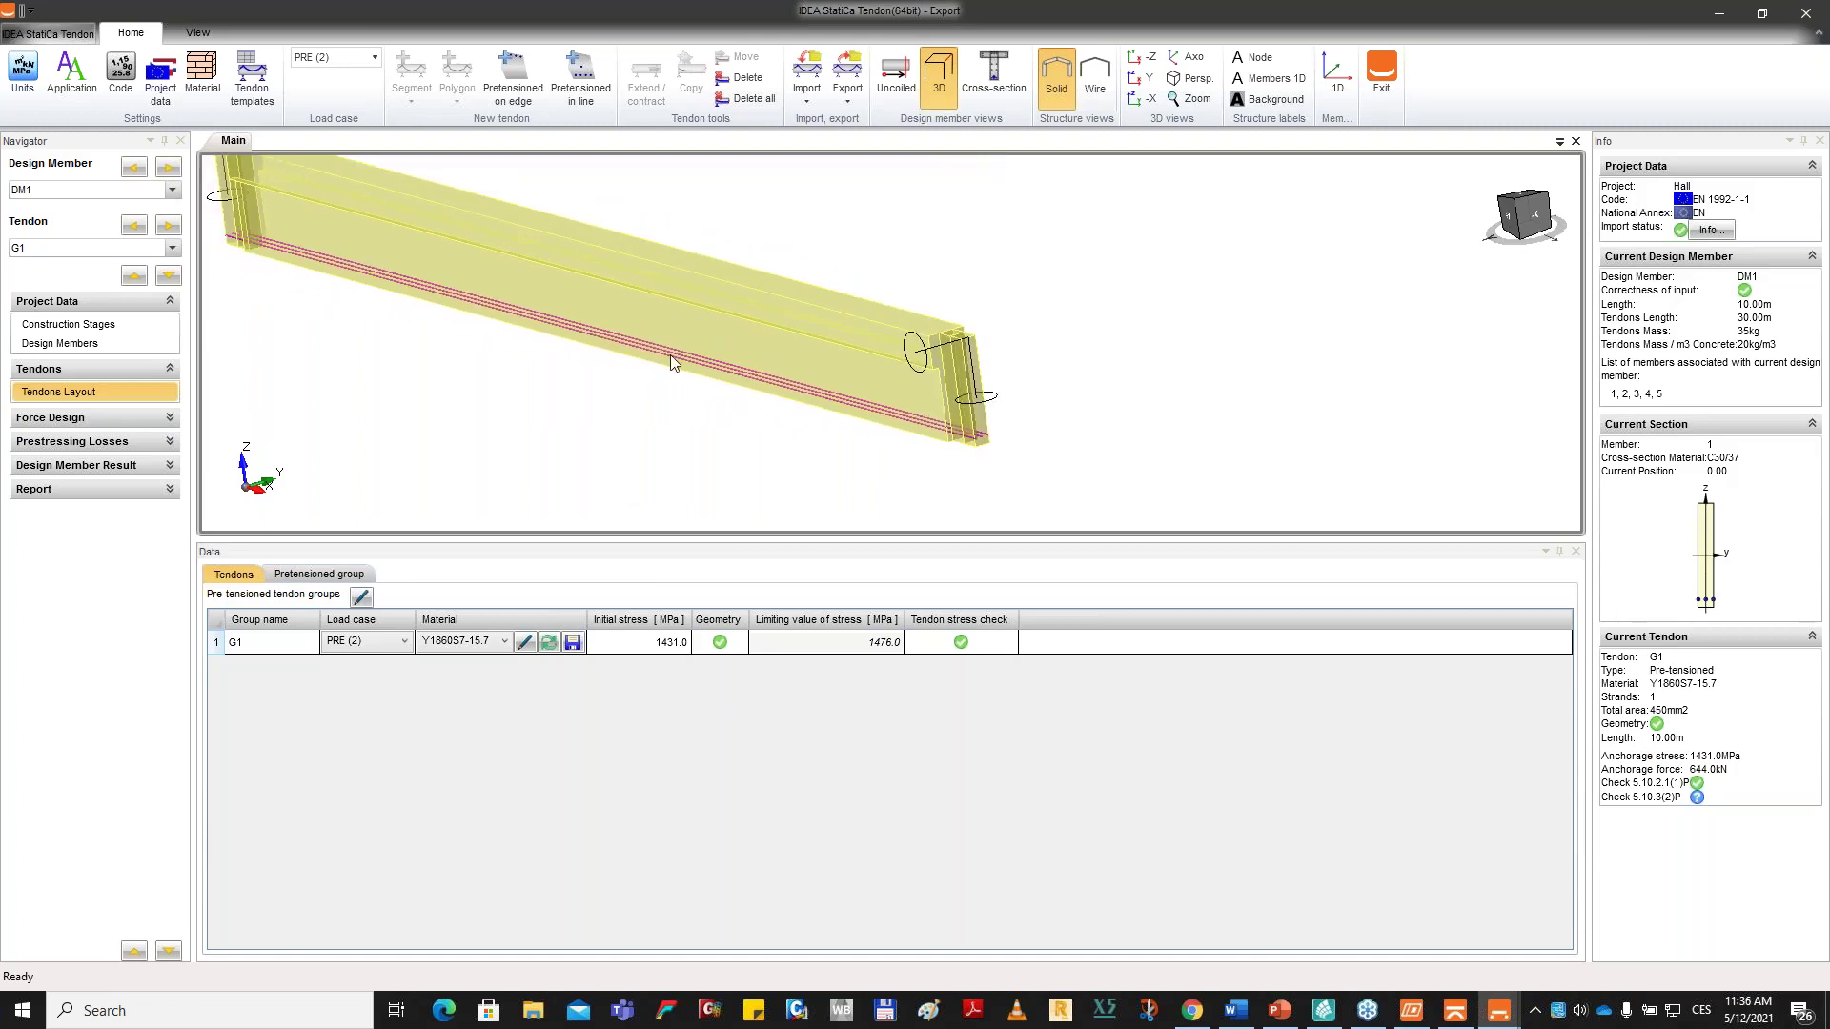
mouse_move(671, 355)
middle_mouse_down()
mouse_move(677, 329)
mouse_move(670, 362)
middle_mouse_up()
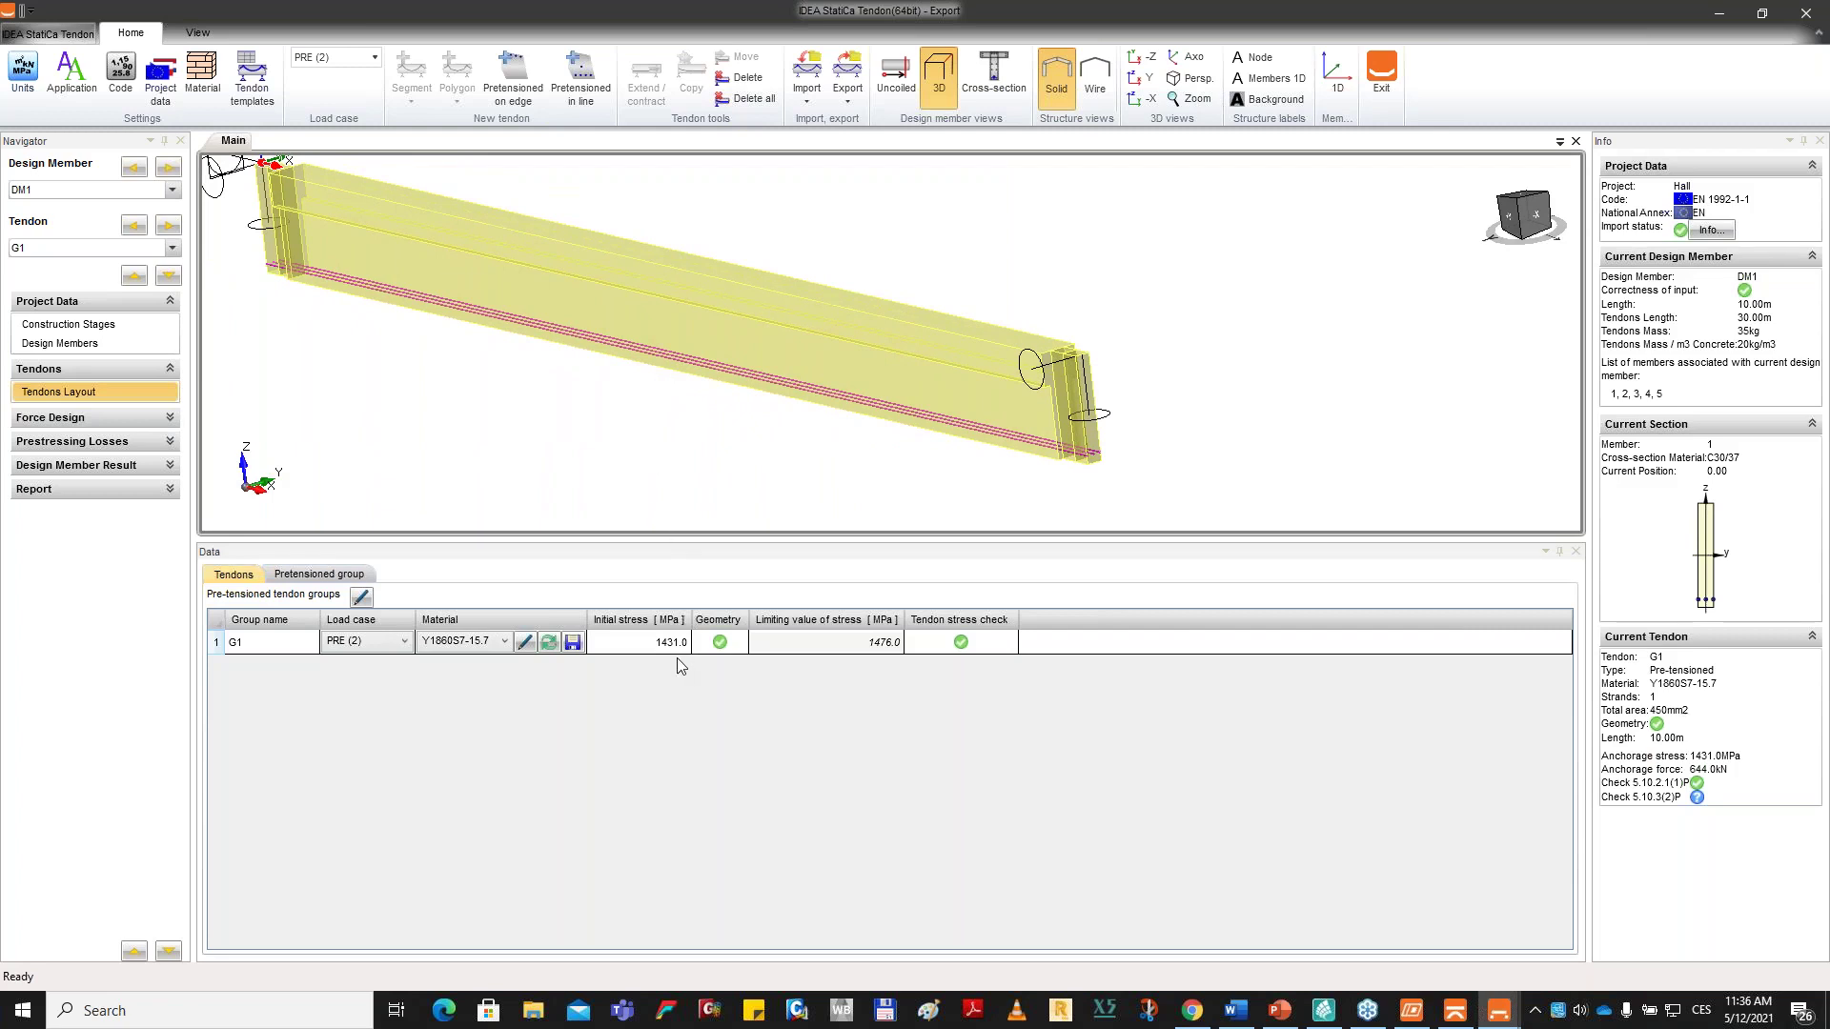
key("ctrl")
key("ctrl")
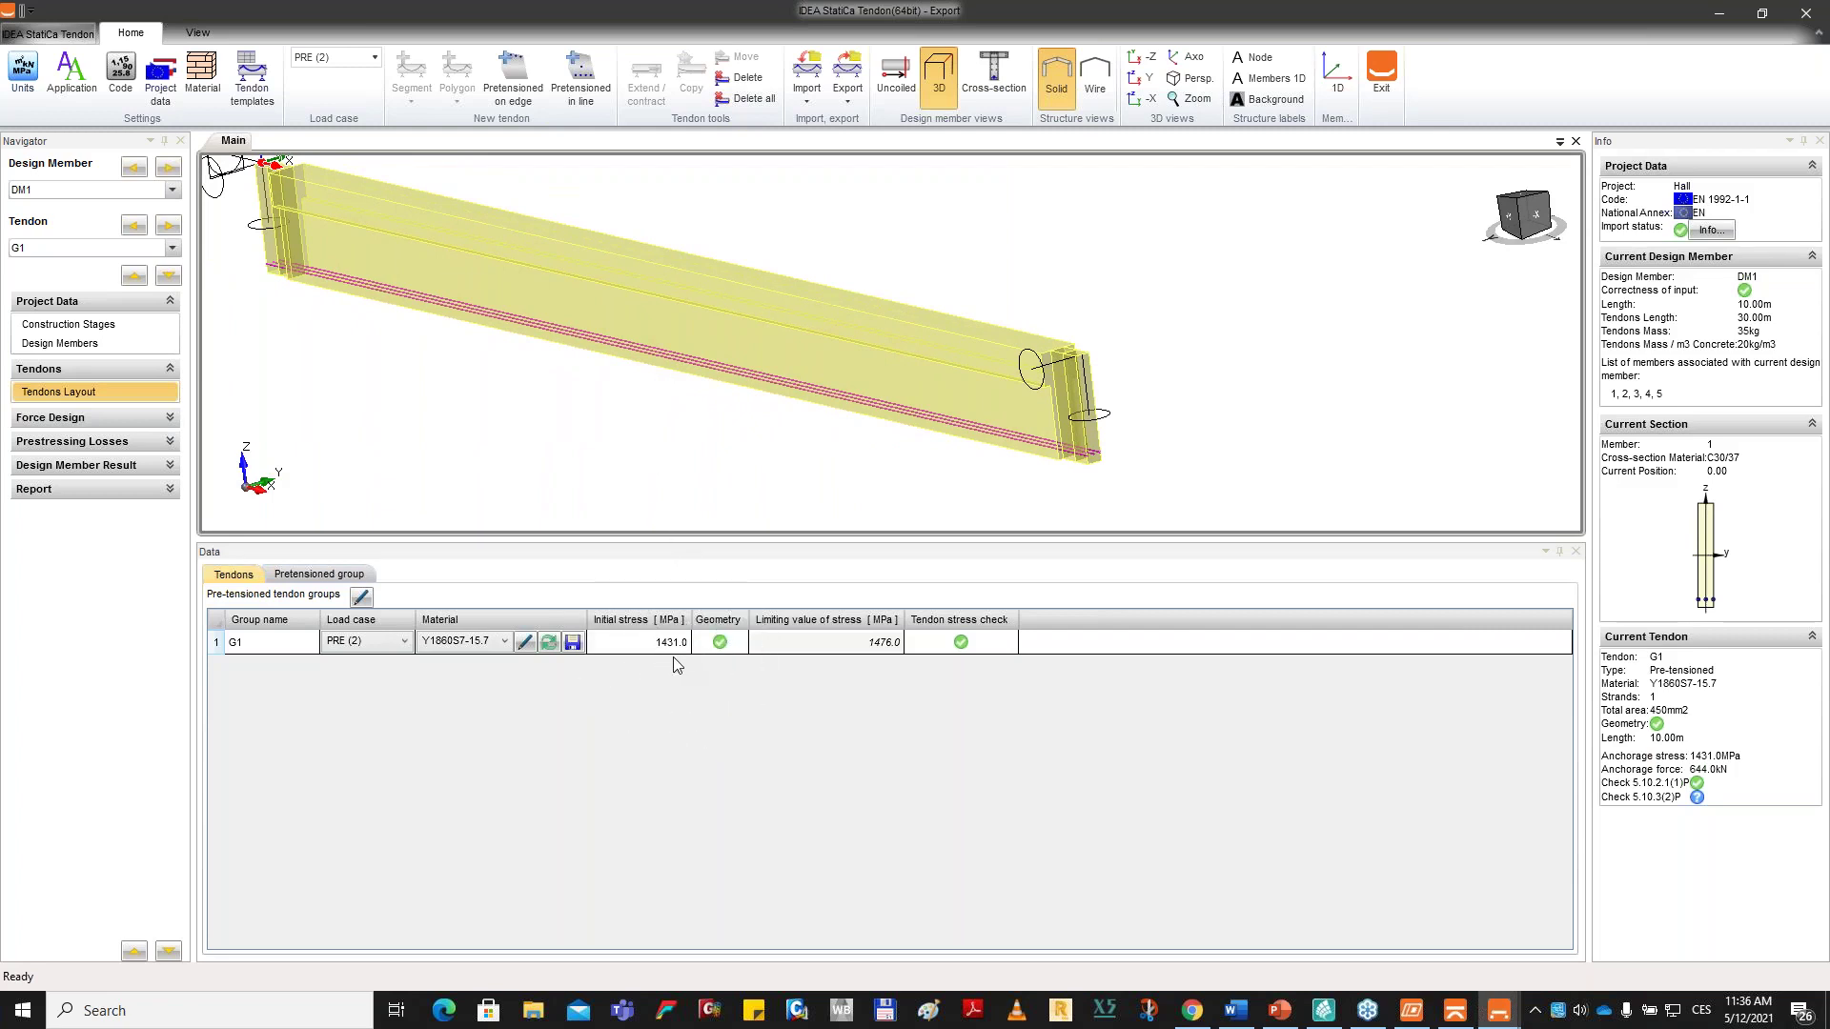
Show the beam from the side, open the linear elastic stress evaluation in force design and run the FEM calculation.
left_click(126, 418)
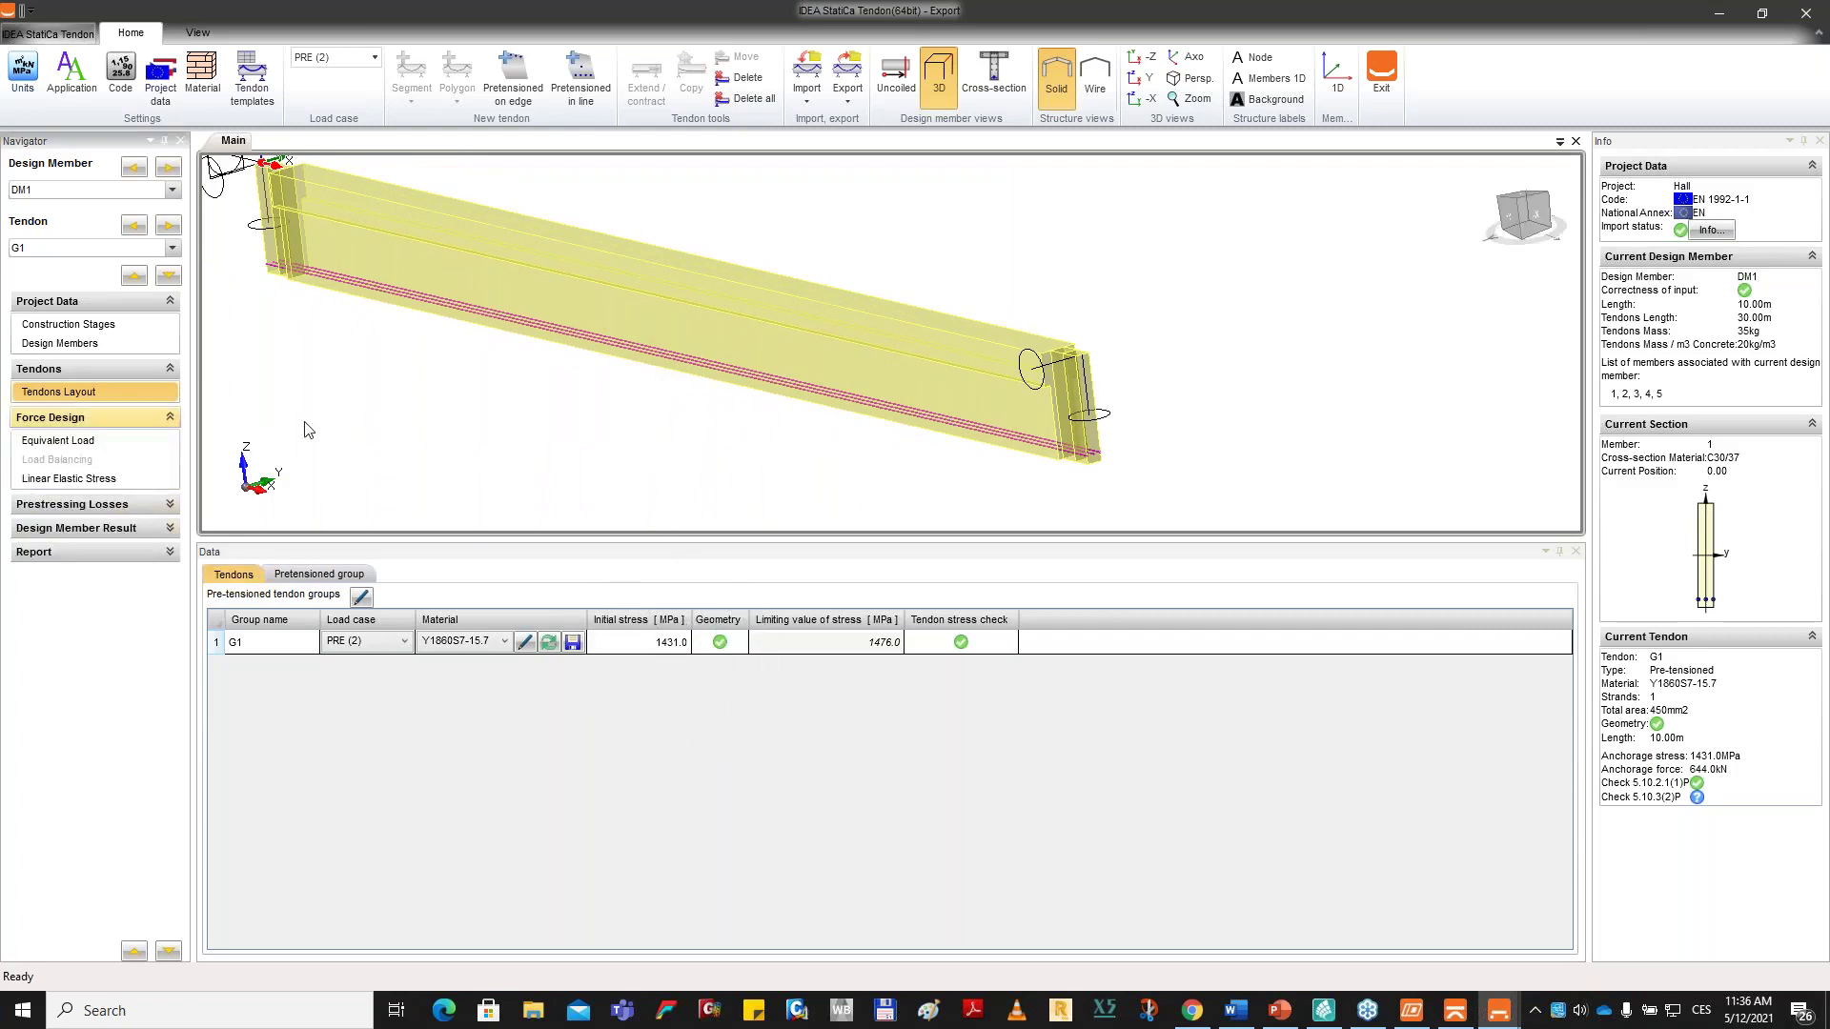
left_click(1515, 221)
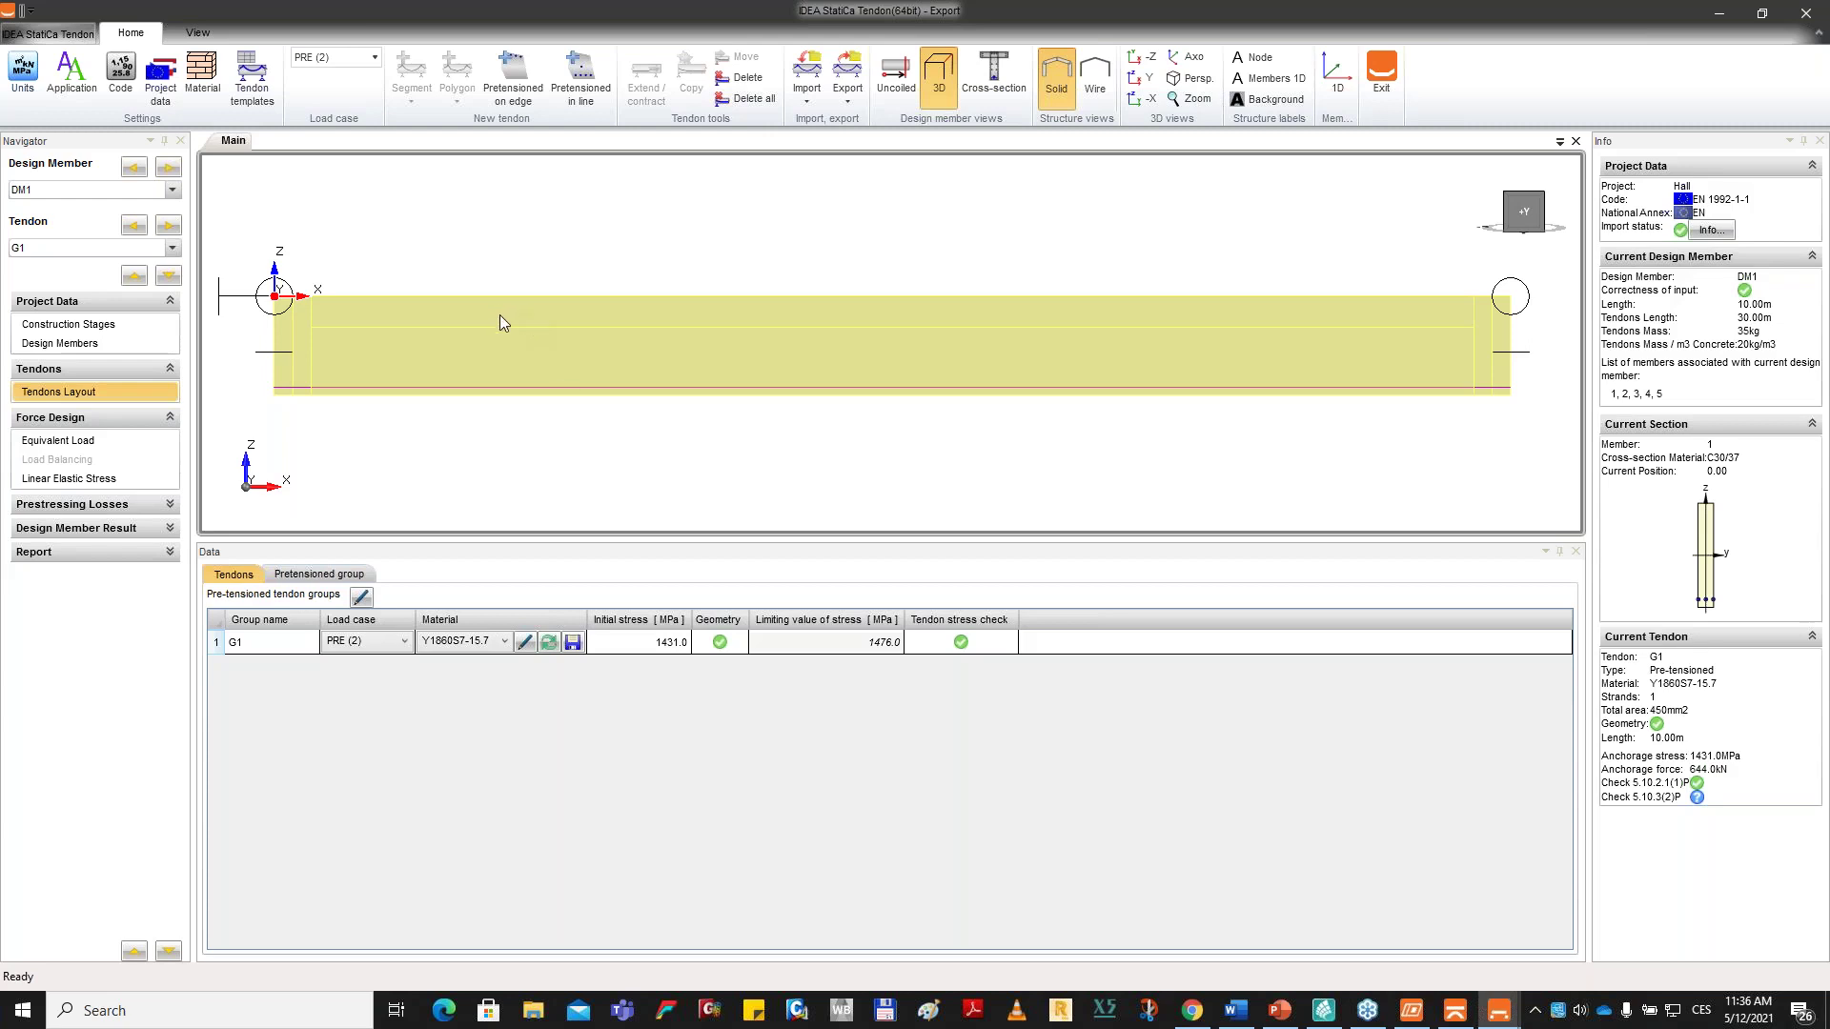
left_click(110, 485)
left_click(40, 443)
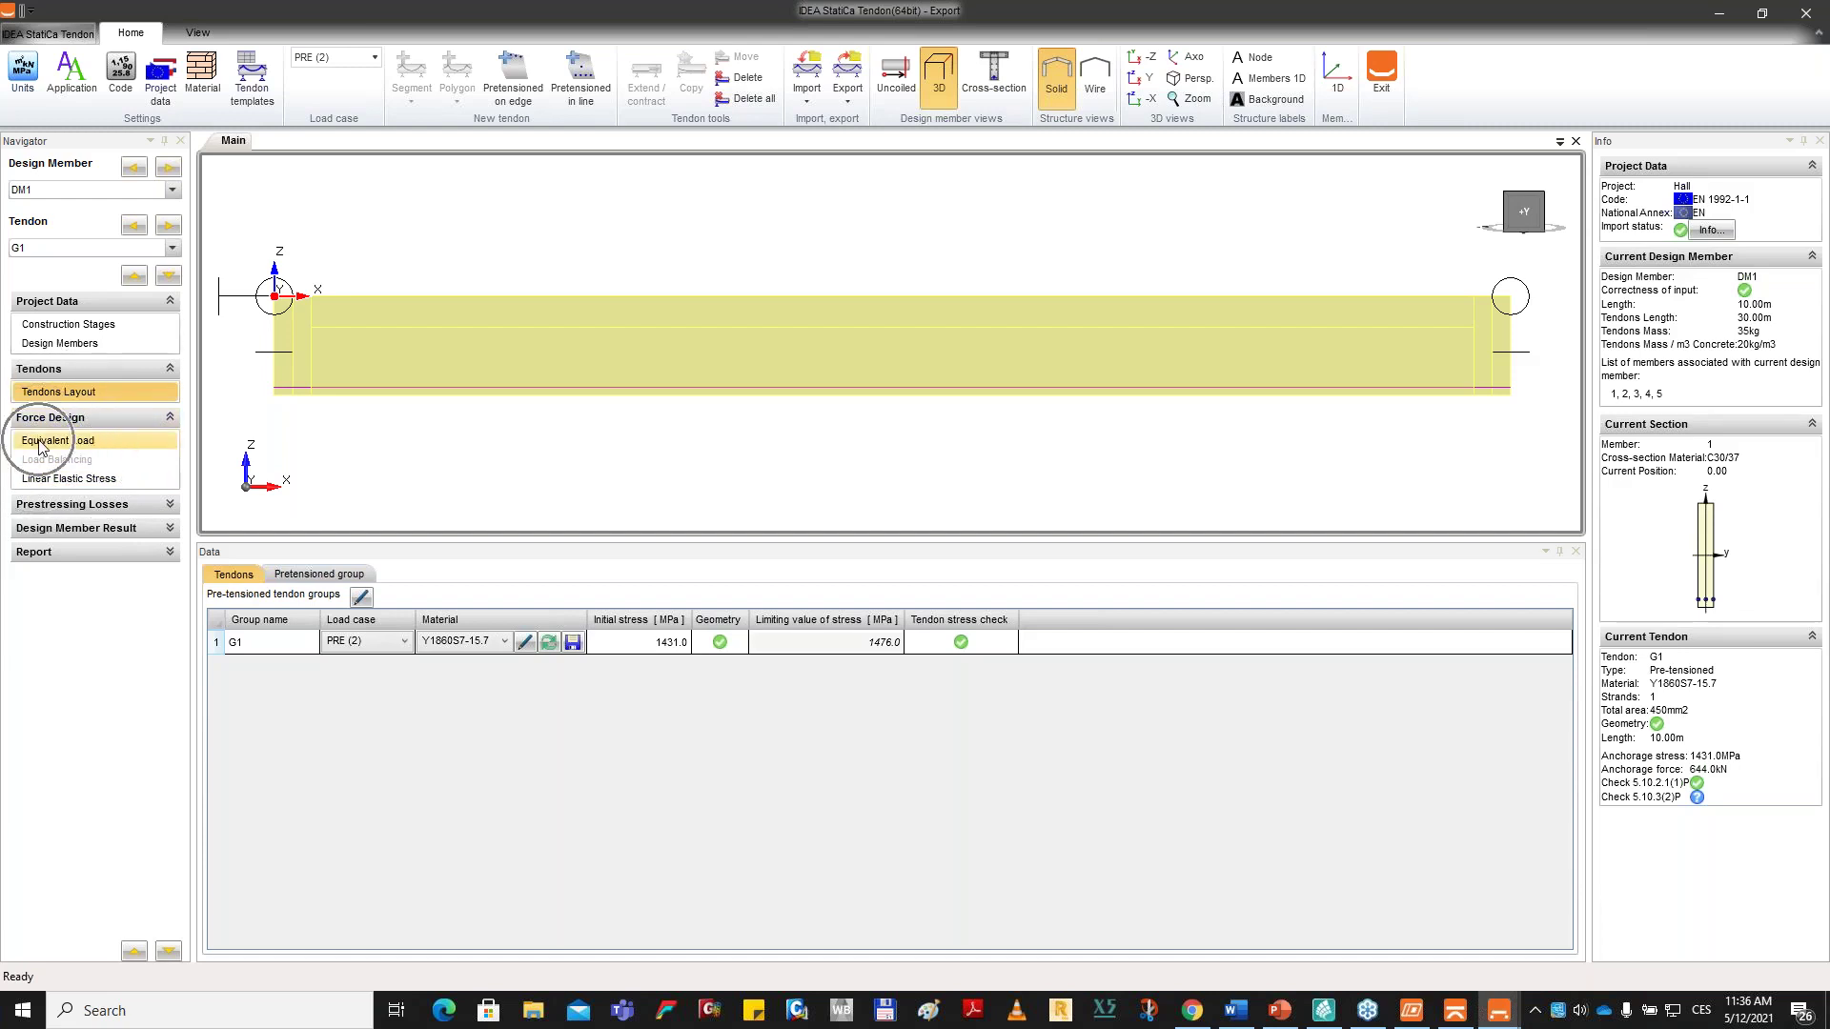
left_click(85, 481)
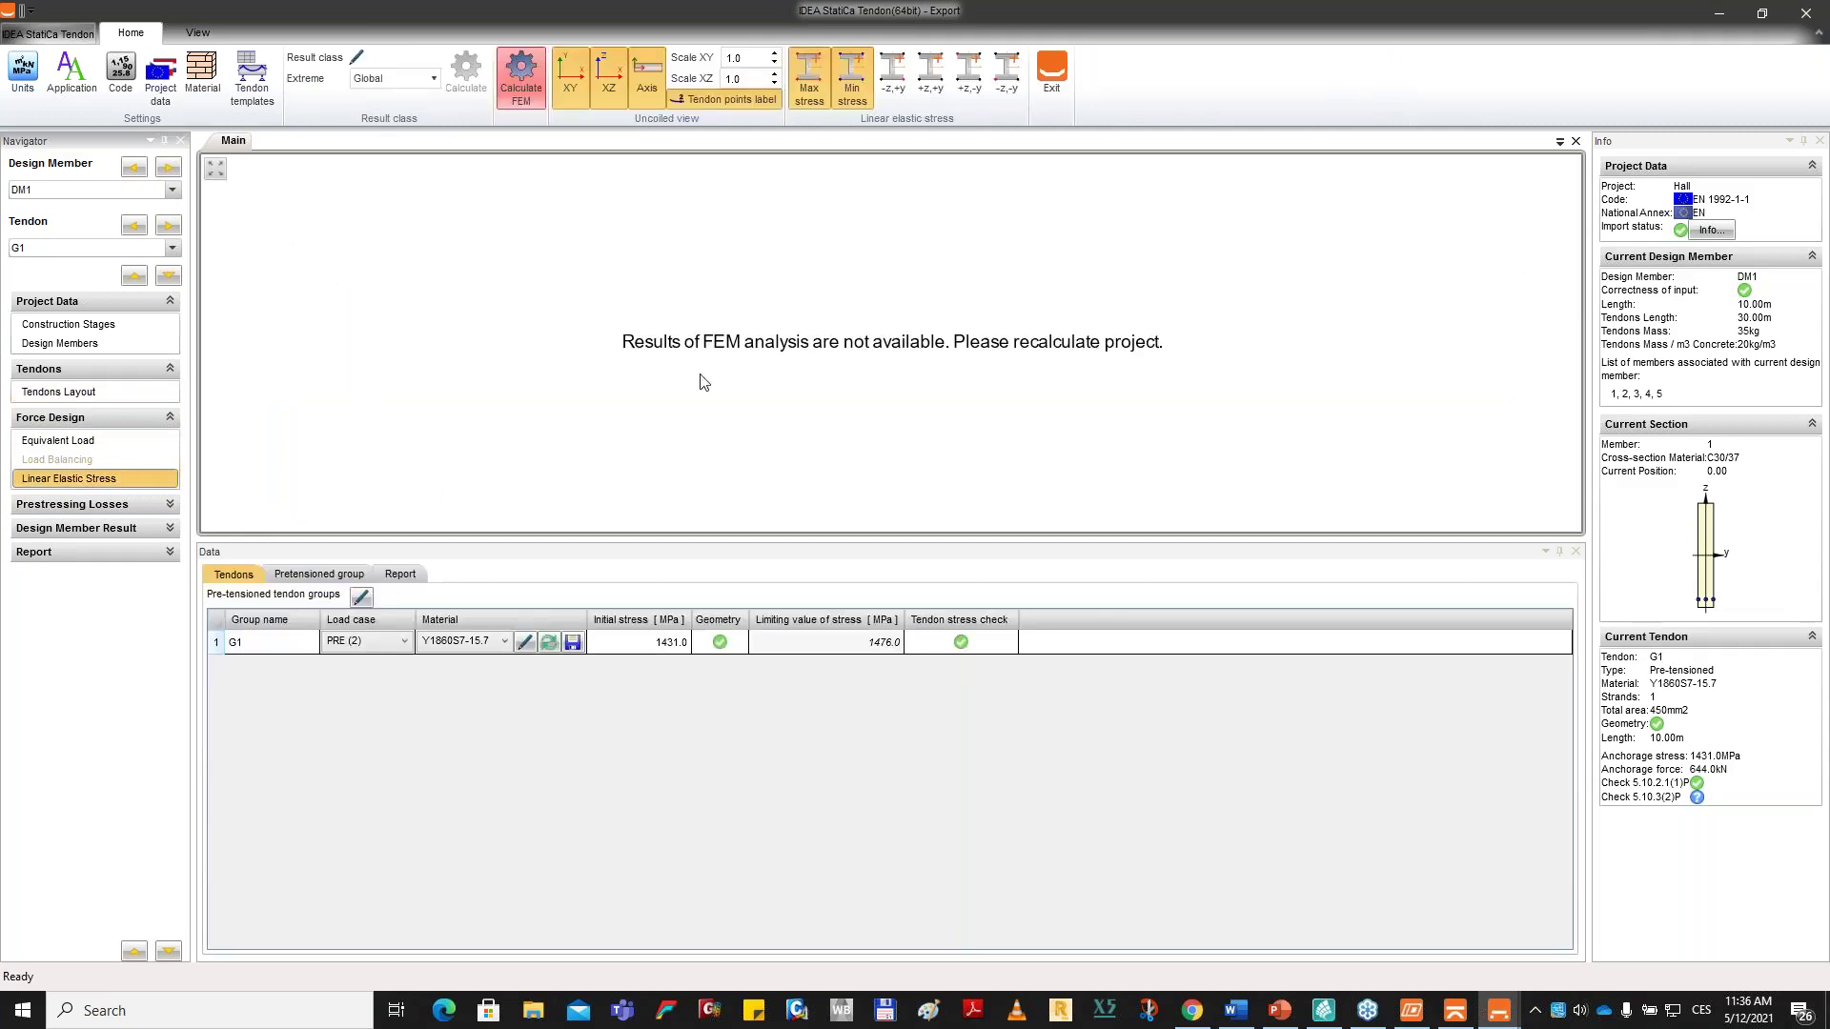
left_click(521, 71)
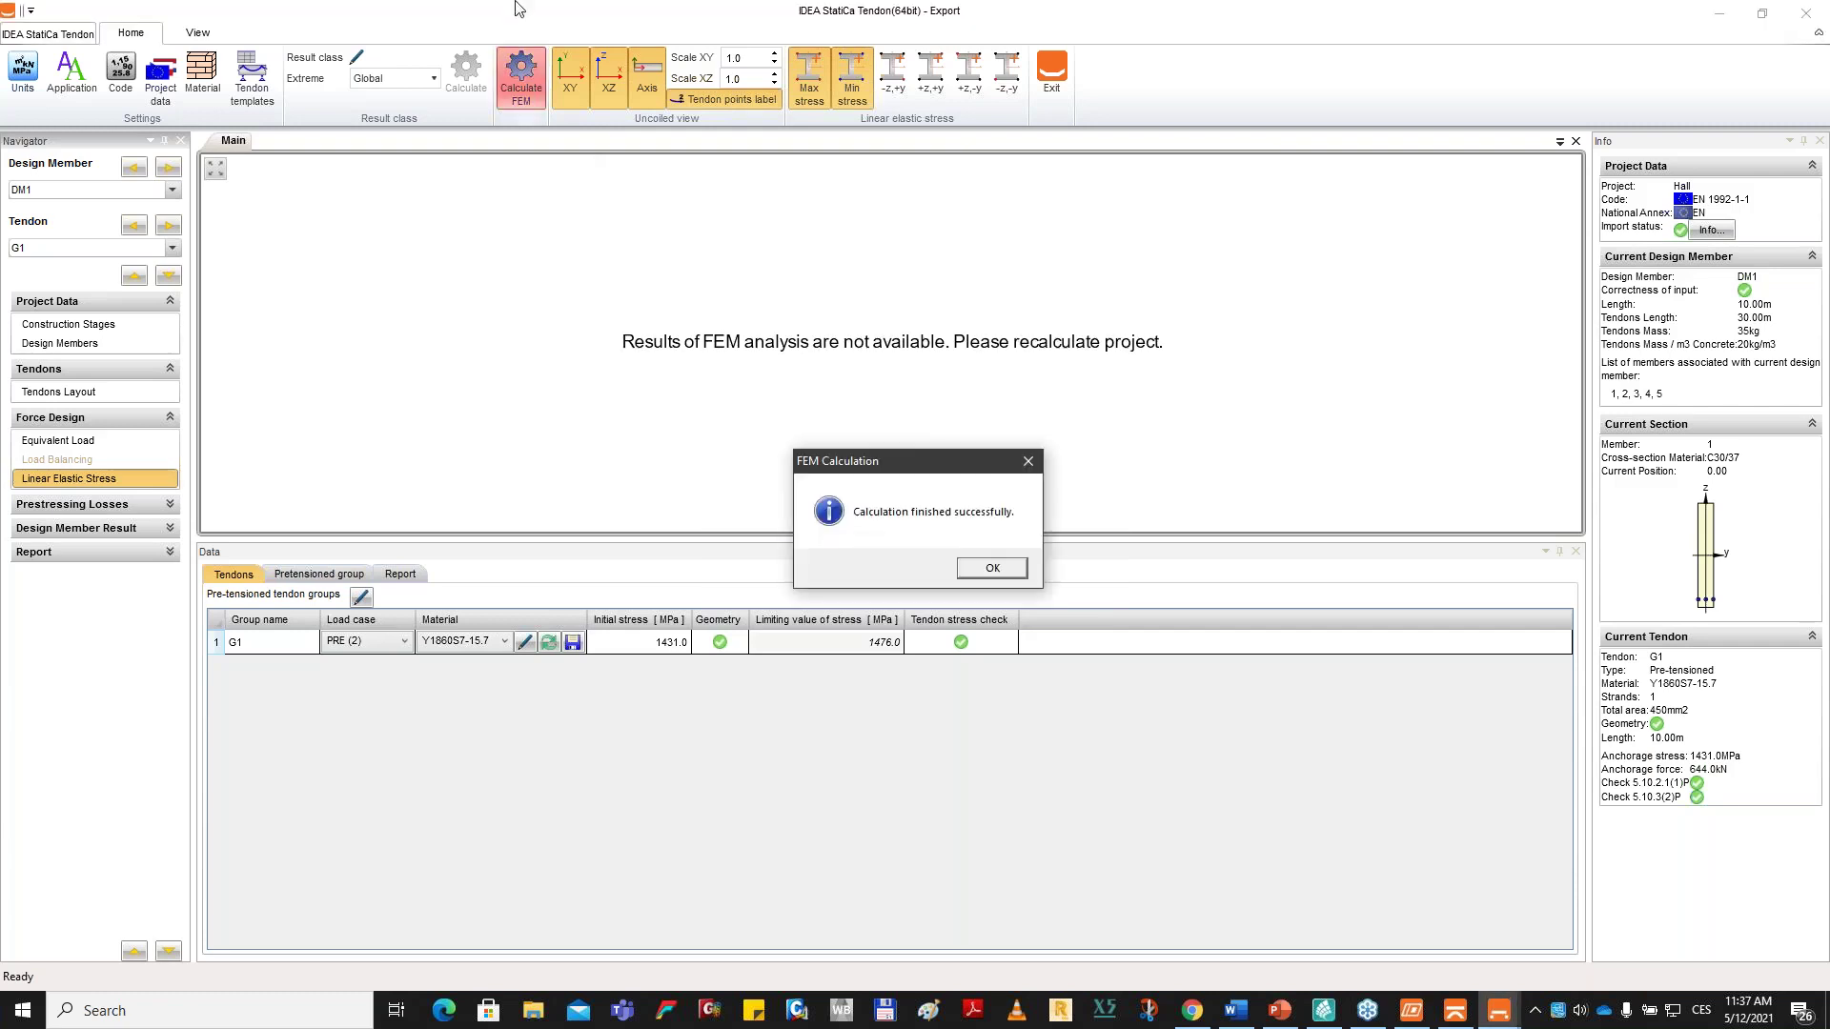
left_click(973, 568)
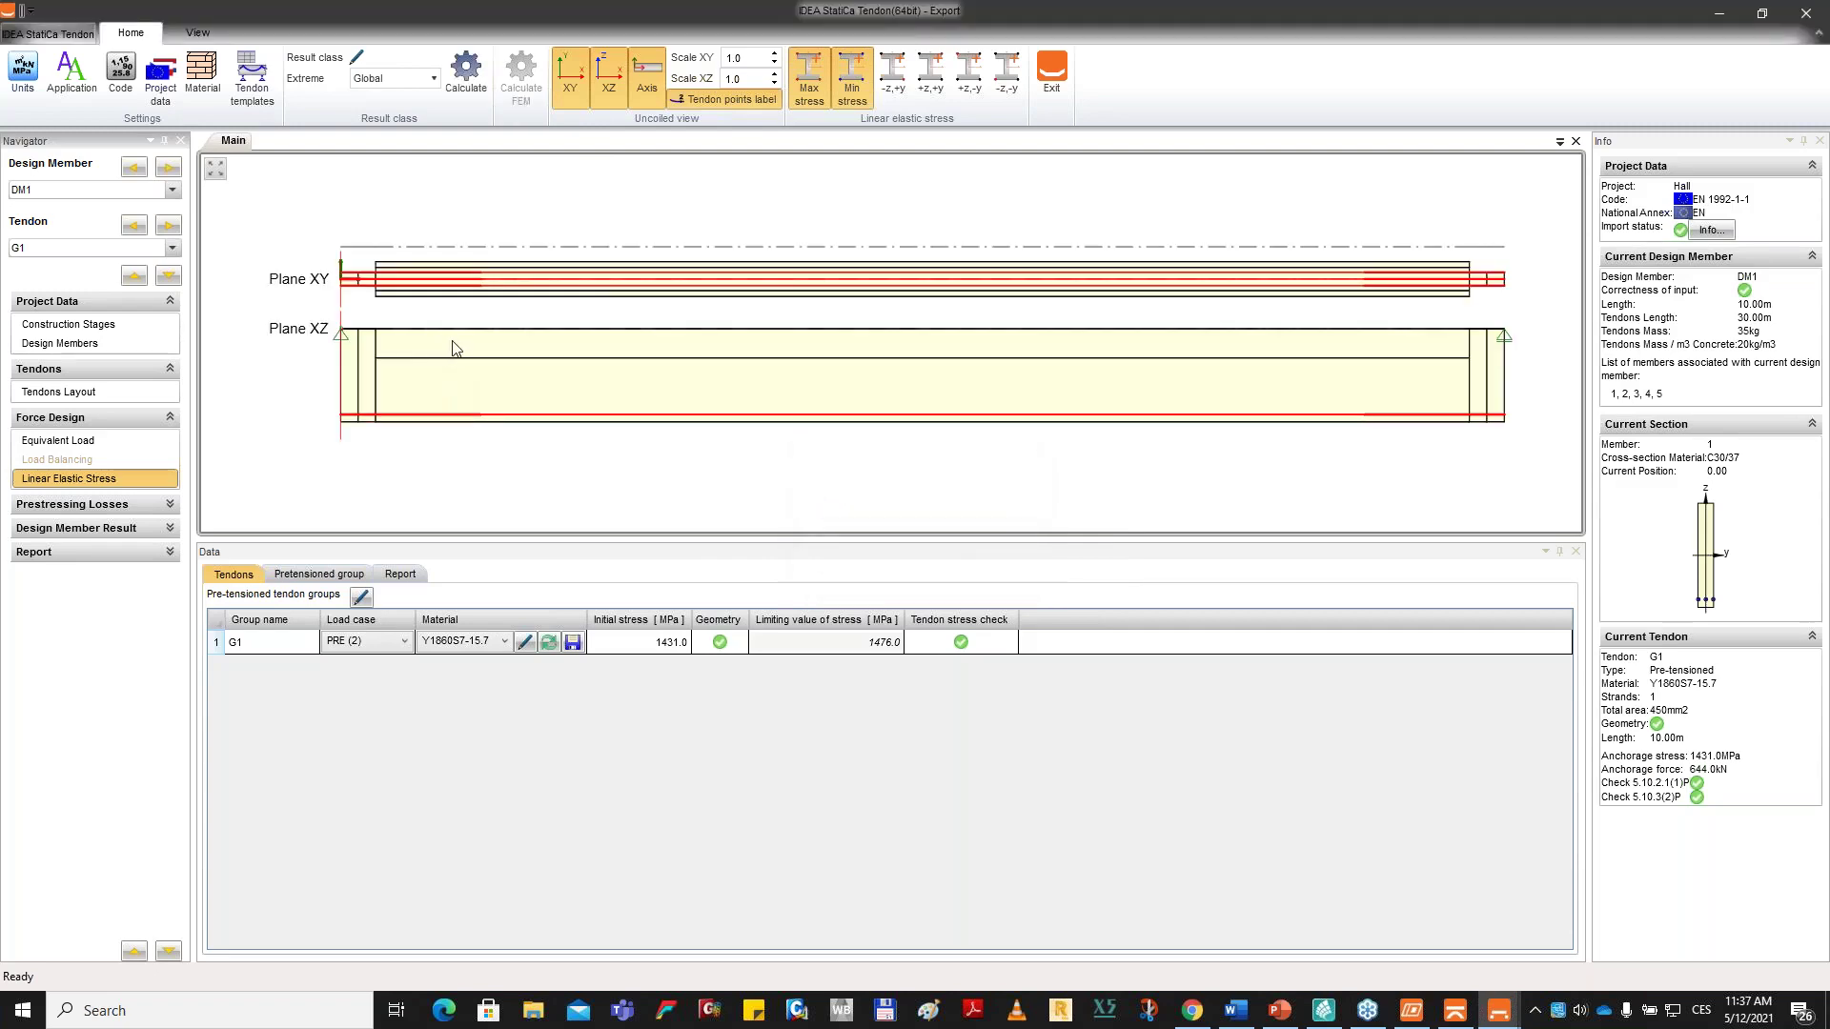
Remove combination SLSC ST(7) from the result class, keeping only SLSC ST(2), and calculate the linear elastic stresses.
left_click(360, 60)
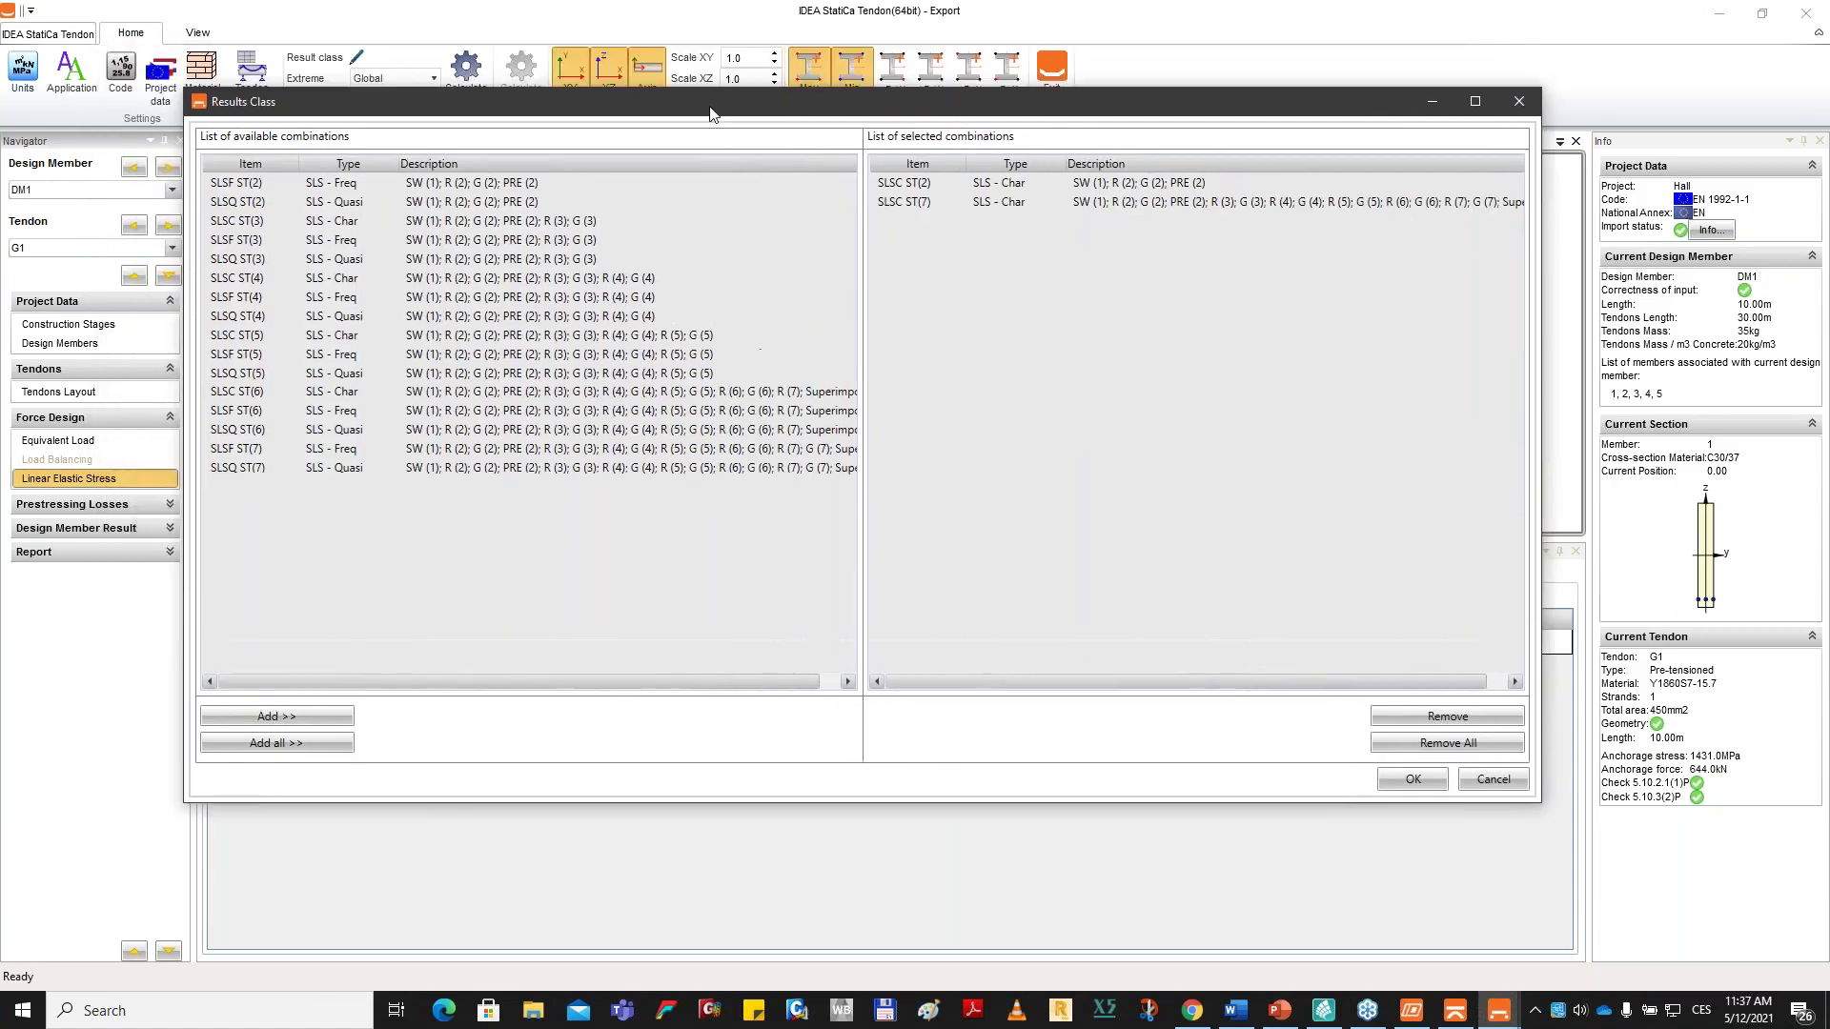
left_click_drag(710, 108, 710, 109)
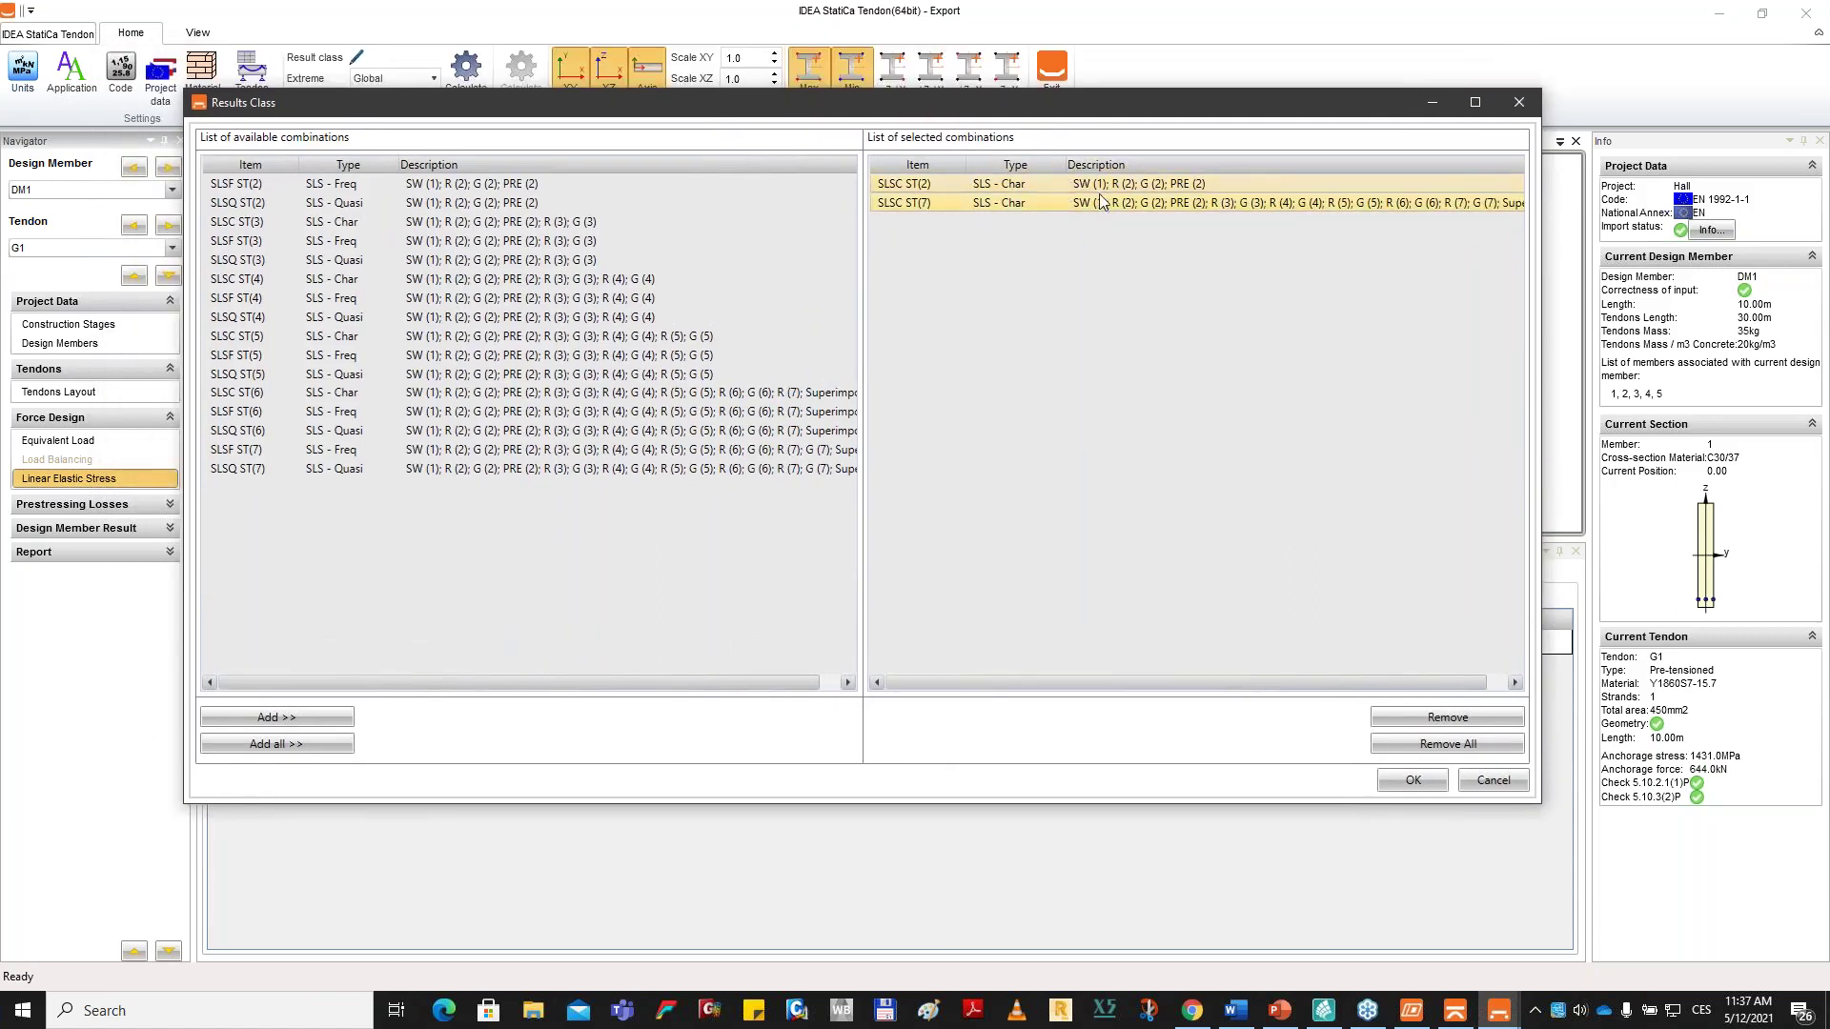
left_click(1062, 192)
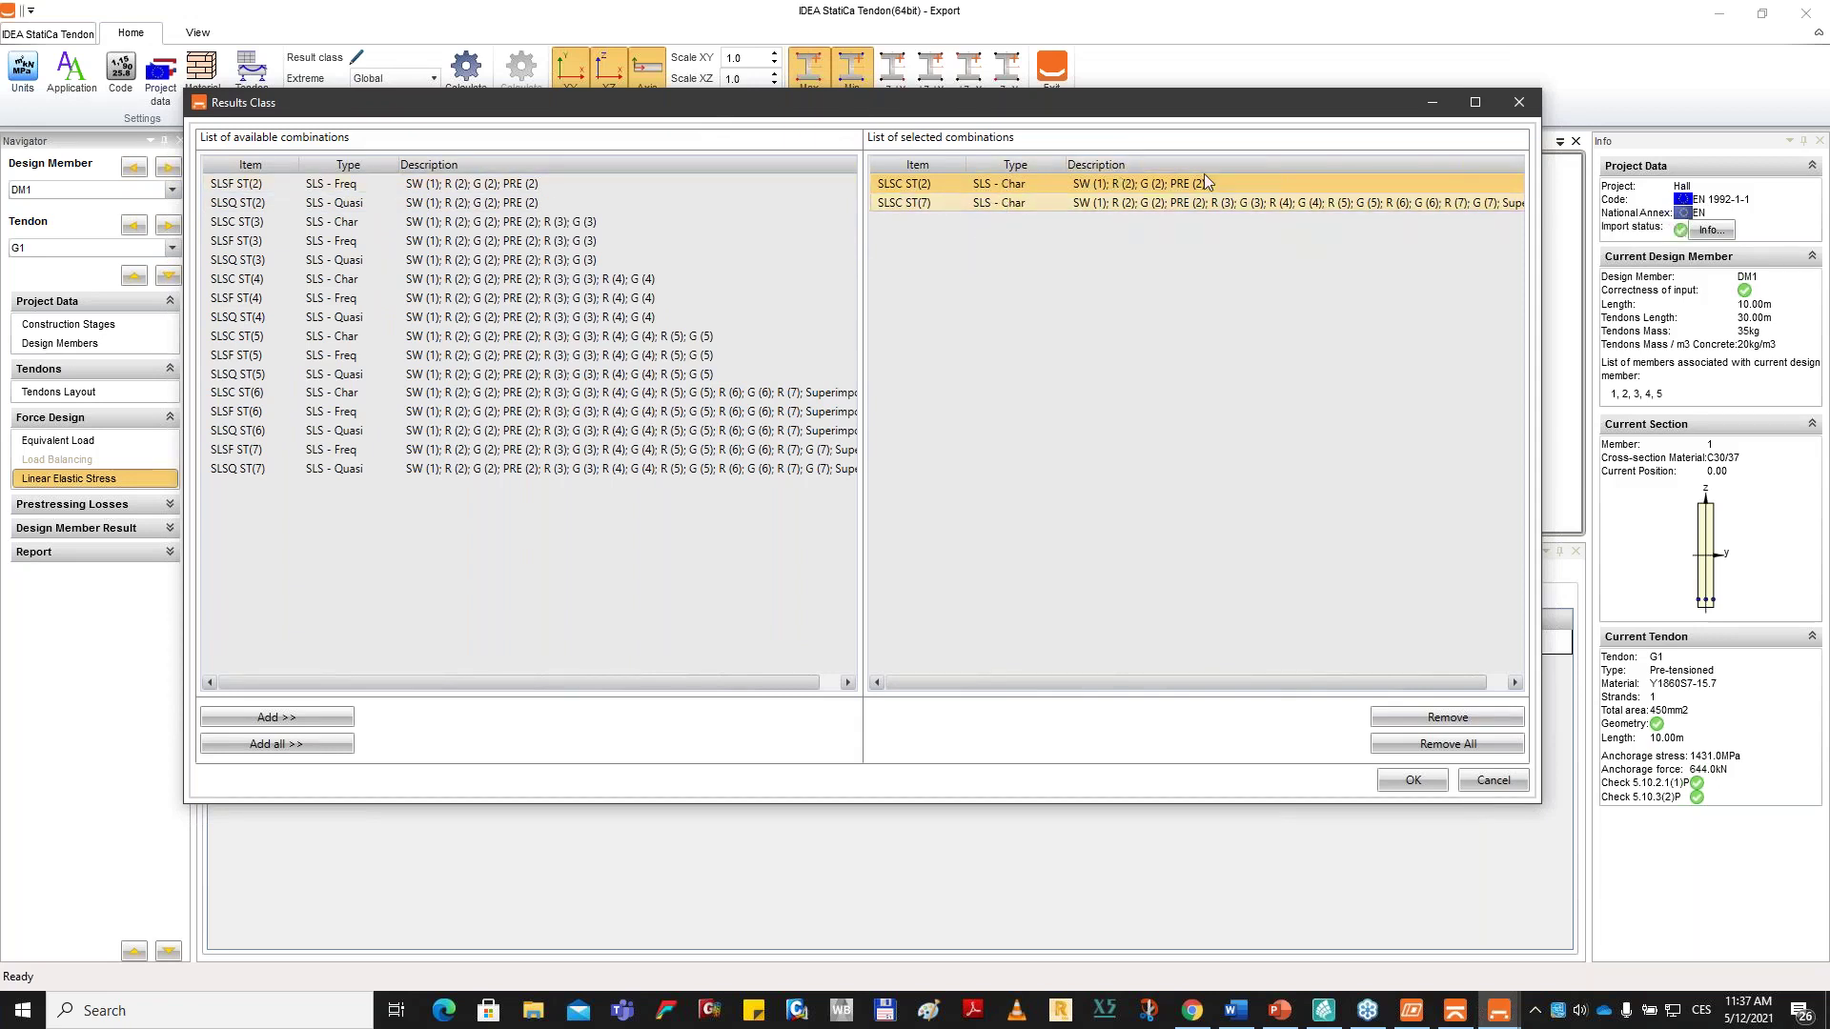
left_click(1115, 204)
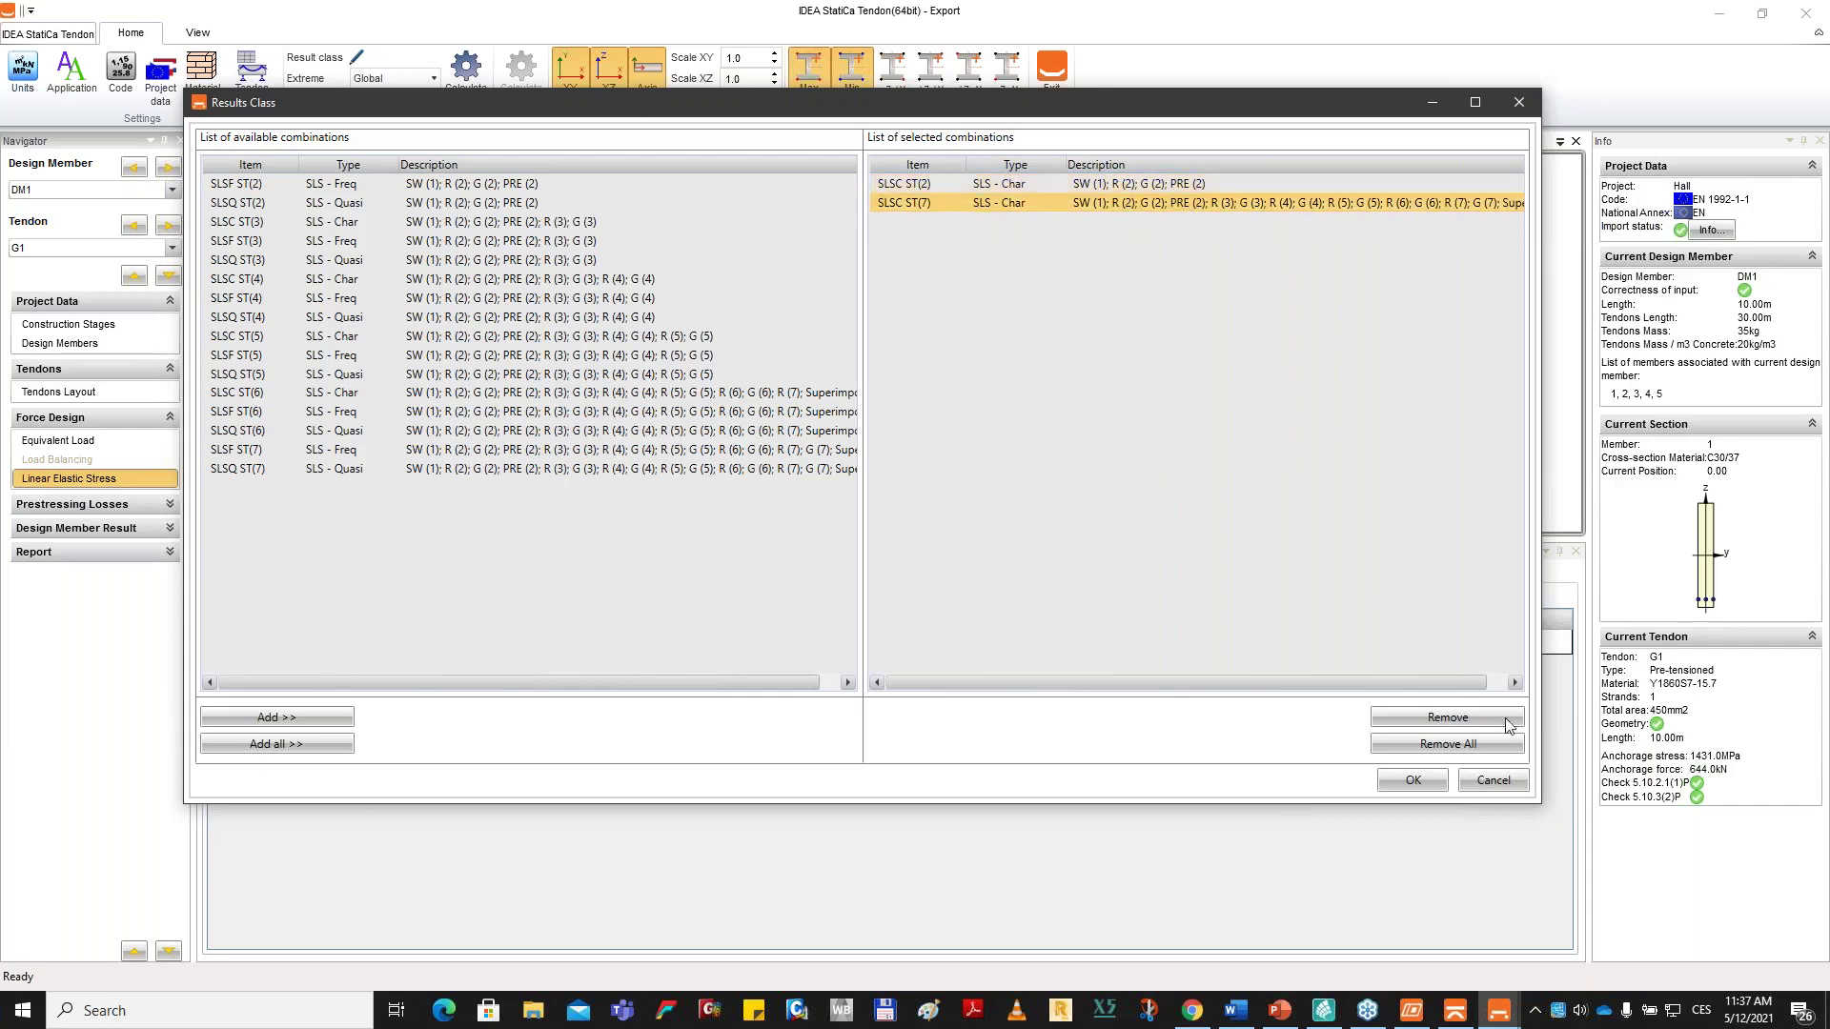
left_click(1458, 719)
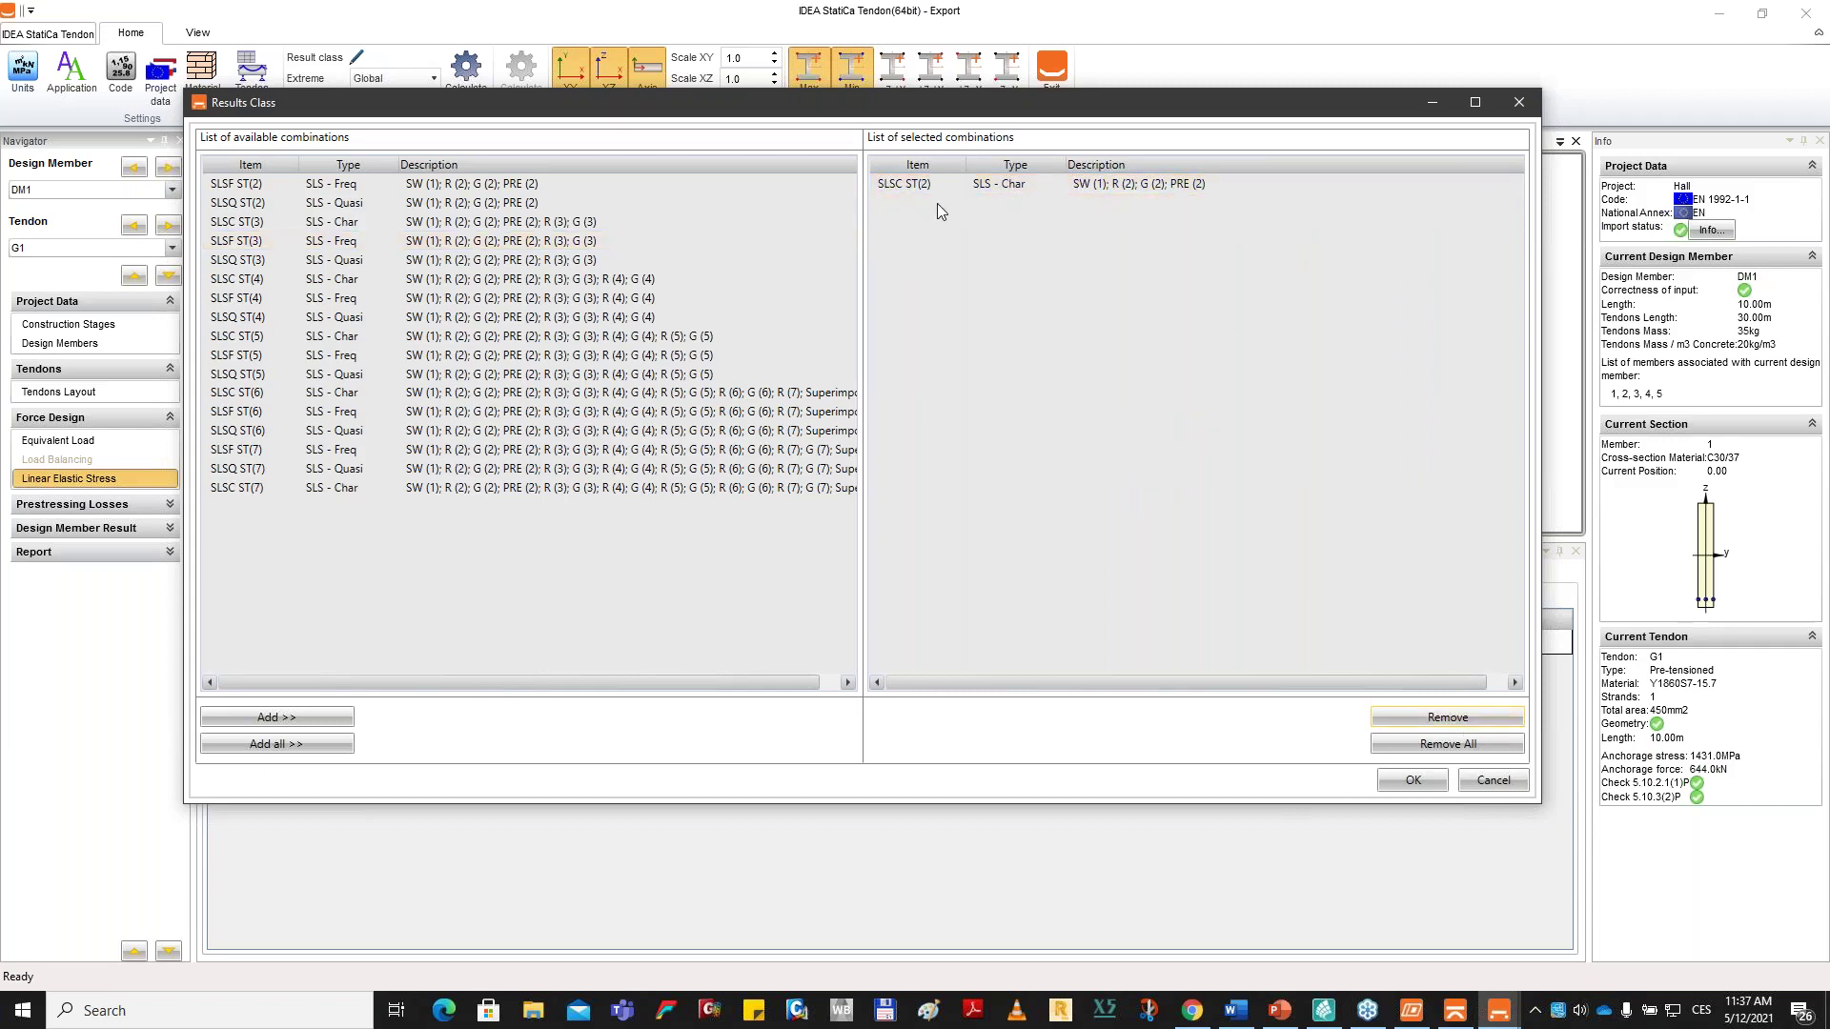
left_click(1411, 780)
left_click(465, 76)
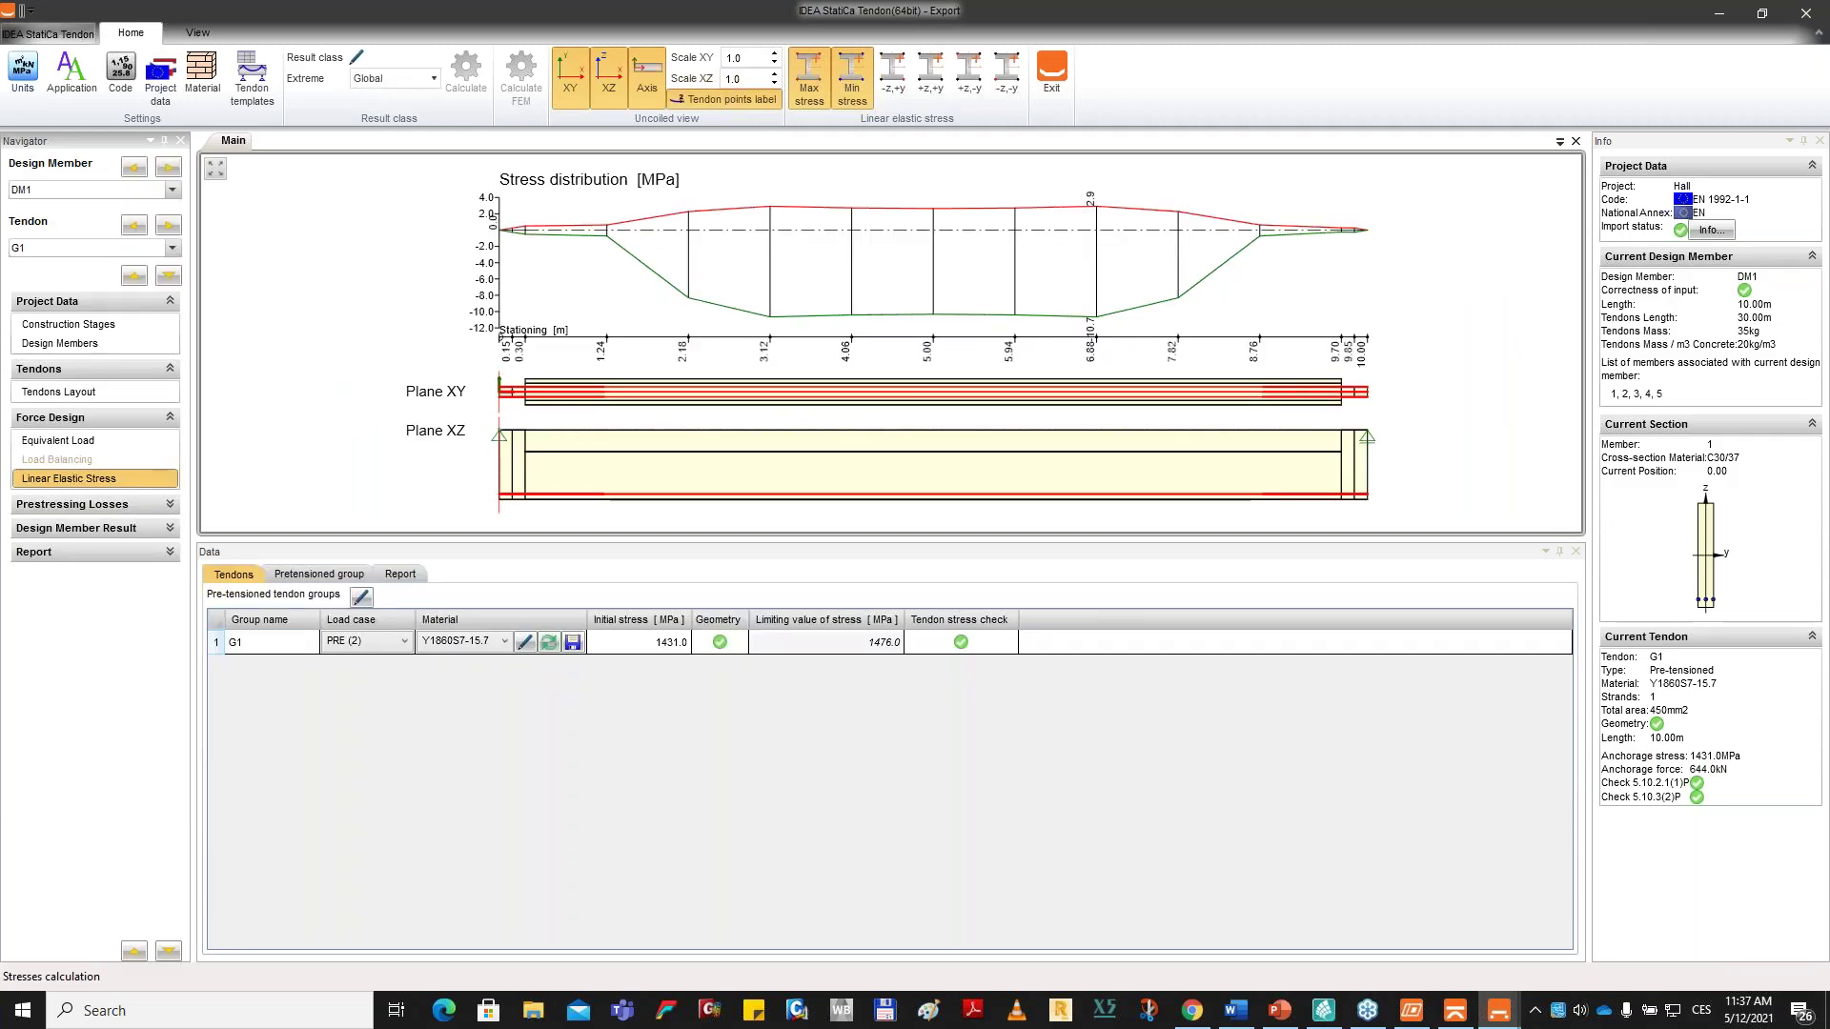
Enlarge the stress distribution view and examine the maximum and minimum stresses at station 6.88 m.
middle_click_drag(885, 259, 865, 264)
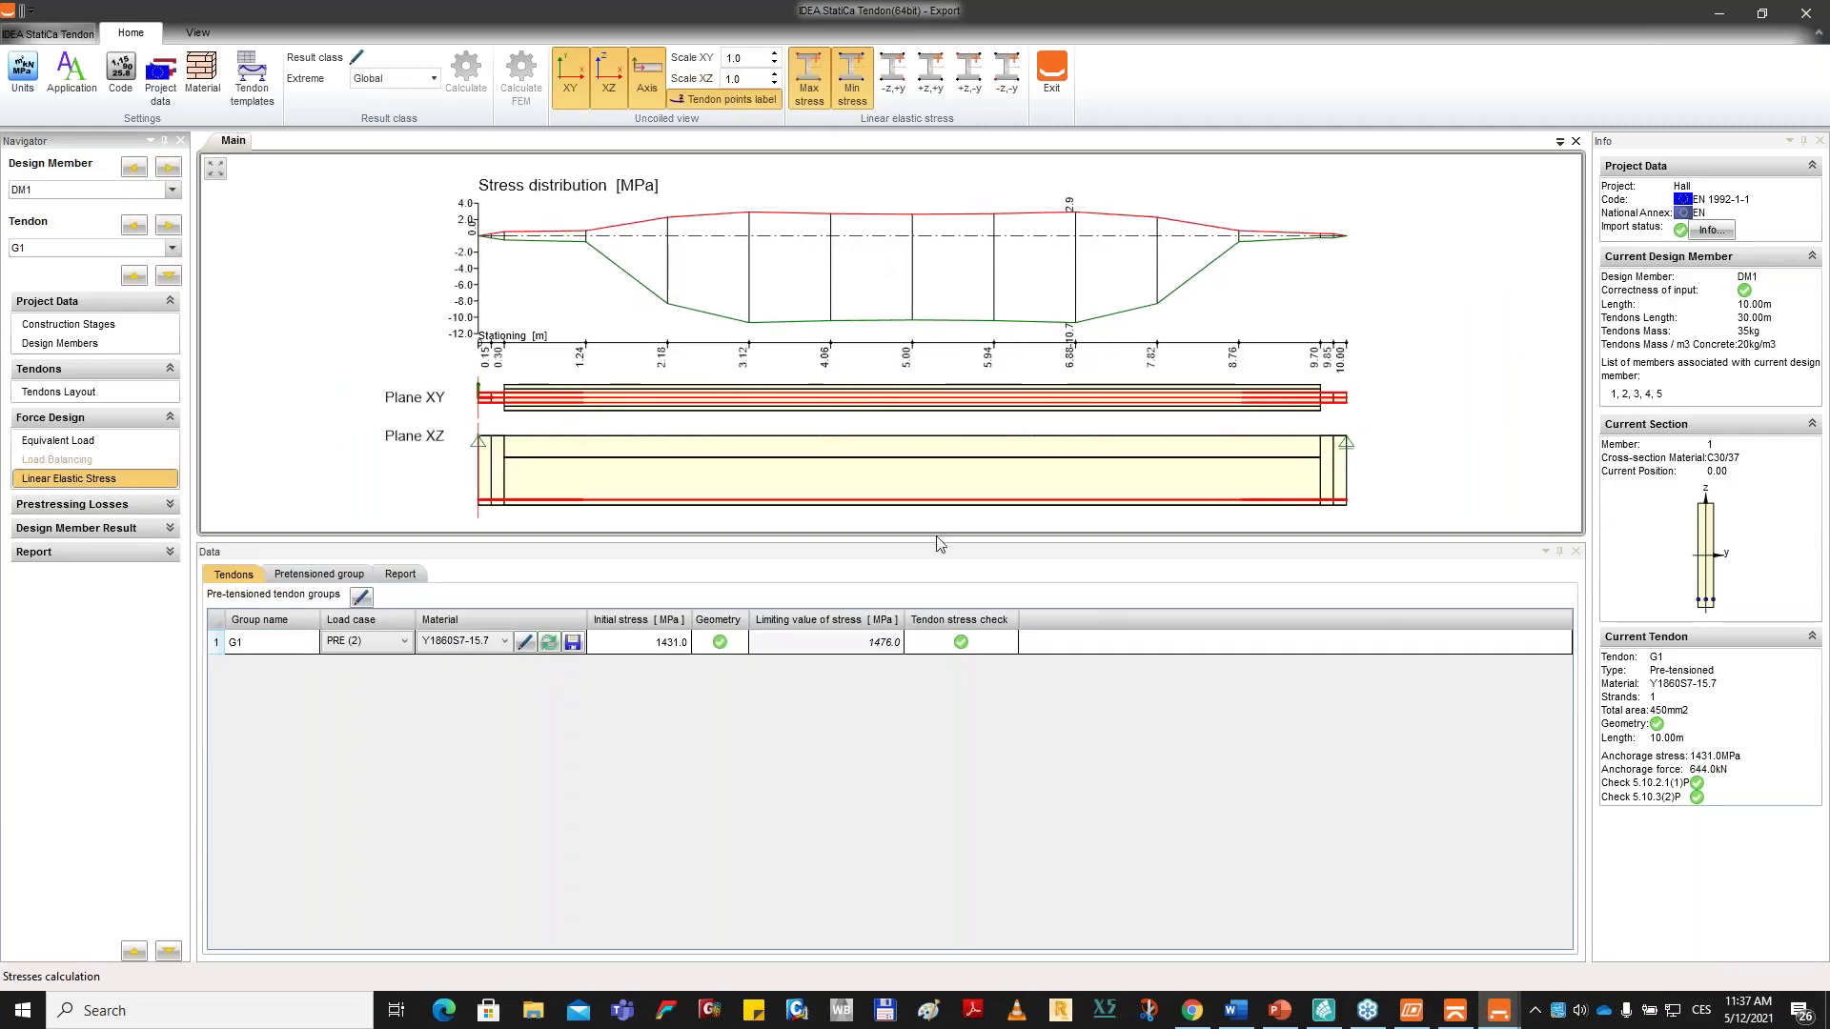
left_click_drag(941, 539, 942, 592)
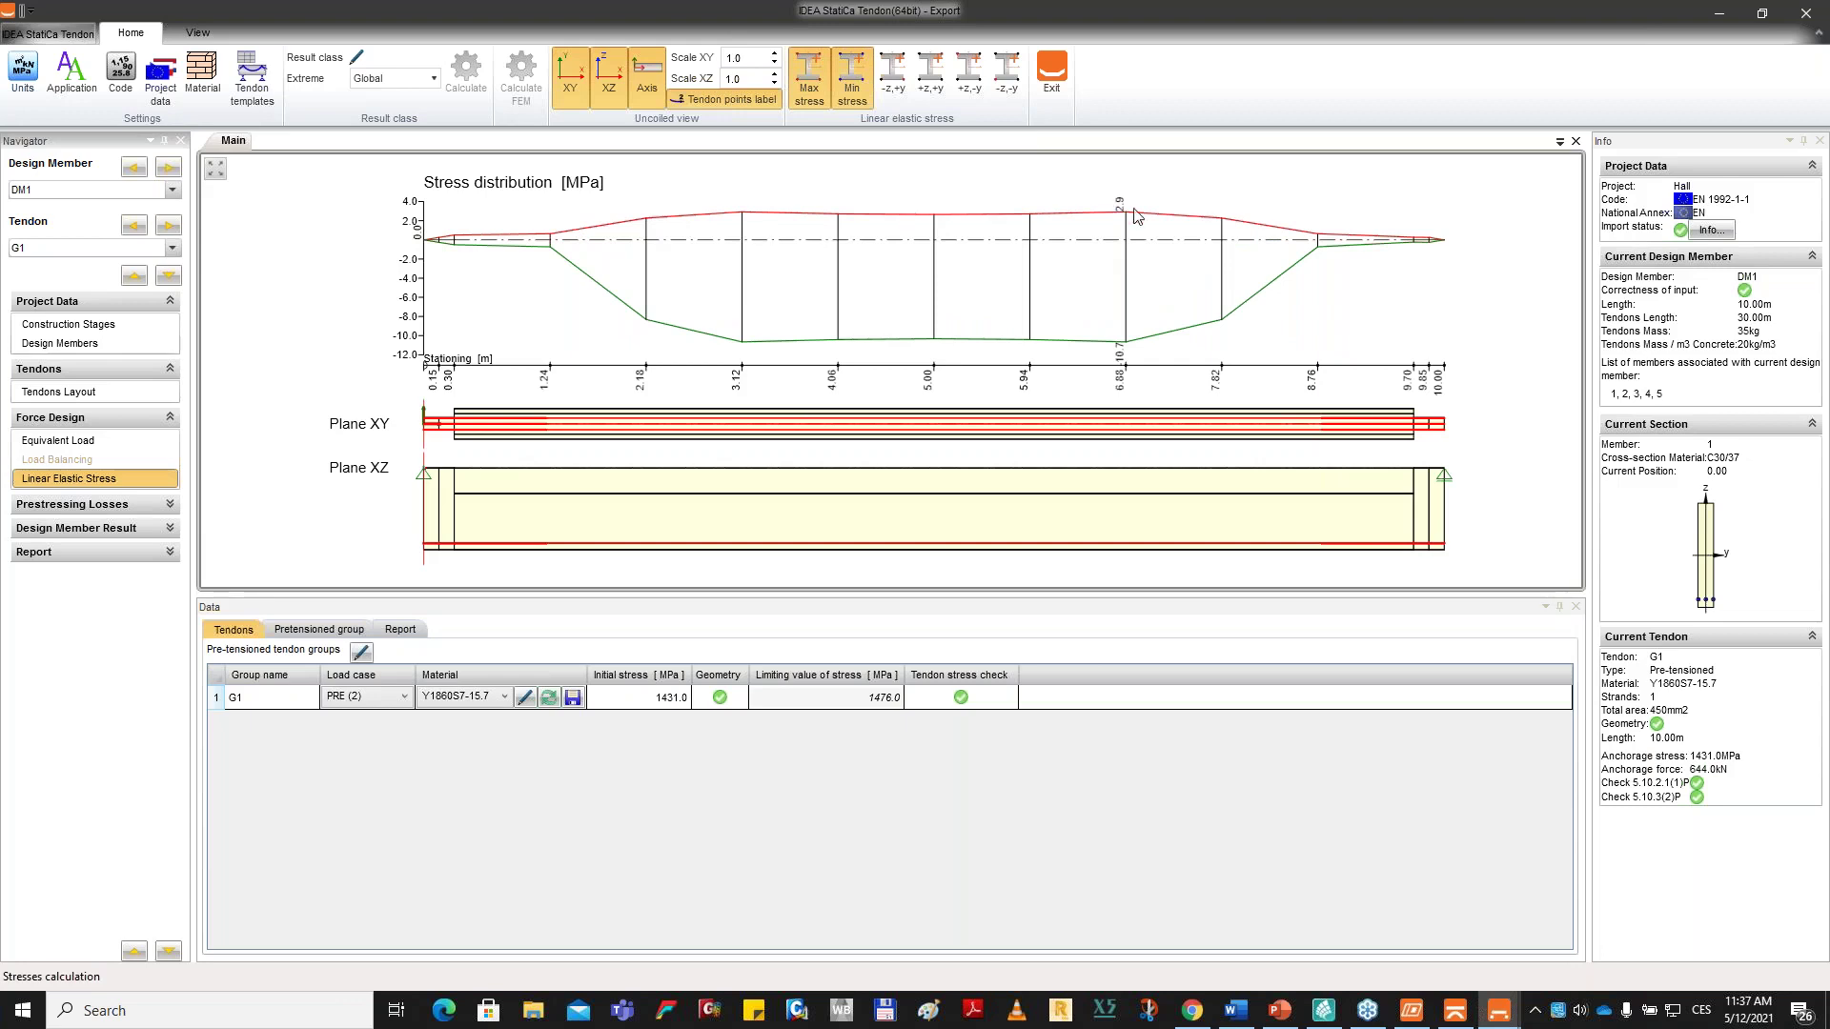
key("ctrl")
key("ctrl")
key("ctrl")
middle_click_drag(1066, 364, 1062, 348)
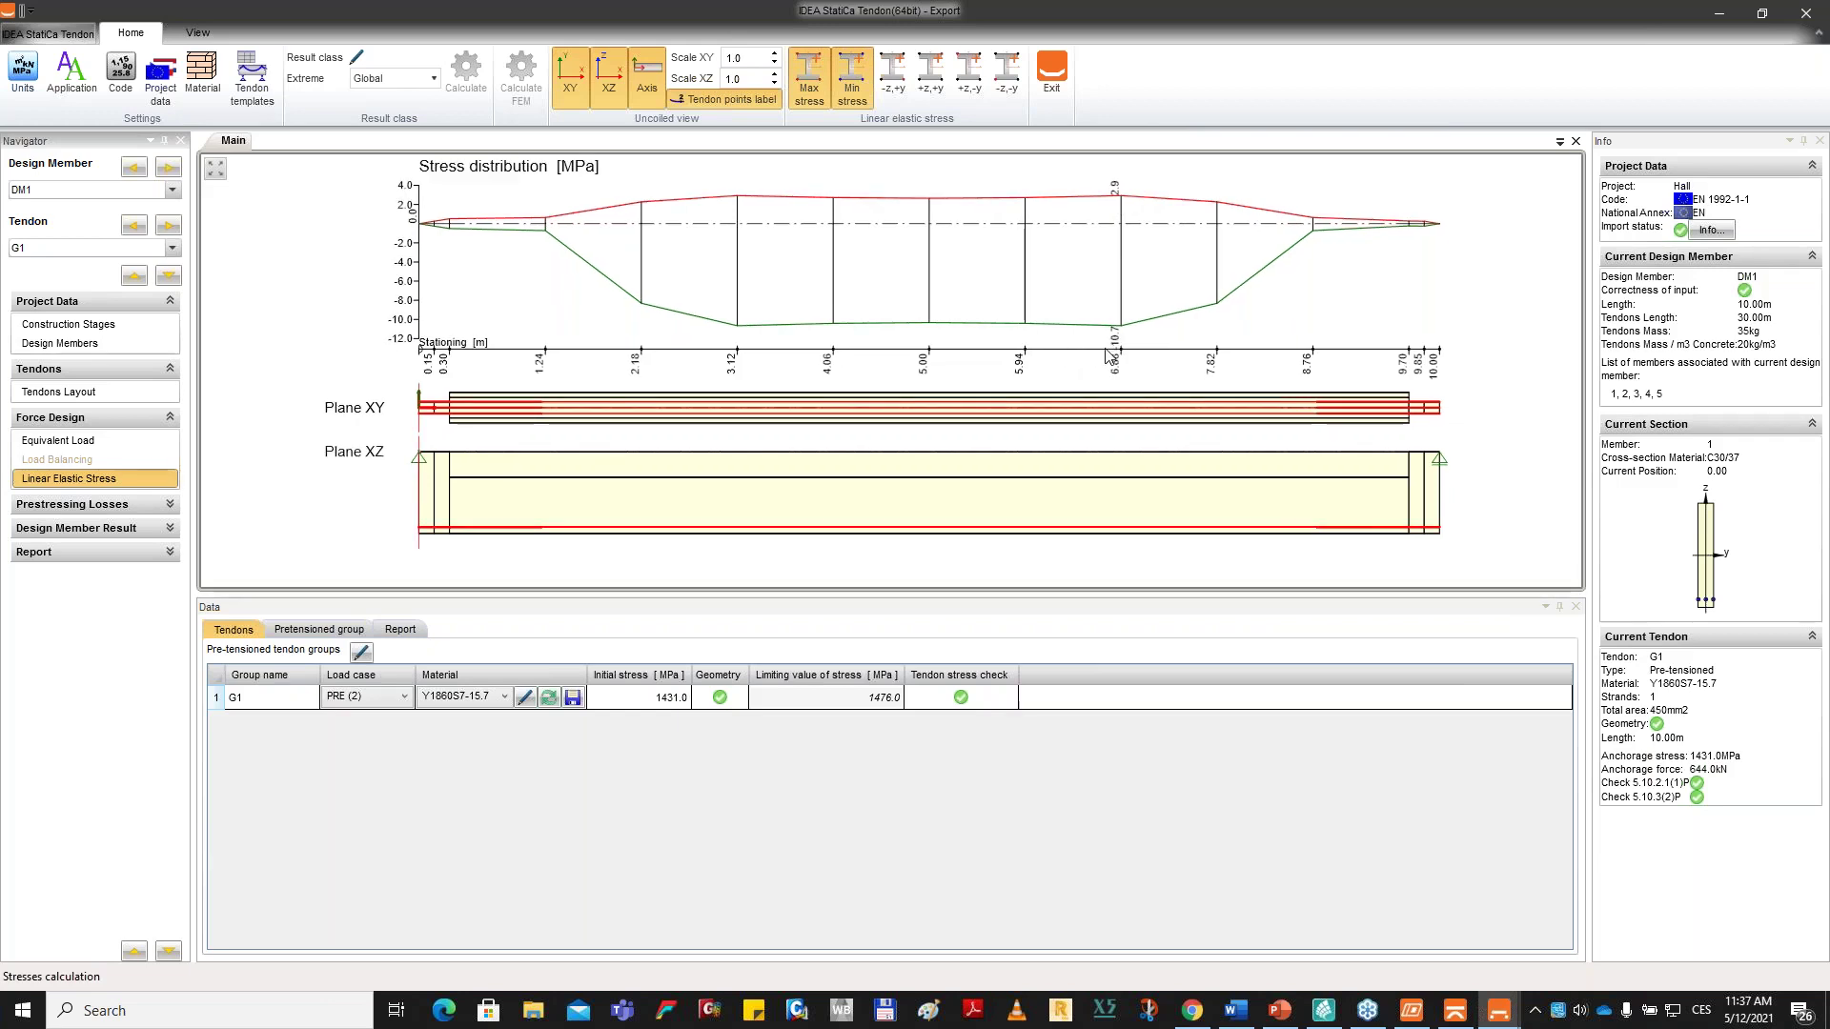
scroll(1121, 339, "up", 3)
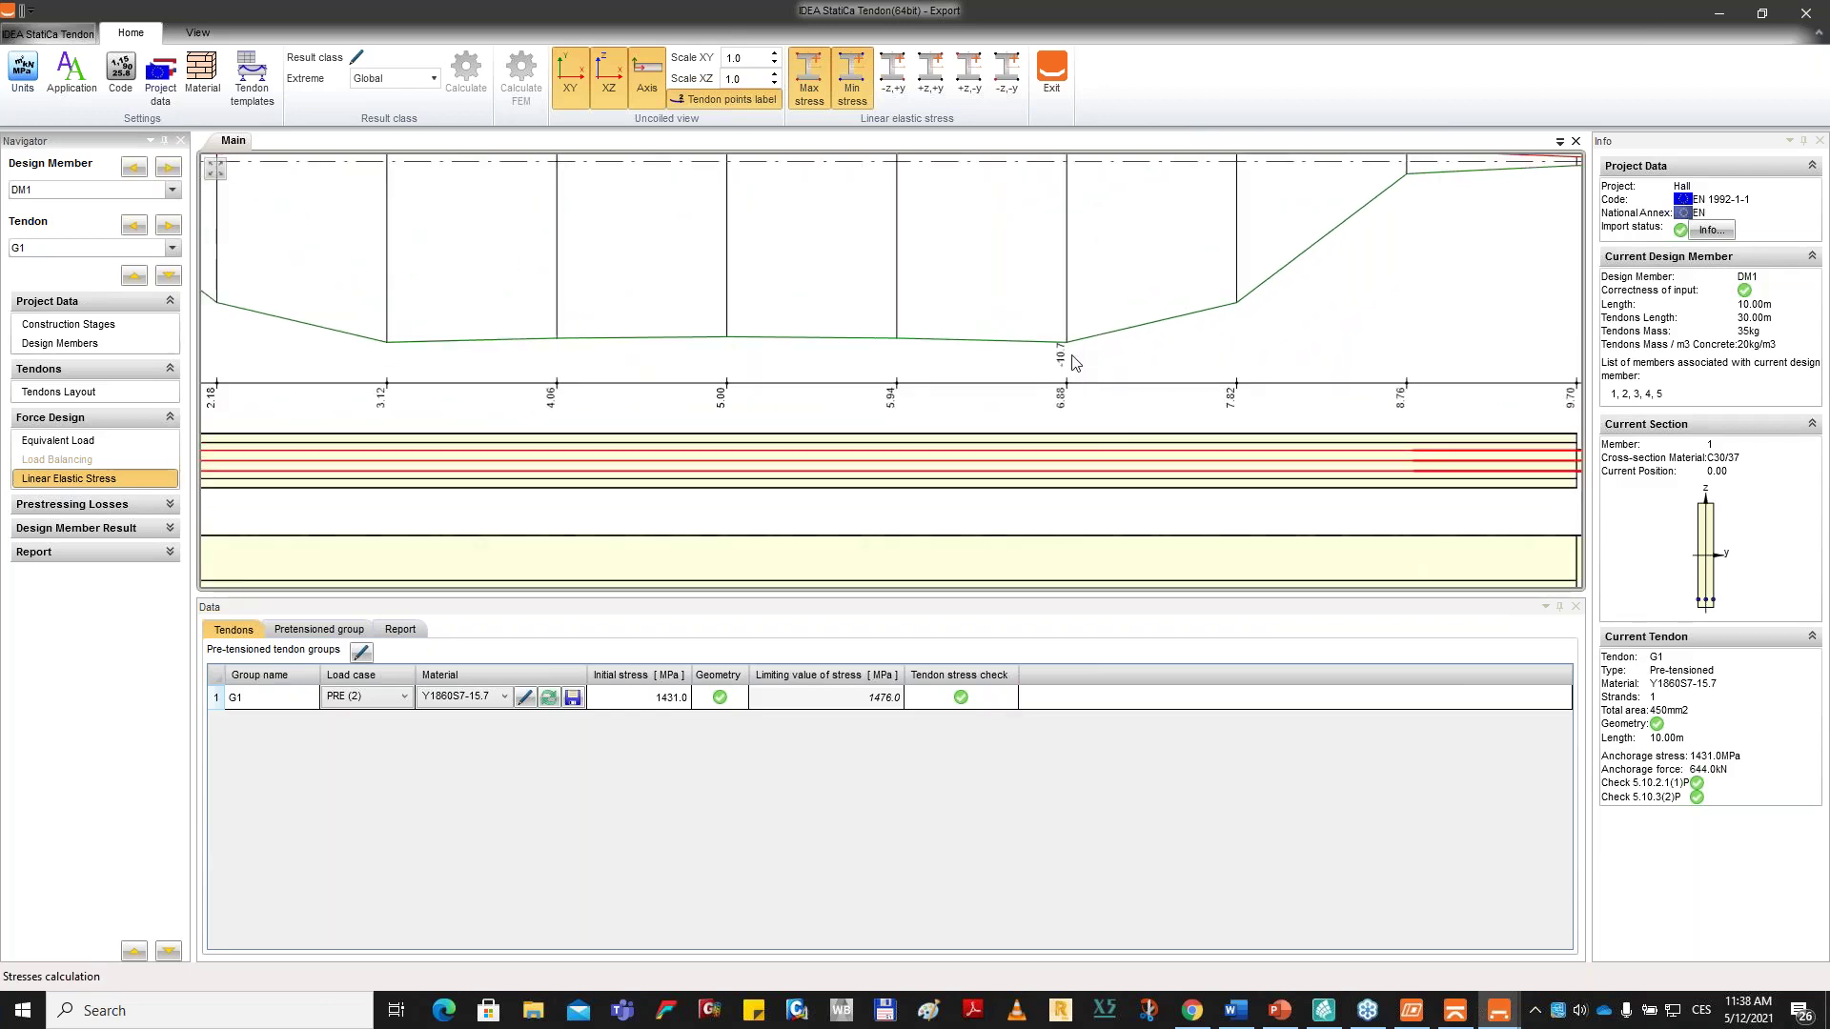
middle_click_drag(1019, 222, 988, 365)
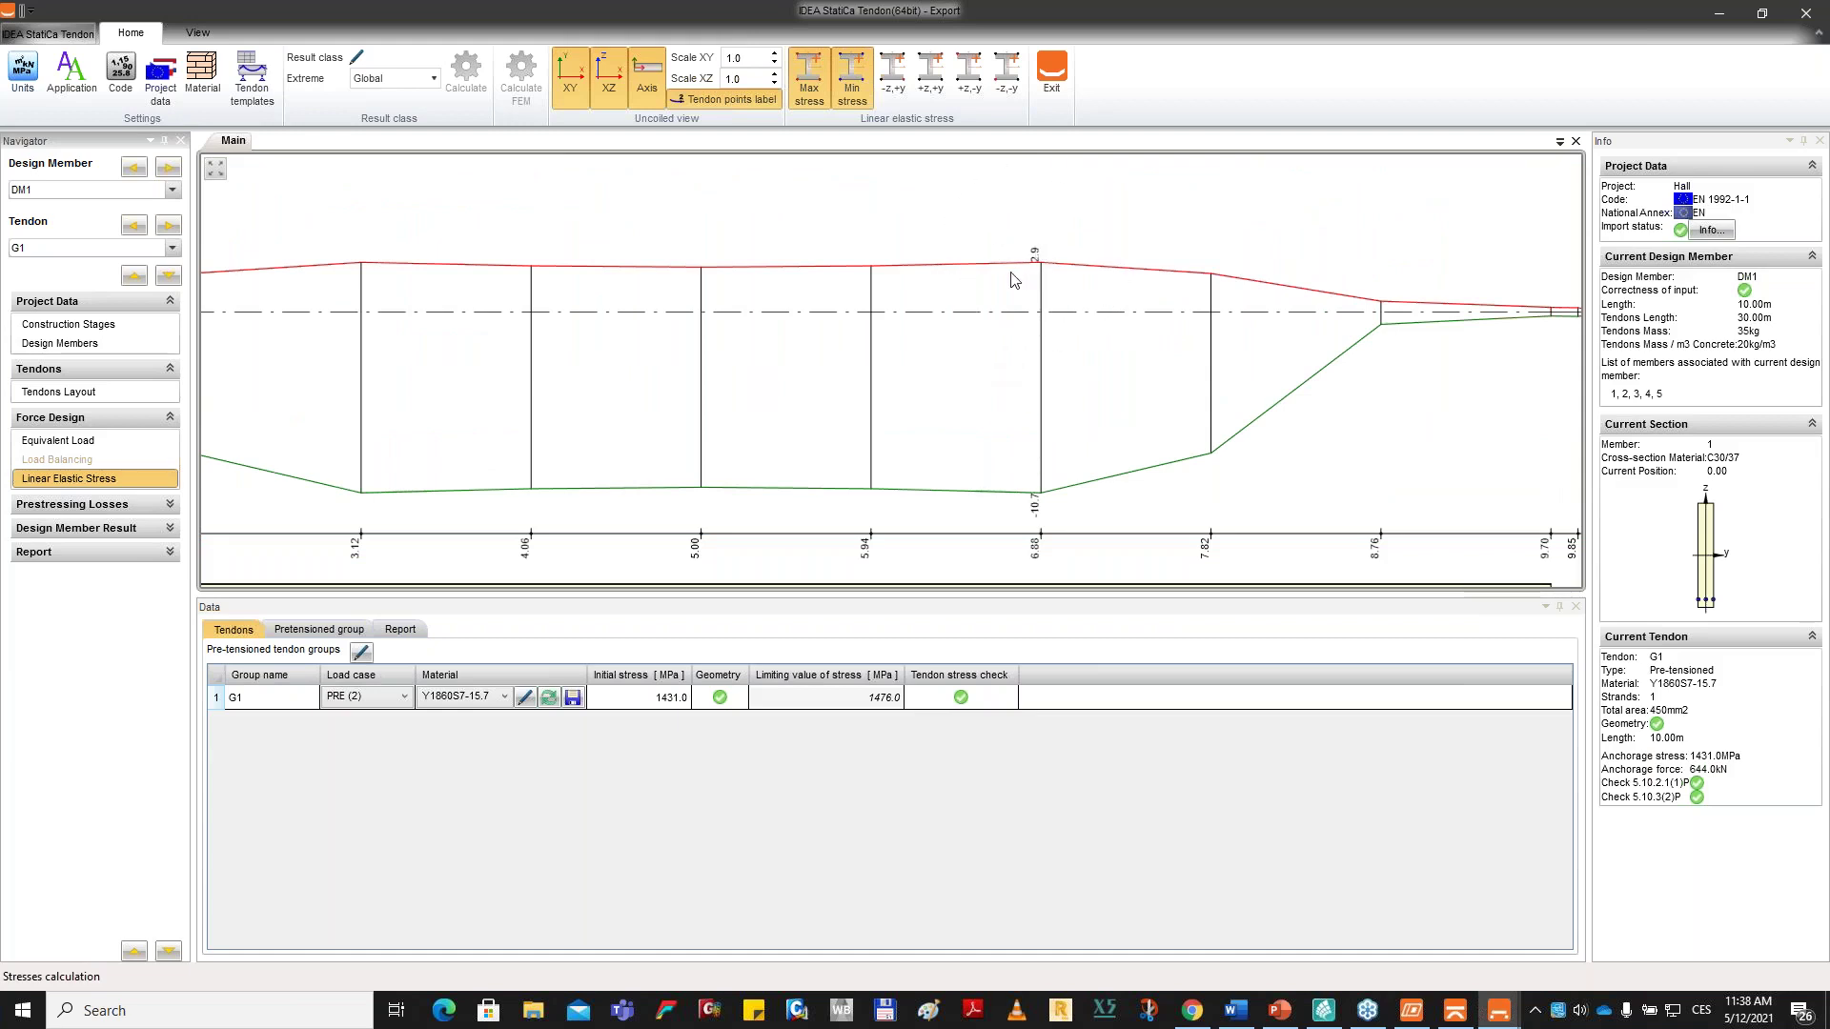
Add combination SLSQ ST(7) to the result class beside SLSC ST(2) and view the stress distribution along the whole beam.
scroll(989, 328, "down", 4)
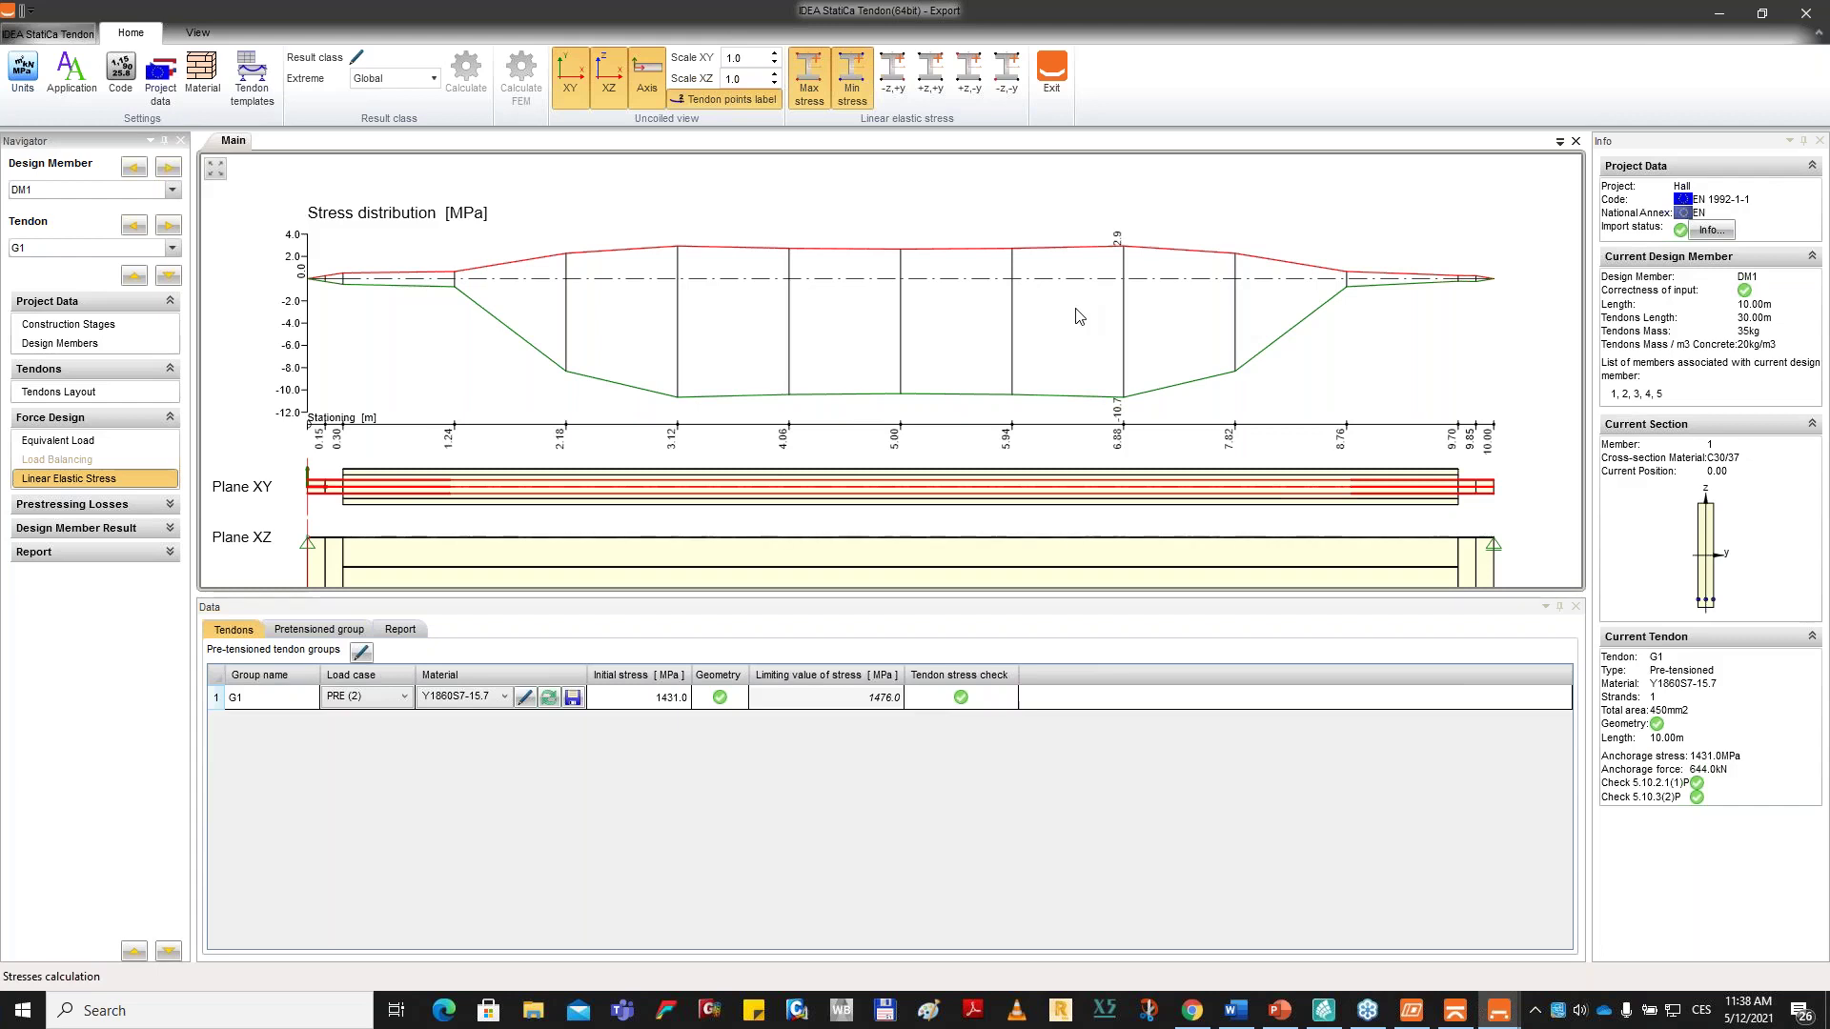
left_click(112, 508)
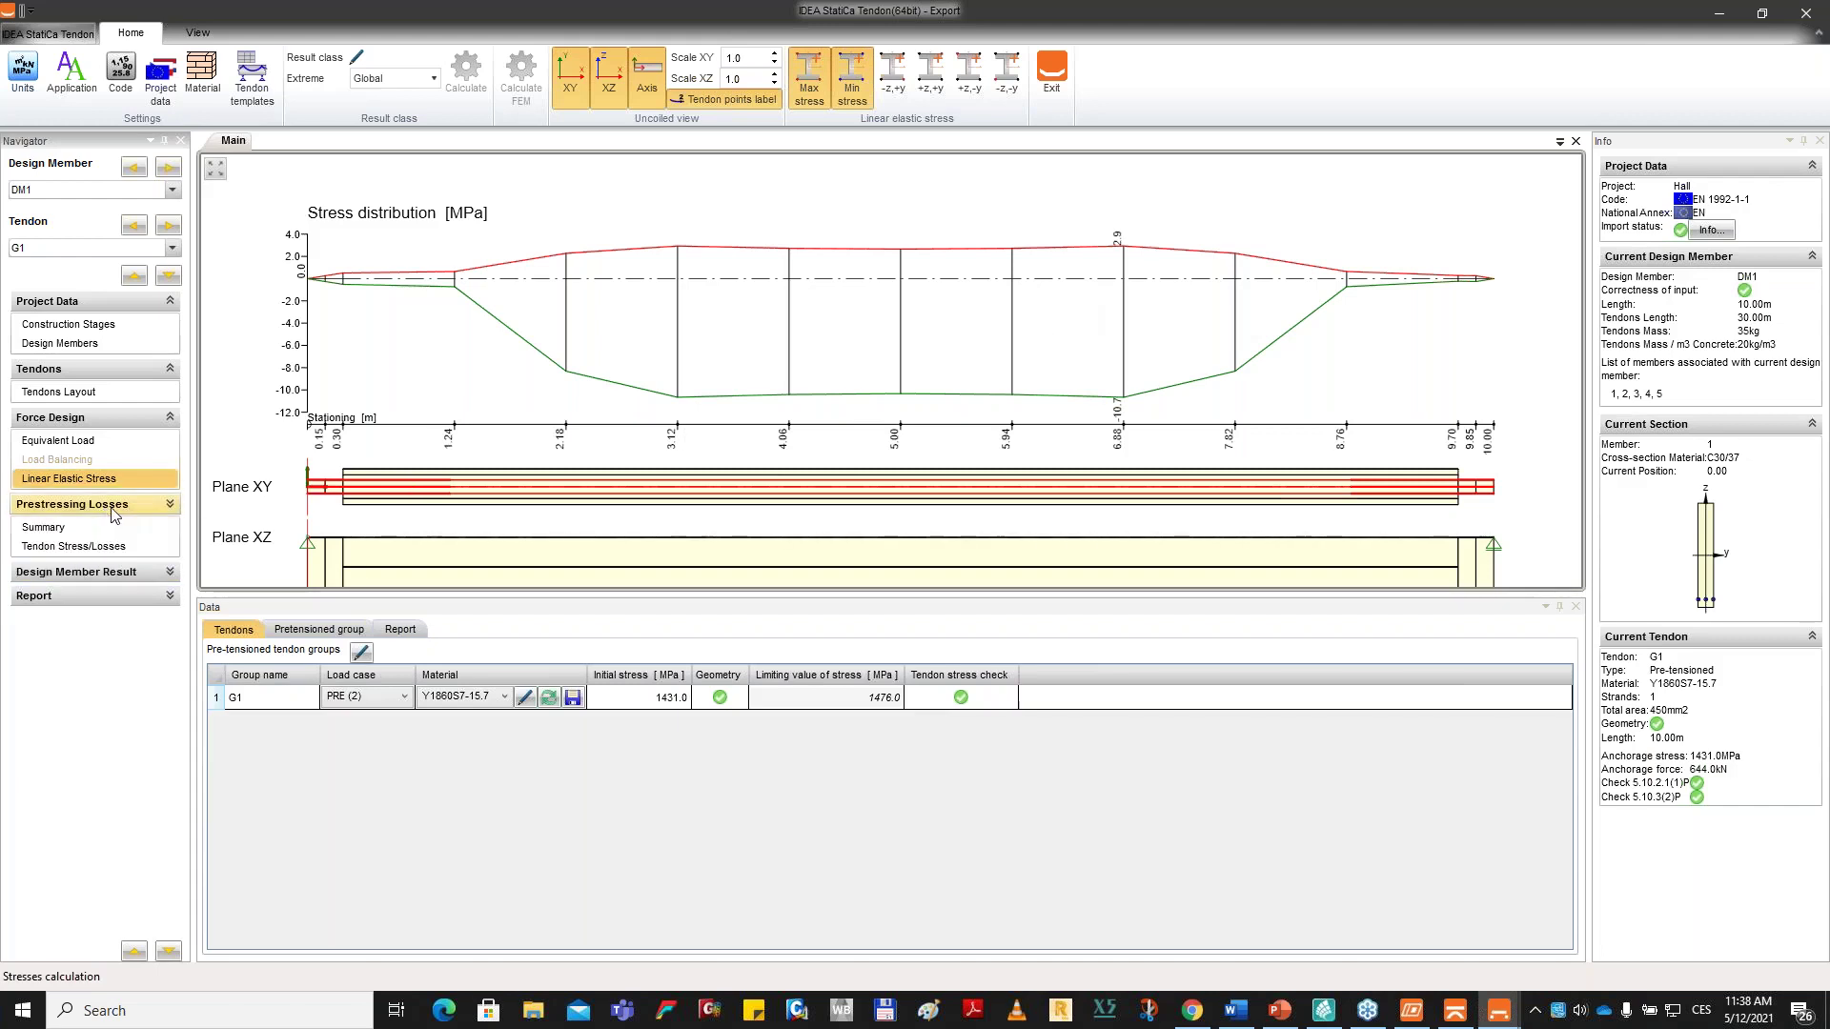
scroll(467, 428, "down", 1)
middle_click_drag(451, 443, 488, 431)
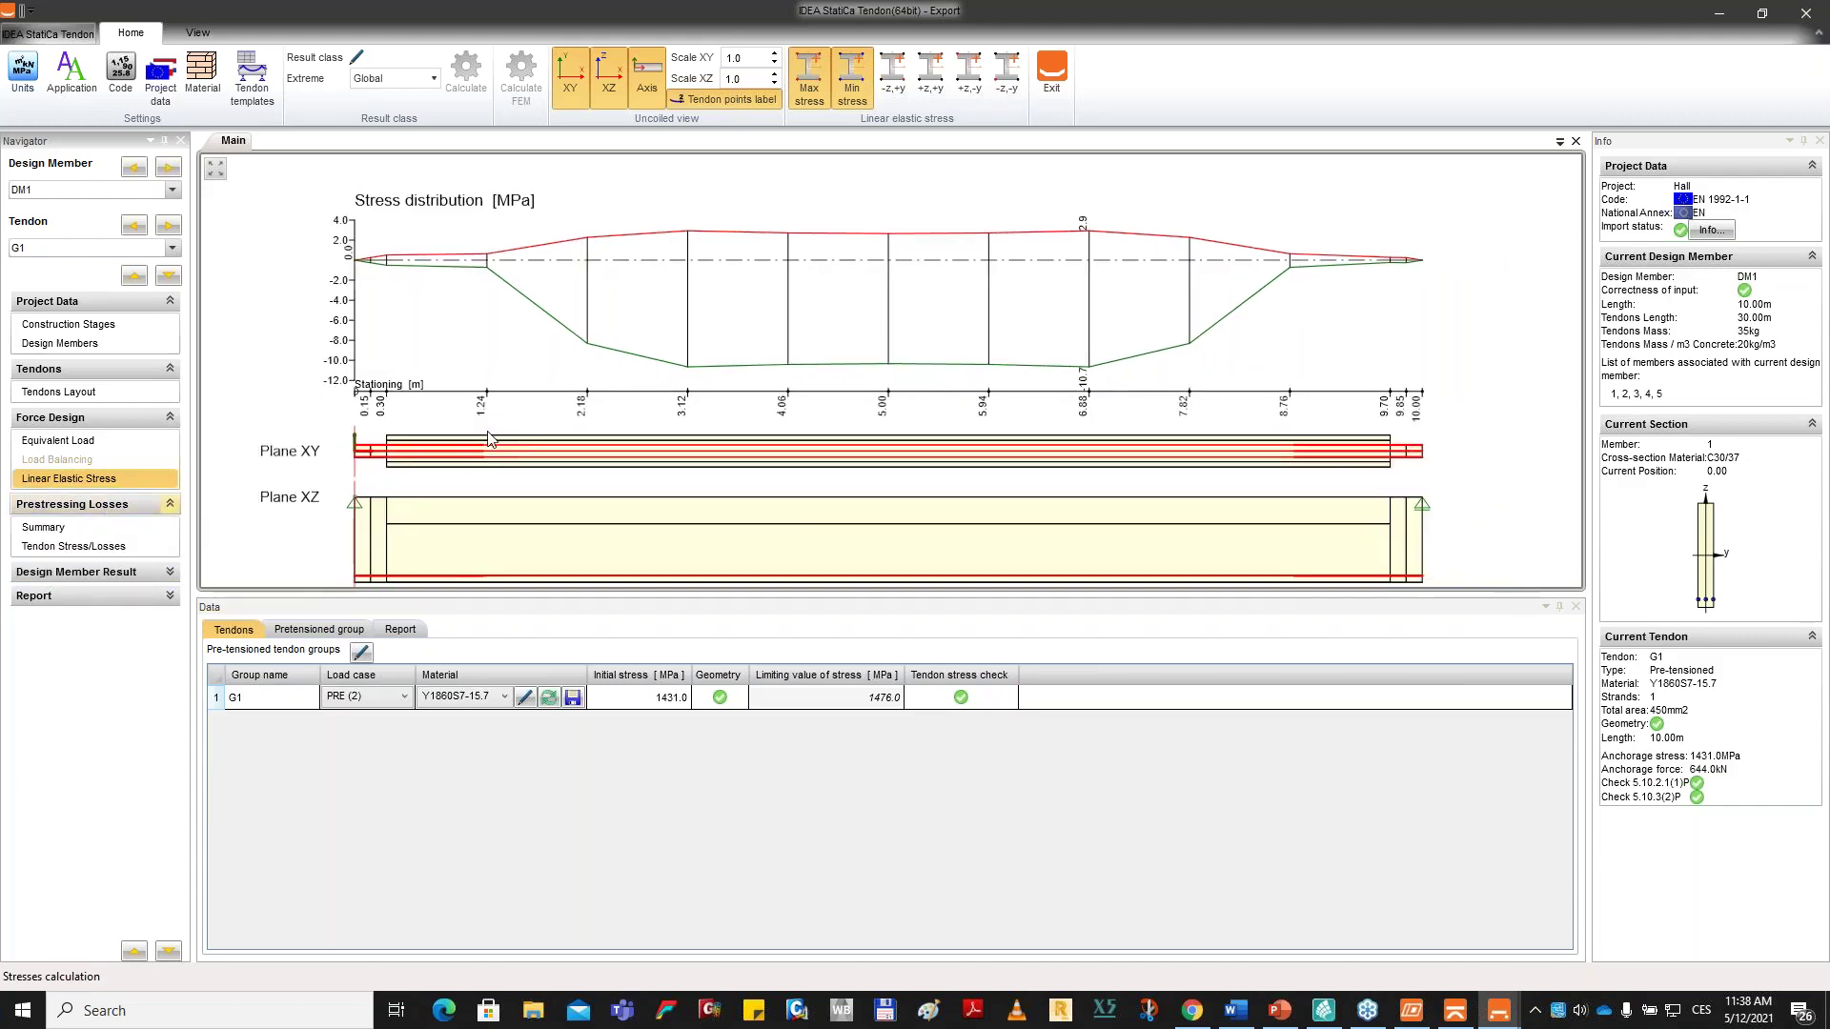
left_click(357, 57)
left_click(276, 448)
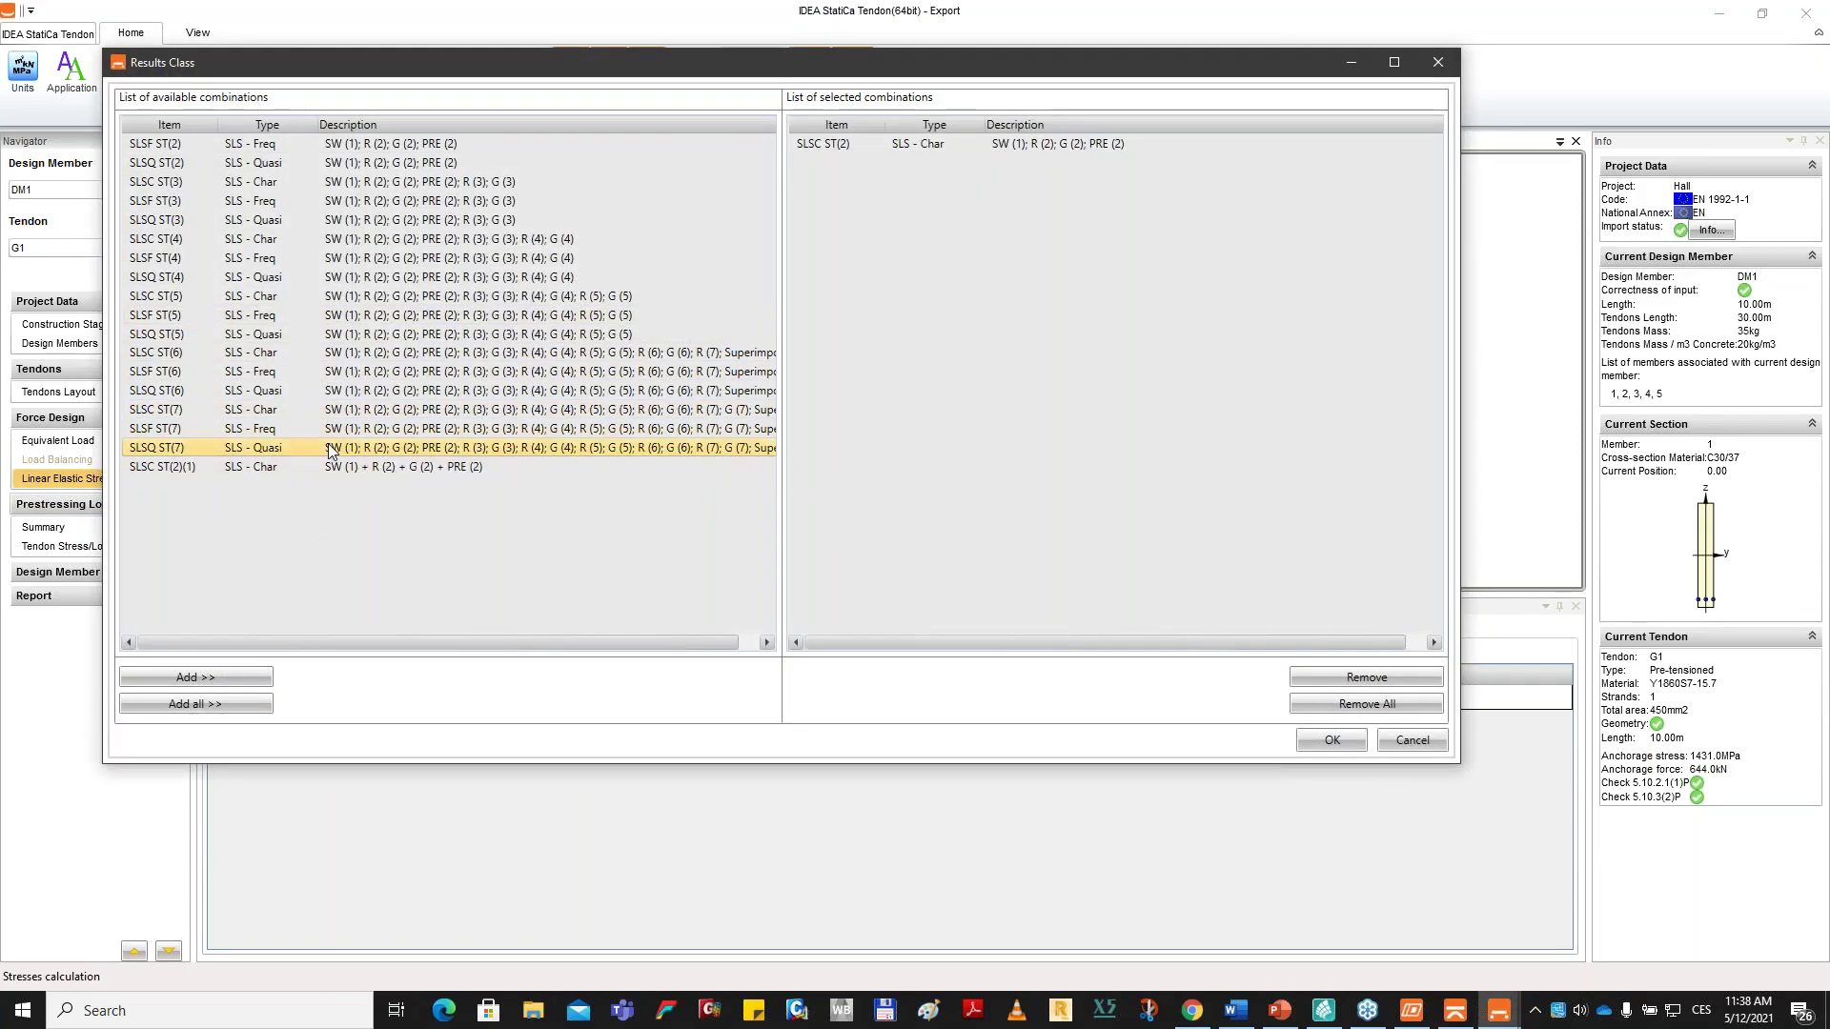
left_click(329, 450)
double_click(329, 449)
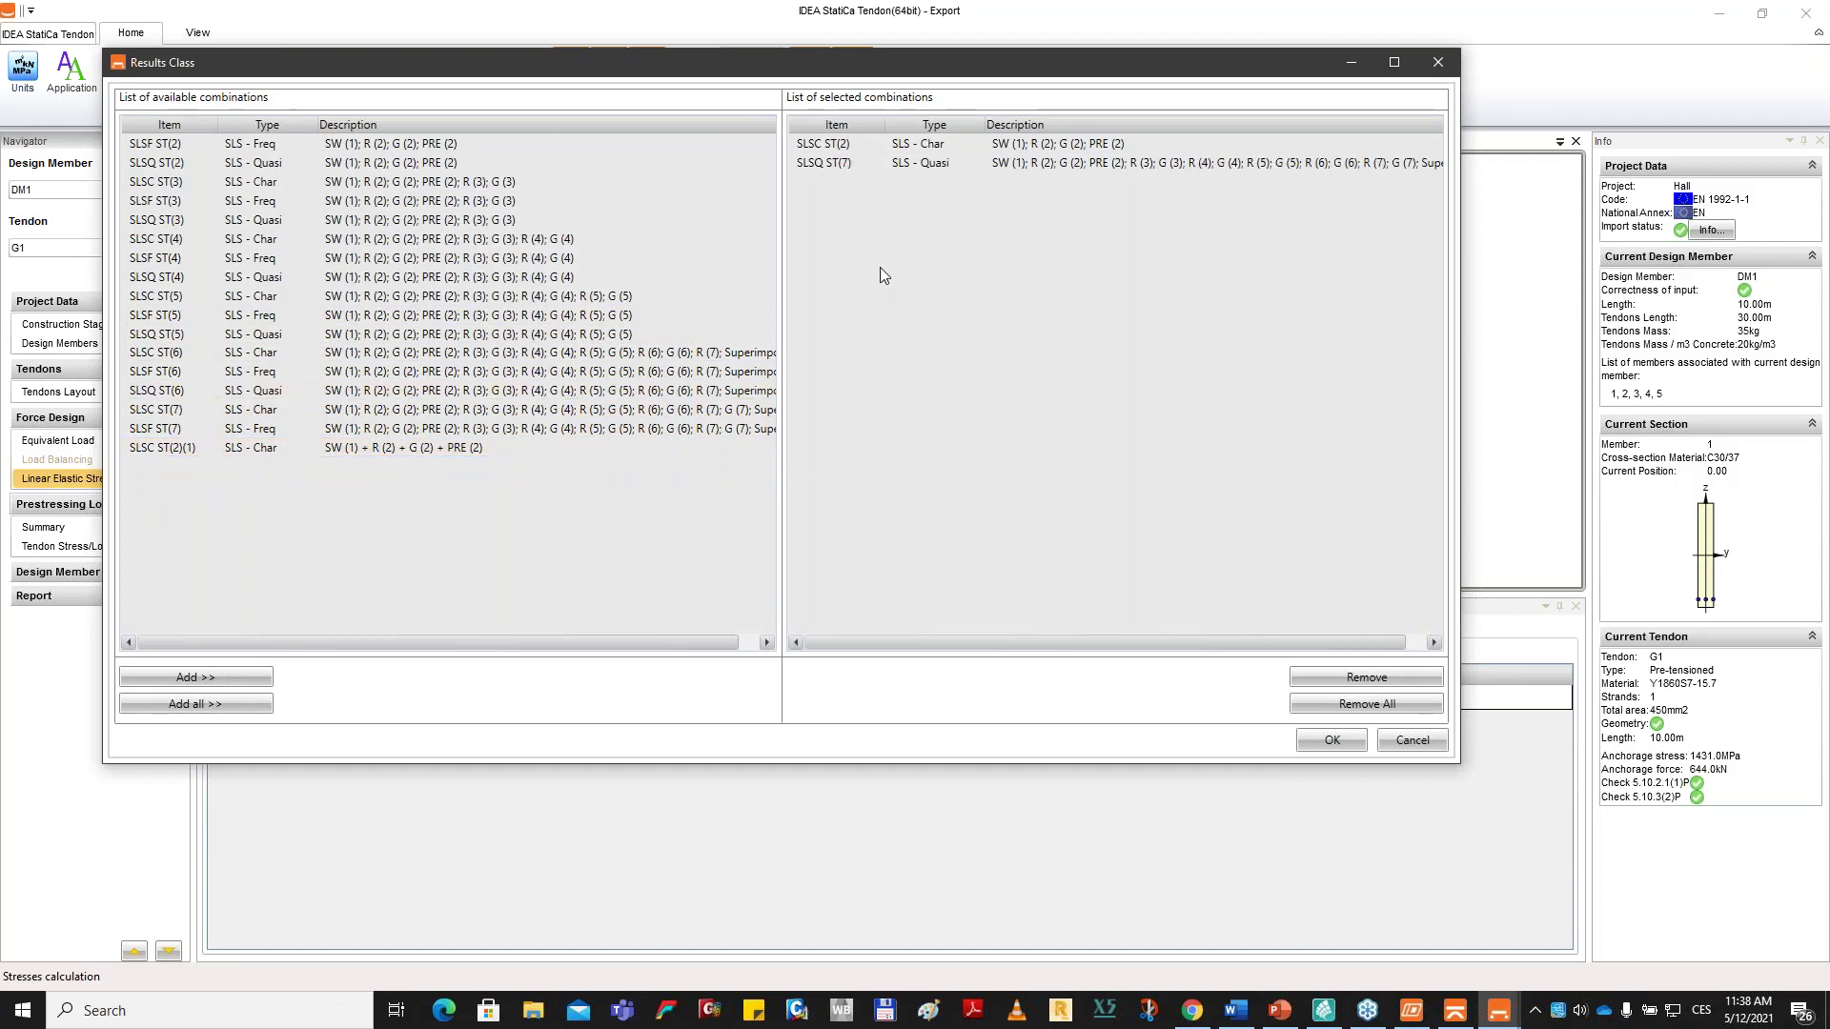
left_click(1332, 740)
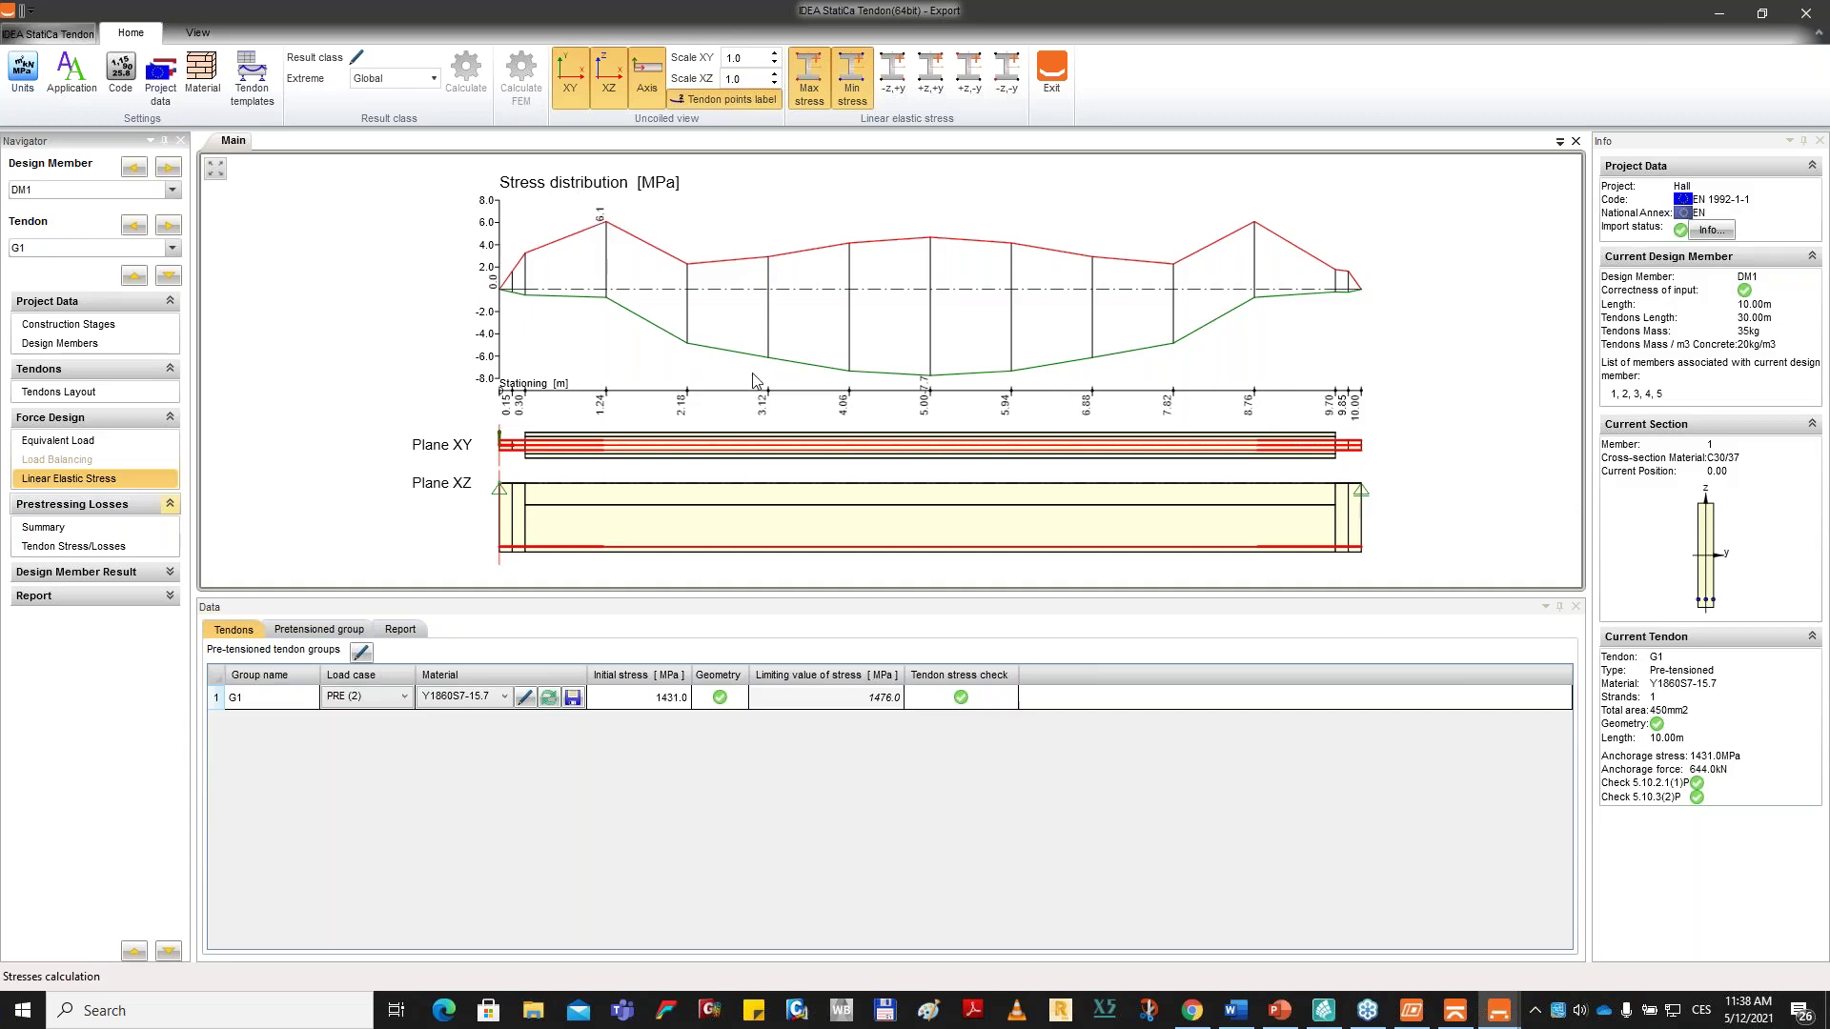
scroll(740, 382, "down", 2)
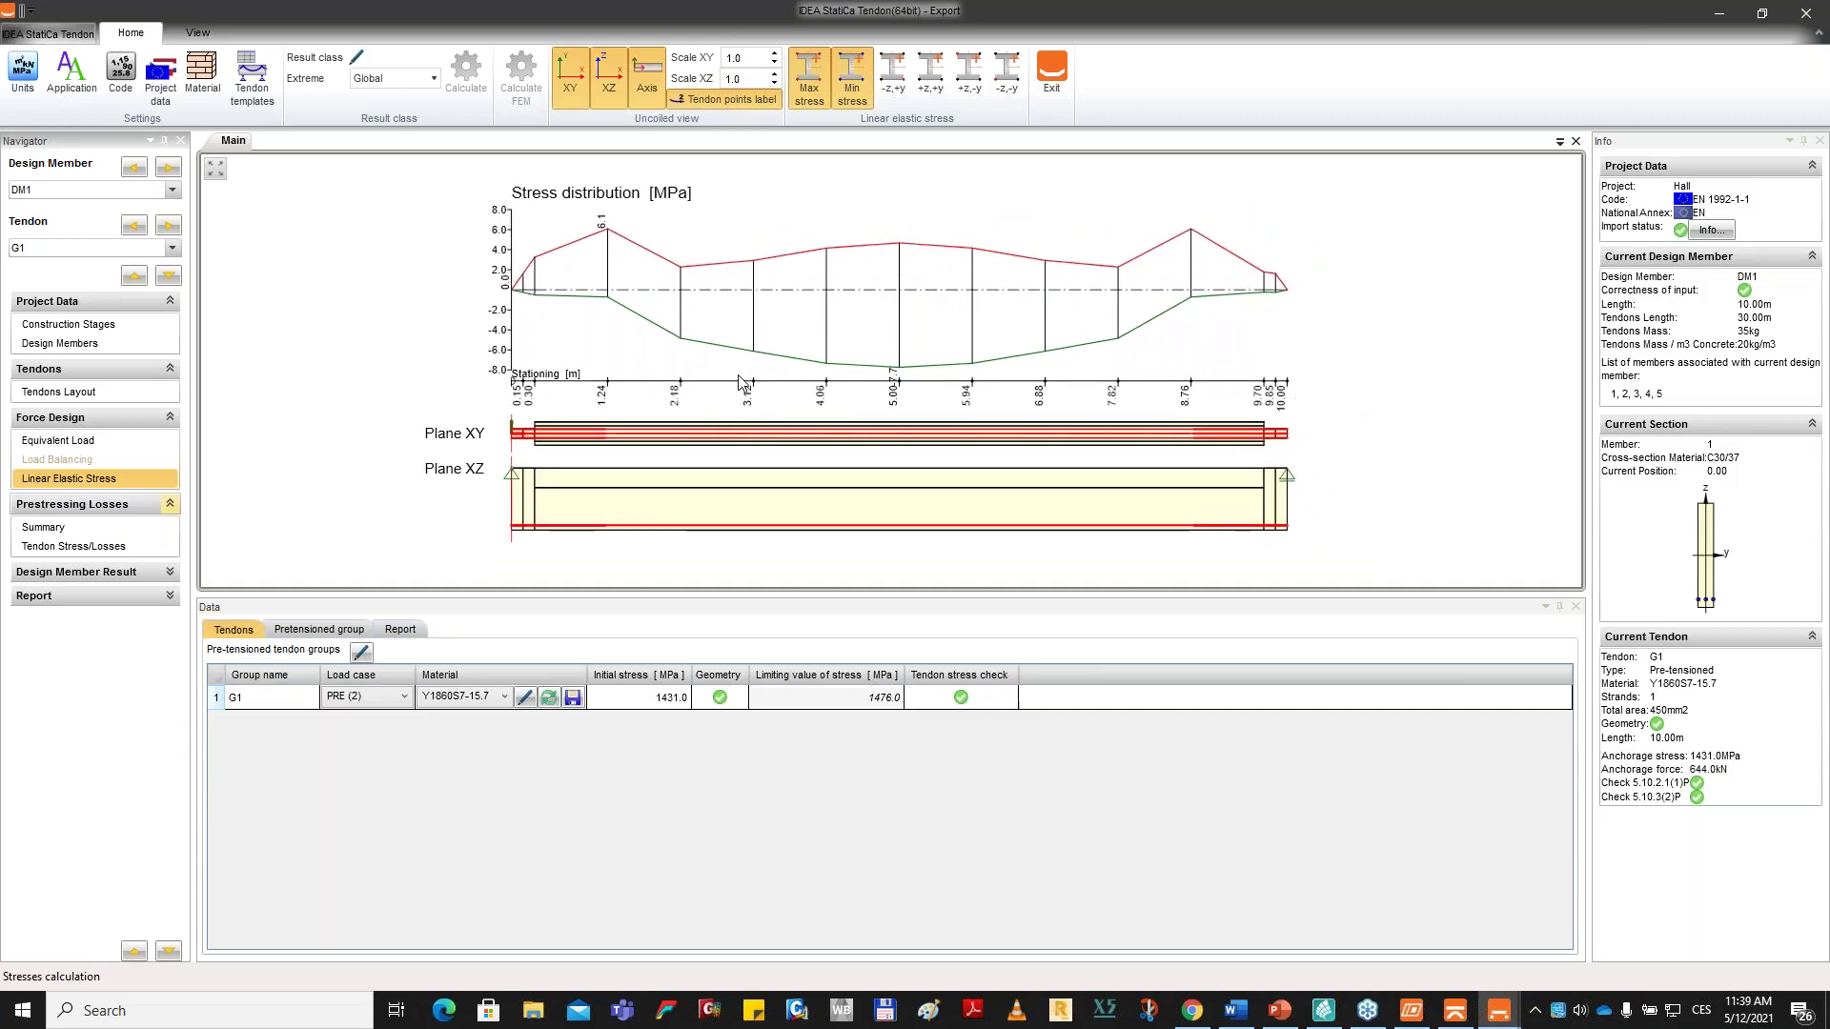
Open the tendon stresses and losses of group G1 and examine the stress diagram and the transmission length at the beginning.
left_click(116, 546)
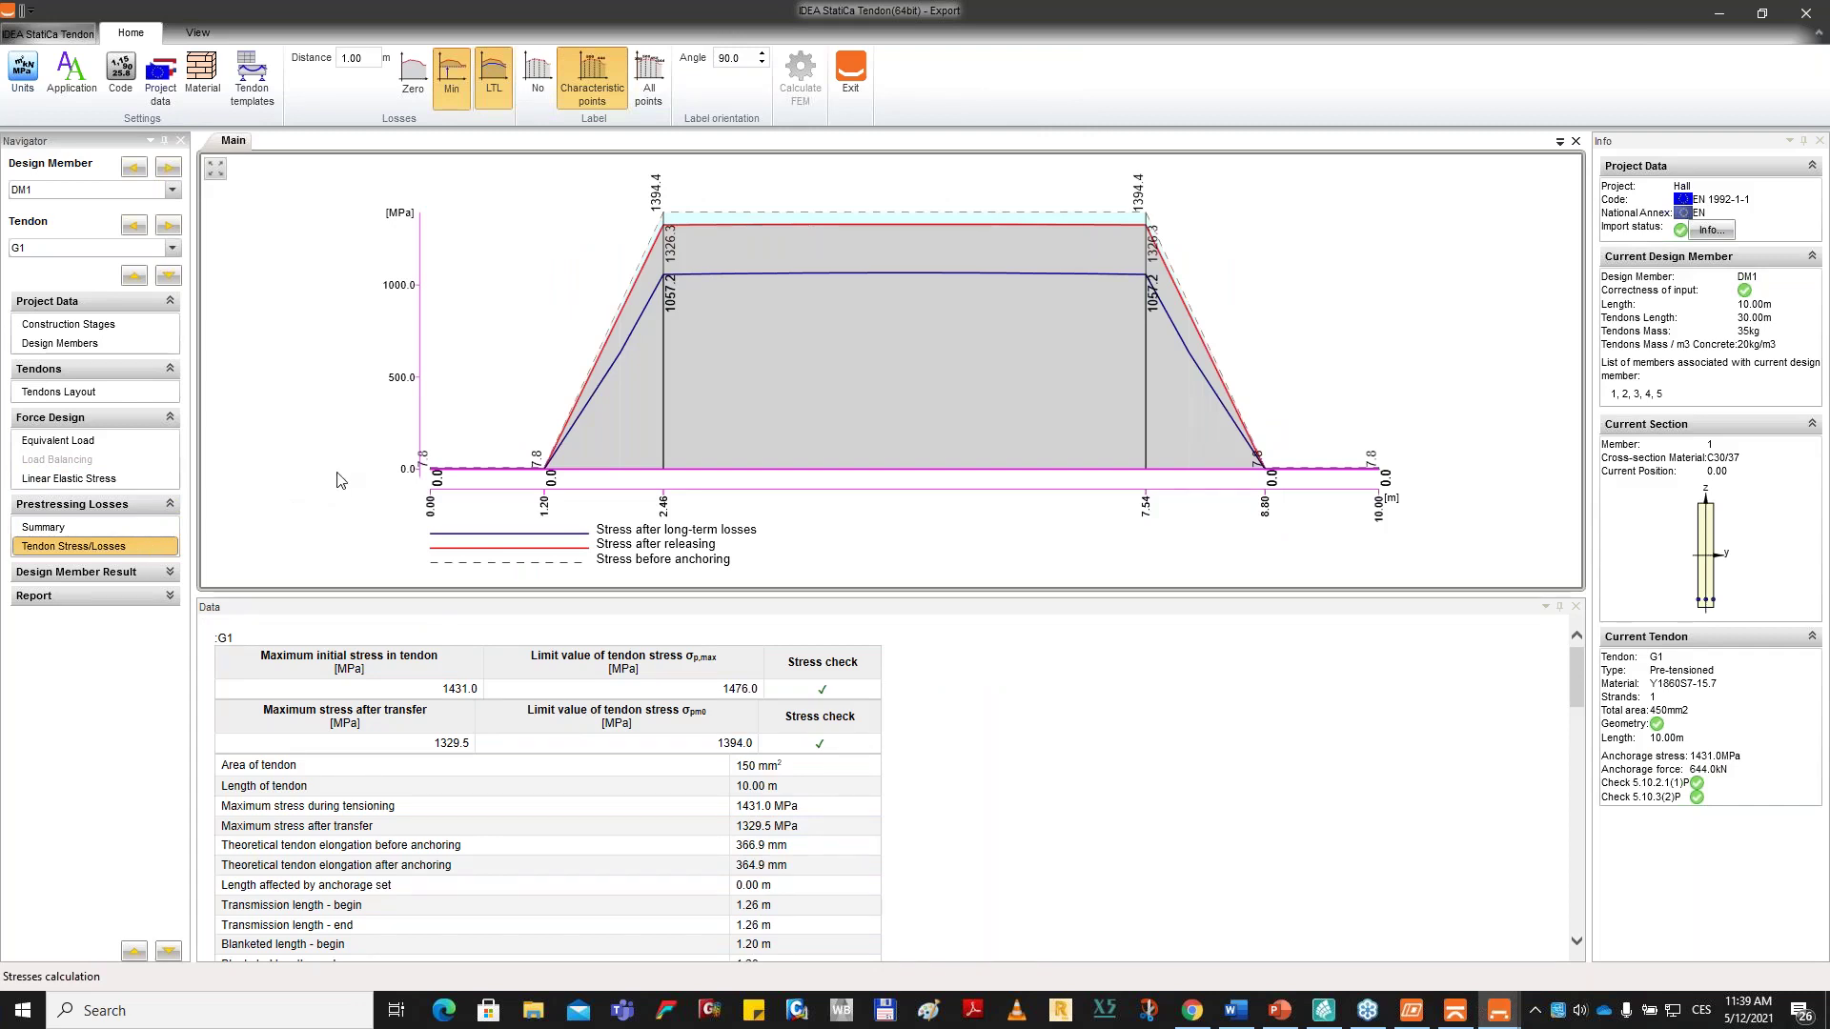
middle_click_drag(571, 302, 568, 307)
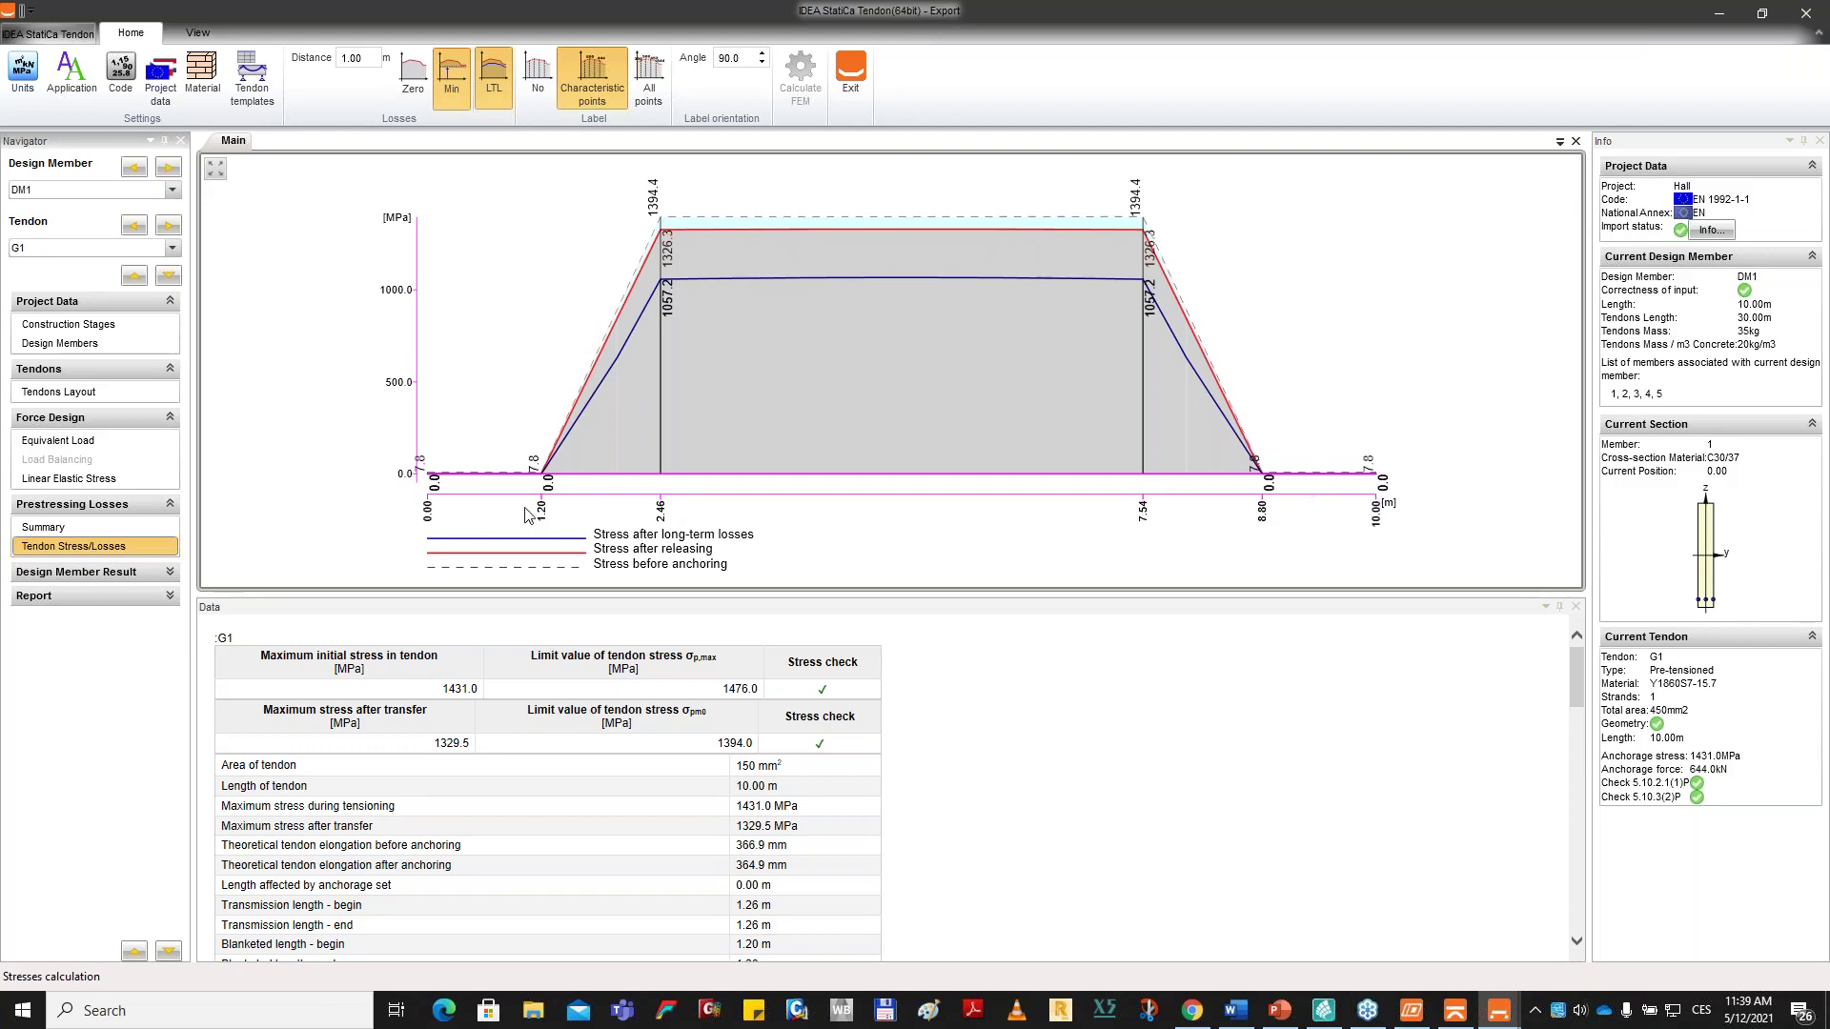
key("ctrl")
key("ctrl")
left_click_drag(773, 908, 734, 908)
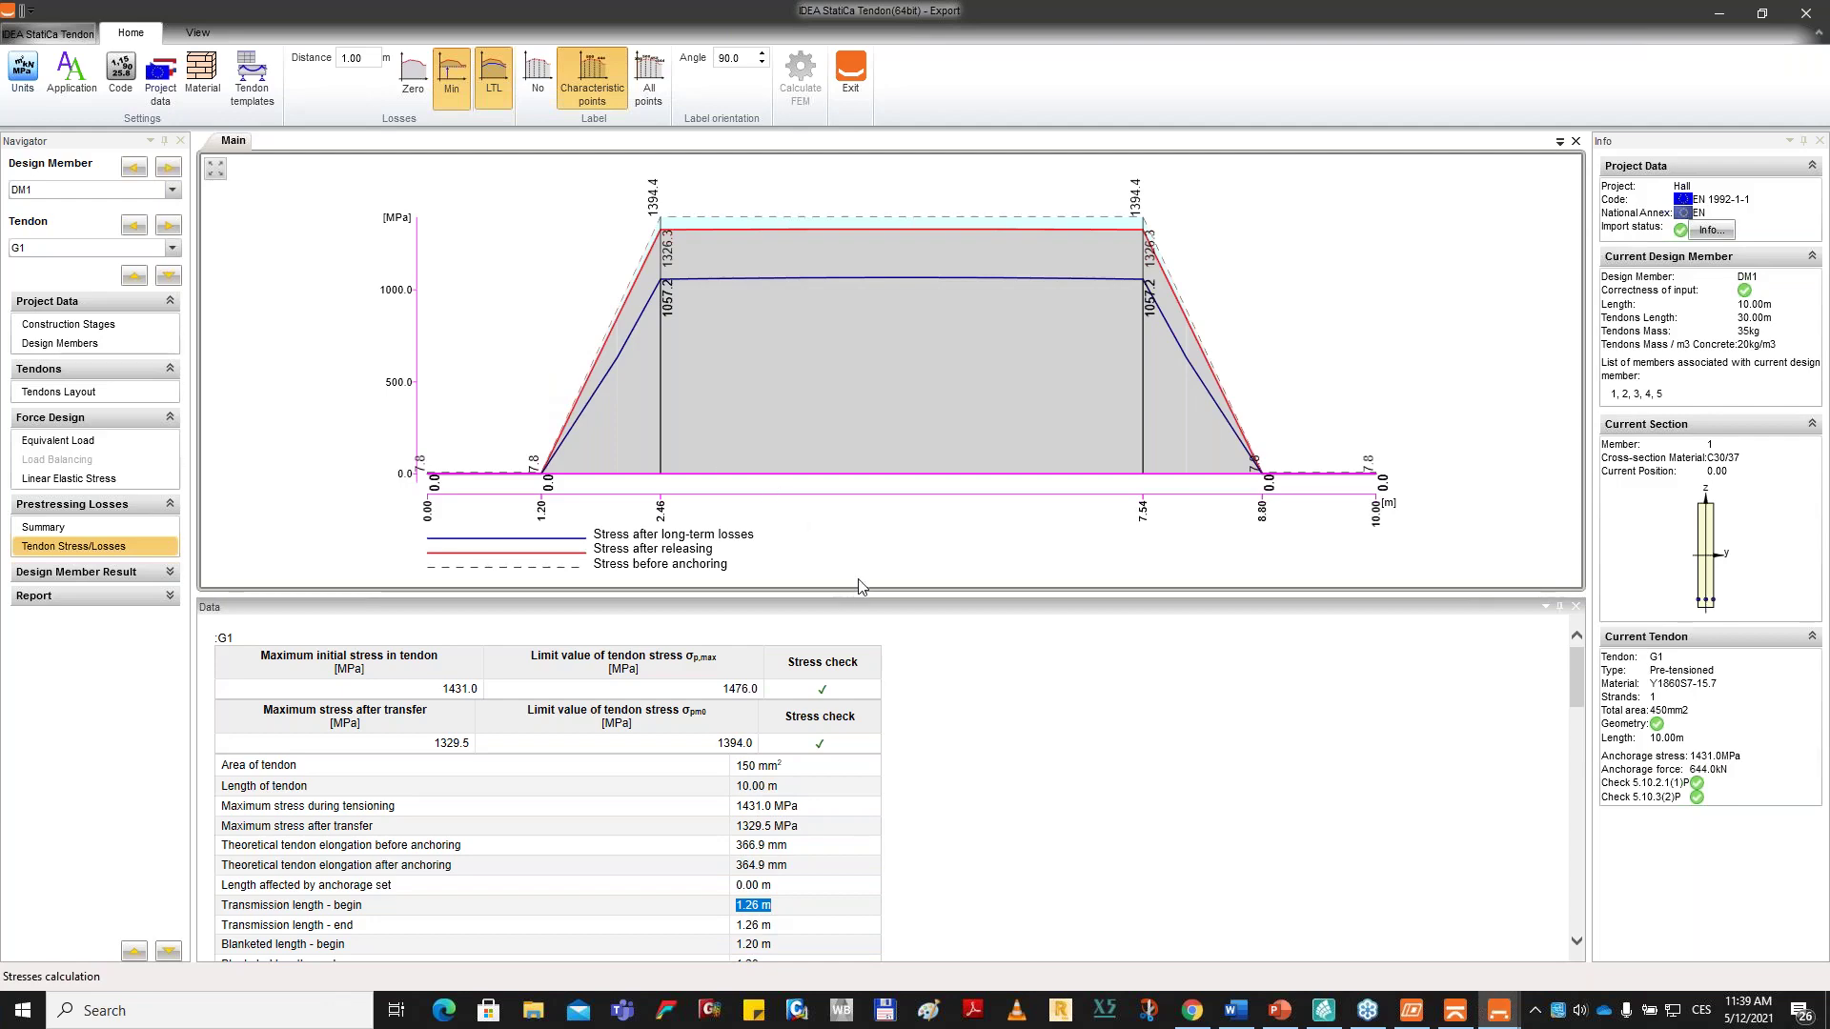
Enlarge the results data area and review the table of short-term prestressing losses along the tendon.
left_click_drag(863, 594, 863, 355)
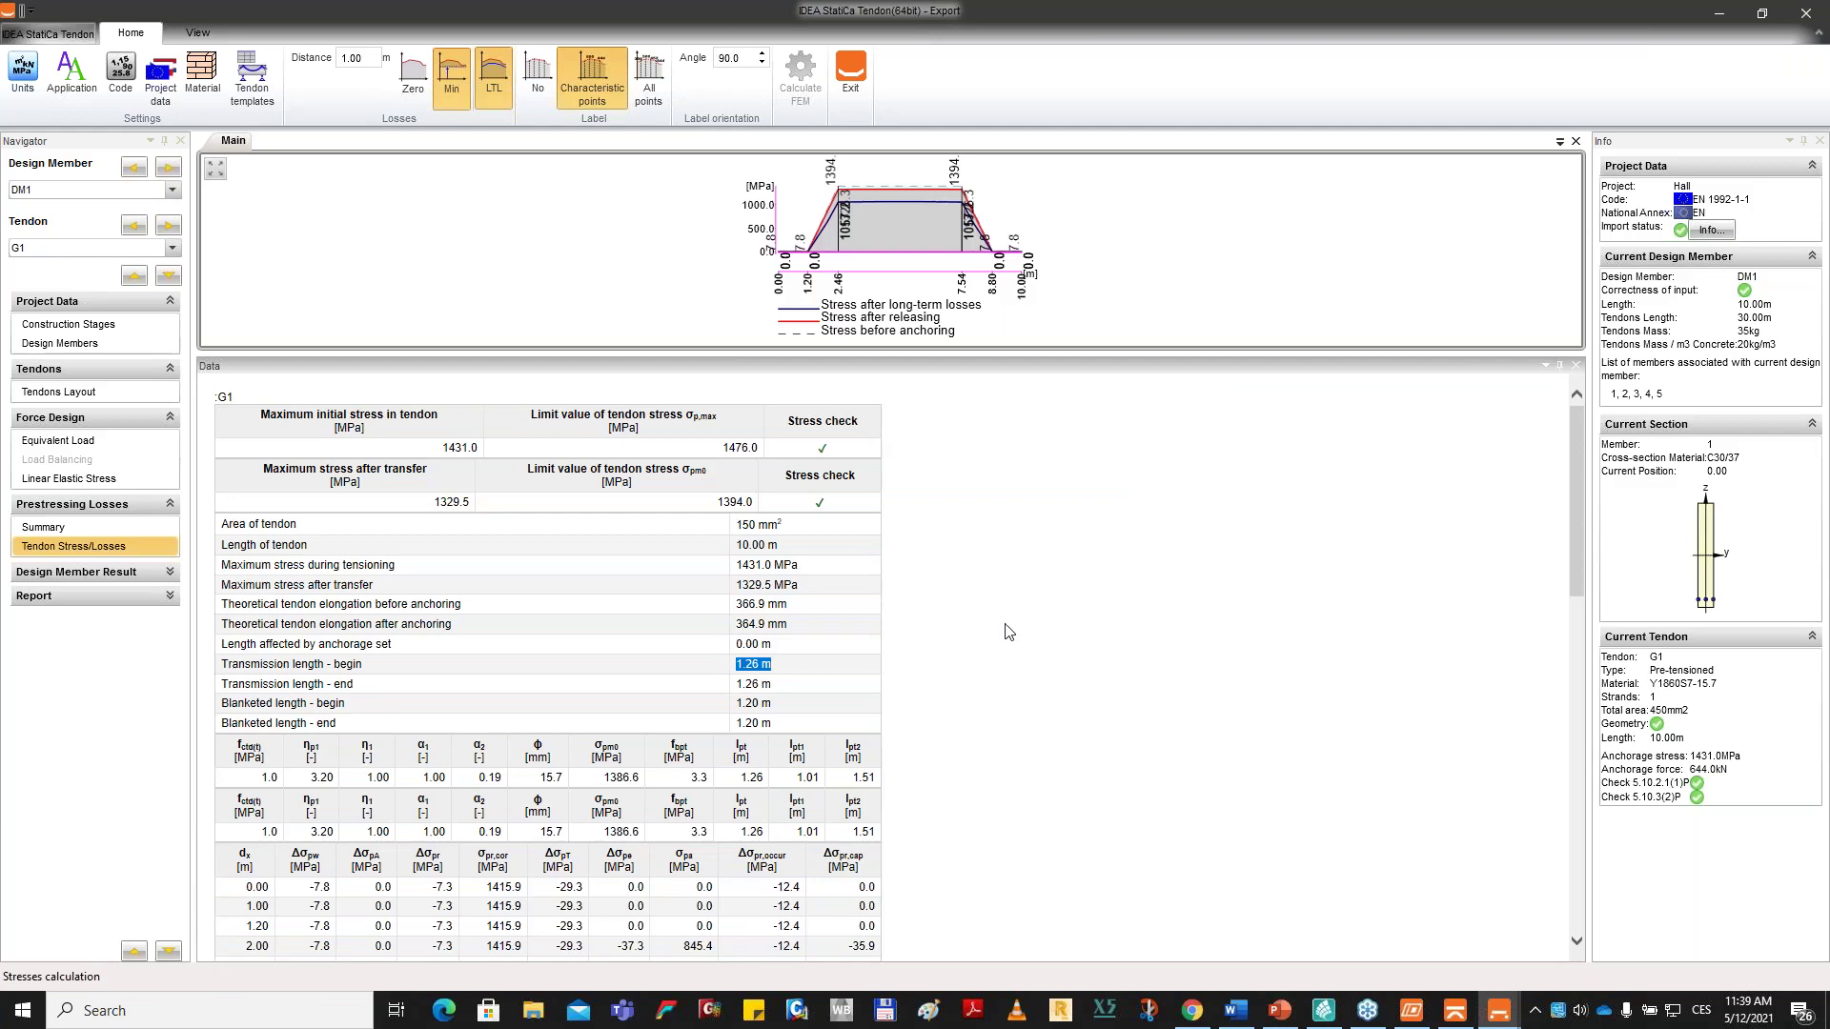
scroll(1008, 629, "down", 3)
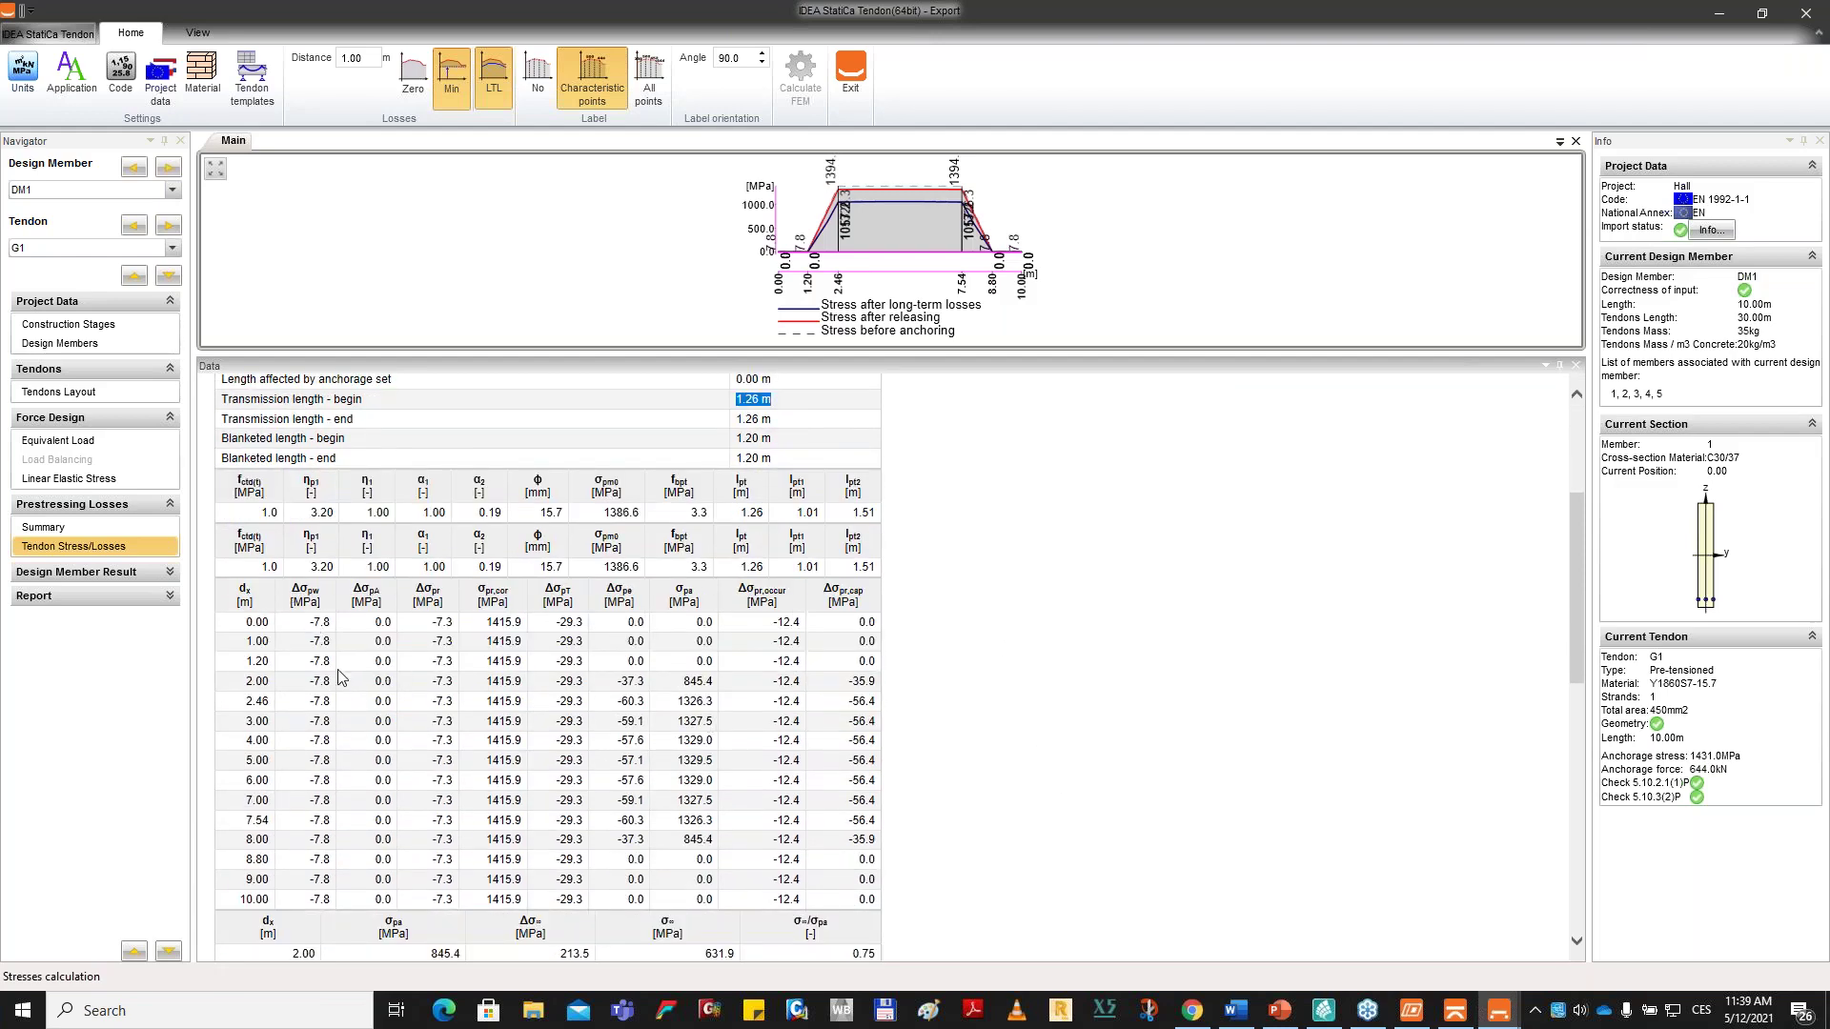
key("ctrl")
mouse_move(309, 597)
key("ctrl")
scroll(704, 641, "down", 2)
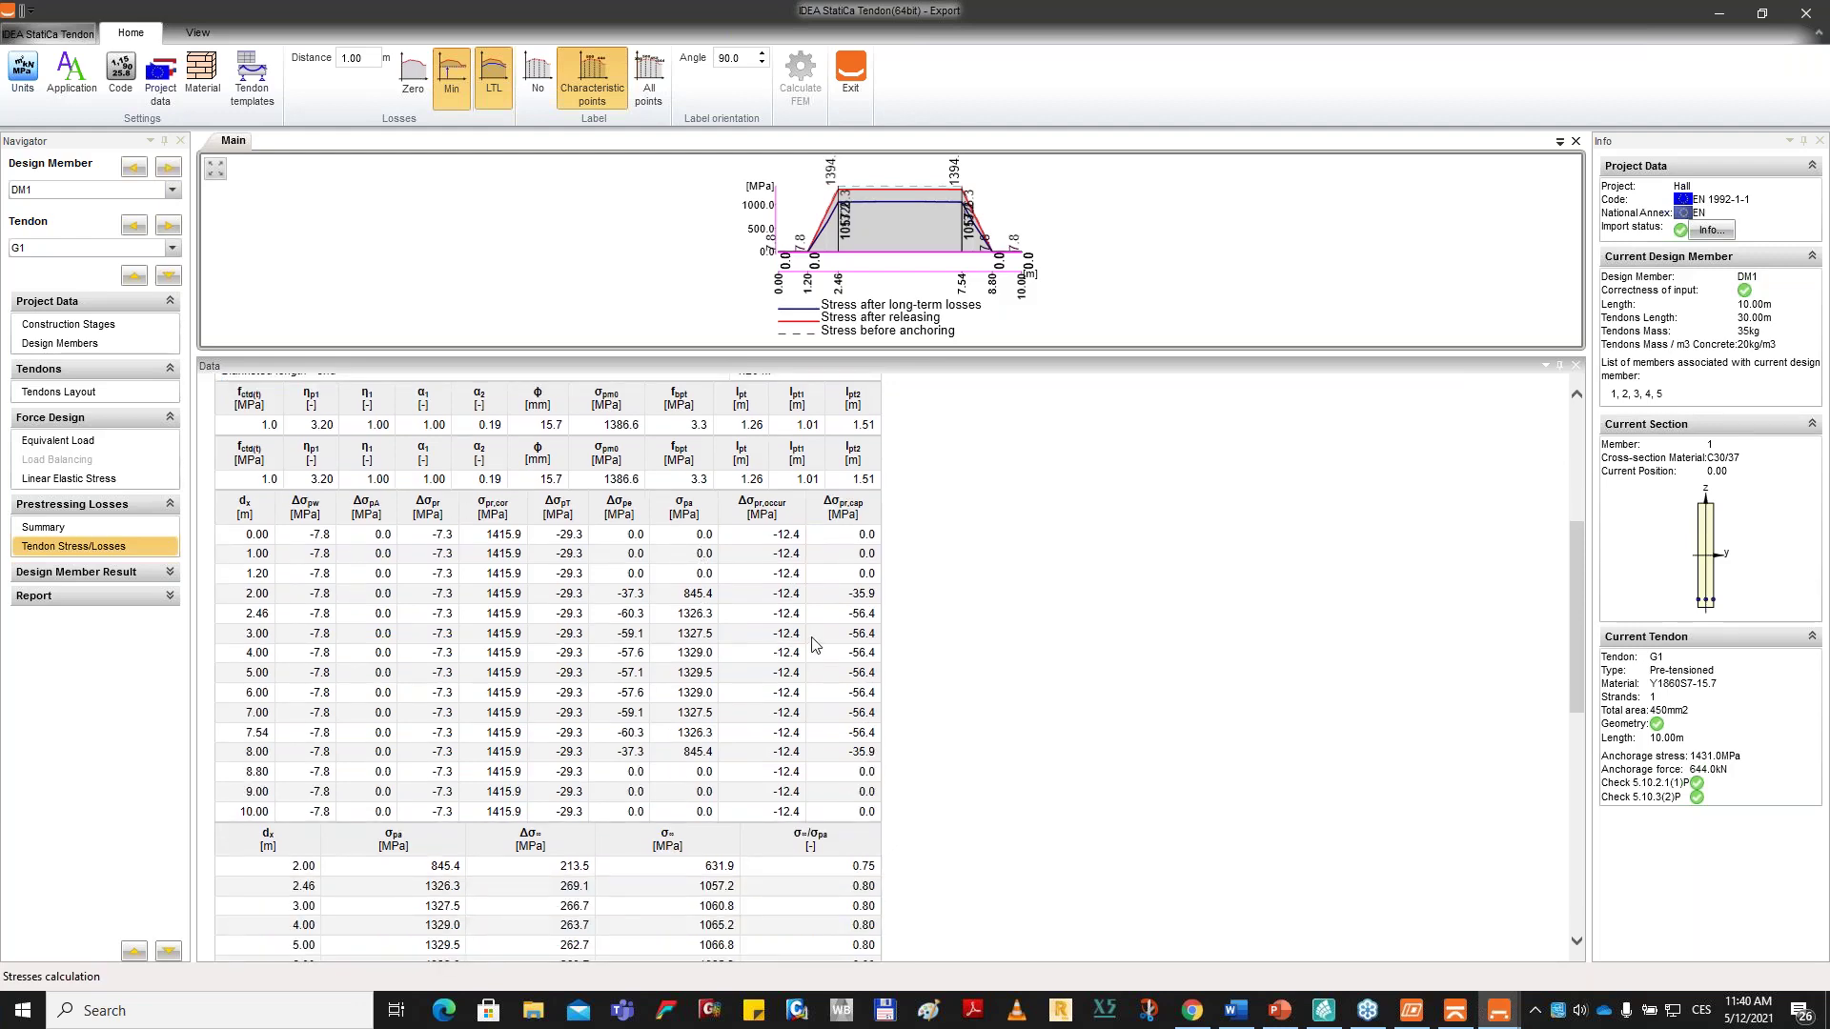
Examine the long-term losses and the resulting tendon stresses for each position in the last results table.
scroll(815, 645, "down", 4)
left_click(305, 673)
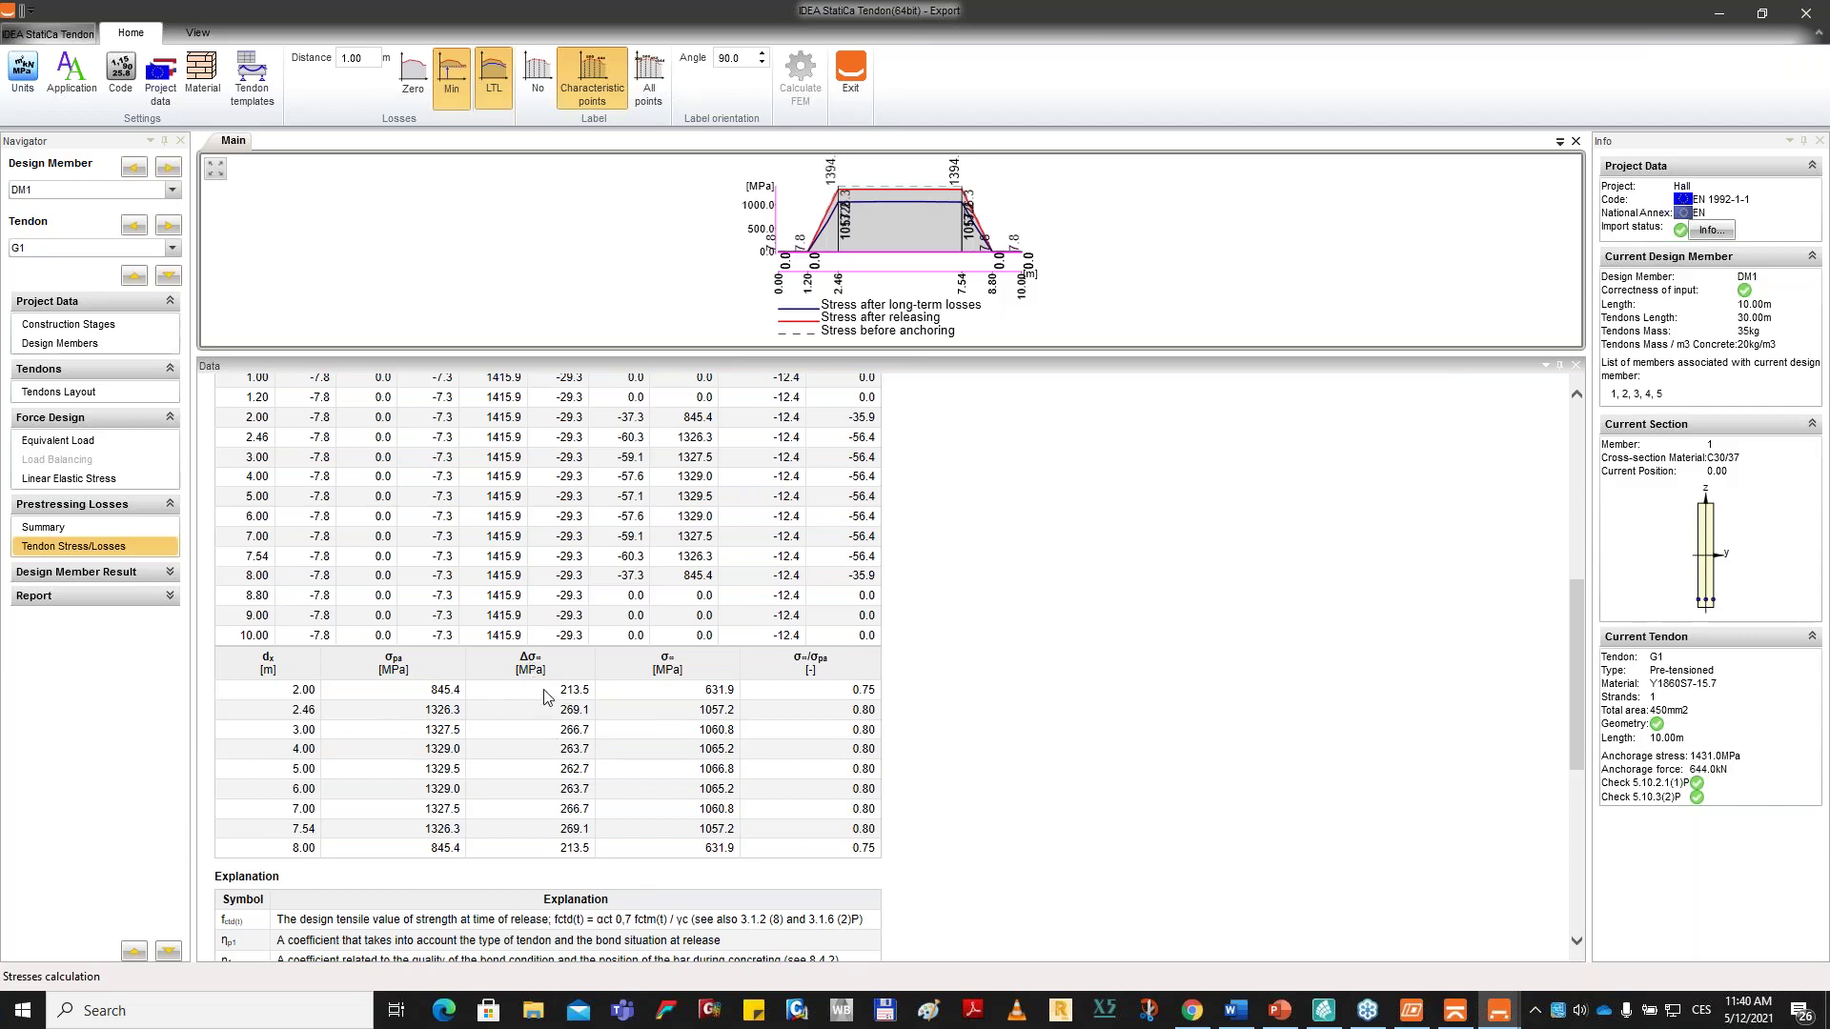
left_click_drag(546, 697, 589, 691)
mouse_move(532, 665)
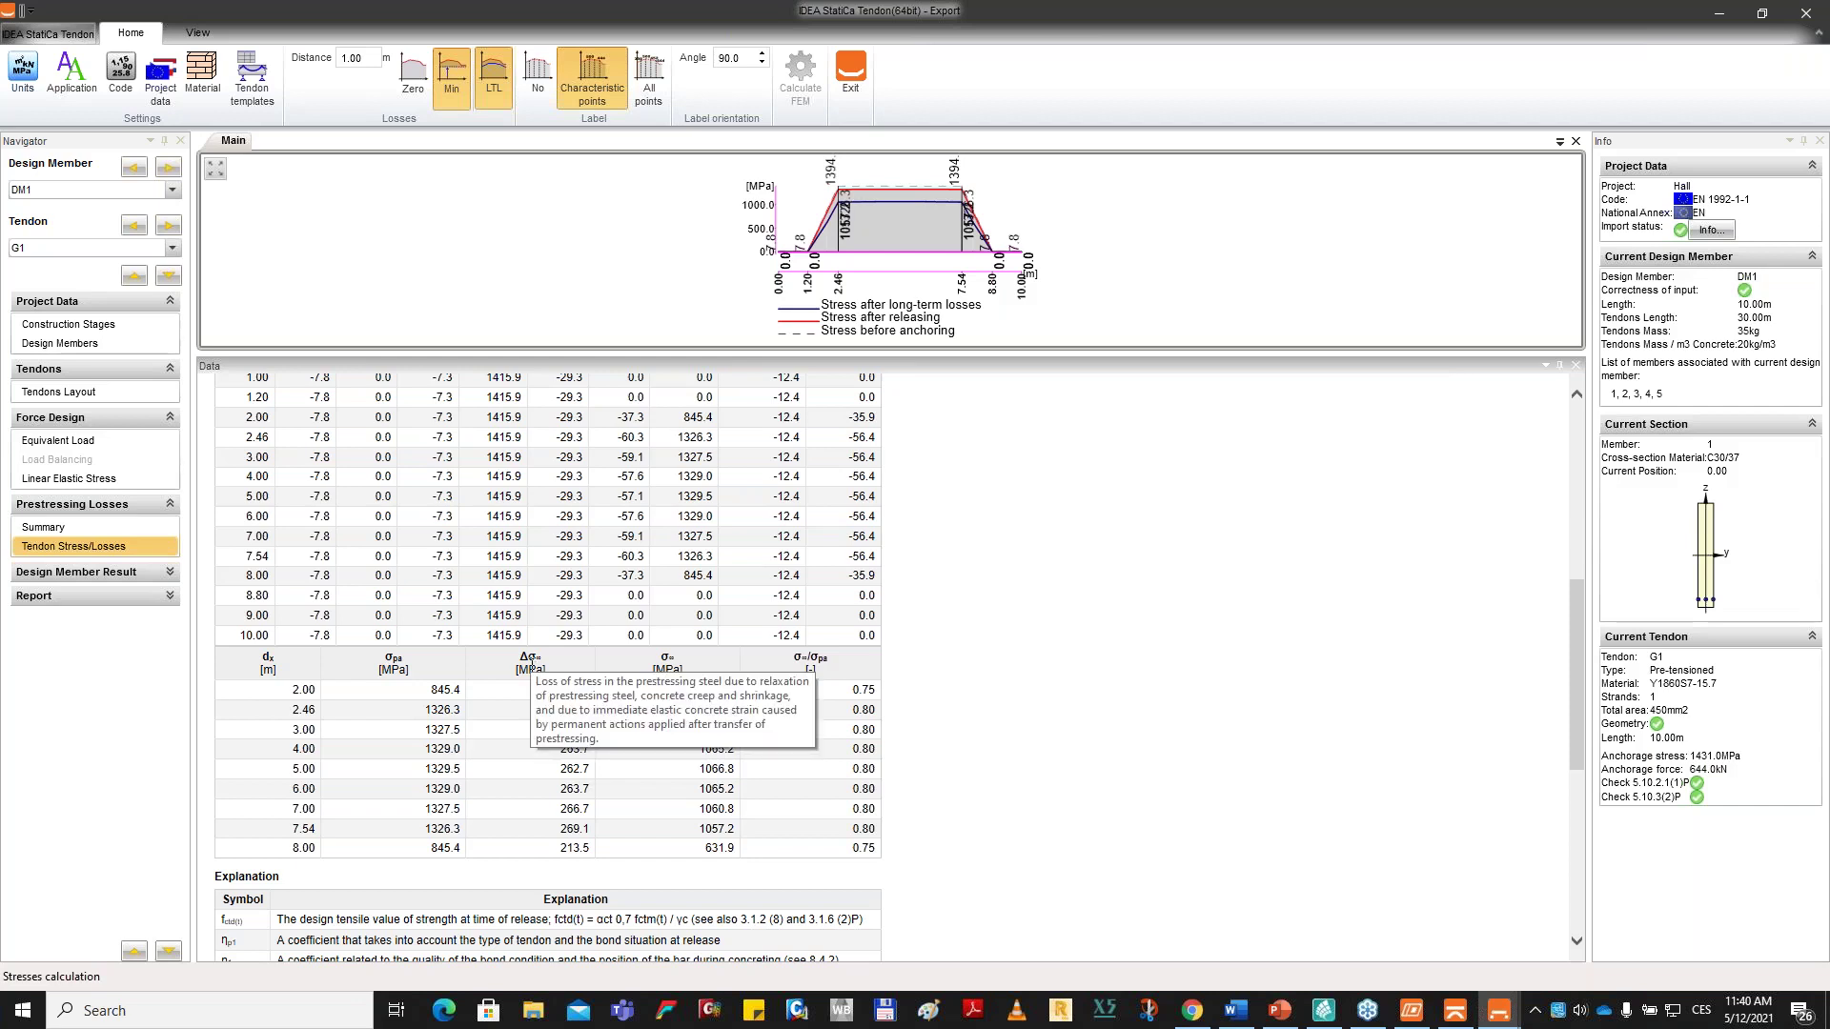
left_click(666, 664)
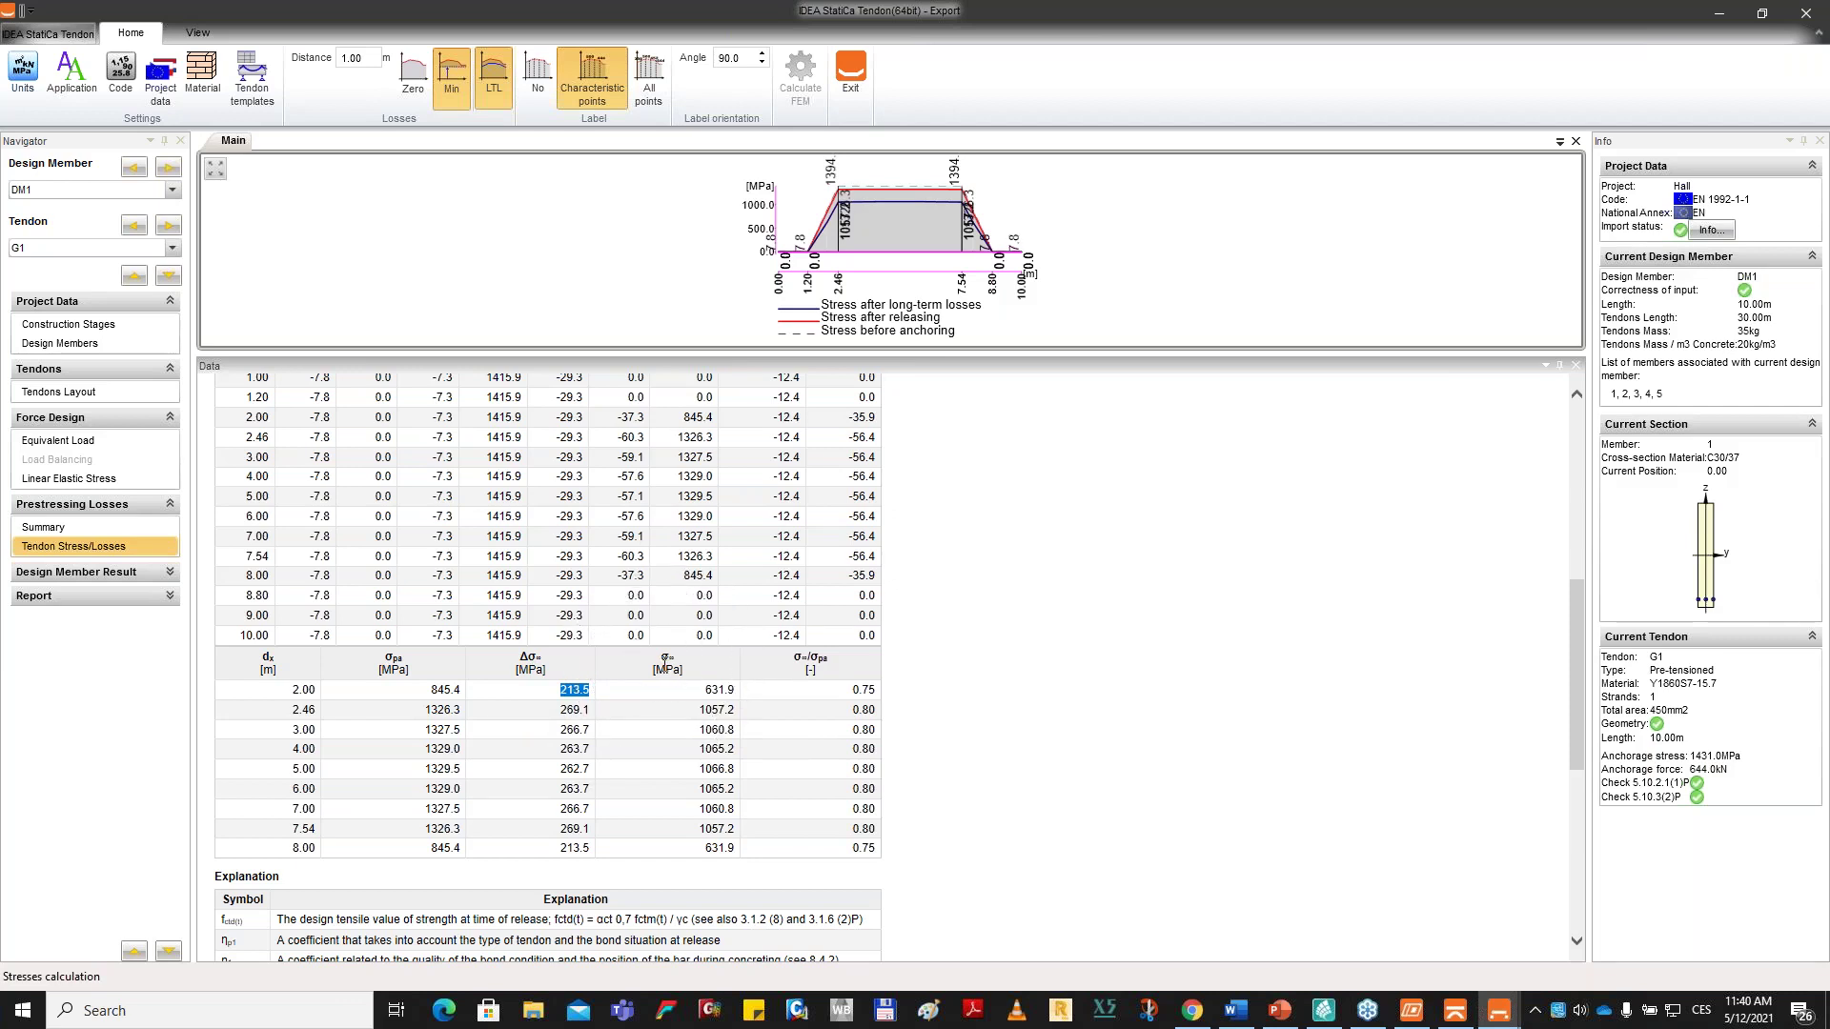
left_click_drag(675, 699, 734, 858)
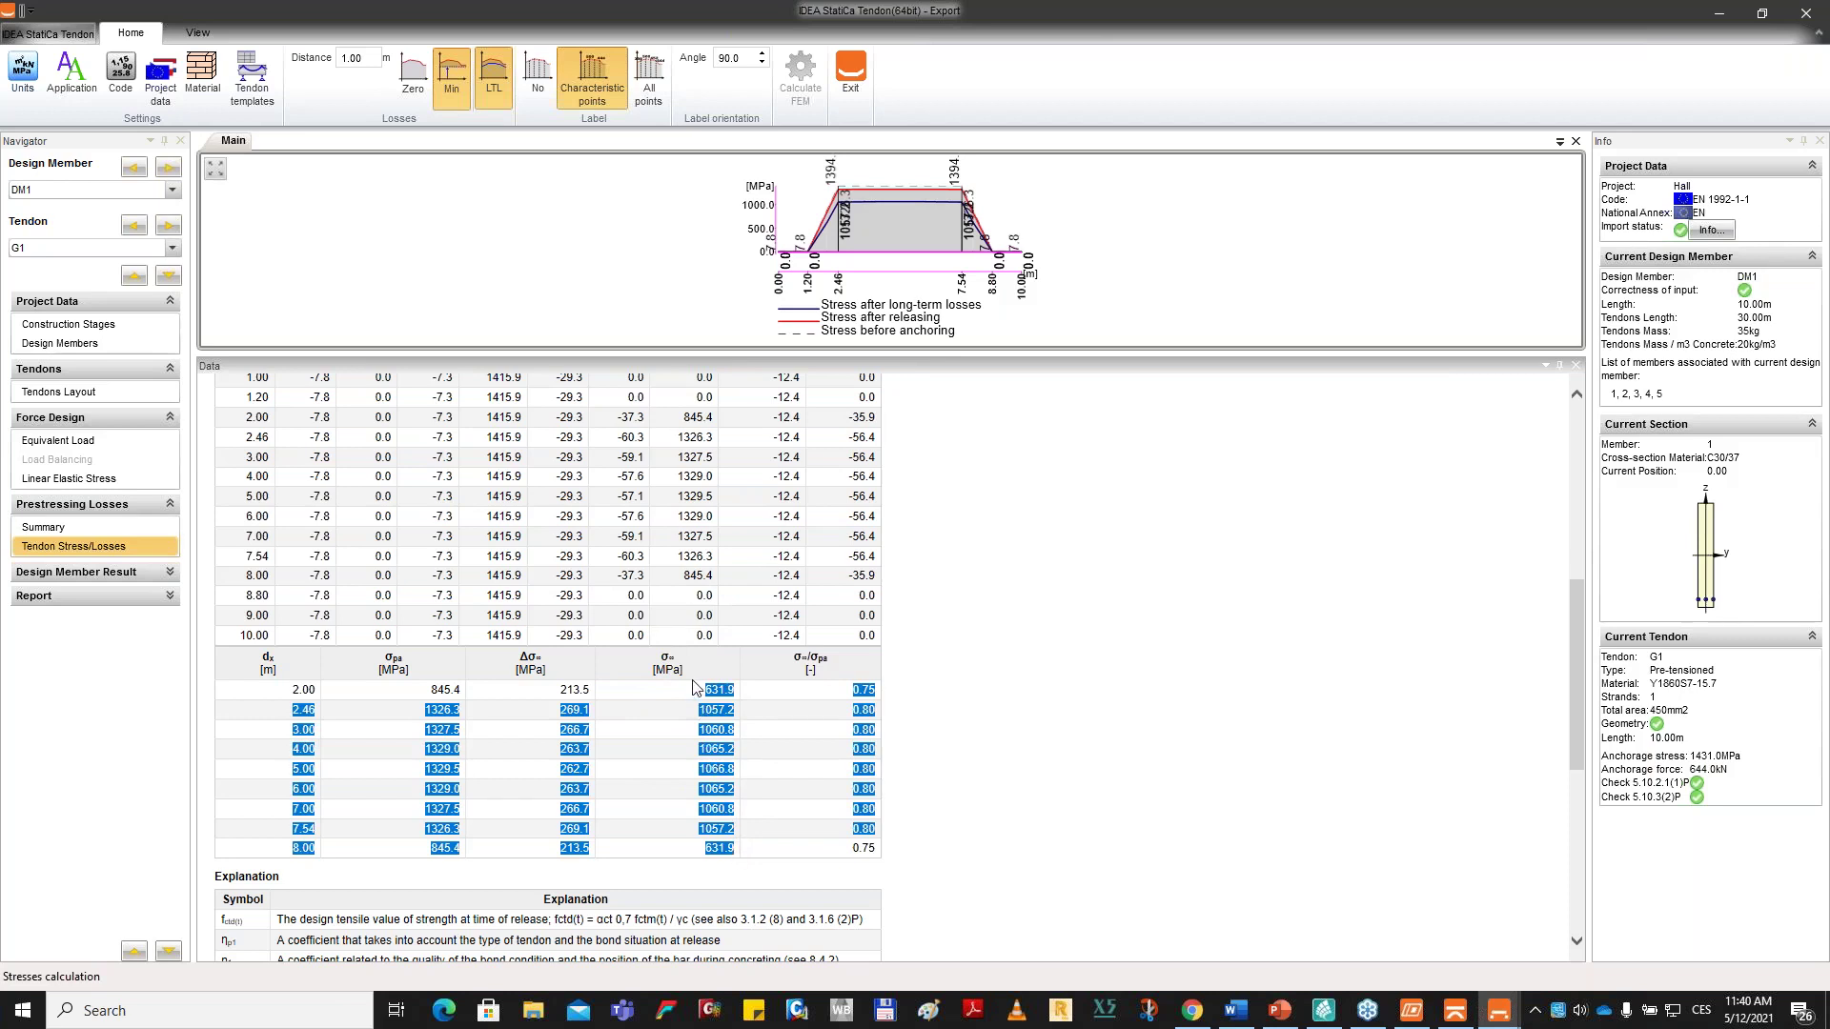
left_click(707, 713)
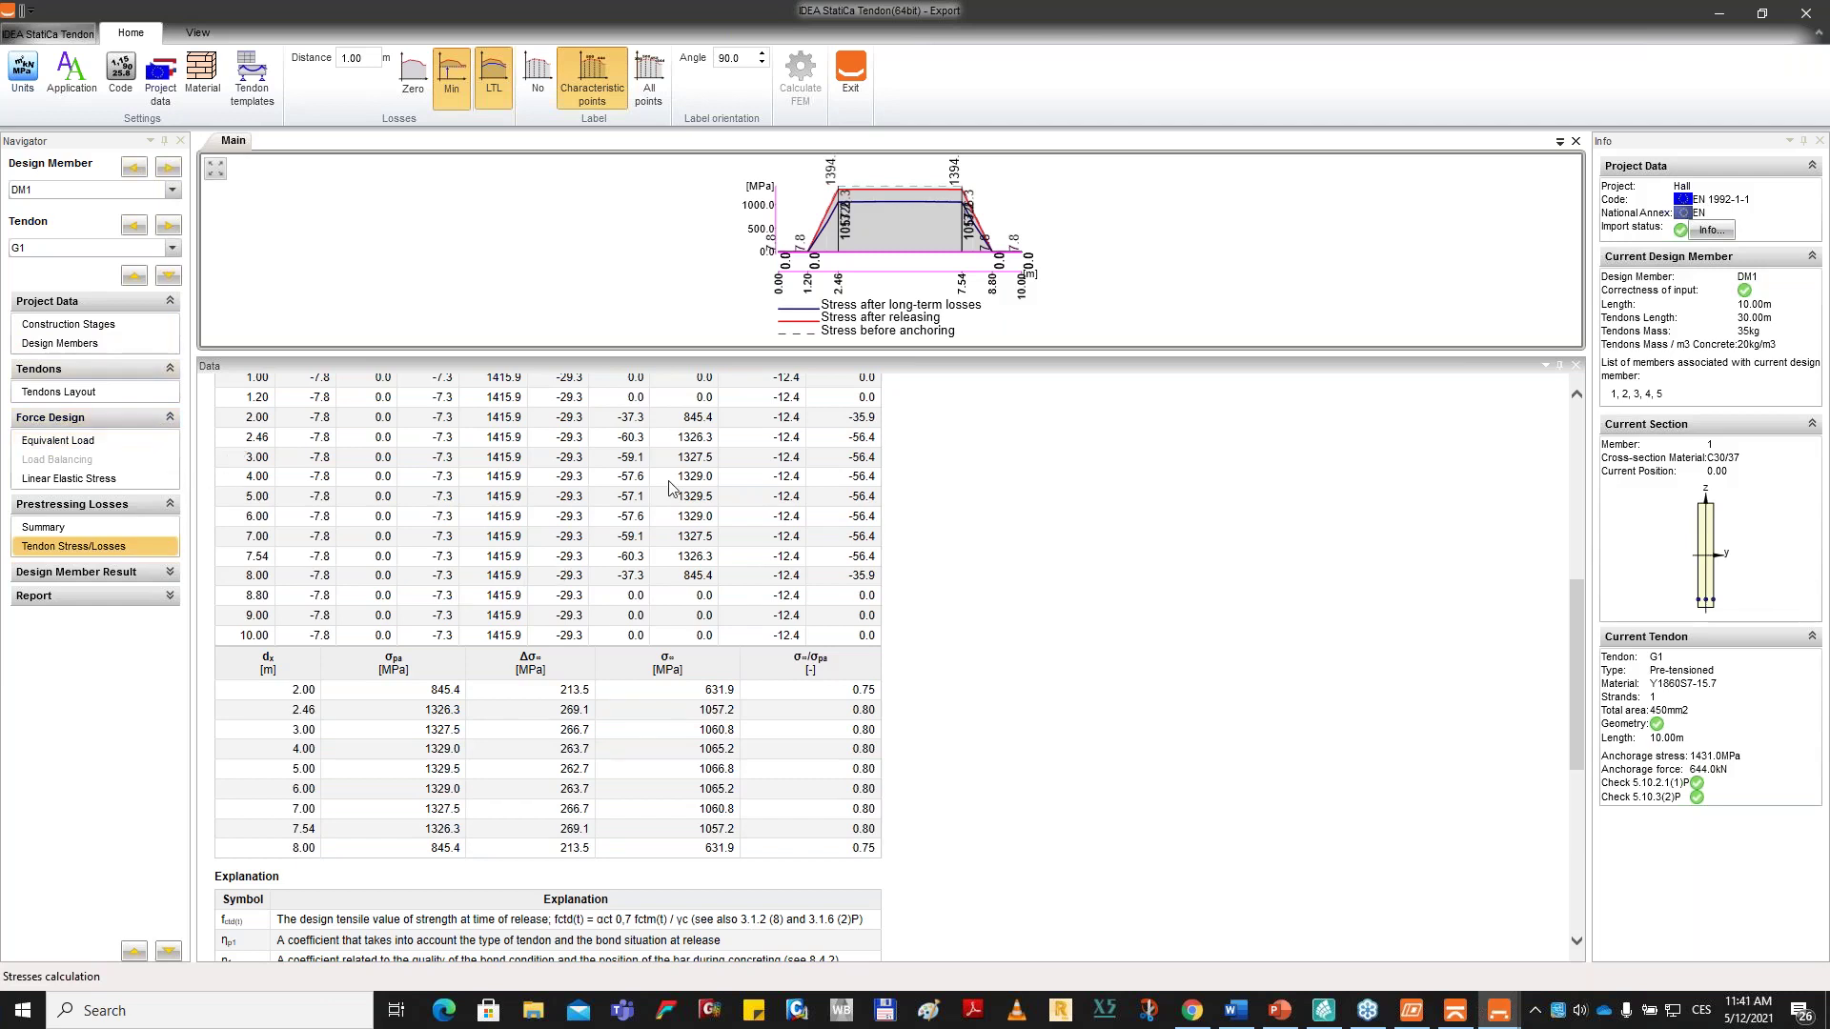
Return to IDEA StatiCa Beam, set the end of curing to 5 days and enable the calculation of non-linear creep.
left_click_drag(1008, 359, 1011, 516)
left_click(850, 71)
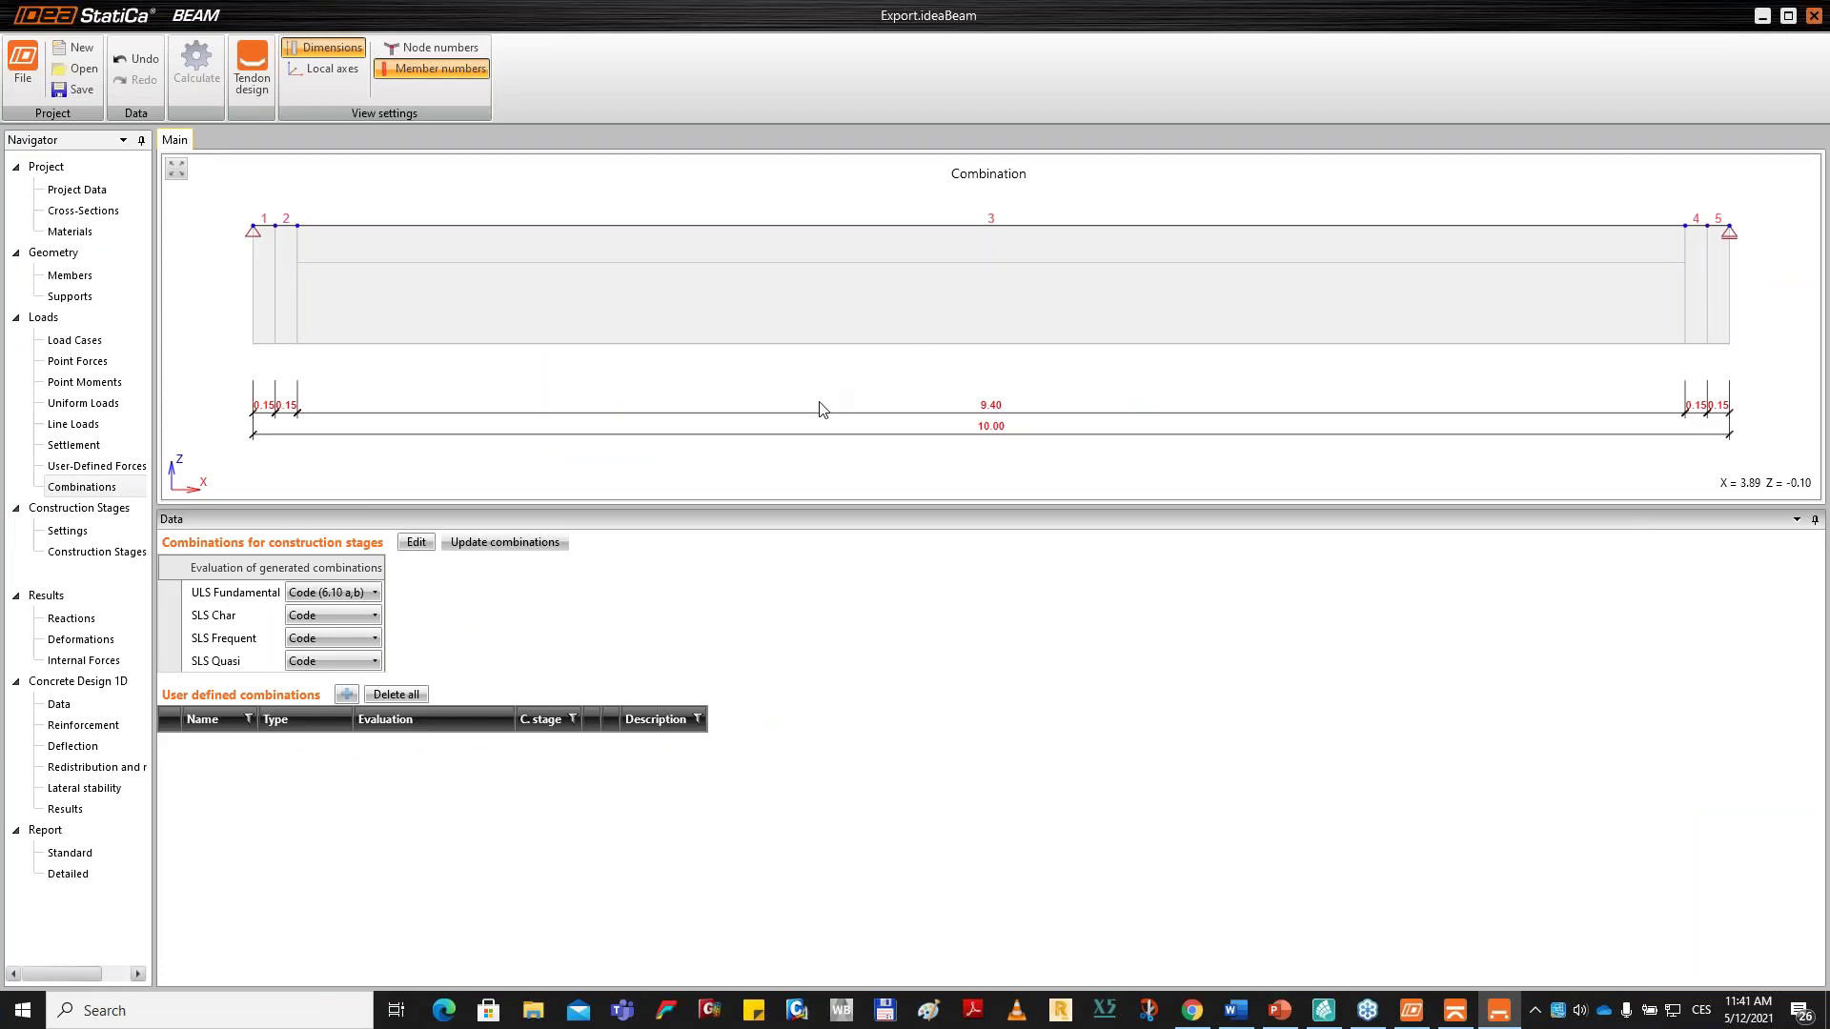
left_click(81, 551)
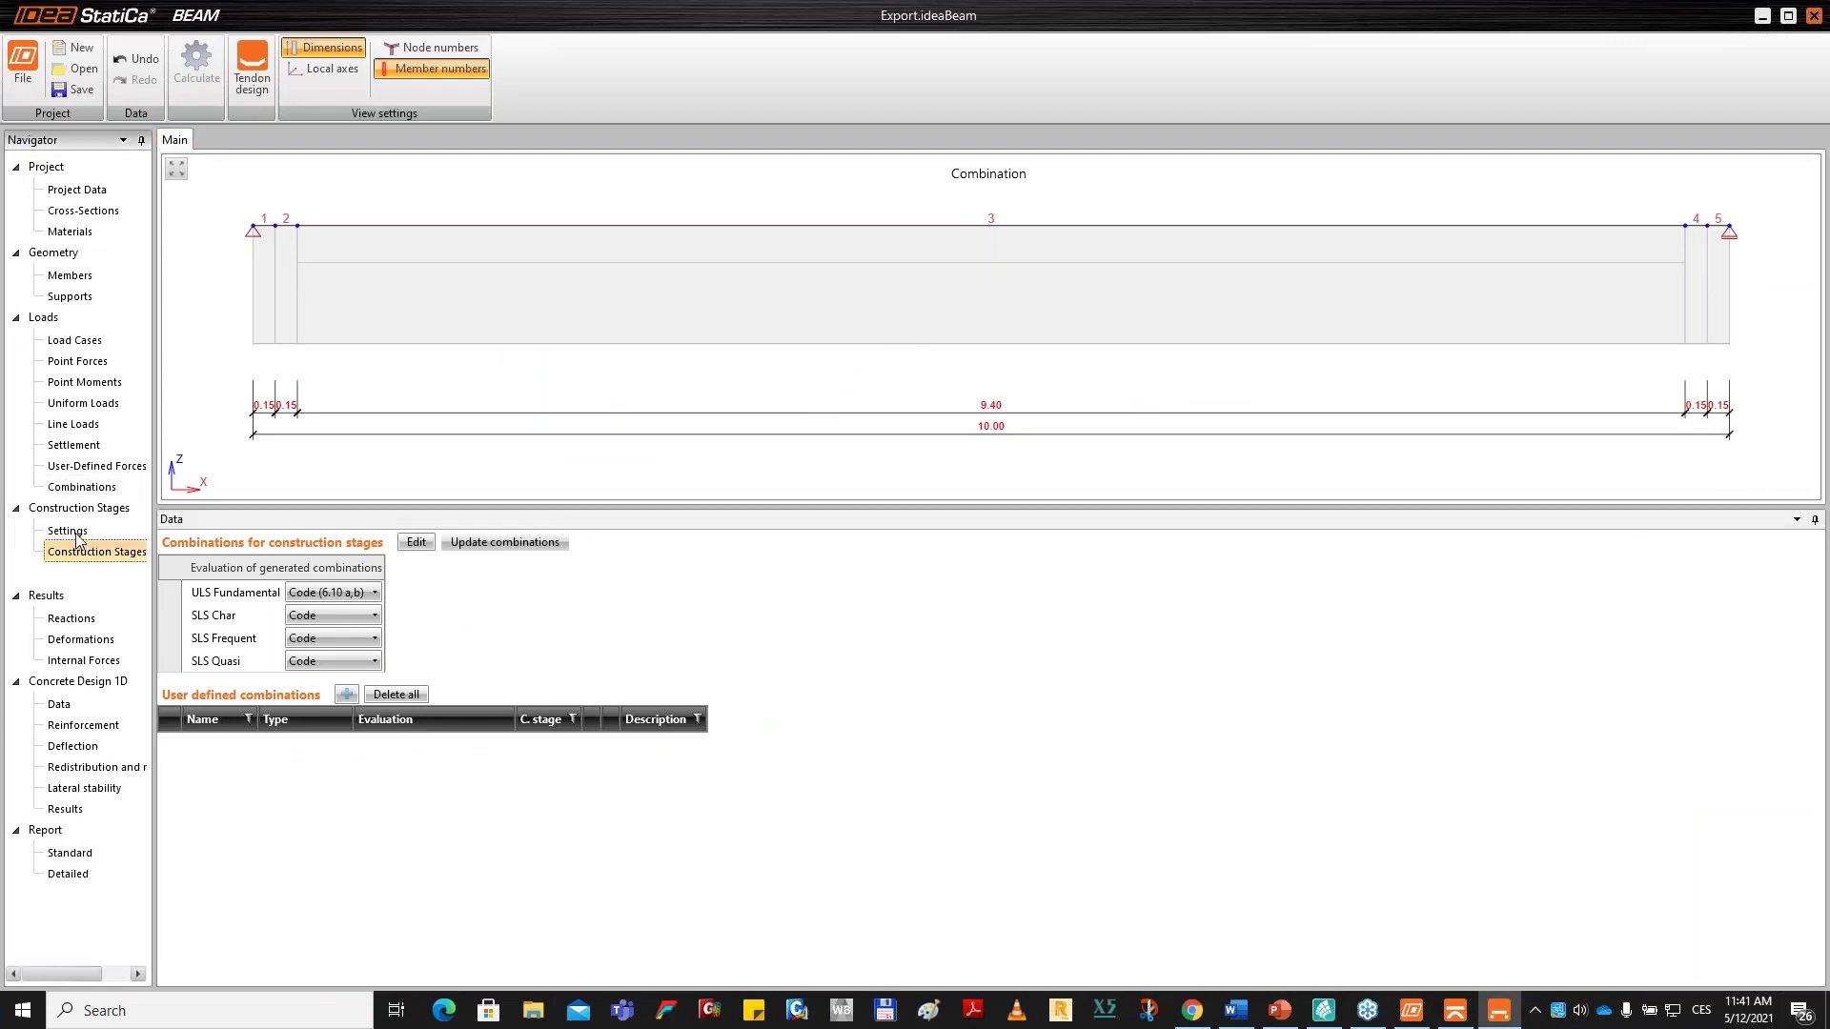
left_click(69, 532)
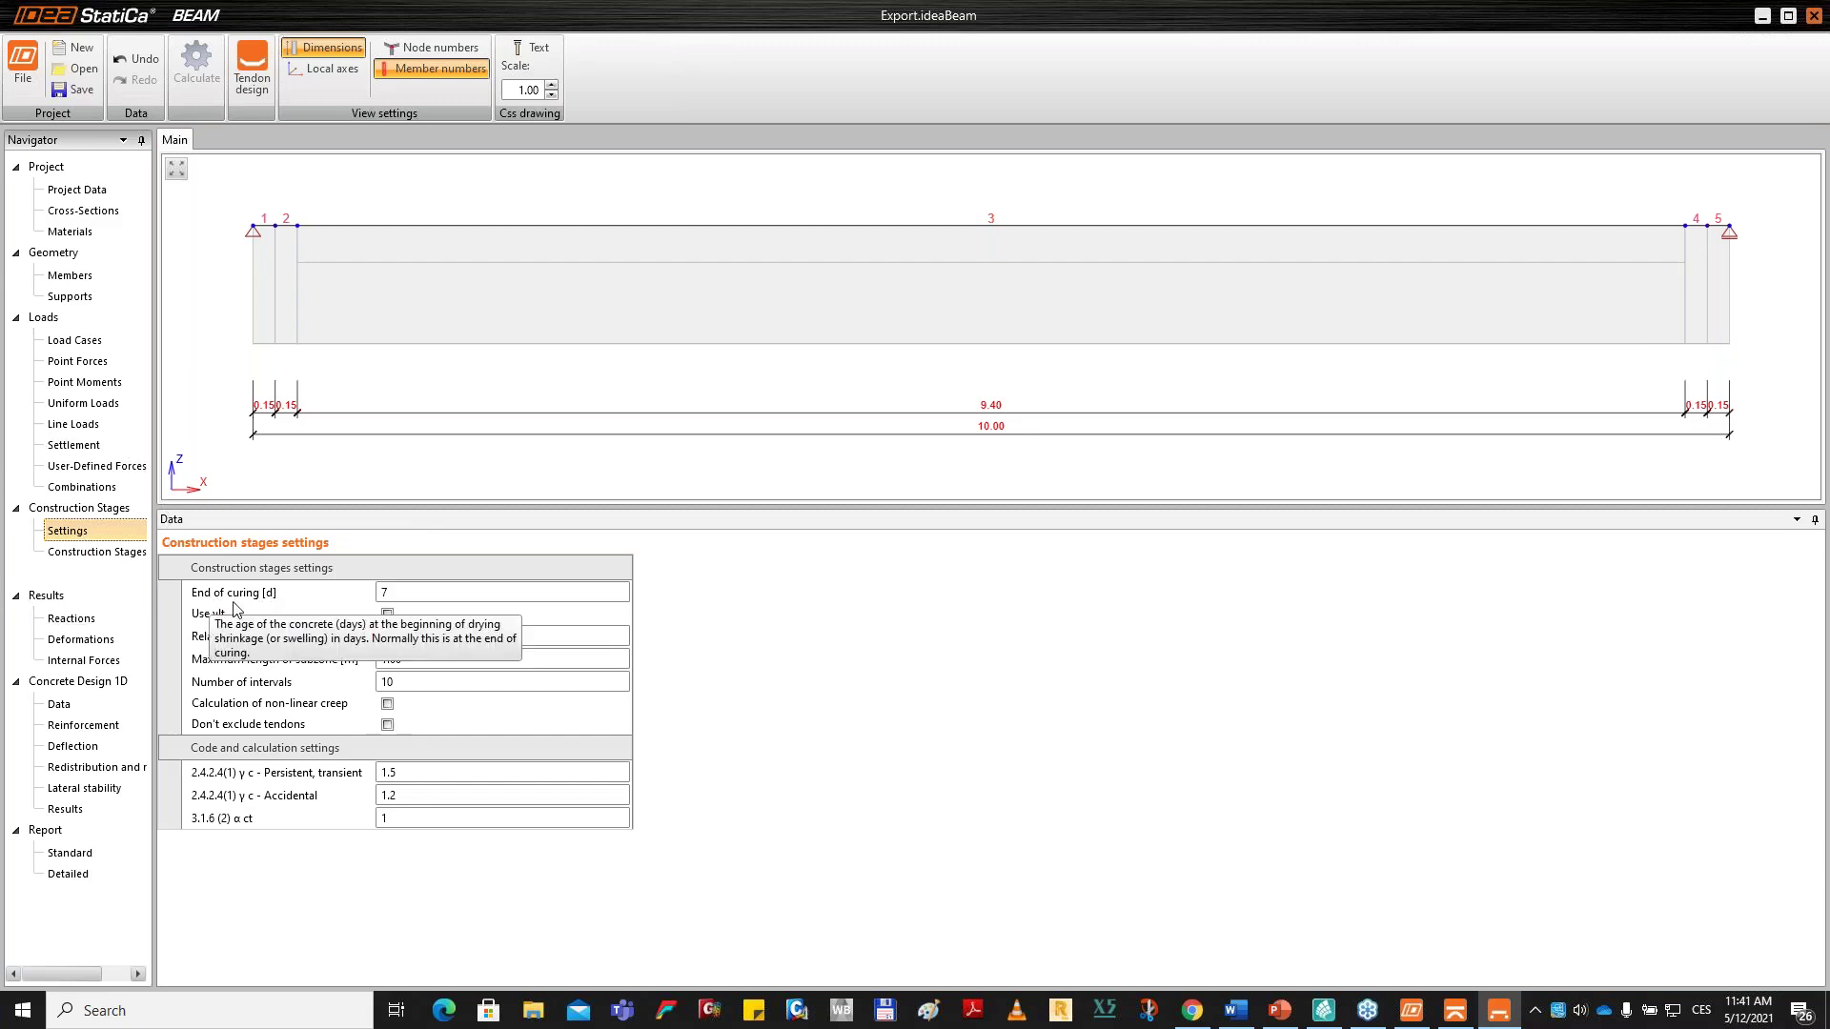
left_click(356, 601)
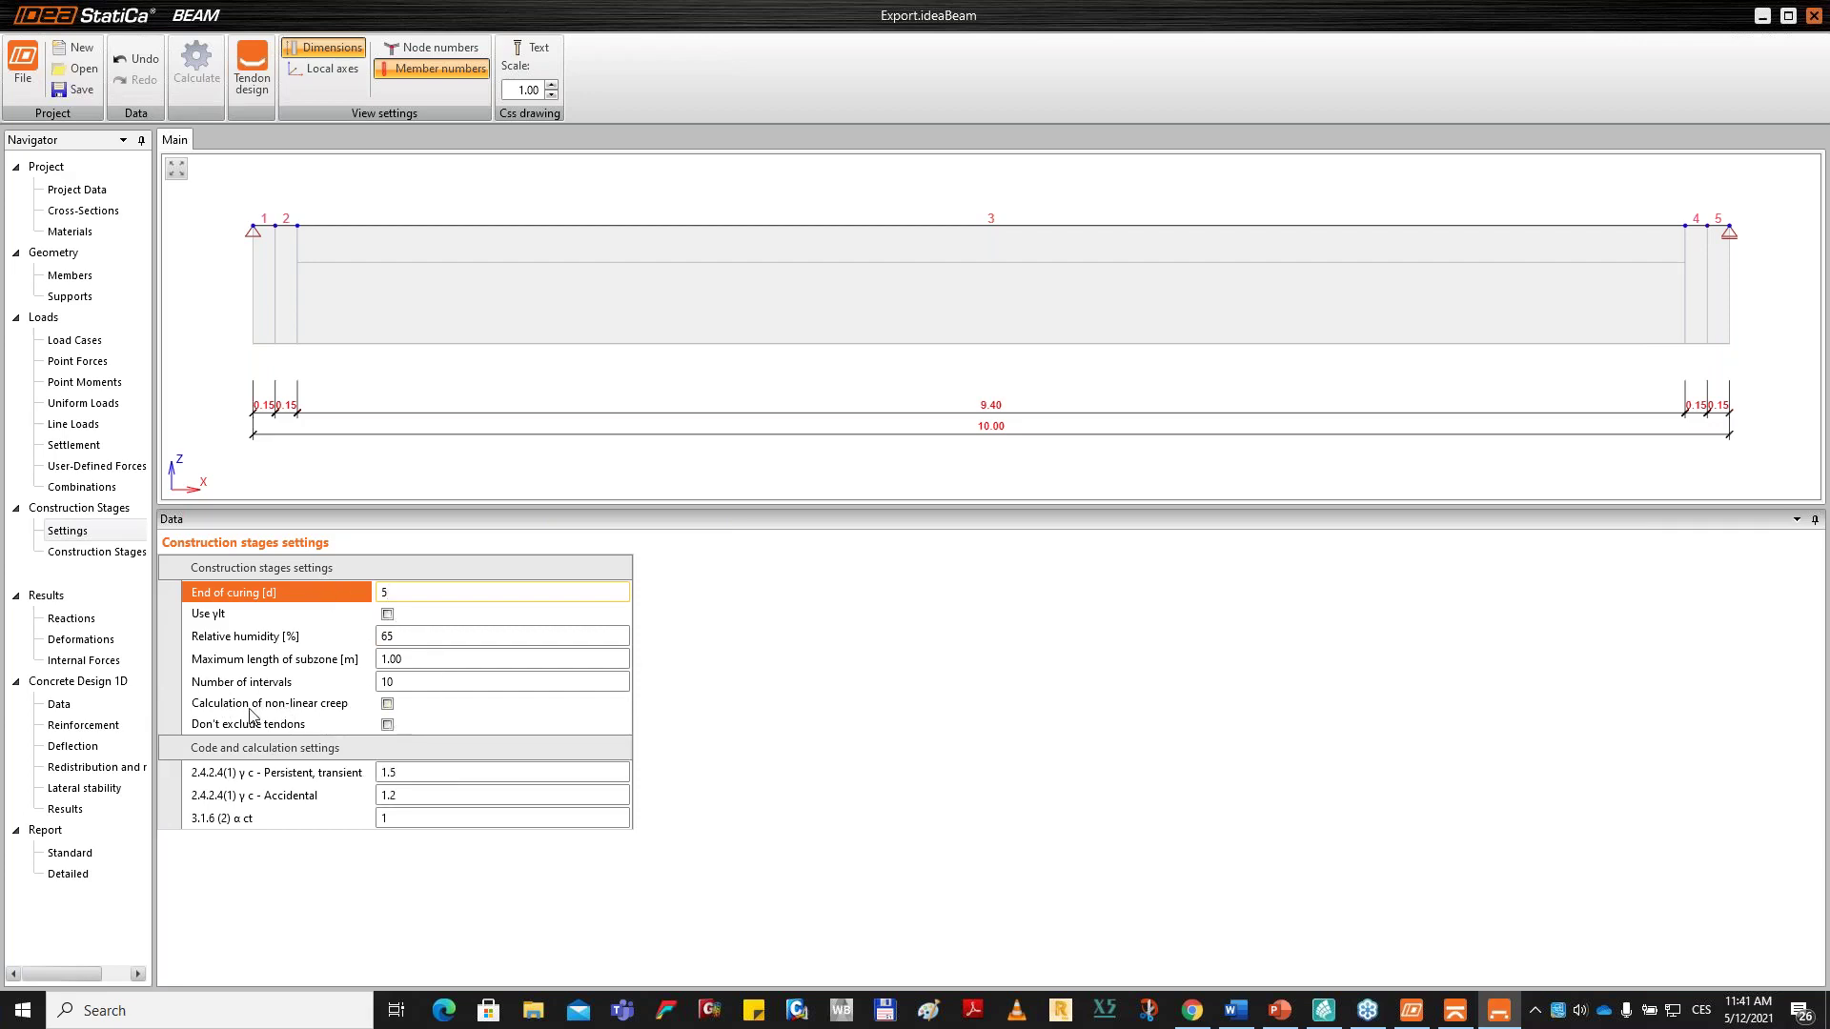
left_click(387, 703)
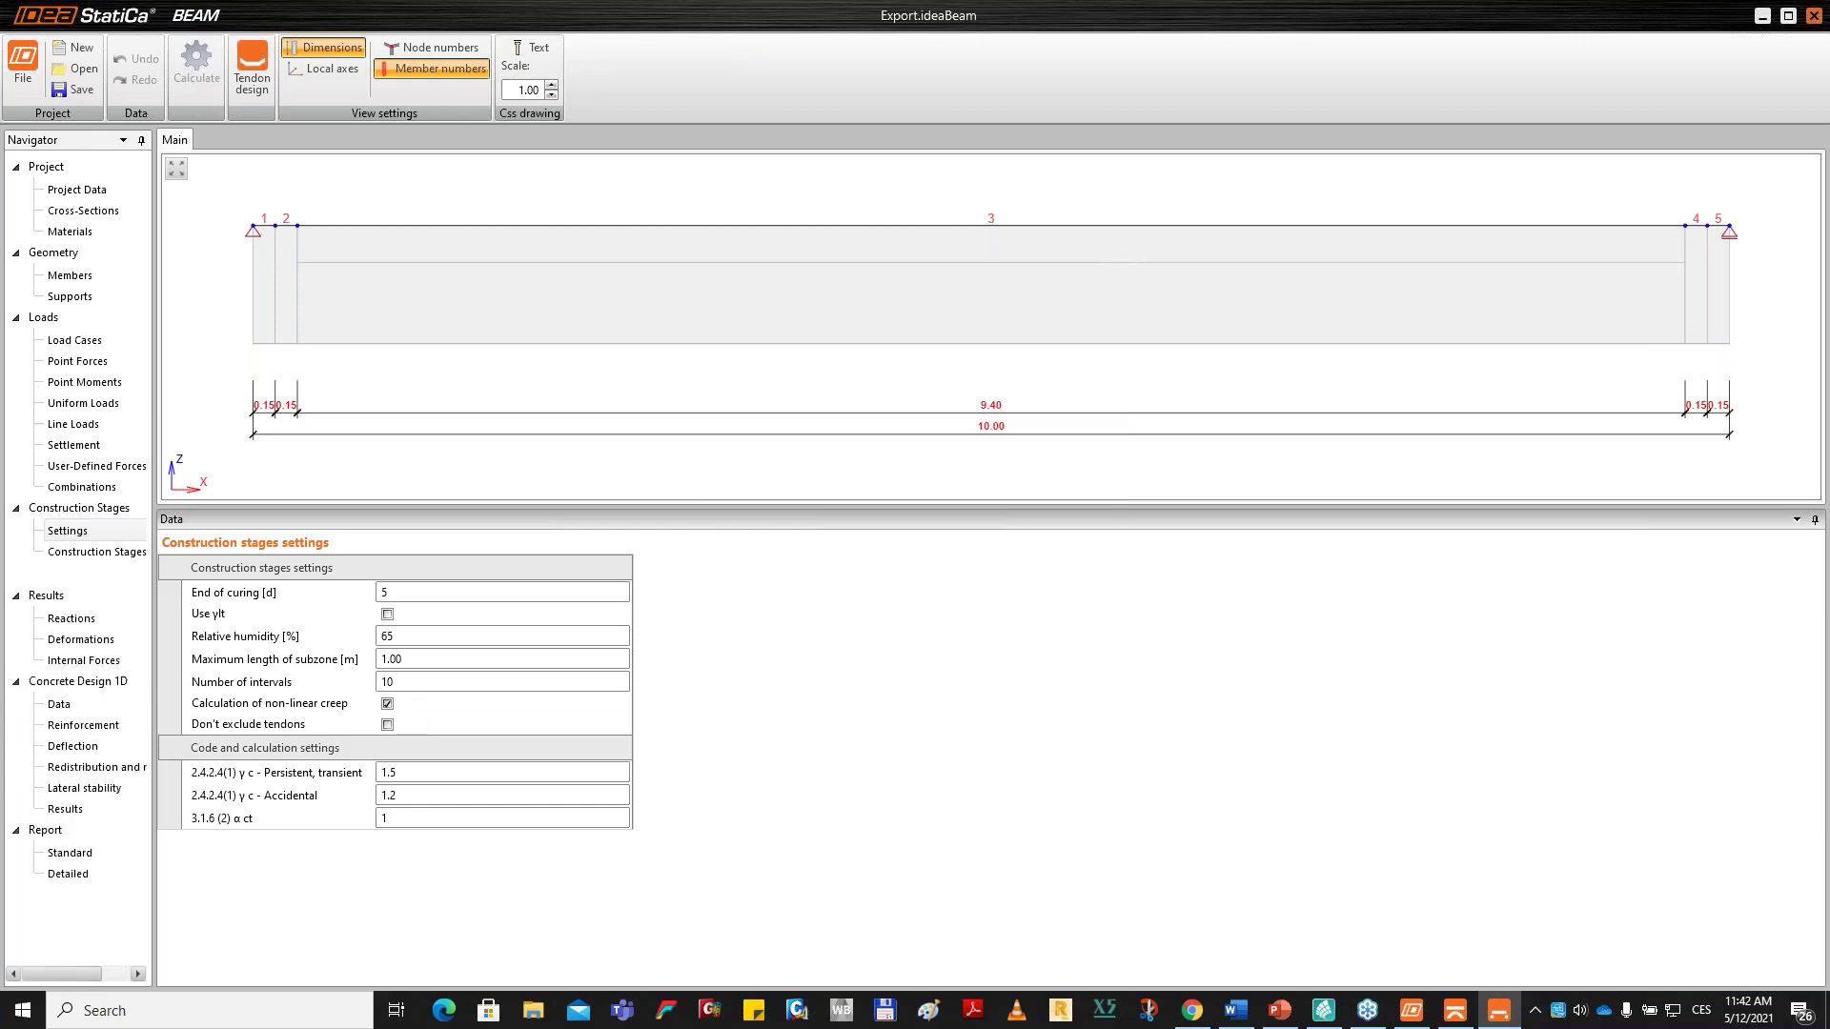
mouse_move(310, 713)
Review the construction stages one by one, from Transfer of prestressing to End of design working life.
left_click(118, 557)
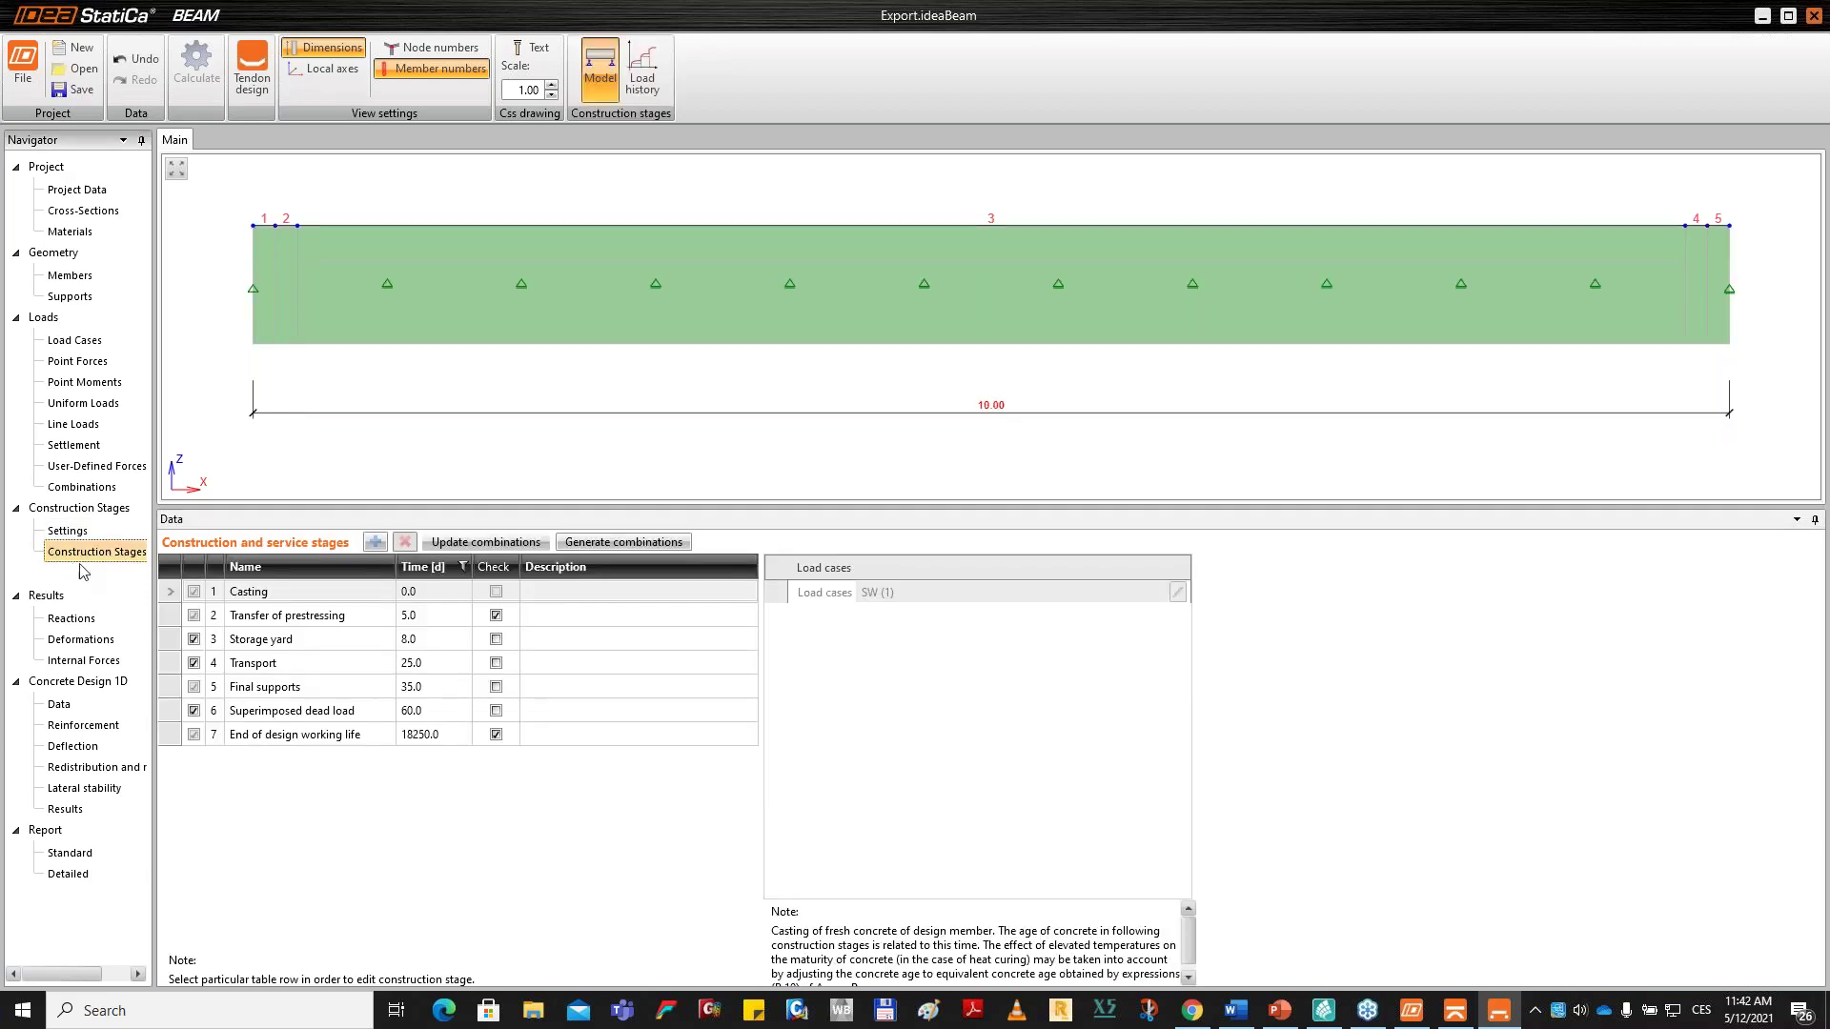
left_click(171, 616)
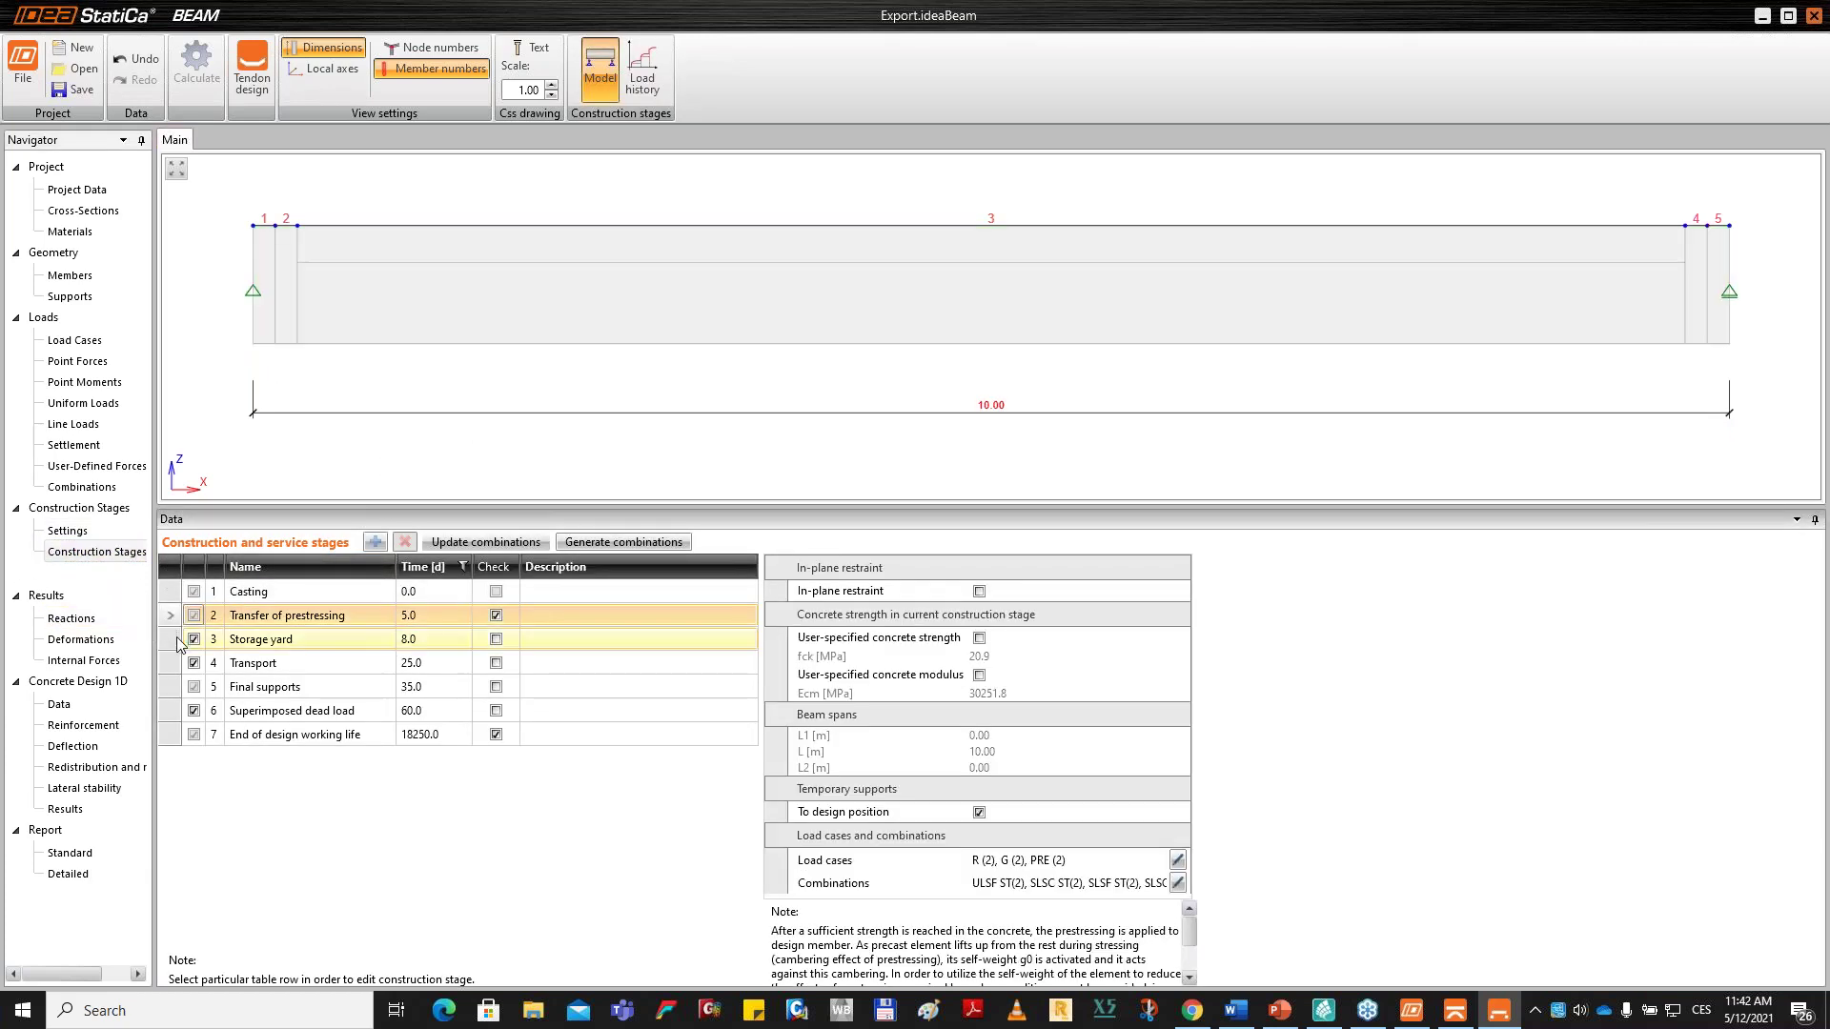
left_click(173, 638)
left_click(173, 667)
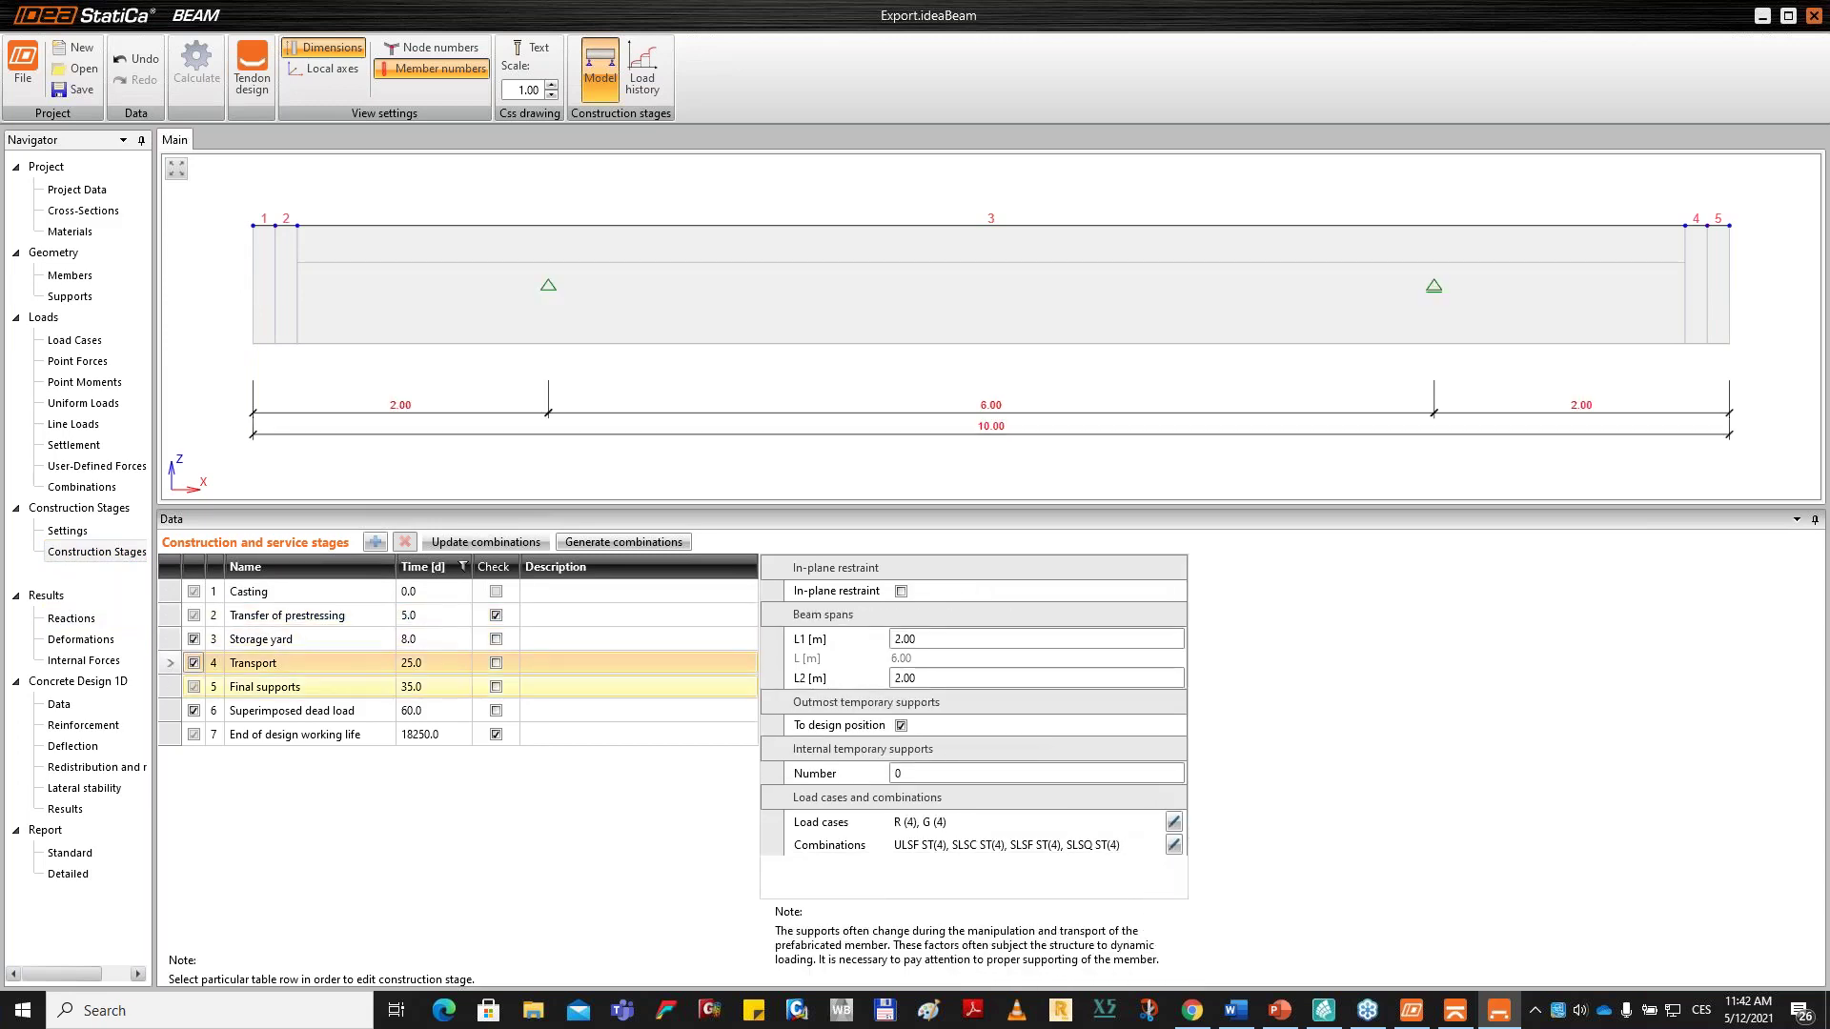
left_click(171, 692)
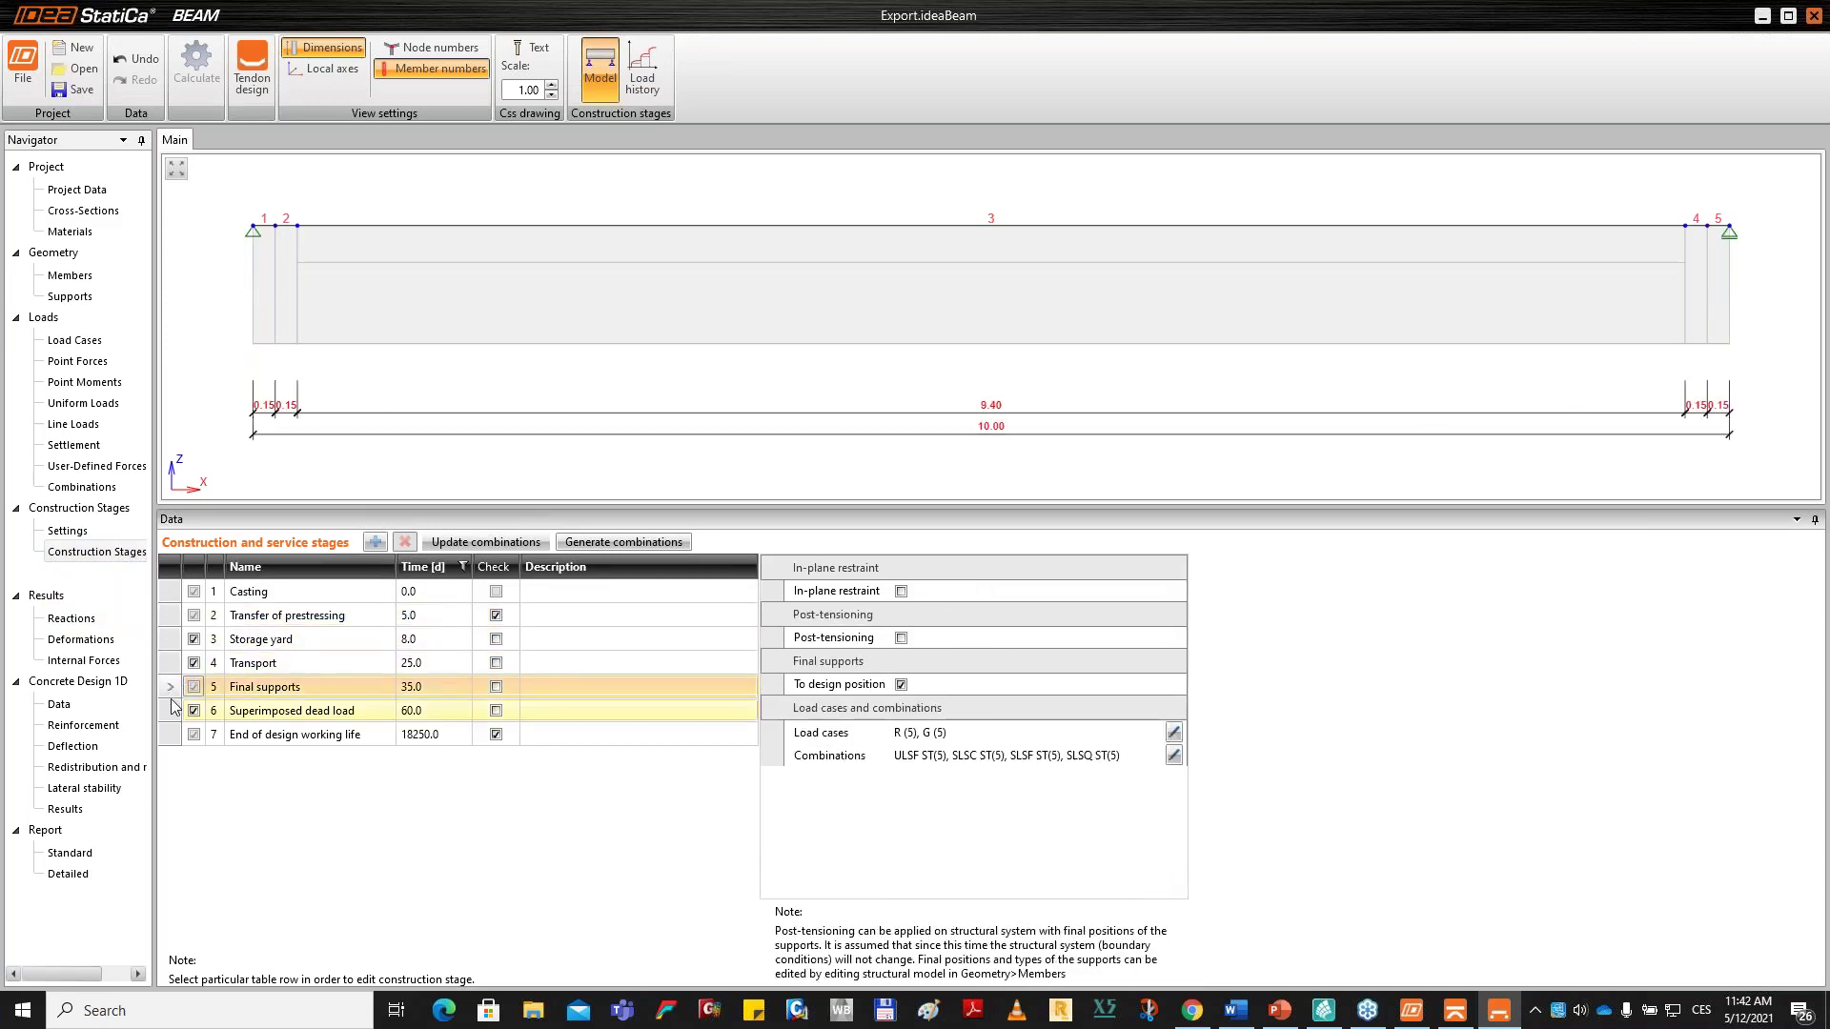
left_click(174, 711)
left_click(178, 735)
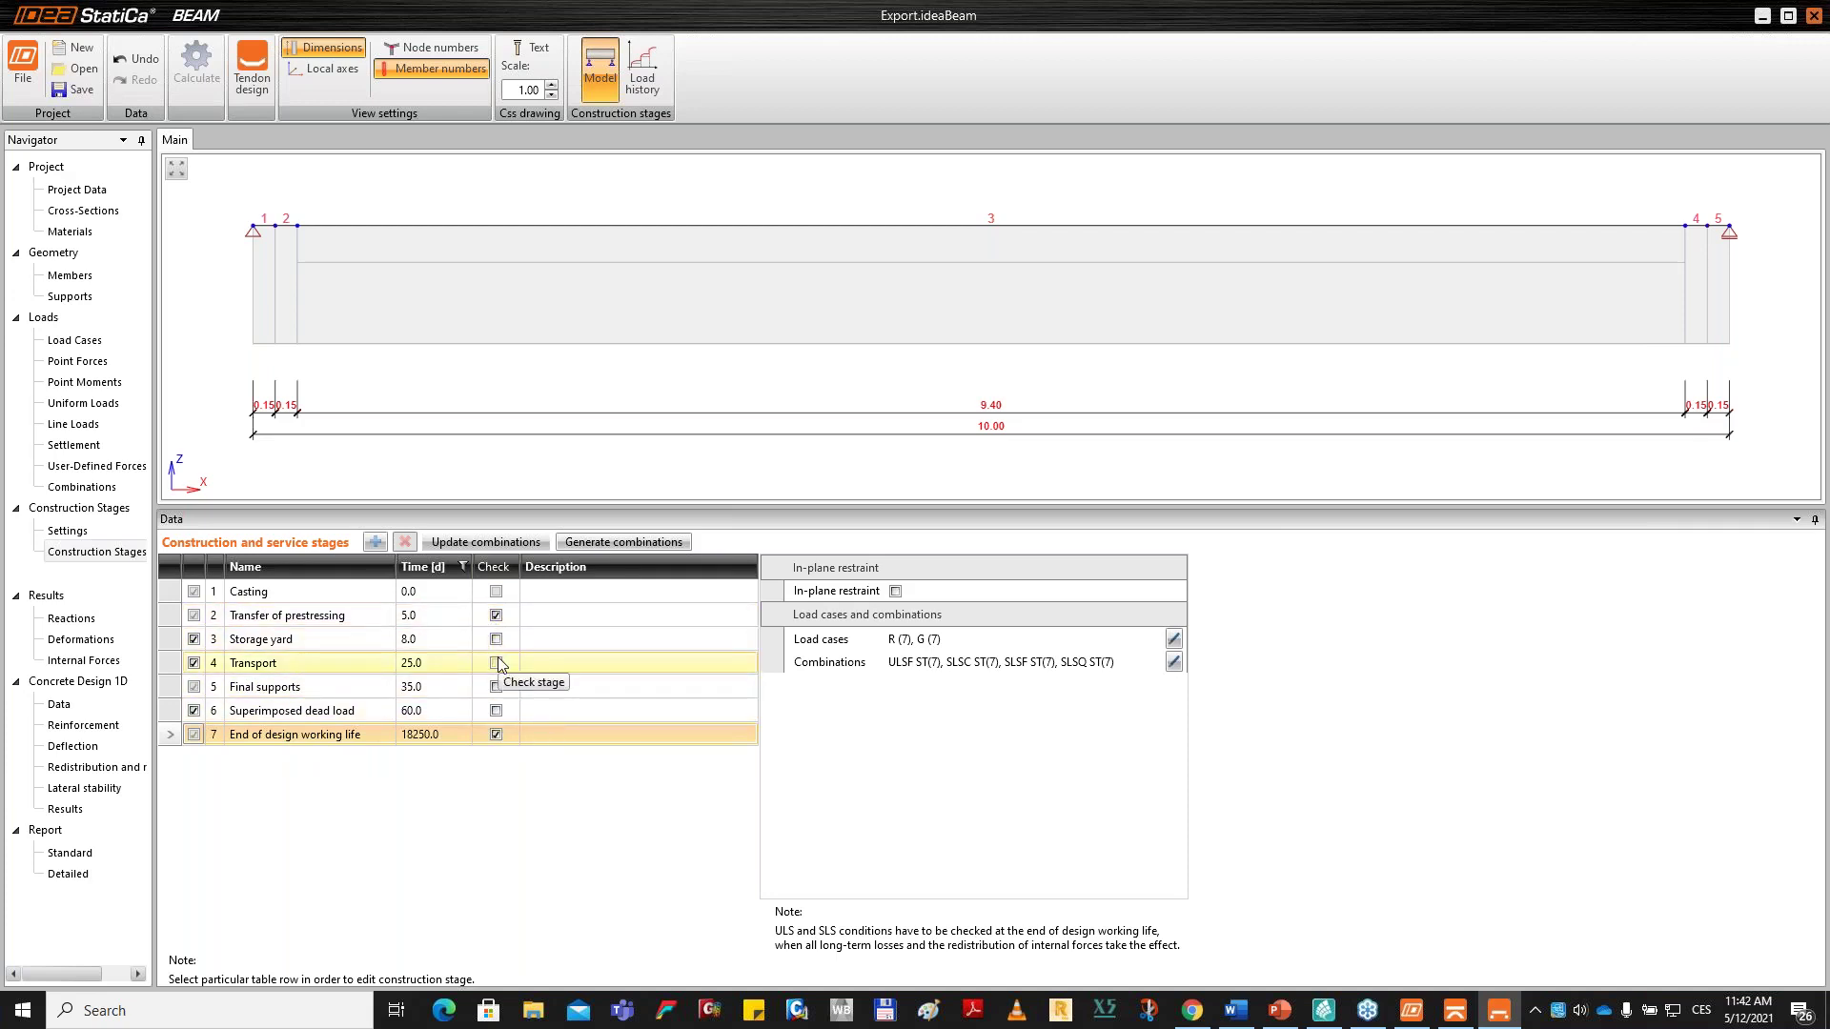
Display the bending moment My and normal force N of load case PRE (2) in the Transfer of prestressing stage.
left_click(84, 661)
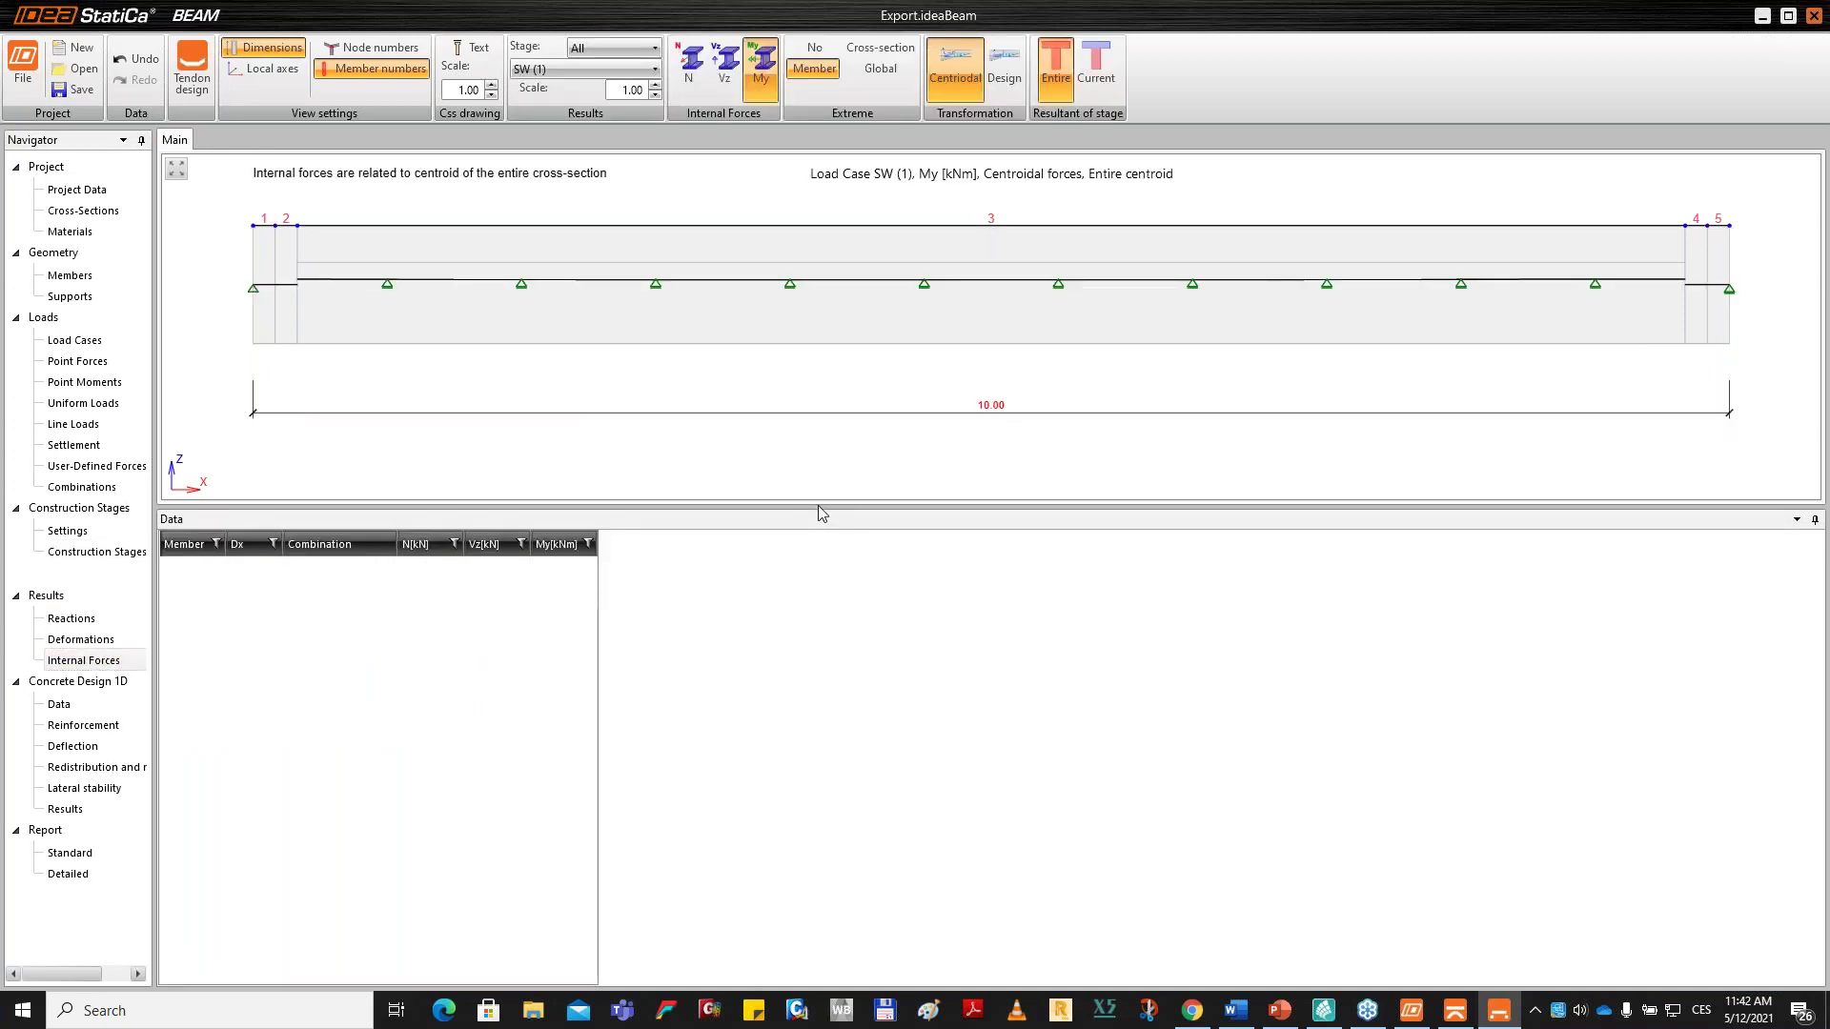
left_click_drag(816, 522, 818, 637)
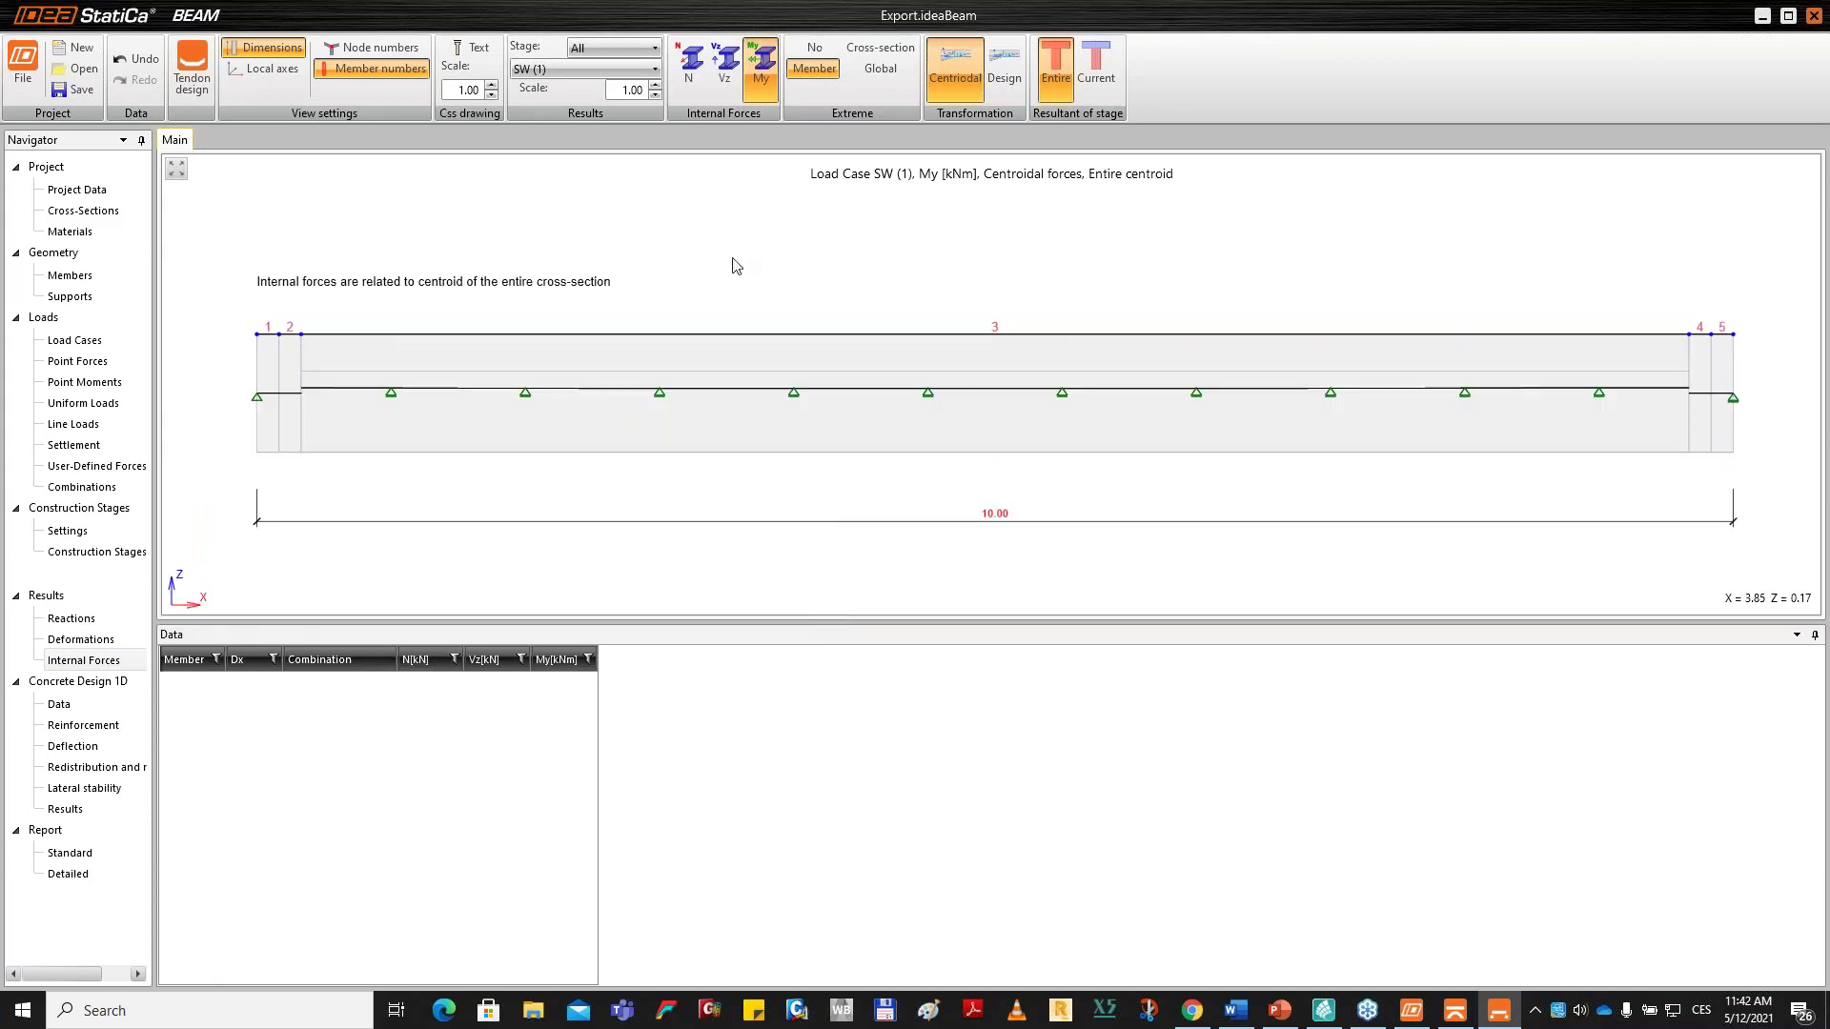
left_click(630, 55)
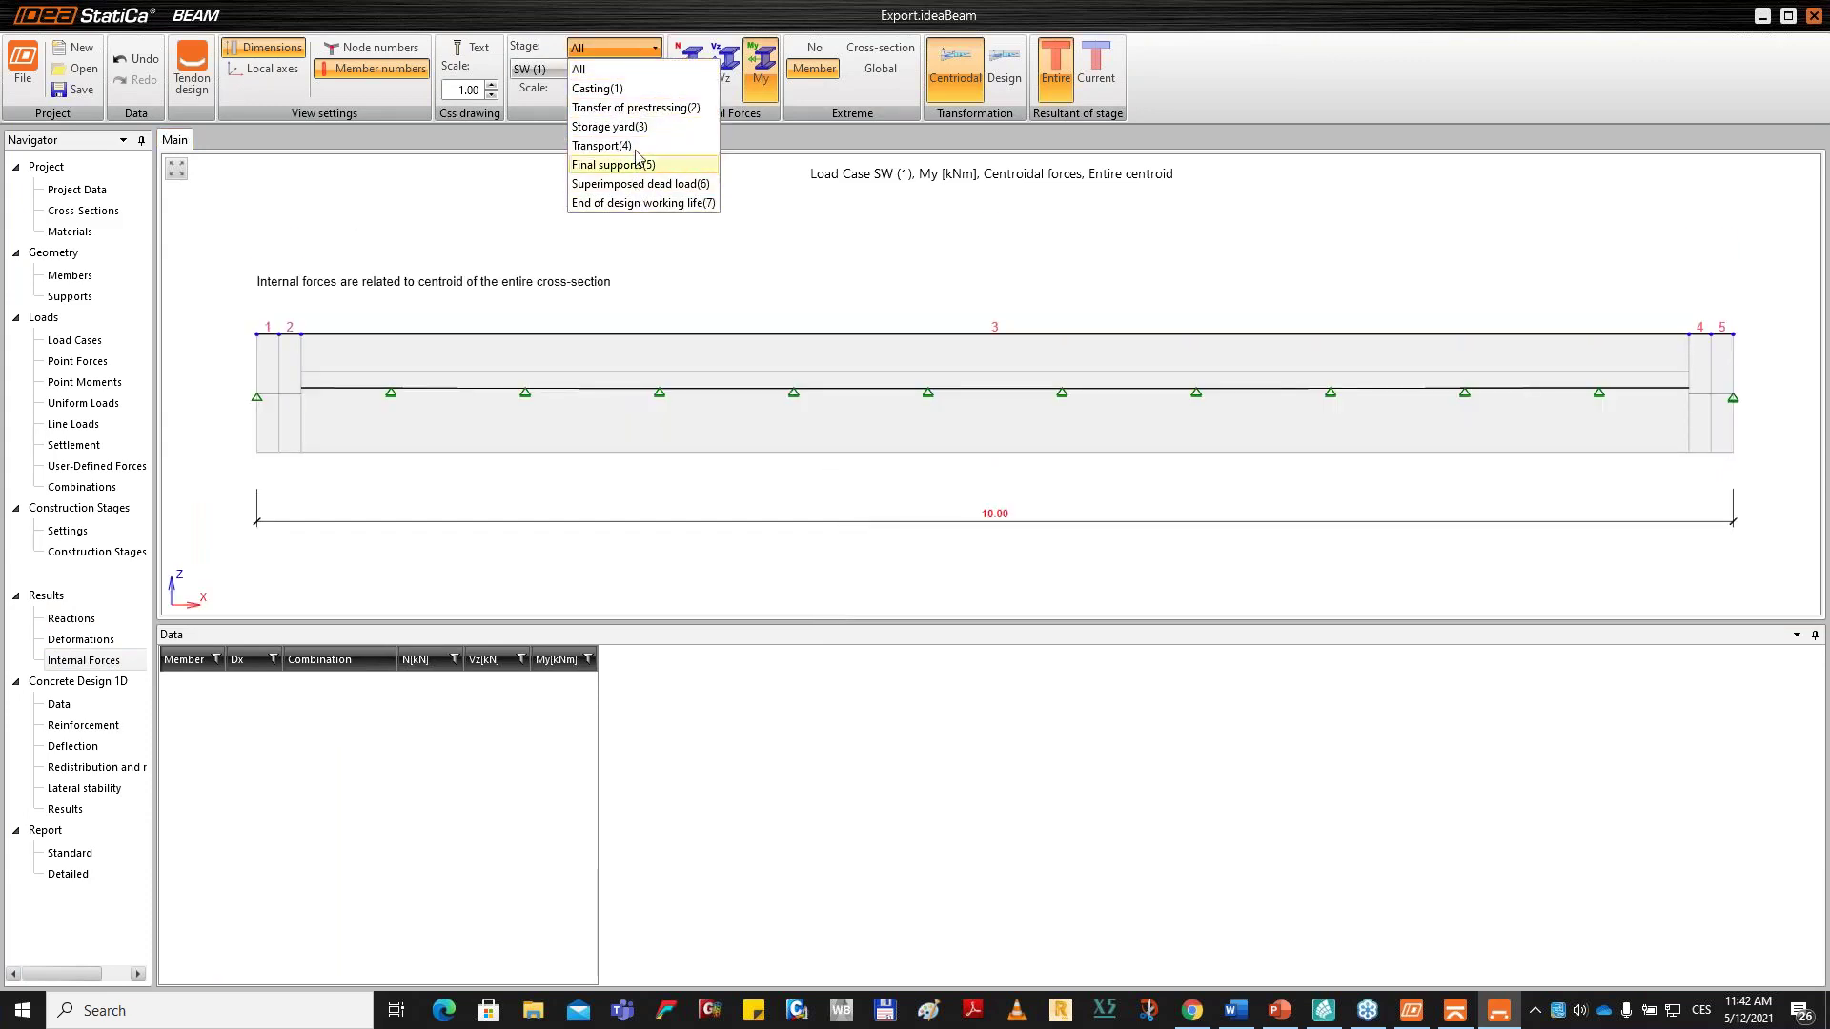
left_click(630, 108)
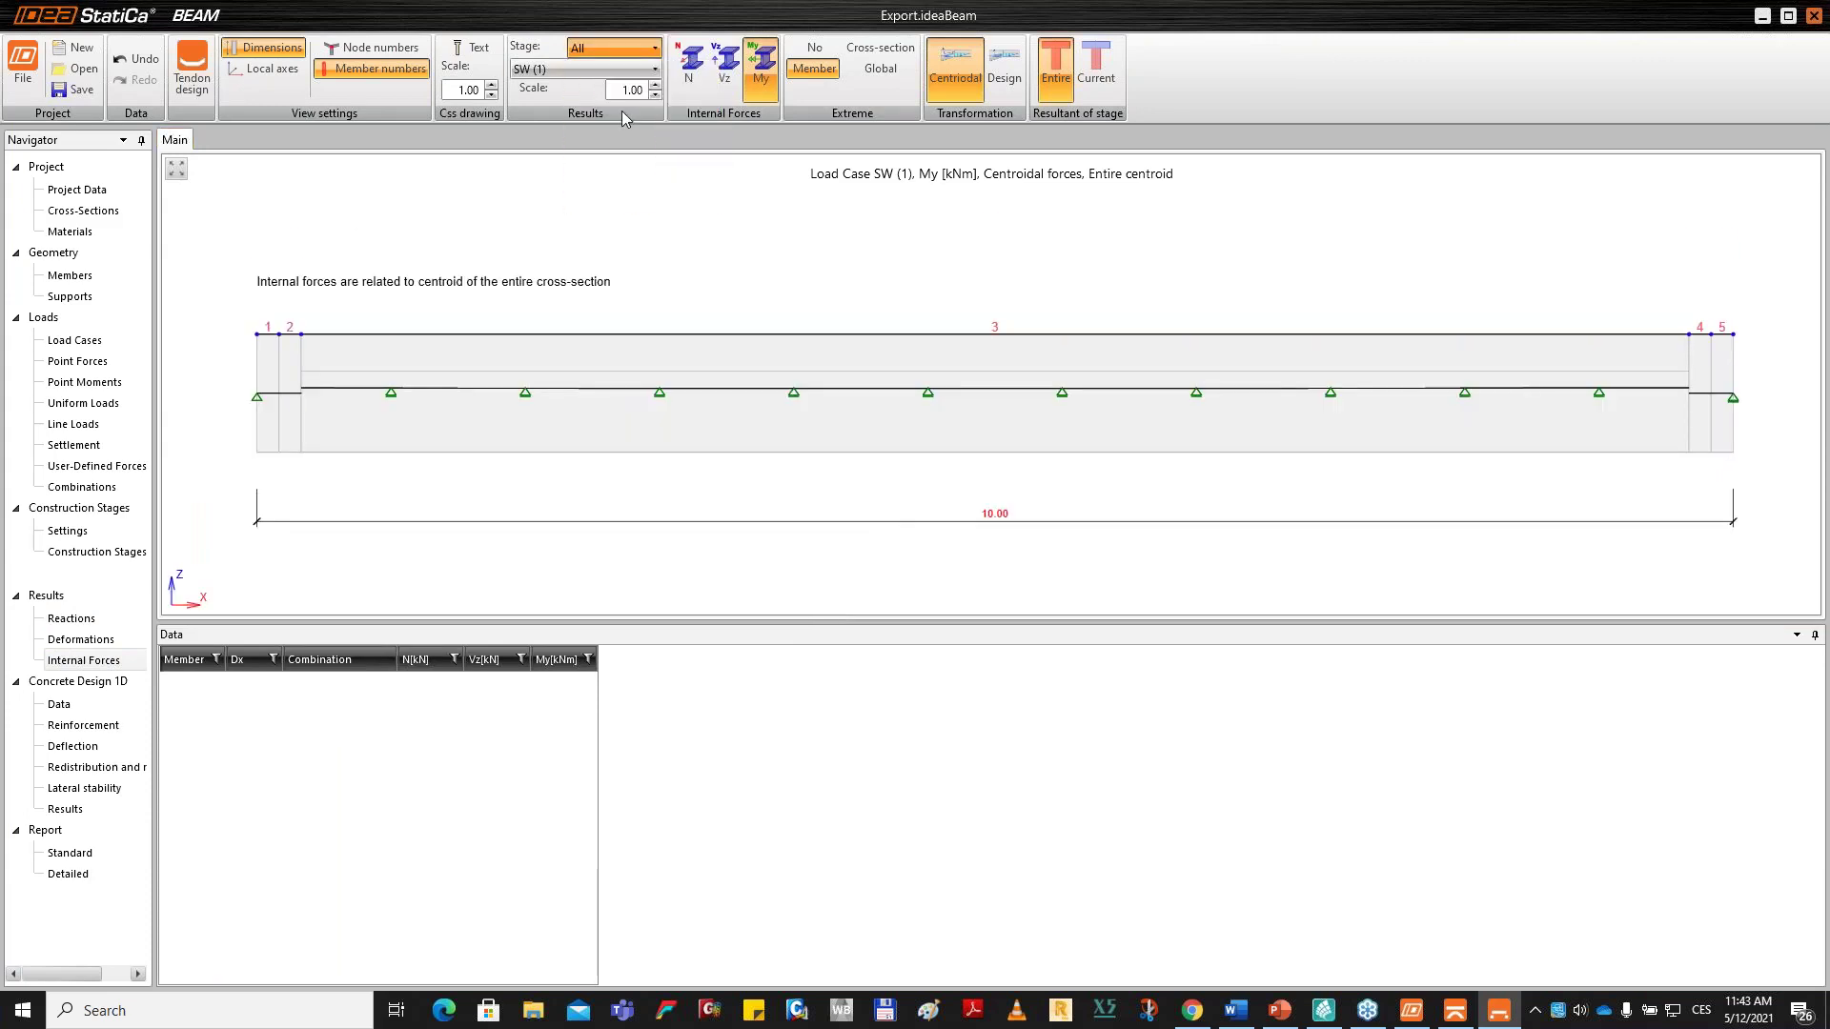
left_click(616, 67)
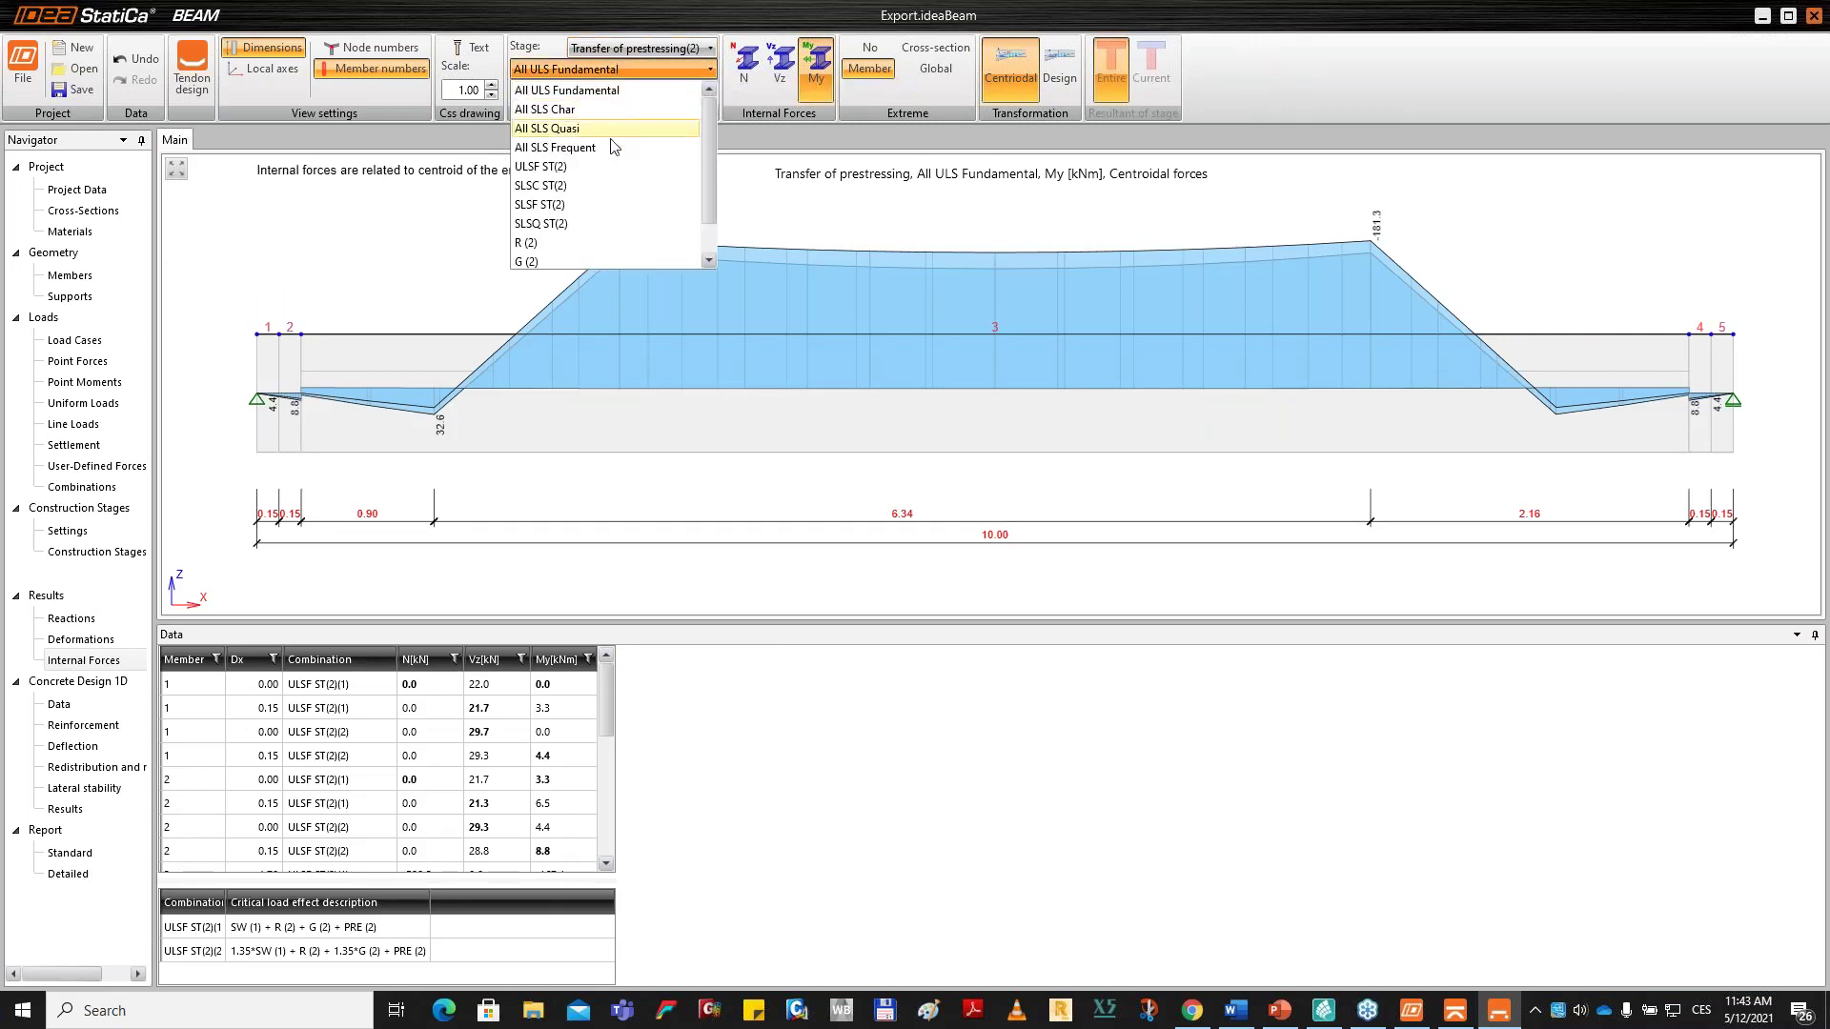
left_click(591, 245)
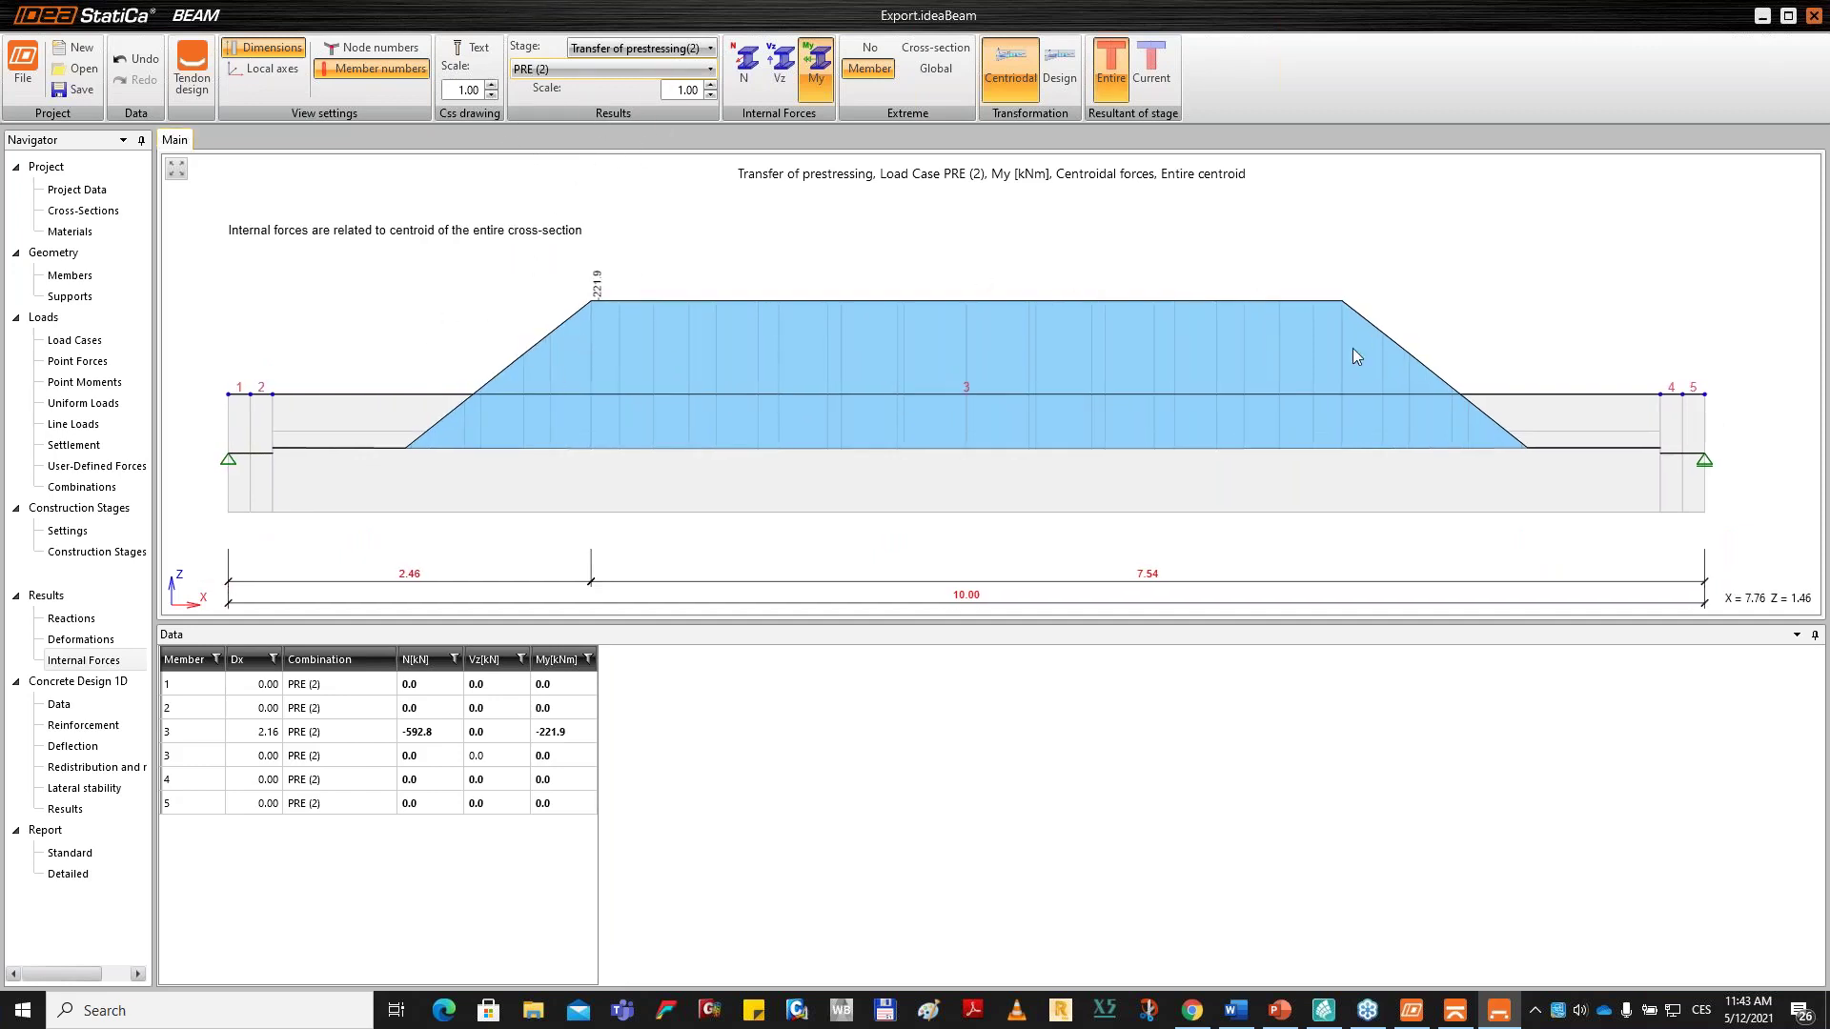
left_click(744, 65)
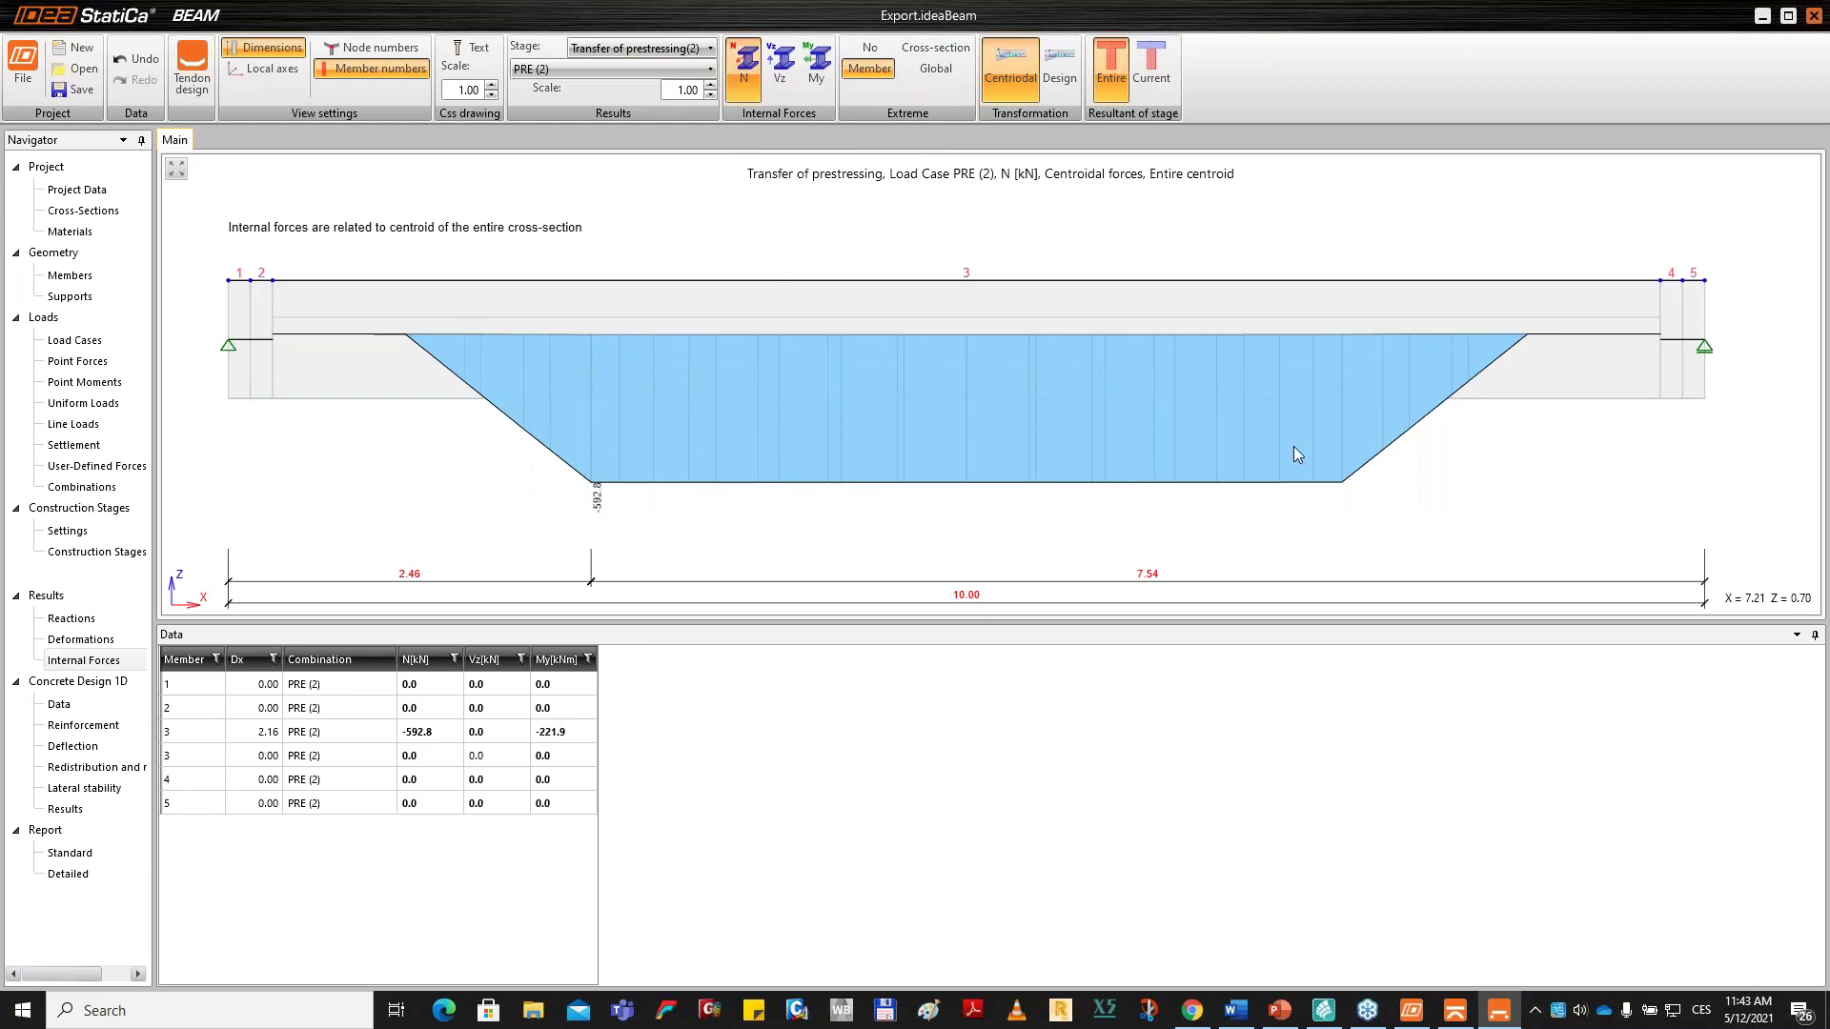
key("ctrl")
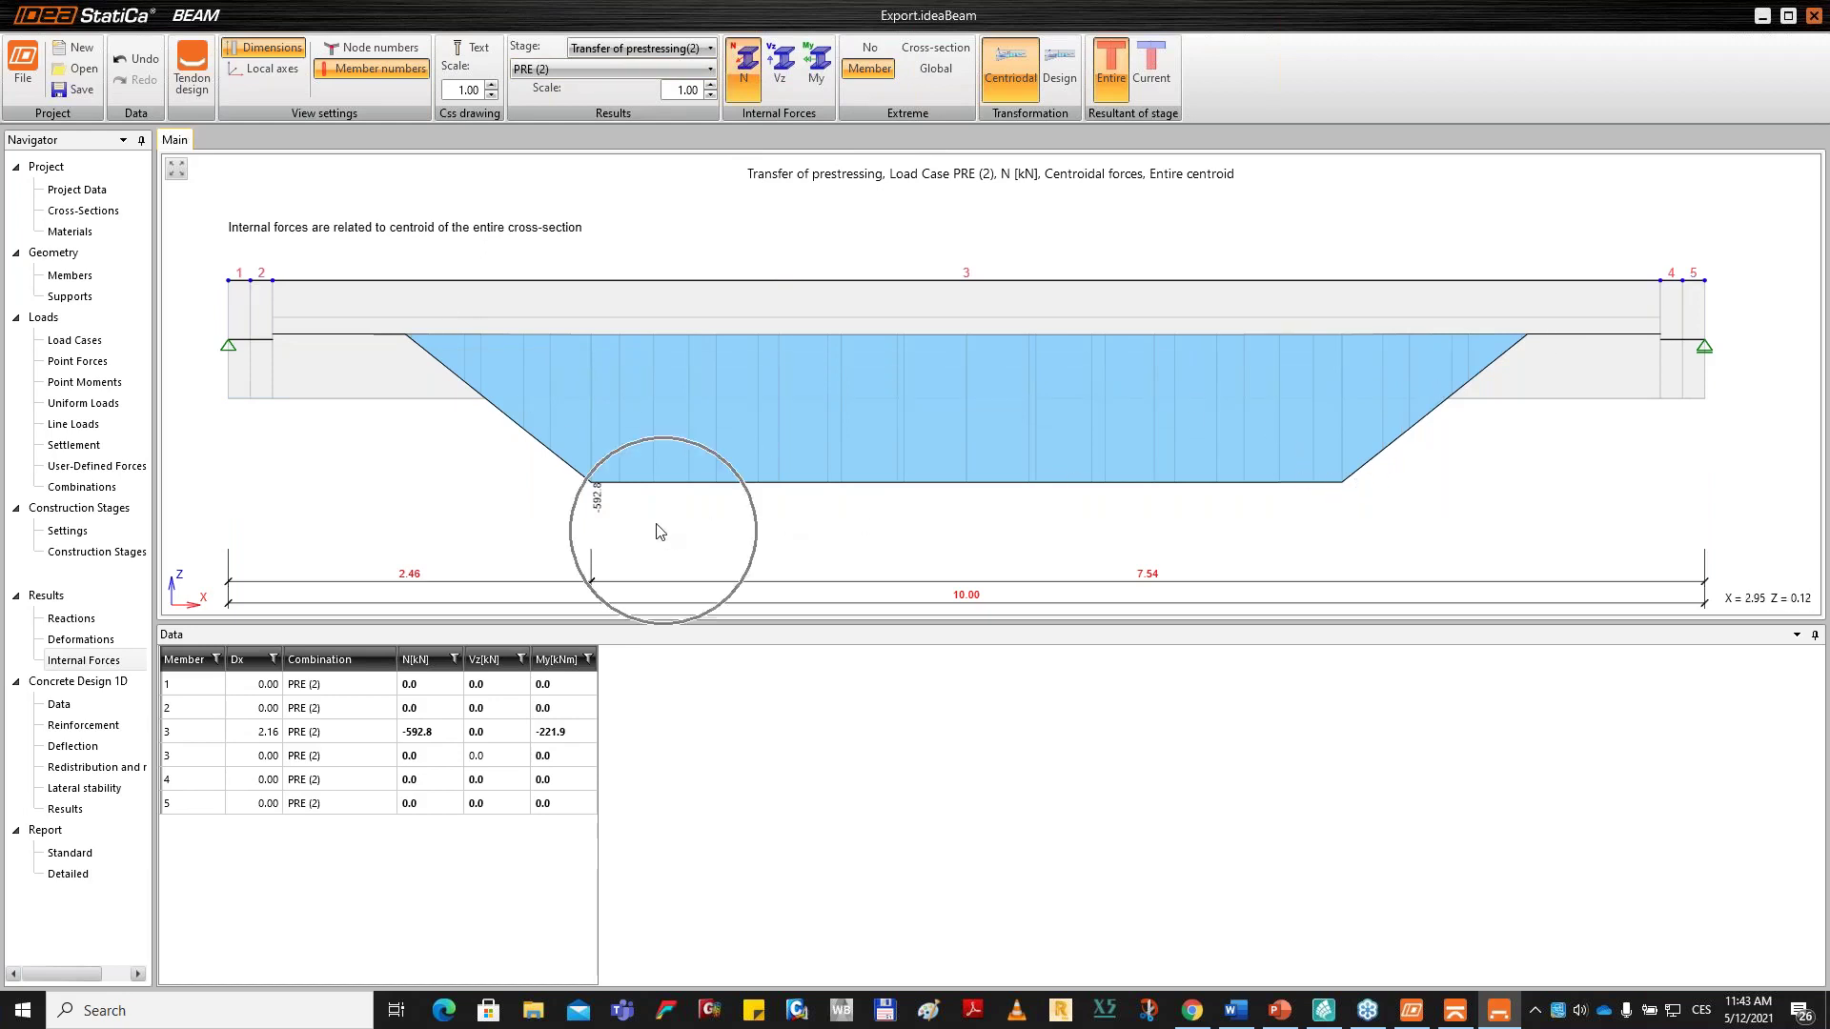
middle_click_drag(643, 474, 646, 467)
scroll(671, 449, "down", 2)
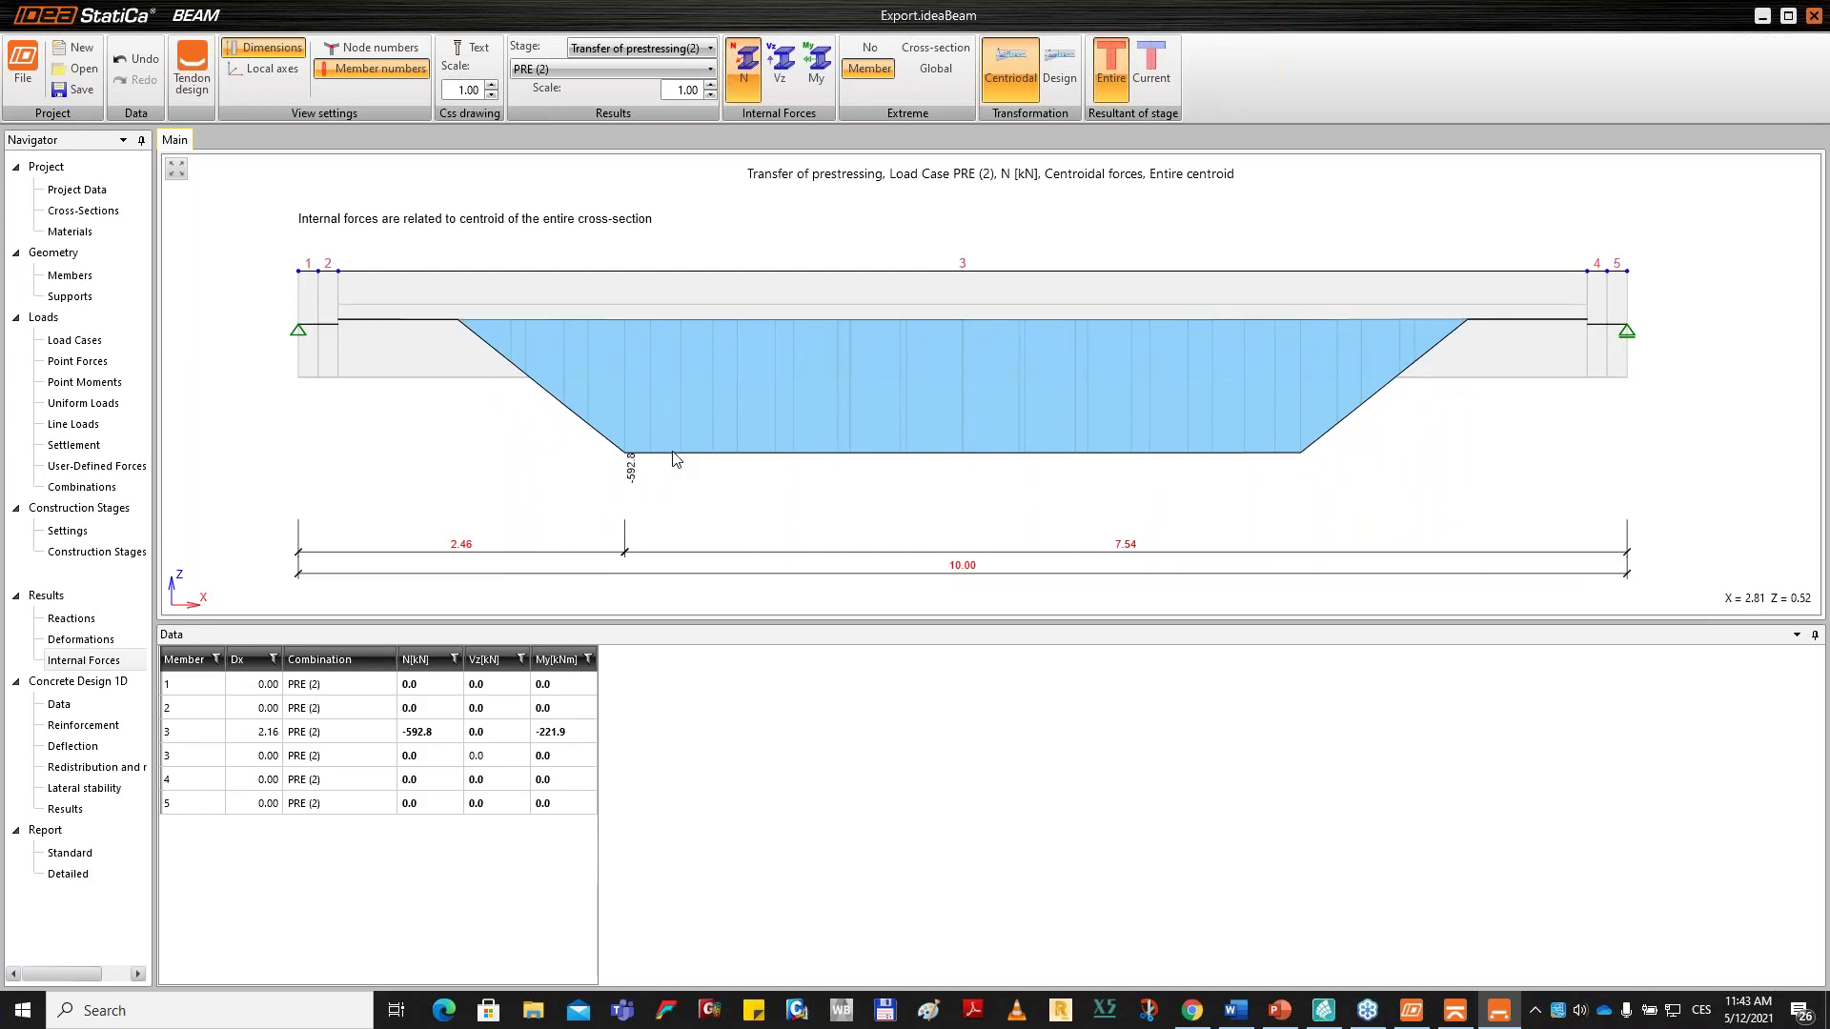
In the concrete design data, set chlorides to No risk of chlorides and carbonation to XC1 - Dry or permanently wet, and check the combinations.
left_click(191, 684)
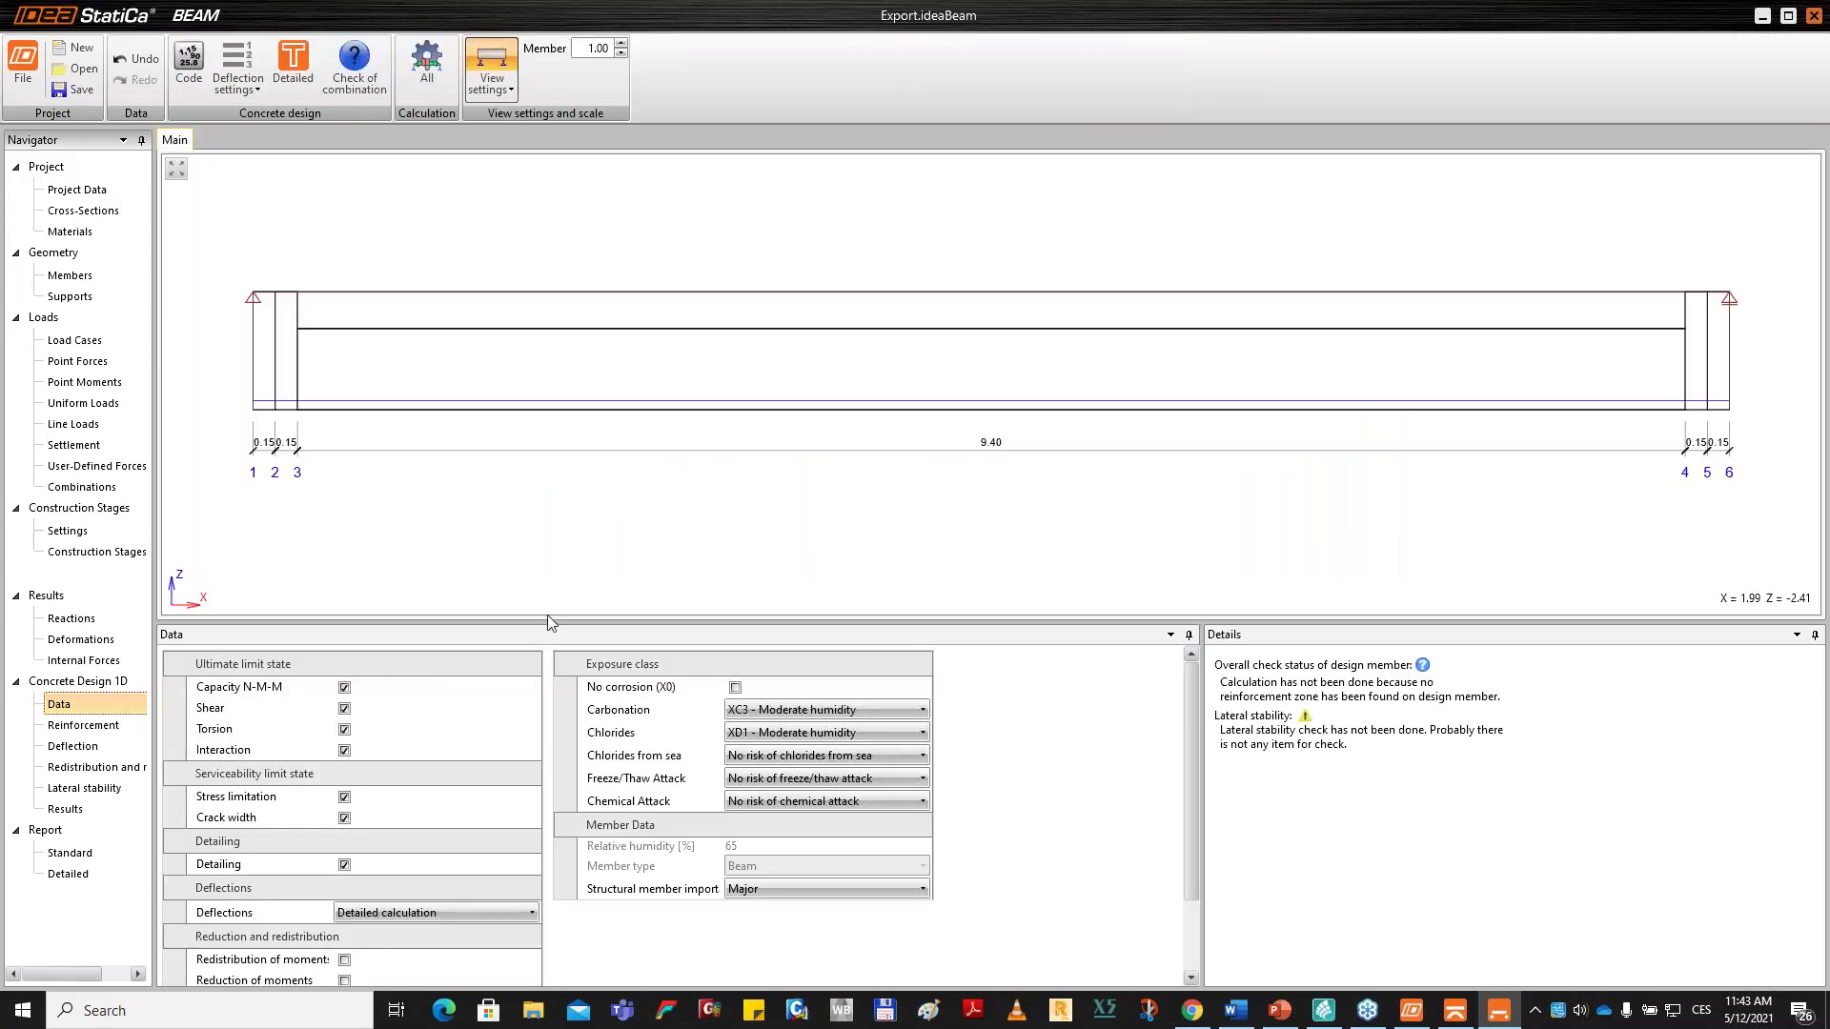
left_click_drag(543, 624, 564, 491)
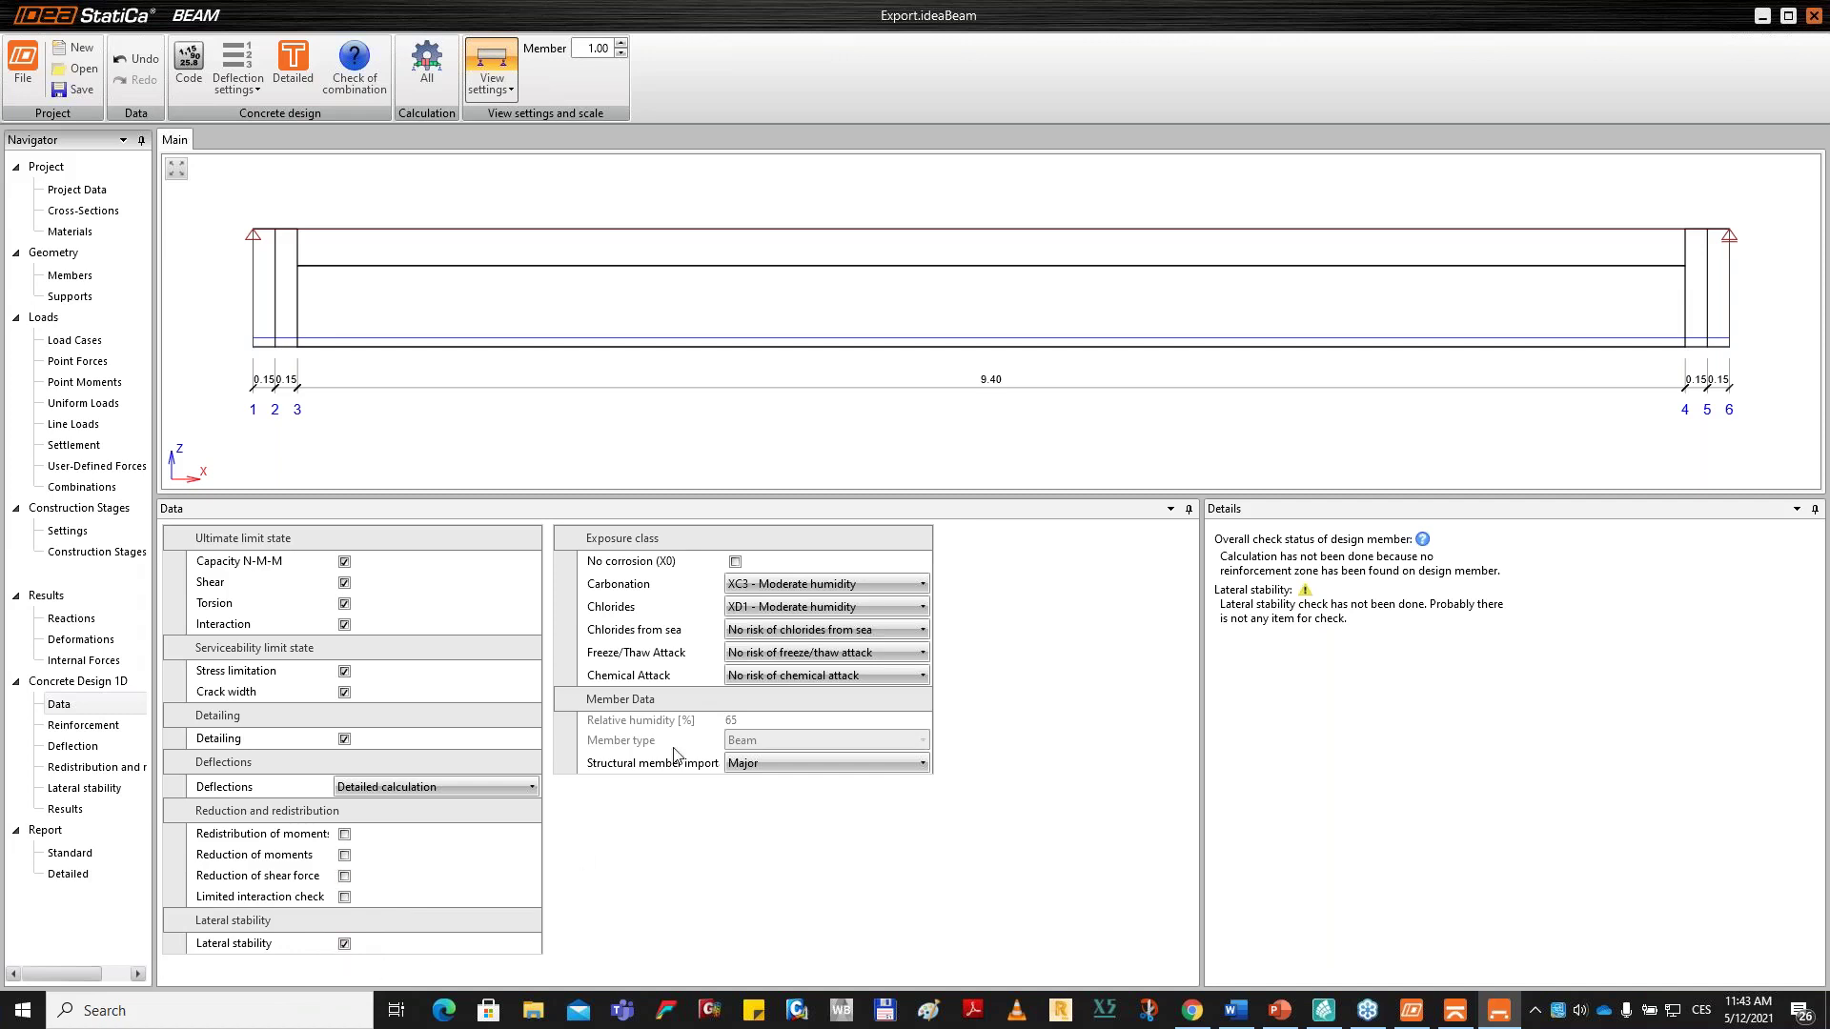
left_click(763, 609)
left_click(765, 627)
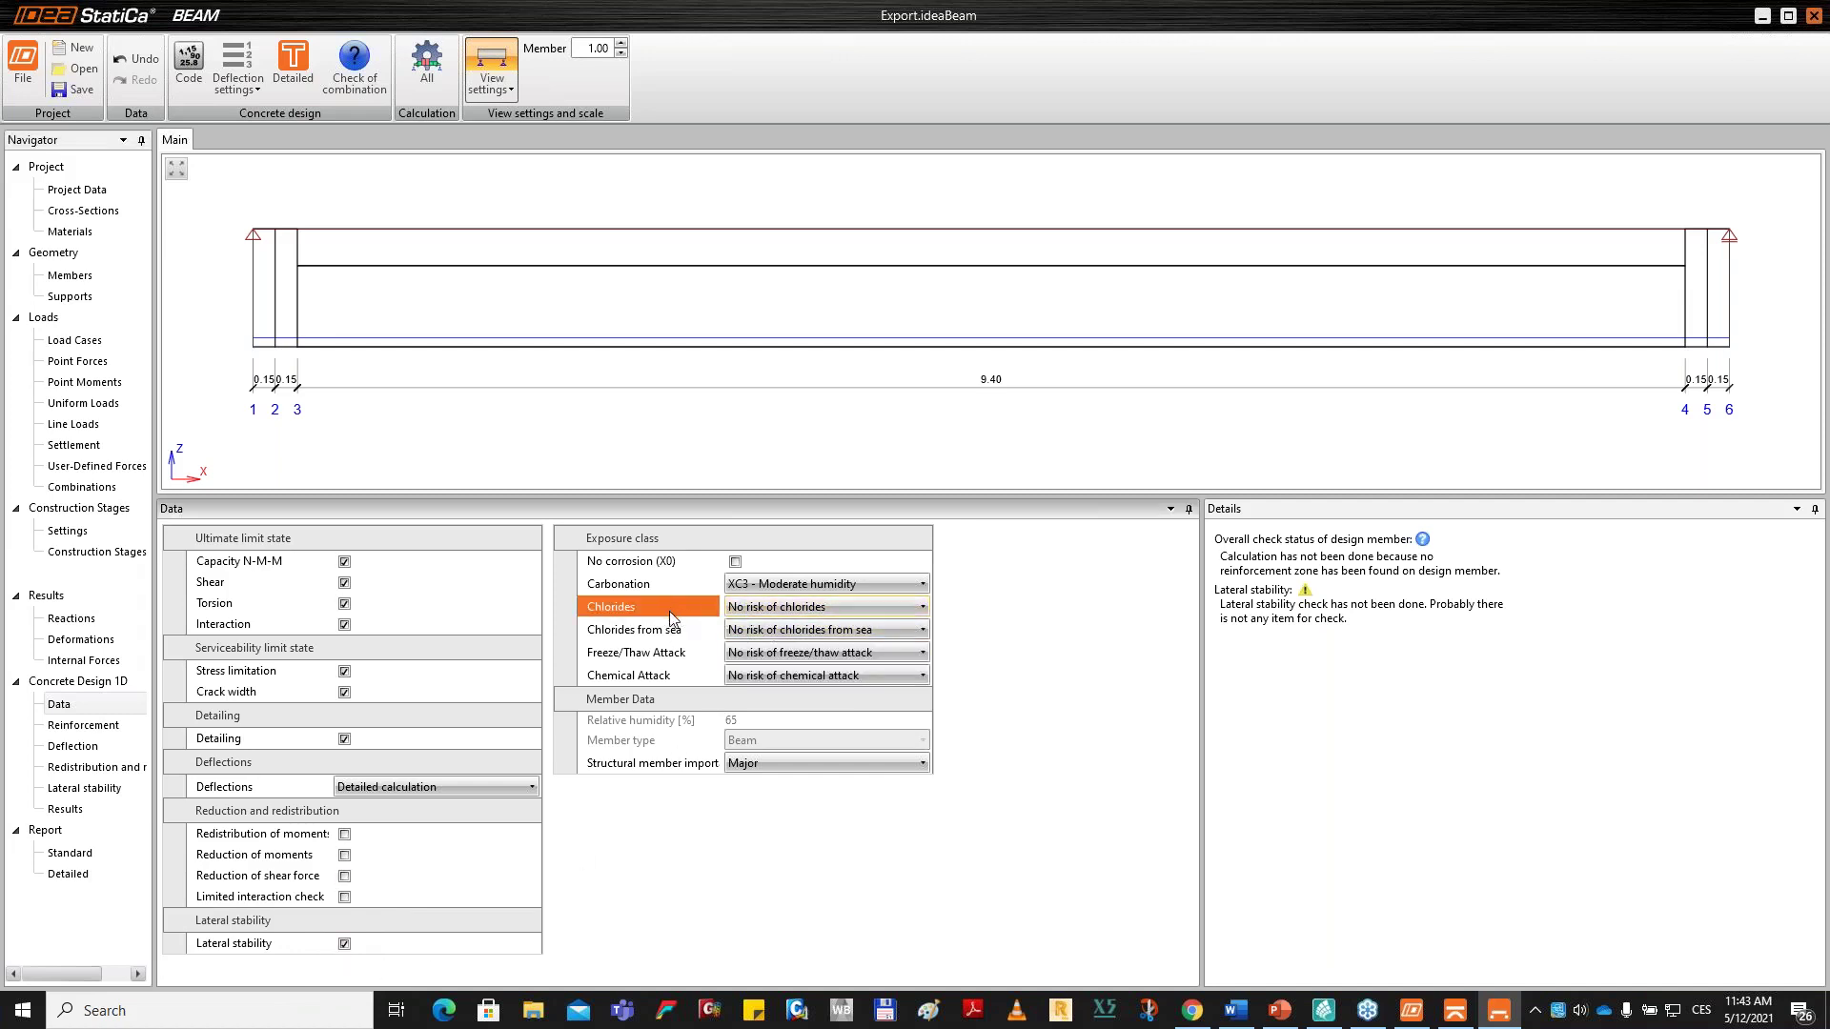
left_click(777, 584)
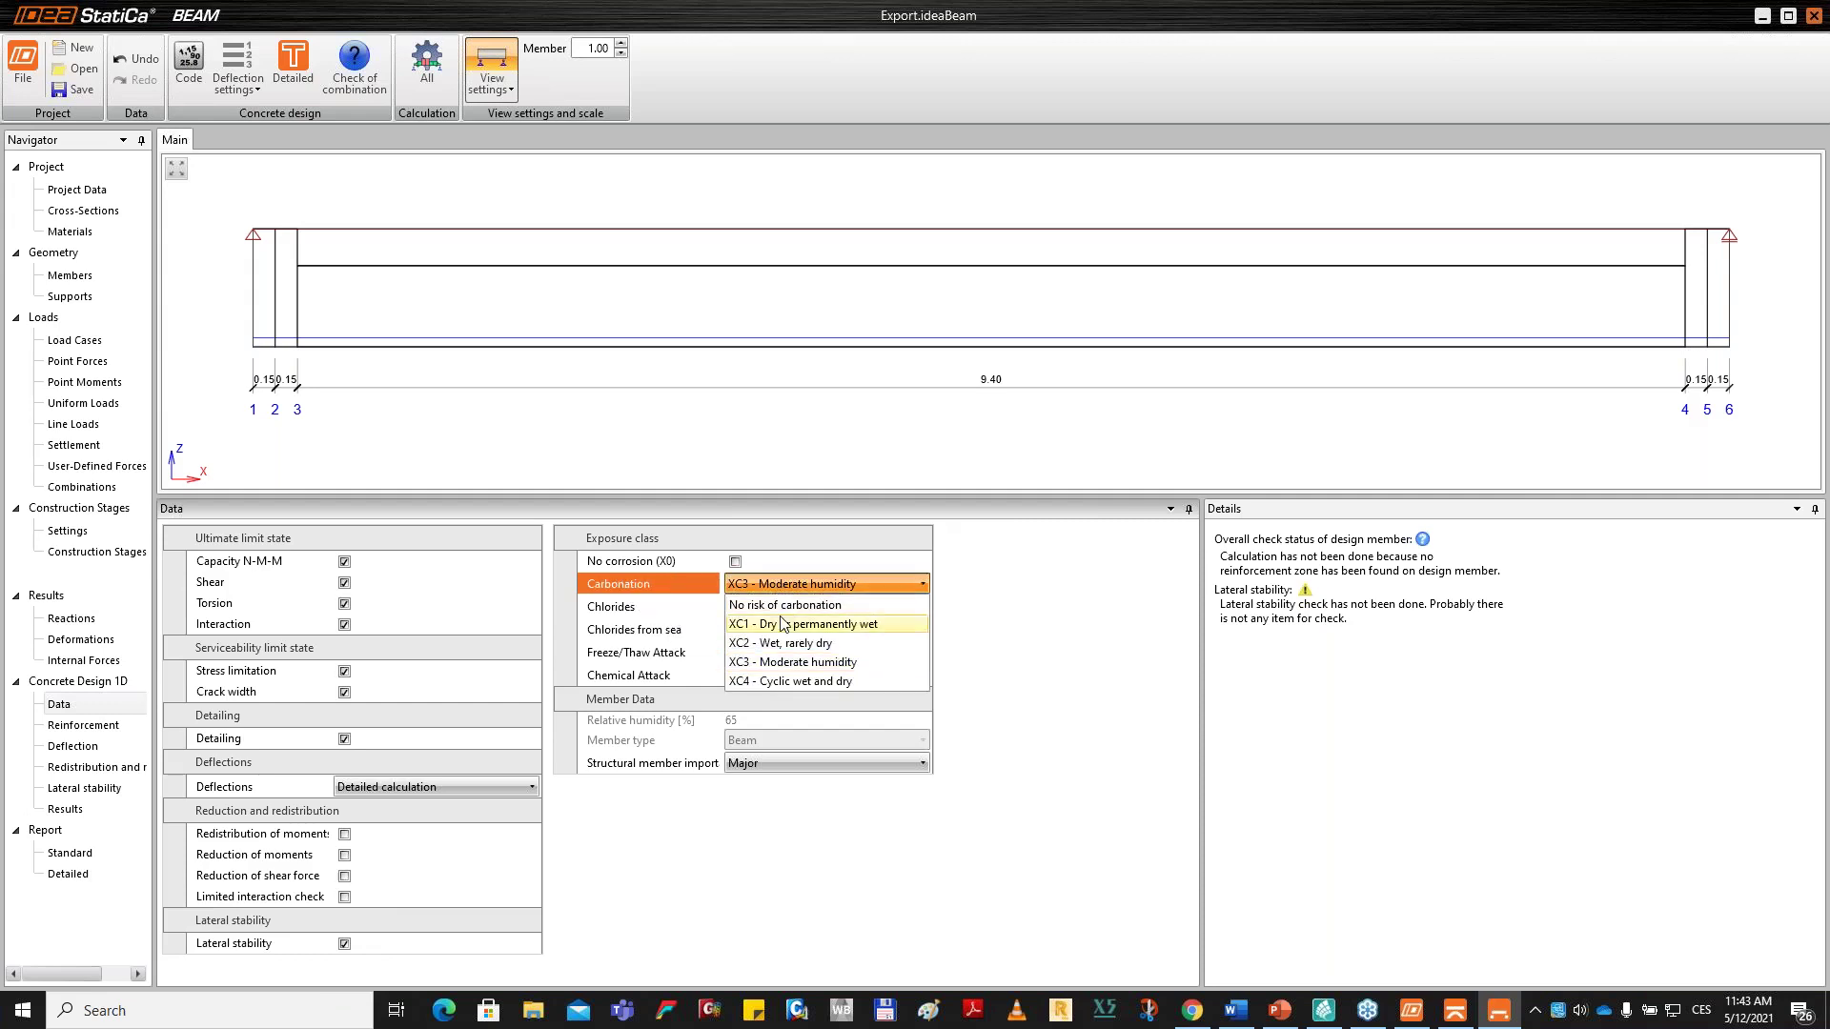
left_click(787, 625)
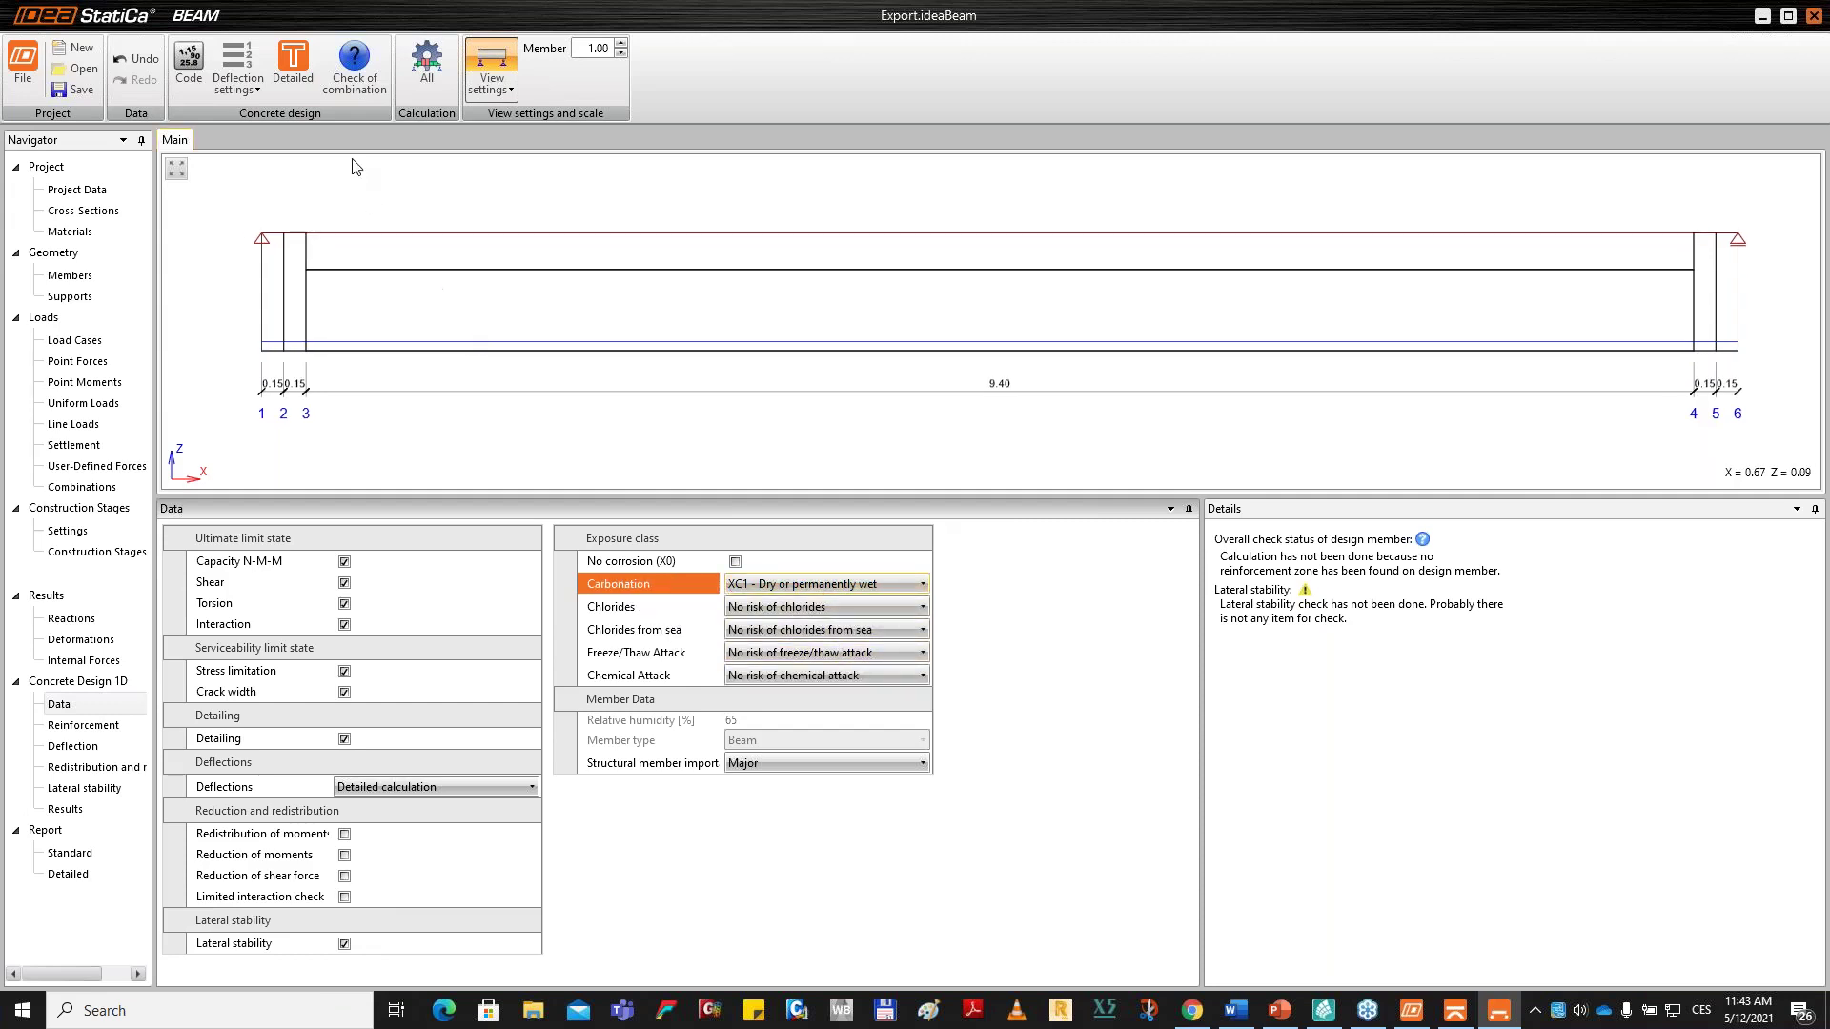
left_click(354, 59)
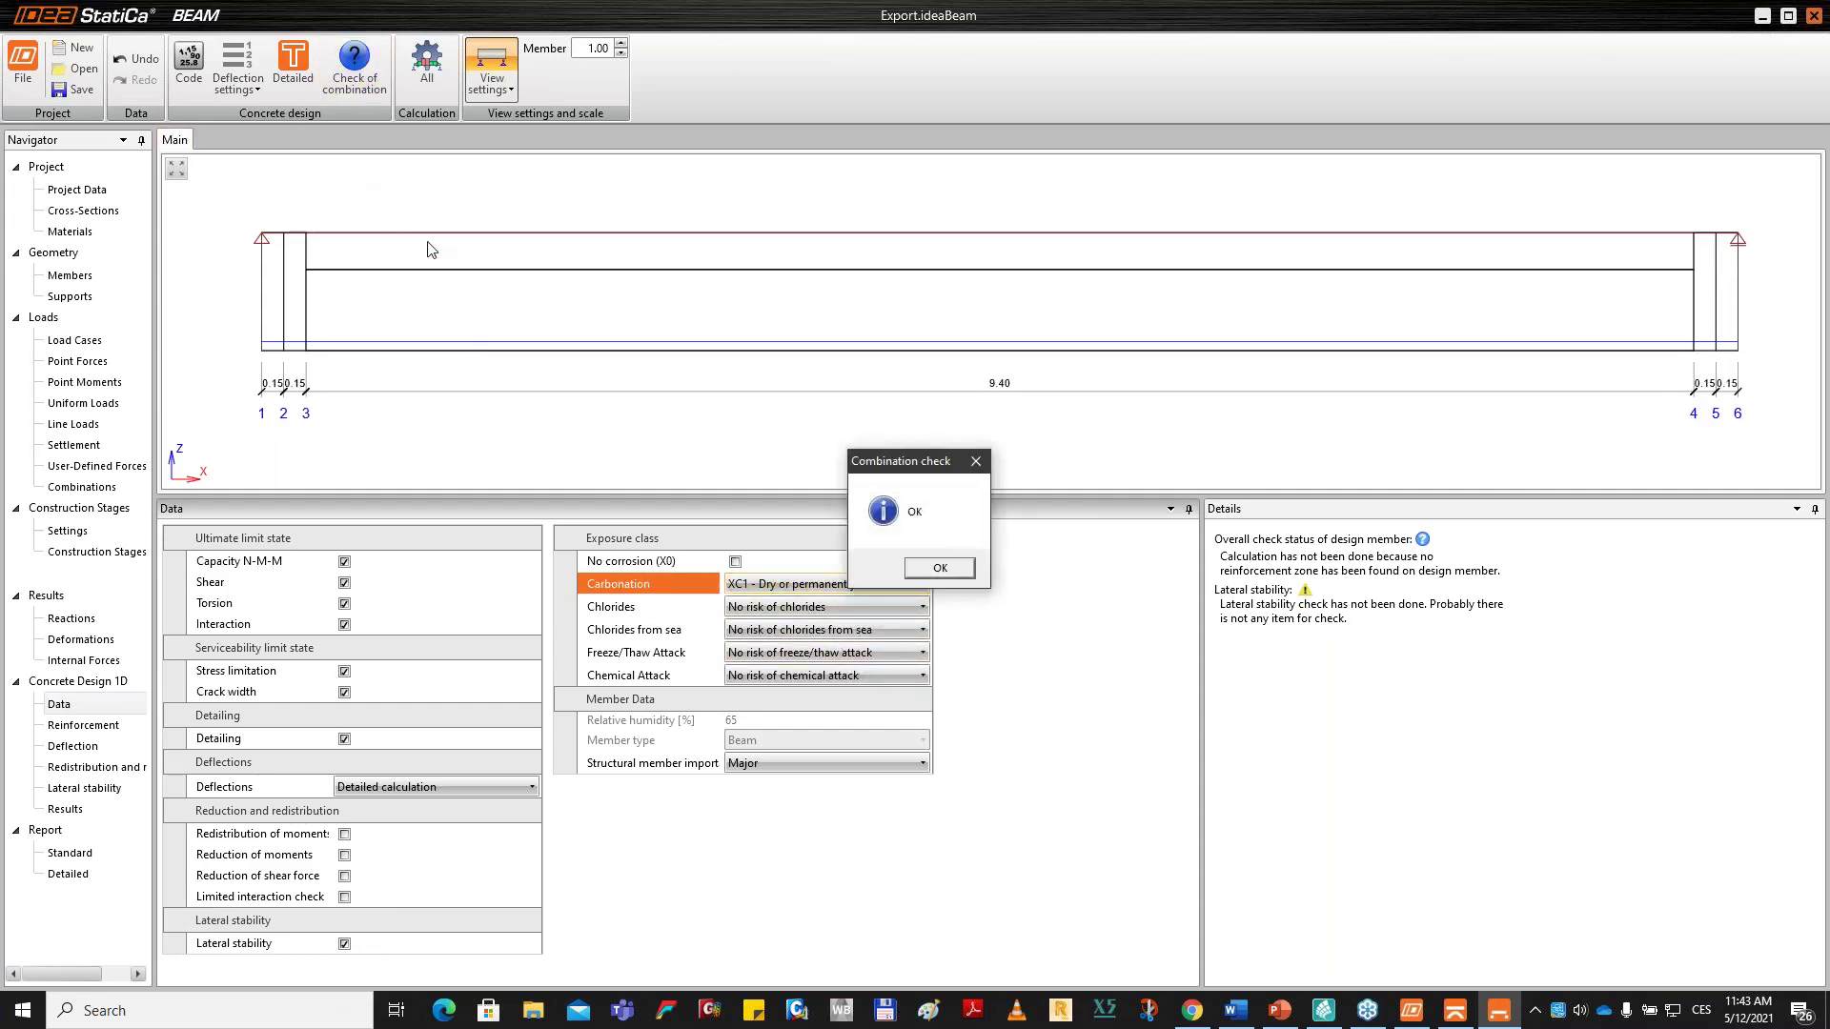
left_click(940, 569)
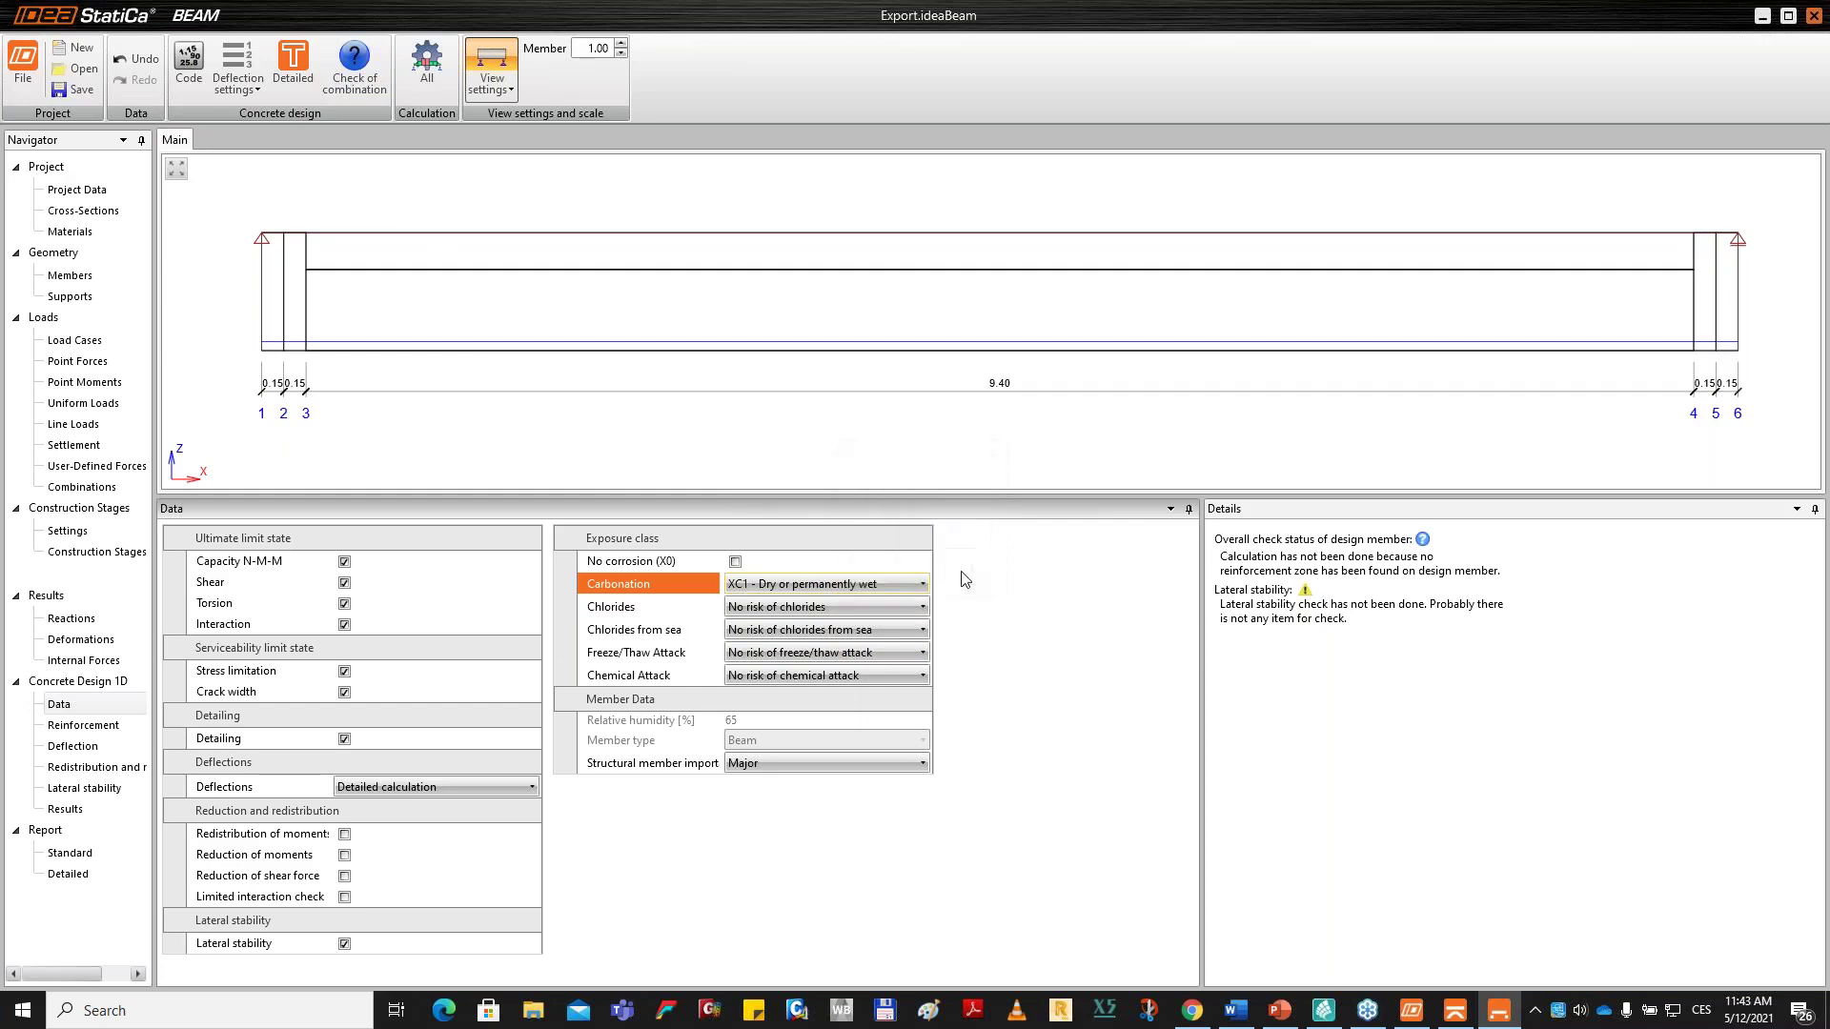
Delete all the predefined check positions, Section 1 to Section 5, from the beam's reinforcement data.
left_click(136, 726)
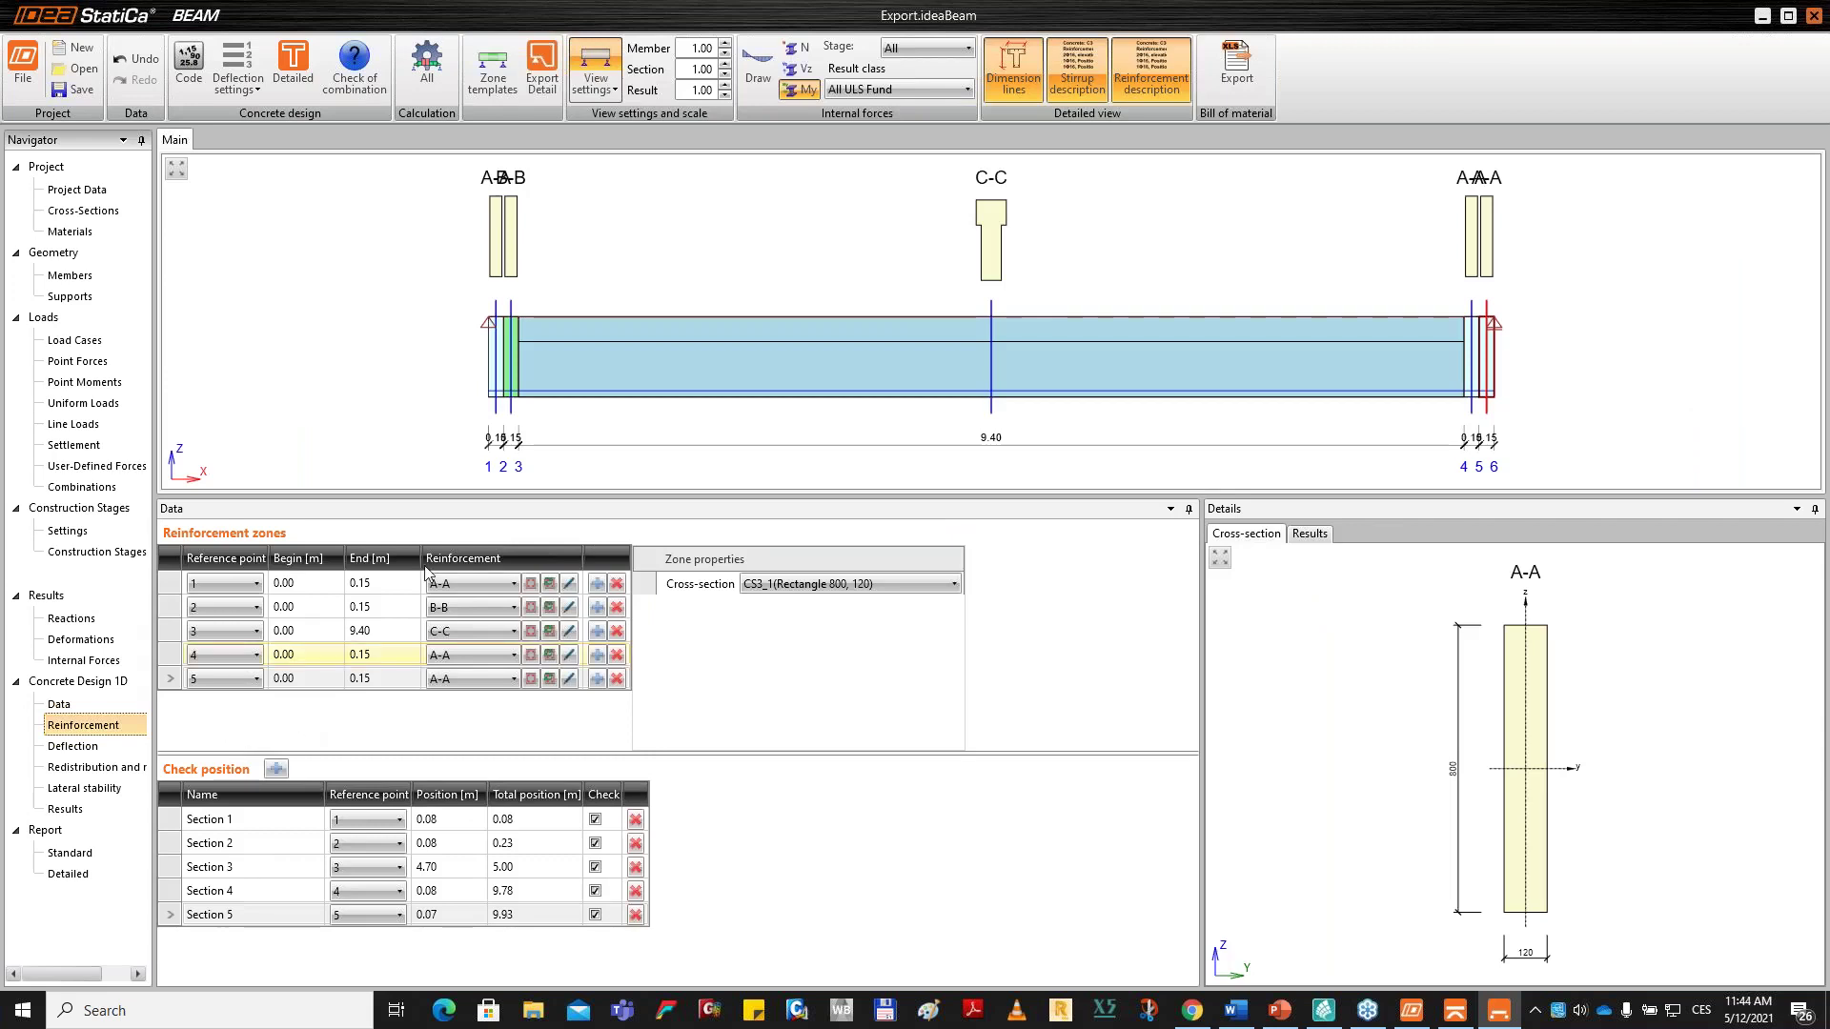
left_click_drag(675, 497, 688, 583)
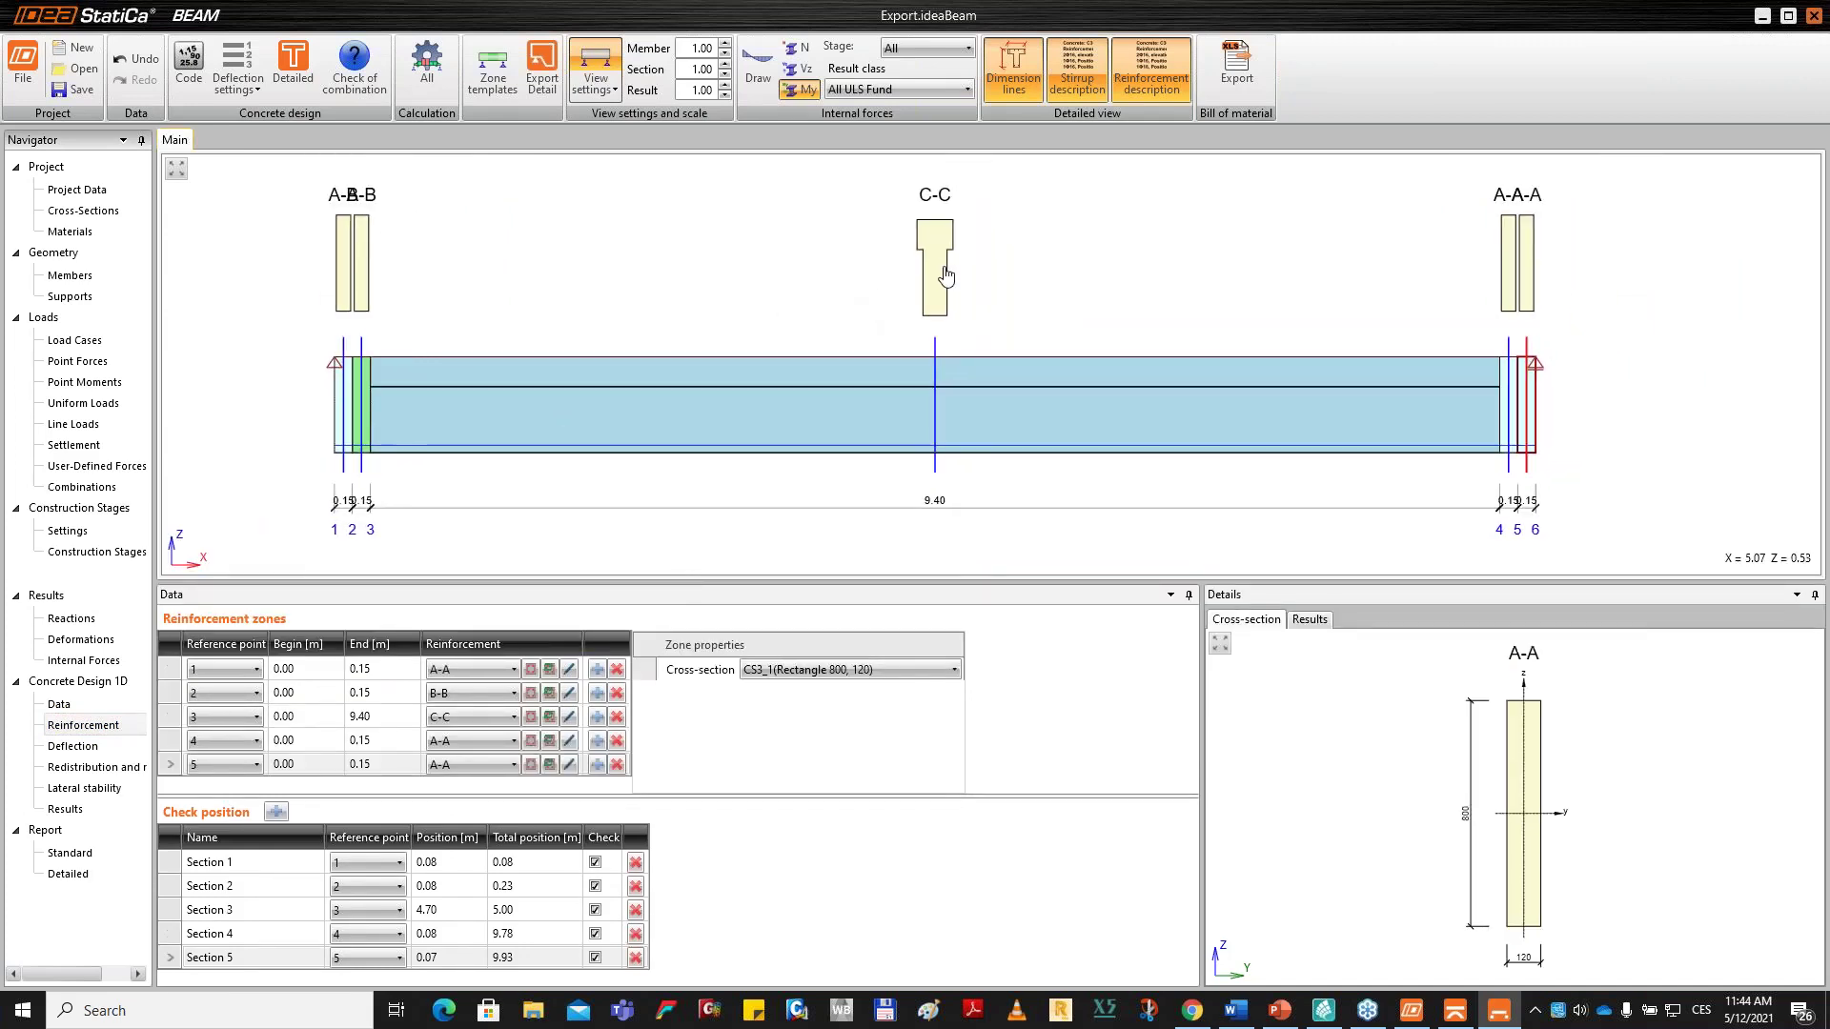
left_click(945, 268)
left_click(946, 269)
left_click(636, 958)
left_click(636, 934)
left_click(636, 910)
left_click(636, 887)
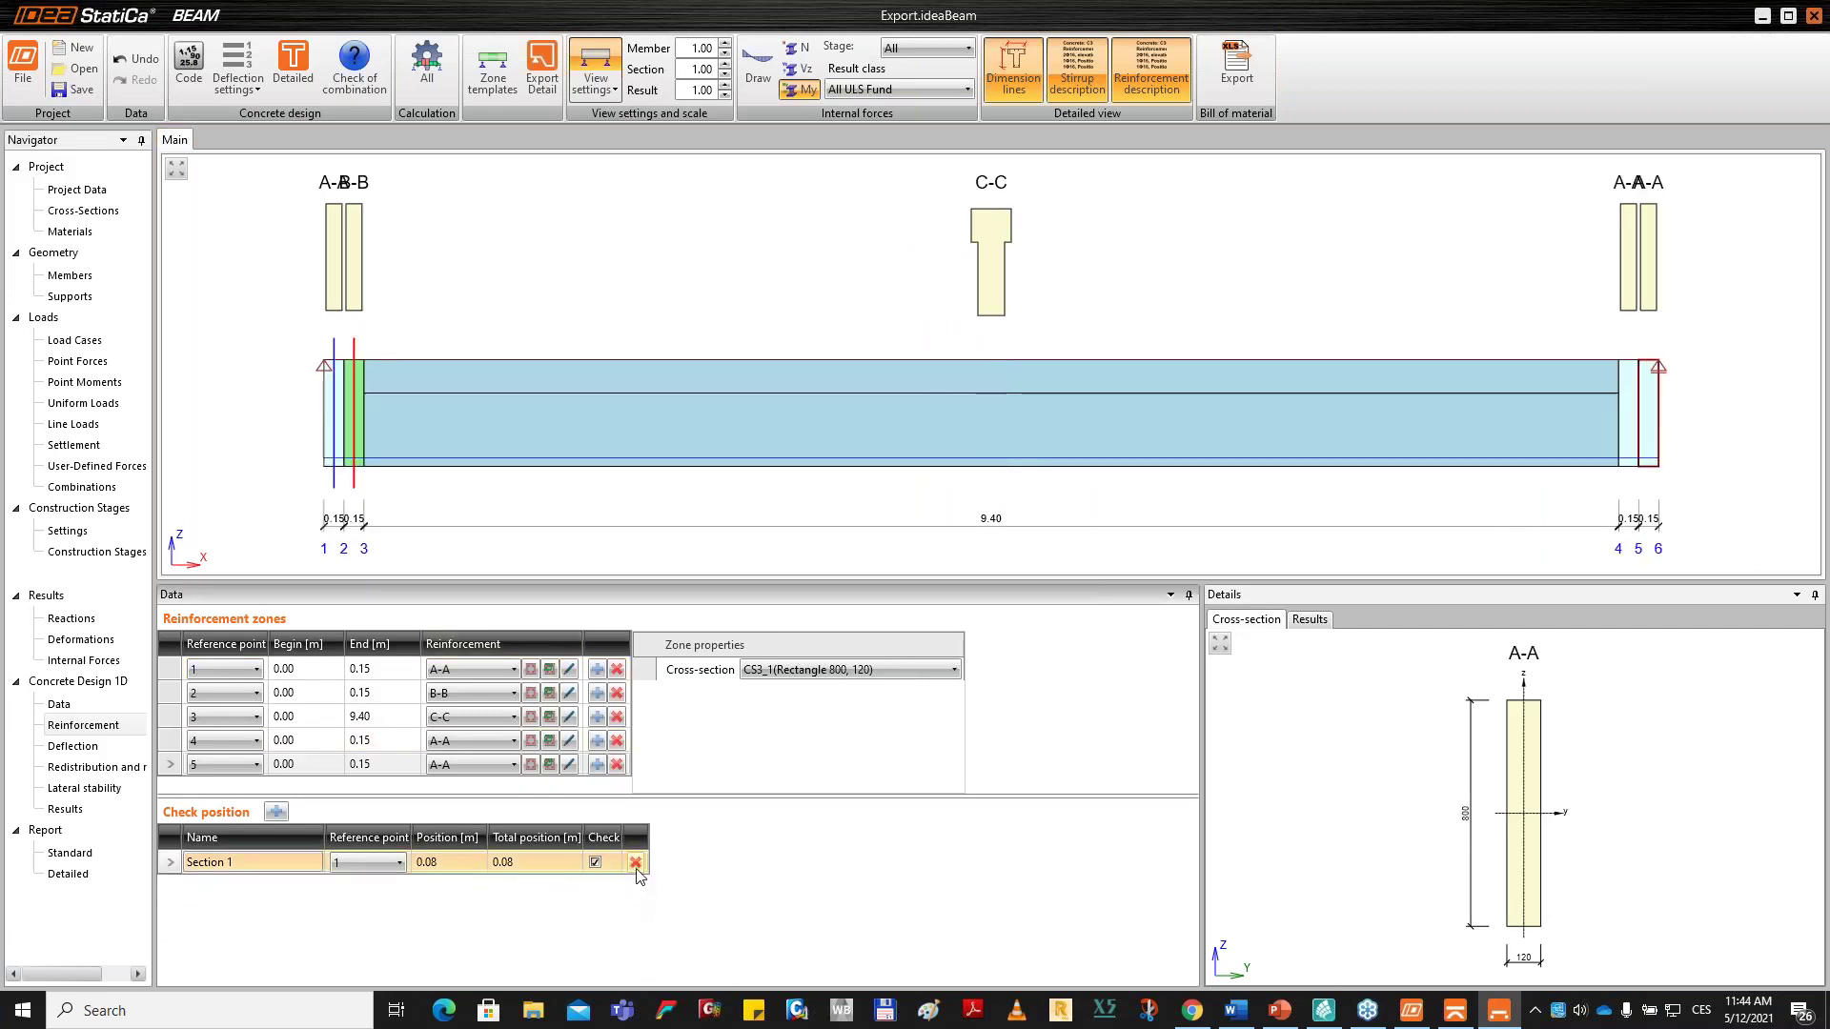
left_click(635, 863)
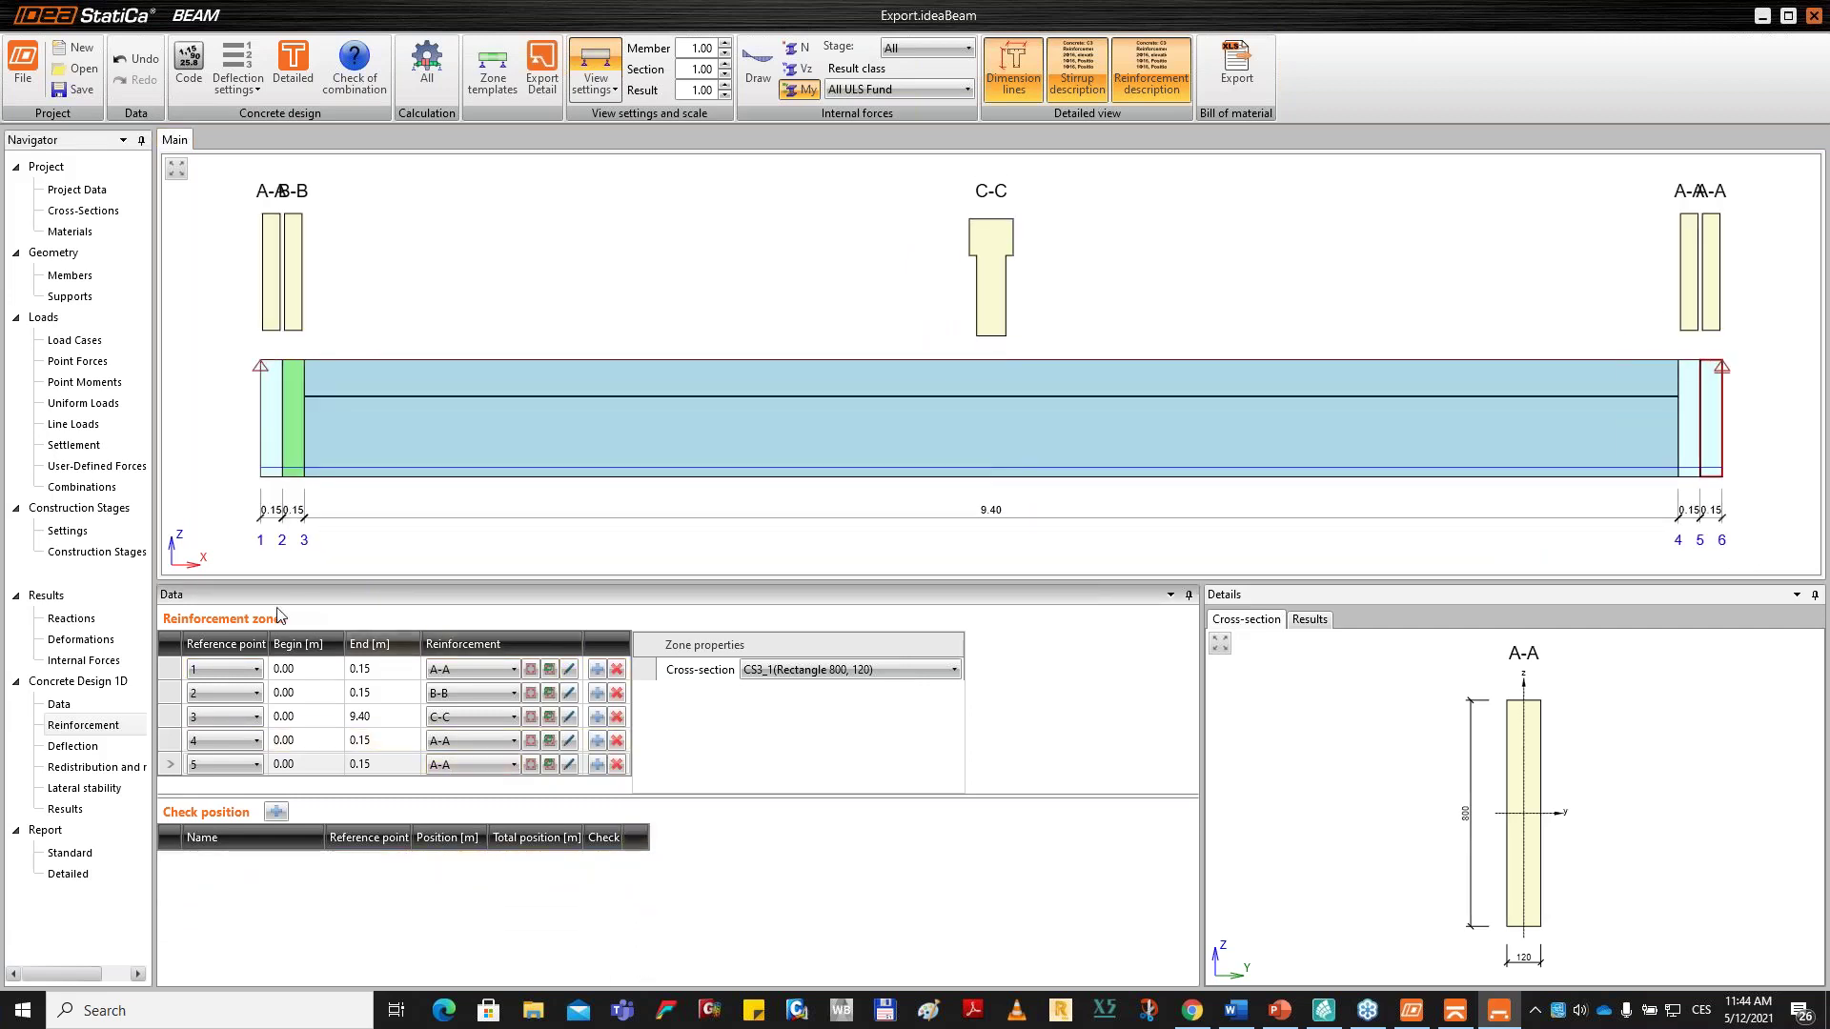
Add two check positions measured from reference point 1, the first at 5.00 m and the second at 0.60 m.
left_click(276, 812)
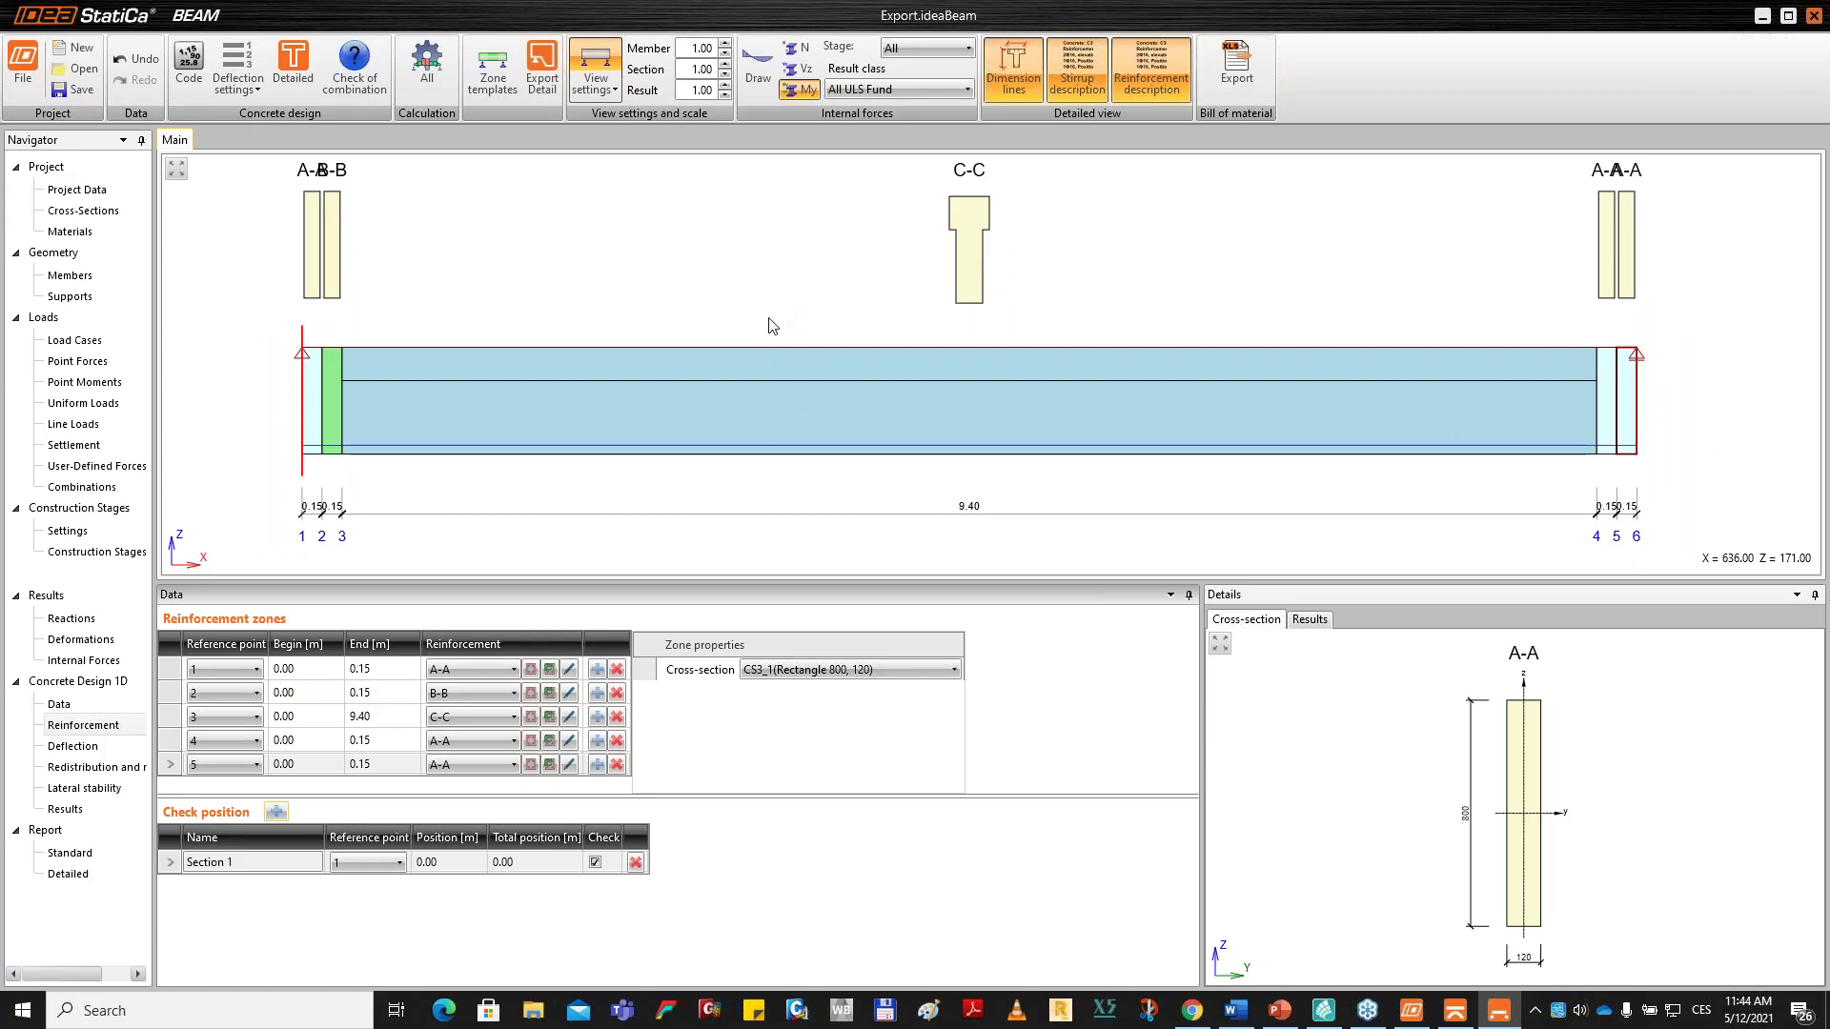
left_click(448, 862)
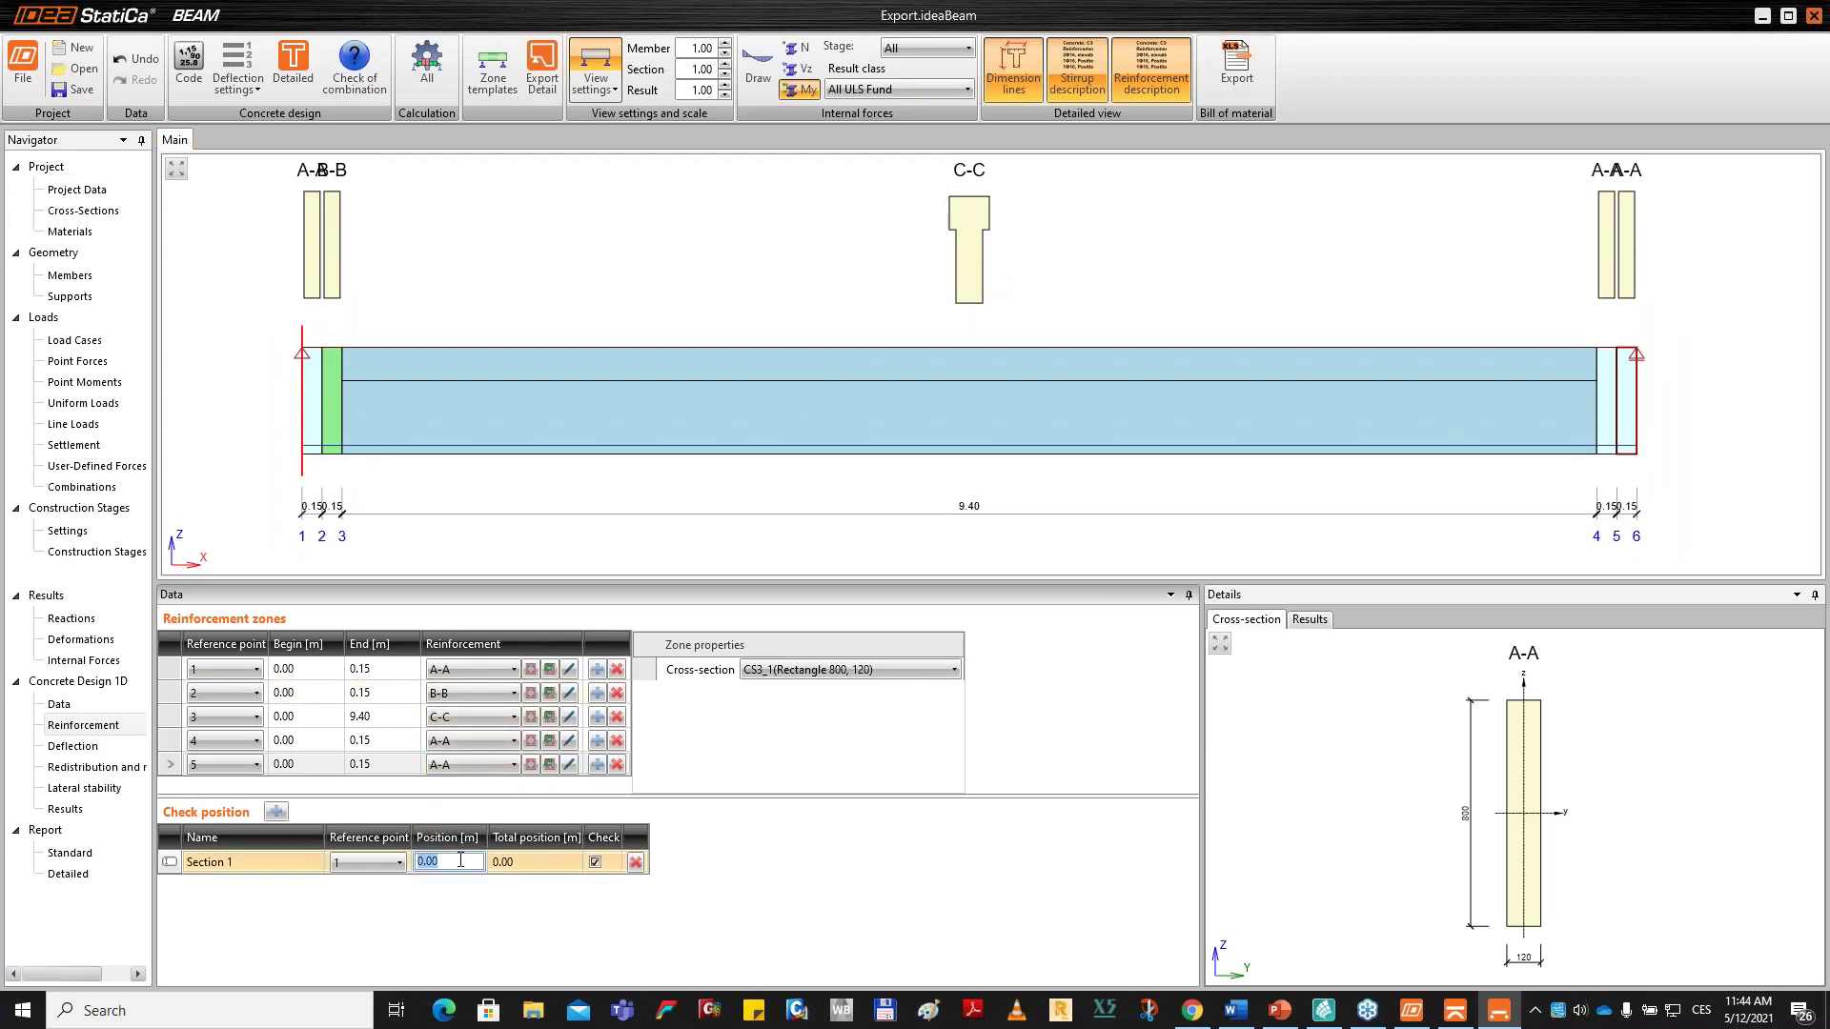
type("5")
key("Return")
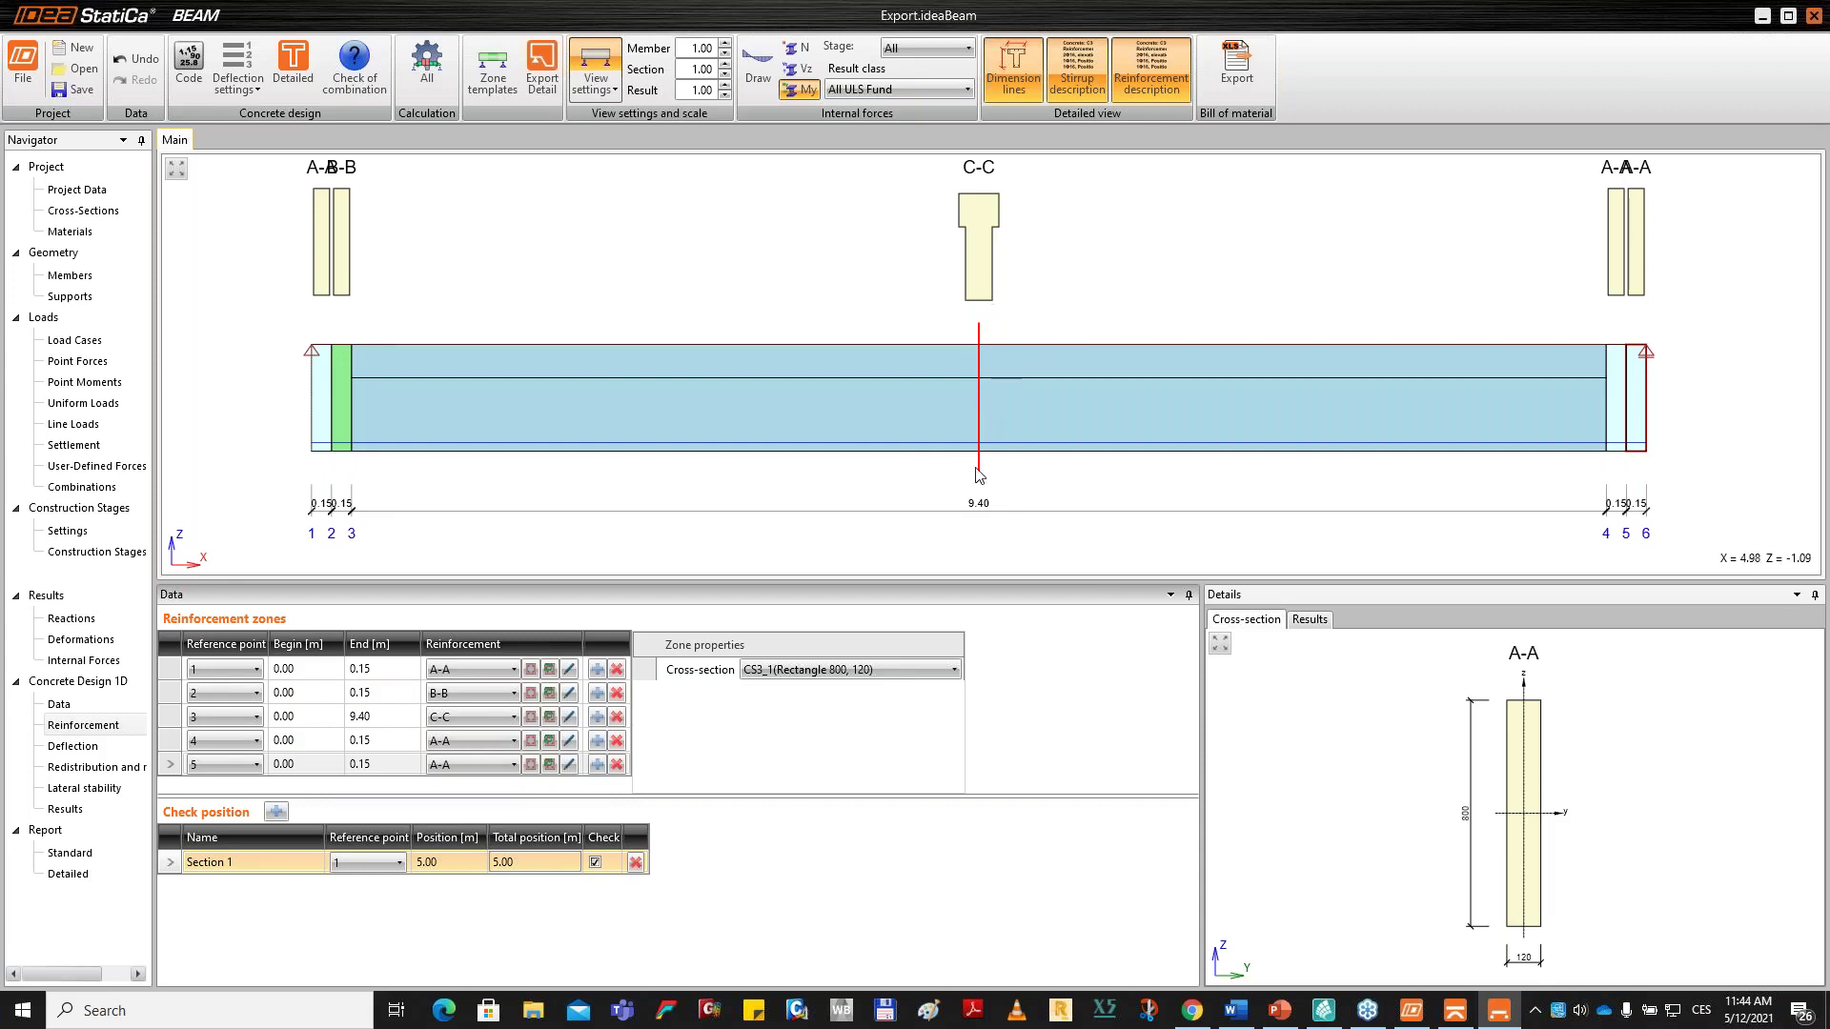
left_click(276, 813)
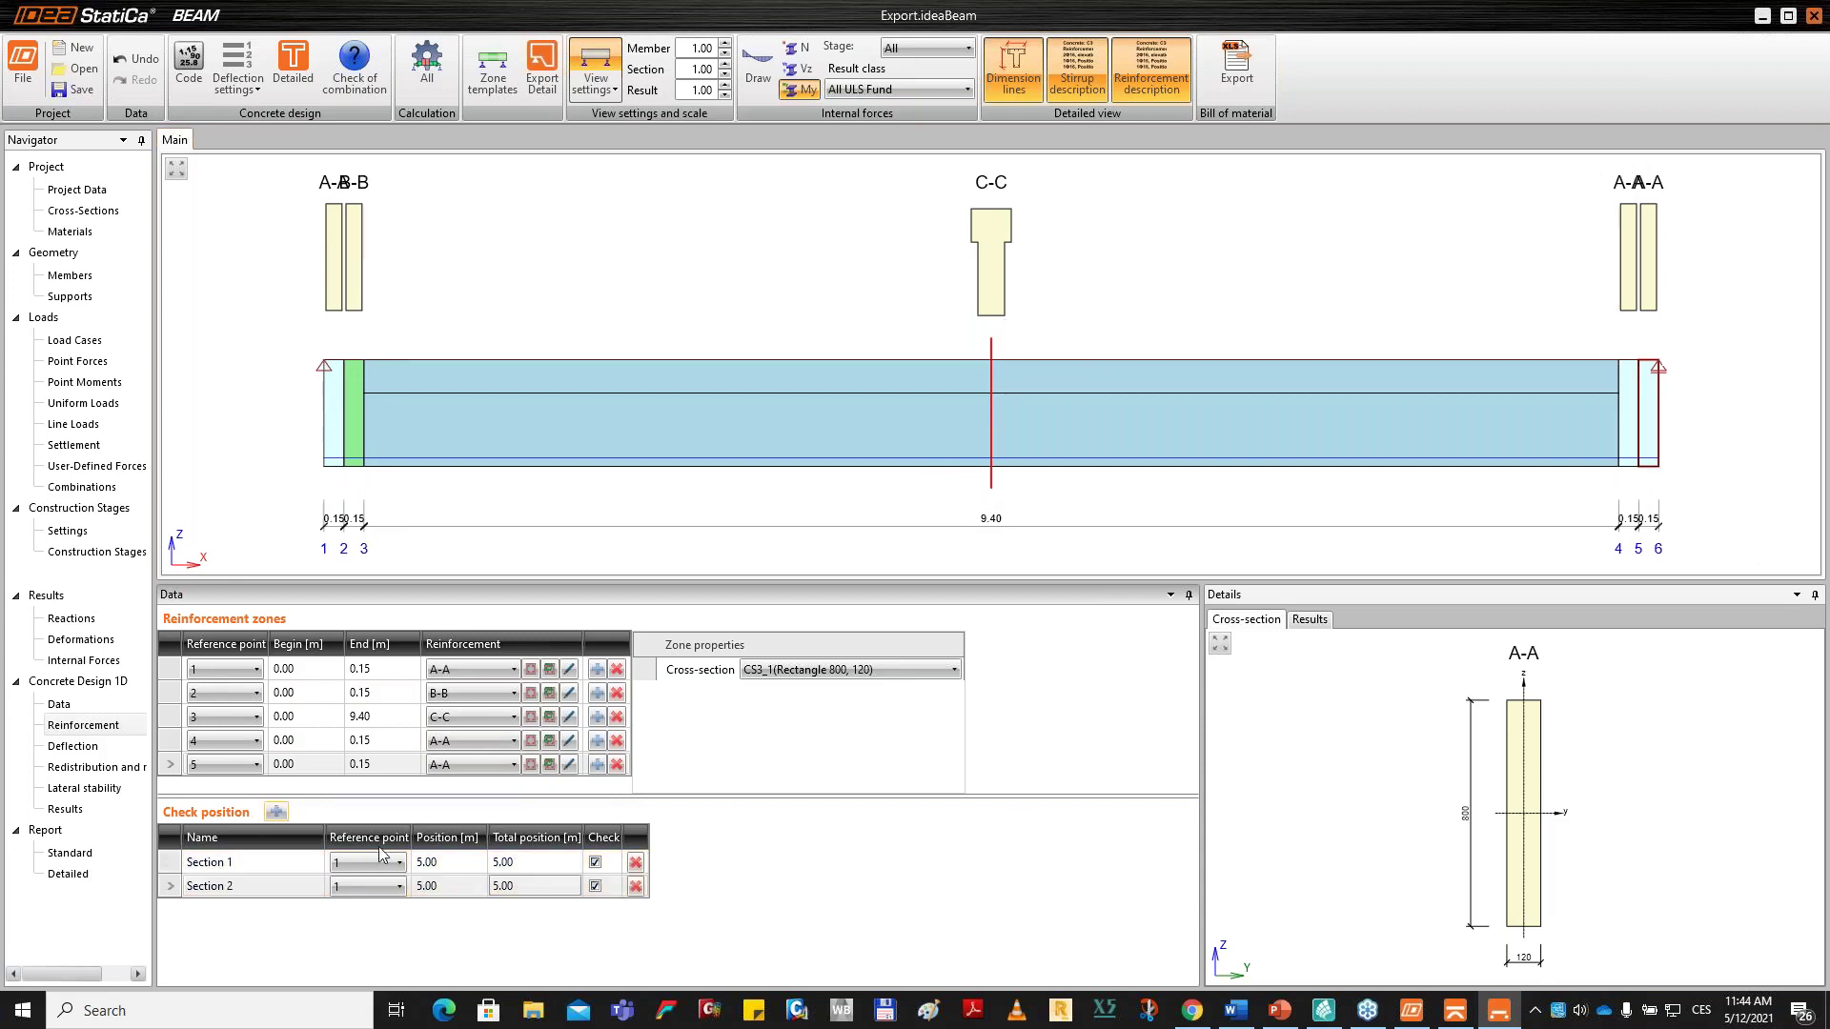
left_click(457, 884)
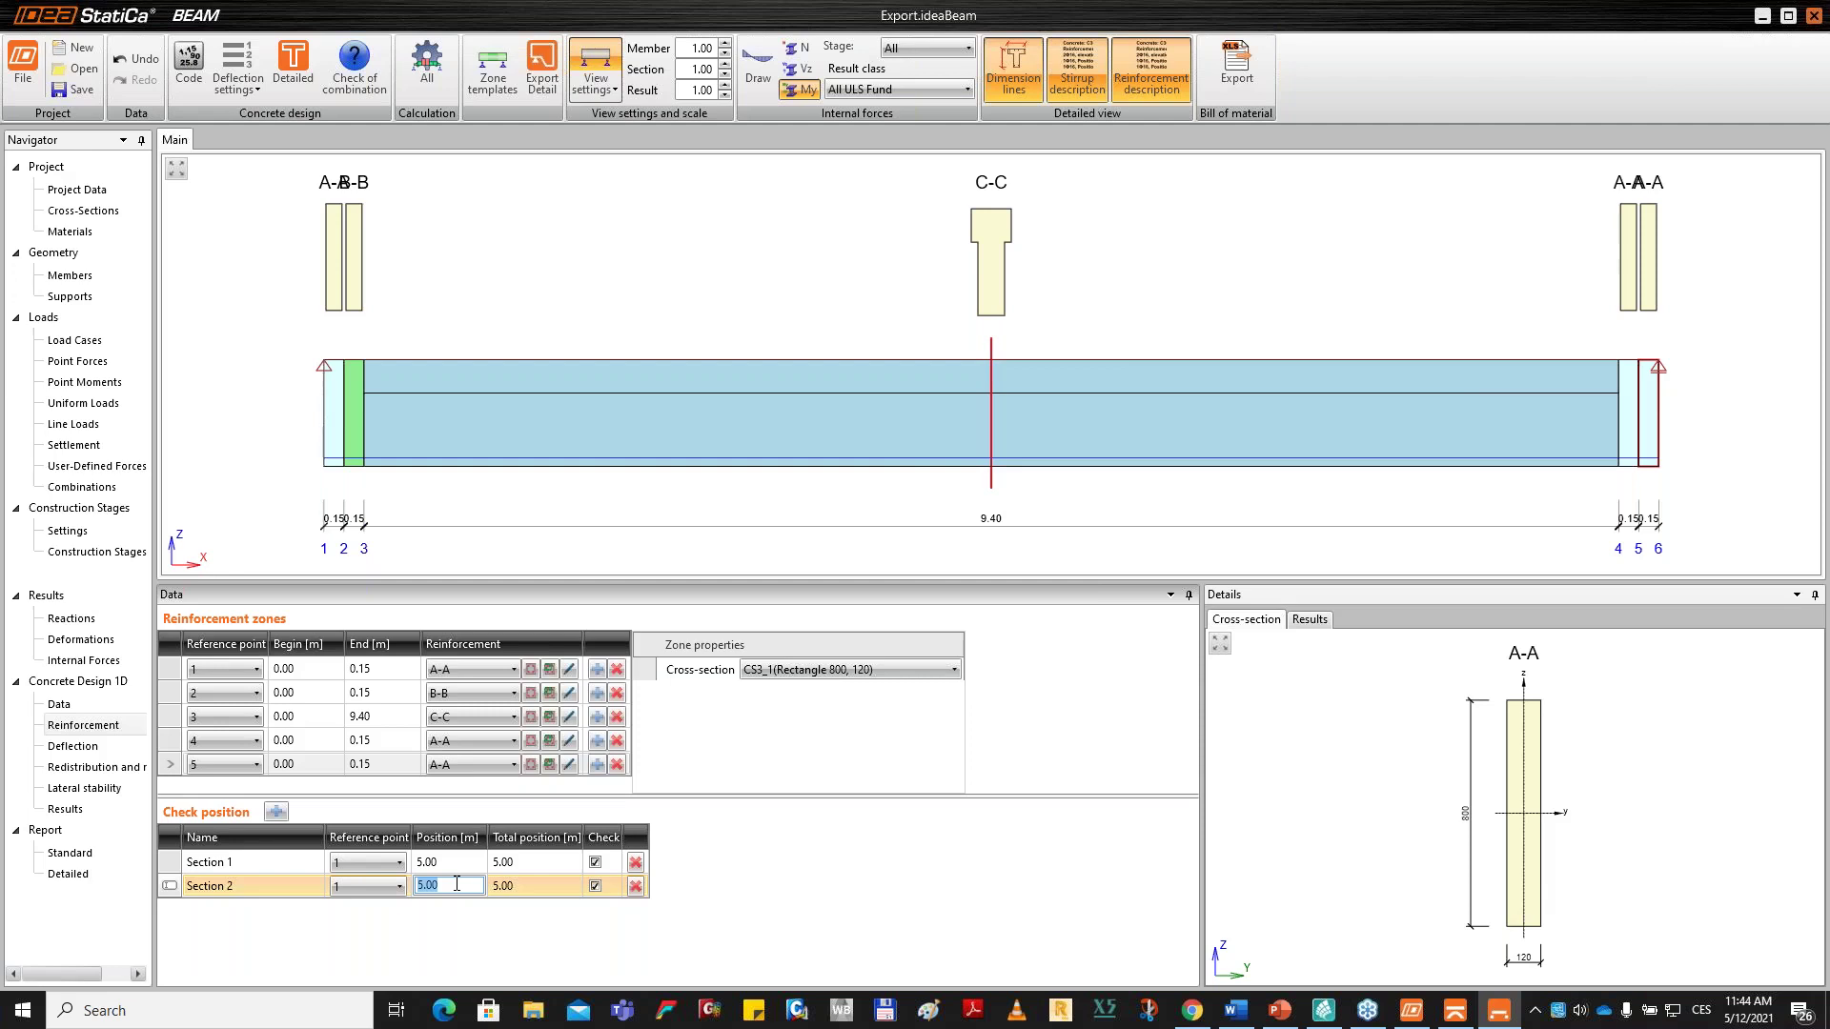
type("0.60")
key("Return")
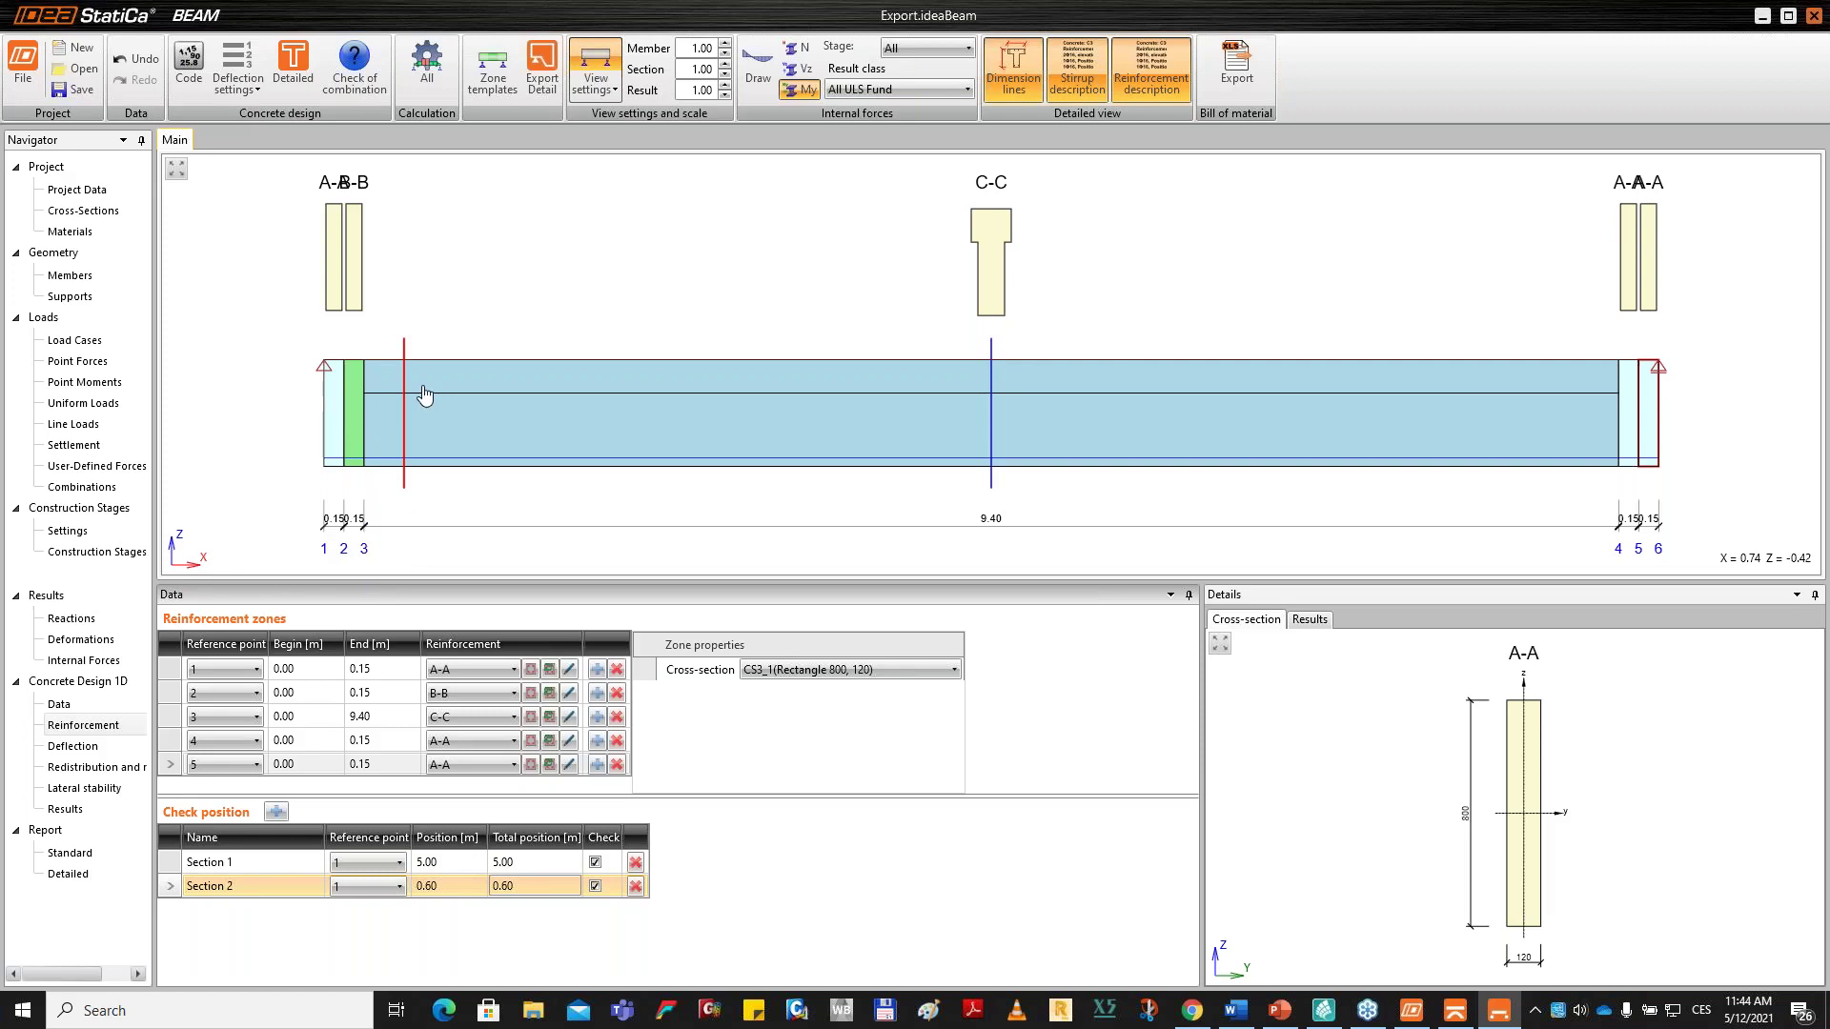
Import the reinforcement from Reinforcement.nav into reinforced cross-section C-C and accept it.
middle_click_drag(425, 396, 412, 354)
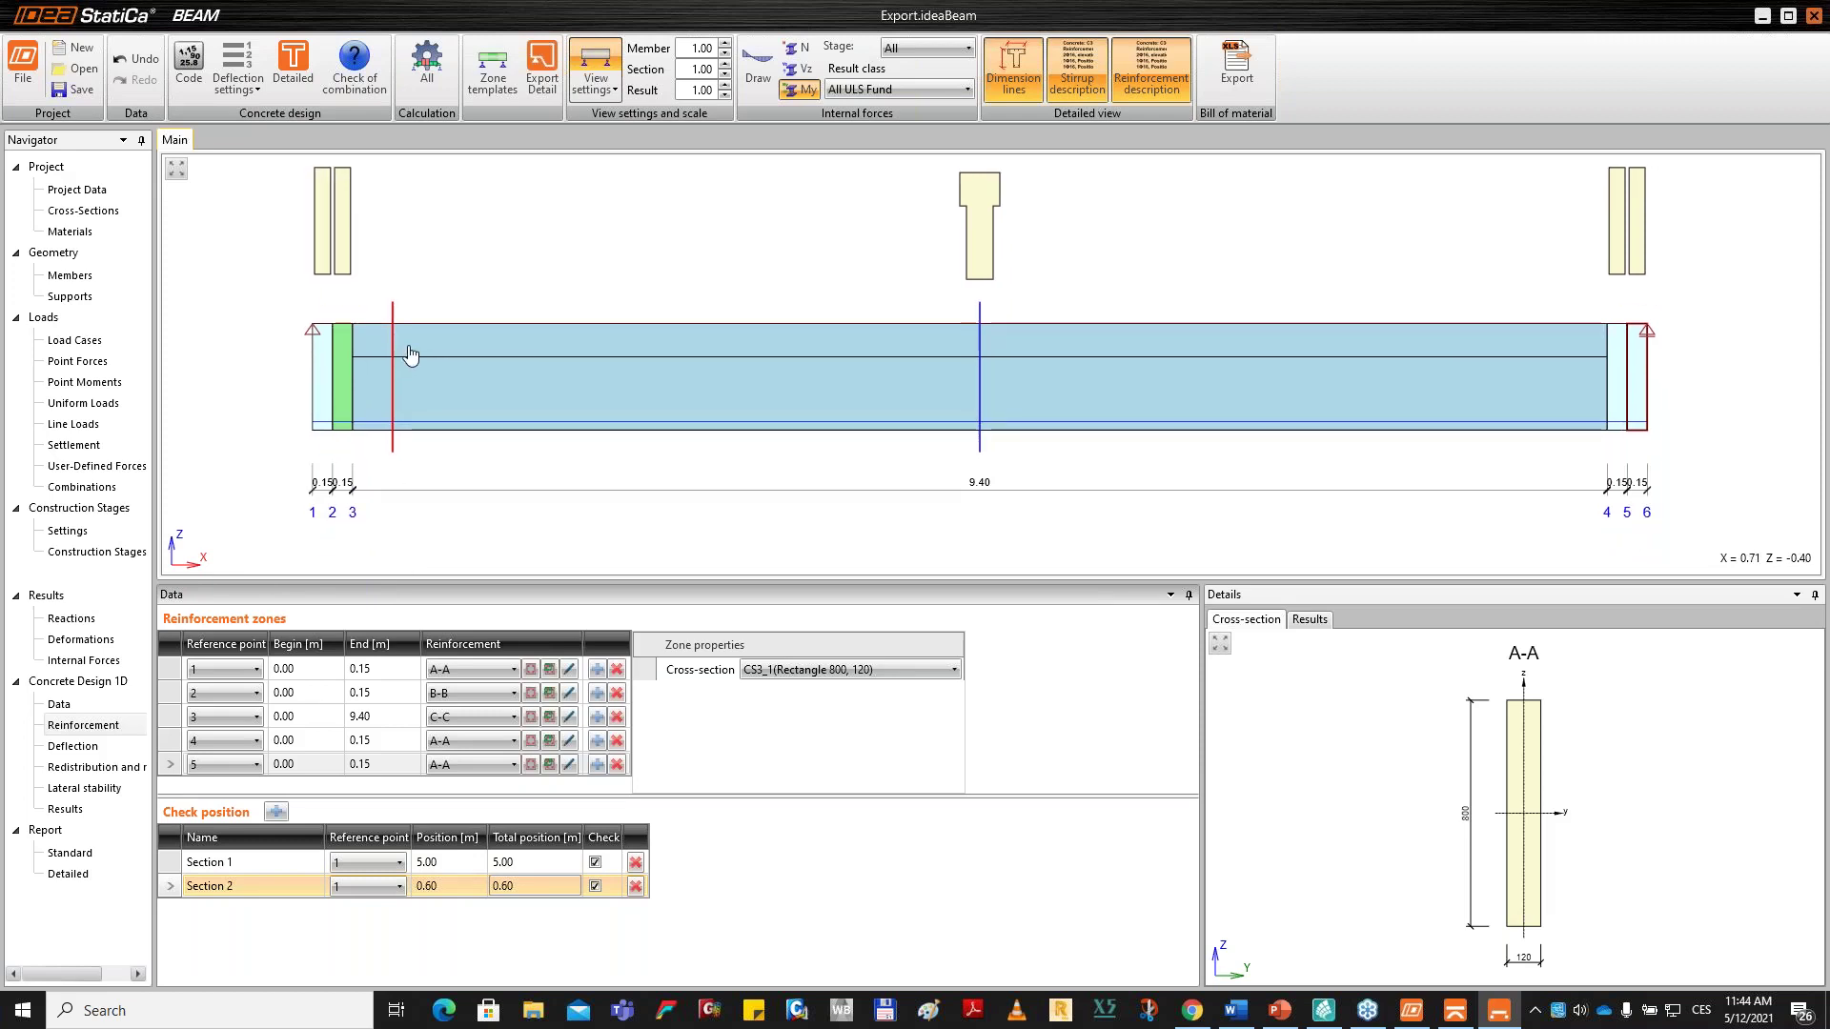
scroll(530, 424, "down", 1)
middle_click_drag(530, 421, 527, 436)
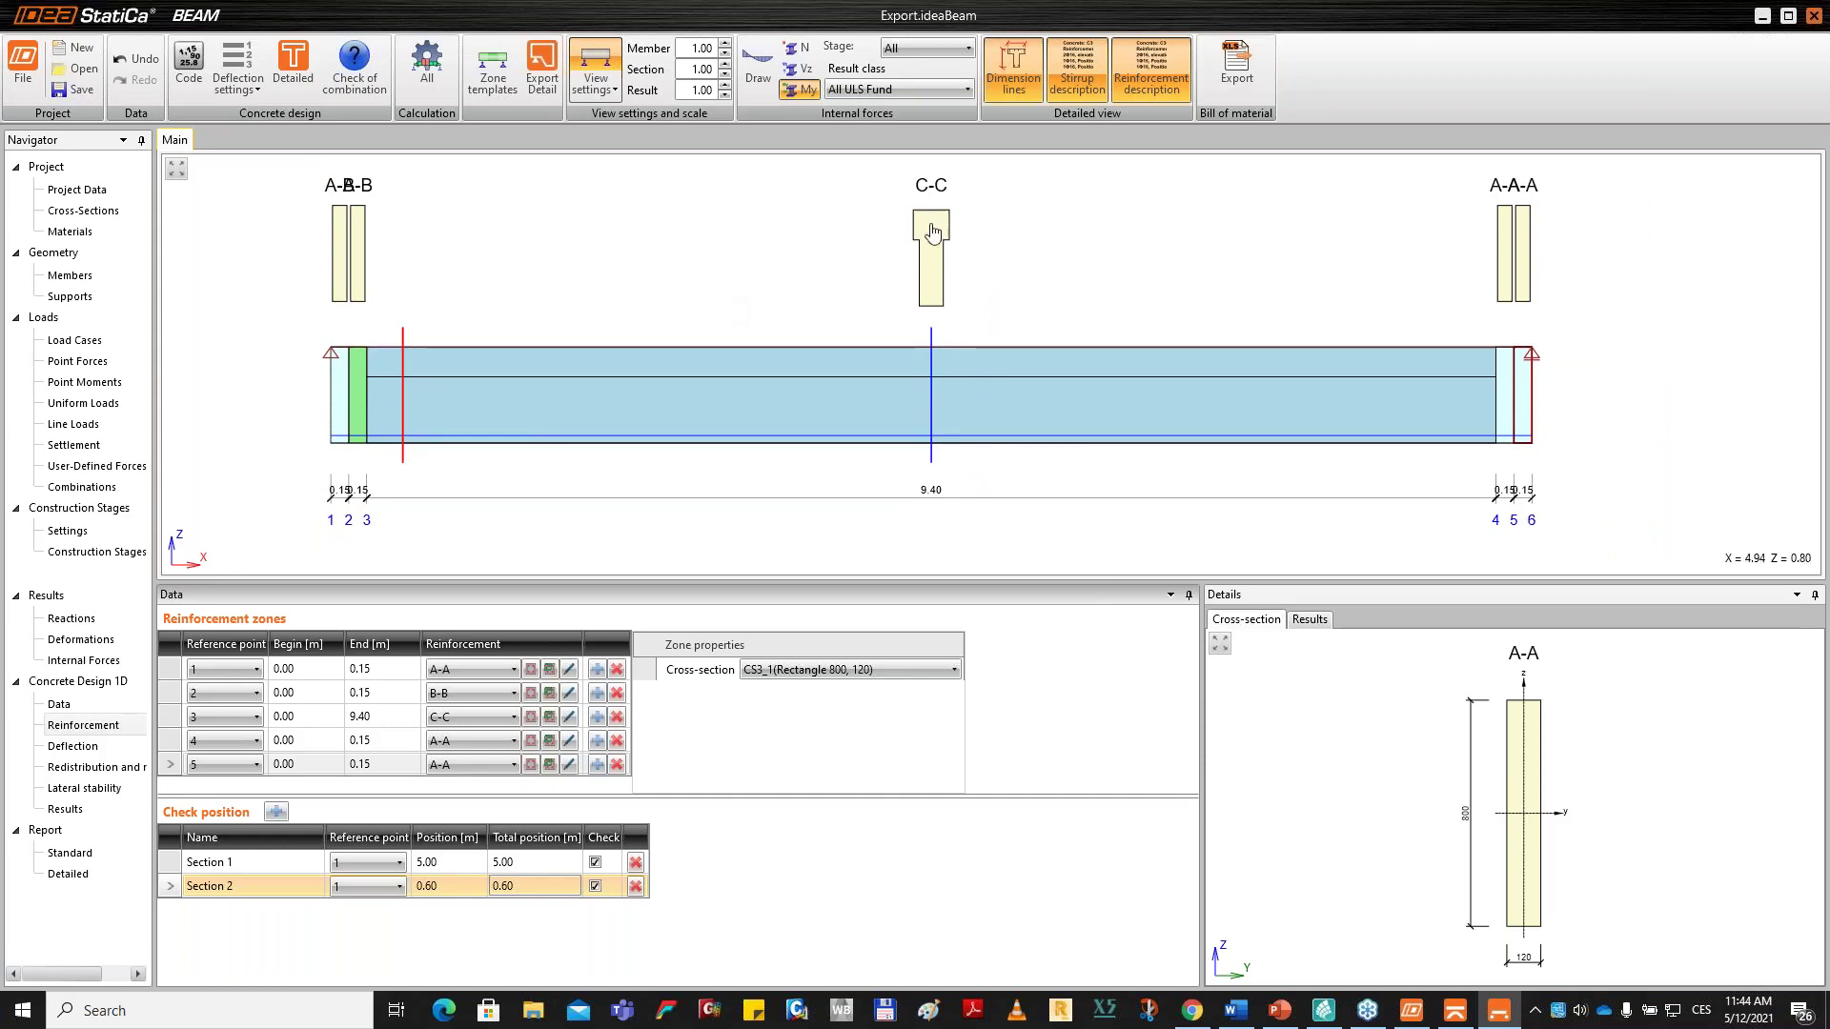
left_click(916, 299)
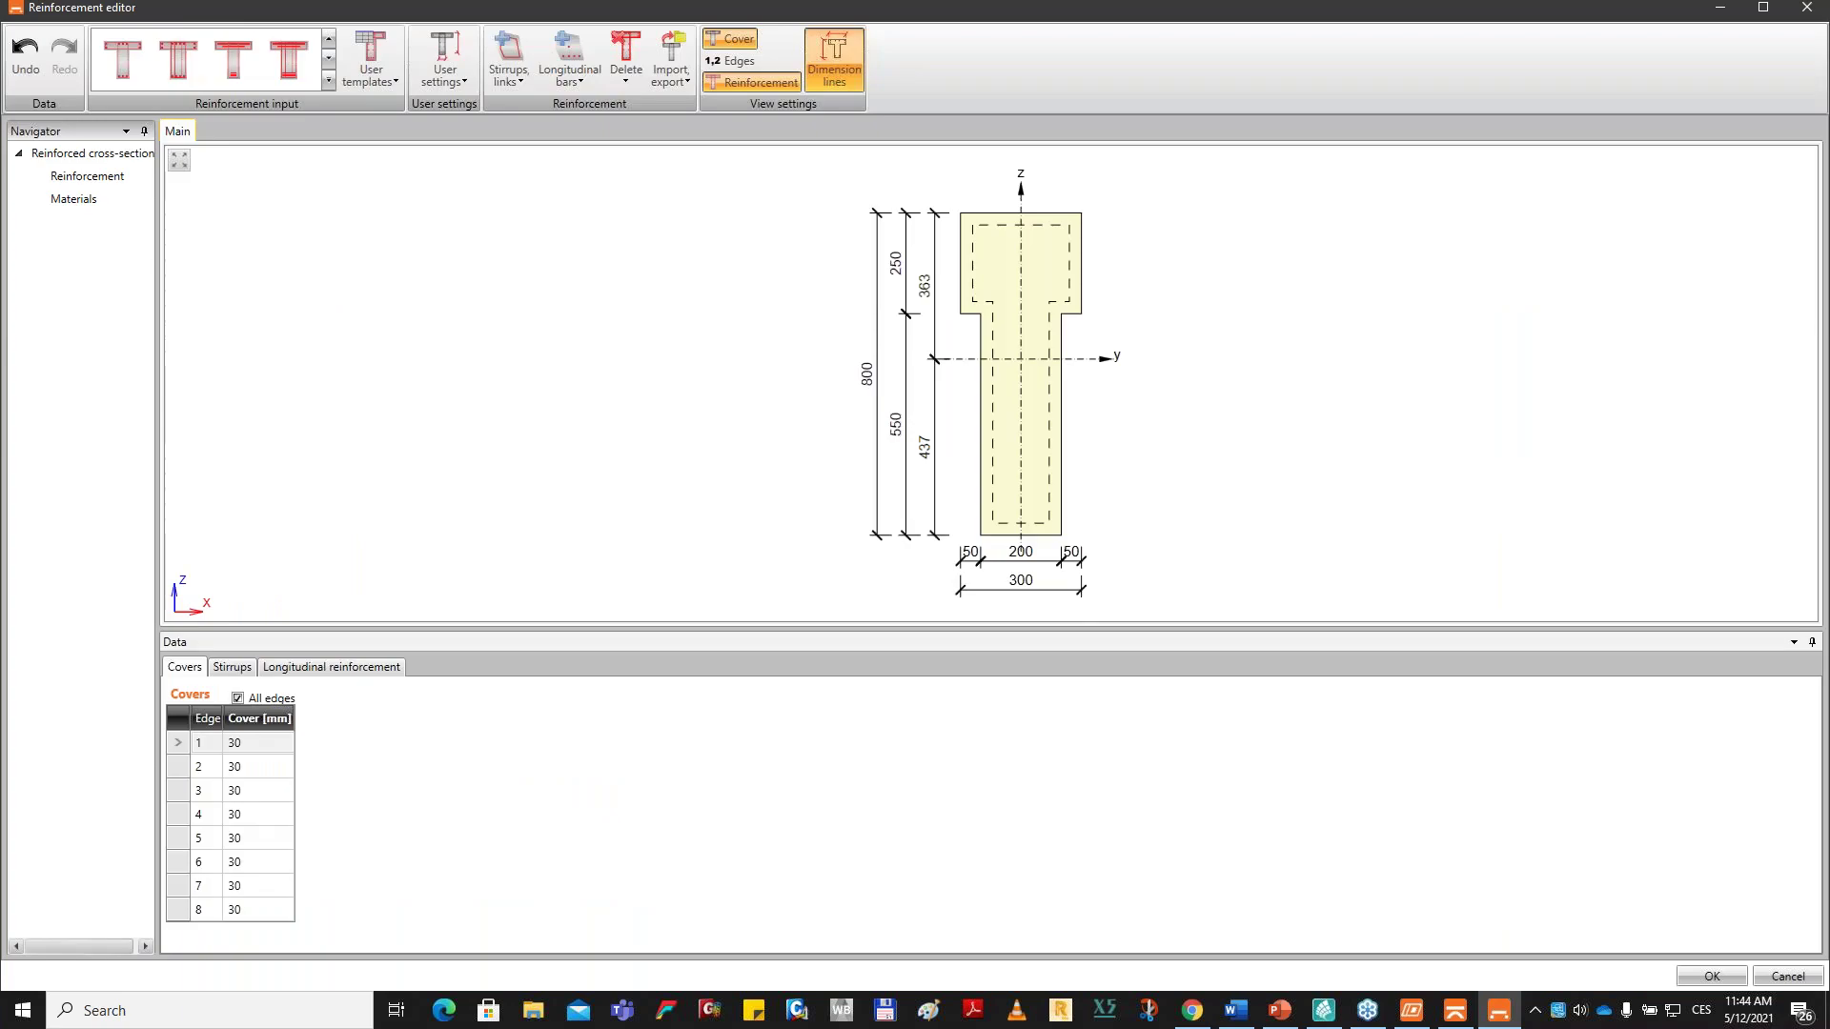
left_click(673, 83)
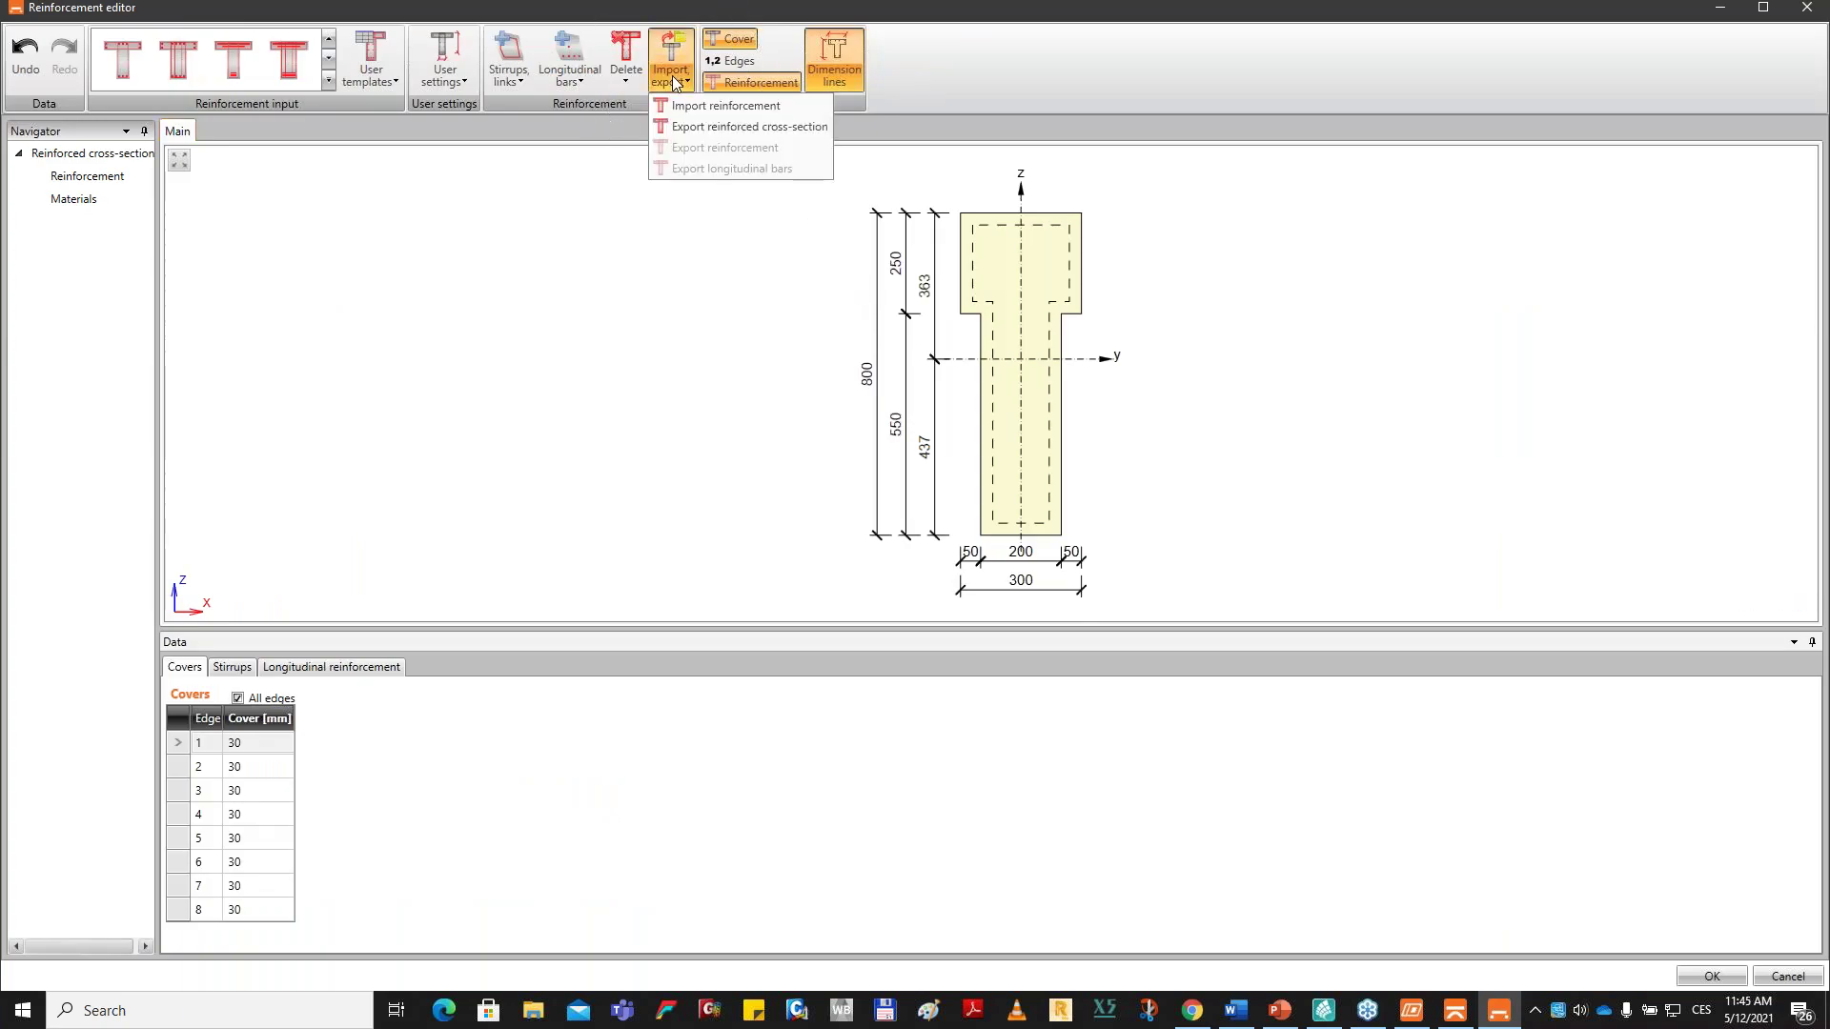
left_click(706, 106)
left_click(539, 186)
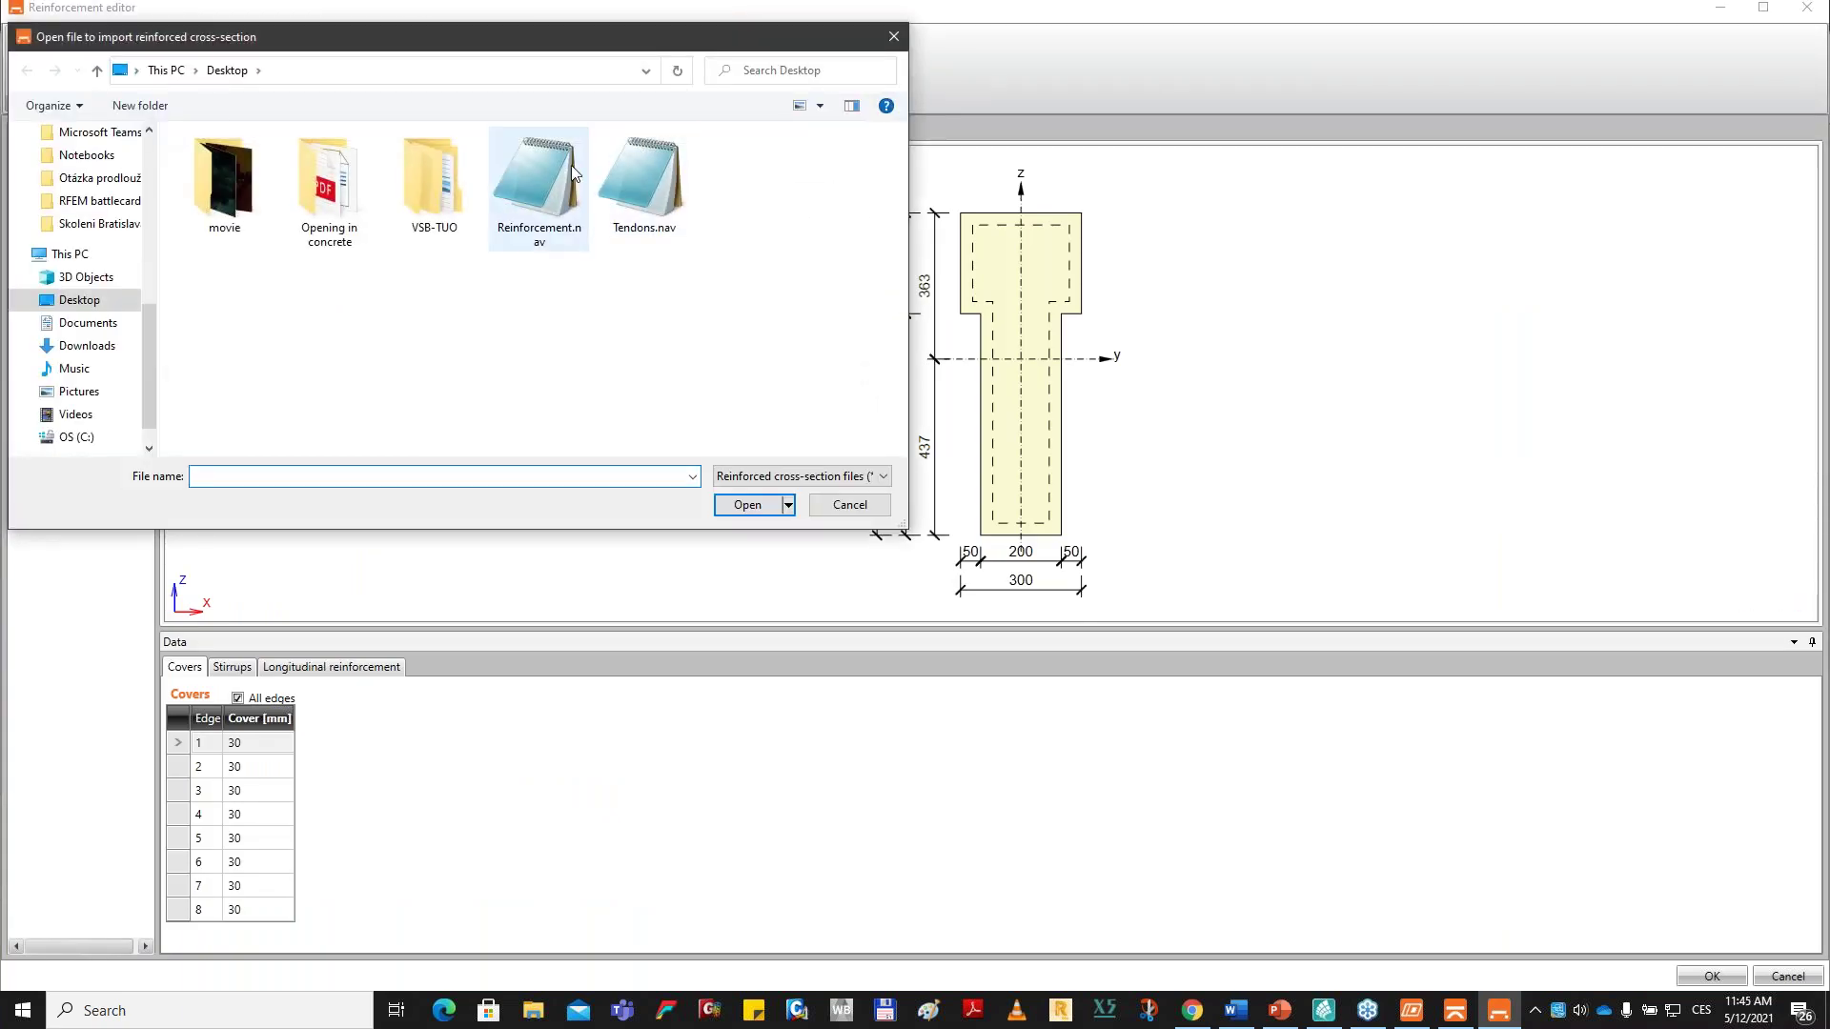
left_click(747, 504)
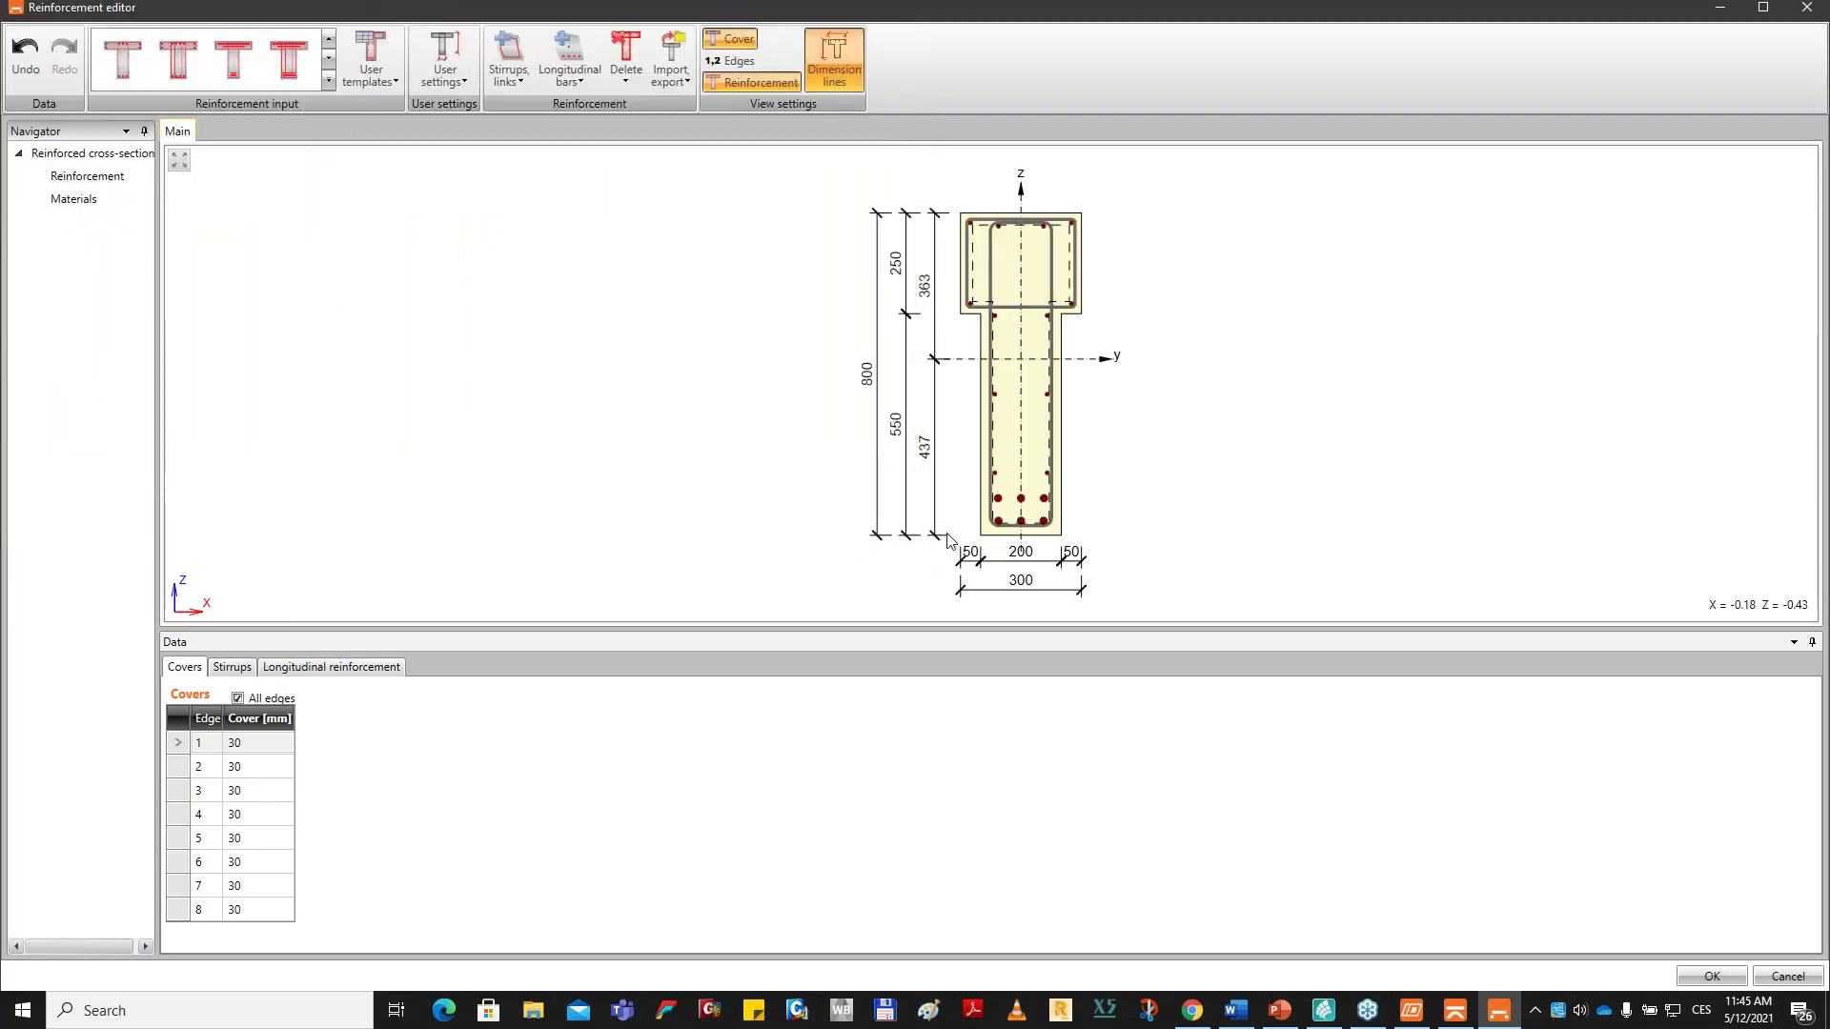
left_click(1709, 974)
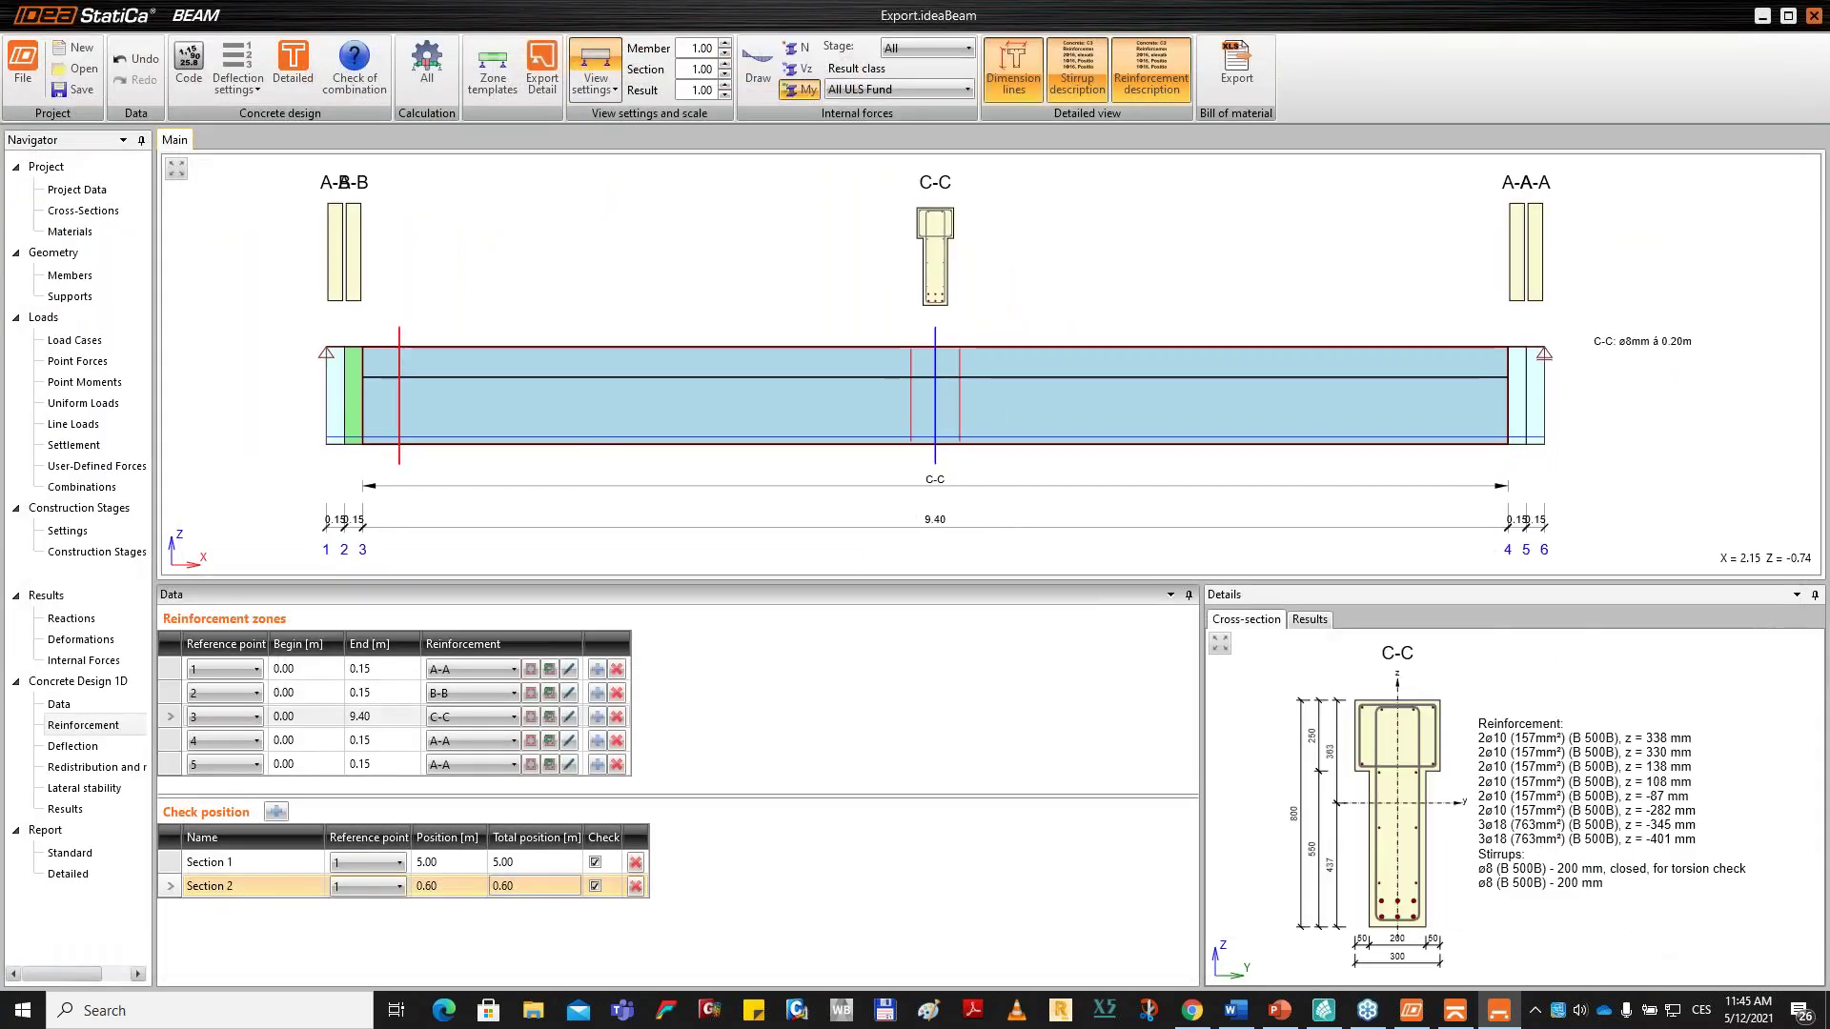
Open the detailed section check, calculate all sections and enlarge the list of extremes.
left_click(331, 84)
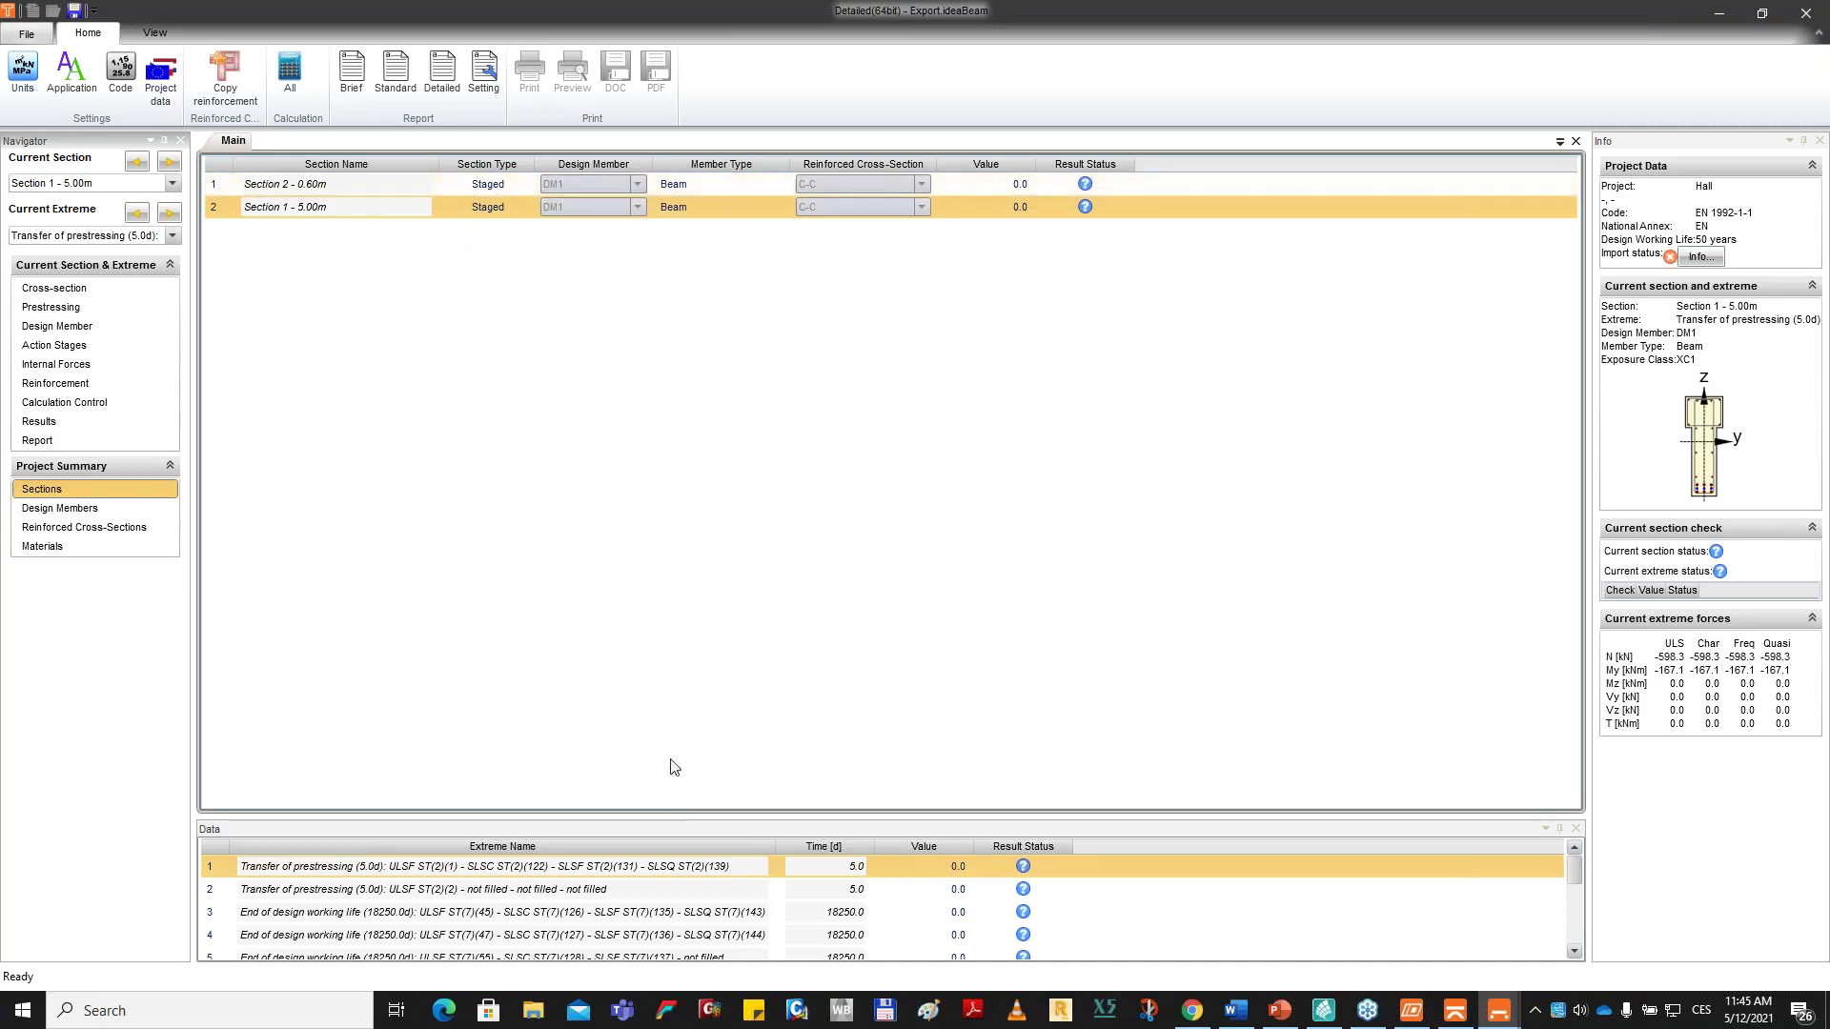
left_click(291, 68)
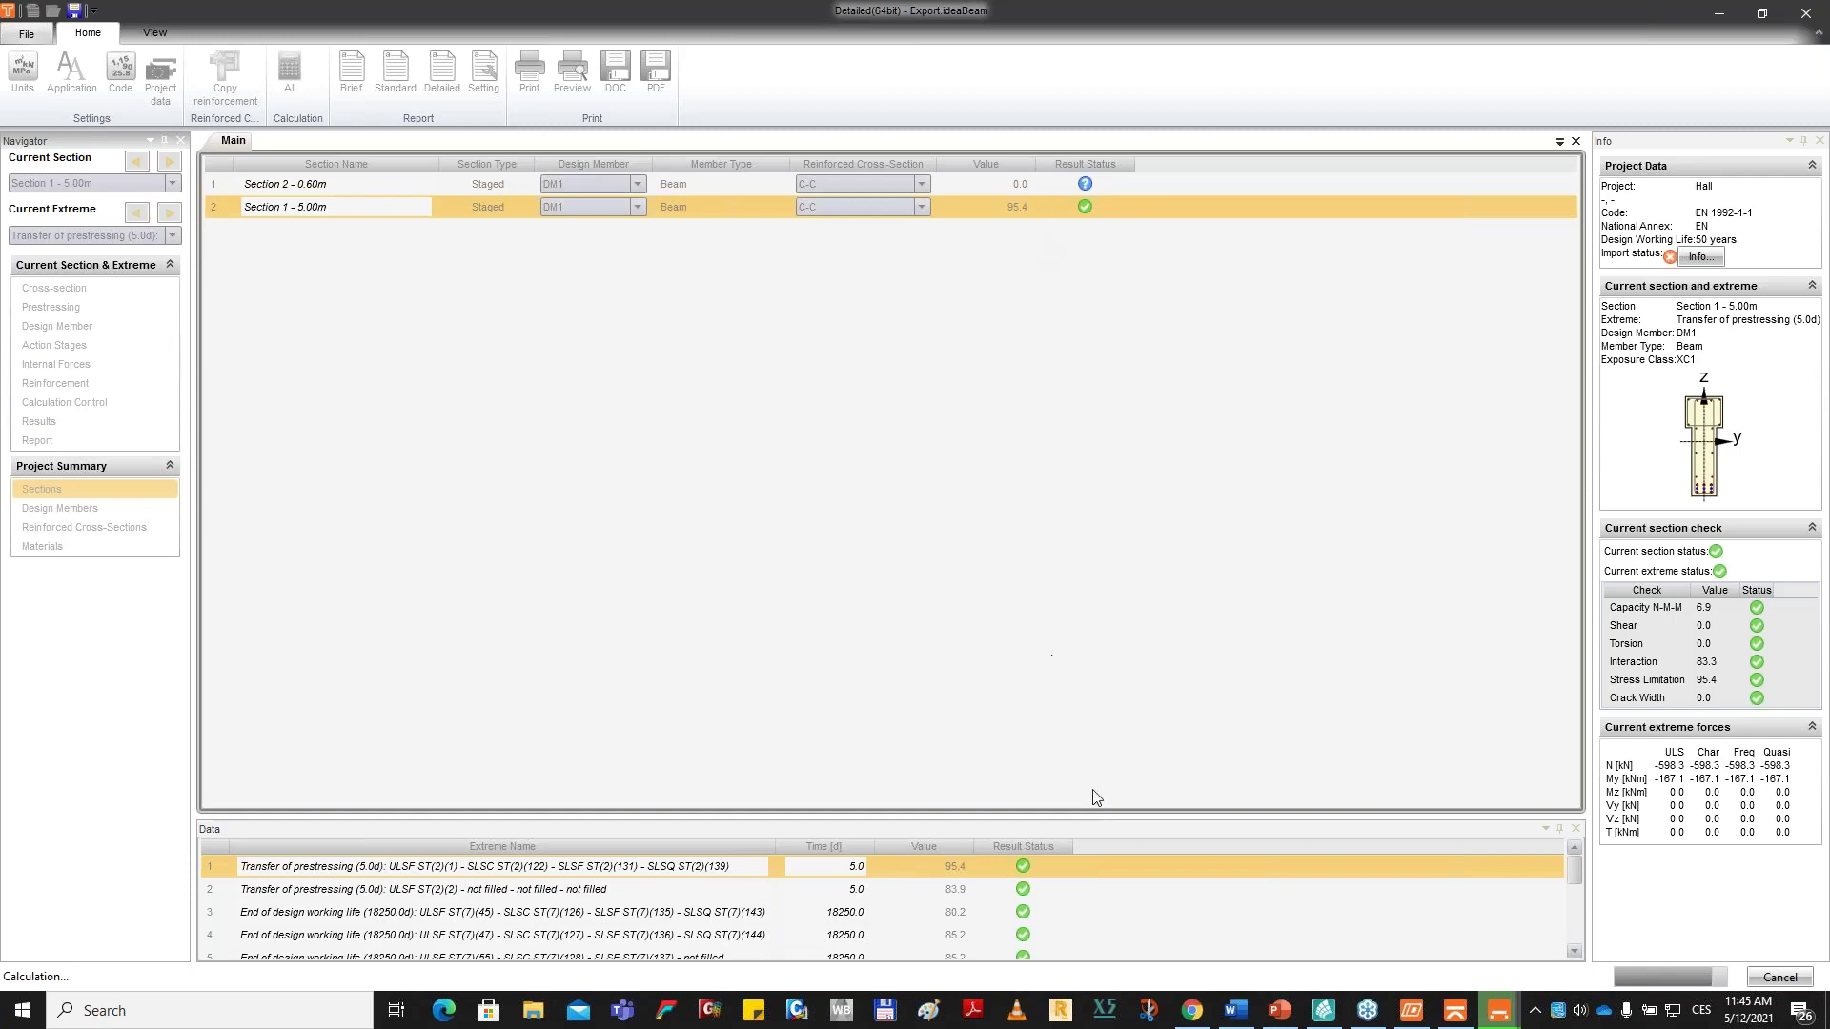
left_click_drag(1110, 821, 1071, 566)
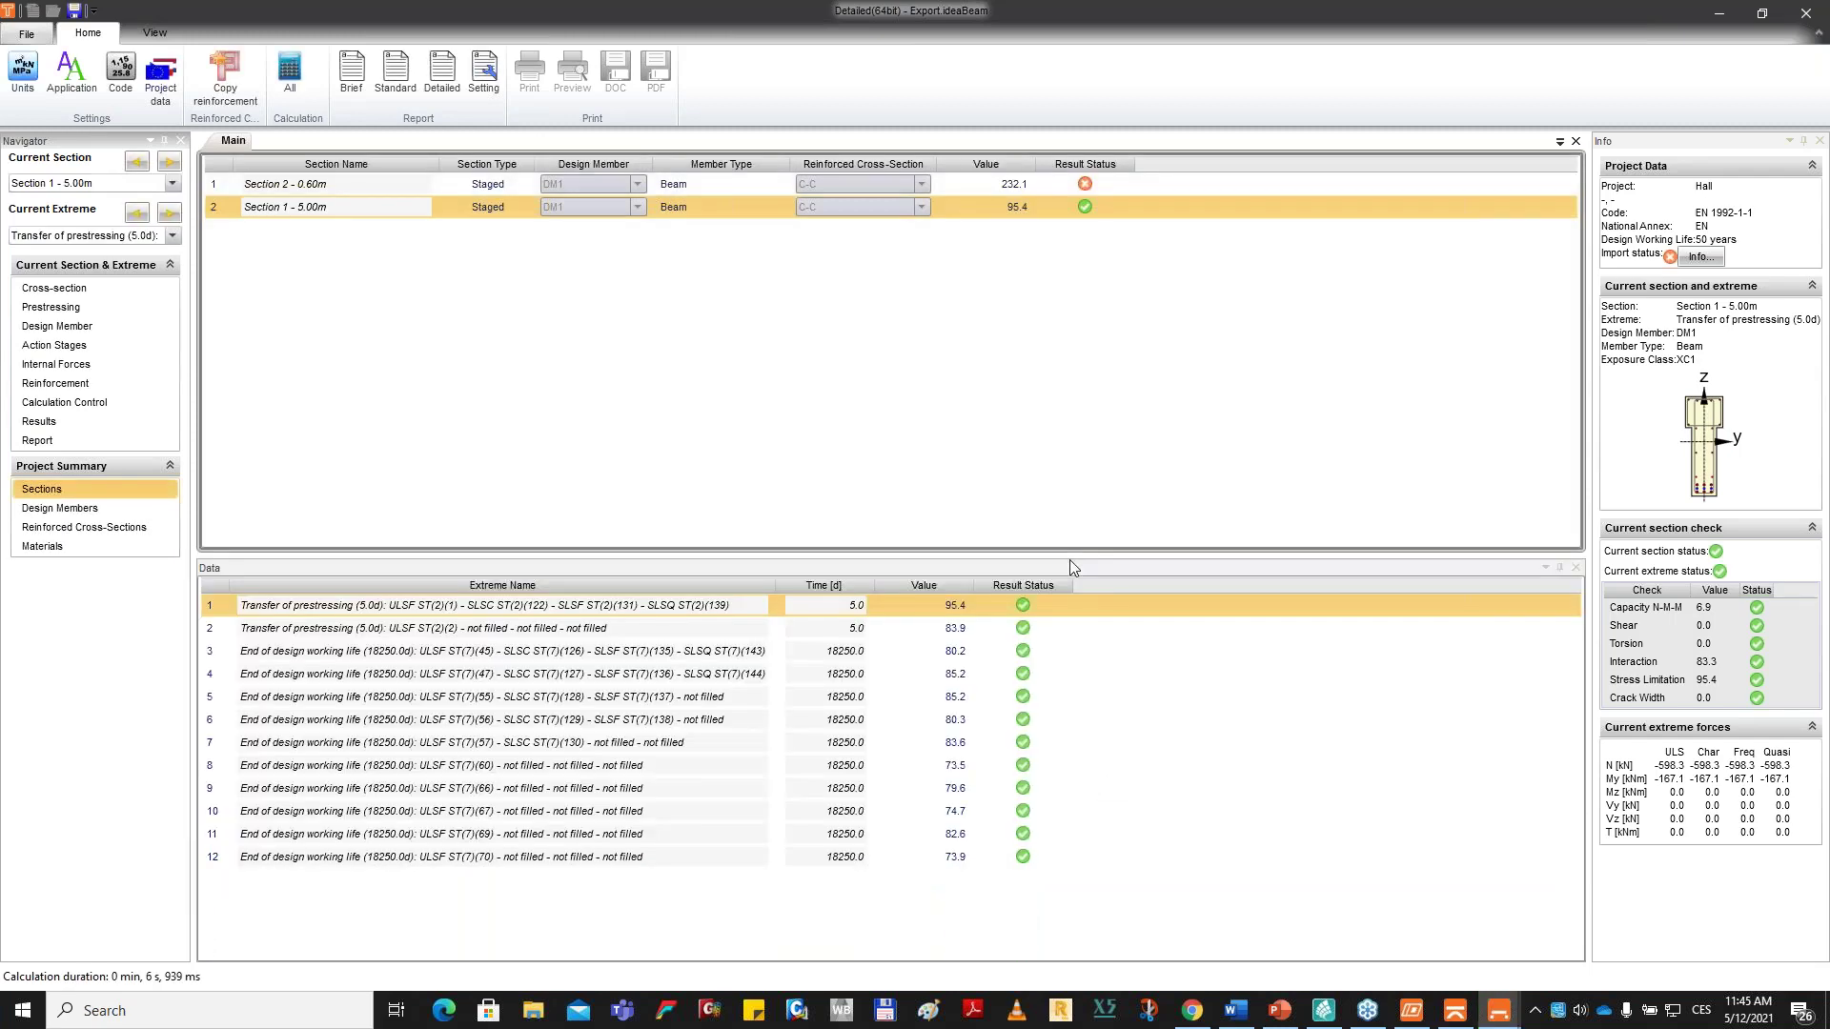
Select Section 2 - 0.60m, sort its extremes by descending check value and select the most critical one.
left_click(994, 183)
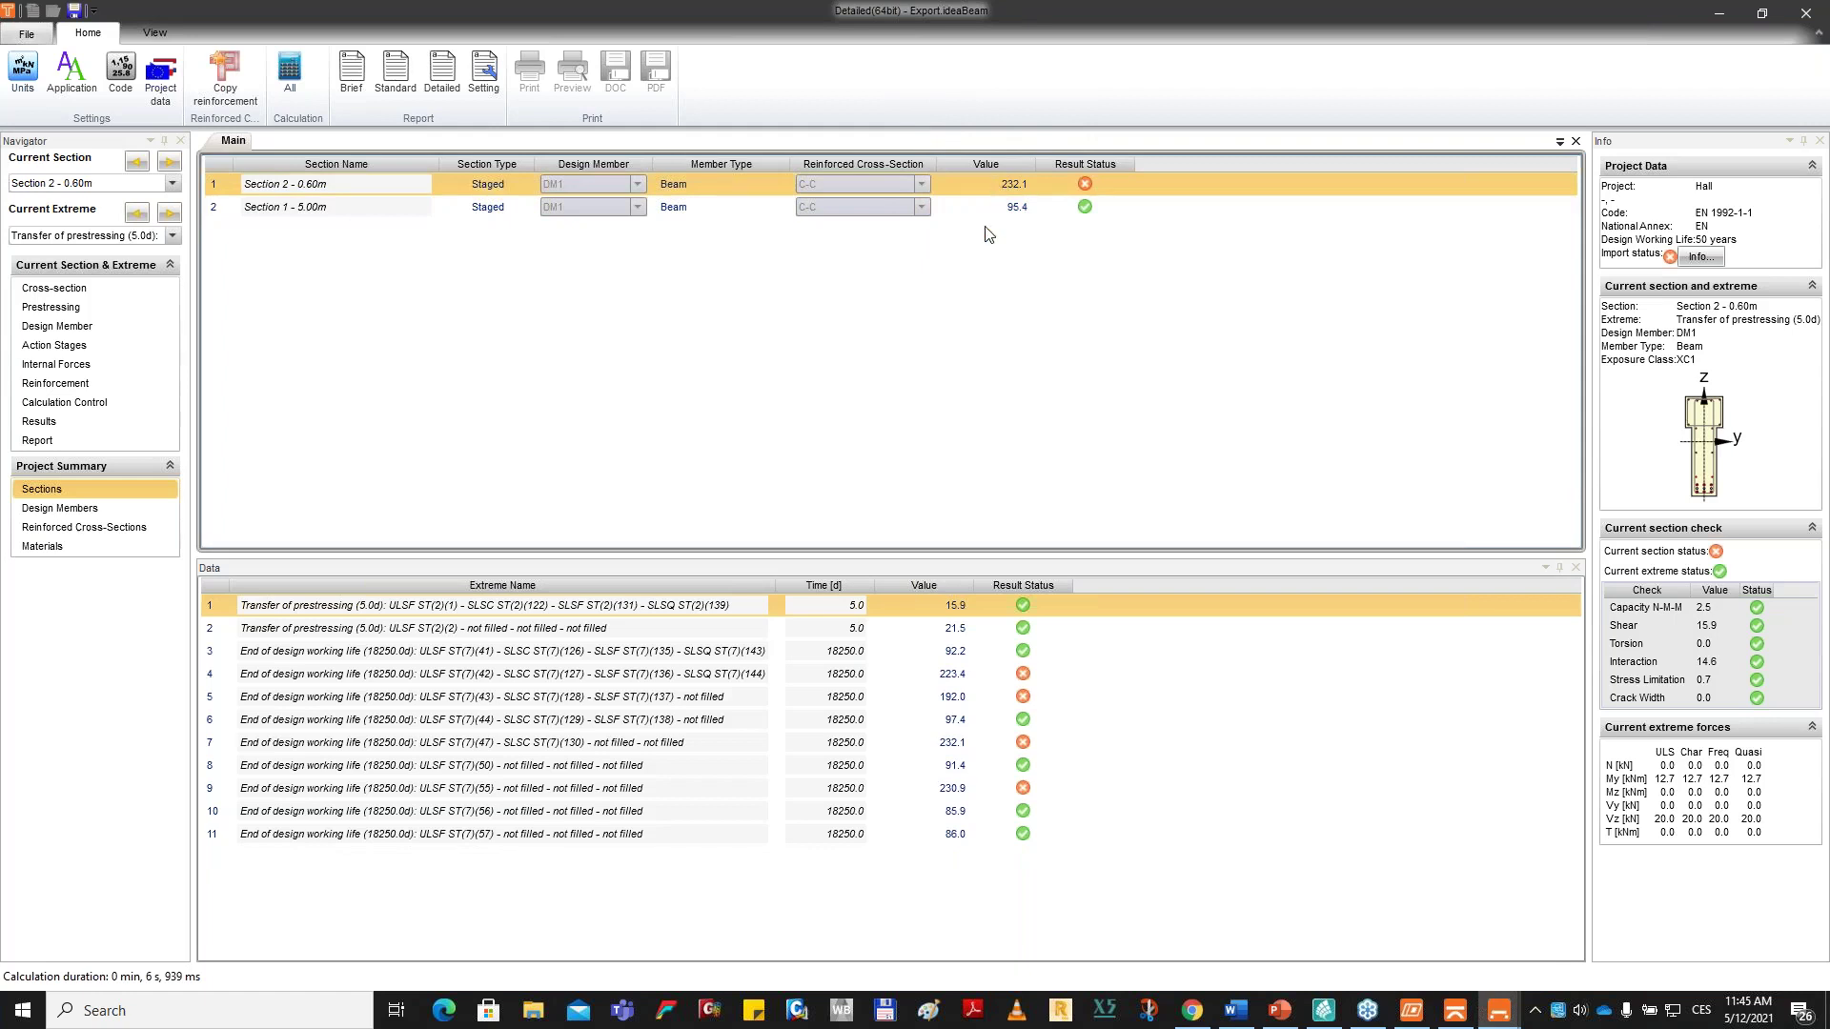
left_click(909, 586)
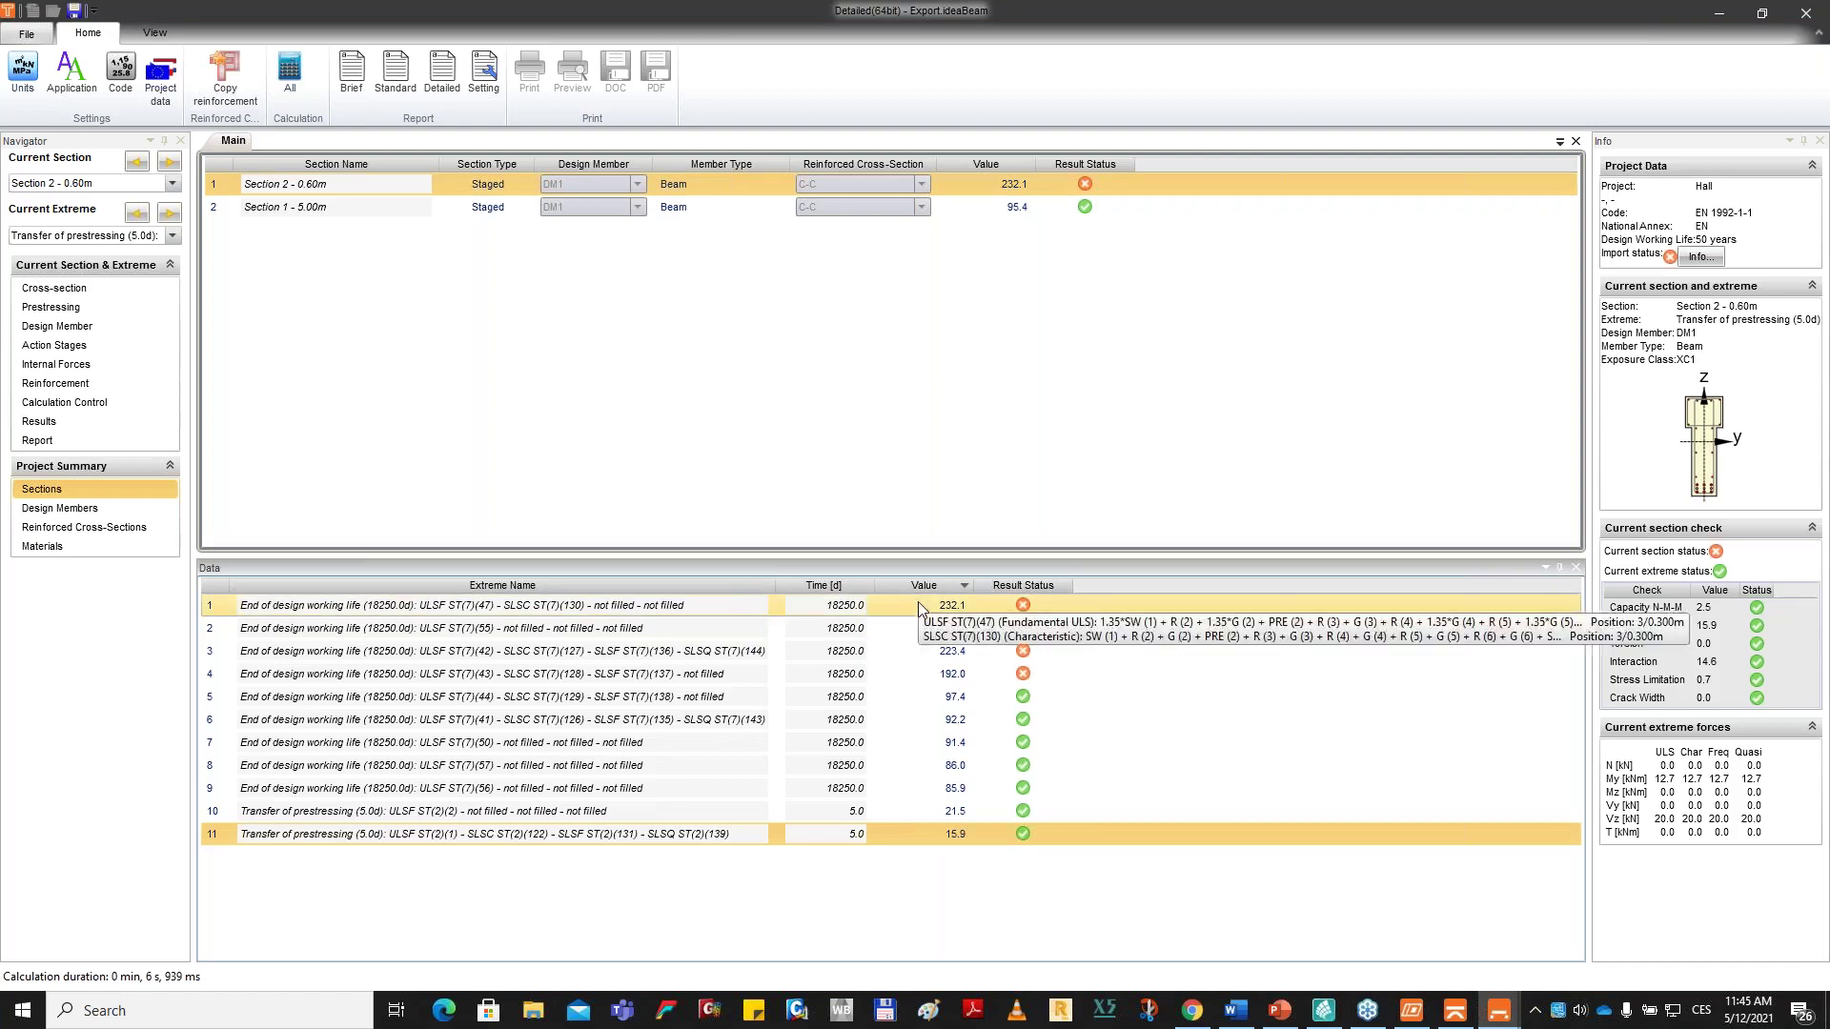
left_click(905, 605)
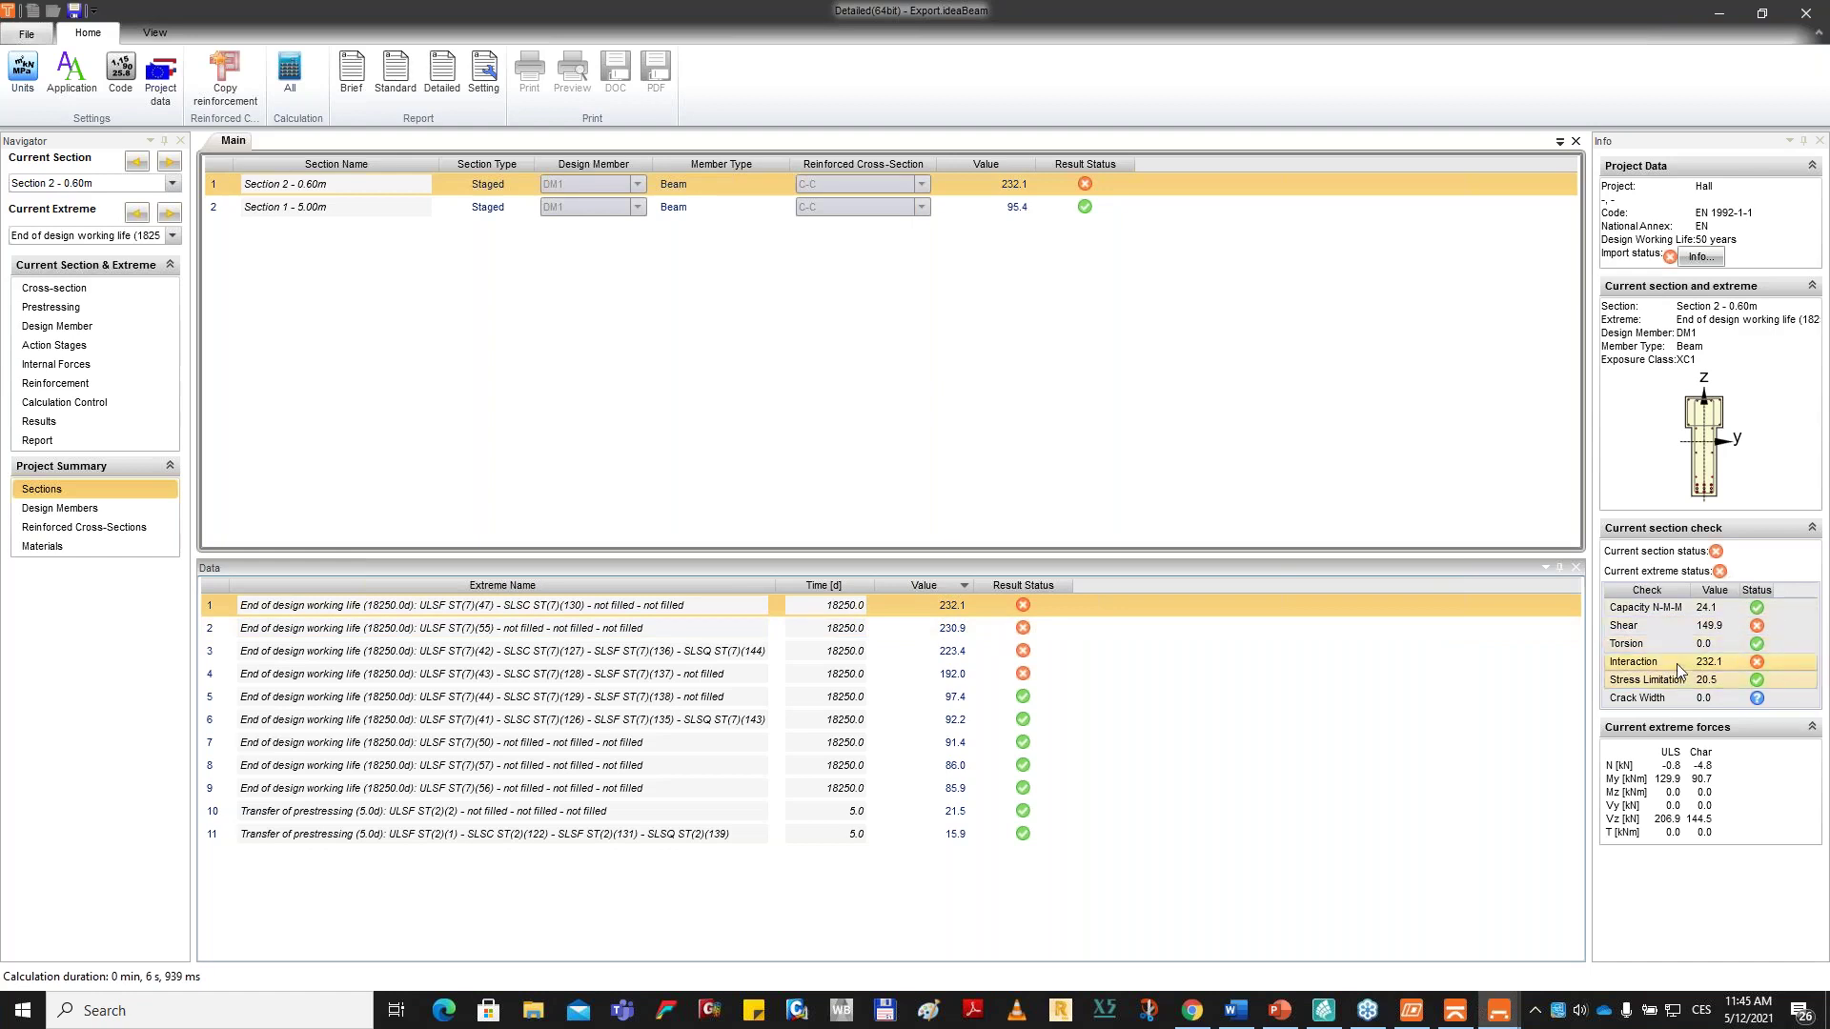
Examine the detailed results of Section 2 for the selected extreme and display its shear check.
left_click(1706, 626)
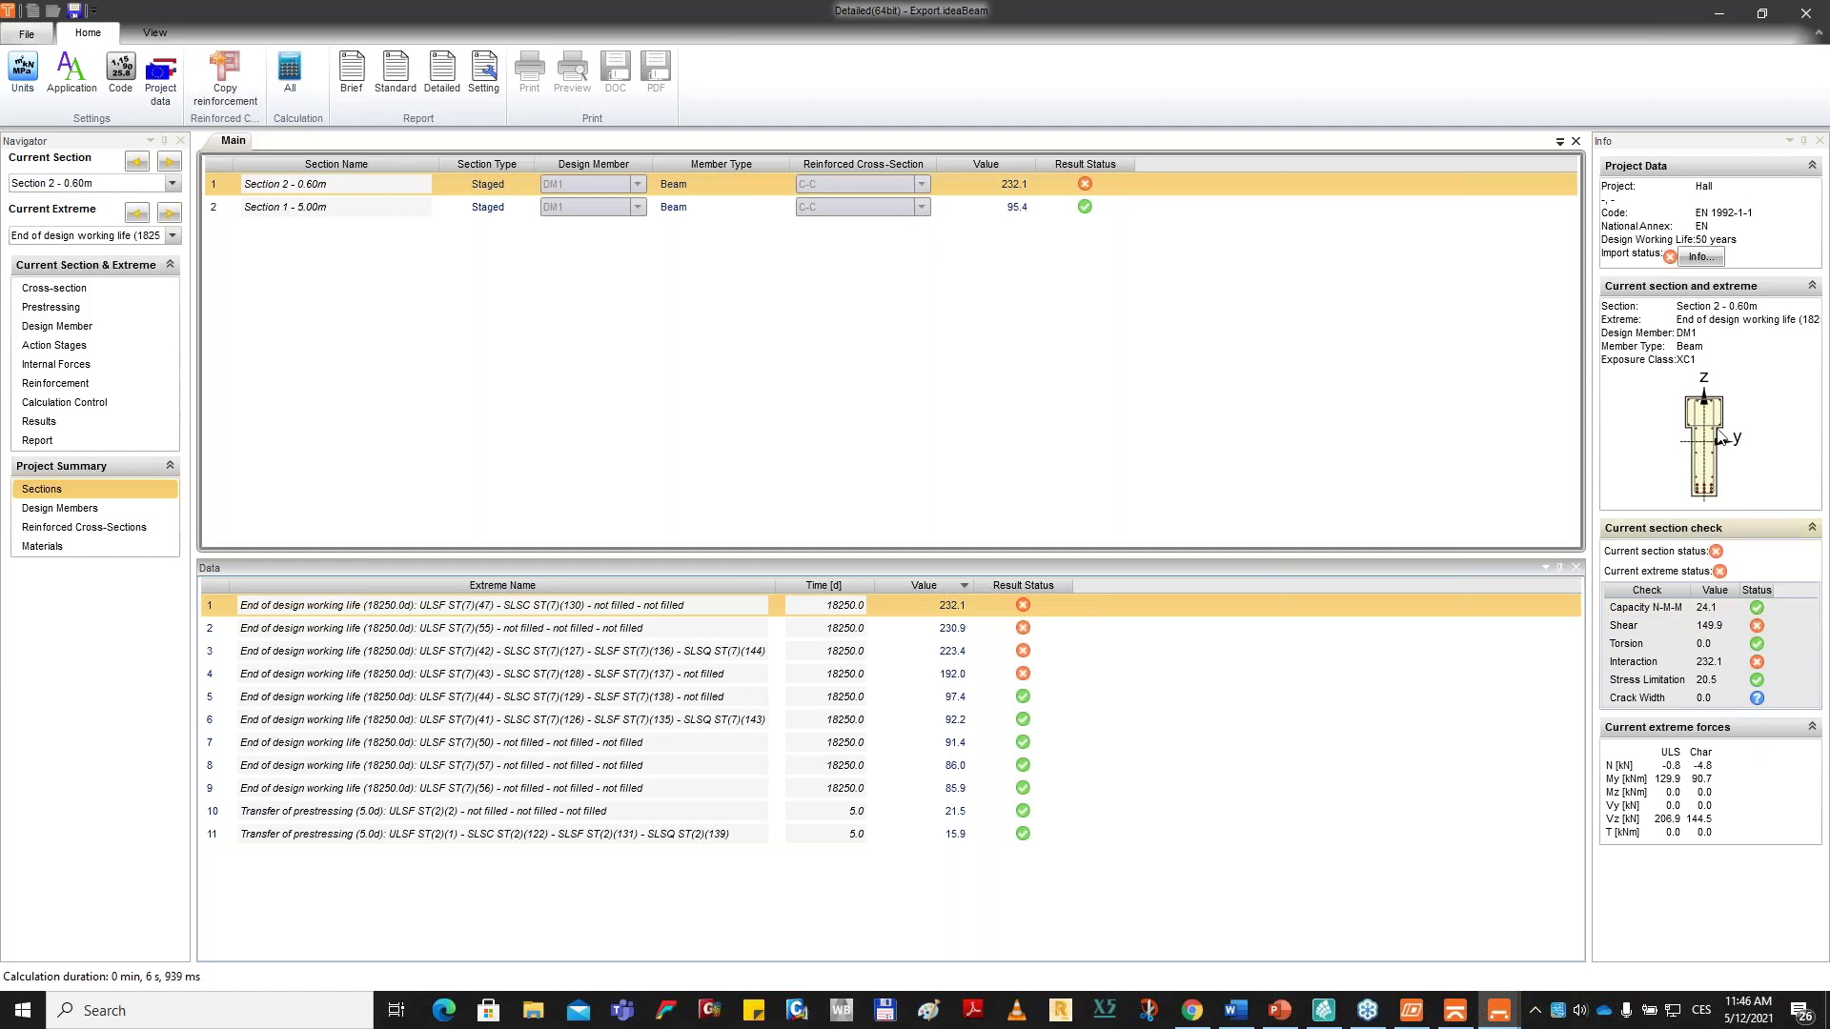
left_click(127, 422)
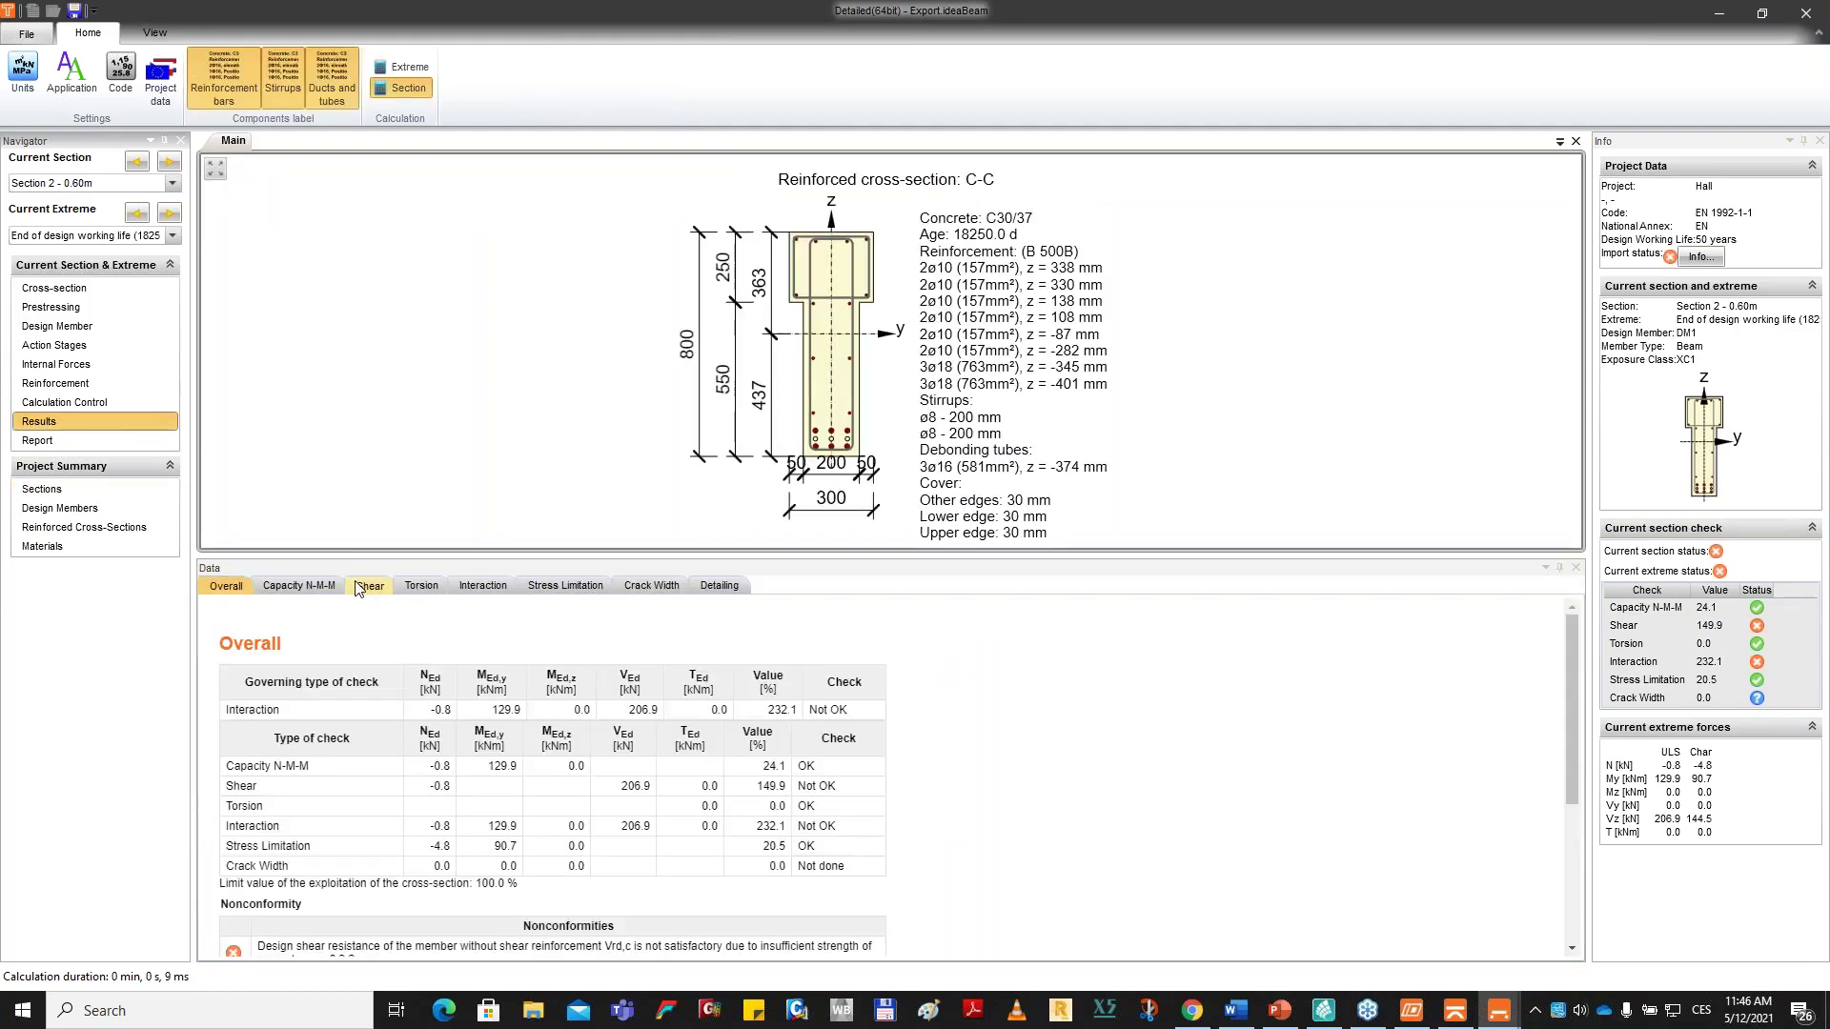
left_click(366, 586)
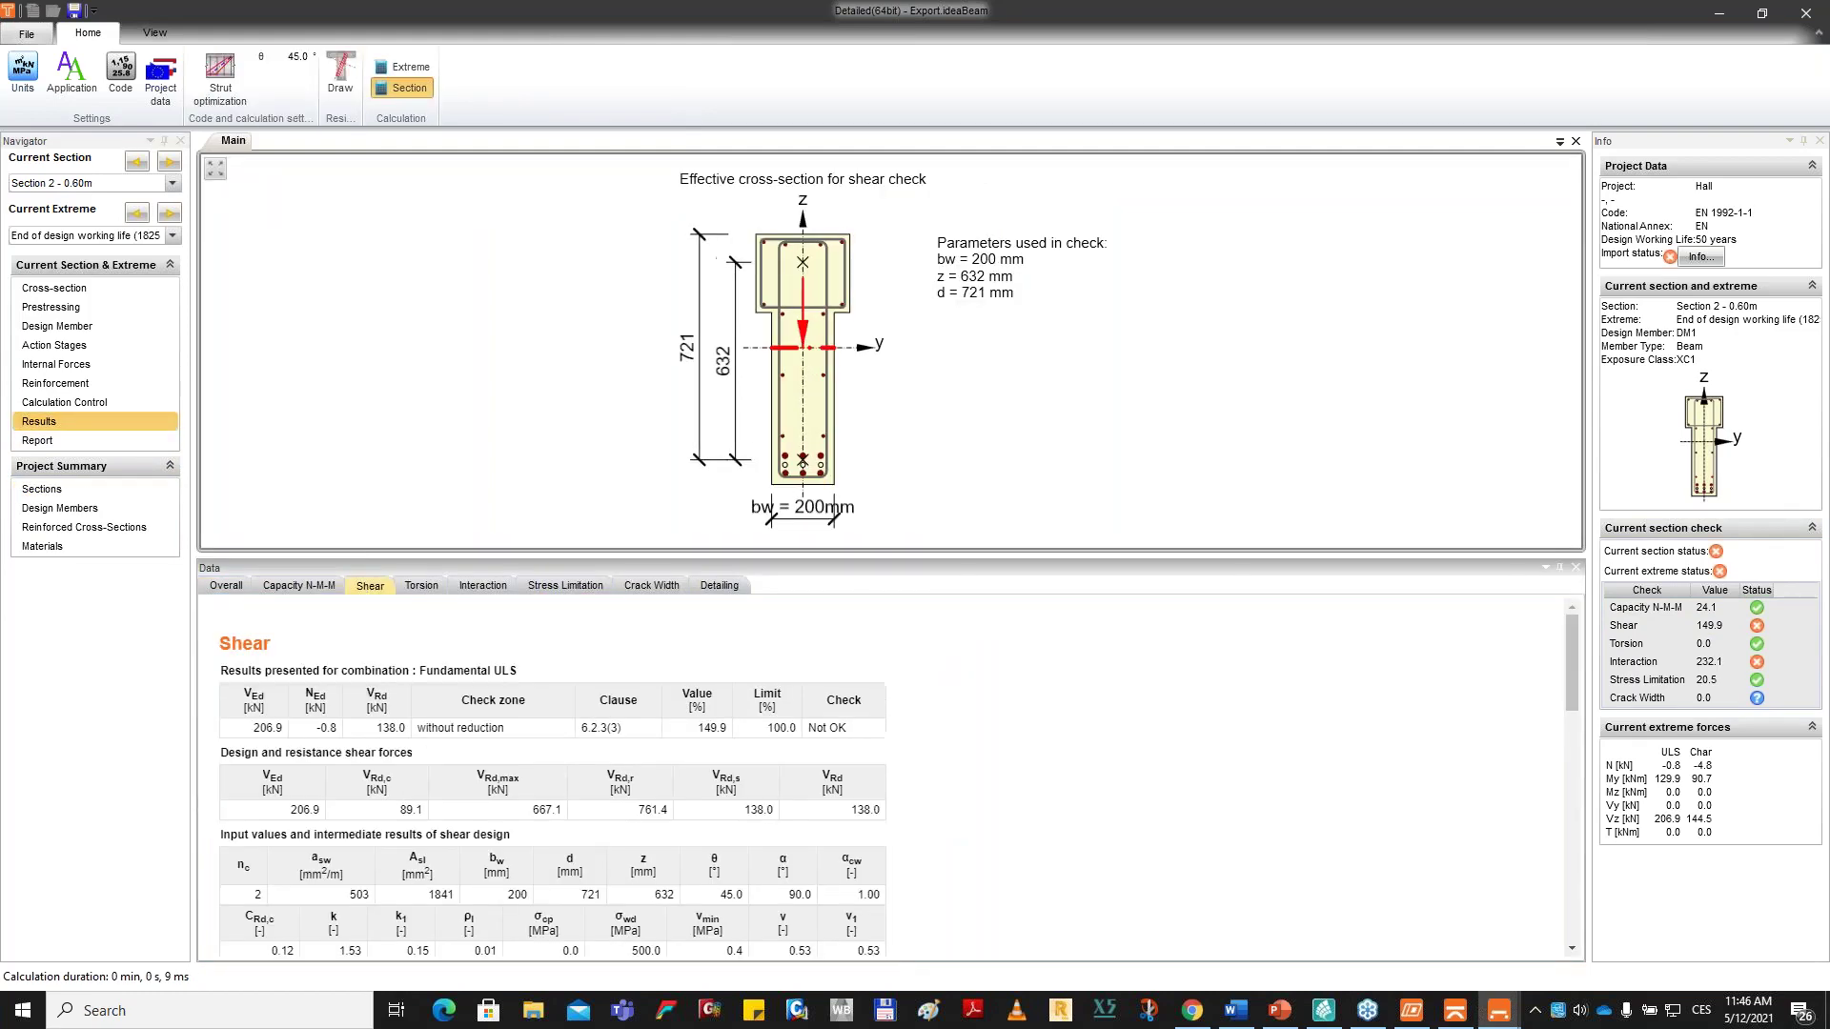
Enable strut optimization for the shear check of Section 2 - 0.60m and recalculate all sections.
left_click(225, 73)
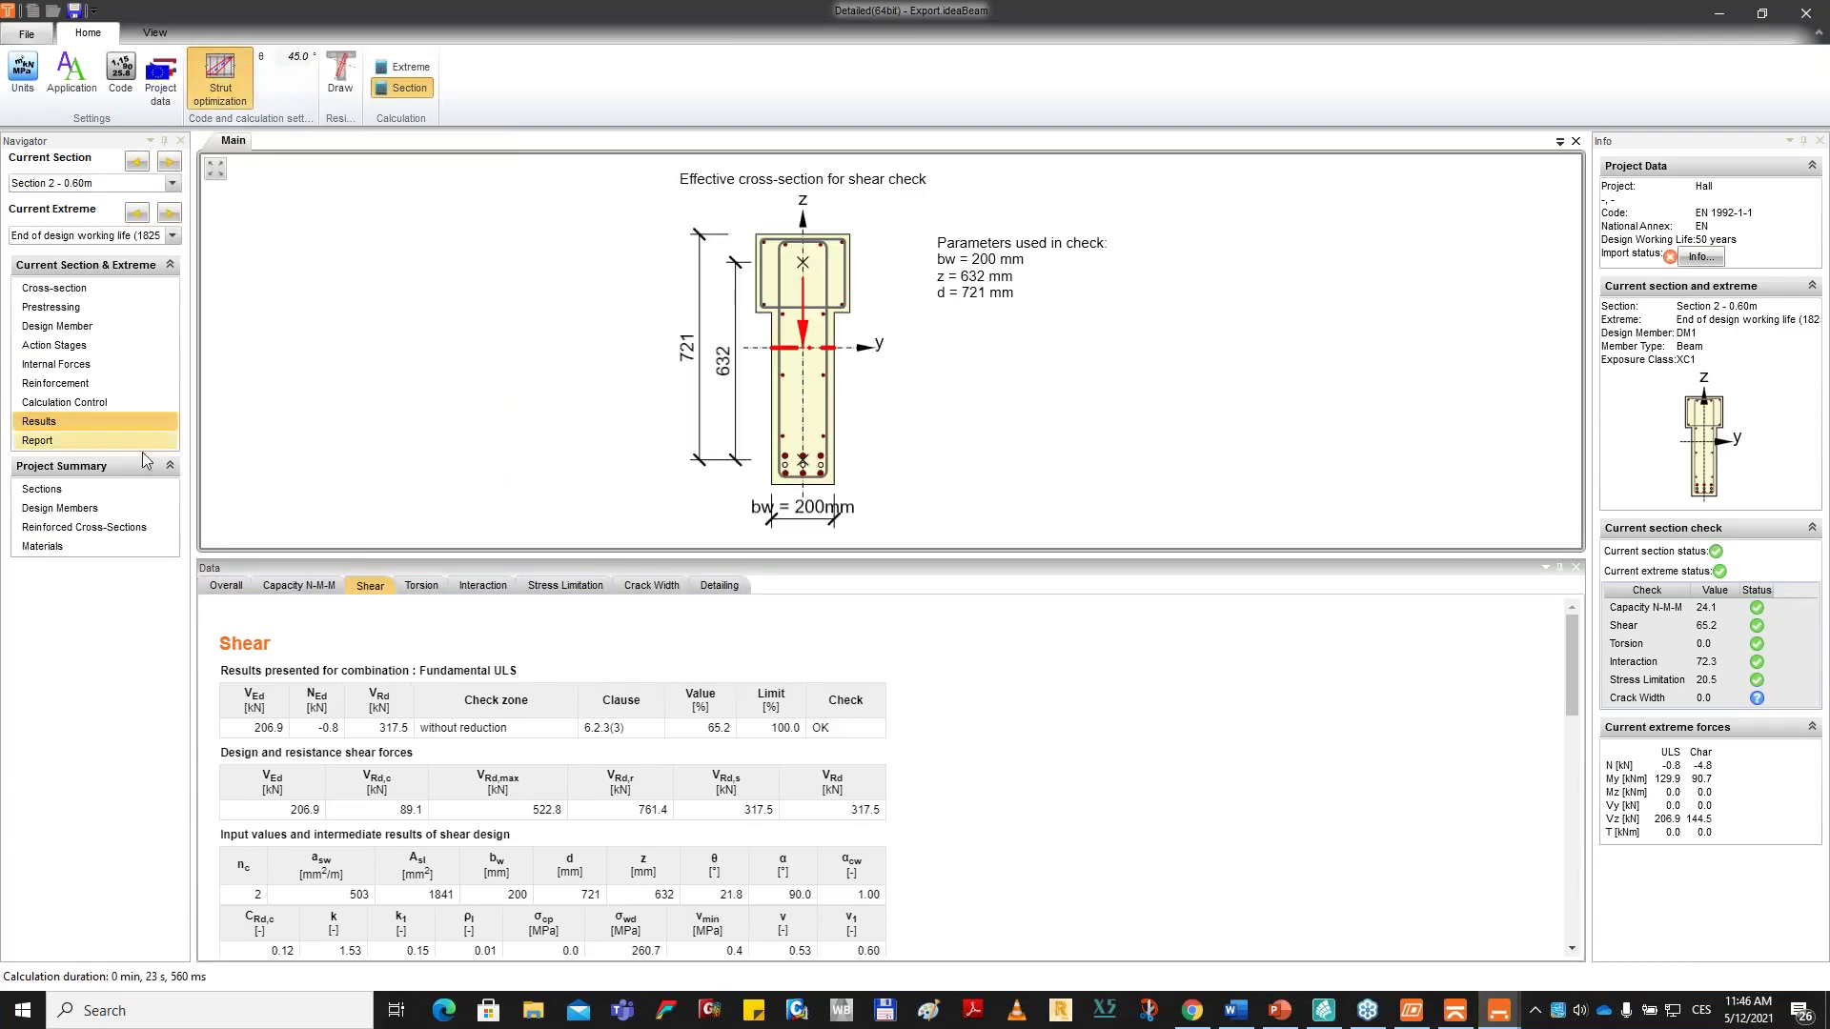
left_click(141, 490)
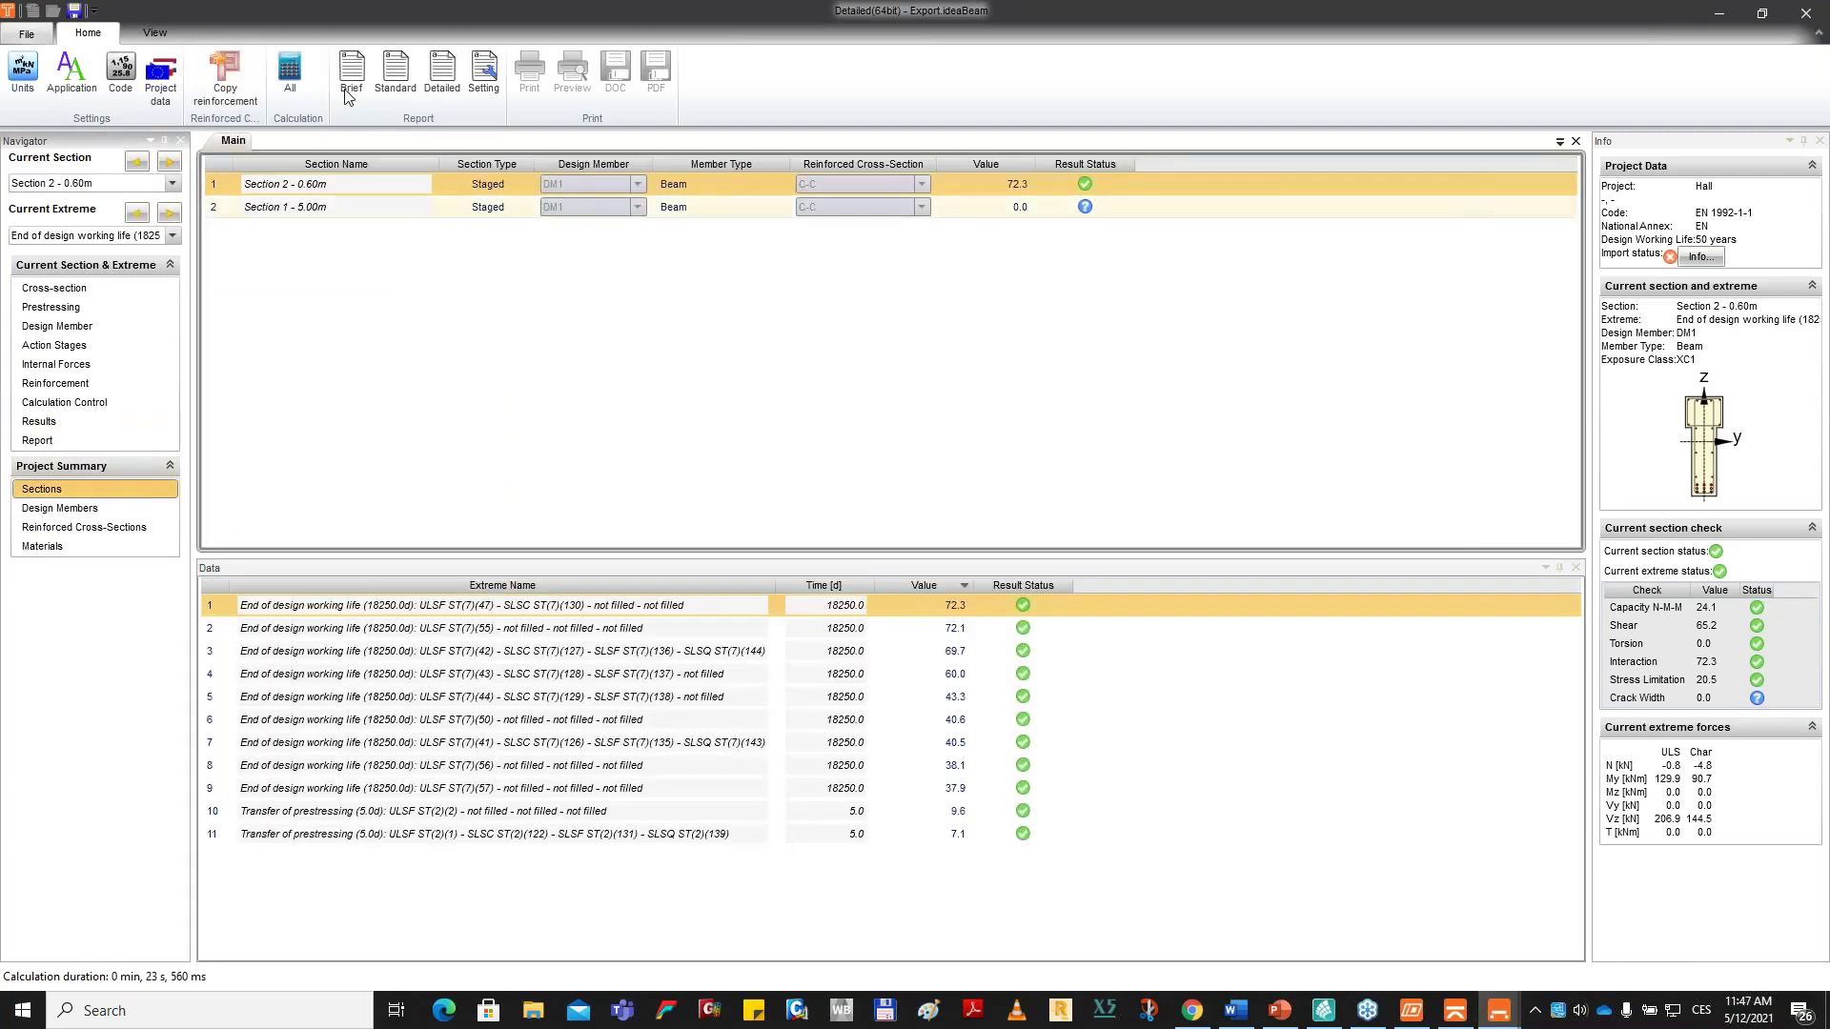
left_click(290, 72)
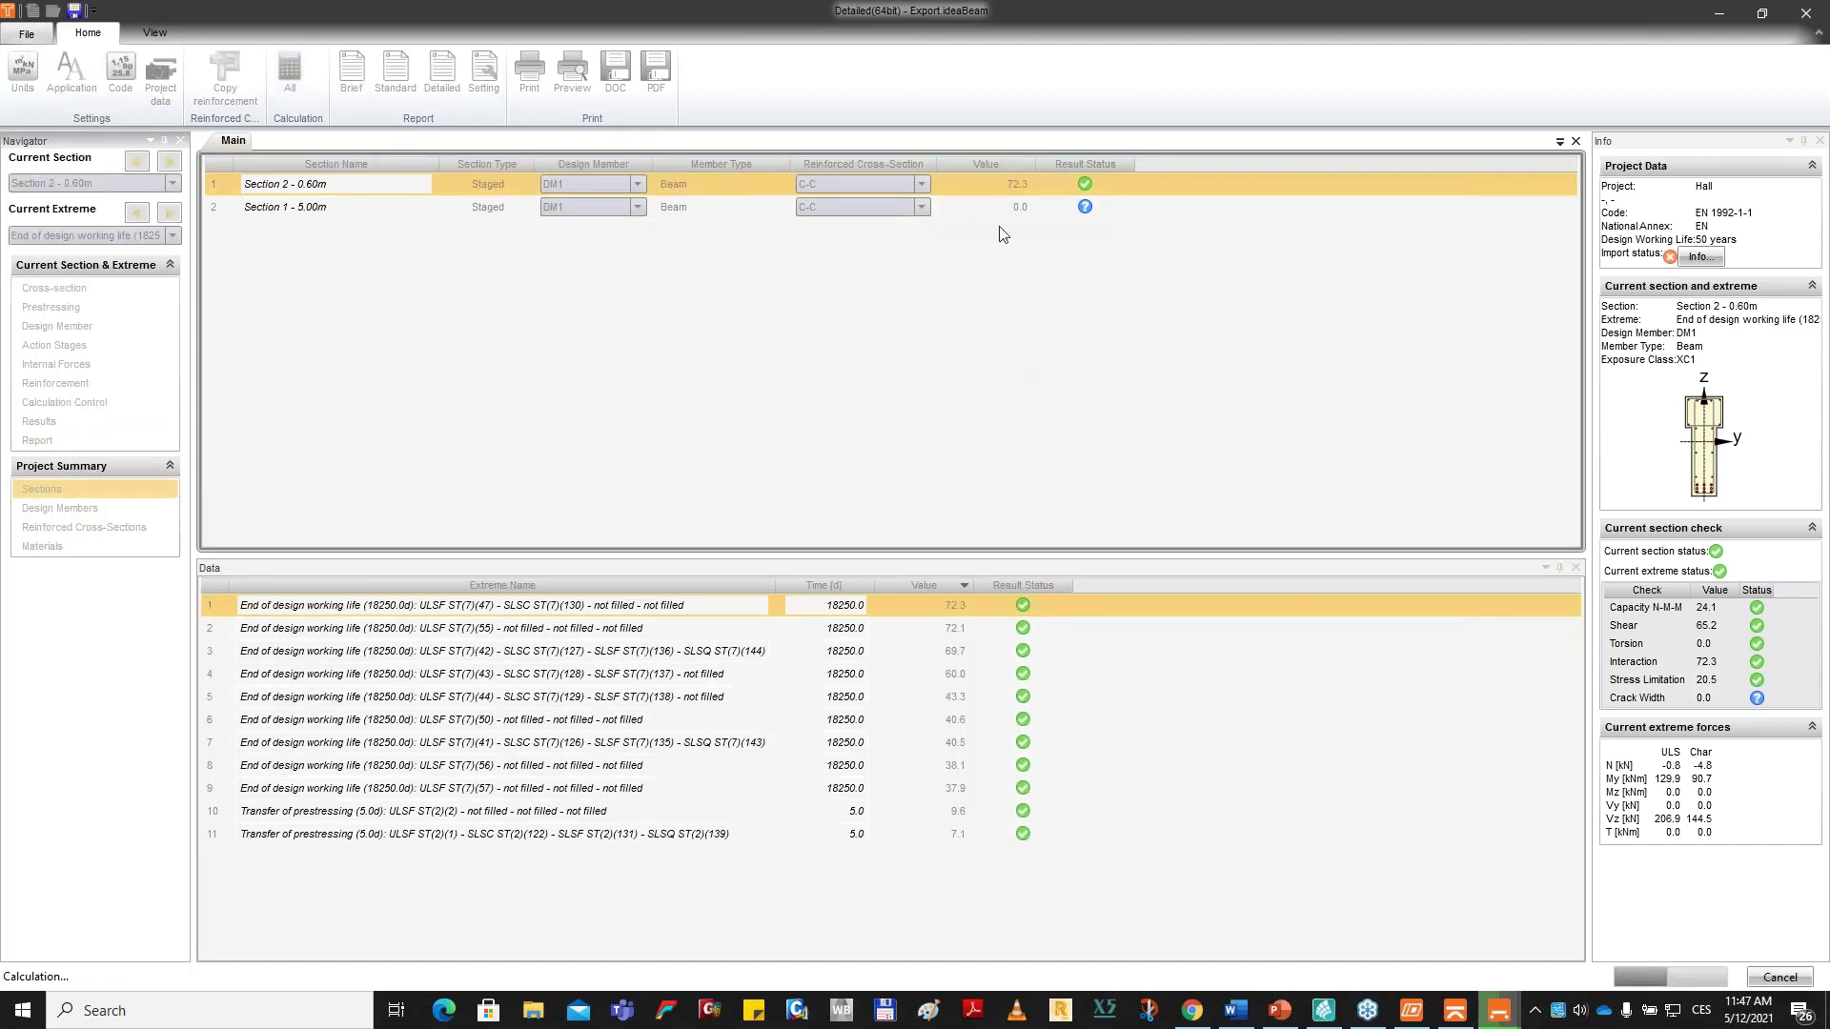
left_click(1017, 197)
left_click(1048, 360)
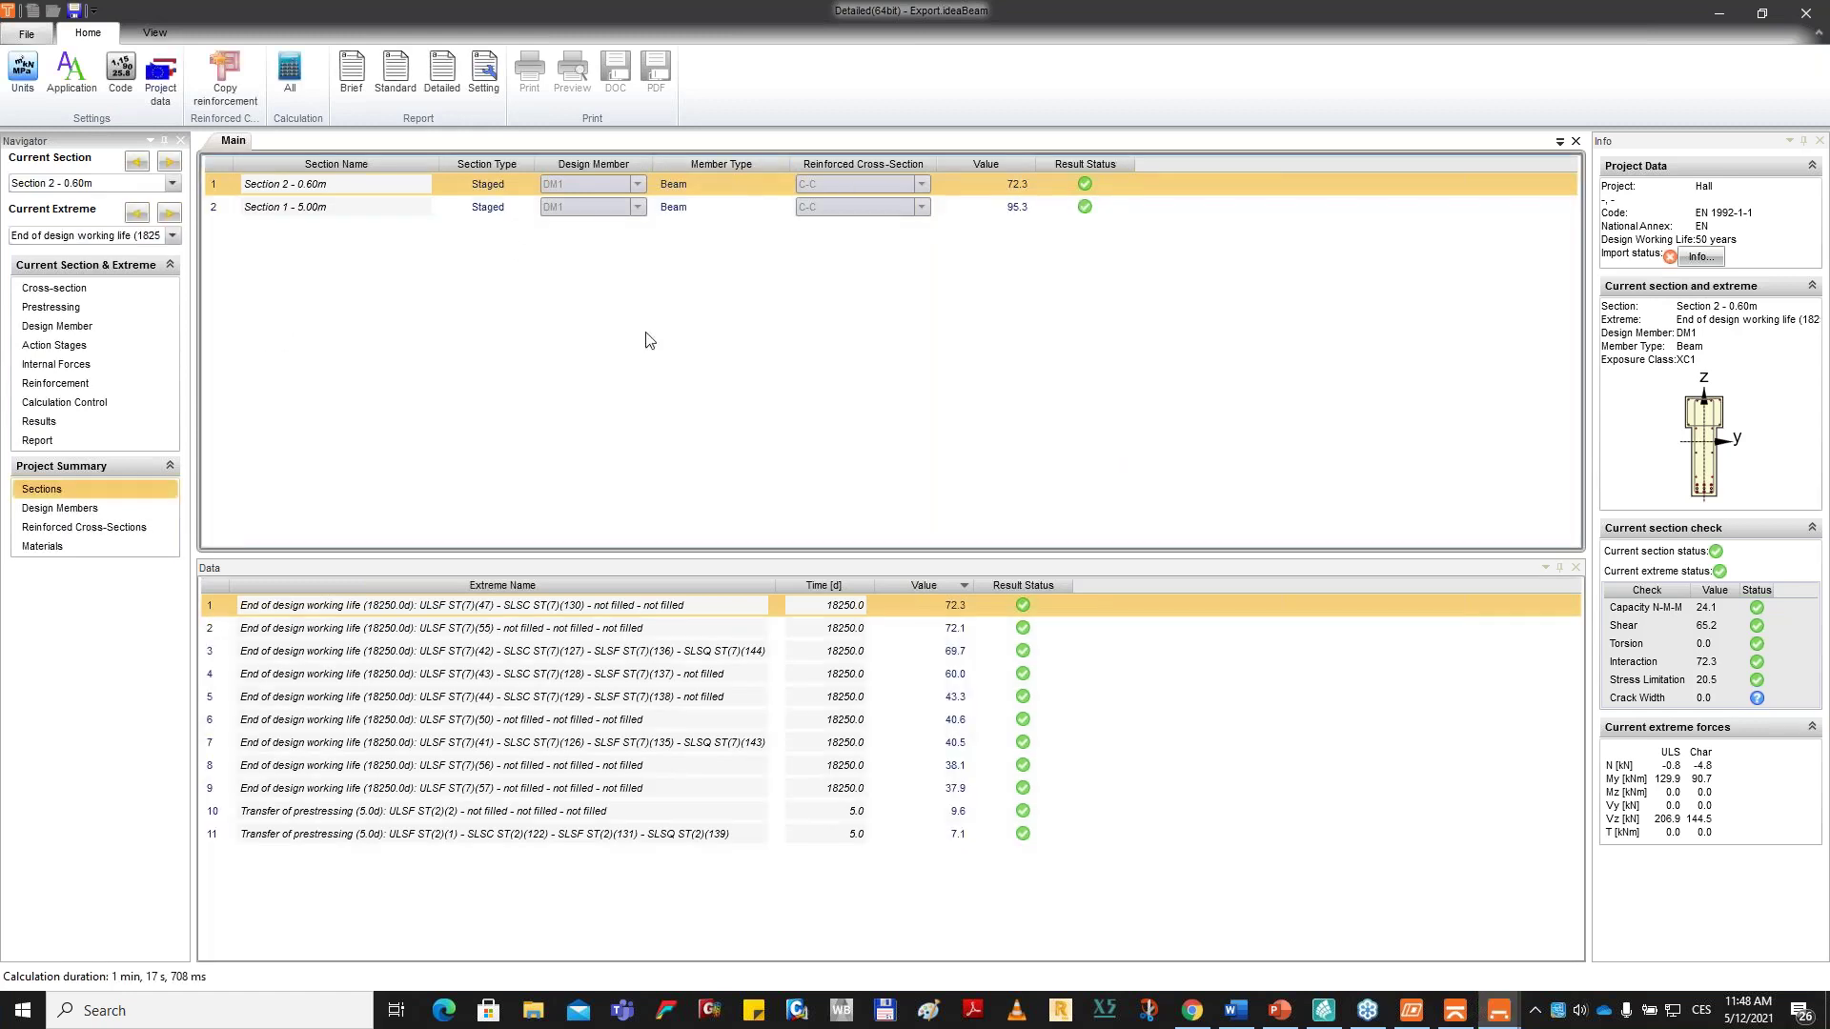
Select Section 1 - 5.00m and examine its stress limitation results and diagrams for the transfer of prestressing extreme.
left_click(1000, 205)
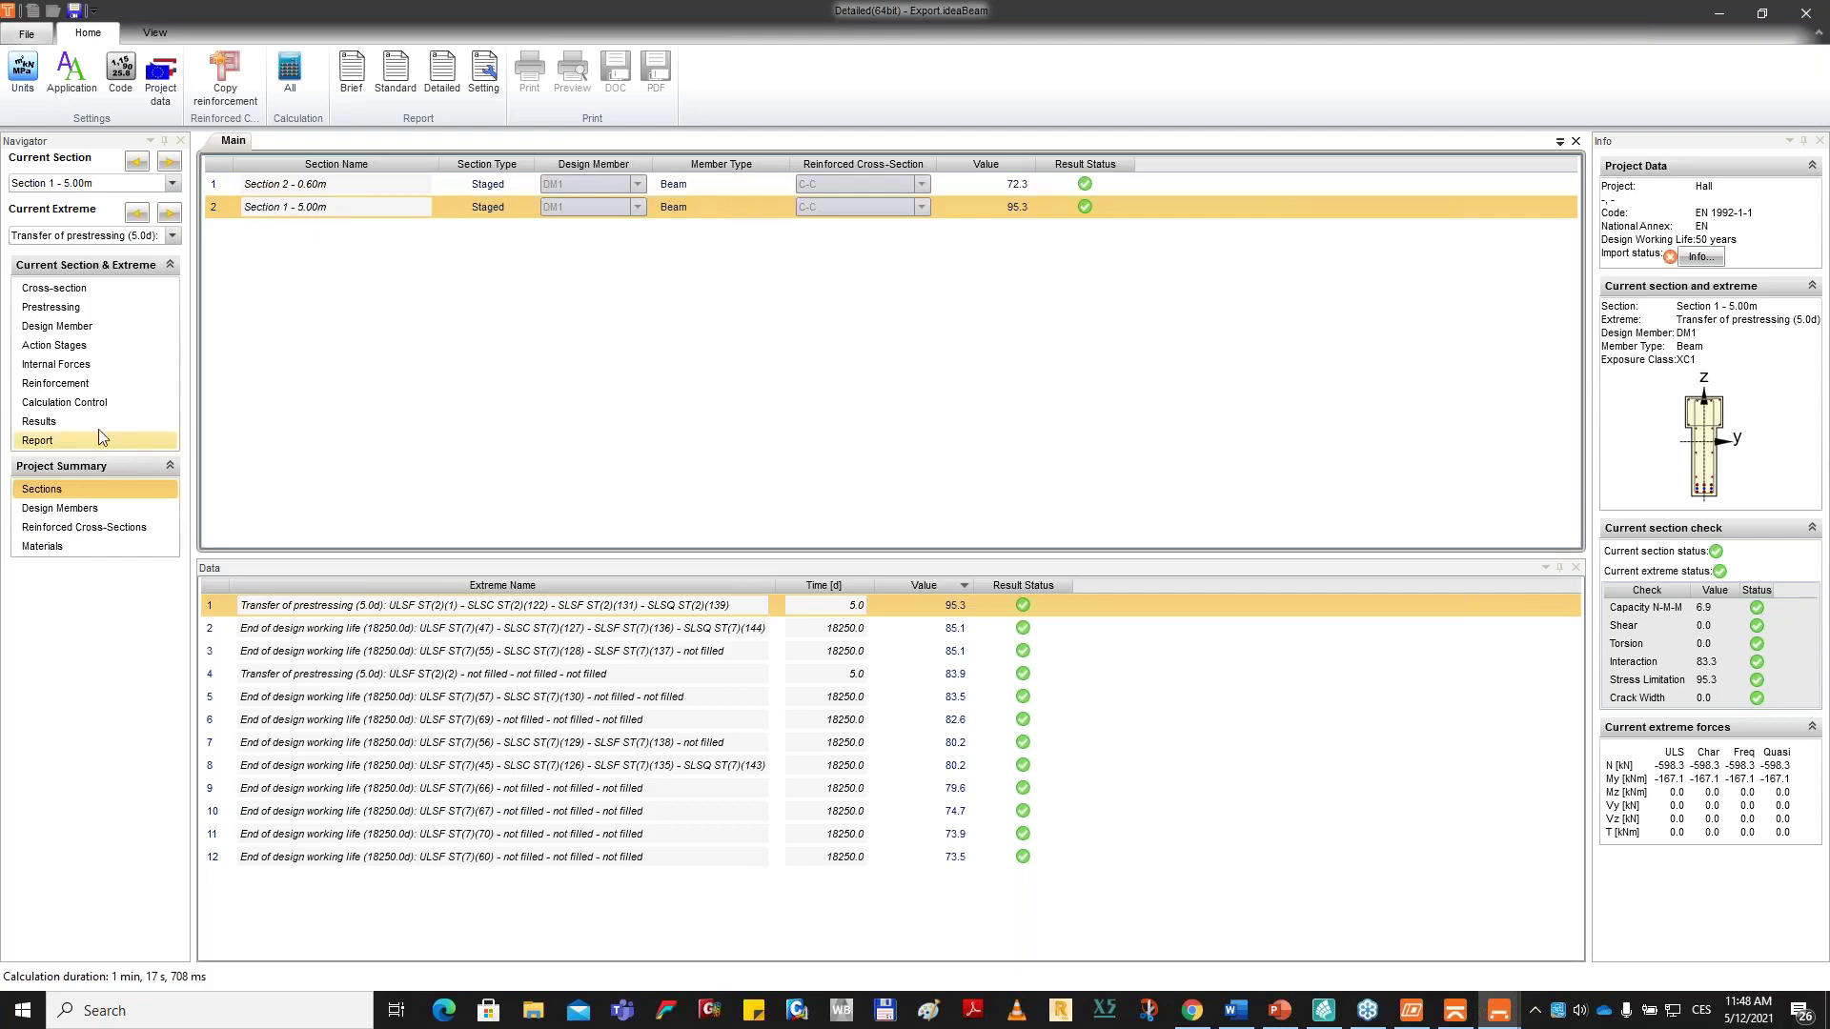
left_click(144, 425)
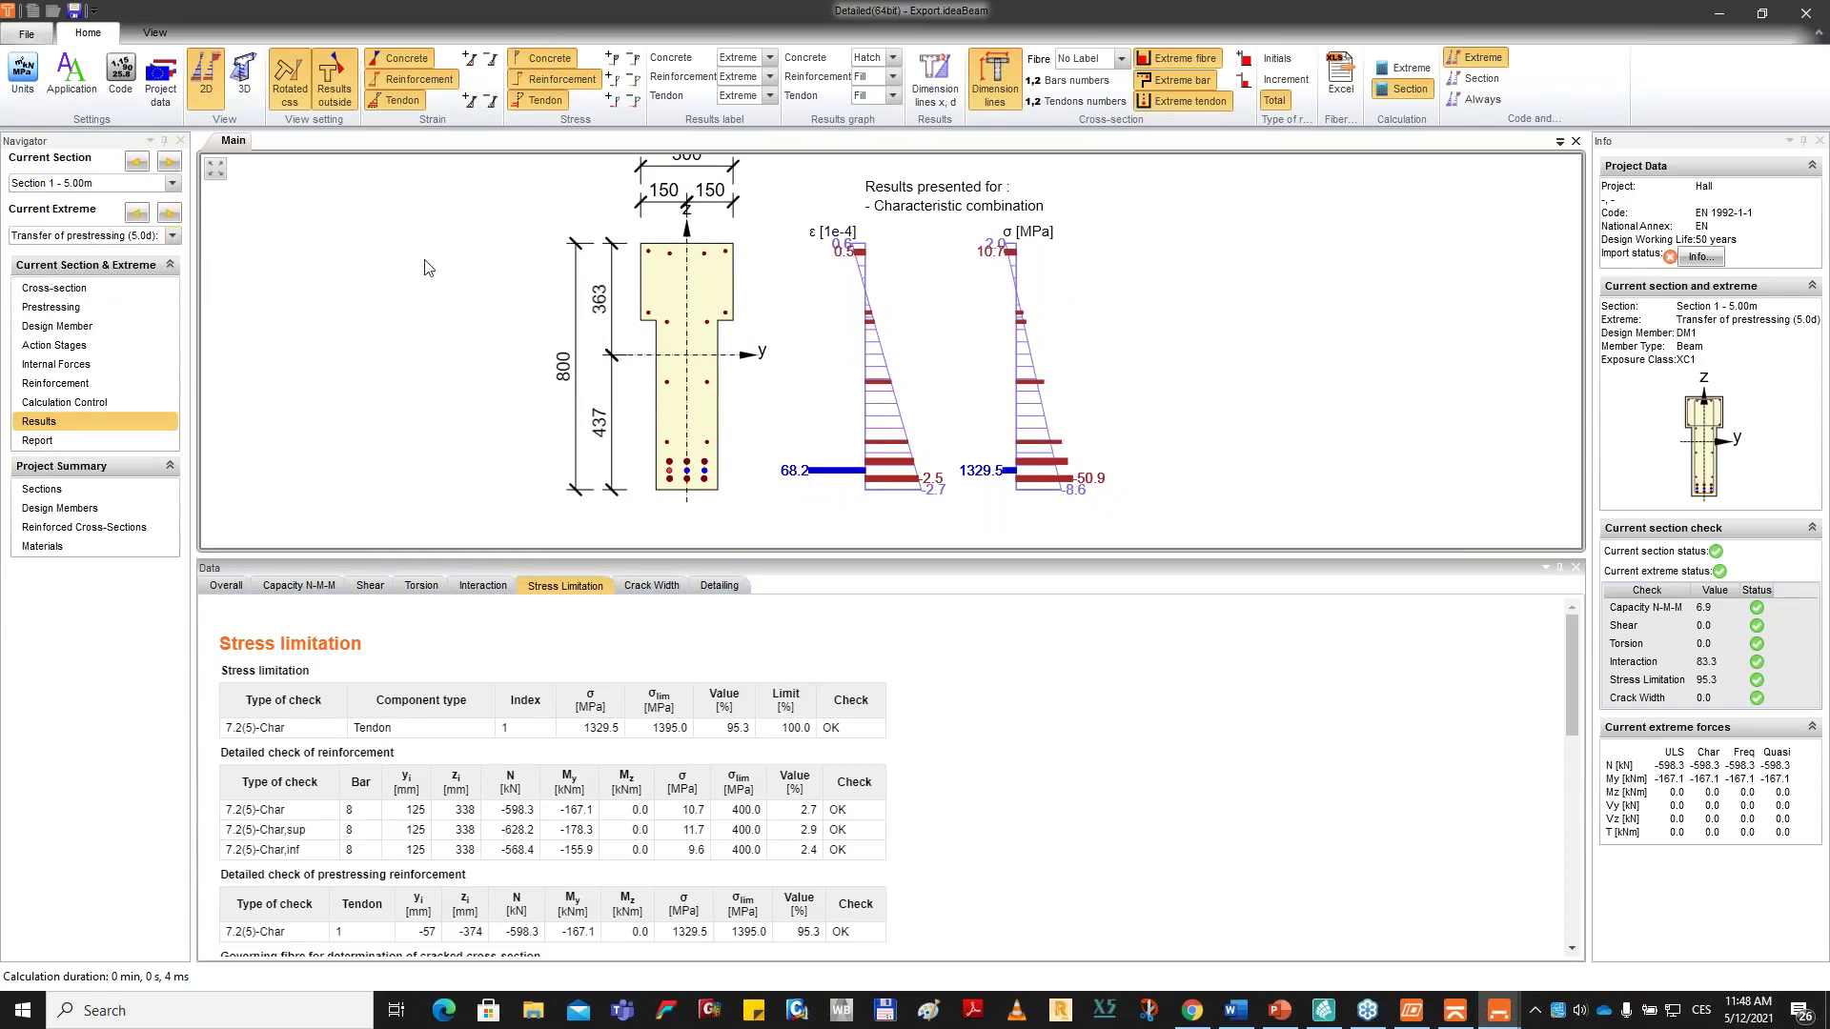
scroll(996, 262, "up", 2)
middle_click_drag(840, 212, 861, 265)
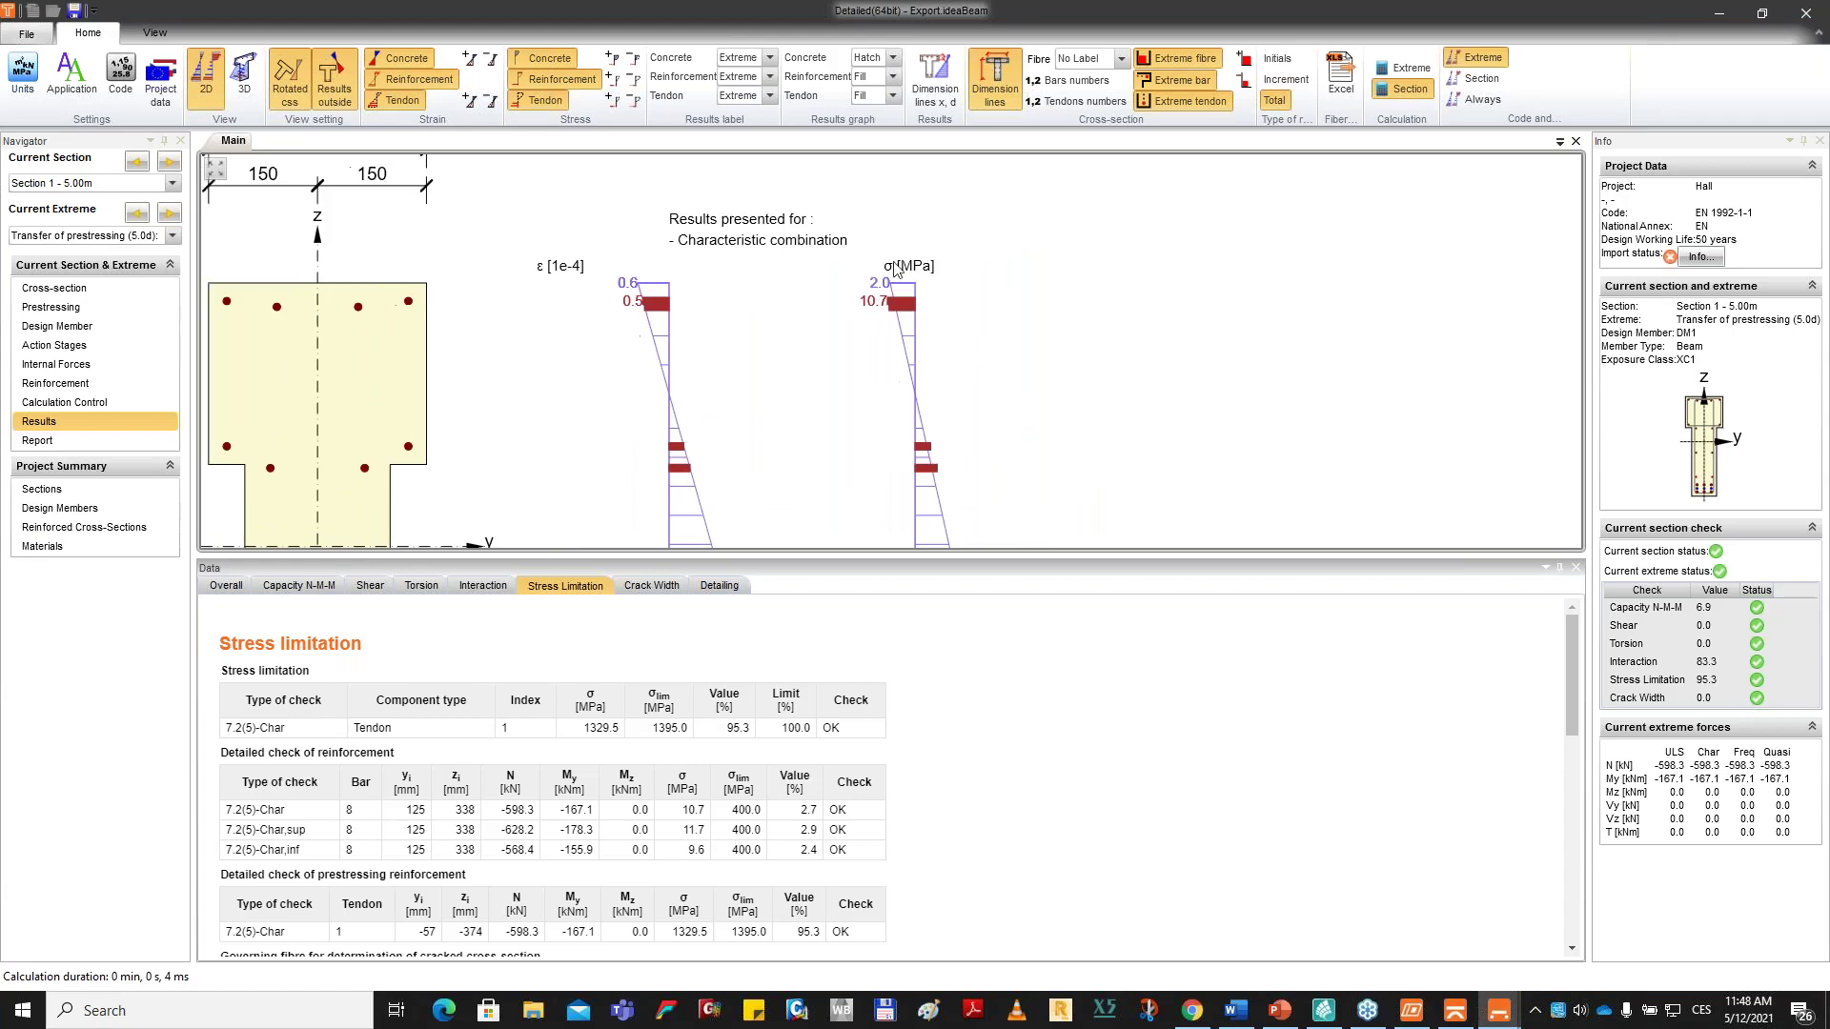
scroll(896, 362, "down", 2)
scroll(896, 362, "down", 2)
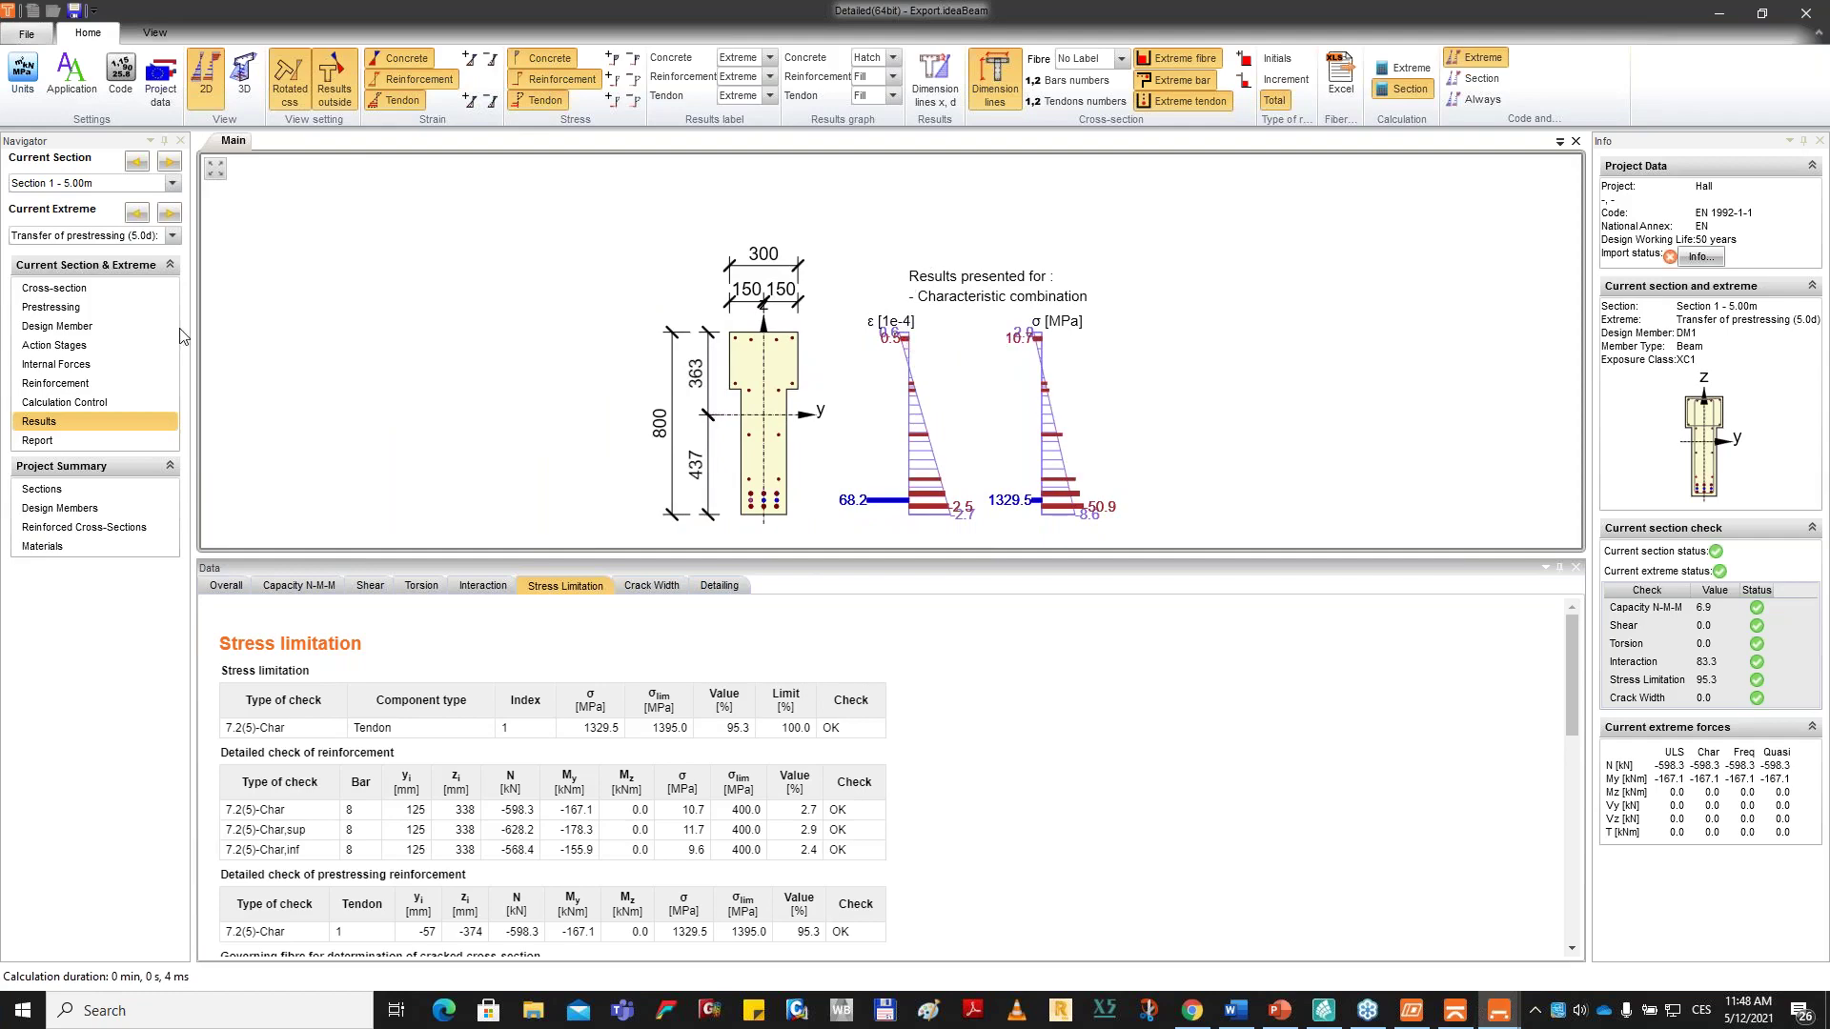
Switch Section 1 to the end of design working life extreme ULSF ST(7)(45) and examine its stress limitation diagram.
left_click(171, 236)
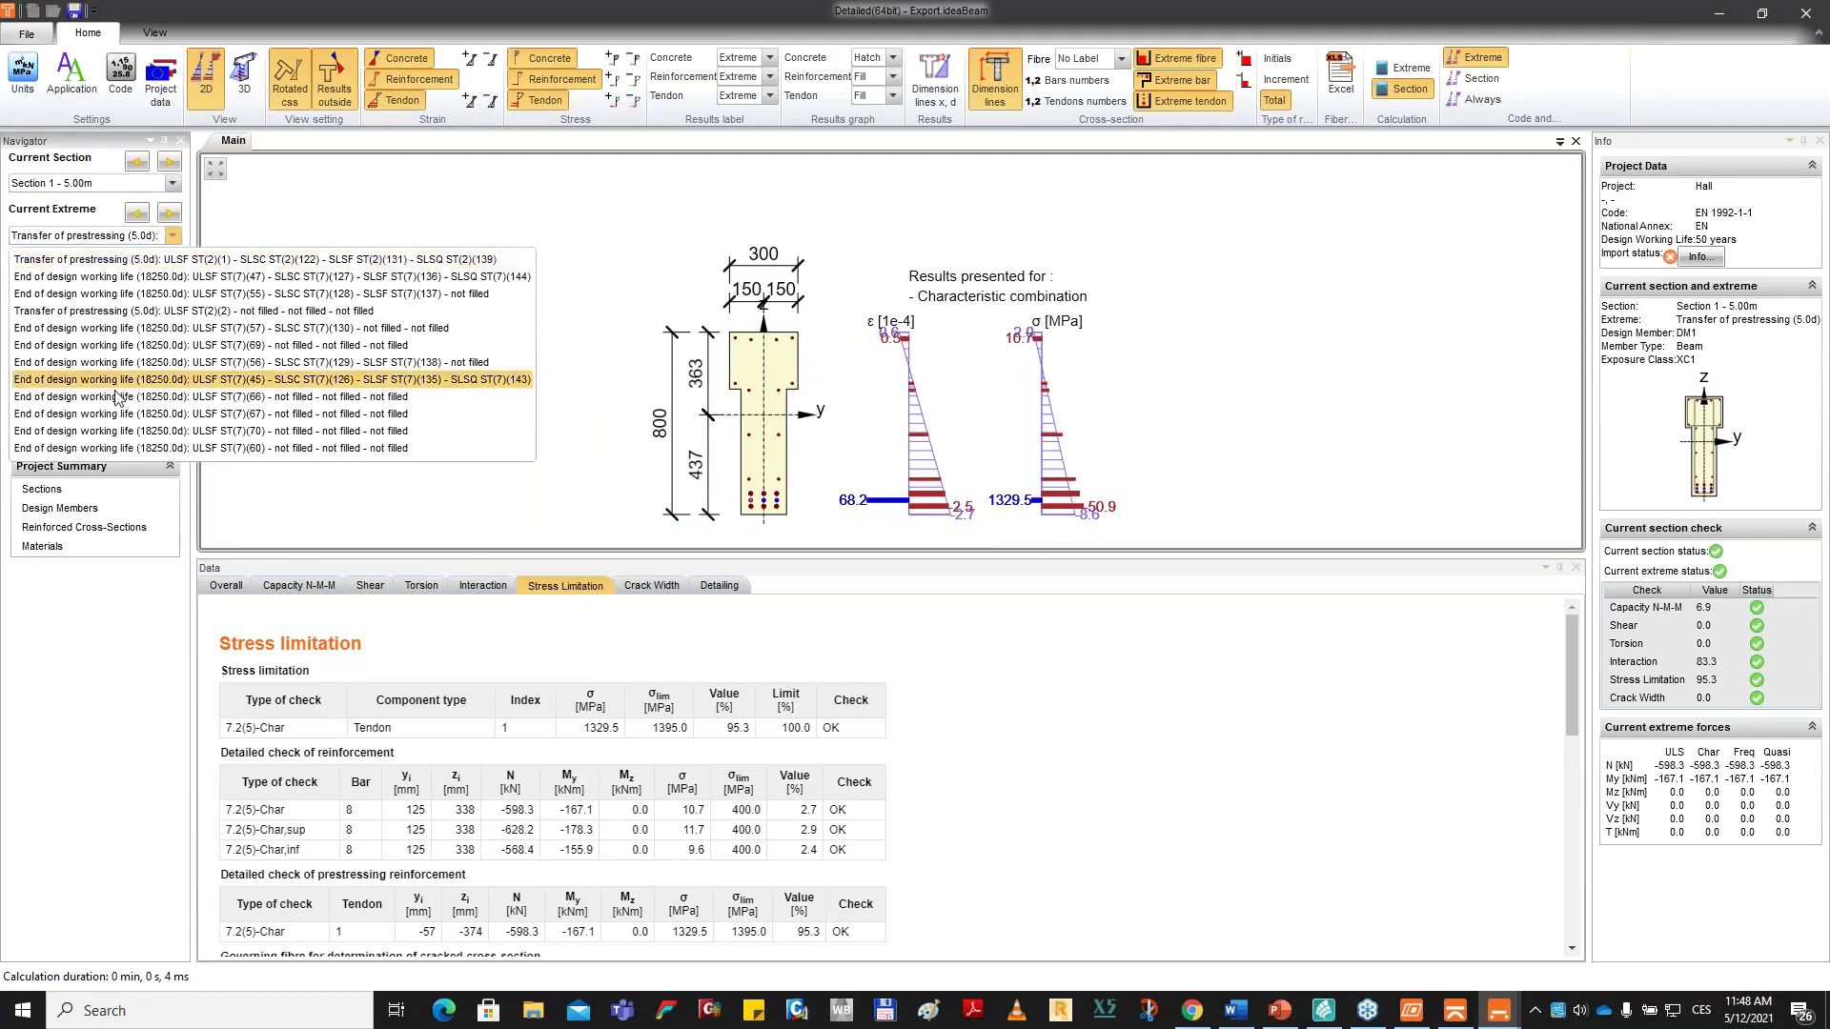
left_click(121, 382)
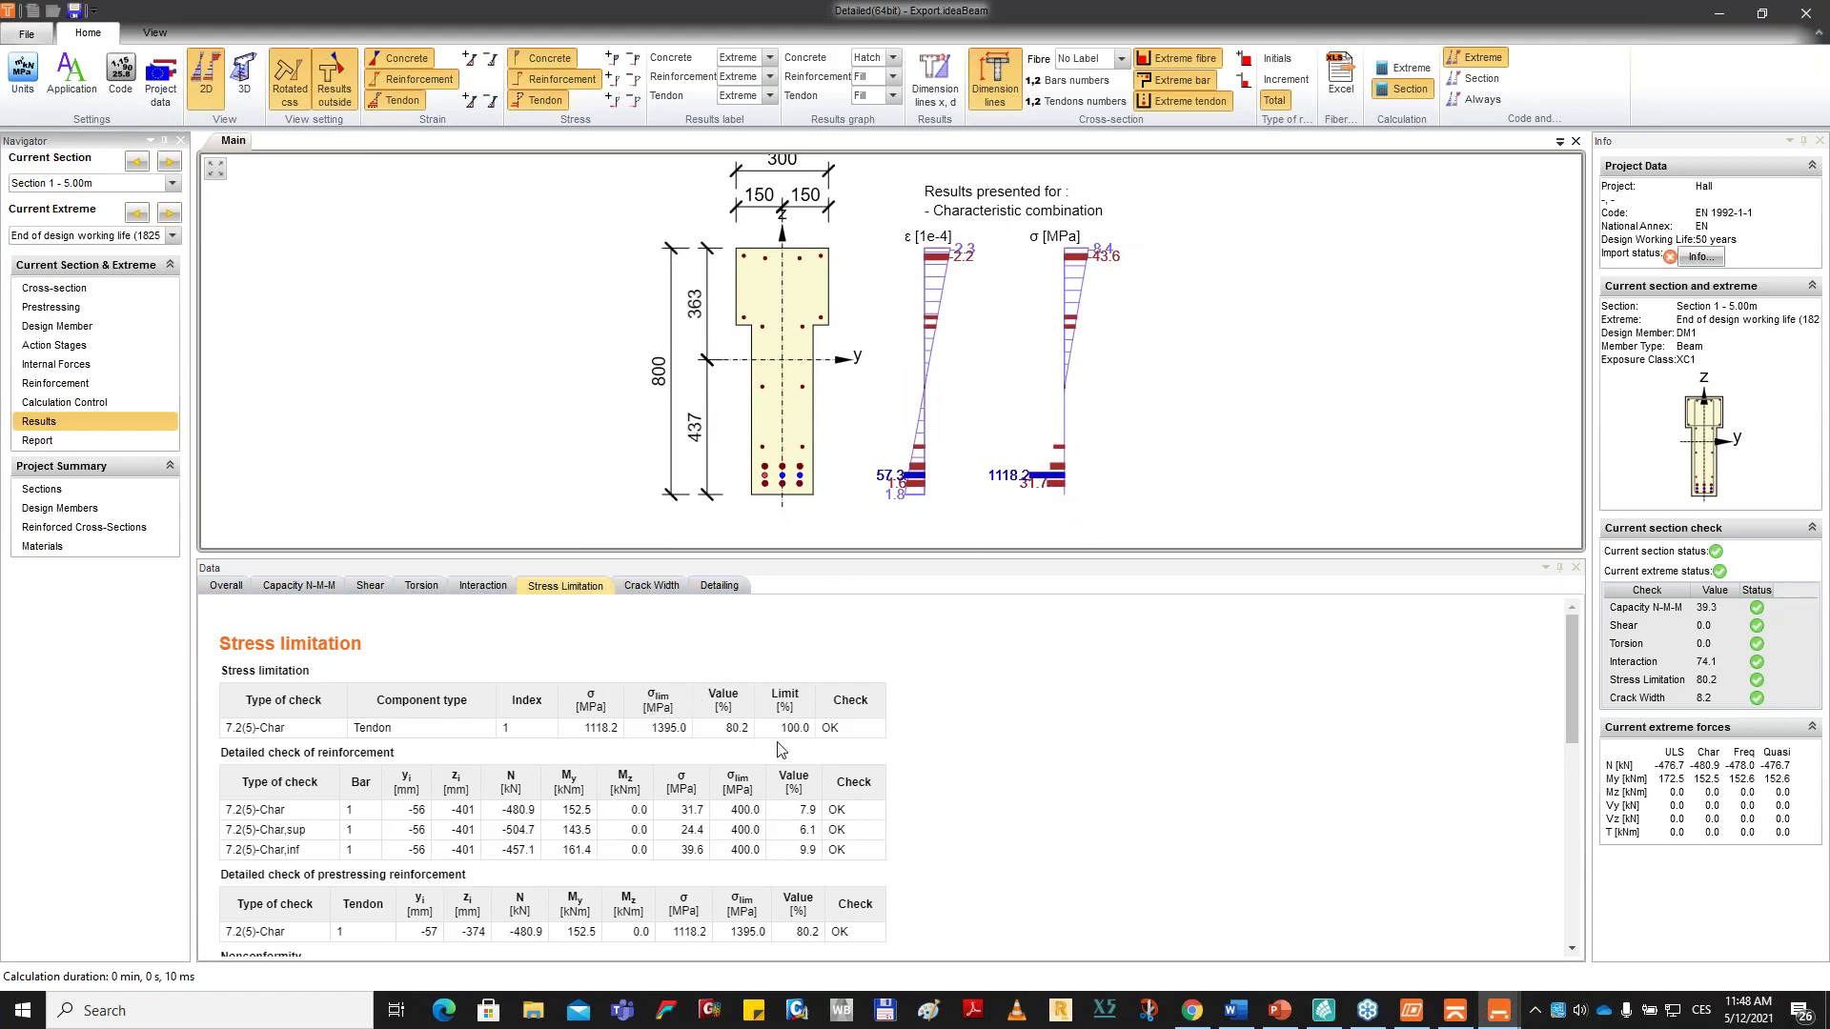
key("ctrl")
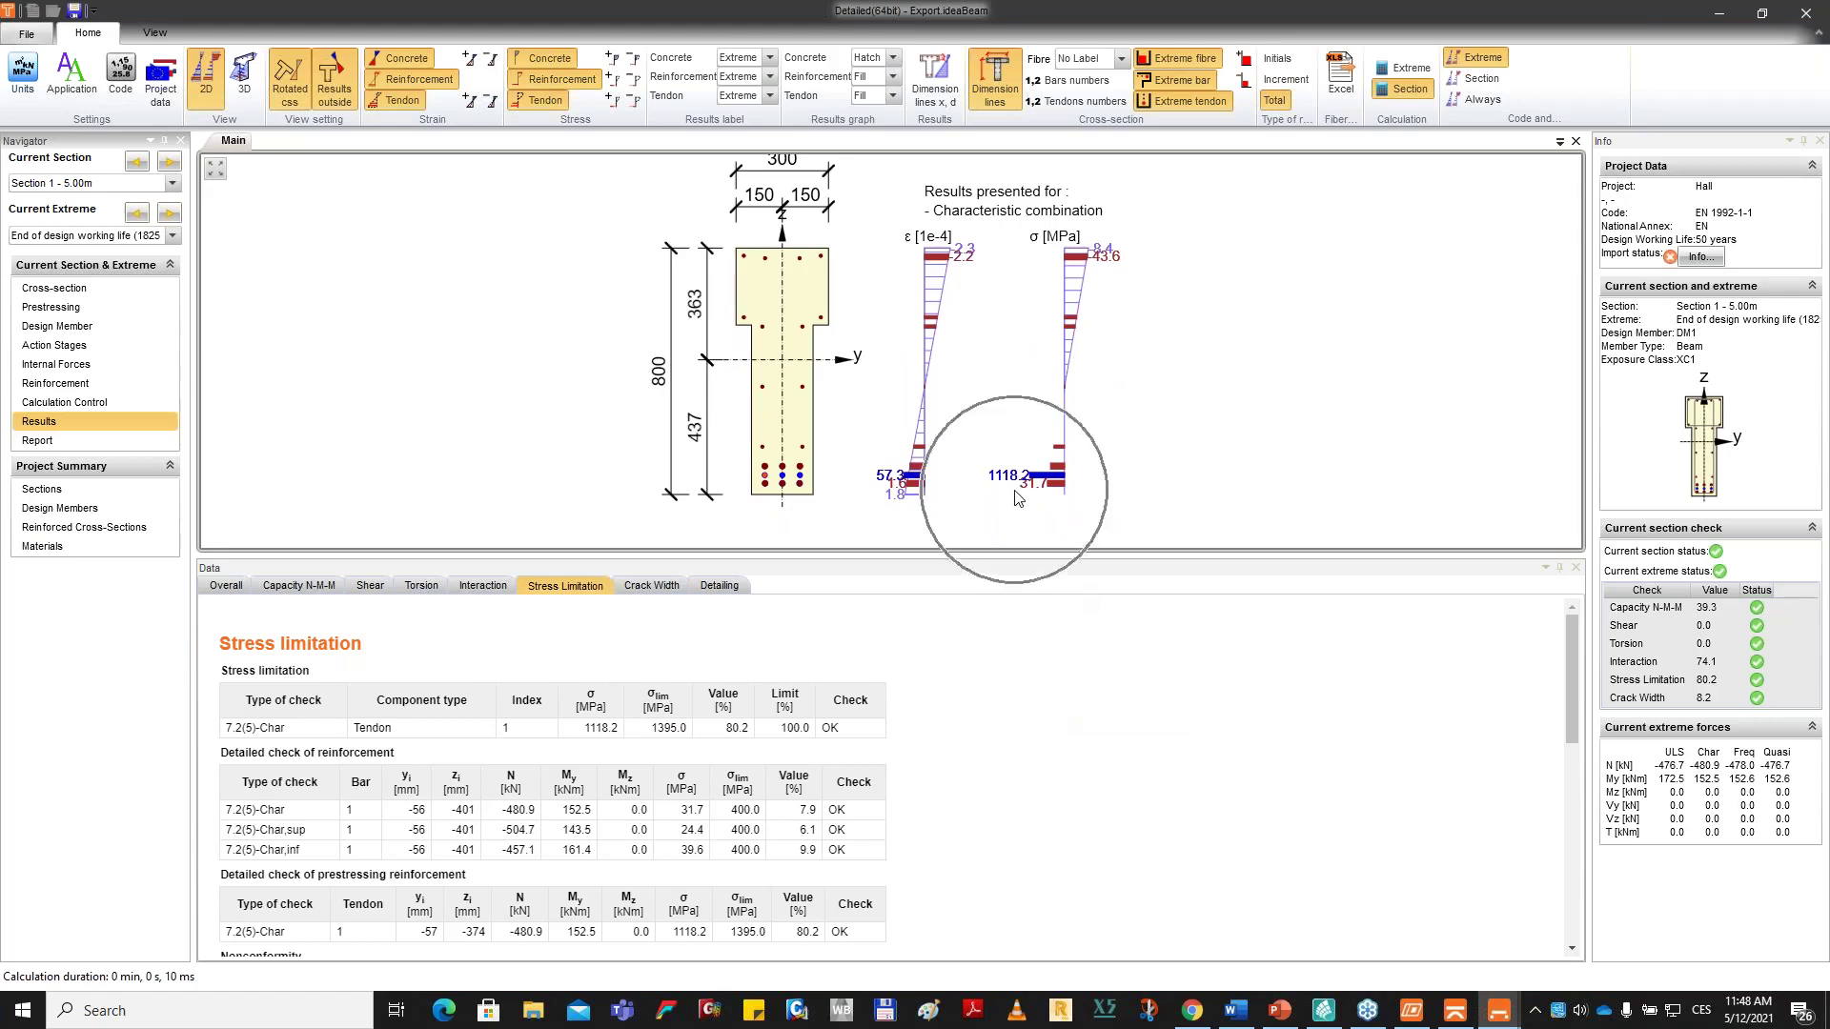
key("ctrl")
key("ctrl")
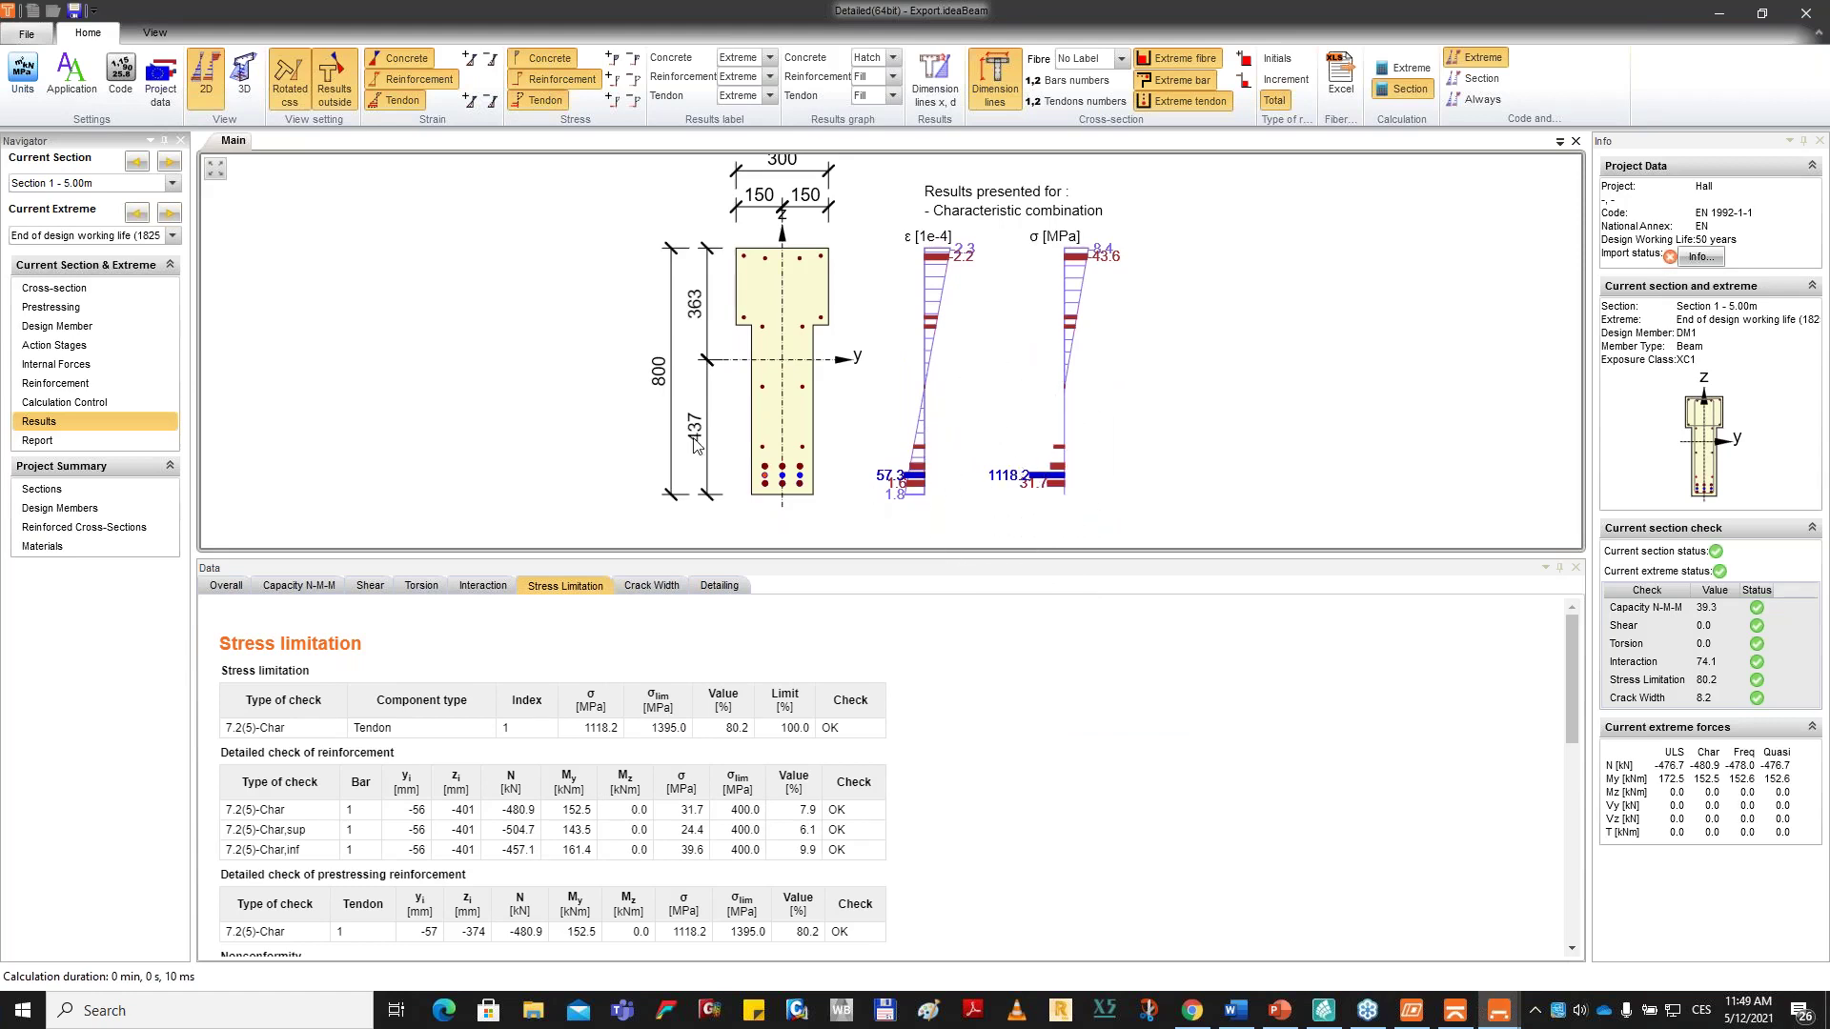
Close the detailed section check and review the total deflection check in the beam's overall results.
left_click(1822, 21)
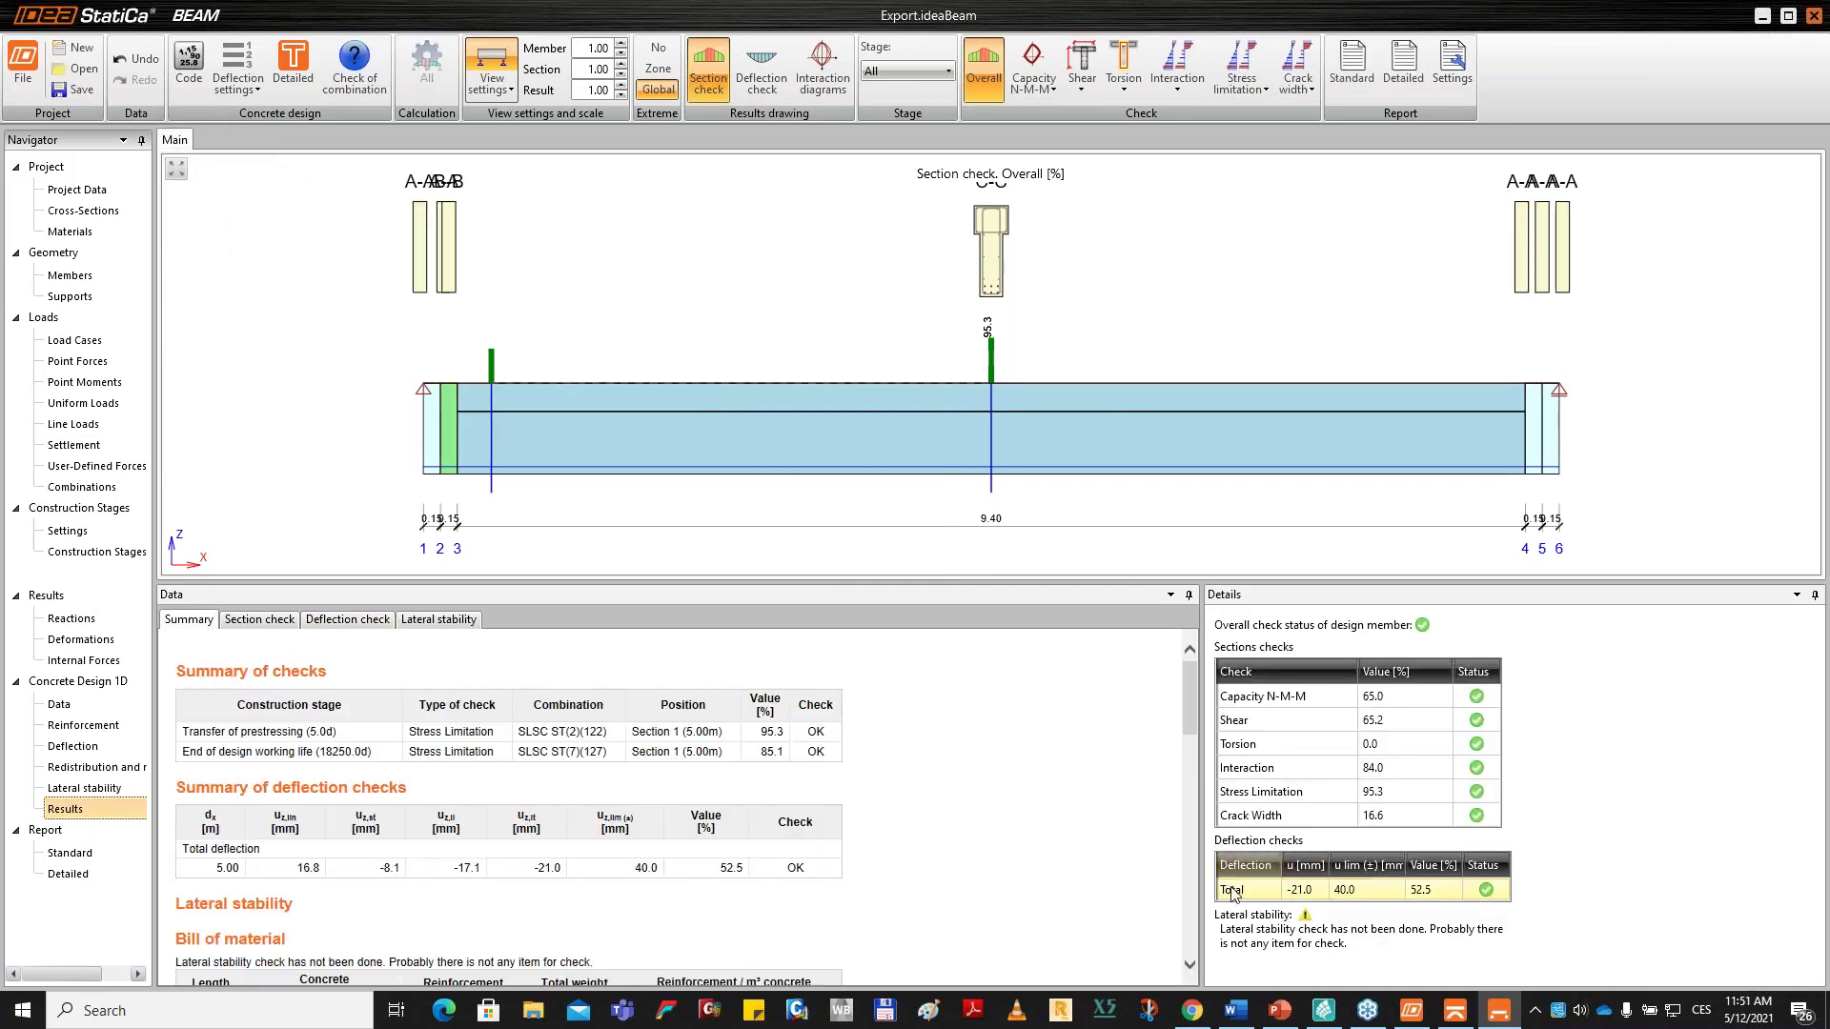
left_click(1308, 891)
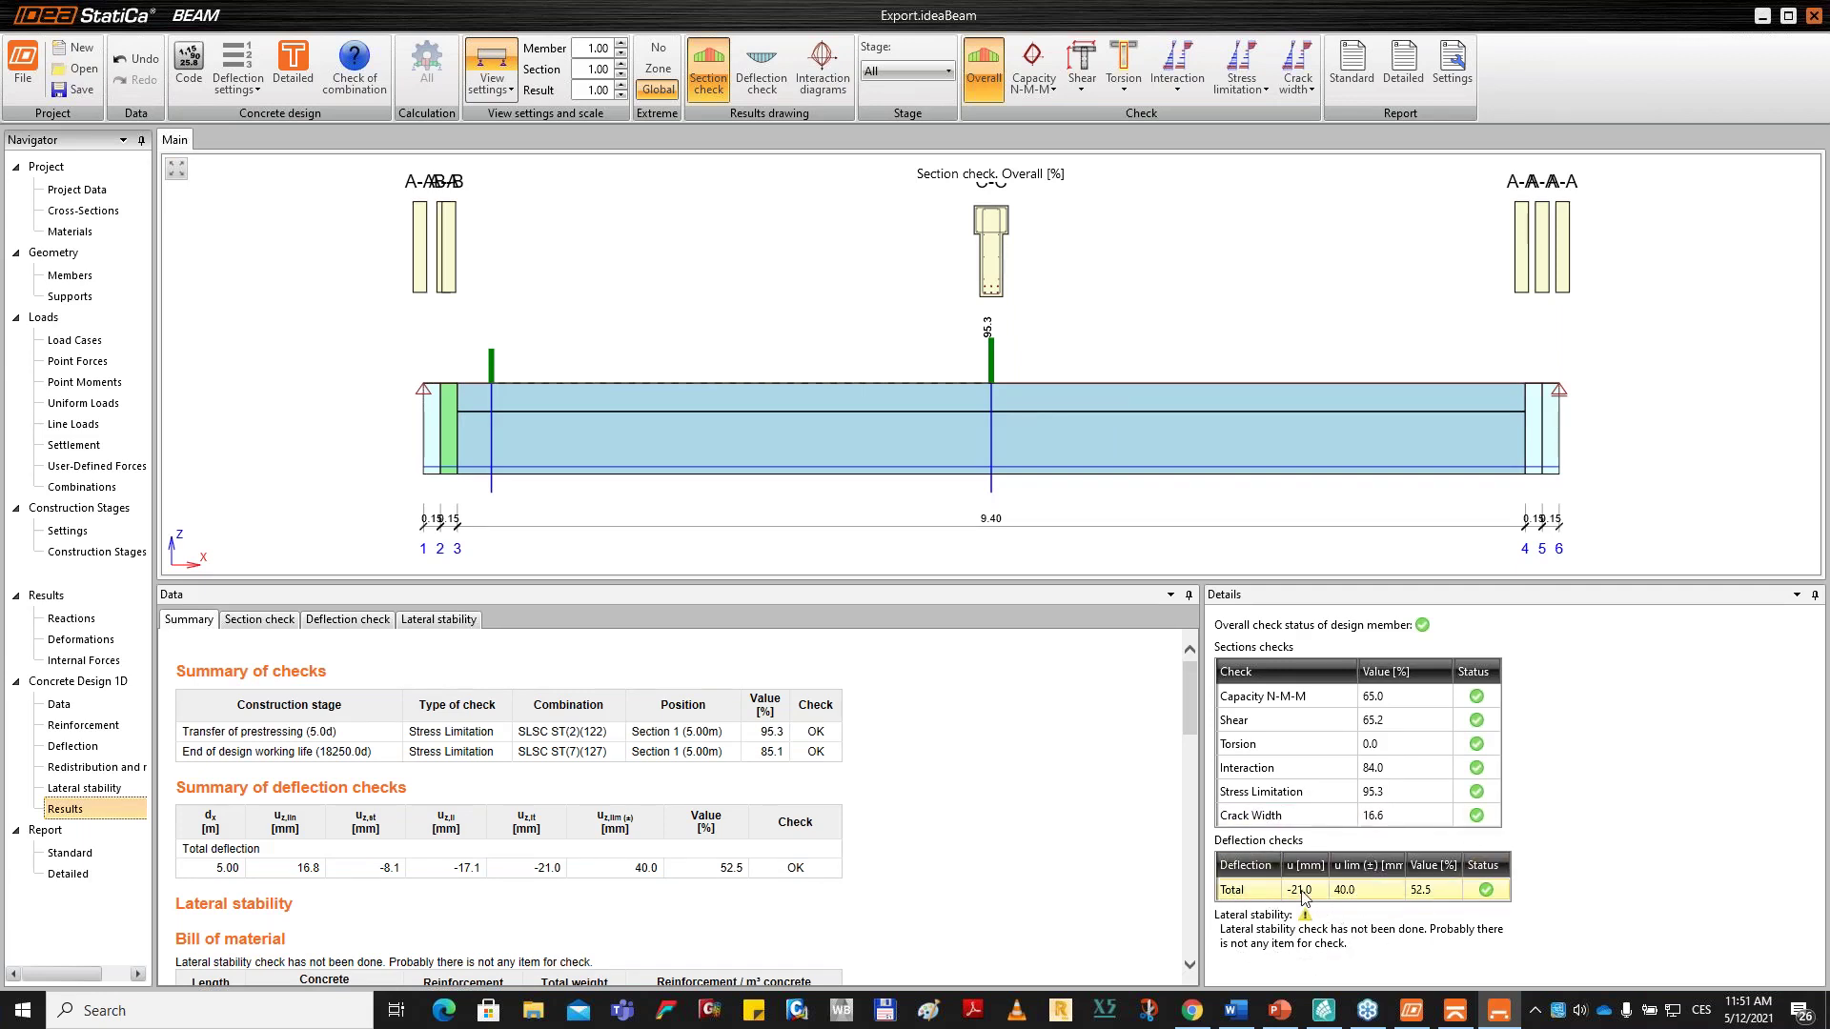
left_click(1301, 890)
left_click(1296, 890)
left_click(1296, 894)
left_click(1313, 892)
left_click(1314, 892)
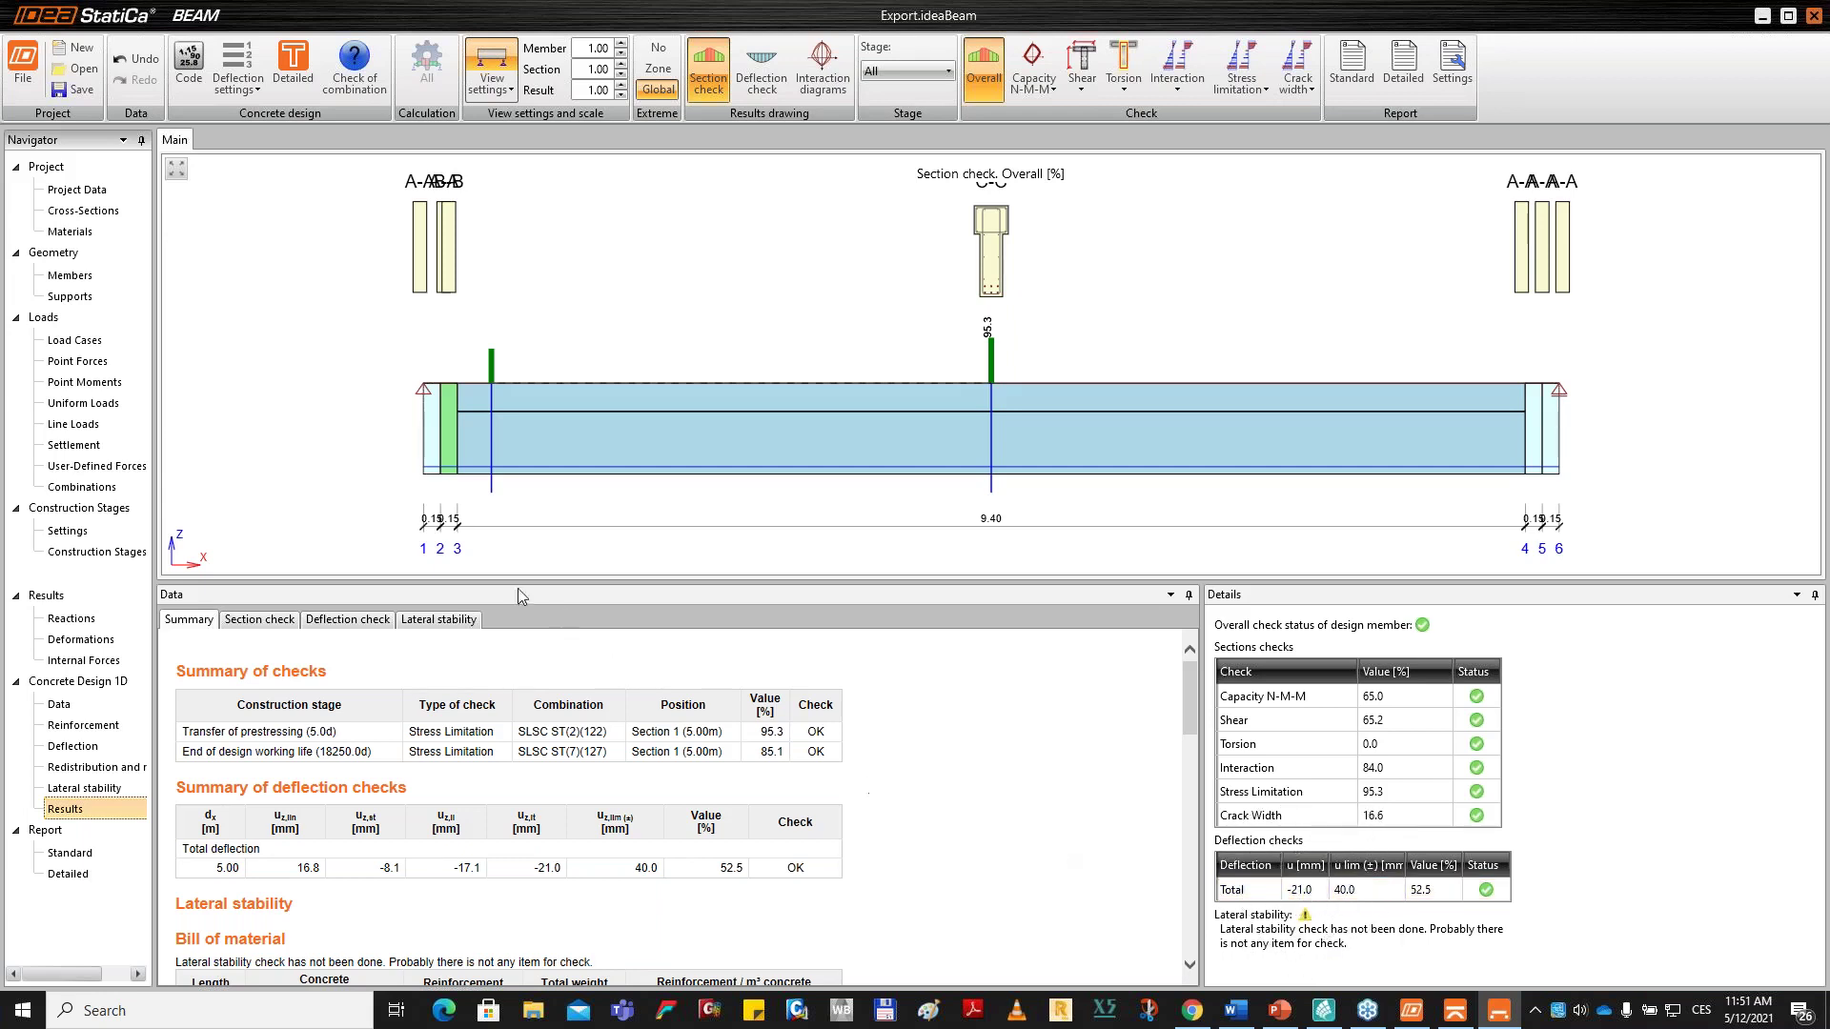
Display the deflection check results and plot the beam's total deflection for combination SLSC ST(7)(130).
left_click(348, 620)
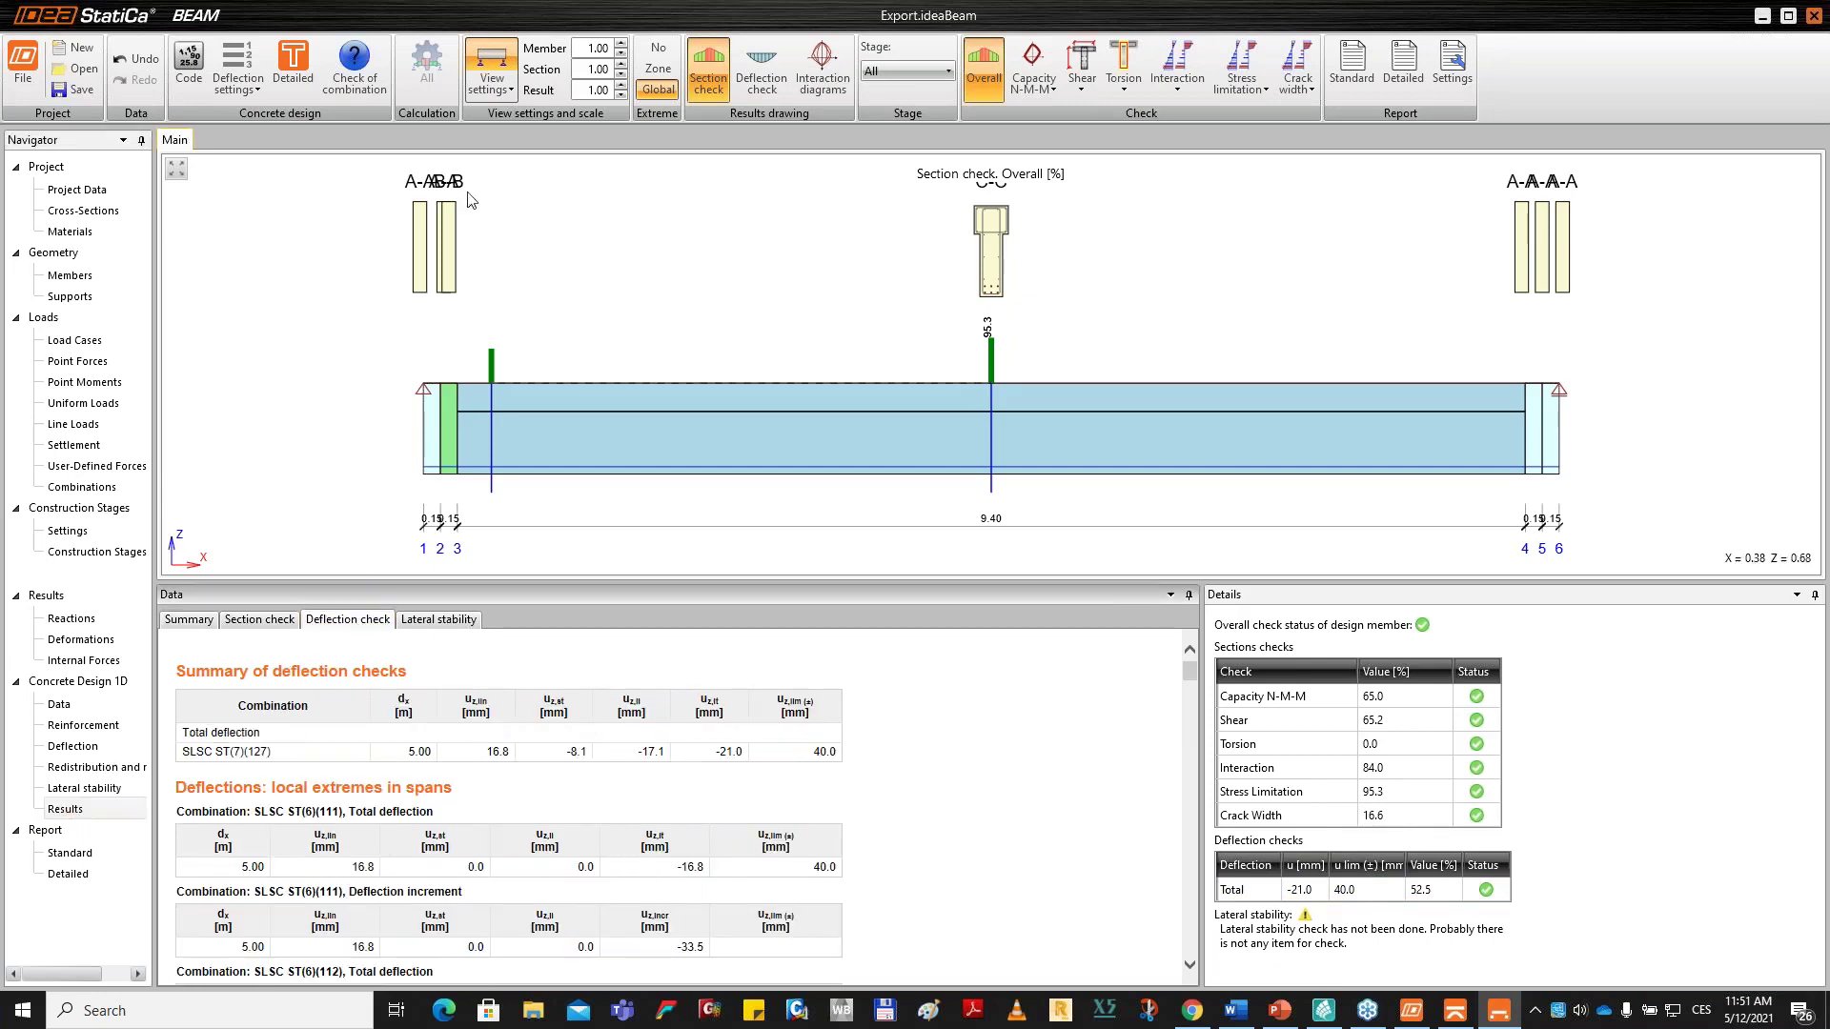
left_click(761, 64)
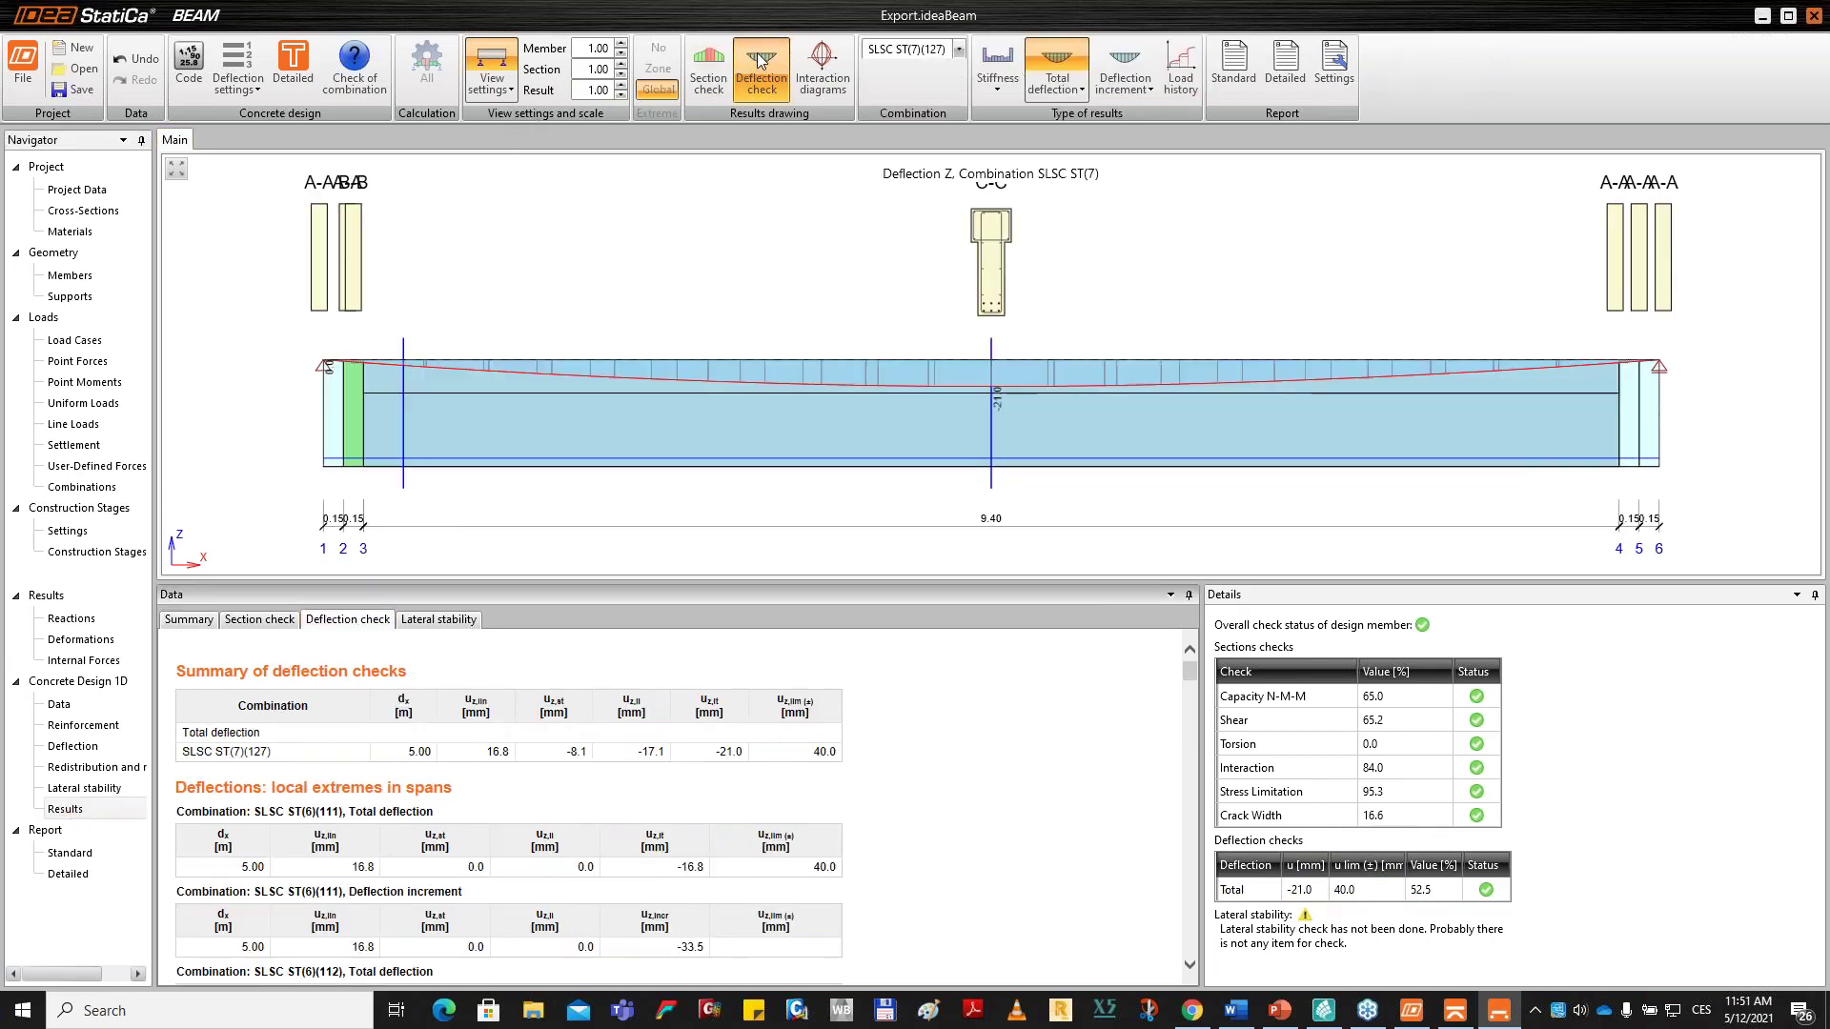
middle_click_drag(870, 304, 837, 305)
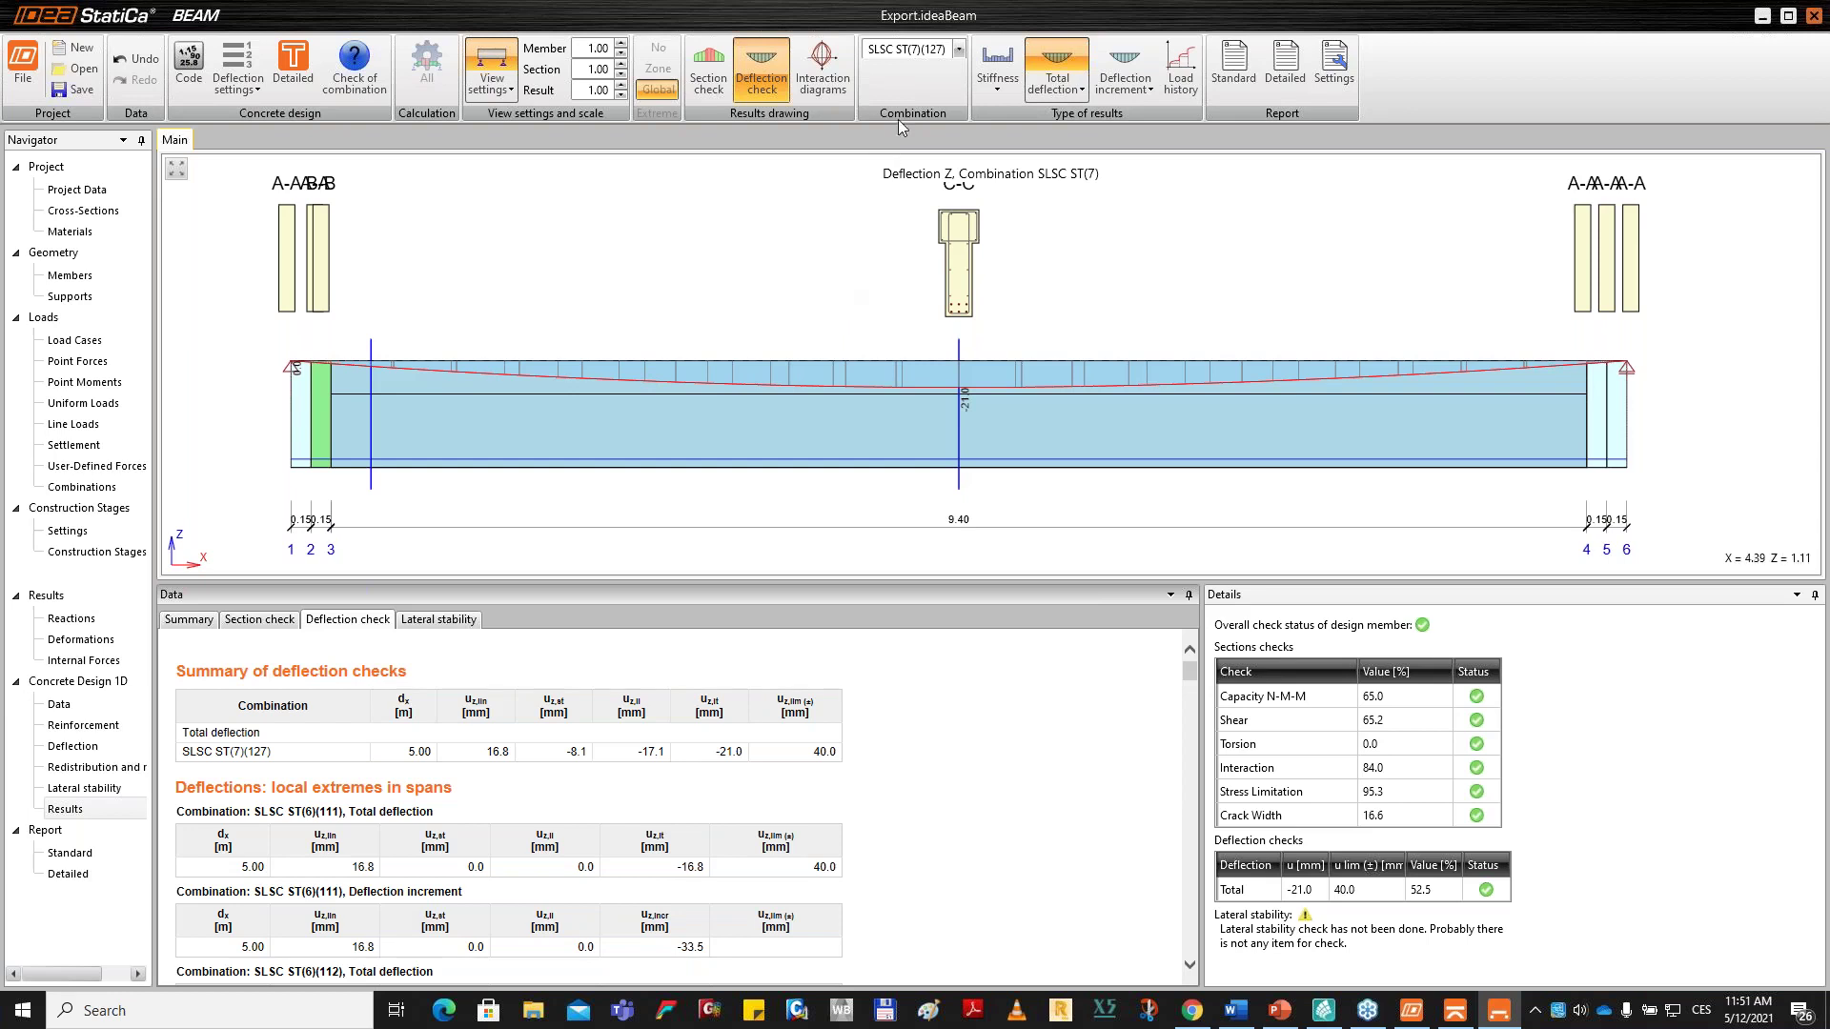
left_click(959, 49)
scroll(972, 130, "up", 5)
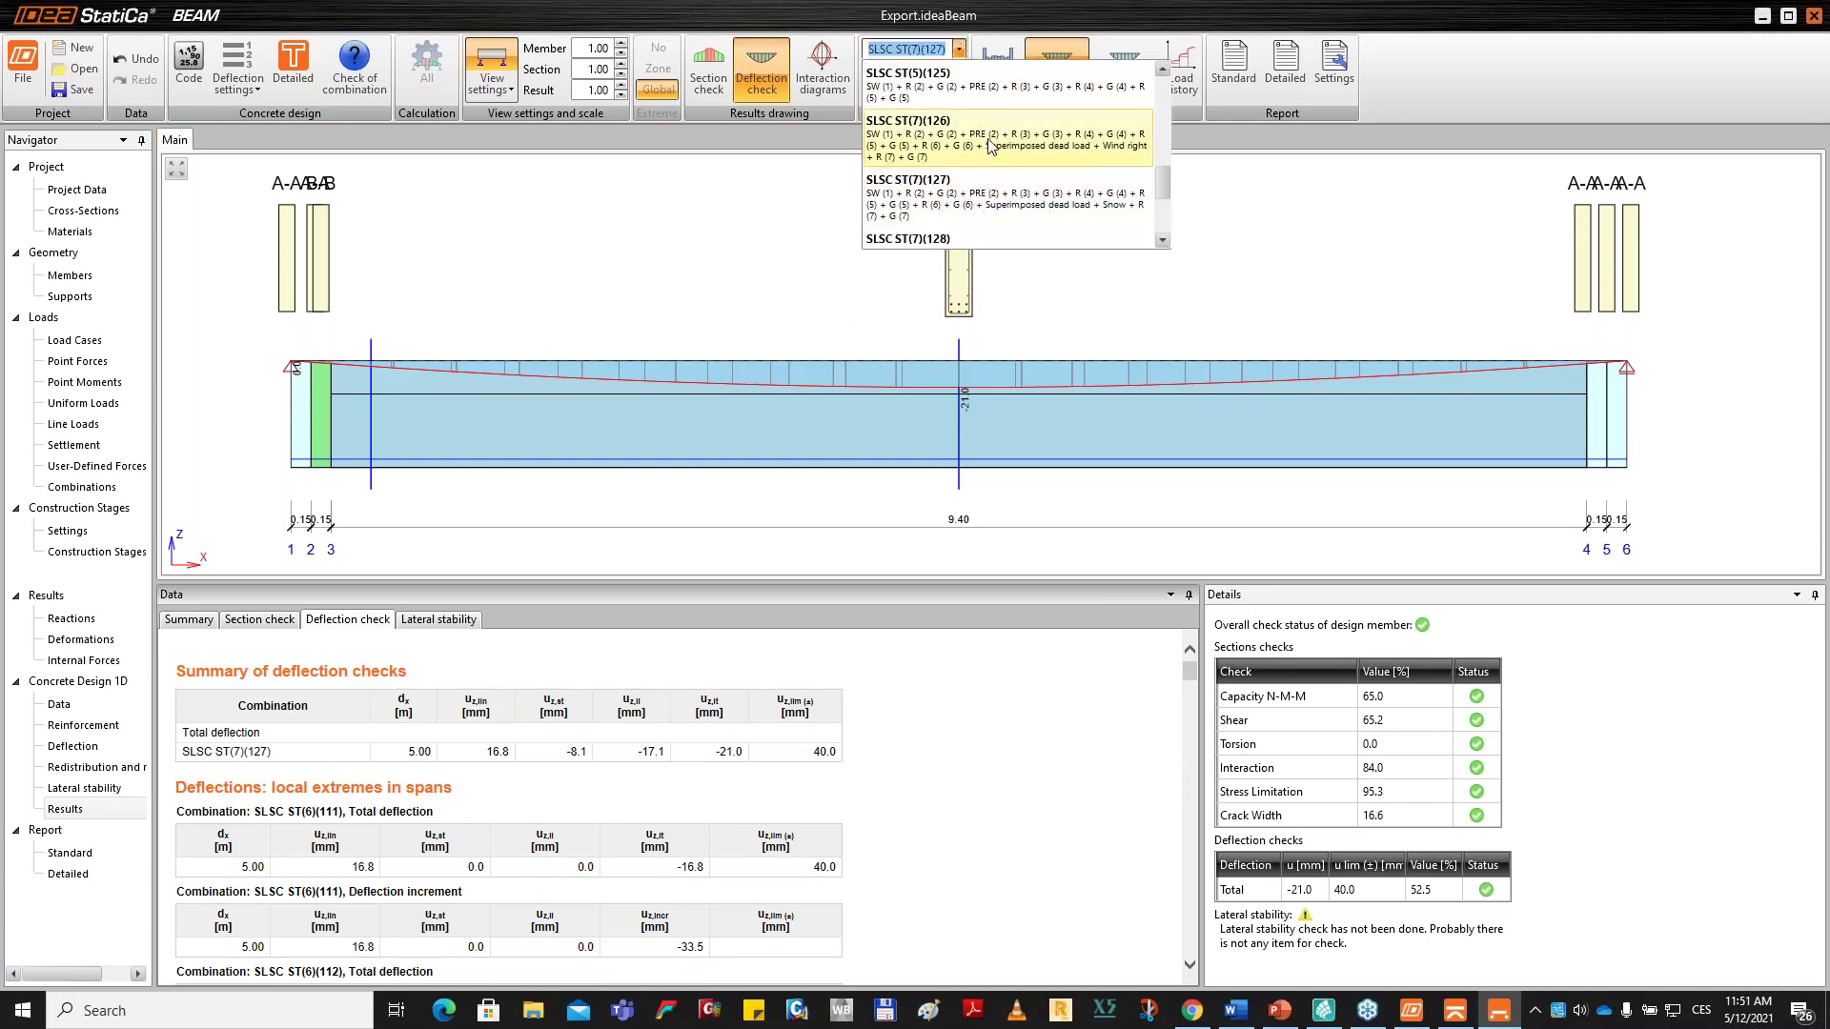
scroll(1016, 148, "down", 6)
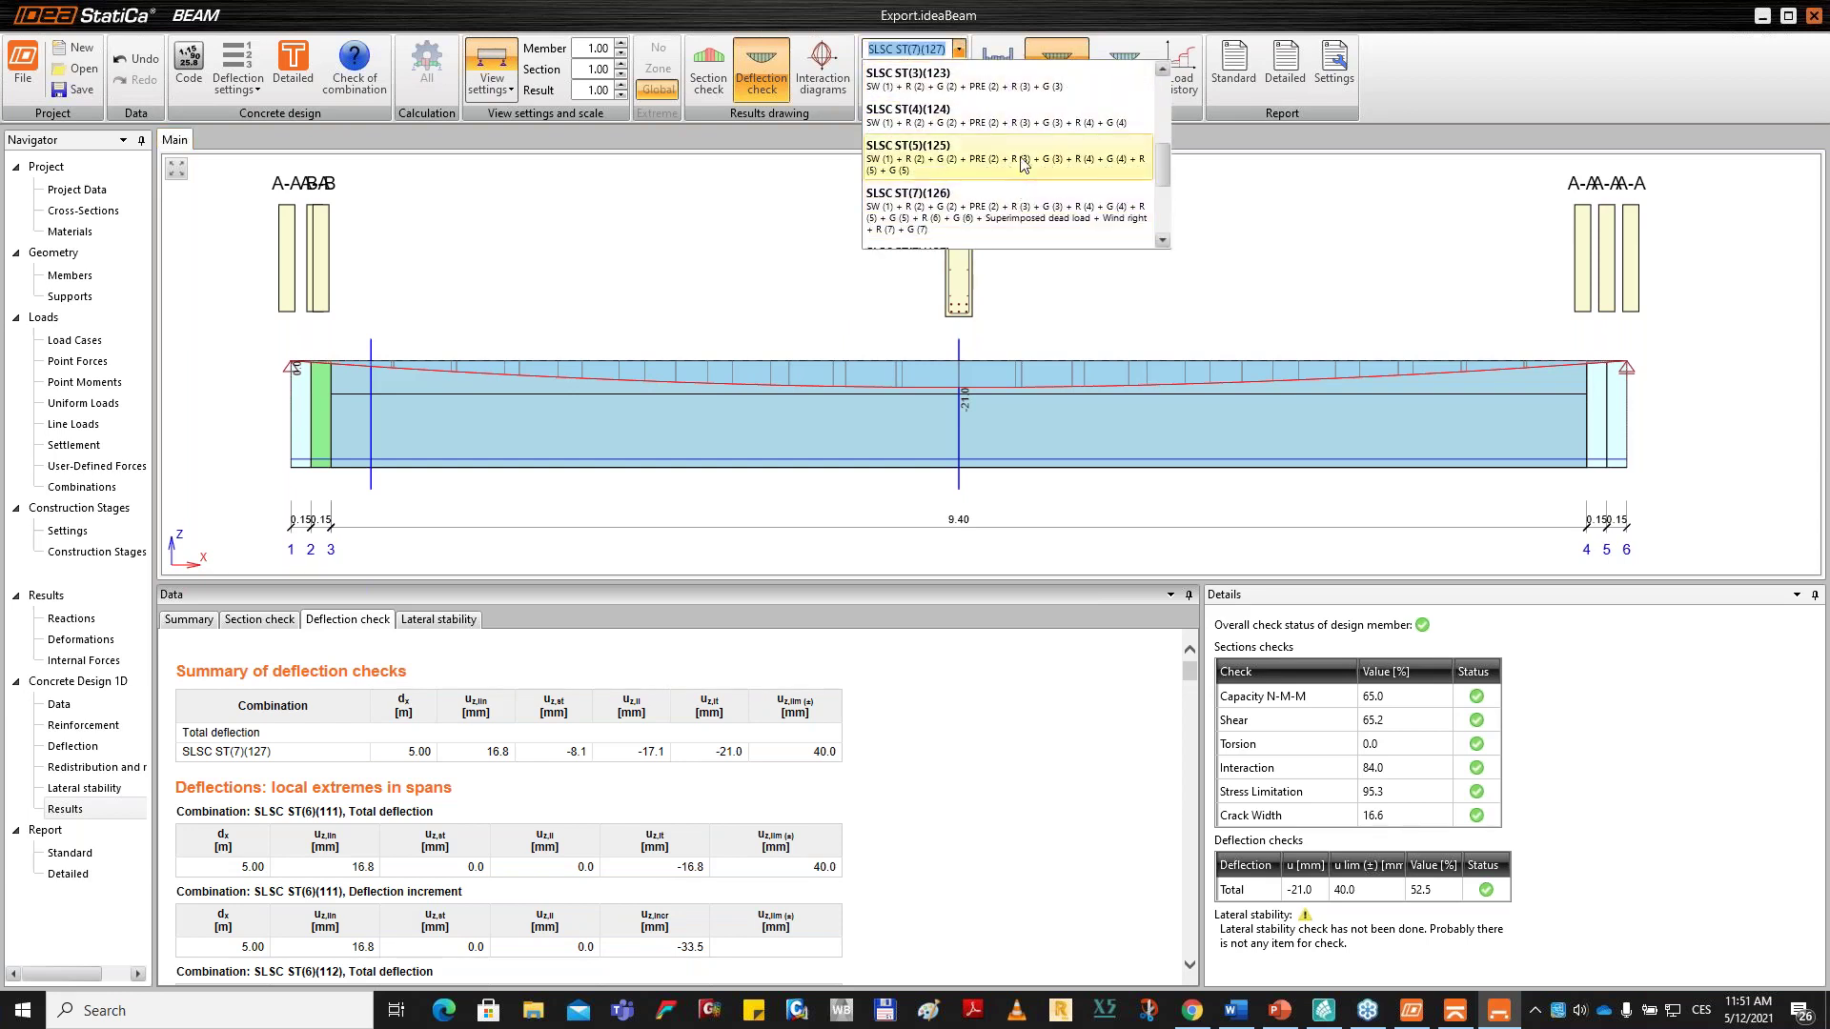
left_click(1006, 223)
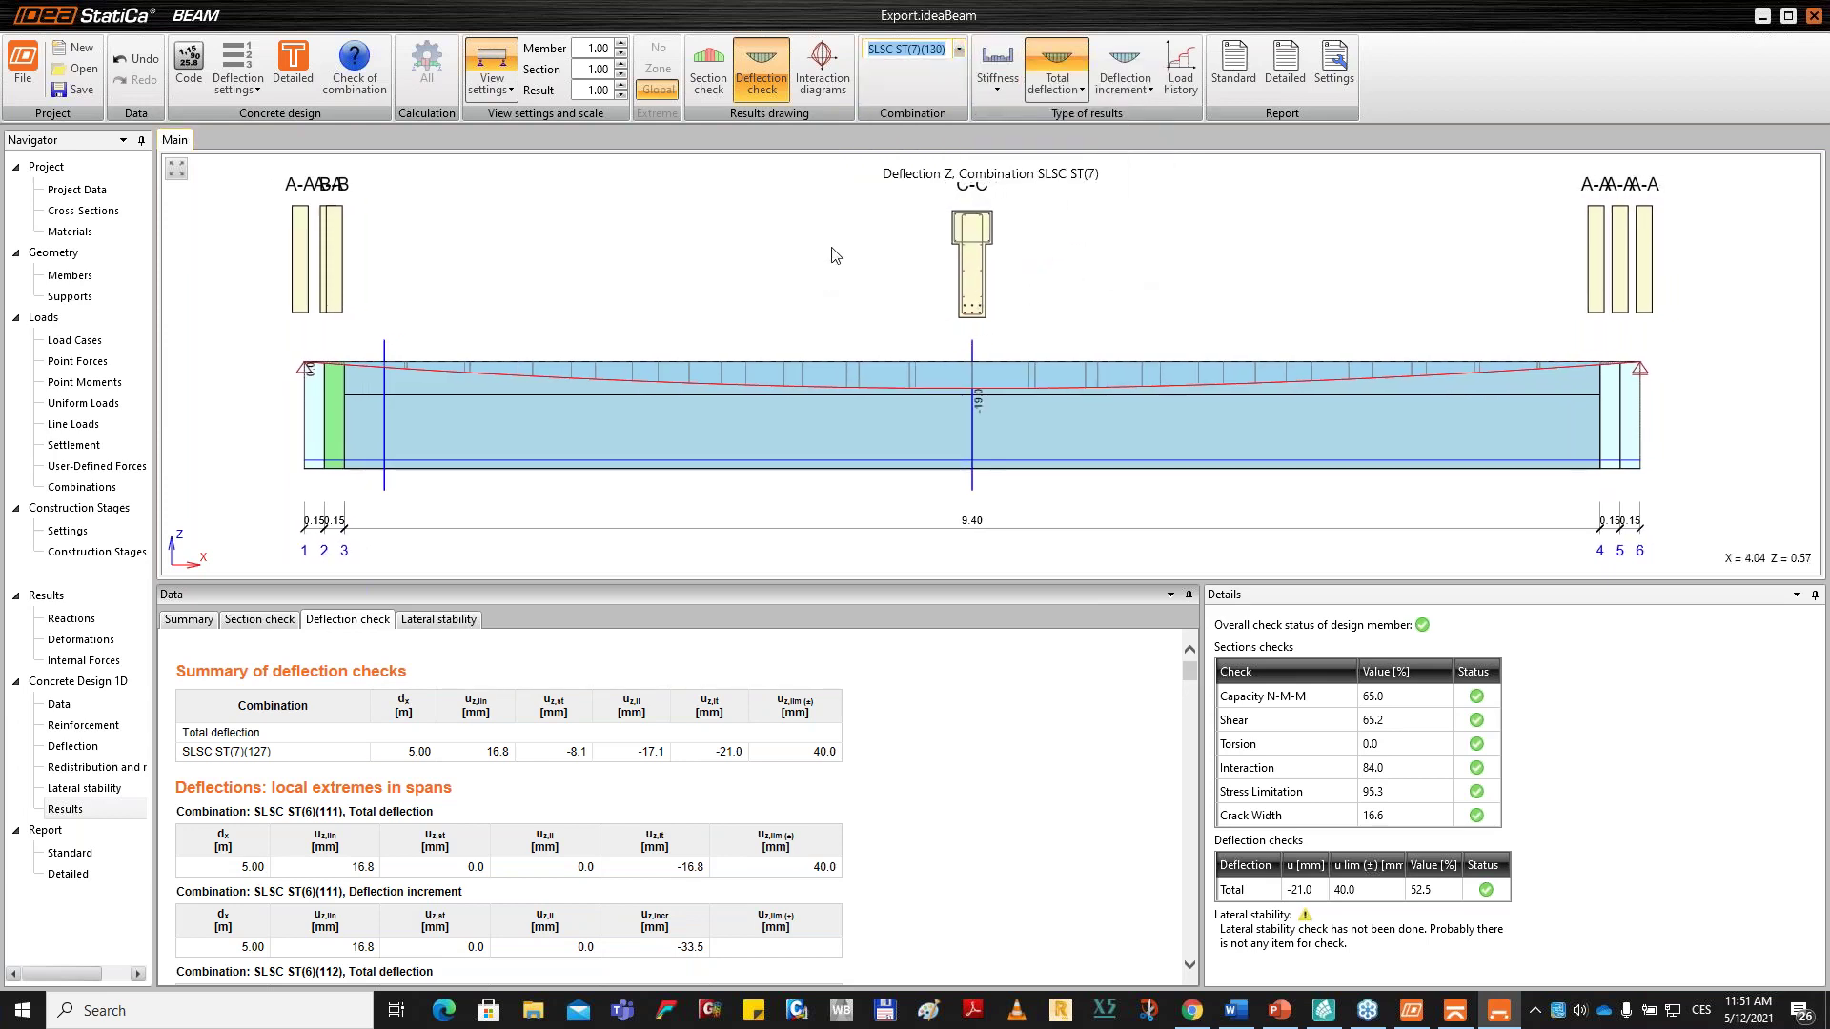
Plot the bending stiffness Ely along the beam for combination SLSC ST(7)(130) and inspect its distribution.
left_click(997, 65)
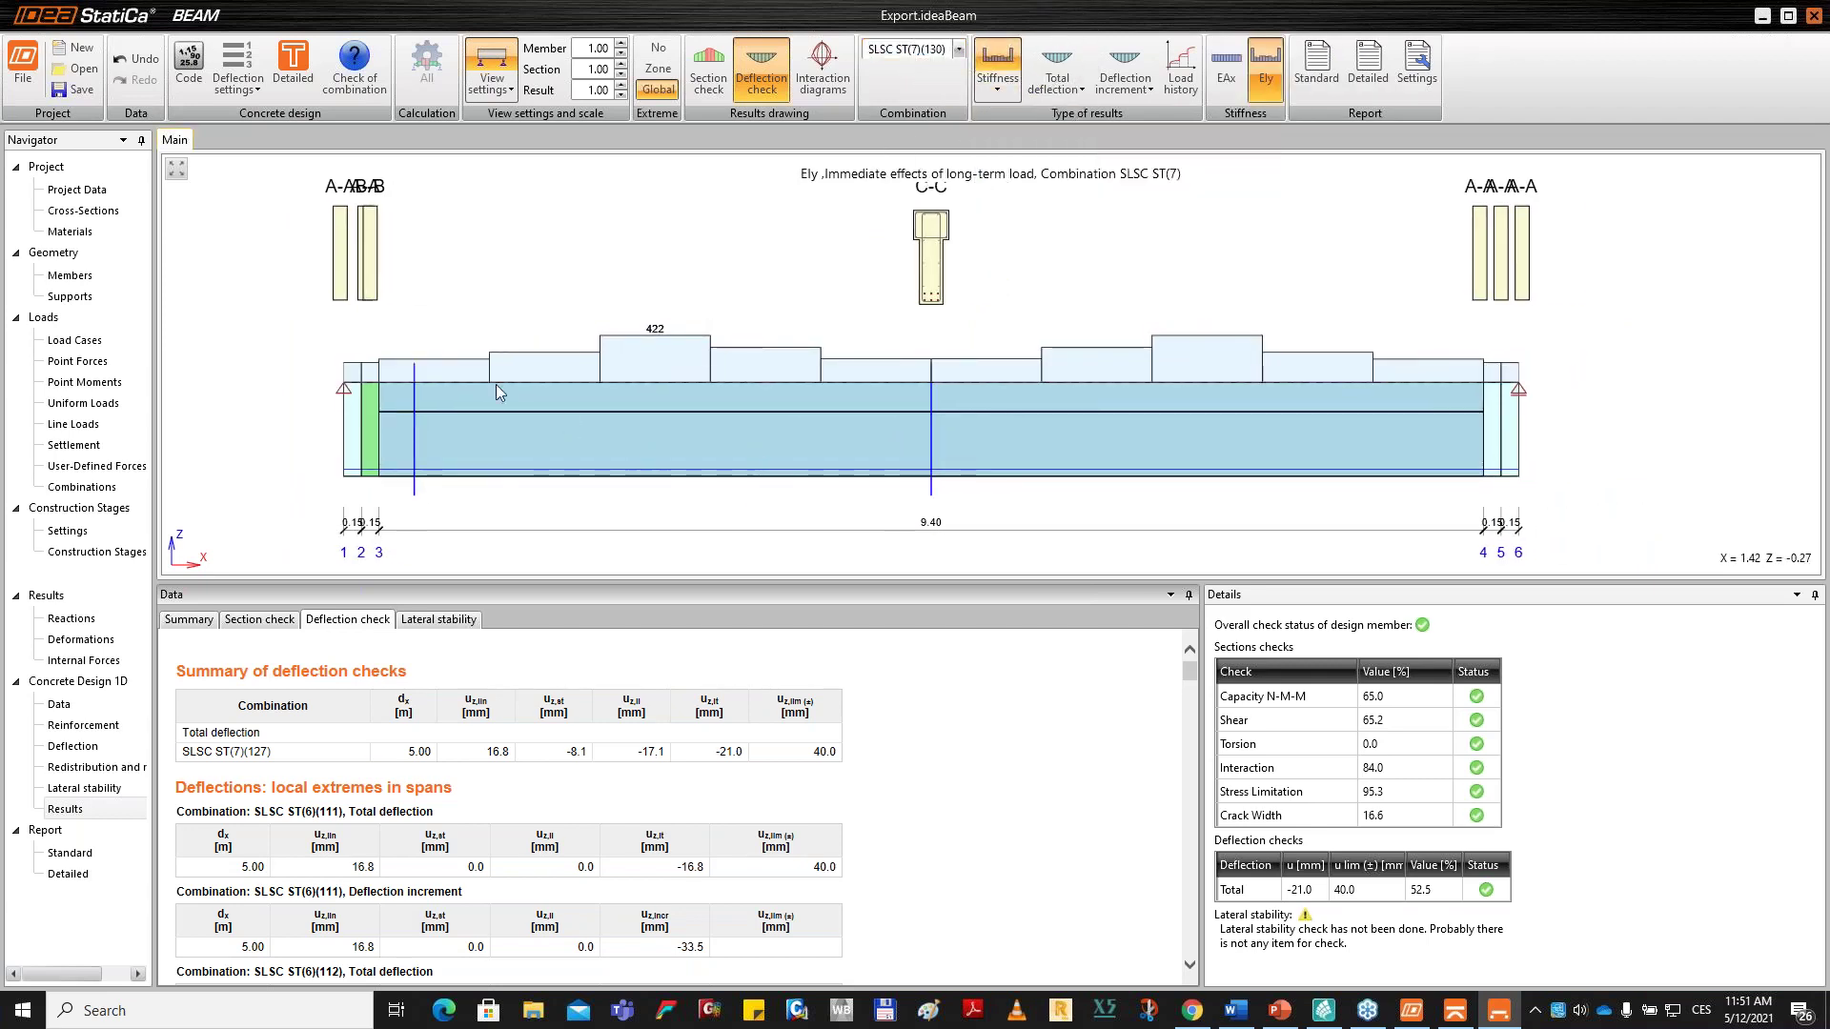
left_click(926, 375)
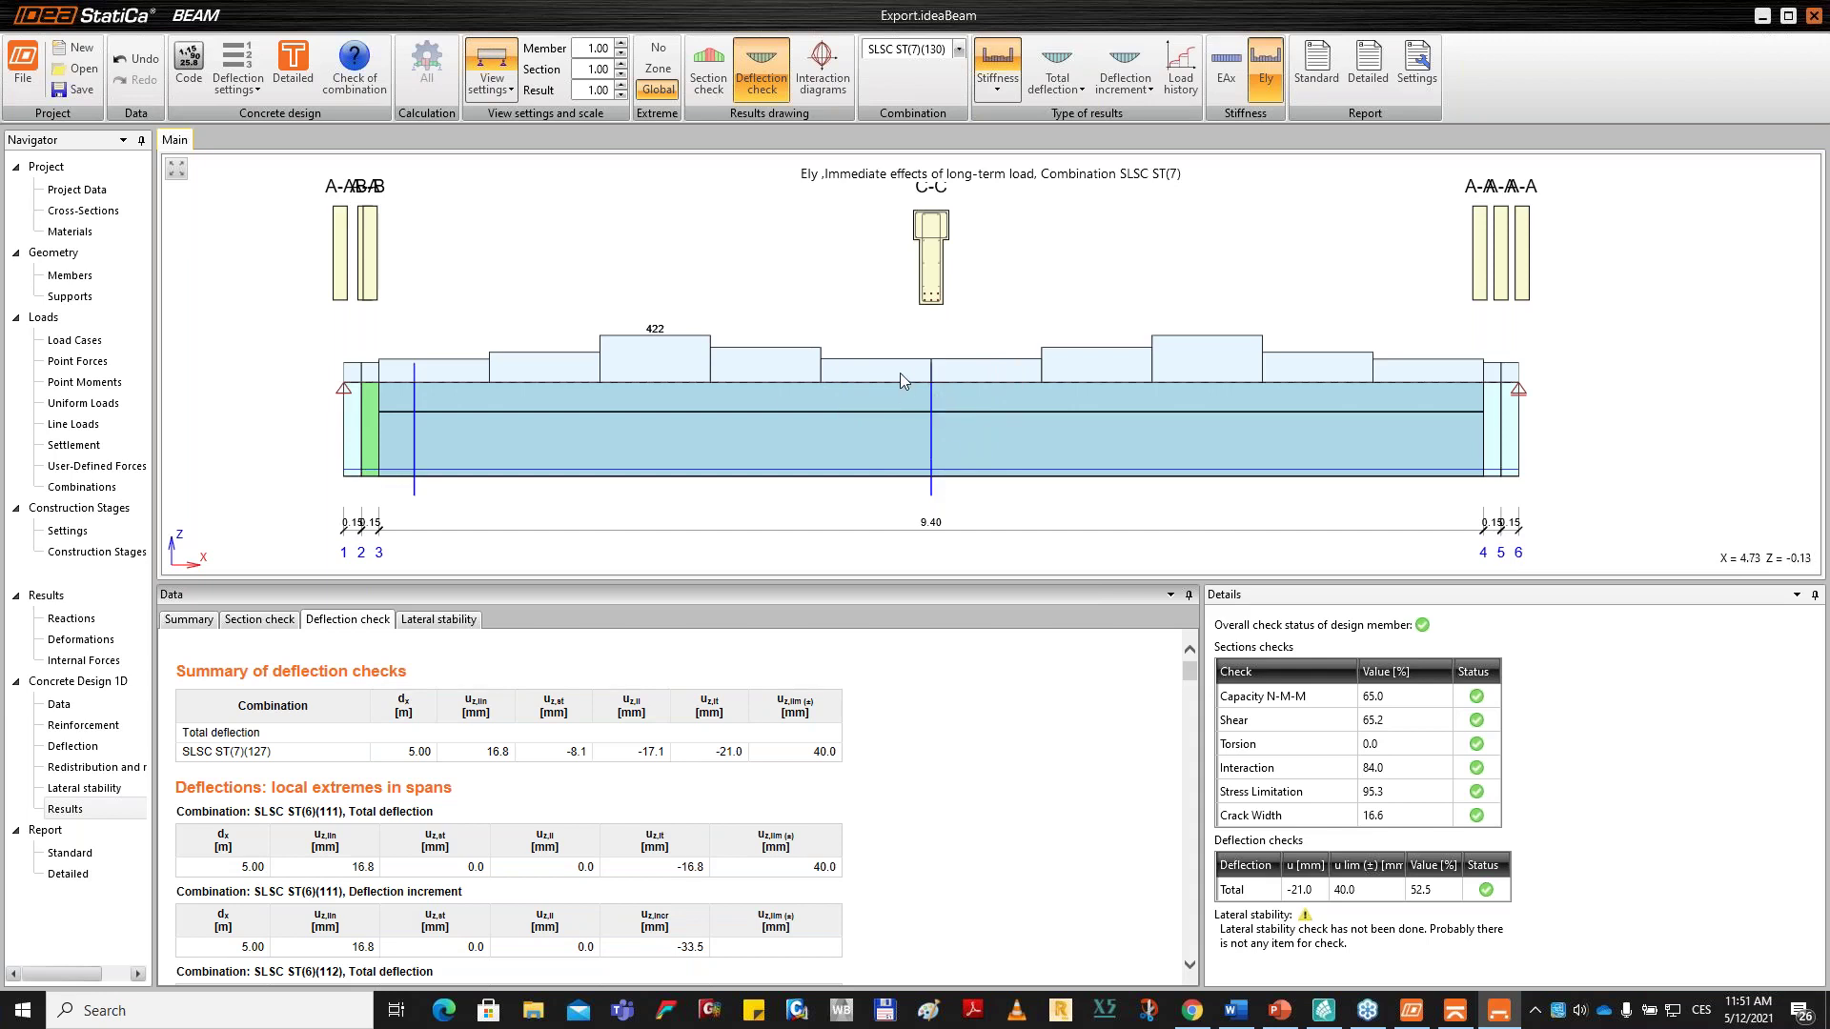
middle_click_drag(1021, 285, 1008, 284)
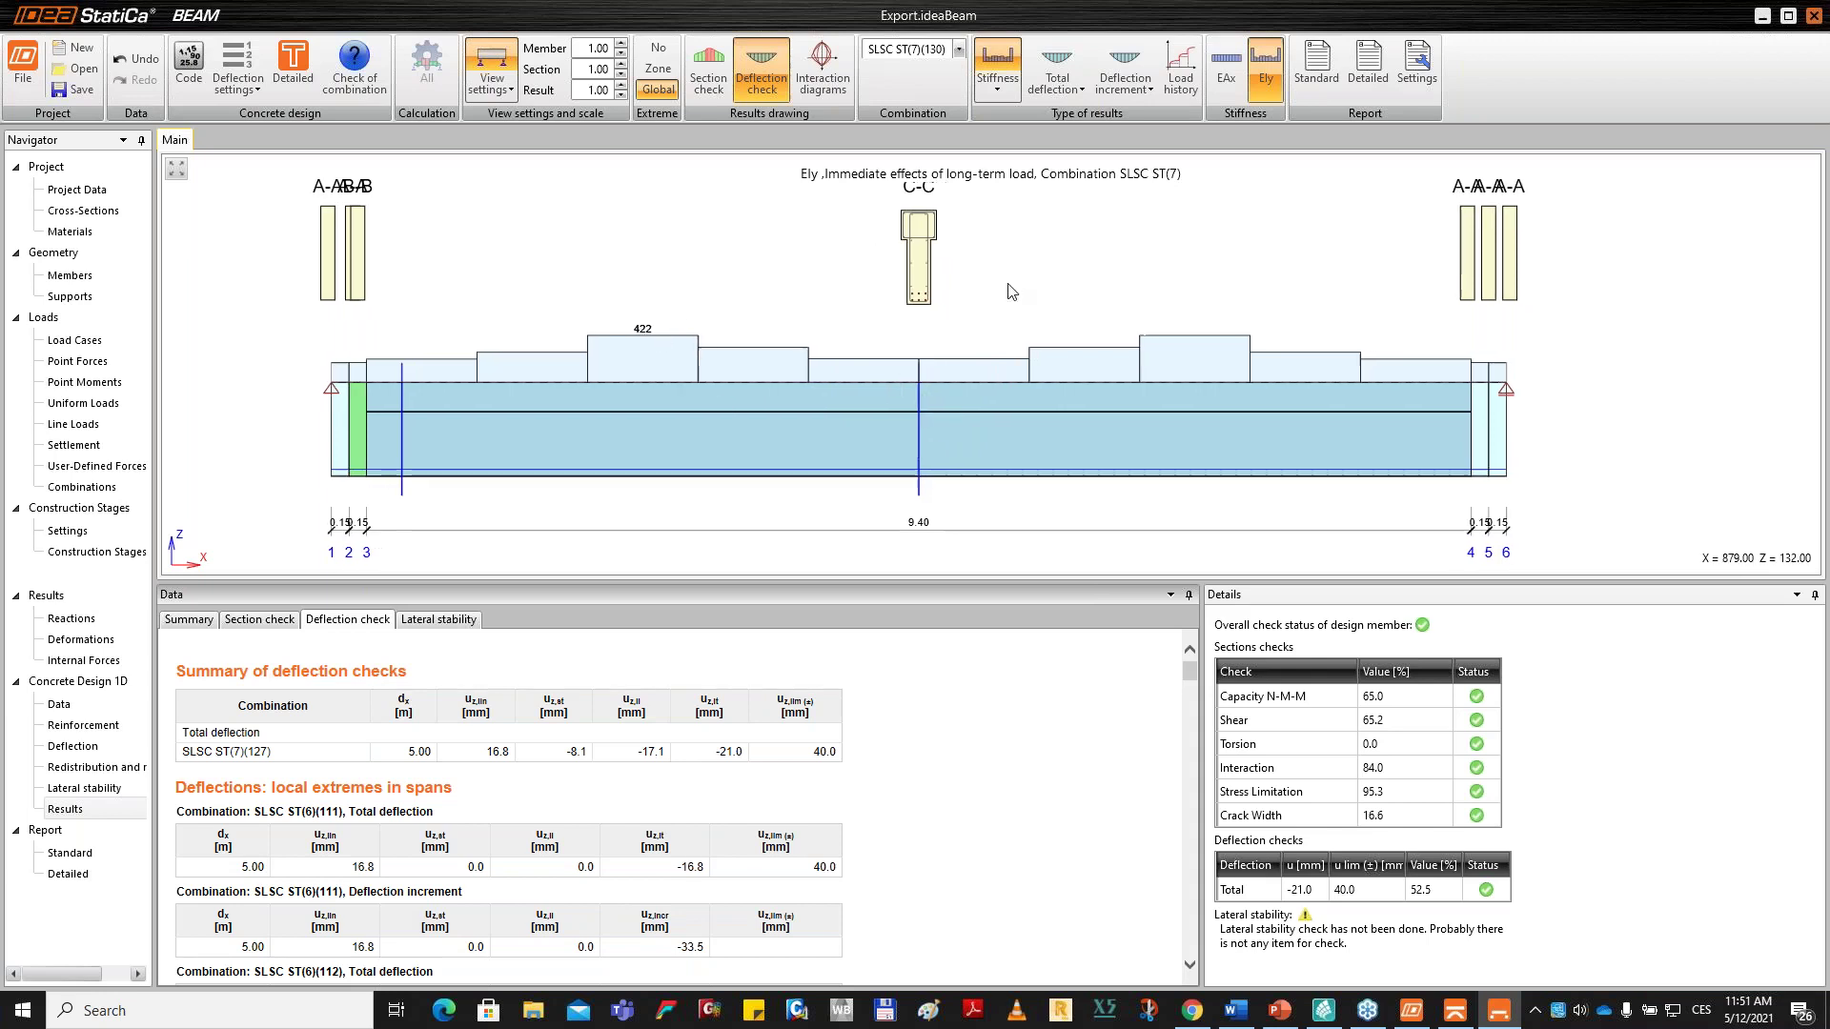
Review the available total deflection types and plot the deflection increment for combination SLSC ST(7)(130).
left_click(1058, 82)
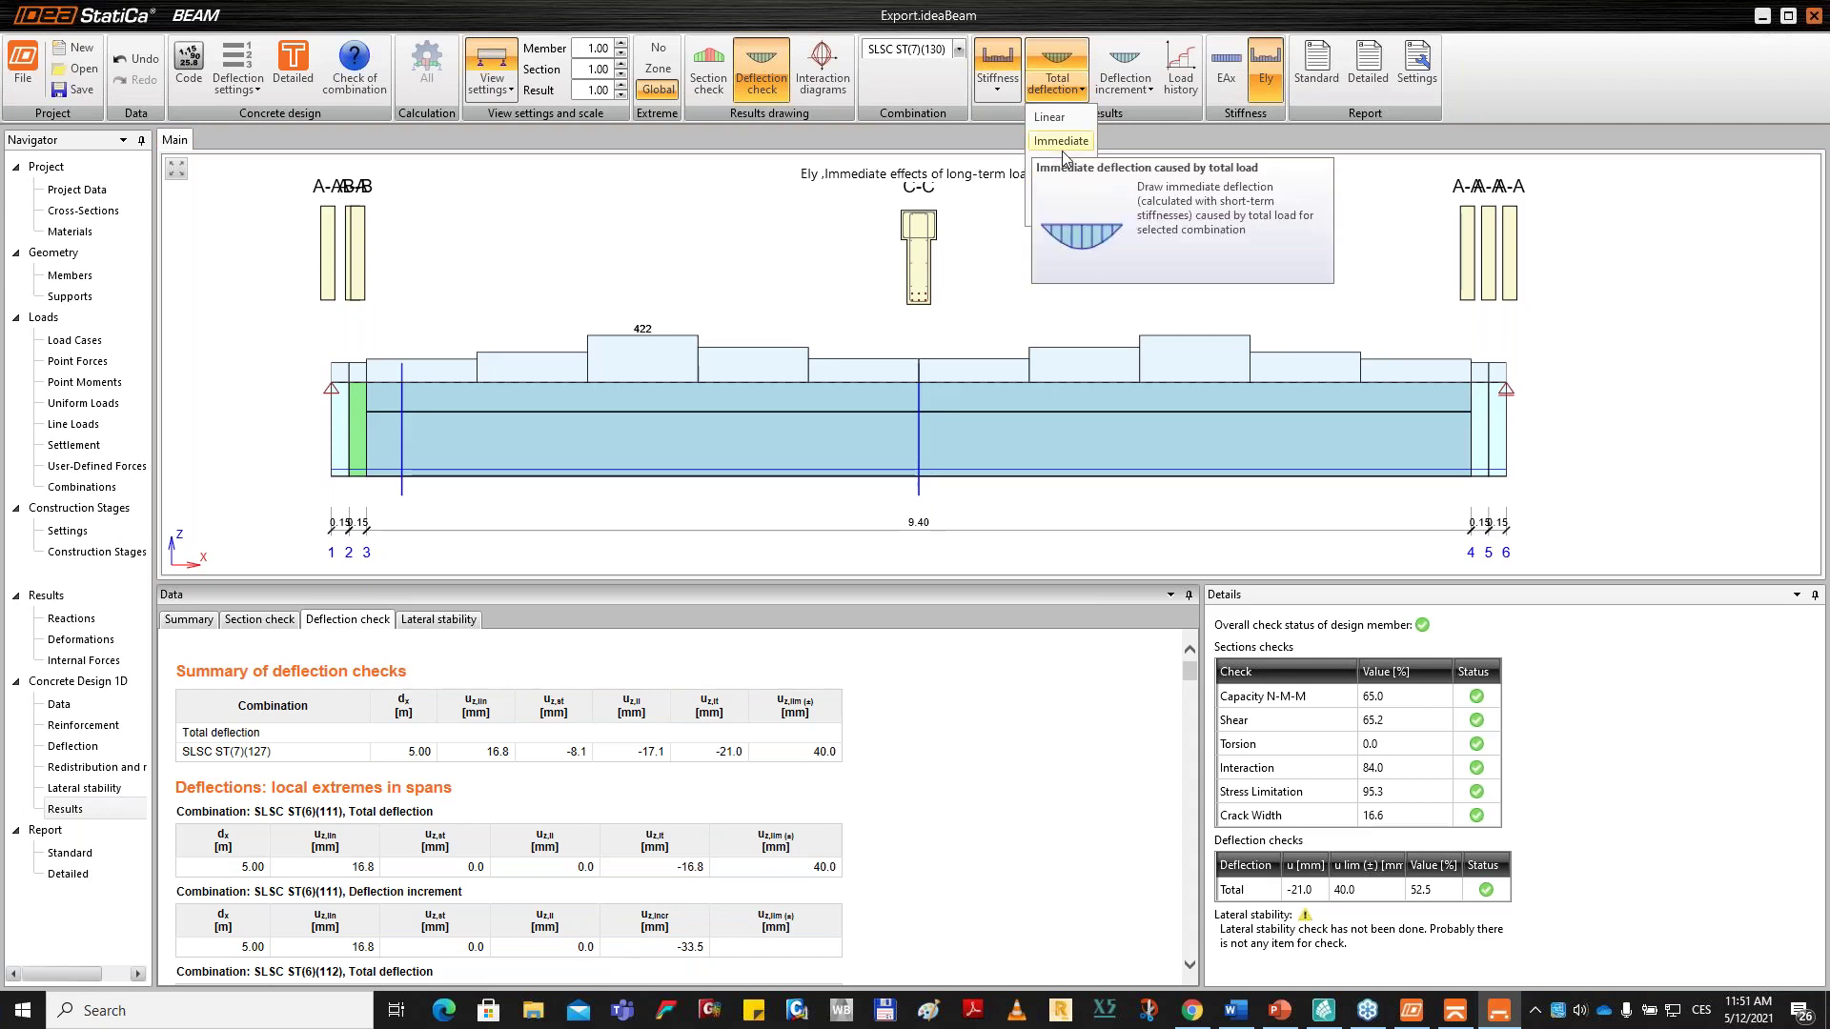
left_click(1124, 69)
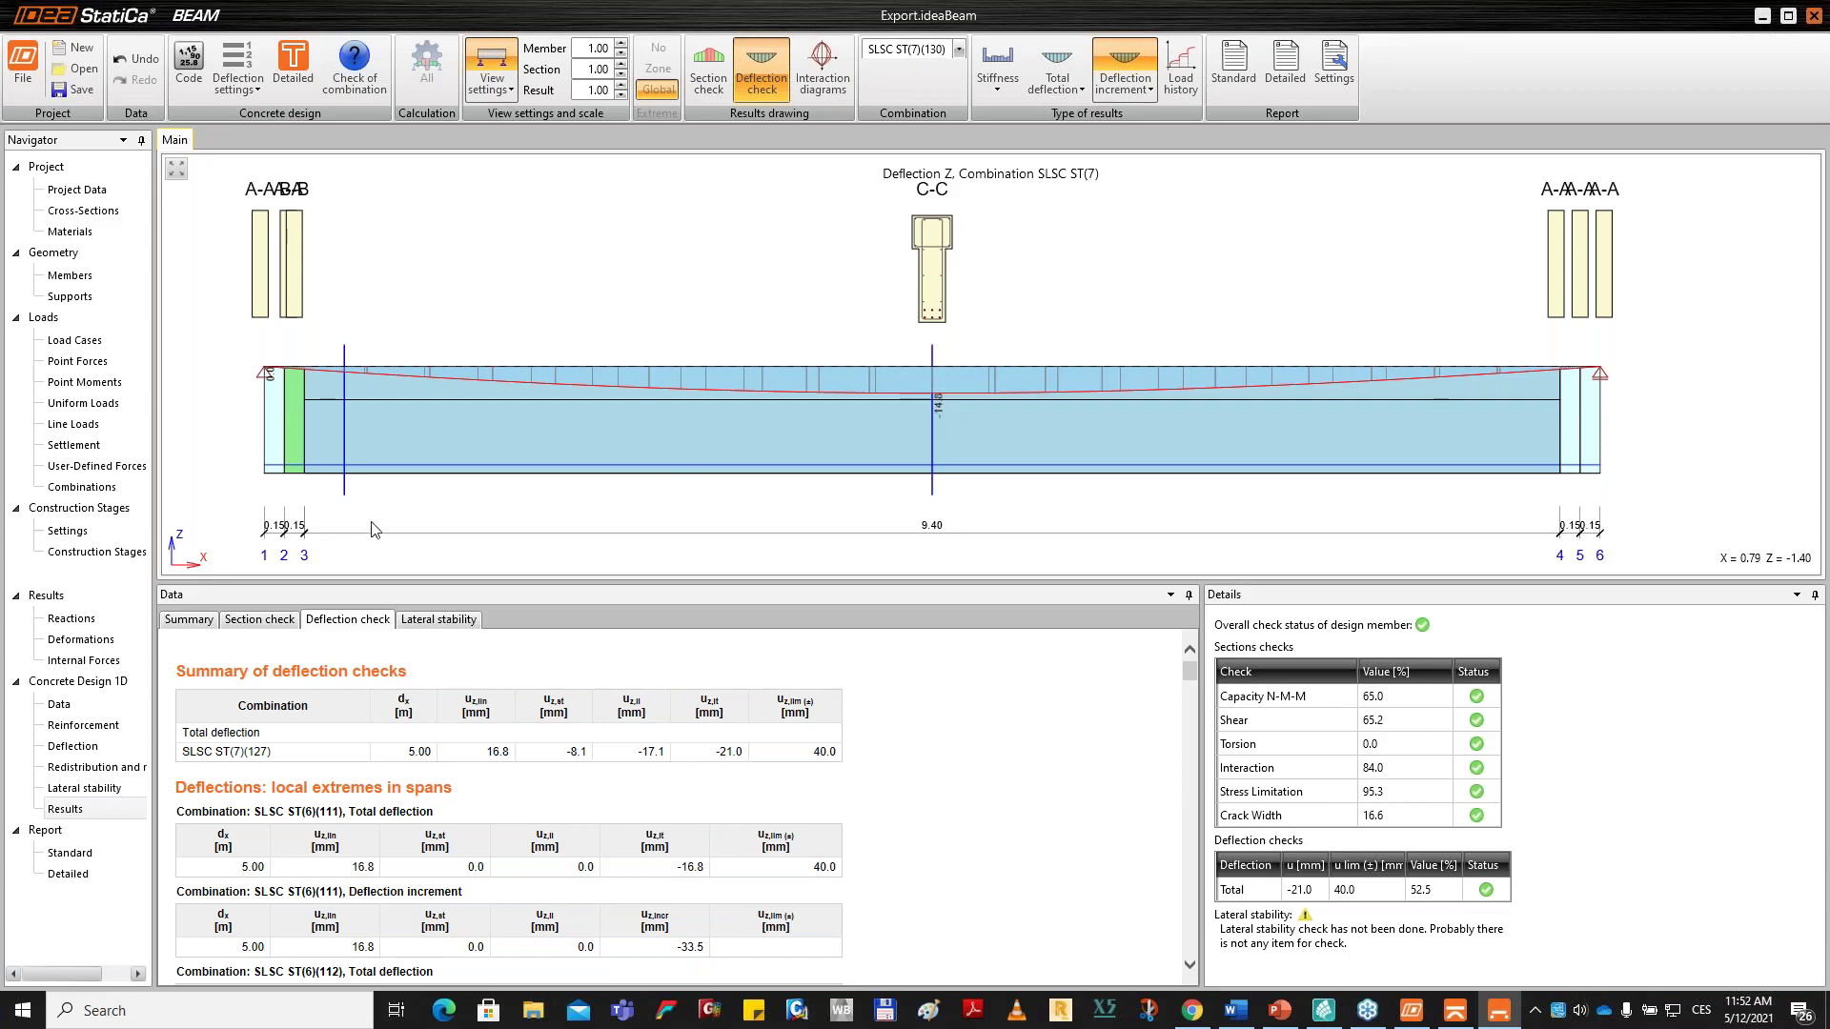
middle_click_drag(598, 390, 605, 370)
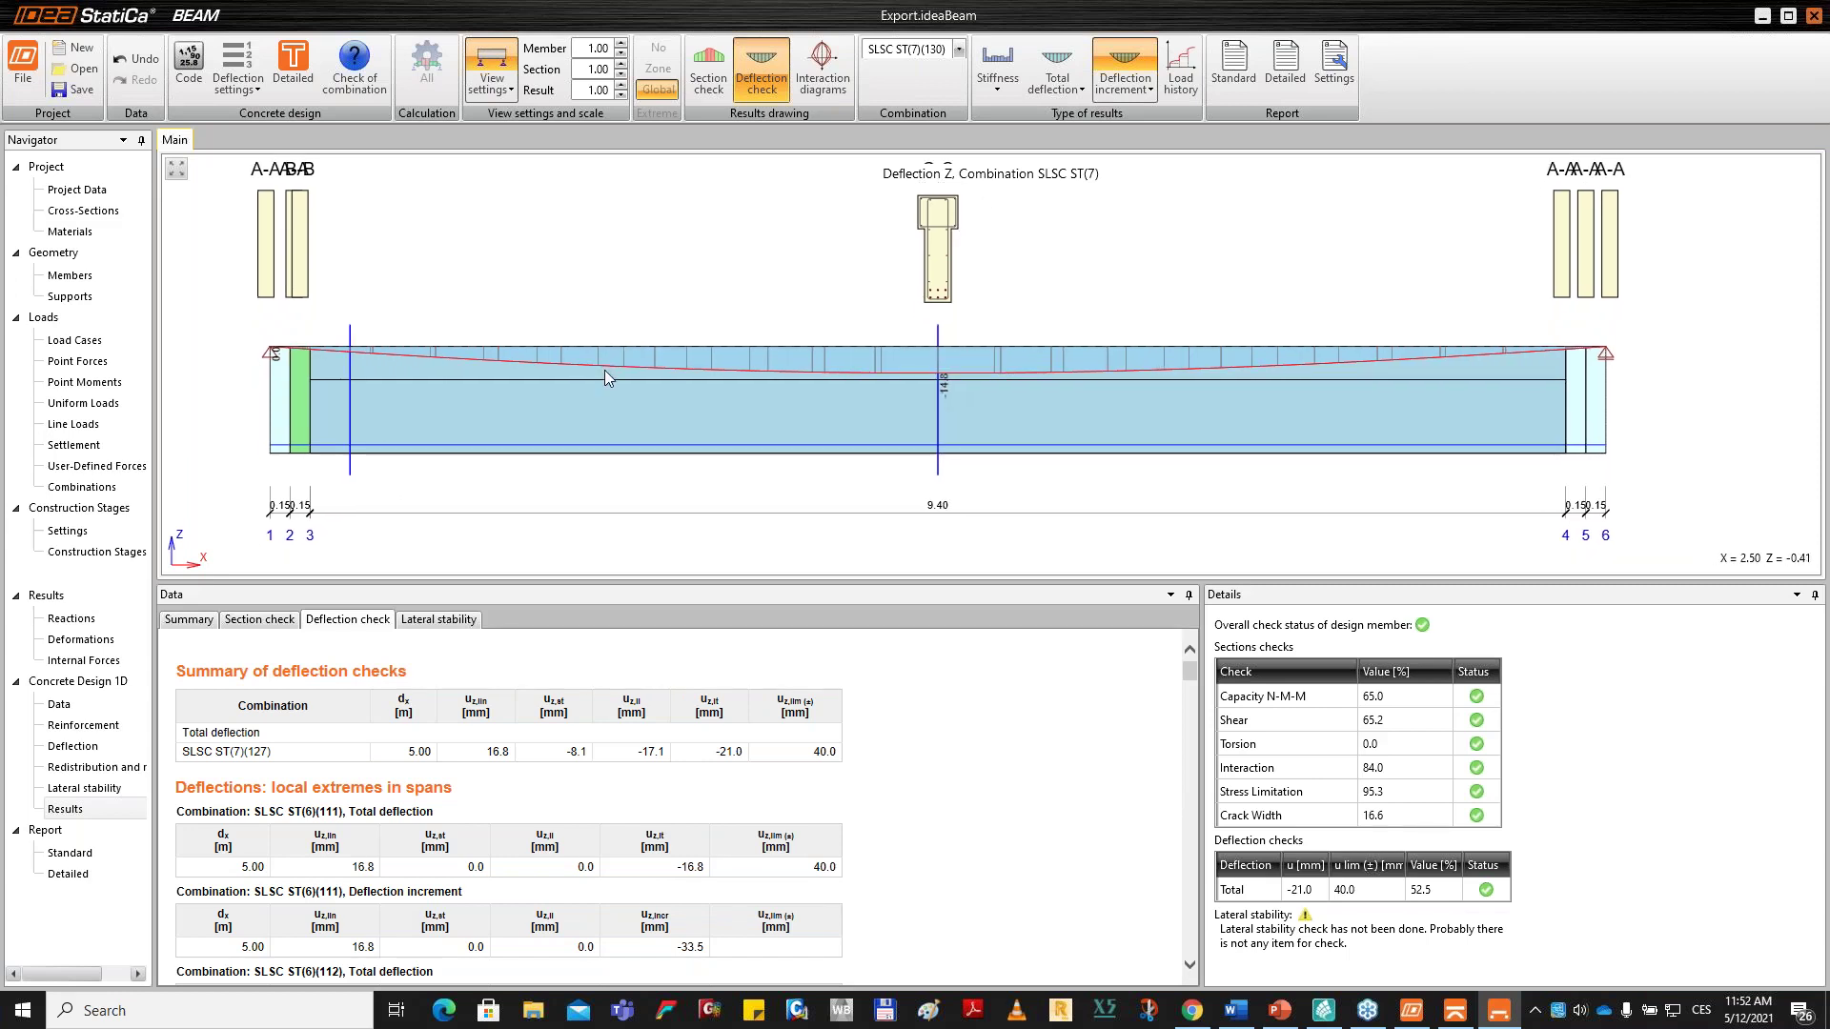